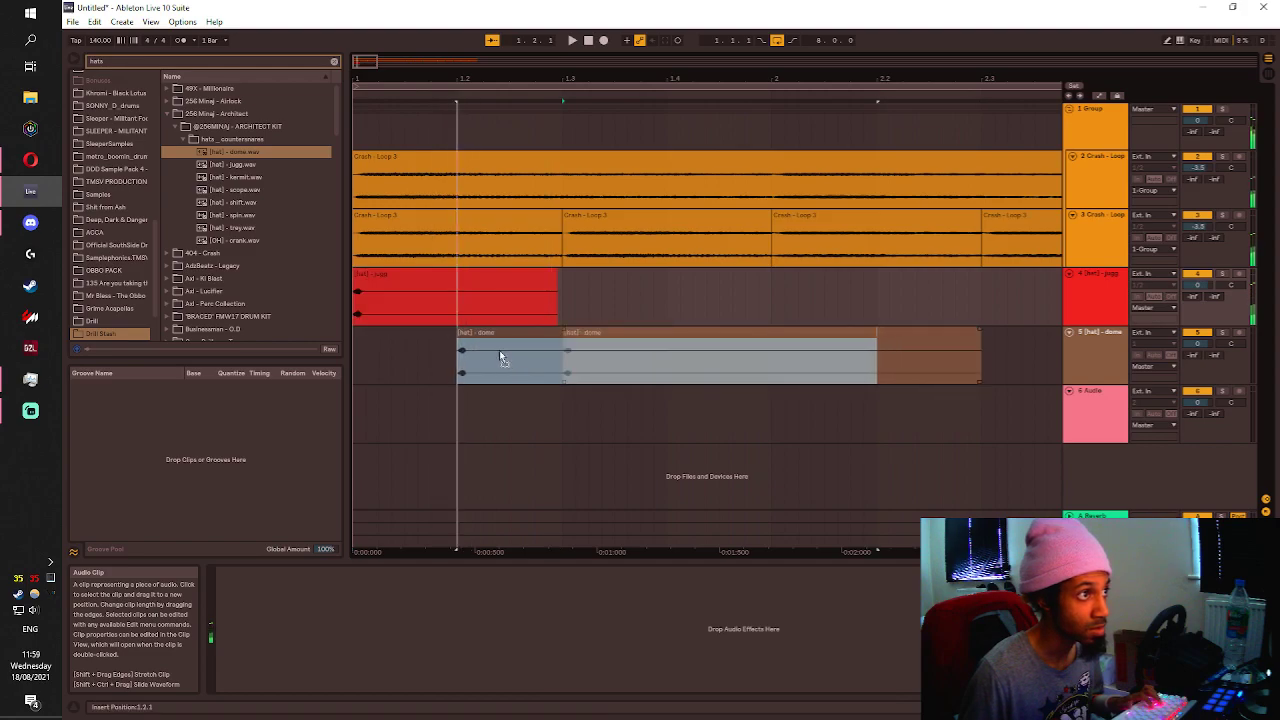
# Copy the dome hat clip to about 1.2.2 on its track and play the hat pattern from the start.
pyautogui.click(358, 291)
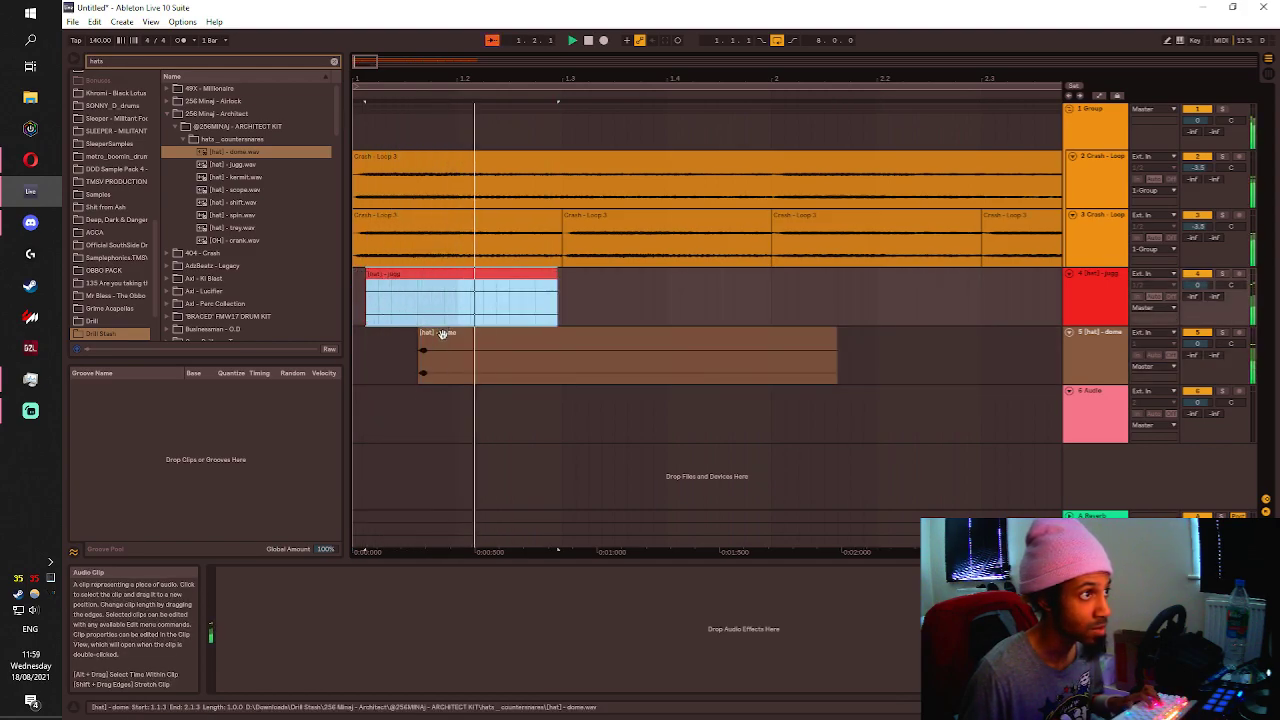
pyautogui.moveTo(454, 347); pyautogui.dragTo(542, 349)
pyautogui.click(359, 284)
pyautogui.press('space')
pyautogui.press('space')
pyautogui.click(480, 316)
pyautogui.press('space')
pyautogui.click(391, 307)
pyautogui.press('space')
pyautogui.press('space')
pyautogui.click(403, 313)
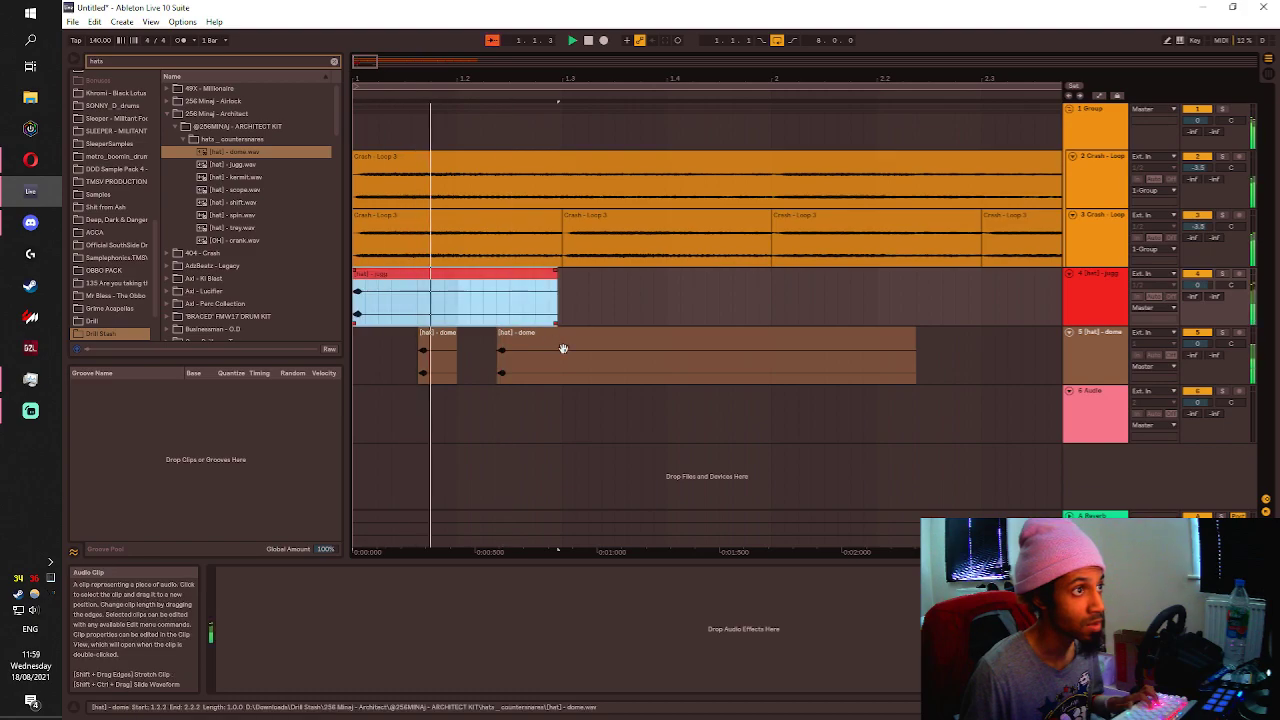
# Select the jugg and dome hat pattern up to 1.3 and duplicate it three times along the timeline.
pyautogui.keyDown('shift'); pyautogui.click(558, 365); pyautogui.keyUp('shift')
pyautogui.hotkey('ctrl', 'd')
pyautogui.hotkey('ctrl', 'd')
pyautogui.hotkey('ctrl', 'd')
pyautogui.scroll(-3, 376, 289)
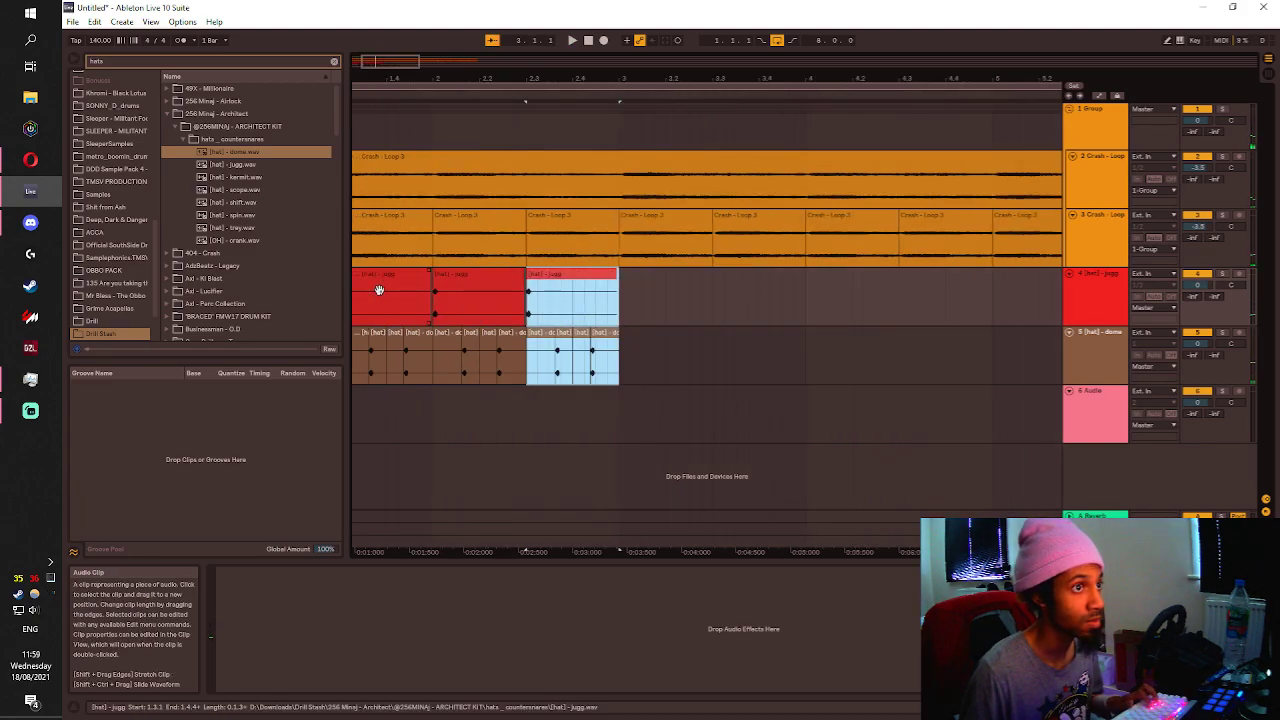
# Play the duplicated hat pattern from several of the jugg clips to judge its rhythm.
pyautogui.click(365, 289)
pyautogui.press('space')
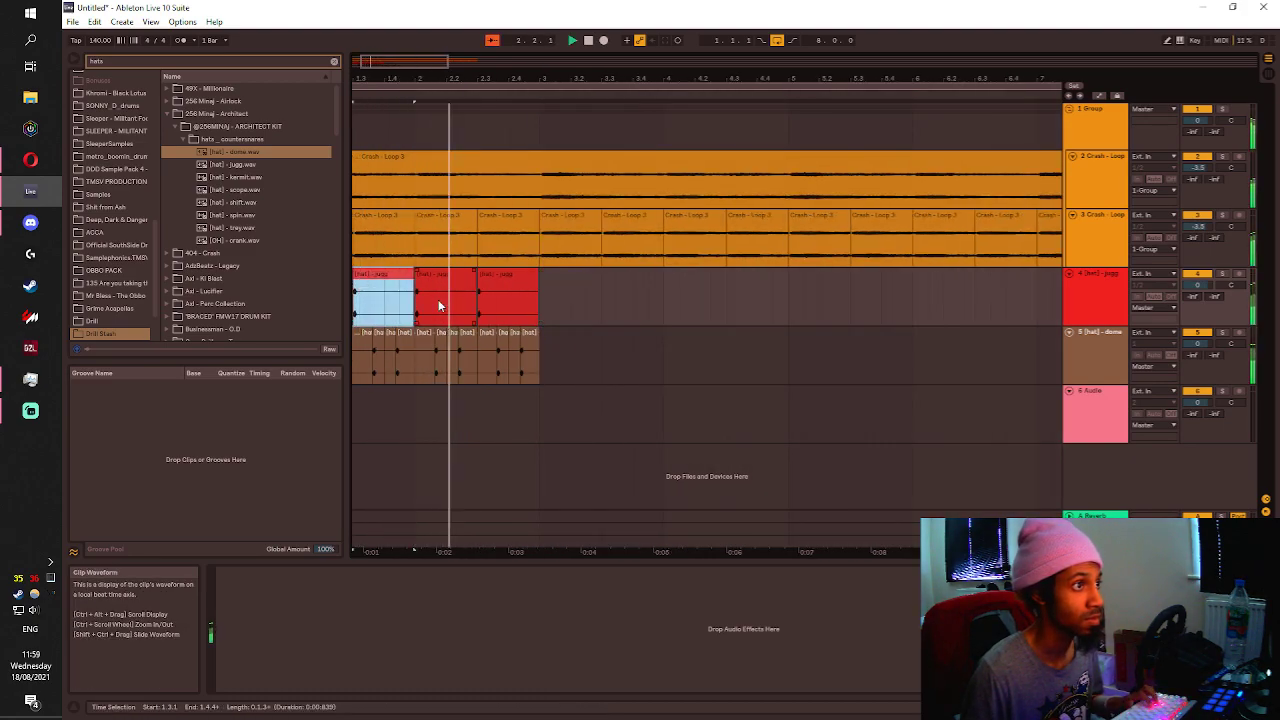
pyautogui.press('space')
pyautogui.click(422, 302)
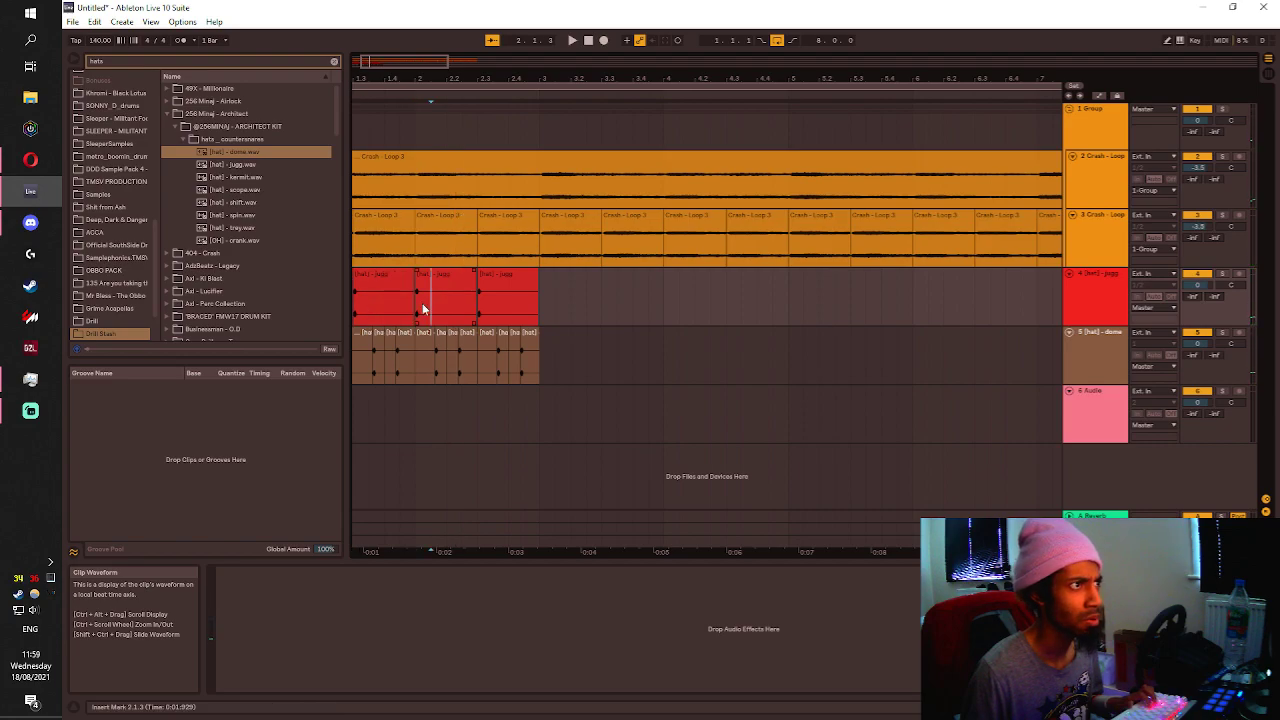
pyautogui.click(376, 296)
pyautogui.press('space')
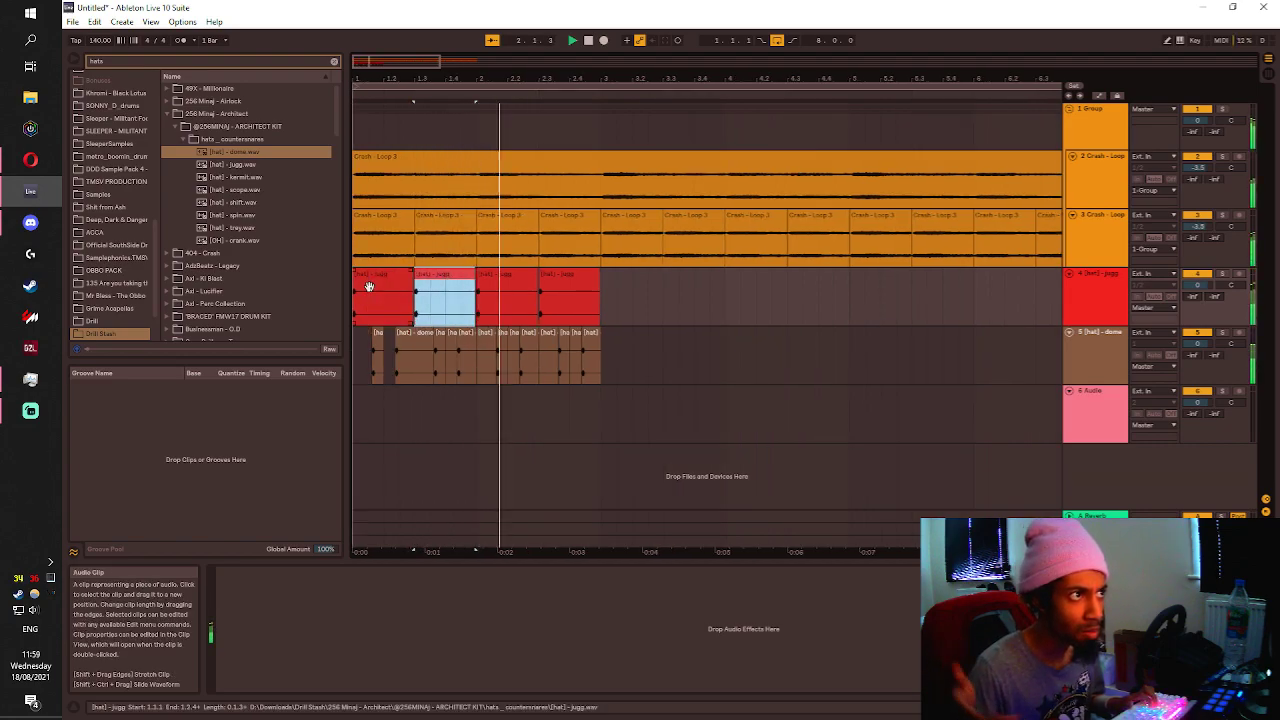
pyautogui.press('space')
pyautogui.click(372, 287)
pyautogui.press('space')
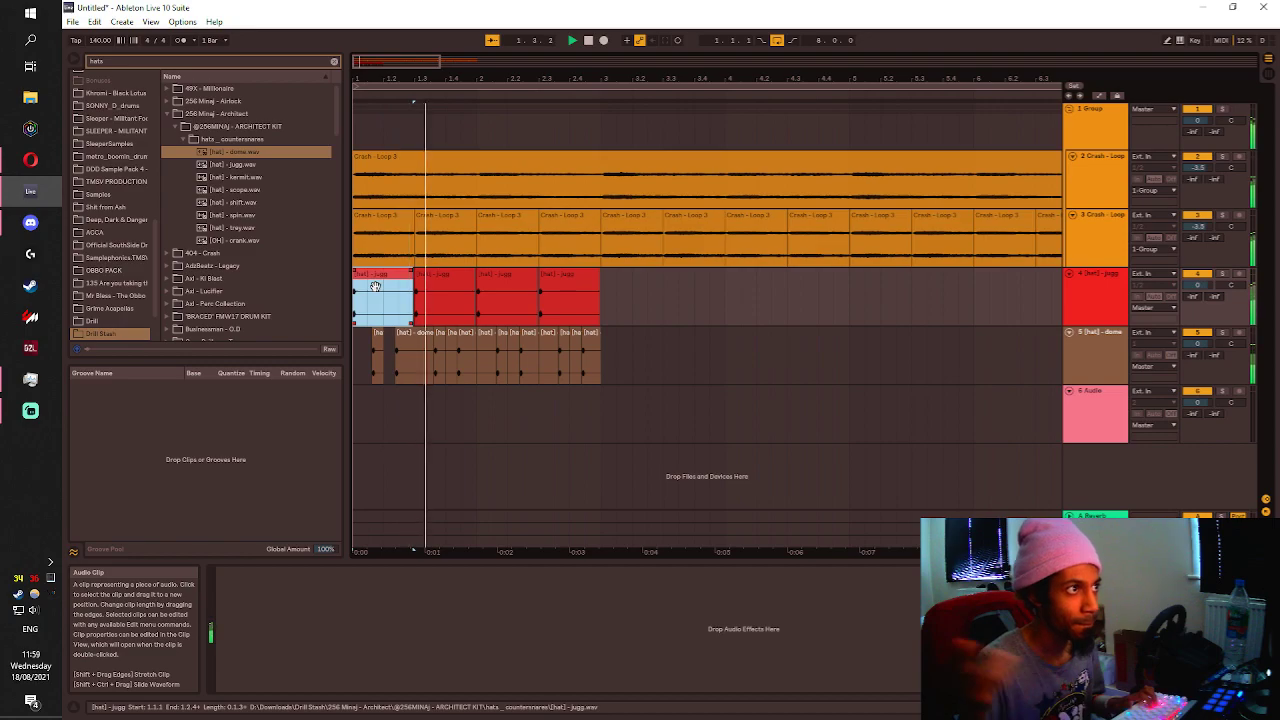
pyautogui.click(411, 318)
# Undo the three duplications of the hat pattern.
pyautogui.scroll(5, 416, 297)
pyautogui.click(425, 289)
pyautogui.scroll(-5, 425, 290)
pyautogui.hotkey('ctrl', 'z')
pyautogui.hotkey('ctrl', 'z')
pyautogui.hotkey('ctrl', 'z')
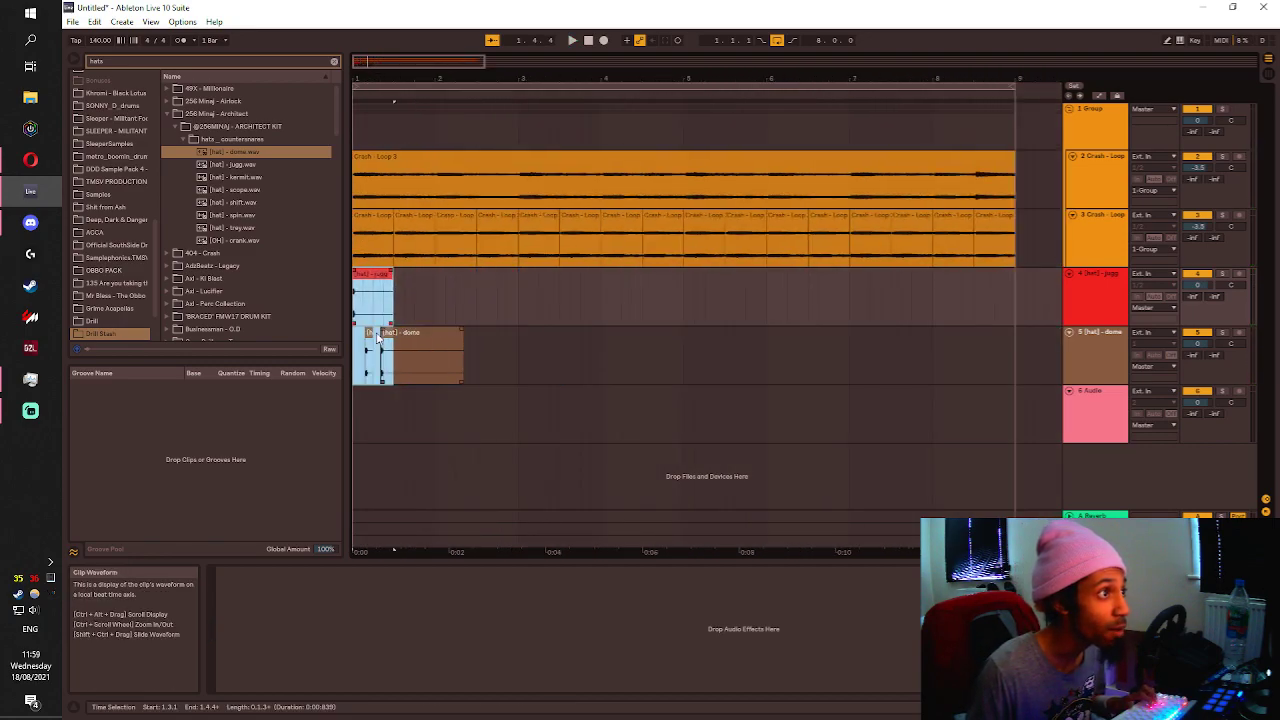
# Play the single jugg and dome hat pattern from the start to check its timing.
pyautogui.scroll(3, 366, 345)
pyautogui.scroll(3, 366, 345)
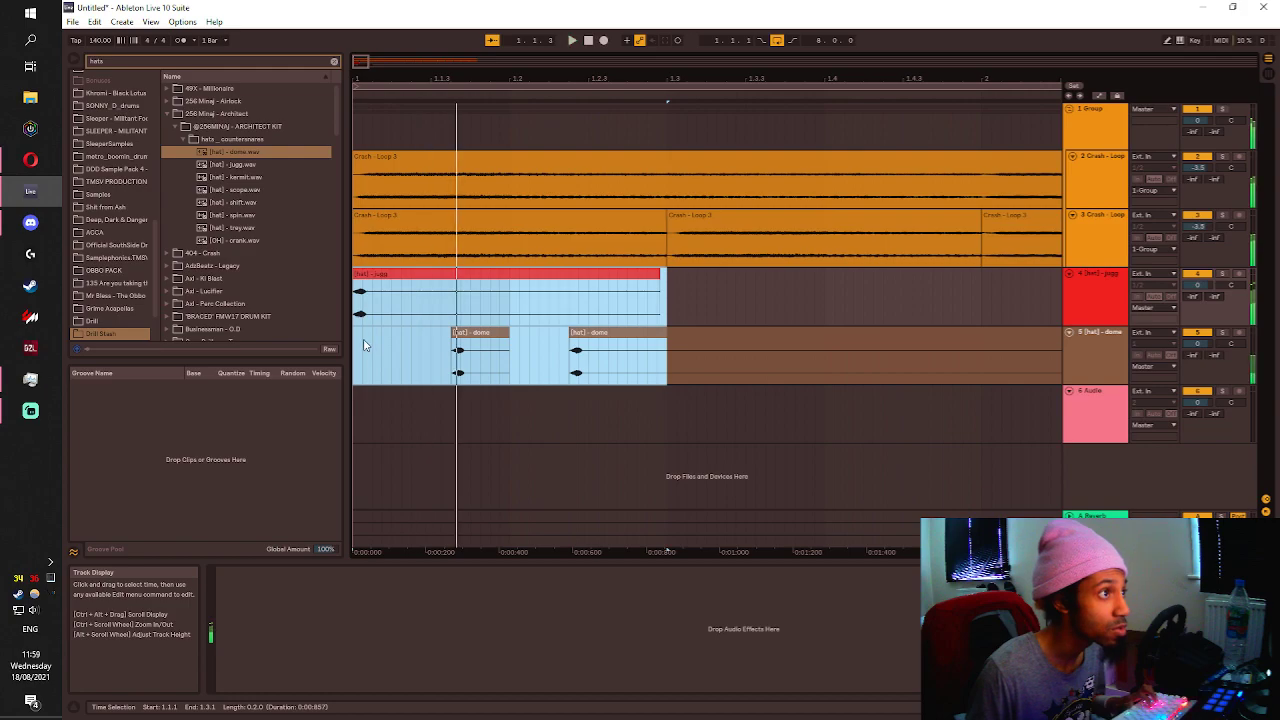
pyautogui.click(471, 352)
pyautogui.press('space')
pyautogui.press('space')
pyautogui.press('space')
pyautogui.moveTo(390, 293)
pyautogui.mouseDown()
pyautogui.moveTo(372, 291)
pyautogui.moveTo(391, 289)
pyautogui.mouseUp()
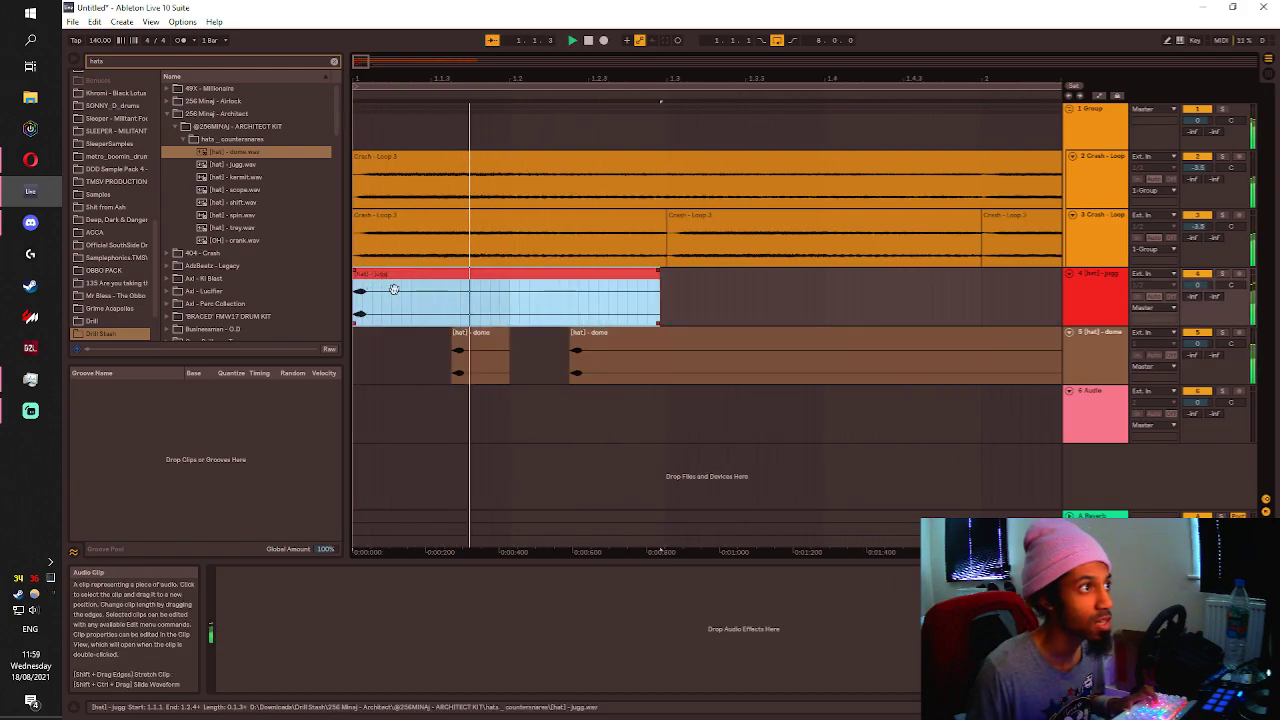
# Shorten the jugg hat clip so it ends at 1.2.4, and try moving the second dome hat clip later.
pyautogui.click(743, 298)
pyautogui.moveTo(657, 281); pyautogui.dragTo(649, 281)
pyautogui.click(604, 346)
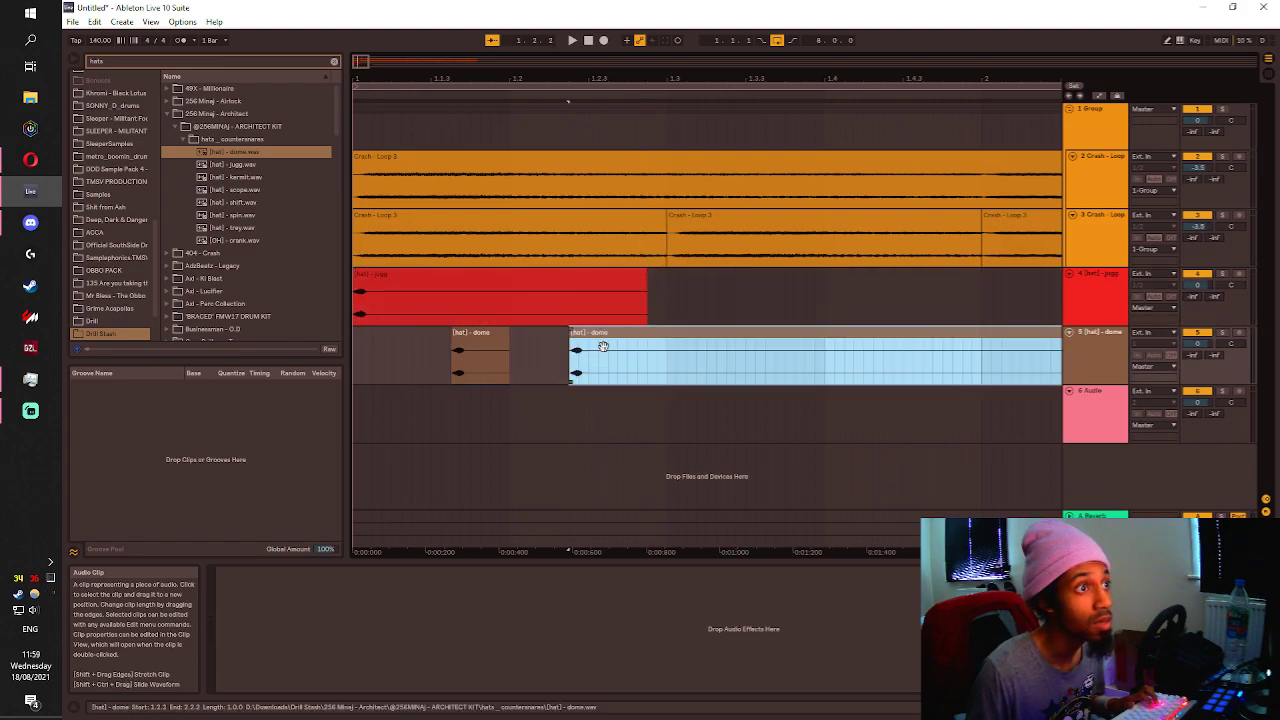
pyautogui.click(600, 346)
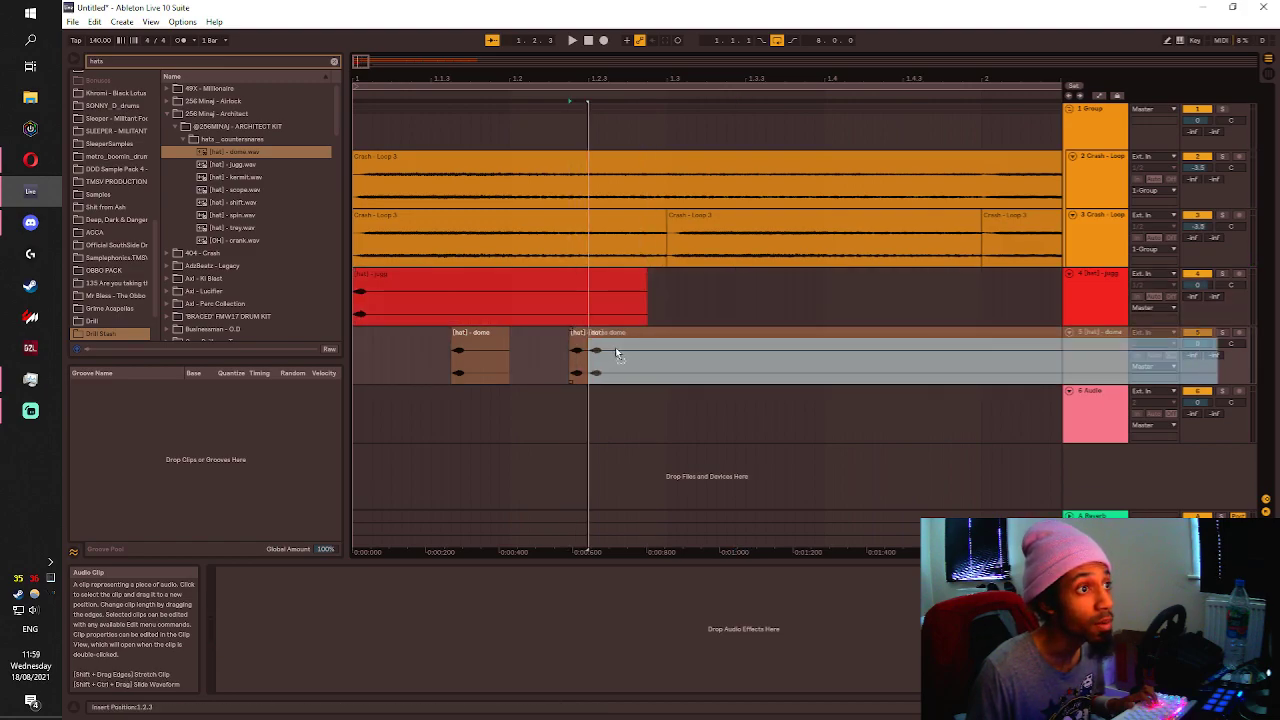
pyautogui.click(615, 347)
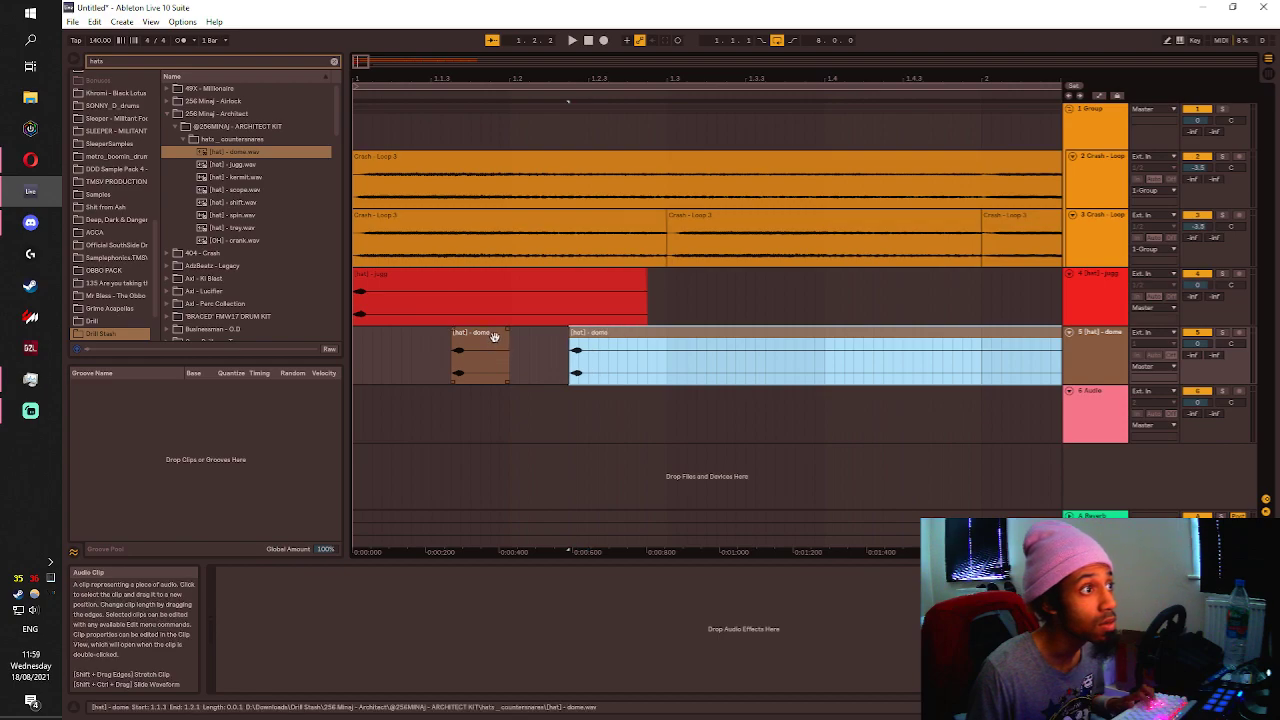
# Shift both dome hat clips slightly earlier to start at 1.1.3 and 1.2.2, and play the pattern.
pyautogui.keyDown('shift'); pyautogui.click(486, 336); pyautogui.keyUp('shift')
pyautogui.moveTo(468, 337); pyautogui.dragTo(450, 338)
pyautogui.press('space')
pyautogui.press('space')
pyautogui.click(408, 277)
pyautogui.press('space')
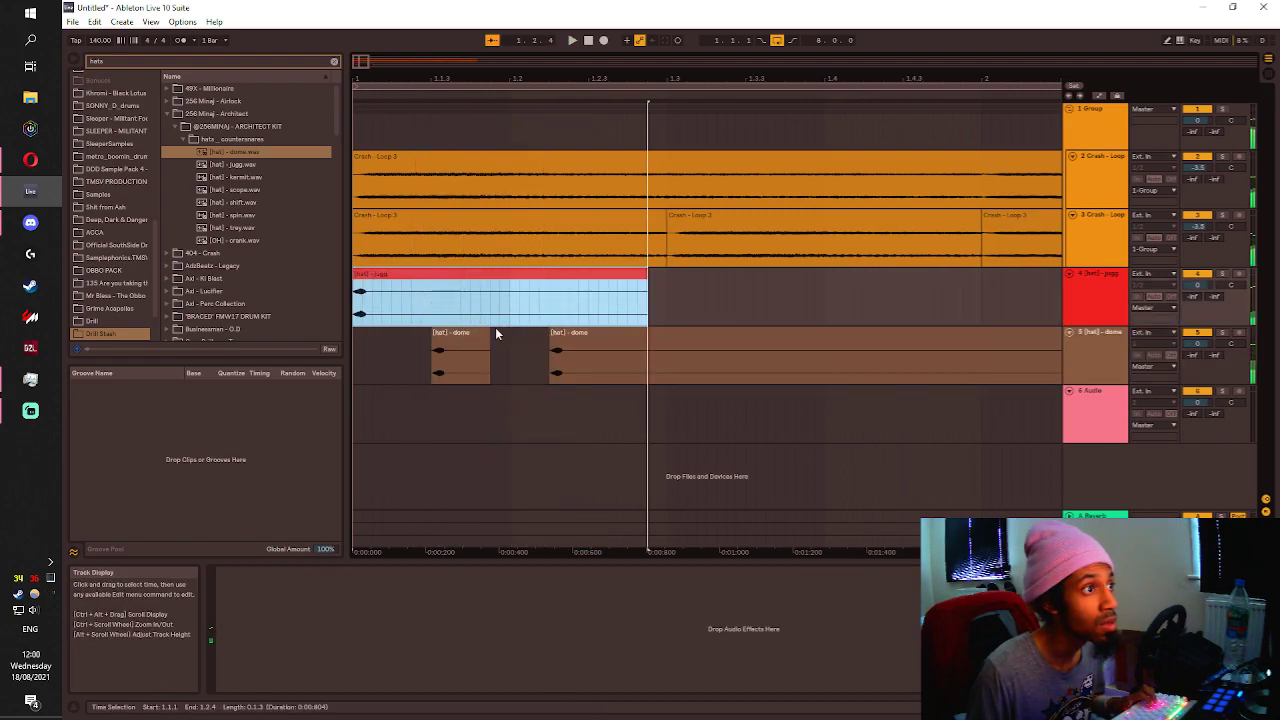
pyautogui.press('space')
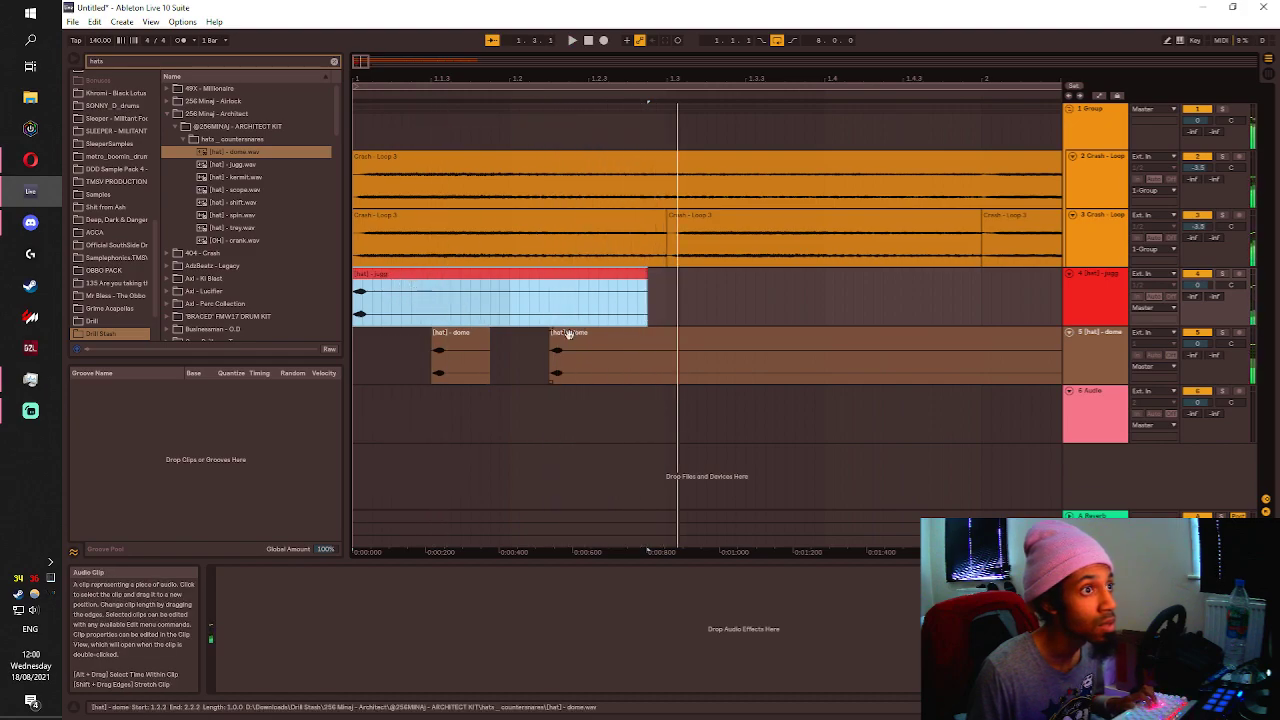
# Shift both dome hat clips one grid step later and play the pattern from the start.
pyautogui.click(577, 334)
pyautogui.keyDown('shift'); pyautogui.click(483, 336); pyautogui.keyUp('shift')
pyautogui.moveTo(483, 336); pyautogui.dragTo(503, 337)
pyautogui.click(425, 299)
pyautogui.press('space')
pyautogui.click(382, 279)
pyautogui.press('space')
pyautogui.press('space')
# Duplicate the hat pattern once so the copy begins at 1.3, and play both repeats from the start.
pyautogui.moveTo(671, 360); pyautogui.dragTo(359, 283)
pyautogui.hotkey('ctrl', 'd')
pyautogui.click(367, 276)
pyautogui.press('space')
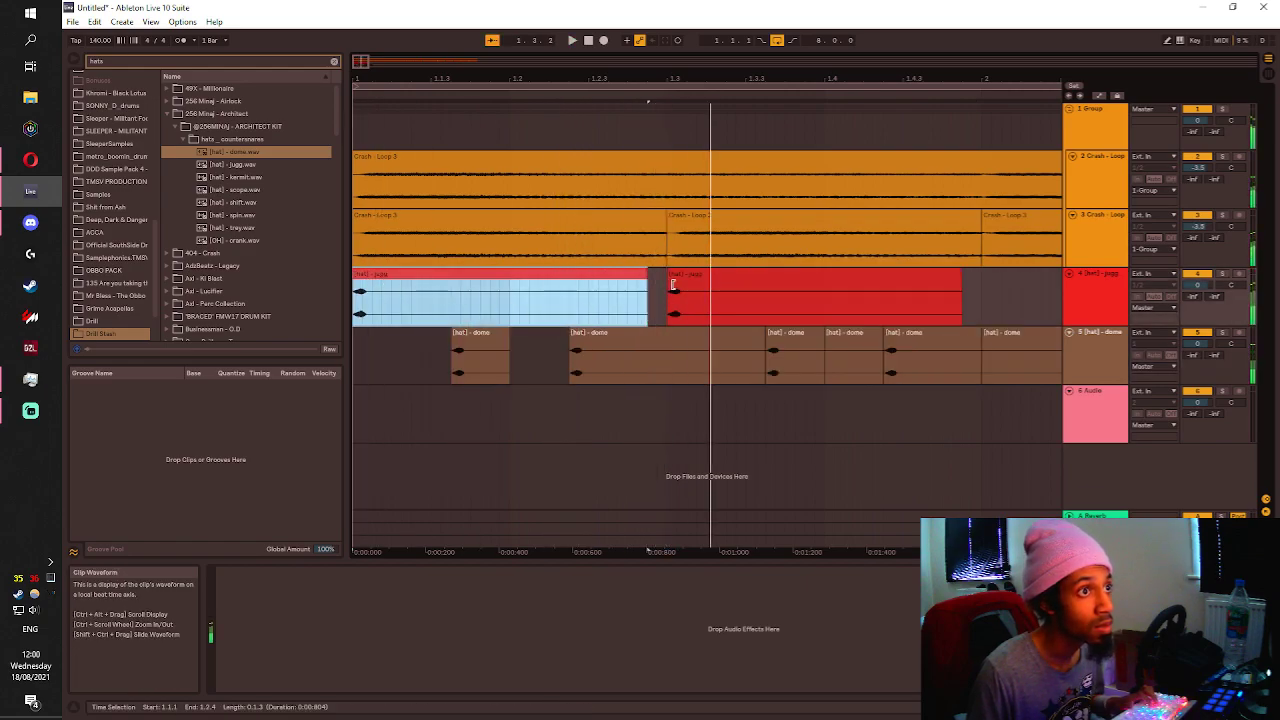
pyautogui.press('space')
pyautogui.click(680, 283)
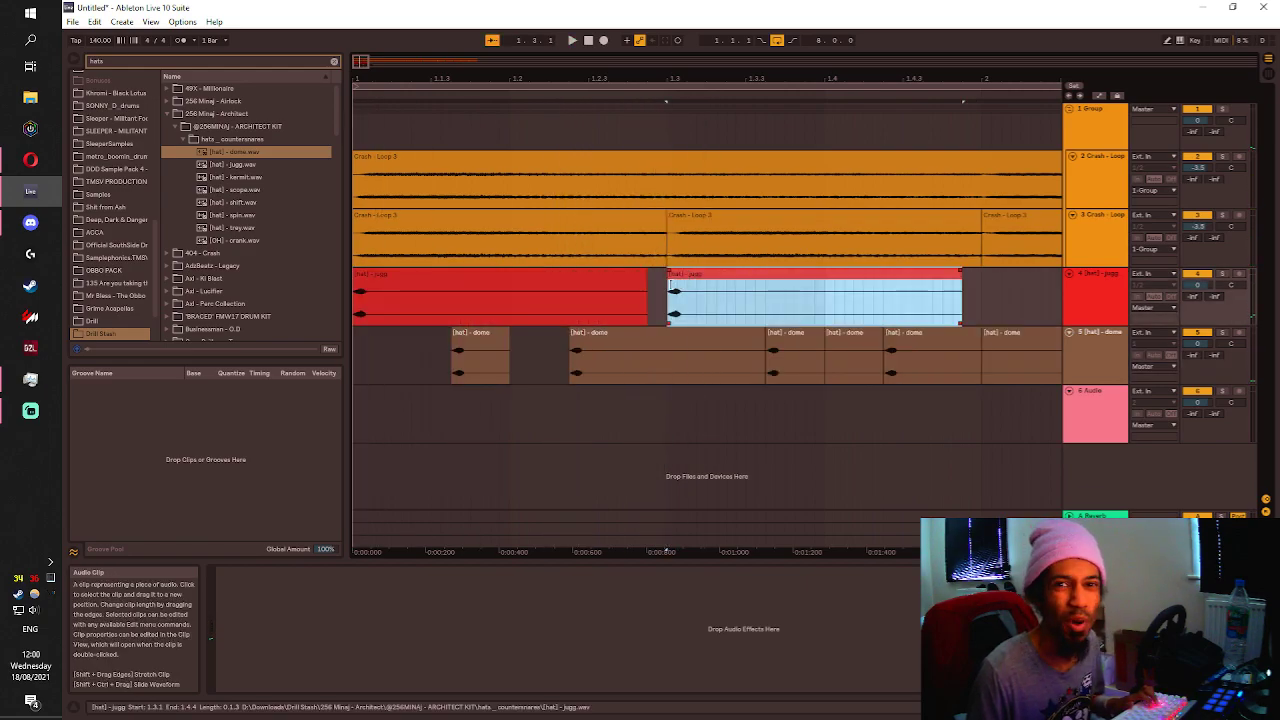
pyautogui.click(449, 282)
pyautogui.press('space')
pyautogui.press('space')
# Move the second jugg clip and its dome hats earlier to directly follow the first jugg clip, and play the result.
pyautogui.click(770, 276)
pyautogui.keyDown('shift'); pyautogui.click(898, 333); pyautogui.keyUp('shift')
pyautogui.moveTo(812, 284); pyautogui.dragTo(741, 290)
pyautogui.click(568, 291)
pyautogui.press('space')
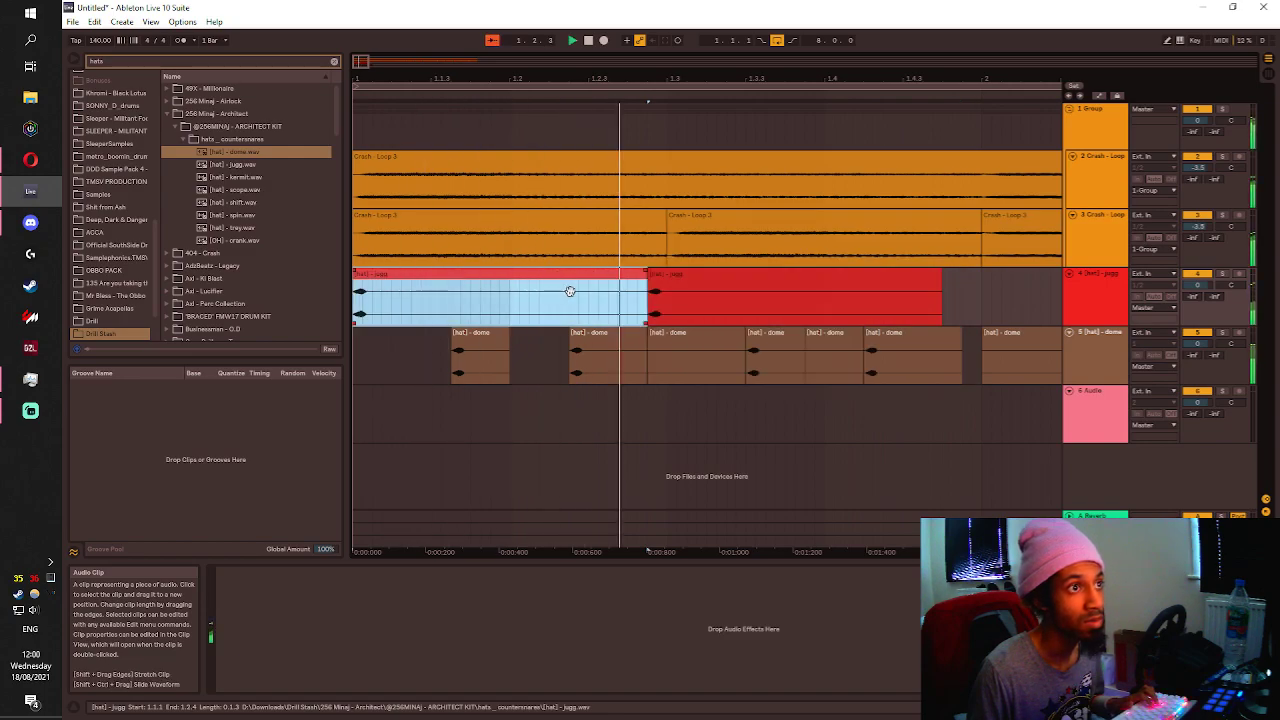
pyautogui.click(990, 350)
pyautogui.moveTo(972, 352); pyautogui.dragTo(824, 346)
pyautogui.click(893, 350)
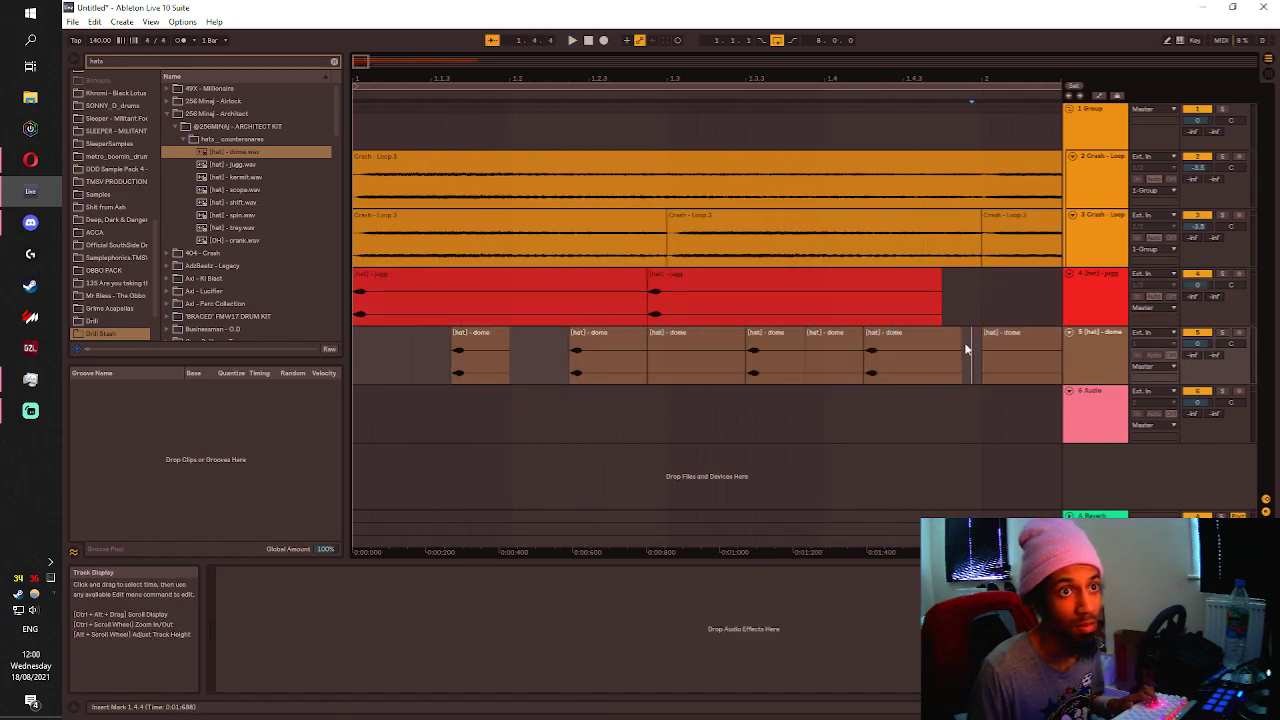
pyautogui.click(959, 346)
pyautogui.click(481, 318)
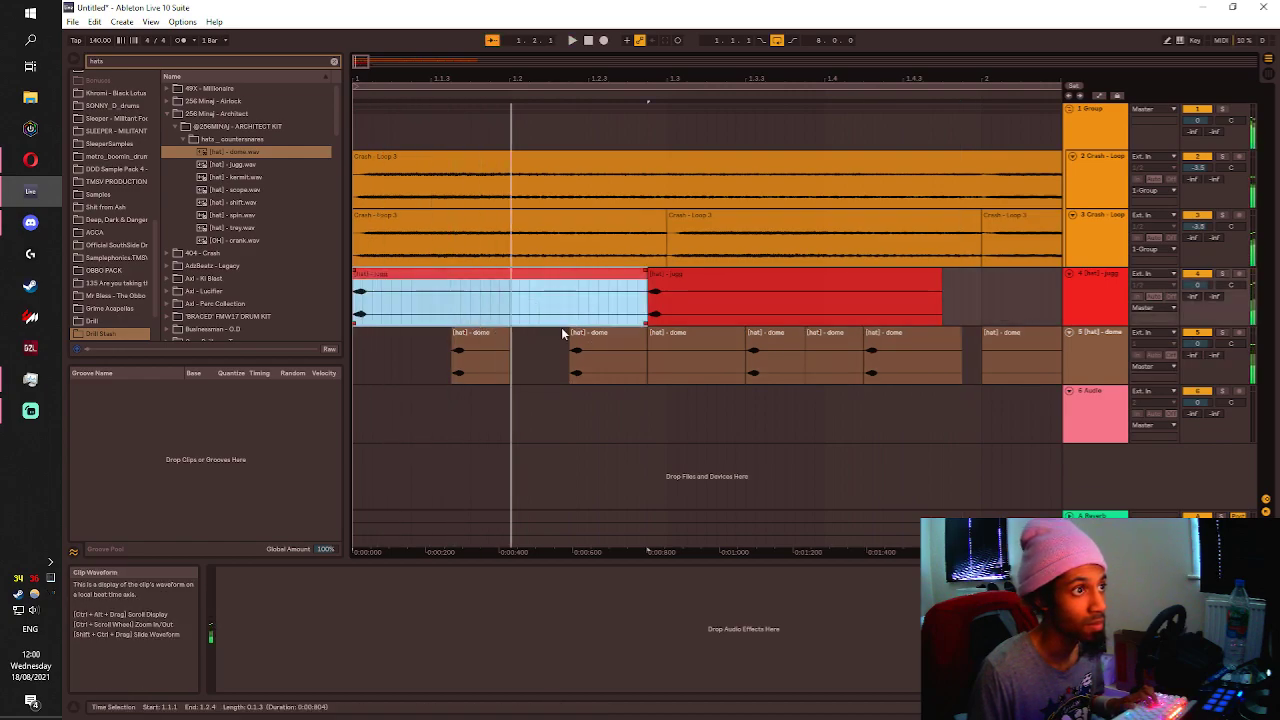
pyautogui.press('space')
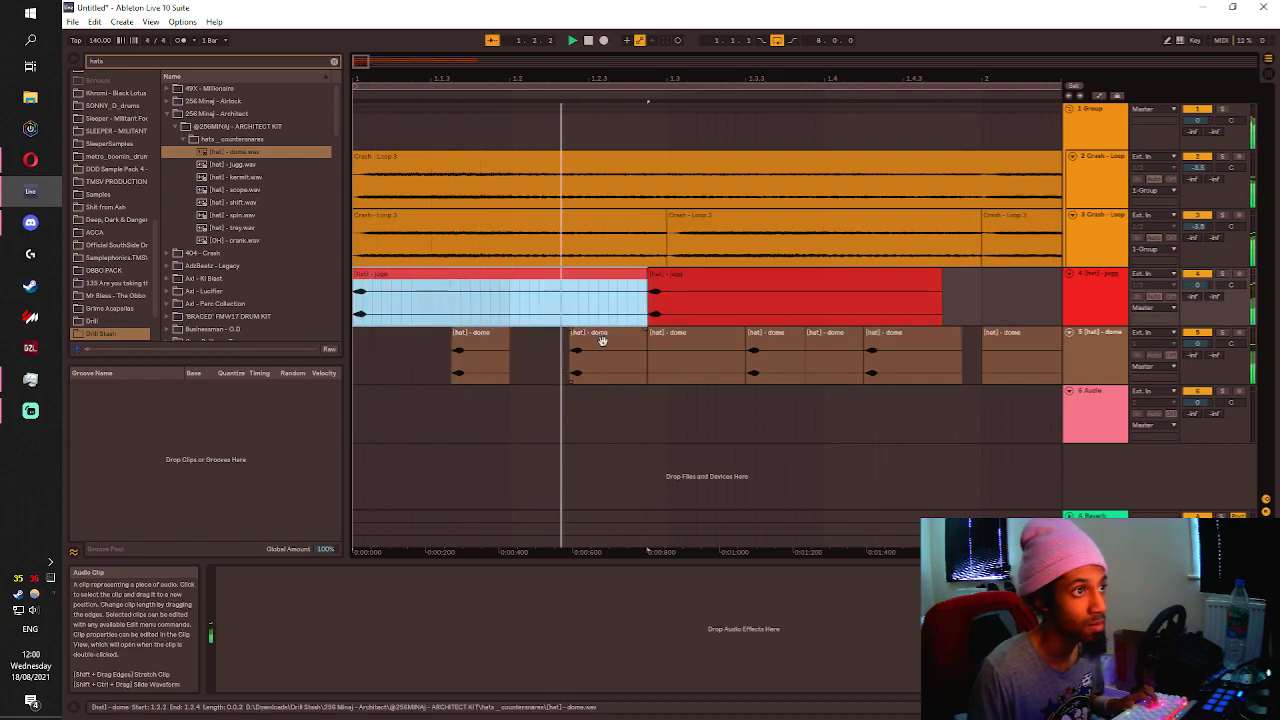
# Delete all jugg and dome hat clips from tracks 4 and 5.
pyautogui.moveTo(596, 341); pyautogui.dragTo(244, 295)
pyautogui.click(556, 322)
pyautogui.scroll(-5, 682, 350)
pyautogui.press('Delete')
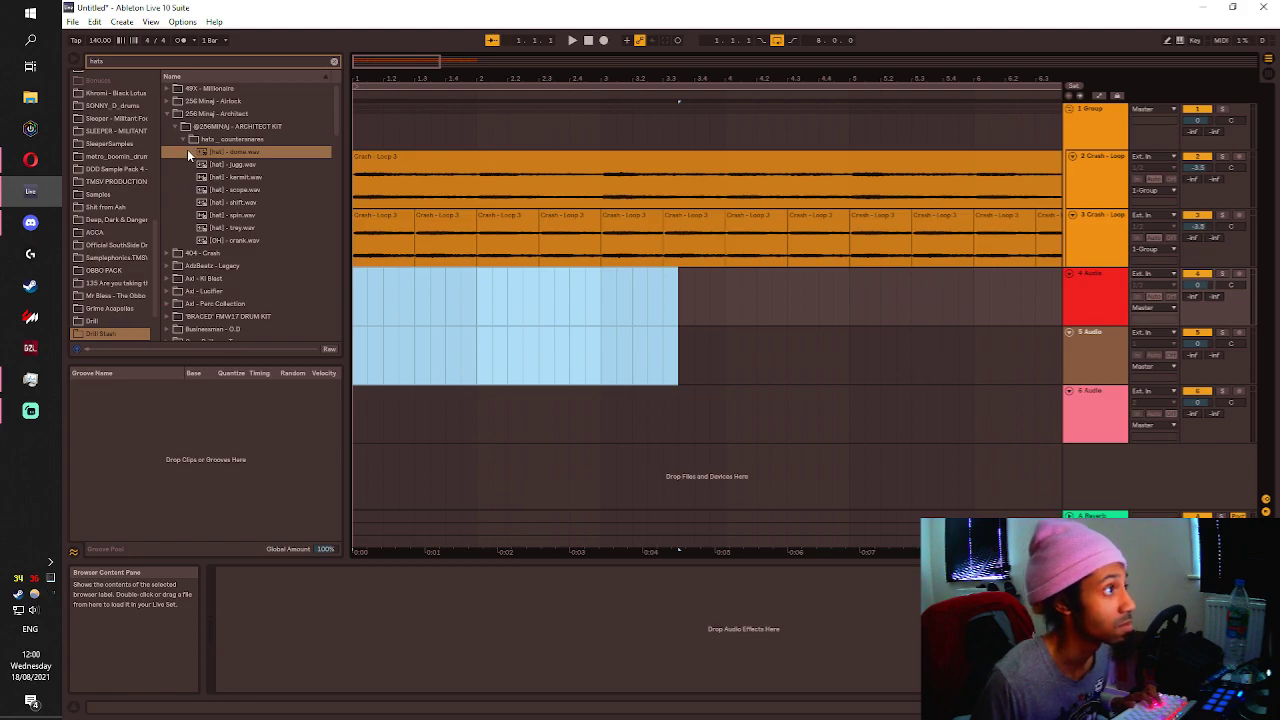
pyautogui.press('-')
pyautogui.press('+')
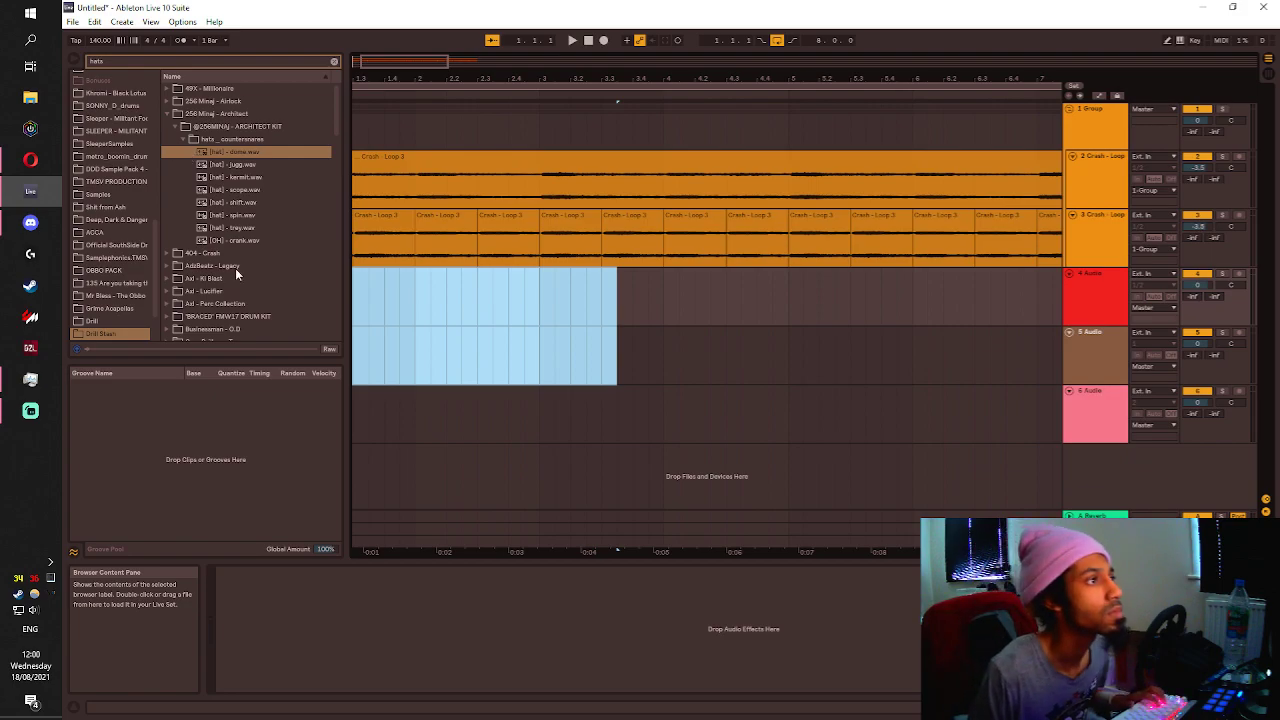
# Play the crash loops from the start and preview the jugg, kermit and dome hat samples.
pyautogui.click(356, 283)
pyautogui.press('space')
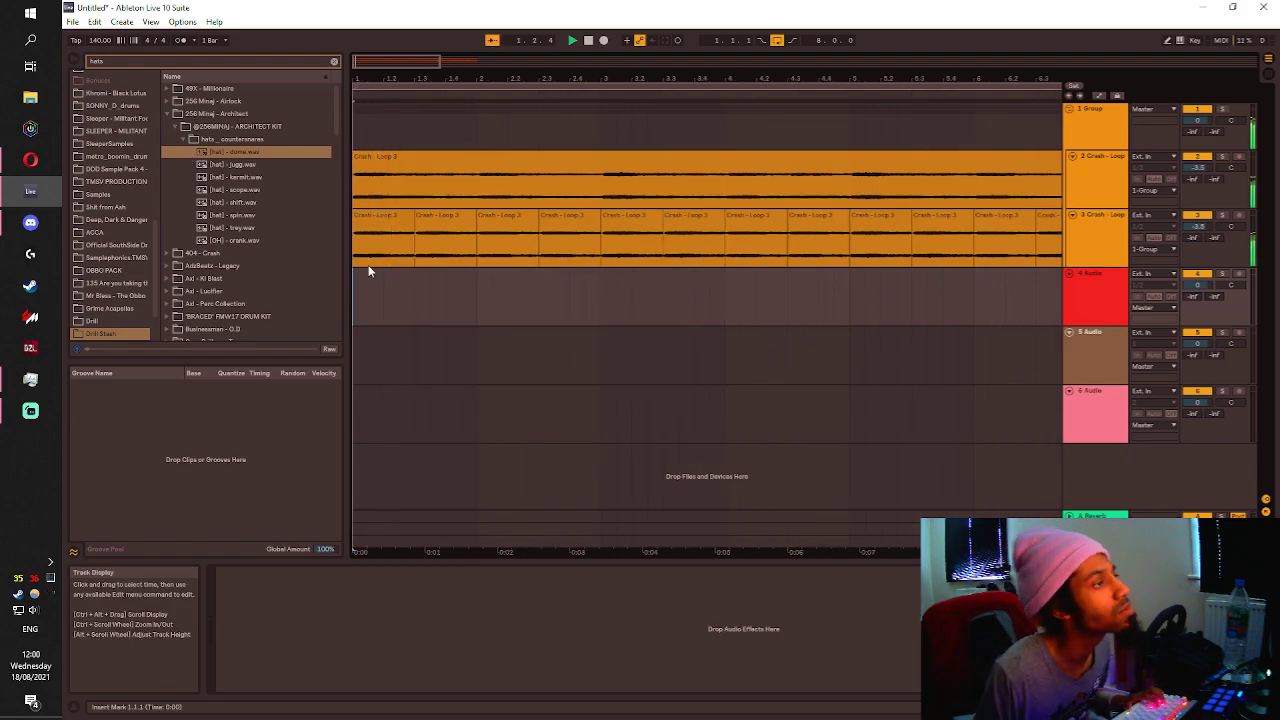
pyautogui.click(237, 165)
pyautogui.click(223, 178)
pyautogui.click(232, 154)
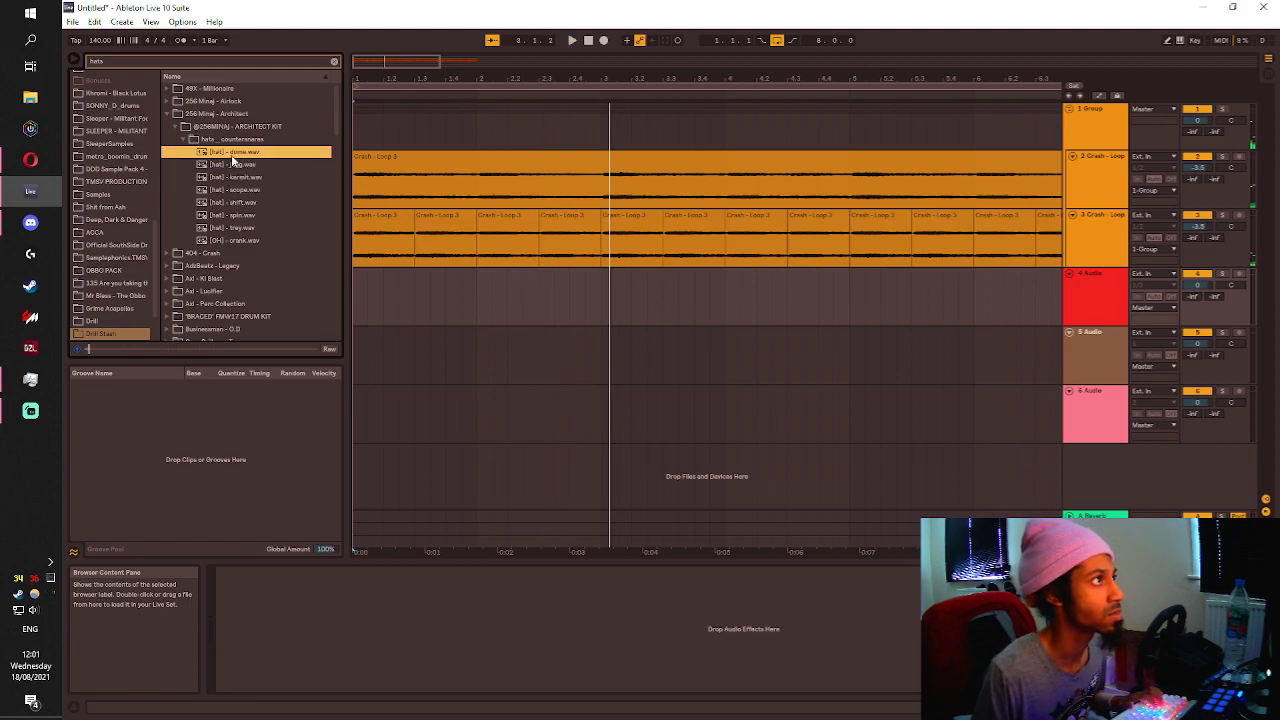
# Place the jugg hat sample at the start of track 4 and the dome hat sample near the start of track 5.
pyautogui.click(215, 166)
pyautogui.moveTo(363, 262); pyautogui.dragTo(360, 276)
pyautogui.moveTo(232, 151)
pyautogui.mouseDown()
pyautogui.moveTo(386, 350)
pyautogui.moveTo(374, 338)
pyautogui.moveTo(401, 346)
pyautogui.mouseUp()
pyautogui.click(401, 295)
pyautogui.press('space')
# Add a second dome hat clip directly after the first at about 1.2 and play the hats from the start.
pyautogui.click(362, 275)
pyautogui.press('space')
pyautogui.press('space')
pyautogui.press('space')
pyautogui.press('space')
pyautogui.click(392, 275)
pyautogui.press('space')
pyautogui.moveTo(390, 79); pyautogui.dragTo(390, 110)
pyautogui.press('space')
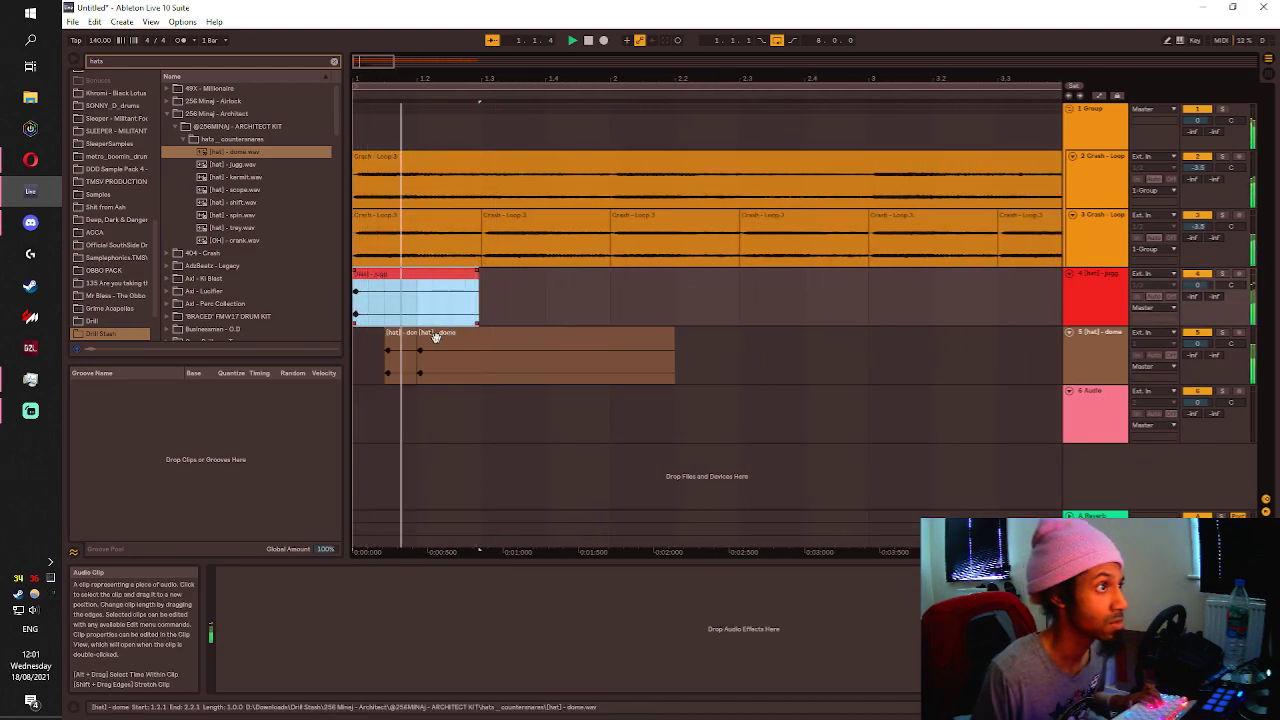
pyautogui.press('space')
# Move the two dome hat clips later to about 1.1.4 and 1.2.3, and play the pattern from the start.
pyautogui.click(437, 337)
pyautogui.keyDown('shift'); pyautogui.click(392, 337); pyautogui.keyUp('shift')
pyautogui.moveTo(392, 337); pyautogui.dragTo(320, 295)
pyautogui.click(404, 275)
pyautogui.press('space')
pyautogui.press('space')
pyautogui.click(457, 336)
pyautogui.click(377, 289)
pyautogui.press('space')
pyautogui.press('space')
# Duplicate the jugg and dome hat pattern from 1.3 to bar 2 and play the full bar.
pyautogui.click(487, 363)
pyautogui.hotkey('ctrl', 'd')
pyautogui.press('space')
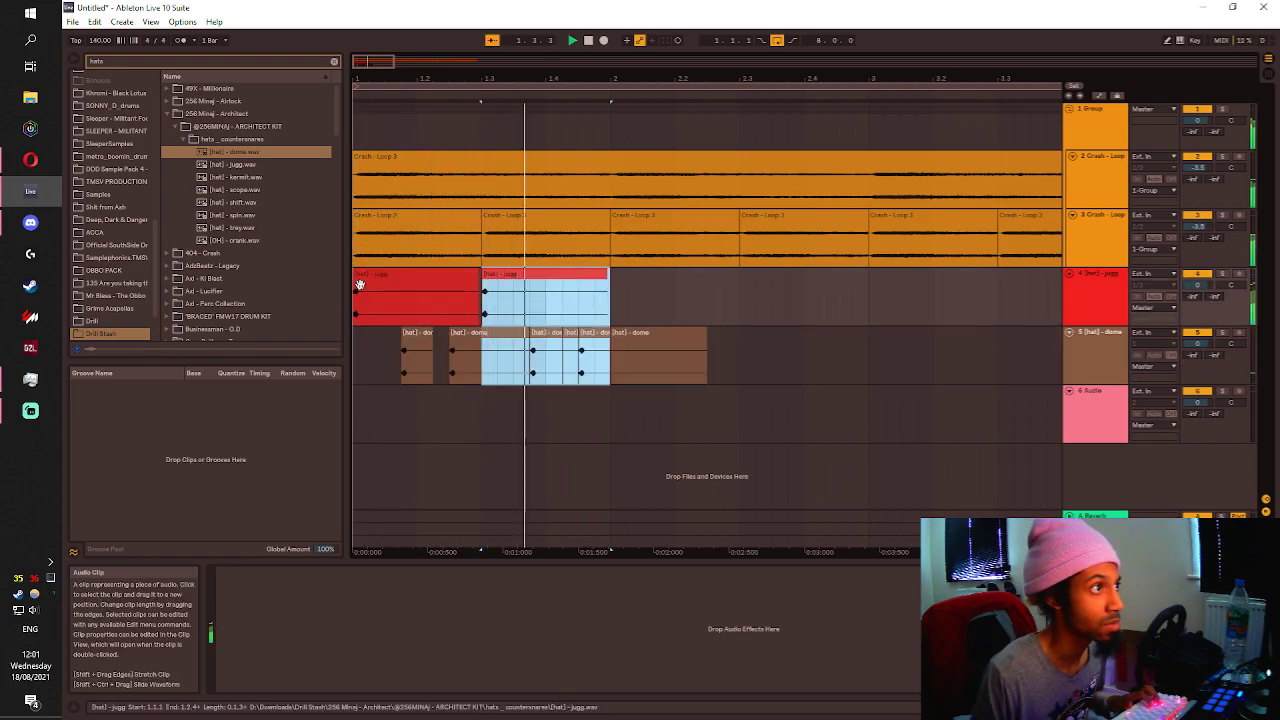
pyautogui.click(365, 282)
pyautogui.press('space')
pyautogui.press('space')
pyautogui.press('space')
# Select the first bar on both hat tracks and duplicate it seven times to fill up to bar 9.
pyautogui.moveTo(607, 355); pyautogui.dragTo(367, 318)
pyautogui.hotkey('ctrl', 'd')
pyautogui.hotkey('ctrl', 'd')
pyautogui.hotkey('ctrl', 'd')
pyautogui.hotkey('ctrl', 'd')
pyautogui.hotkey('ctrl', 'd')
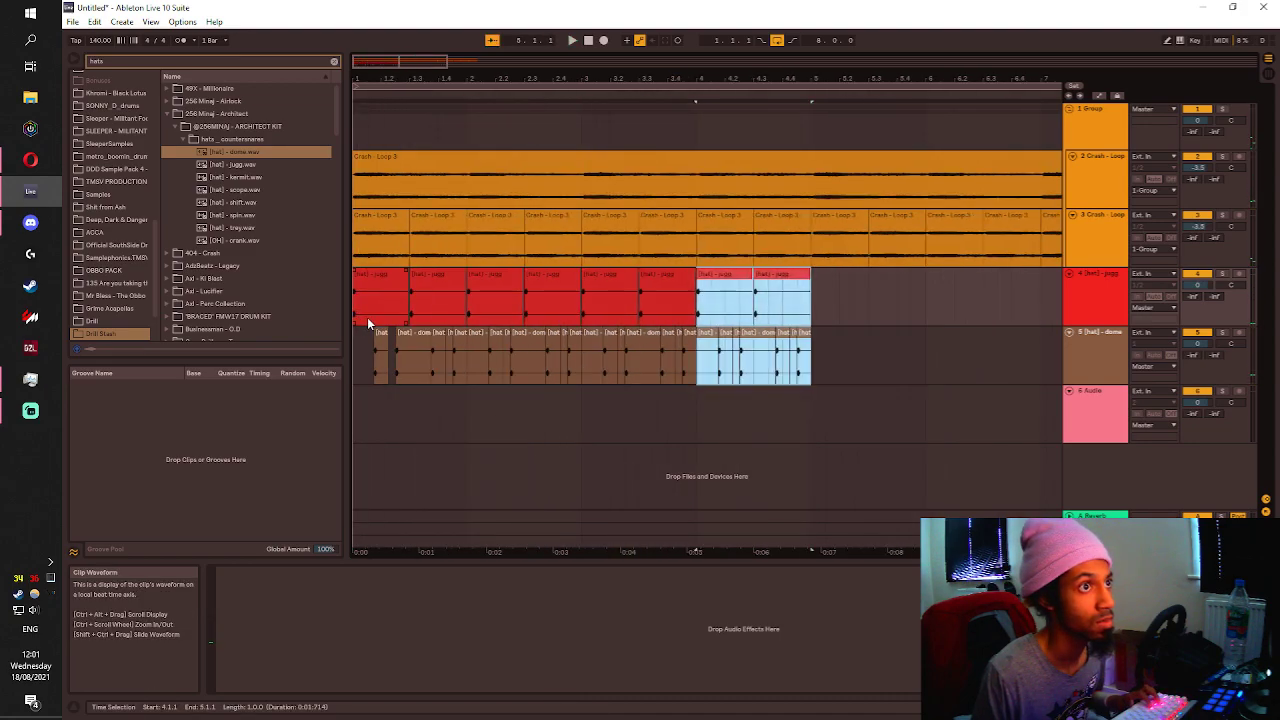
pyautogui.hotkey('ctrl', 'd')
pyautogui.hotkey('ctrl', 'd')
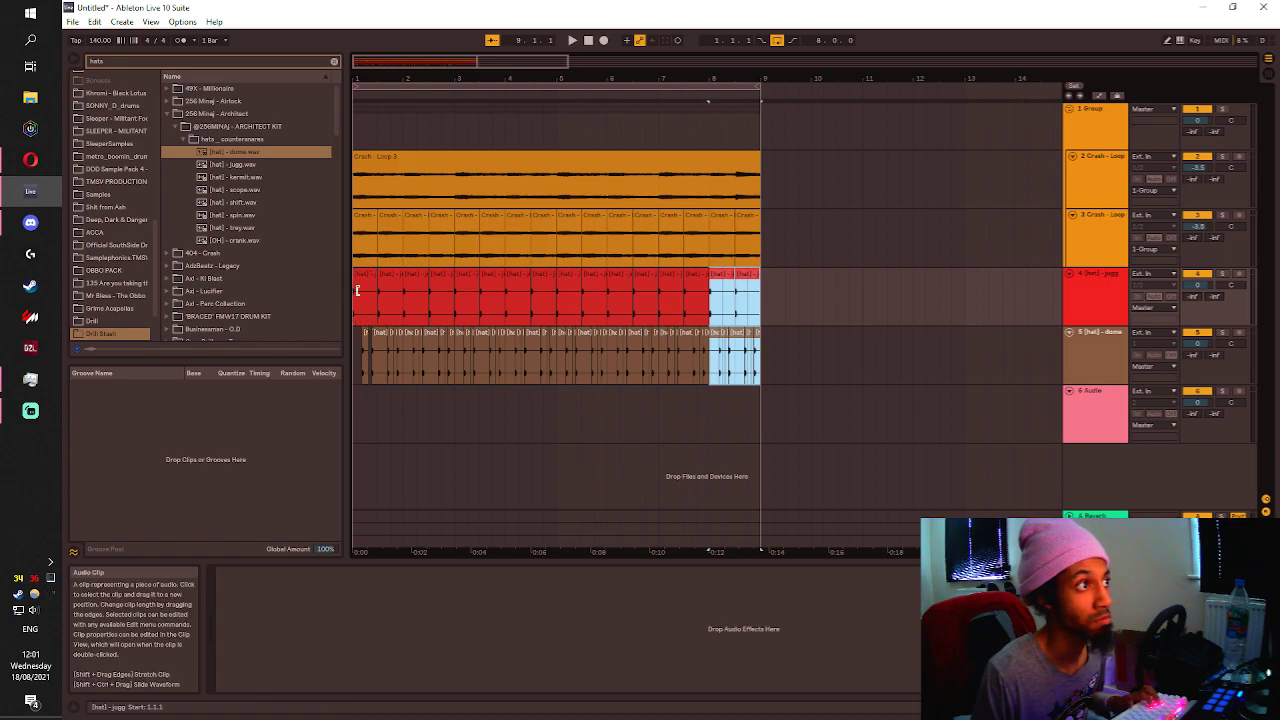
# Play the hats from the start and copy a dome hat clip to 2.3.2 as an extra hit, auditioning it in place.
pyautogui.moveTo(357, 290); pyautogui.dragTo(379, 298)
pyautogui.press('space')
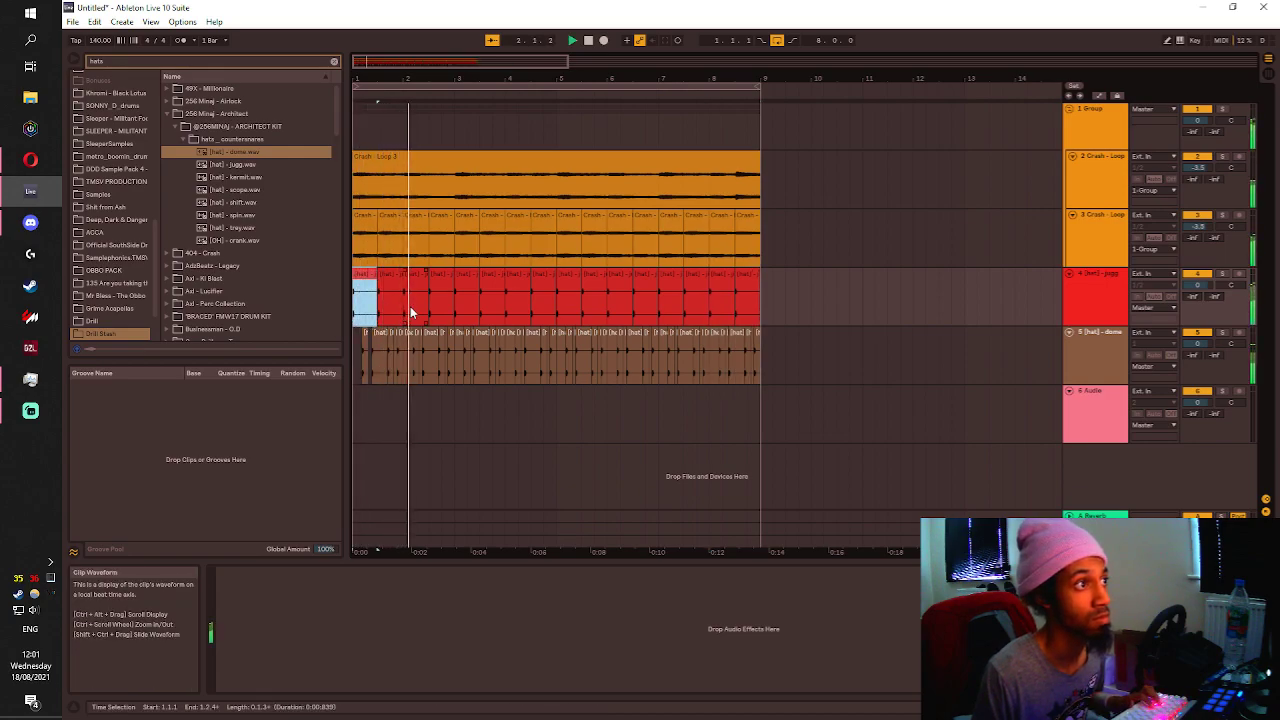
pyautogui.press('space')
pyautogui.scroll(5, 426, 313)
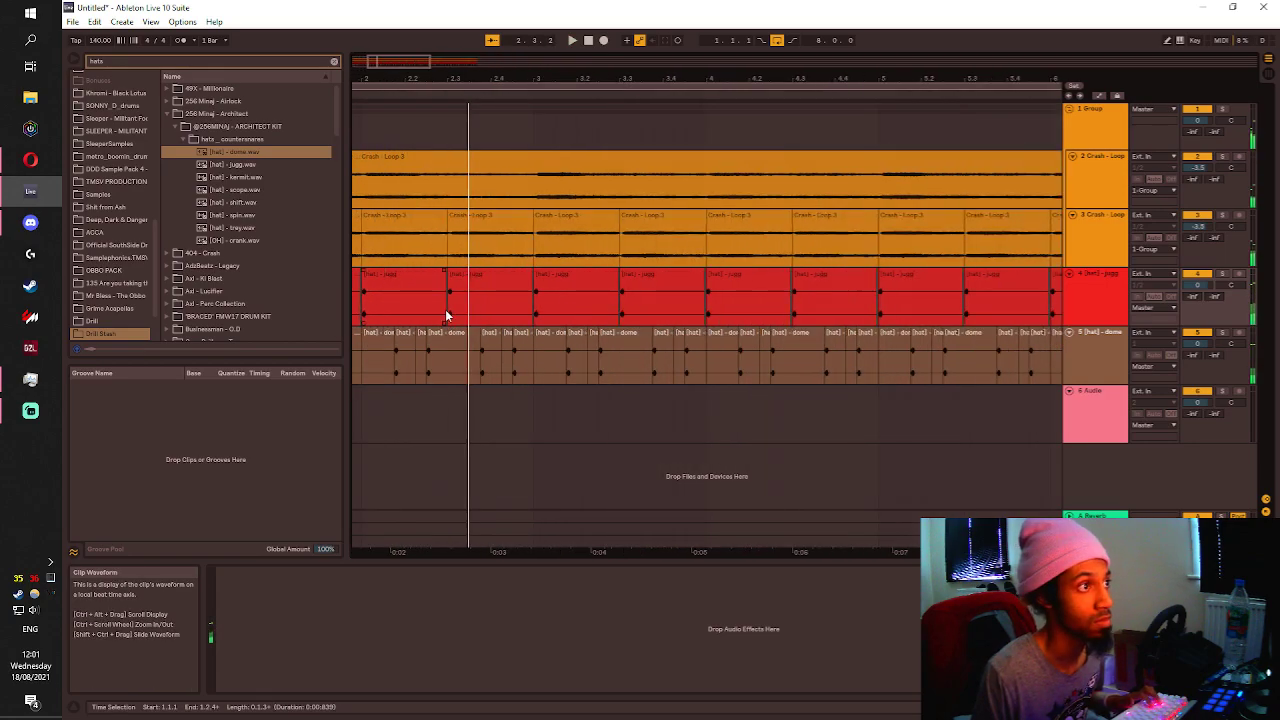
pyautogui.click(491, 343)
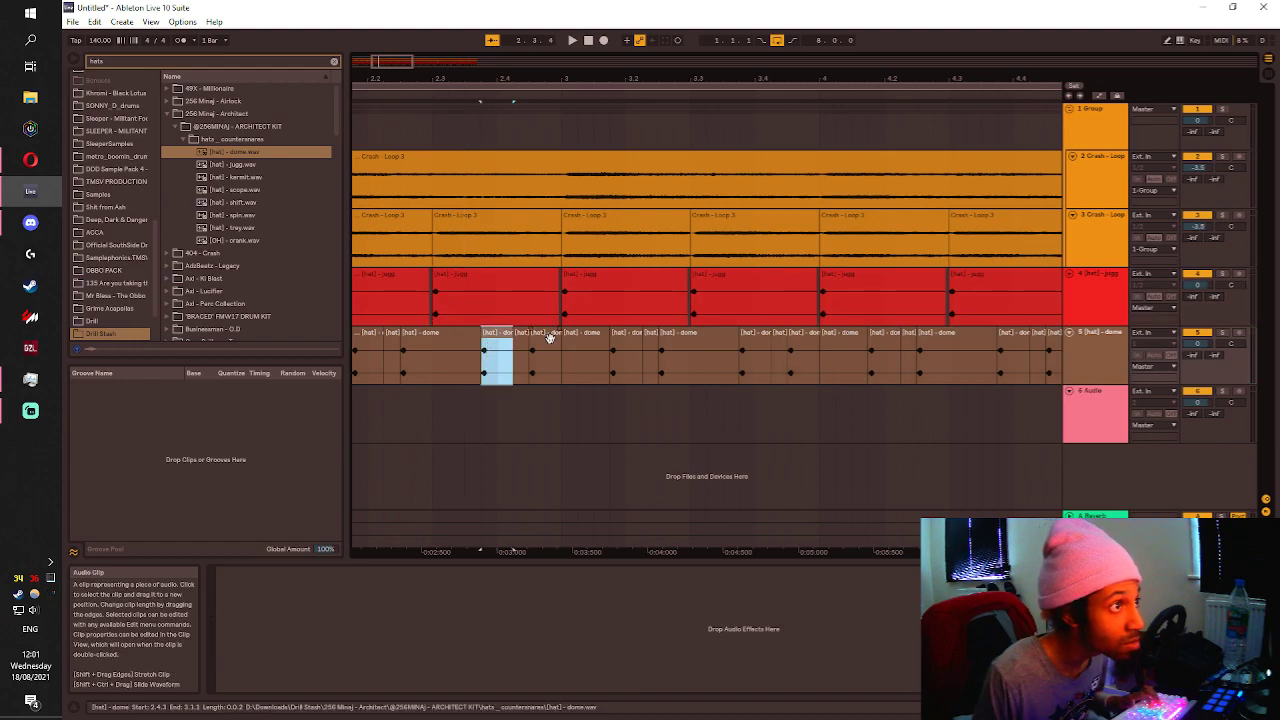
pyautogui.moveTo(491, 336); pyautogui.dragTo(465, 331)
pyautogui.click(433, 342)
pyautogui.press('space')
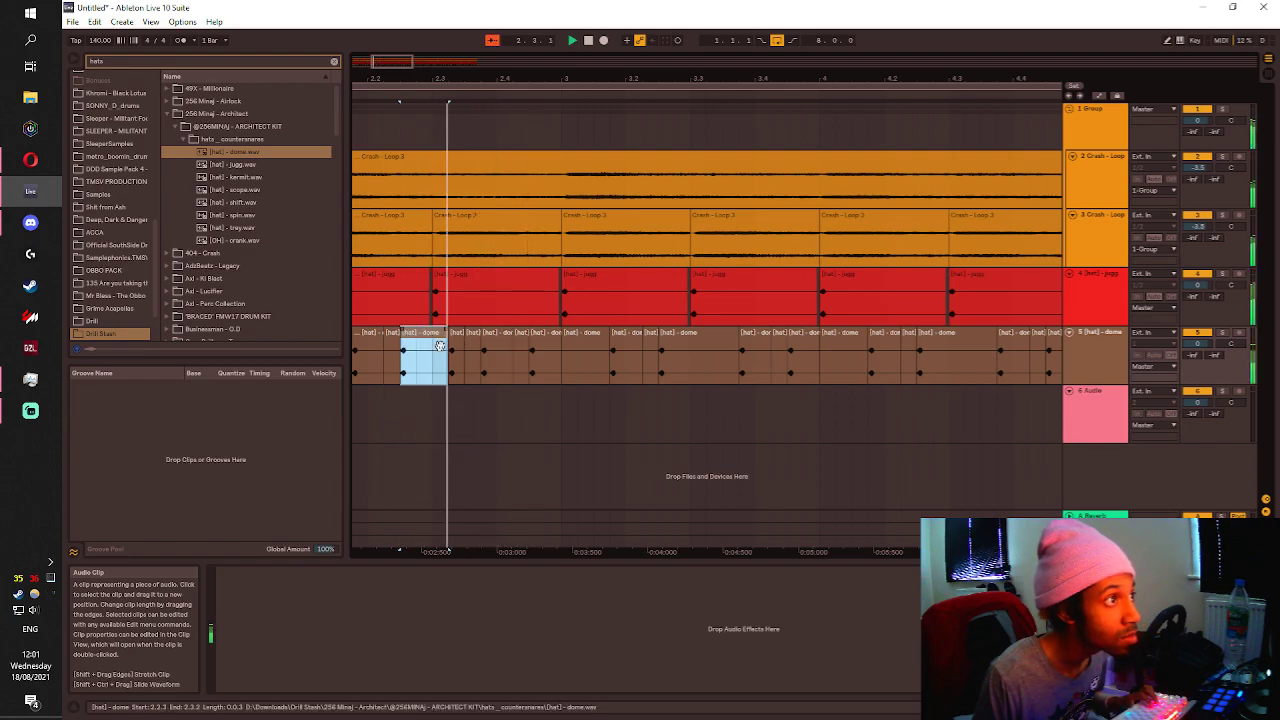
# Select bars 1 and 2 on both hat tracks and duplicate them three times to fill up to bar 9.
pyautogui.click(558, 364)
pyautogui.scroll(-5, 558, 360)
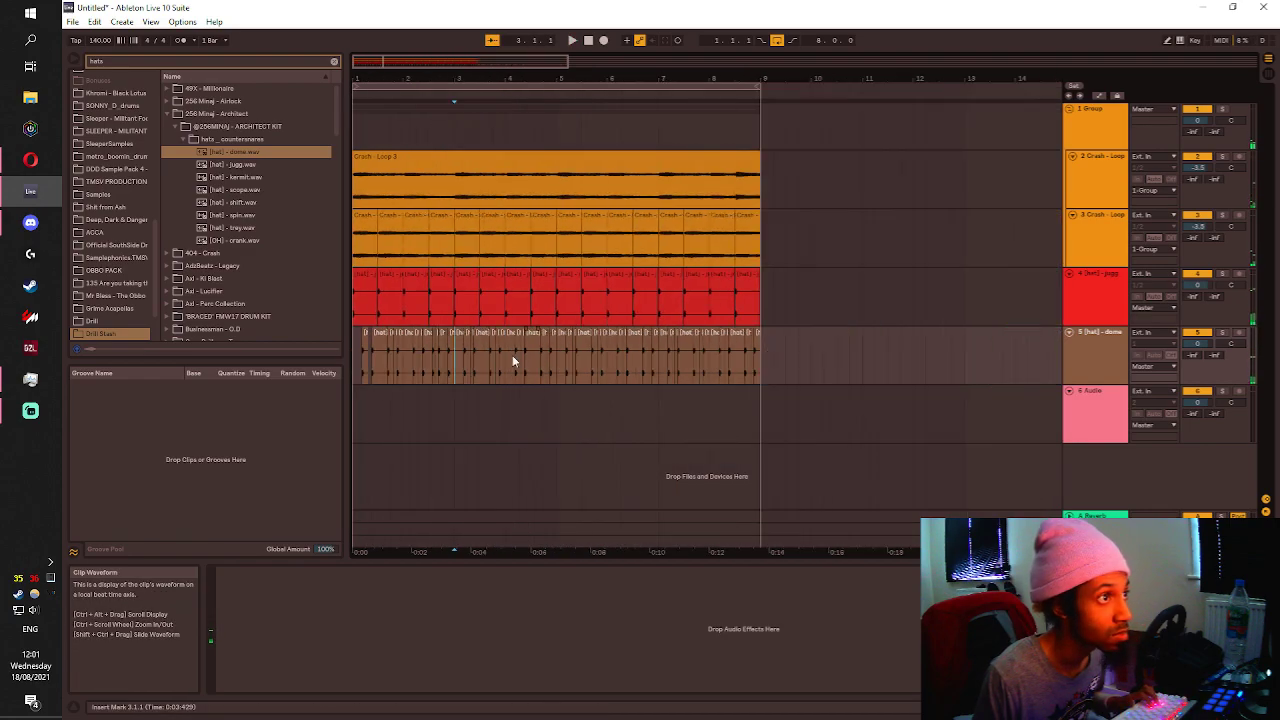
pyautogui.keyDown('shift'); pyautogui.click(361, 291); pyautogui.keyUp('shift')
pyautogui.hotkey('ctrl', 'd')
pyautogui.hotkey('ctrl', 'd')
pyautogui.hotkey('ctrl', 'd')
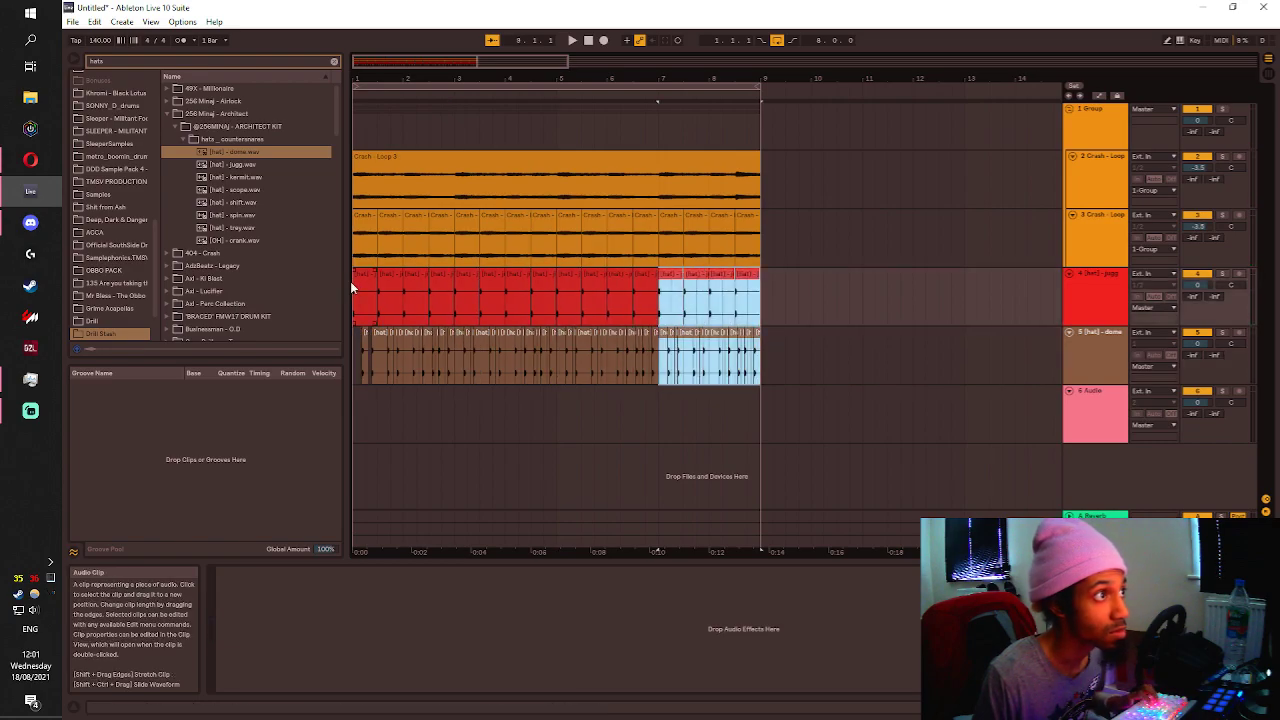
# Play the beat from the start and move the dome hat hit at 4.3.2 to 4.3.3, auditioning it in place.
pyautogui.press('space')
pyautogui.click(362, 281)
pyautogui.press('space')
pyautogui.press('space')
pyautogui.scroll(1, 363, 286)
pyautogui.scroll(1, 440, 292)
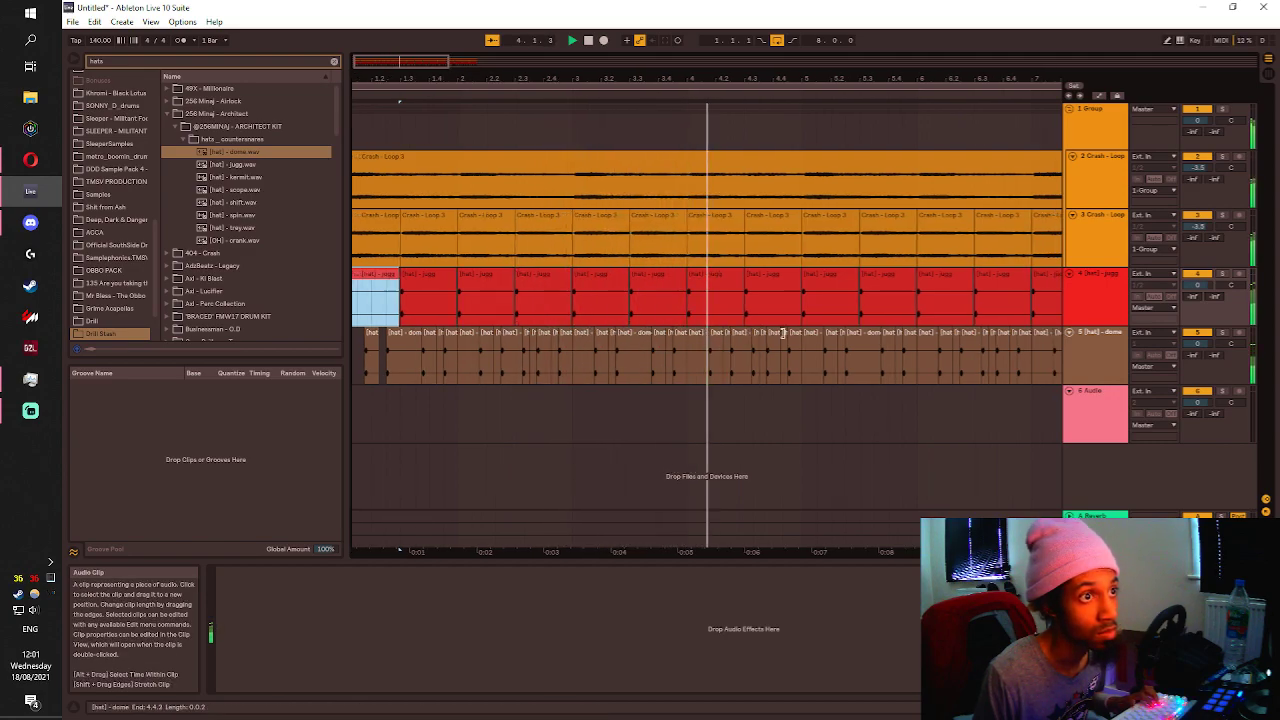
pyautogui.scroll(2, 706, 335)
pyautogui.scroll(2, 692, 338)
pyautogui.click(700, 345)
pyautogui.moveTo(724, 339); pyautogui.dragTo(725, 338)
pyautogui.click(641, 304)
pyautogui.press('space')
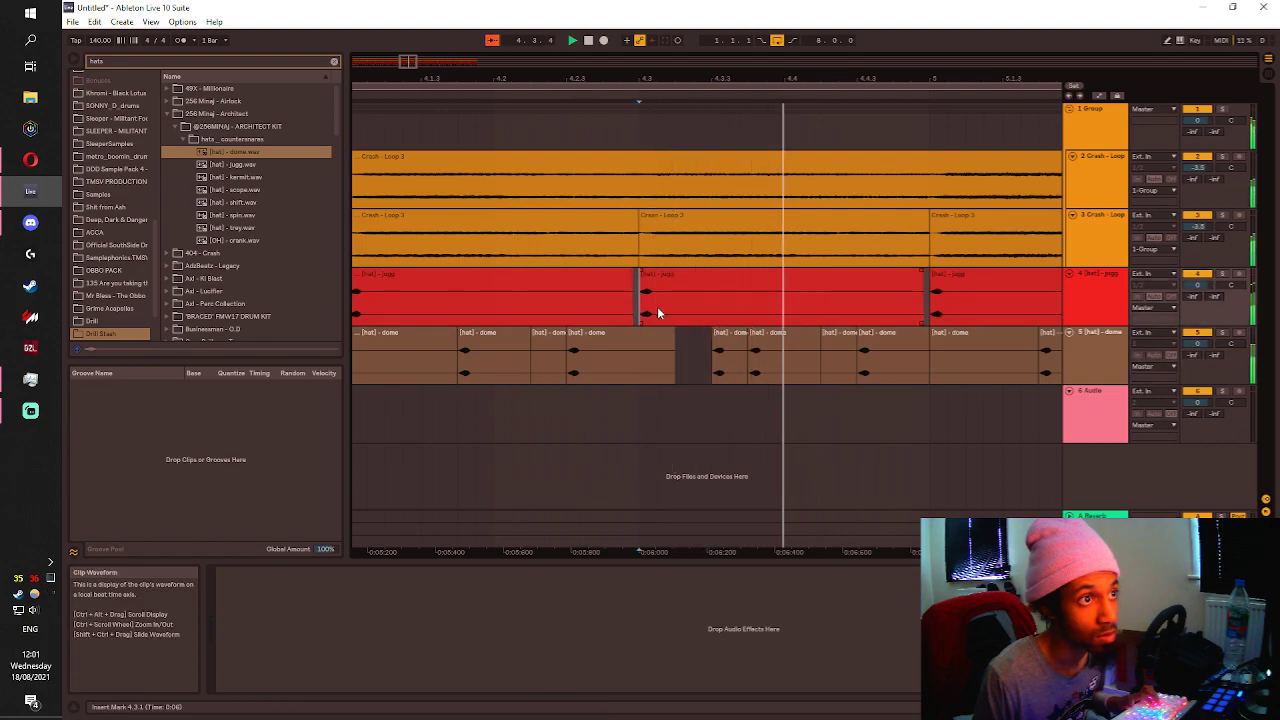
# Copy a short slice of the dome hat clip at 4.4.3 to 4.4.2 as an extra hit.
pyautogui.scroll(-2, 777, 341)
pyautogui.scroll(2, 768, 343)
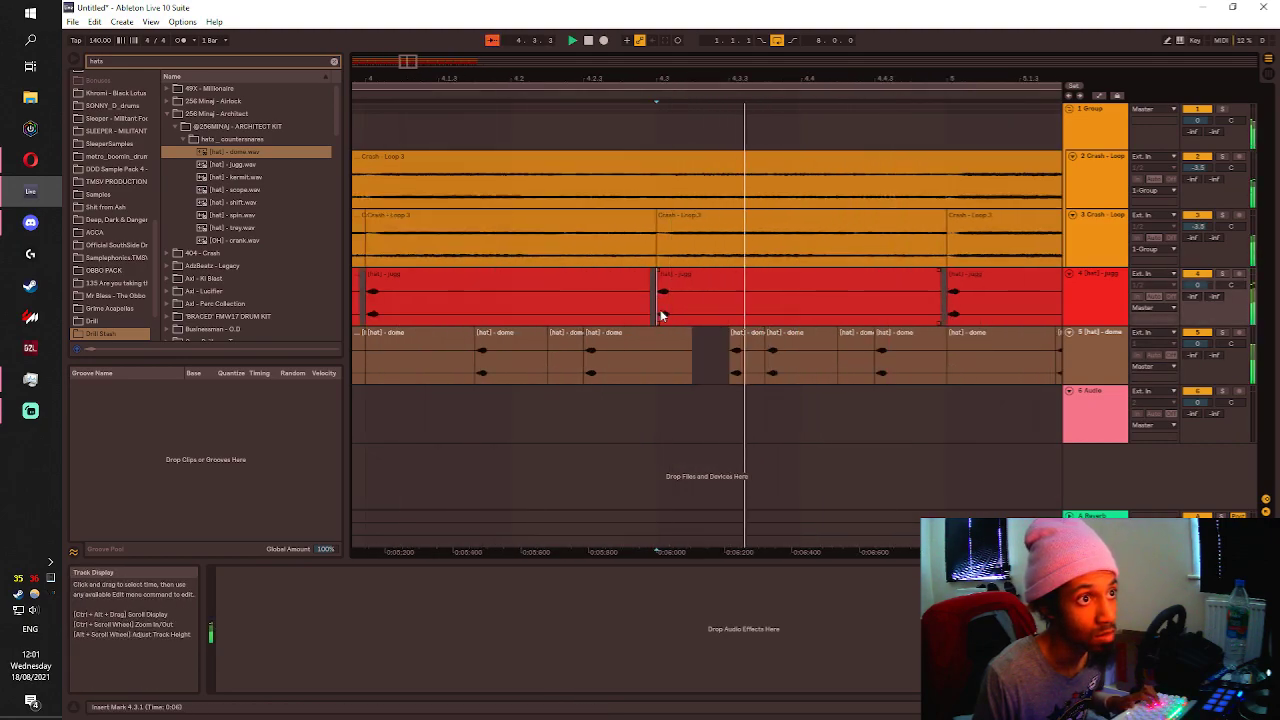
pyautogui.press('space')
pyautogui.click(881, 336)
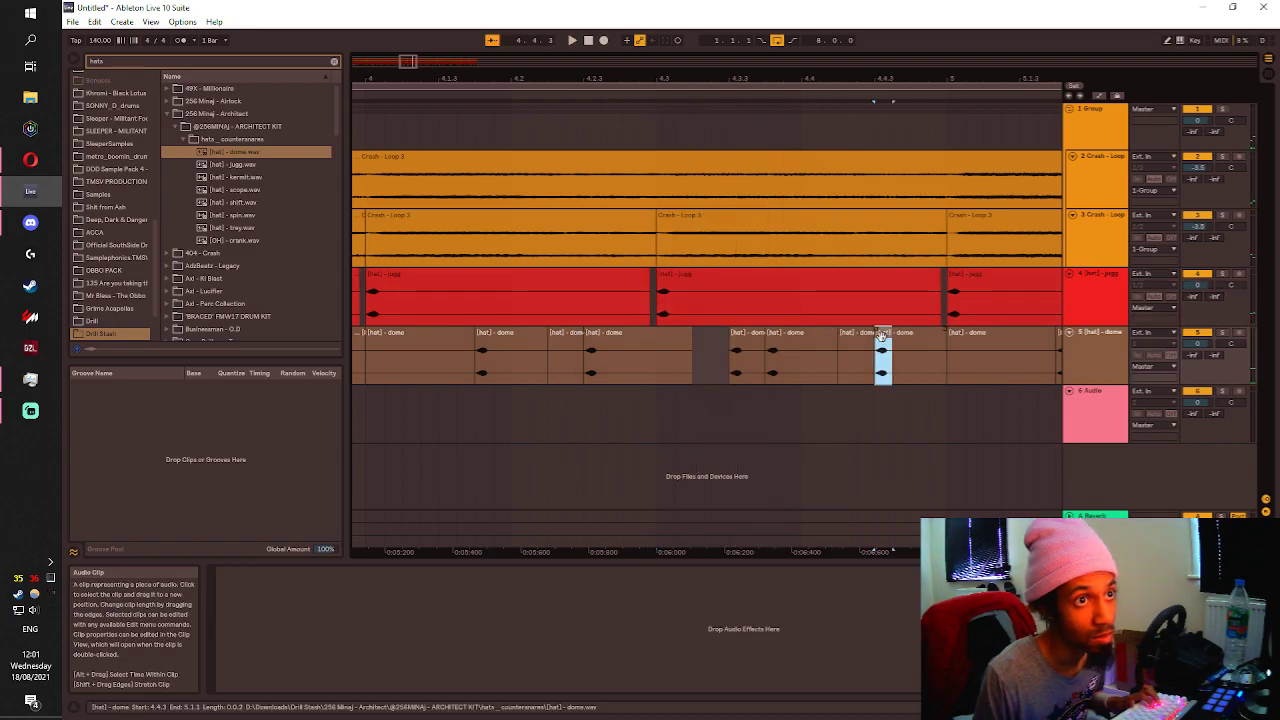
pyautogui.click(656, 336)
pyautogui.scroll(-8, 800, 356)
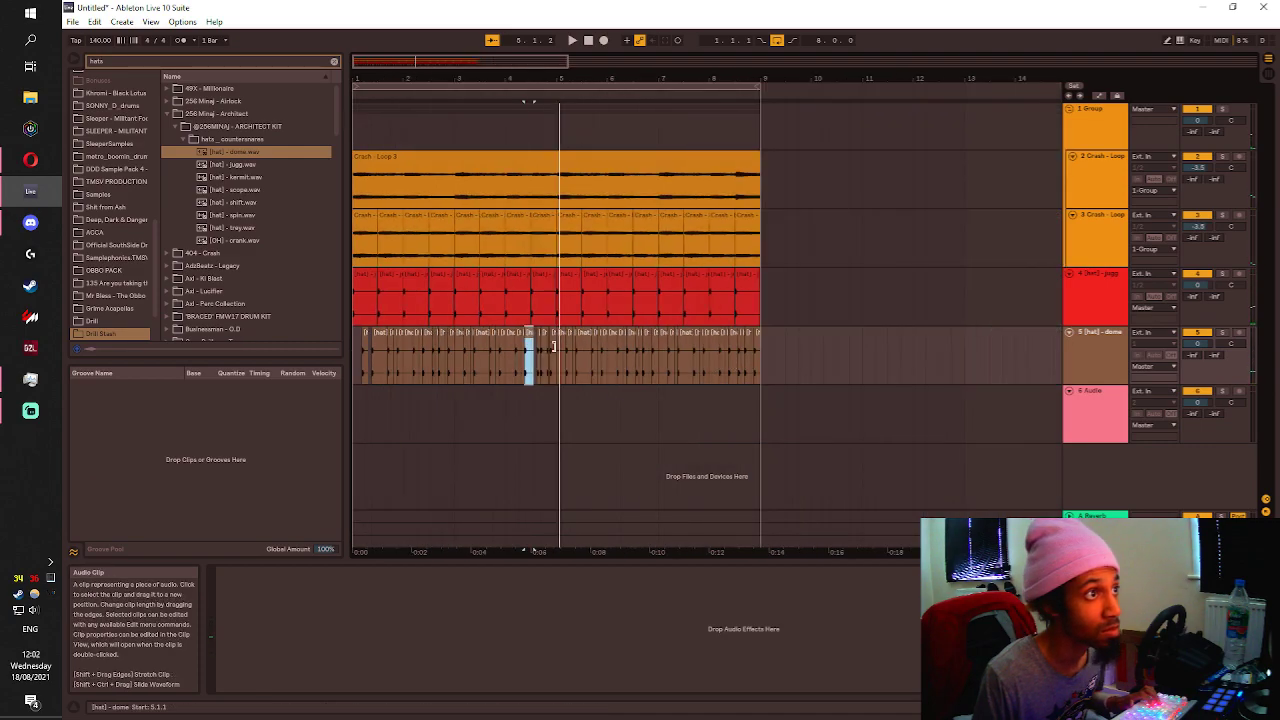
# Select bars 1 to 4 on both hat tracks, duplicate them once to fill up to bar 9, and play from the start.
pyautogui.click(554, 360)
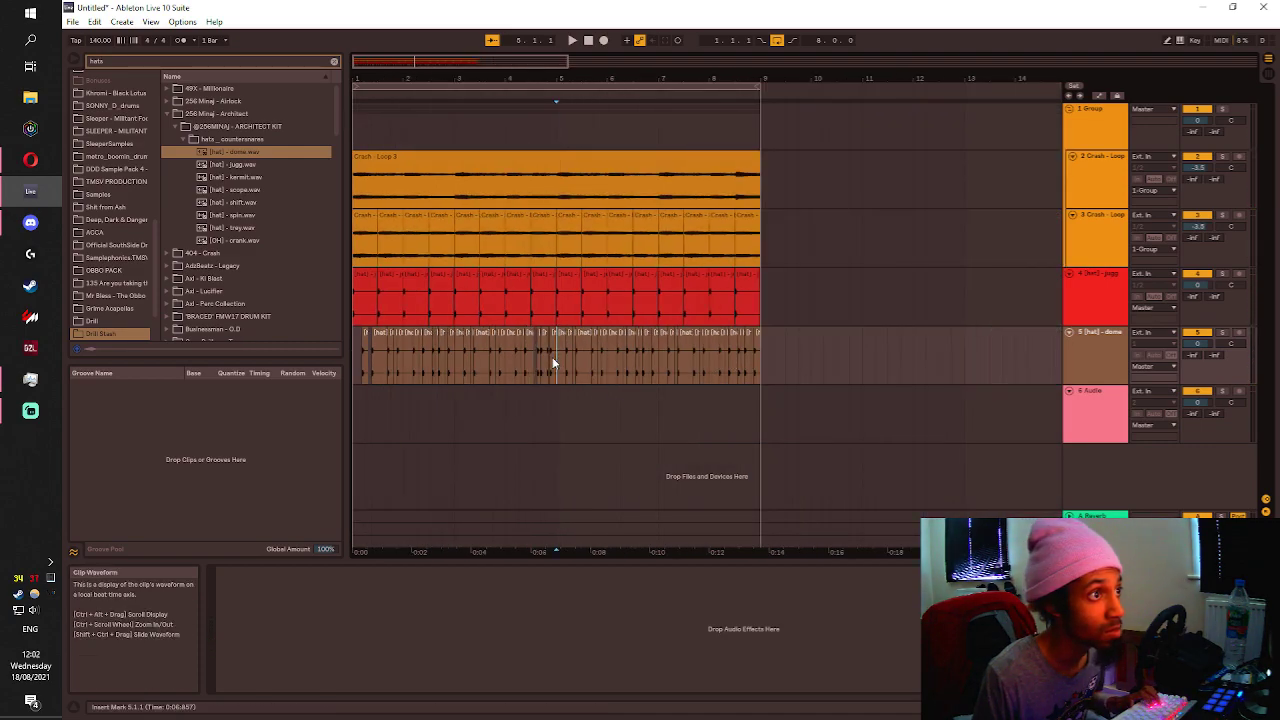
pyautogui.moveTo(555, 357); pyautogui.dragTo(267, 268)
pyautogui.hotkey('ctrl', 'd')
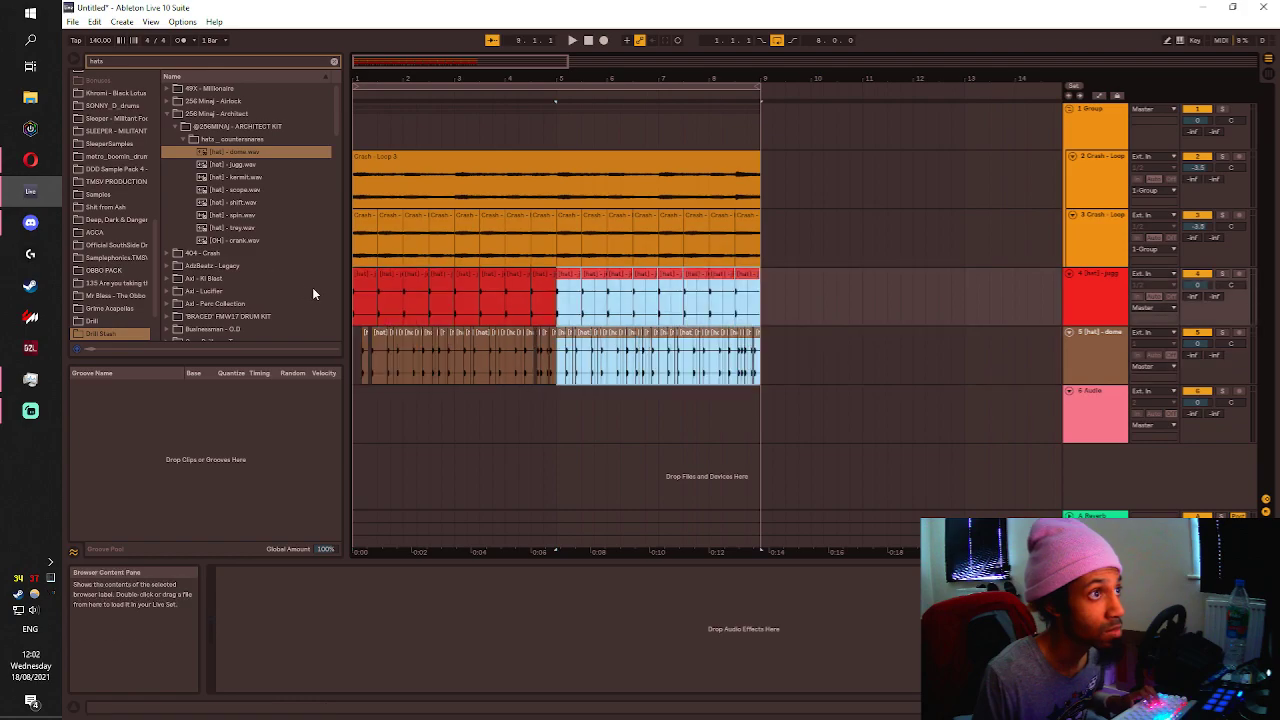
pyautogui.click(362, 281)
pyautogui.press('space')
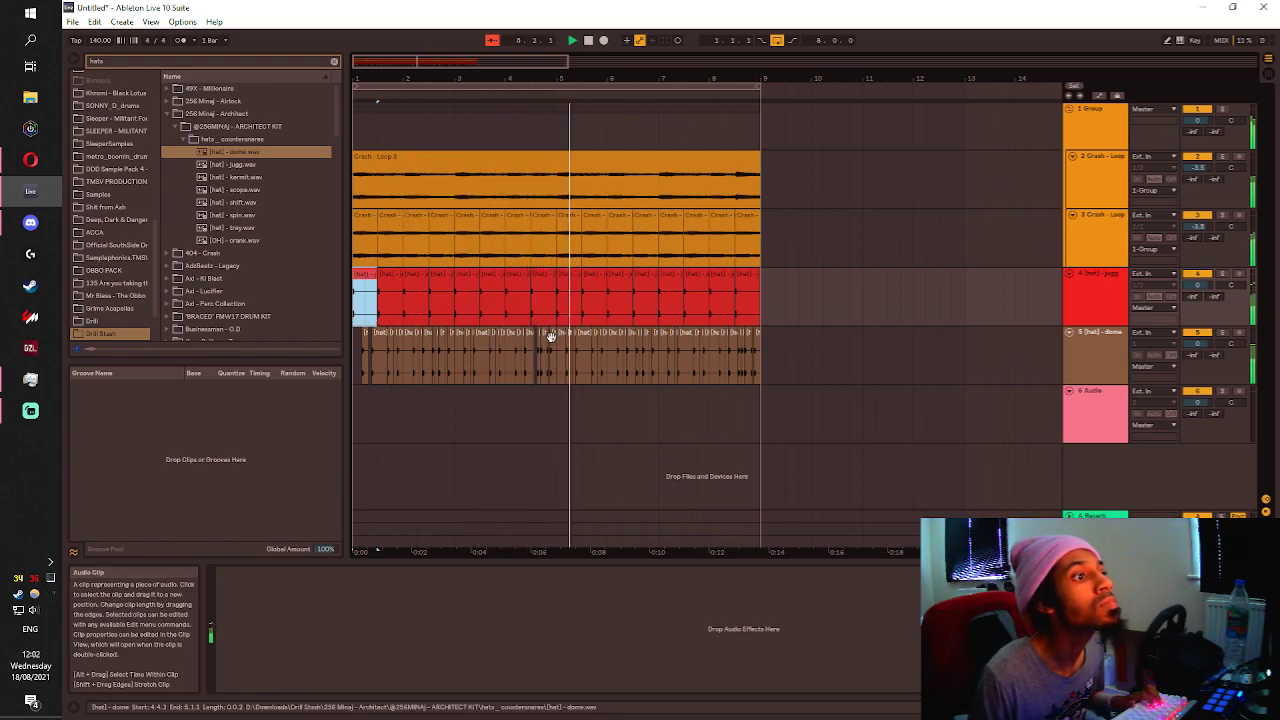
pyautogui.press('space')
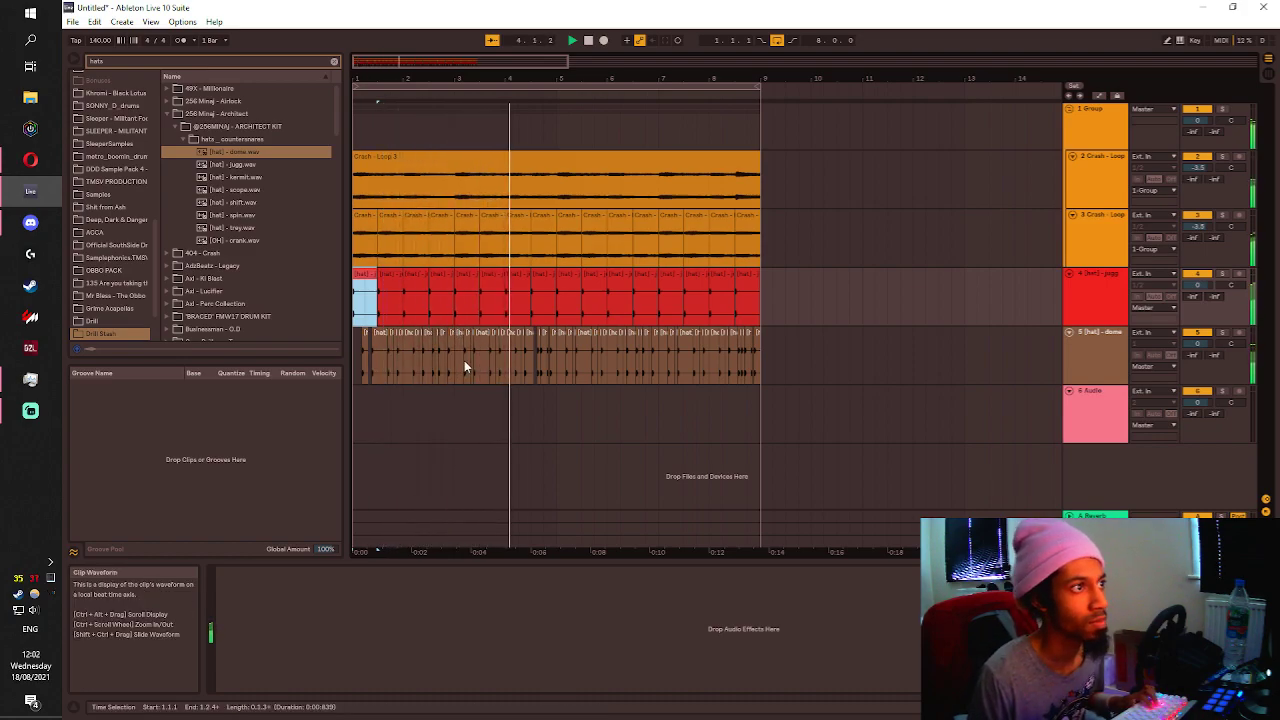
# Try moving the dome hat hit at 4.3.4 slightly earlier and audition it in context.
pyautogui.press('space')
pyautogui.scroll(6, 534, 331)
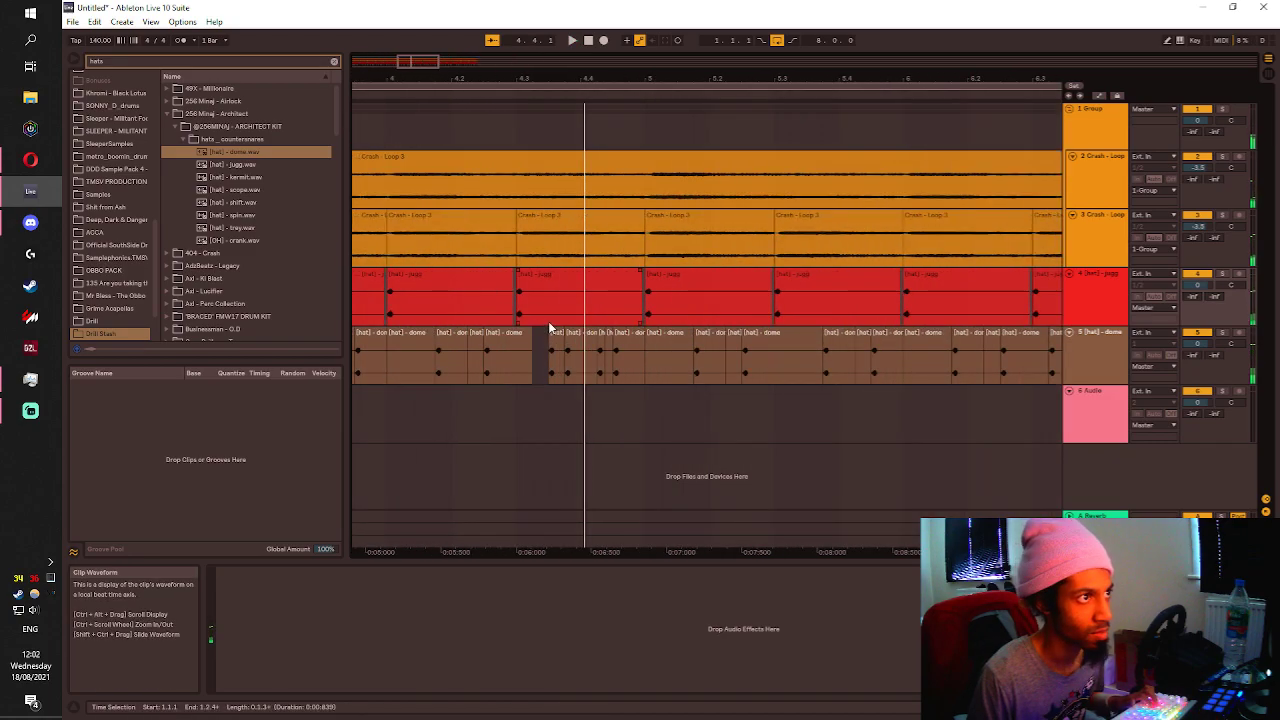
pyautogui.click(566, 350)
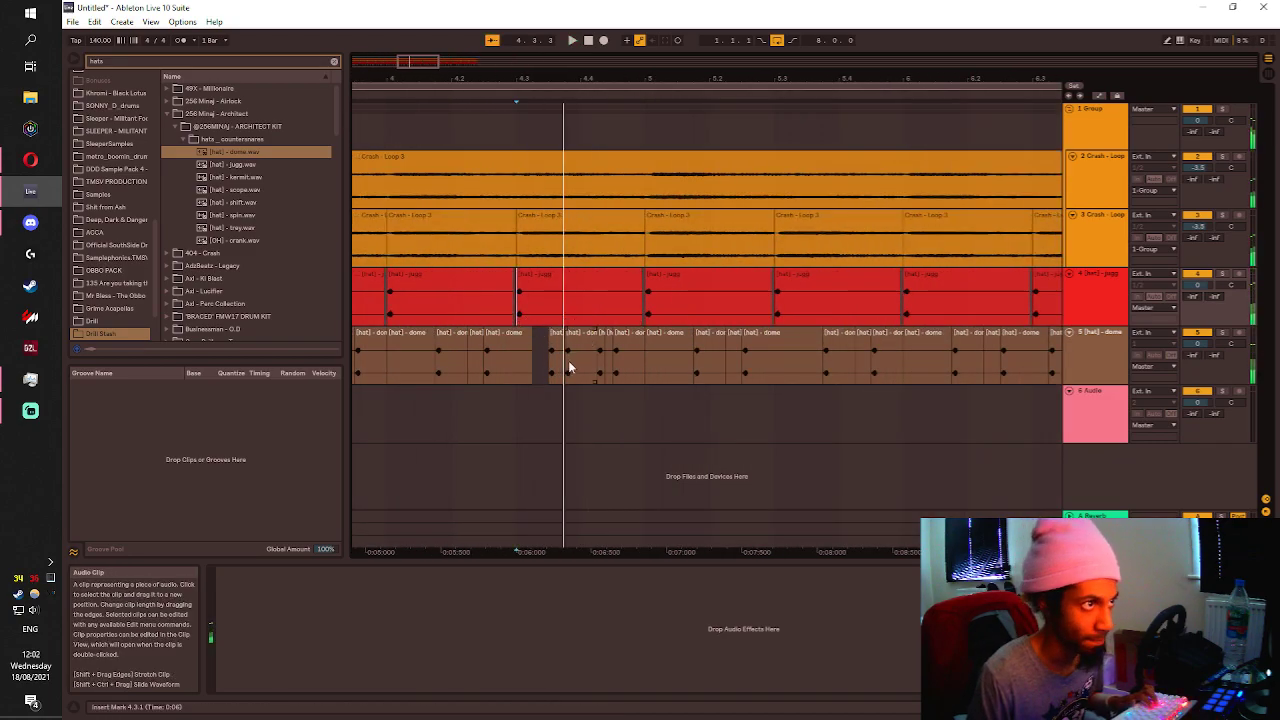
pyautogui.scroll(3, 566, 363)
pyautogui.click(563, 352)
pyautogui.moveTo(563, 352); pyautogui.dragTo(558, 351)
pyautogui.click(403, 334)
pyautogui.press('space')
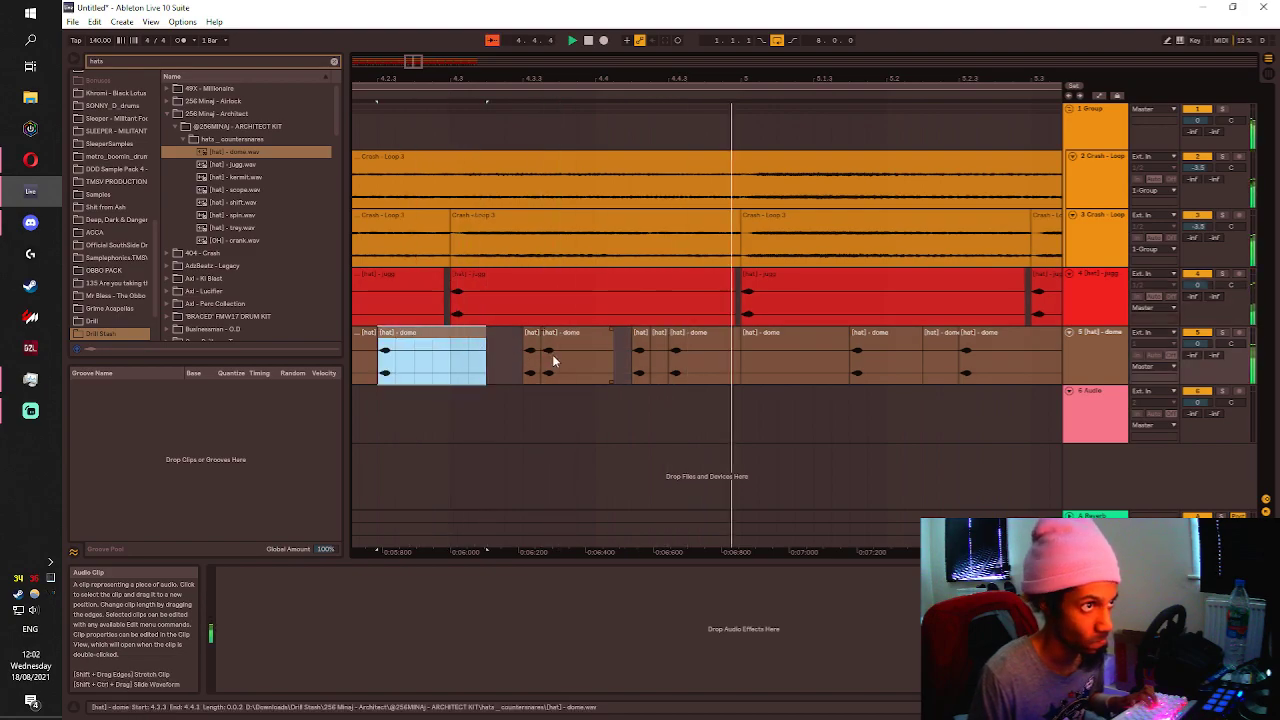
pyautogui.press('space')
pyautogui.hotkey('ctrl', 'z')
# Audition the dome hat hits around bar 4 from several playback positions to check their timing.
pyautogui.click(475, 351)
pyautogui.press('space')
pyautogui.press('space')
pyautogui.click(643, 358)
pyautogui.press('space')
pyautogui.press('space')
pyautogui.scroll(-5, 737, 353)
pyautogui.click(687, 352)
pyautogui.press('space')
pyautogui.press('space')
pyautogui.scroll(2, 693, 351)
pyautogui.click(688, 347)
pyautogui.press('space')
pyautogui.press('space')
pyautogui.press('space')
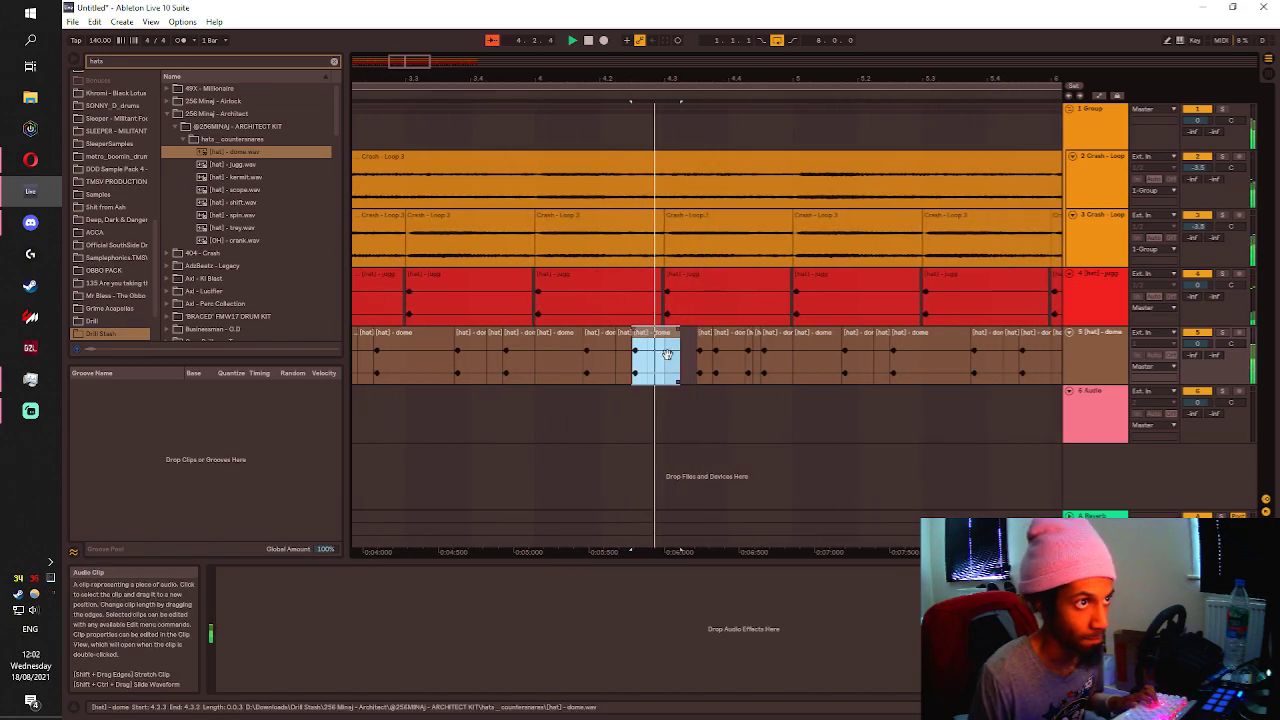
pyautogui.scroll(-8, 632, 366)
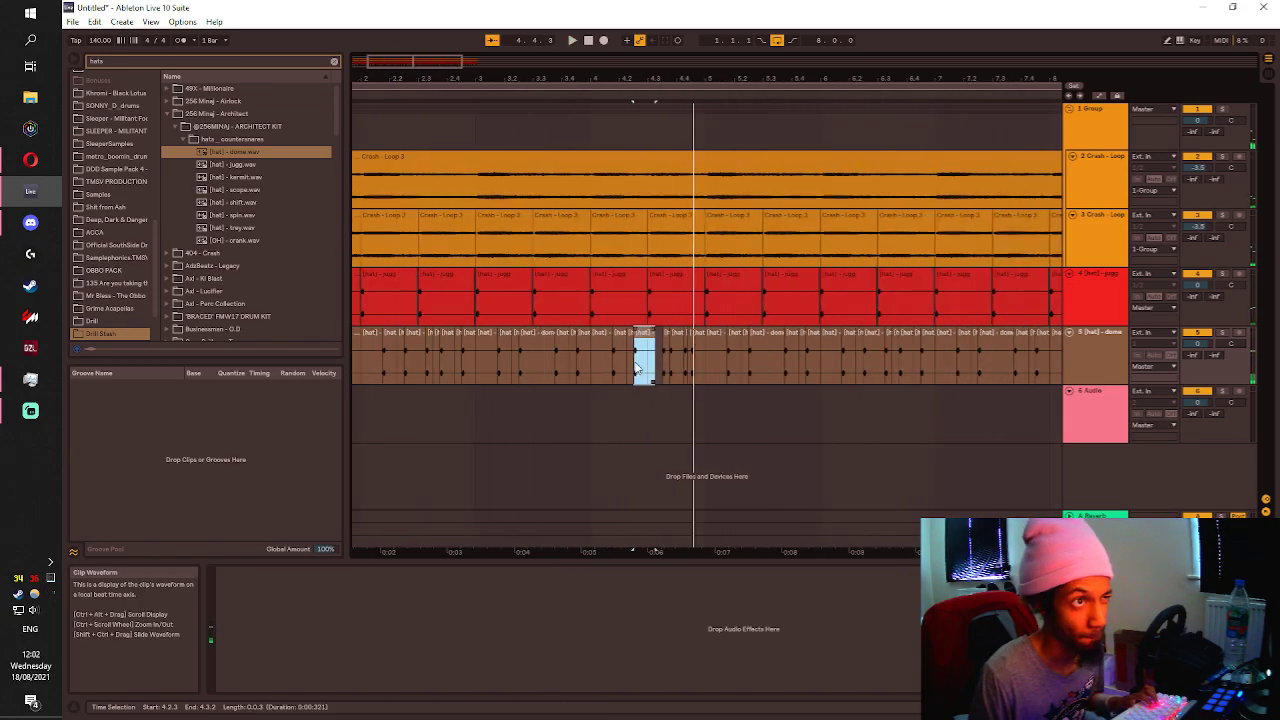
# Play from the start and try shifting all the dome hat clips slightly later off the grid.
pyautogui.click(356, 348)
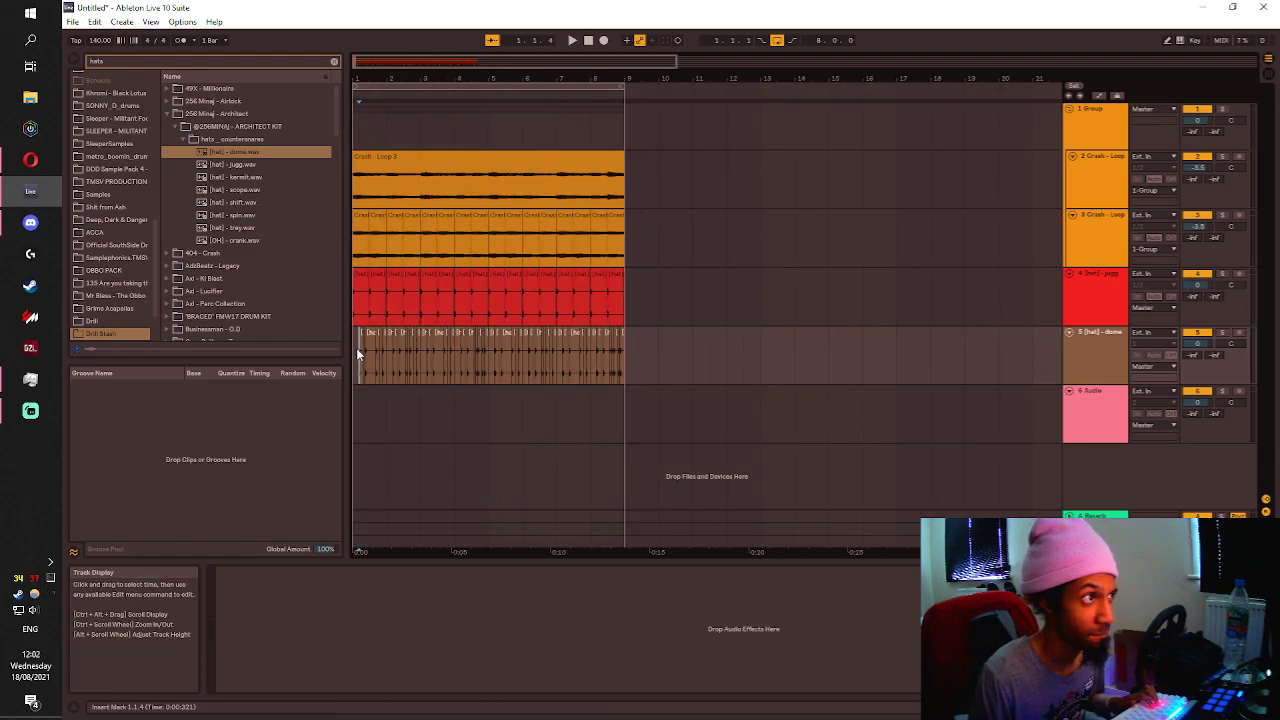
pyautogui.click(353, 348)
pyautogui.press('space')
pyautogui.moveTo(709, 360); pyautogui.dragTo(345, 368)
pyautogui.scroll(8, 362, 350)
pyautogui.scroll(3, 365, 344)
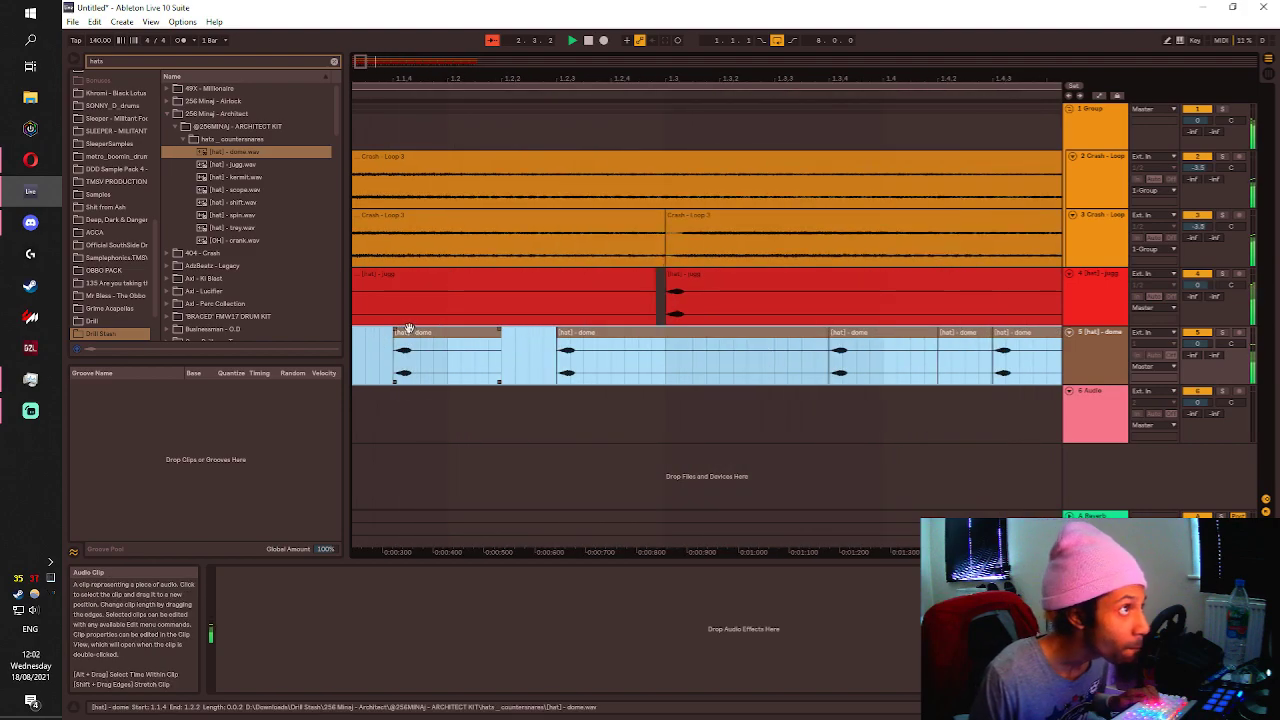
pyautogui.moveTo(417, 333); pyautogui.dragTo(432, 338)
pyautogui.scroll(-5, 430, 338)
pyautogui.click(396, 356)
pyautogui.press('space')
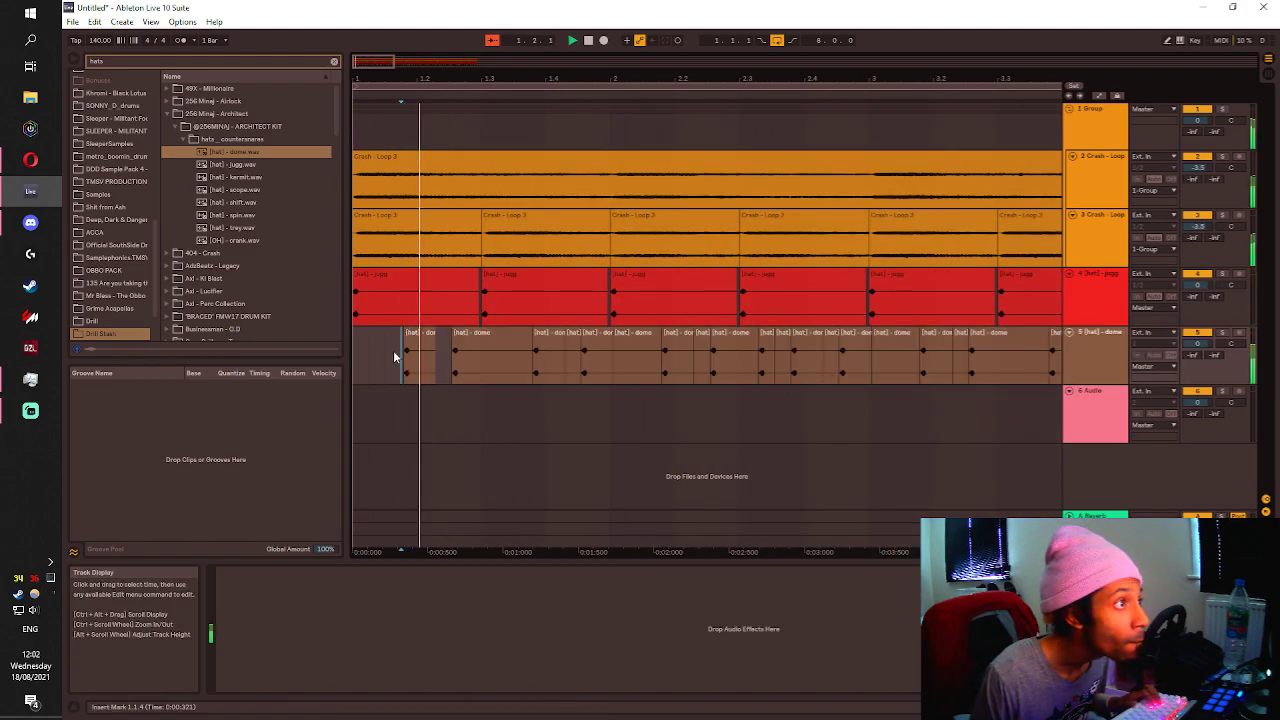
# Undo the late shift of the dome hats and try nudging the clips slightly earlier.
pyautogui.hotkey('ctrl', 'a')
pyautogui.scroll(3, 432, 343)
pyautogui.scroll(3, 415, 340)
pyautogui.moveTo(407, 338); pyautogui.dragTo(402, 338)
pyautogui.moveTo(572, 339); pyautogui.dragTo(562, 345)
pyautogui.scroll(-5, 562, 345)
pyautogui.click(374, 355)
pyautogui.scroll(-3, 372, 355)
# Select the whole dome hat pattern from 1.1.3 past bar 9, shift it slightly earlier off the grid, and play it.
pyautogui.moveTo(369, 355); pyautogui.dragTo(983, 365)
pyautogui.scroll(10, 370, 351)
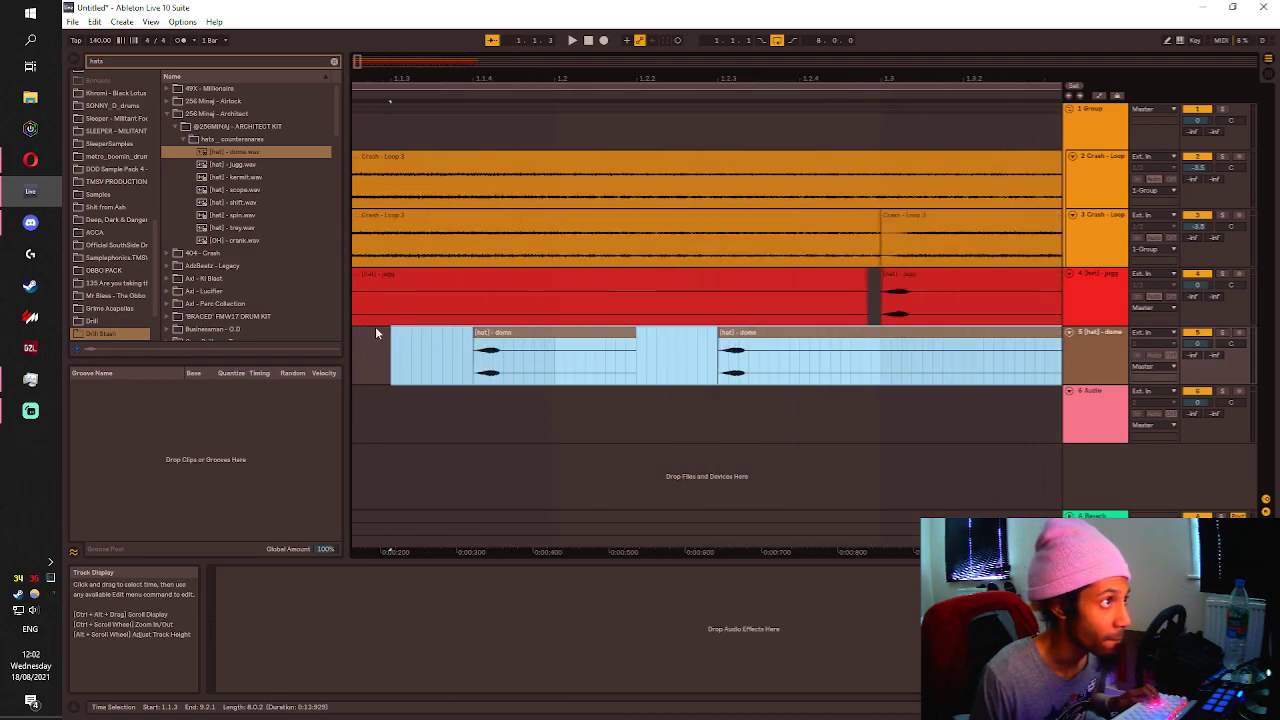
pyautogui.moveTo(502, 334); pyautogui.dragTo(495, 338)
pyautogui.scroll(-5, 494, 341)
pyautogui.press('space')
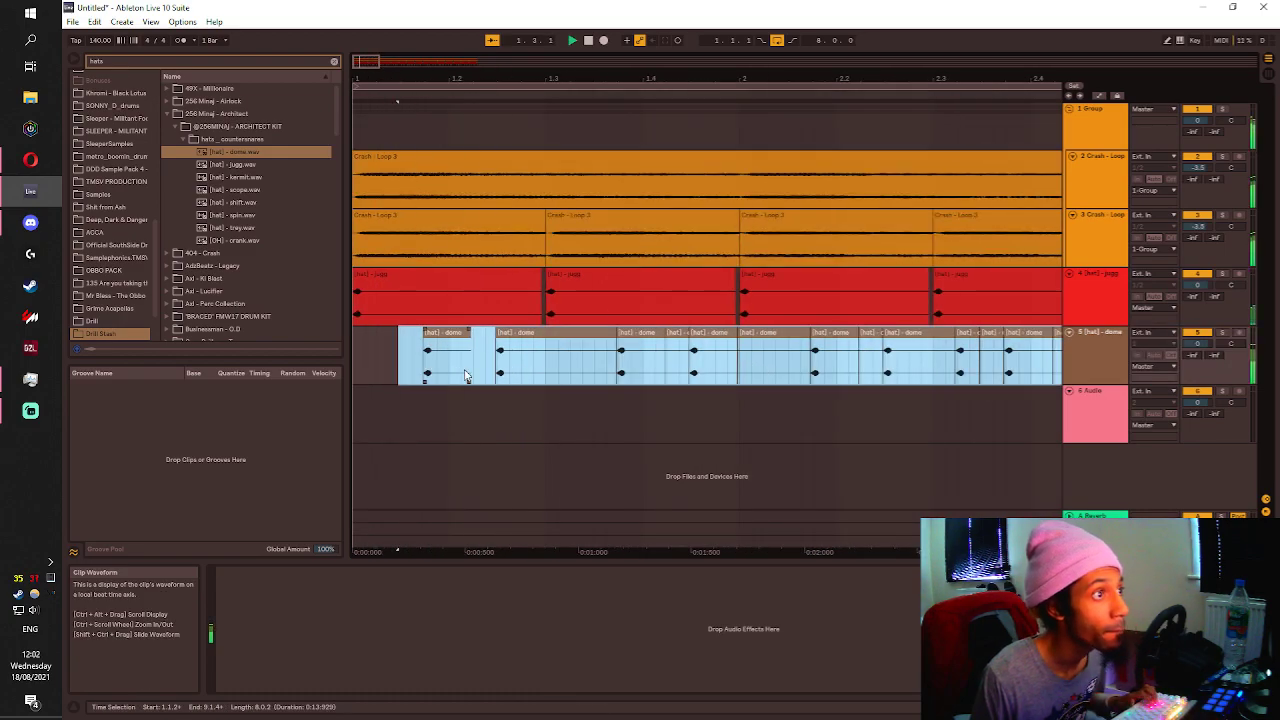
# Play the eight-bar loop to check the shifted dome hats against the jugg hats and crash loops.
pyautogui.scroll(-5, 468, 378)
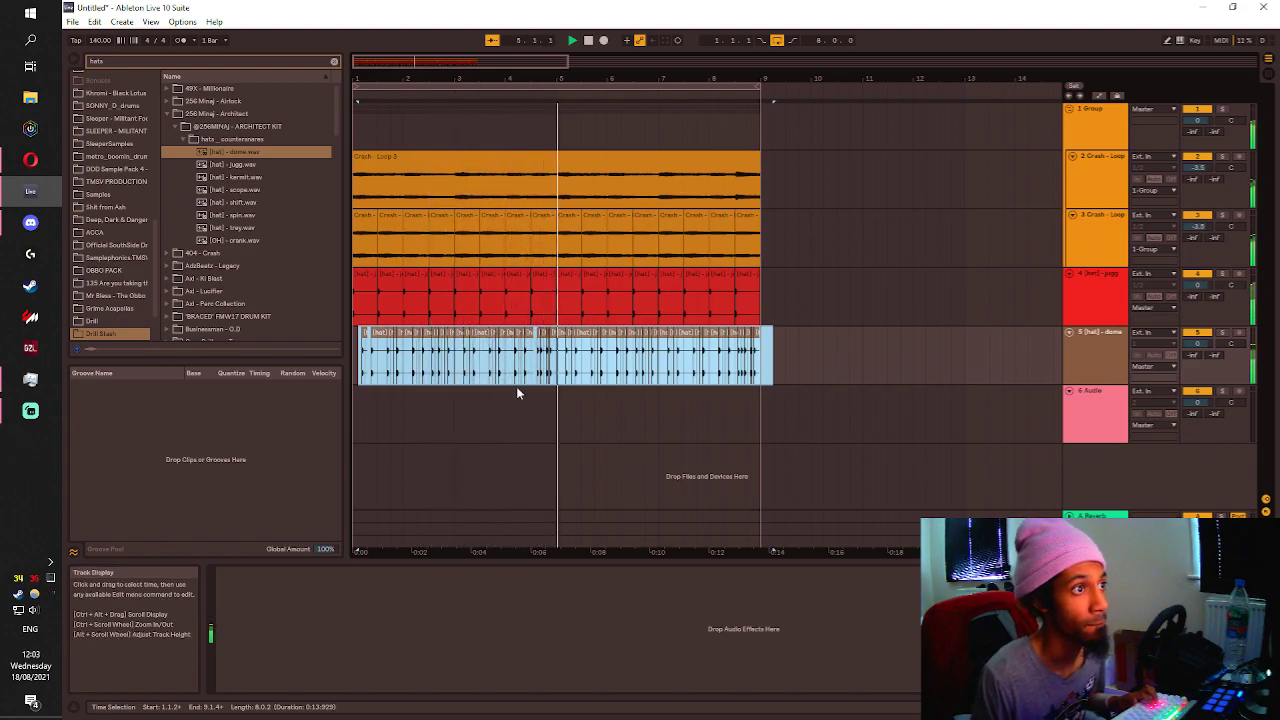
pyautogui.click(556, 402)
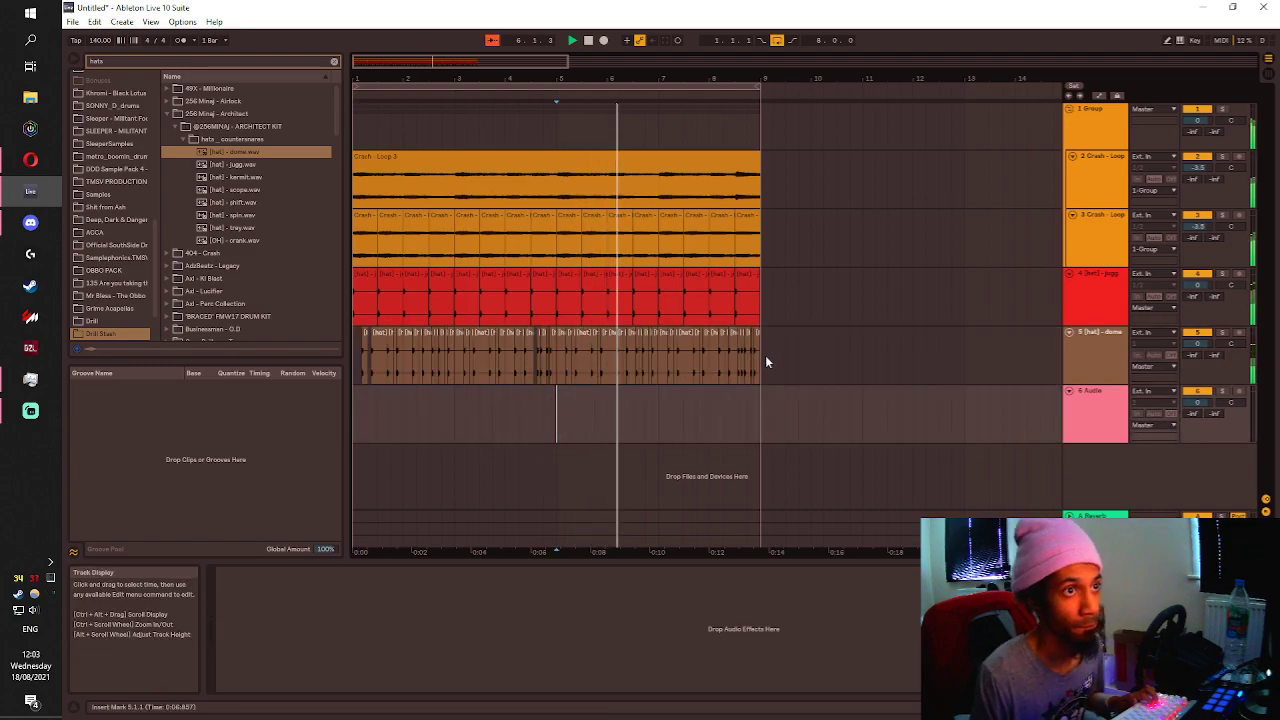
pyautogui.click(764, 355)
pyautogui.keyDown('ctrl'); pyautogui.scroll(2, 761, 368); pyautogui.keyUp('ctrl')
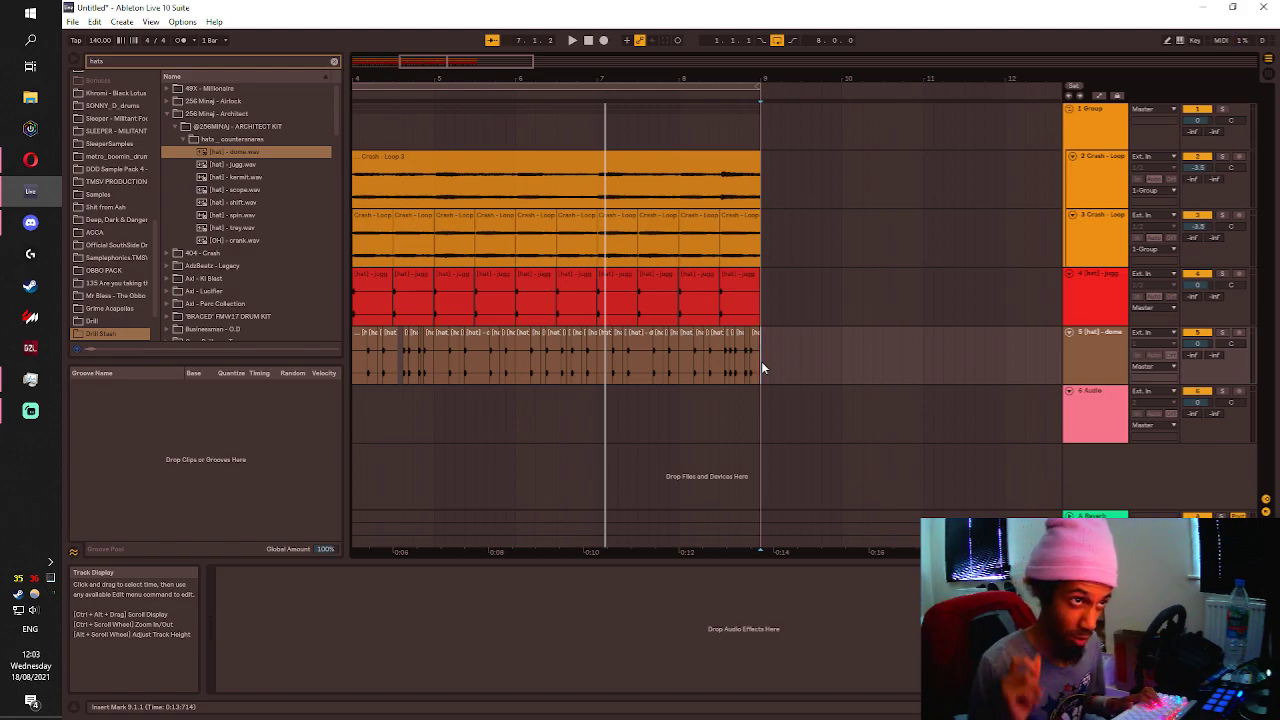
pyautogui.keyDown('ctrl'); pyautogui.scroll(-2, 761, 368); pyautogui.keyUp('ctrl')
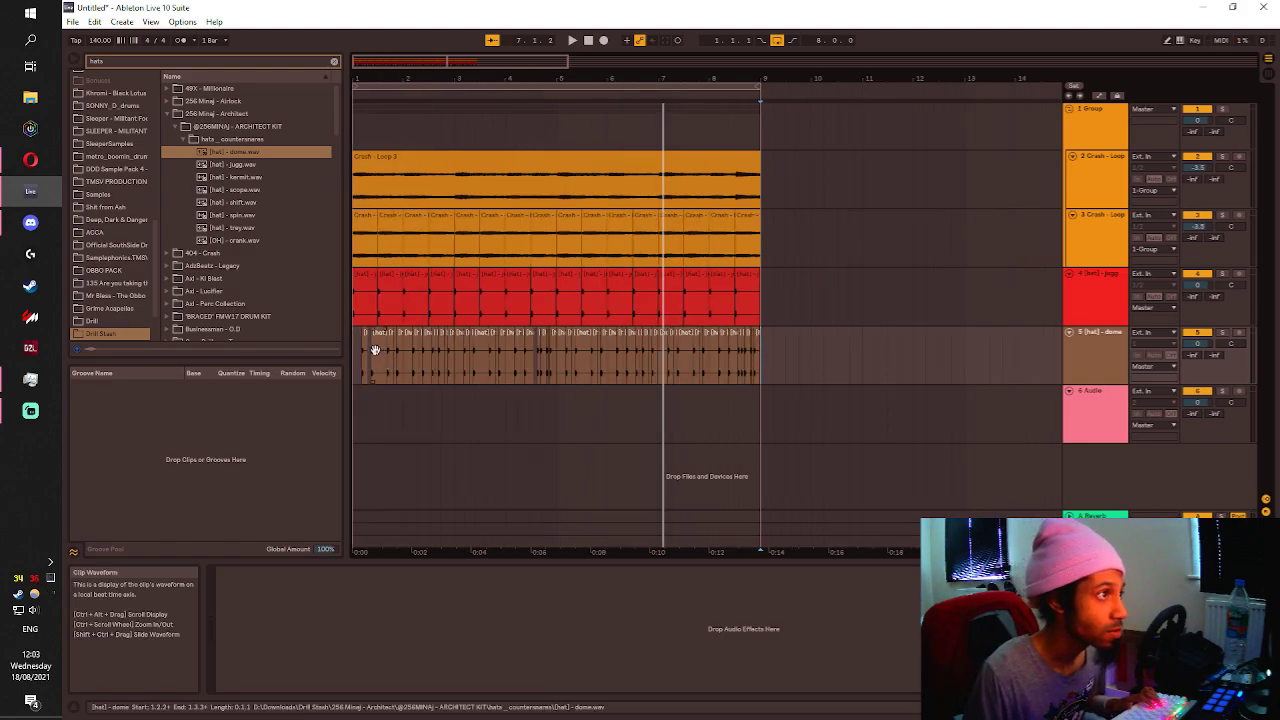
pyautogui.hotkey('ctrl', 'a')
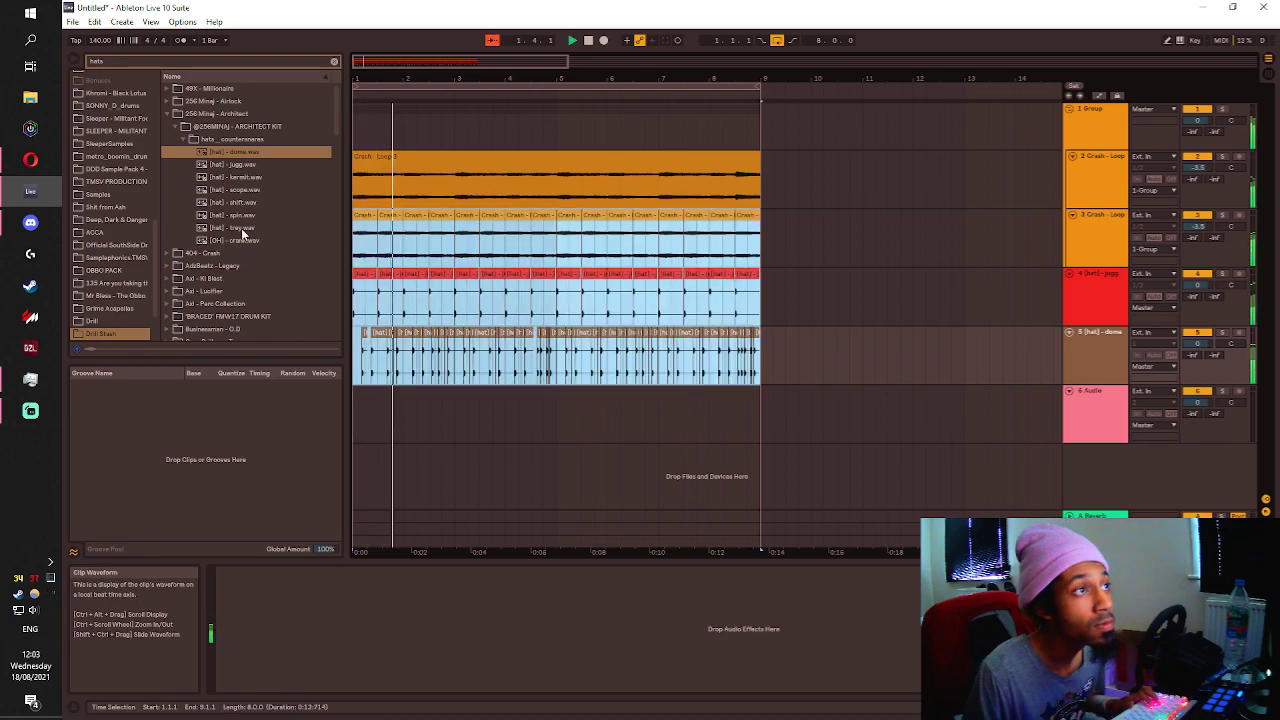
# Search the sample library for "kick" and audition samples from the Kicks folder of the Axl - Ki Blast kit.
pyautogui.click(143, 55)
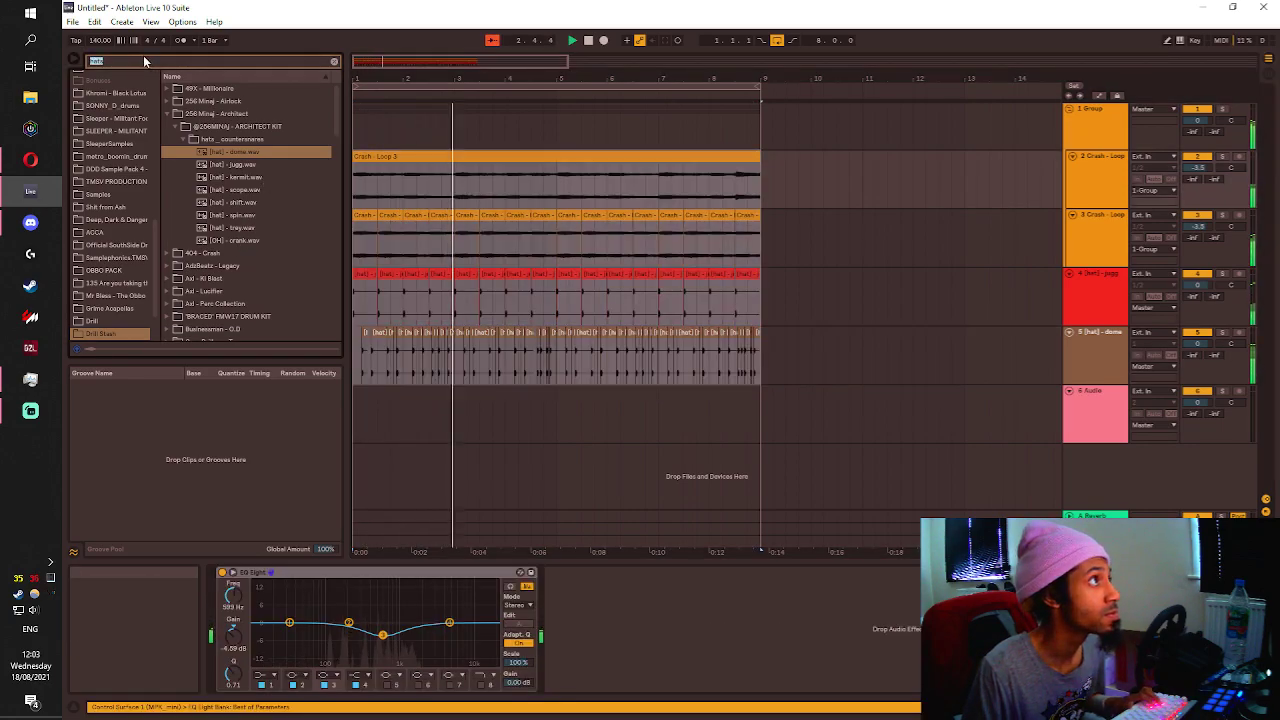
pyautogui.write('kick')
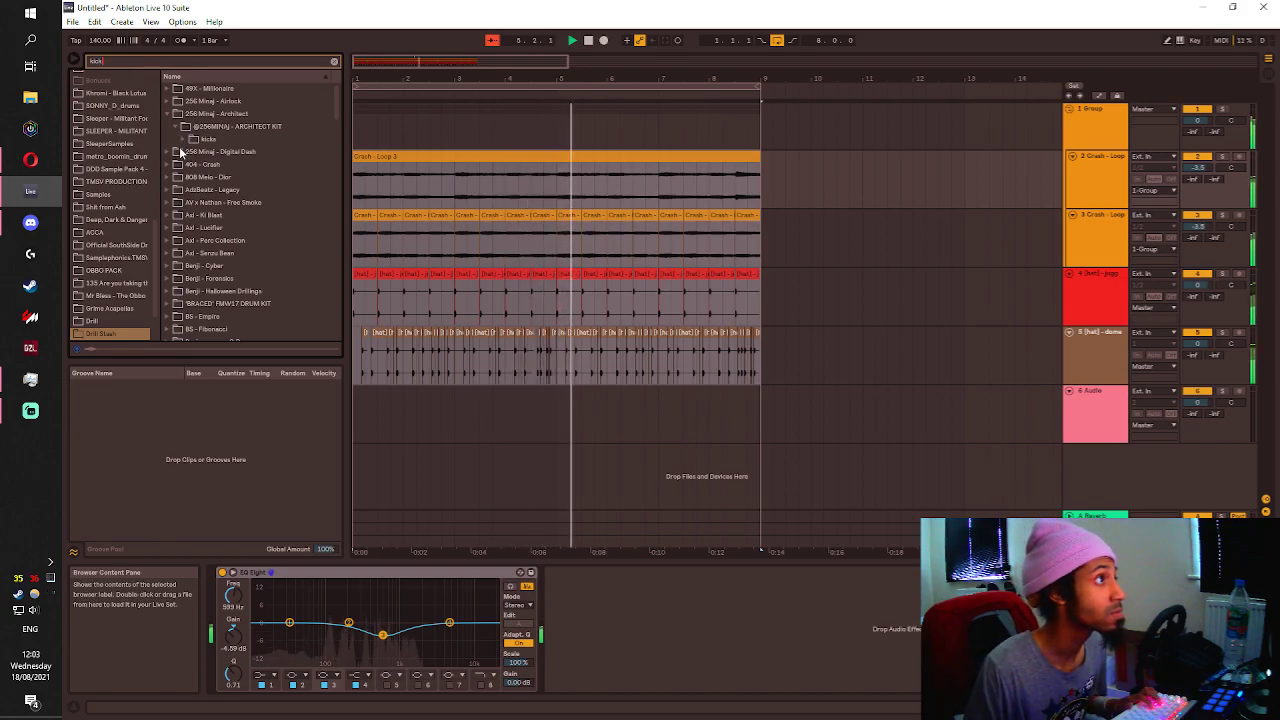
pyautogui.click(166, 214)
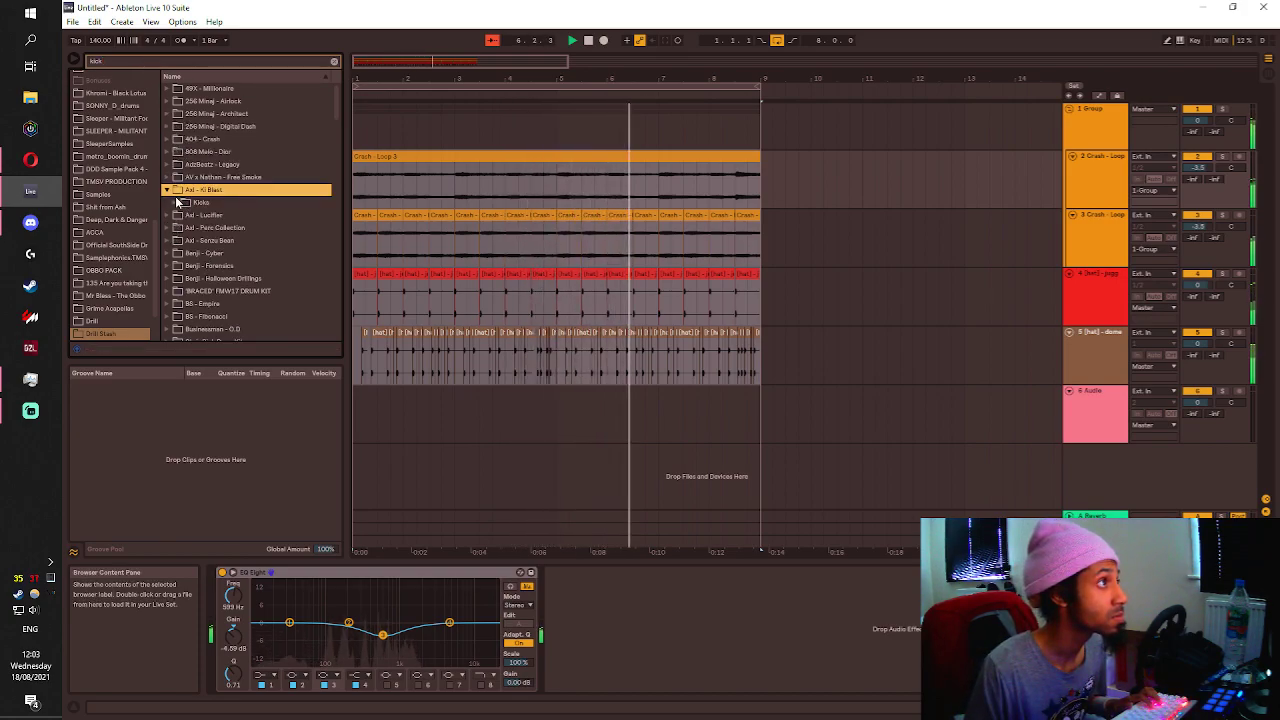
pyautogui.click(178, 202)
pyautogui.click(216, 228)
pyautogui.click(230, 241)
pyautogui.click(215, 230)
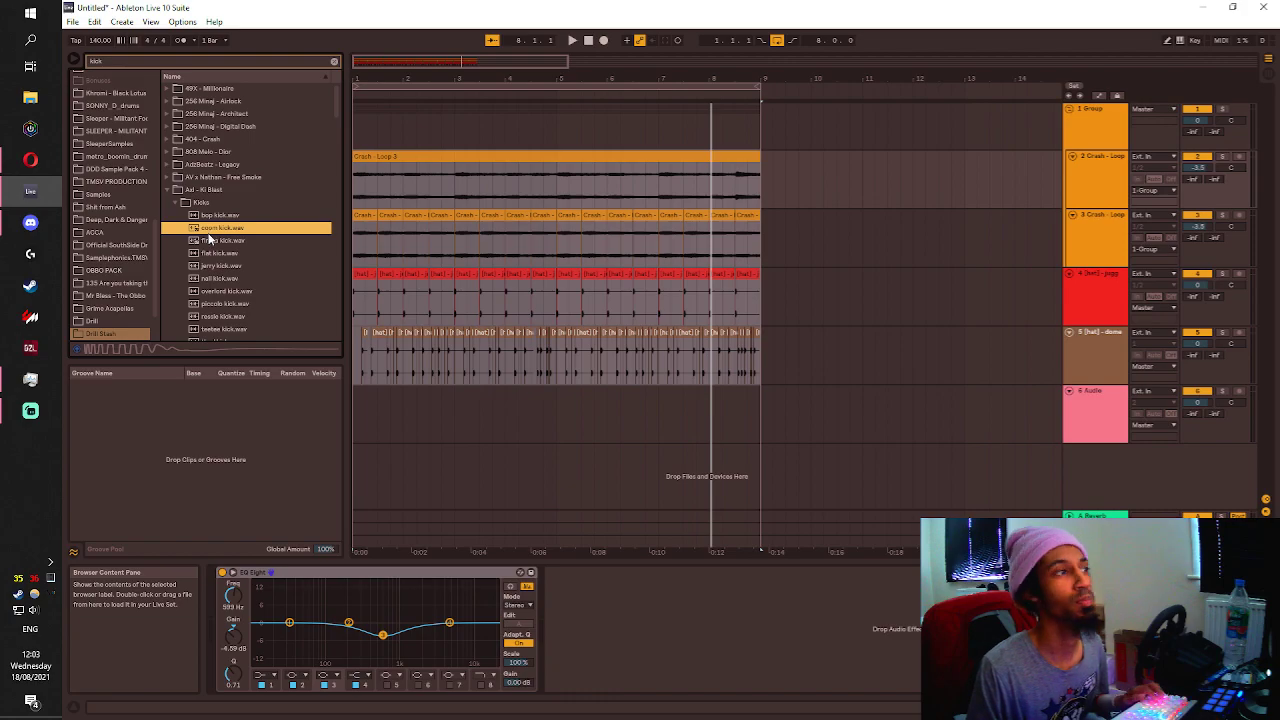
# Place the kick sample listed after bop kick.wav at the start of track 6 and lower the track volume while auditioning it.
pyautogui.moveTo(218, 228); pyautogui.dragTo(356, 405)
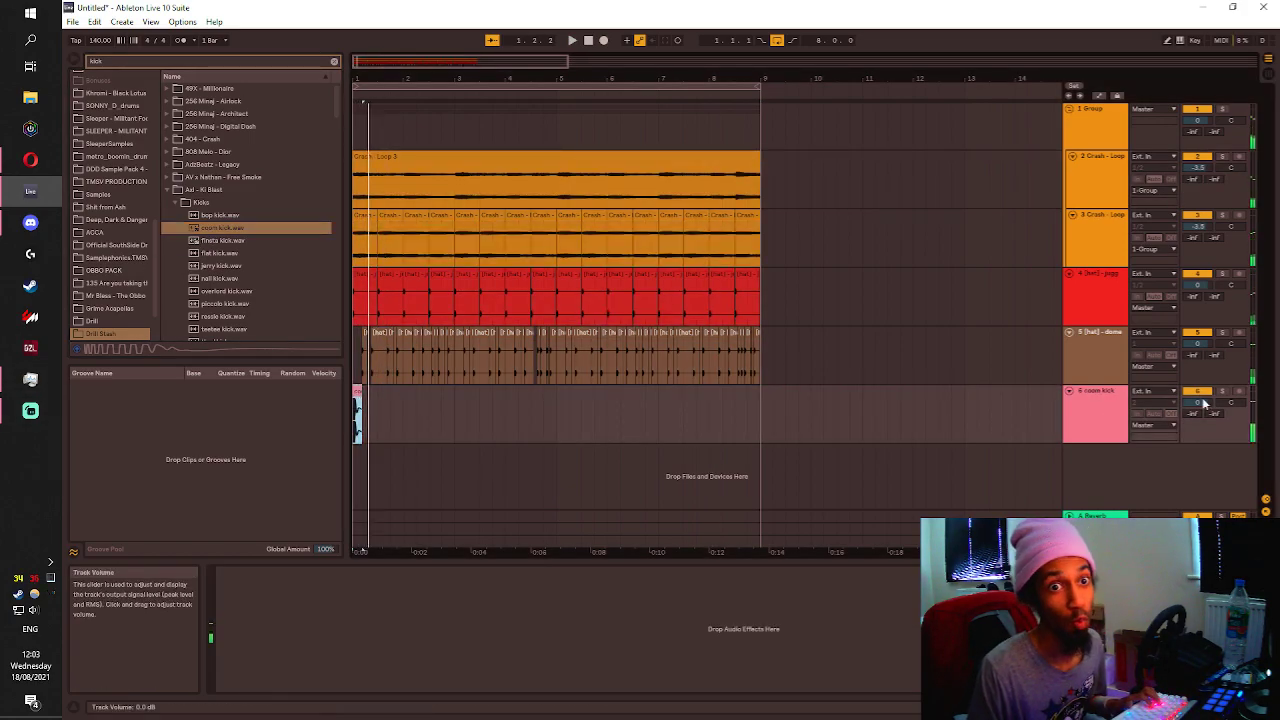
pyautogui.press('space')
pyautogui.moveTo(1198, 410)
pyautogui.mouseDown()
pyautogui.moveTo(1198, 440)
pyautogui.moveTo(1198, 400)
pyautogui.mouseUp()
pyautogui.press('space')
pyautogui.press('space')
pyautogui.press('space')
# Delete the kick clip from track 6 and audition other Ki Blast kicks, including piccolo kick.wav and thud kick.wav.
pyautogui.moveTo(531, 430); pyautogui.dragTo(353, 421)
pyautogui.press('Delete')
pyautogui.scroll(-3, 276, 312)
pyautogui.click(228, 228)
pyautogui.click(228, 241)
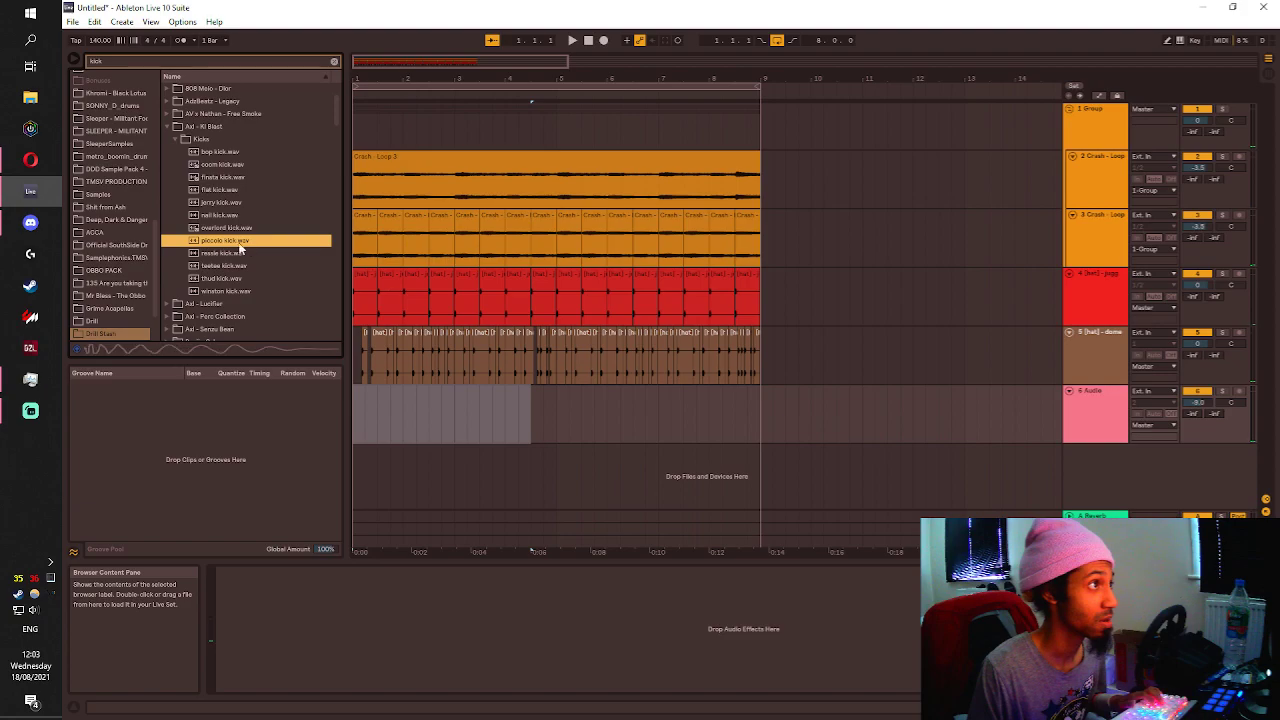
pyautogui.click(208, 254)
pyautogui.click(229, 278)
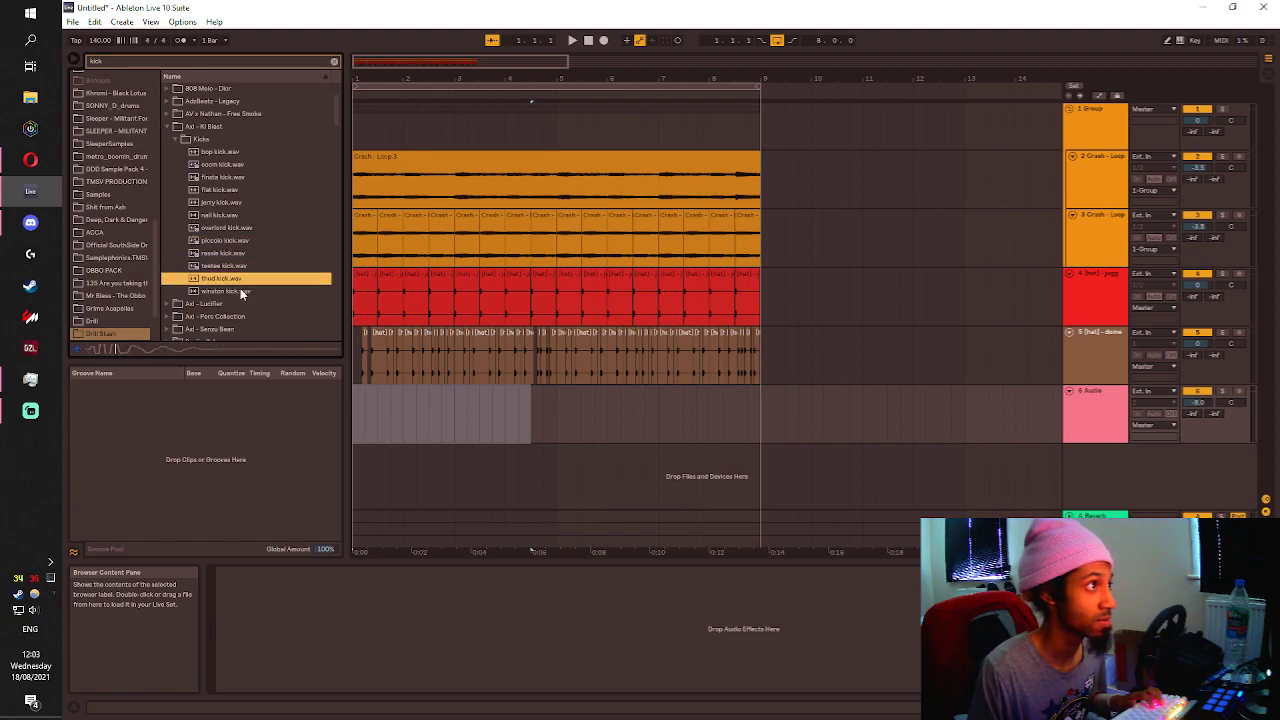
# Audition the AXL Beats kicks in the Axl - Lucifer kit and check the kick folders of neighbouring drum kits.
pyautogui.click(166, 303)
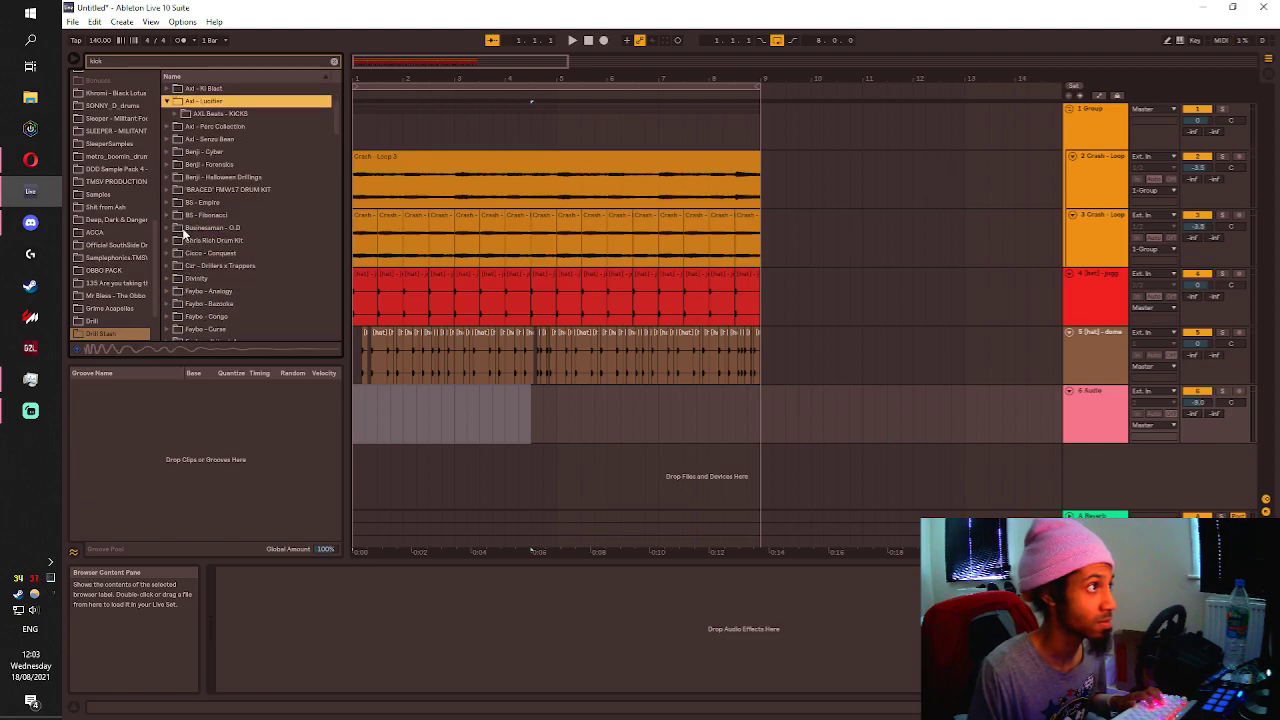
pyautogui.click(176, 114)
pyautogui.click(218, 142)
pyautogui.click(211, 153)
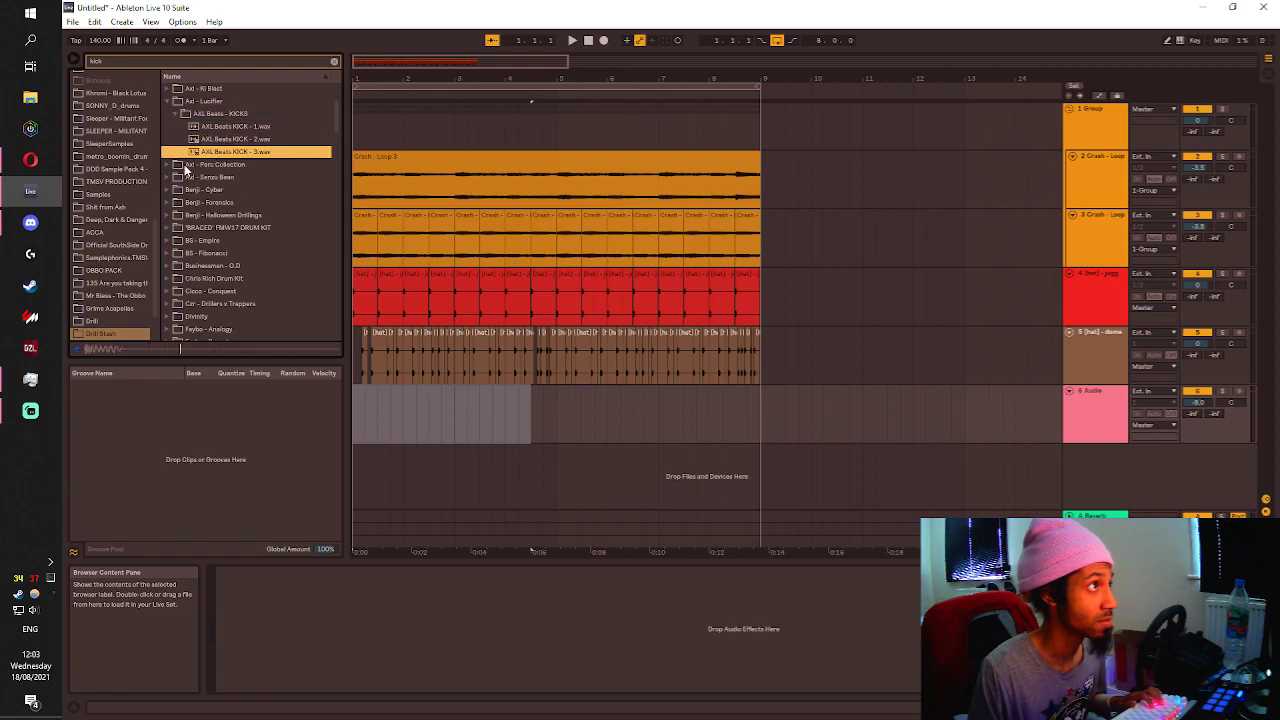
pyautogui.click(169, 165)
pyautogui.click(166, 278)
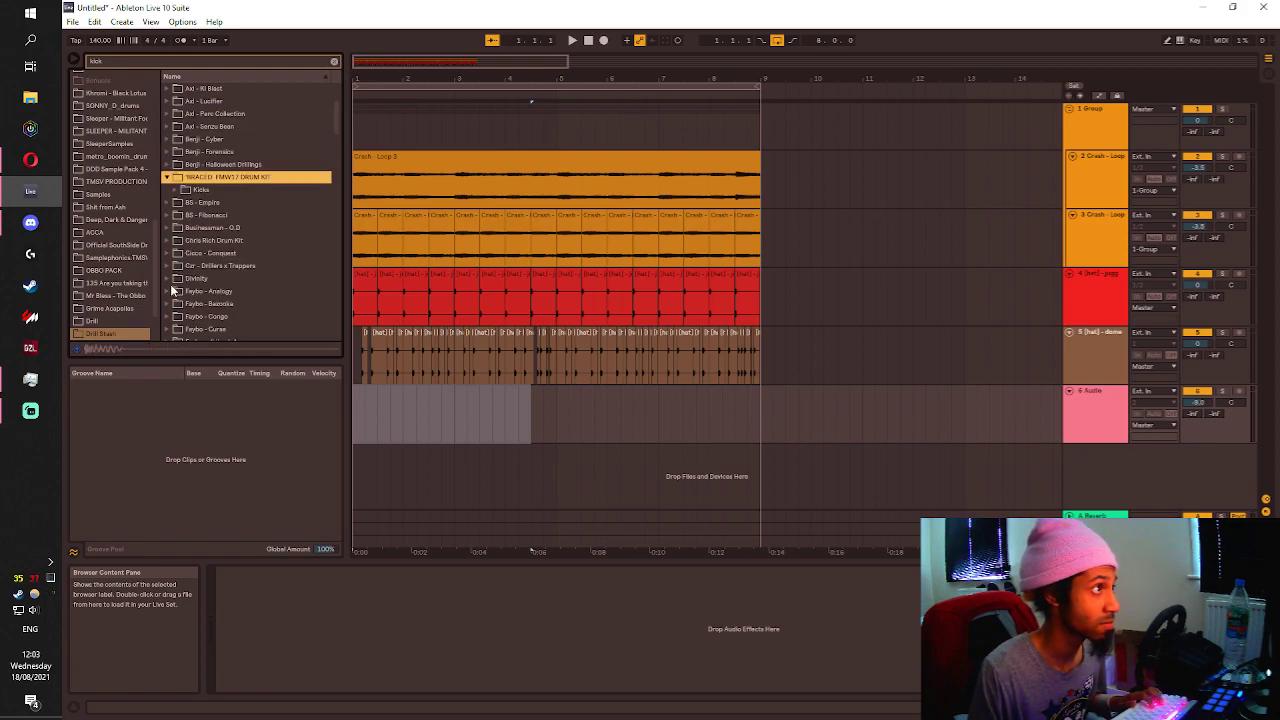
# Audition the SC - KICKS samples of the Frosty OTB - So Cold kit, including FLEX, RIDE and HEART KICK.wav.
pyautogui.scroll(-5, 166, 290)
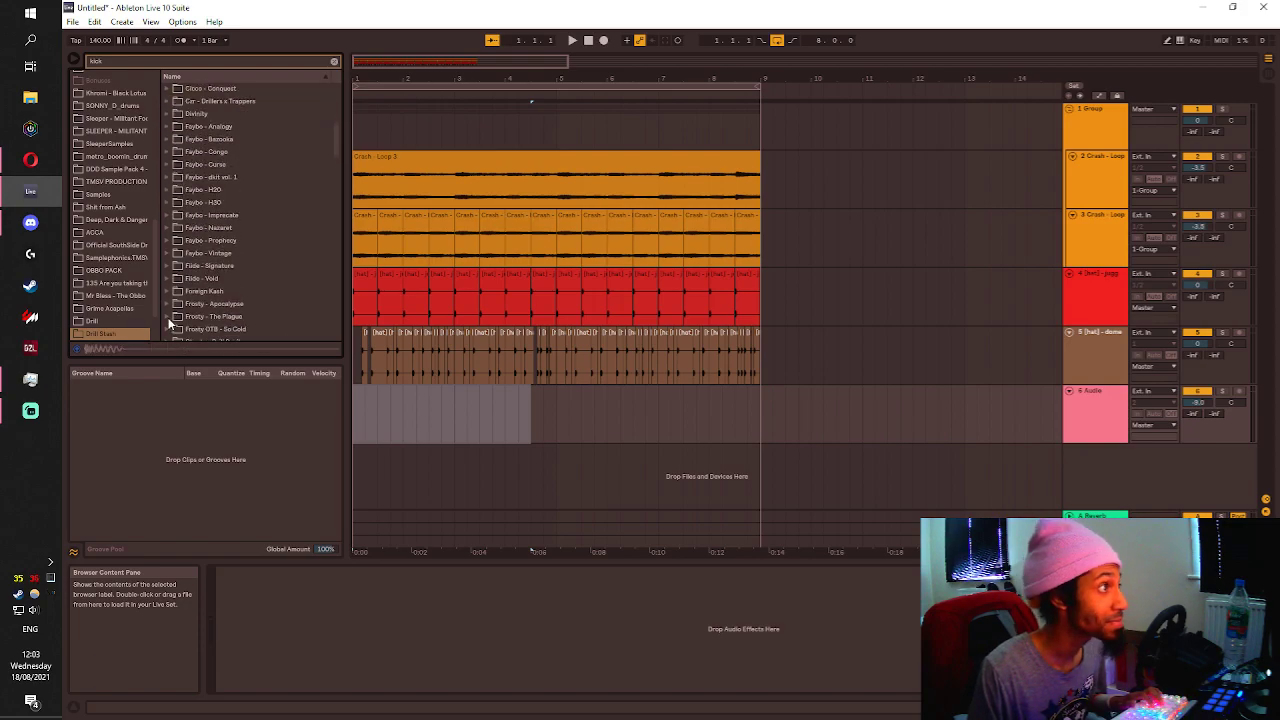
pyautogui.scroll(-3, 172, 300)
pyautogui.click(166, 226)
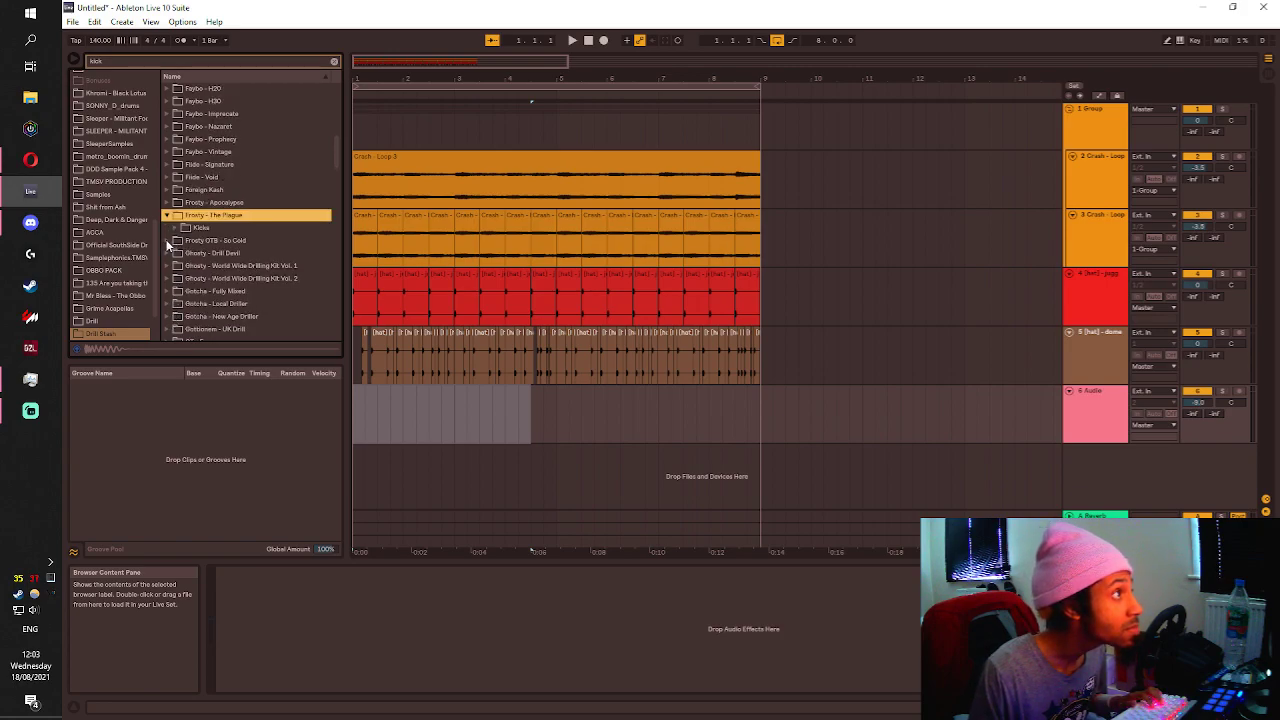
pyautogui.click(167, 241)
pyautogui.click(177, 253)
pyautogui.press('Down')
pyautogui.press('Down')
pyautogui.press('Down')
pyautogui.press('Down')
pyautogui.press('Down')
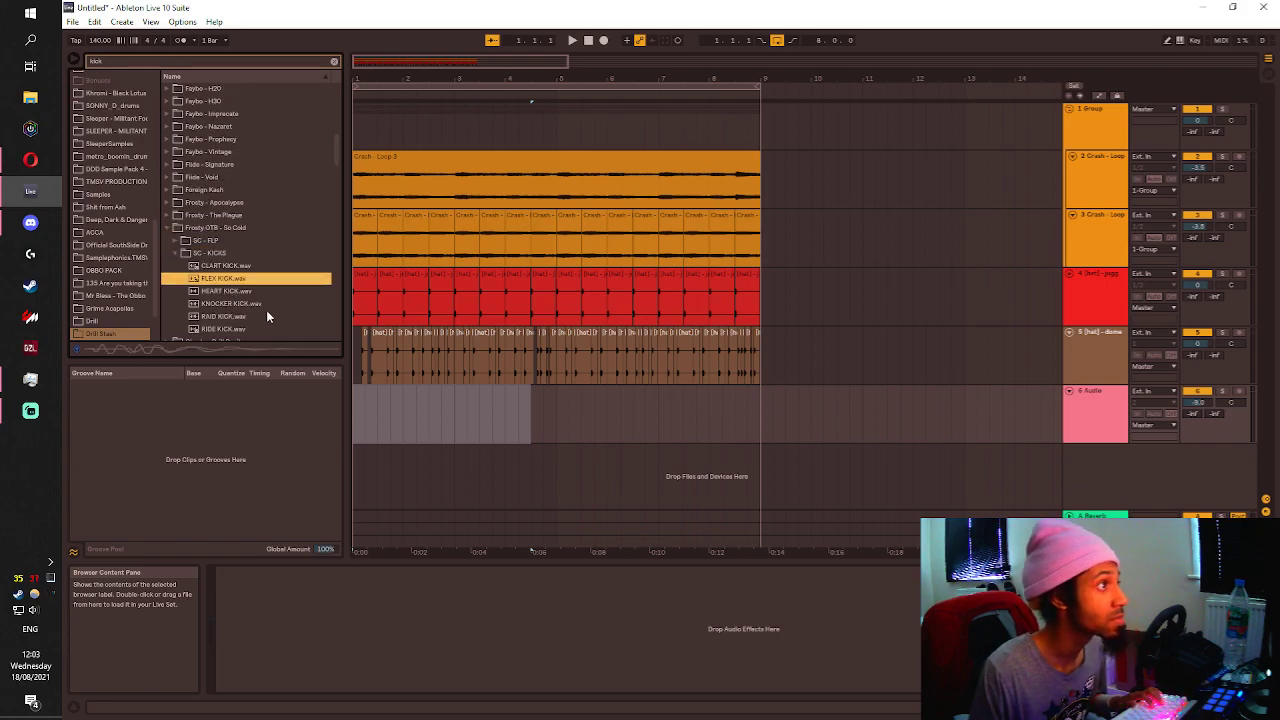
pyautogui.click(228, 330)
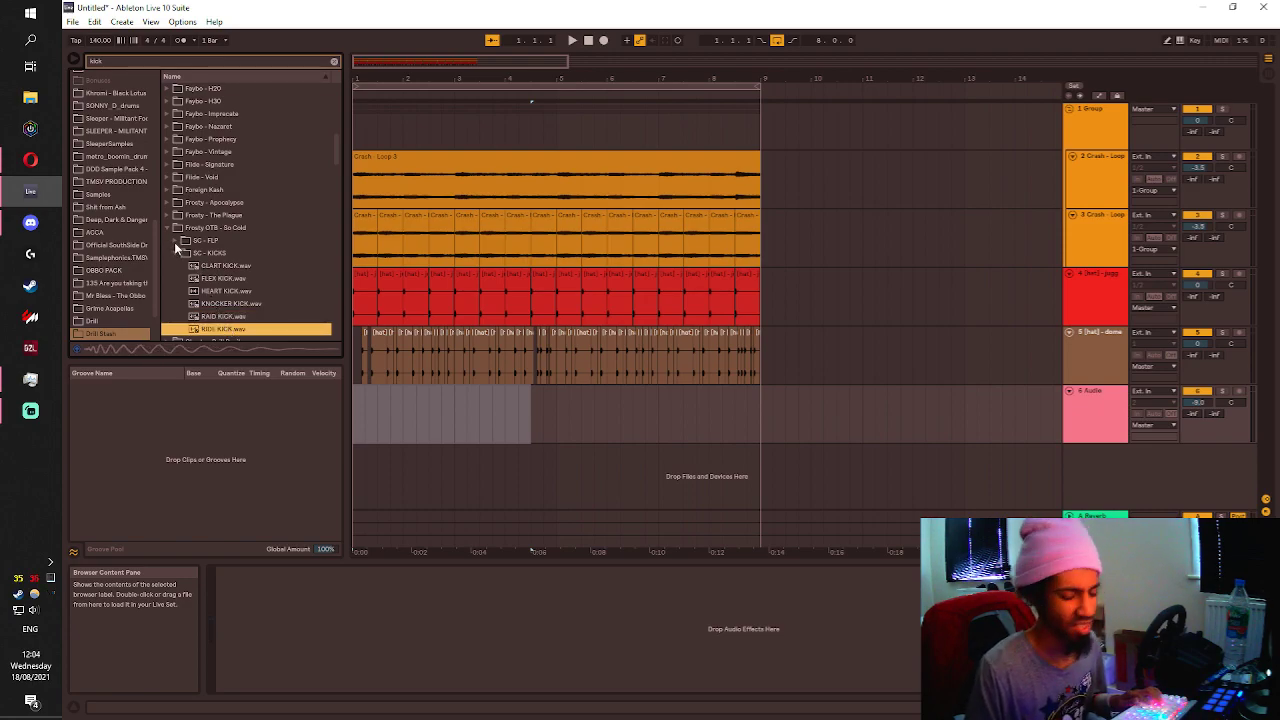
pyautogui.click(218, 294)
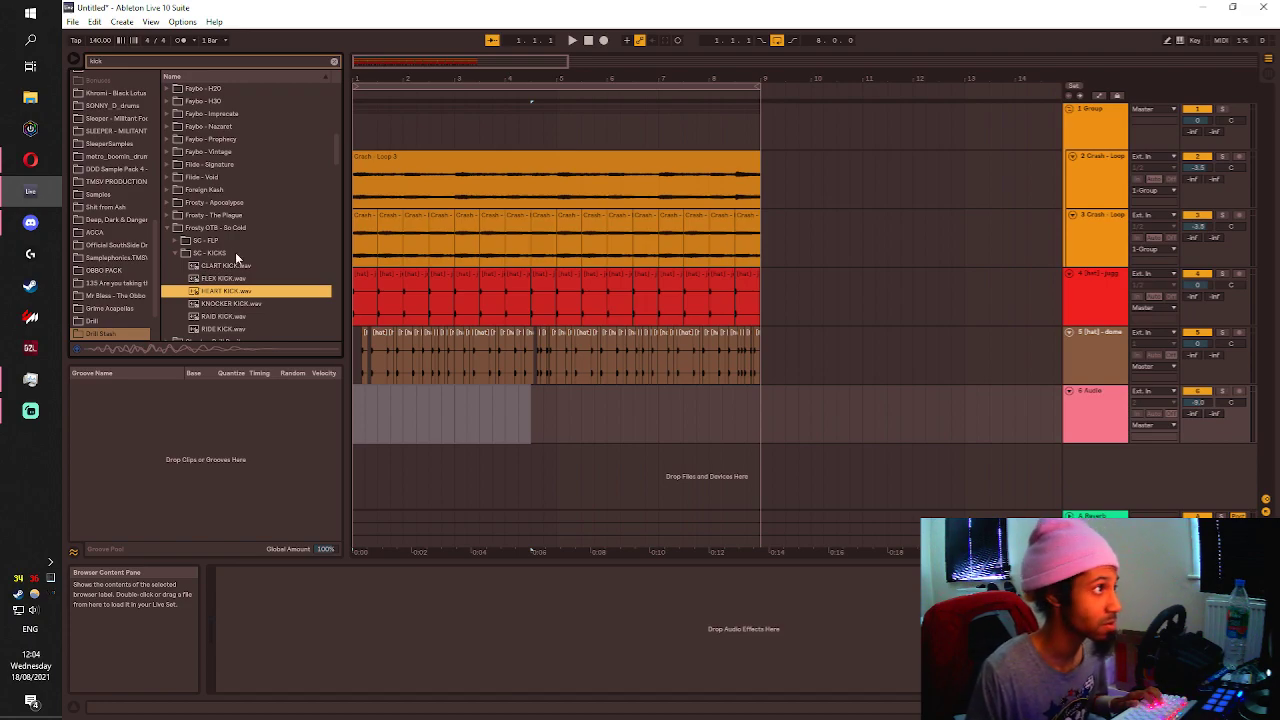
# Place CLART KICK.wav from the kit's SC - FLP folder at the start of track 6.
pyautogui.click(174, 243)
pyautogui.click(199, 252)
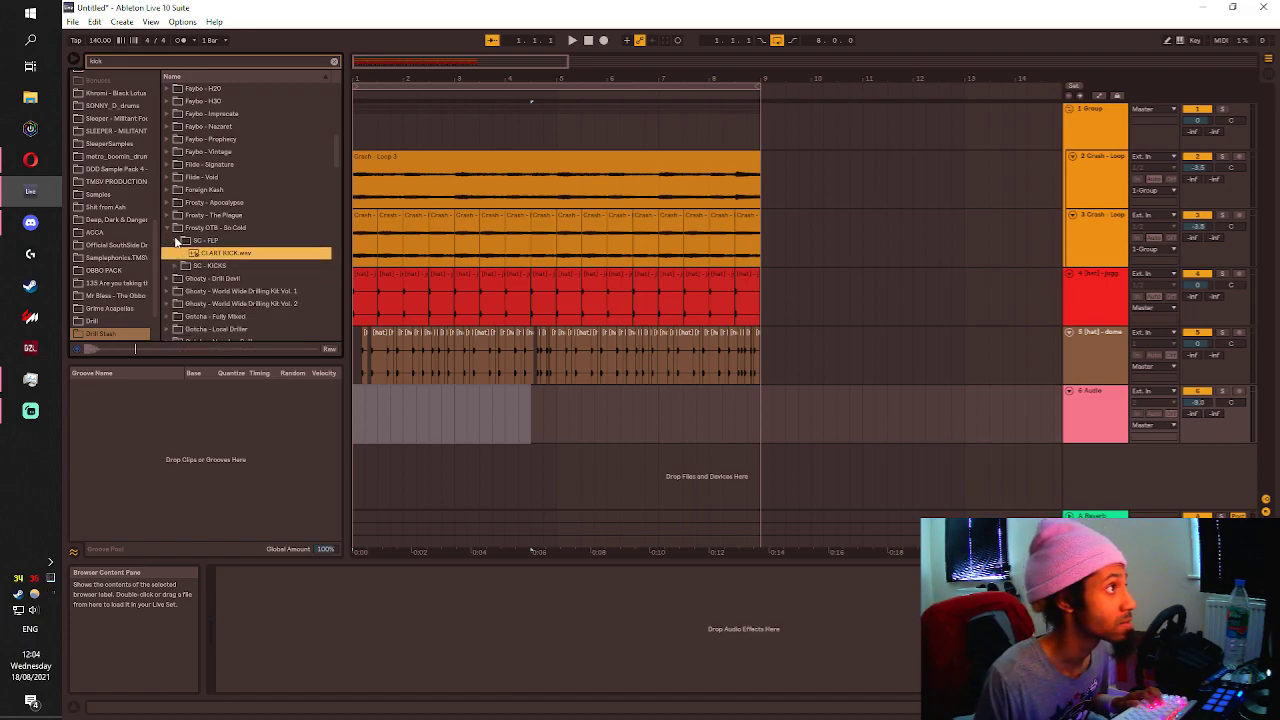
pyautogui.moveTo(205, 253); pyautogui.dragTo(359, 403)
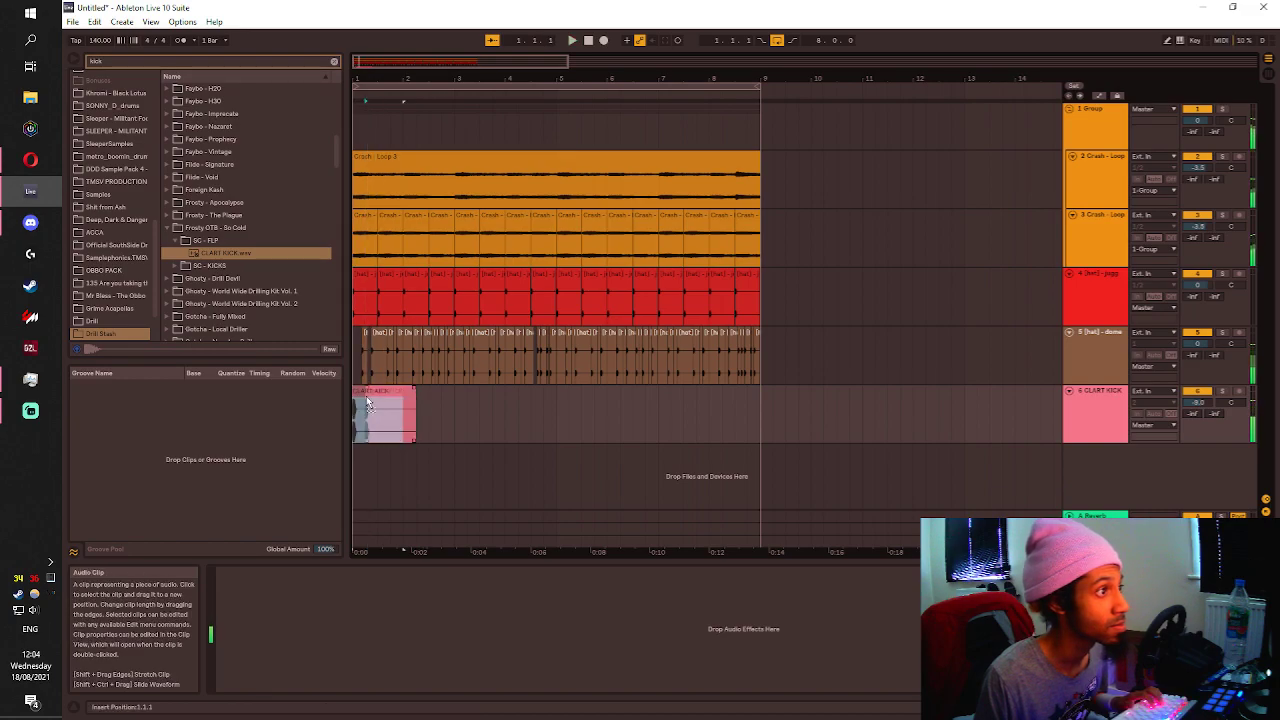
# Trim the CLART KICK clip and add copies at 1.4.3 and 2.1.1, playing the loop to check the timing.
pyautogui.scroll(5, 361, 410)
pyautogui.press('space')
pyautogui.moveTo(379, 404); pyautogui.dragTo(486, 394)
pyautogui.press('space')
pyautogui.press('space')
pyautogui.click(382, 397)
pyautogui.press('space')
pyautogui.press('space')
pyautogui.press('space')
pyautogui.click(455, 419)
pyautogui.press('space')
pyautogui.press('space')
# Duplicate the two-bar kick pattern into bars 3 and 4 and repeat its closing kick pair from 4.1.4.
pyautogui.moveTo(562, 418); pyautogui.dragTo(355, 416)
pyautogui.hotkey('ctrl', 'd')
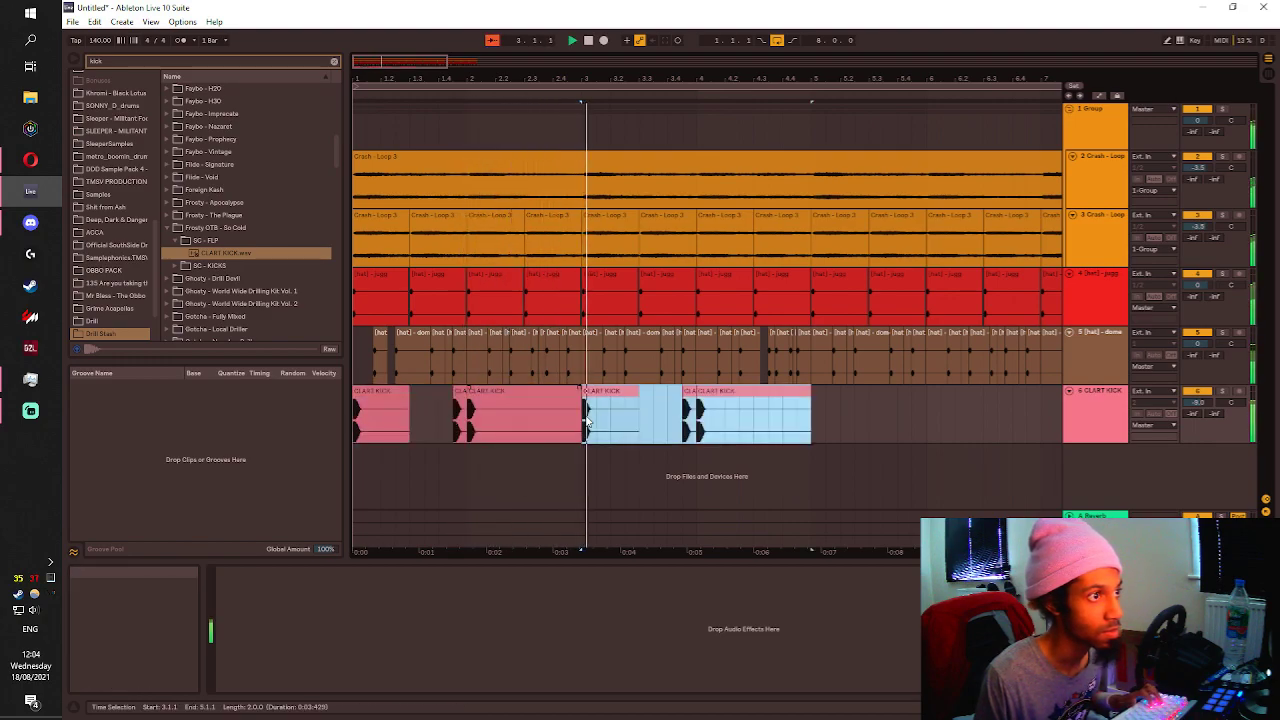
pyautogui.press('-')
pyautogui.scroll(3, 572, 409)
pyautogui.press('space')
pyautogui.moveTo(444, 427)
pyautogui.mouseDown()
pyautogui.moveTo(416, 421)
pyautogui.moveTo(487, 406)
pyautogui.mouseUp()
pyautogui.hotkey('ctrl', 'd')
pyautogui.press('space')
pyautogui.click(386, 407)
pyautogui.press('space')
pyautogui.press('space')
pyautogui.scroll(2, 467, 410)
pyautogui.moveTo(632, 412); pyautogui.dragTo(451, 402)
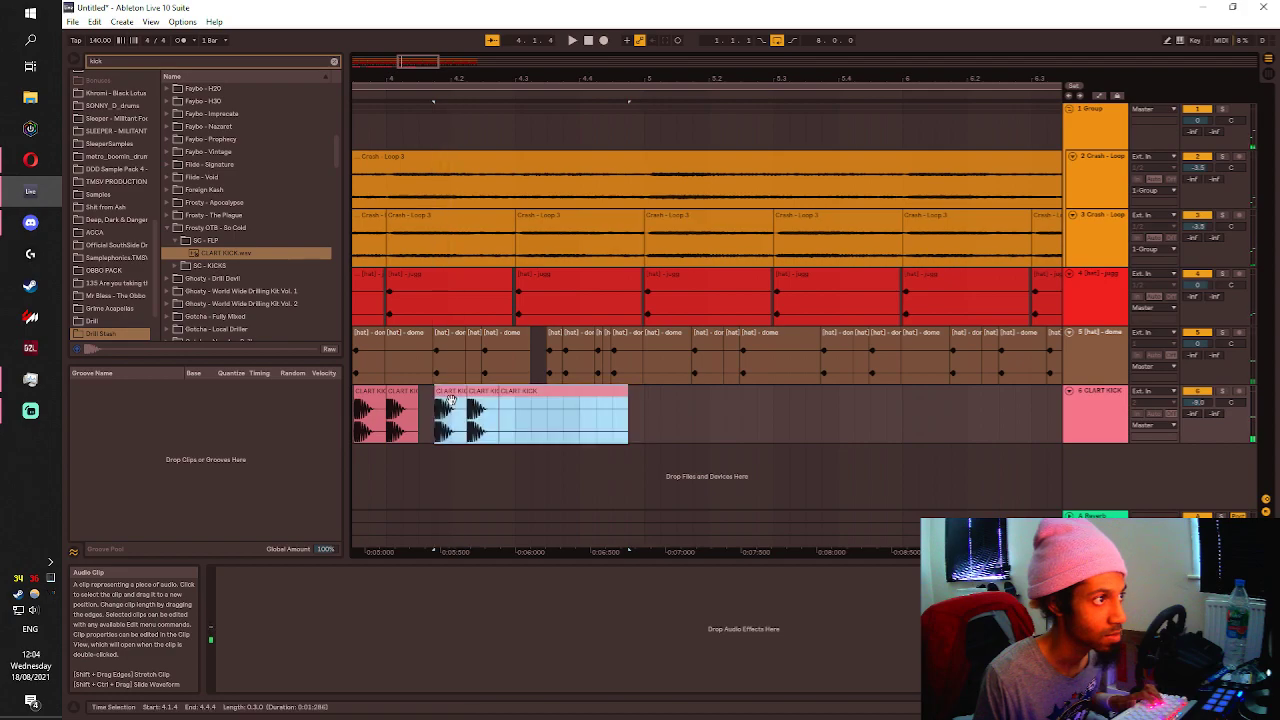
# Play the kick variation in bar 4 and move its last kick to 4.2.3.
pyautogui.scroll(-2, 451, 401)
pyautogui.click(406, 409)
pyautogui.press('space')
pyautogui.press('space')
pyautogui.click(413, 398)
pyautogui.press('space')
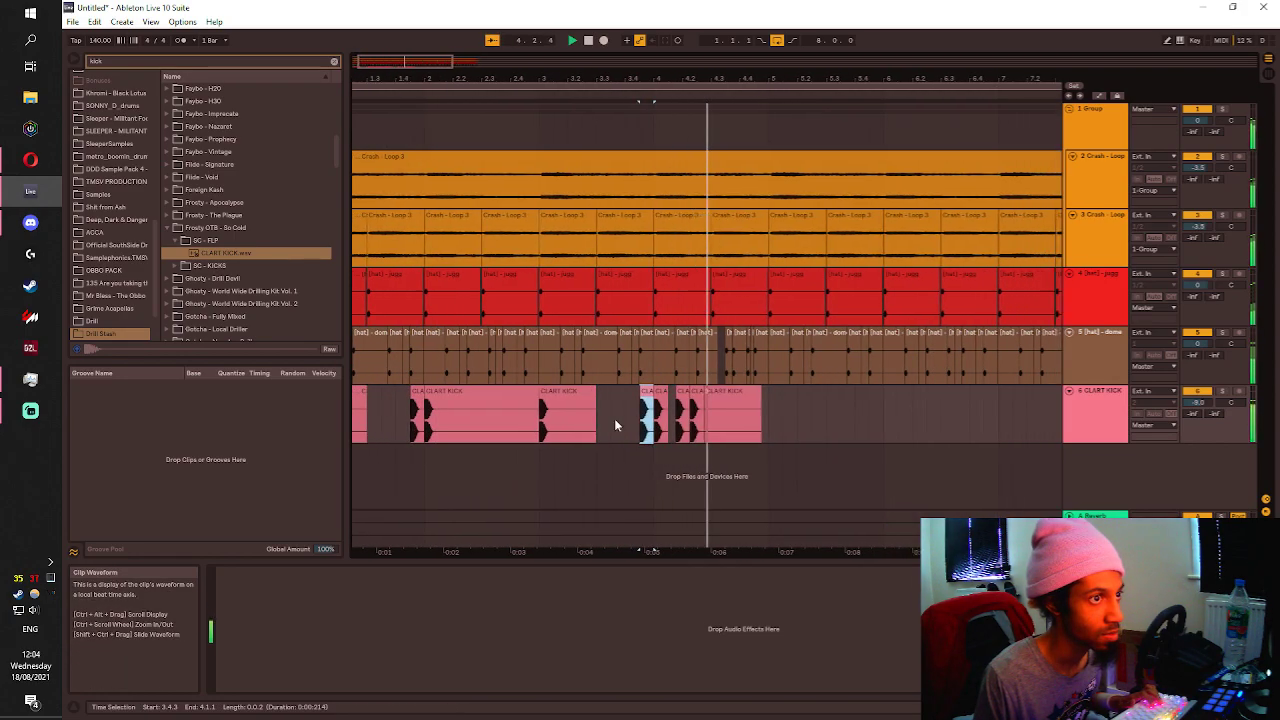
pyautogui.press('space')
pyautogui.scroll(2, 705, 410)
pyautogui.moveTo(683, 408); pyautogui.dragTo(699, 409)
pyautogui.click(570, 404)
pyautogui.press('space')
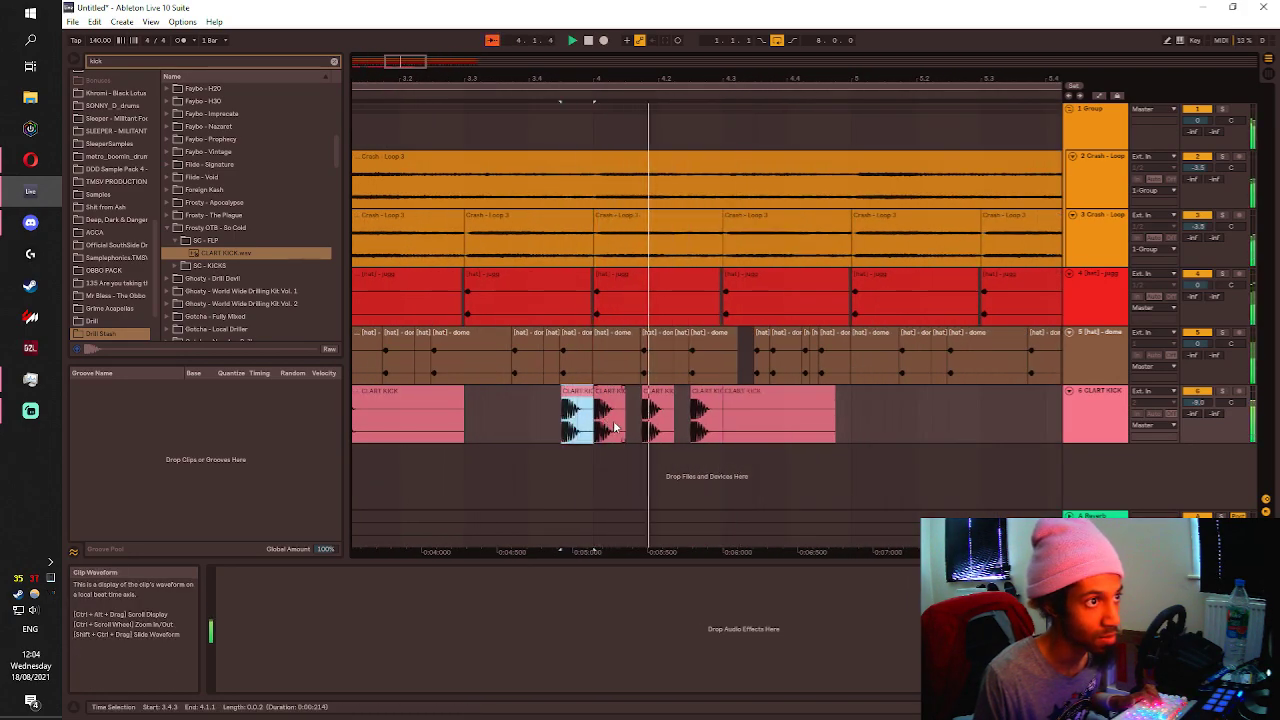
# Duplicate the four-bar kick pattern into bars 5 to 8 and play the full loop.
pyautogui.scroll(-2, 770, 414)
pyautogui.press('space')
pyautogui.moveTo(812, 412); pyautogui.dragTo(805, 418)
pyautogui.click(805, 420)
pyautogui.scroll(-2, 480, 420)
pyautogui.moveTo(486, 410); pyautogui.dragTo(370, 410)
pyautogui.hotkey('ctrl', 'd')
pyautogui.press('space')
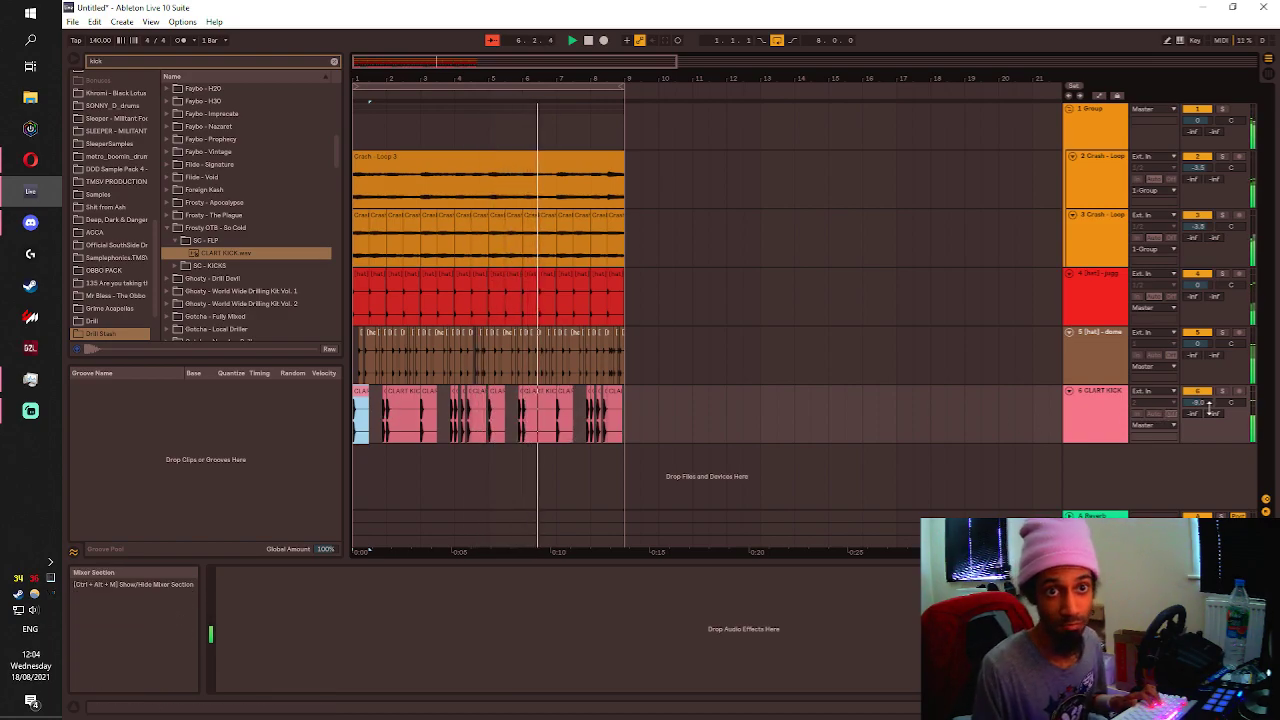
# Lower the volume of the jugg and dome hat tracks together to -6.0 dB.
pyautogui.click(1090, 343)
pyautogui.keyDown('shift'); pyautogui.click(1098, 285); pyautogui.keyUp('shift')
pyautogui.moveTo(1197, 285); pyautogui.dragTo(1197, 296)
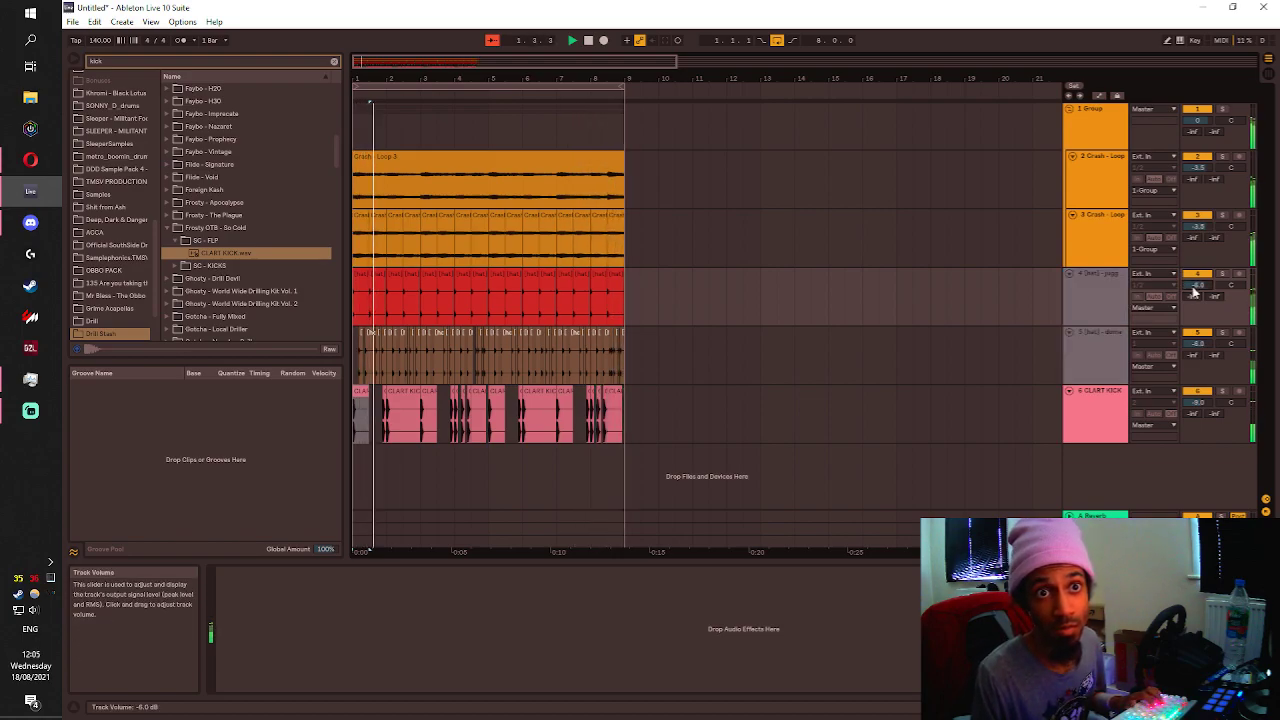
# Lower the crash loop group's volume to -3.4 dB and fold the group.
pyautogui.click(1202, 120)
pyautogui.moveTo(1204, 121); pyautogui.dragTo(1204, 150)
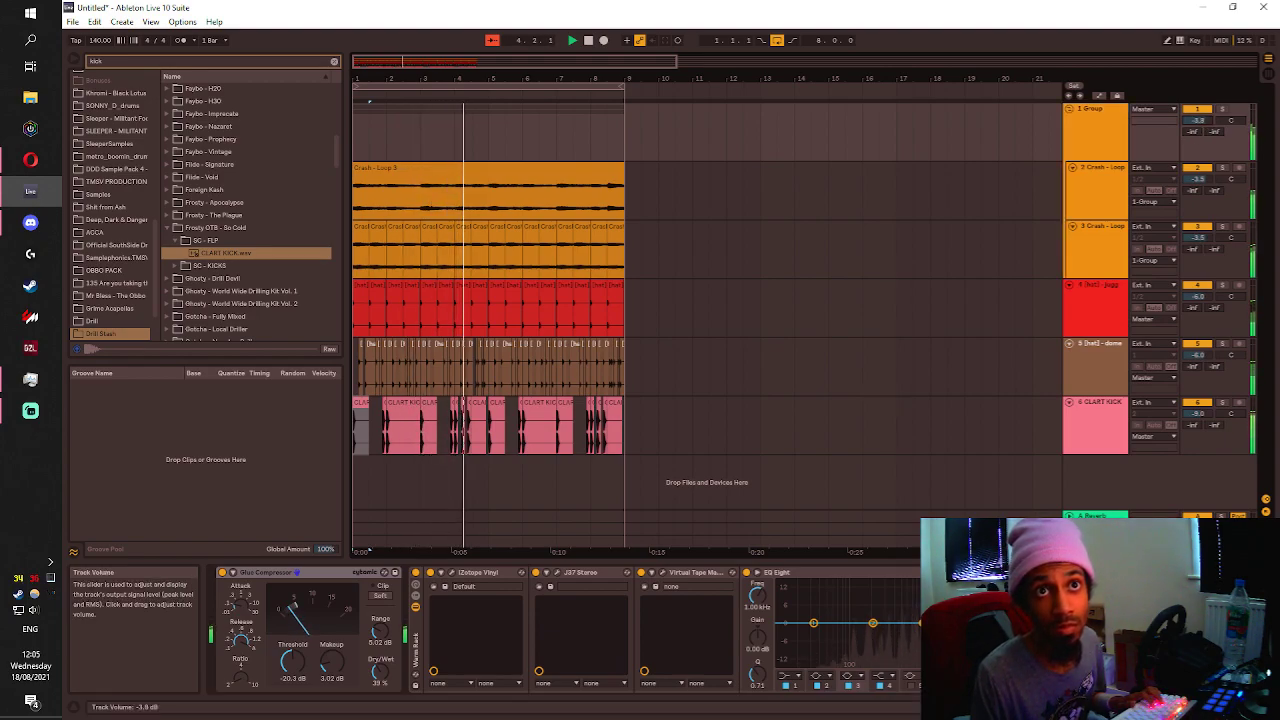
pyautogui.moveTo(1202, 121); pyautogui.dragTo(1202, 124)
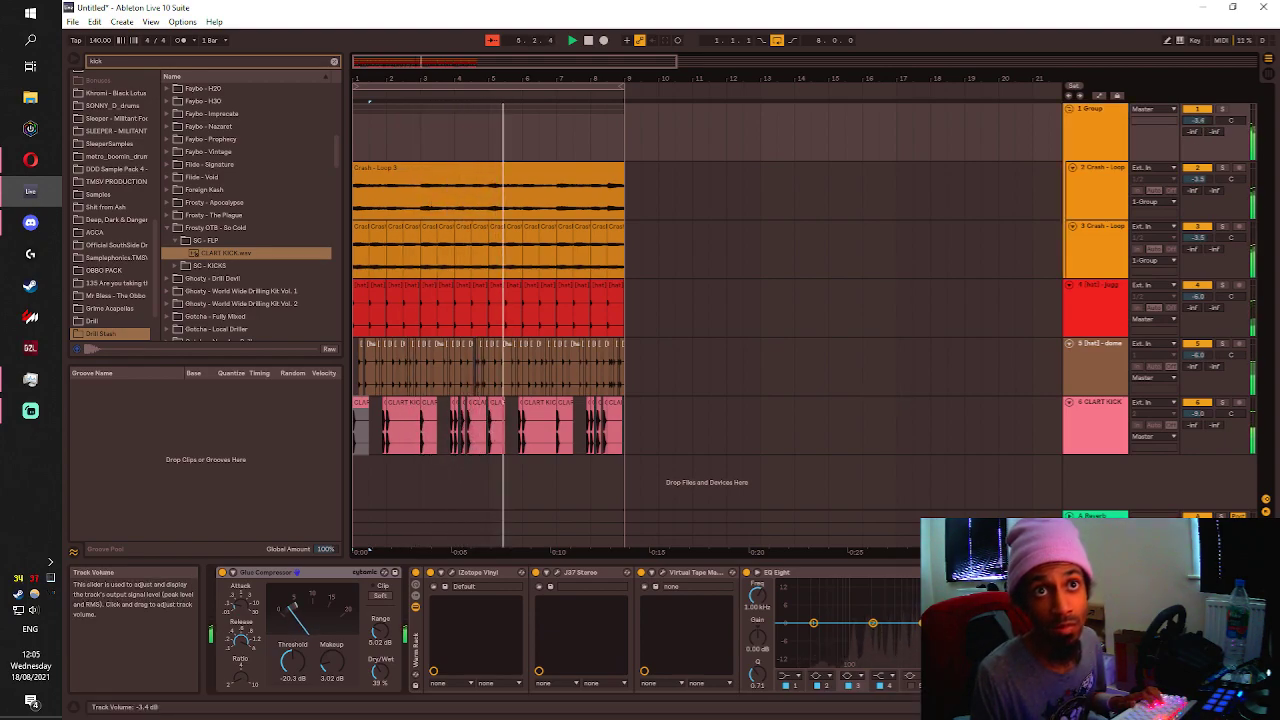
pyautogui.click(1069, 109)
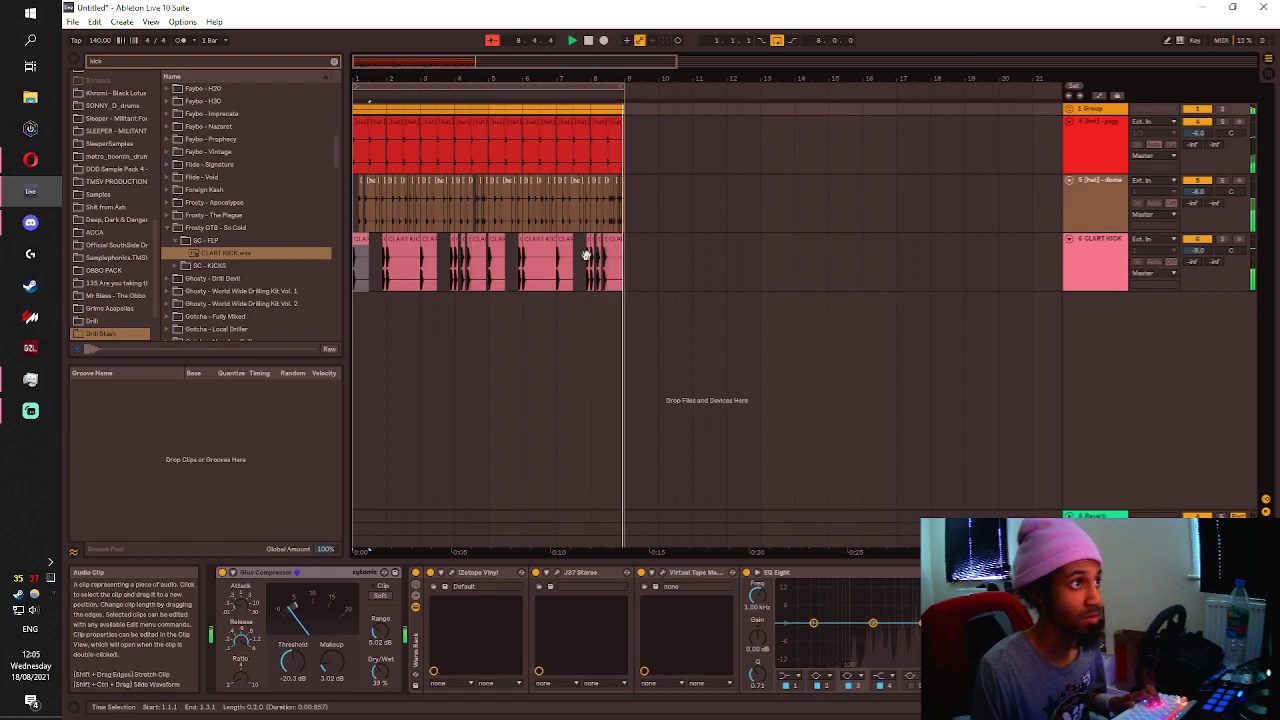
# Clear the kick search and look through the sample folders around Drill Stash.
pyautogui.click(334, 62)
pyautogui.scroll(-1, 118, 216)
pyautogui.scroll(-3, 118, 210)
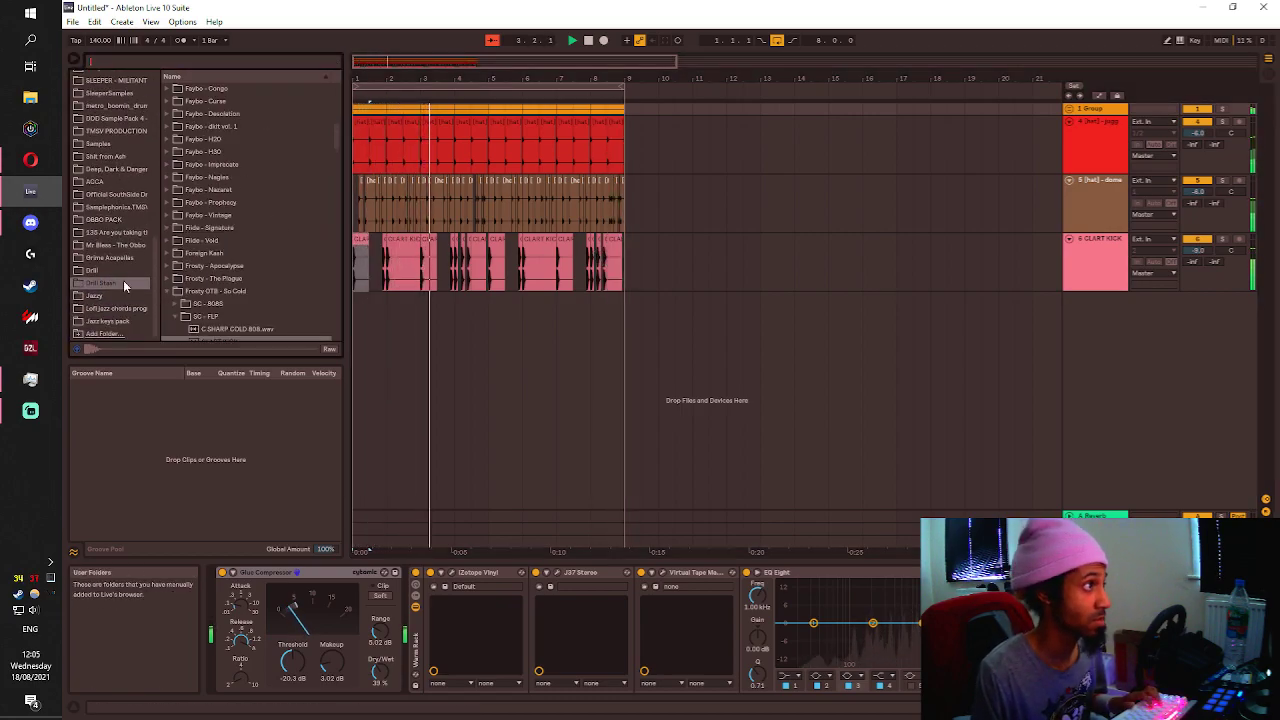
pyautogui.scroll(4, 104, 244)
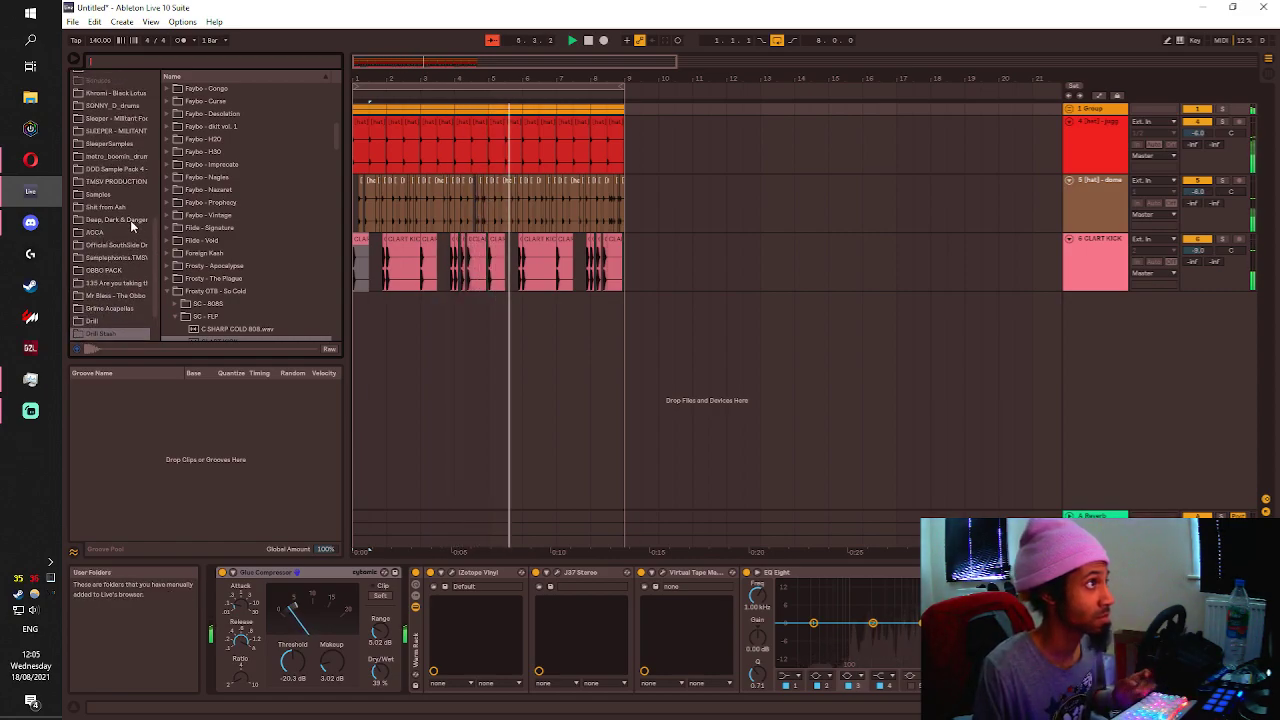
pyautogui.scroll(-3, 127, 210)
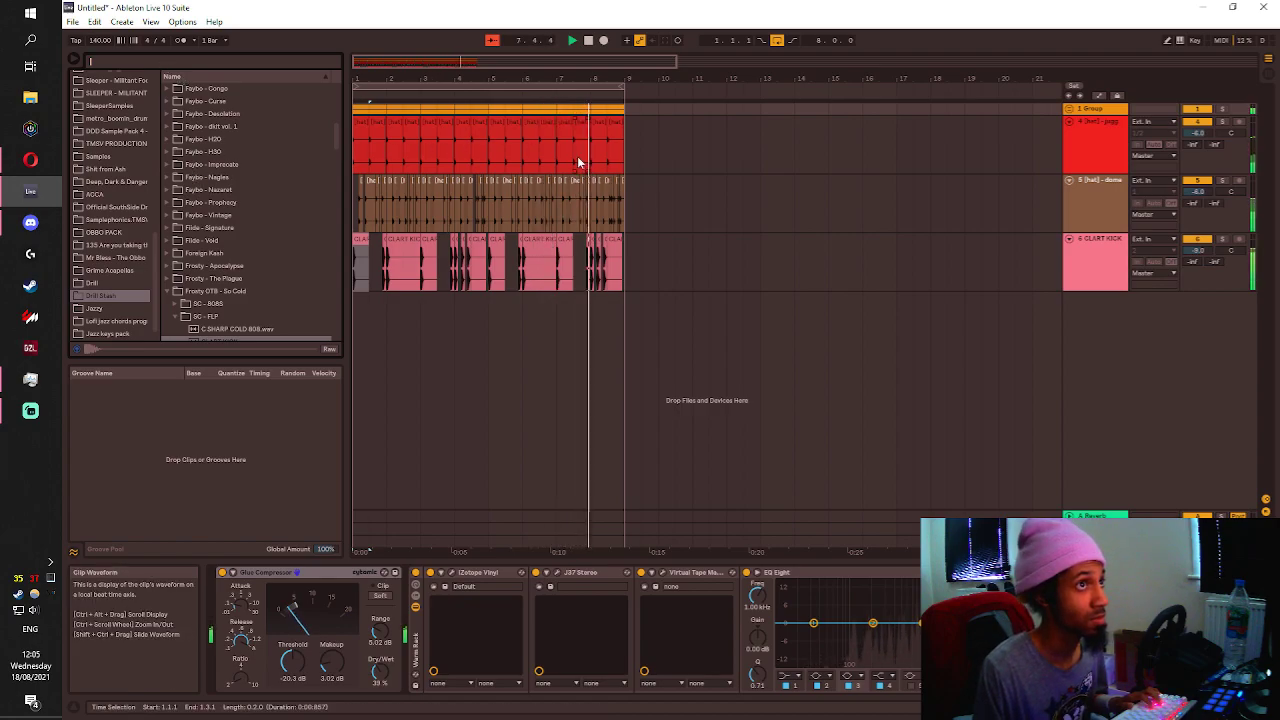
# Duplicate the eight-bar section of all tracks into bars 9 to 16 and delete the hats and kicks from bars 1 to 8.
pyautogui.moveTo(600, 115); pyautogui.dragTo(333, 267)
pyautogui.hotkey('ctrl', 'd')
pyautogui.moveTo(618, 296); pyautogui.dragTo(288, 153)
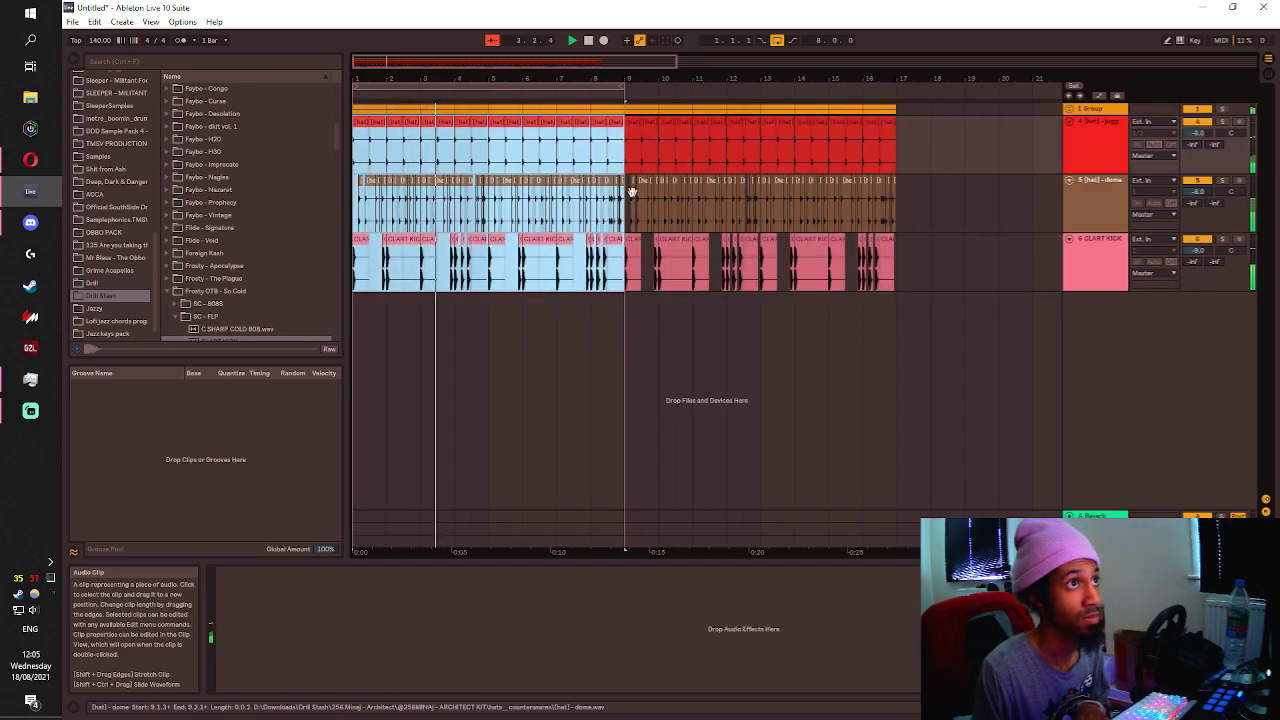
pyautogui.press('Delete')
pyautogui.click(590, 200)
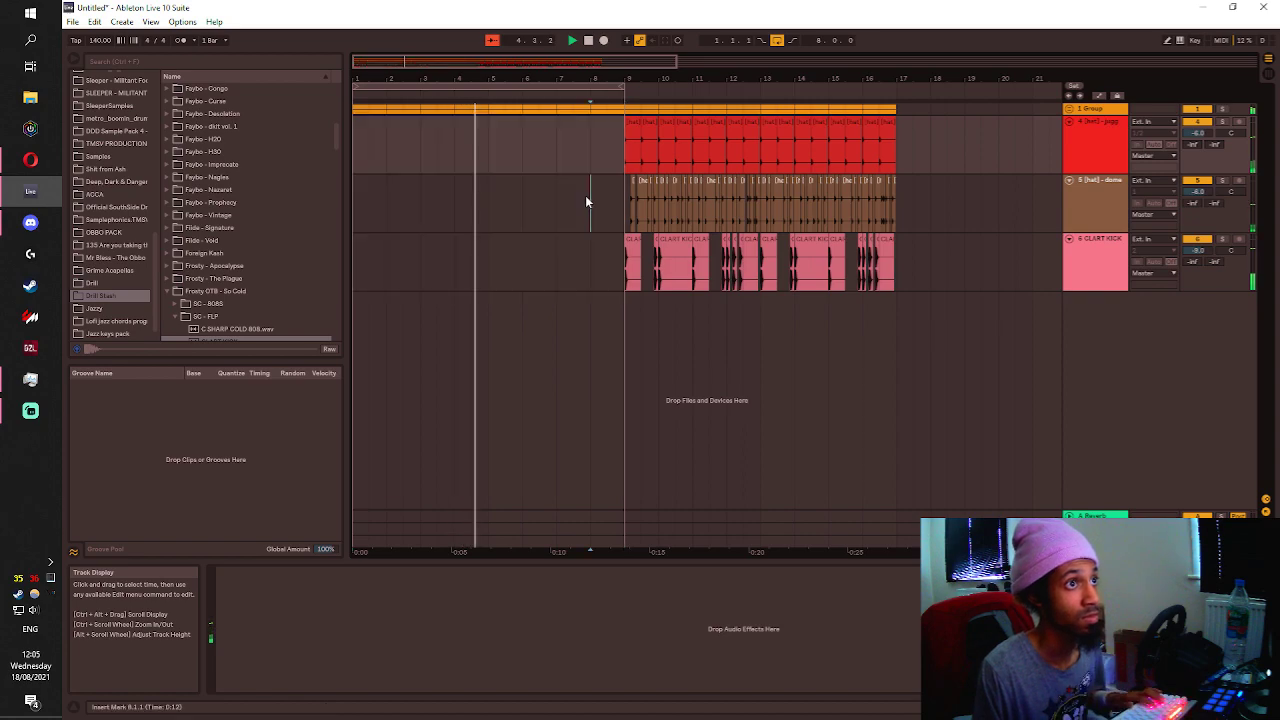
# Move the eight-bar loop region so that it covers bars 9 to 16.
pyautogui.moveTo(624, 86); pyautogui.dragTo(896, 106)
pyautogui.click(948, 146)
pyautogui.moveTo(354, 91); pyautogui.dragTo(629, 126)
pyautogui.click(605, 172)
# Unfold the crash group, split off the half bar from 8.3 to 9 on both crash tracks and open those clips.
pyautogui.scroll(-4, 535, 195)
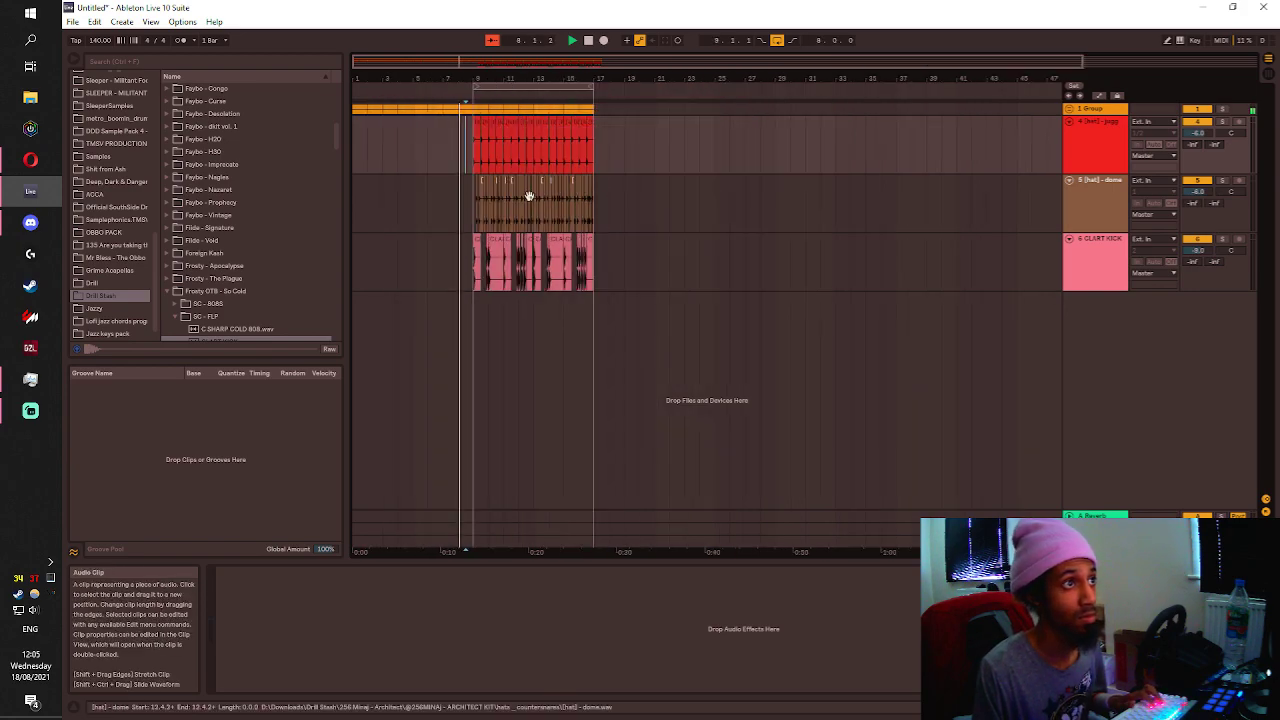
pyautogui.scroll(4, 524, 194)
pyautogui.scroll(4, 406, 147)
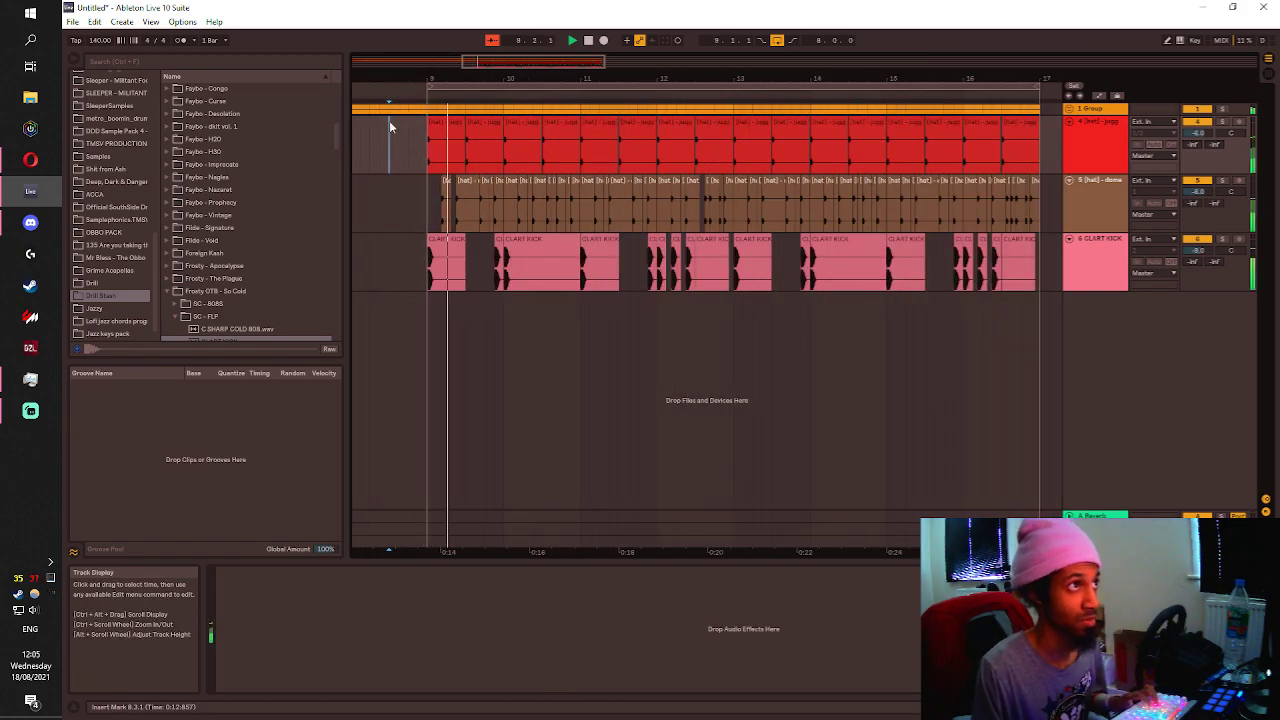
pyautogui.click(393, 108)
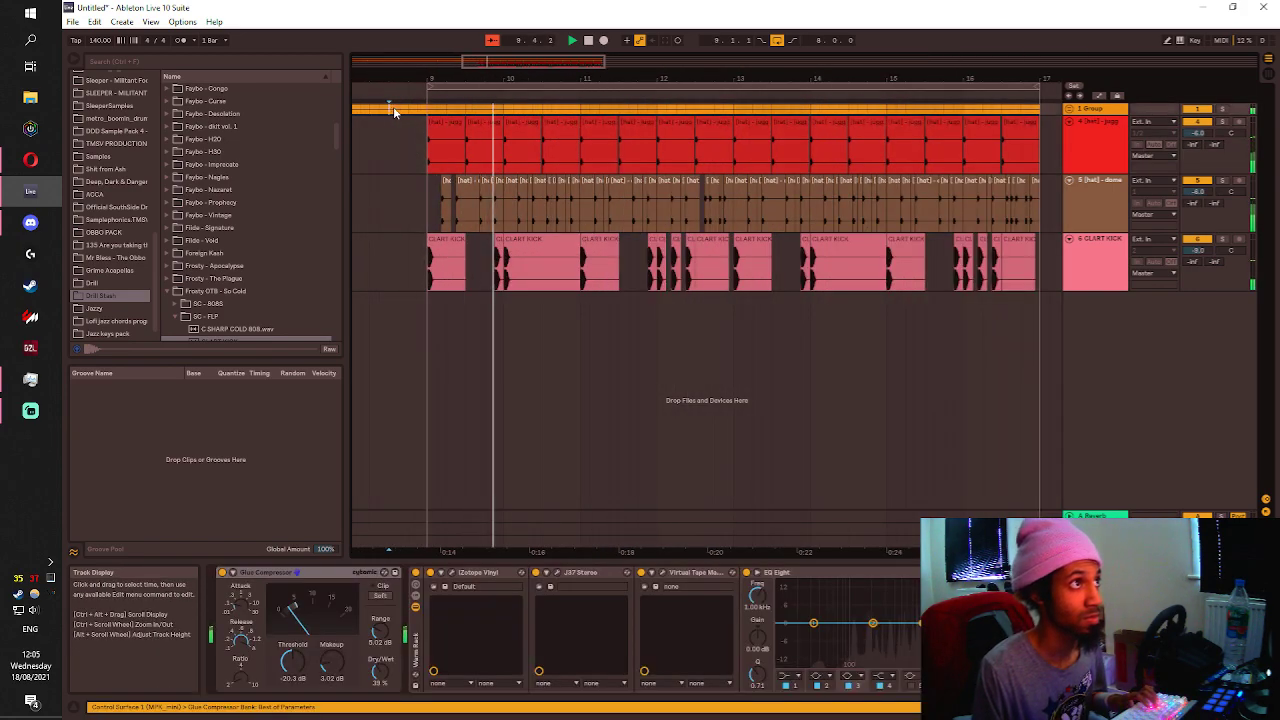
pyautogui.click(1070, 109)
pyautogui.click(392, 210)
pyautogui.moveTo(389, 210); pyautogui.dragTo(407, 216)
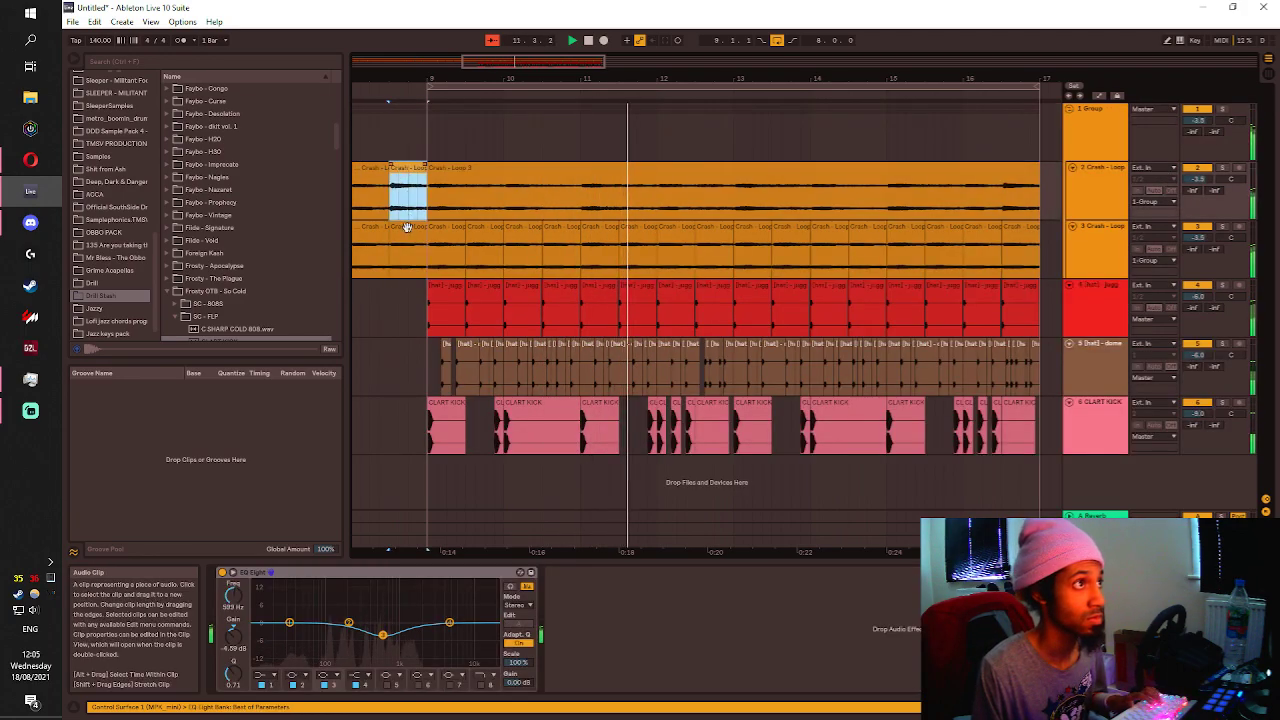
pyautogui.keyDown('shift'); pyautogui.doubleClick(406, 226); pyautogui.keyUp('shift')
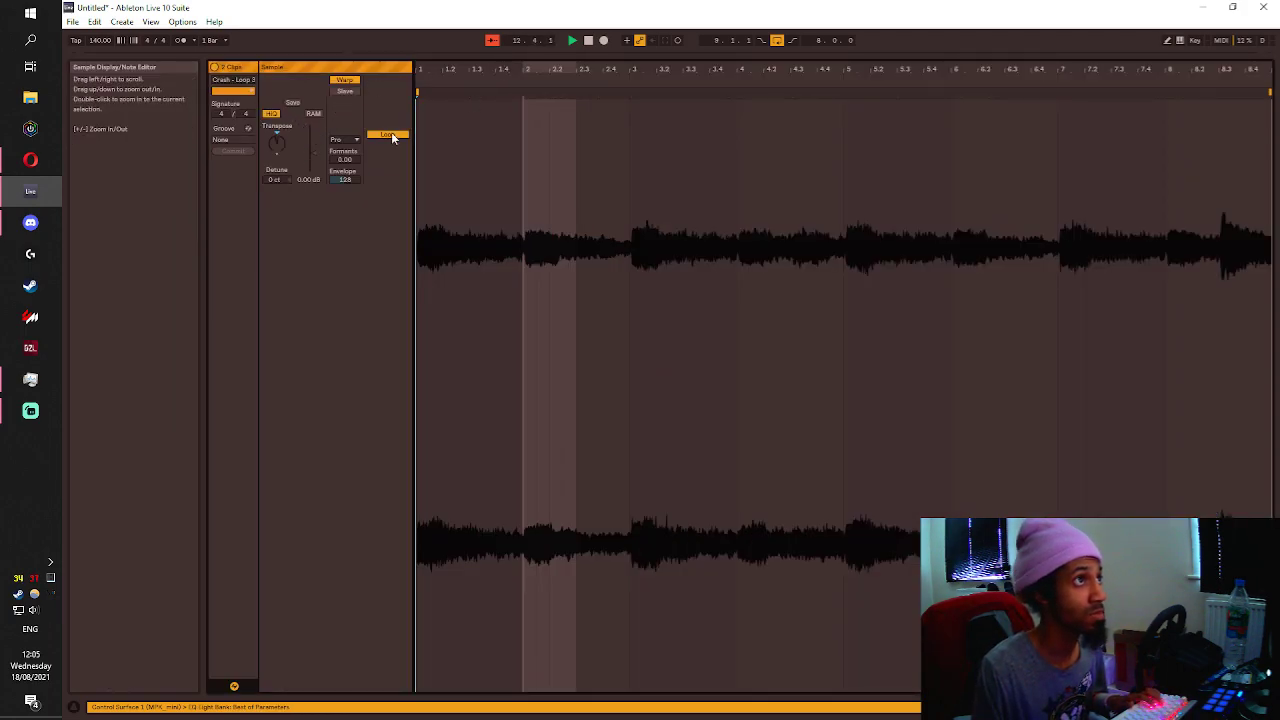
# Stop playback, open only track 2's half-bar crash clip before bar 9 and show its Transposition envelope.
pyautogui.press('space')
pyautogui.hotkey('shift', 'Tab')
pyautogui.doubleClick(406, 167)
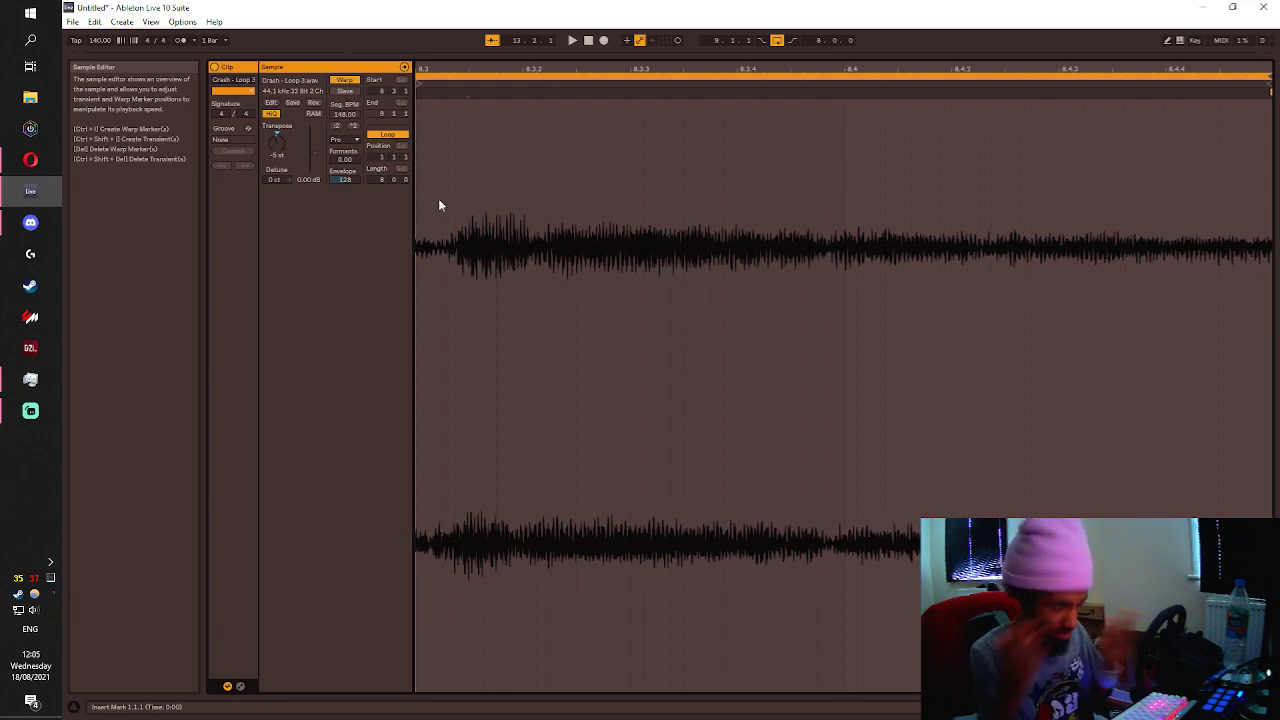
pyautogui.click(240, 686)
pyautogui.click(229, 686)
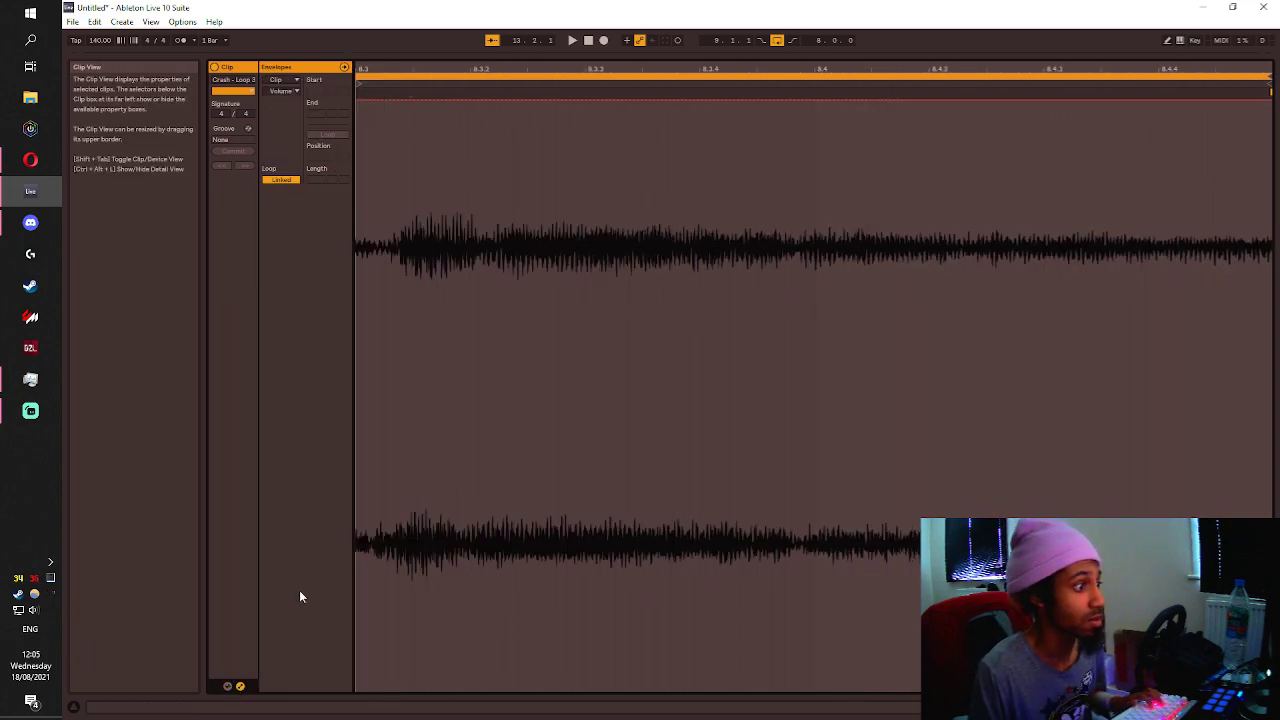
pyautogui.scroll(-5, 400, 129)
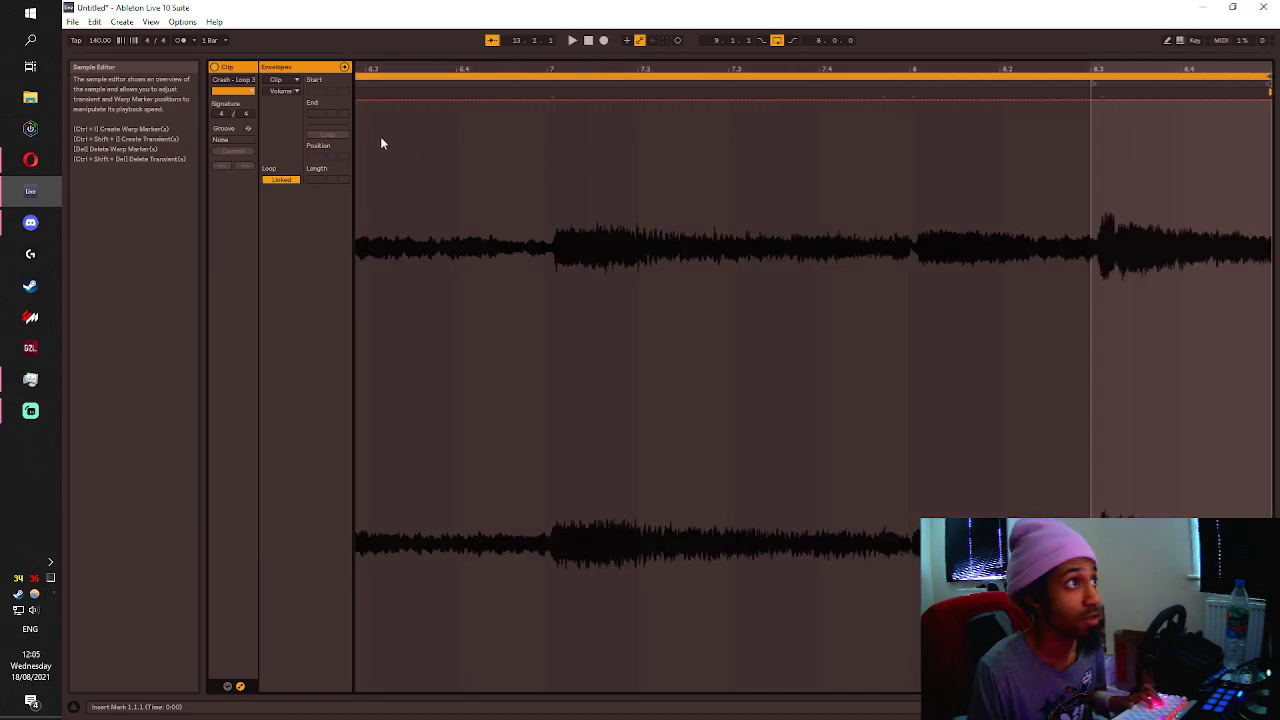
pyautogui.click(284, 91)
pyautogui.click(300, 121)
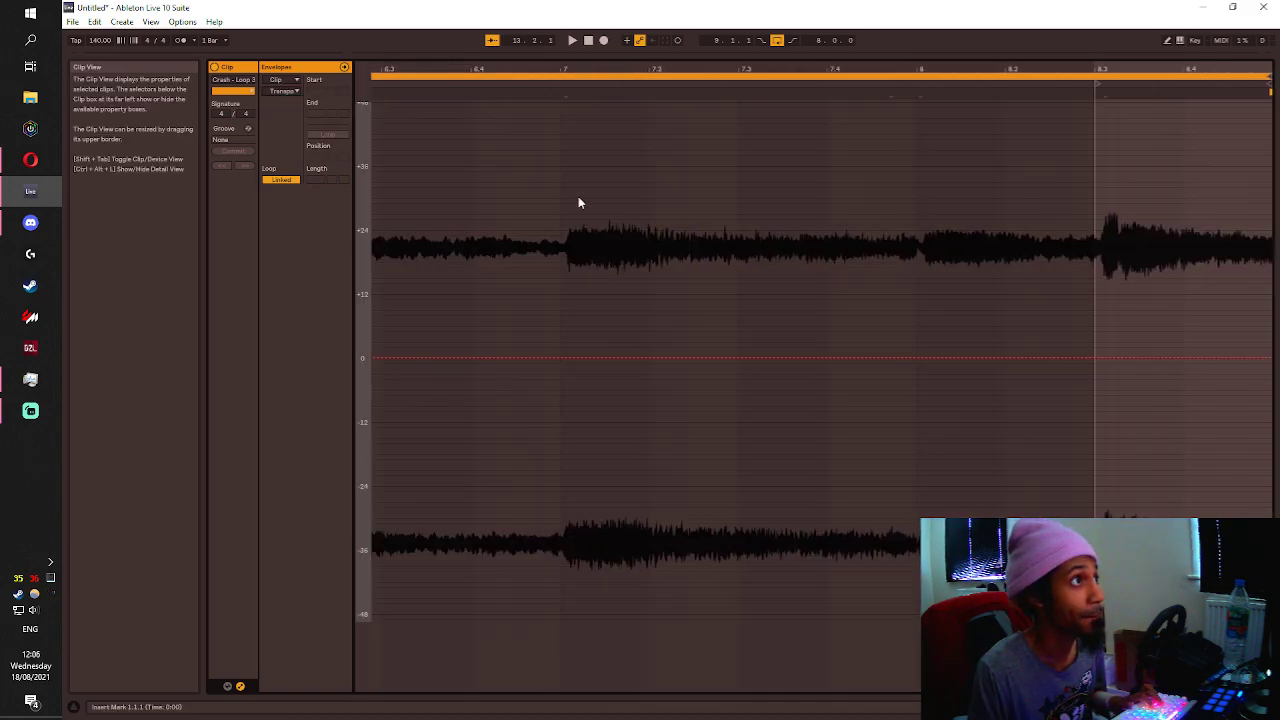
# Draw a curved Transposition drop from 0 st at 8.4 to -24 st at bar 9 in track 2's half-bar crash clip.
pyautogui.press('+')
pyautogui.scroll(-4, 859, 313)
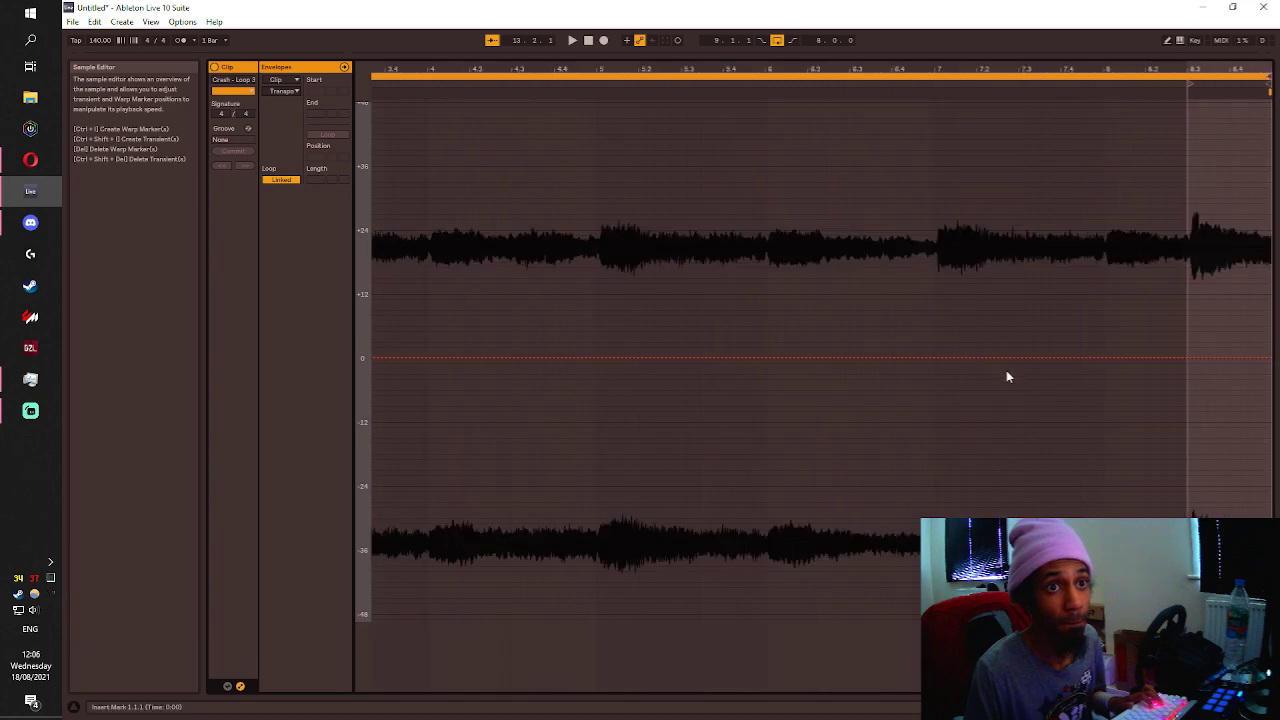
pyautogui.scroll(2, 1160, 385)
pyautogui.press('space')
pyautogui.scroll(1, 1218, 340)
pyautogui.scroll(1, 1218, 342)
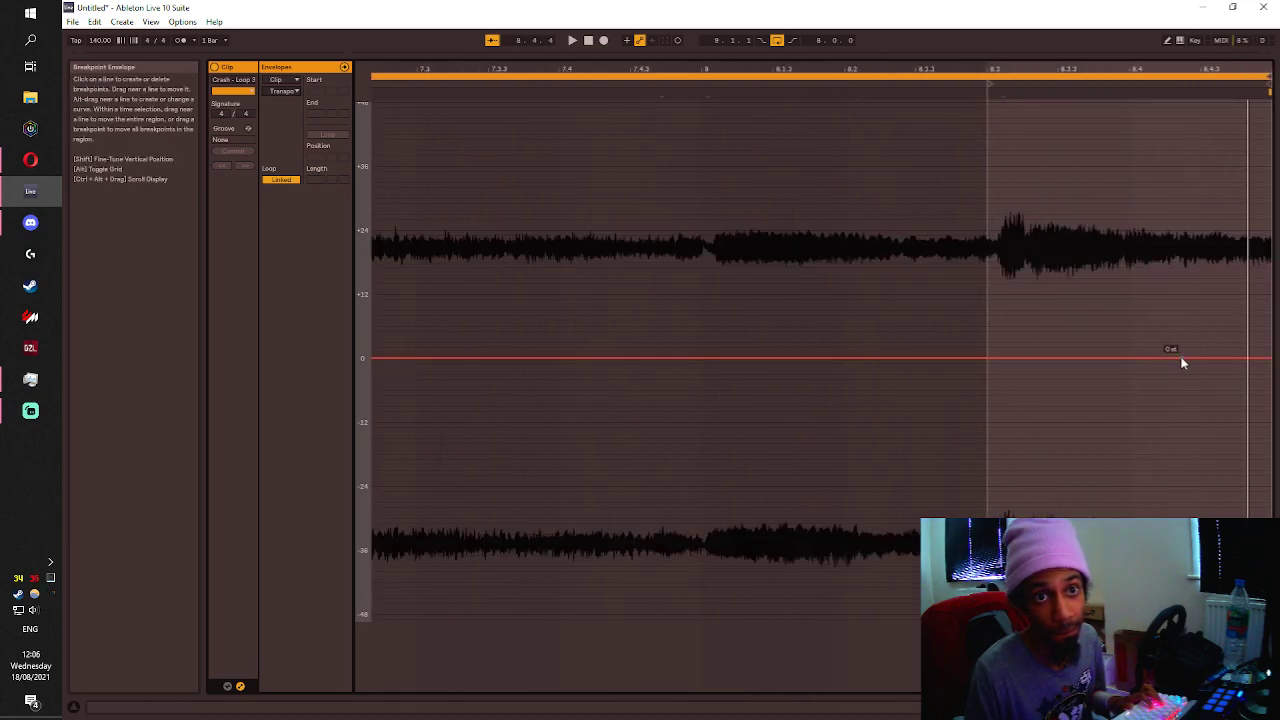
pyautogui.click(1130, 358)
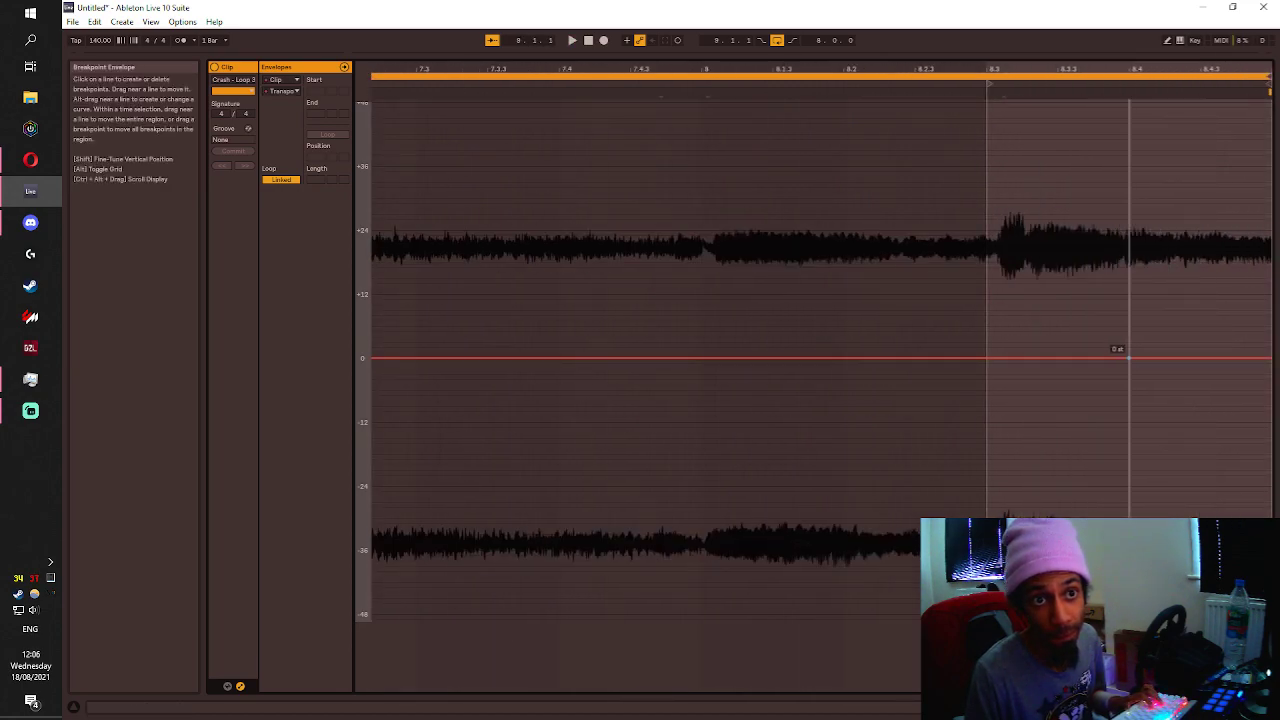
pyautogui.moveTo(1166, 356); pyautogui.dragTo(1196, 479)
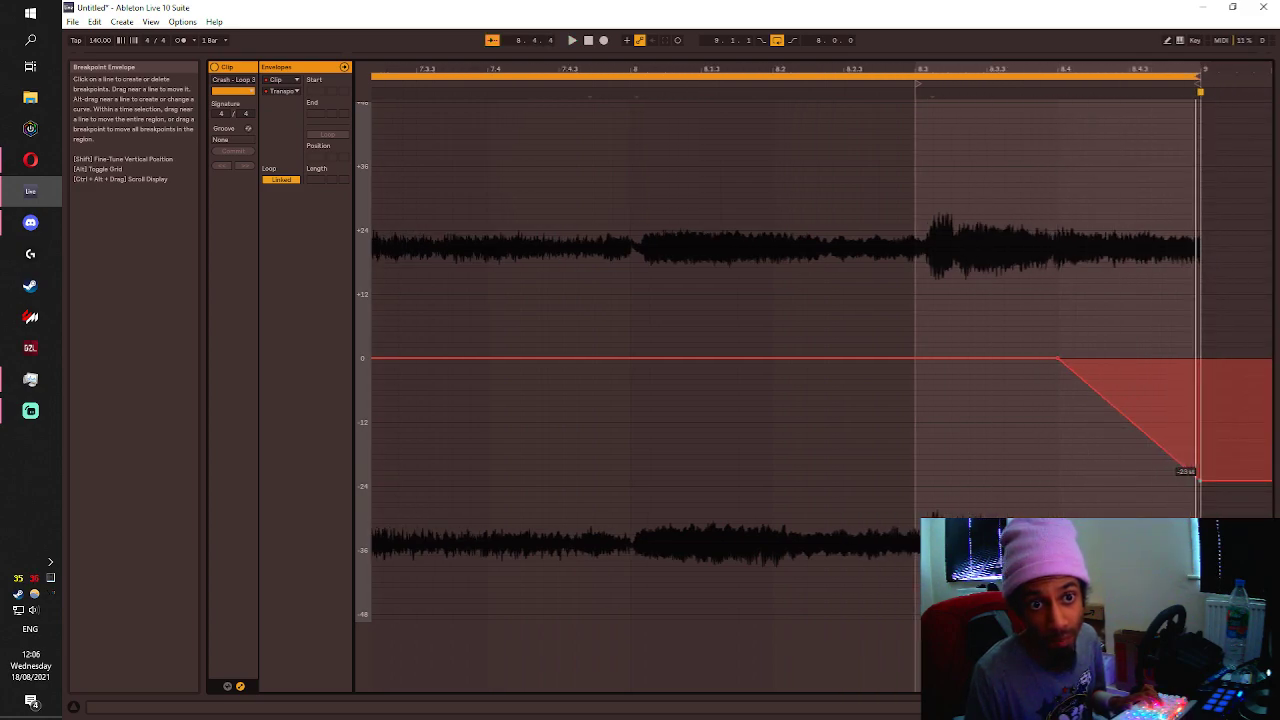
pyautogui.moveTo(1150, 444); pyautogui.dragTo(1152, 408)
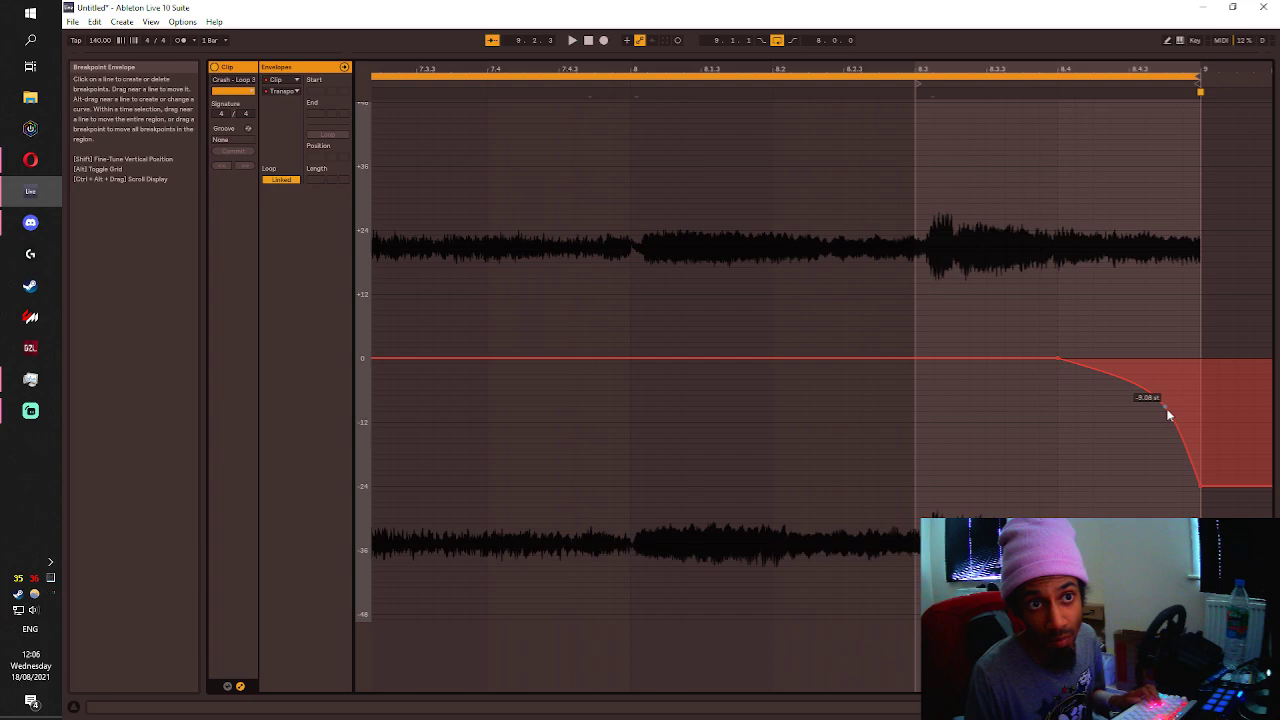
pyautogui.press('space')
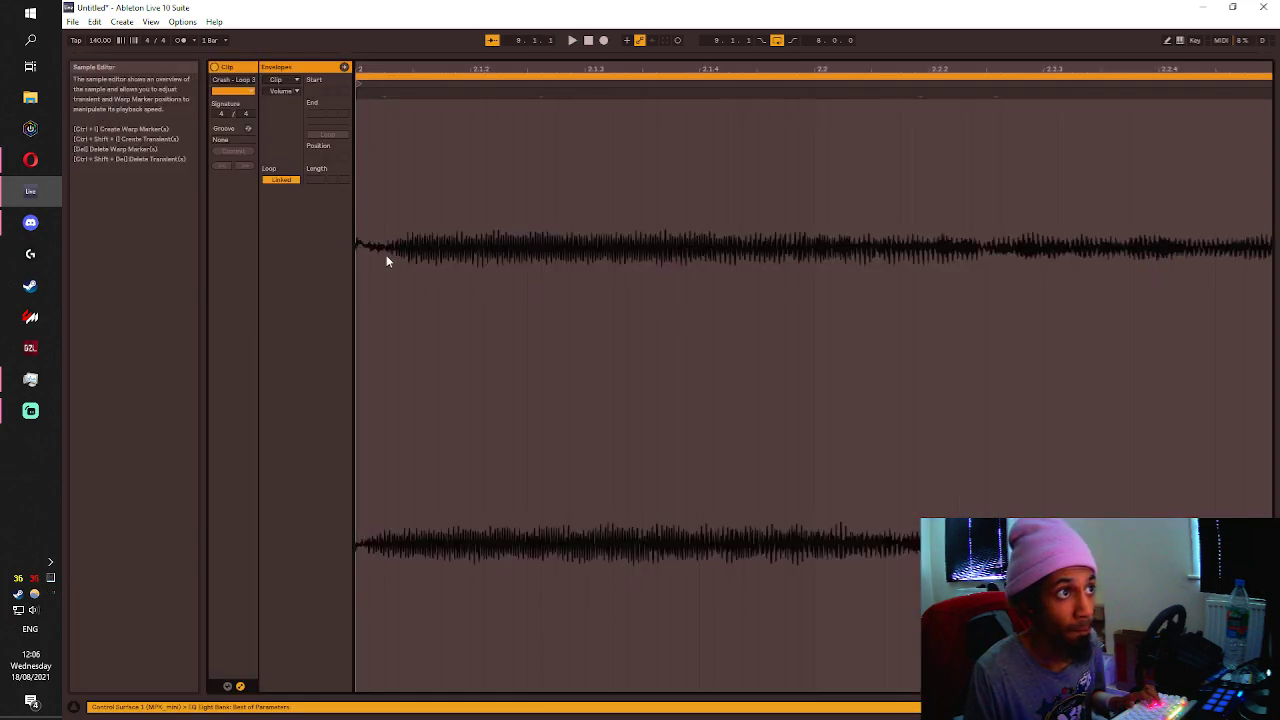
# Show the Transposition envelope of track 3's half-bar crash clip and draw a curved drop from 0 to -12 st over its last beat.
pyautogui.click(285, 91)
pyautogui.click(292, 111)
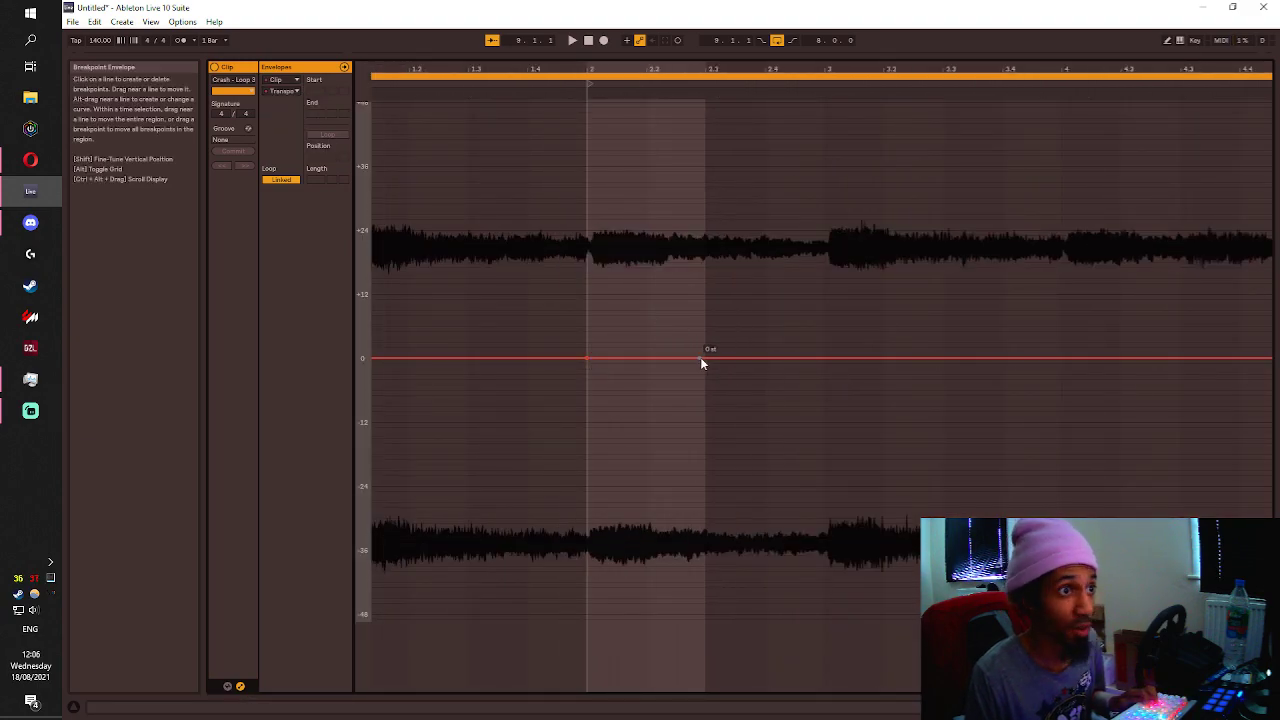
pyautogui.moveTo(679, 358); pyautogui.dragTo(587, 358)
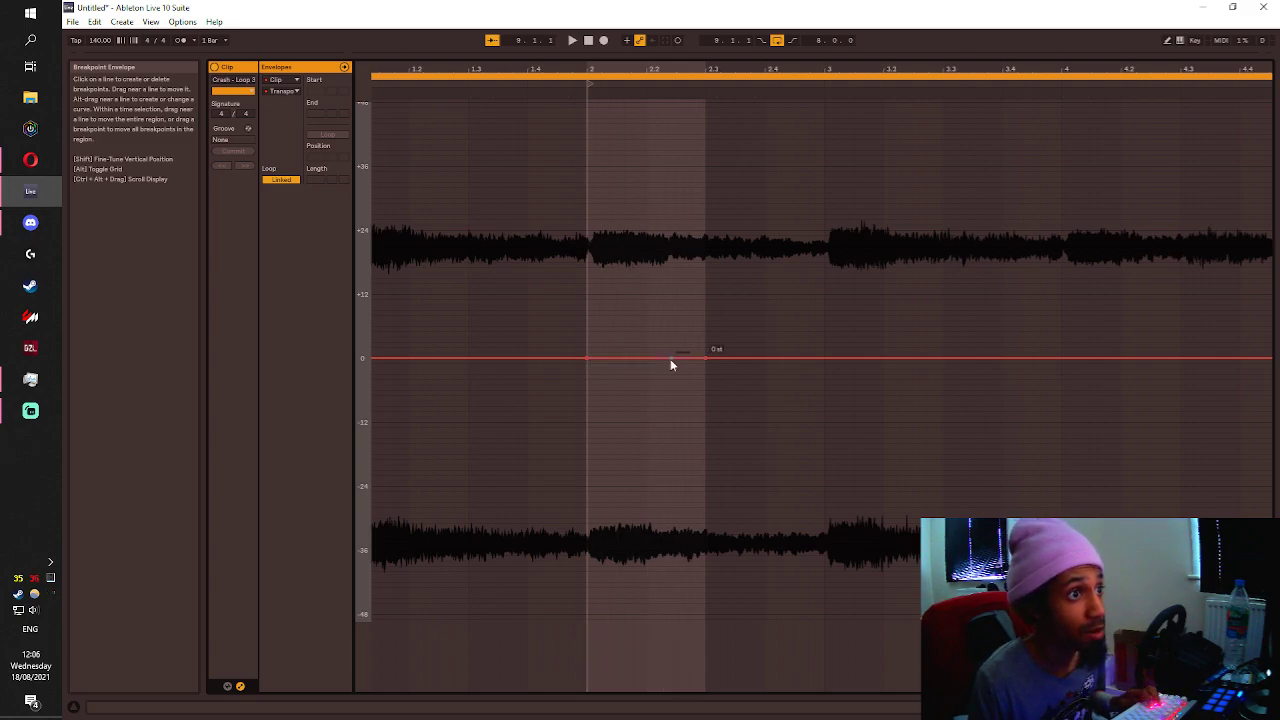
pyautogui.moveTo(688, 358); pyautogui.dragTo(705, 405)
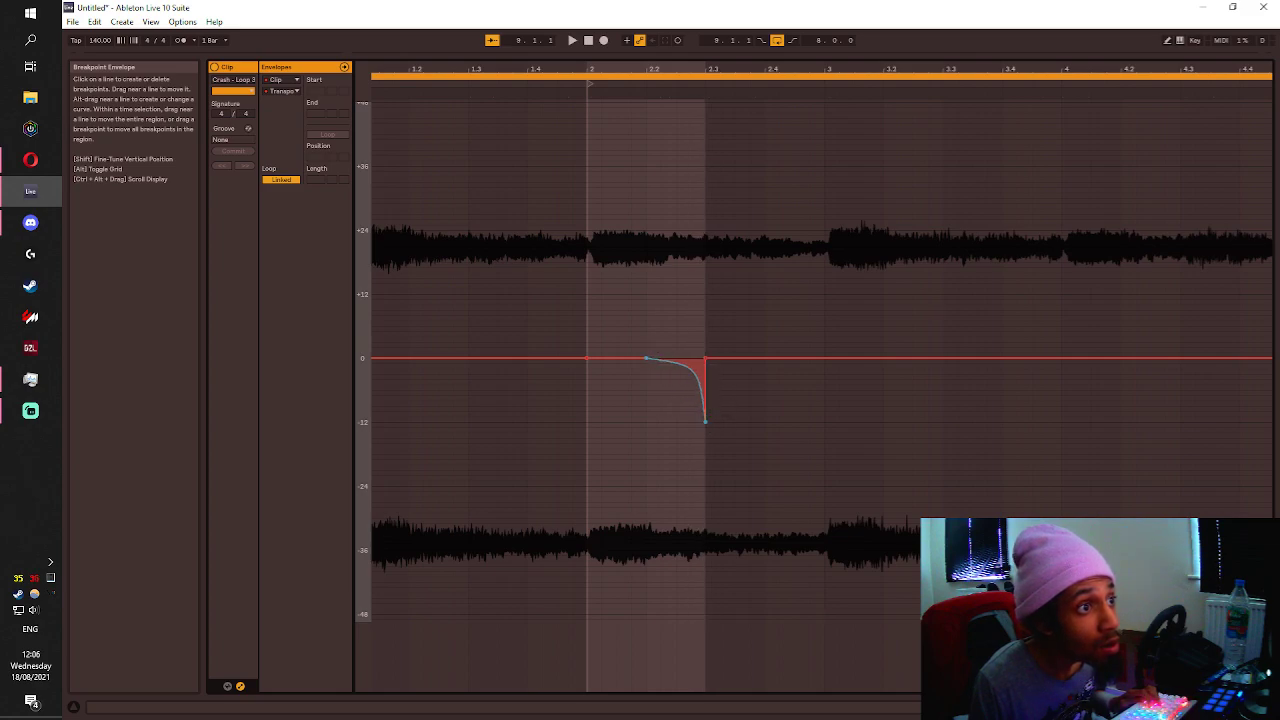
pyautogui.press('space')
pyautogui.moveTo(671, 358); pyautogui.dragTo(609, 358)
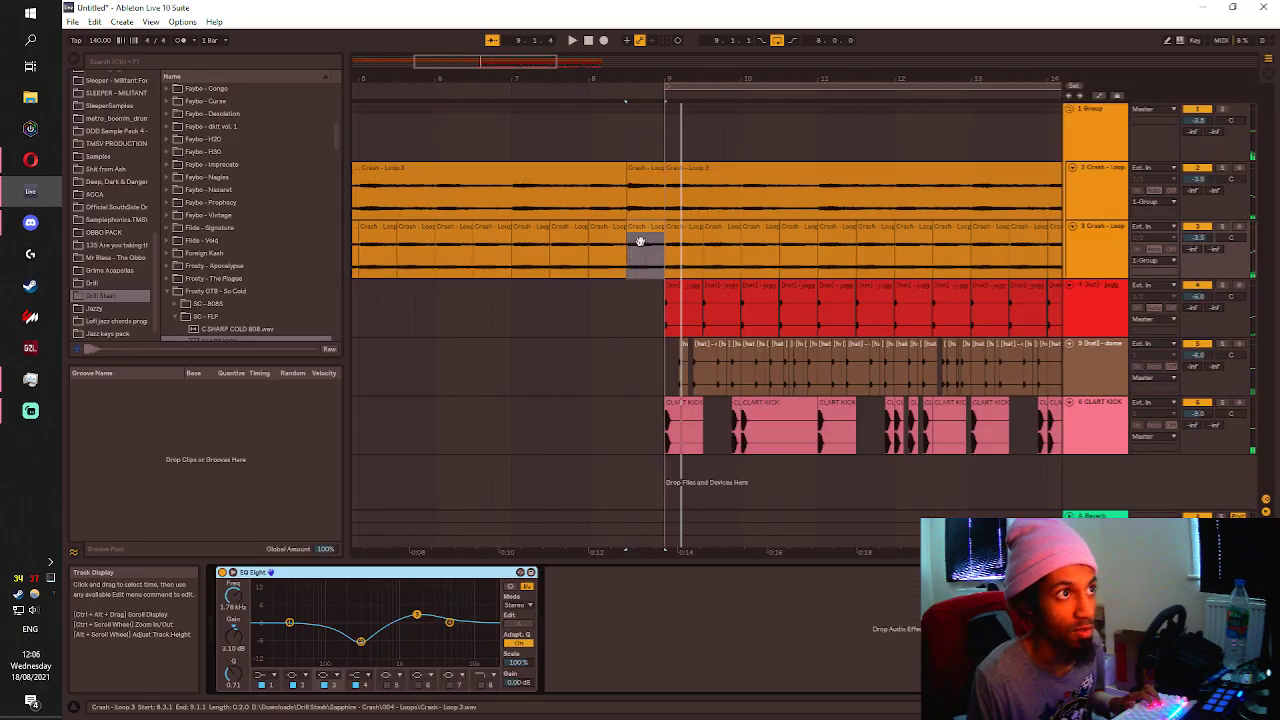
# Colour the half-bar crash clips before bar 9 red on both crash tracks and start playback.
pyautogui.keyDown('shift'); pyautogui.click(648, 168); pyautogui.keyUp('shift')
pyautogui.scroll(-5, 650, 185)
pyautogui.keyDown('shift'); pyautogui.click(426, 168); pyautogui.keyUp('shift')
pyautogui.hotkey('ctrl', 'd')
pyautogui.moveTo(522, 190); pyautogui.dragTo(530, 230)
pyautogui.rightClick(530, 230)
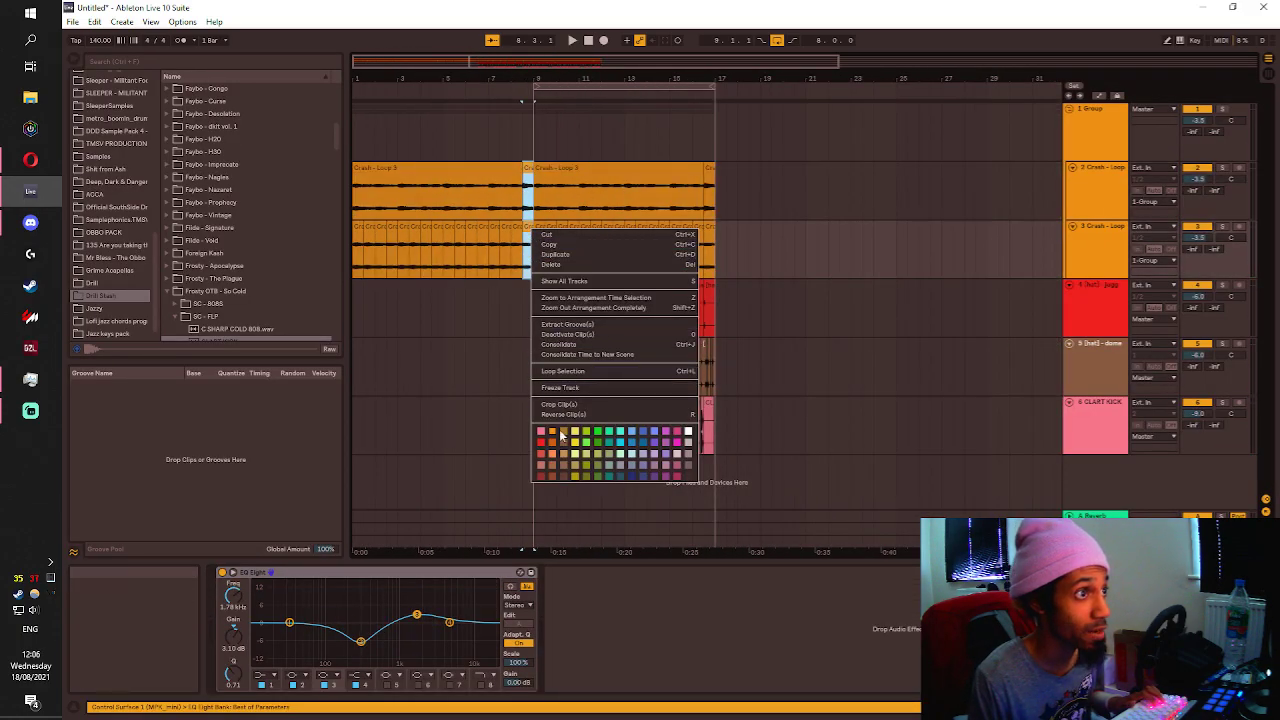
pyautogui.click(542, 443)
pyautogui.press('space')
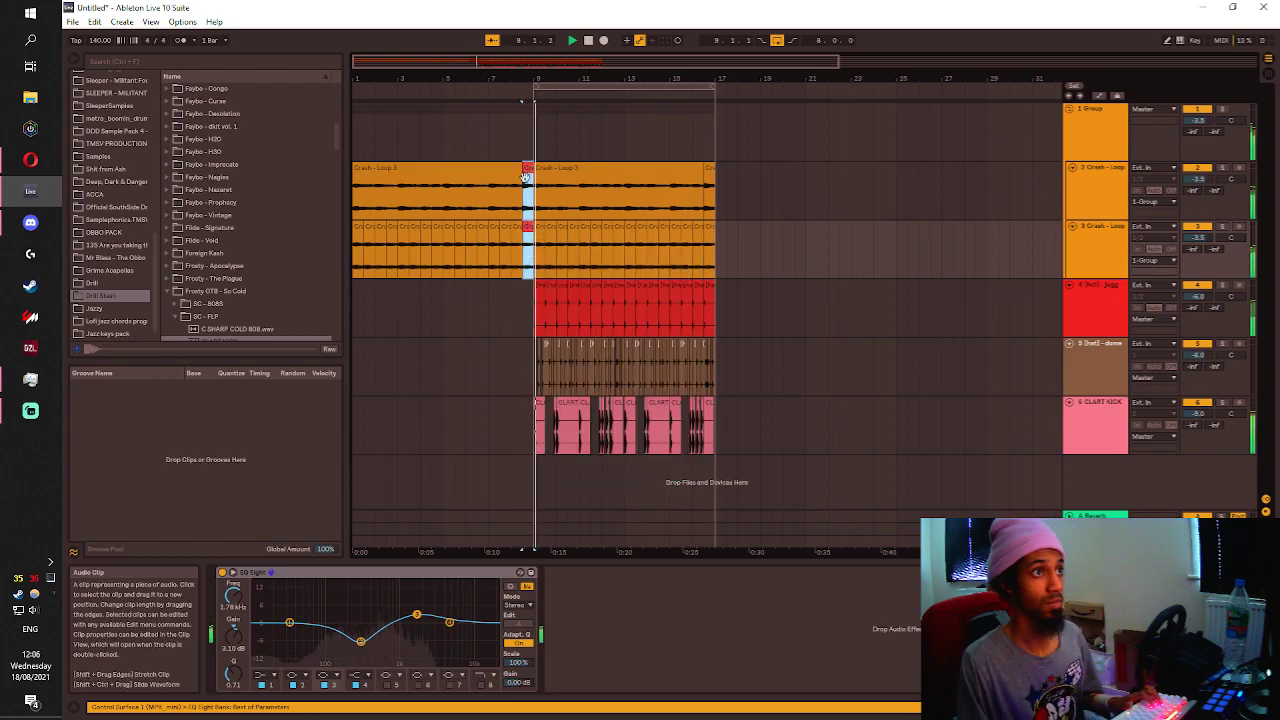
# Copy the red half-bar crash clips on both tracks to the last half bar before bar 17.
pyautogui.moveTo(530, 170); pyautogui.dragTo(711, 172)
pyautogui.click(760, 250)
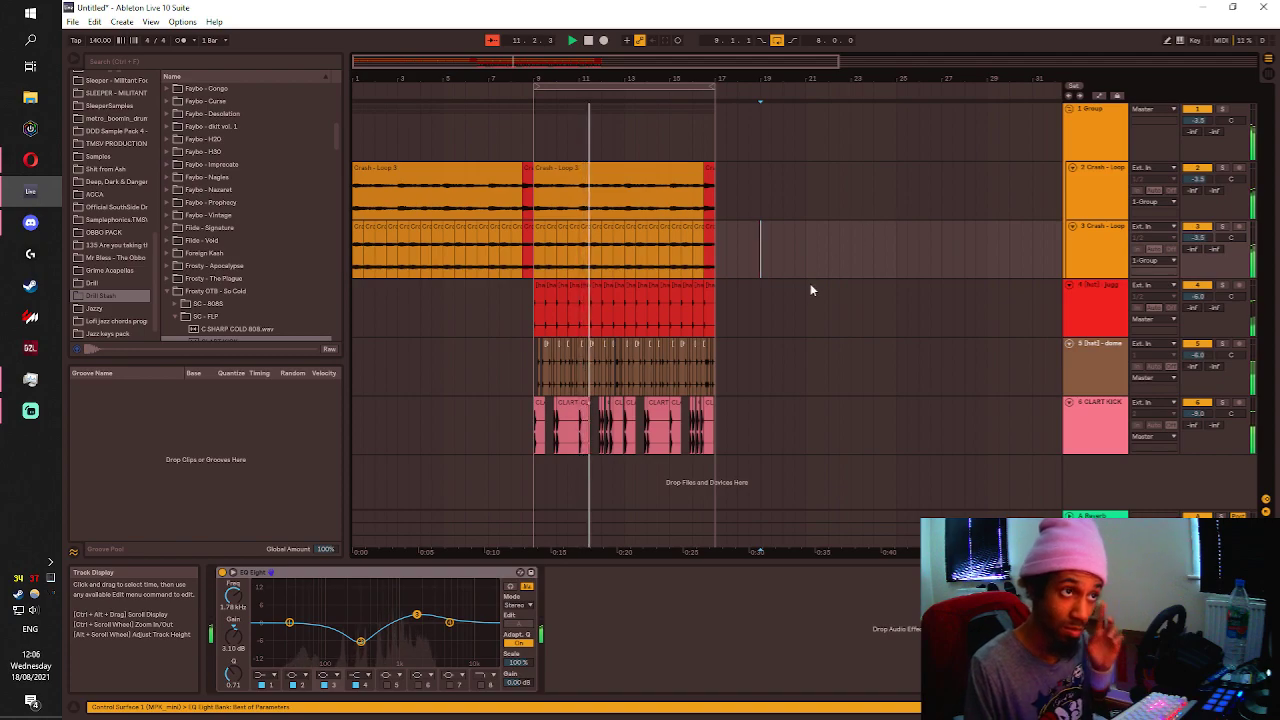
pyautogui.click(772, 345)
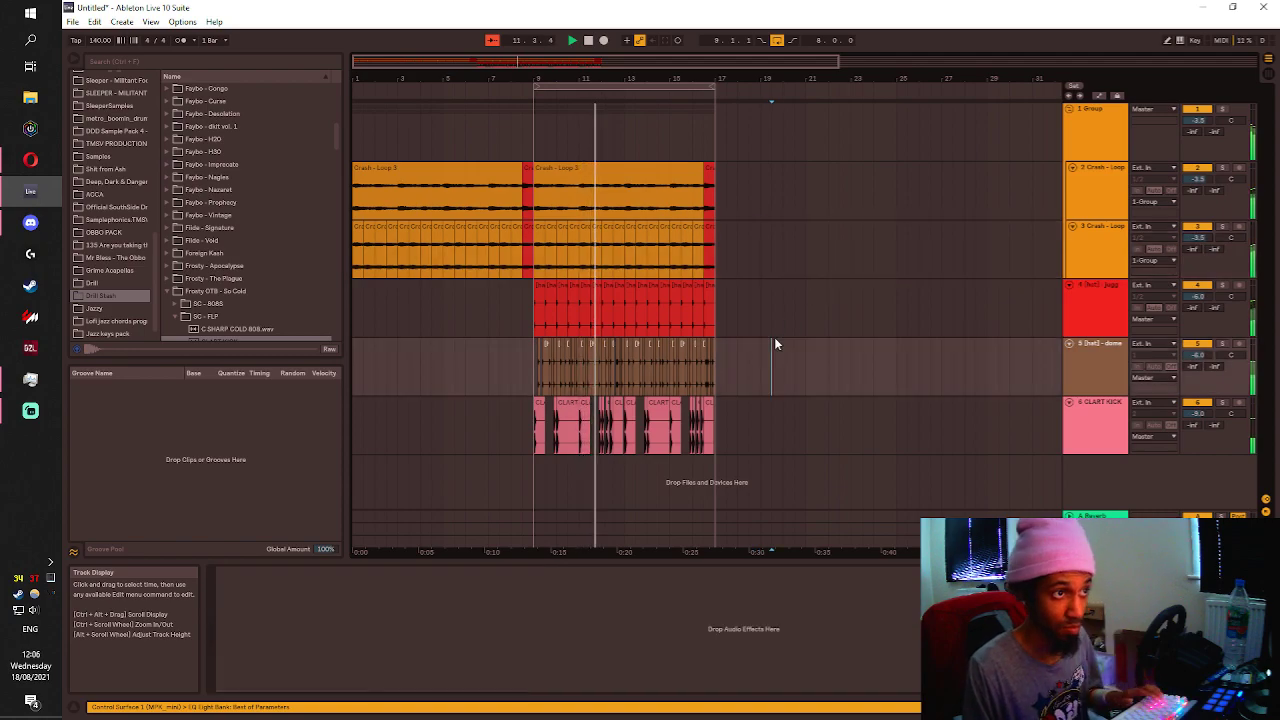
# Fold the CLART KICK track and leave both hat tracks unfolded.
pyautogui.click(1069, 402)
pyautogui.click(1069, 343)
pyautogui.click(1069, 285)
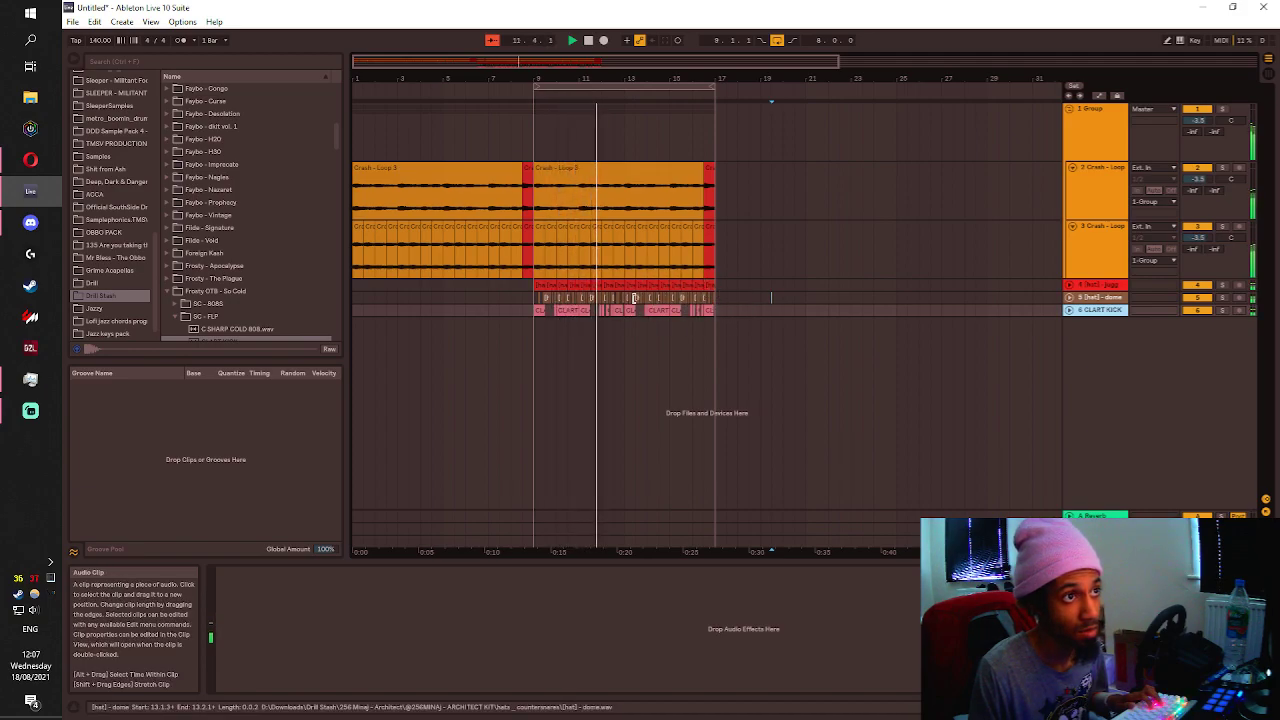
pyautogui.click(1070, 298)
pyautogui.click(1070, 286)
# Add a short [hat] - dome roll at 15.3.3 on track 5 by copying a neighbouring hit, checking it by playback.
pyautogui.scroll(2, 680, 340)
pyautogui.scroll(3, 660, 330)
pyautogui.scroll(1, 673, 314)
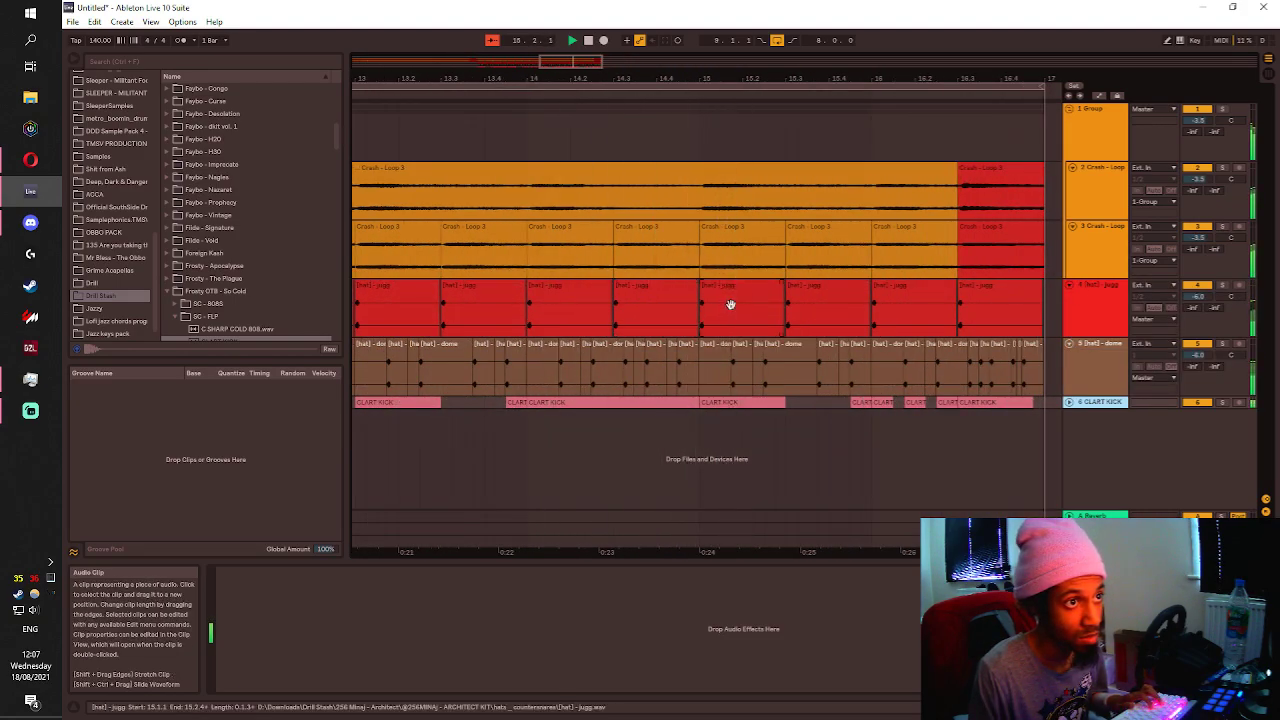
pyautogui.press('space')
pyautogui.scroll(2, 832, 317)
pyautogui.click(680, 367)
pyautogui.press('space')
pyautogui.press('space')
pyautogui.moveTo(803, 368)
pyautogui.mouseDown()
pyautogui.moveTo(823, 366)
pyautogui.moveTo(782, 359)
pyautogui.mouseUp()
pyautogui.click(690, 359)
pyautogui.press('space')
pyautogui.press('space')
pyautogui.click(778, 348)
pyautogui.click(812, 379)
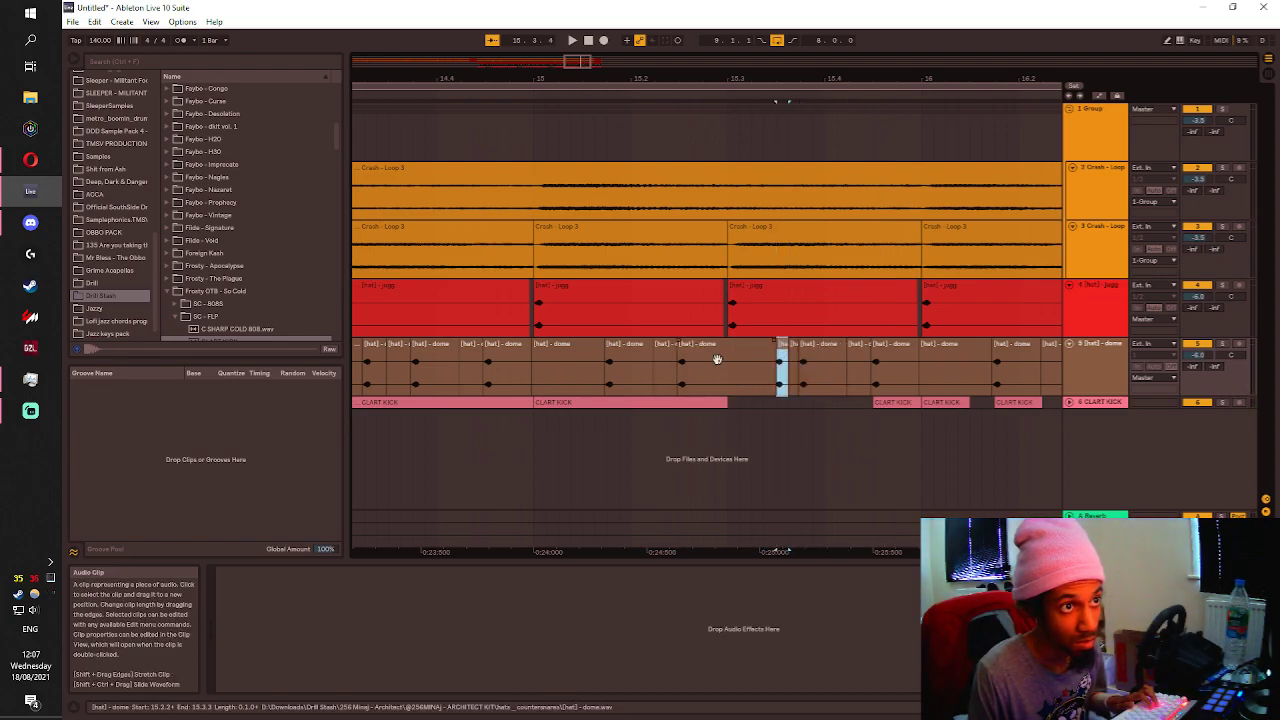
# Play back bars 13 to 16 from several positions to review the hat pattern.
pyautogui.click(719, 359)
pyautogui.press('space')
pyautogui.scroll(-5, 798, 358)
pyautogui.press('space')
pyautogui.scroll(1, 840, 360)
pyautogui.scroll(2, 843, 360)
pyautogui.click(612, 377)
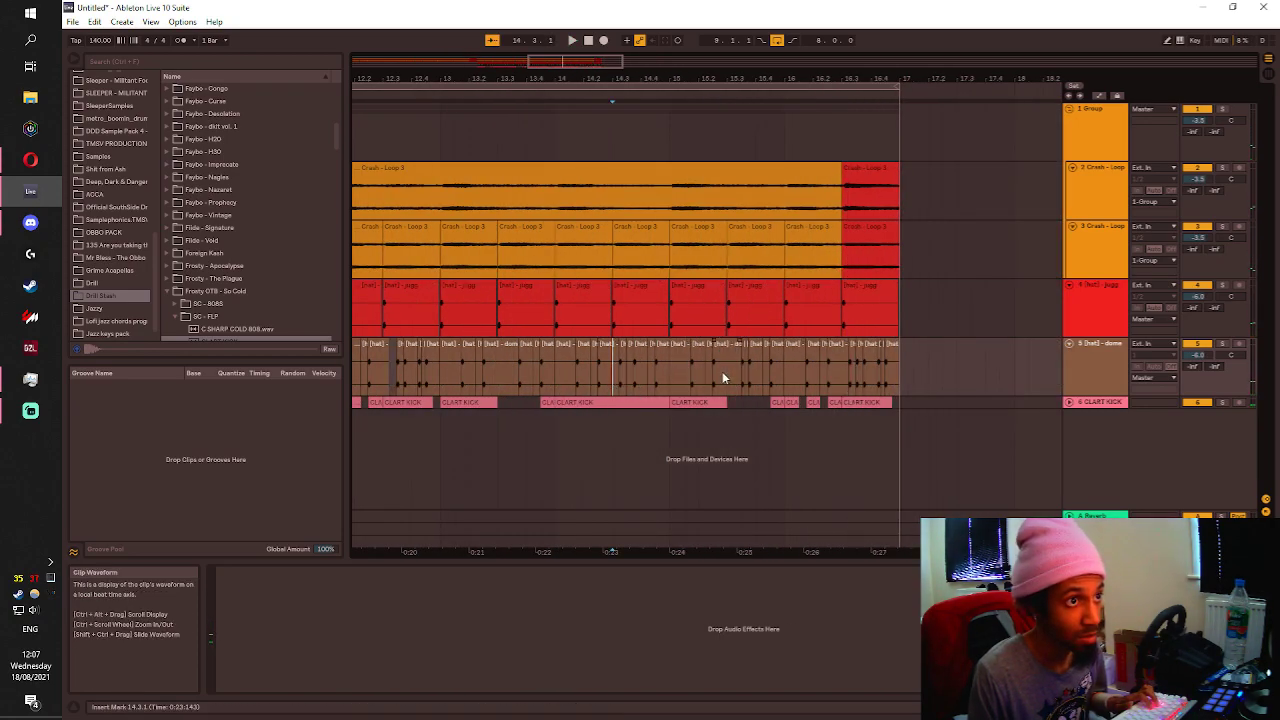
pyautogui.scroll(-3, 520, 376)
pyautogui.scroll(1, 530, 362)
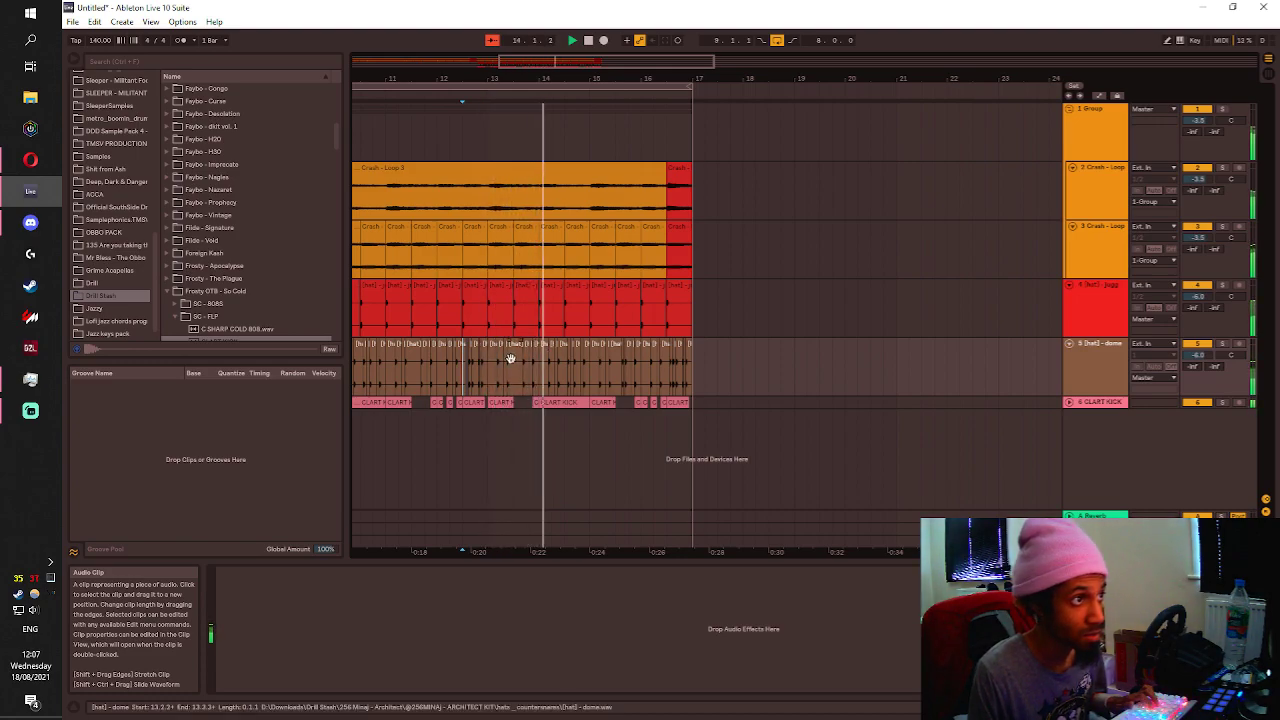
pyautogui.scroll(1, 566, 340)
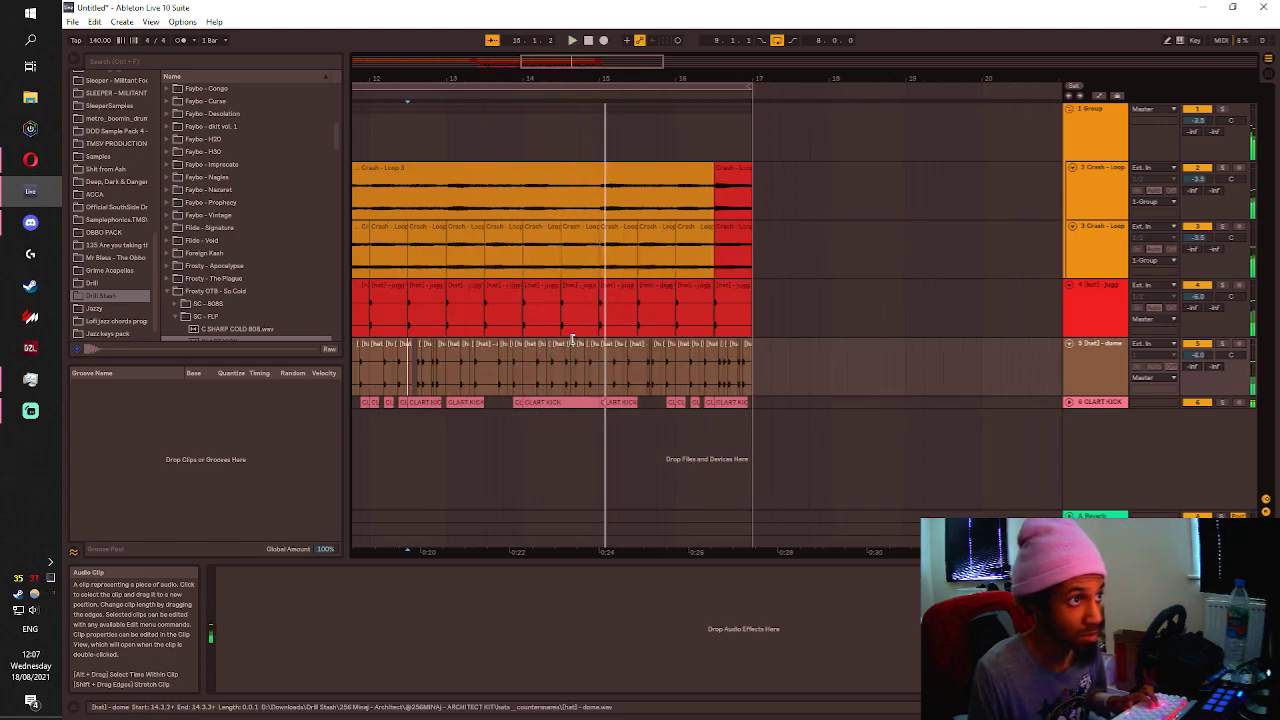
pyautogui.scroll(1, 566, 330)
# Copy a short [hat] - jugg hit from 14.3 to 14.4.2 on track 4 and play it back.
pyautogui.press('space')
pyautogui.moveTo(552, 310); pyautogui.dragTo(606, 303)
pyautogui.scroll(1, 557, 305)
pyautogui.click(503, 312)
pyautogui.press('space')
pyautogui.click(607, 302)
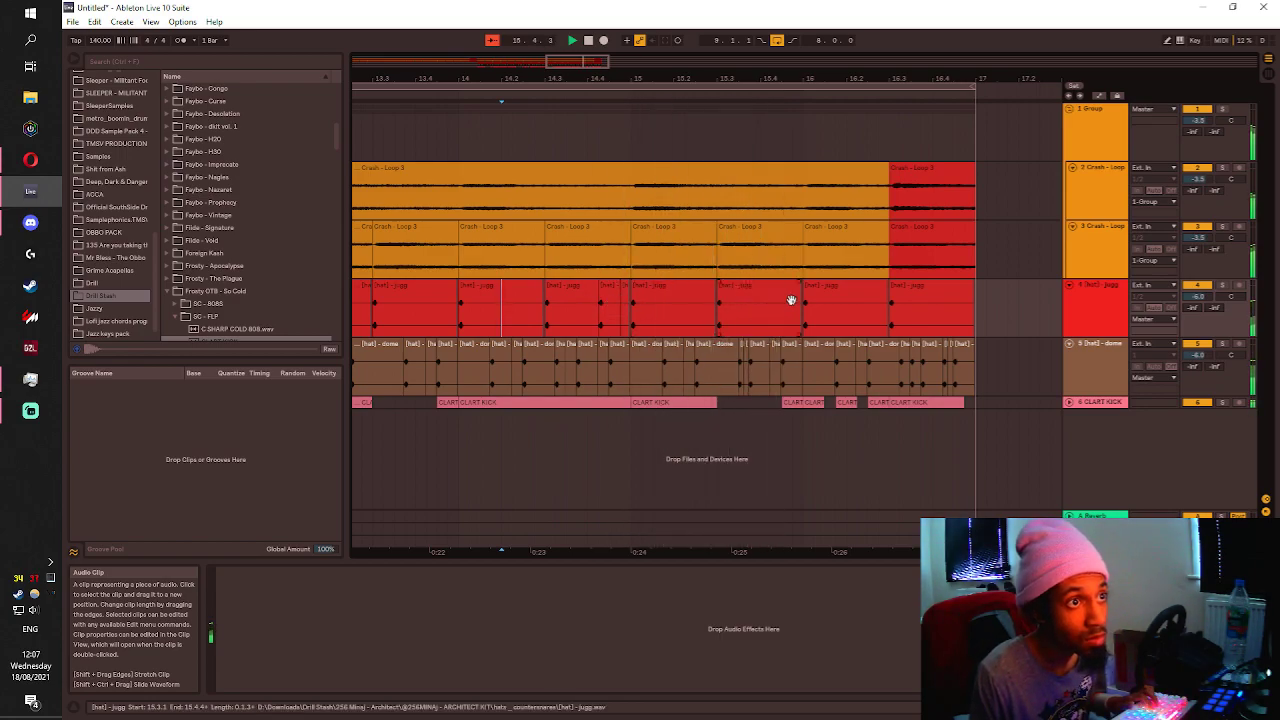
# Split a short hit off the [hat] - jugg clip at 16.3, copy it to 16.4.2 and deactivate the overlapping [hat] - dome clip.
pyautogui.scroll(2, 892, 307)
pyautogui.moveTo(898, 308); pyautogui.dragTo(889, 300)
pyautogui.click(890, 285)
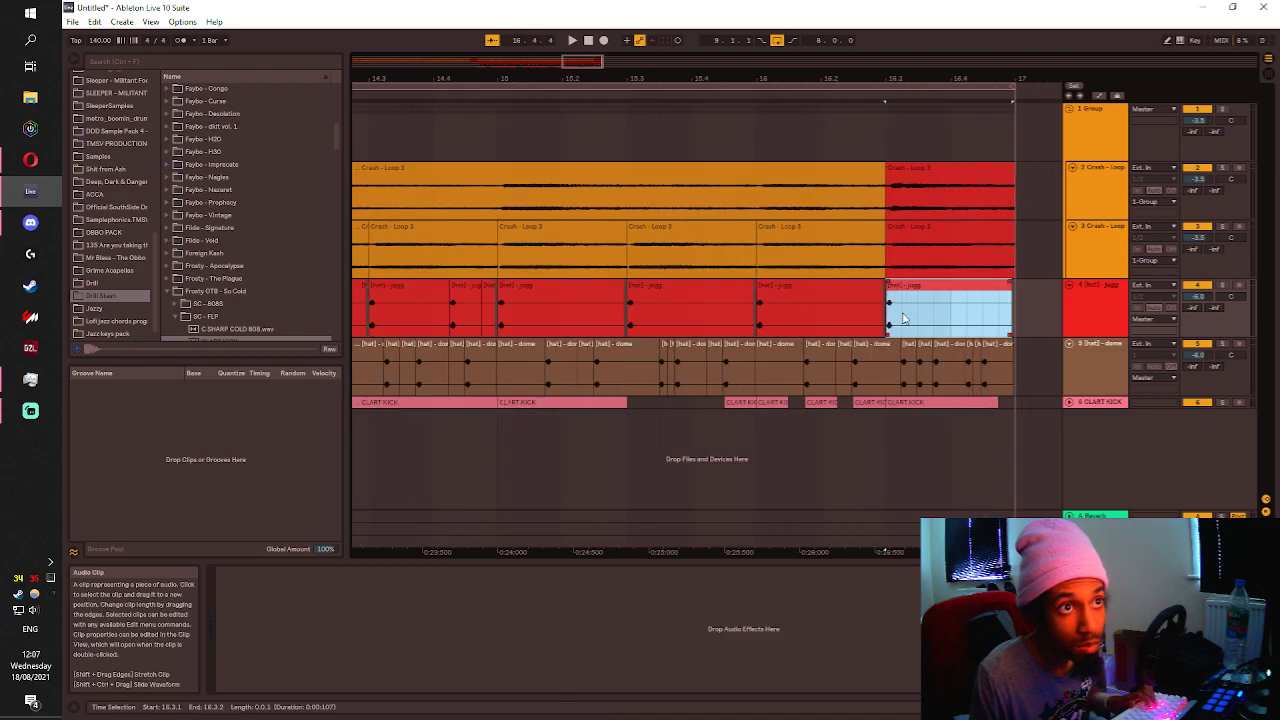
pyautogui.click(899, 317)
pyautogui.hotkey('ctrl', 'e')
pyautogui.moveTo(889, 288); pyautogui.dragTo(973, 308)
pyautogui.click(968, 345)
pyautogui.click(841, 345)
# Play back the end of the loop and the section from bar 9 to review the hat edits.
pyautogui.press('space')
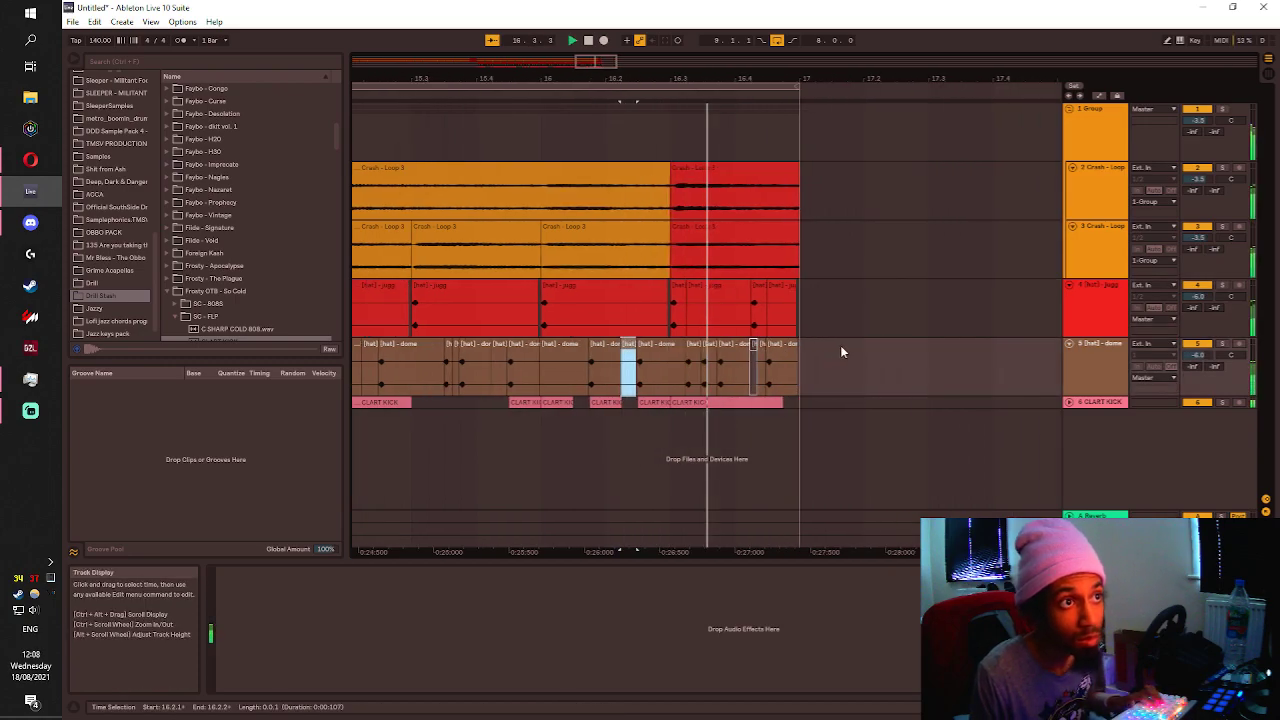
pyautogui.scroll(-10, 649, 313)
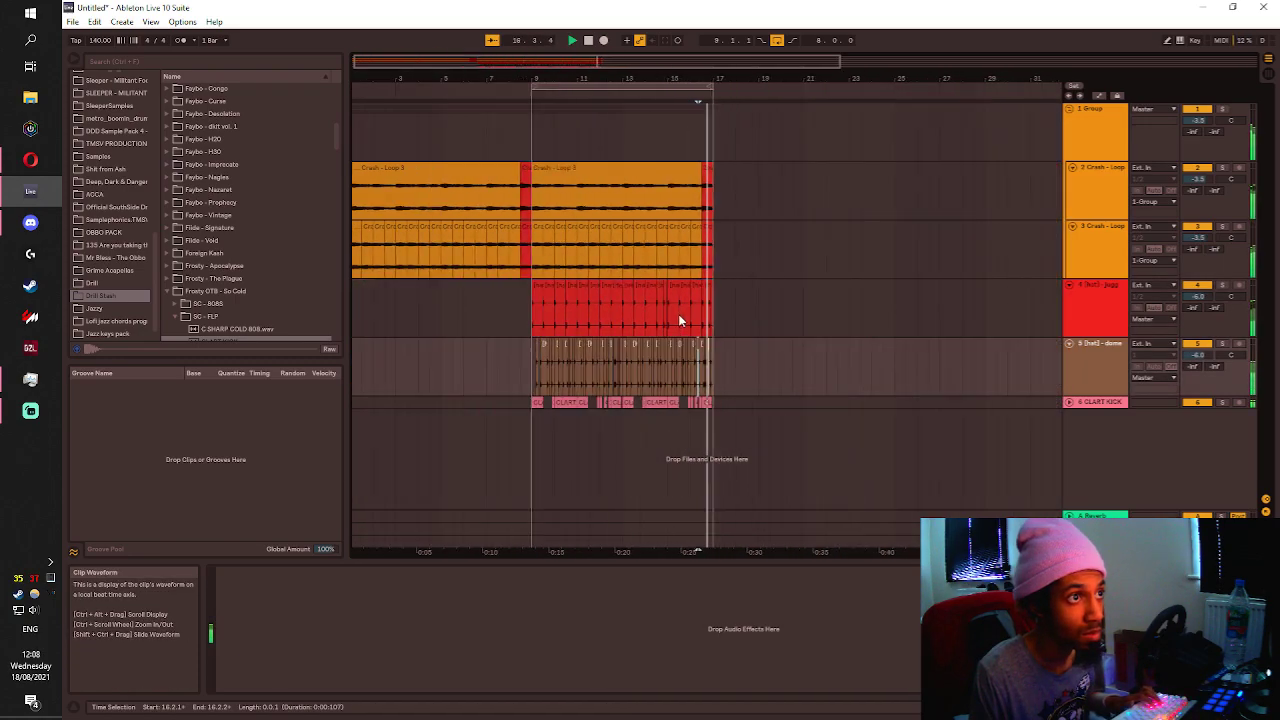
pyautogui.click(530, 311)
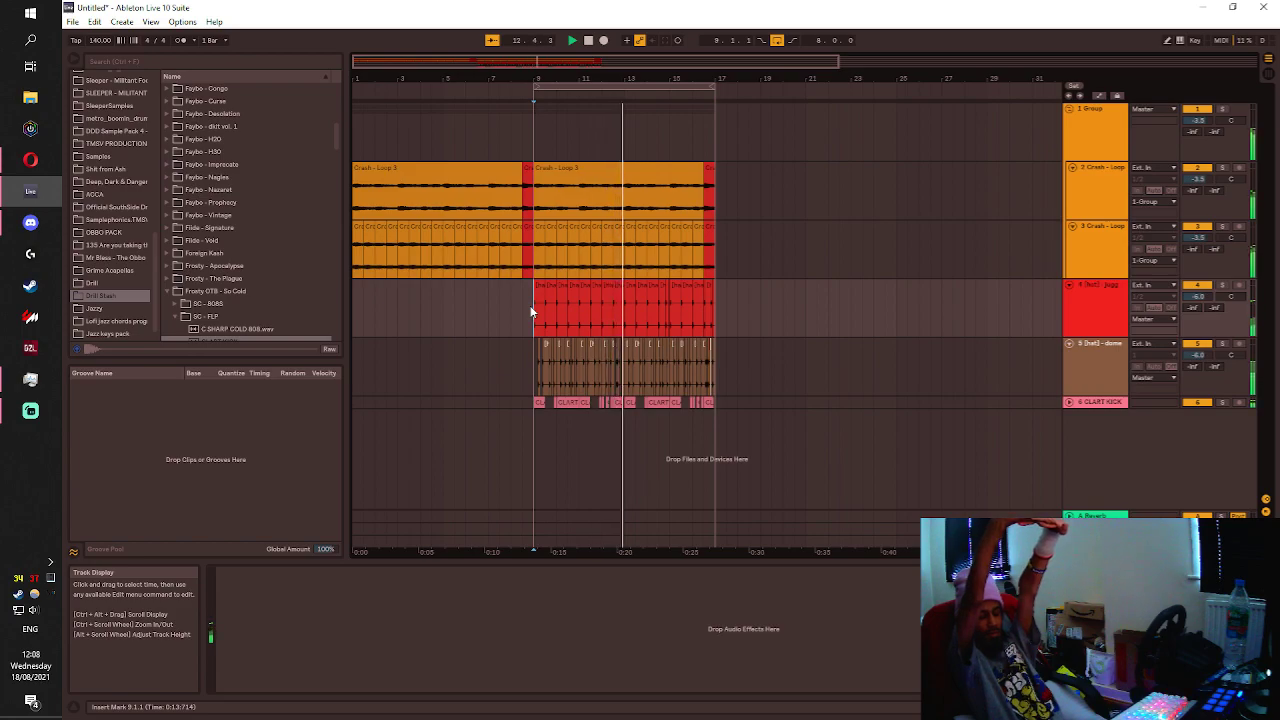
pyautogui.click(612, 366)
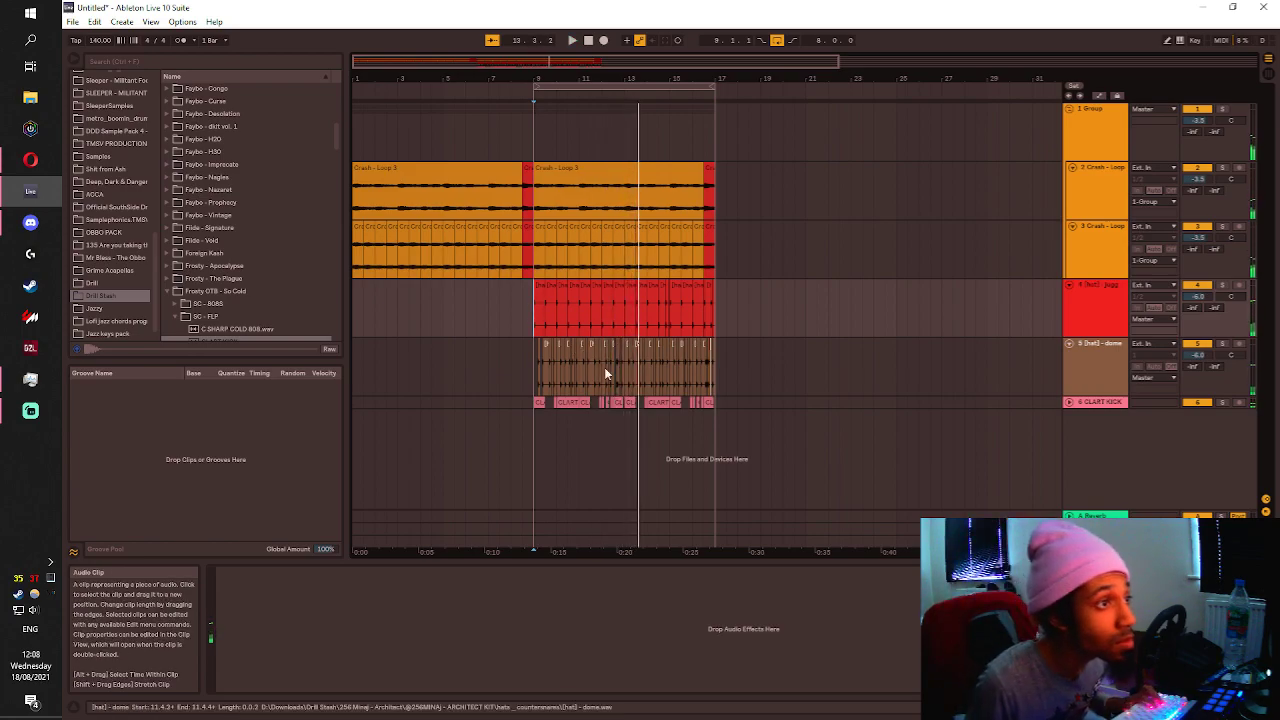
# Copy a short [hat] - jugg hit into beat 12.4, line it up with the dome hat and deactivate that overlapping dome clip.
pyautogui.scroll(10, 611, 371)
pyautogui.scroll(2, 704, 343)
pyautogui.click(632, 295)
pyautogui.moveTo(633, 285); pyautogui.dragTo(751, 303)
pyautogui.scroll(2, 752, 302)
pyautogui.click(723, 300)
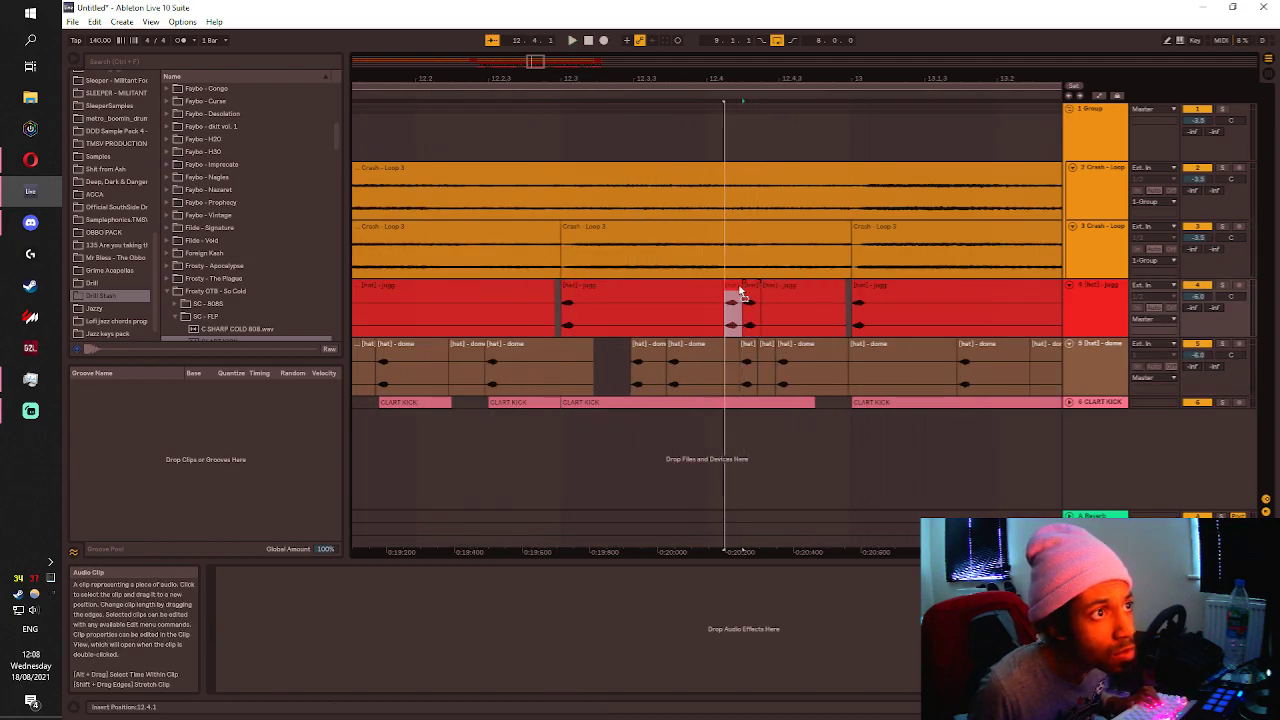
pyautogui.scroll(2, 740, 296)
pyautogui.moveTo(740, 296); pyautogui.dragTo(752, 298)
pyautogui.click(746, 347)
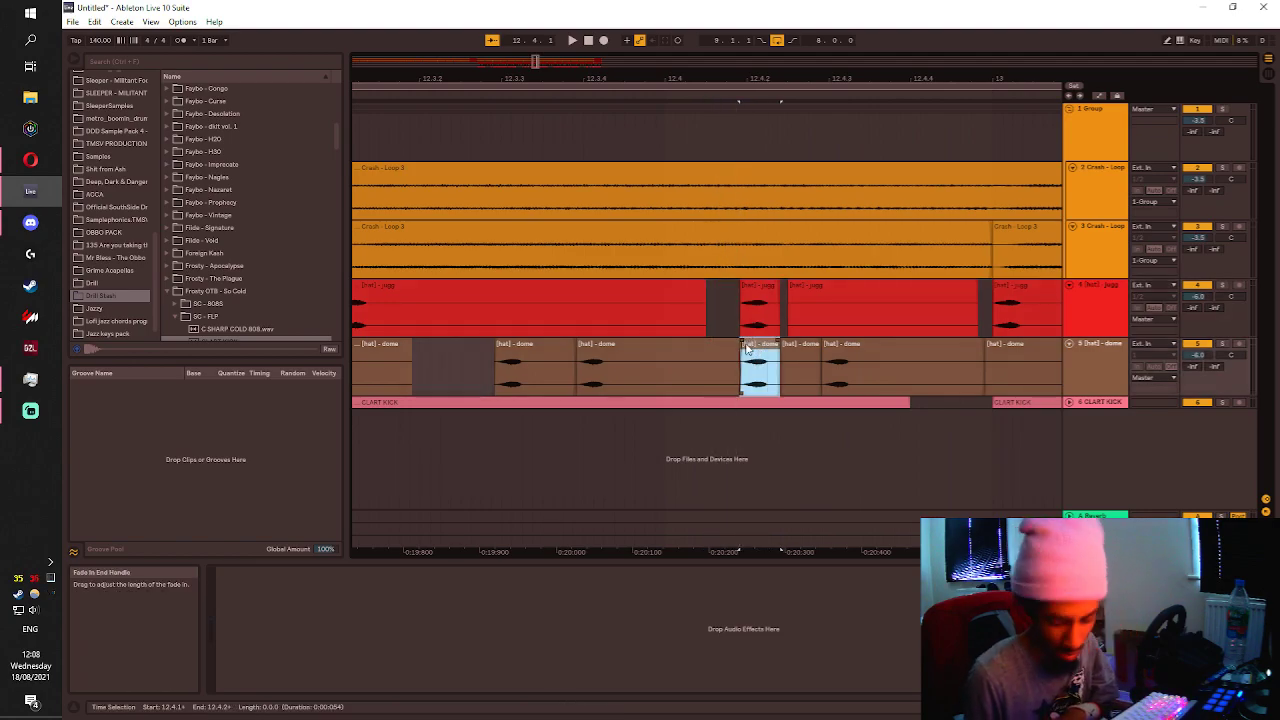
# Play back bars 12 to 14 and deactivate the [hat] - dome clip at about 14.3.4.
pyautogui.scroll(-5, 746, 347)
pyautogui.press('space')
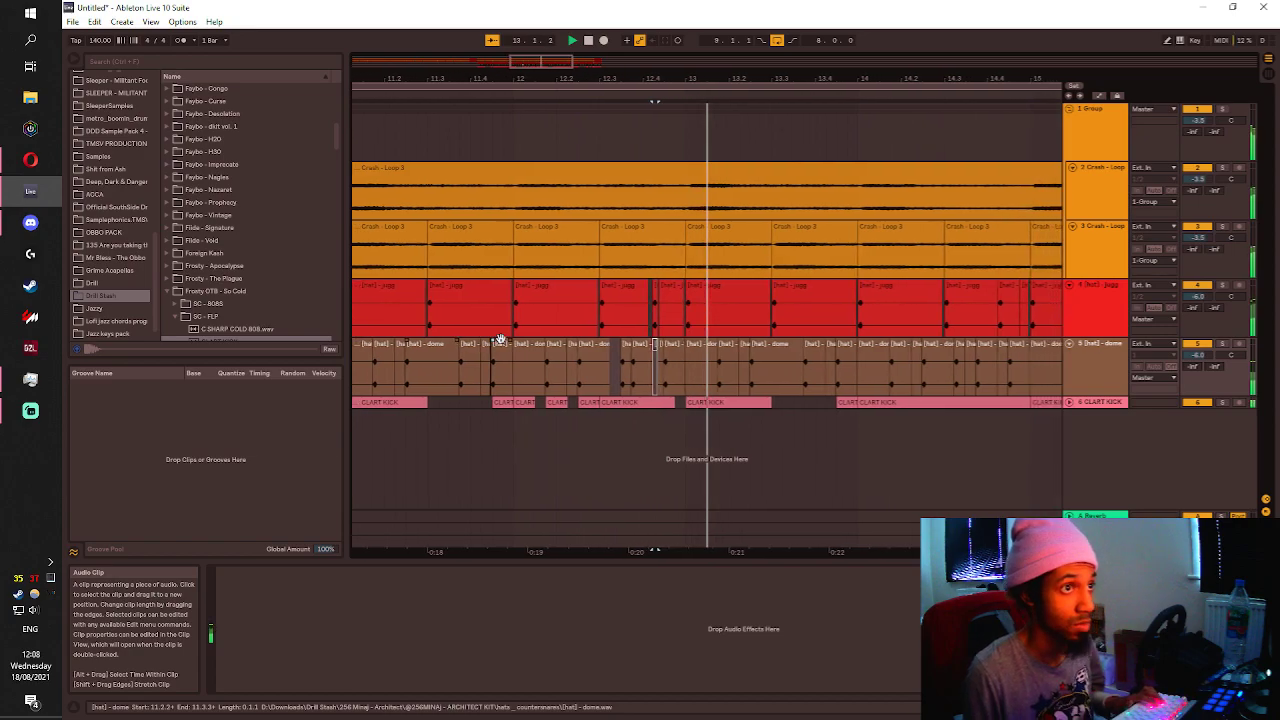
pyautogui.click(507, 363)
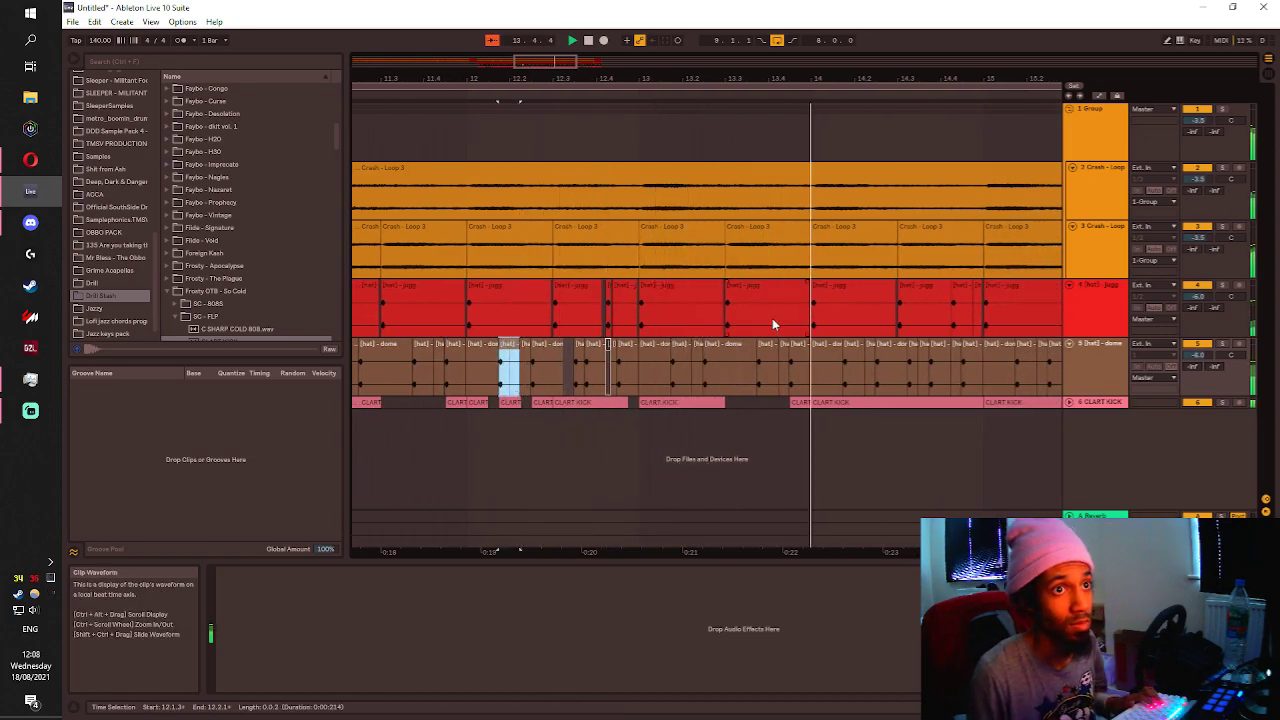
pyautogui.click(821, 364)
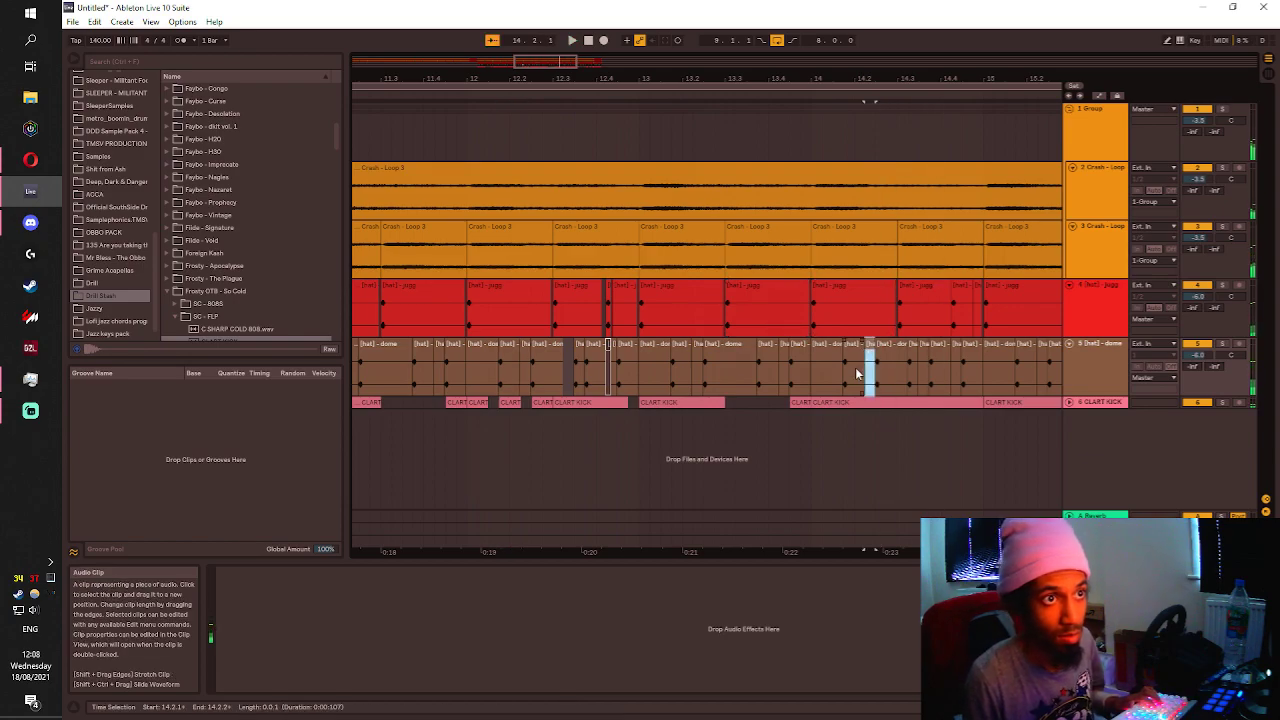
pyautogui.click(936, 349)
pyautogui.press('0')
# Play back from 13.4, move the short [hat] - jugg hit before bar 15 to 14.4.1 and listen to it.
pyautogui.click(768, 371)
pyautogui.press('space')
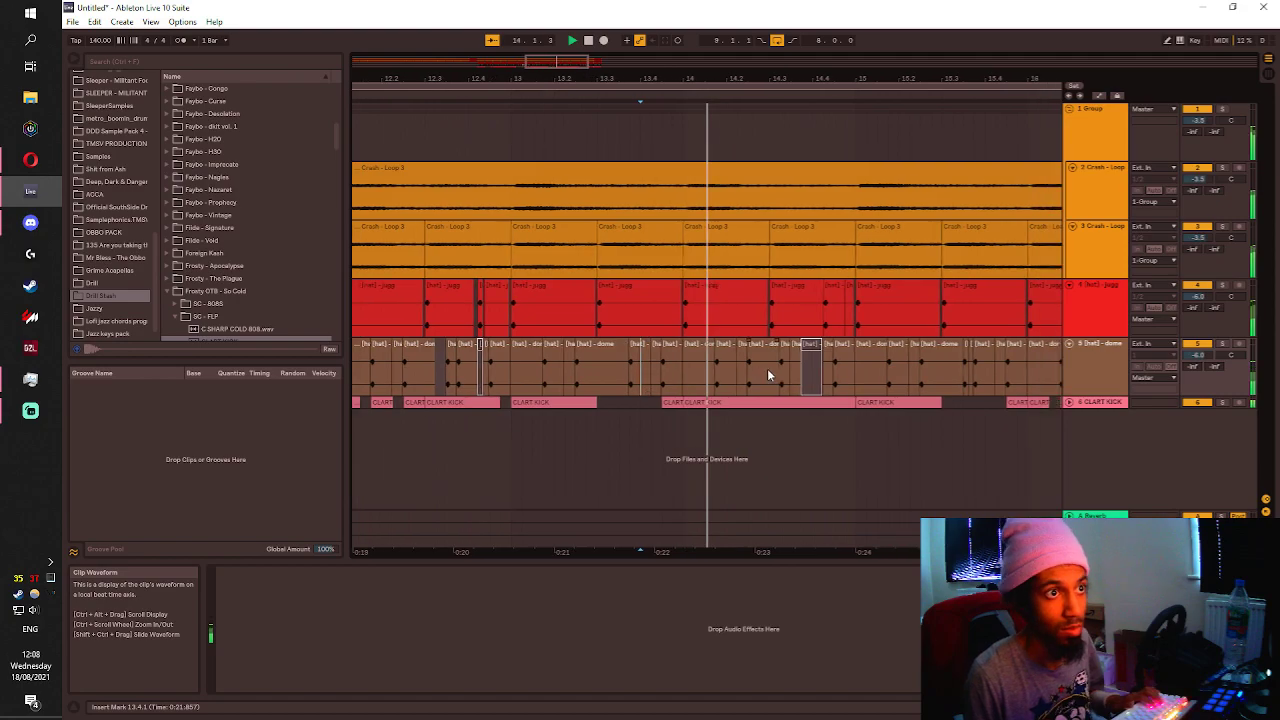
pyautogui.click(617, 366)
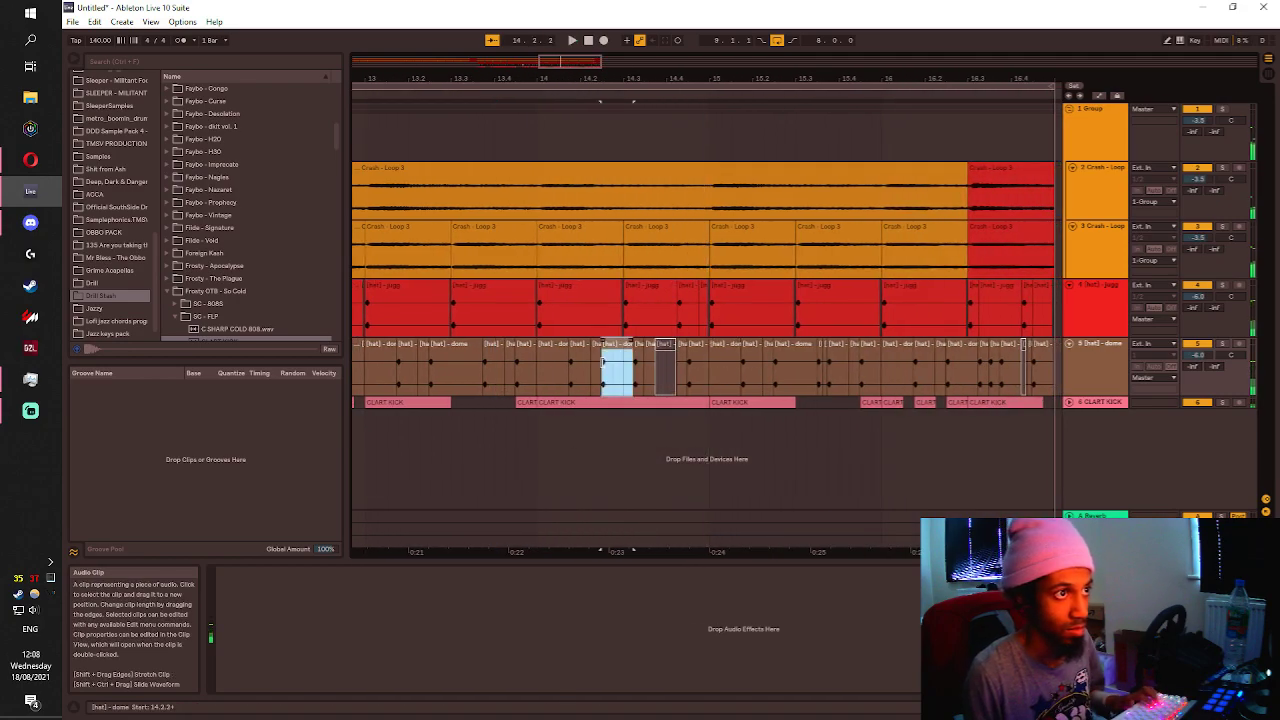
pyautogui.press('0')
pyautogui.click(714, 305)
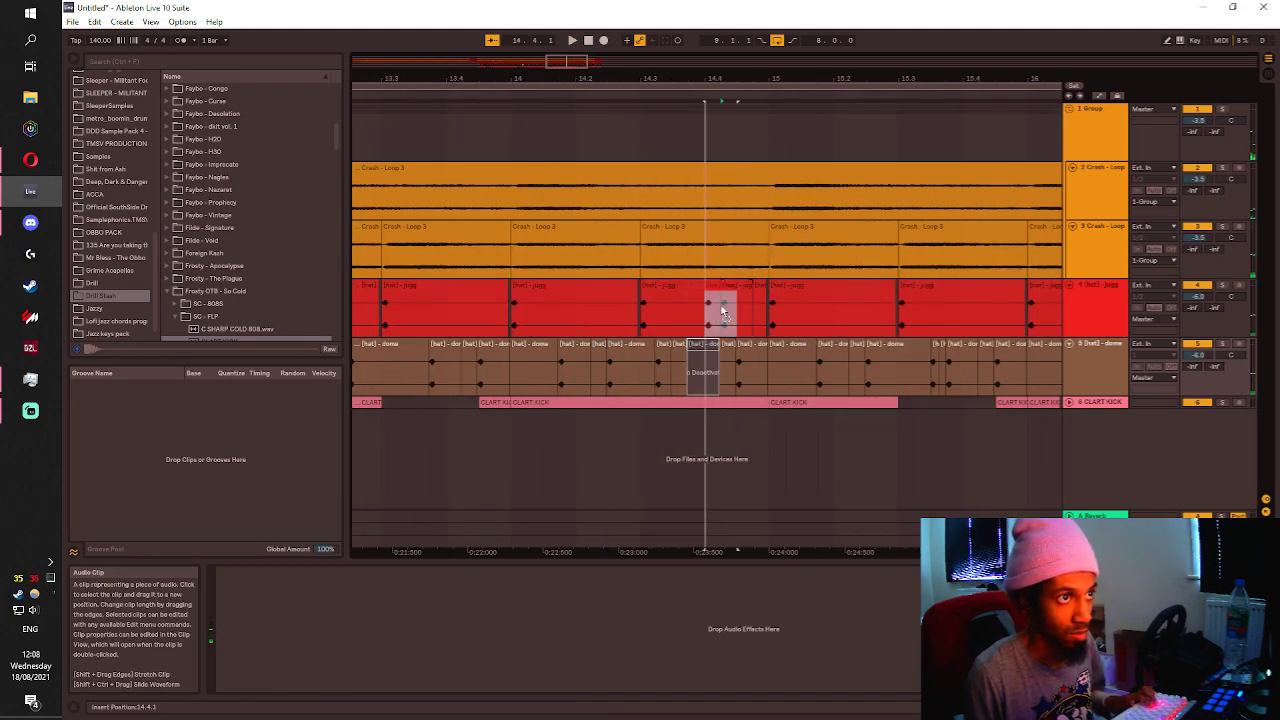
pyautogui.press('space')
pyautogui.click(624, 330)
pyautogui.press('space')
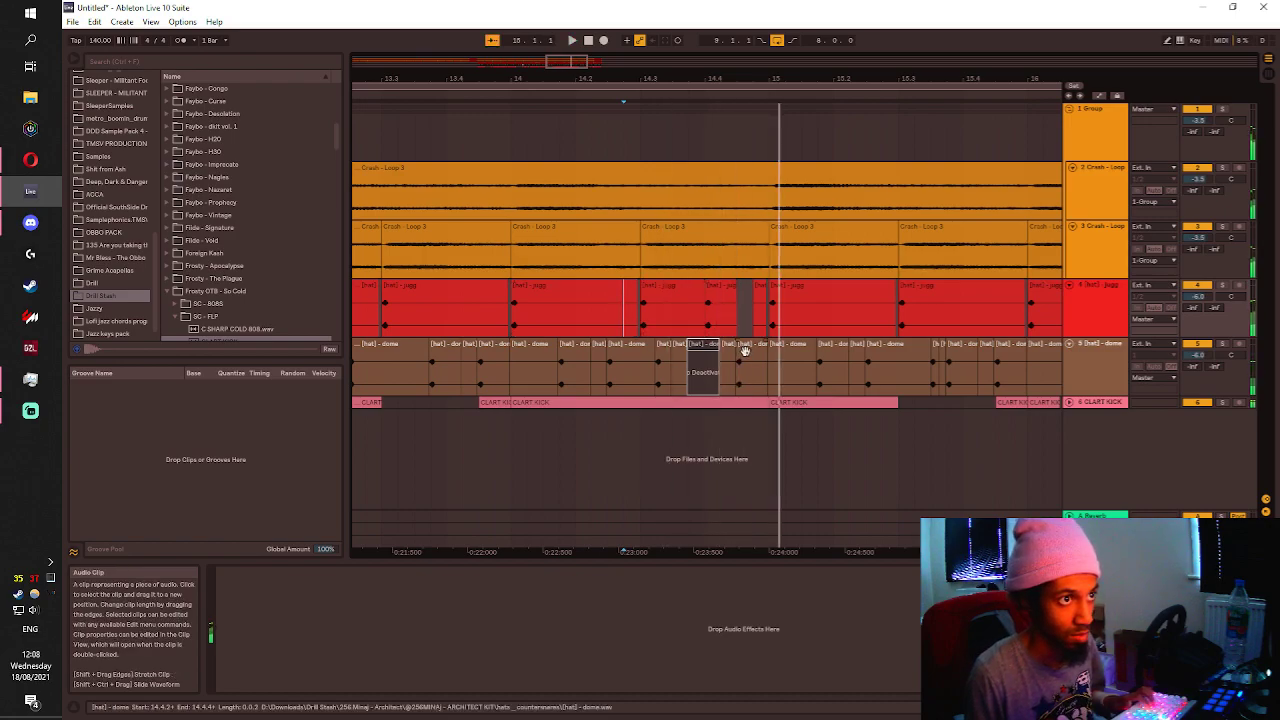
# Deactivate the [hat] - dome clip at about 14.4.2 and play back the section from bar 14.
pyautogui.click(745, 350)
pyautogui.press('0')
pyautogui.click(566, 354)
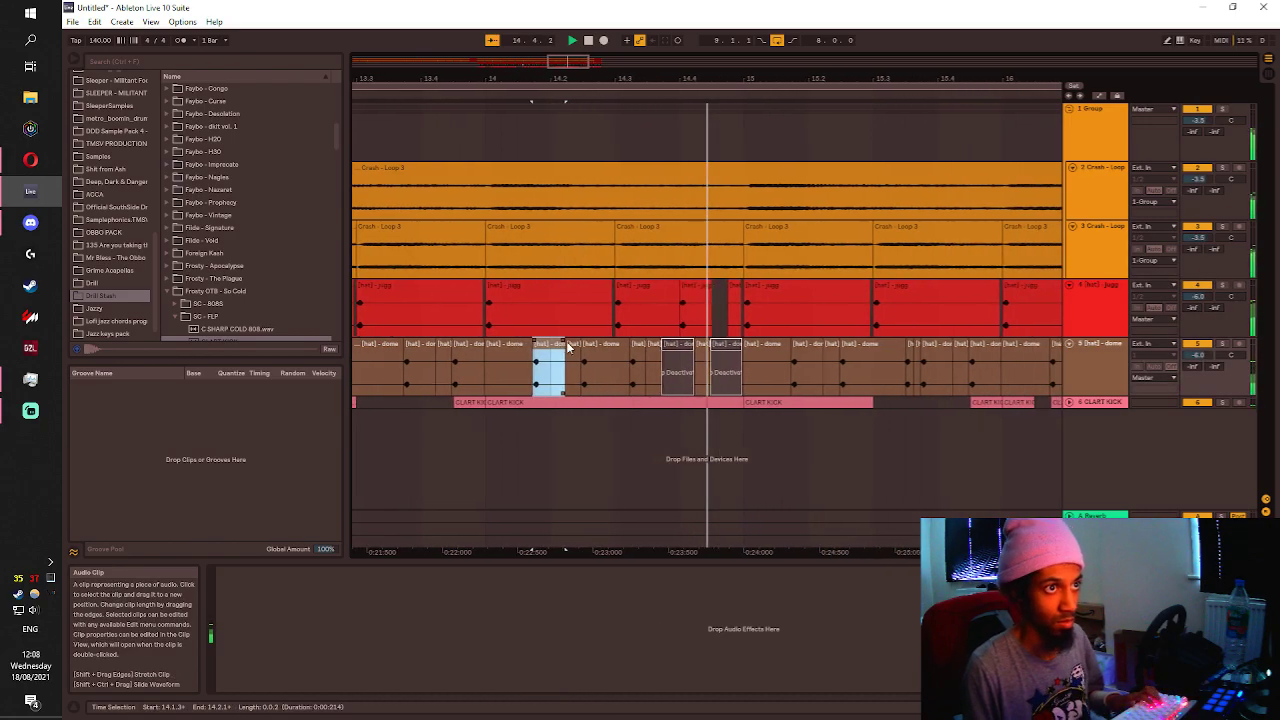
pyautogui.click(600, 348)
pyautogui.scroll(-2, 598, 350)
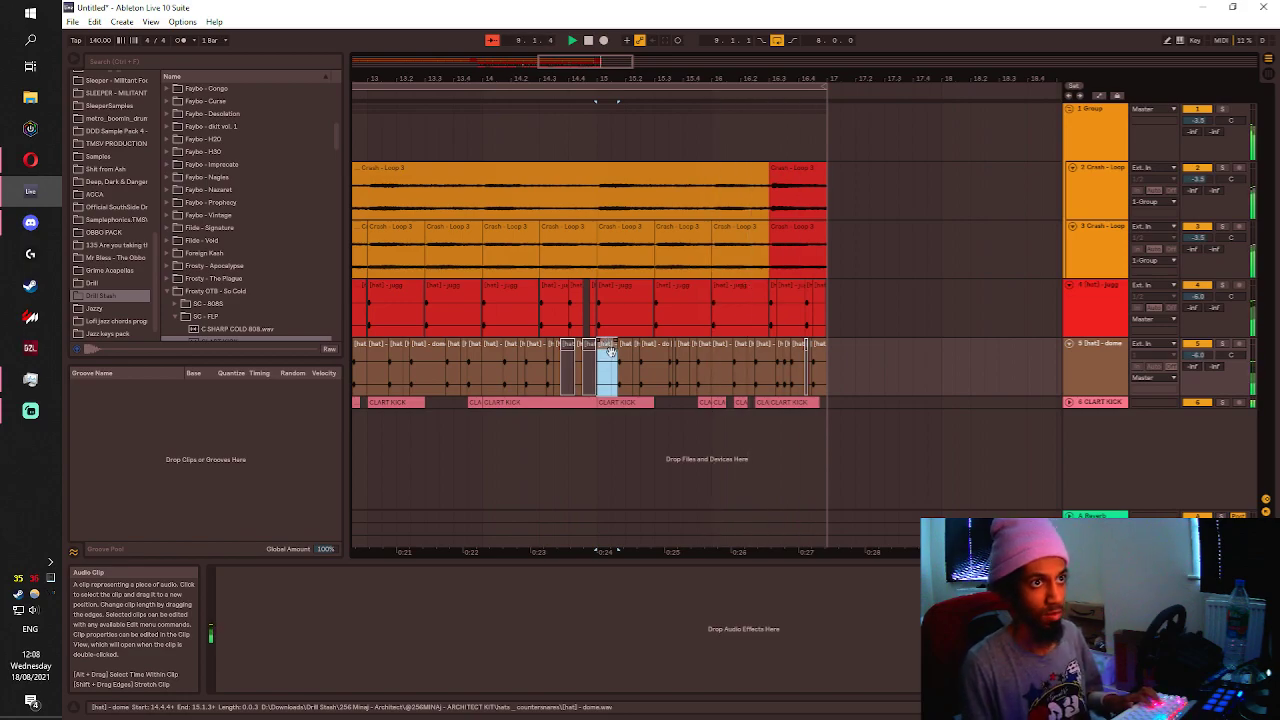
pyautogui.scroll(-3, 610, 350)
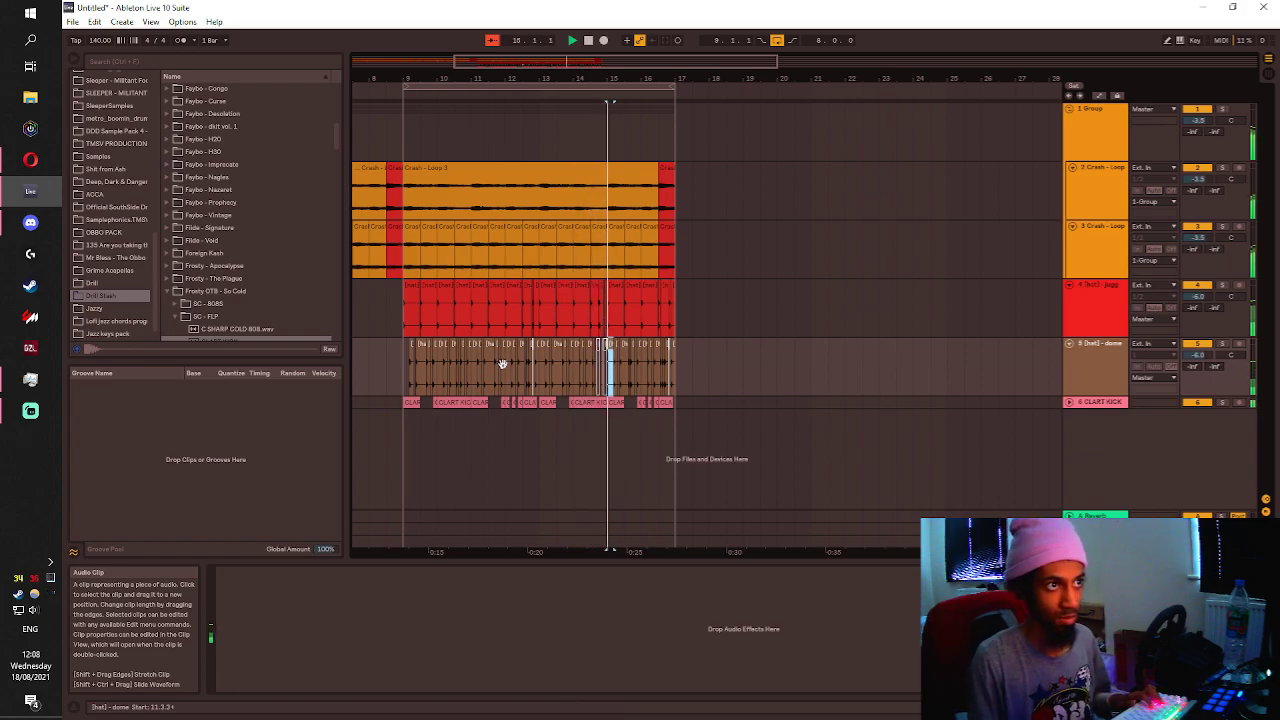
pyautogui.scroll(4, 590, 318)
pyautogui.click(547, 327)
pyautogui.press('space')
pyautogui.press('space')
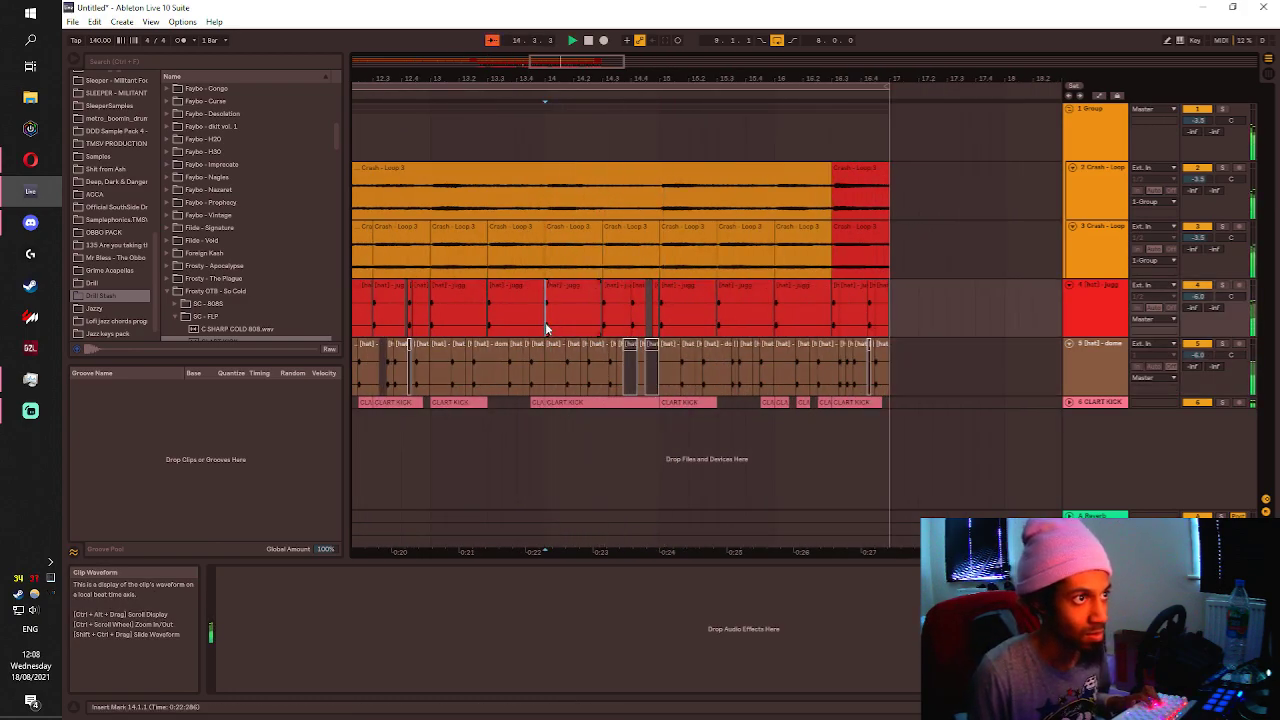
# Reactivate the [hat] - dome clip at about 14.3.3 and move the short [hat] - jugg hit before bar 15 to 14.4.3.
pyautogui.scroll(3, 619, 364)
pyautogui.click(626, 347)
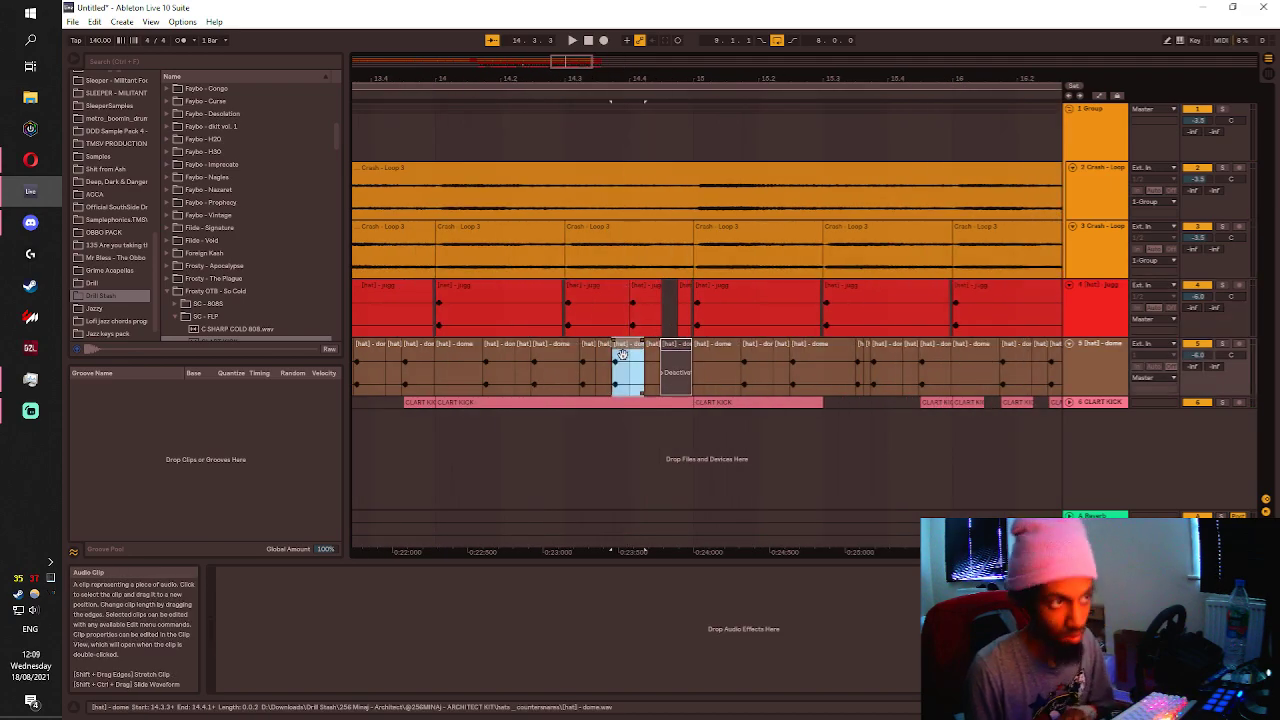
pyautogui.click(492, 381)
pyautogui.moveTo(662, 287); pyautogui.dragTo(708, 292)
pyautogui.click(538, 327)
pyautogui.press('space')
pyautogui.press('space')
pyautogui.scroll(3, 677, 294)
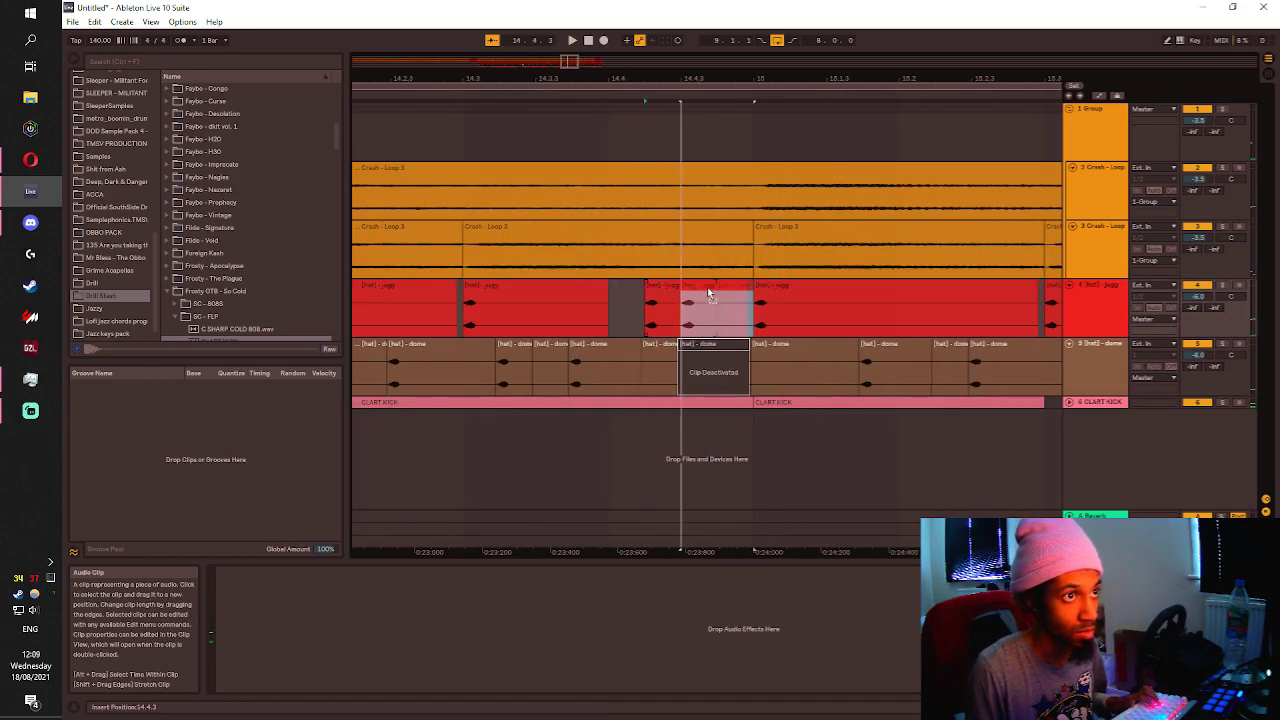
# Play back the moved jugg hit and the loop from bar 9 to review the hat changes.
pyautogui.click(448, 318)
pyautogui.press('space')
pyautogui.scroll(-6, 520, 320)
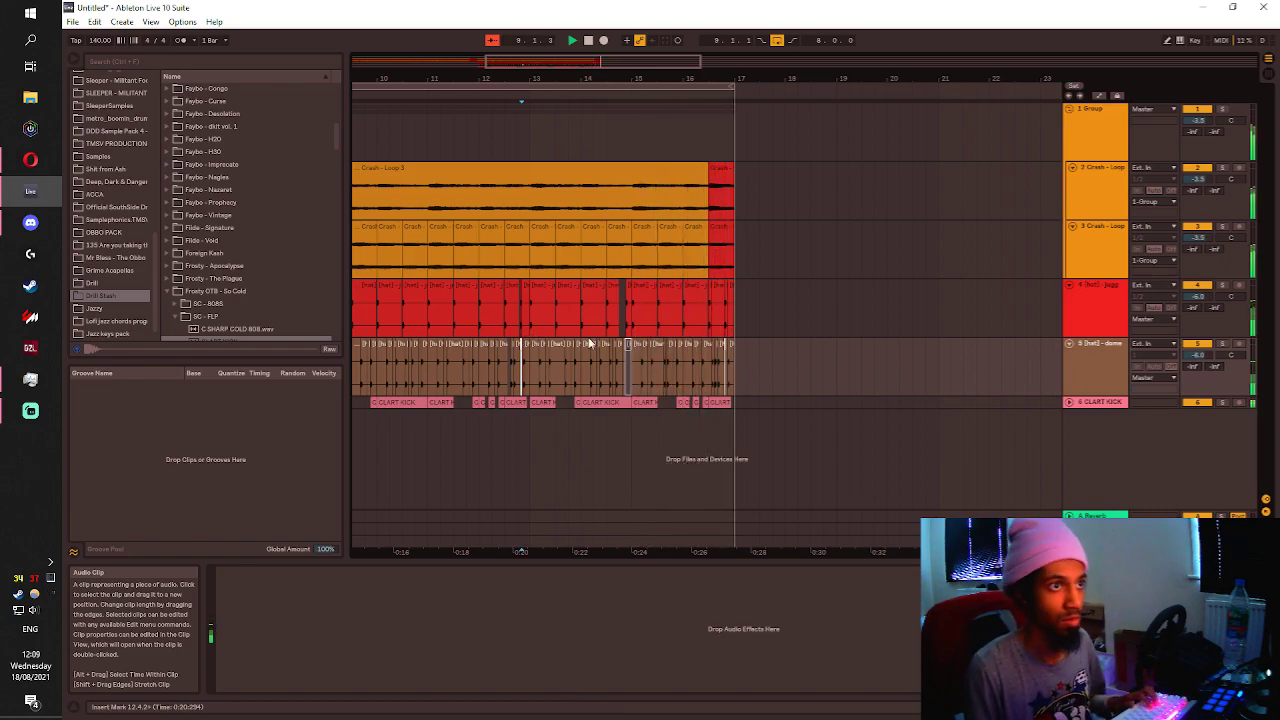
pyautogui.scroll(-5, 580, 343)
pyautogui.scroll(3, 468, 364)
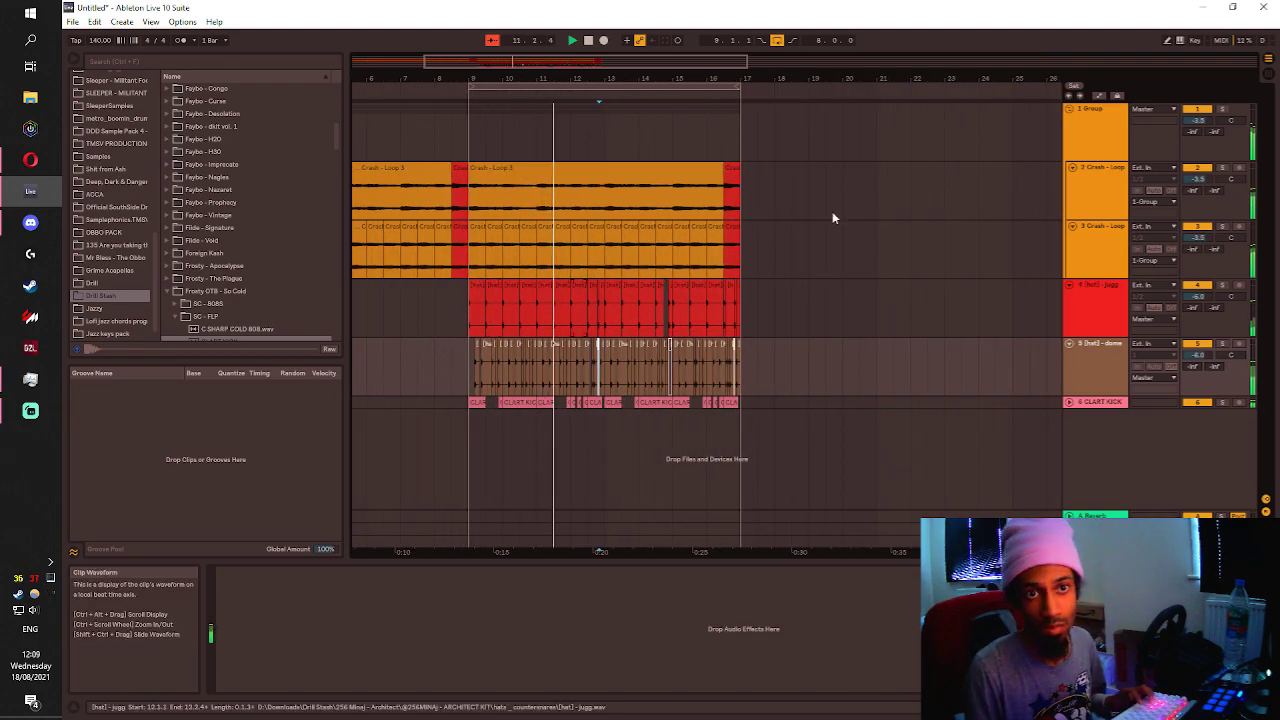
# Search the Favorites for mono and load Mono.adv onto the 1 Group track.
pyautogui.click(1086, 120)
pyautogui.click(148, 62)
pyautogui.write('mic')
pyautogui.write('o')
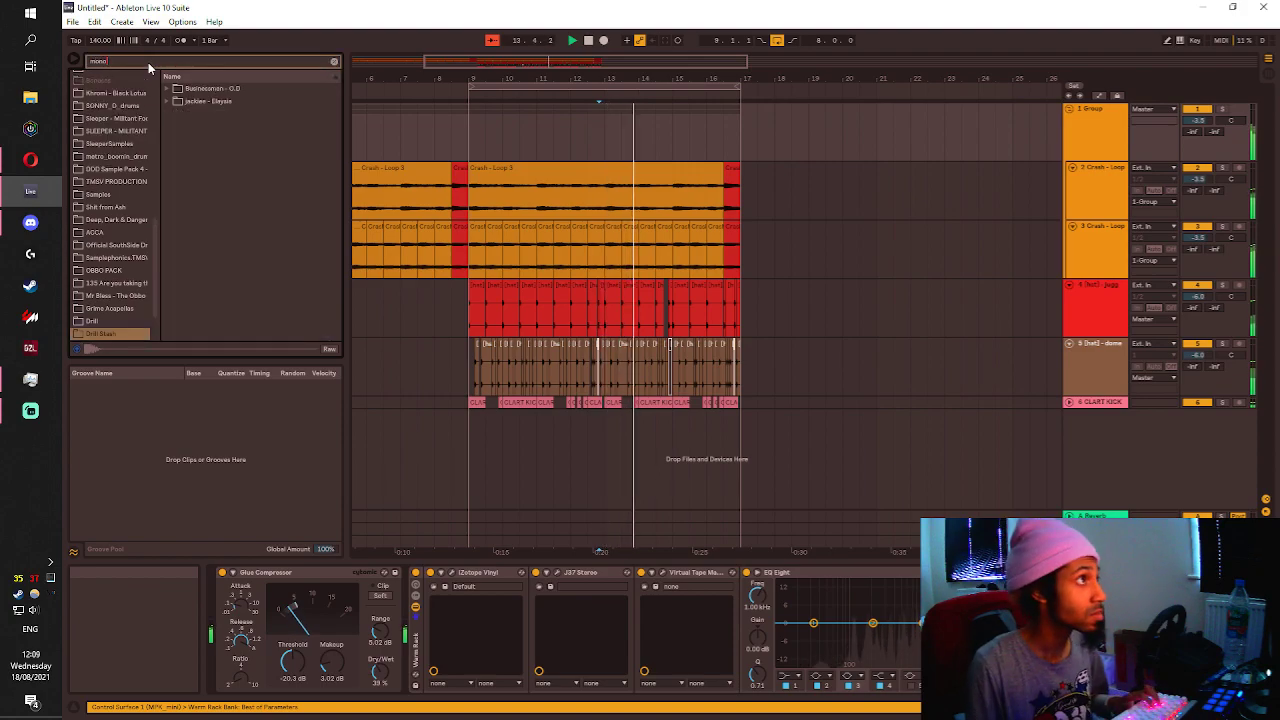
pyautogui.scroll(10, 153, 77)
pyautogui.click(99, 88)
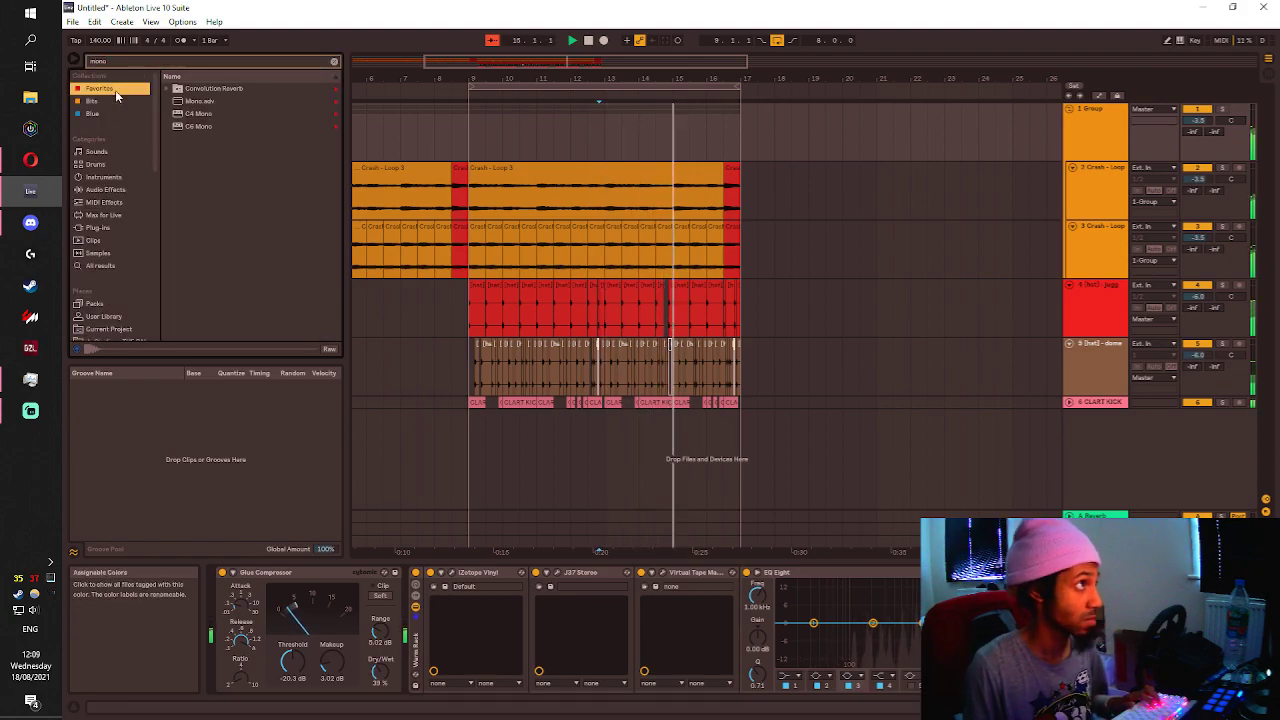
pyautogui.doubleClick(190, 102)
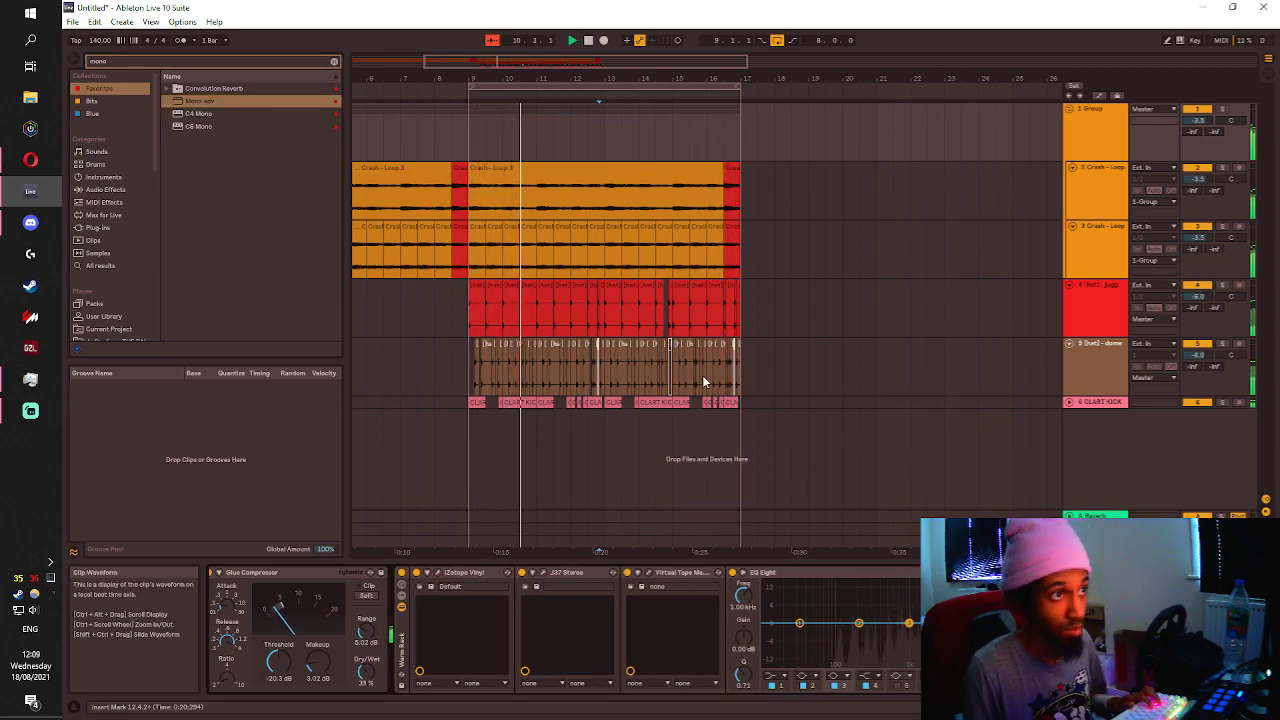
# Fold the 1 Group track to collapse its two crash loop tracks.
pyautogui.click(1073, 116)
pyautogui.click(1069, 109)
pyautogui.click(768, 222)
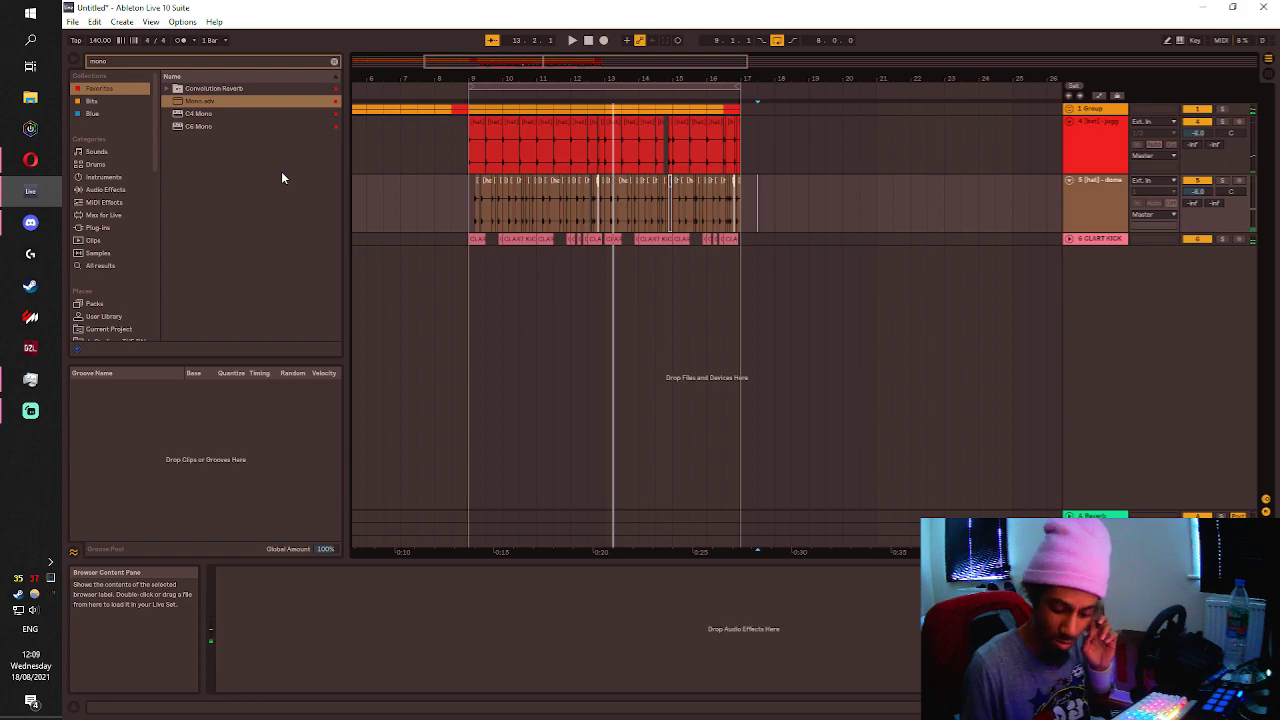
pyautogui.press('+')
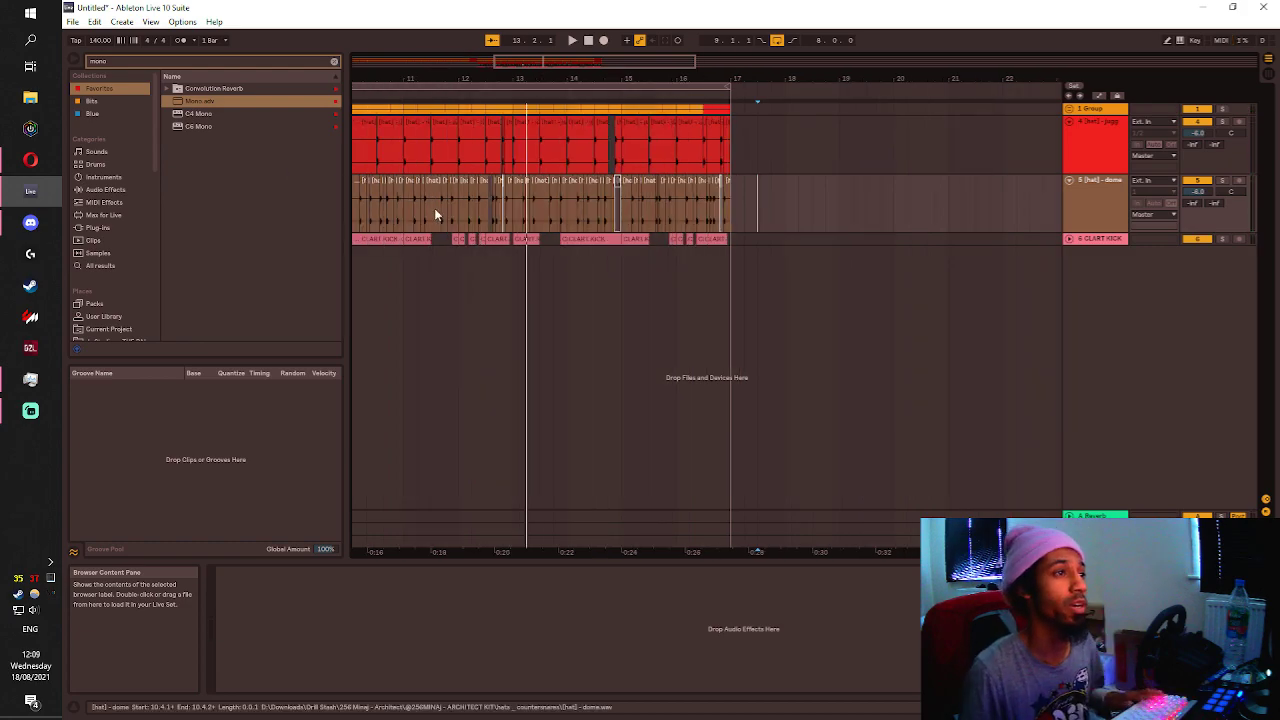
pyautogui.press('-')
# Open the User Library in the browser and clear the mono search.
pyautogui.moveTo(153, 124); pyautogui.dragTo(138, 285)
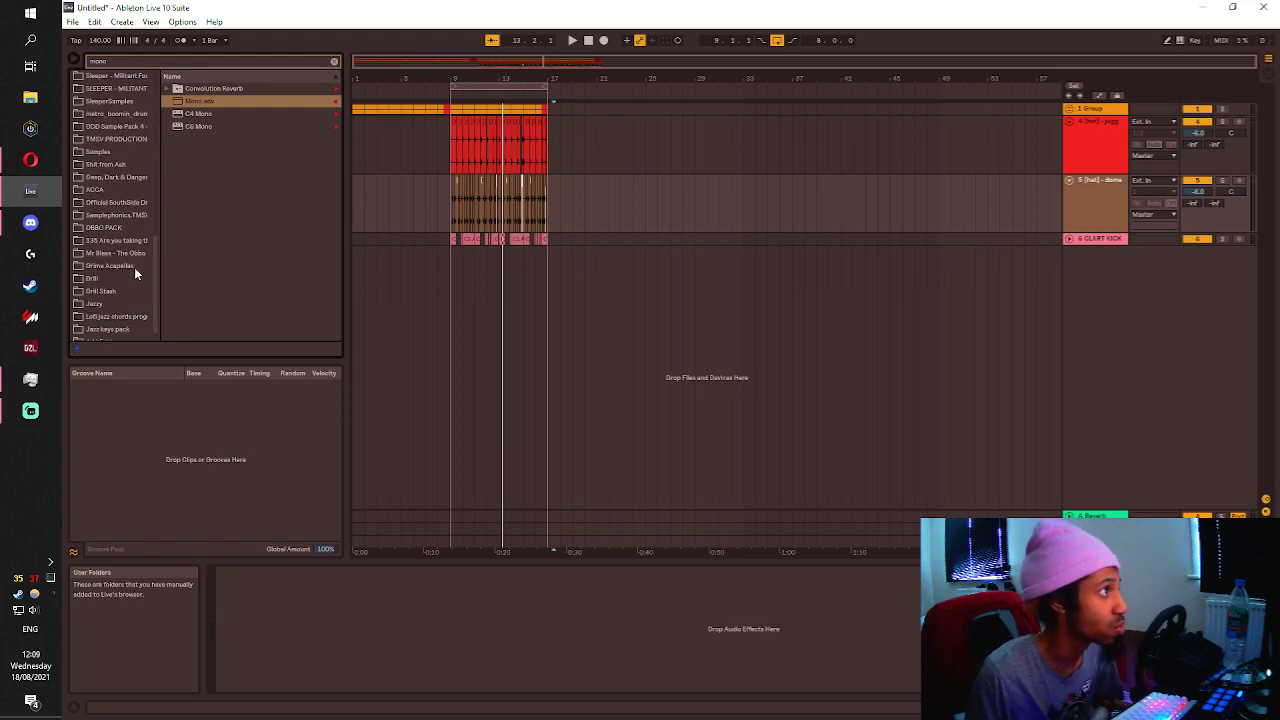
pyautogui.click(124, 255)
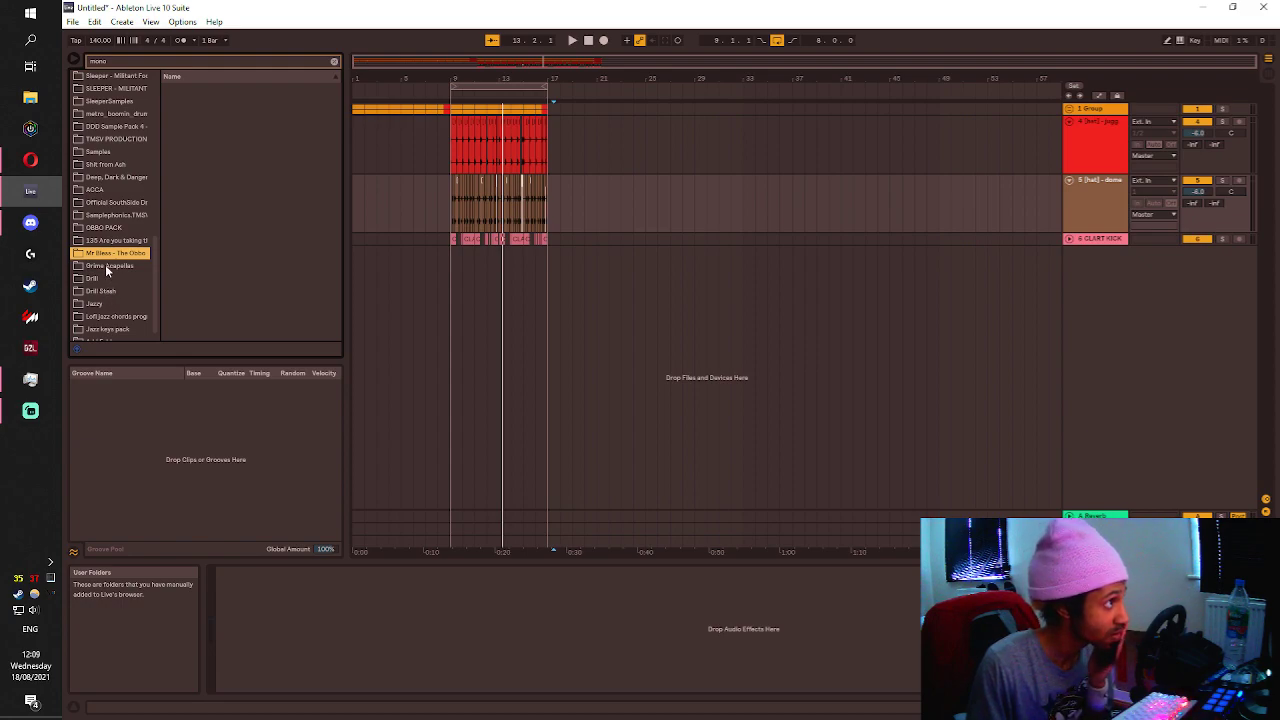
pyautogui.scroll(7, 110, 250)
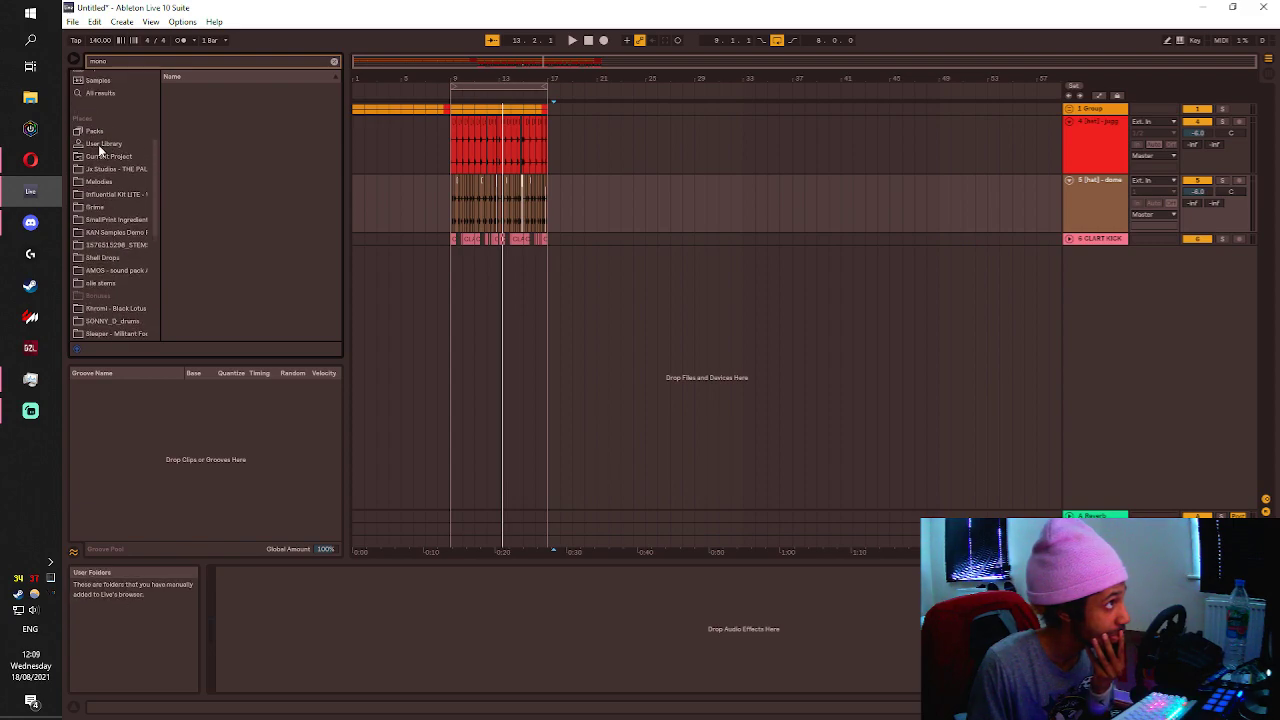
pyautogui.click(101, 145)
pyautogui.click(335, 62)
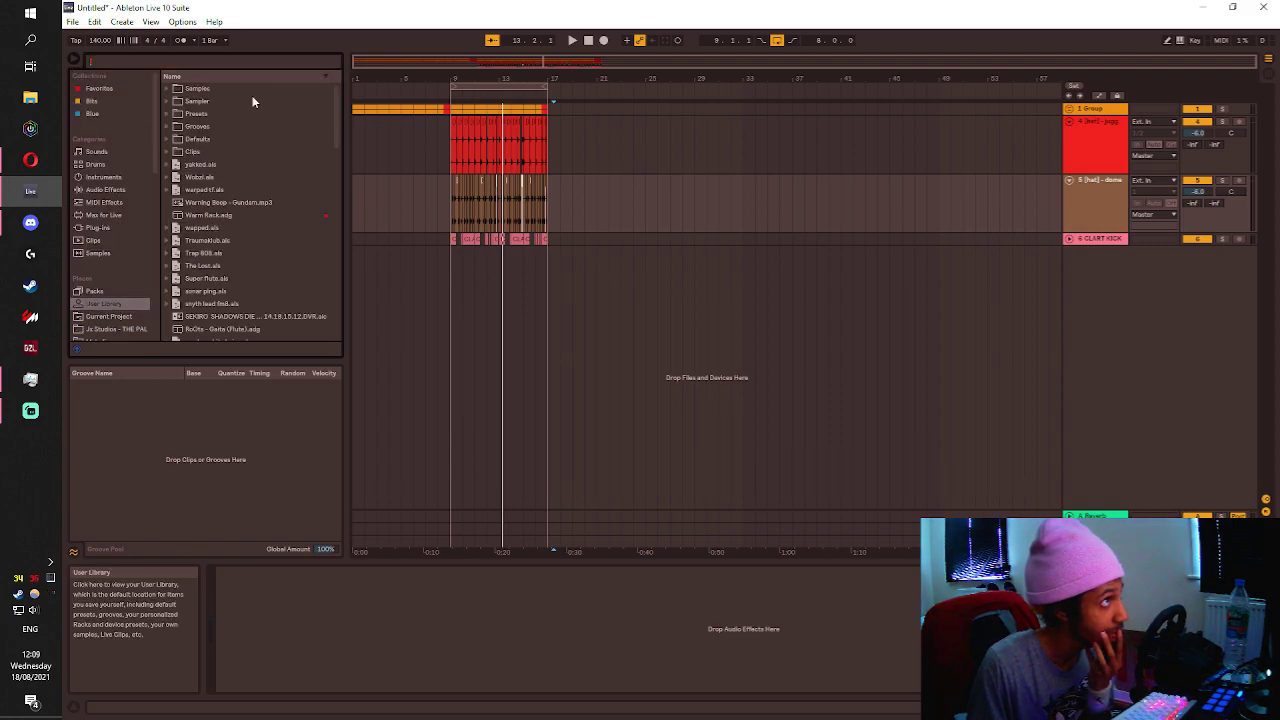
pyautogui.scroll(-1, 226, 155)
pyautogui.scroll(-1, 226, 157)
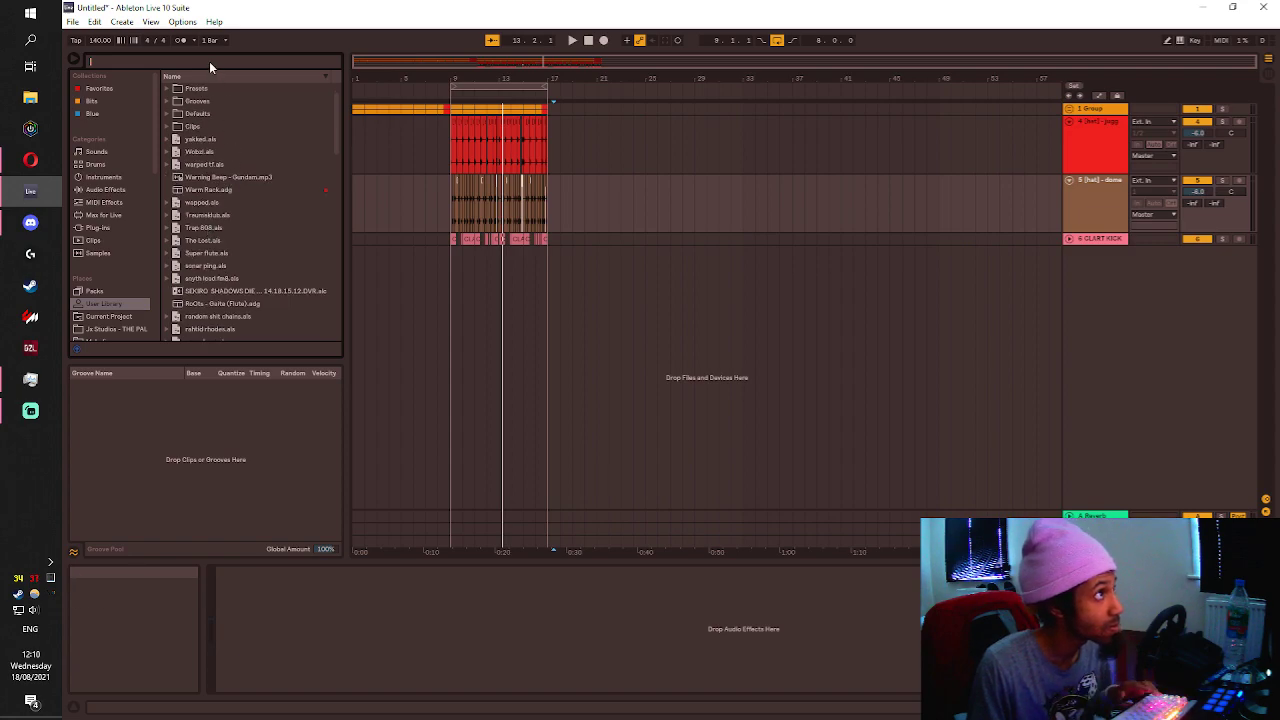
# Search for pyrex, place the Pyrex Bass 21 set at bar 9 below CLART KICK and unfold the new bass track.
pyautogui.write('pyrex')
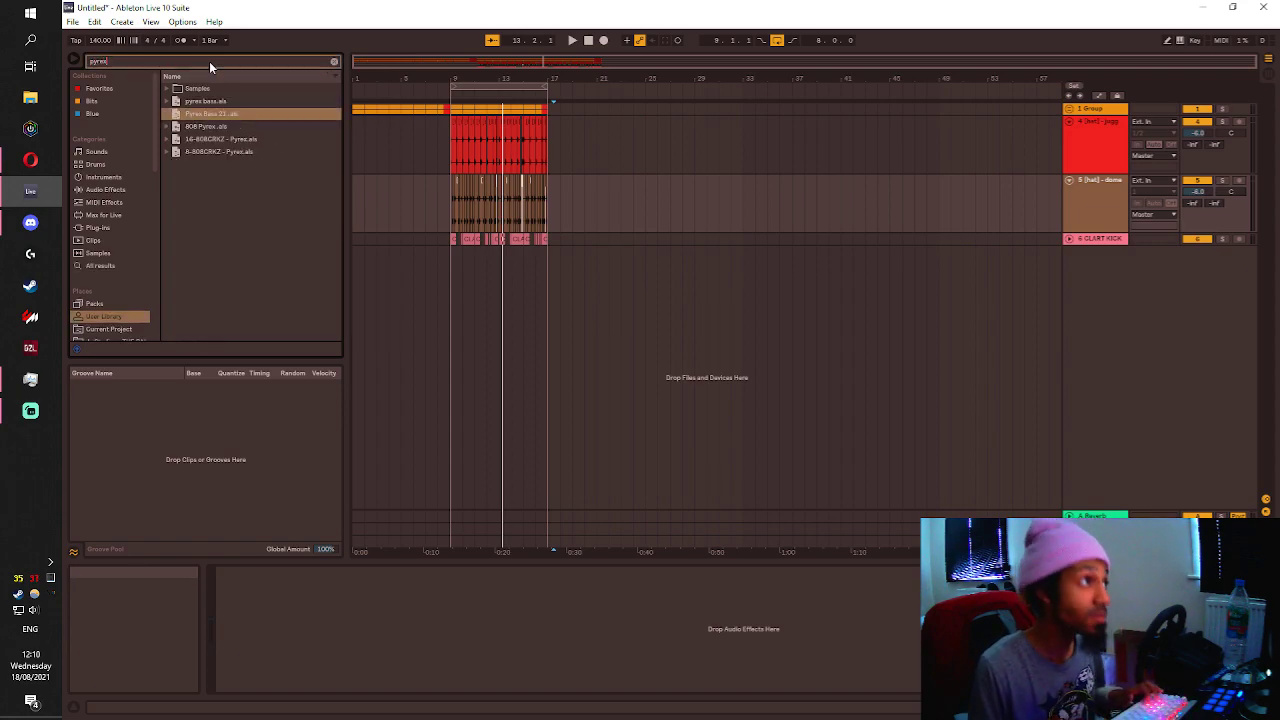
pyautogui.moveTo(250, 134); pyautogui.dragTo(477, 283)
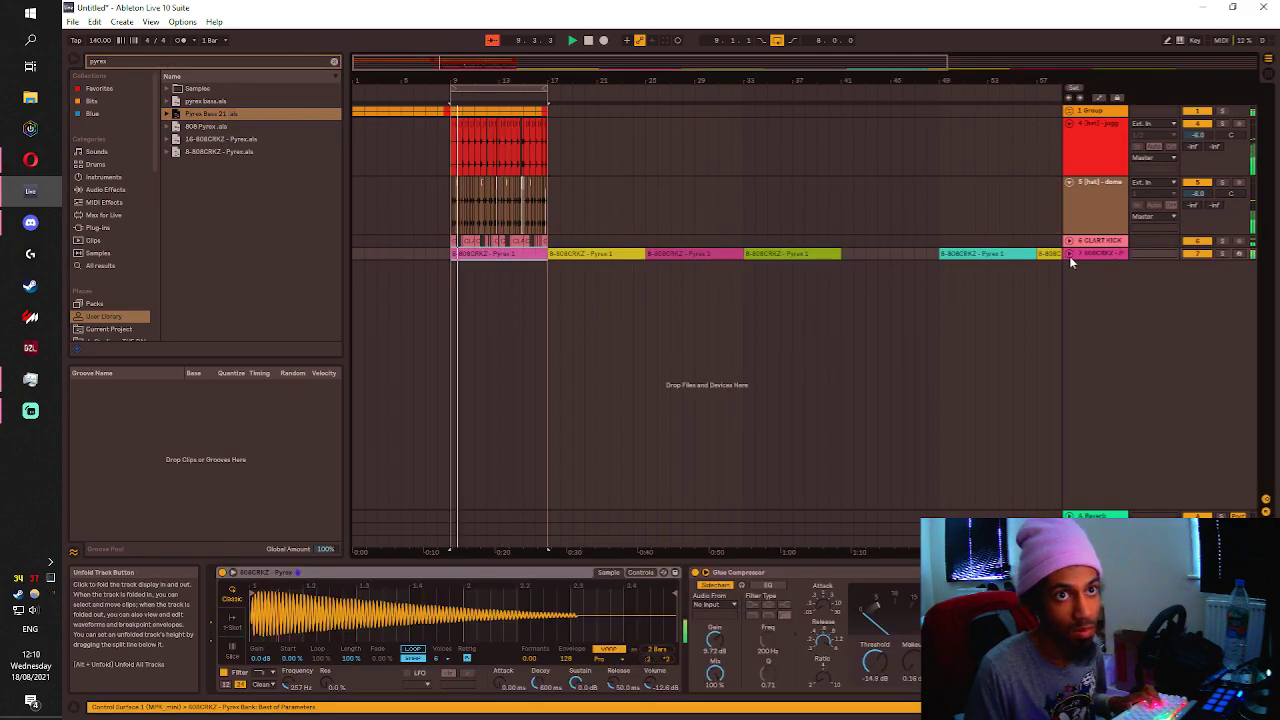
pyautogui.click(1069, 254)
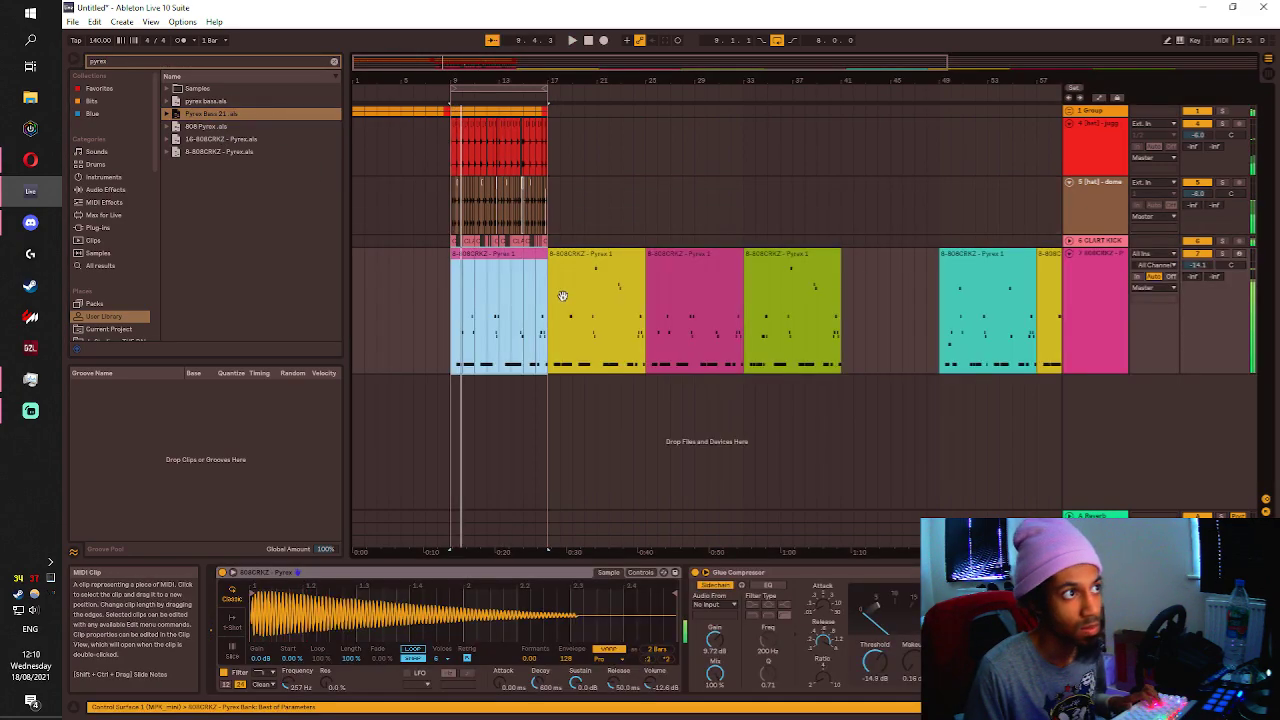
# Search for 808 sounds and browse the Drill Stash and Drill folders.
pyautogui.click(142, 64)
pyautogui.write('808')
pyautogui.scroll(-4, 125, 270)
pyautogui.scroll(-8, 125, 270)
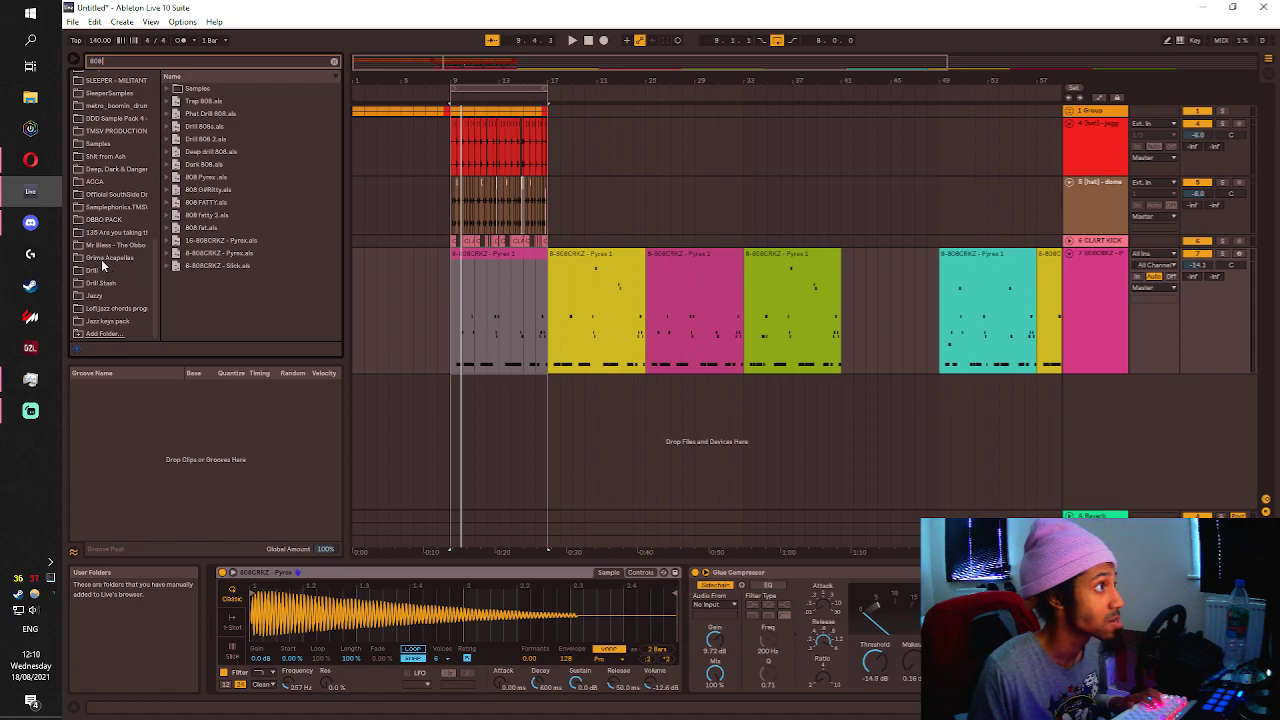
pyautogui.click(102, 284)
pyautogui.scroll(-3, 166, 245)
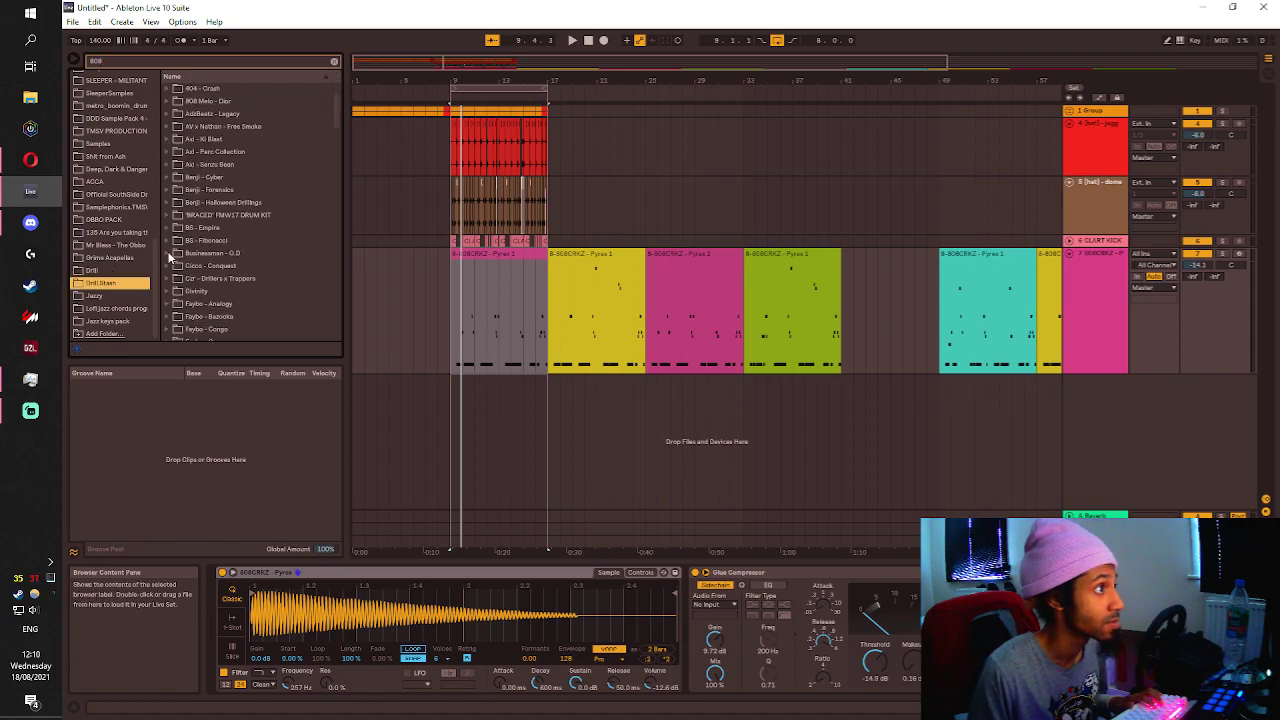
pyautogui.click(90, 271)
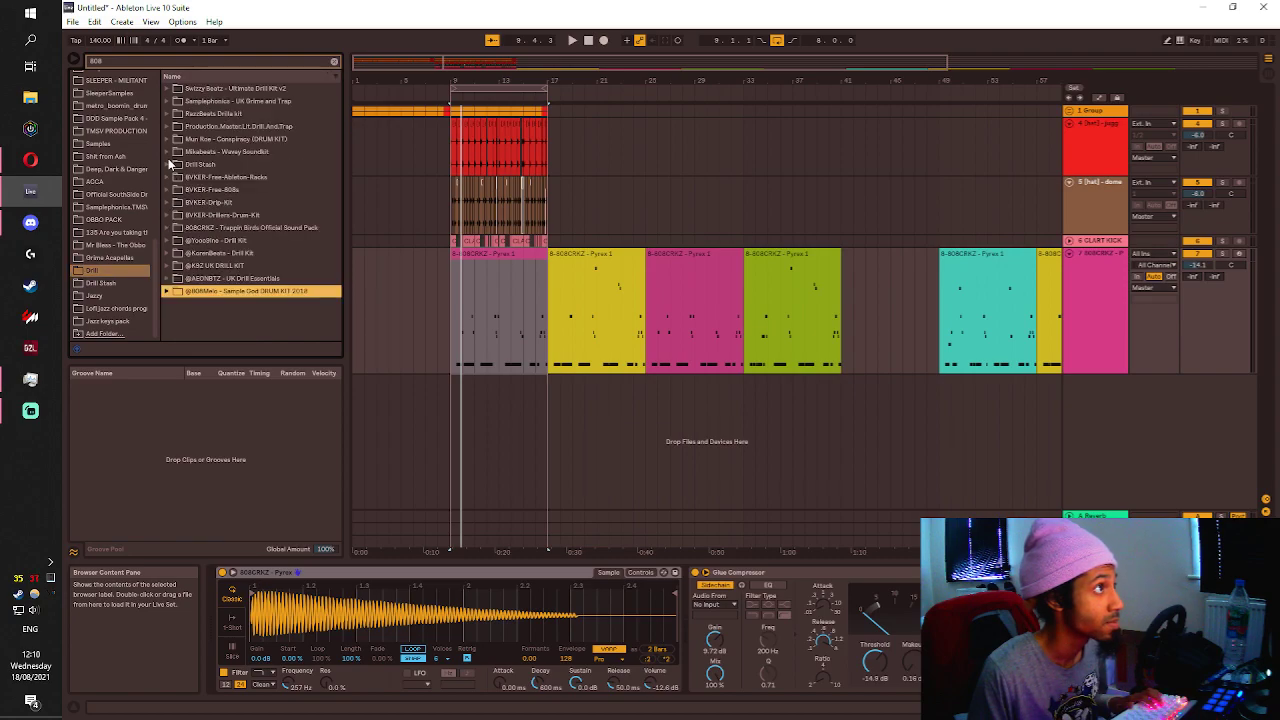
# Audition samples in the YoooSine 808s folder inside Drill Stash and replace the bass track's sampler sound with Wavey Sub Bass.wav.
pyautogui.click(167, 163)
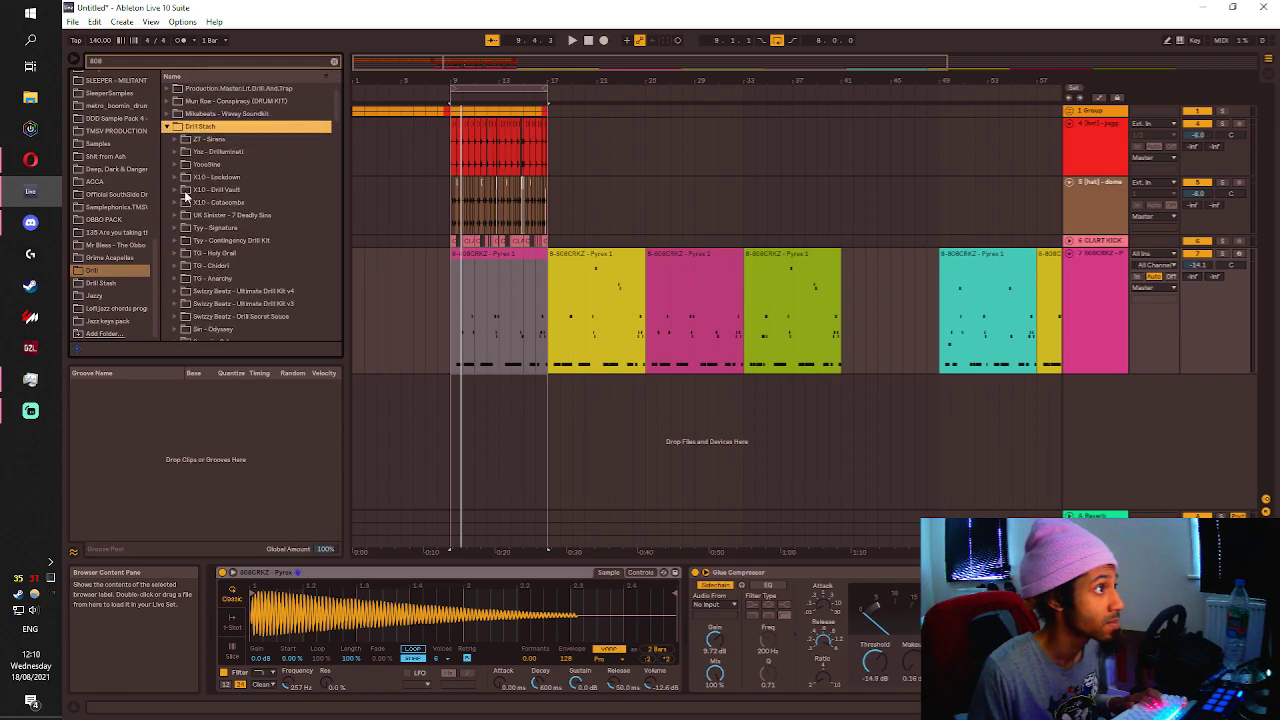
pyautogui.click(174, 177)
pyautogui.click(183, 205)
pyautogui.click(213, 170)
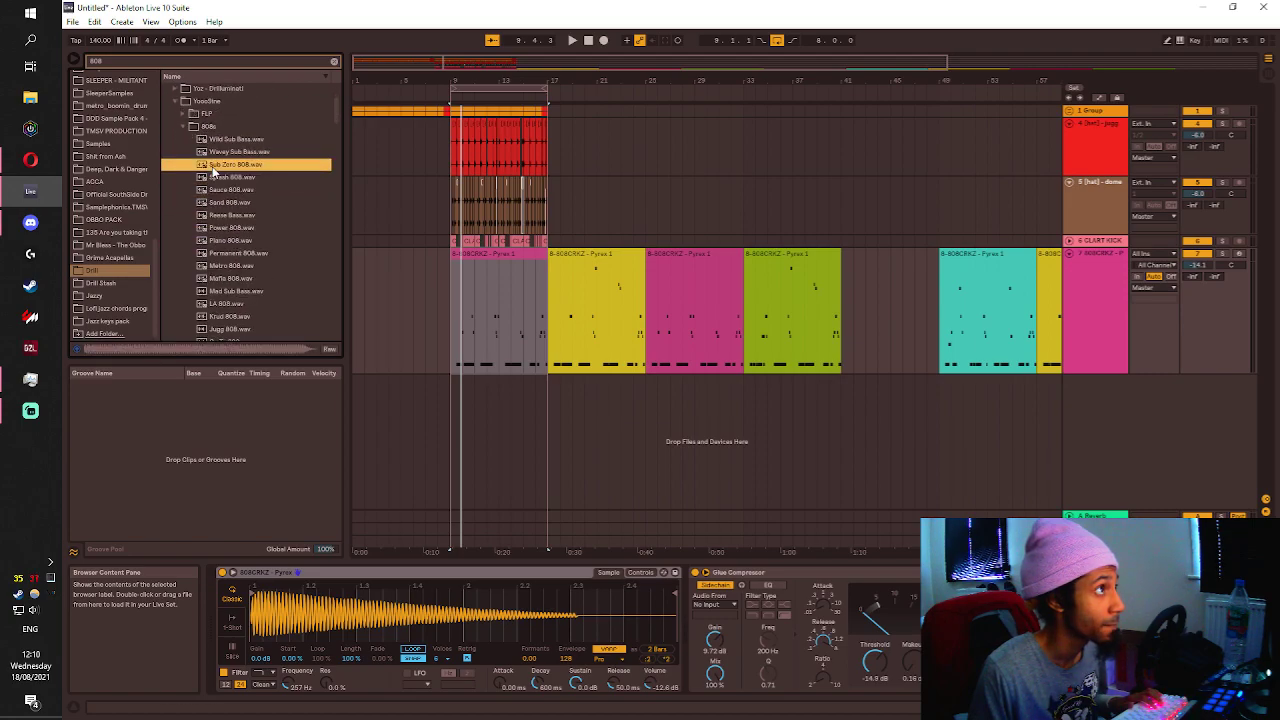
pyautogui.click(224, 152)
pyautogui.moveTo(216, 155); pyautogui.dragTo(390, 598)
pyautogui.press('space')
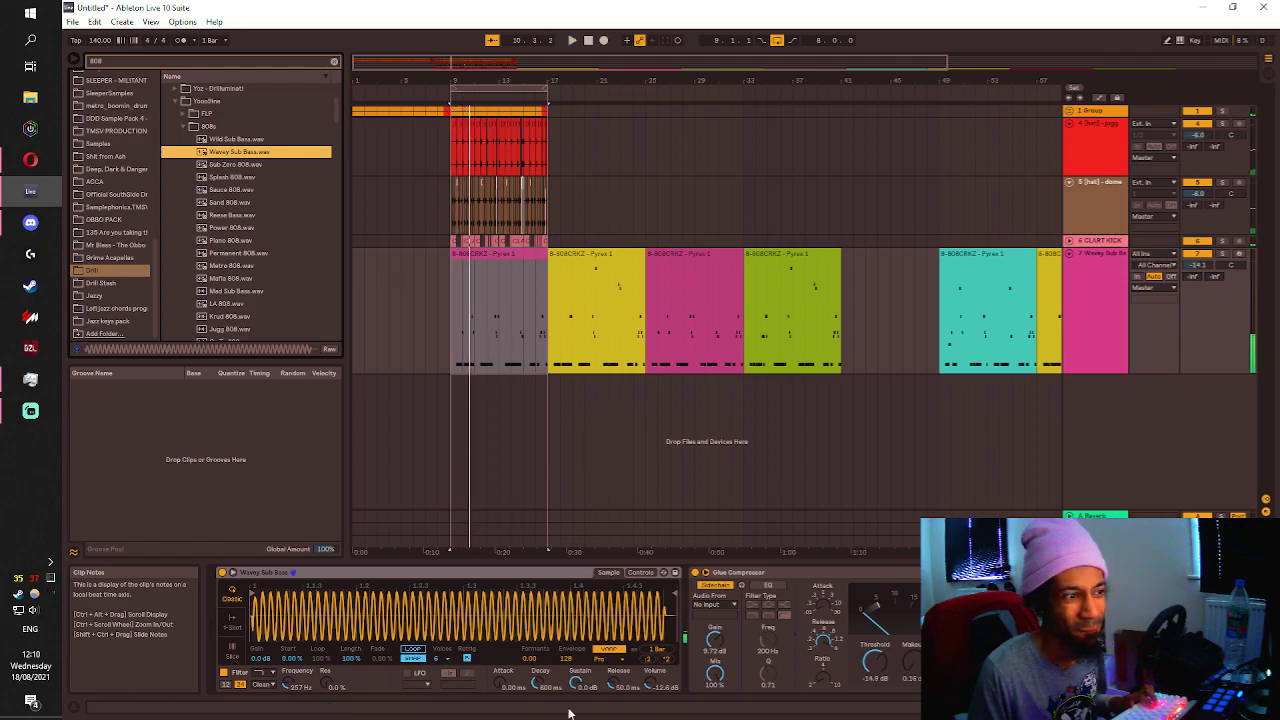
# Transpose all notes of the bass clip at bar 9 down so its root notes sit on A#2, and listen to it.
pyautogui.press('space')
pyautogui.doubleClick(478, 266)
pyautogui.moveTo(845, 476); pyautogui.dragTo(846, 553)
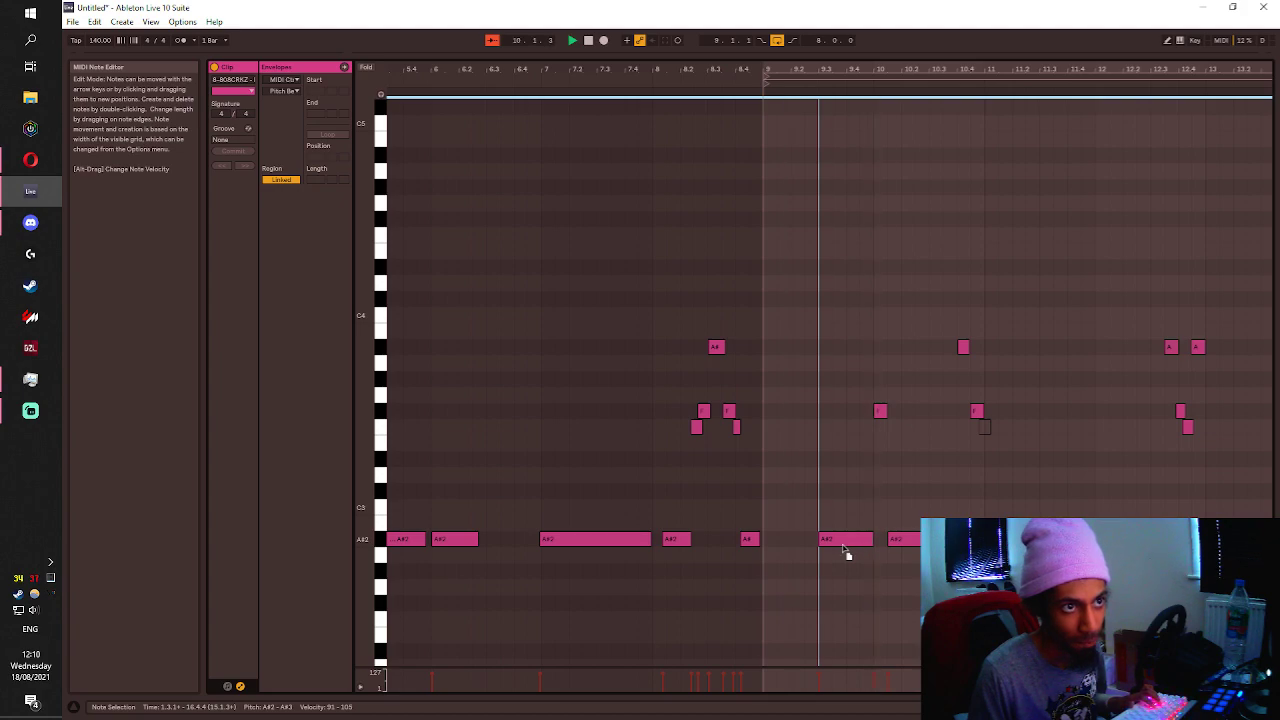
pyautogui.click(946, 497)
pyautogui.click(1053, 482)
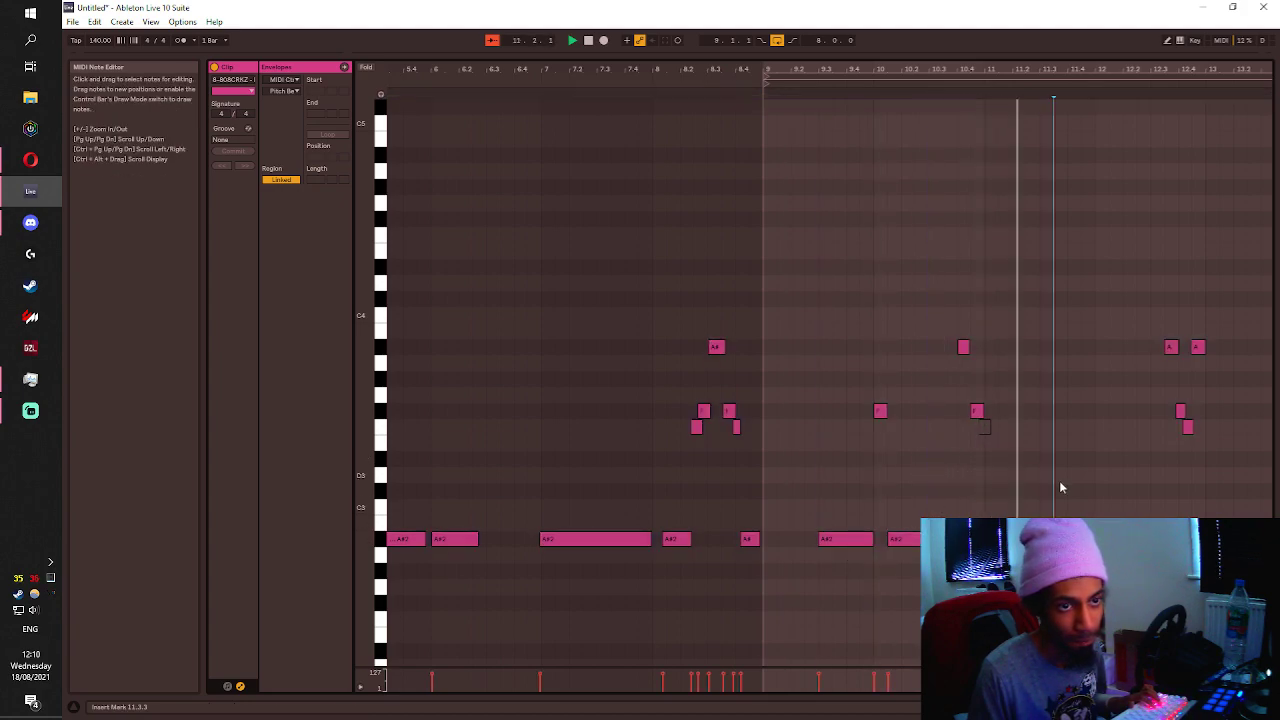
pyautogui.hotkey('shift', 'Tab')
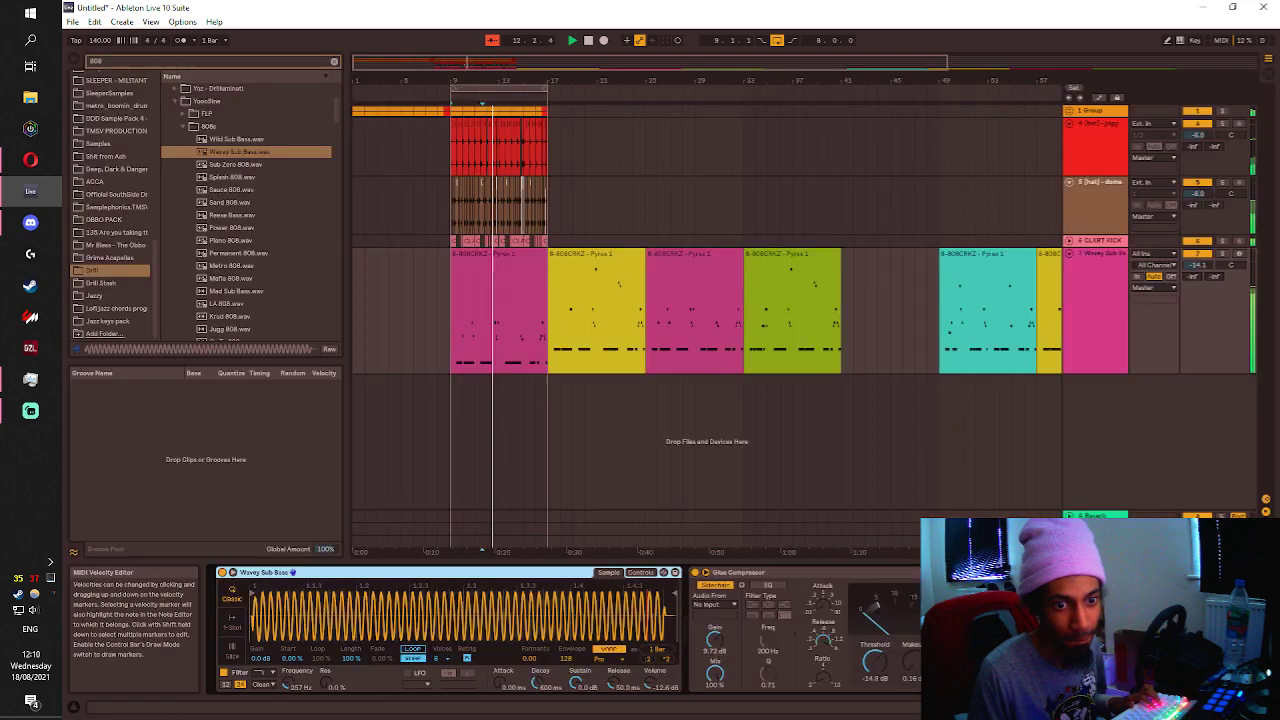
# Lower the boosted EQ Eight band on the bass track to 130 Hz, keeping its 4.34 dB gain.
pyautogui.moveTo(1150, 707); pyautogui.dragTo(1215, 707)
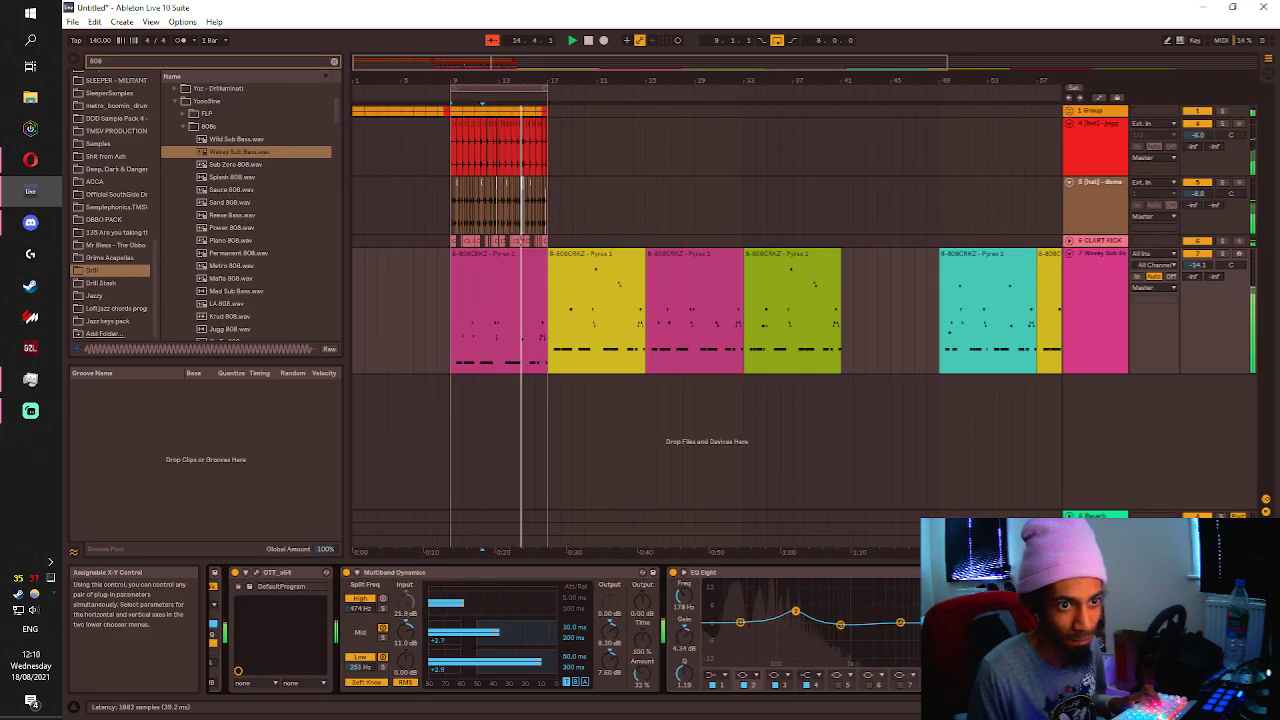
pyautogui.click(1036, 573)
pyautogui.moveTo(735, 236); pyautogui.dragTo(723, 203)
pyautogui.click(1199, 105)
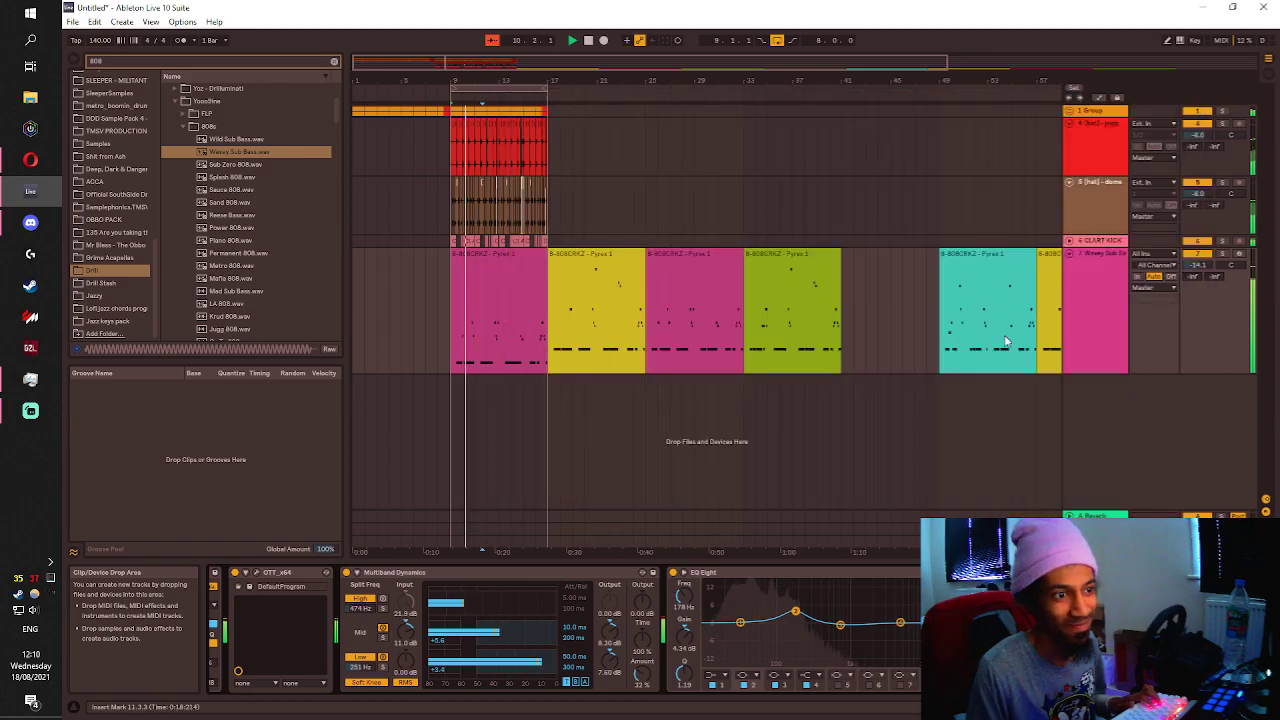
pyautogui.moveTo(795, 612)
pyautogui.mouseDown()
pyautogui.moveTo(789, 598)
pyautogui.moveTo(790, 611)
pyautogui.mouseUp()
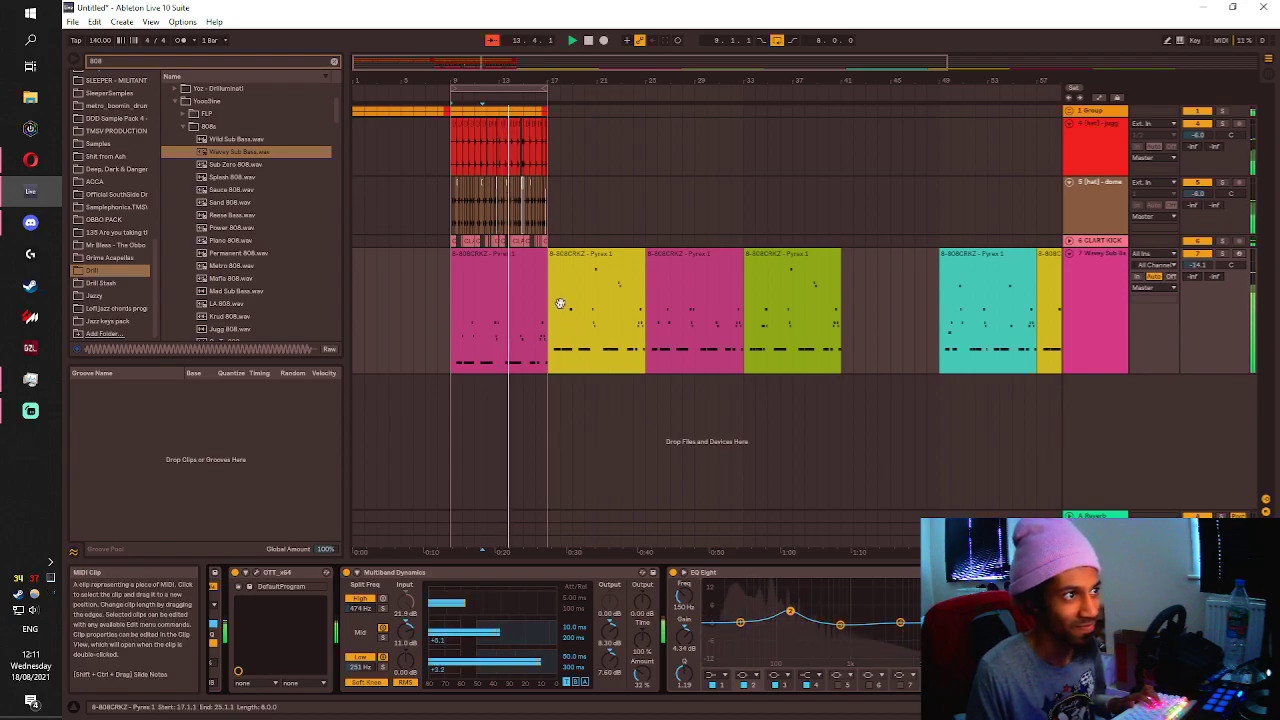
# Delete every bass clip from bar 17 to bar 81, keeping only the one at bar 9.
pyautogui.click(596, 280)
pyautogui.scroll(-2, 731, 302)
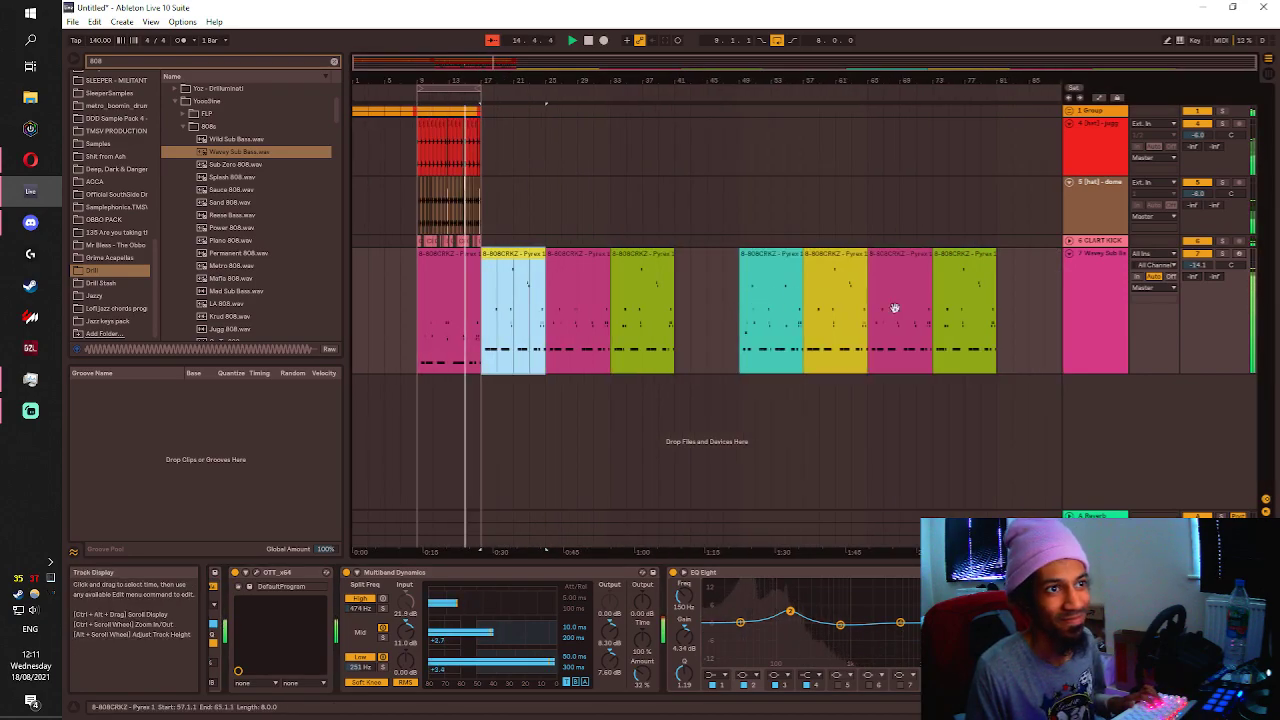
pyautogui.keyDown('shift'); pyautogui.click(952, 296); pyautogui.keyUp('shift')
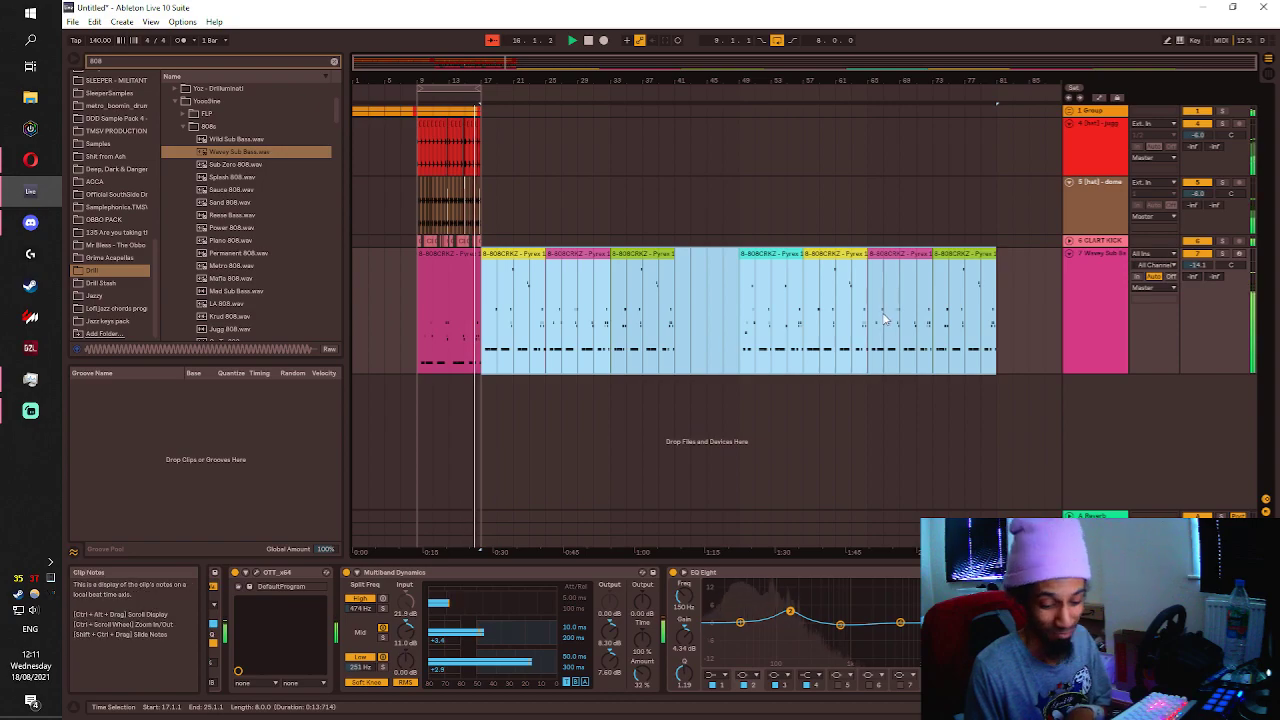
pyautogui.press('Delete')
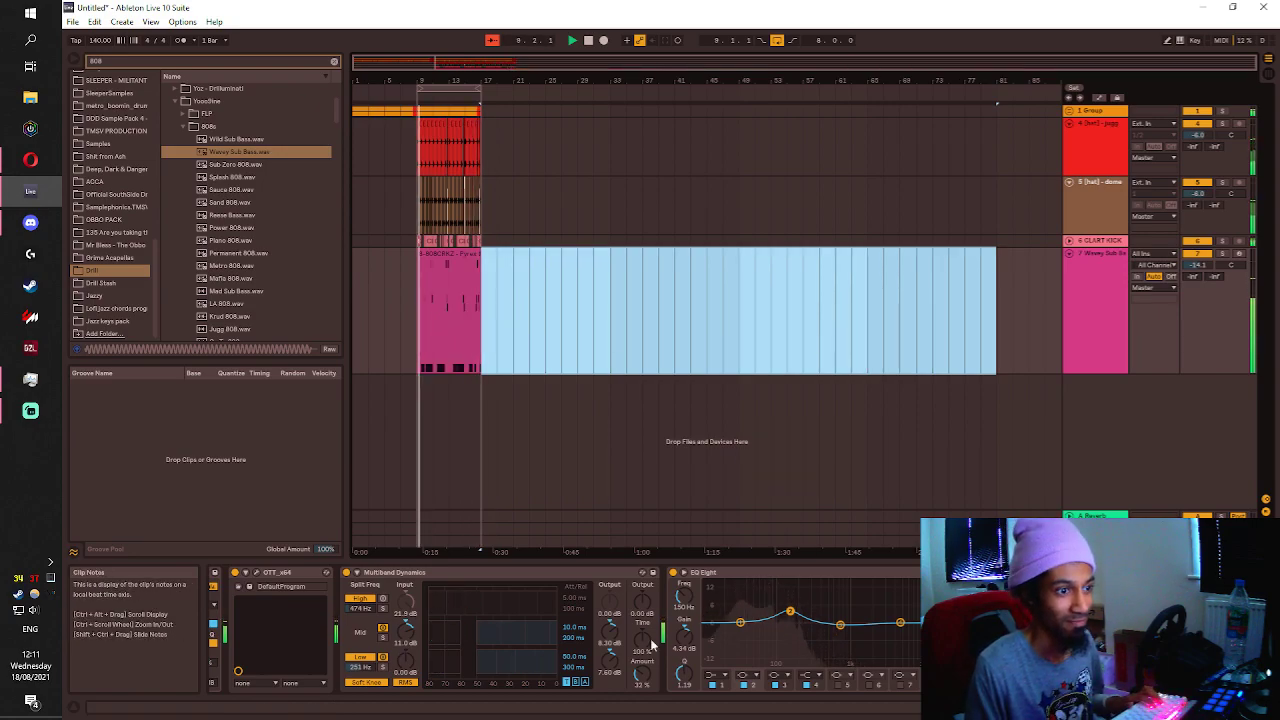
# Lower the OTT depth on the bass track to about 78 %, keep its output gain at -3.0 dB, and raise the track volume to about -12 dB.
pyautogui.click(256, 572)
pyautogui.moveTo(254, 152); pyautogui.dragTo(256, 97)
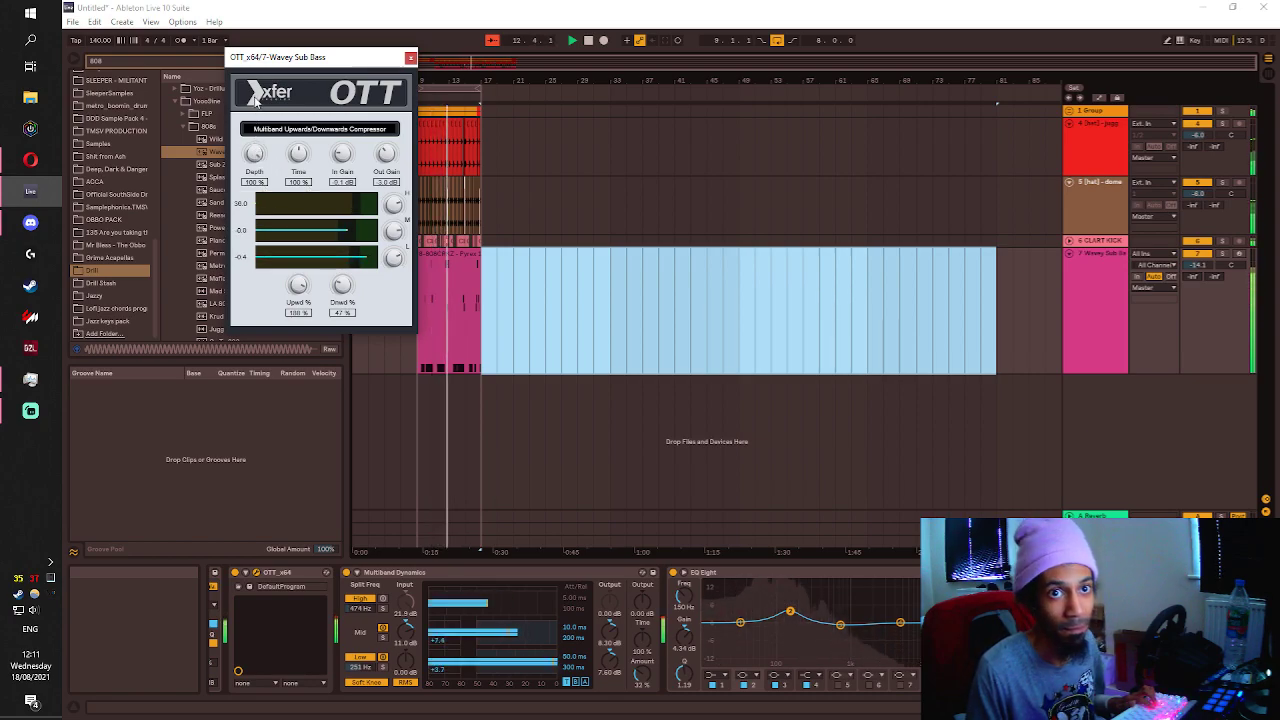
pyautogui.moveTo(257, 110); pyautogui.dragTo(259, 135)
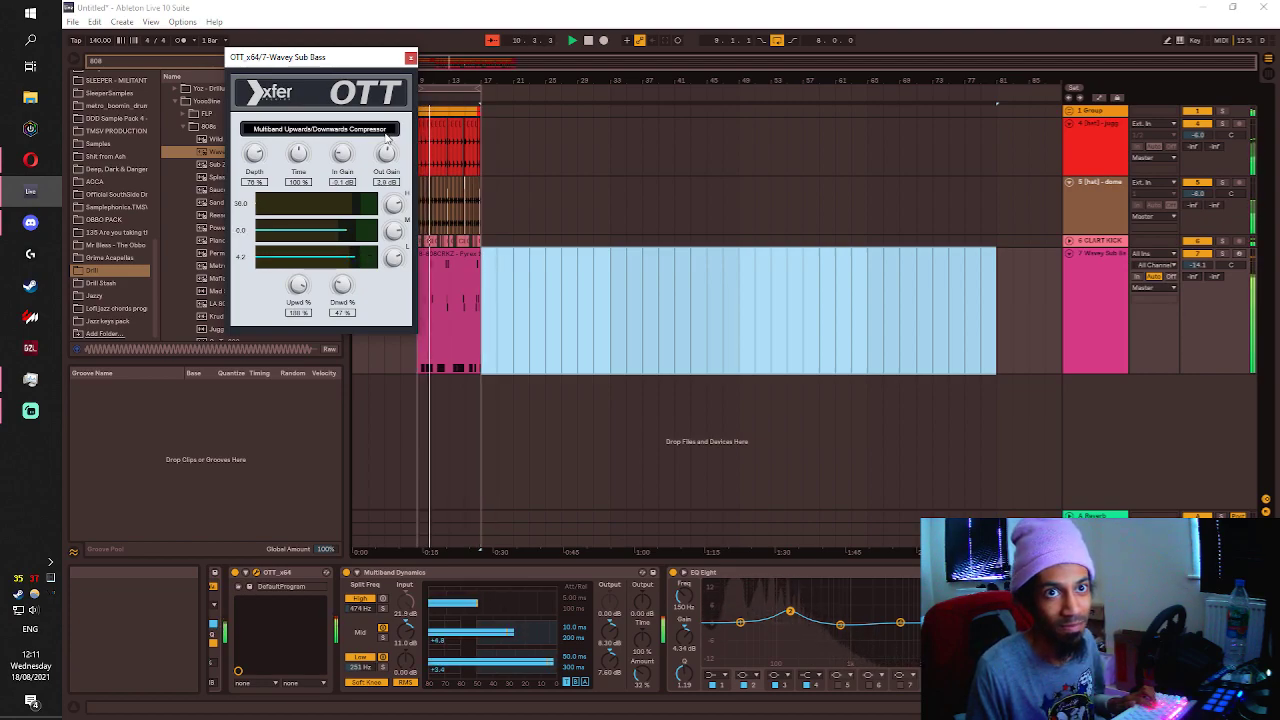
pyautogui.moveTo(386, 140); pyautogui.dragTo(386, 148)
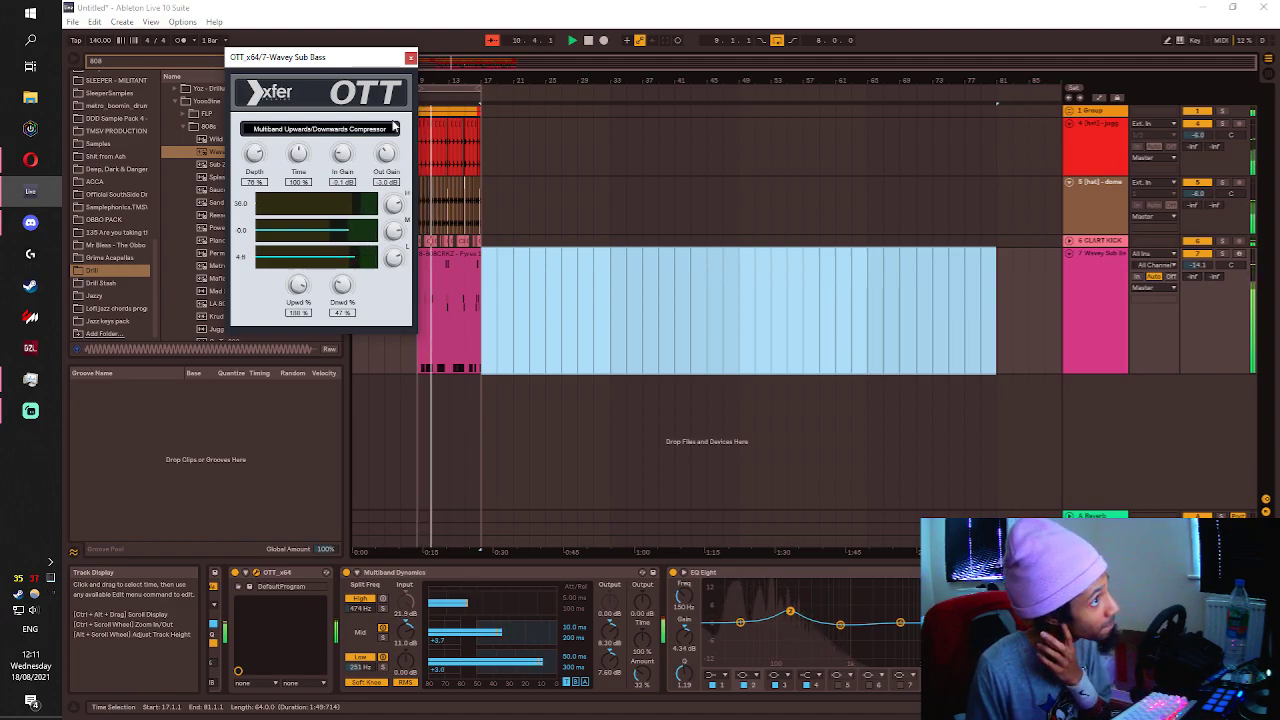
pyautogui.click(410, 59)
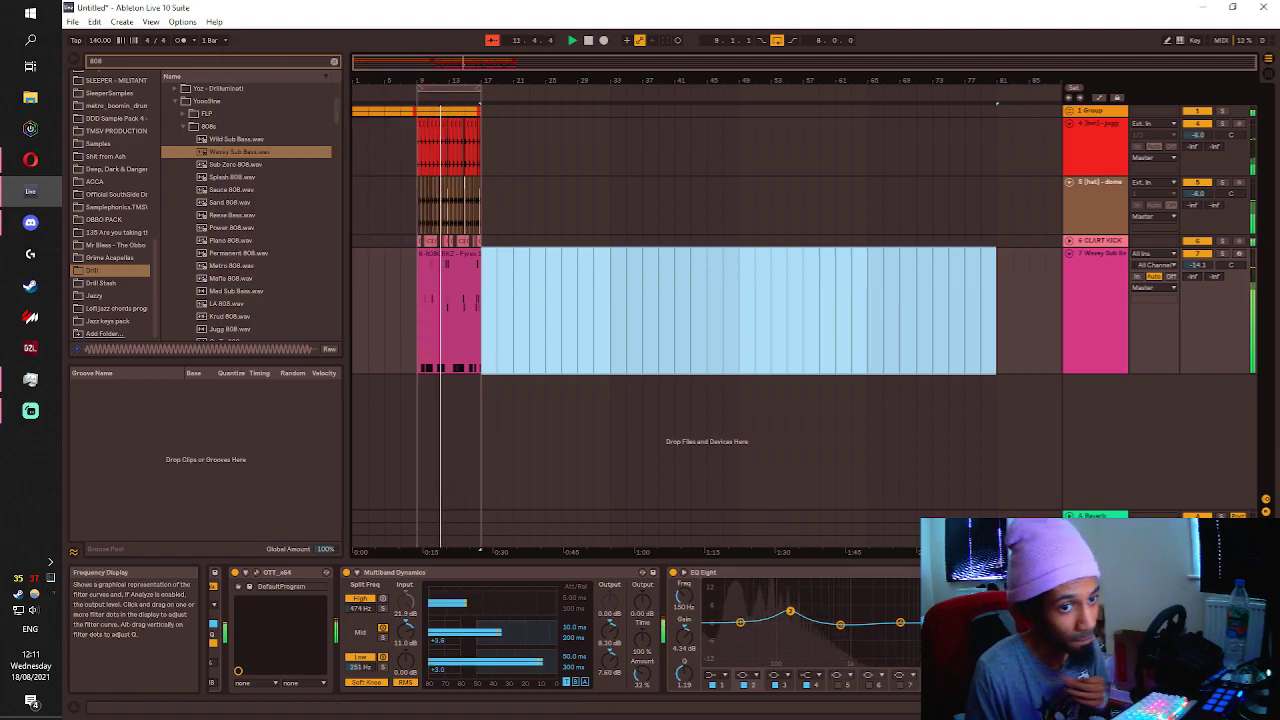
pyautogui.moveTo(1198, 265); pyautogui.dragTo(1198, 257)
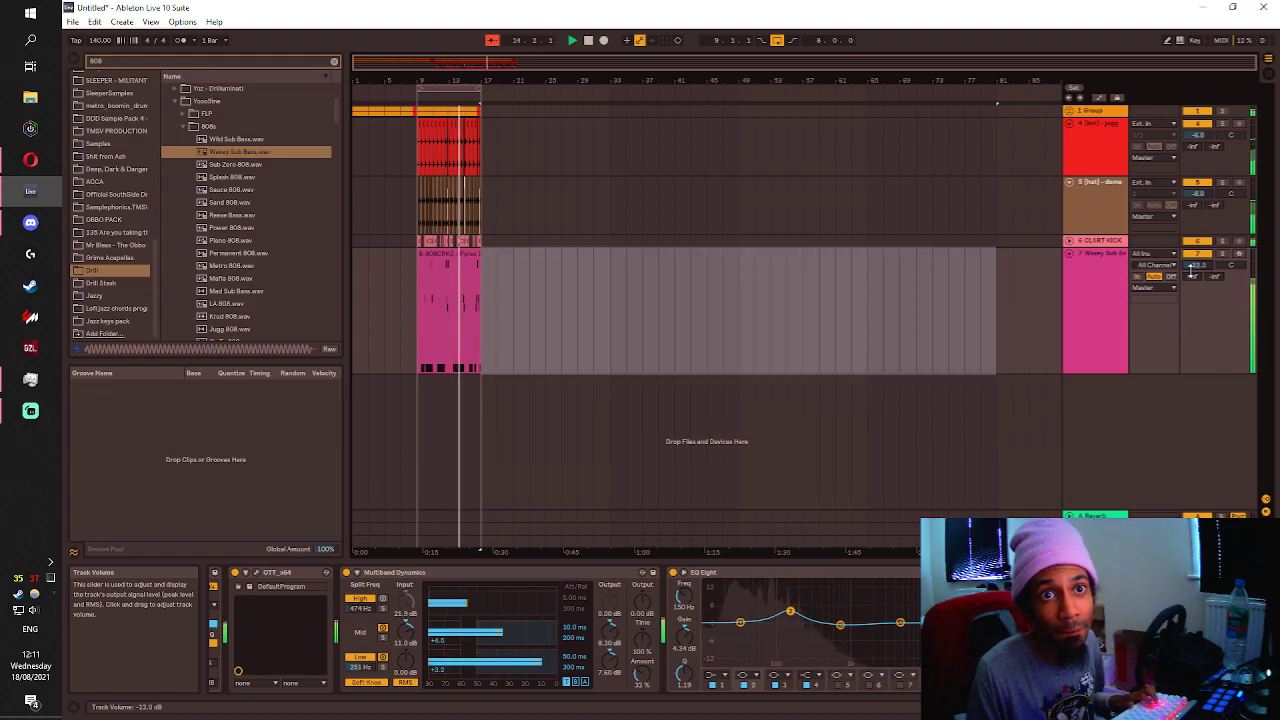
# Duplicate the clips of bars 9 to 17 on all tracks into the following eight bars and extend the loop to 16 bars.
pyautogui.doubleClick(443, 290)
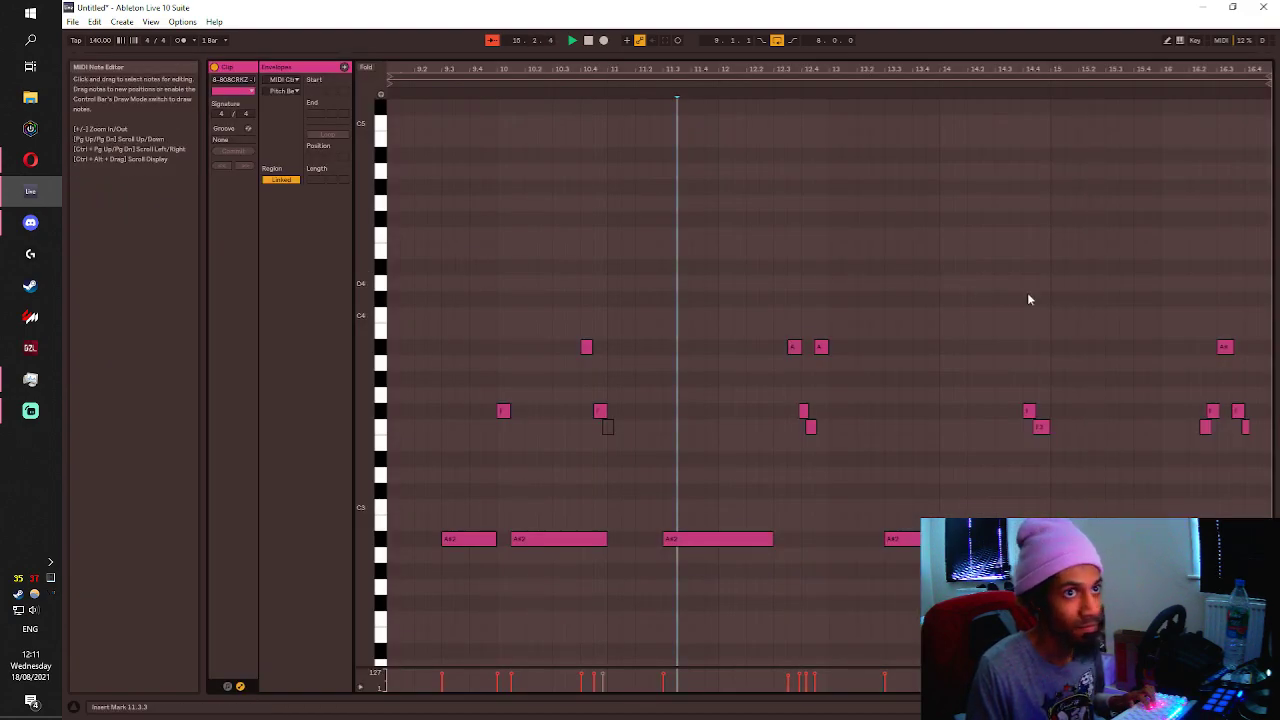
pyautogui.scroll(-5, 1002, 291)
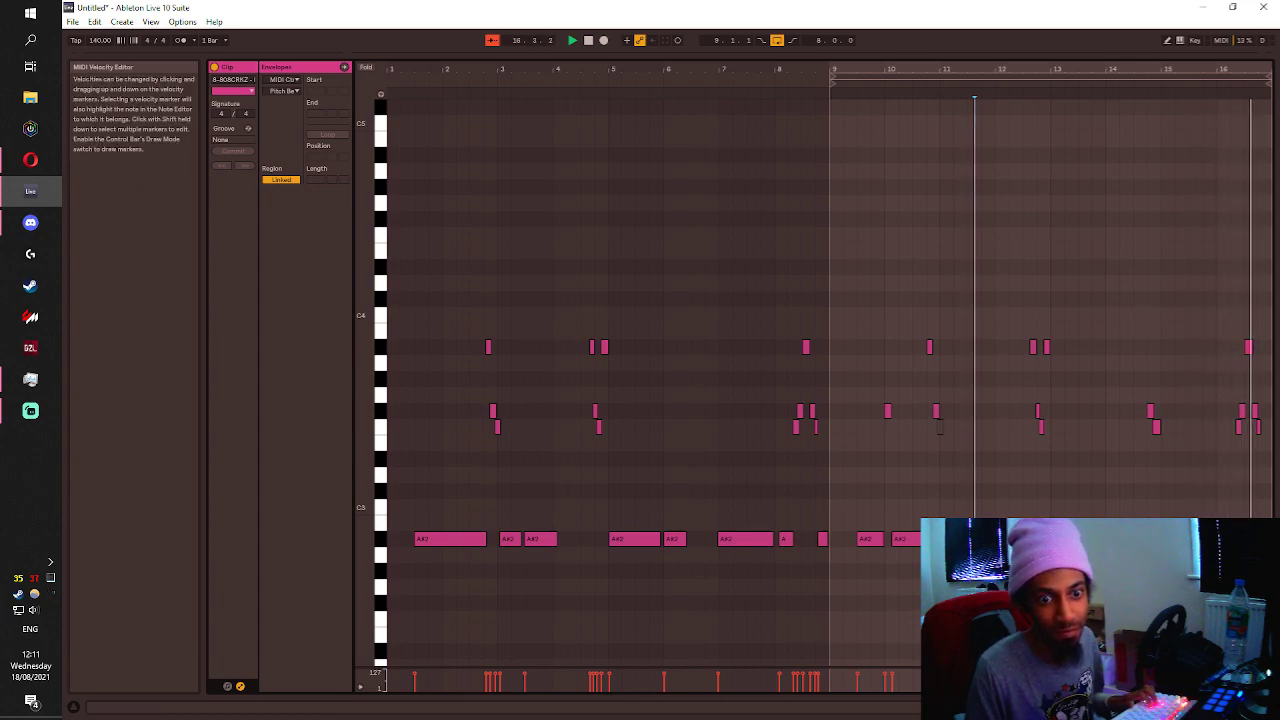
pyautogui.hotkey('shift', 'Tab')
pyautogui.click(491, 306)
pyautogui.moveTo(483, 308); pyautogui.dragTo(443, 151)
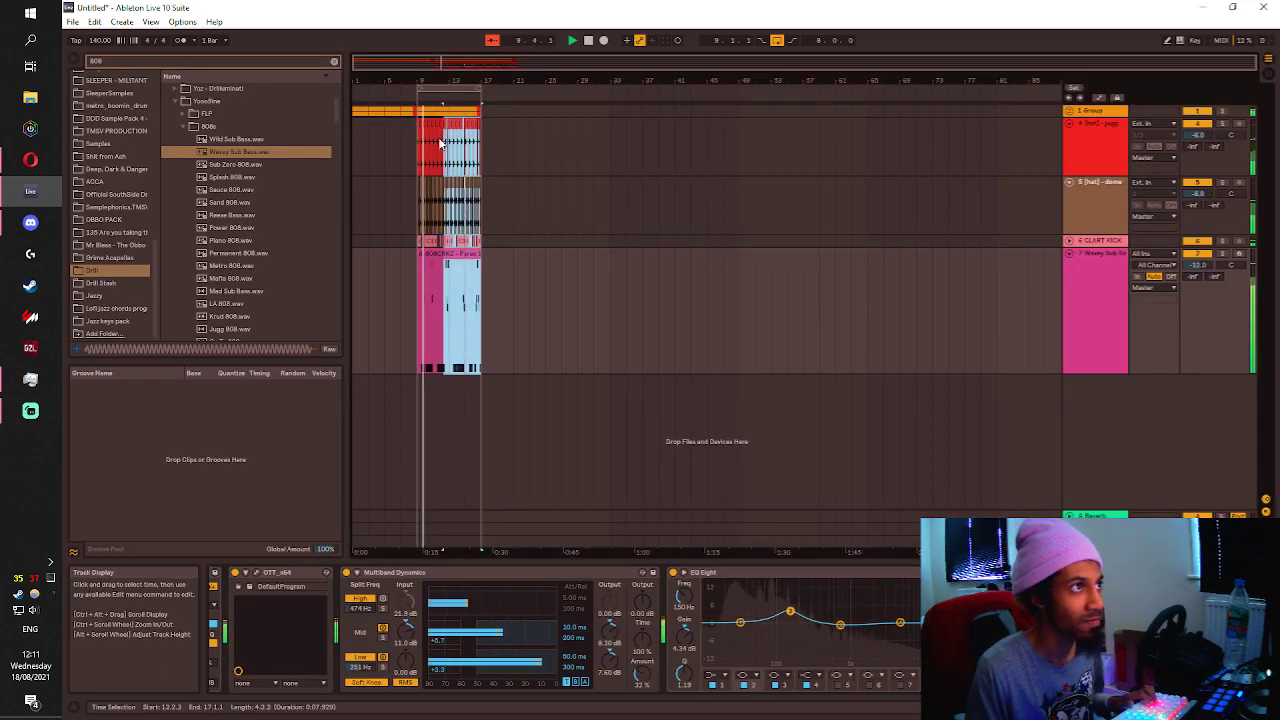
pyautogui.hotkey('ctrl', 'd')
pyautogui.moveTo(477, 91); pyautogui.dragTo(547, 106)
pyautogui.click(580, 155)
# Transpose the upper slide notes in the duplicated bass clip at bar 17 up one octave.
pyautogui.doubleClick(498, 255)
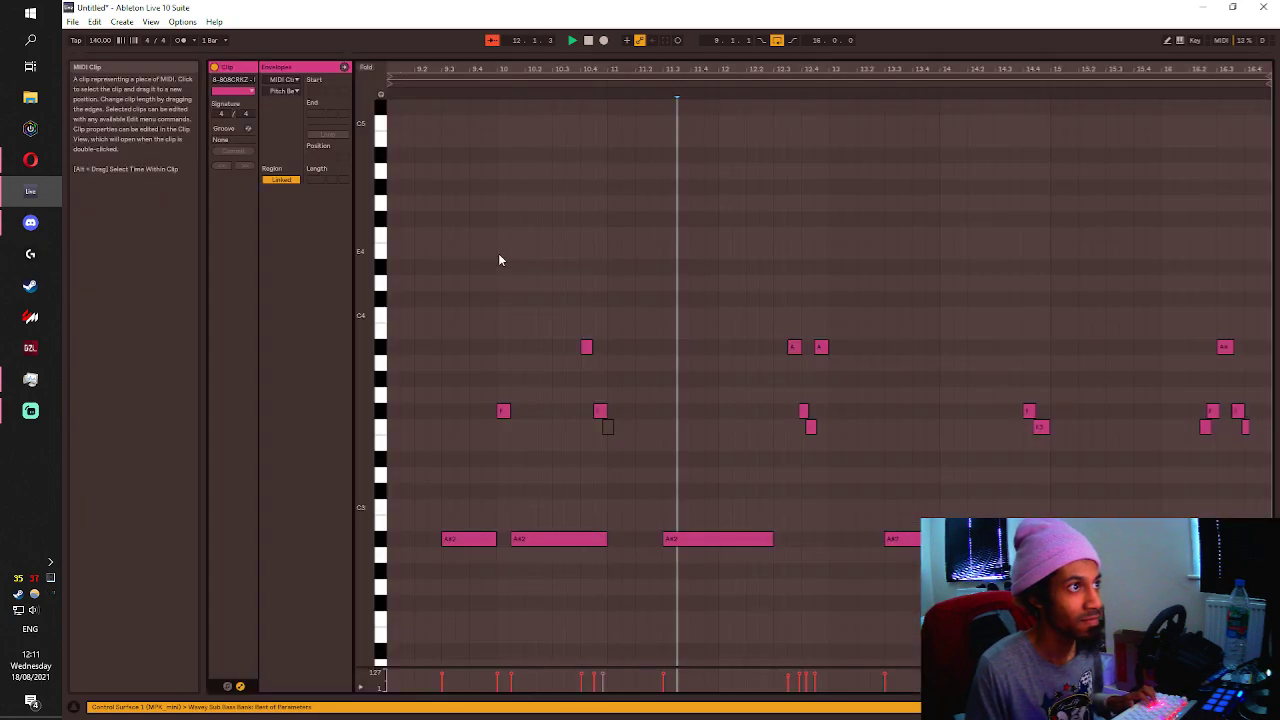
pyautogui.scroll(-3, 519, 395)
pyautogui.moveTo(886, 331); pyautogui.dragTo(1275, 444)
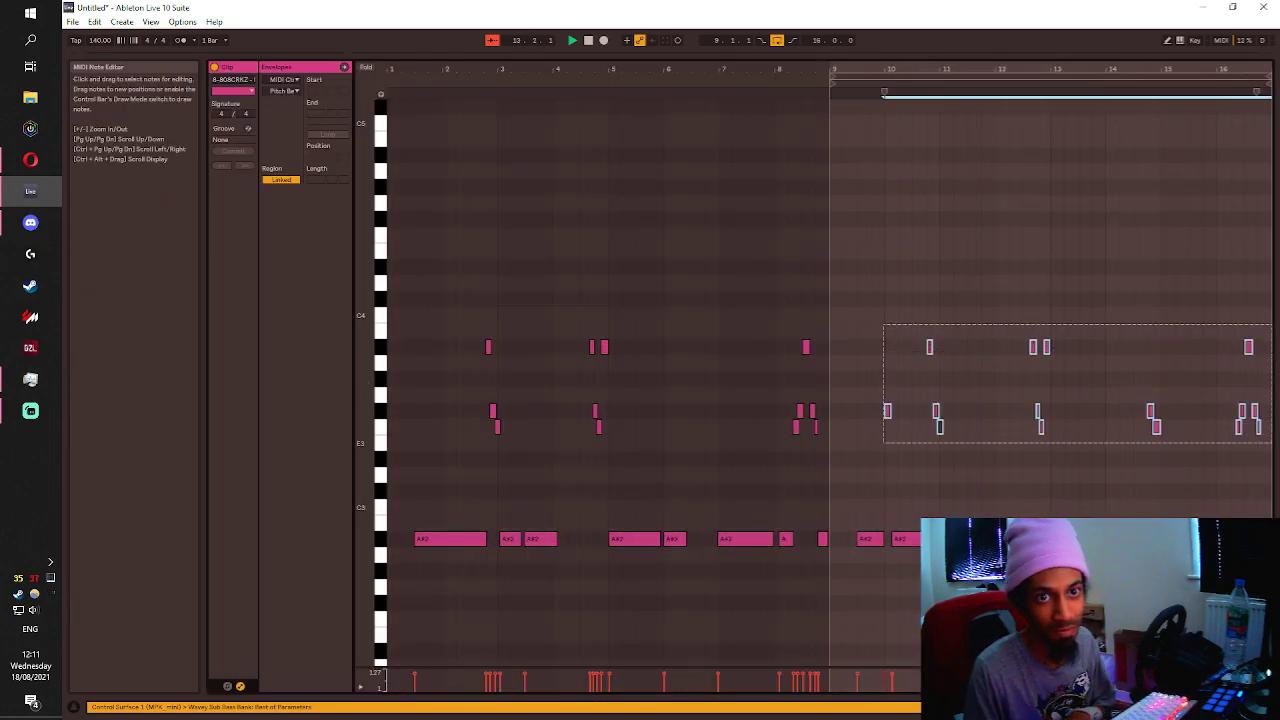
pyautogui.press('Up')
pyautogui.press('Up')
pyautogui.press('Up')
pyautogui.press('Up')
pyautogui.press('Up')
pyautogui.press('Up')
pyautogui.press('Up')
pyautogui.press('Up')
pyautogui.press('Up')
pyautogui.press('Up')
pyautogui.press('Up')
pyautogui.press('Up')
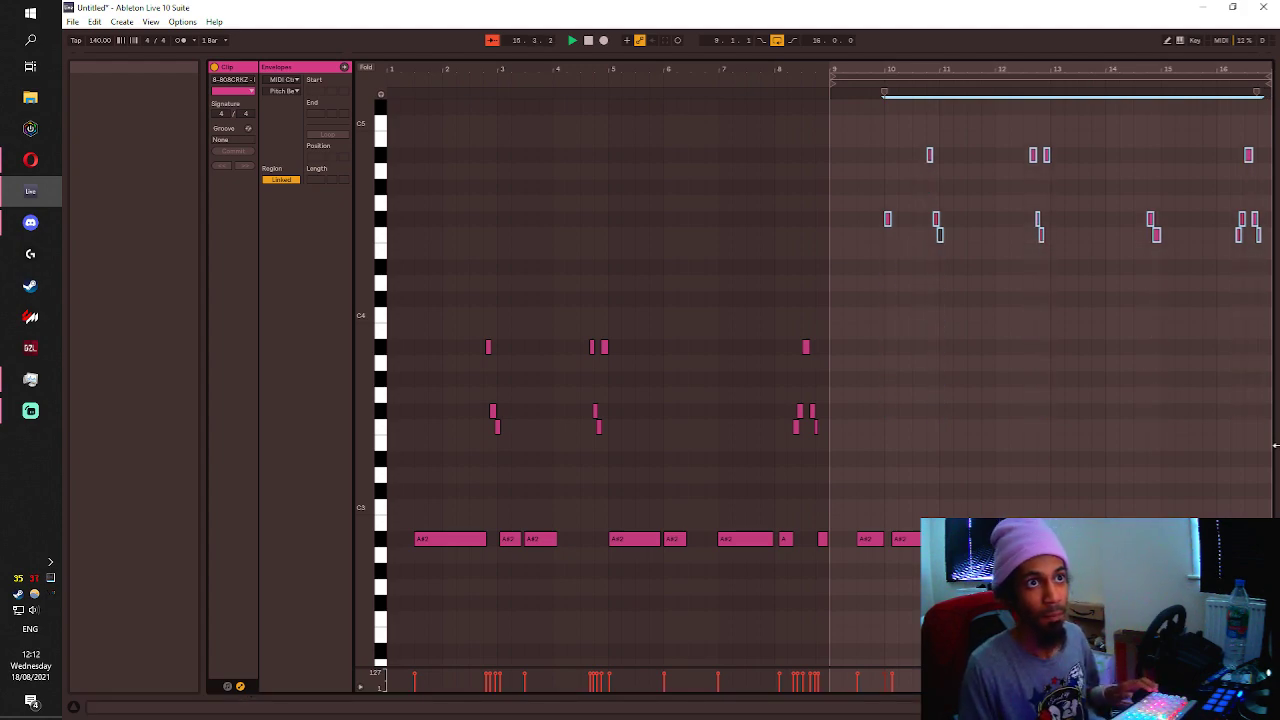
pyautogui.click(1202, 424)
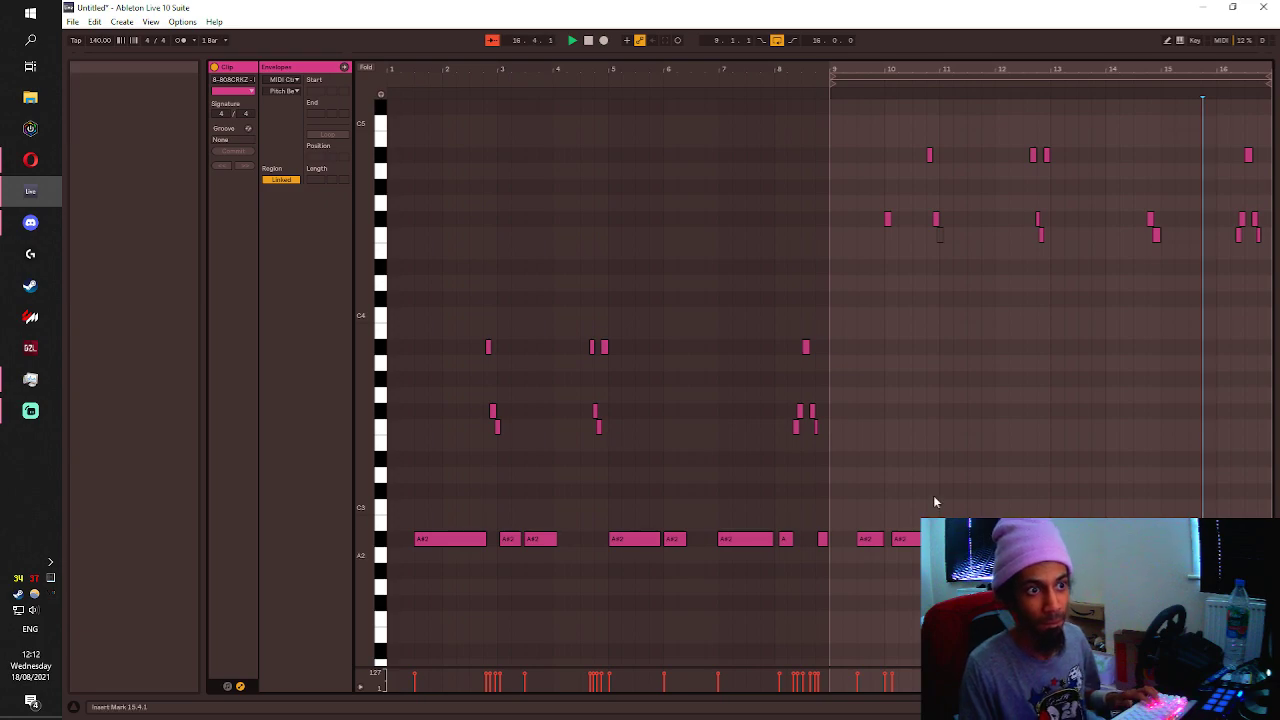
# Try the duplicated bass clip's low A#2 notes one octave higher, on A#3, and listen to the result.
pyautogui.press('space')
pyautogui.moveTo(860, 514); pyautogui.dragTo(1271, 565)
pyautogui.press('space')
pyautogui.press('space')
pyautogui.press('Up')
pyautogui.press('Up')
pyautogui.press('Up')
pyautogui.press('Up')
pyautogui.press('Up')
pyautogui.press('Up')
pyautogui.press('Up')
pyautogui.press('Up')
pyautogui.press('Up')
pyautogui.press('Up')
pyautogui.press('Up')
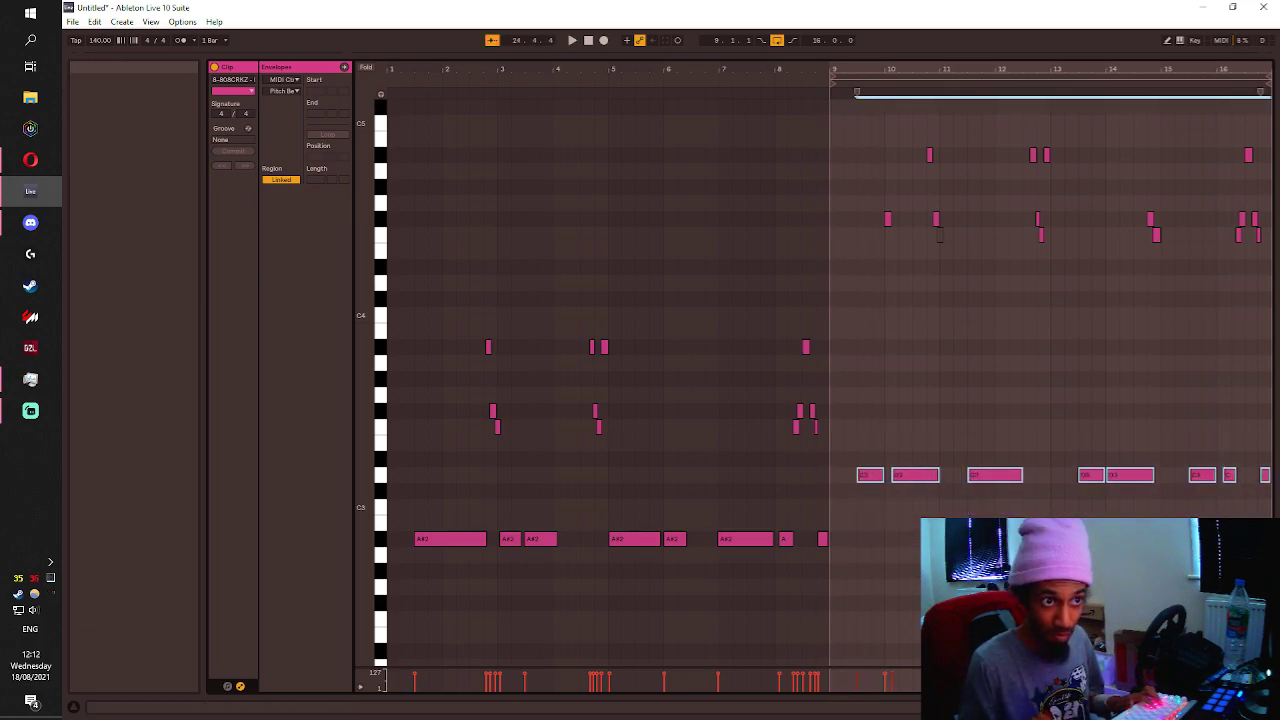
pyautogui.press('Up')
pyautogui.press('space')
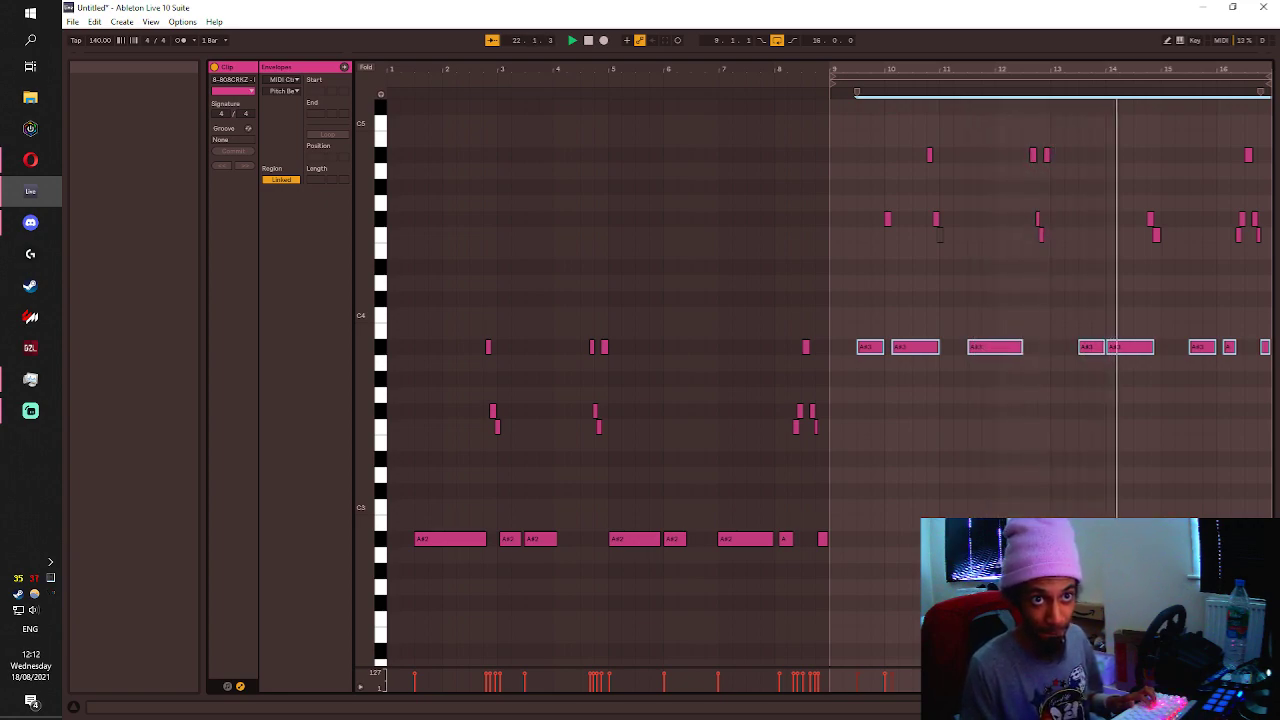
# Transpose the raised root notes of the duplicated bass clip back down one octave to A#2.
pyautogui.press('Down')
pyautogui.press('Down')
pyautogui.press('Down')
pyautogui.press('Down')
pyautogui.press('Down')
pyautogui.press('Down')
pyautogui.press('Down')
pyautogui.press('Down')
pyautogui.press('Down')
pyautogui.press('Down')
pyautogui.press('Down')
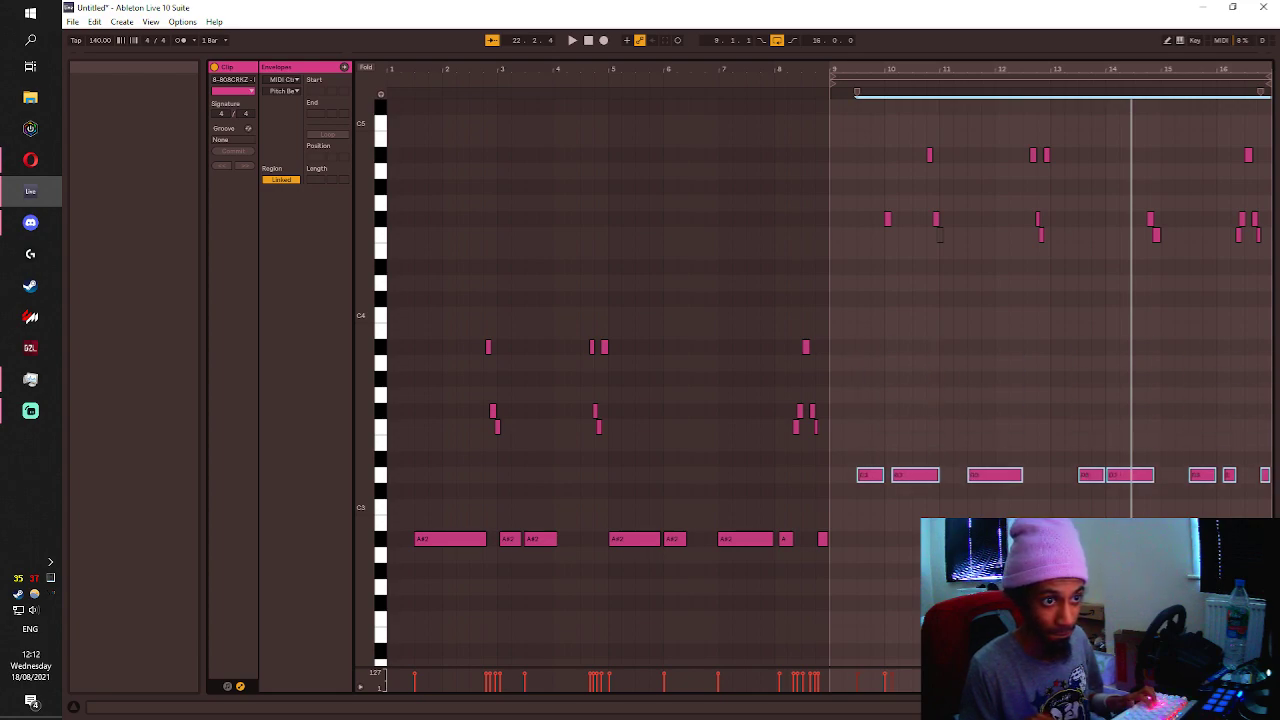
pyautogui.press('Down')
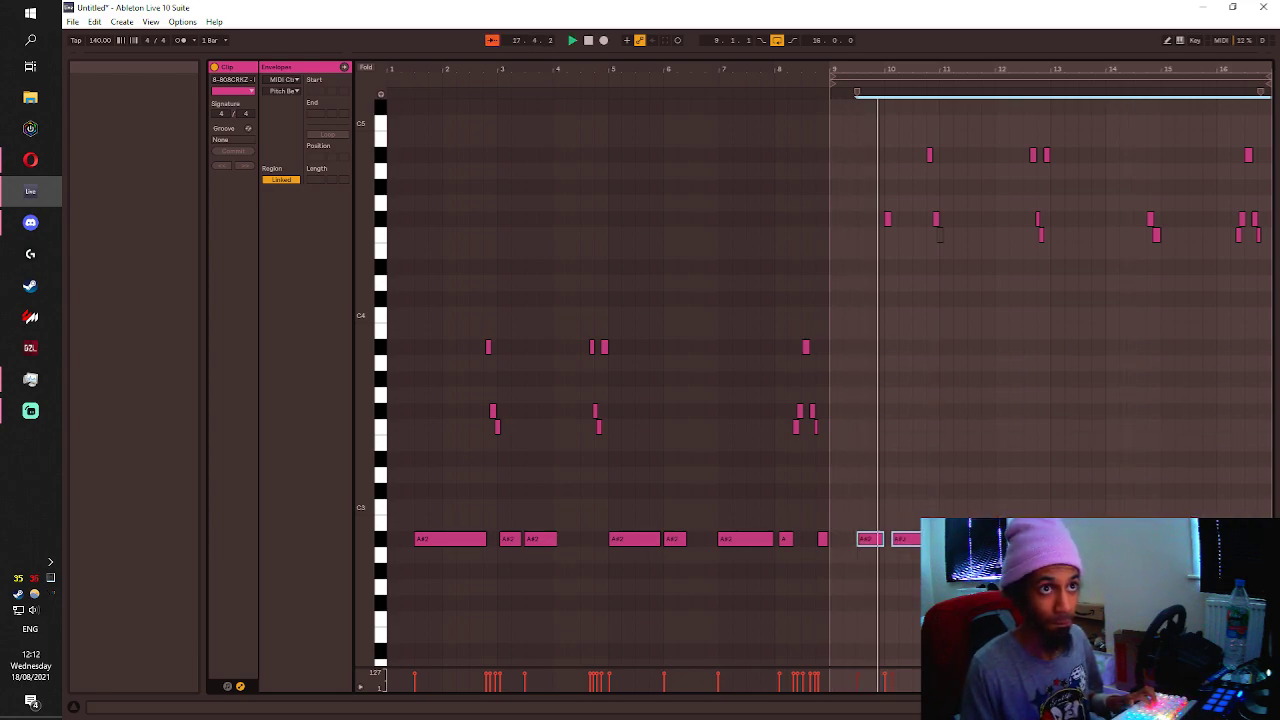
# Shorten the A#2 note near 14.1.1 so it ends at 14.4.1, where the F#4 slide note starts, and listen.
pyautogui.click(920, 470)
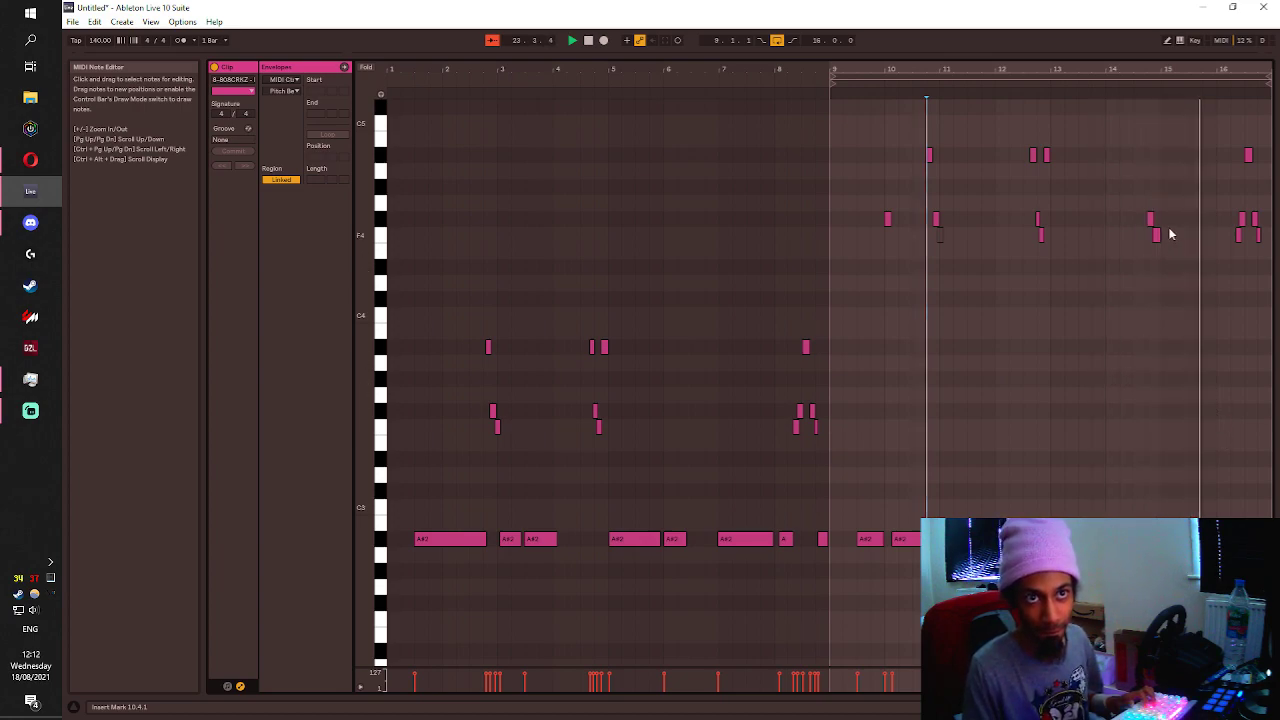
pyautogui.scroll(3, 1168, 232)
pyautogui.click(1133, 219)
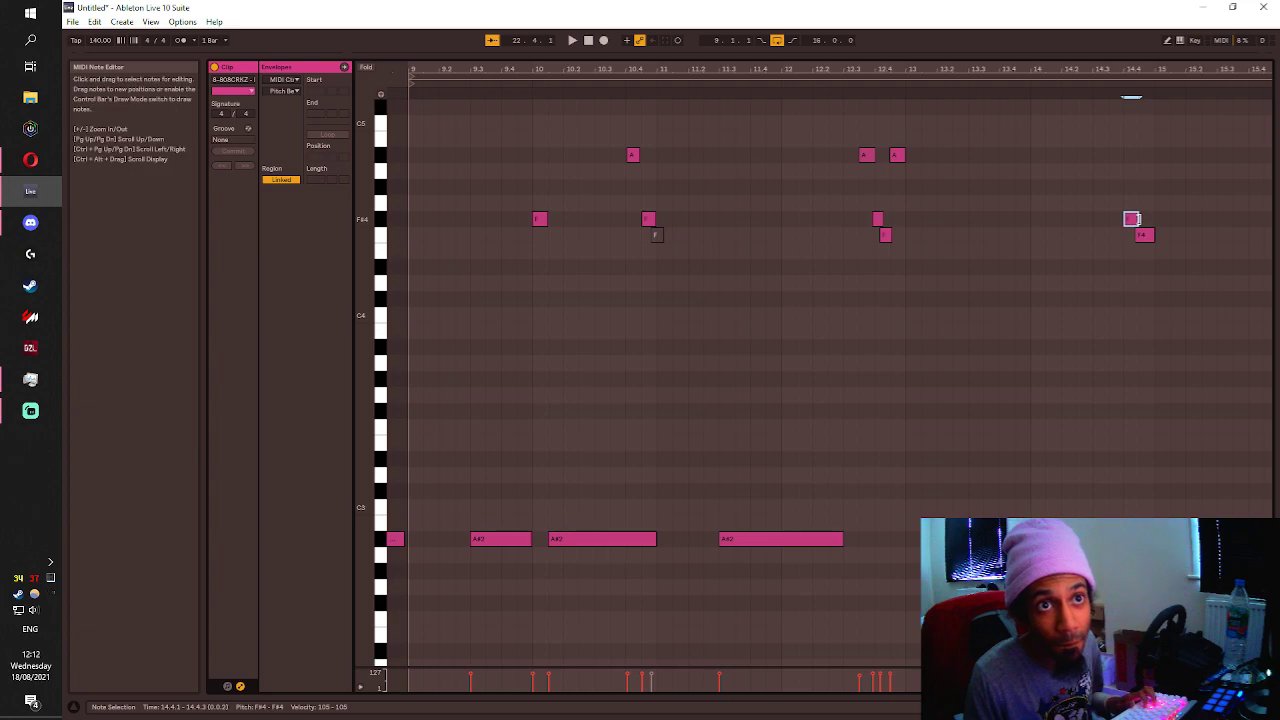
pyautogui.click(1095, 539)
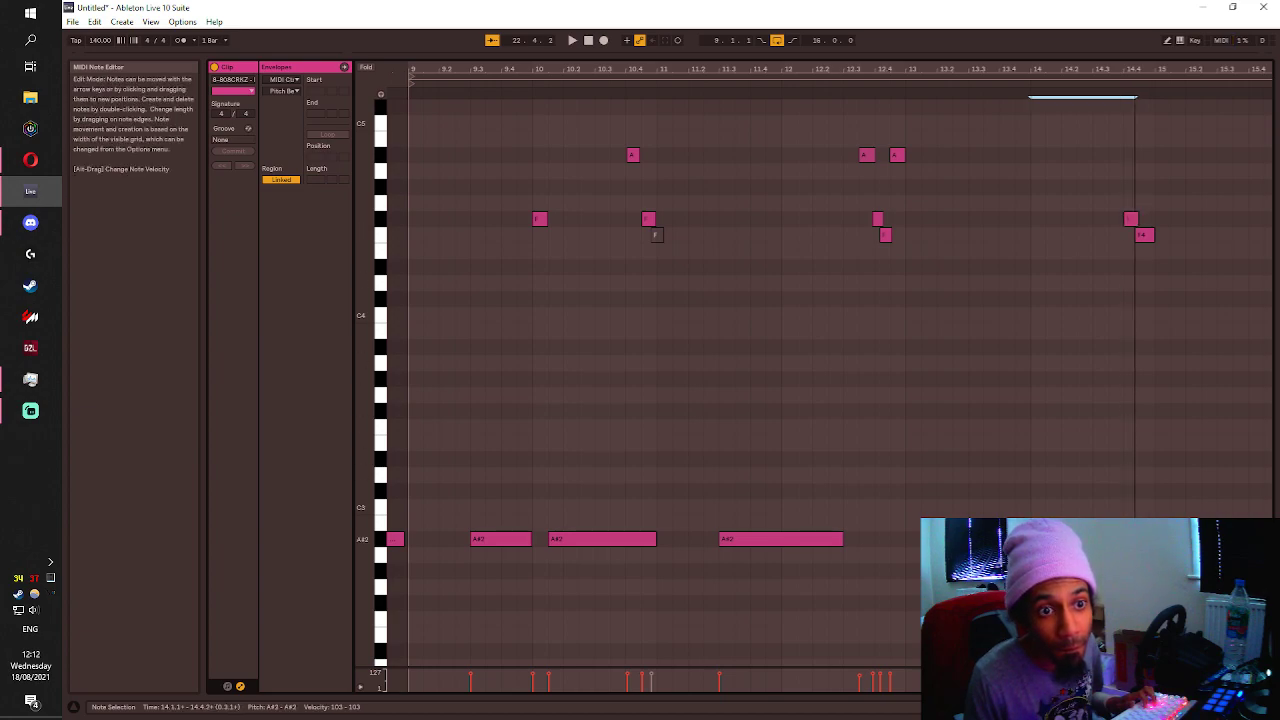
pyautogui.press('space')
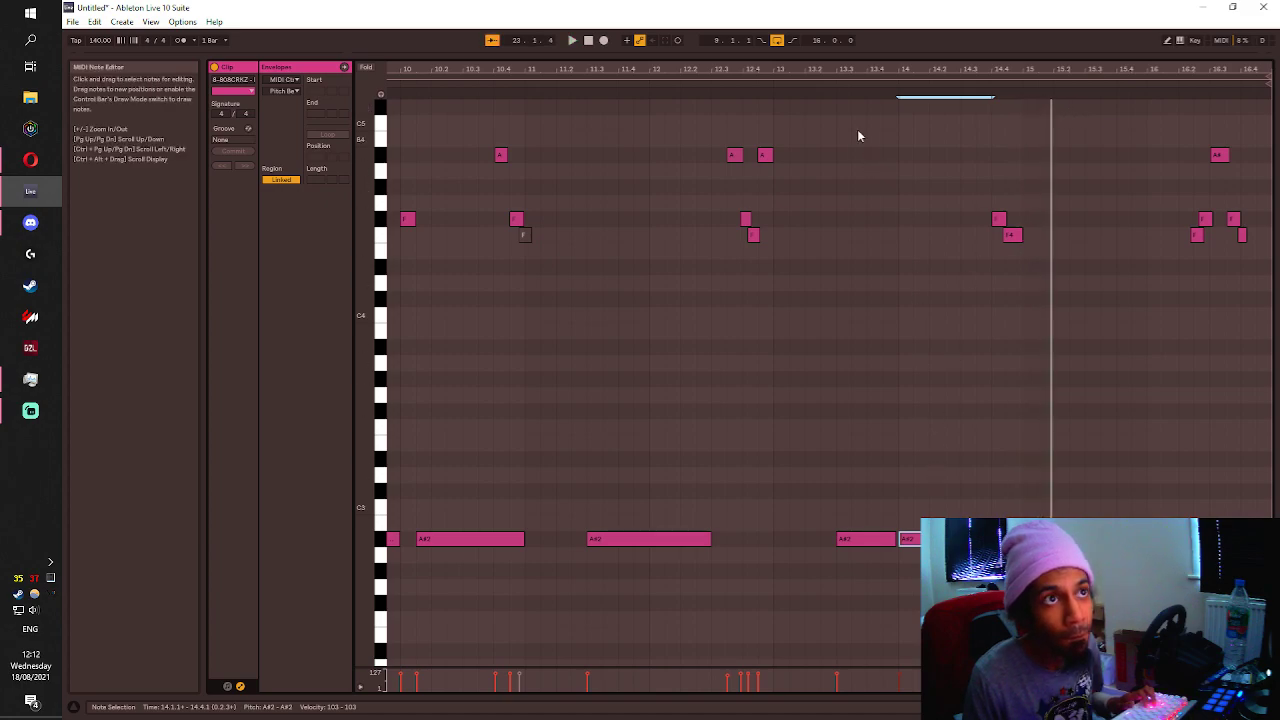
pyautogui.press('space')
pyautogui.click(1034, 427)
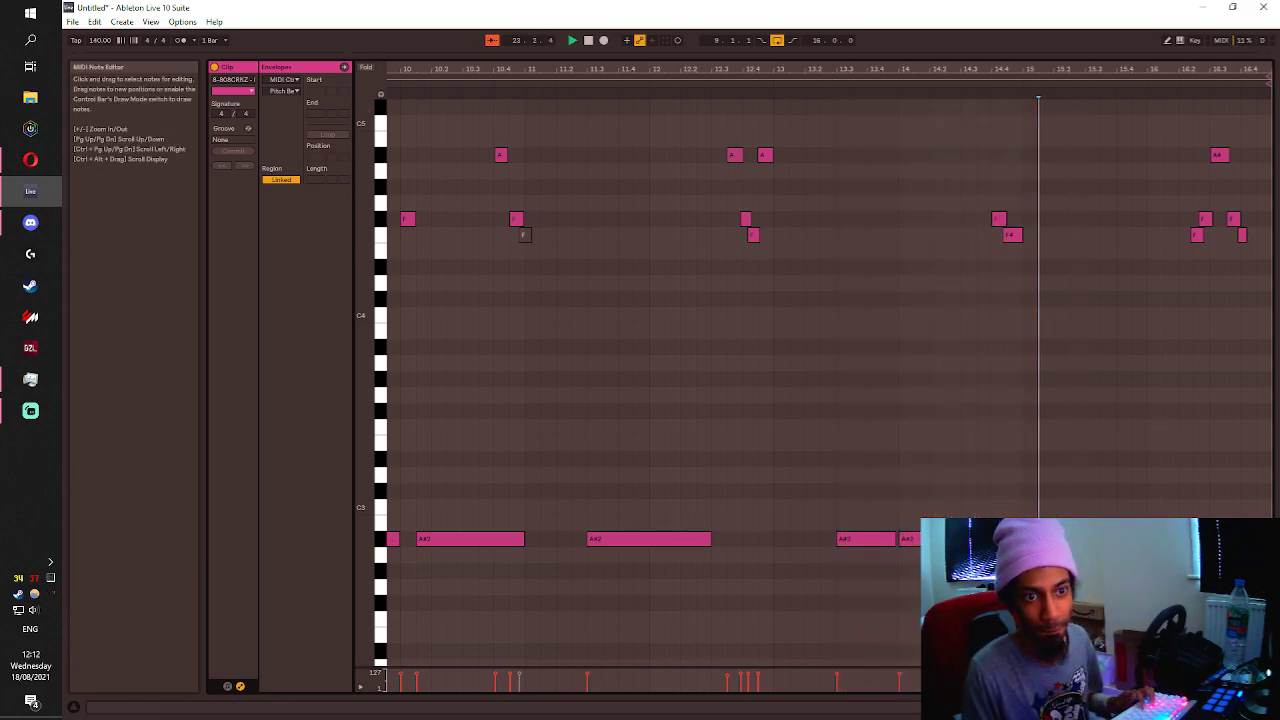
# Raise the high-cut band of the EQ Eight placed before OTT on the bass track to about 918 Hz.
pyautogui.click(1200, 707)
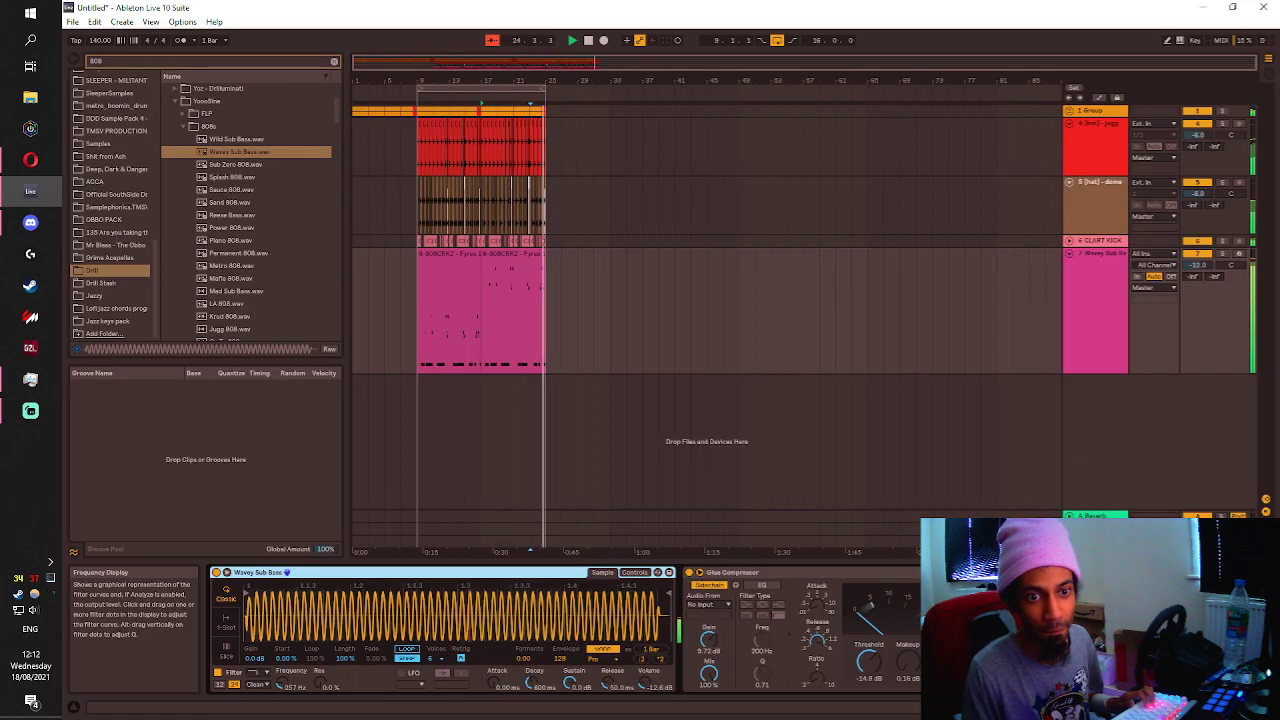
pyautogui.moveTo(1190, 707); pyautogui.dragTo(1216, 707)
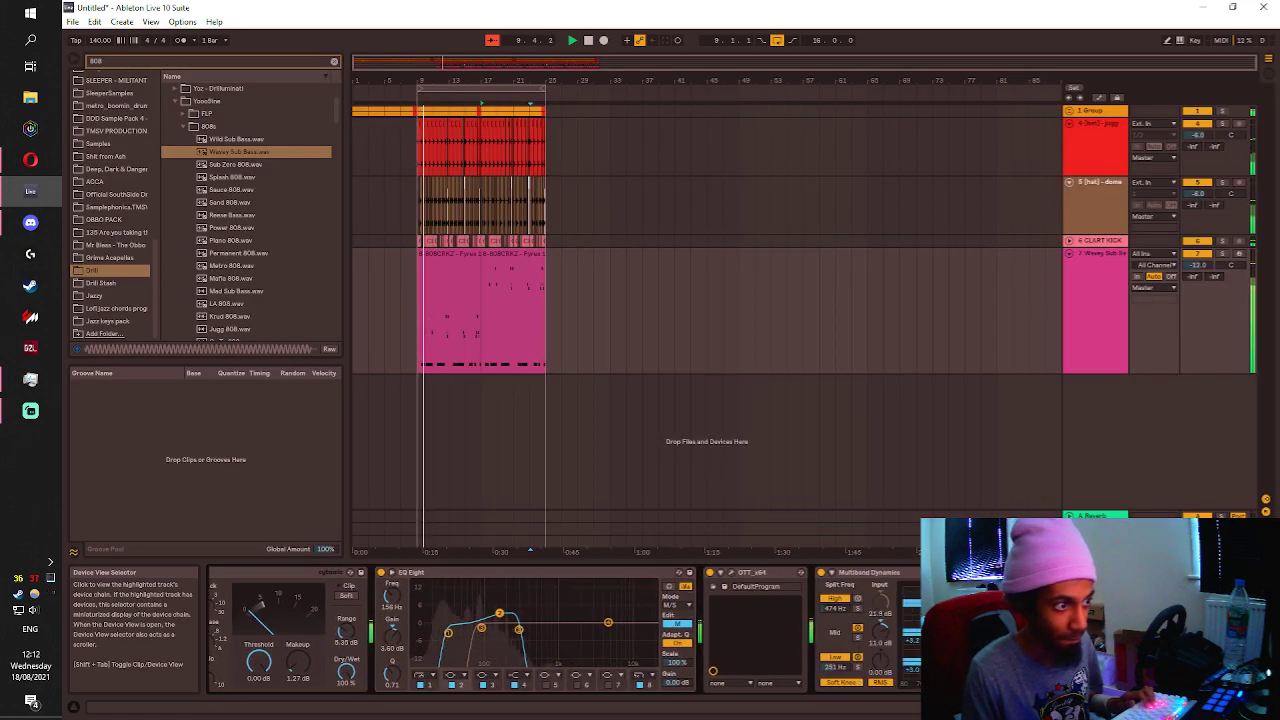
pyautogui.moveTo(519, 630); pyautogui.dragTo(555, 635)
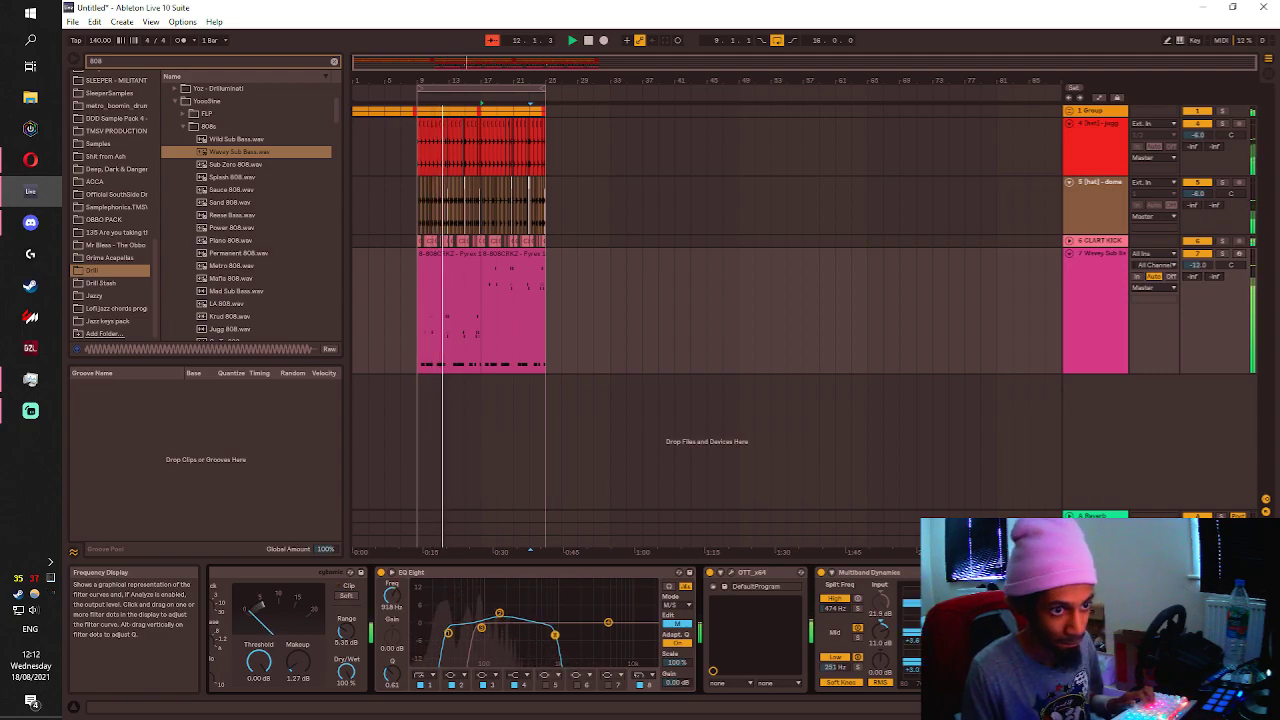
pyautogui.moveTo(1214, 707); pyautogui.dragTo(1230, 707)
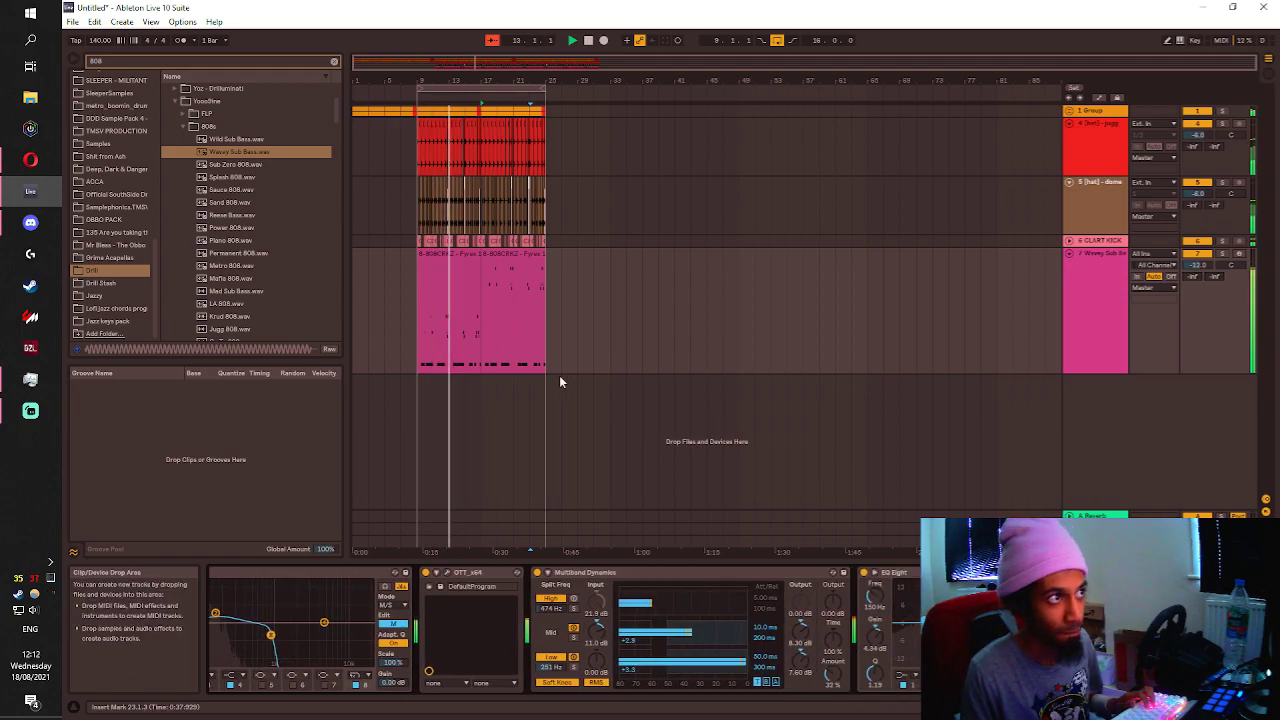
# Save the Live Set as Breezin in the herepdaeodjsaed Project folder.
pyautogui.click(490, 293)
pyautogui.hotkey('ctrl', 's')
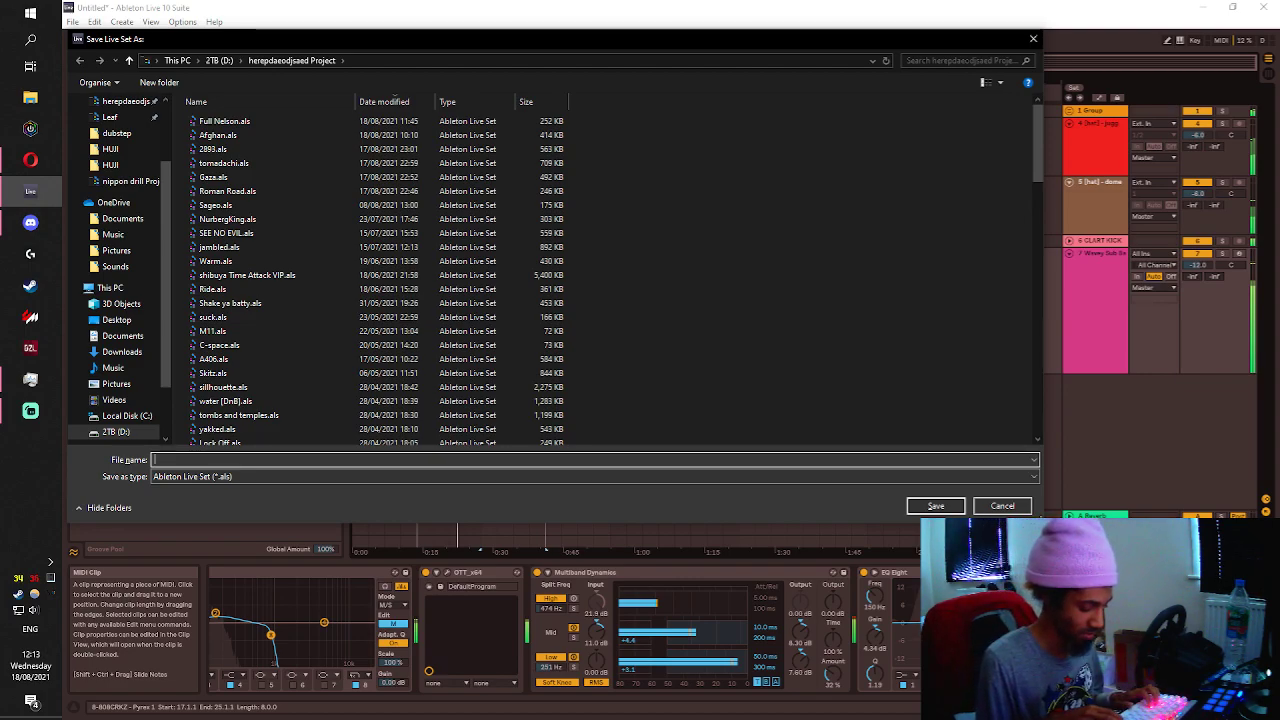
pyautogui.write('B')
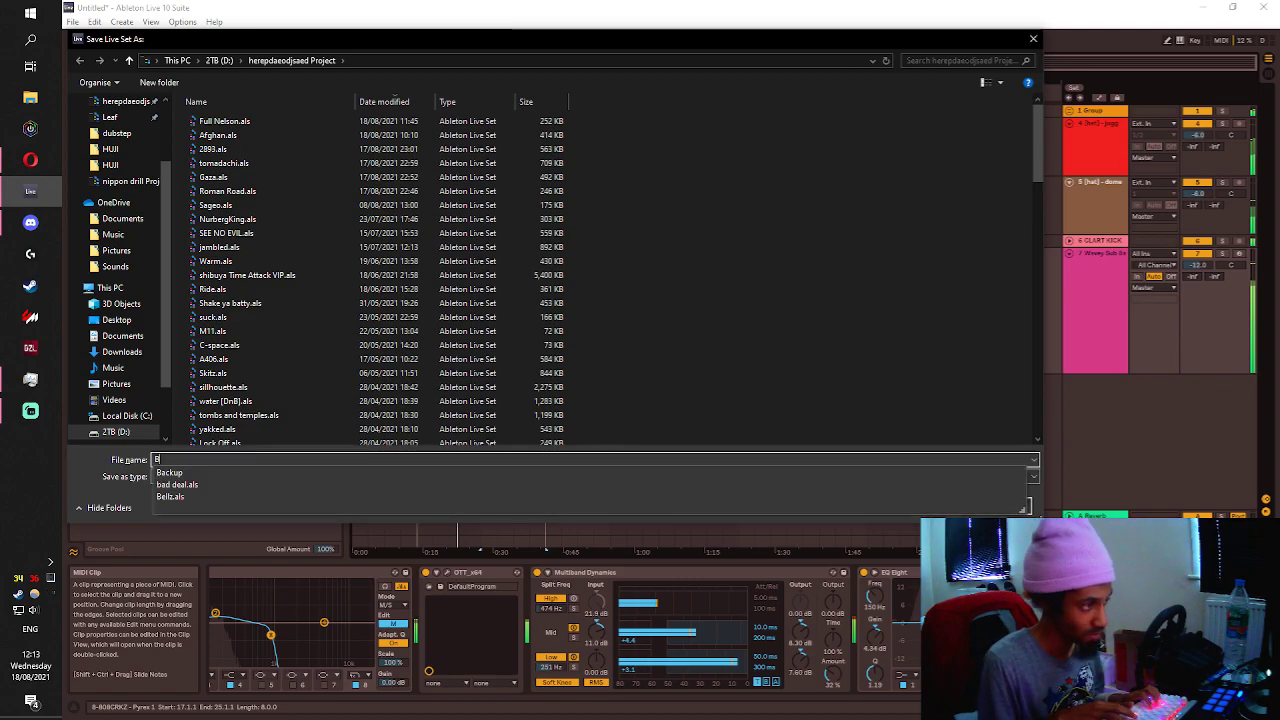
pyautogui.write('alli')
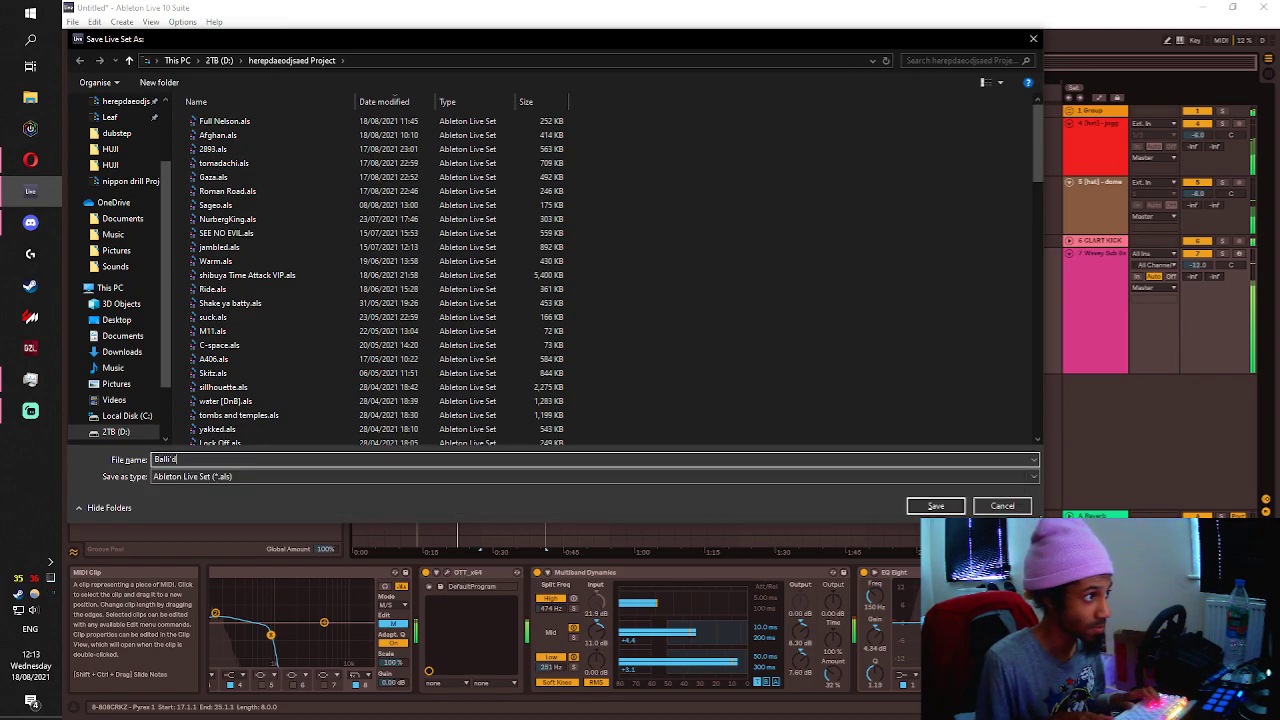
pyautogui.write("'d")
pyautogui.press('BackSpace')
pyautogui.press('BackSpace')
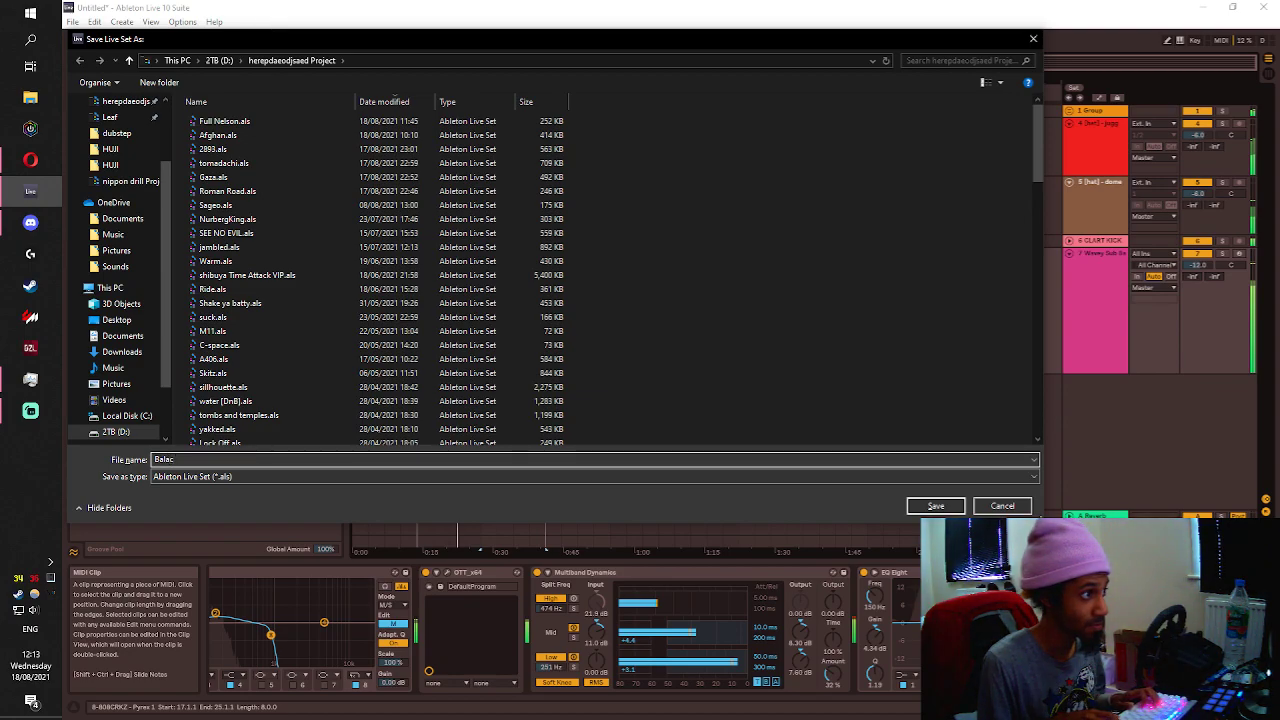
pyautogui.write('ava')
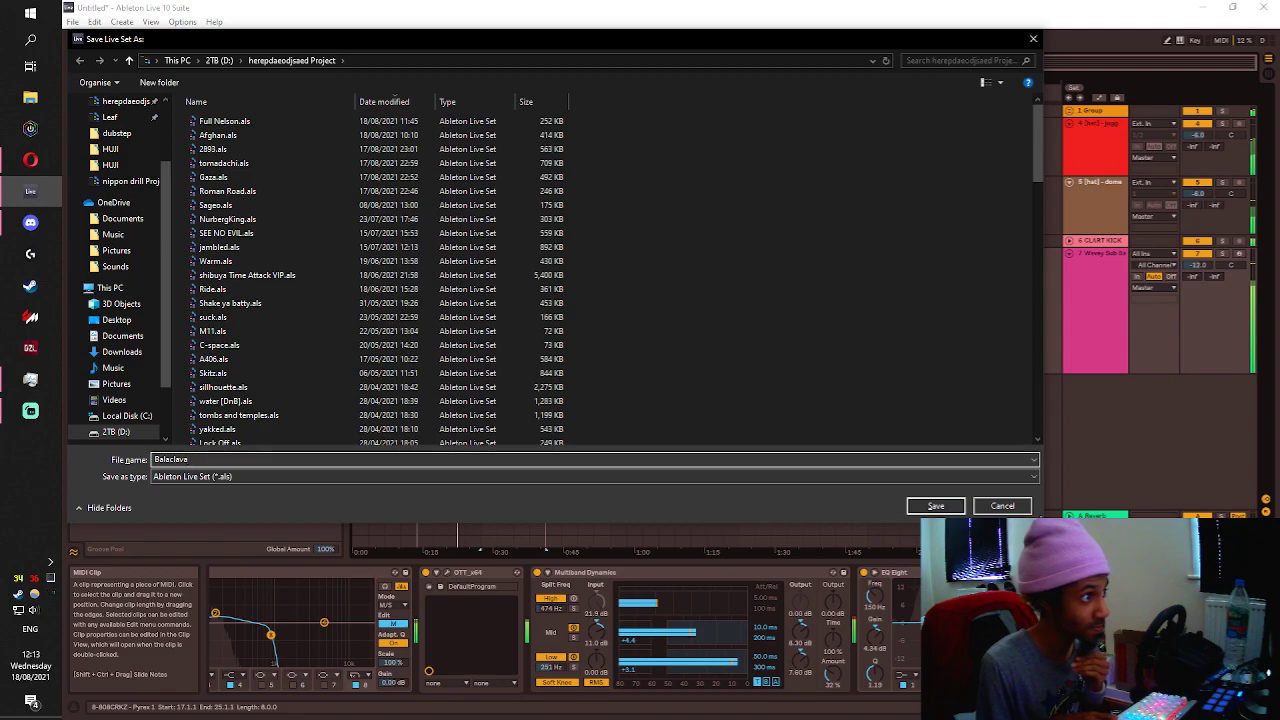
pyautogui.press('BackSpace')
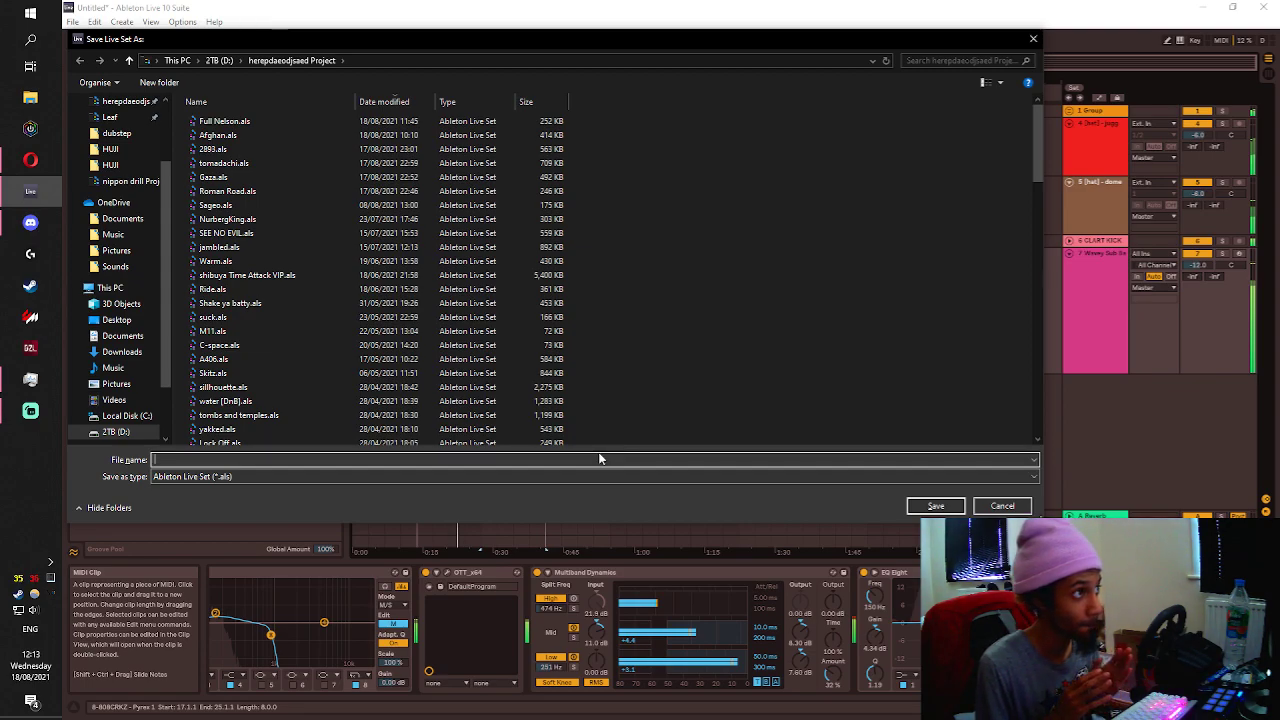
pyautogui.write('Breezin')
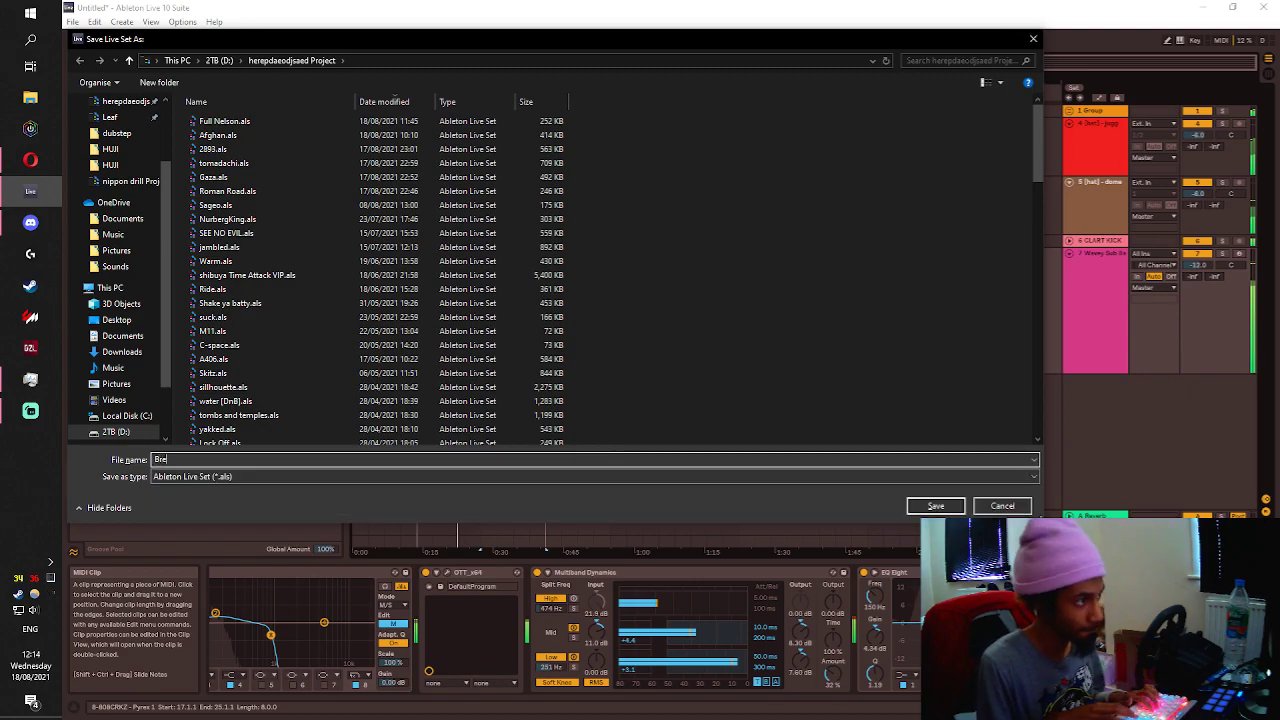
pyautogui.press('Return')
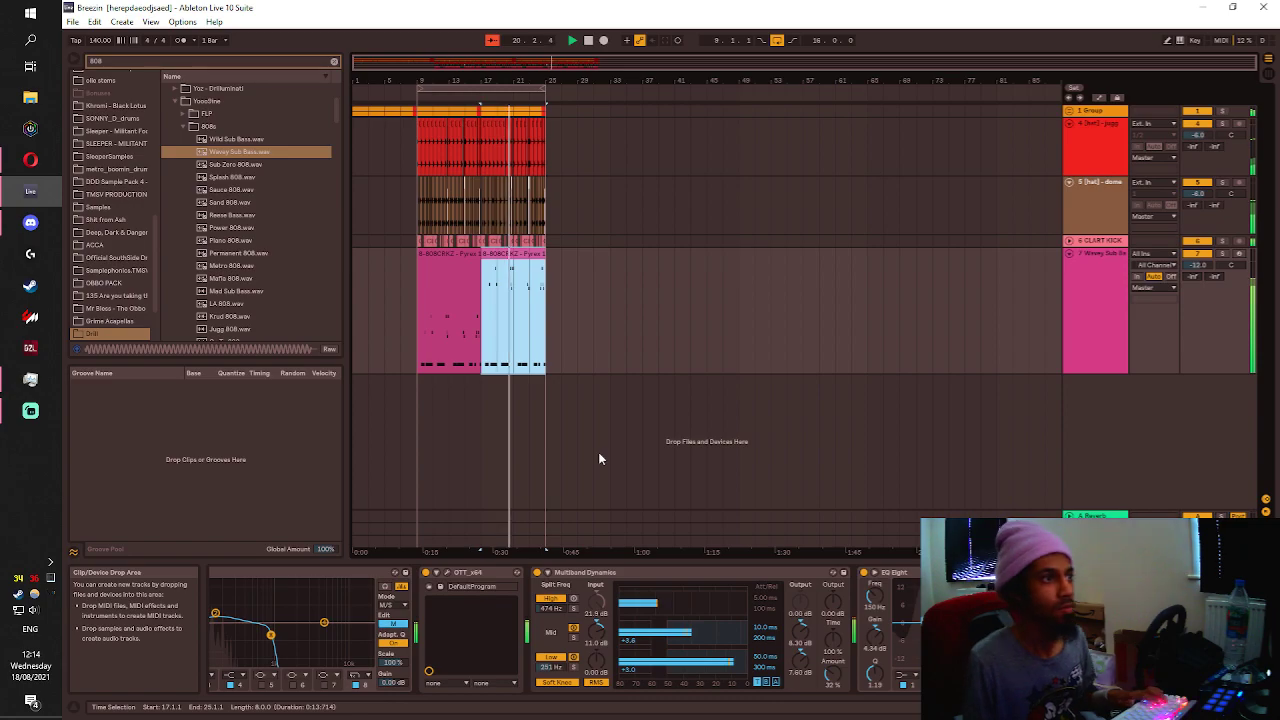
# Switch to Streamlabs OBS and check the running live stream.
pyautogui.click(628, 226)
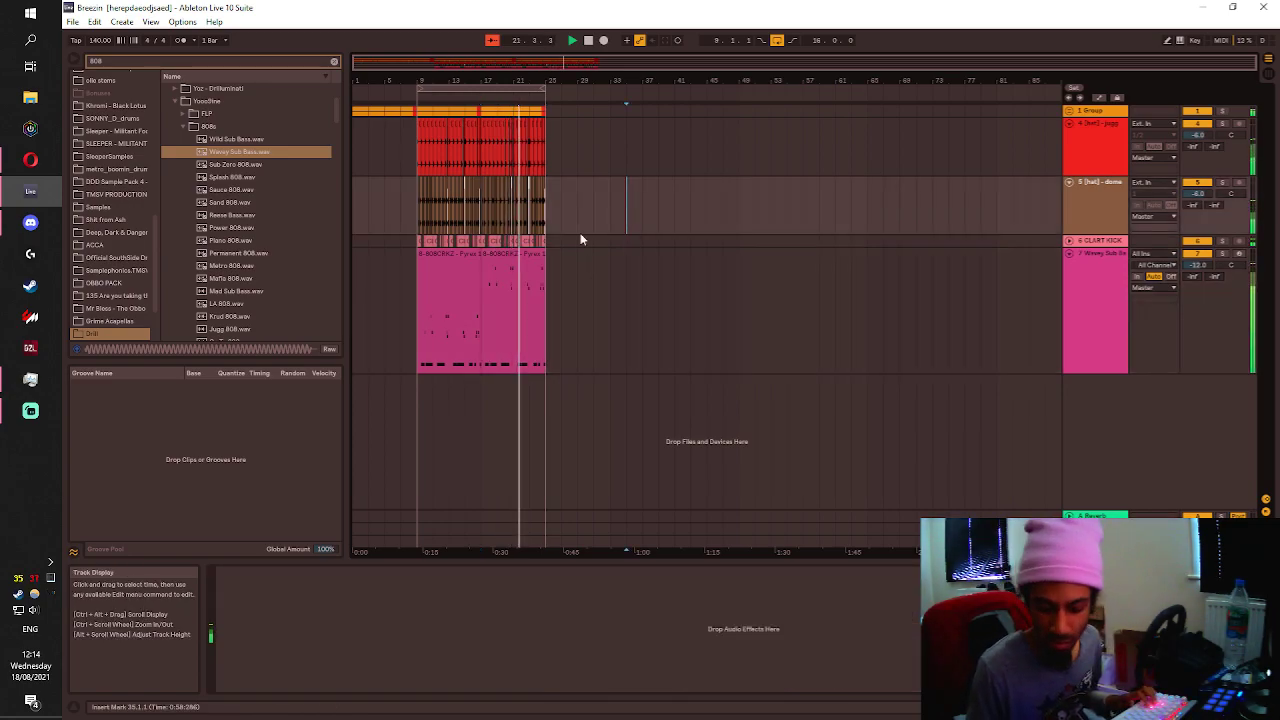
pyautogui.hotkey('alt', 'Tab')
pyautogui.press('Tab')
pyautogui.press('Tab')
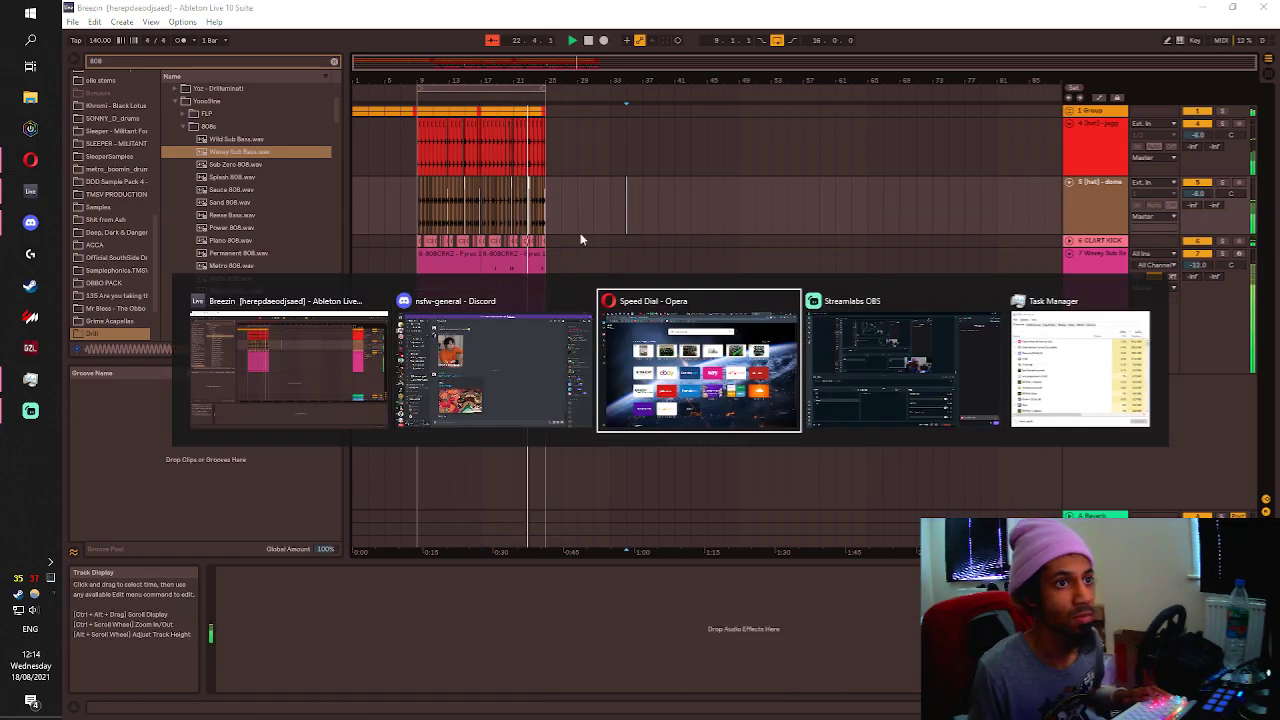
pyautogui.hotkey('alt', 'Tab')
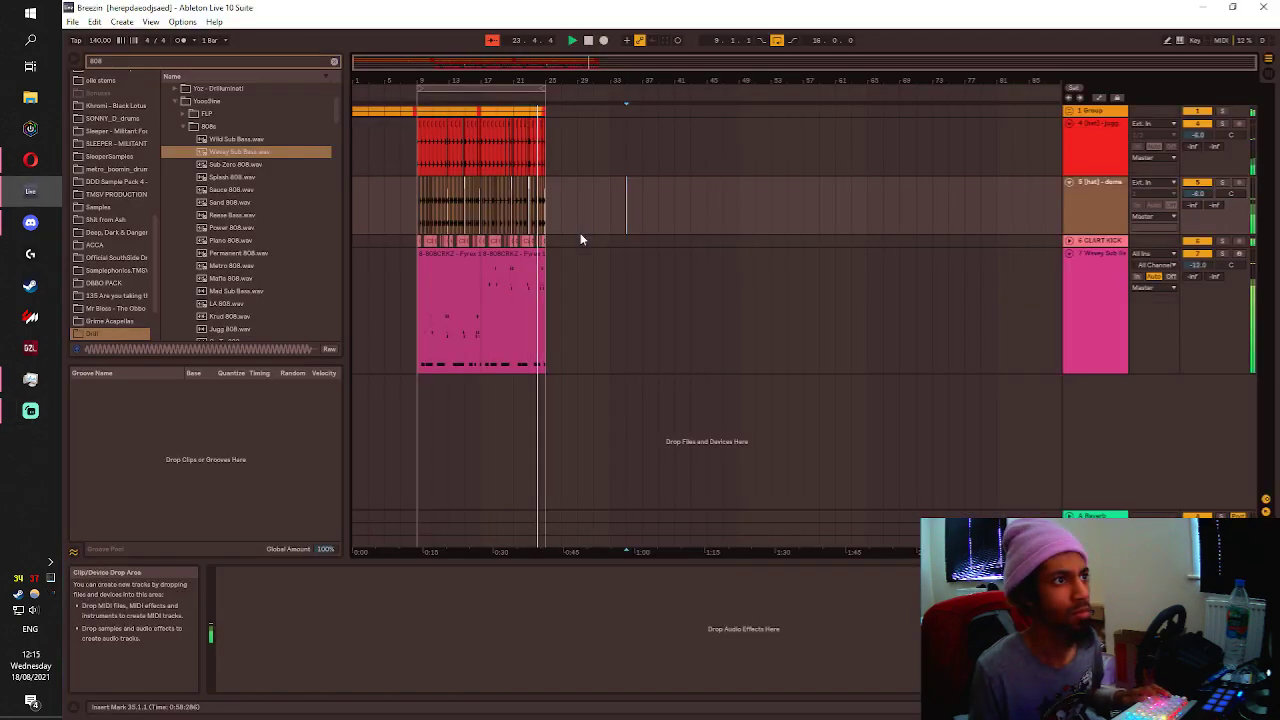
pyautogui.hotkey('alt', 'Tab')
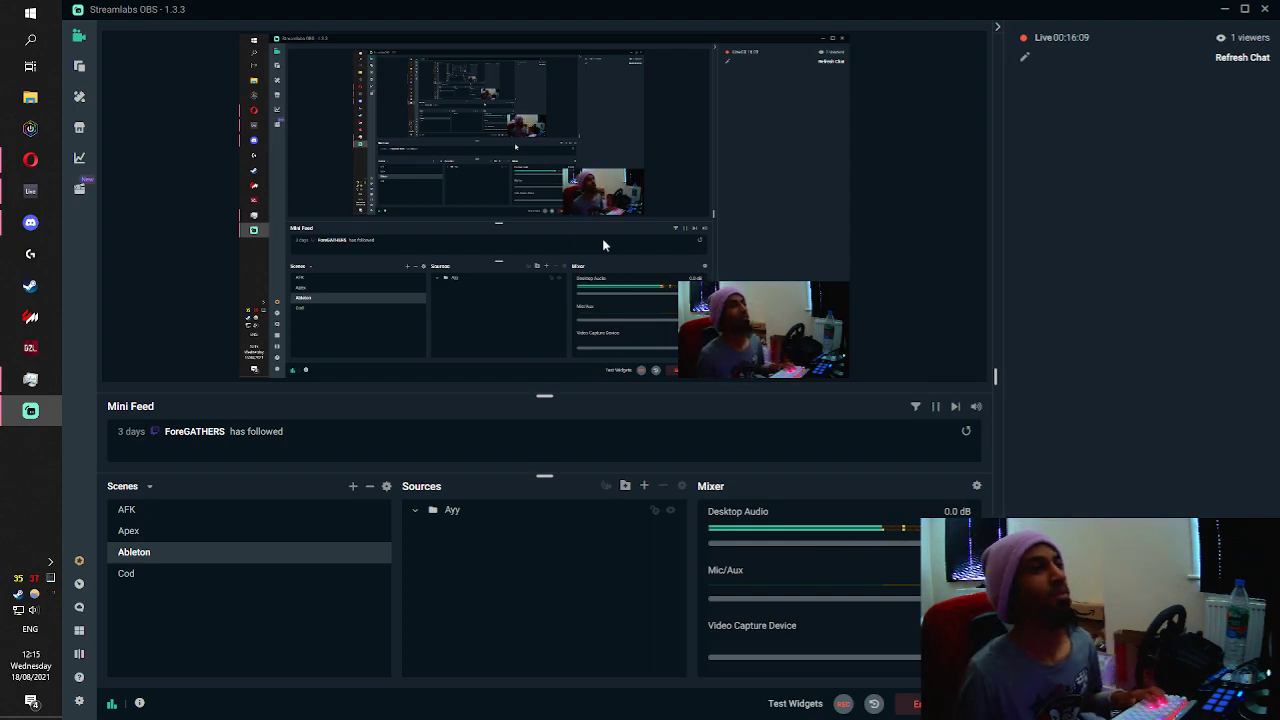
pyautogui.hotkey('alt', 'Tab')
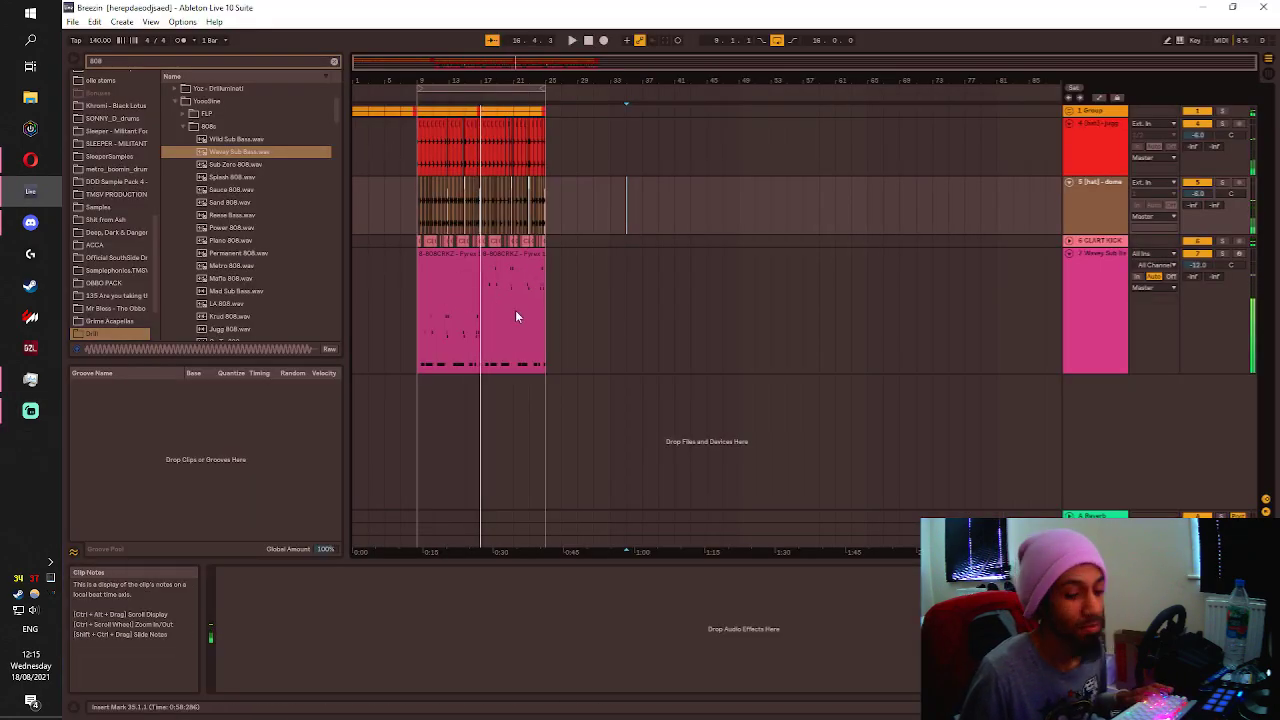
pyautogui.hotkey('alt', 'Tab')
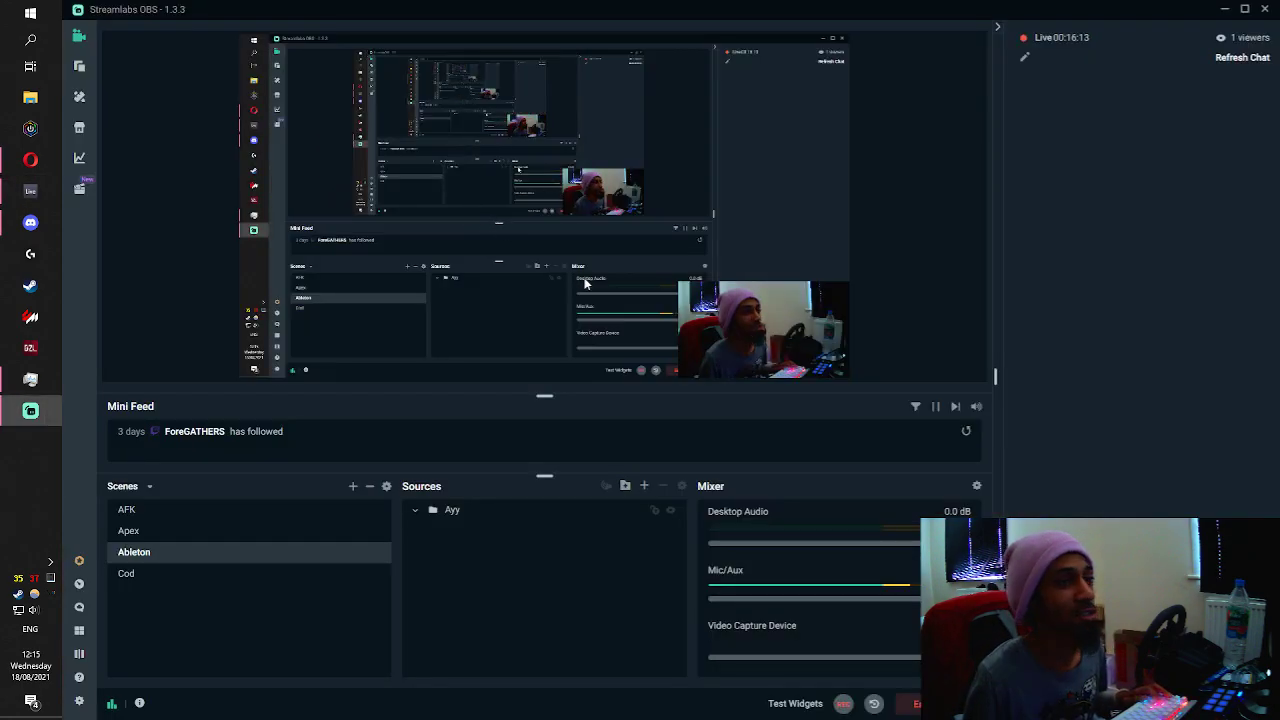
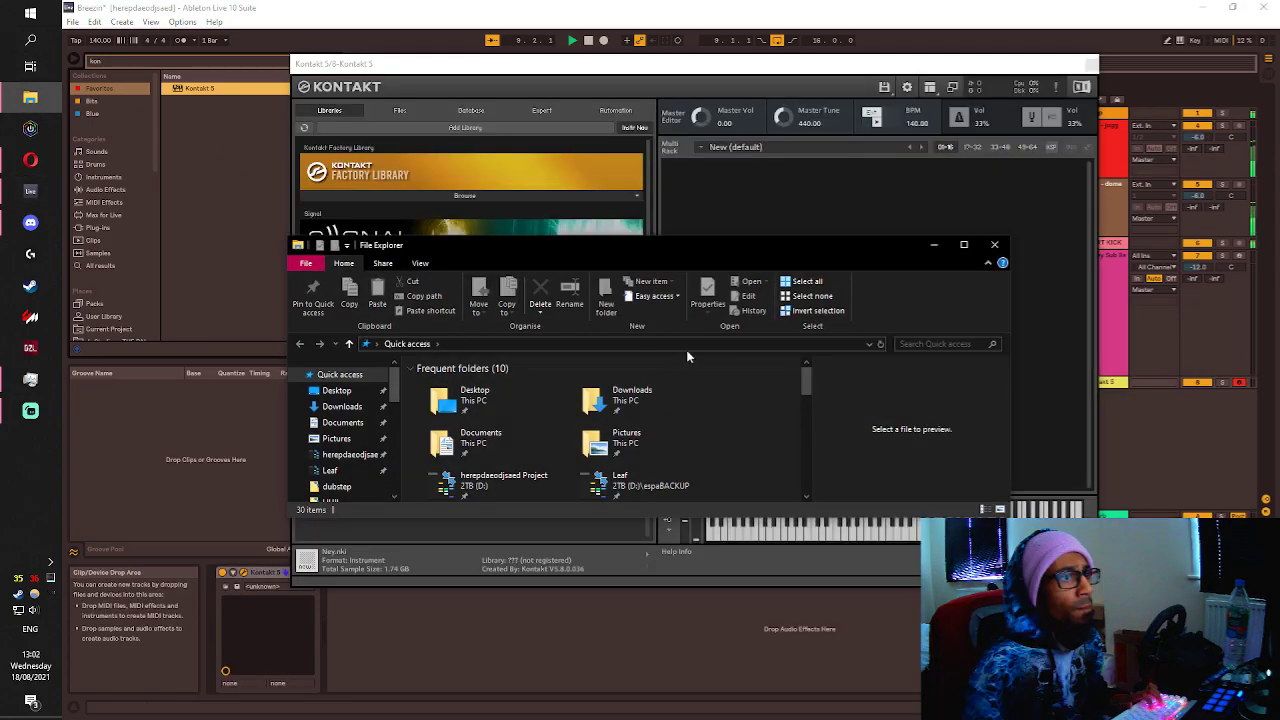
# Close File Explorer and open the Asia instruments of the World Percussion 2.0 library in Kontakt.
pyautogui.click(994, 244)
pyautogui.scroll(-2, 552, 252)
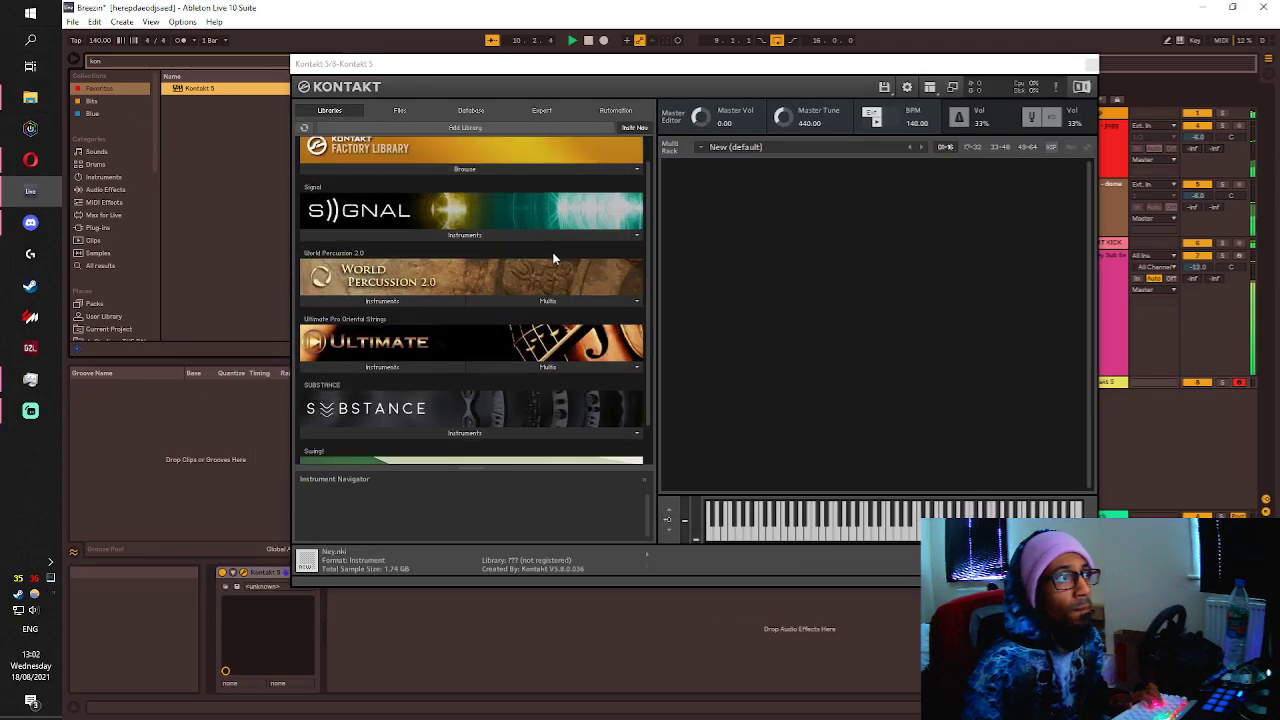
pyautogui.scroll(-1, 536, 280)
pyautogui.scroll(2, 527, 286)
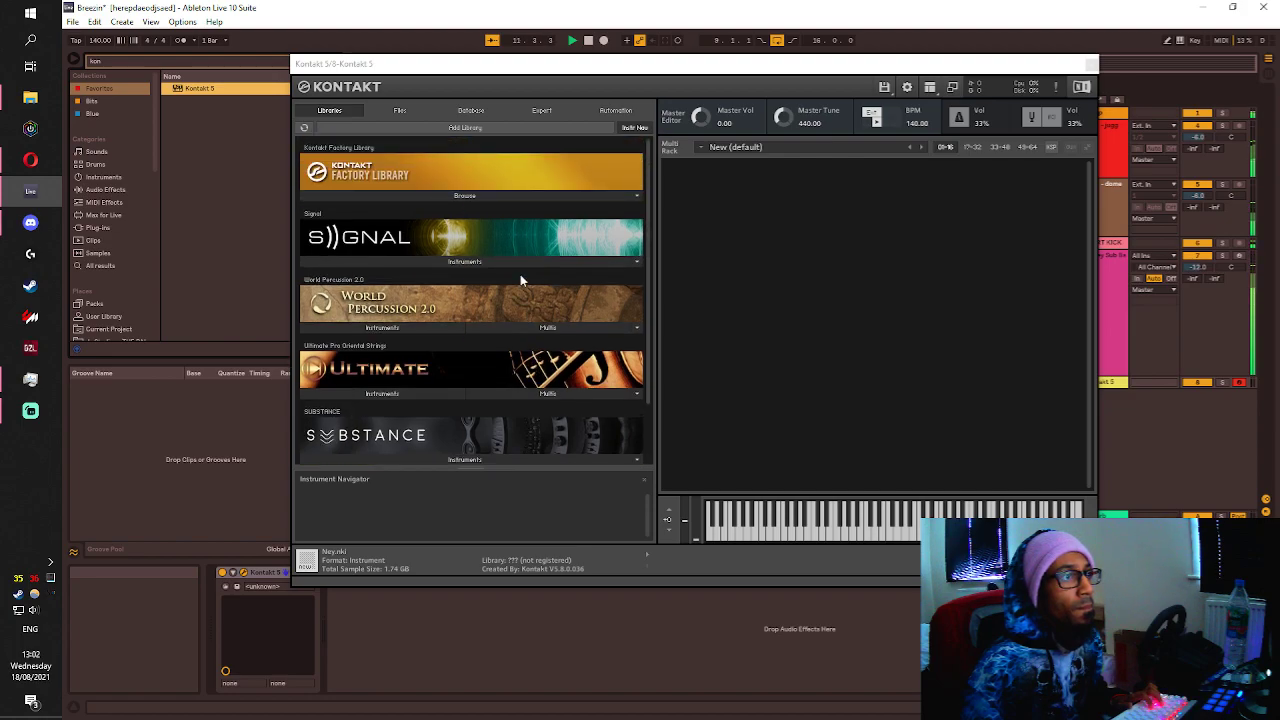
pyautogui.click(432, 327)
pyautogui.scroll(-1, 341, 351)
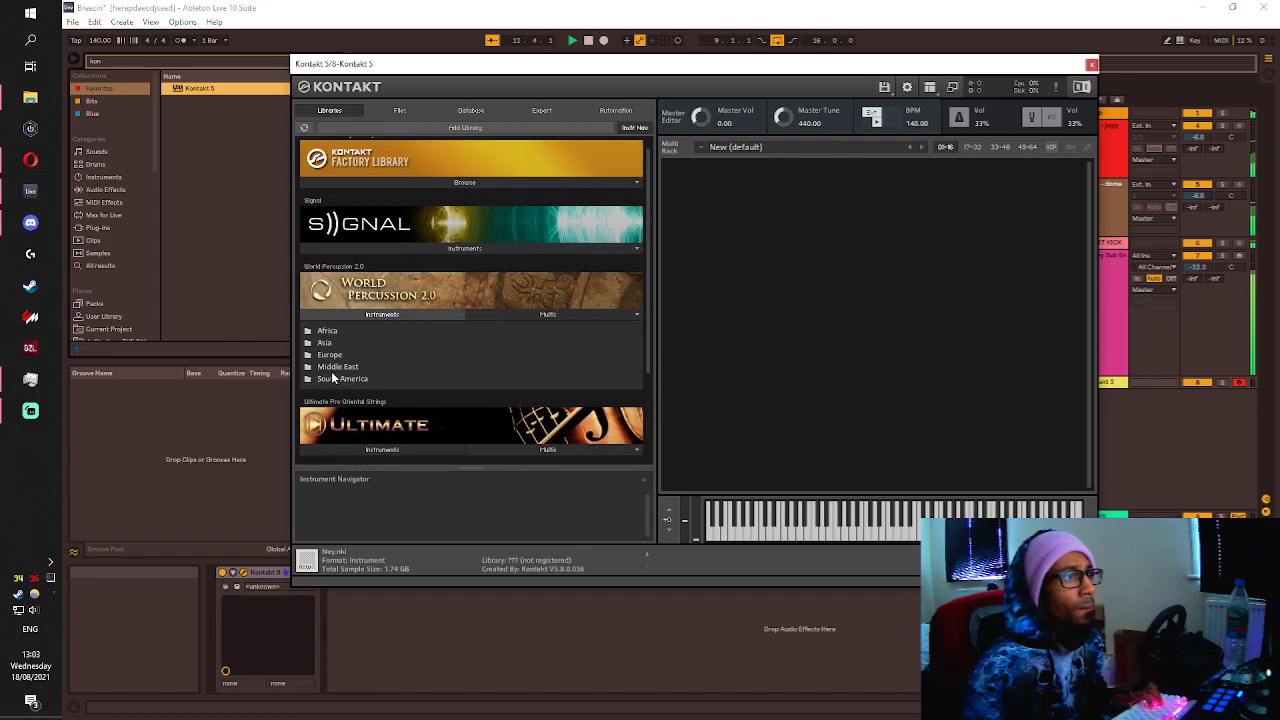
pyautogui.click(322, 343)
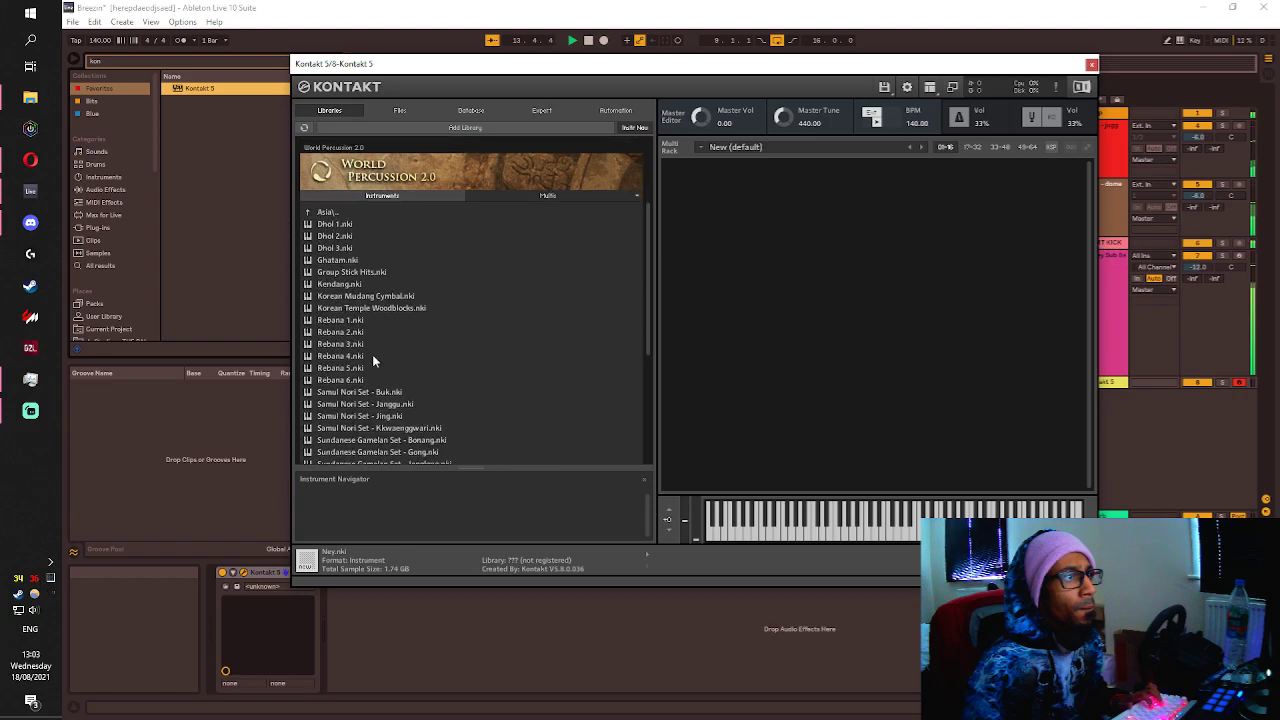
# Load the Korean Temple Woodblocks.nki instrument into the Kontakt rack.
pyautogui.scroll(-5, 346, 335)
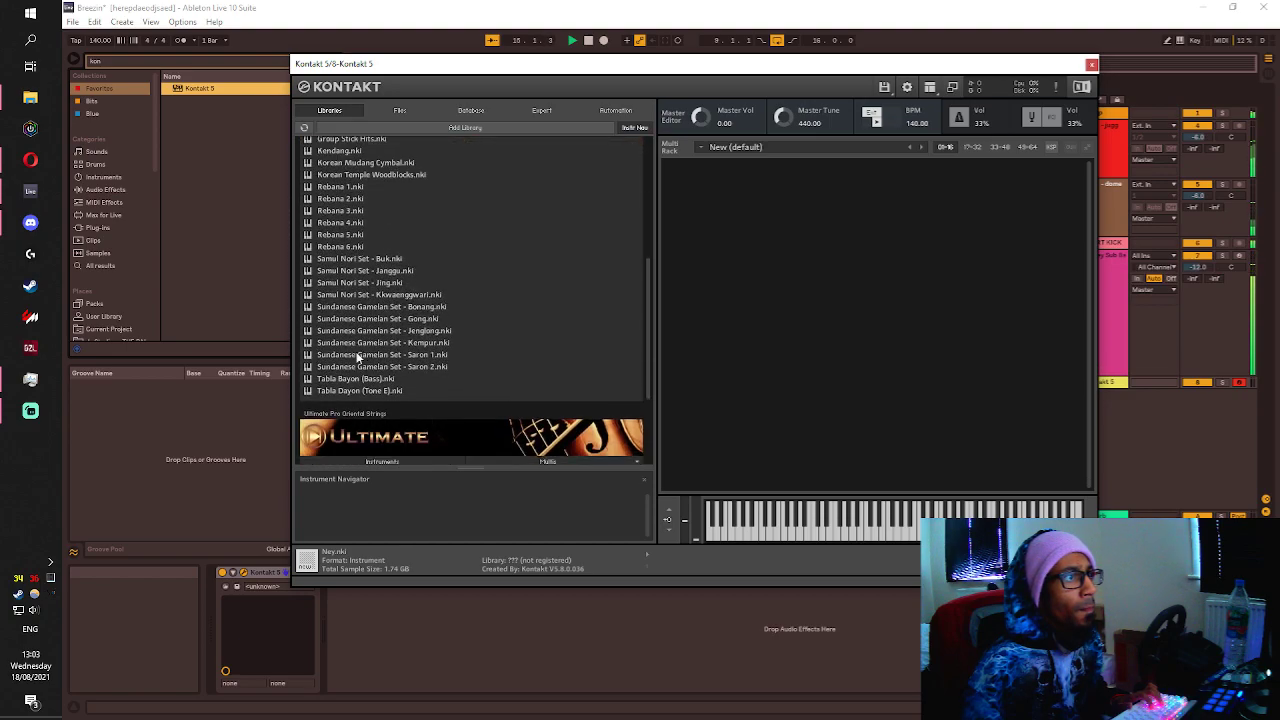
pyautogui.scroll(3, 360, 357)
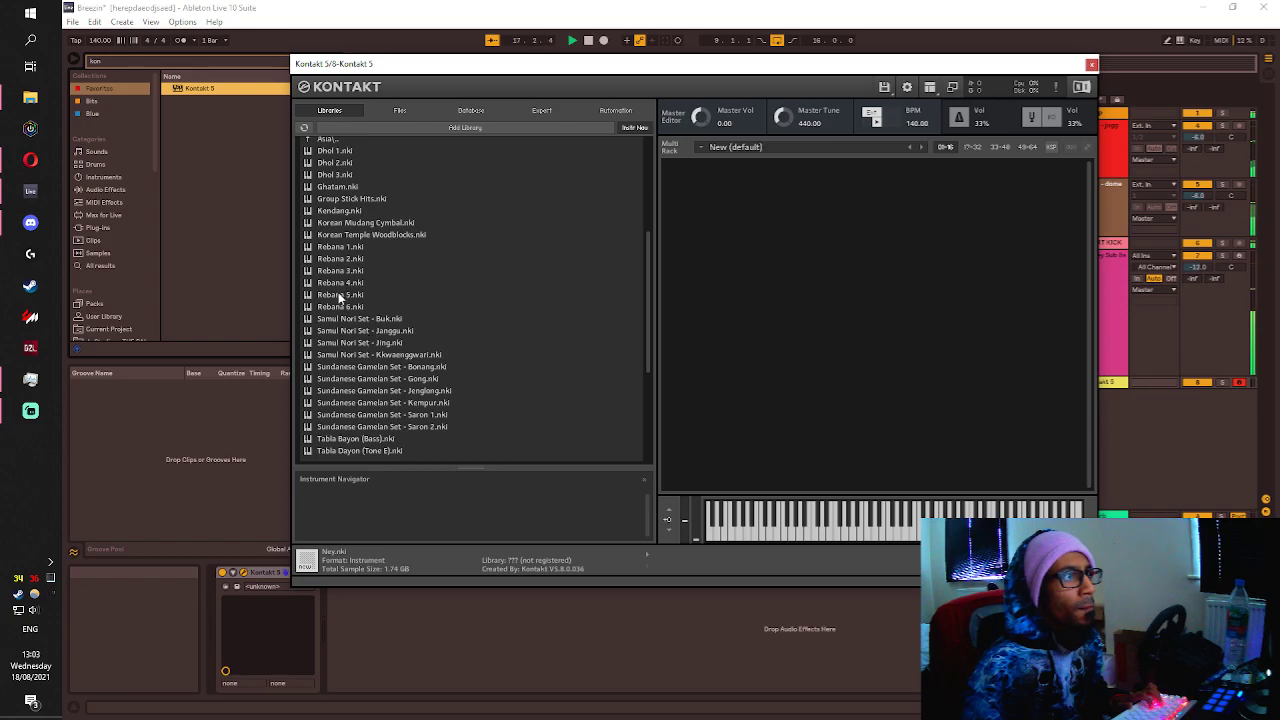
pyautogui.doubleClick(327, 237)
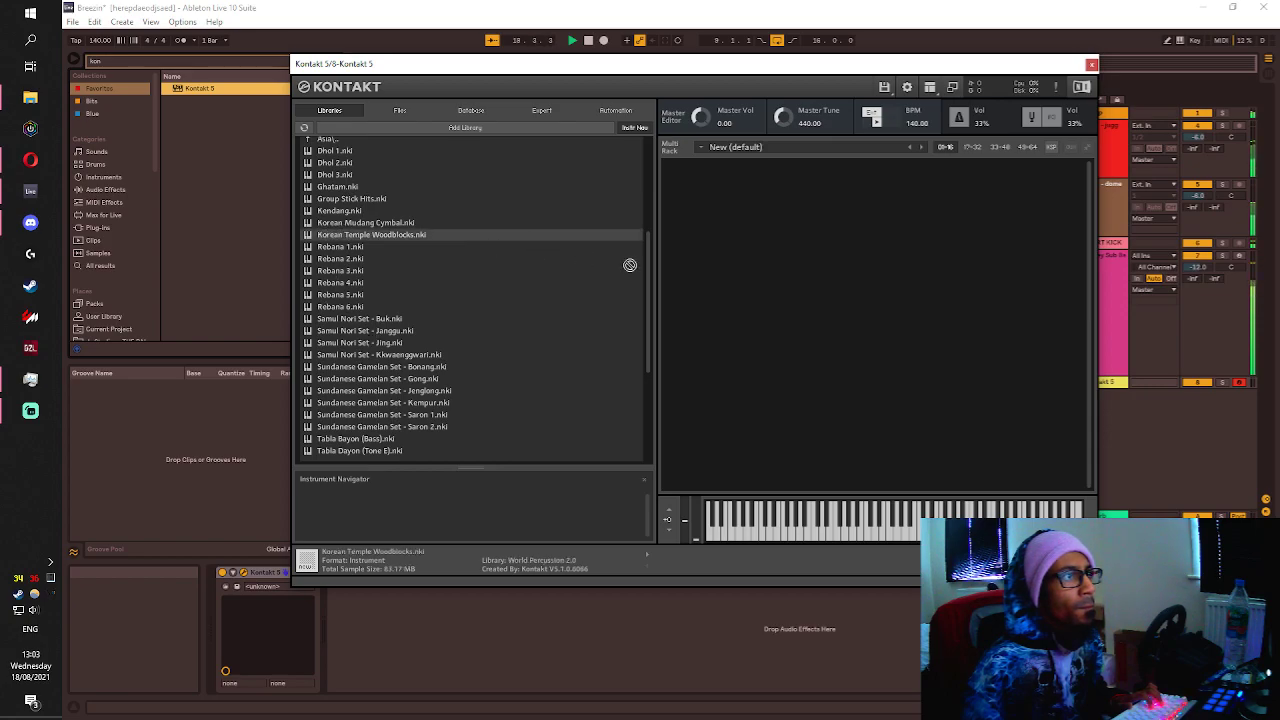
pyautogui.moveTo(791, 297); pyautogui.dragTo(780, 297)
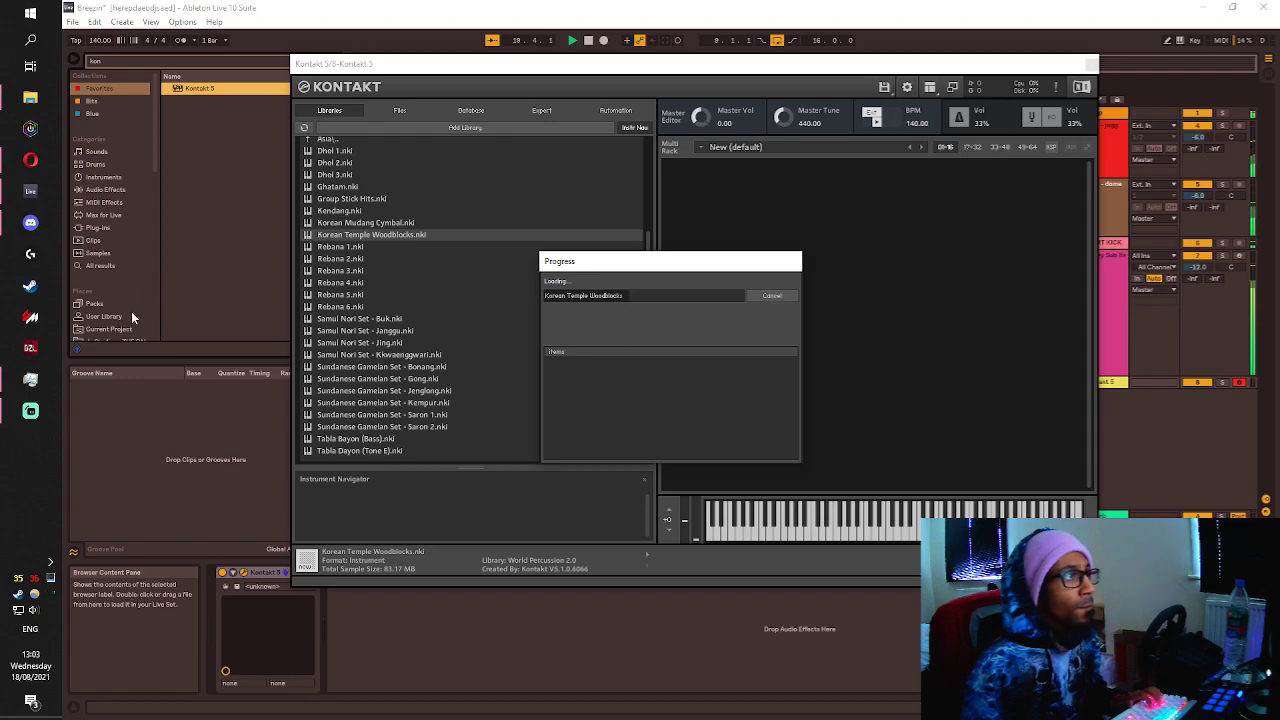
# Switch to File Explorer and open the KONTAKT BITS folder on the 2TB (D:) drive.
pyautogui.click(30, 97)
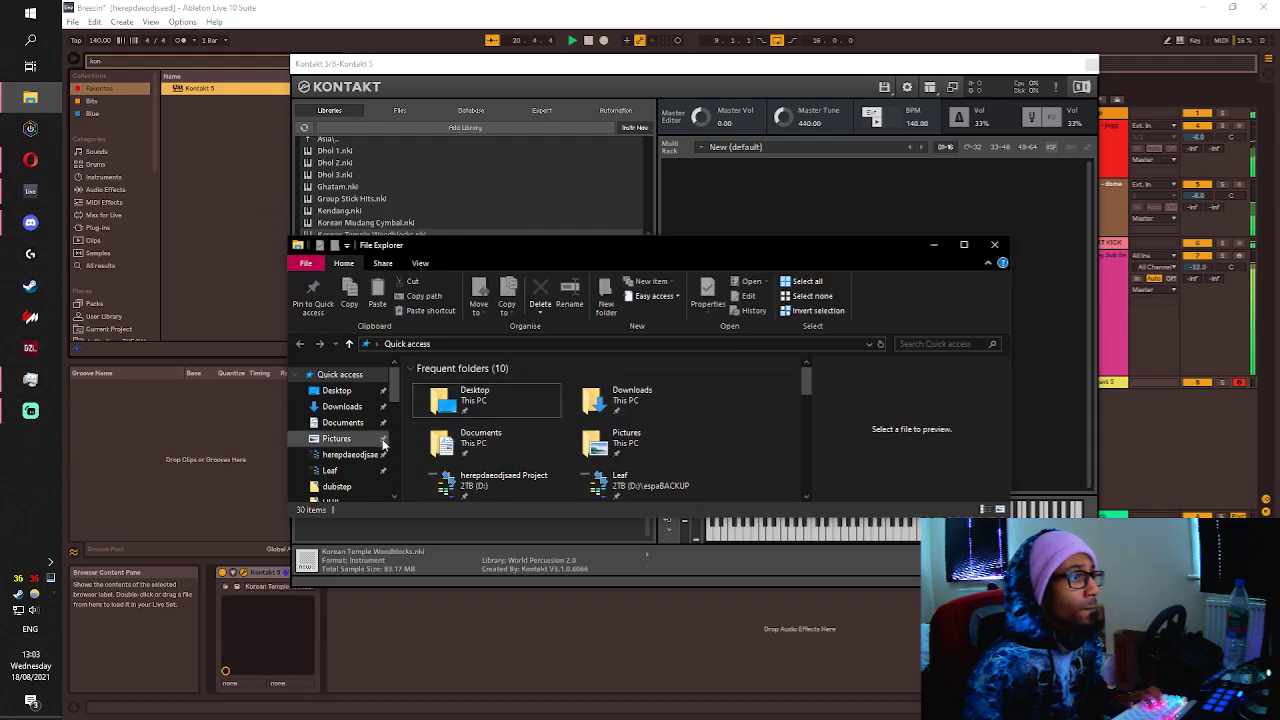
pyautogui.scroll(-5, 352, 466)
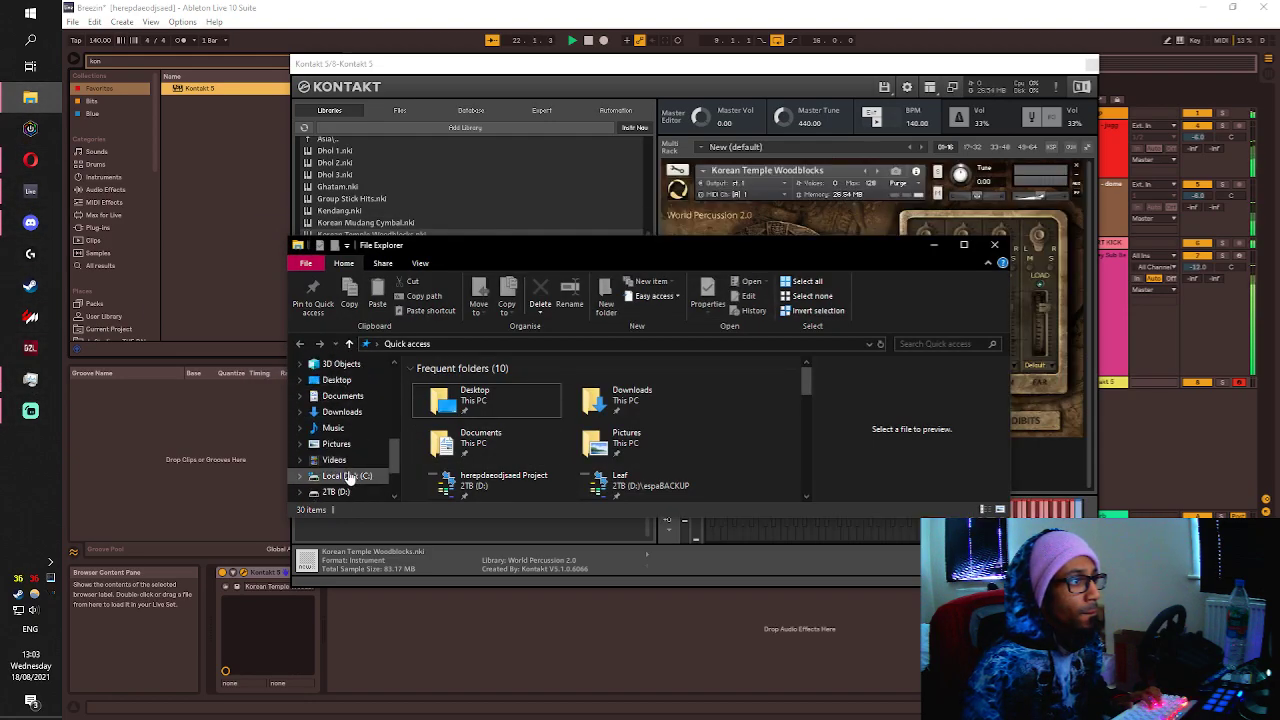
pyautogui.click(366, 488)
pyautogui.scroll(-4, 440, 420)
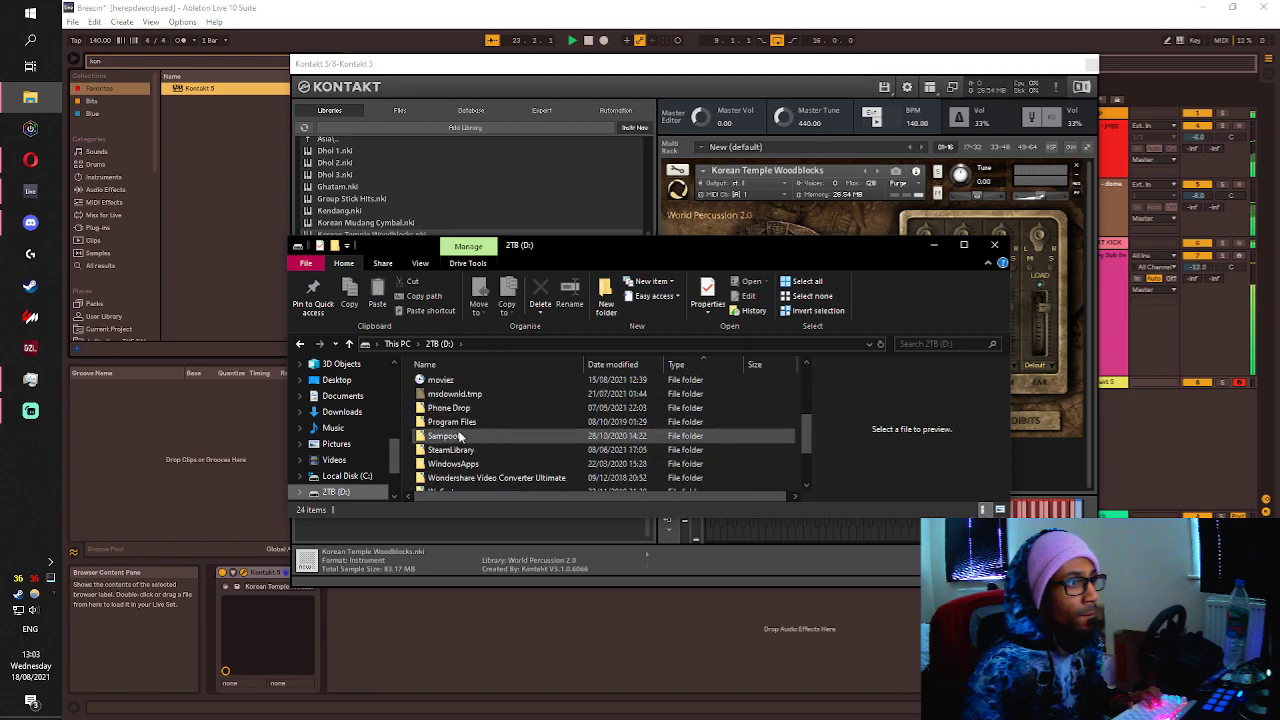
pyautogui.scroll(3, 460, 428)
pyautogui.click(460, 396)
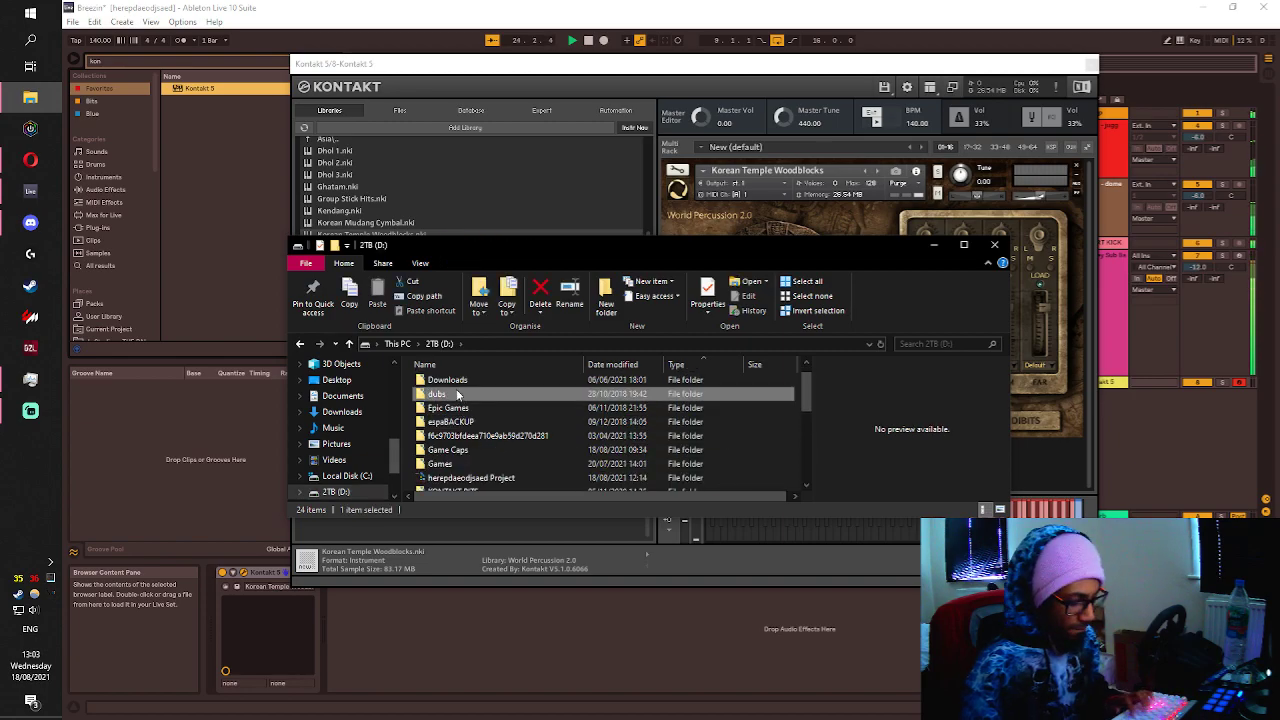
pyautogui.press('k')
pyautogui.doubleClick(445, 380)
# Look through the instrument folders in KONTAKT BITS and open SonicCouture - Guzheng.
pyautogui.scroll(-3, 470, 405)
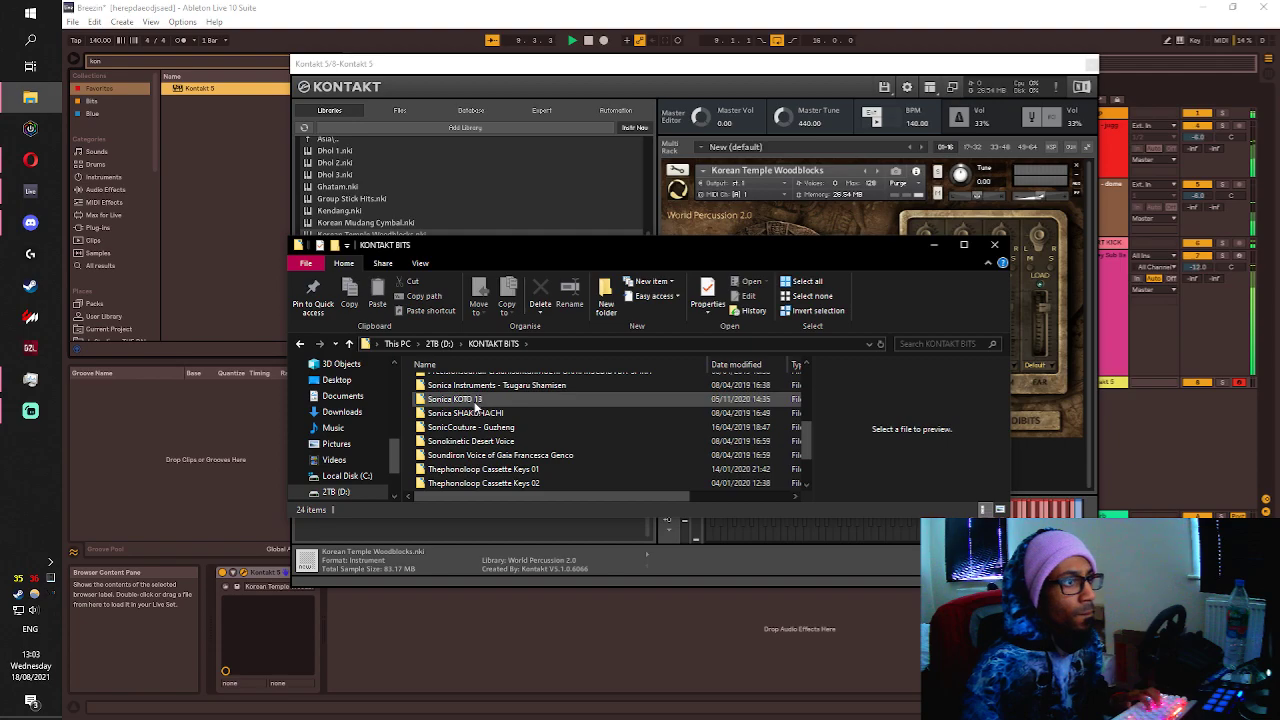
pyautogui.scroll(2, 476, 408)
pyautogui.scroll(-2, 478, 410)
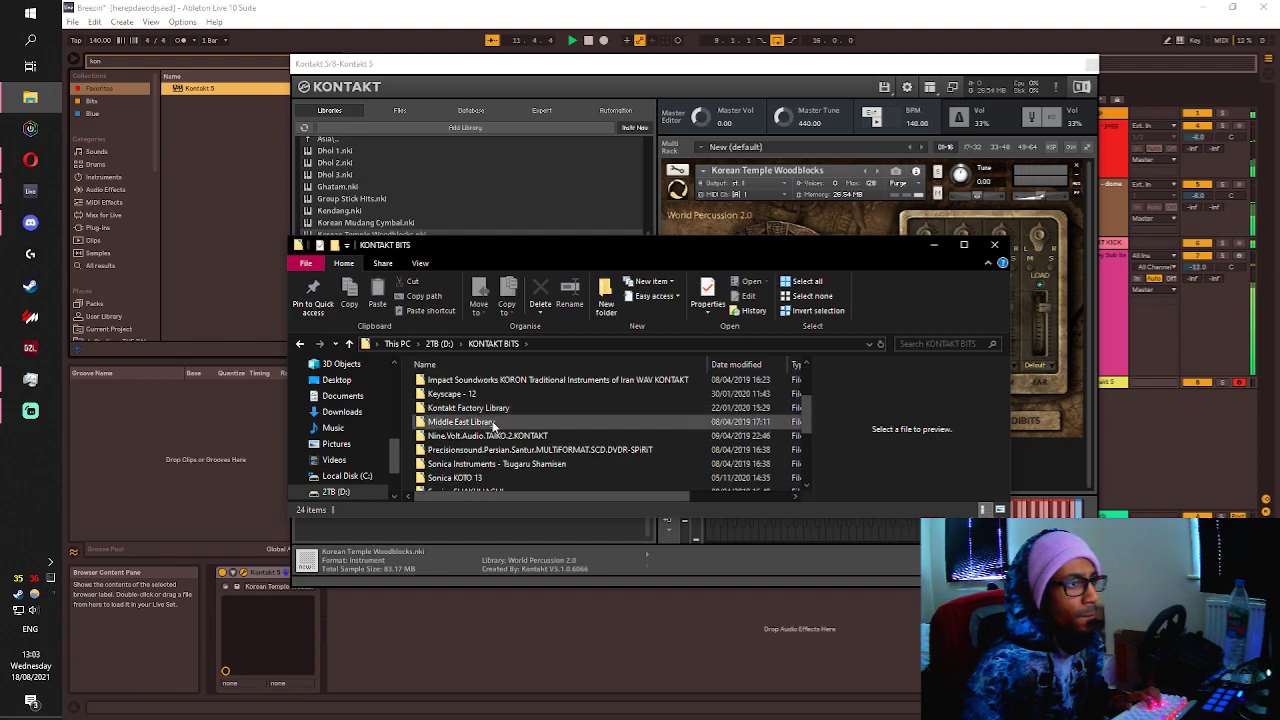
pyautogui.scroll(-1, 492, 425)
pyautogui.doubleClick(498, 468)
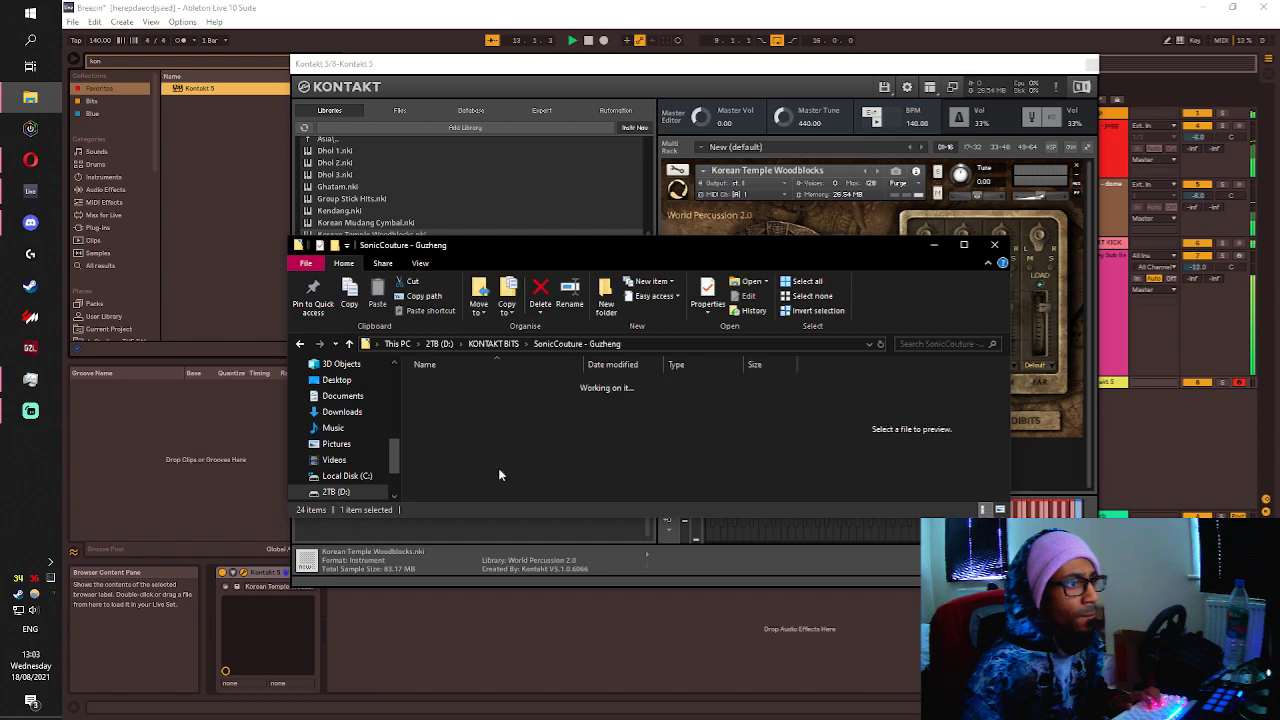
# Return to Kontakt, collapse all arrangement tracks and audition the Korean Temple Woodblocks with the computer MIDI keyboard enabled.
pyautogui.click(749, 201)
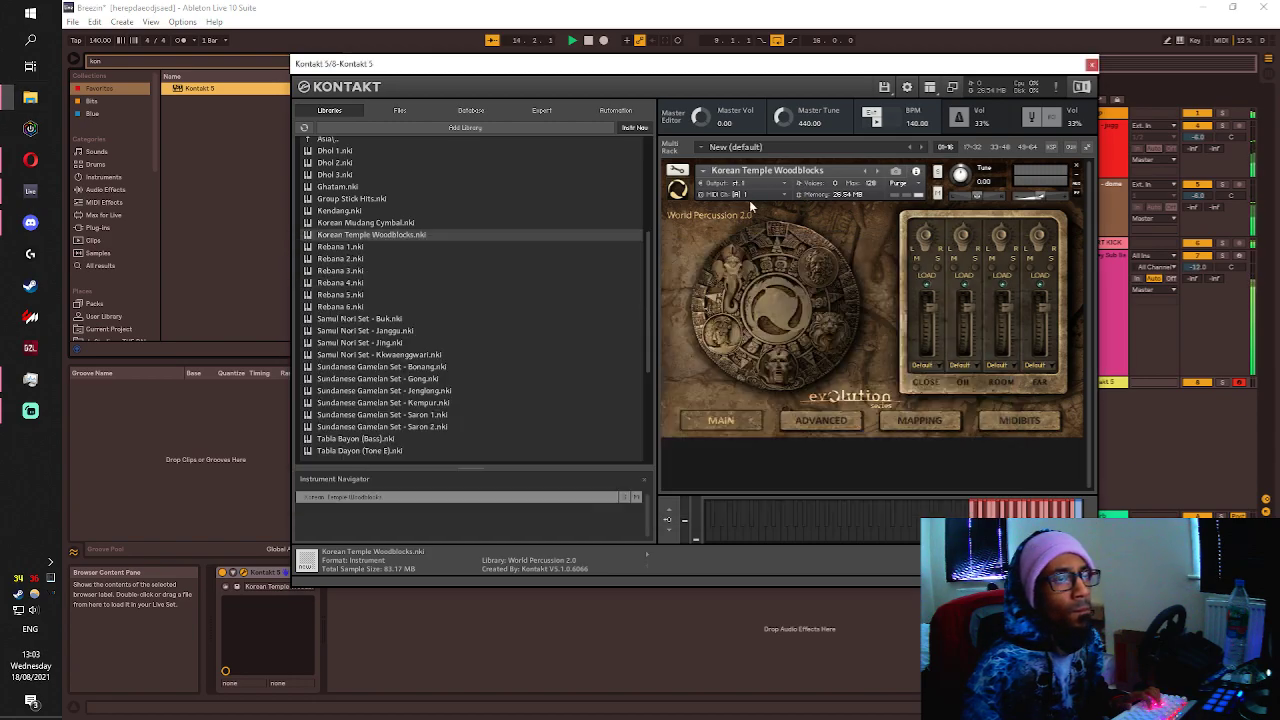
pyautogui.hotkey('alt', 'u')
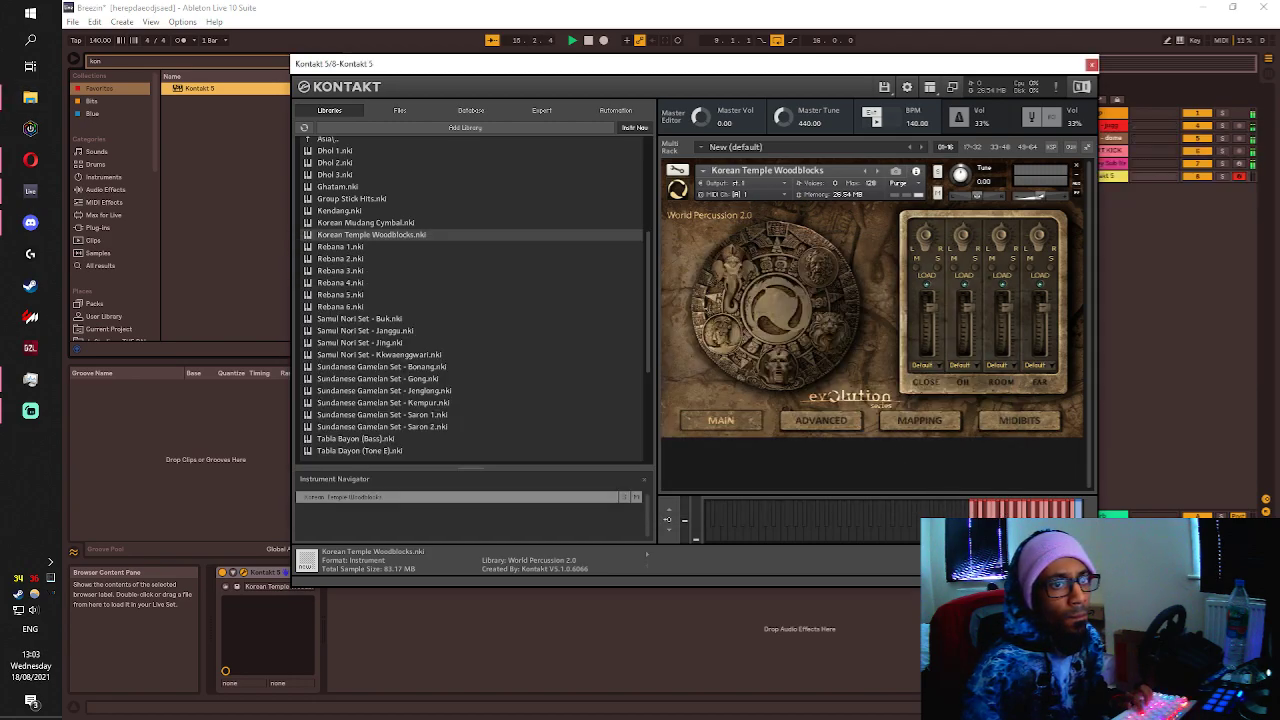
pyautogui.click(1172, 12)
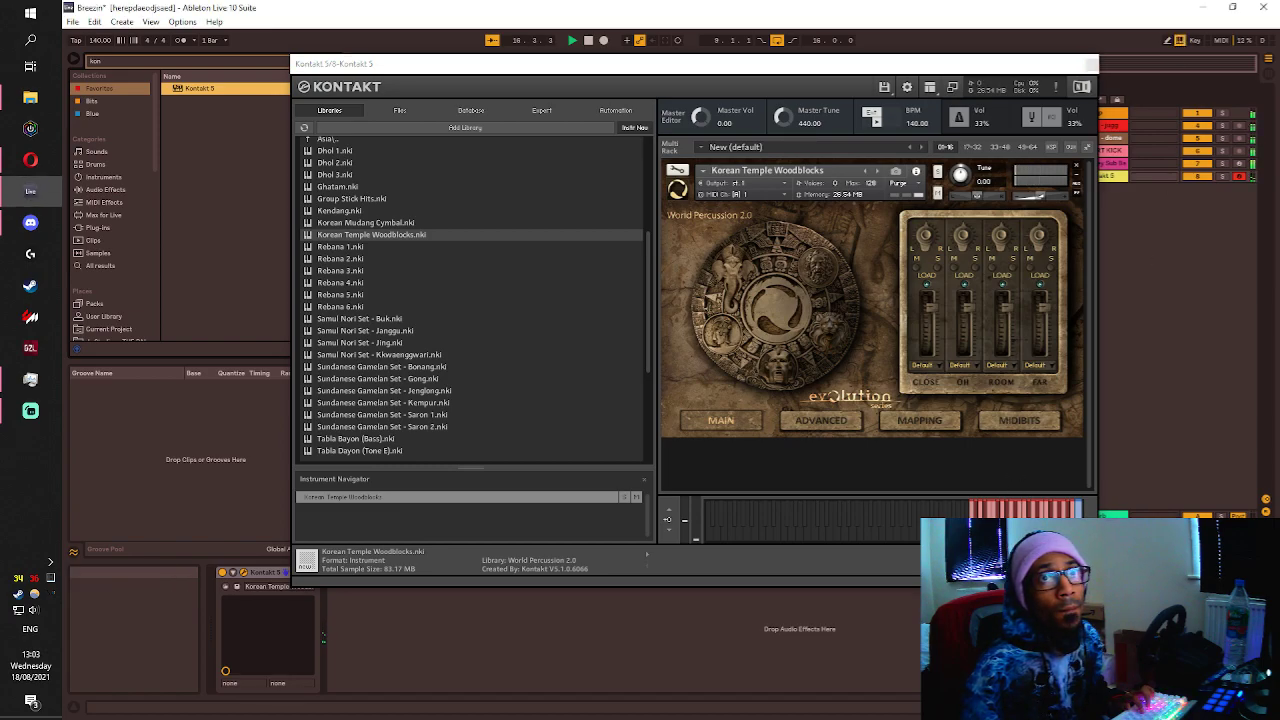
pyautogui.click(1030, 528)
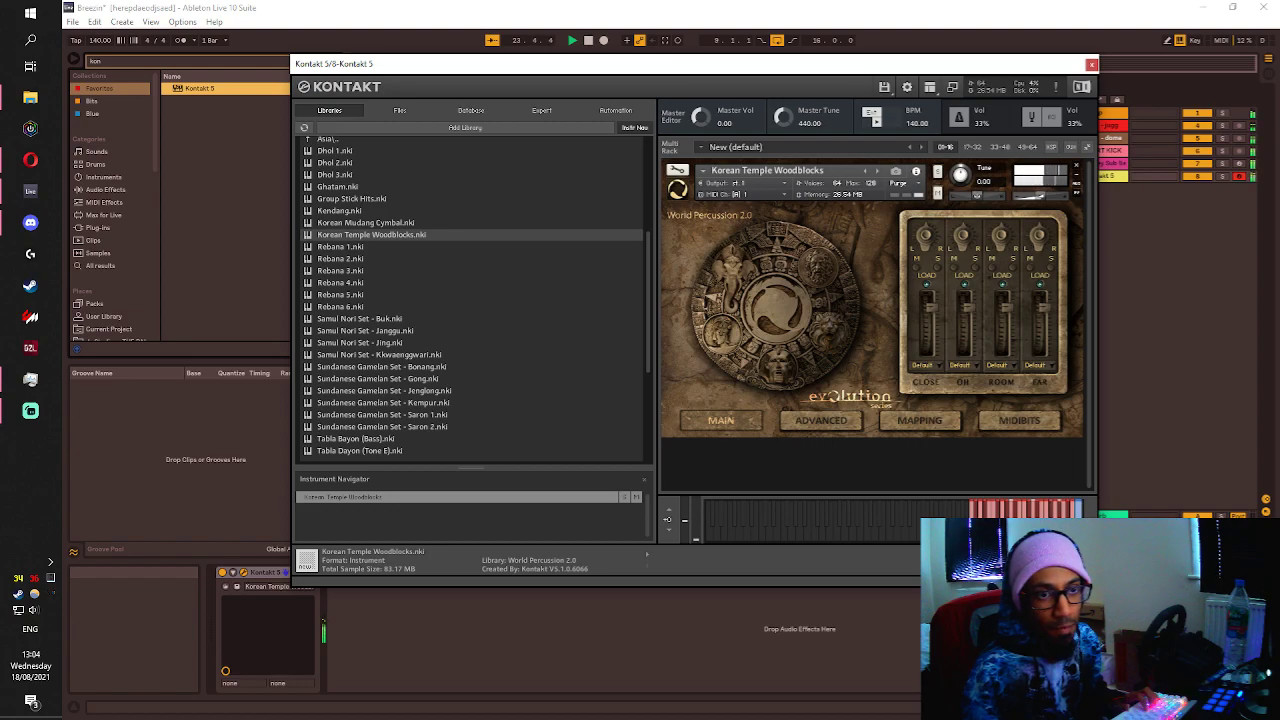
# Leave the Kontakt window and record a woodblock part on the Kontakt 5 track.
pyautogui.click(1091, 64)
pyautogui.click(603, 40)
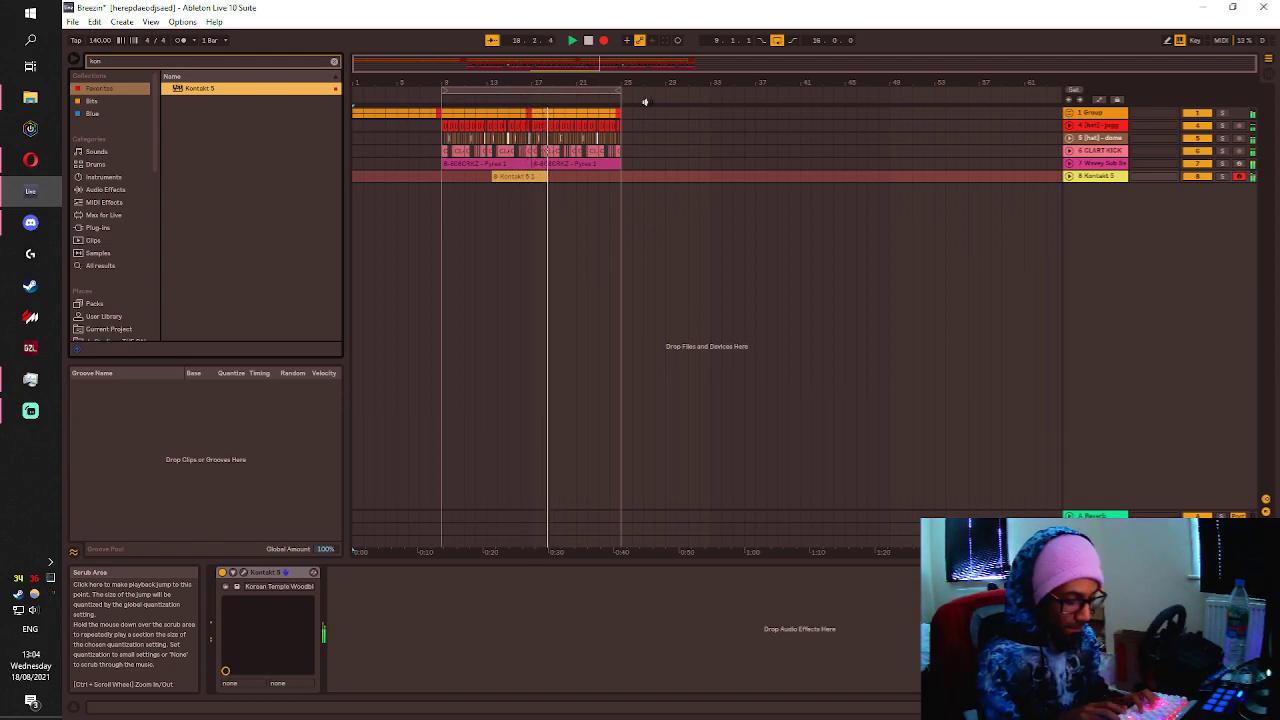
pyautogui.press('space')
# Move the recorded Kontakt clip to bar 9 and shift its notes earlier to the clip's start.
pyautogui.moveTo(532, 177); pyautogui.dragTo(487, 195)
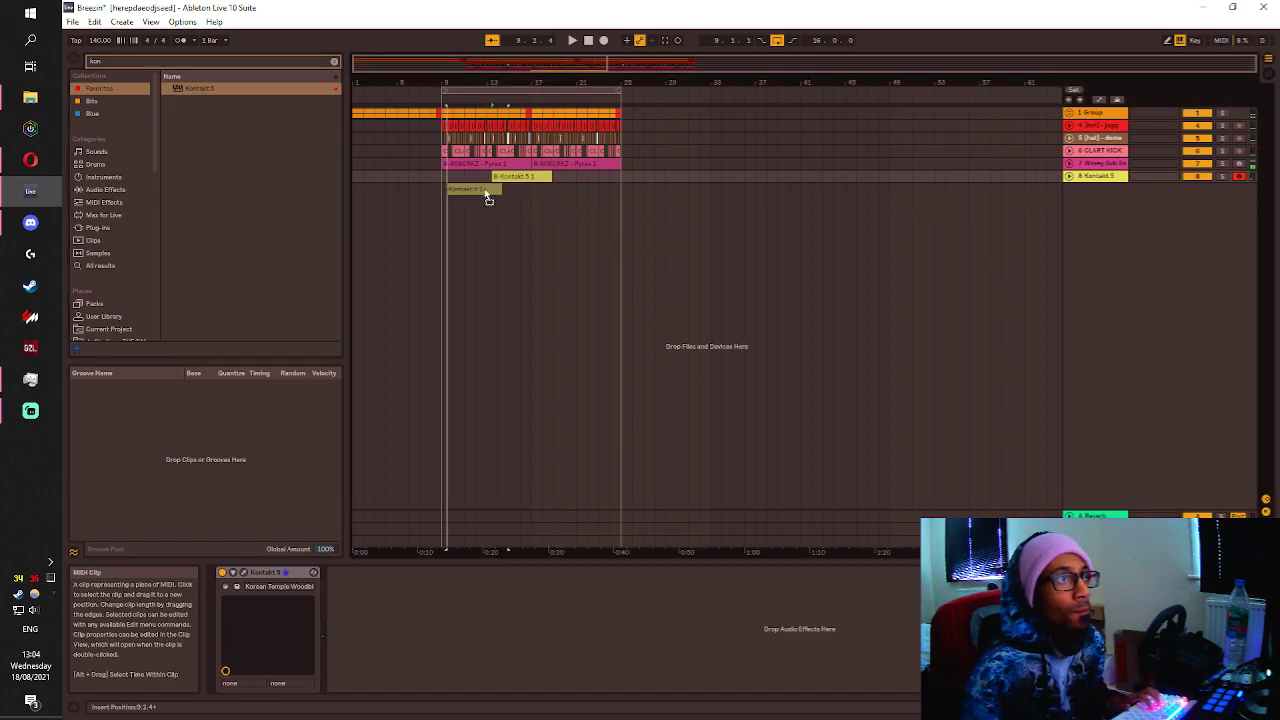
pyautogui.doubleClick(483, 179)
pyautogui.press('space')
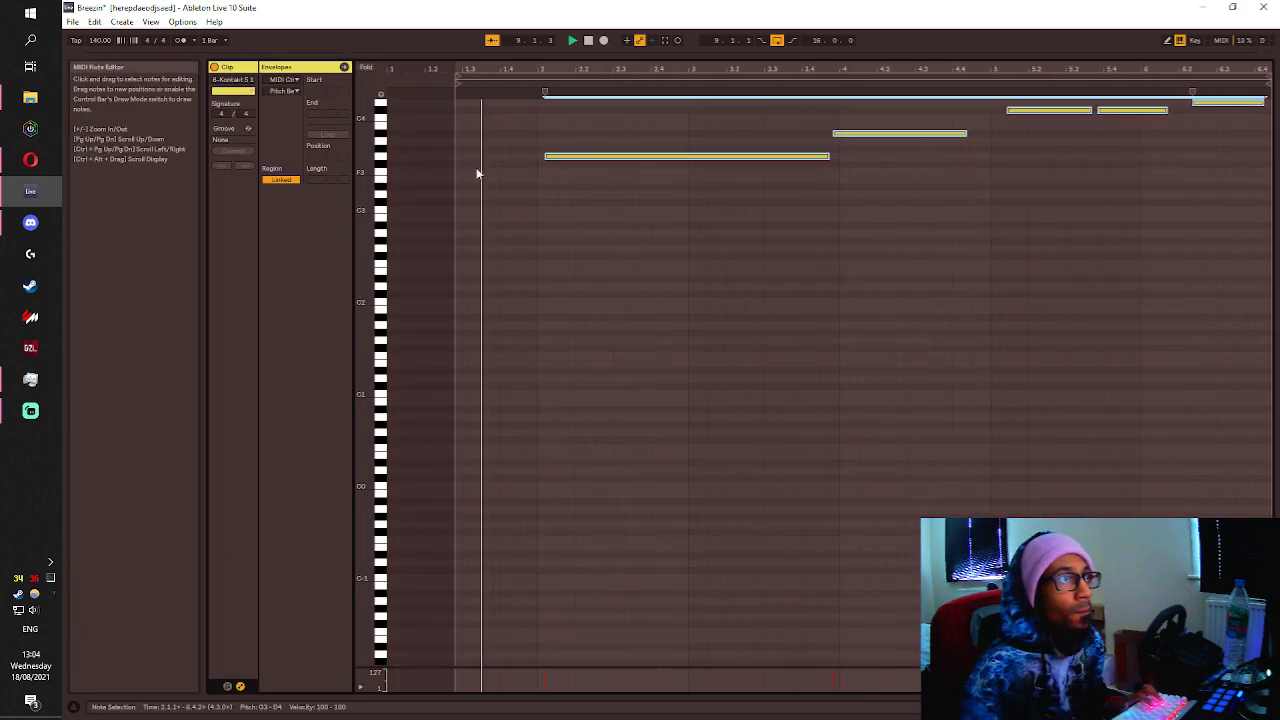
pyautogui.scroll(-1, 602, 186)
pyautogui.press('space')
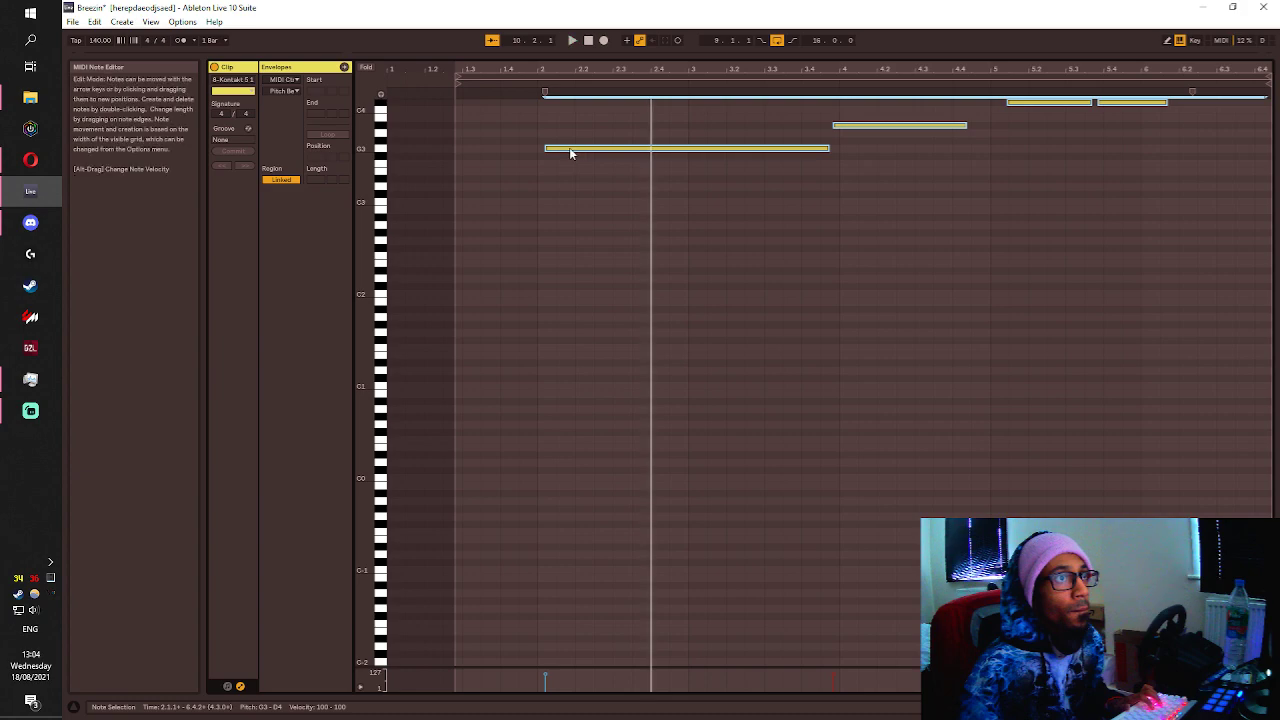
pyautogui.moveTo(569, 153); pyautogui.dragTo(474, 181)
pyautogui.press('space')
# Clear the recorded opening notes and add a short G3 note at 1.3.1 in the woodblock clip.
pyautogui.doubleClick(470, 135)
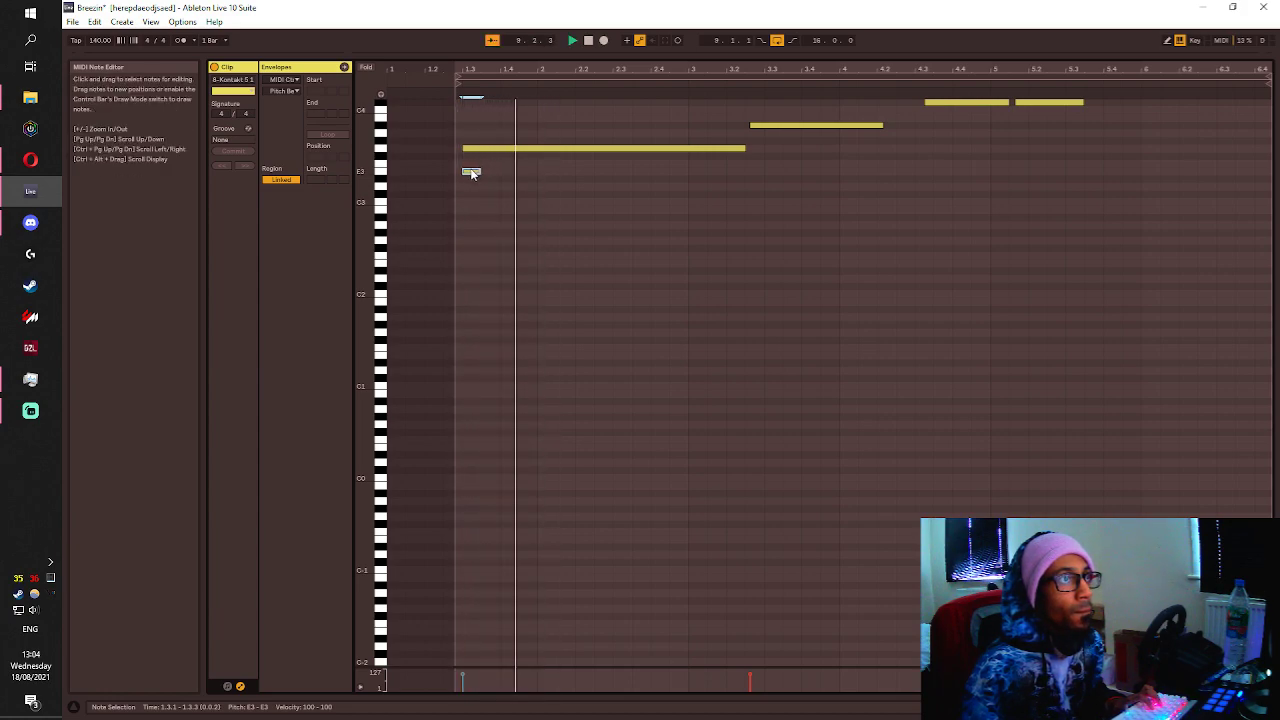
pyautogui.doubleClick(470, 170)
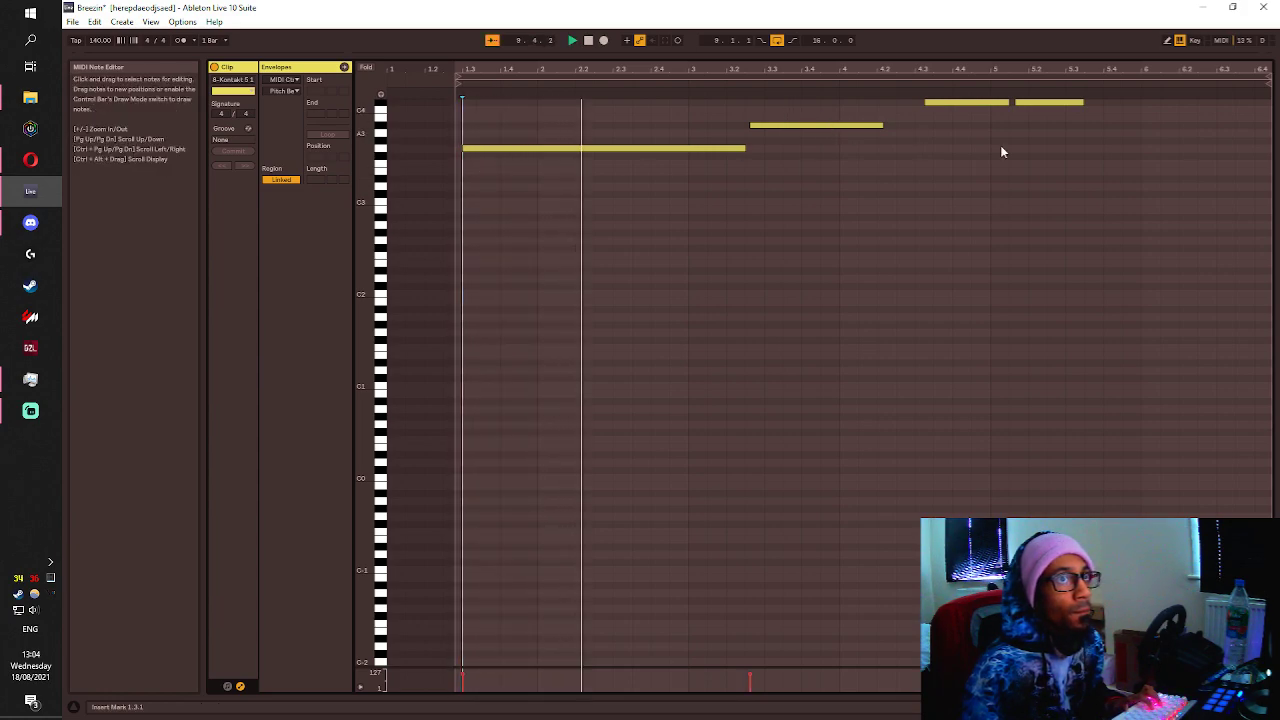
pyautogui.hotkey('ctrl', 'a')
pyautogui.press('Delete')
pyautogui.doubleClick(470, 149)
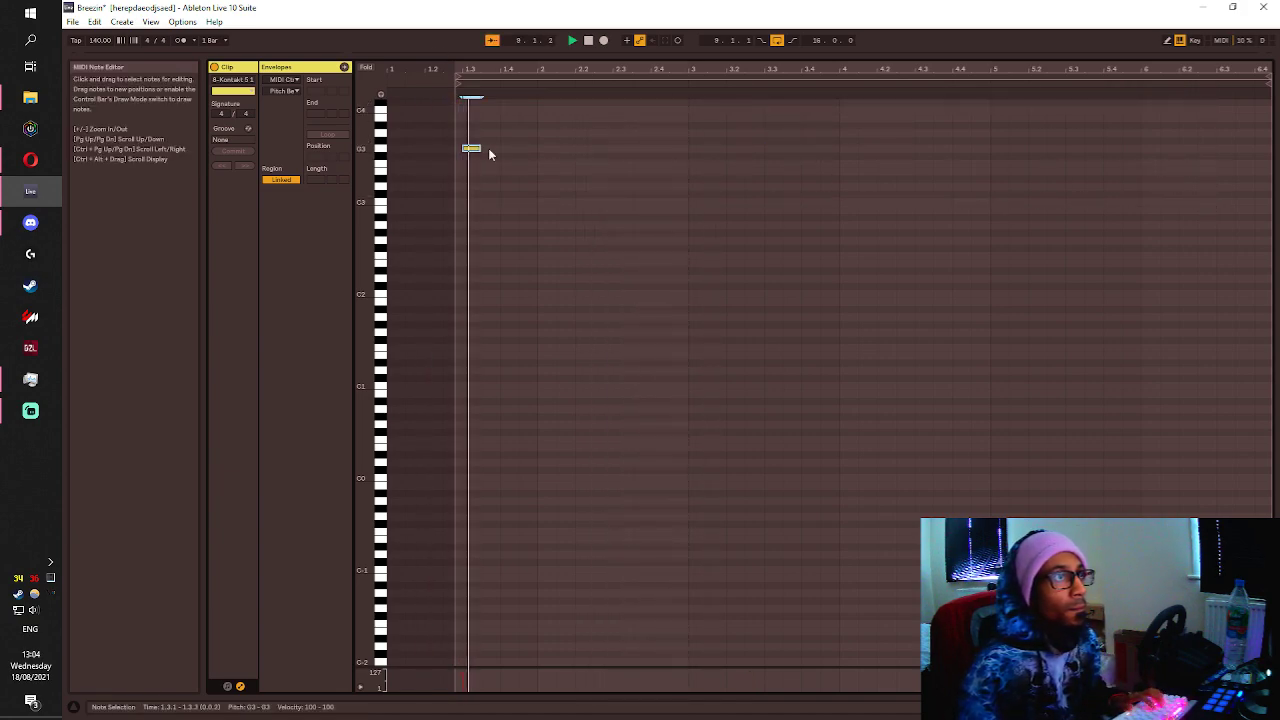
pyautogui.press('space')
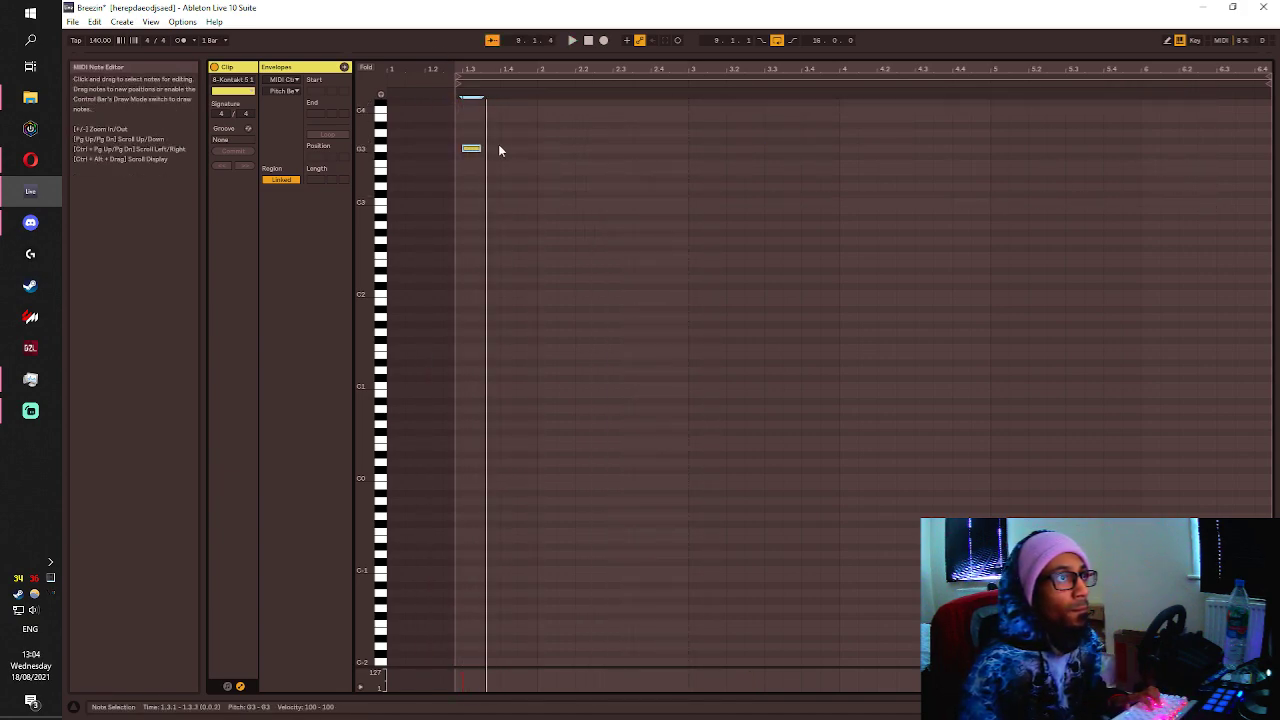
# Add two short A#3 notes back to back right after the G3 note.
pyautogui.click(498, 124)
pyautogui.doubleClick(495, 125)
pyautogui.click(493, 132)
pyautogui.press('space')
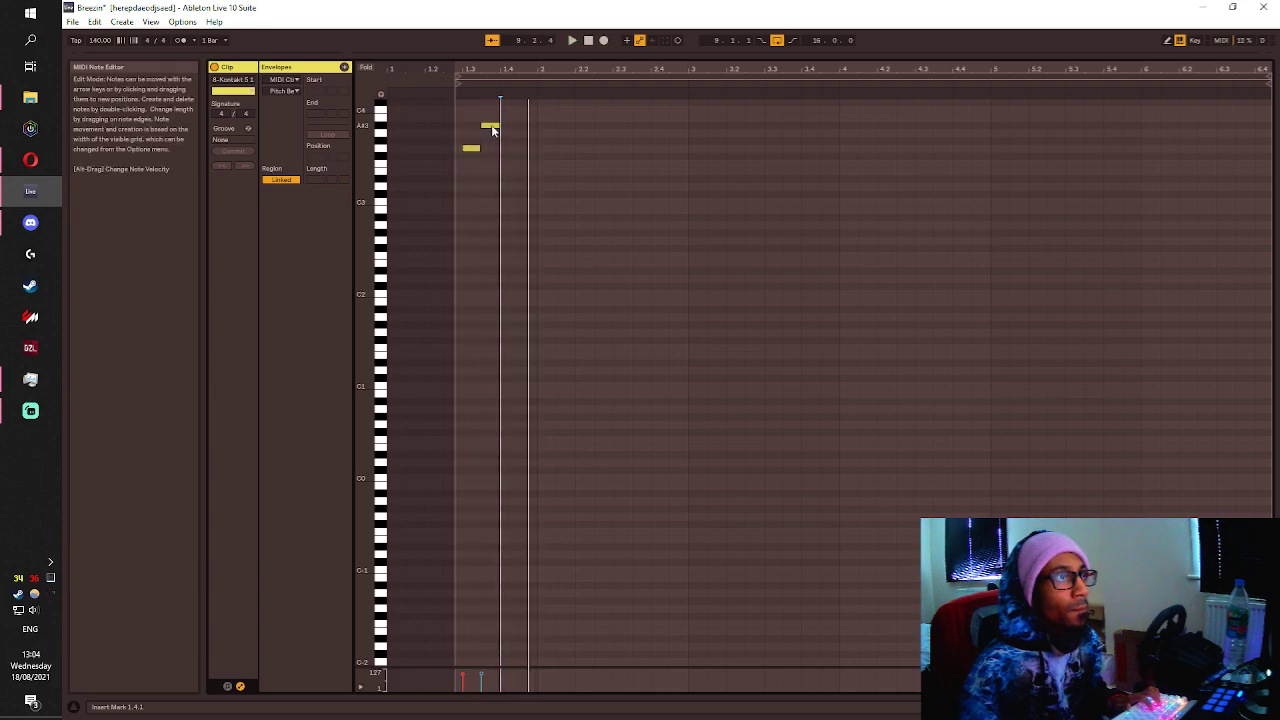
pyautogui.doubleClick(511, 135)
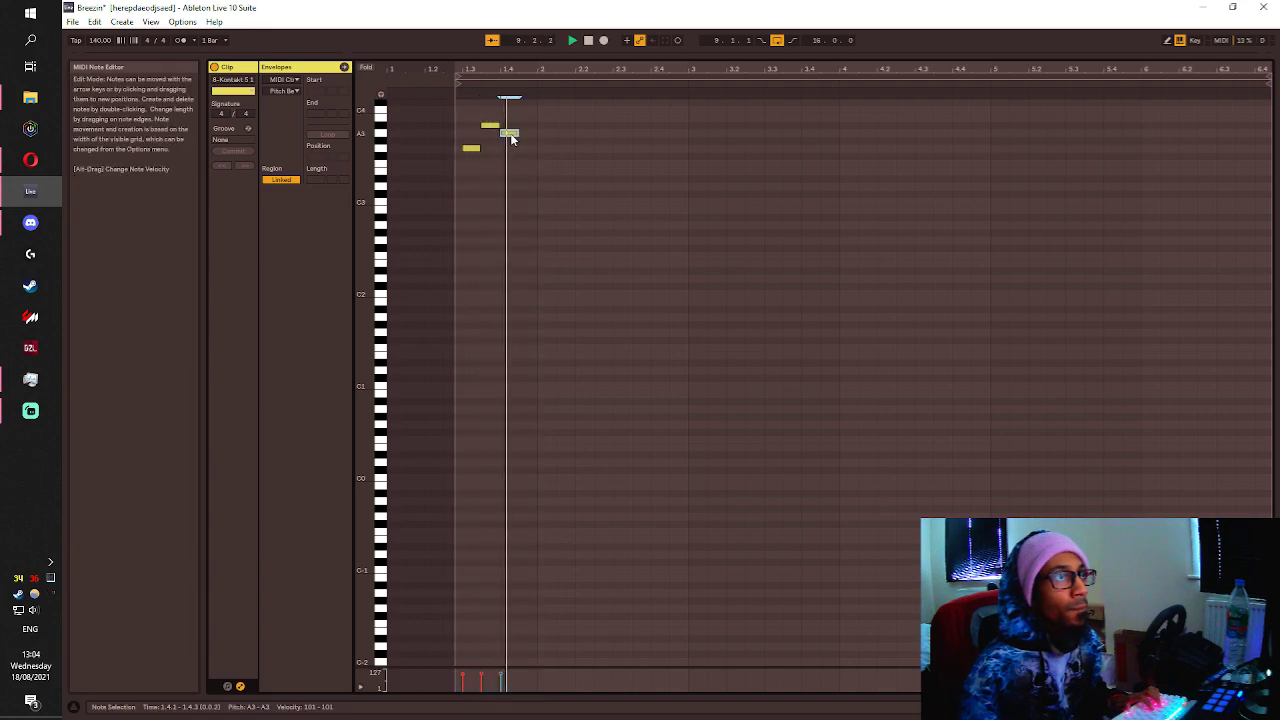
pyautogui.moveTo(511, 136)
pyautogui.mouseDown()
pyautogui.moveTo(531, 132)
pyautogui.moveTo(511, 134)
pyautogui.mouseUp()
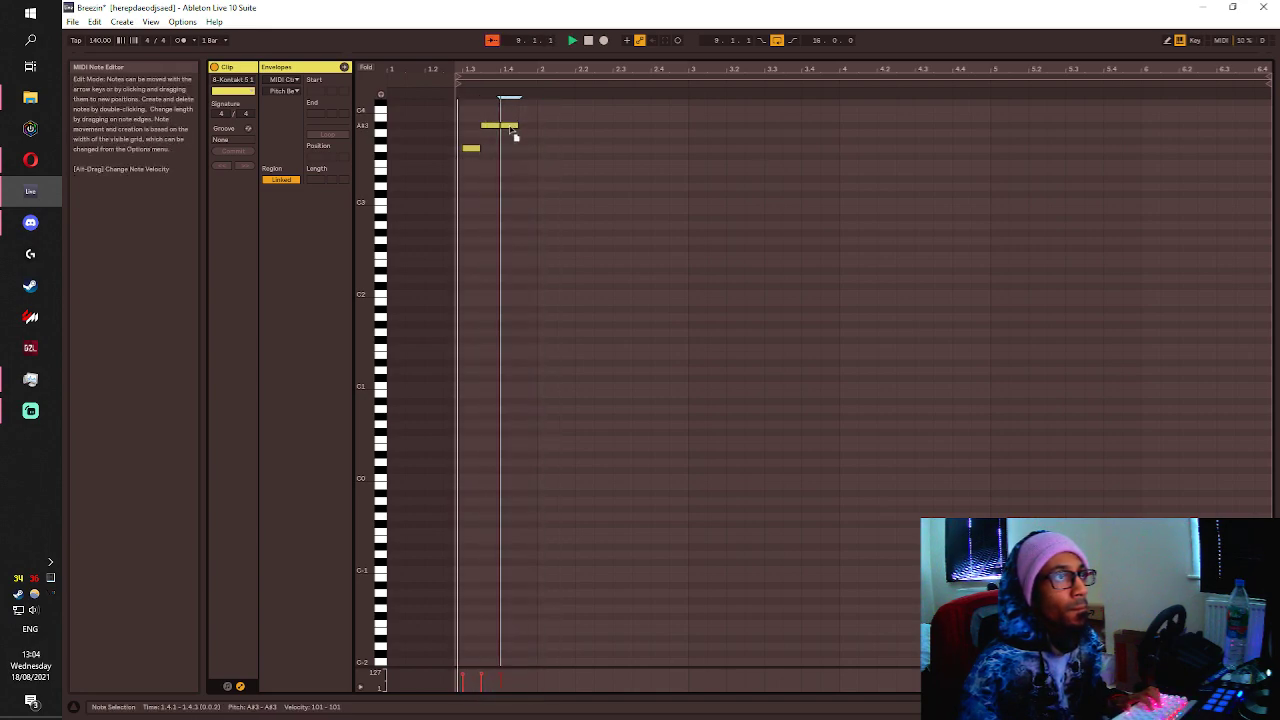
pyautogui.scroll(3, 510, 127)
pyautogui.press('space')
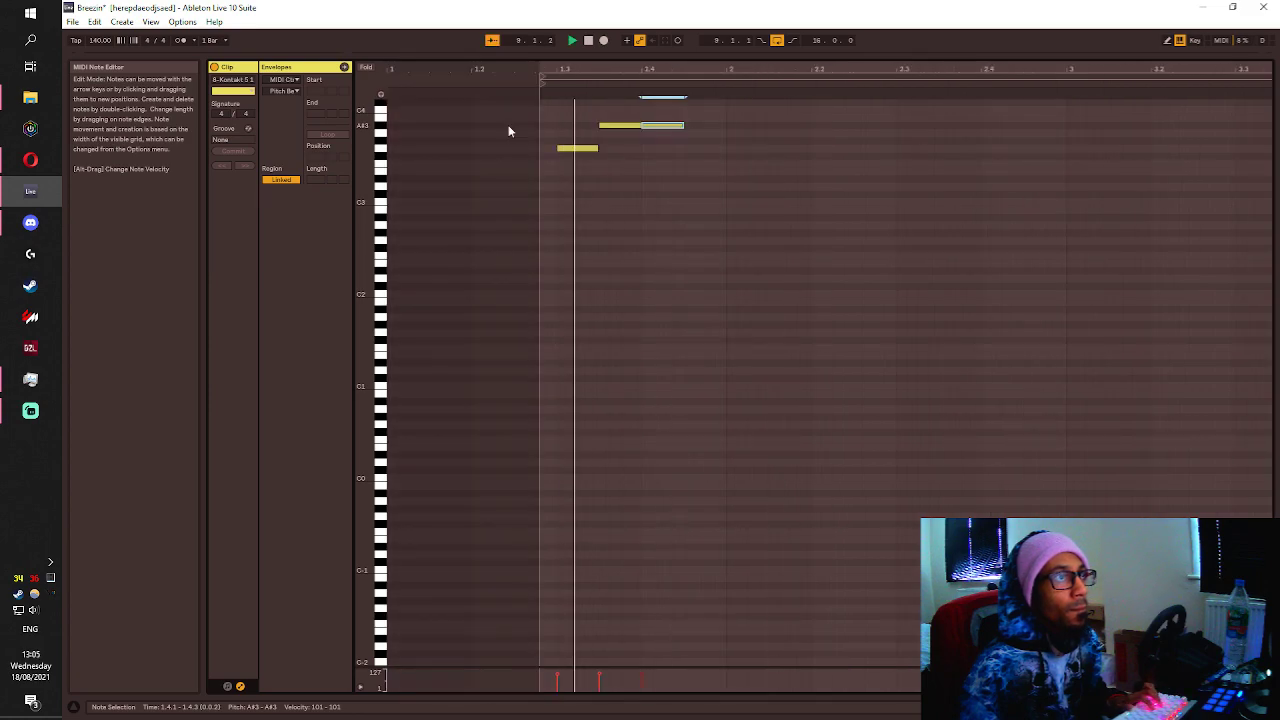
# Move the A#3 notes slightly later and audition the woodblock phrase's rhythm repeatedly.
pyautogui.press('space')
pyautogui.scroll(3, 643, 130)
pyautogui.press('space')
pyautogui.press('space')
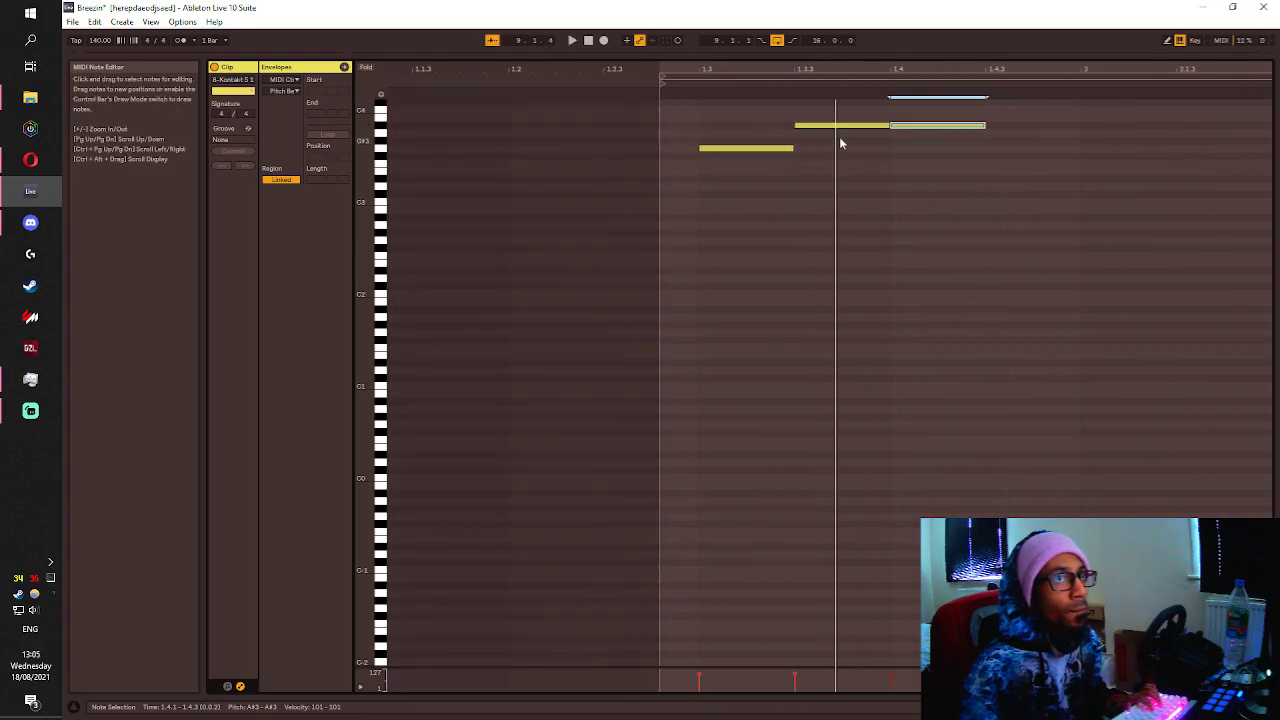
pyautogui.press('space')
pyautogui.press('space')
pyautogui.press('space')
pyautogui.press('space')
pyautogui.moveTo(822, 112); pyautogui.dragTo(958, 133)
pyautogui.press('space')
pyautogui.press('space')
pyautogui.press('space')
pyautogui.press('space')
pyautogui.click(935, 137)
pyautogui.press('space')
pyautogui.press('space')
# Return to the arrangement and expand the Kontakt 5, [hat] - jugg and [hat] - dome tracks to compare their timing.
pyautogui.click(1215, 707)
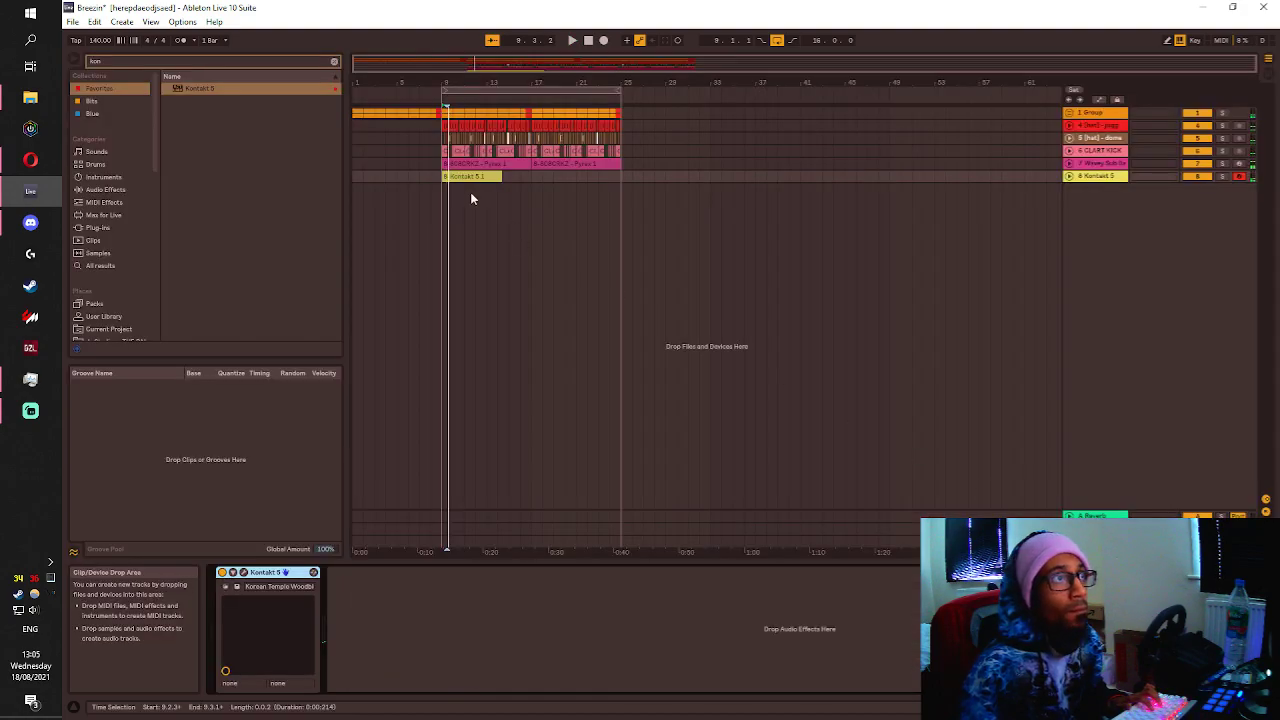
pyautogui.scroll(4, 447, 190)
pyautogui.click(1068, 177)
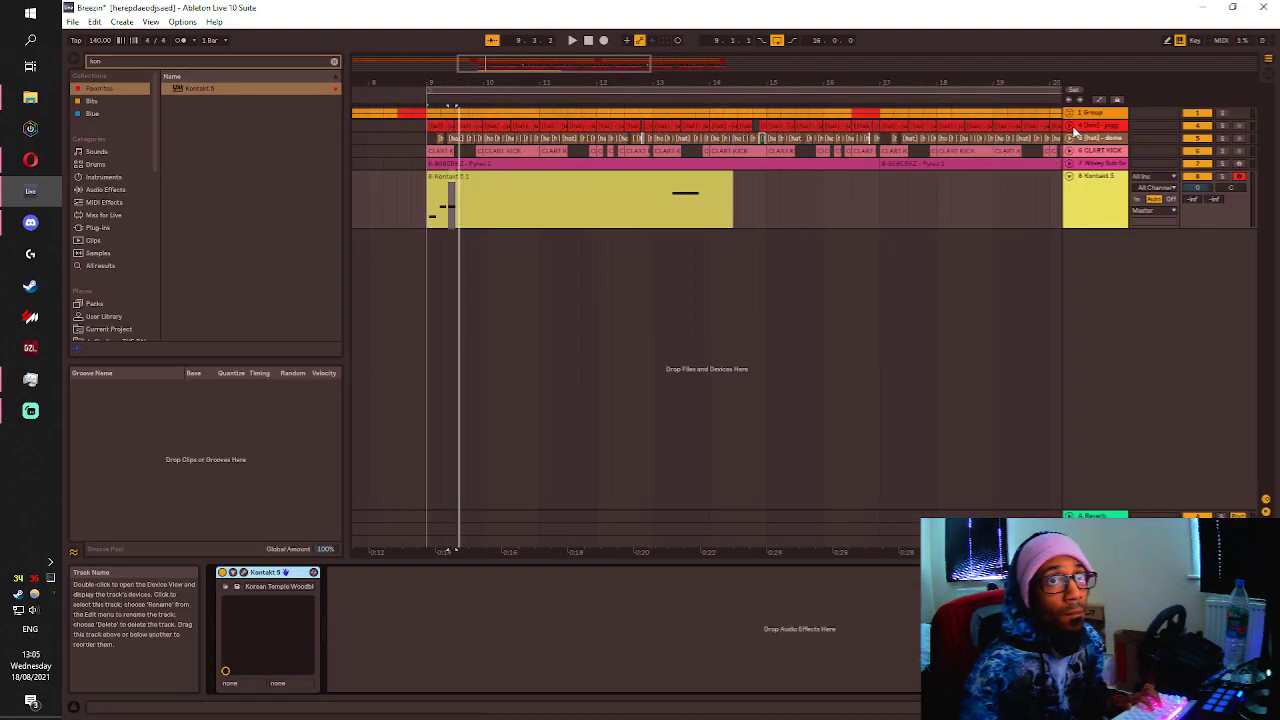
pyautogui.click(1069, 127)
pyautogui.scroll(3, 429, 243)
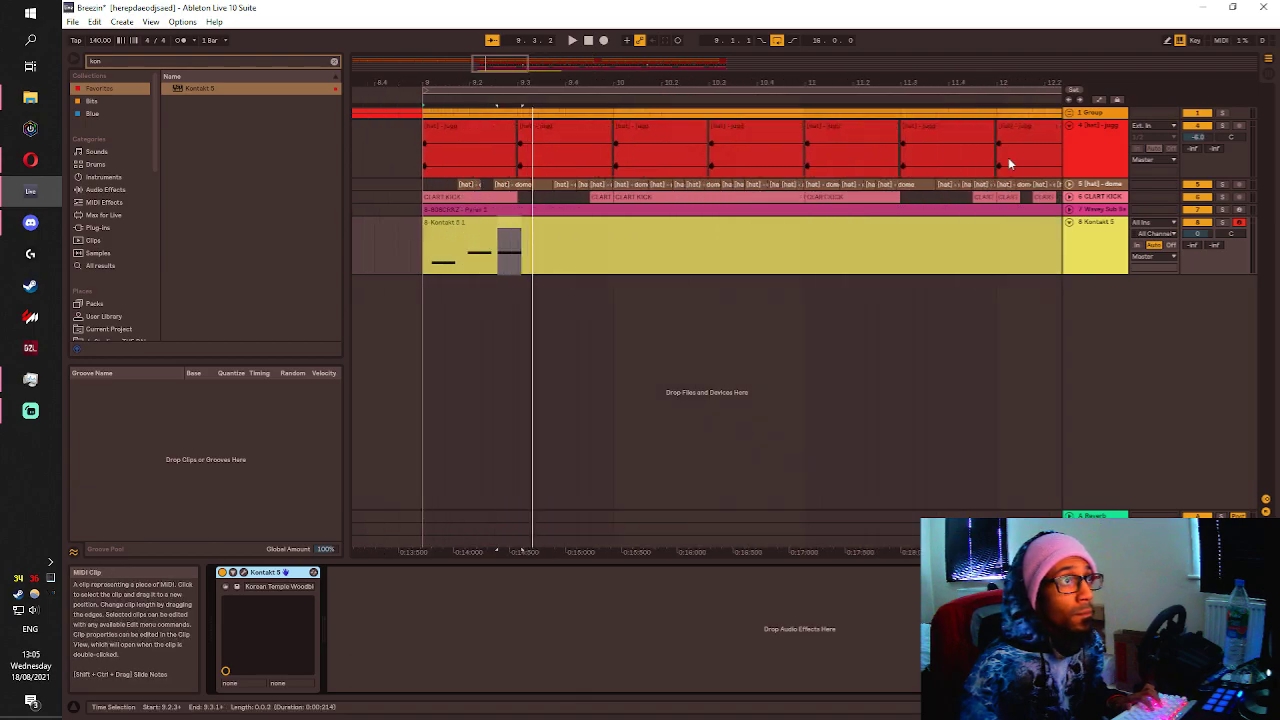
pyautogui.click(1069, 184)
pyautogui.scroll(2, 453, 278)
pyautogui.scroll(2, 453, 278)
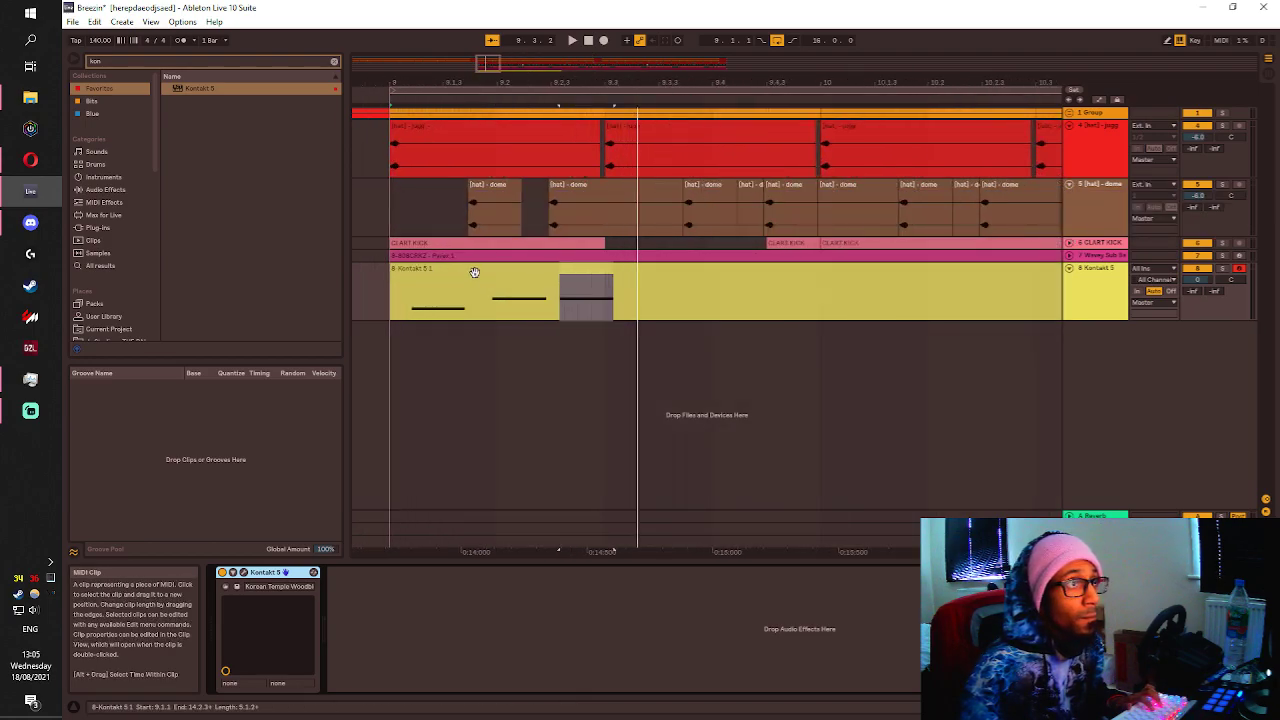
# Reopen the Kontakt clip's notes, shift the whole phrase earlier to the clip's start and play it.
pyautogui.click(475, 267)
pyautogui.doubleClick(474, 272)
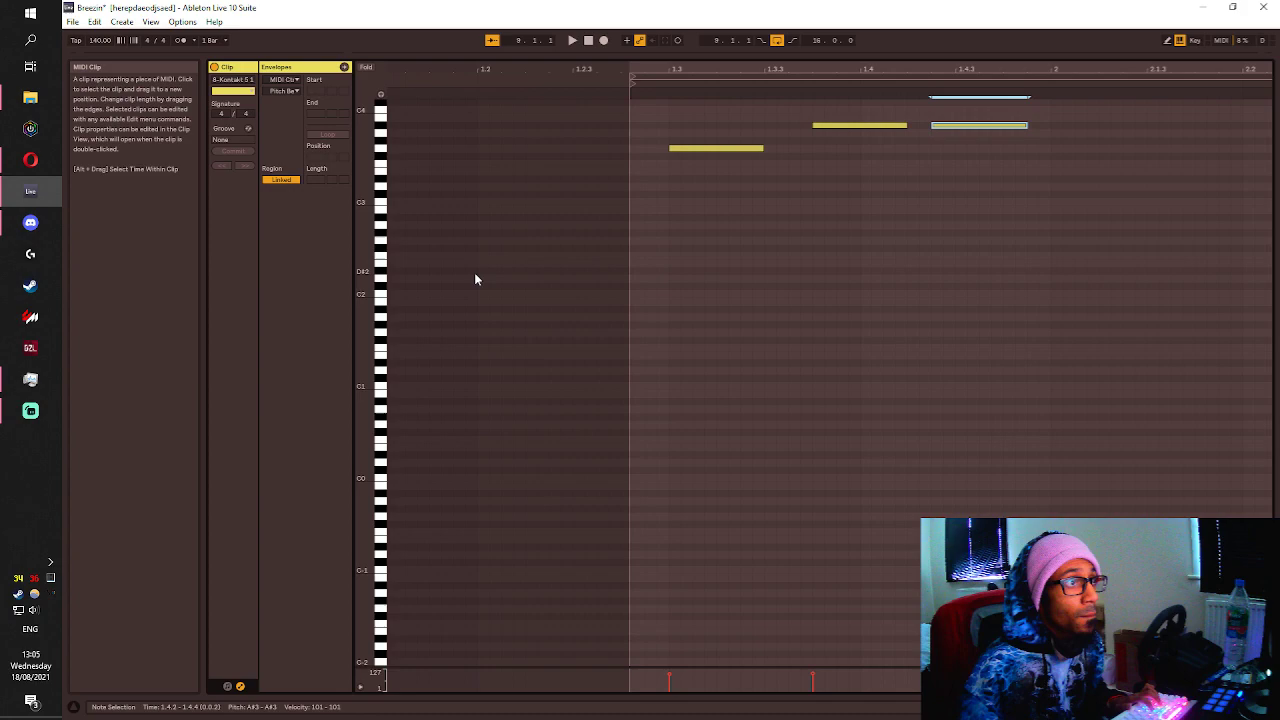
pyautogui.click(718, 92)
pyautogui.hotkey('ctrl', 'a')
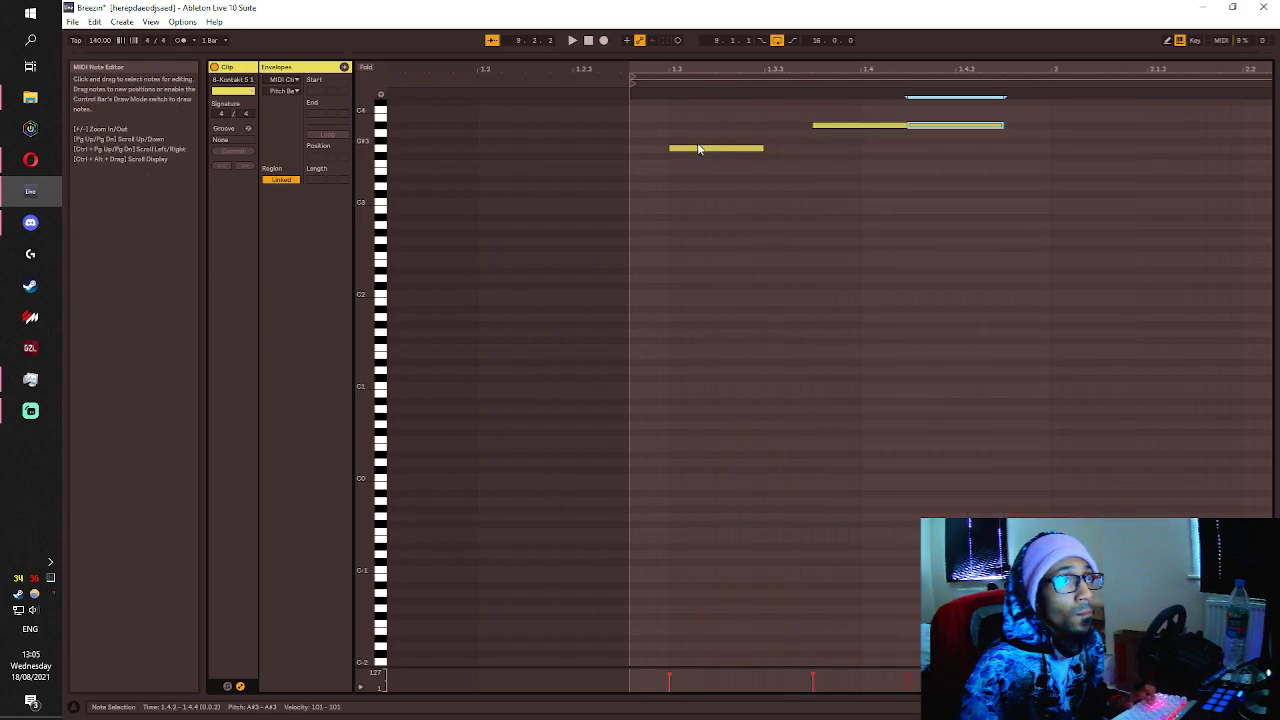
pyautogui.moveTo(697, 149); pyautogui.dragTo(666, 157)
pyautogui.press('space')
pyautogui.press('space')
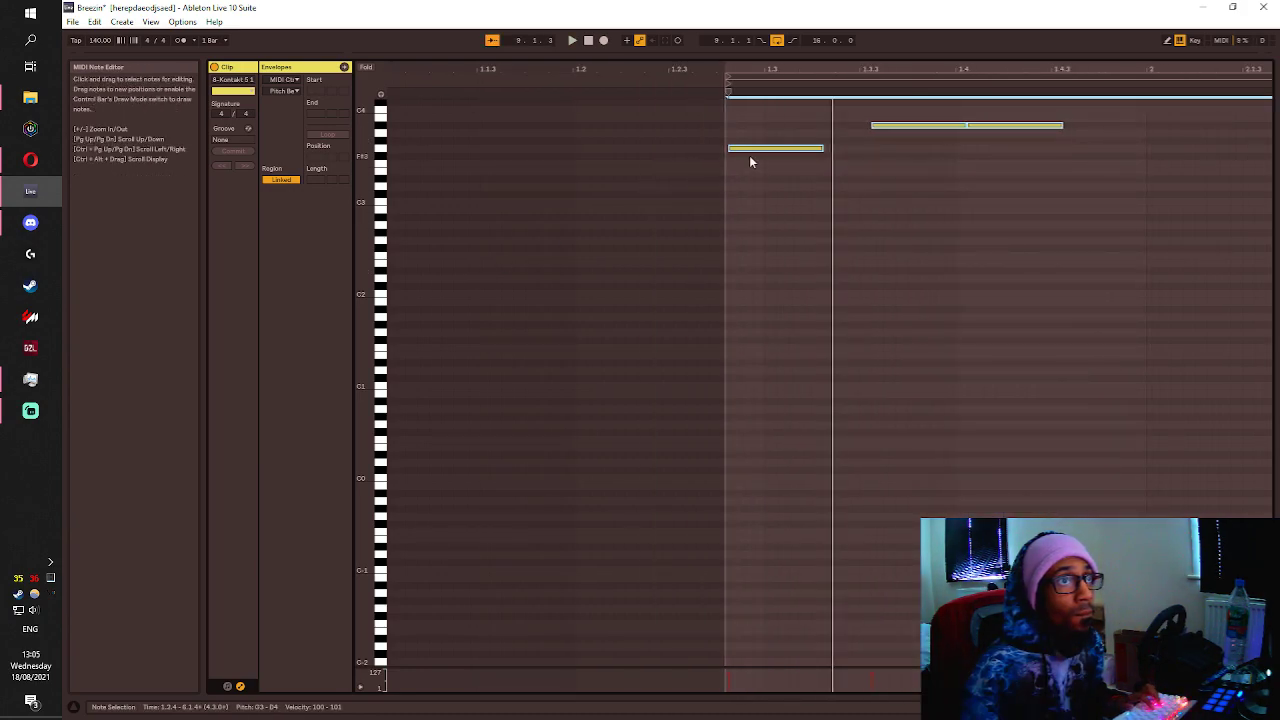
pyautogui.press('space')
pyautogui.press('space')
# Move the second A#3 note slightly later and play the phrase with the beat in the arrangement.
pyautogui.click(846, 175)
pyautogui.press('space')
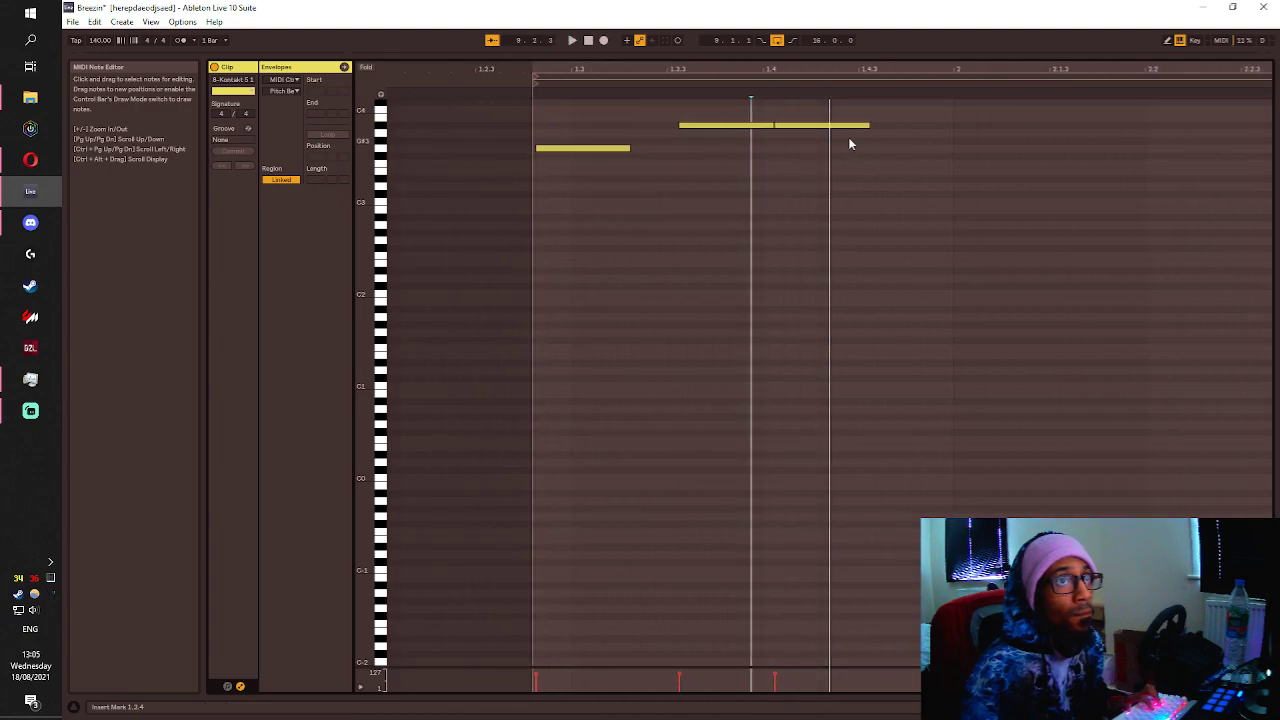
pyautogui.moveTo(800, 126); pyautogui.dragTo(838, 131)
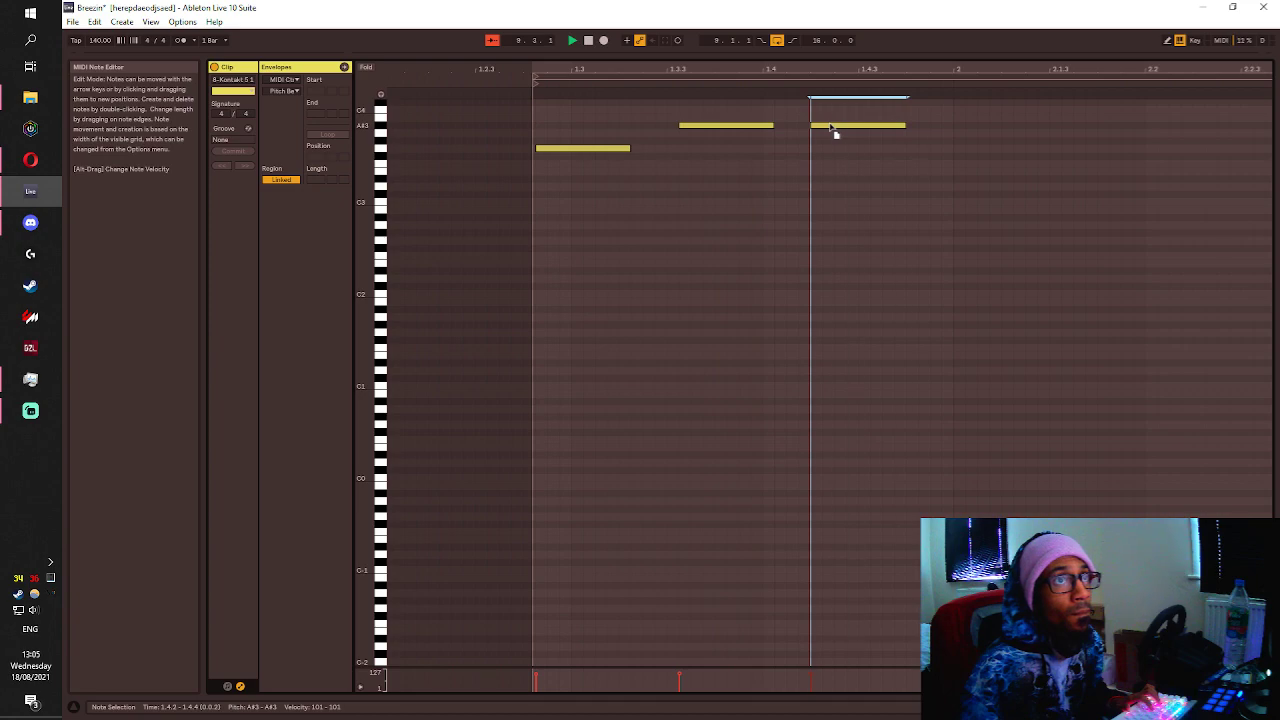
pyautogui.press('space')
pyautogui.hotkey('shift', 'Tab')
pyautogui.press('space')
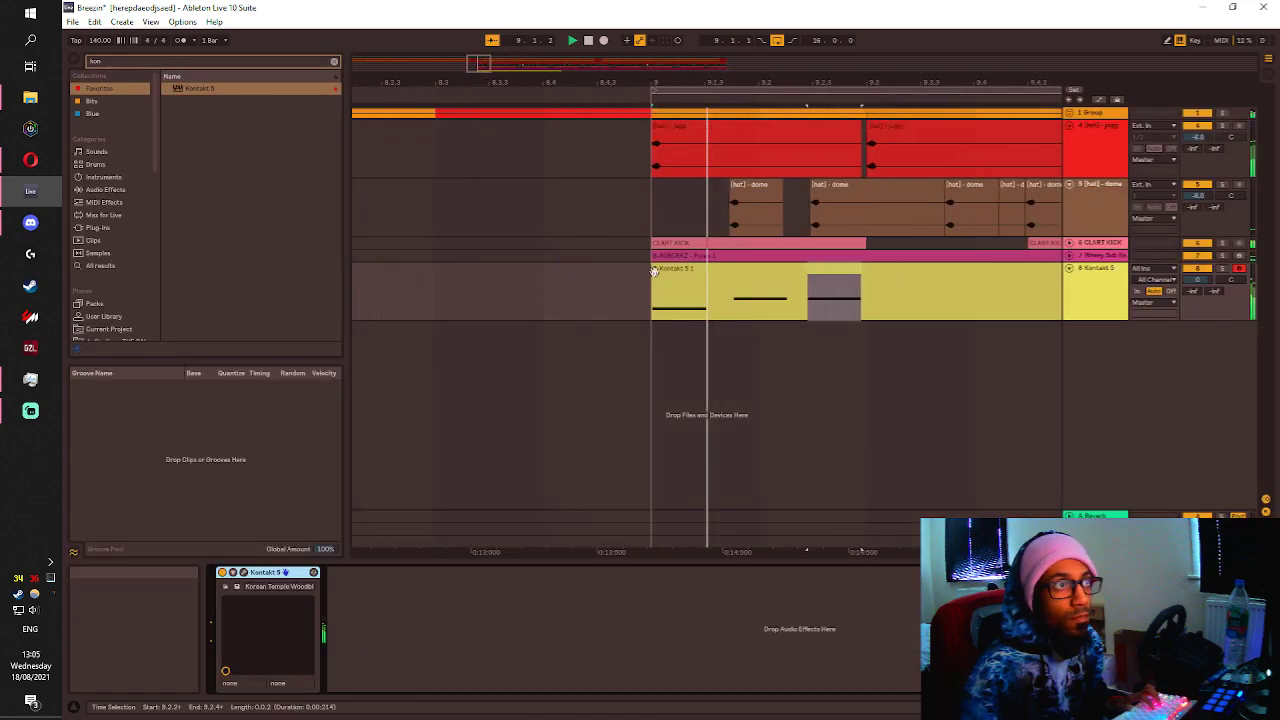
pyautogui.press('space')
# Lower the Kontakt 5 track's volume to about -6 dB and play the woodblock part against the drums.
pyautogui.click(720, 311)
pyautogui.scroll(-1, 719, 311)
pyautogui.scroll(-4, 720, 311)
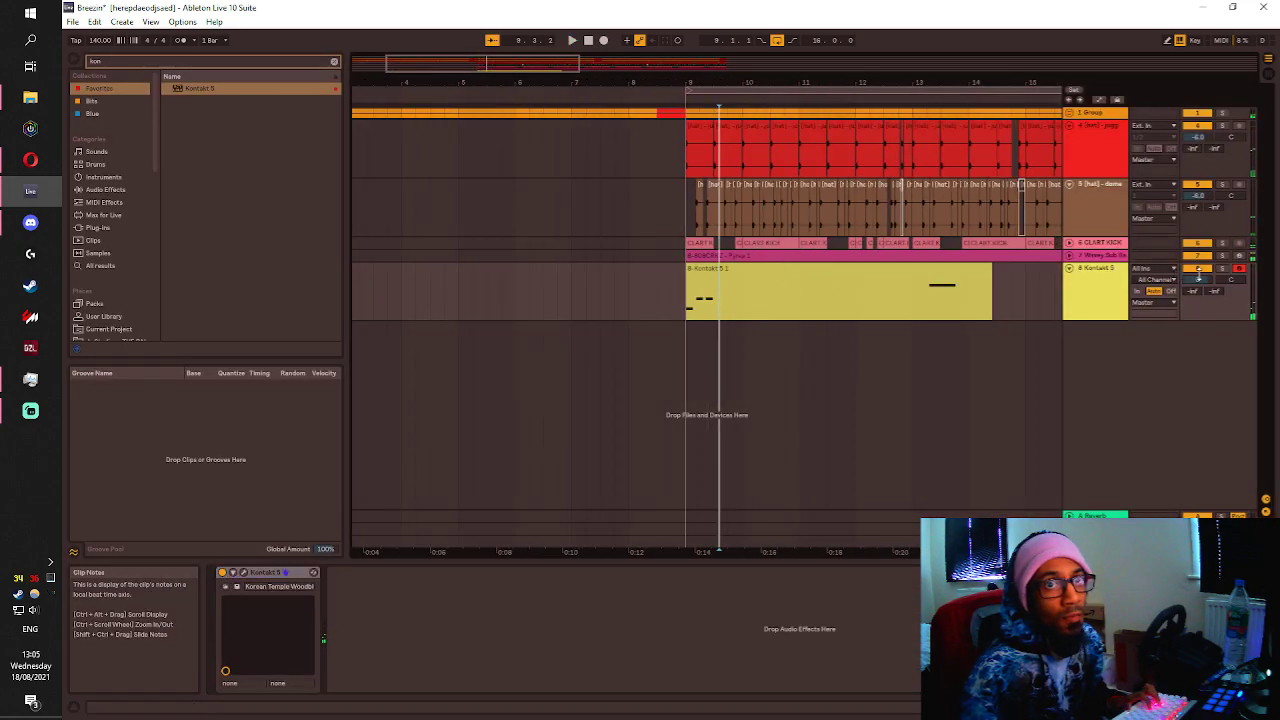
pyautogui.press('space')
pyautogui.press('space')
pyautogui.press('space')
pyautogui.press('space')
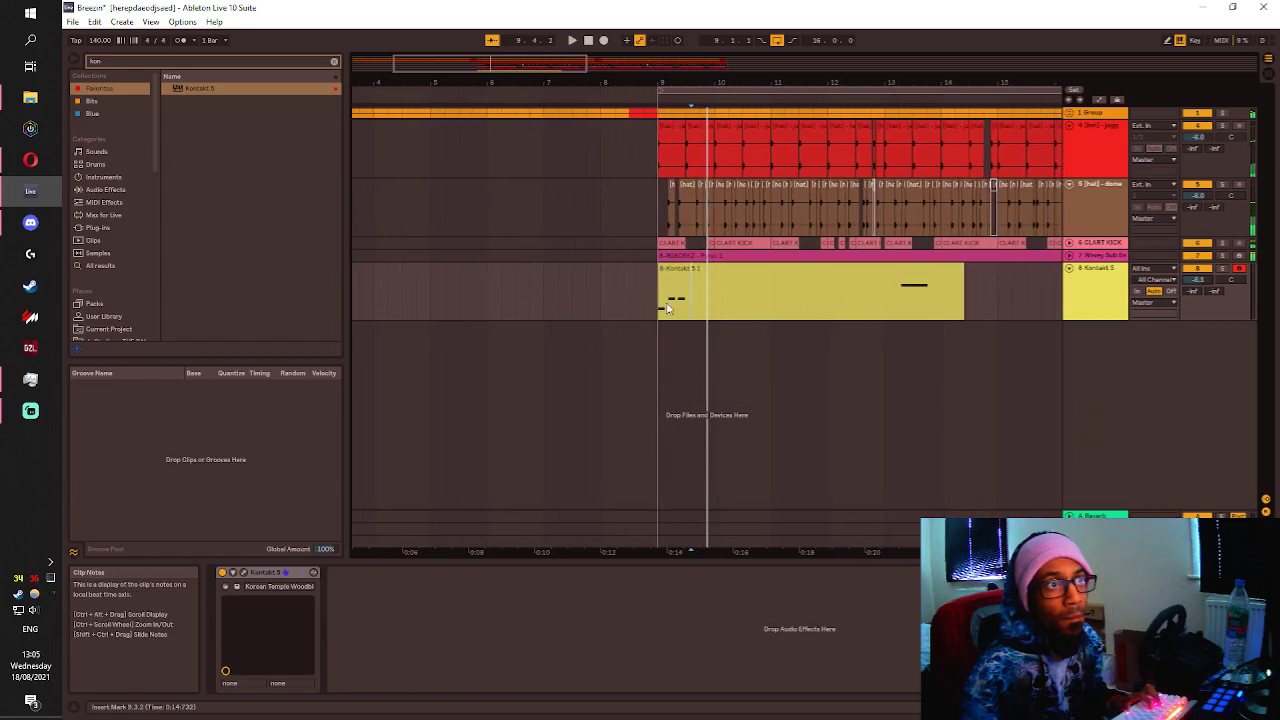
pyautogui.press('space')
# Open the Kontakt instrument, shift the computer MIDI keyboard to the octave starting at C4 and audition woodblock notes.
pyautogui.hotkey('shift', 'Tab')
pyautogui.scroll(2, 808, 297)
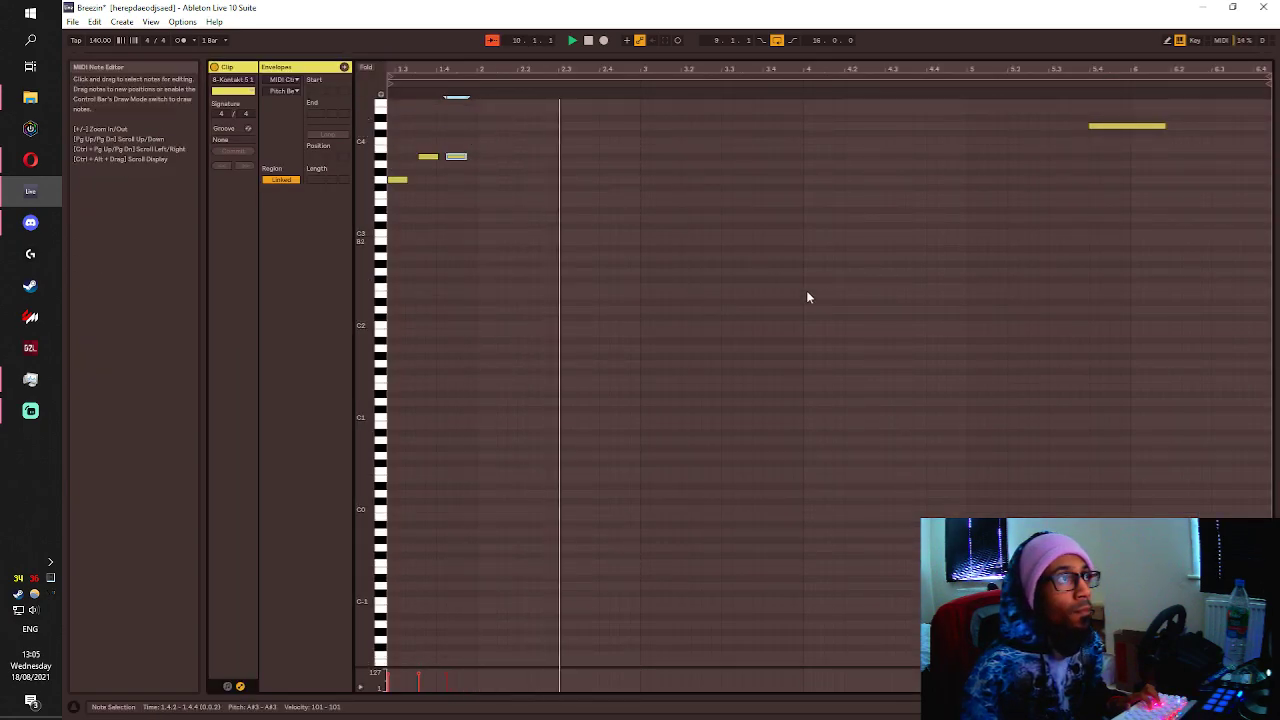
pyautogui.press('space')
pyautogui.hotkey('shift', 'Tab')
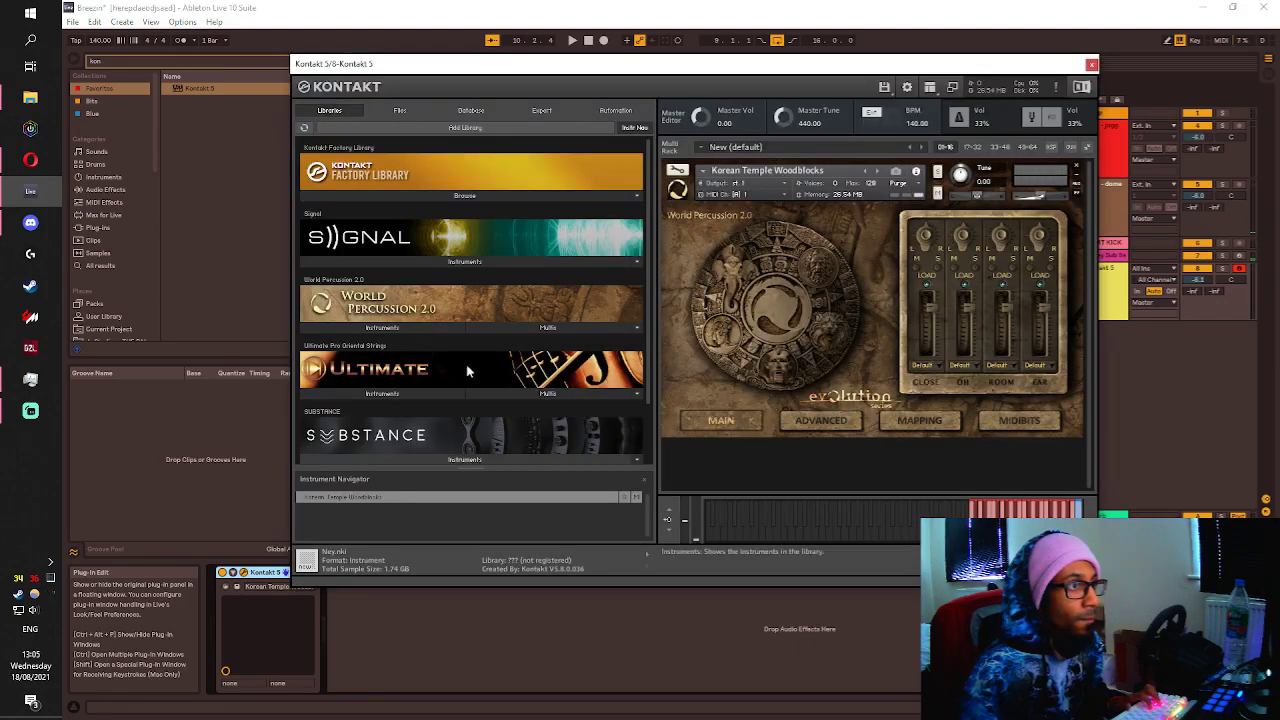
pyautogui.click(286, 572)
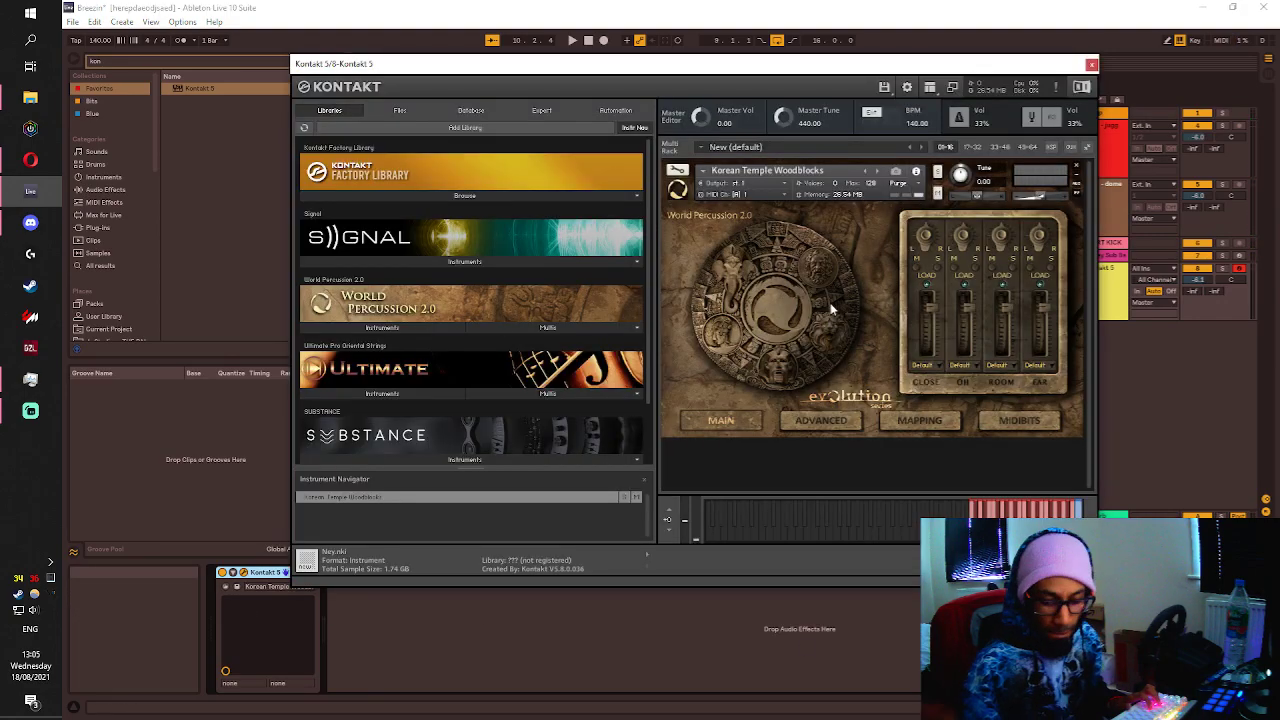
pyautogui.press('-')
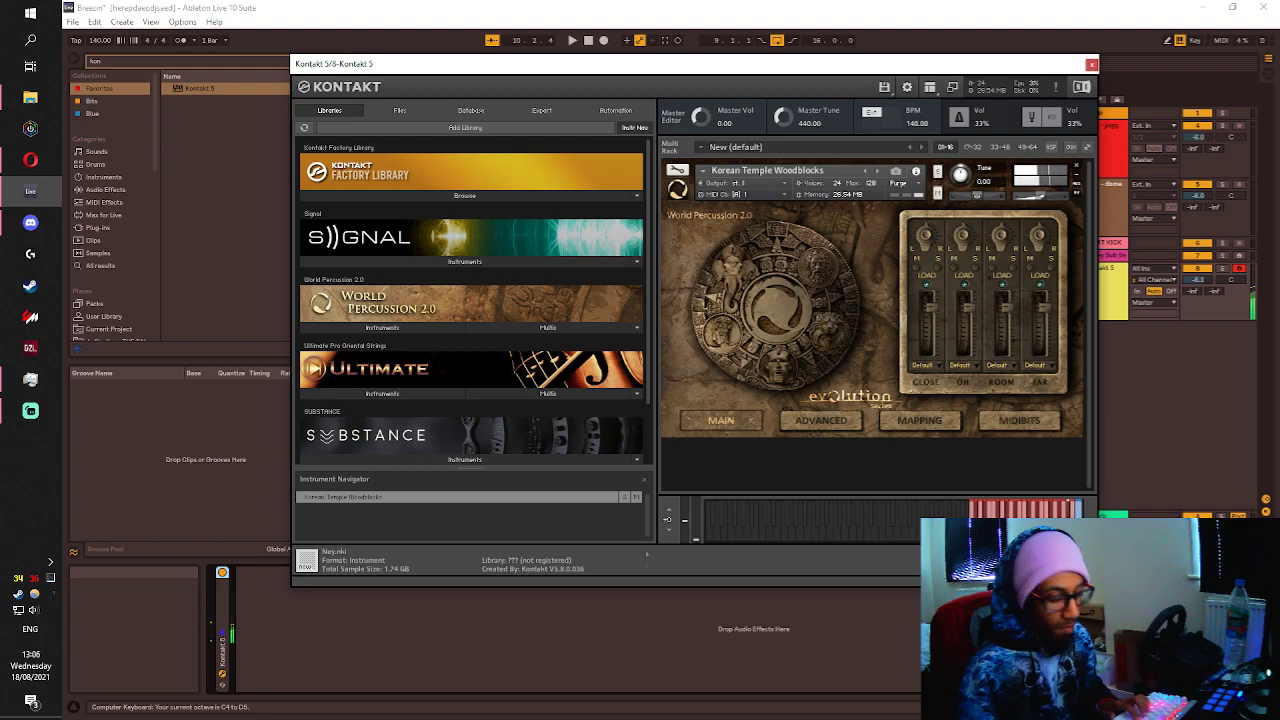
pyautogui.click(1091, 65)
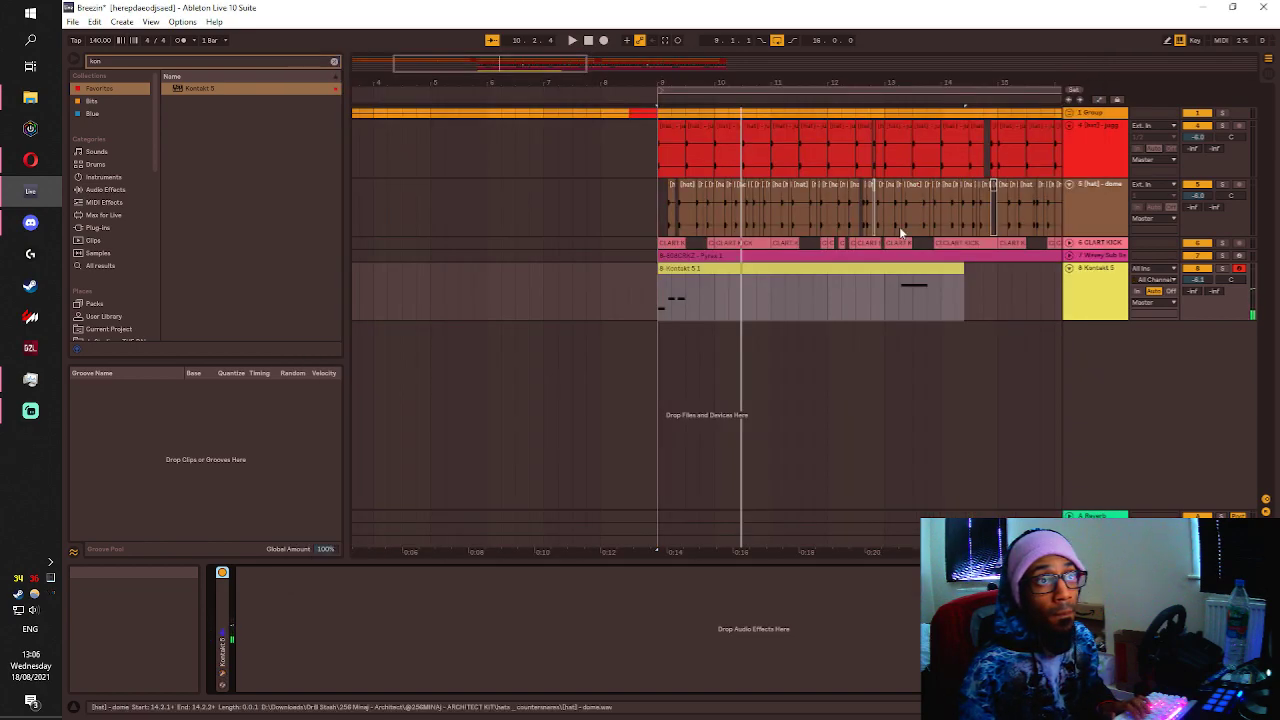
# Add a G#4 note after the second A#3 in the Kontakt clip, spanning 1.4.4 to 2.2.3, and play it.
pyautogui.doubleClick(717, 272)
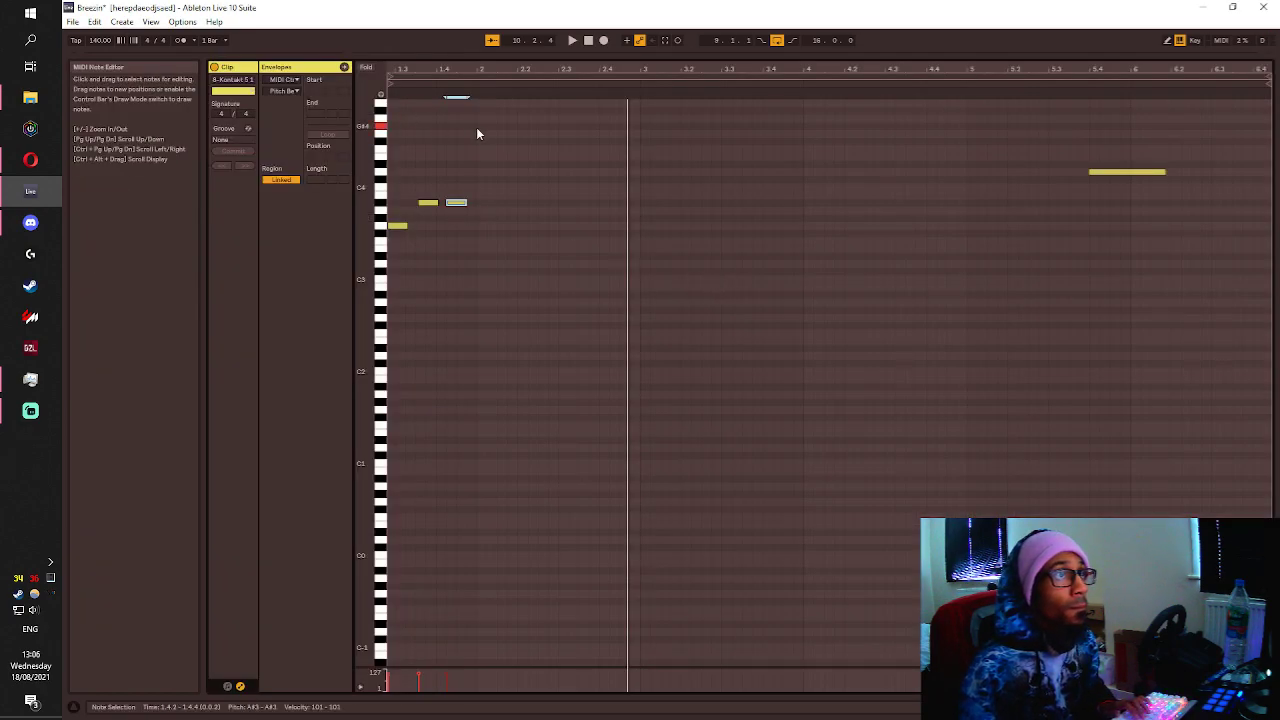
pyautogui.doubleClick(480, 128)
pyautogui.press('space')
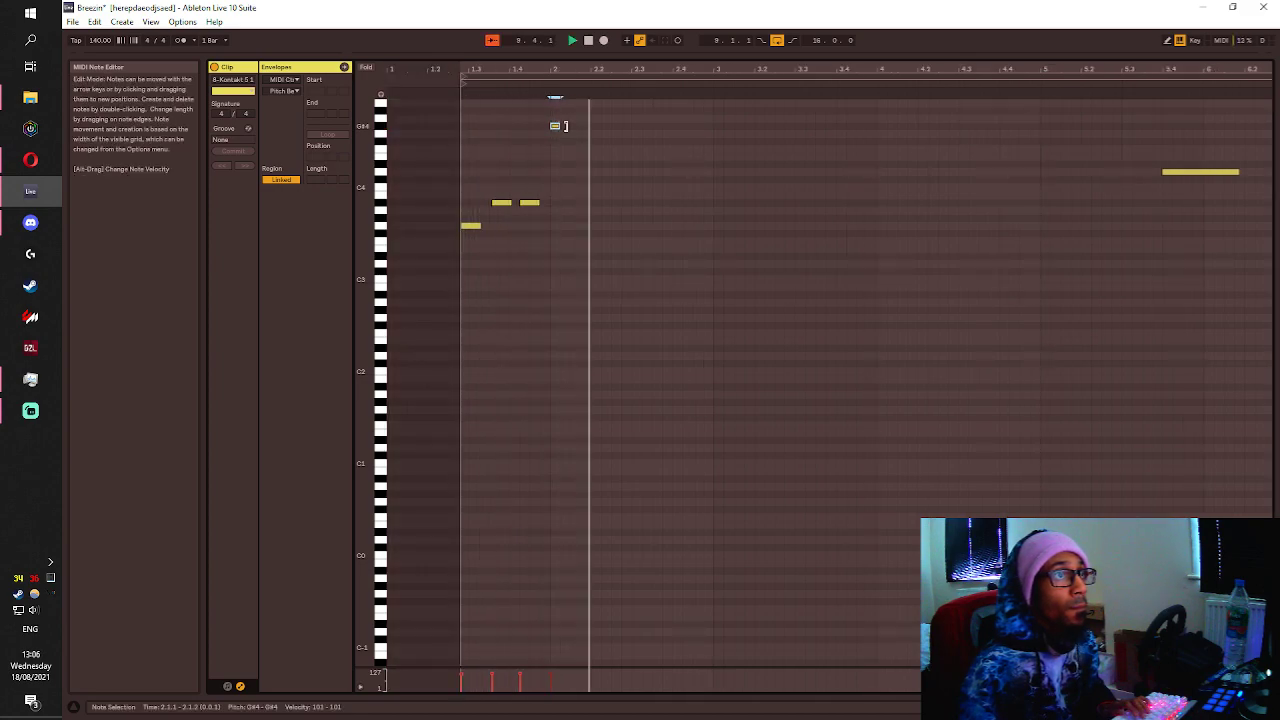
pyautogui.moveTo(565, 126)
pyautogui.mouseDown()
pyautogui.moveTo(641, 127)
pyautogui.moveTo(573, 129)
pyautogui.mouseUp()
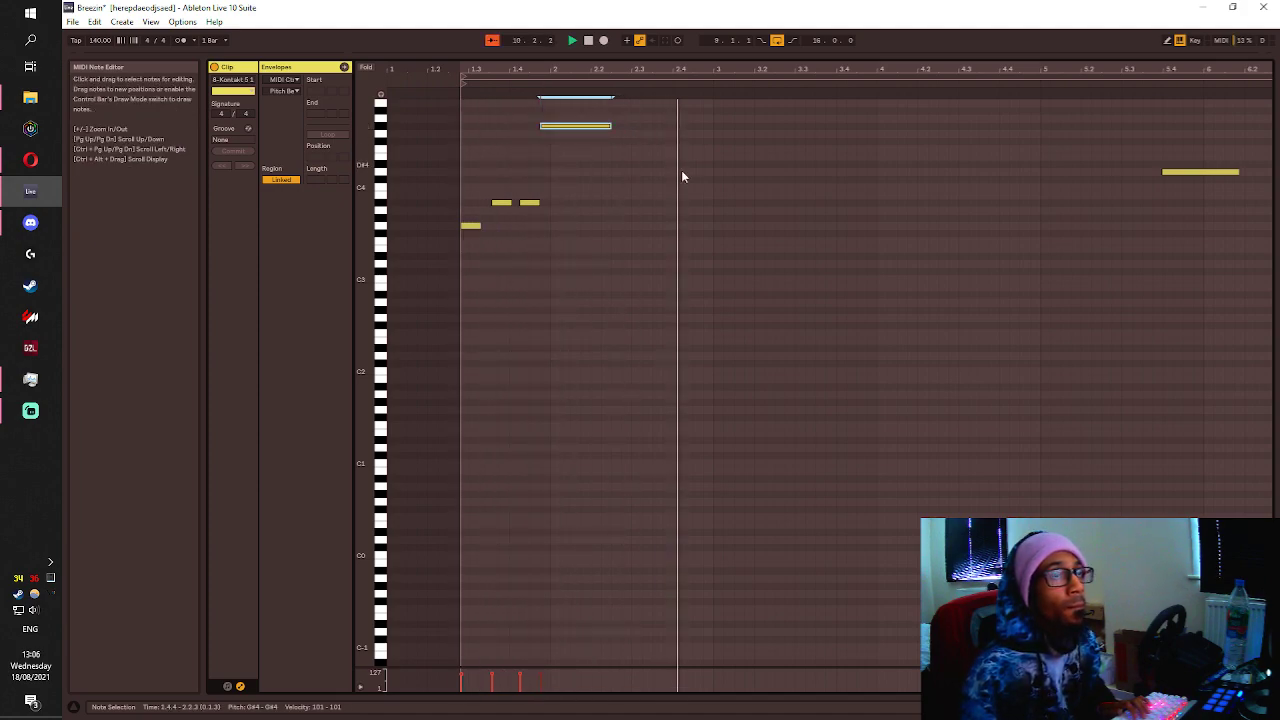
pyautogui.press('space')
# Duplicate the four-note woodblock phrase directly after itself and play the result.
pyautogui.moveTo(707, 226); pyautogui.dragTo(448, 155)
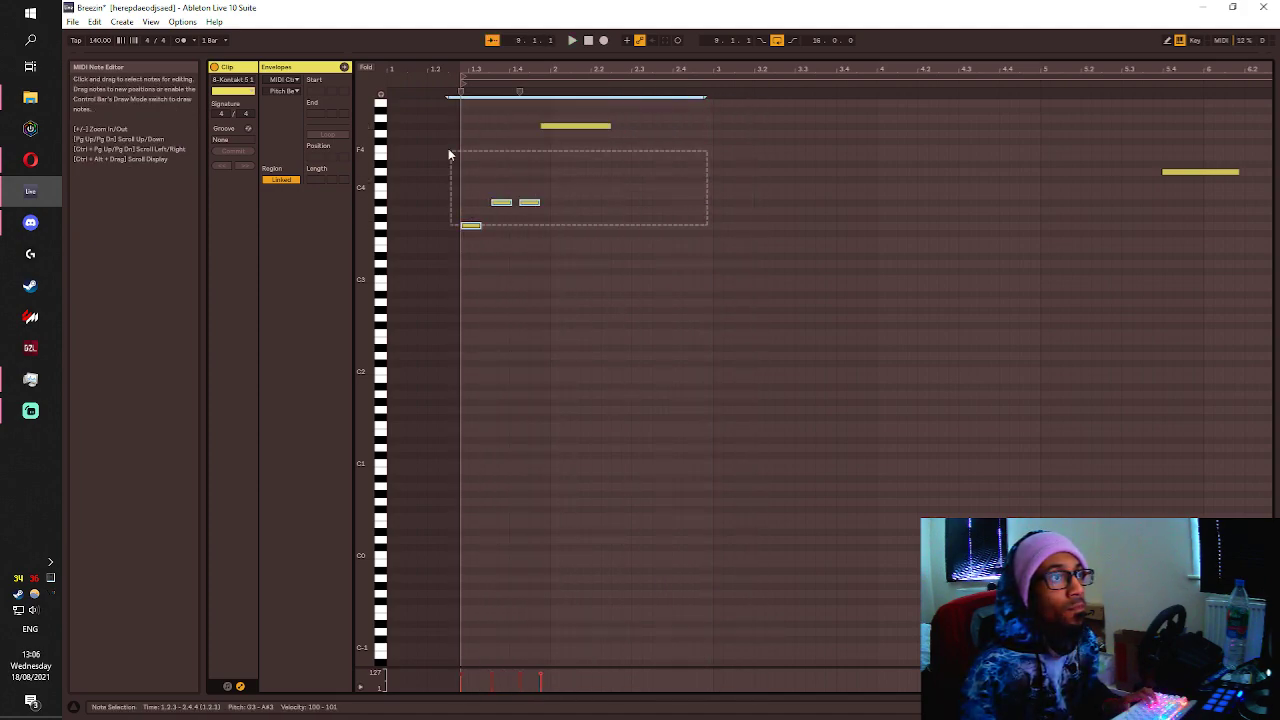
pyautogui.hotkey('ctrl', 'd')
pyautogui.press('space')
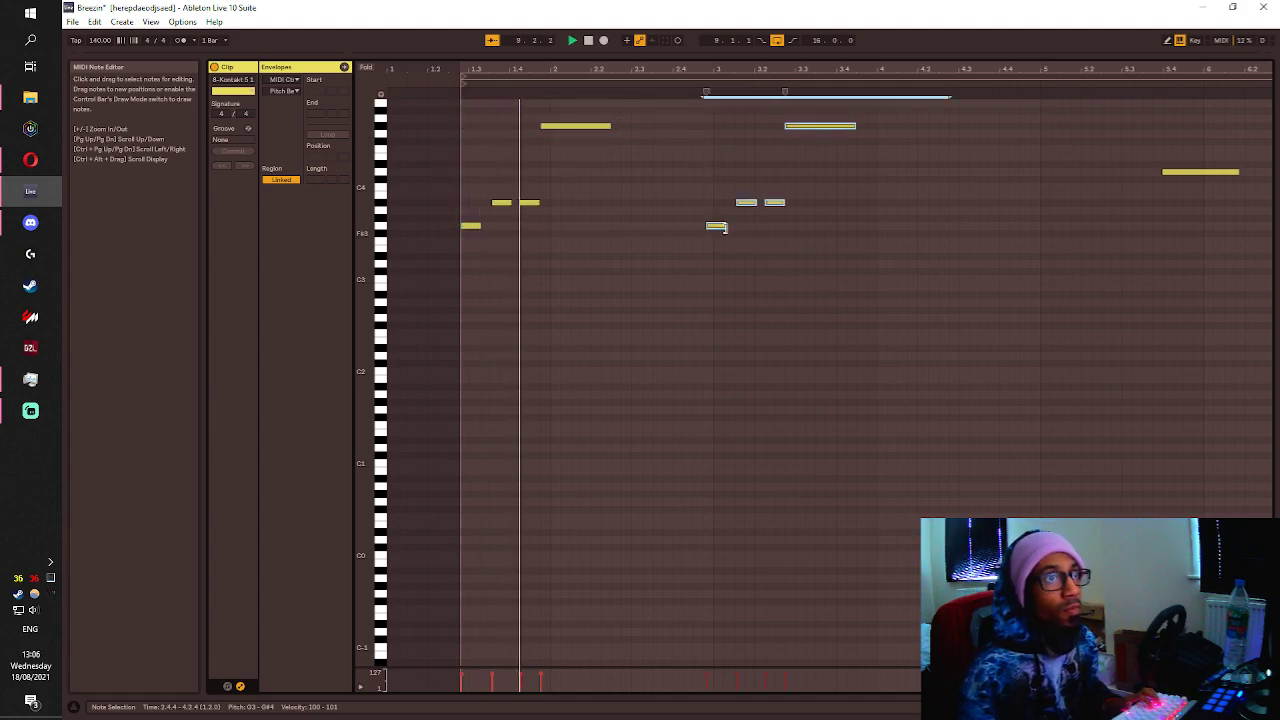
# Shift the duplicated four-note woodblock phrase slightly later so its G3 starts at 3.1.1.
pyautogui.click(736, 229)
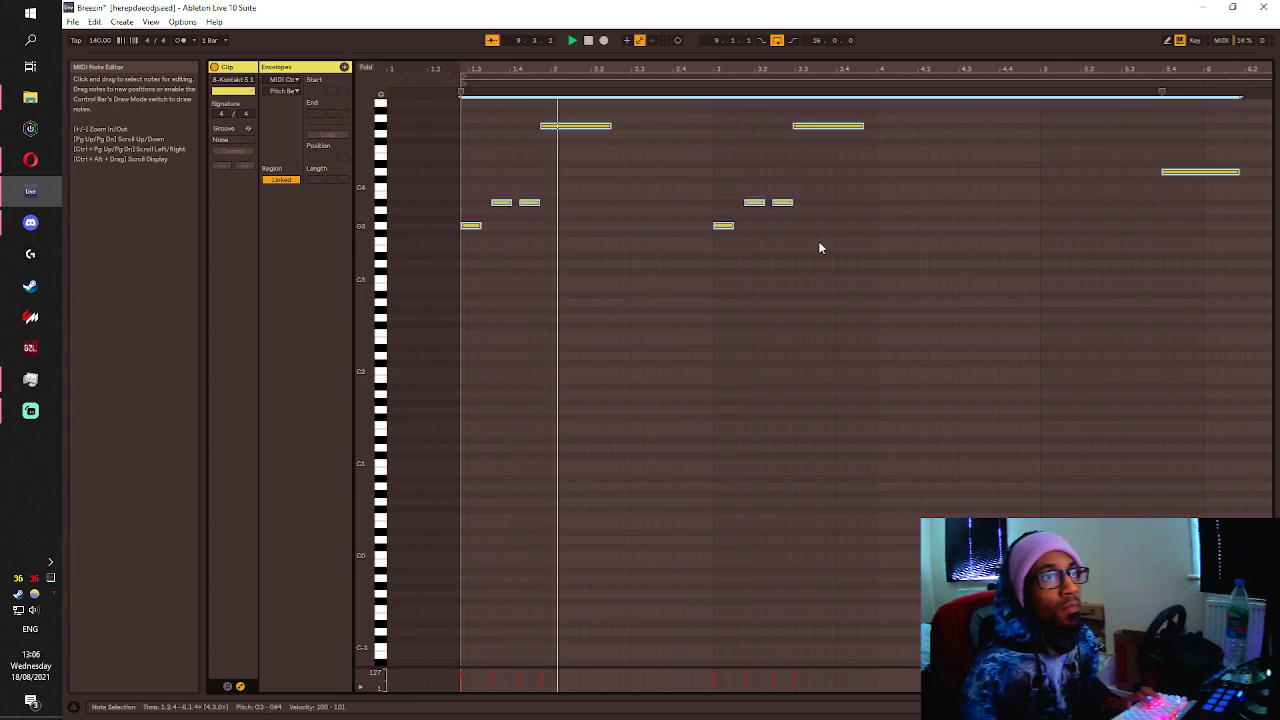
pyautogui.moveTo(705, 108); pyautogui.dragTo(882, 276)
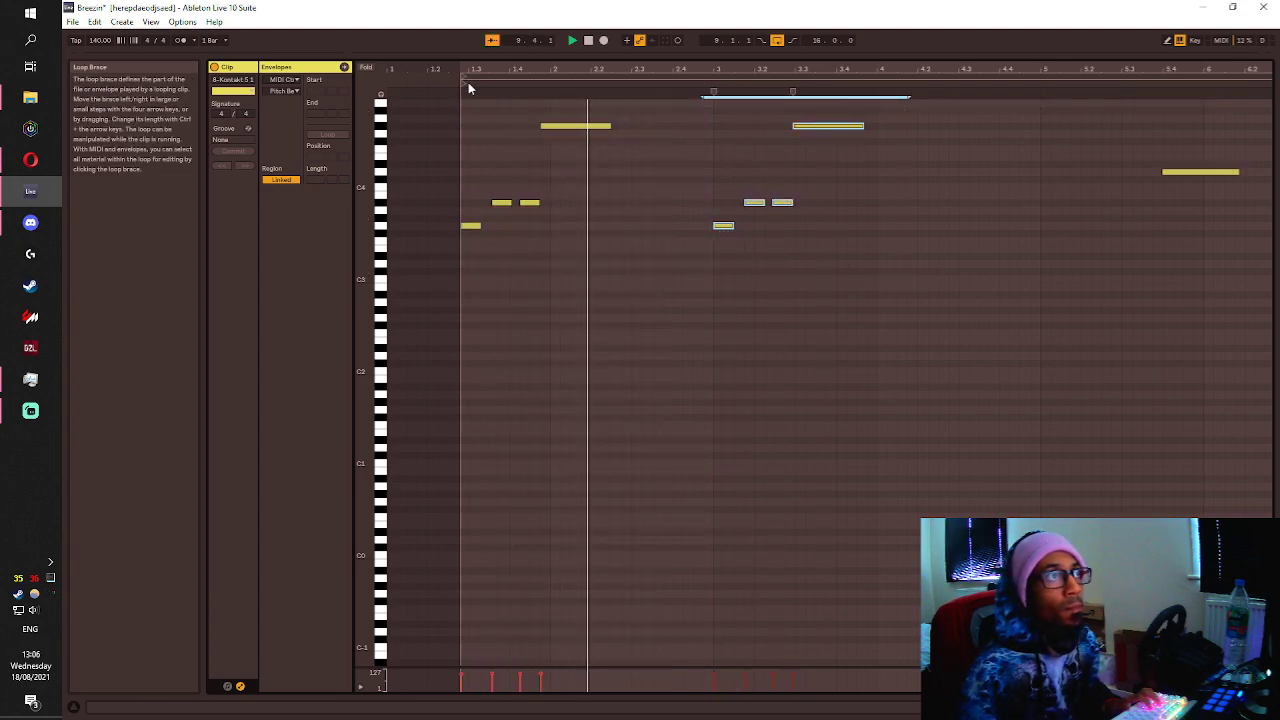
# Trim the Kontakt clip's start to just before the first note, consolidate it to begin at 1.1.1, and play it.
pyautogui.moveTo(463, 84); pyautogui.dragTo(461, 84)
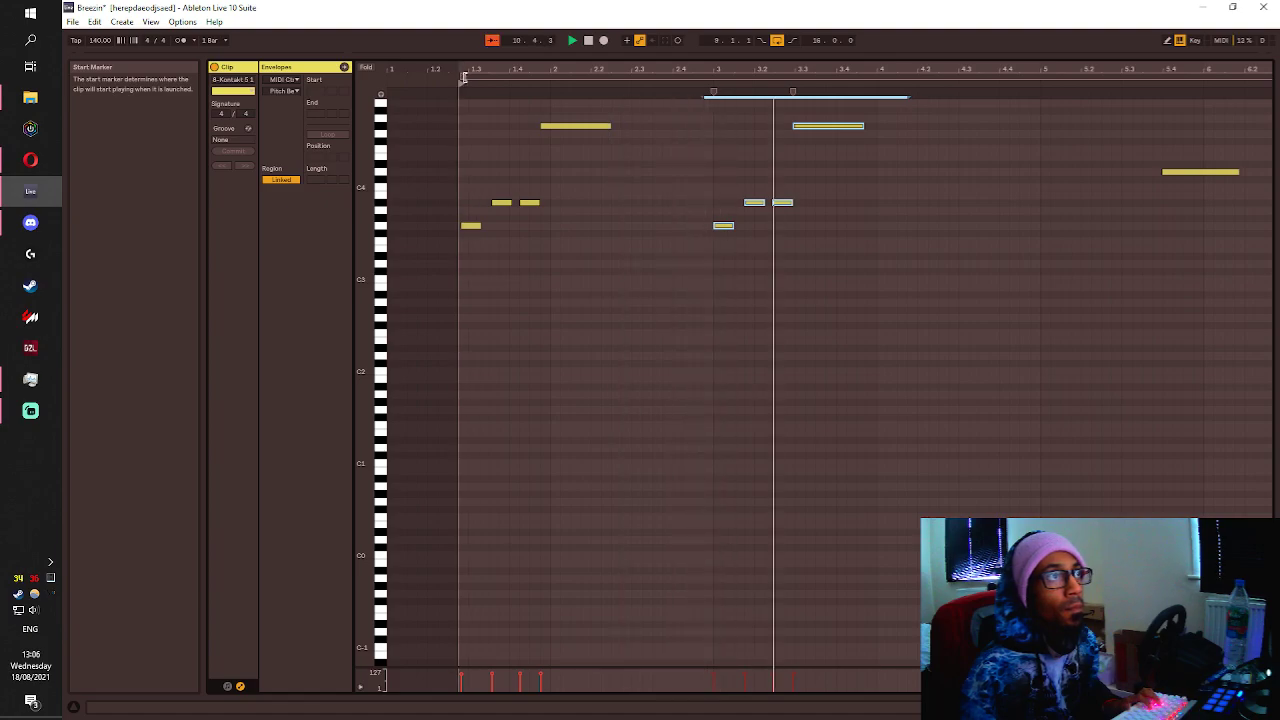
pyautogui.click(464, 78)
pyautogui.press('space')
pyautogui.press('space')
pyautogui.press('space')
pyautogui.hotkey('ctrl', 'a')
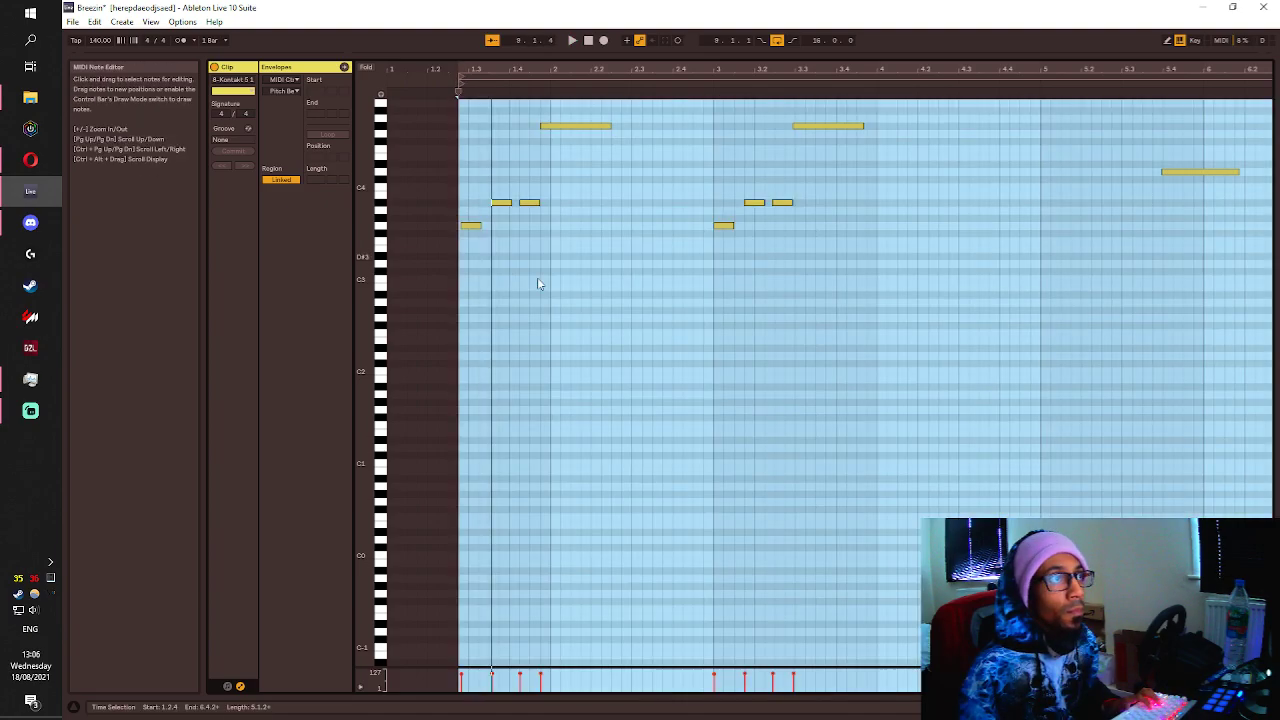
pyautogui.press('Tab')
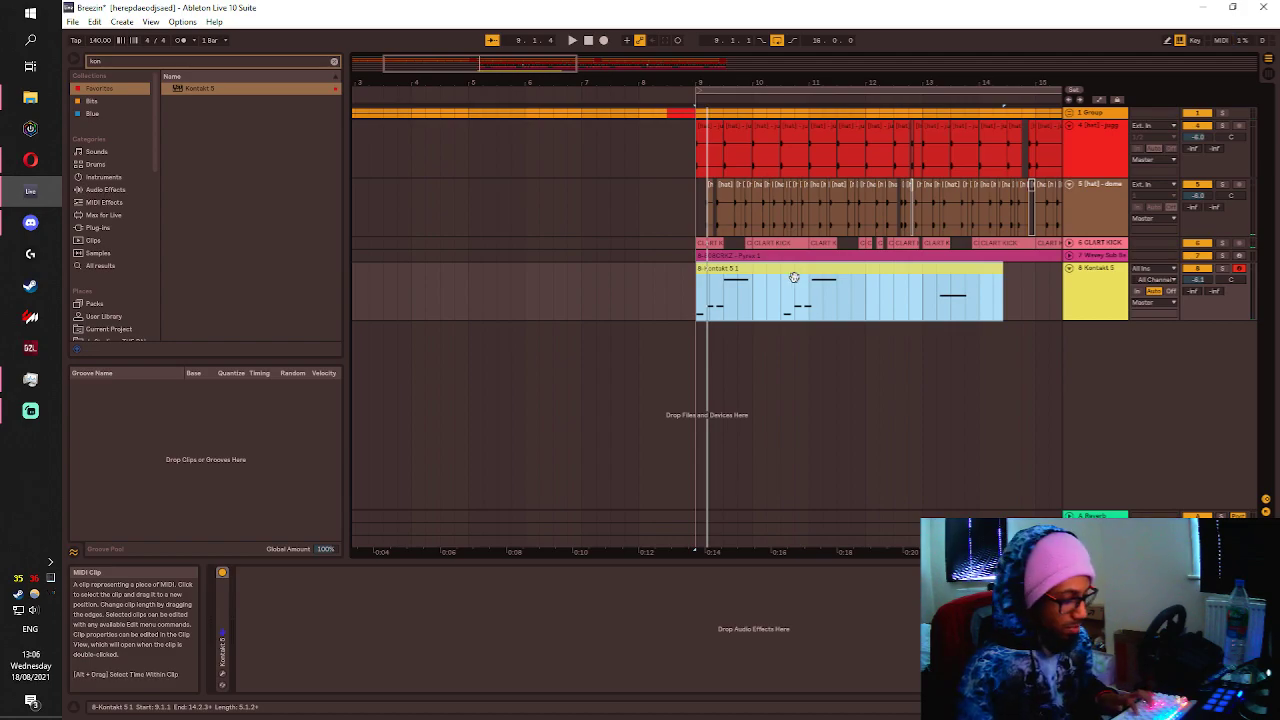
pyautogui.press('Tab')
pyautogui.press('space')
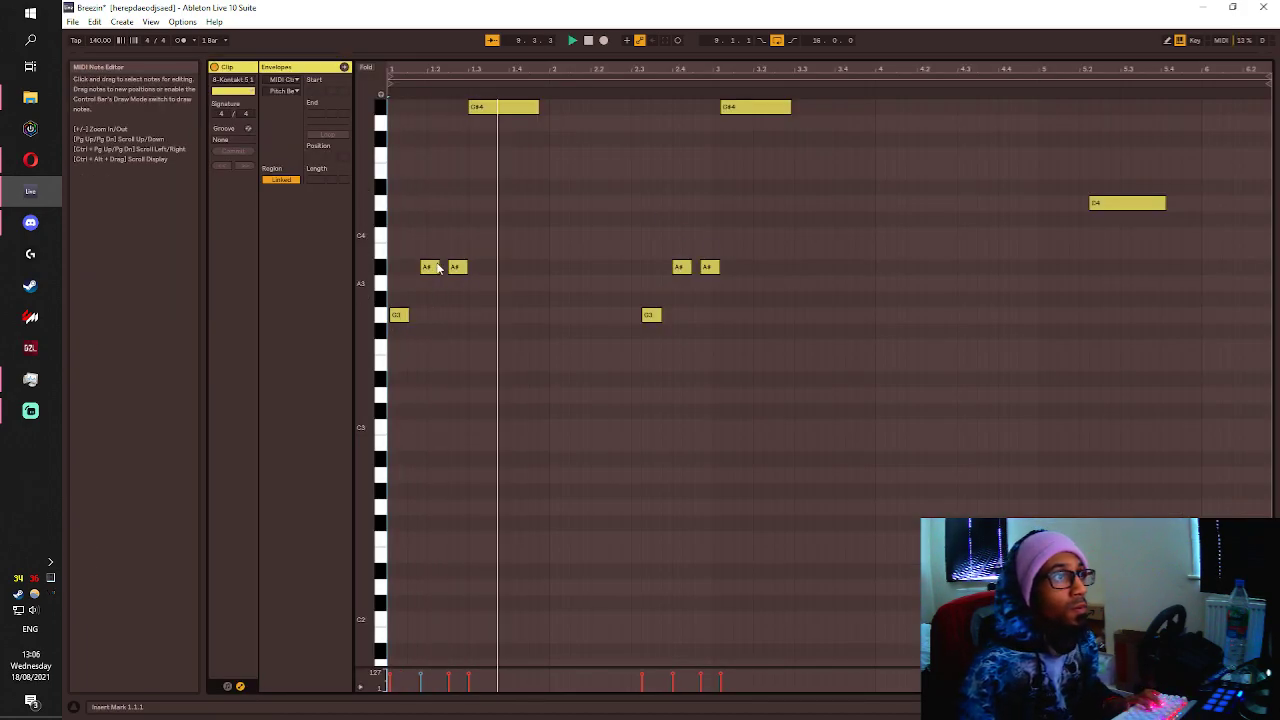
# Move the first G3 and two A#3 notes to start at 1.1.1, and the second matching group to start at 2.3.1.
pyautogui.moveTo(443, 261); pyautogui.dragTo(466, 284)
pyautogui.hotkey('ctrl', 'a')
pyautogui.moveTo(391, 250); pyautogui.dragTo(487, 328)
pyautogui.moveTo(400, 315); pyautogui.dragTo(397, 315)
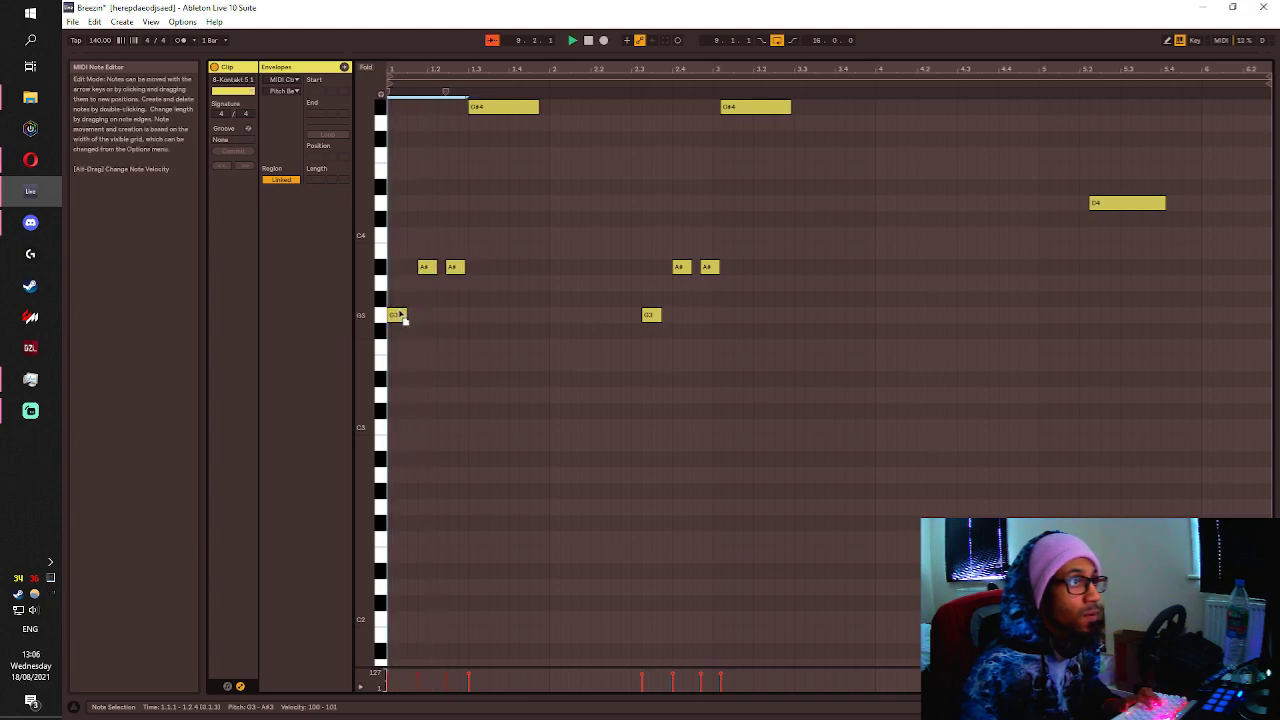
pyautogui.click(472, 247)
pyautogui.click(498, 137)
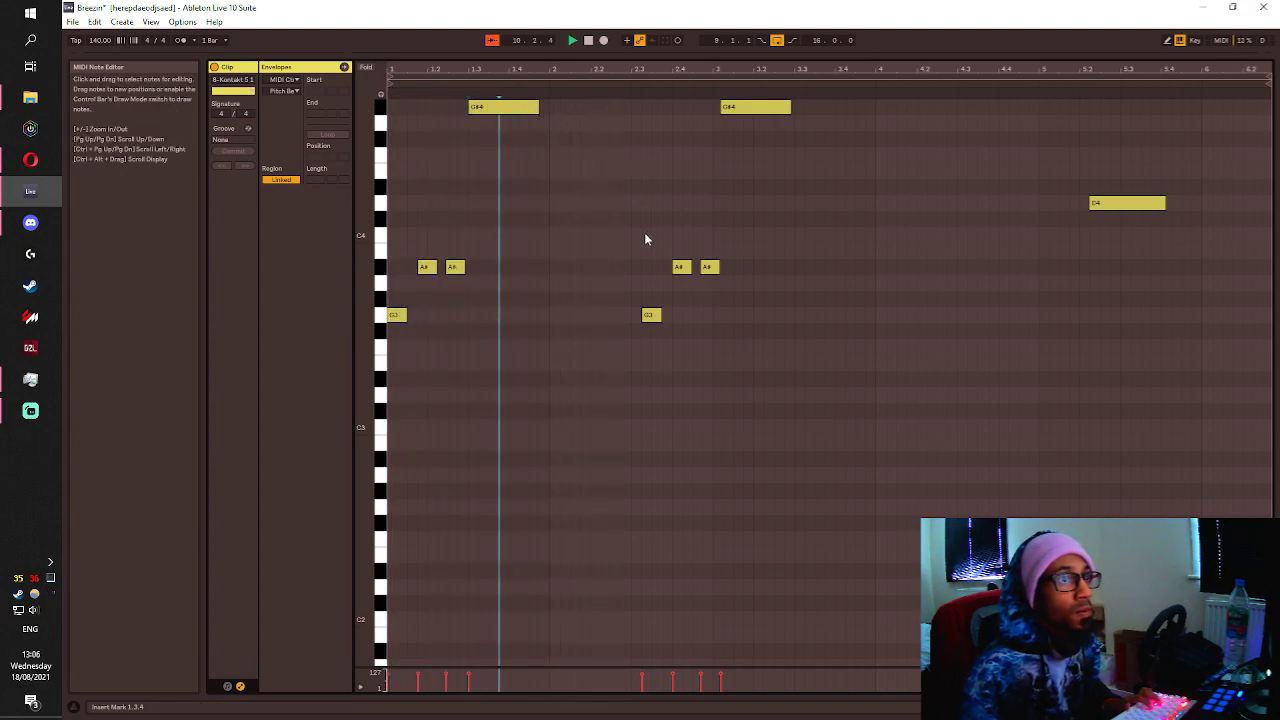
pyautogui.moveTo(651, 240); pyautogui.dragTo(639, 314)
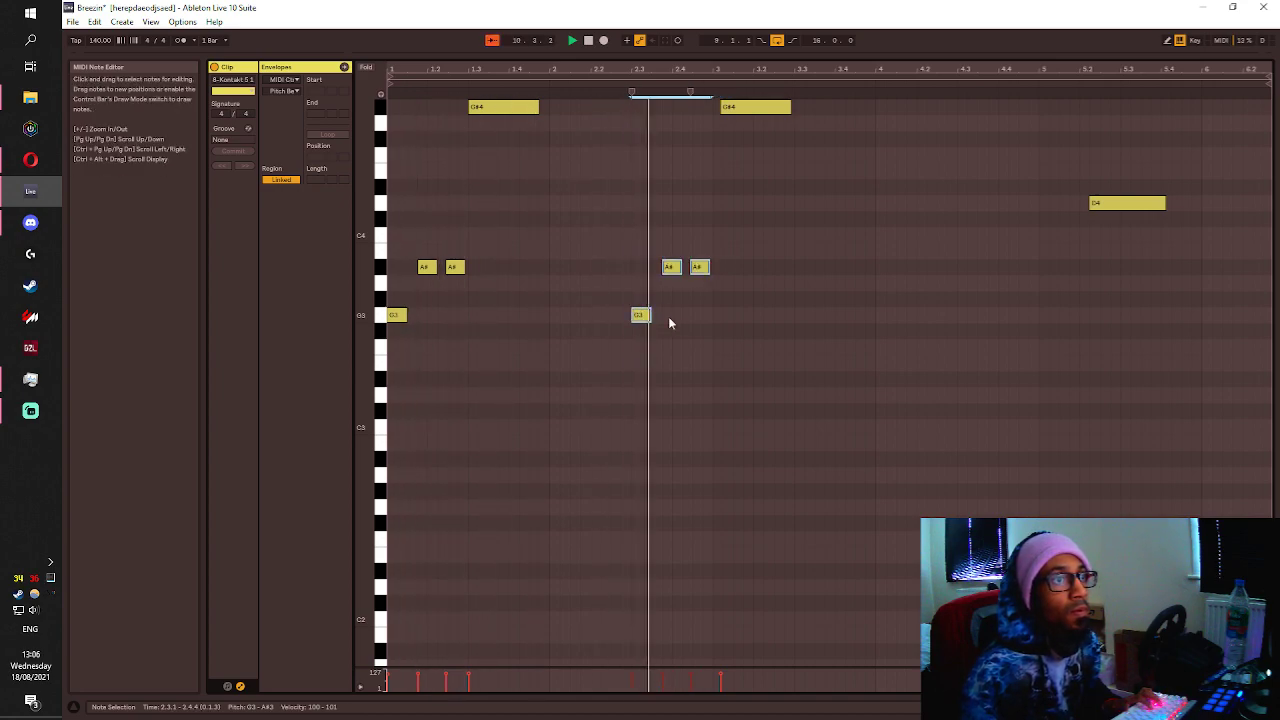
# Add a C4 note spanning 2.3.2 to 2.3.4, and lower it to G3 against the existing G3 of the second group.
pyautogui.press('space')
pyautogui.click(646, 237)
pyautogui.press('space')
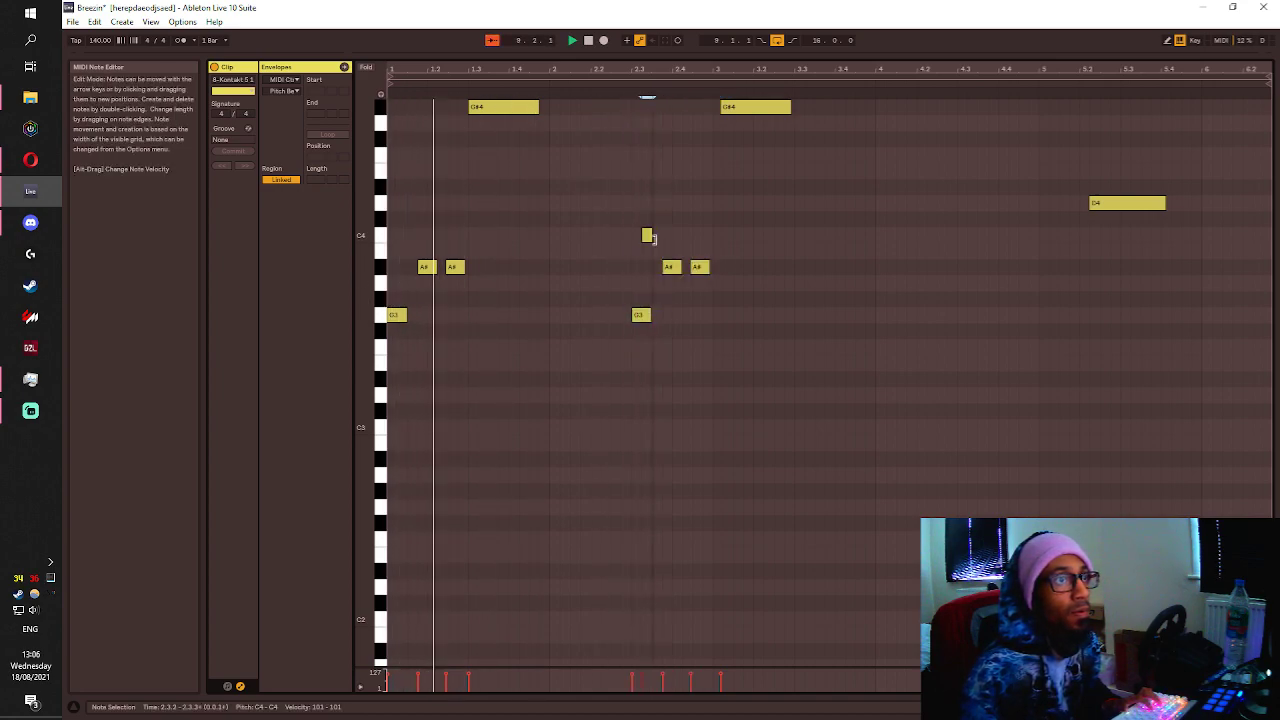
pyautogui.moveTo(652, 240); pyautogui.dragTo(665, 243)
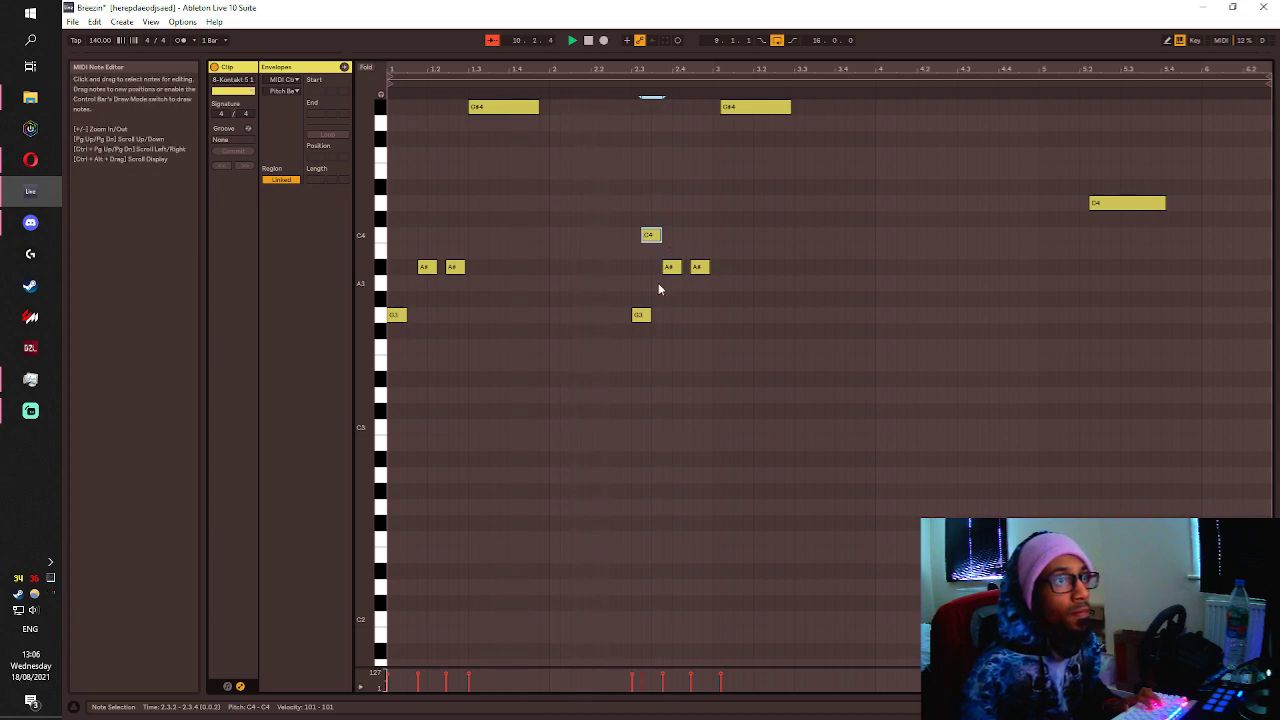
pyautogui.press('space')
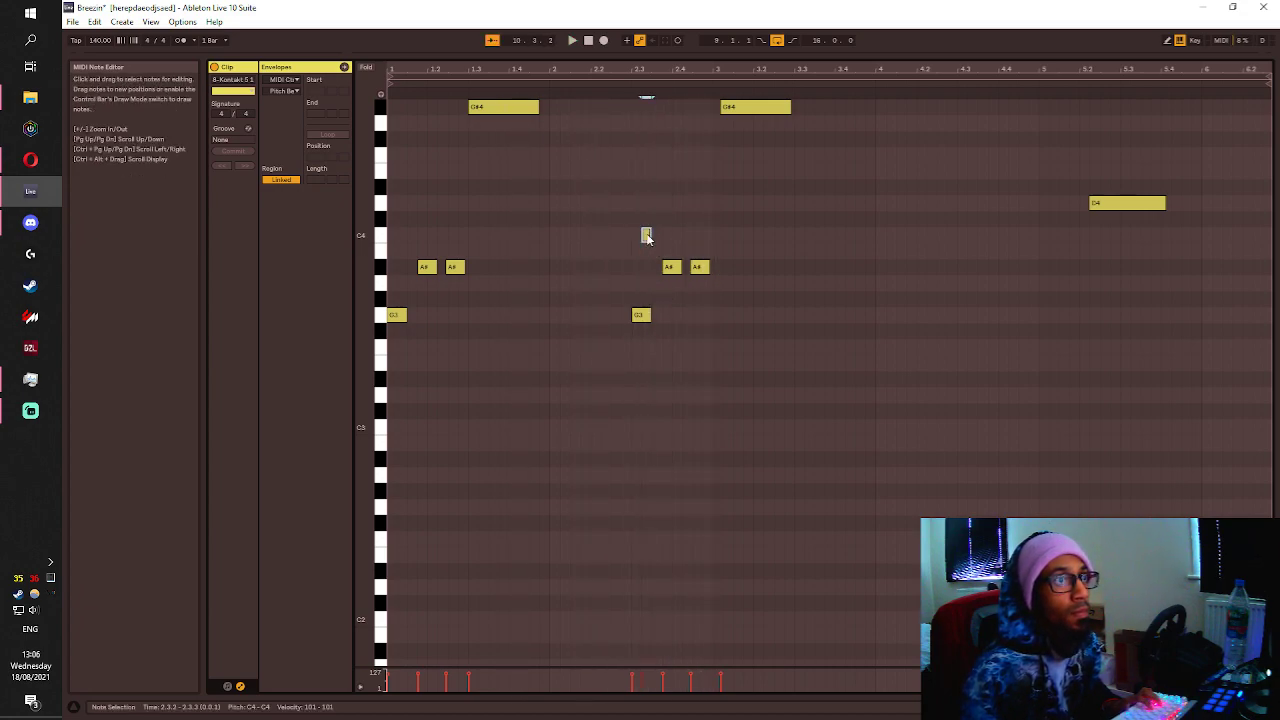
pyautogui.press('space')
pyautogui.moveTo(655, 237); pyautogui.dragTo(652, 319)
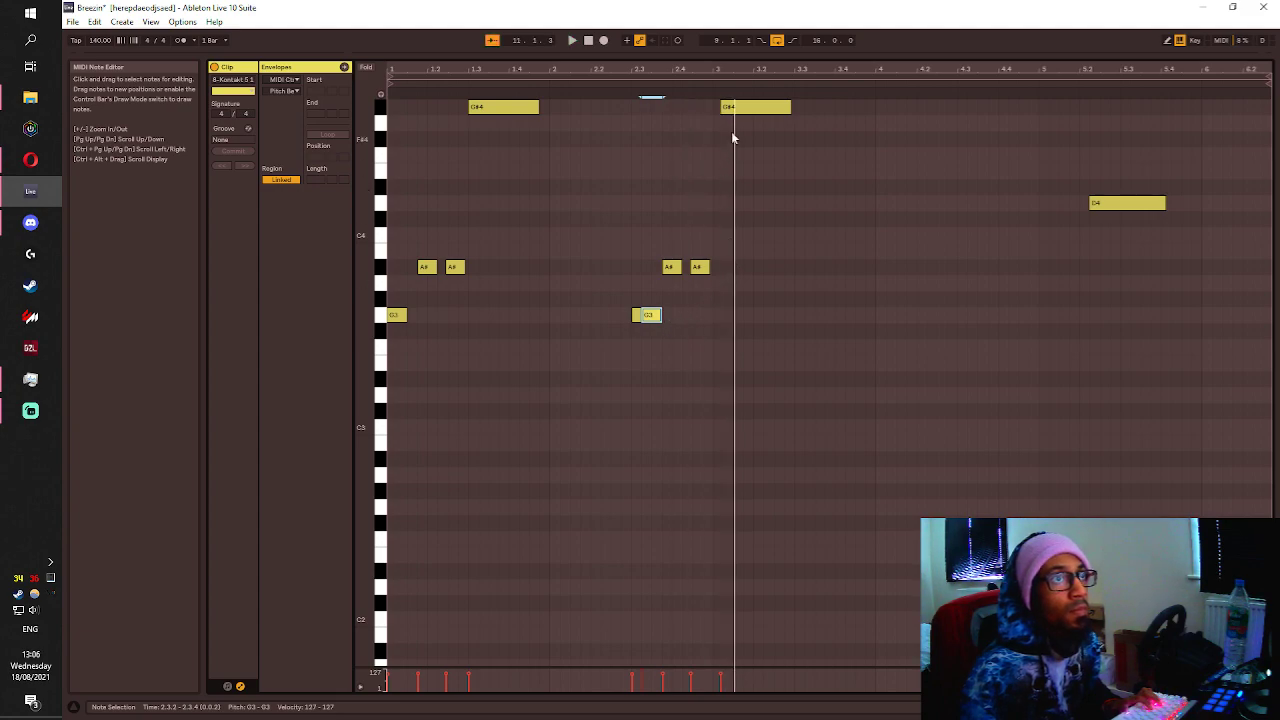
# Delete the second G#4 note and duplicate the preceding G3 and A#3 group to start at 3.1.1.
pyautogui.moveTo(736, 107); pyautogui.dragTo(731, 108)
pyautogui.press('Delete')
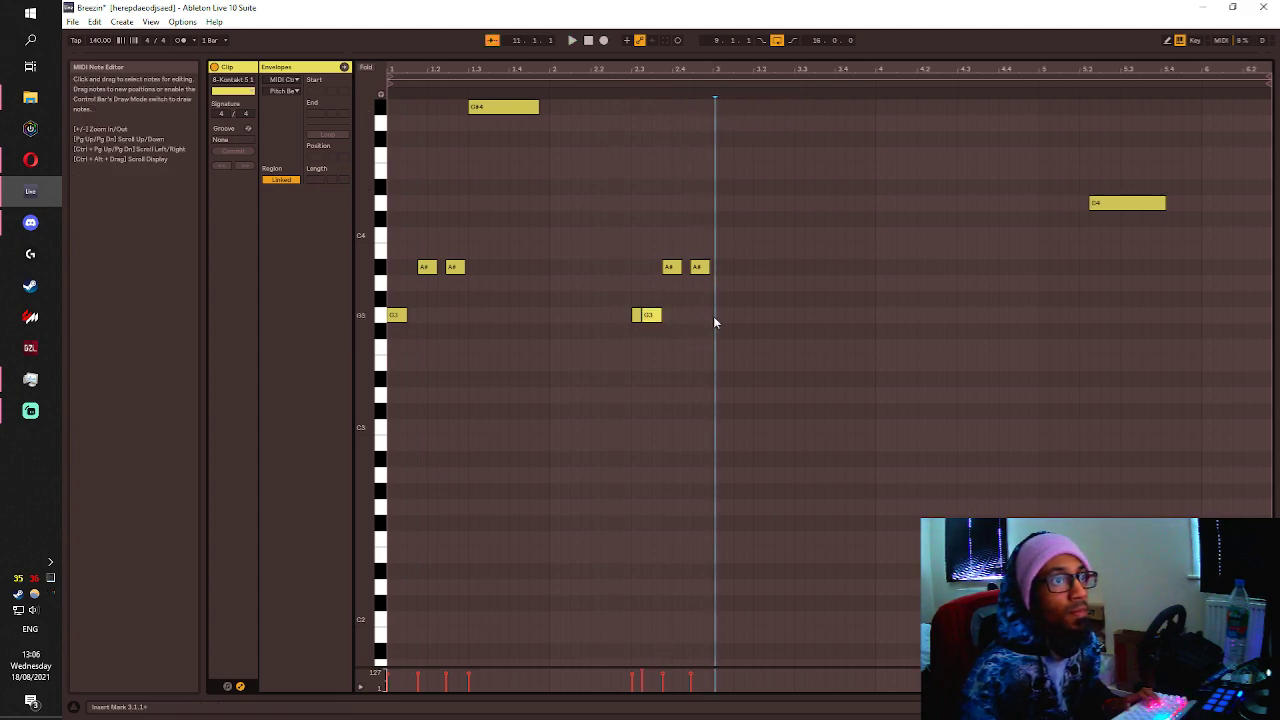
pyautogui.moveTo(714, 317); pyautogui.dragTo(633, 262)
pyautogui.hotkey('ctrl', 'd')
# Remove the extra G3 from the duplicated group and extend its remaining G3 to 3.1.3 while playing the part.
pyautogui.click(705, 313)
pyautogui.click(716, 315)
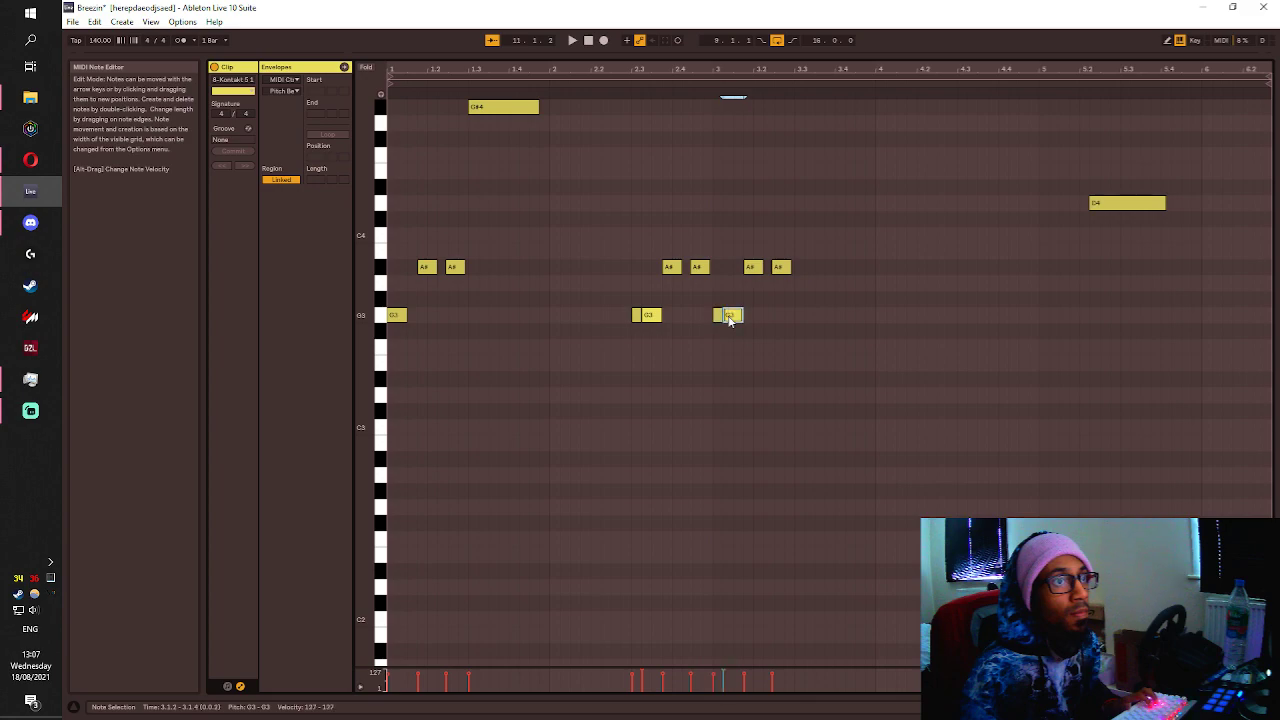
pyautogui.press('Delete')
pyautogui.press('space')
pyautogui.moveTo(722, 317); pyautogui.dragTo(735, 318)
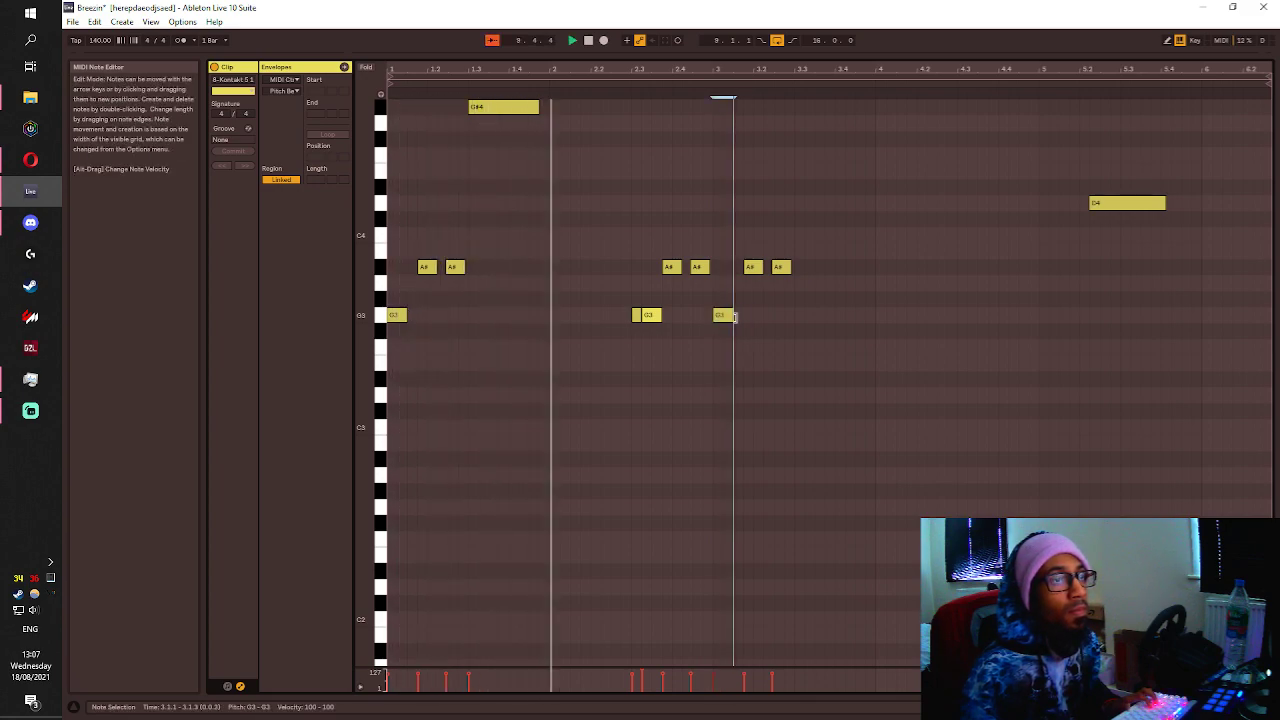
pyautogui.click(755, 349)
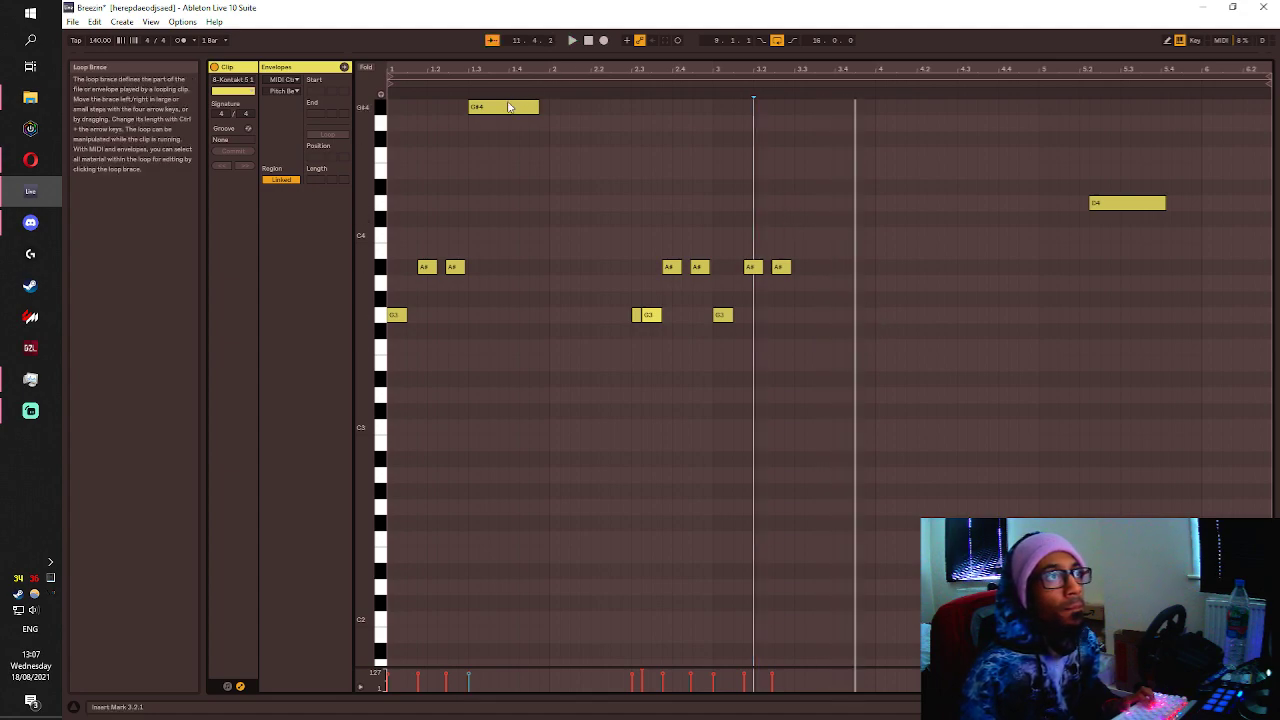
# Copy the G#4 note to 3.3.1 at F#4, and move the closing D4 note to about 4.3.1.
pyautogui.moveTo(508, 107); pyautogui.dragTo(840, 145)
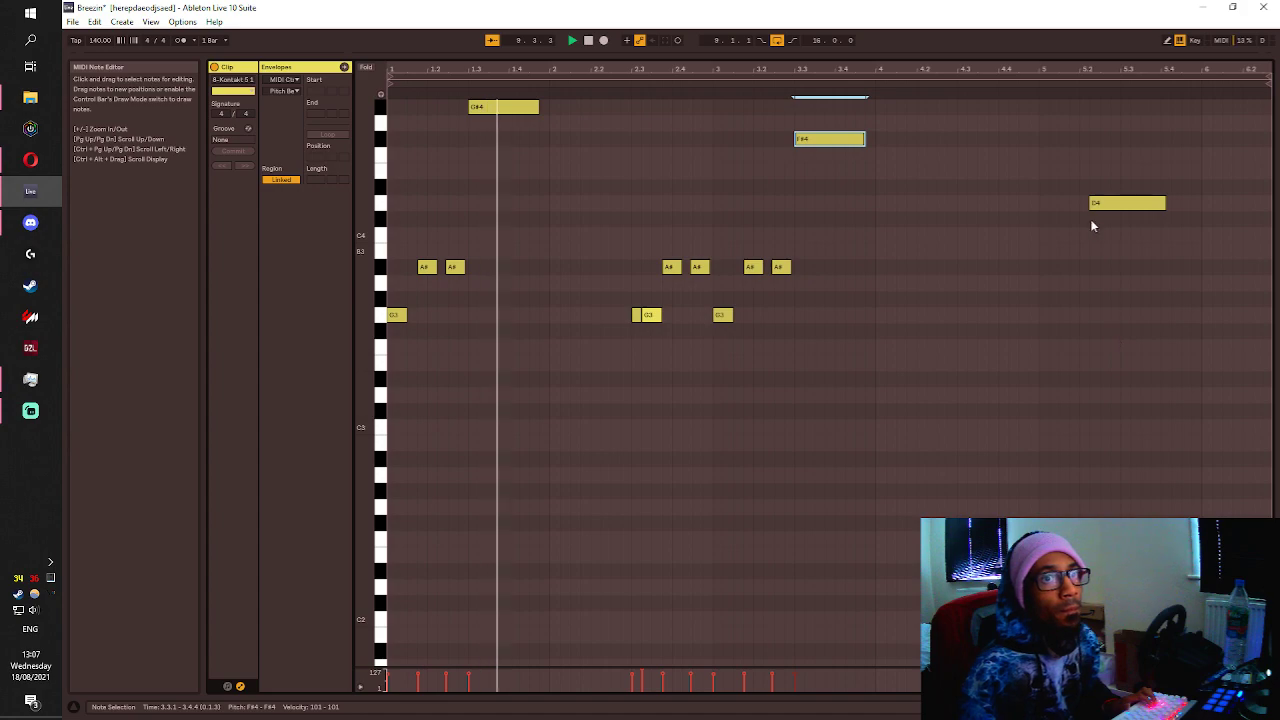
pyautogui.moveTo(1106, 205); pyautogui.dragTo(891, 207)
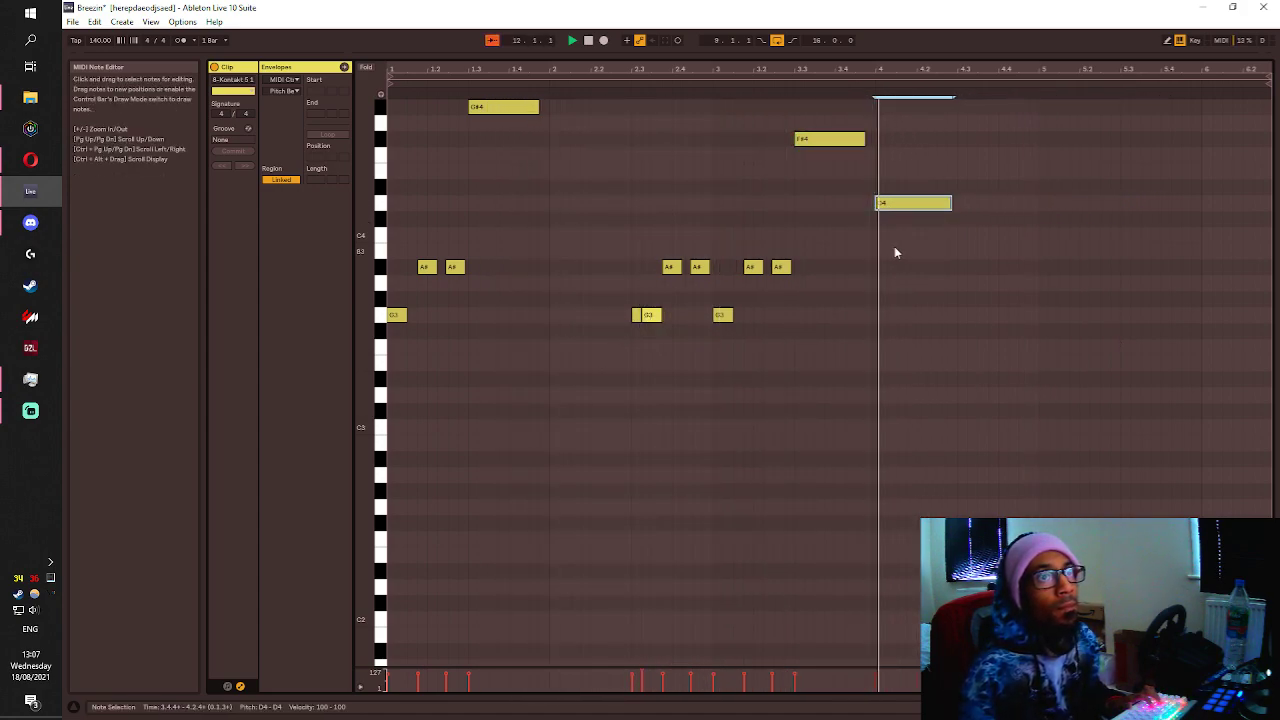
pyautogui.moveTo(894, 206); pyautogui.dragTo(978, 207)
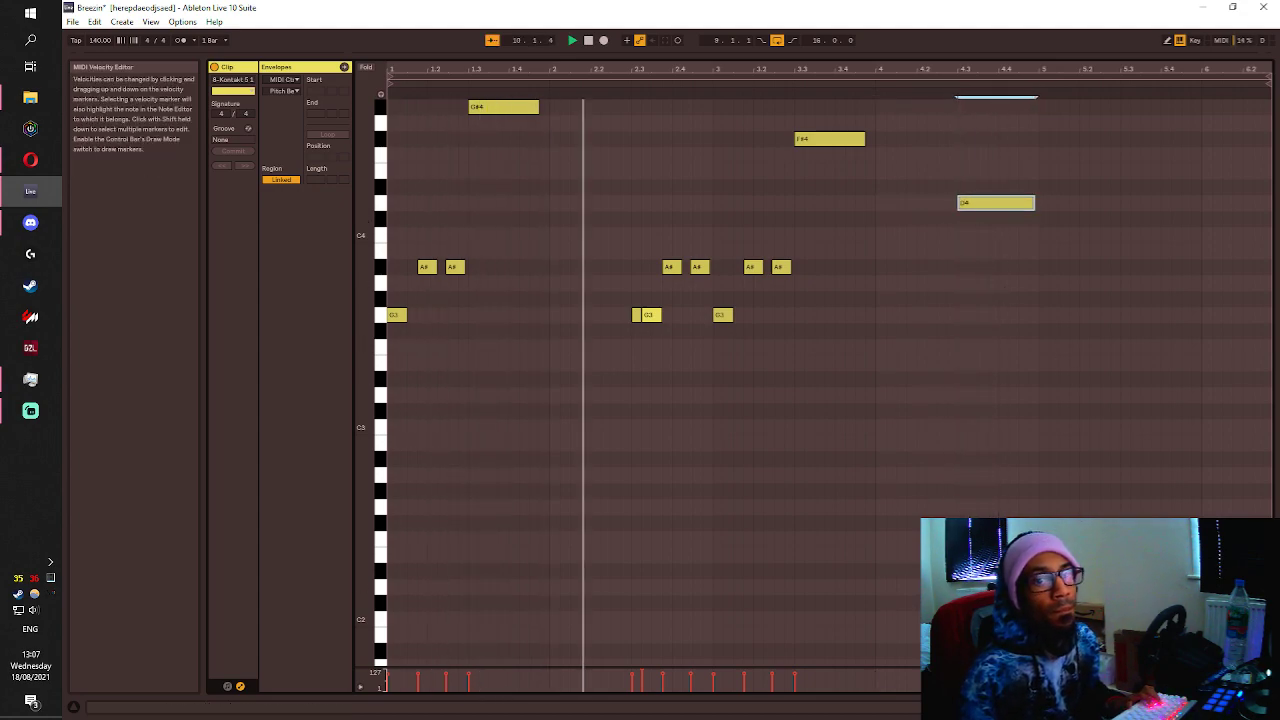
# Shorten the Kontakt clip in the arrangement to four bars, ending at 13.1.1.
pyautogui.hotkey('shift', 'Tab')
pyautogui.scroll(-3, 768, 352)
pyautogui.click(668, 278)
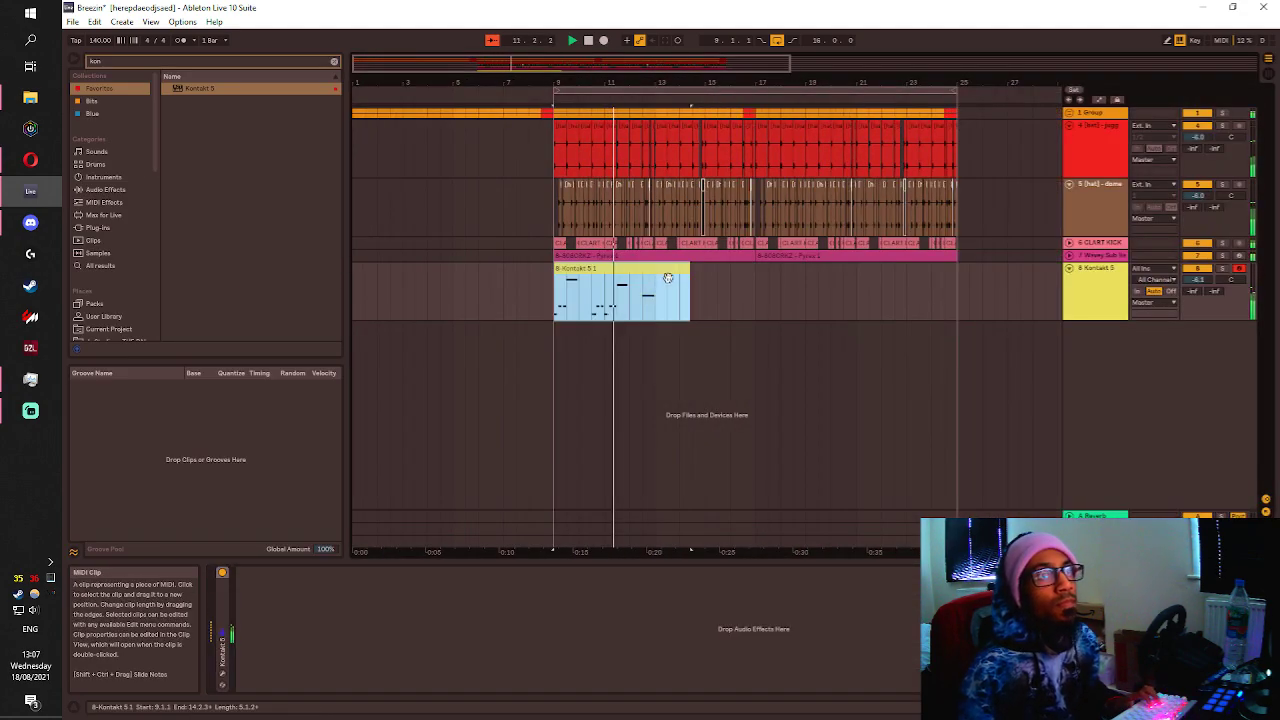
pyautogui.moveTo(689, 270); pyautogui.dragTo(654, 270)
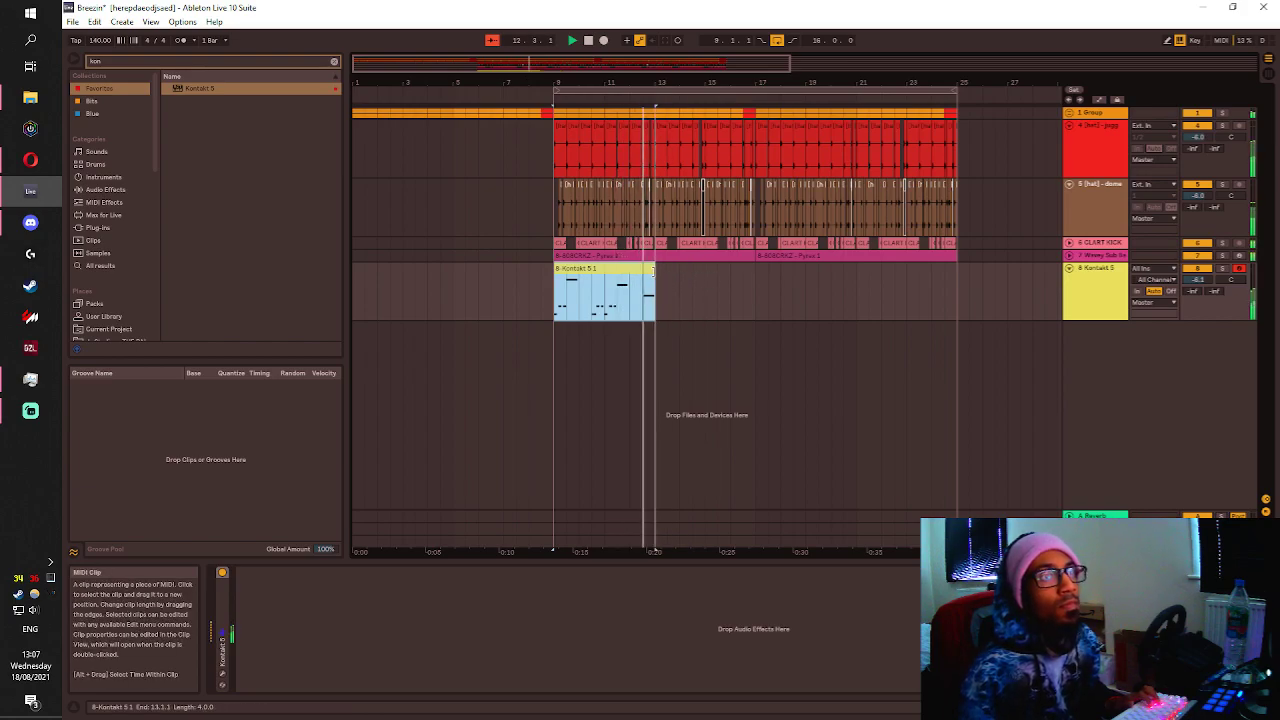
# Move the closing D4 note in the Kontakt clip later to 4.4.1 and check the clip in the arrangement.
pyautogui.hotkey('shift', 'Tab')
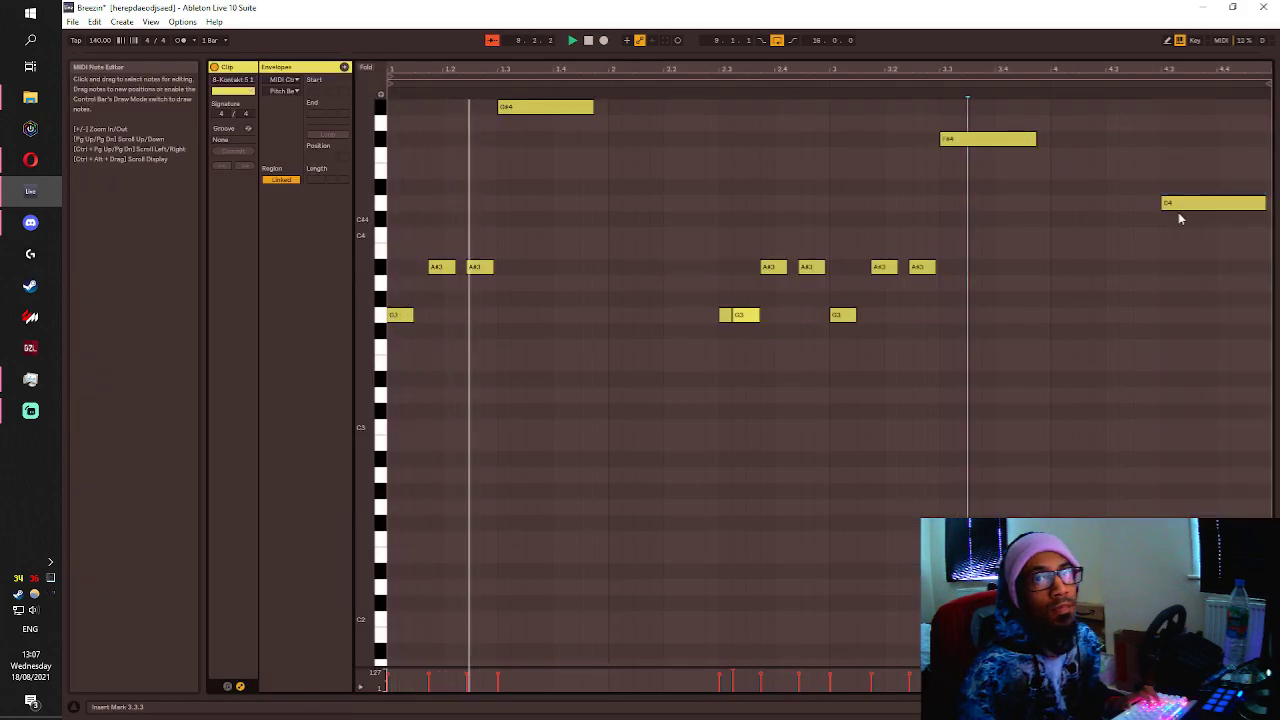
pyautogui.hotkey('shift', 'Tab')
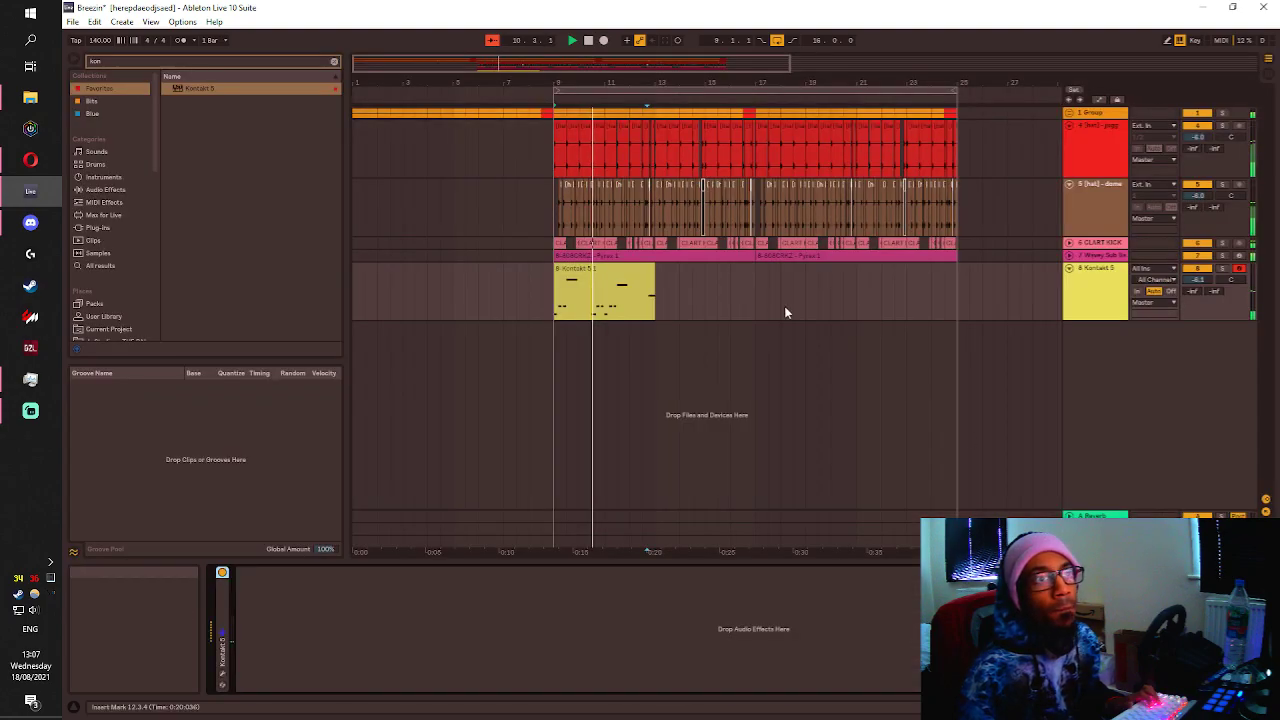
pyautogui.click(622, 280)
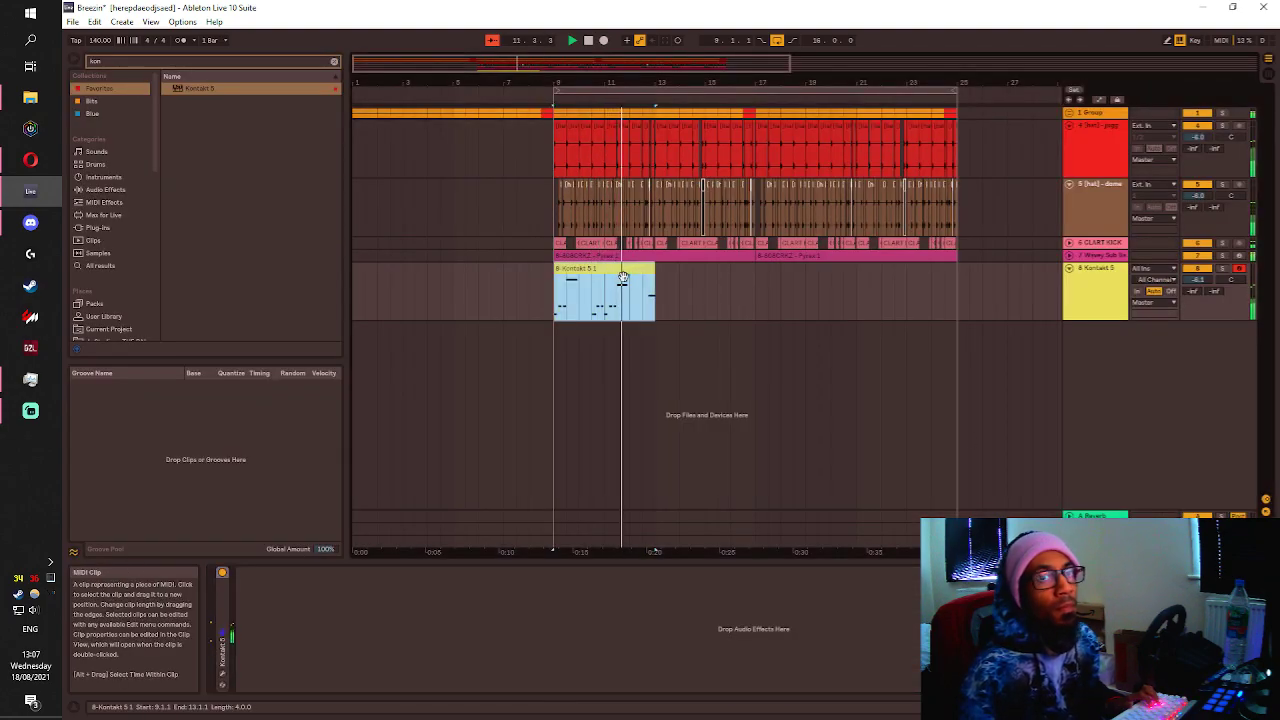
pyautogui.hotkey('shift', 'Tab')
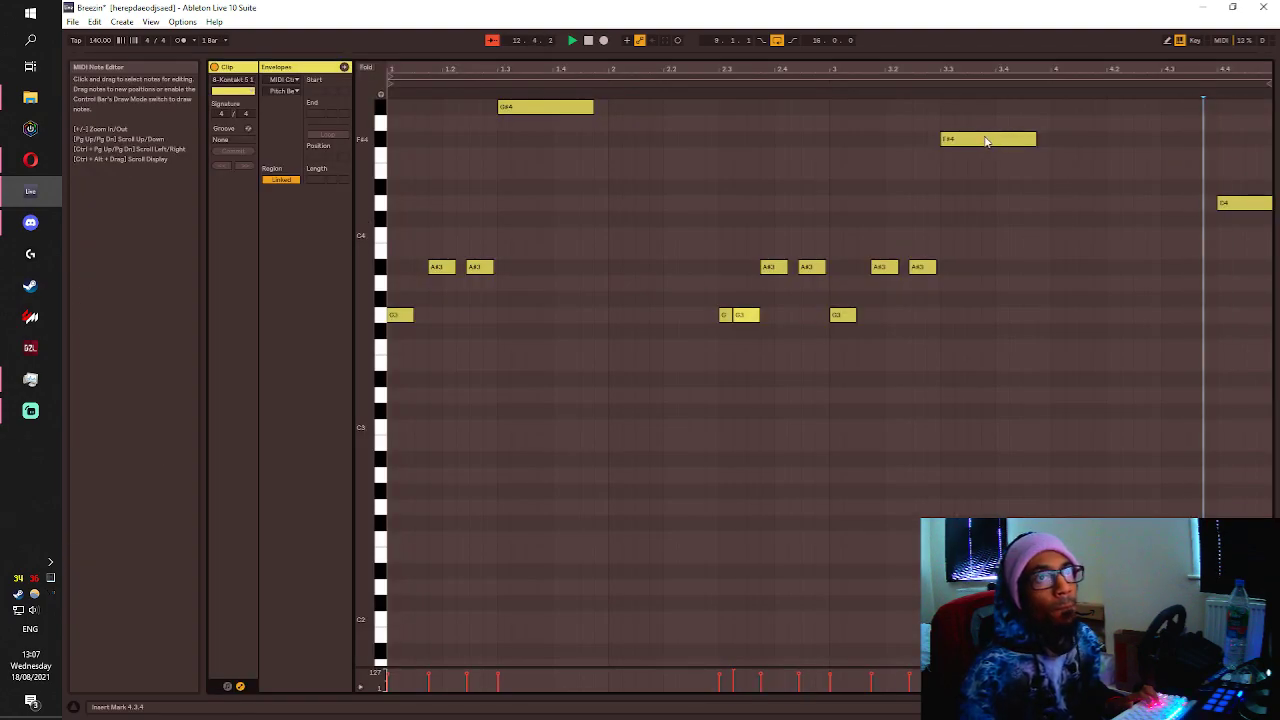
# Copy the G#4 note to 3.3.1 with the F#4 moved to 3.4.1, and shorten both notes to one beat.
pyautogui.moveTo(551, 110); pyautogui.dragTo(1033, 147)
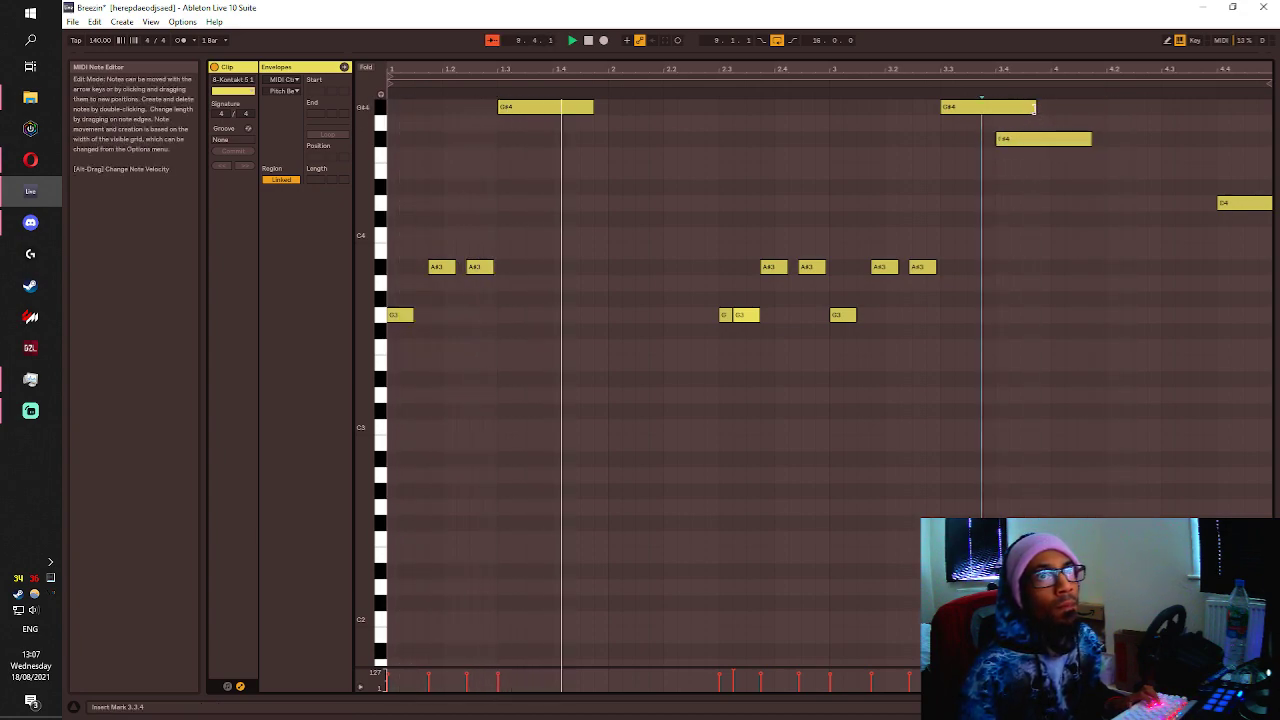
pyautogui.moveTo(1036, 107); pyautogui.dragTo(995, 110)
pyautogui.click(1015, 138)
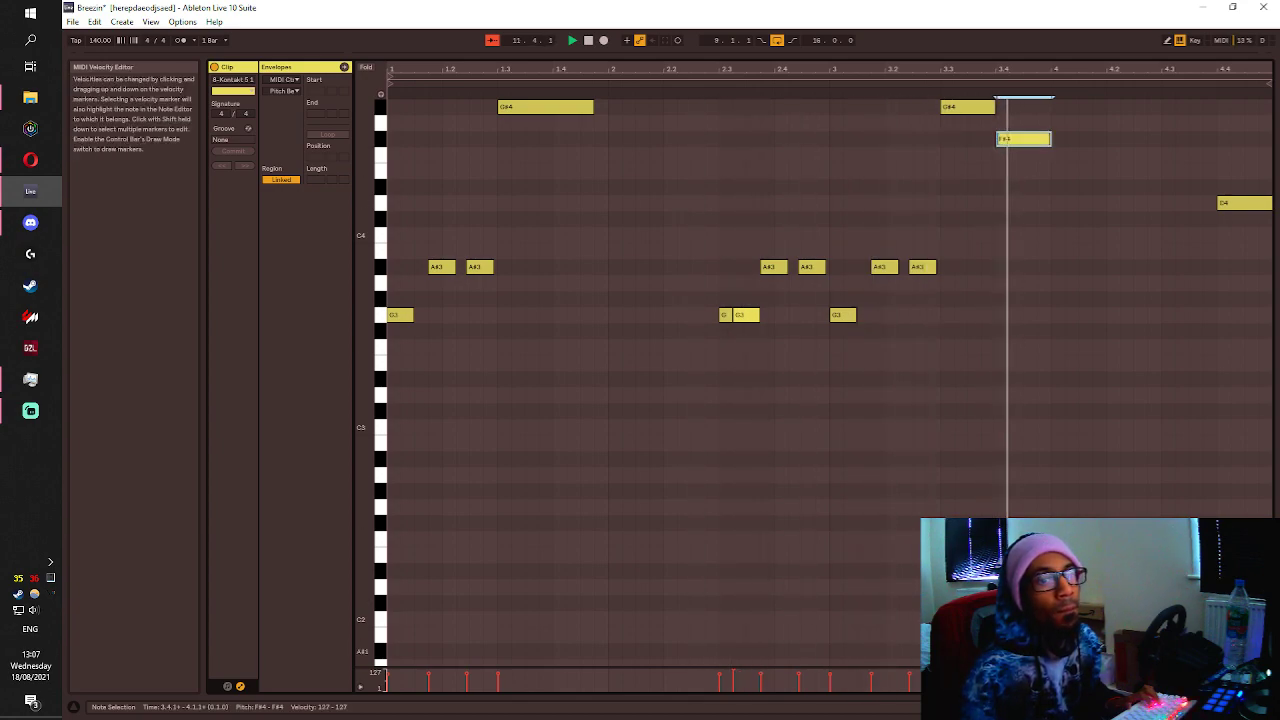
# Delete the closing D4 note from the Kontakt clip and play the loop.
pyautogui.click(1190, 707)
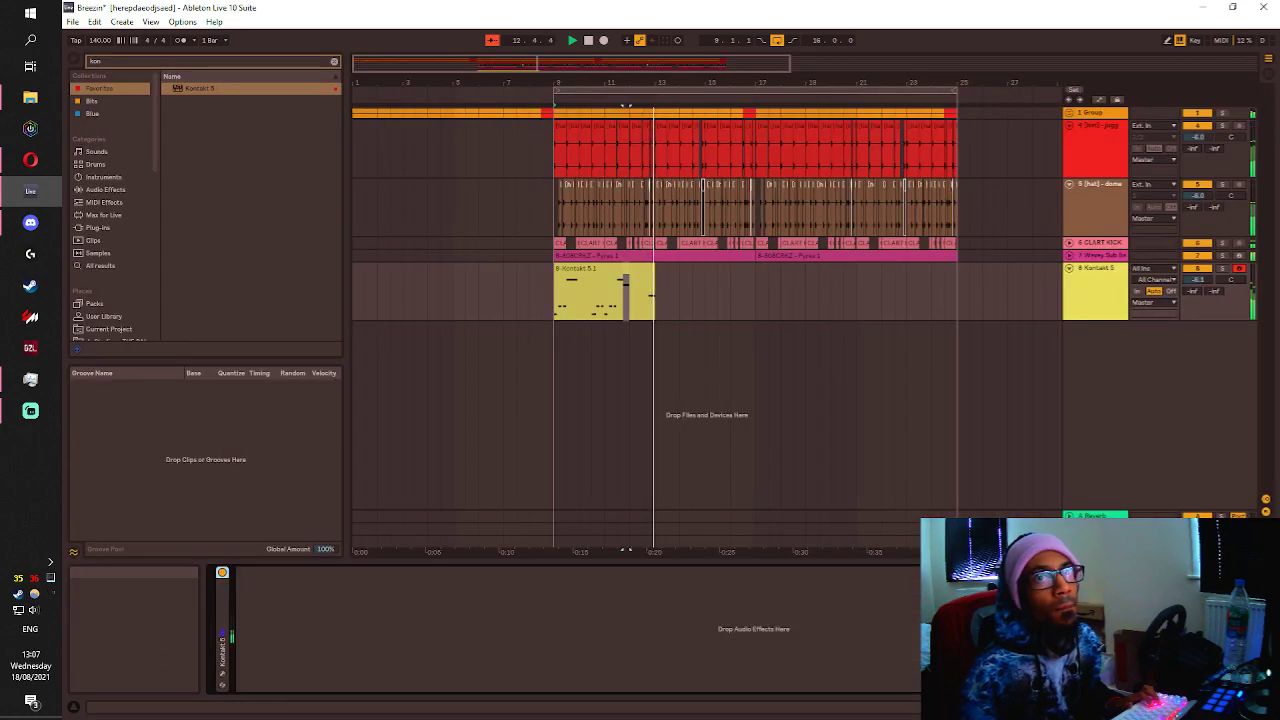
pyautogui.doubleClick(632, 270)
pyautogui.press('space')
pyautogui.press('space')
pyautogui.doubleClick(1229, 203)
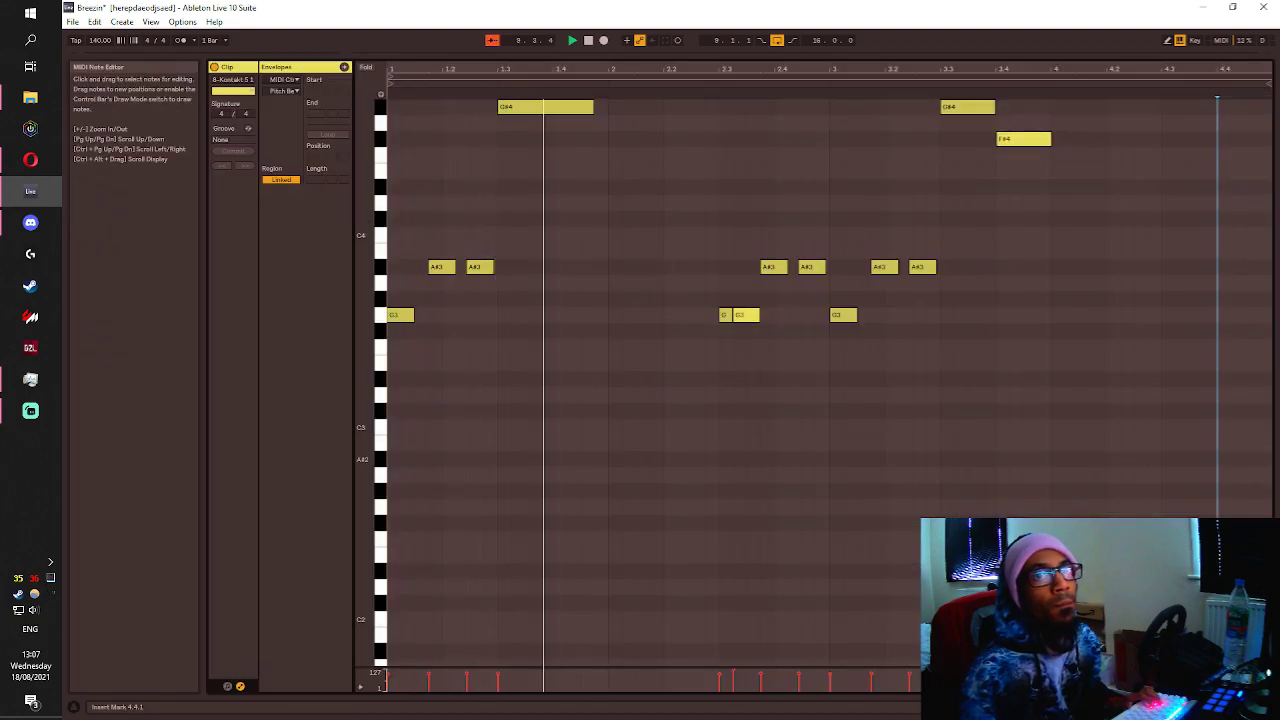
# Duplicate the four-bar Kontakt clip in the arrangement directly after the original, starting at 13.1.1.
pyautogui.click(1190, 707)
pyautogui.scroll(-2, 753, 356)
pyautogui.scroll(-2, 753, 356)
pyautogui.scroll(2, 482, 280)
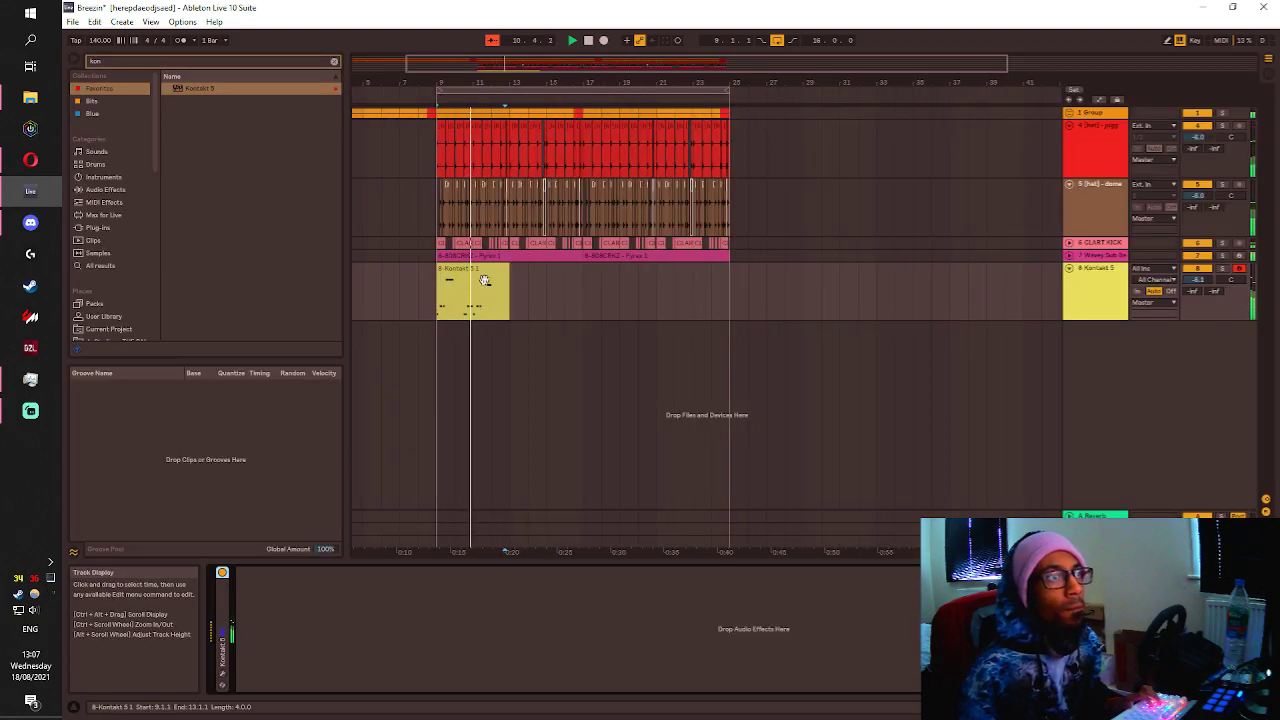
pyautogui.click(484, 279)
pyautogui.moveTo(484, 279); pyautogui.dragTo(559, 279)
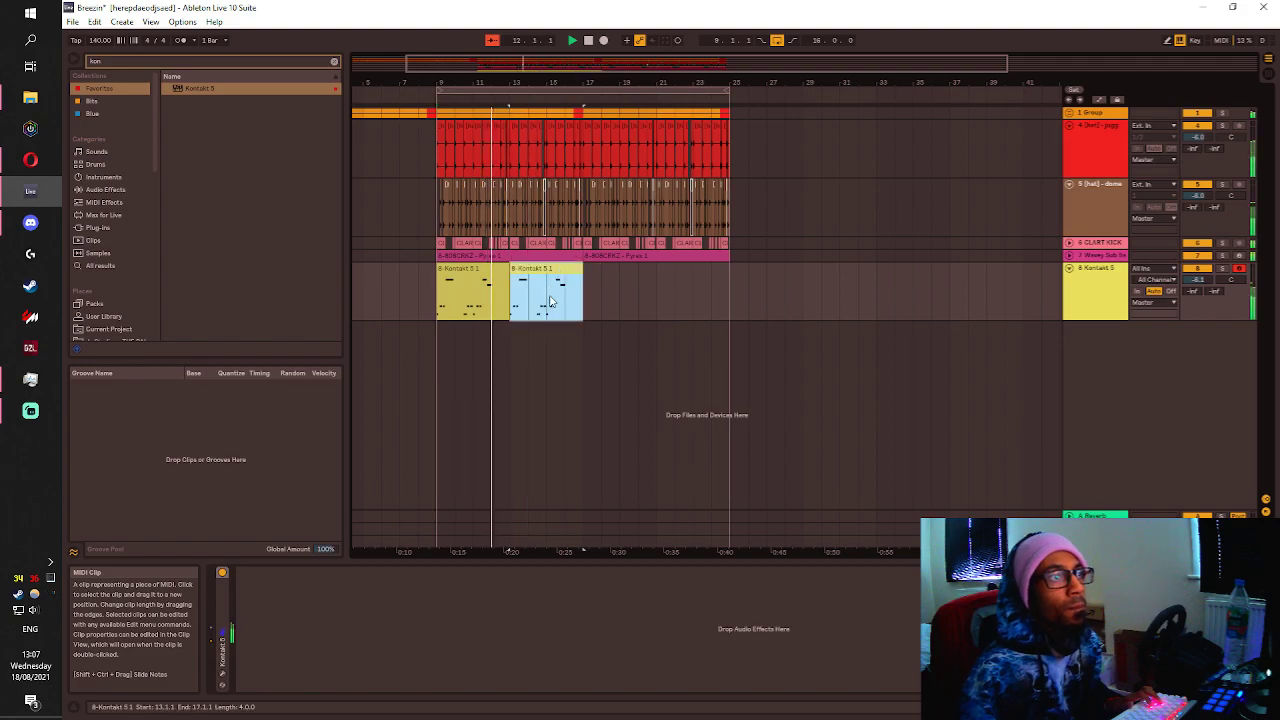
# Shorten the F#4 note in the second Kontakt clip to start at 3.4.3, and delete it.
pyautogui.doubleClick(558, 270)
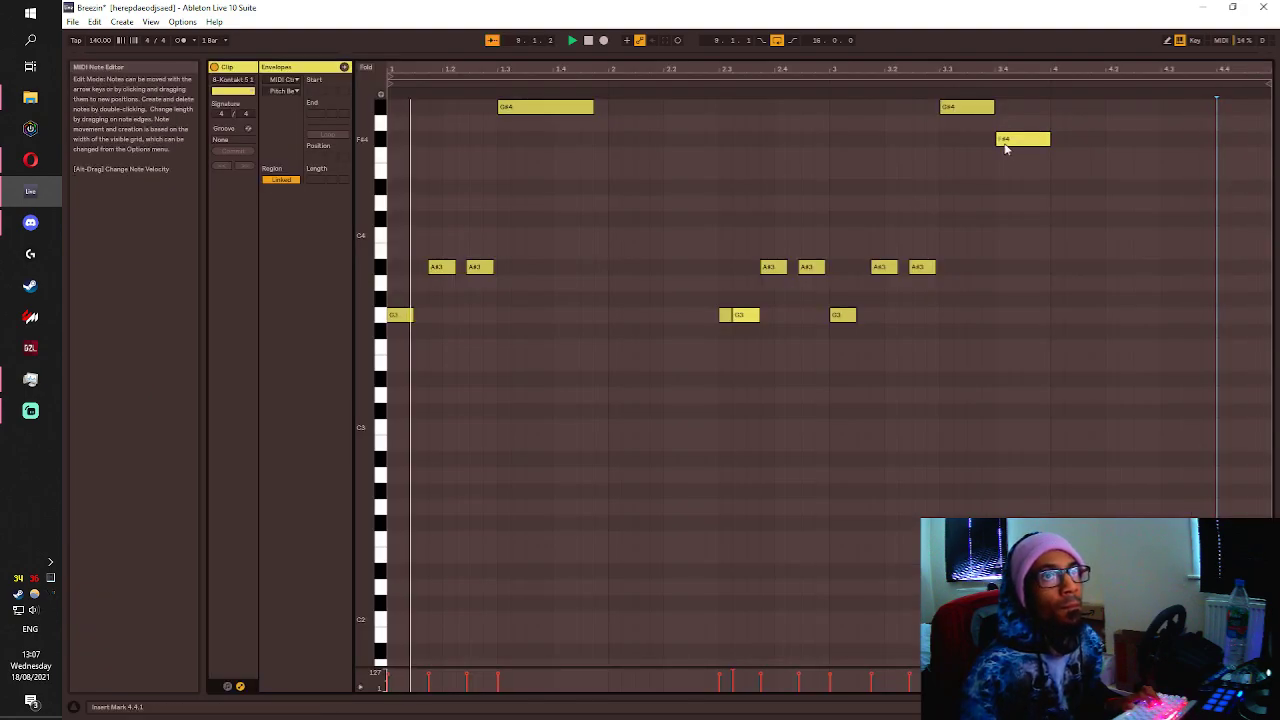
pyautogui.moveTo(1004, 141); pyautogui.dragTo(1050, 140)
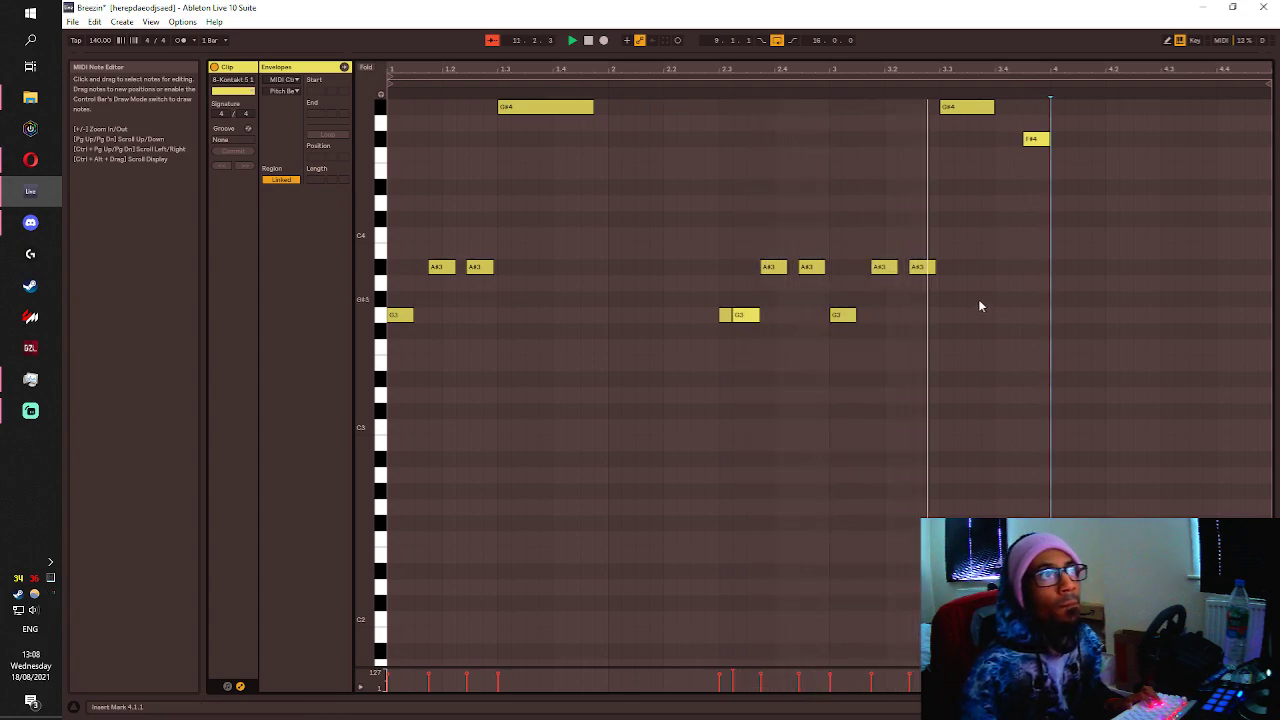
pyautogui.doubleClick(1035, 138)
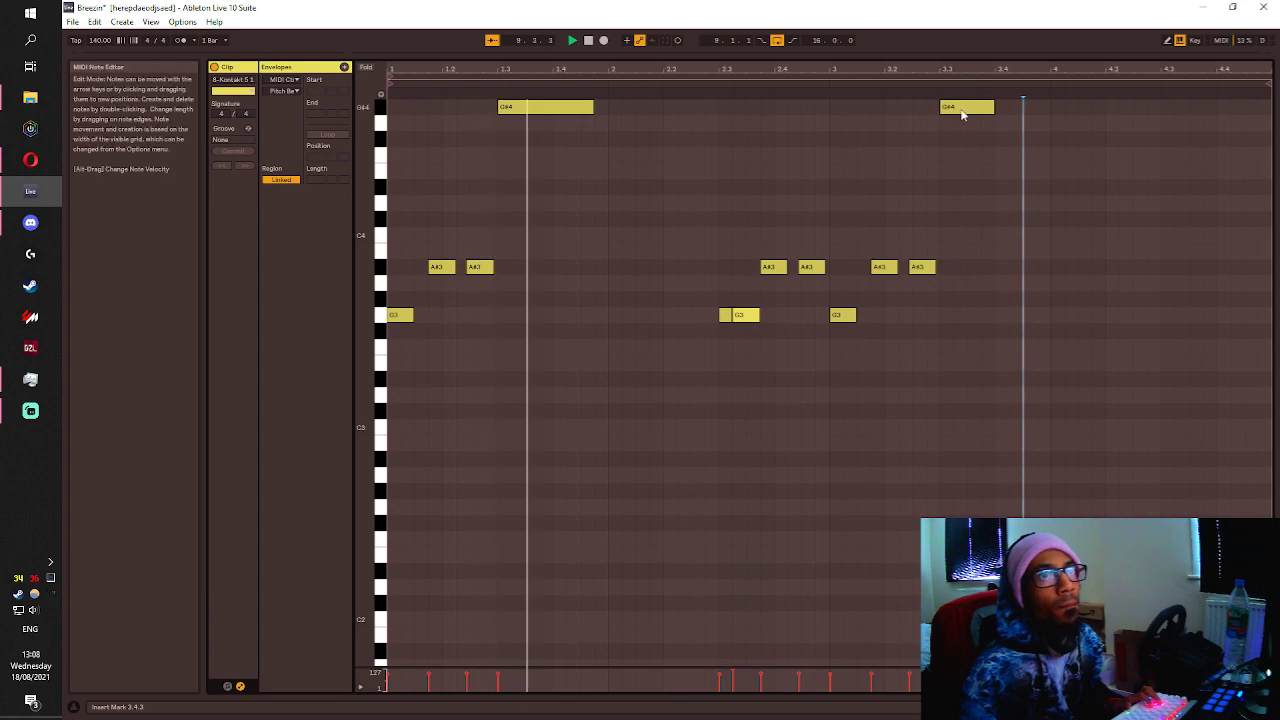
# Try D#4 and C#4 for the Kontakt clip's note at 3.3.1, restore it to G#4, and extend it to 4.1.1.
pyautogui.moveTo(965, 107); pyautogui.dragTo(963, 189)
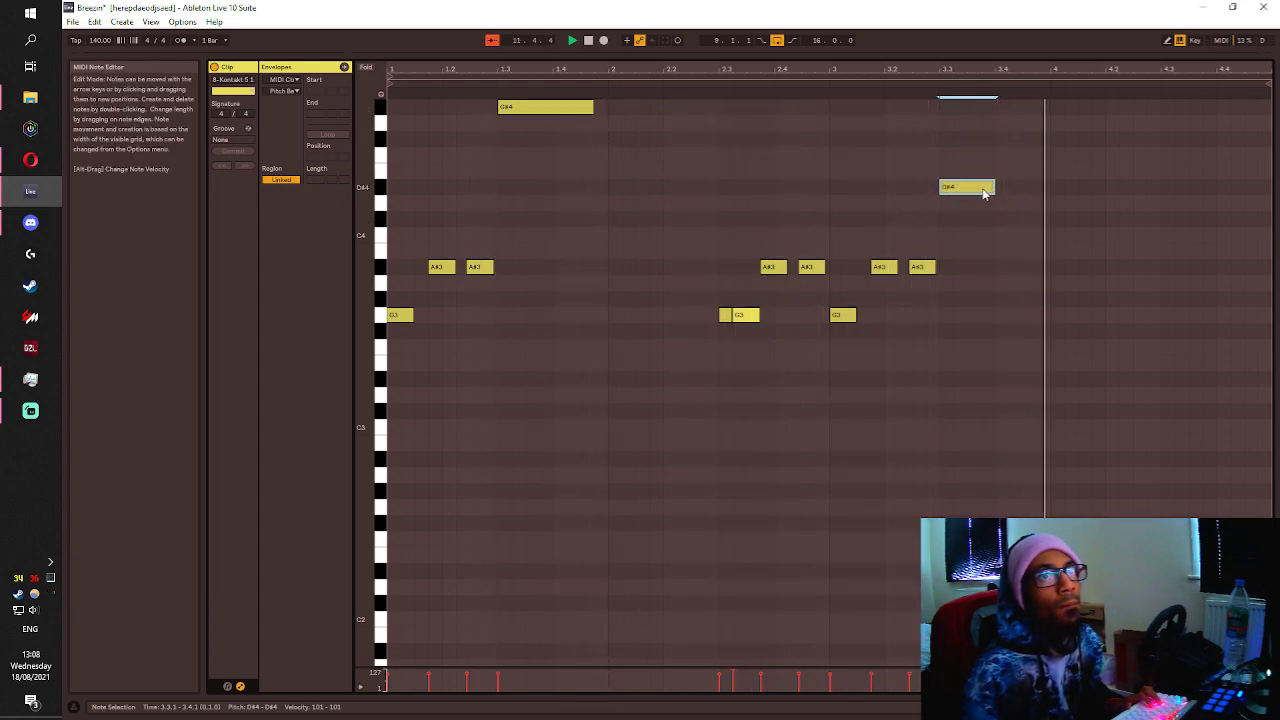
pyautogui.moveTo(987, 187); pyautogui.dragTo(775, 221)
pyautogui.moveTo(886, 238); pyautogui.dragTo(985, 228)
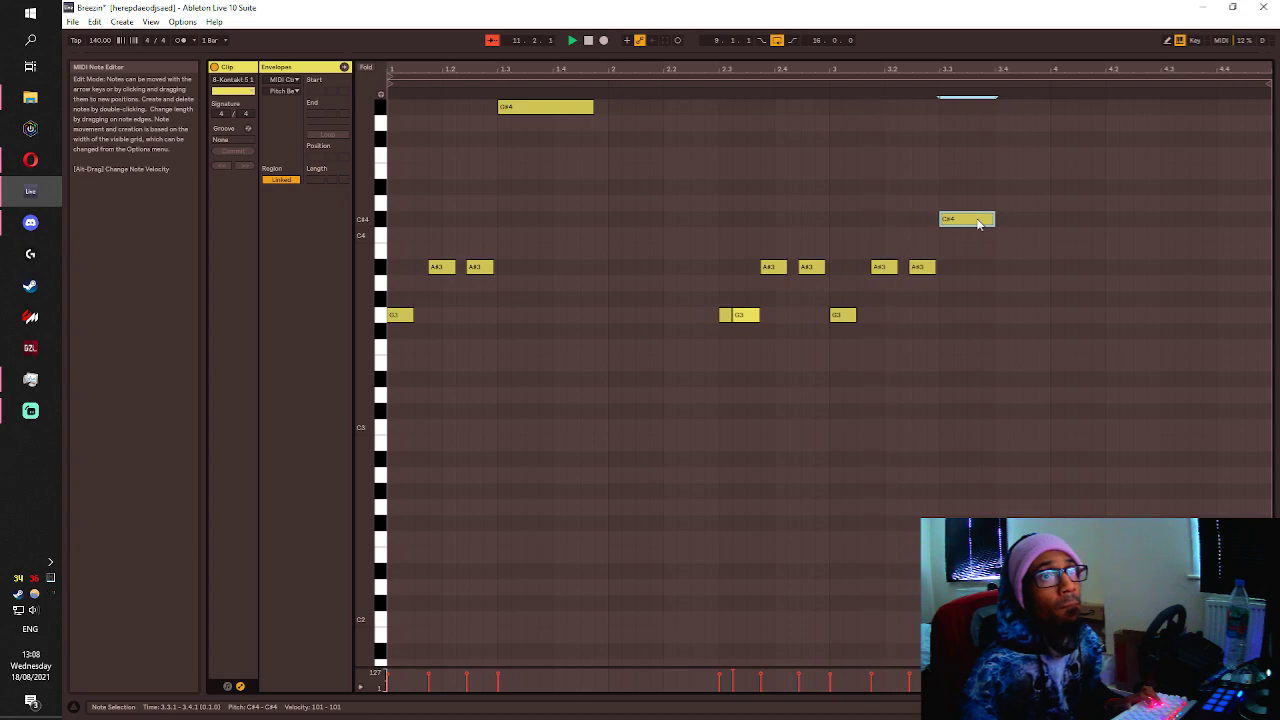
pyautogui.moveTo(960, 223); pyautogui.dragTo(1054, 123)
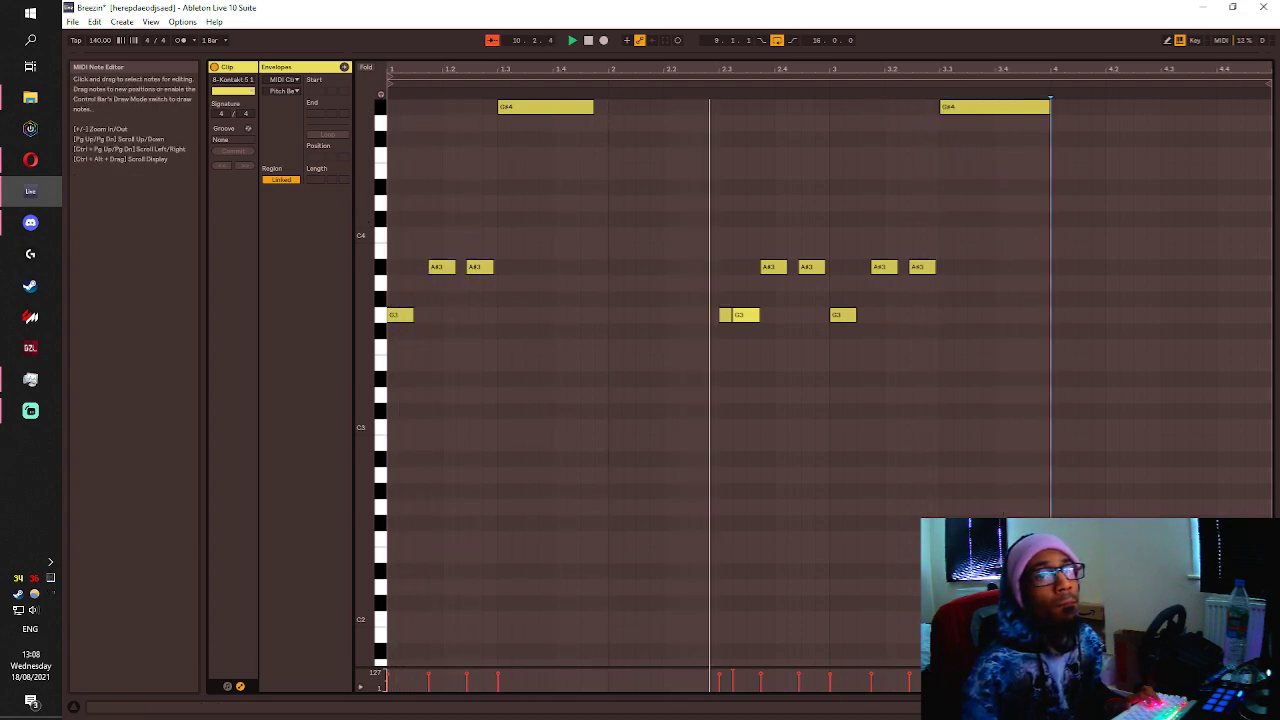
# Duplicate both four-bar Kontakt clips to start at 17.1.1, and lower the Kontakt track's volume to -9.0 dB.
pyautogui.hotkey('shift', 'Tab')
pyautogui.click(554, 281)
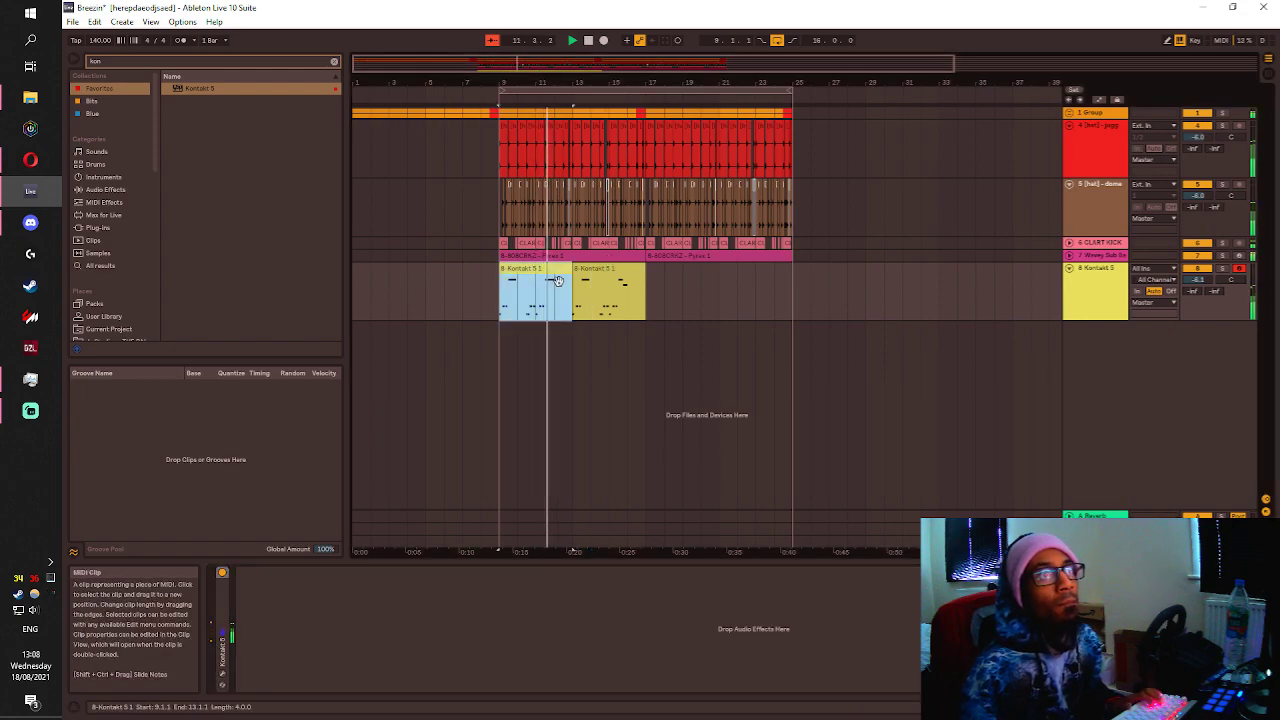
pyautogui.keyDown('shift'); pyautogui.click(595, 280); pyautogui.keyUp('shift')
pyautogui.hotkey('ctrl', 'd')
pyautogui.click(638, 300)
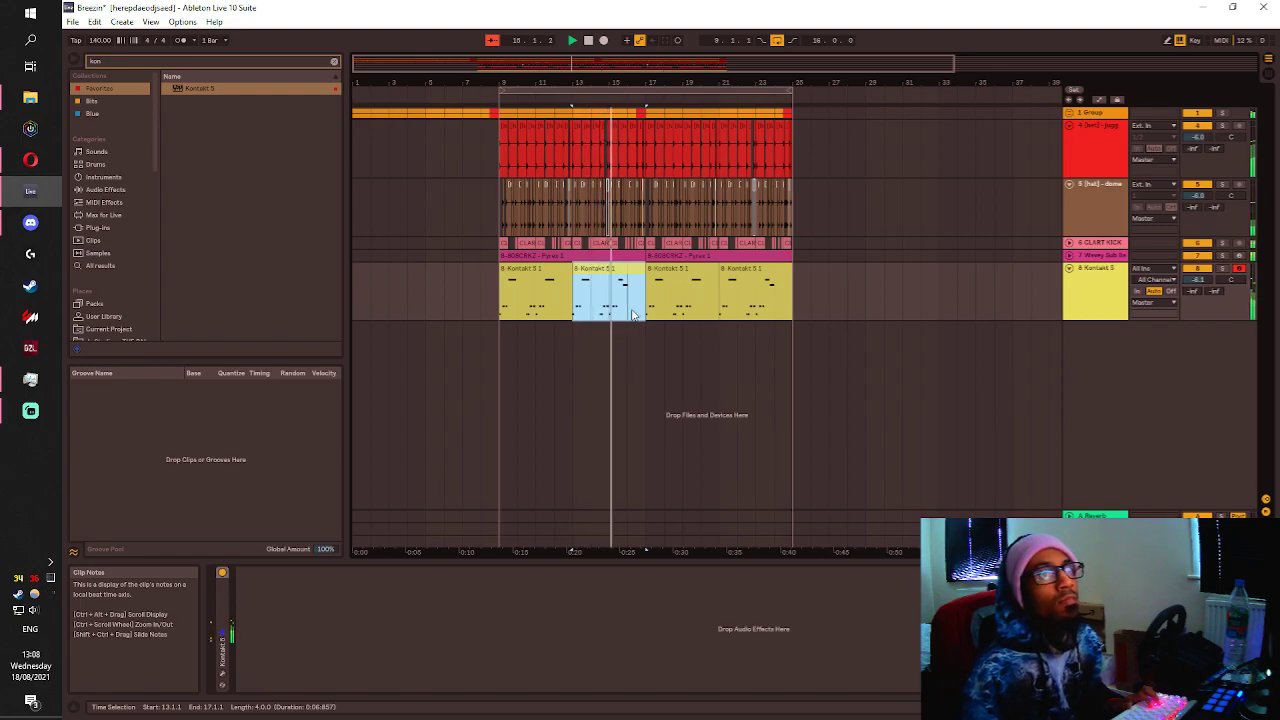
pyautogui.click(642, 311)
pyautogui.moveTo(1196, 281); pyautogui.dragTo(1196, 290)
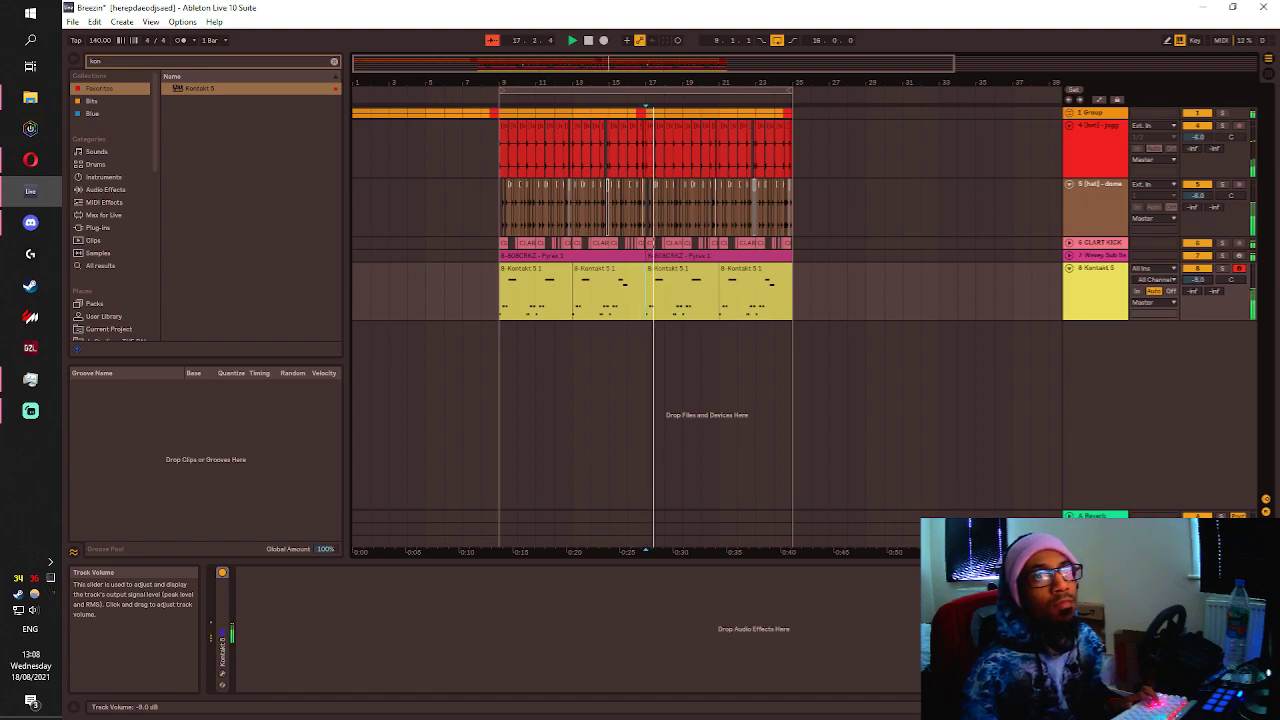
# Add a new Kontakt 5 instrument track and load Guzheng.nki from the SonicCouture - Guzheng folder into its rack.
pyautogui.click(1100, 295)
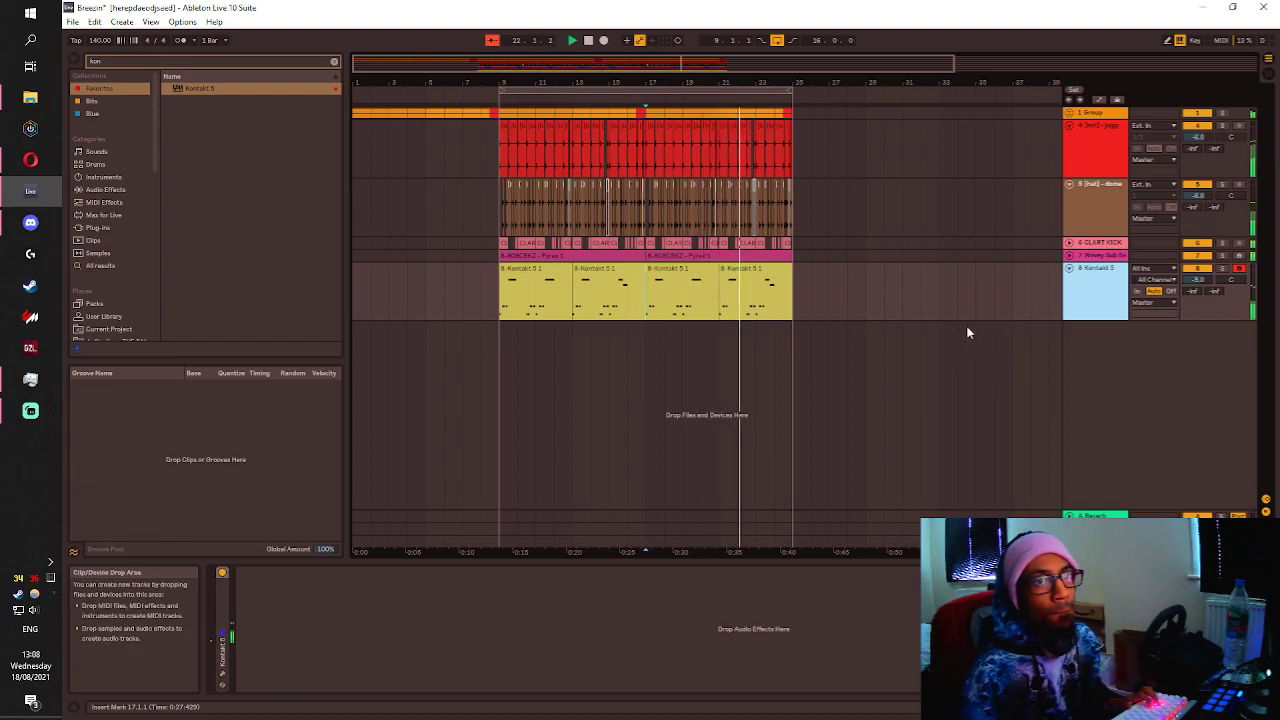
pyautogui.moveTo(193, 88); pyautogui.dragTo(603, 386)
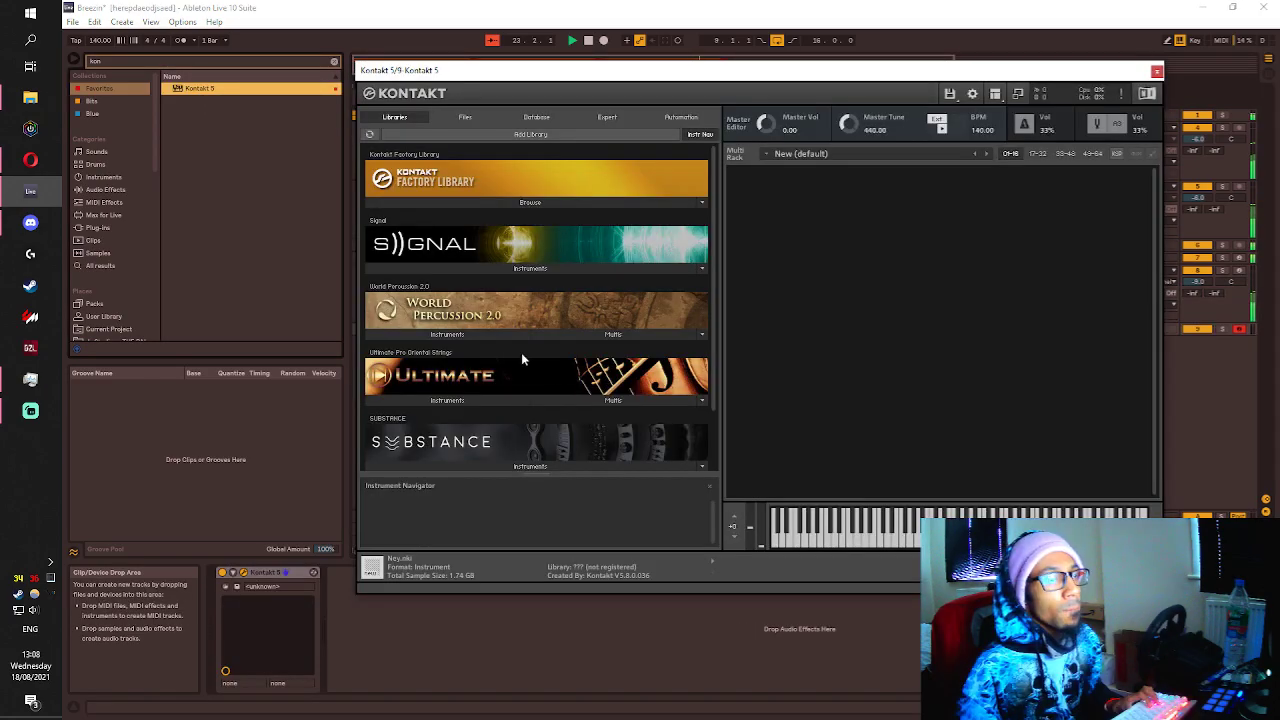
pyautogui.click(30, 97)
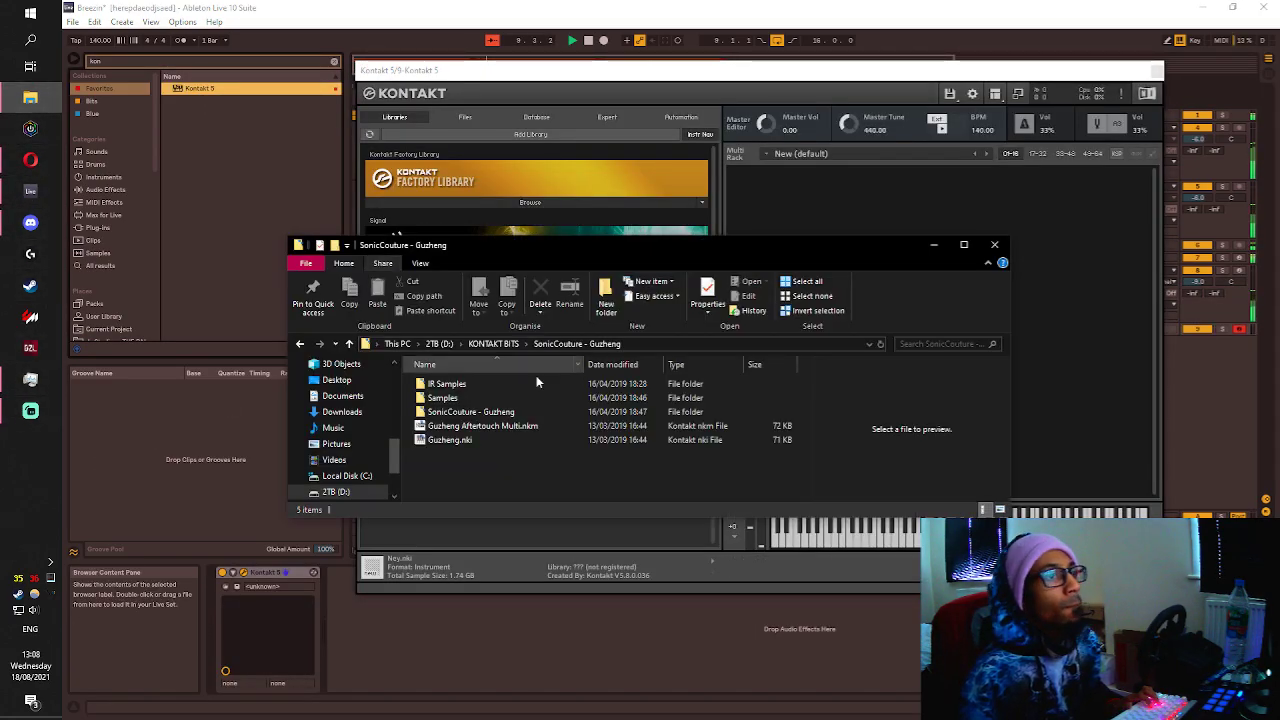
pyautogui.moveTo(437, 447); pyautogui.dragTo(1031, 400)
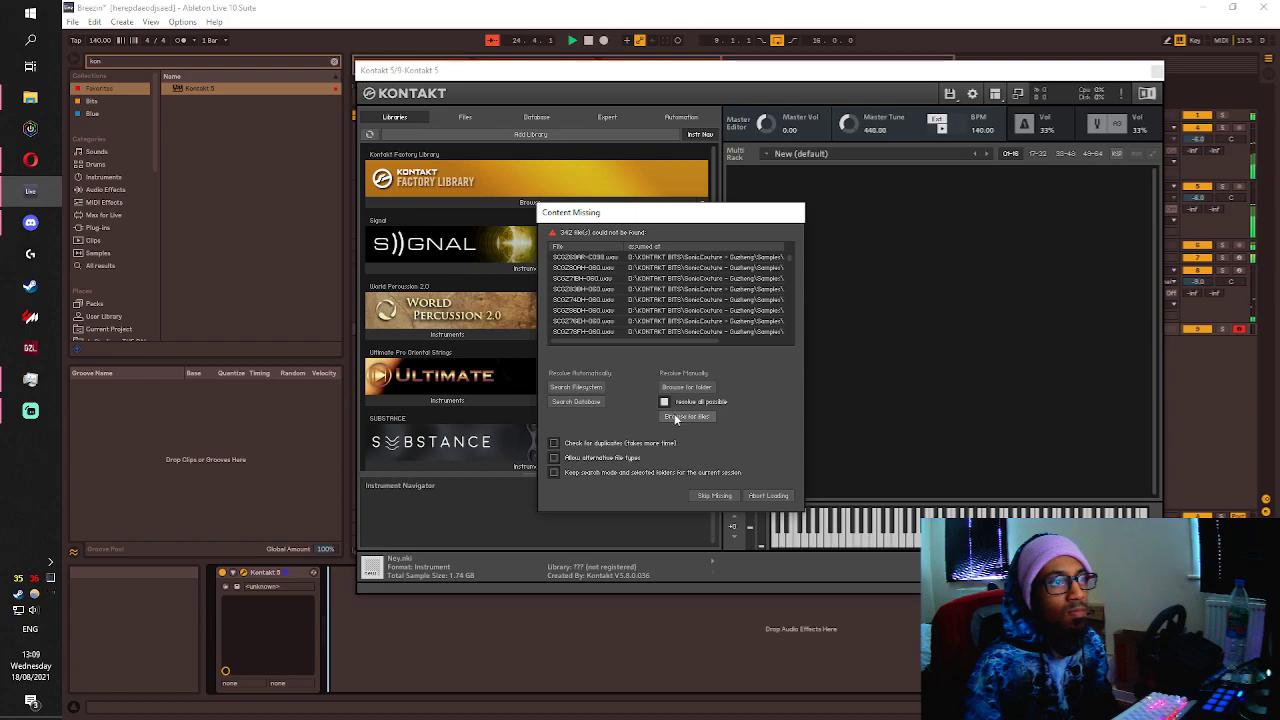
# Resolve the missing Guzheng samples by pointing Kontakt to the SonicCouture - Guzheng folder inside KONTAKT BITS on drive D.
pyautogui.click(576, 387)
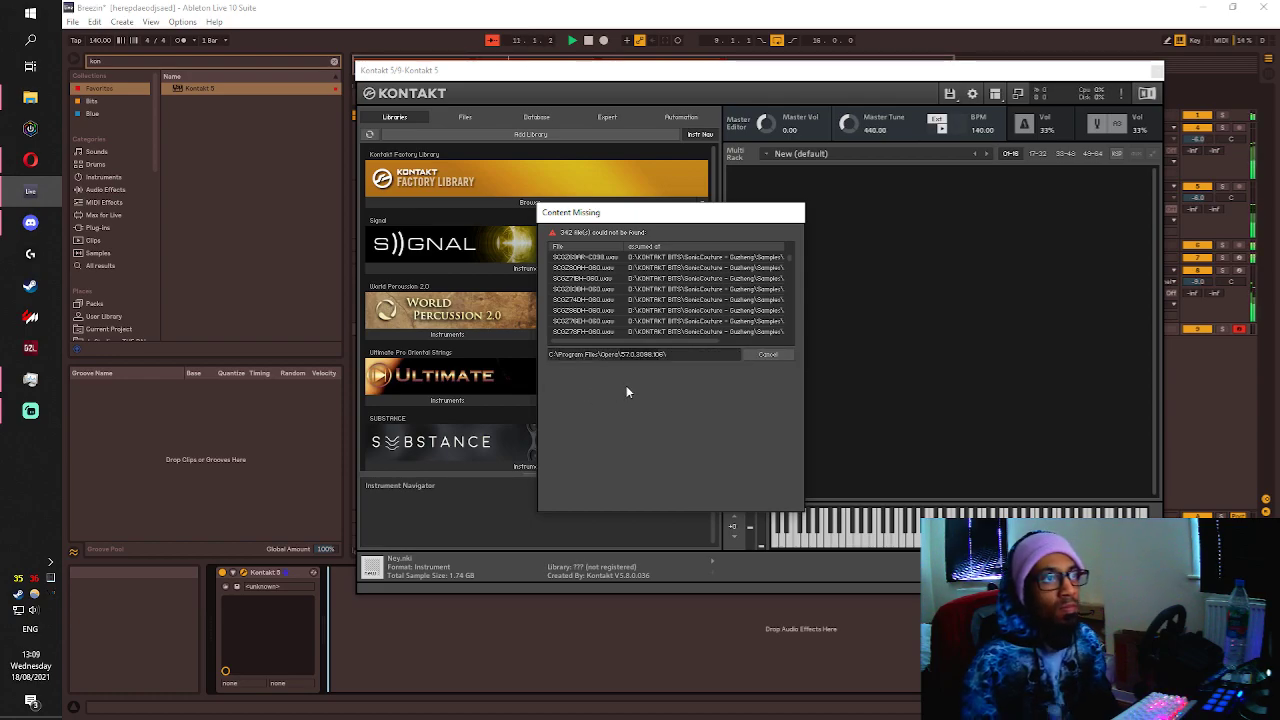
pyautogui.click(768, 354)
pyautogui.click(687, 387)
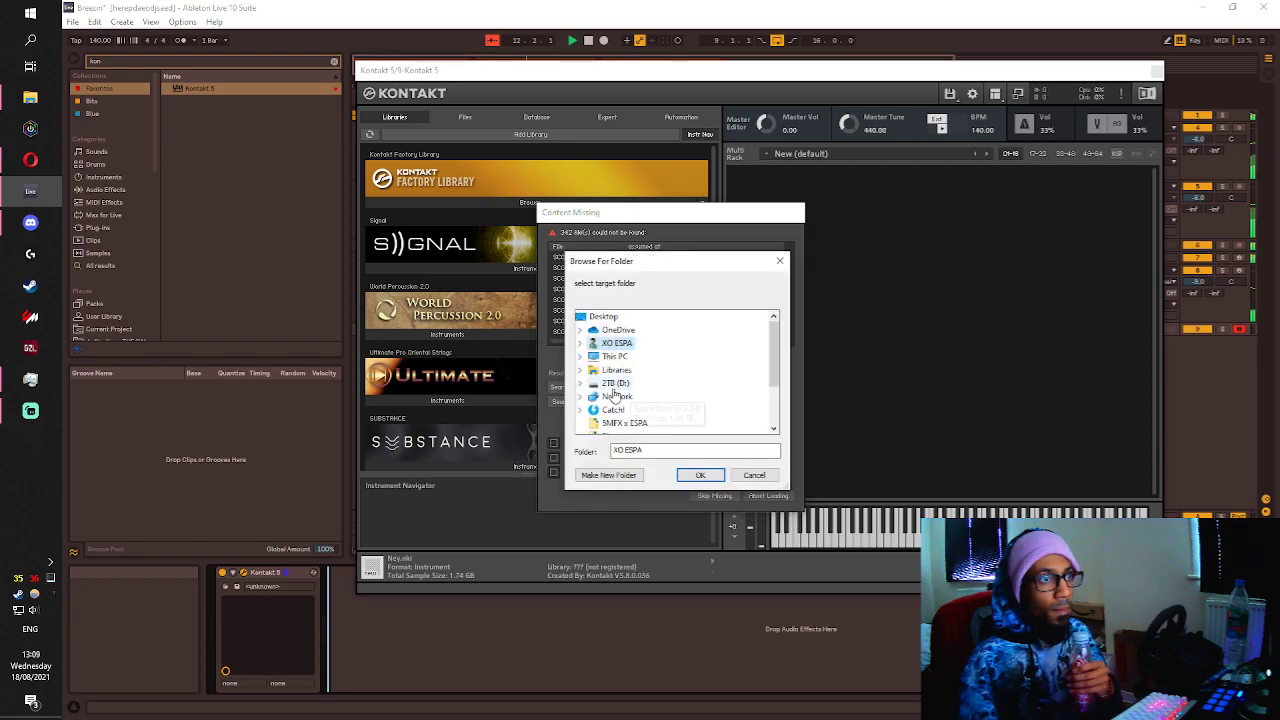
pyautogui.scroll(-5, 622, 389)
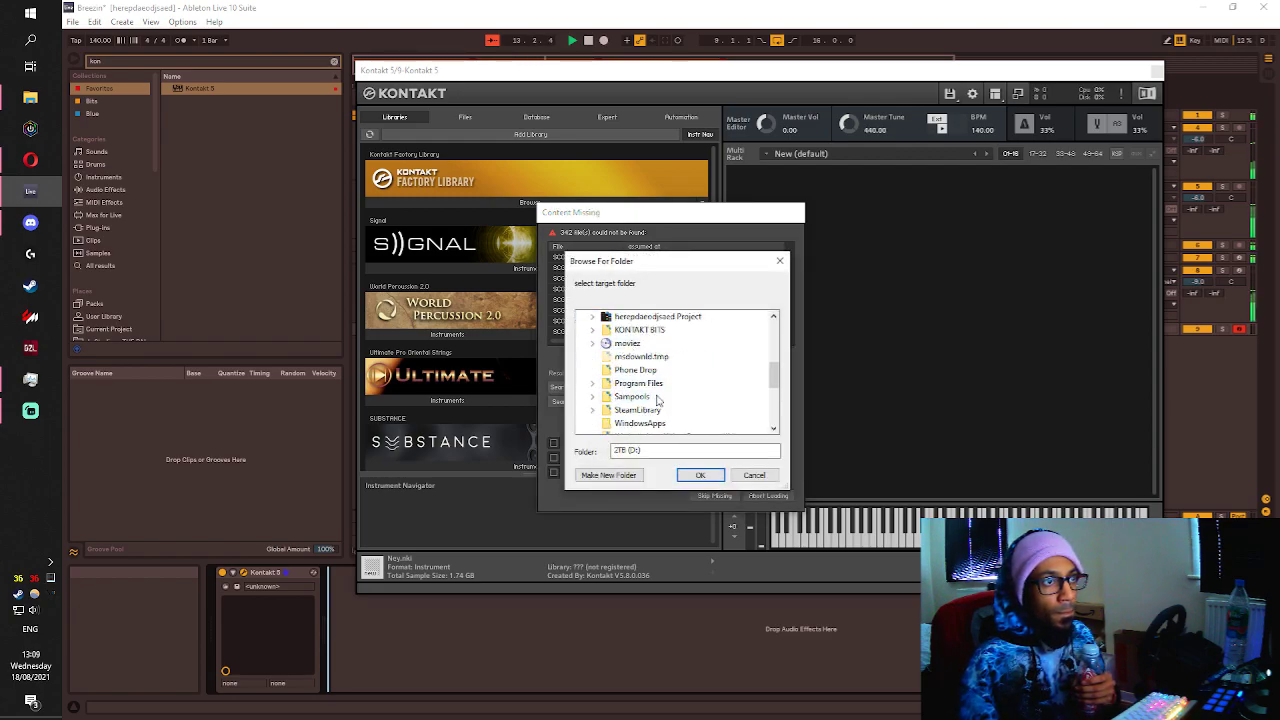
pyautogui.scroll(8, 655, 395)
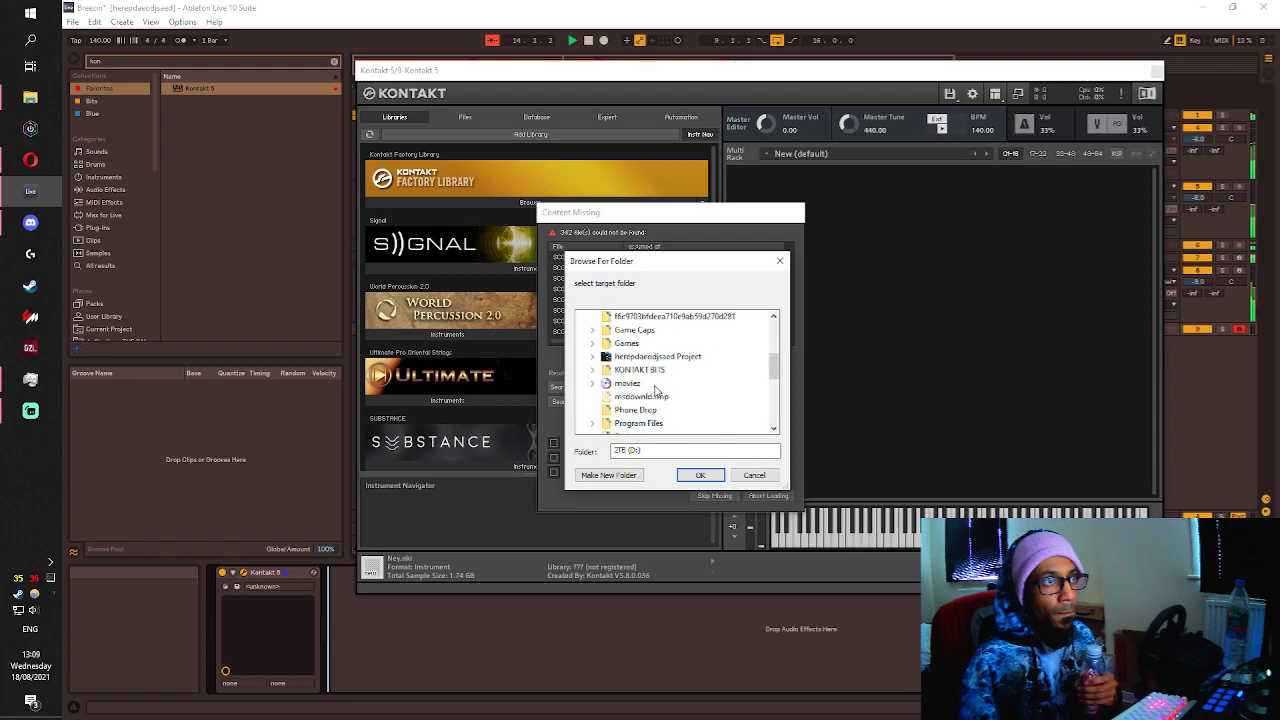
pyautogui.scroll(-4, 610, 396)
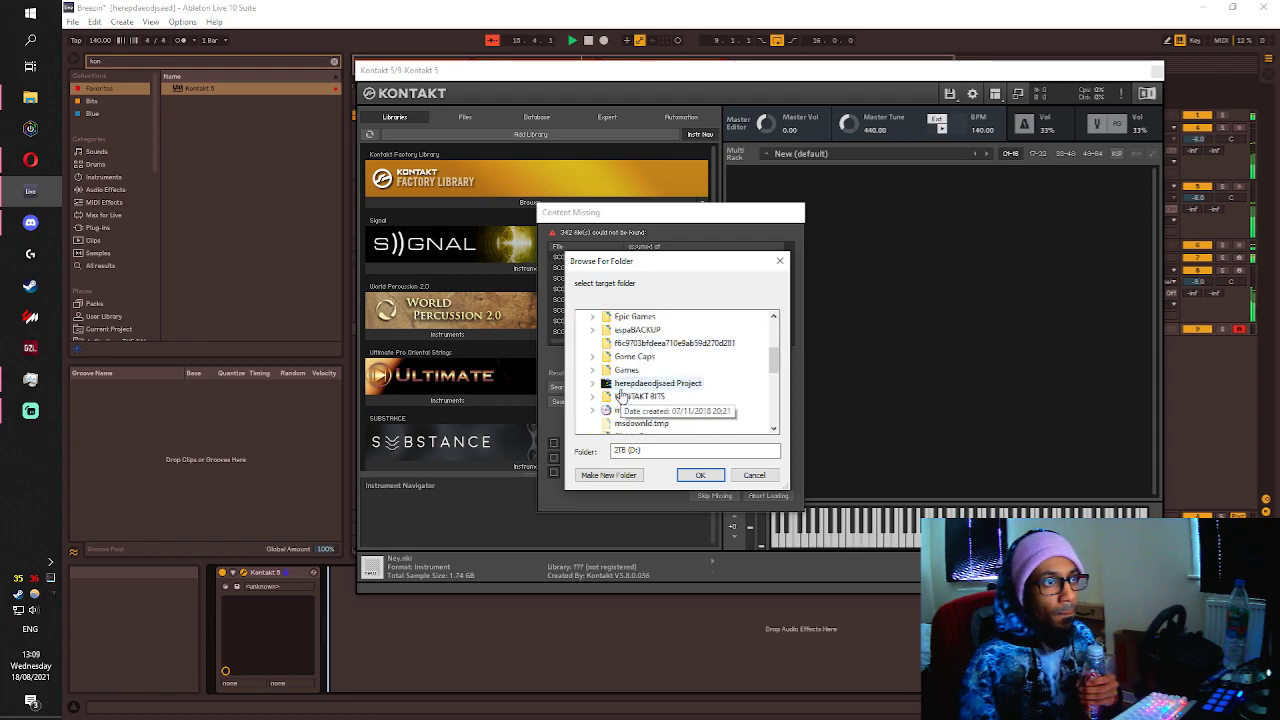
pyautogui.doubleClick(645, 397)
pyautogui.scroll(-3, 692, 398)
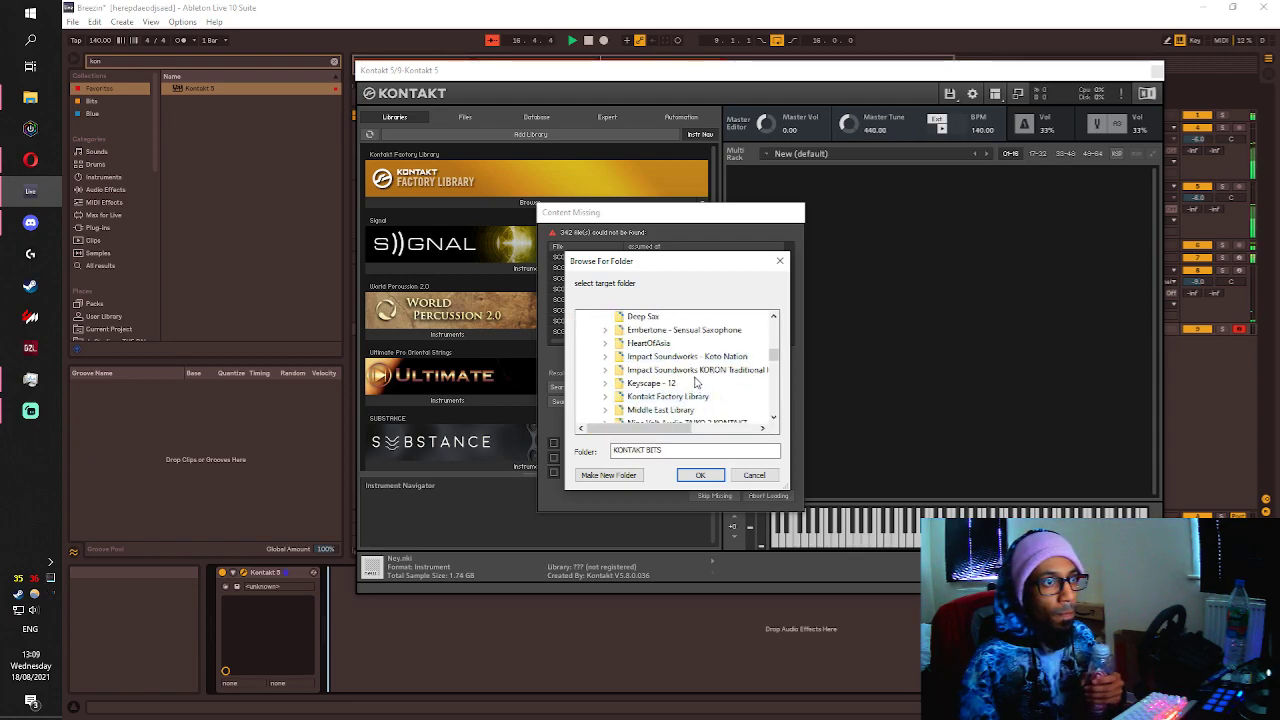
pyautogui.doubleClick(690, 410)
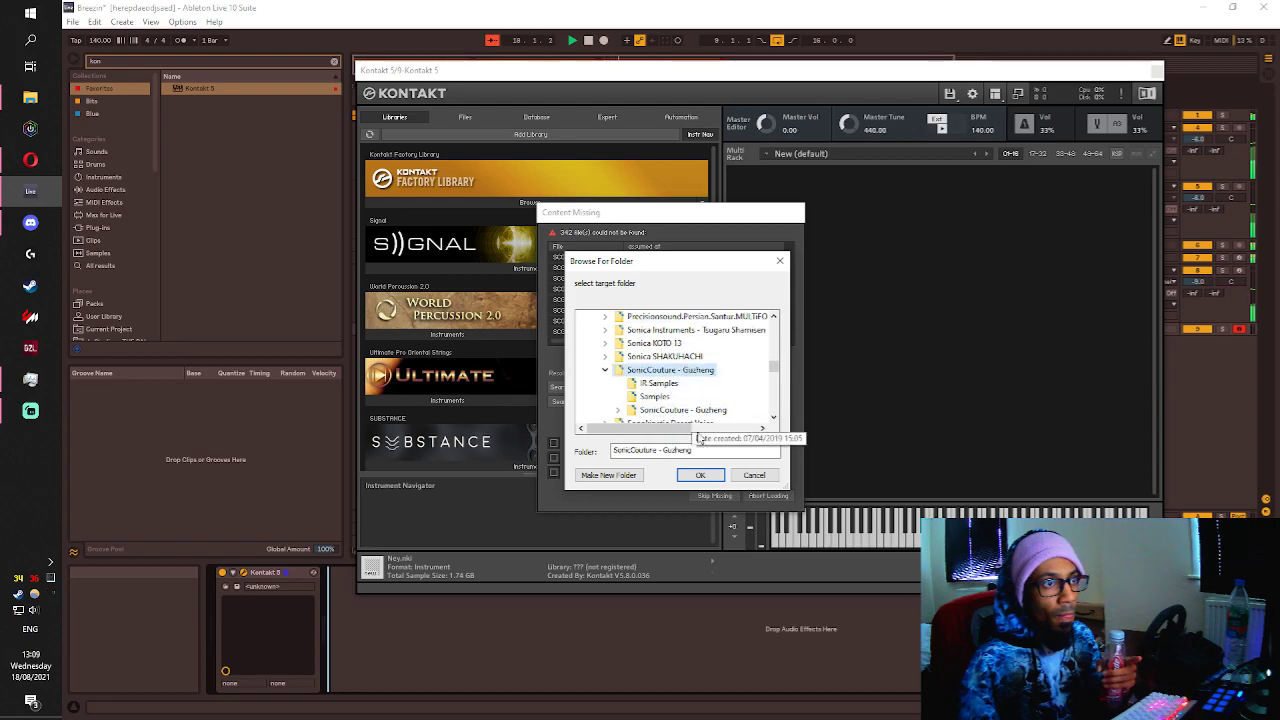
pyautogui.click(700, 477)
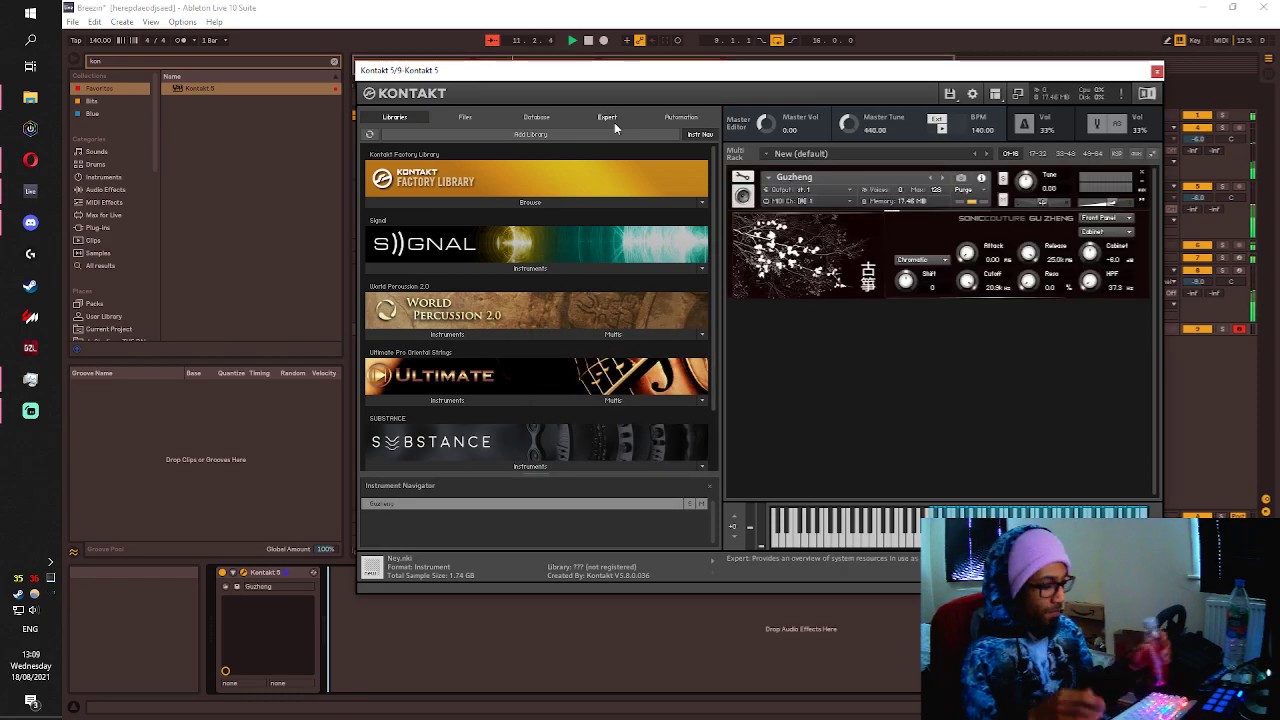
# Audition the Guzheng in different octaves with the computer keyboard, settling on the C2 to D3 range.
pyautogui.press('z')
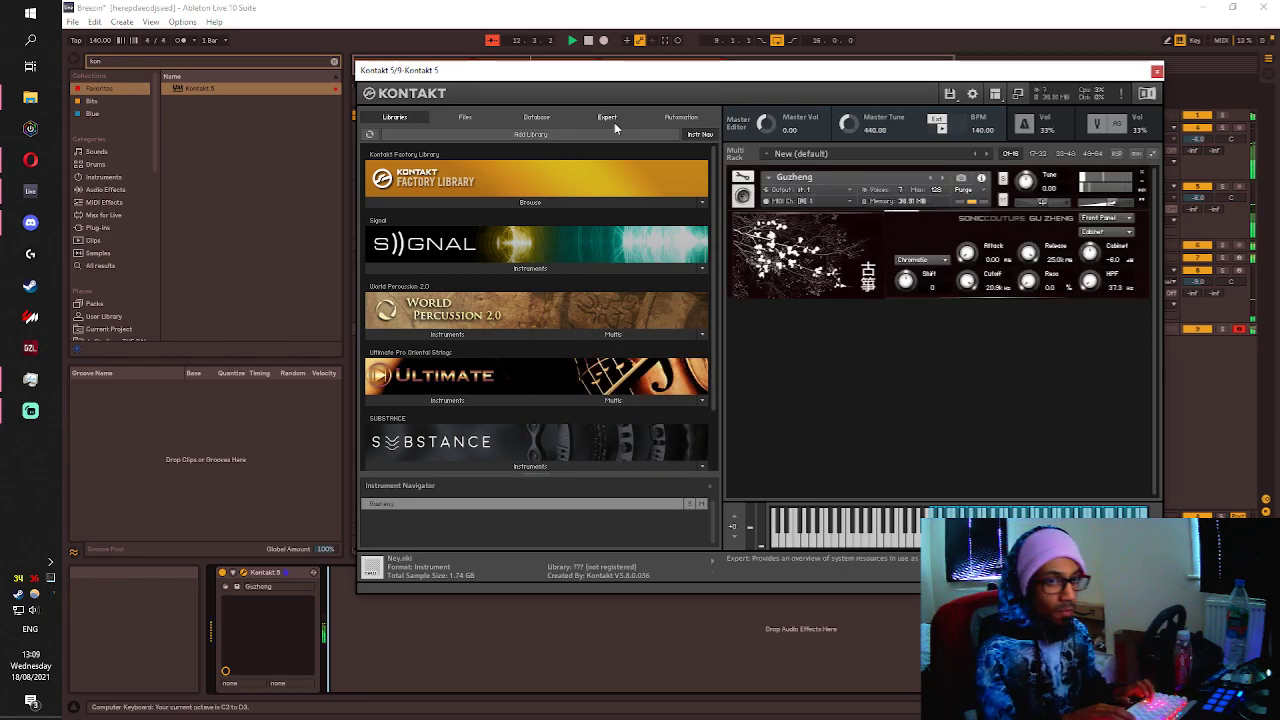
pyautogui.press('z')
pyautogui.press('z')
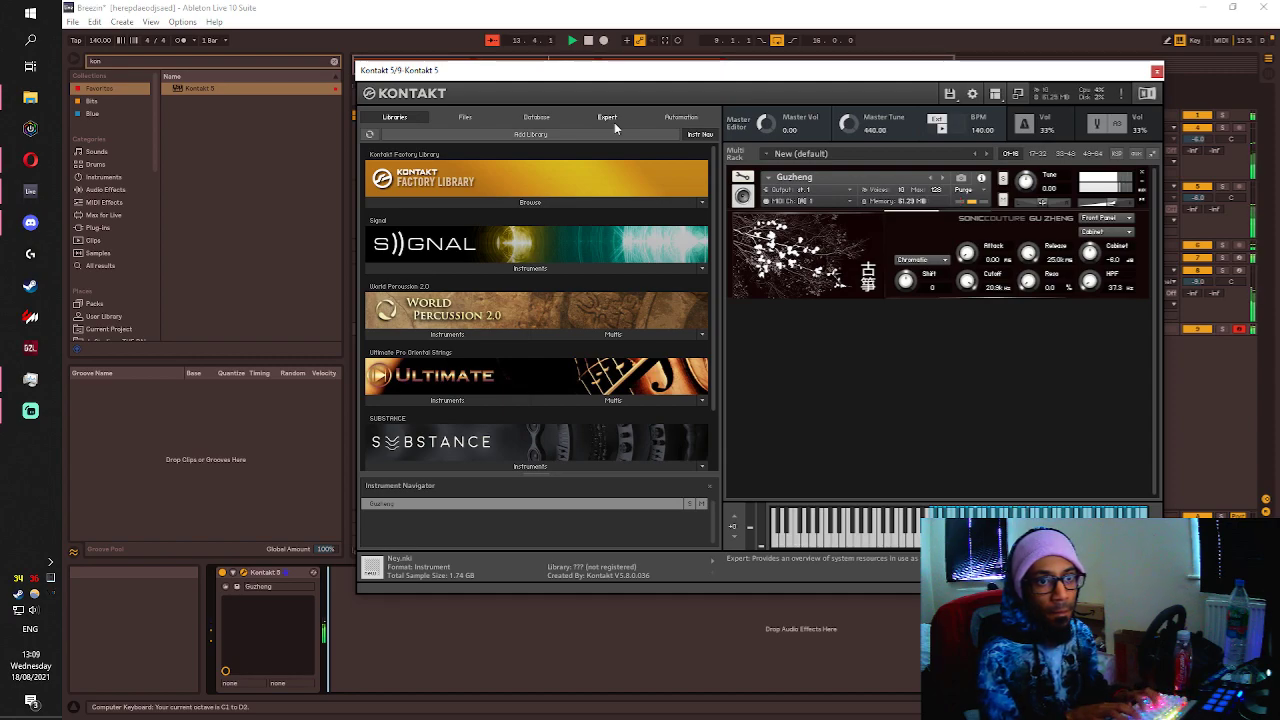
pyautogui.press('x')
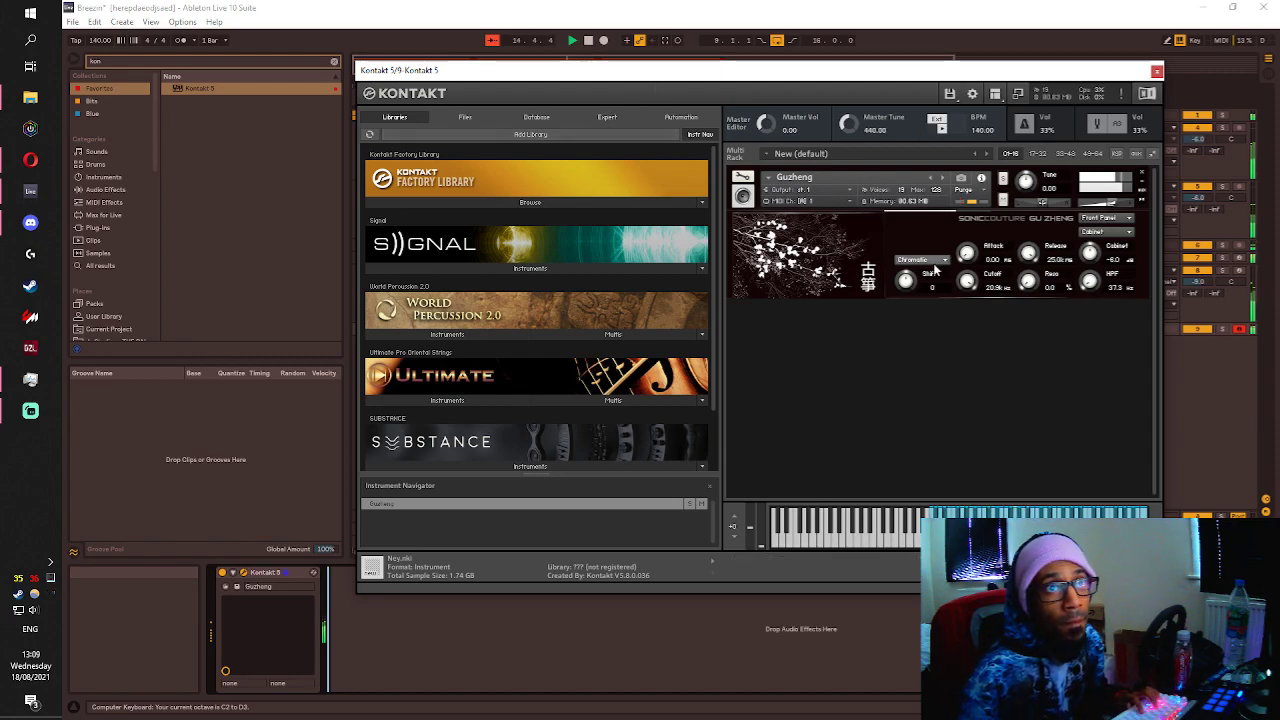
# Try the Guzheng's Original Notes and Black Notes - 4 keyboard modes, and switch back to Chromatic.
pyautogui.click(945, 261)
pyautogui.click(940, 308)
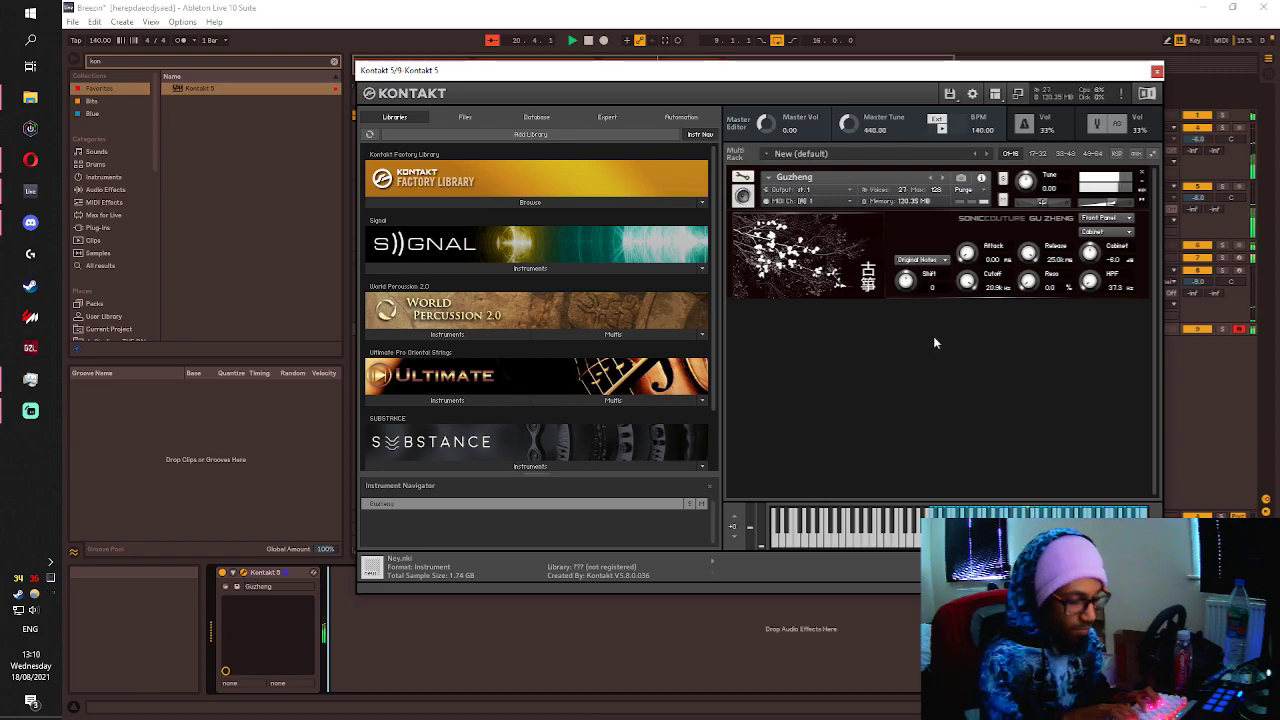
pyautogui.click(937, 260)
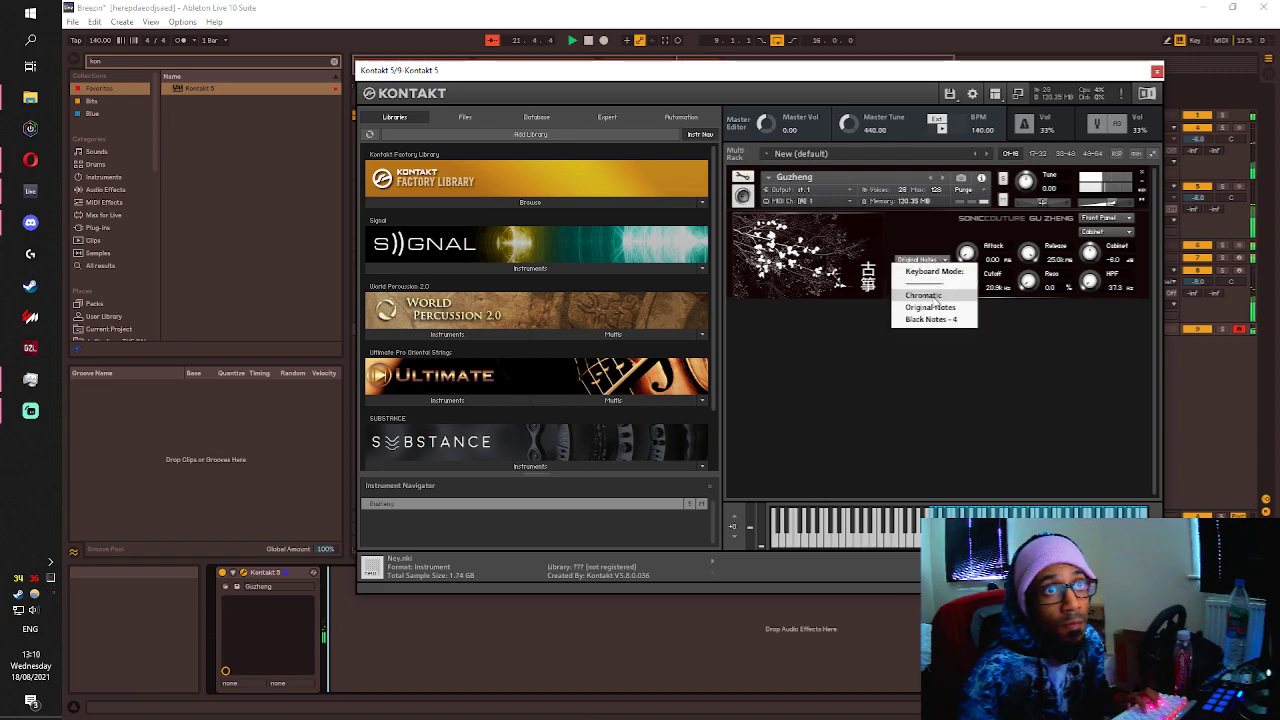
pyautogui.click(930, 319)
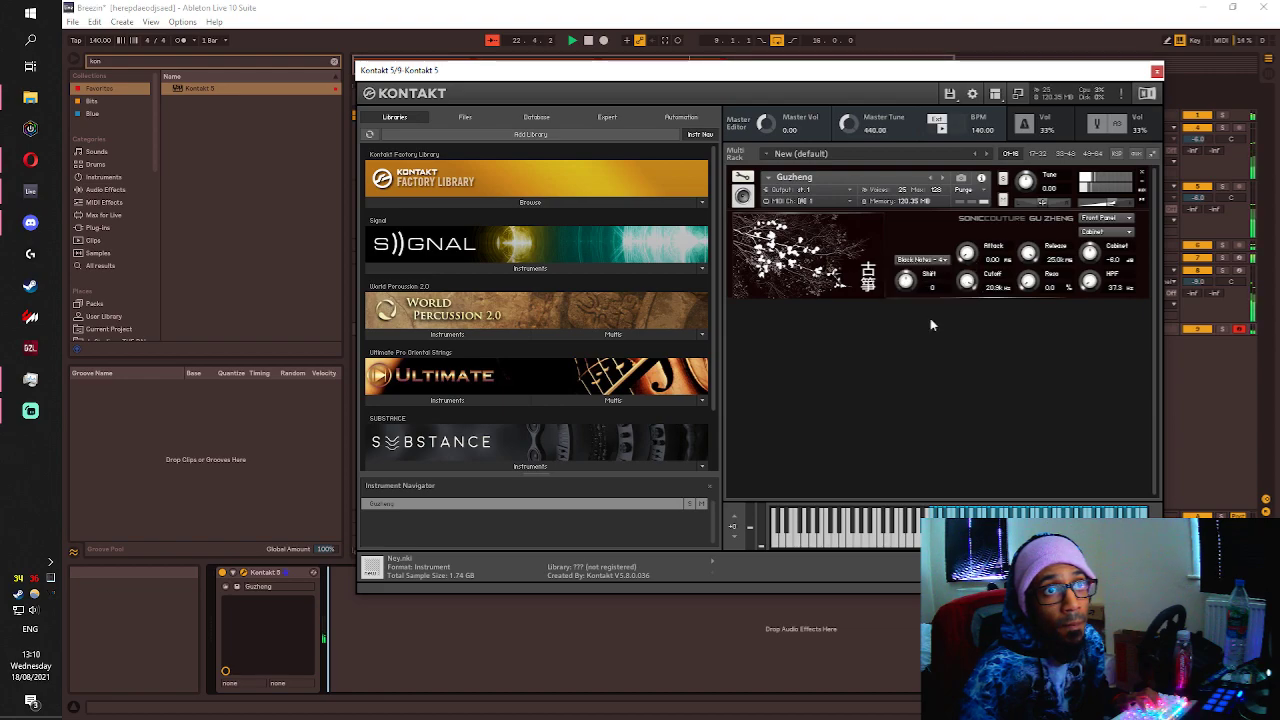
pyautogui.click(934, 262)
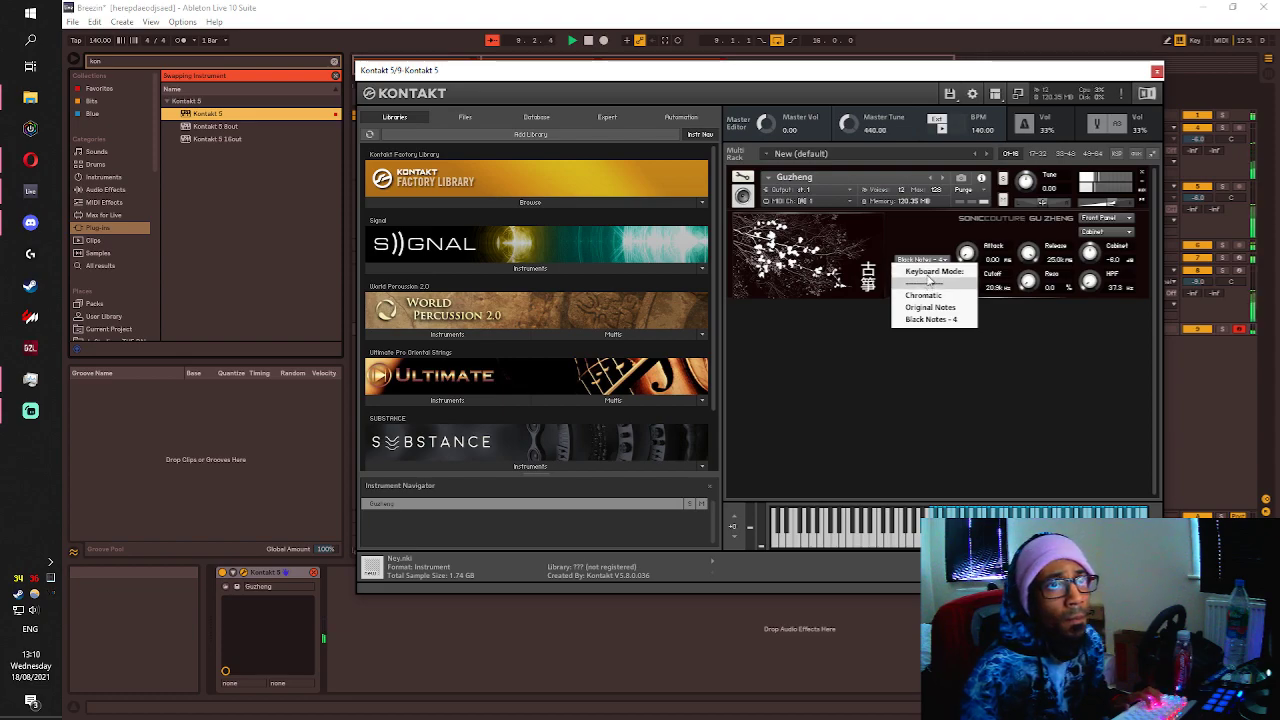
pyautogui.click(925, 295)
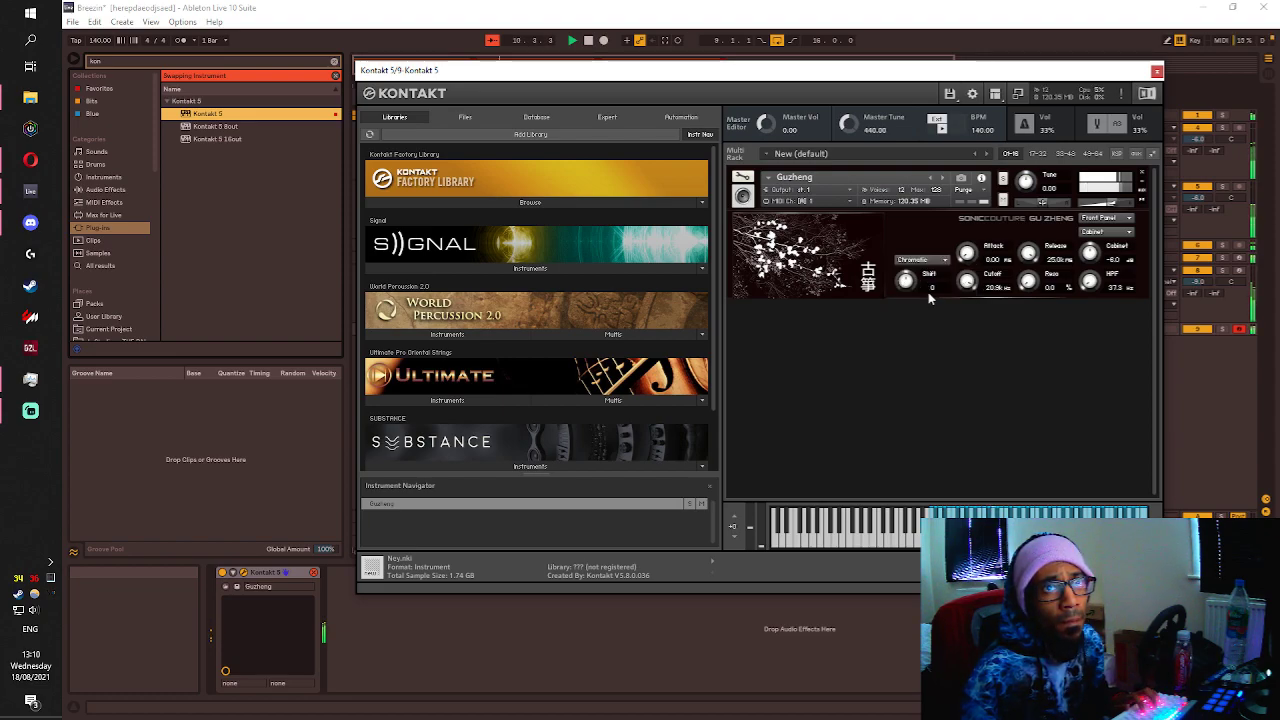
# Set the Guzheng's Shift to -4, and raise its attack time and resonance.
pyautogui.press('z')
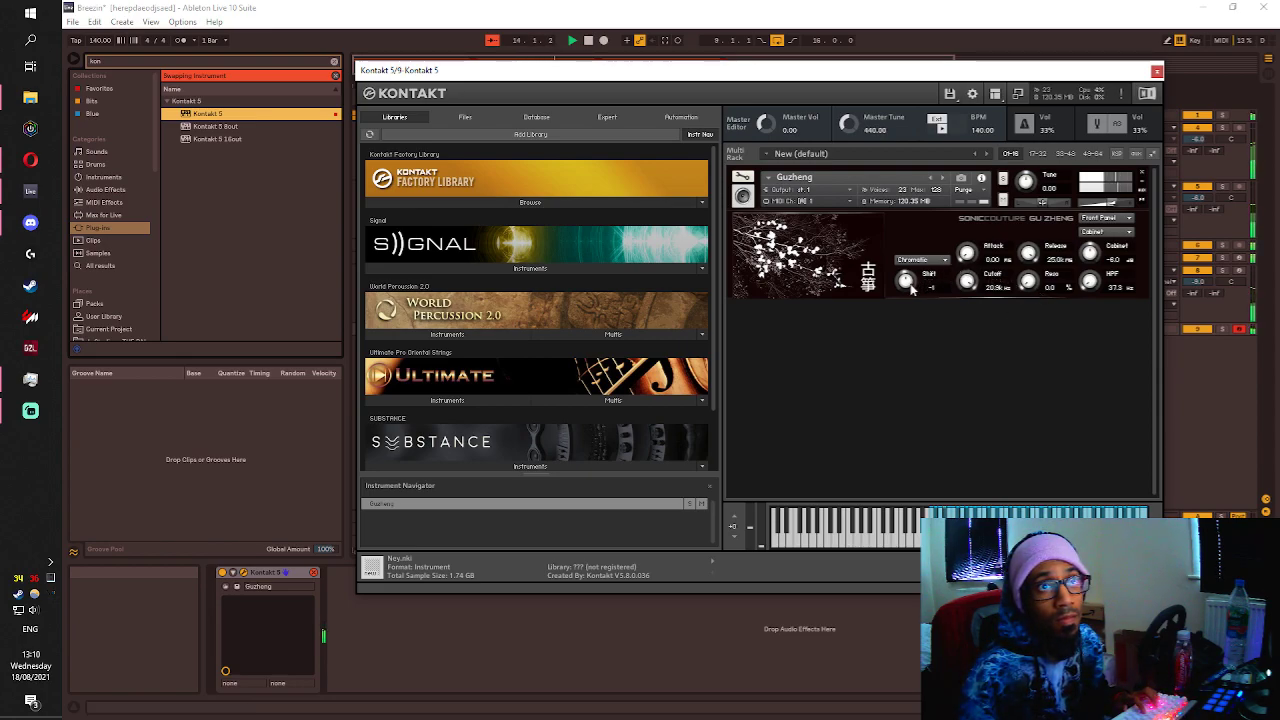
pyautogui.moveTo(909, 281); pyautogui.dragTo(909, 314)
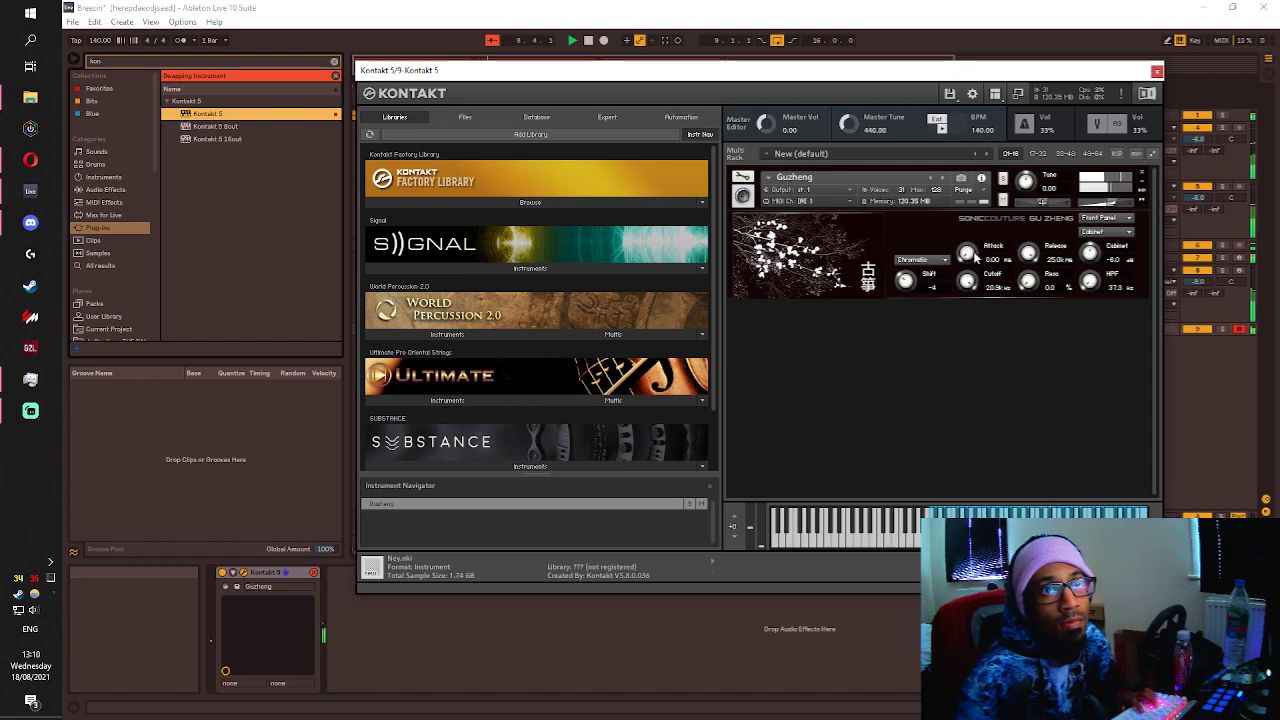
pyautogui.moveTo(975, 262); pyautogui.dragTo(963, 188)
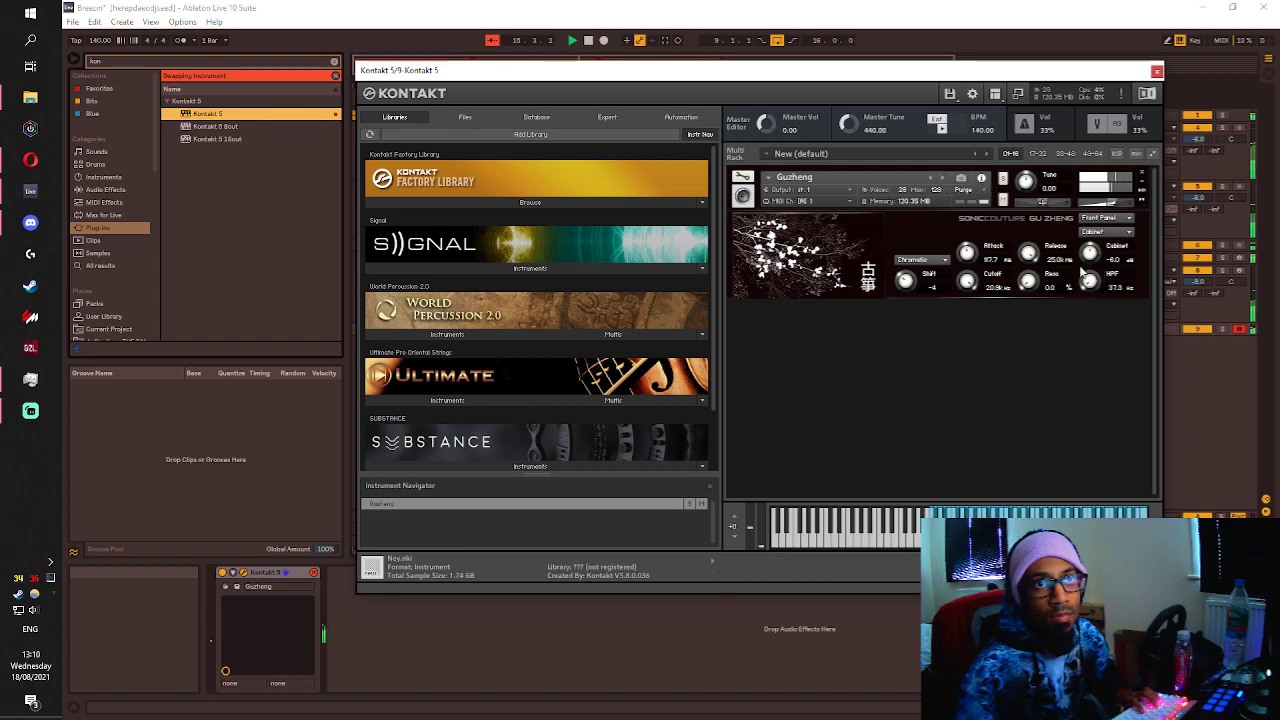
pyautogui.moveTo(1027, 280); pyautogui.dragTo(1017, 220)
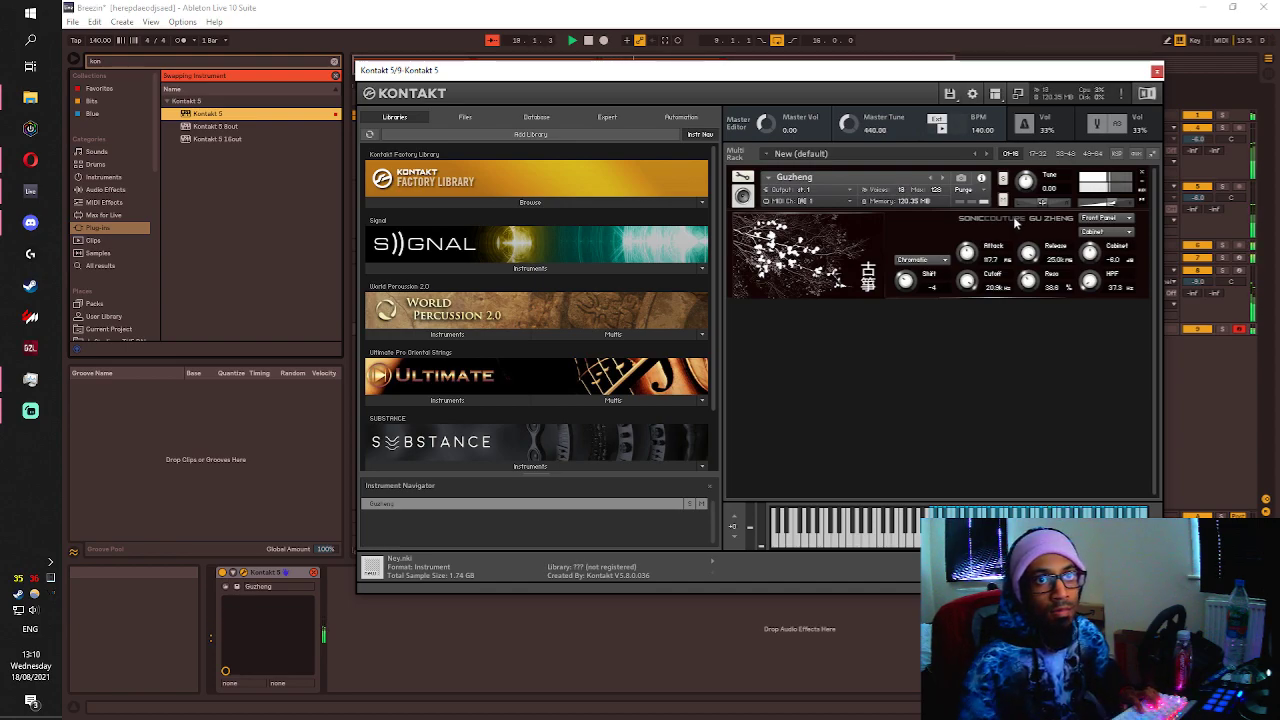
# Raise the Guzheng's Cabinet level to -0.4 dB, and switch the effect from Cabinet to Crystal Cave.
pyautogui.moveTo(1090, 253); pyautogui.dragTo(1122, 201)
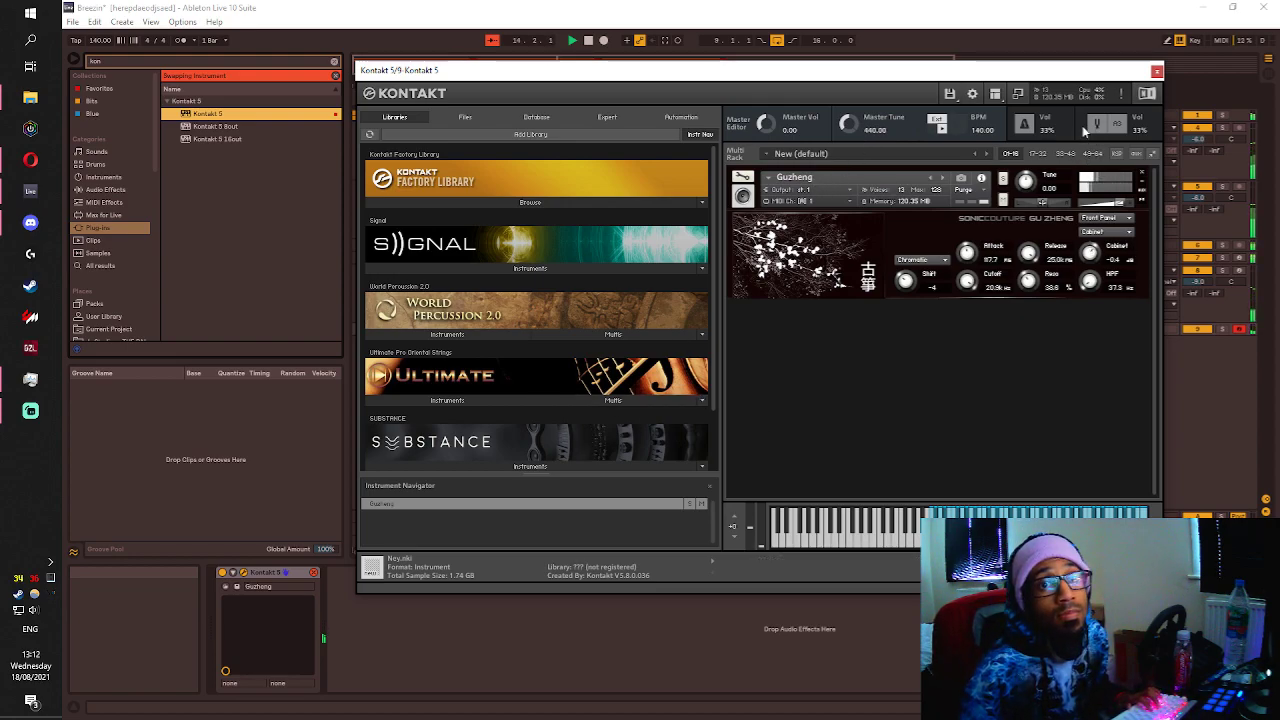
pyautogui.click(1105, 231)
pyautogui.click(1112, 258)
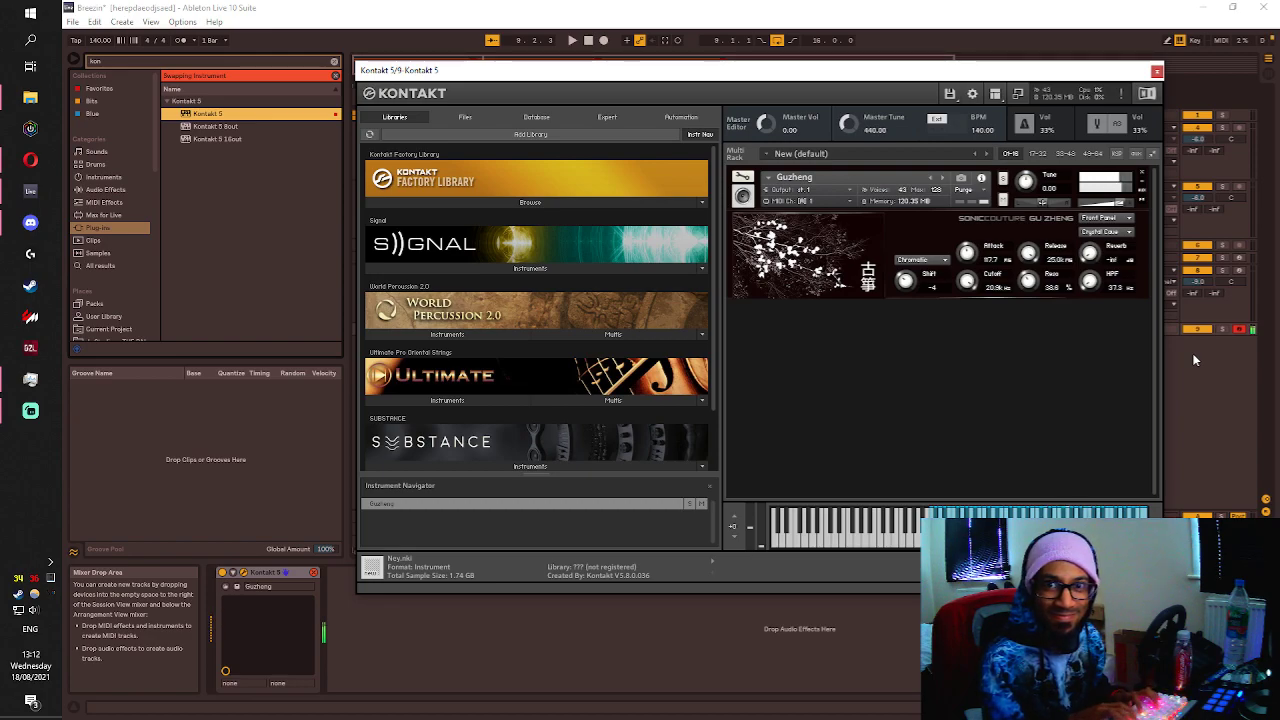
pyautogui.press('super')
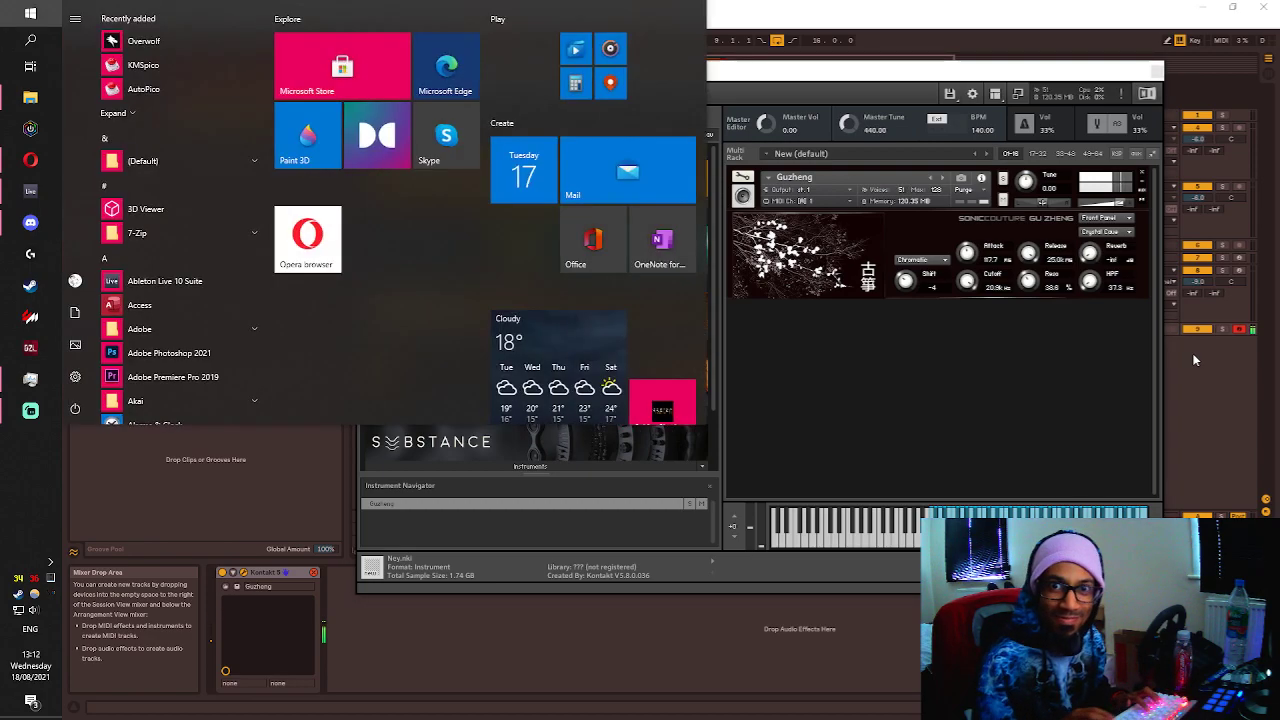
pyautogui.press('Escape')
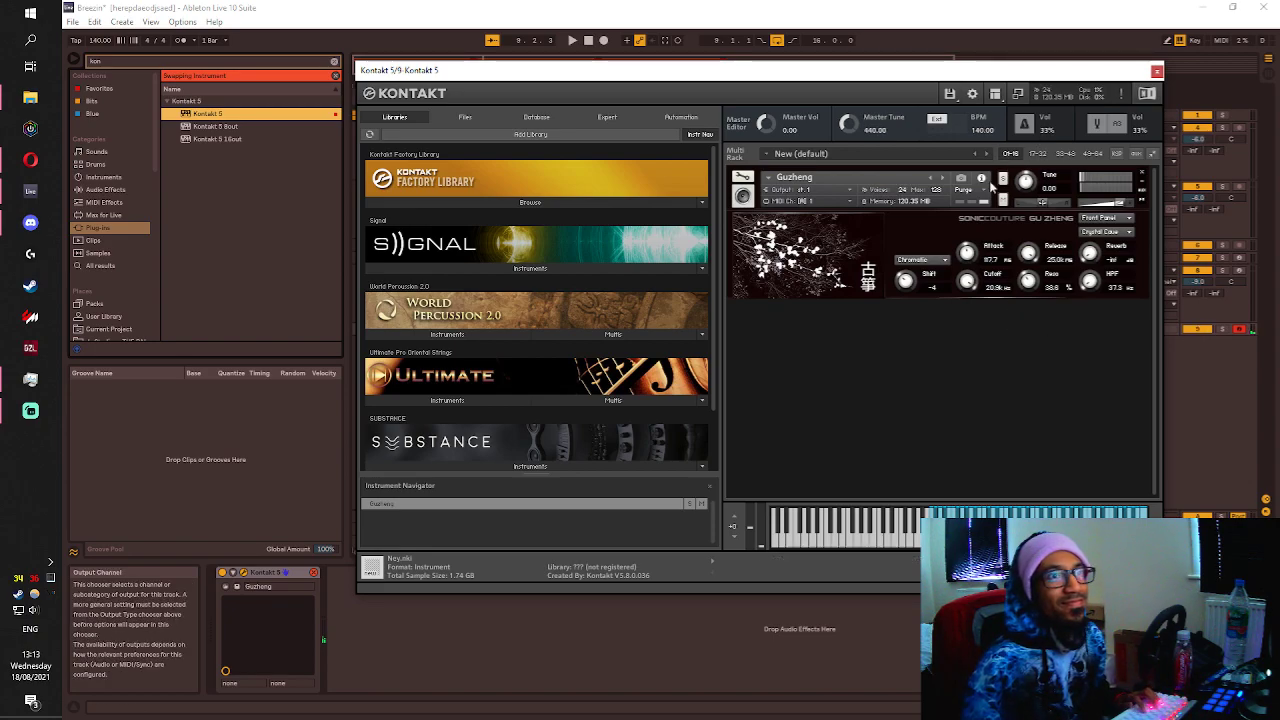
pyautogui.press('x')
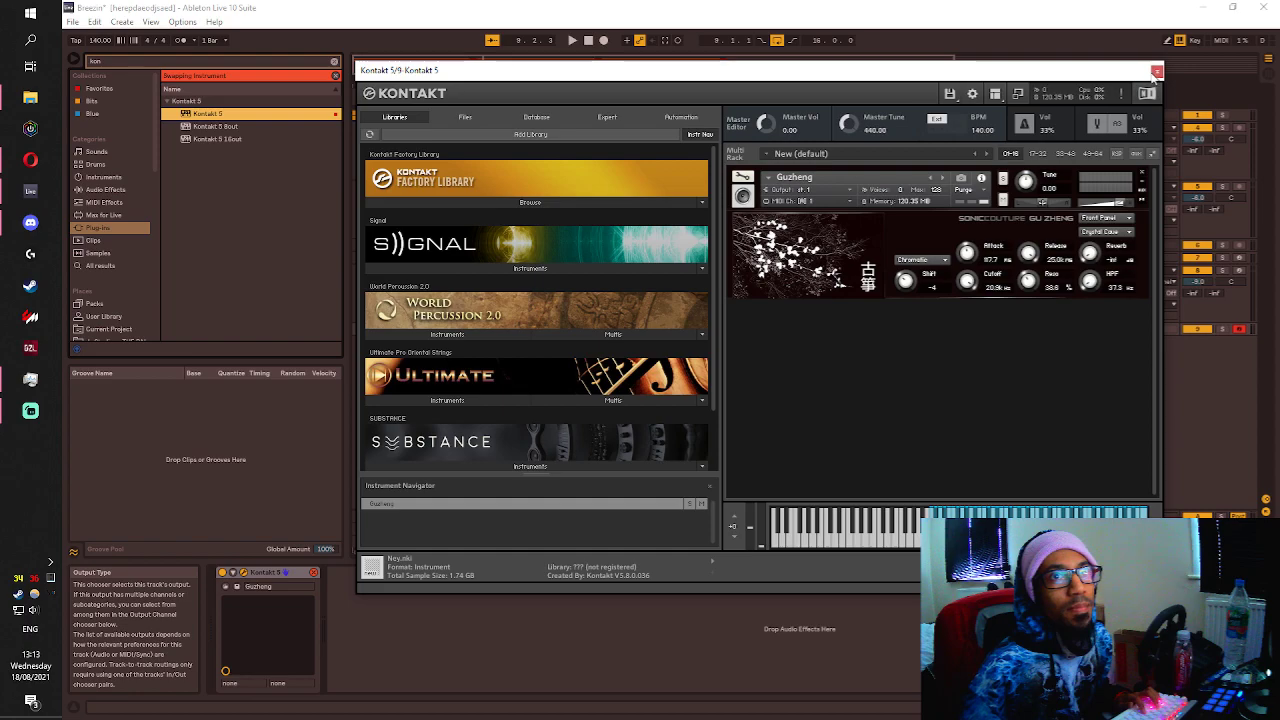
# Close the Guzheng's Kontakt window, check the live stream in Streamlabs OBS, and return to Ableton Live's arrangement.
pyautogui.click(1156, 71)
pyautogui.click(30, 410)
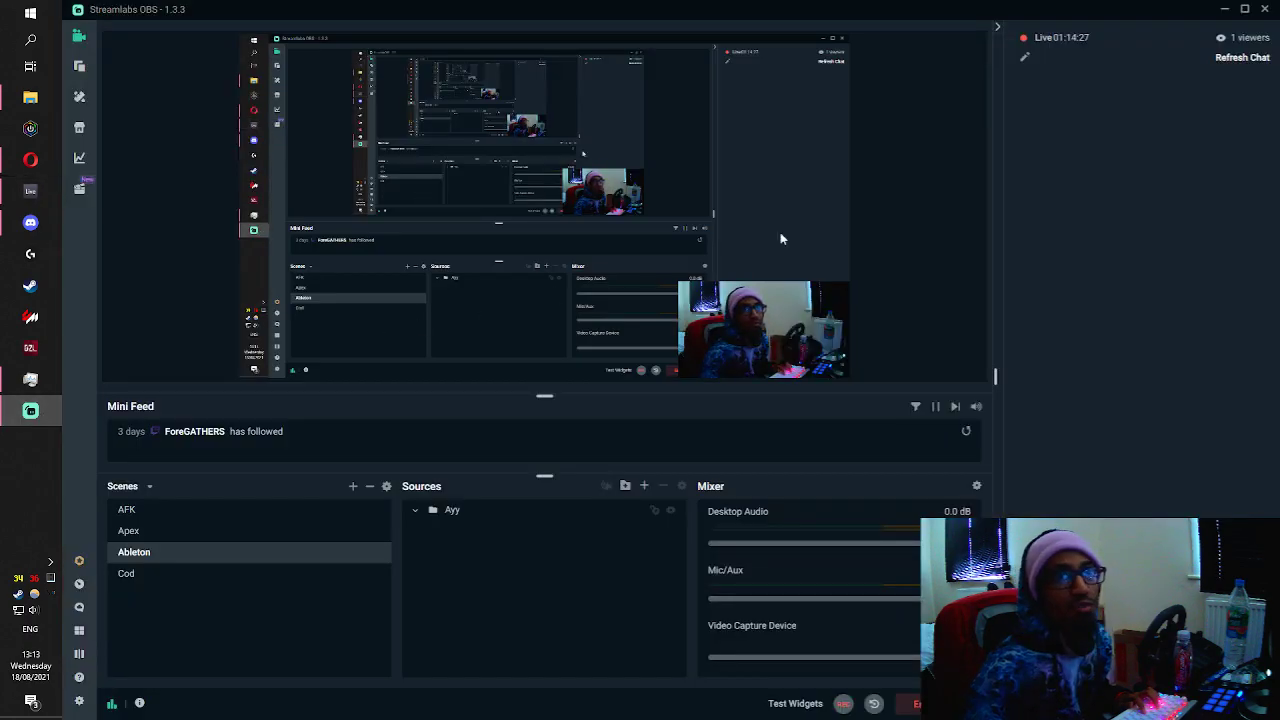
pyautogui.click(1224, 10)
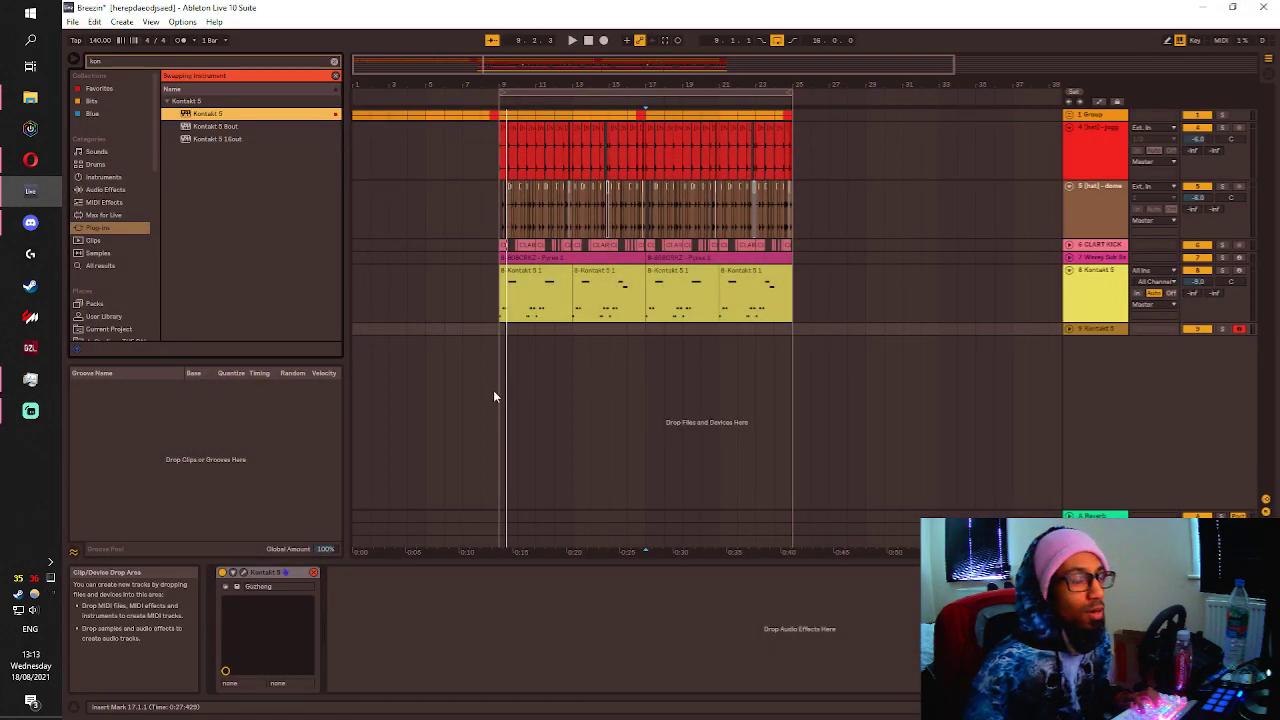
# Loop the beat from bar 9 and try out Guzheng melodies over it with the computer keyboard in lower octaves.
pyautogui.click(499, 318)
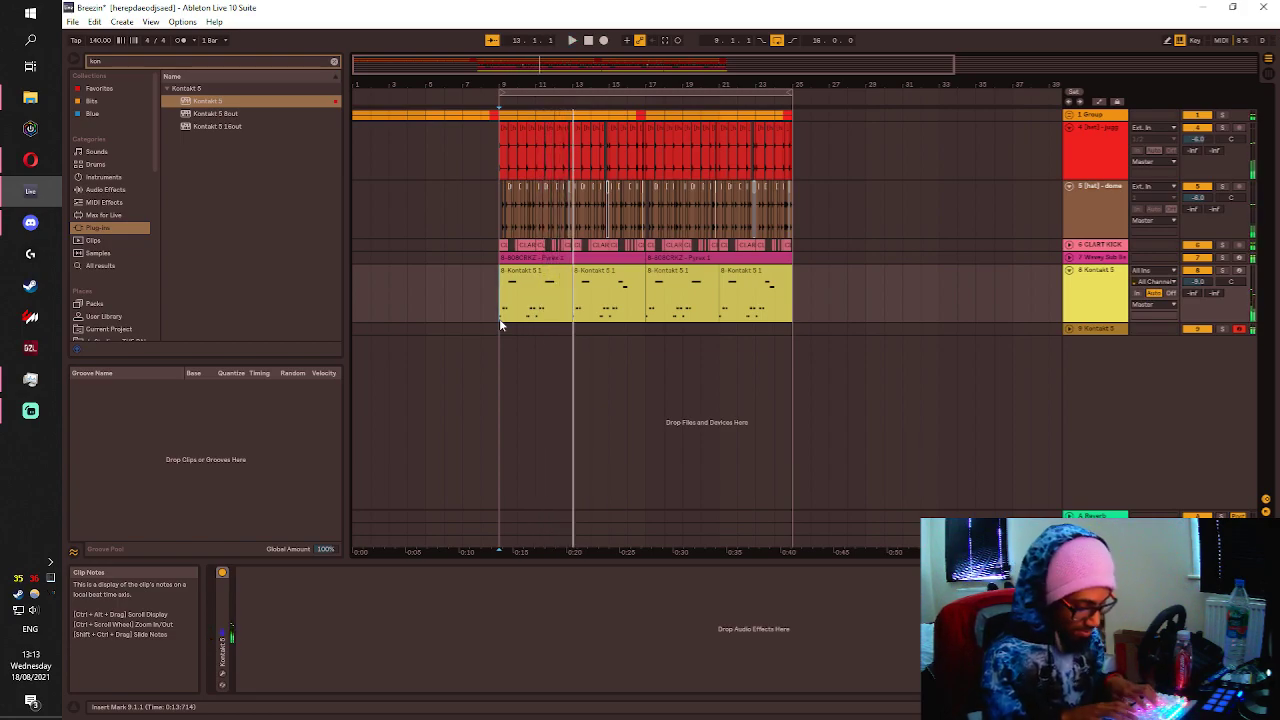
pyautogui.press('space')
pyautogui.press('space')
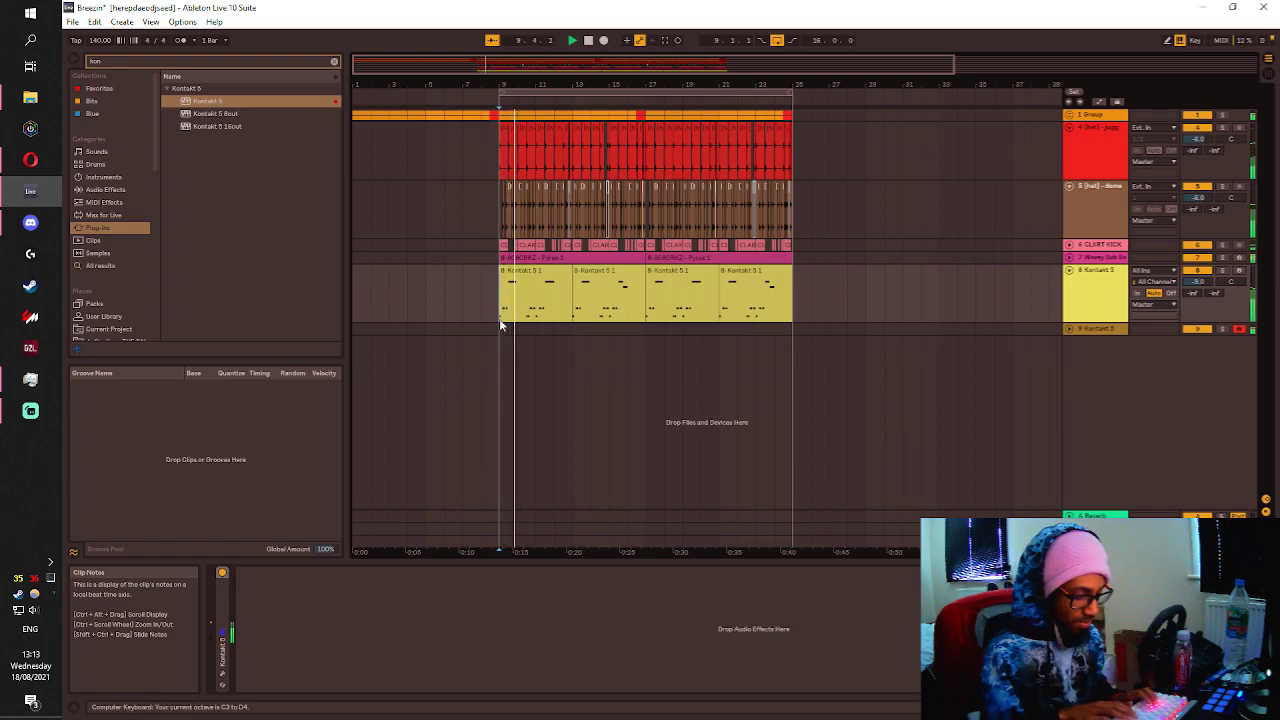
pyautogui.press('z')
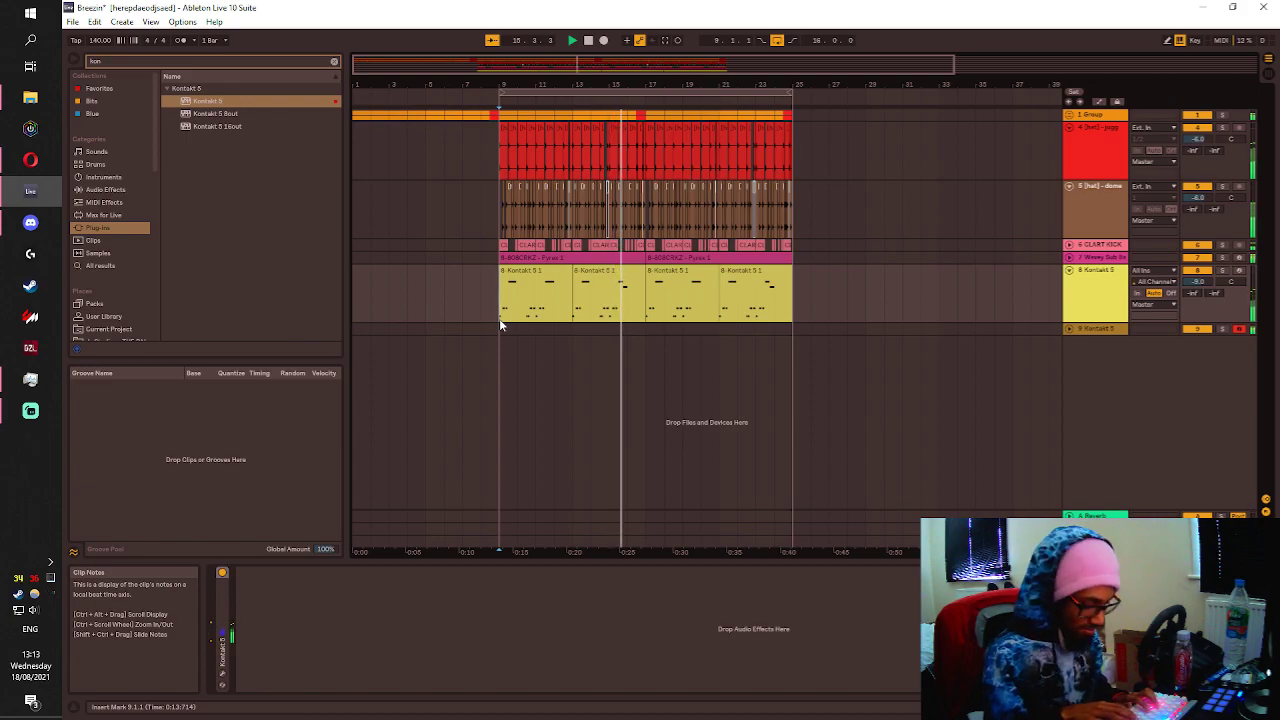
pyautogui.press('z')
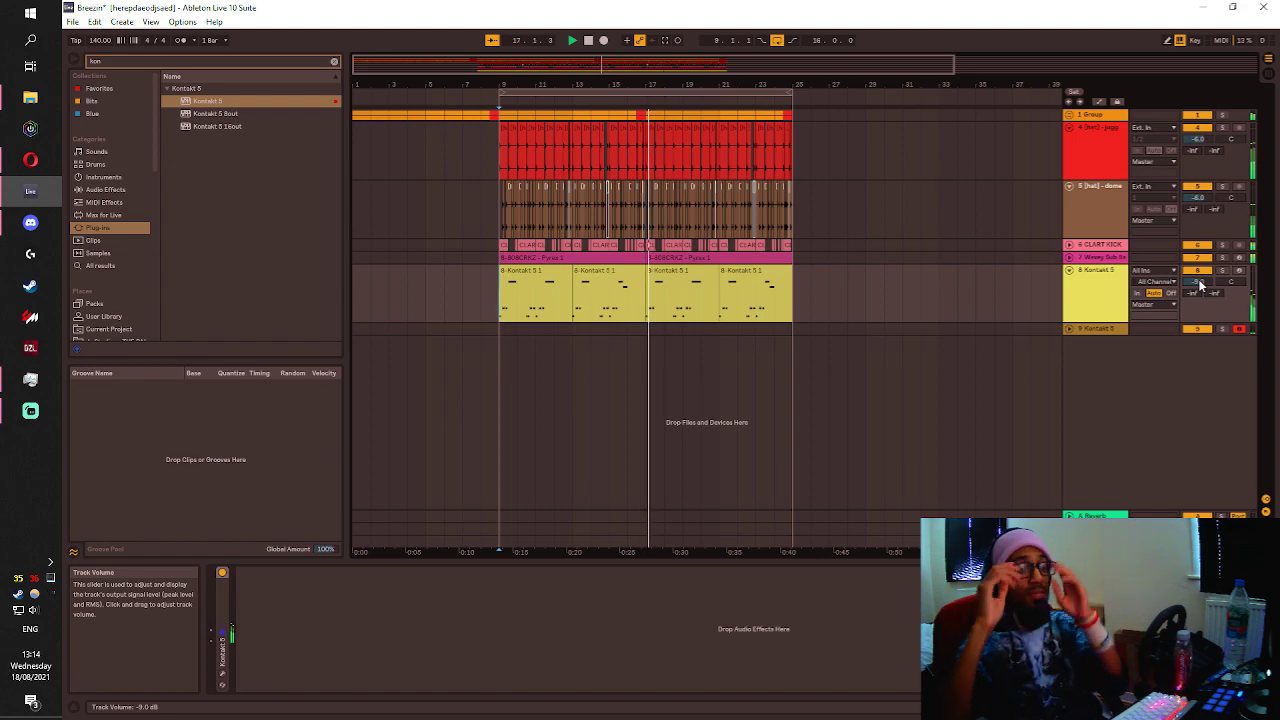
# Try recording a short Guzheng clip around bar 19 and moving it to a new track, and undo both.
pyautogui.click(540, 289)
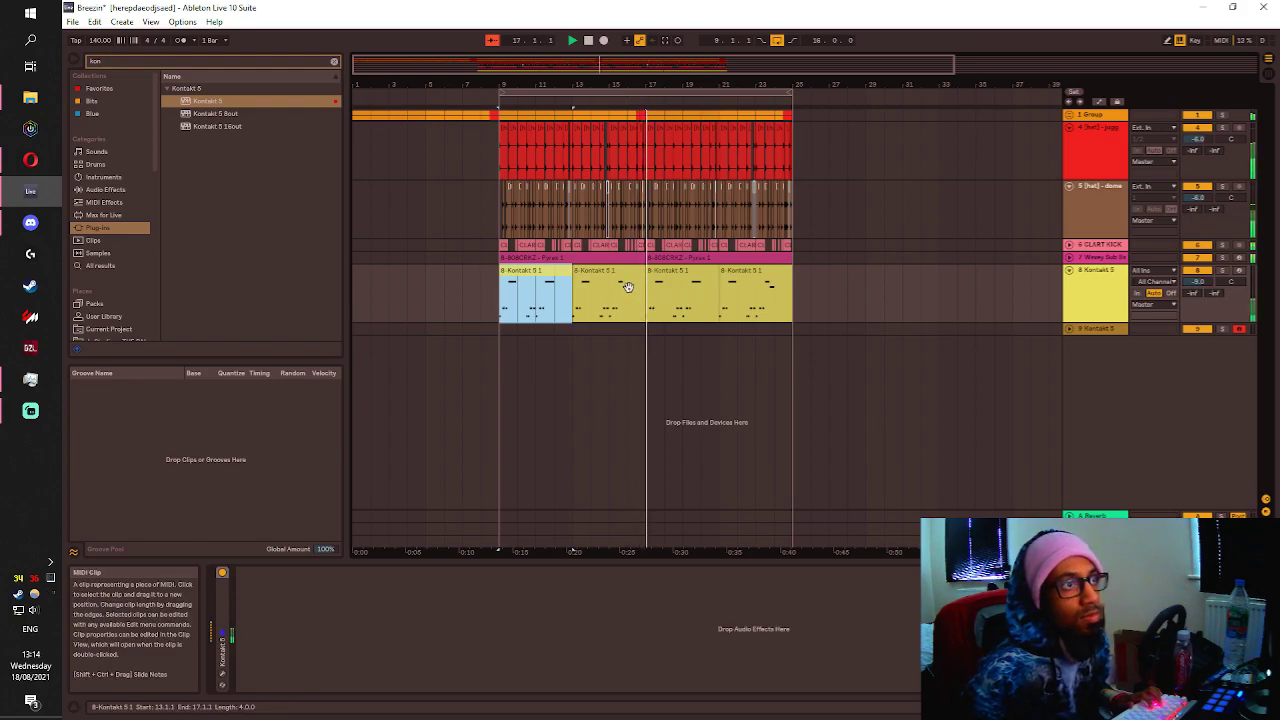
pyautogui.click(606, 41)
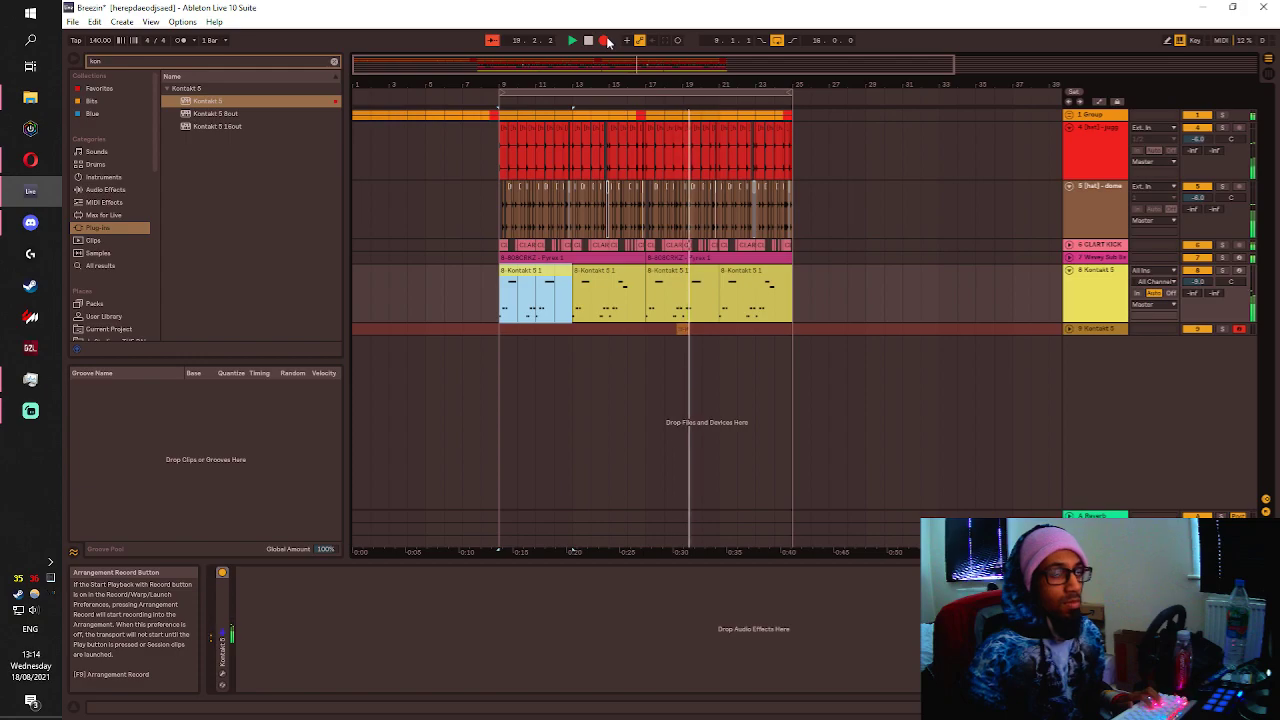
pyautogui.click(588, 41)
pyautogui.click(592, 42)
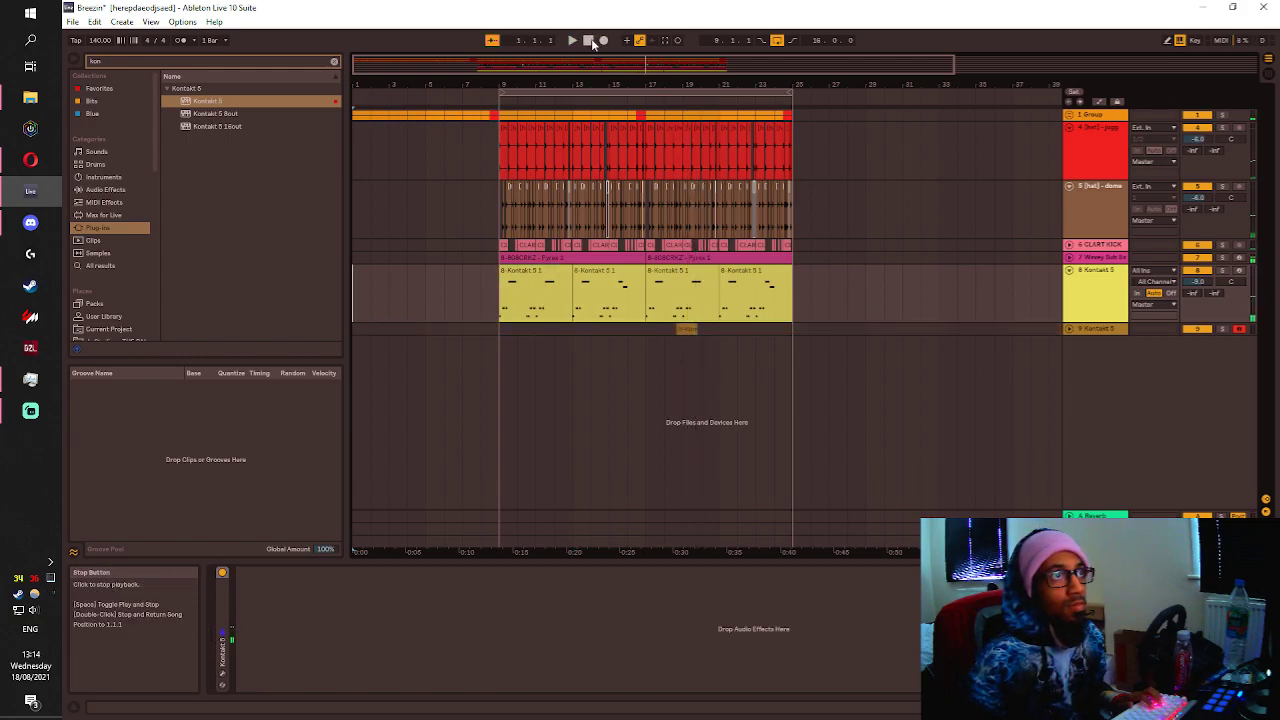
pyautogui.moveTo(690, 330); pyautogui.dragTo(695, 345)
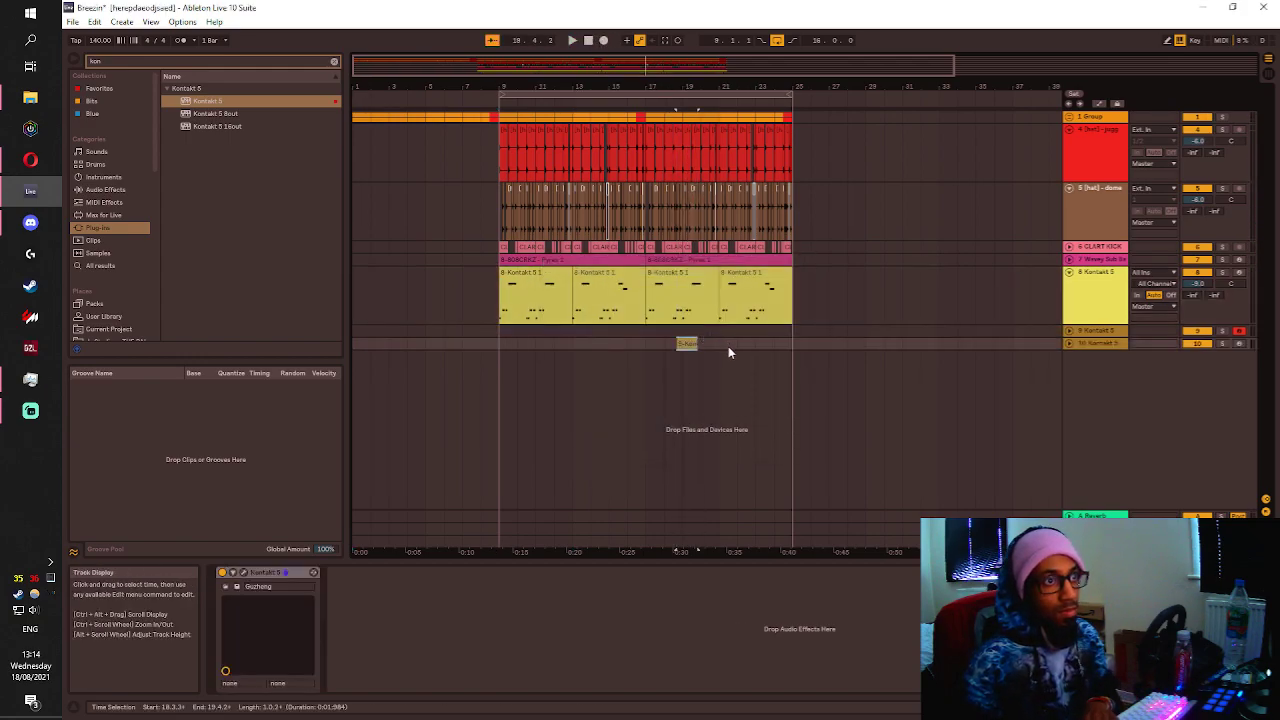
pyautogui.hotkey('ctrl', 'z')
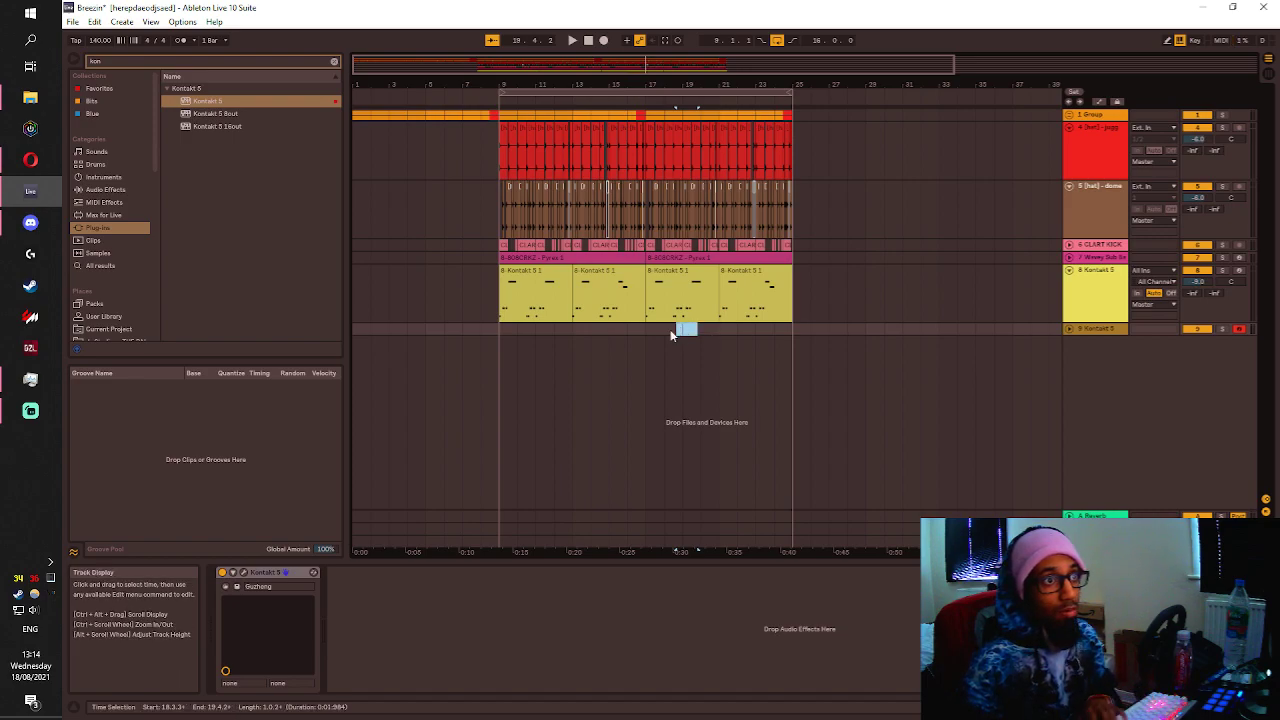
pyautogui.hotkey('ctrl', 'z')
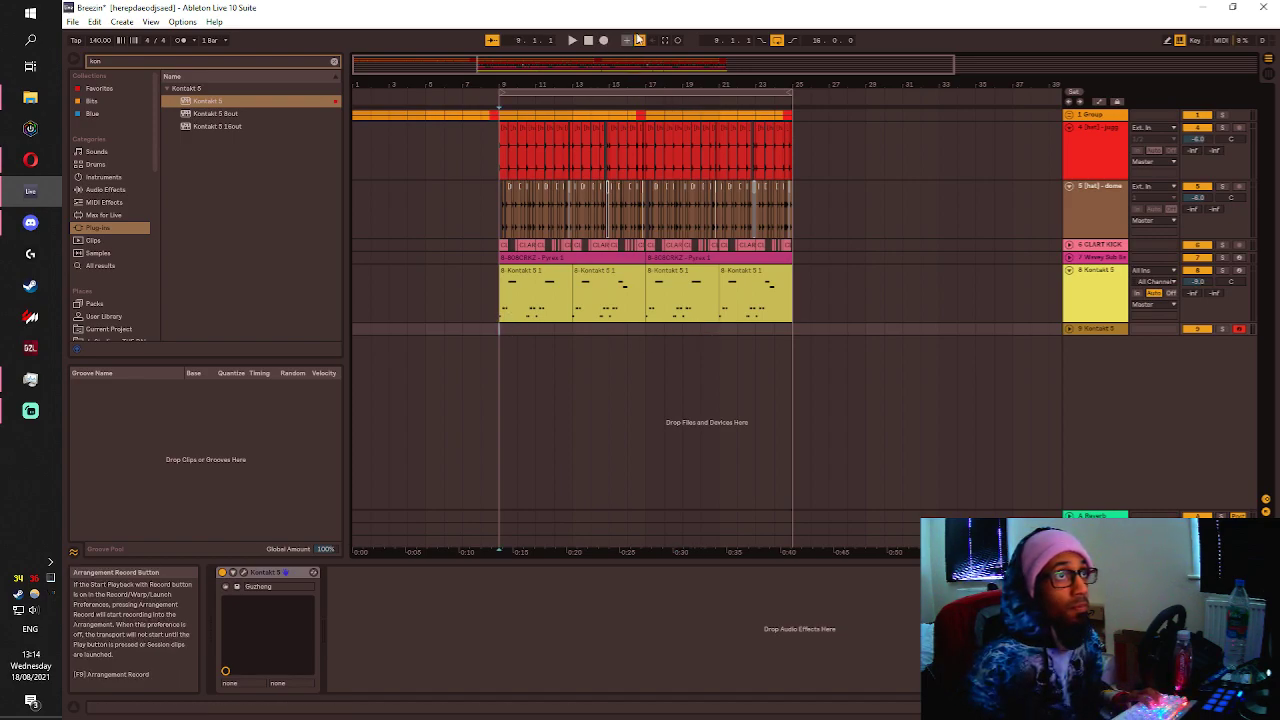
pyautogui.press('space')
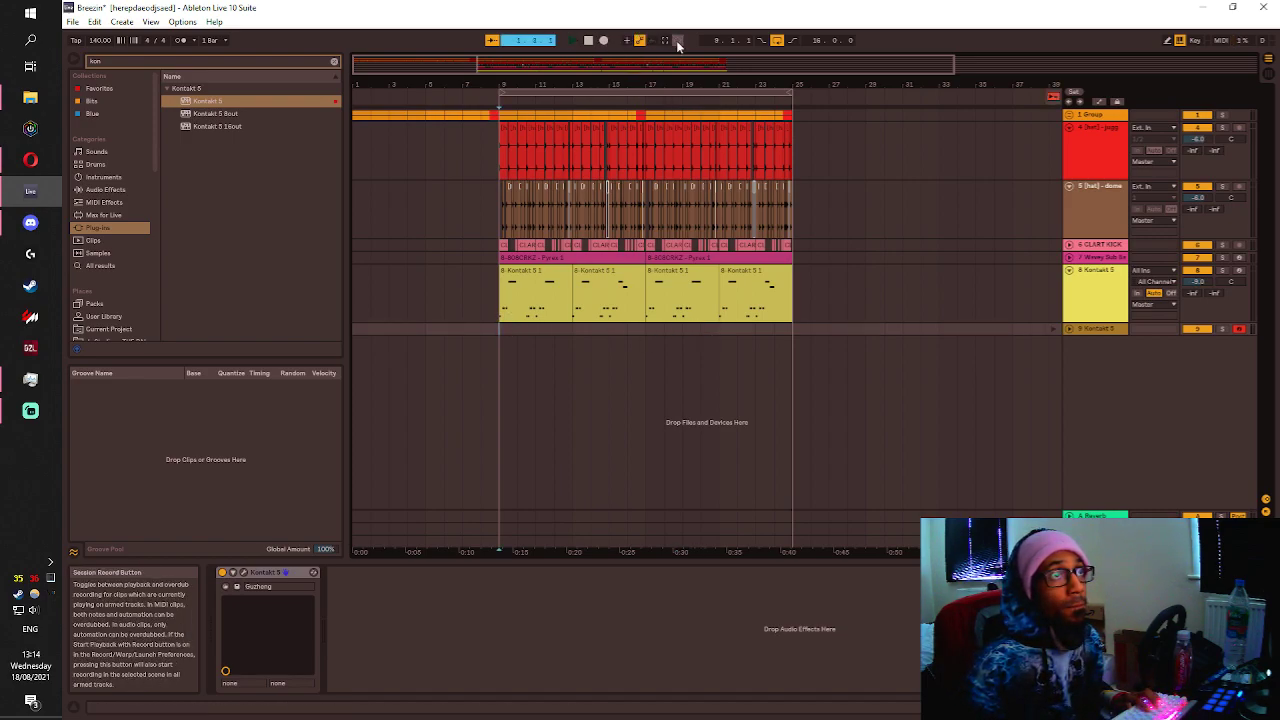
pyautogui.press('space')
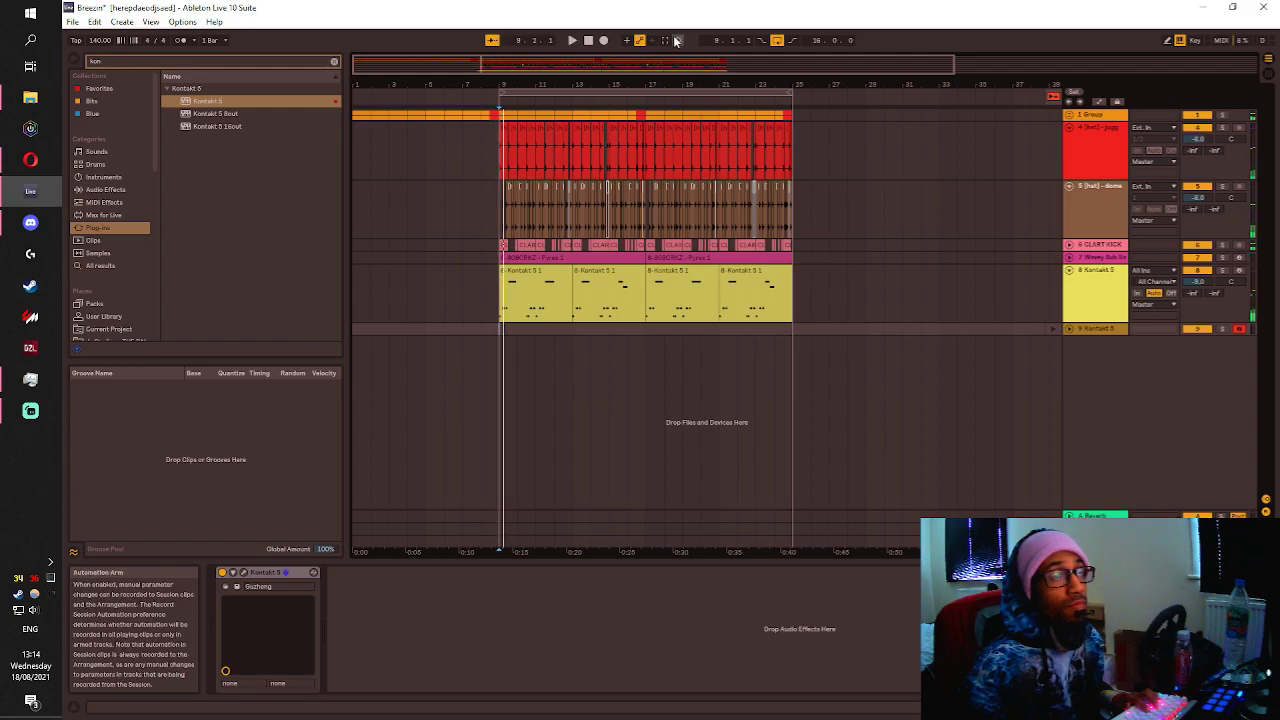
pyautogui.press('+')
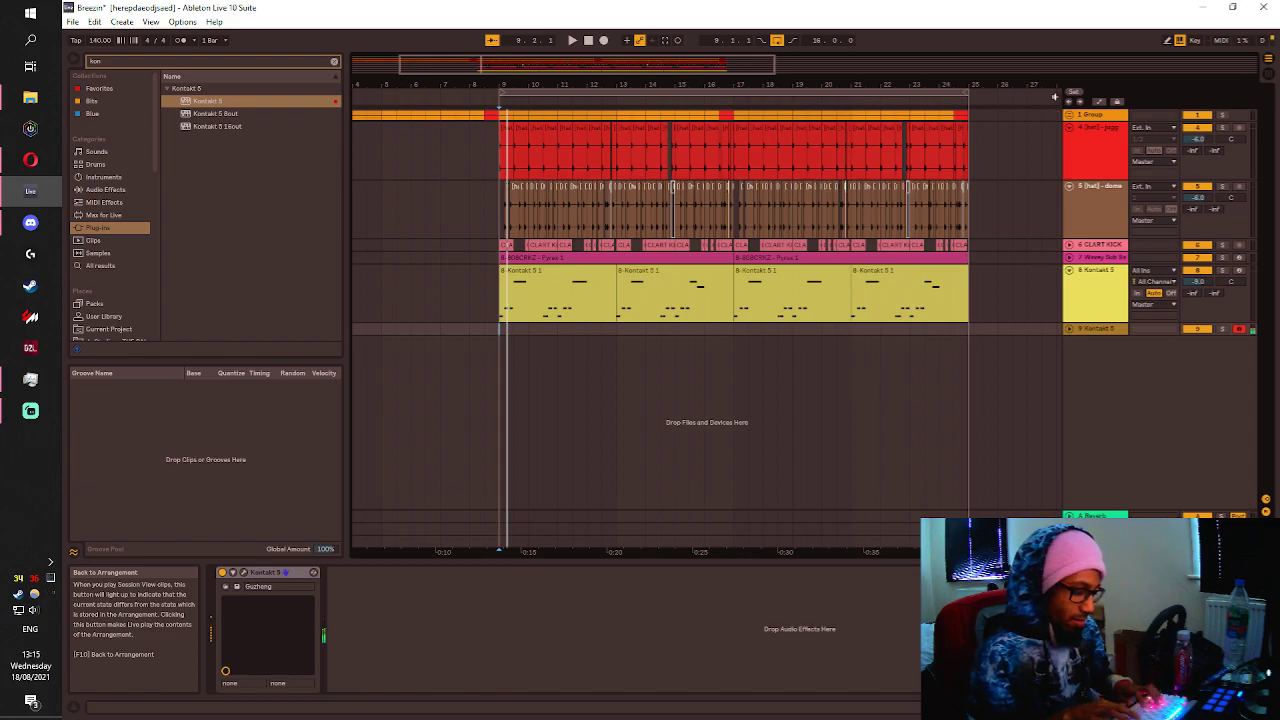
pyautogui.rightClick(625, 41)
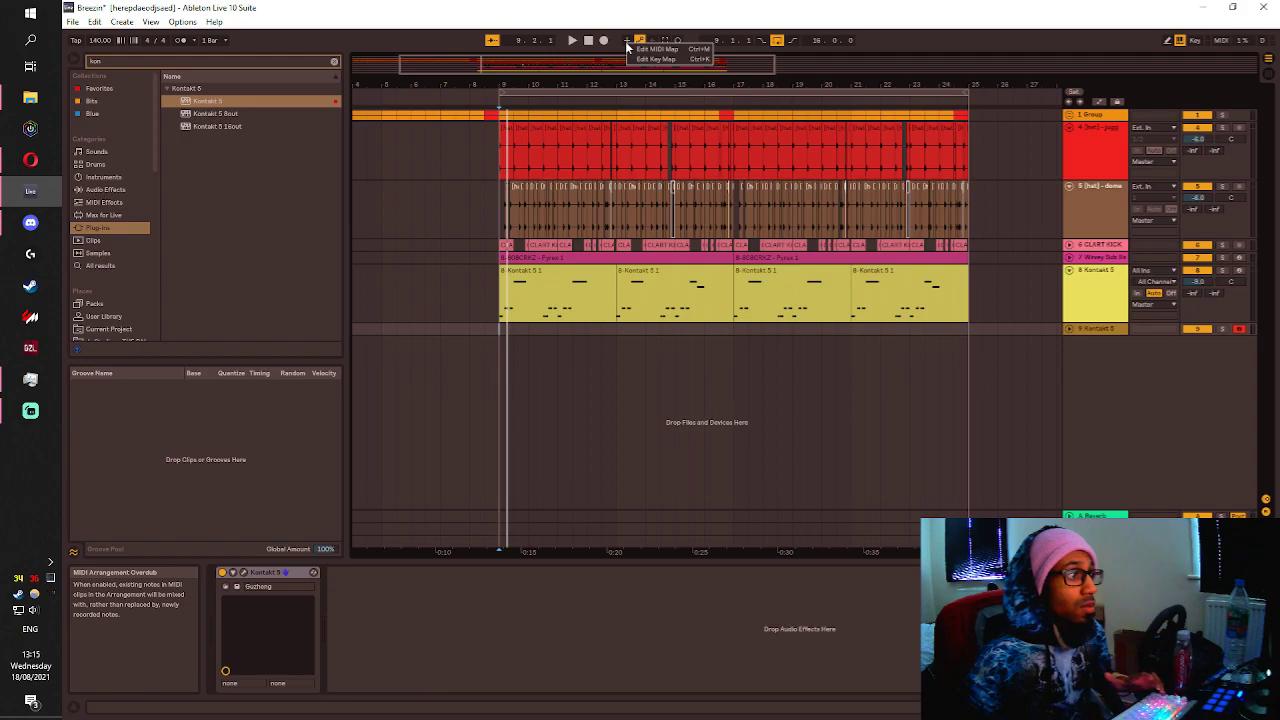
pyautogui.click(623, 44)
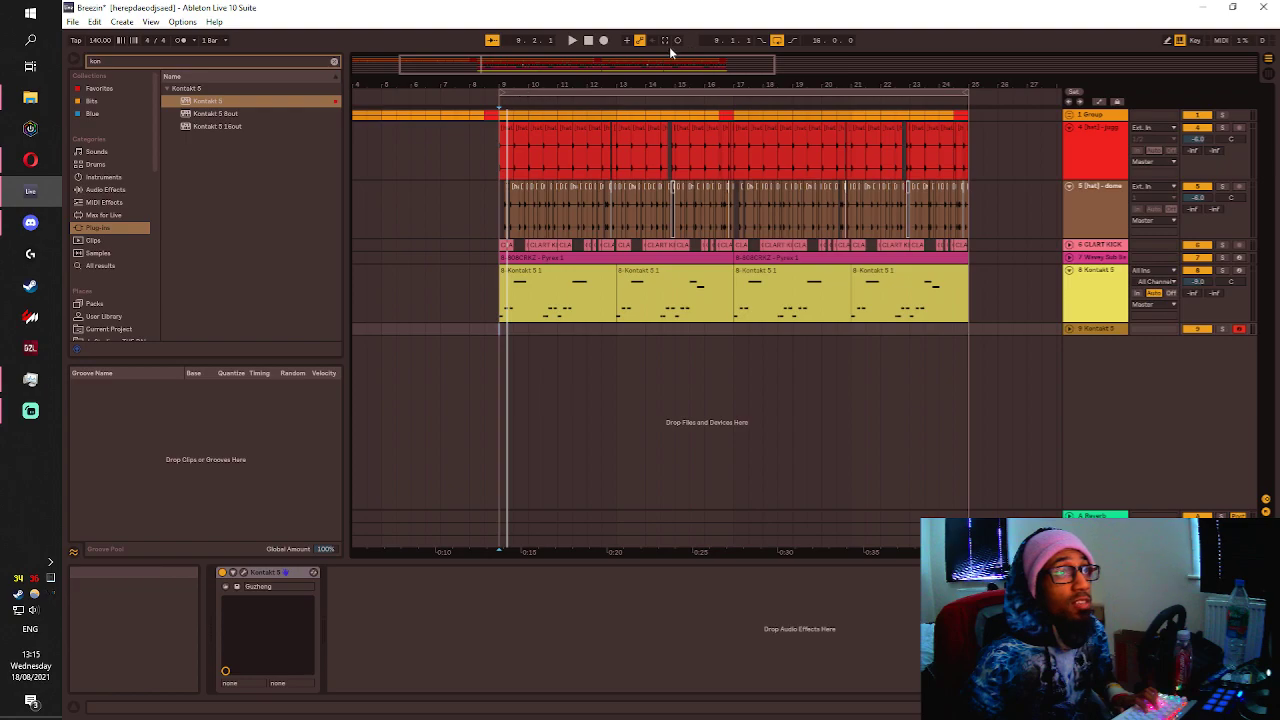
# Record a Guzheng take over the beat from bar 9 to about bar 21.
pyautogui.click(604, 40)
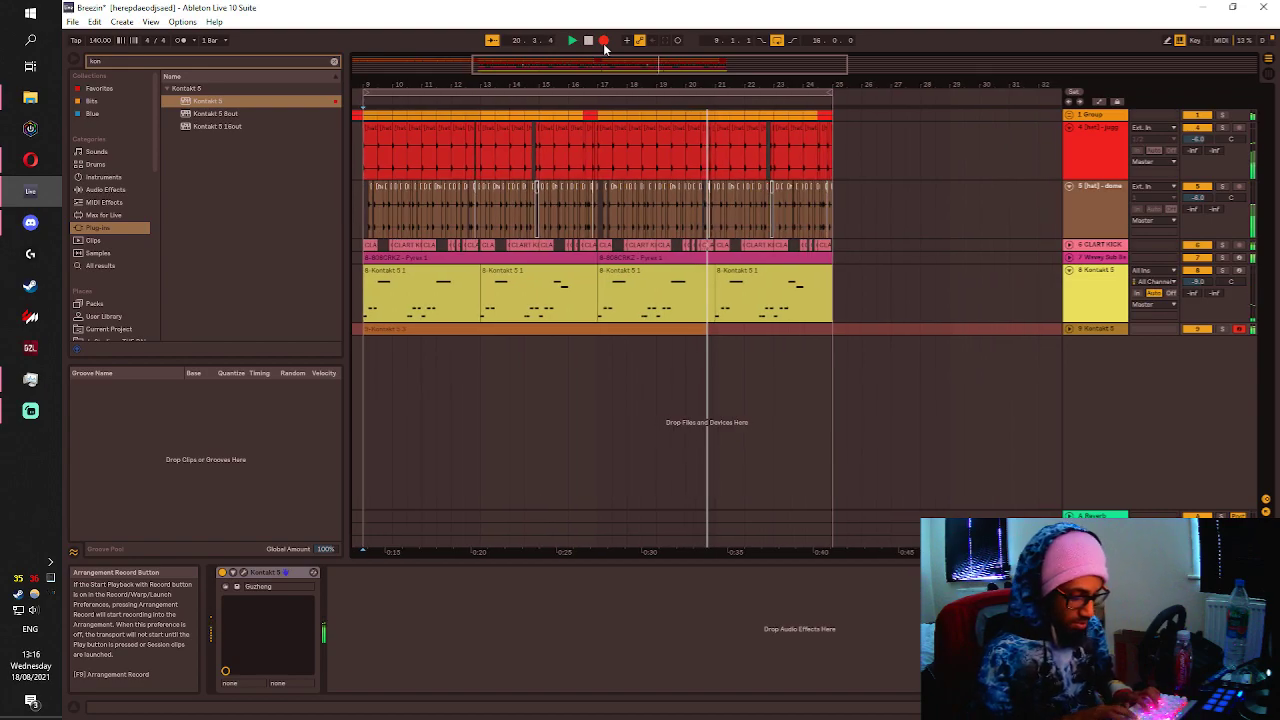
pyautogui.press('space')
pyautogui.press('-')
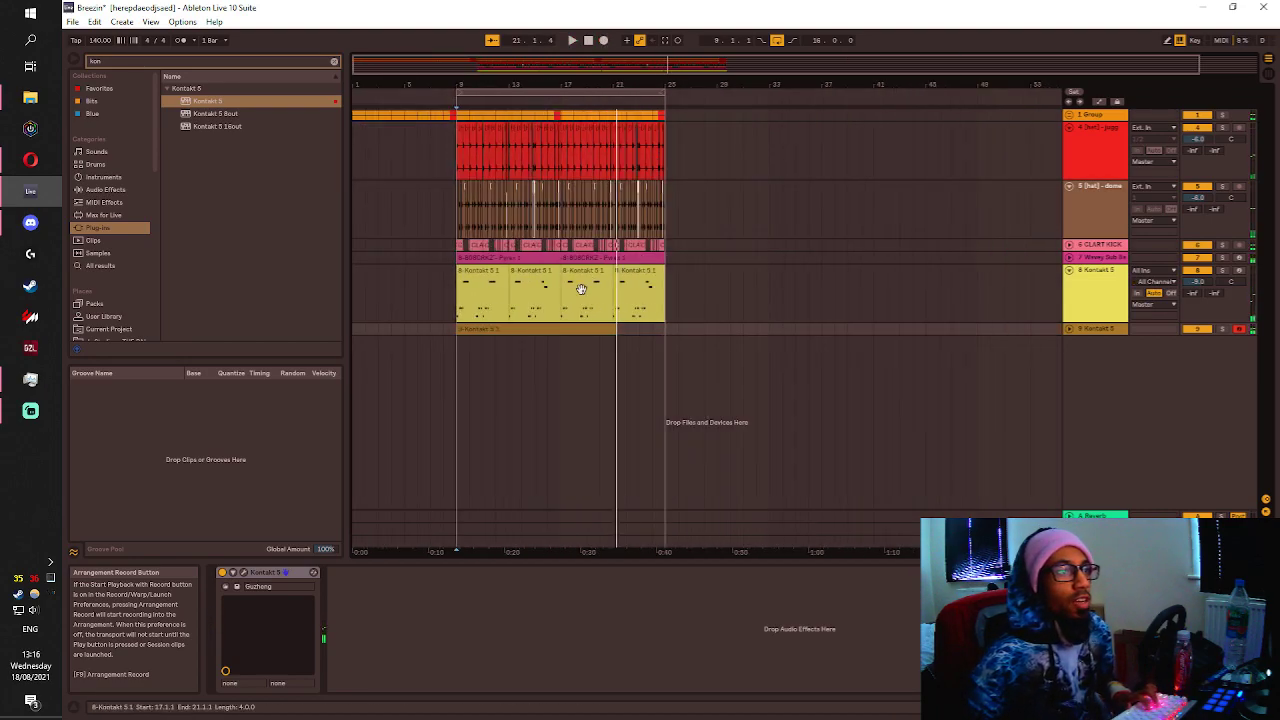
# Discard the recorded Guzheng take and record a new one over the beat from bar 9.
pyautogui.click(547, 328)
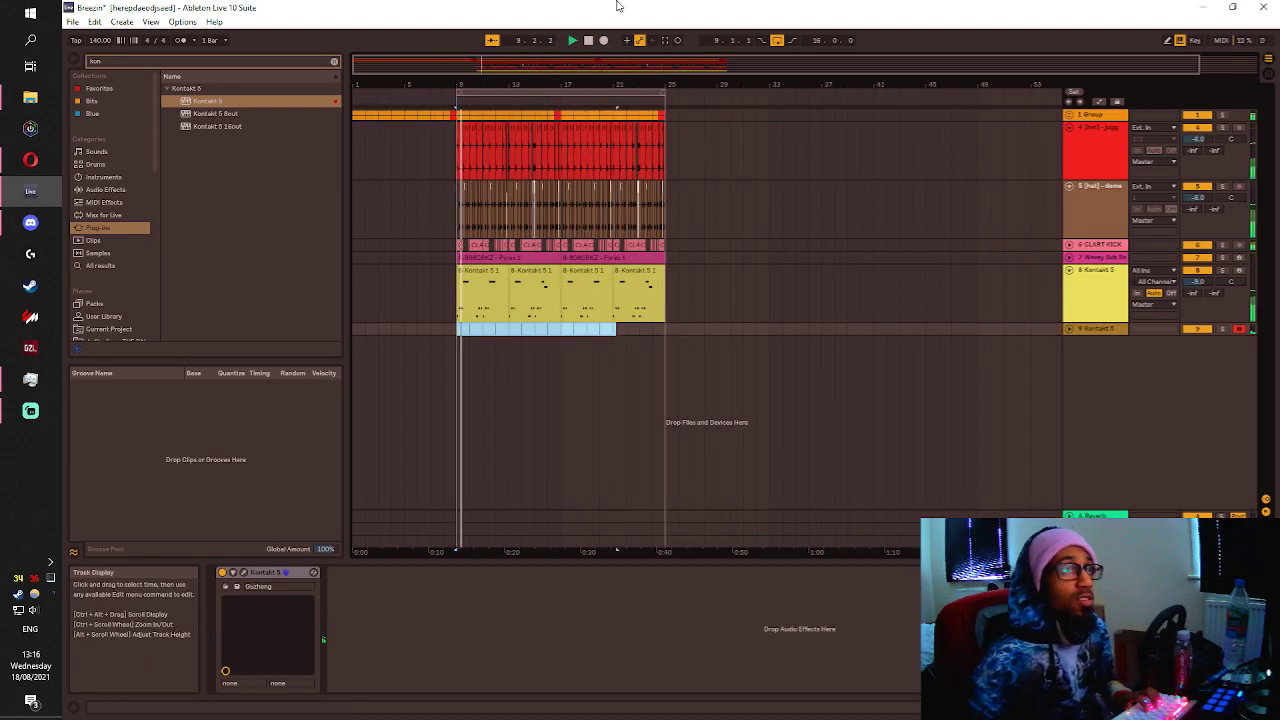
pyautogui.click(604, 42)
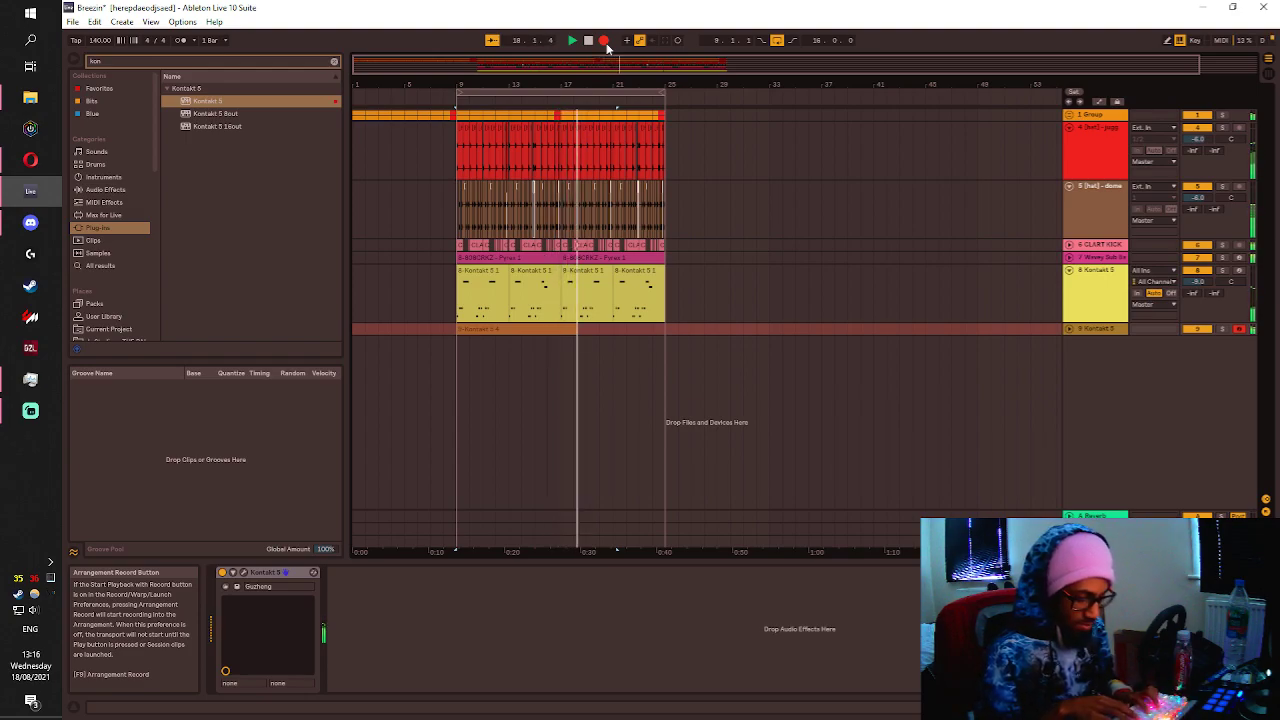
# Stop recording and shape the Guzheng instrument with the high-pass filter around 373 Hz, release about 870 ms, resonance 30.9 % and the Cabinet body.
pyautogui.click(604, 41)
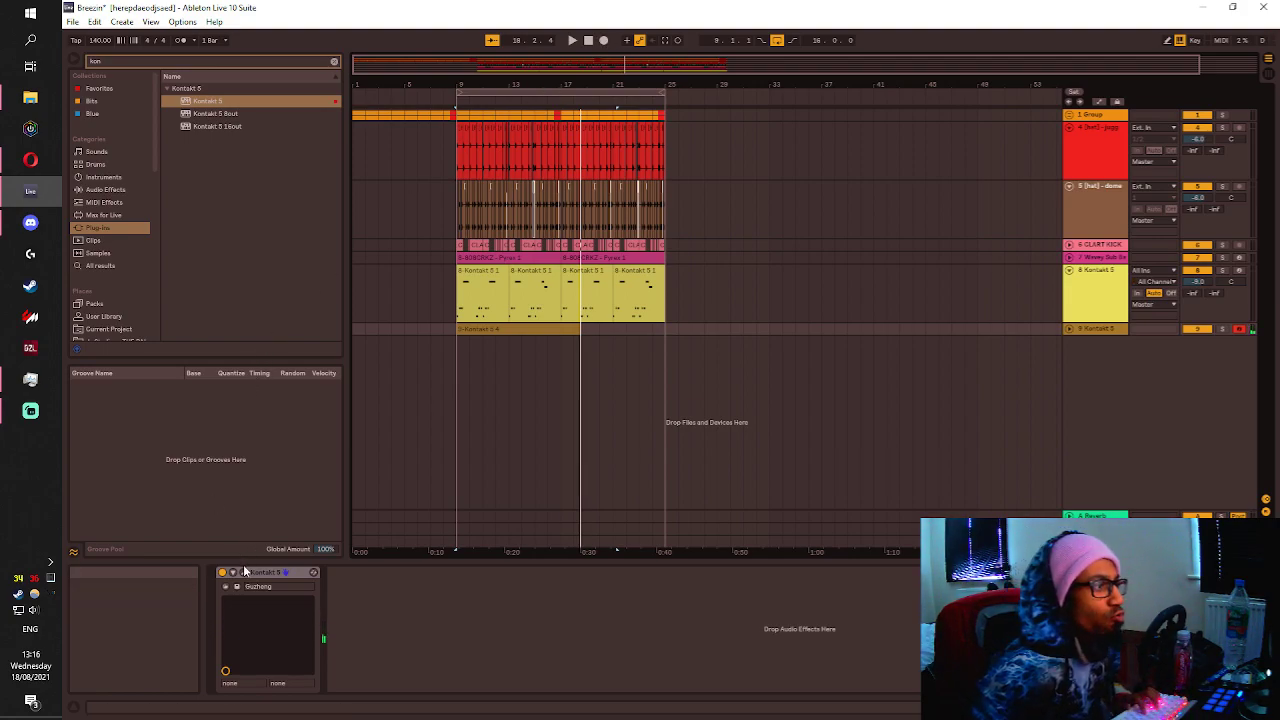
pyautogui.click(284, 572)
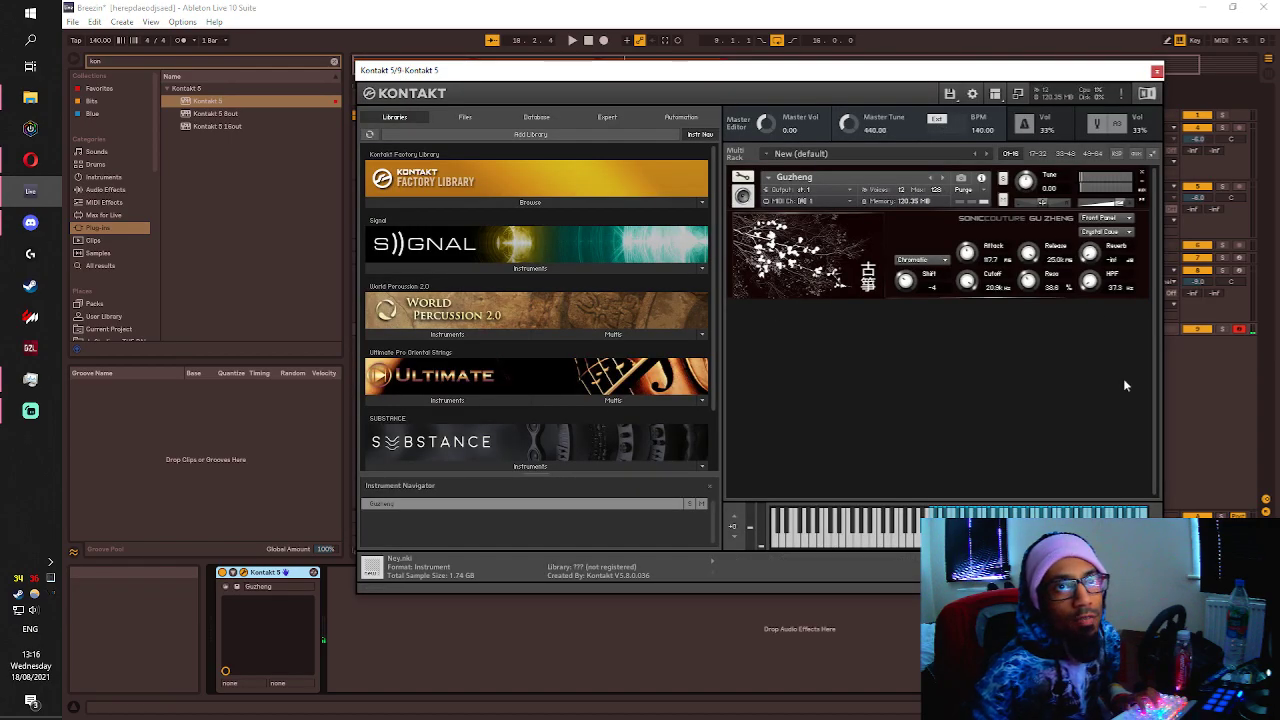
pyautogui.moveTo(1090, 289); pyautogui.dragTo(1070, 237)
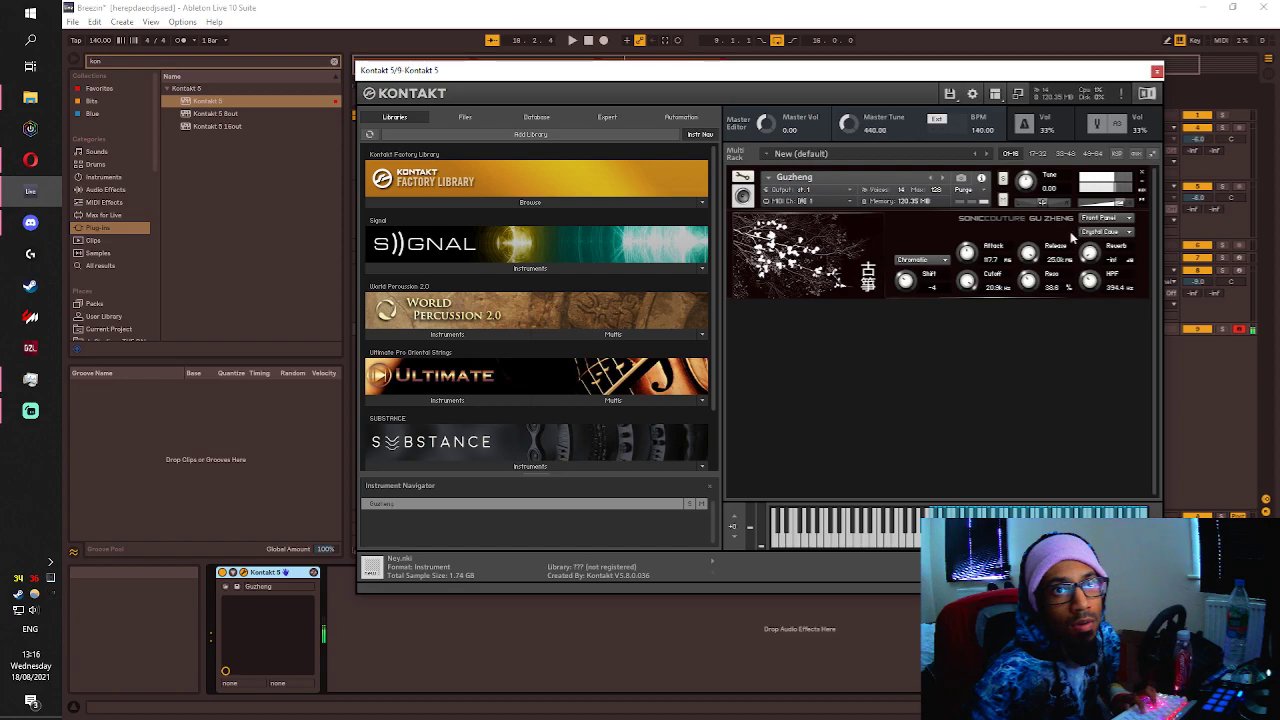
pyautogui.moveTo(1028, 281); pyautogui.dragTo(1009, 313)
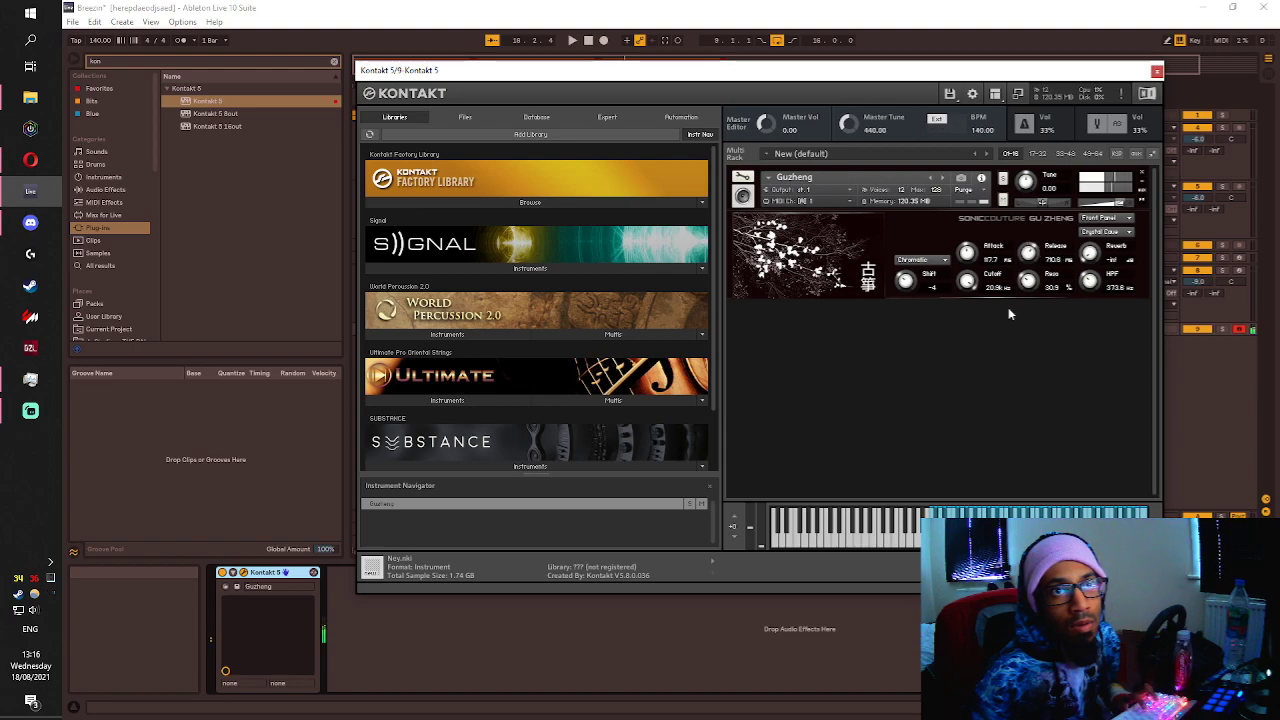
pyautogui.click(1100, 232)
pyautogui.click(1100, 251)
# Look through the Guzheng's Pitch Bend and Glissando settings, adding C# to the glissando's active notes.
pyautogui.click(1105, 218)
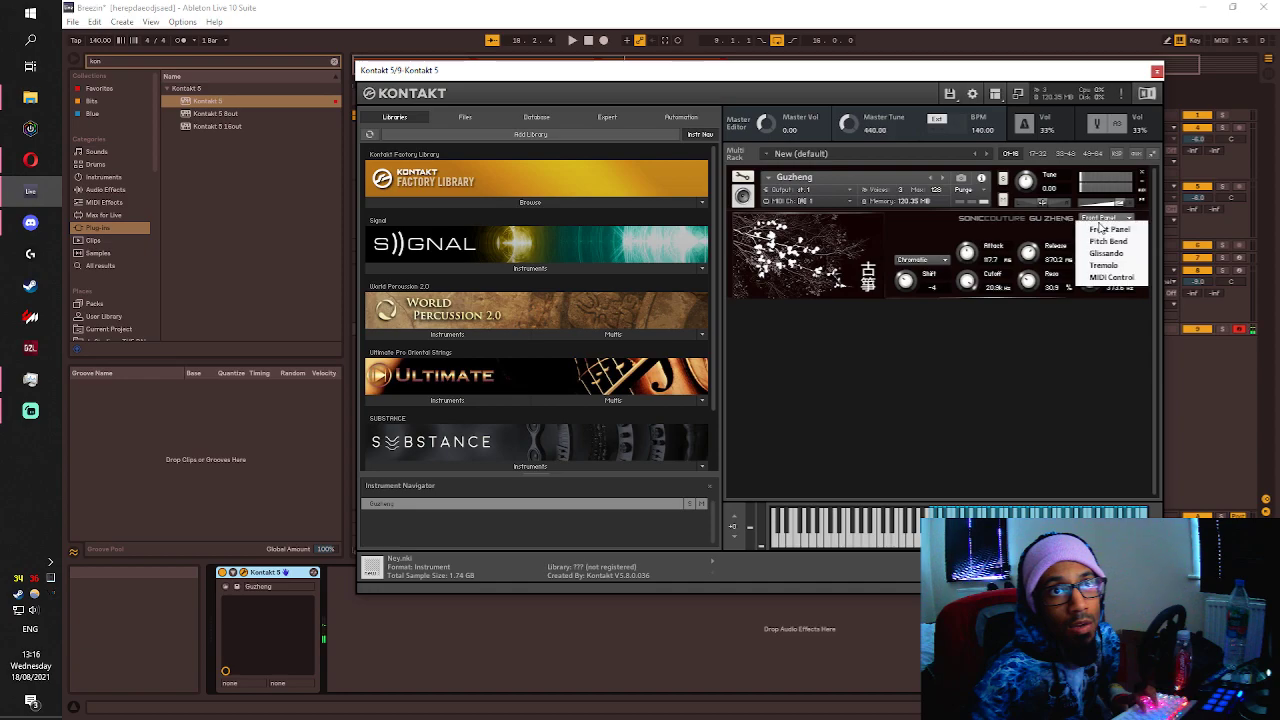
pyautogui.click(1107, 242)
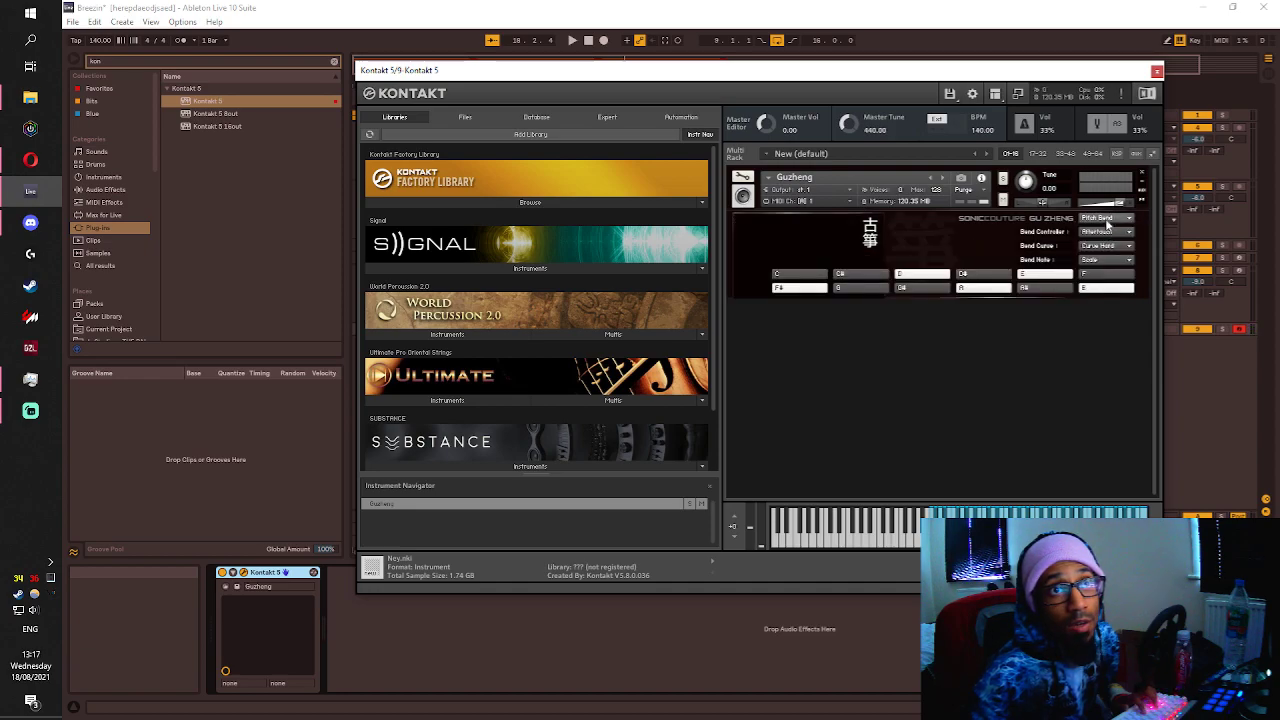
pyautogui.click(1105, 220)
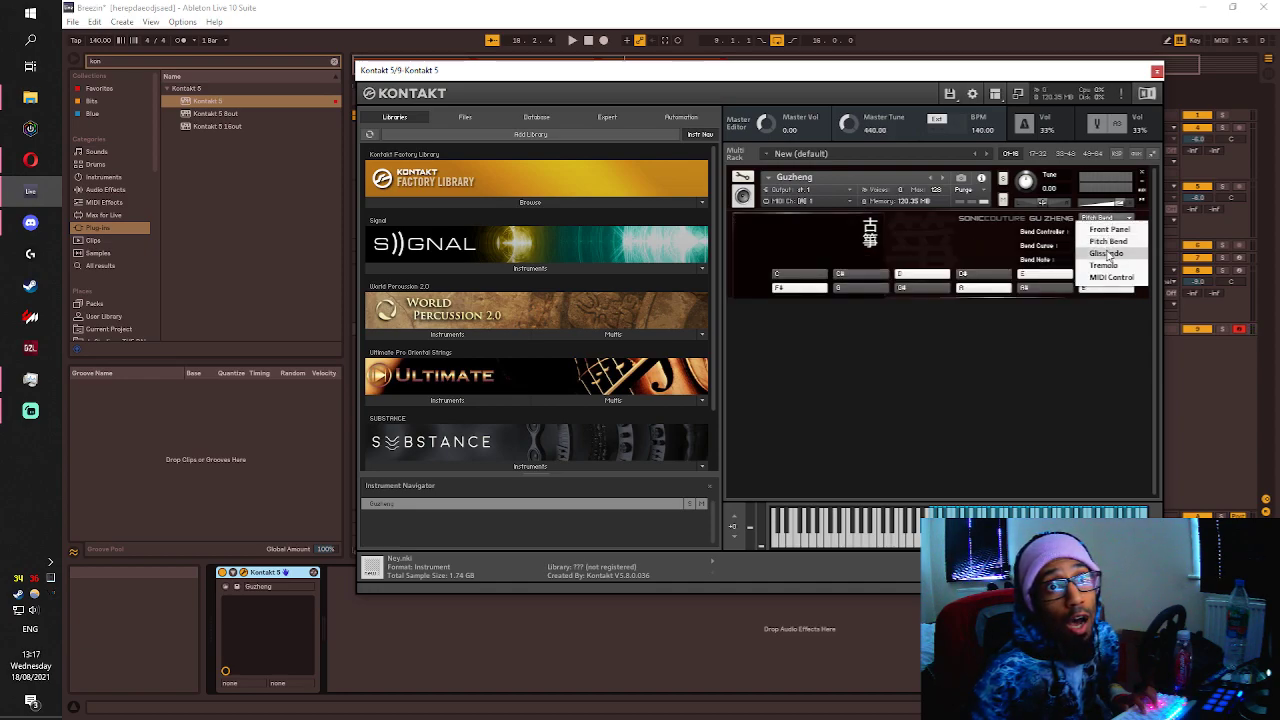
pyautogui.click(1107, 256)
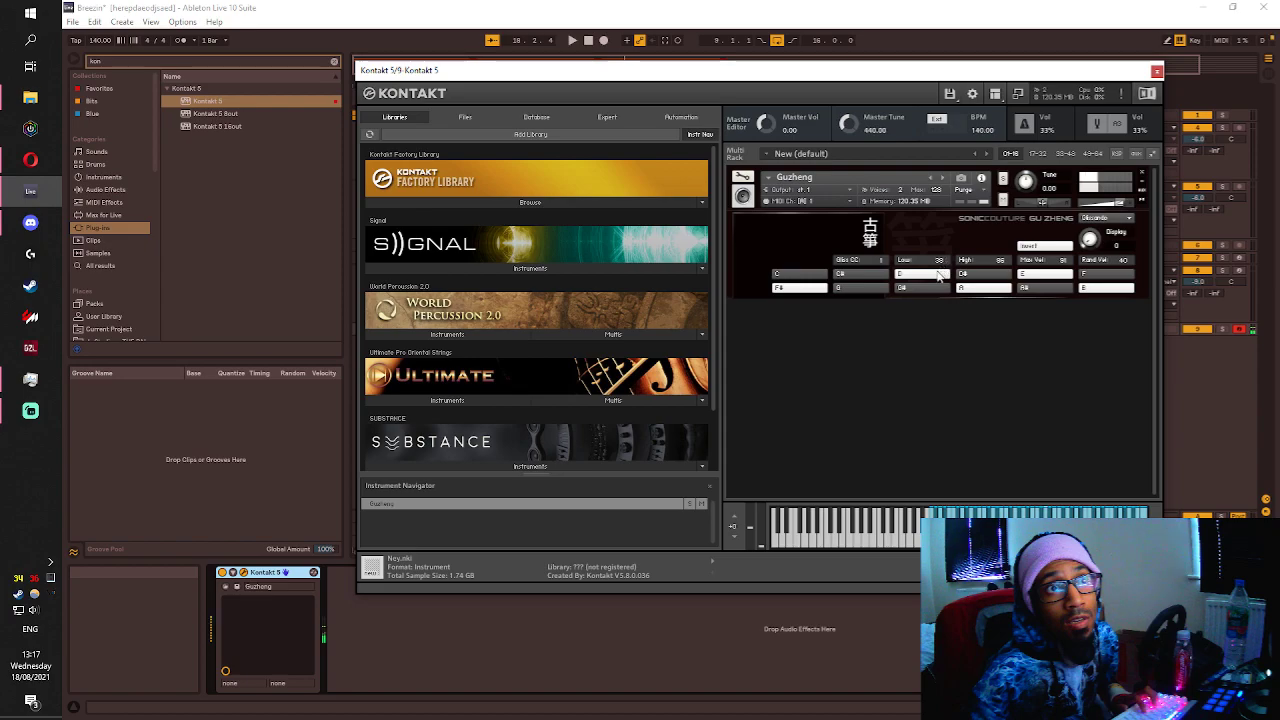
pyautogui.moveTo(921, 286); pyautogui.dragTo(921, 293)
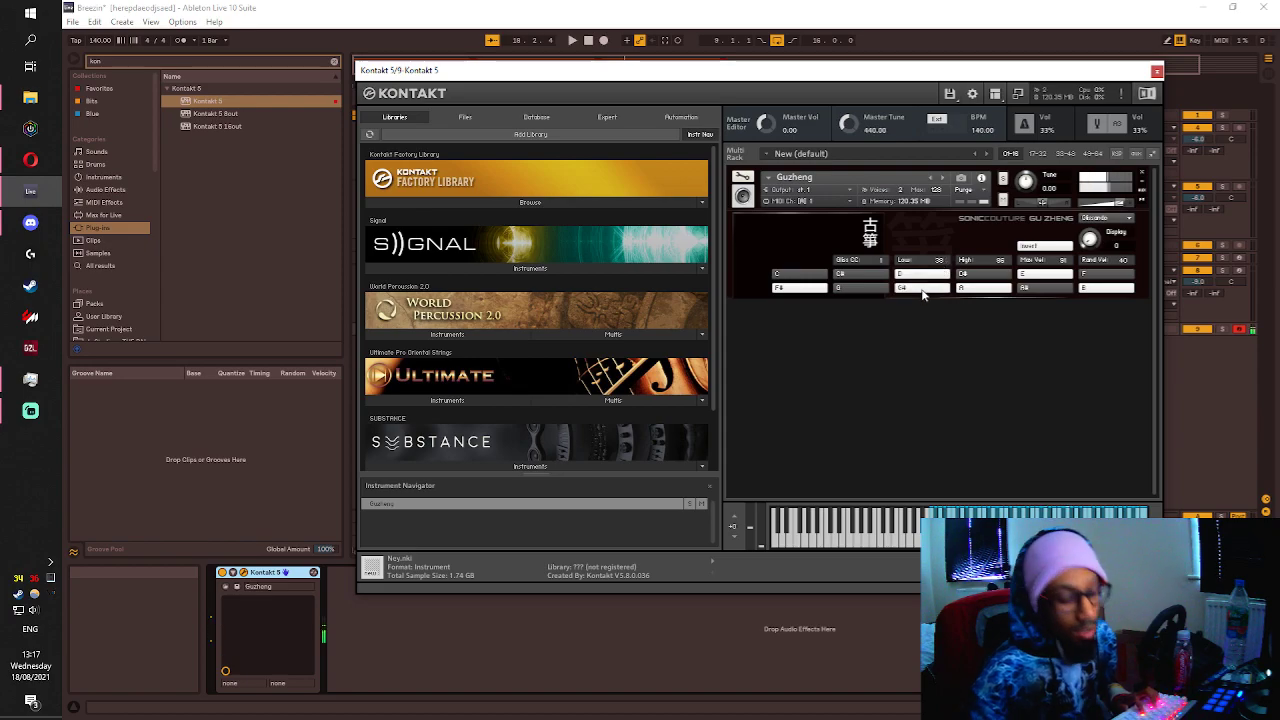
pyautogui.moveTo(923, 292); pyautogui.dragTo(923, 285)
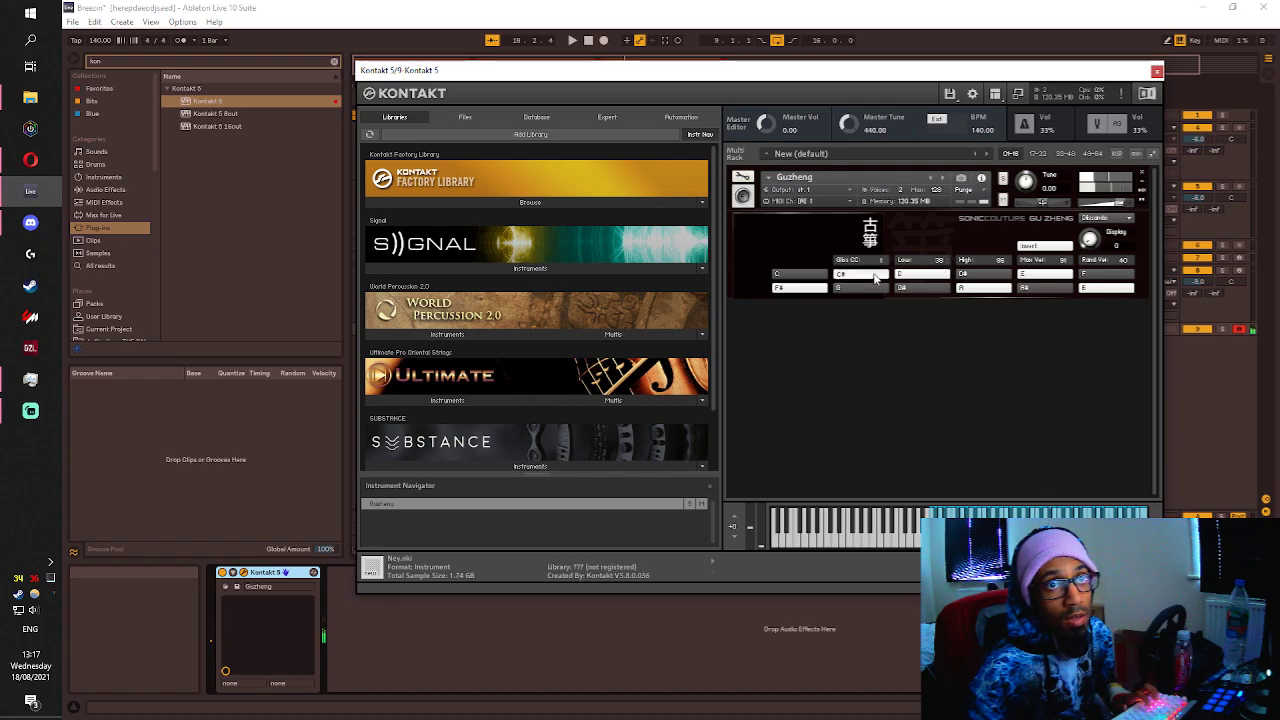
# Open the Guzheng's Tremolo settings, try the modulation wheel and set the randomize Speed to 40.
pyautogui.click(1106, 218)
pyautogui.click(1103, 265)
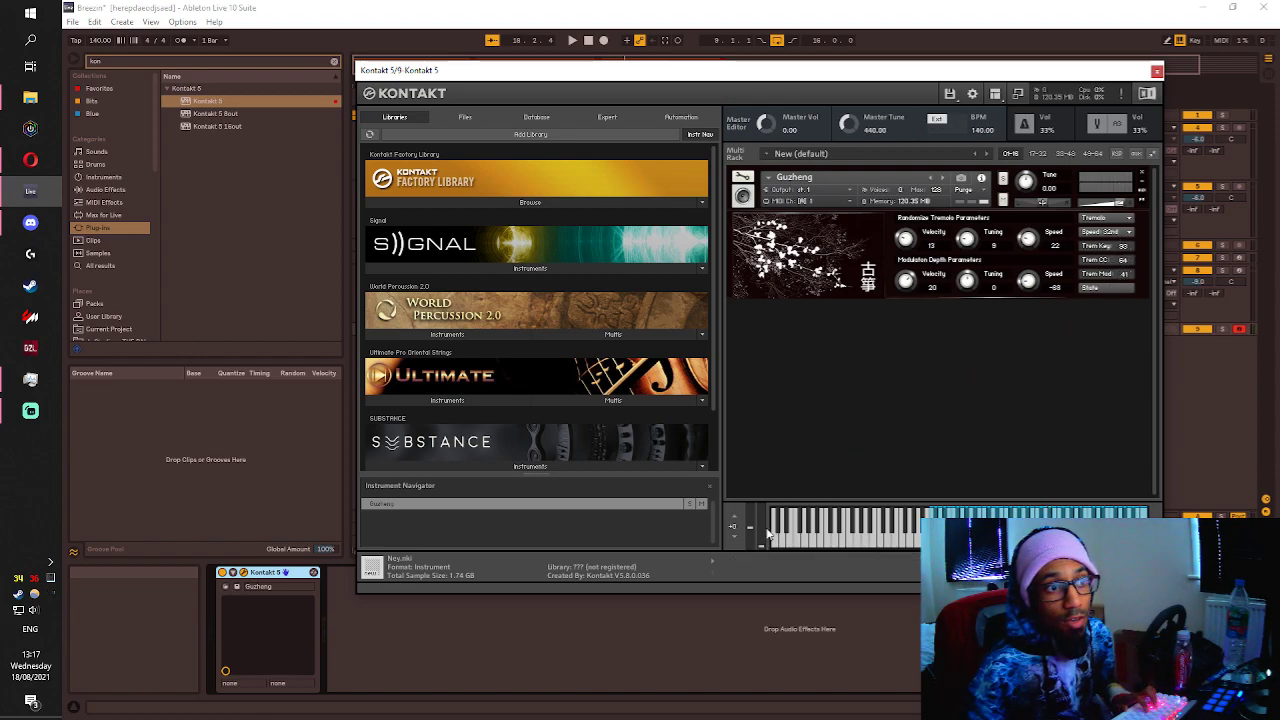
pyautogui.moveTo(765, 532)
pyautogui.mouseDown()
pyautogui.moveTo(771, 463)
pyautogui.moveTo(761, 533)
pyautogui.mouseUp()
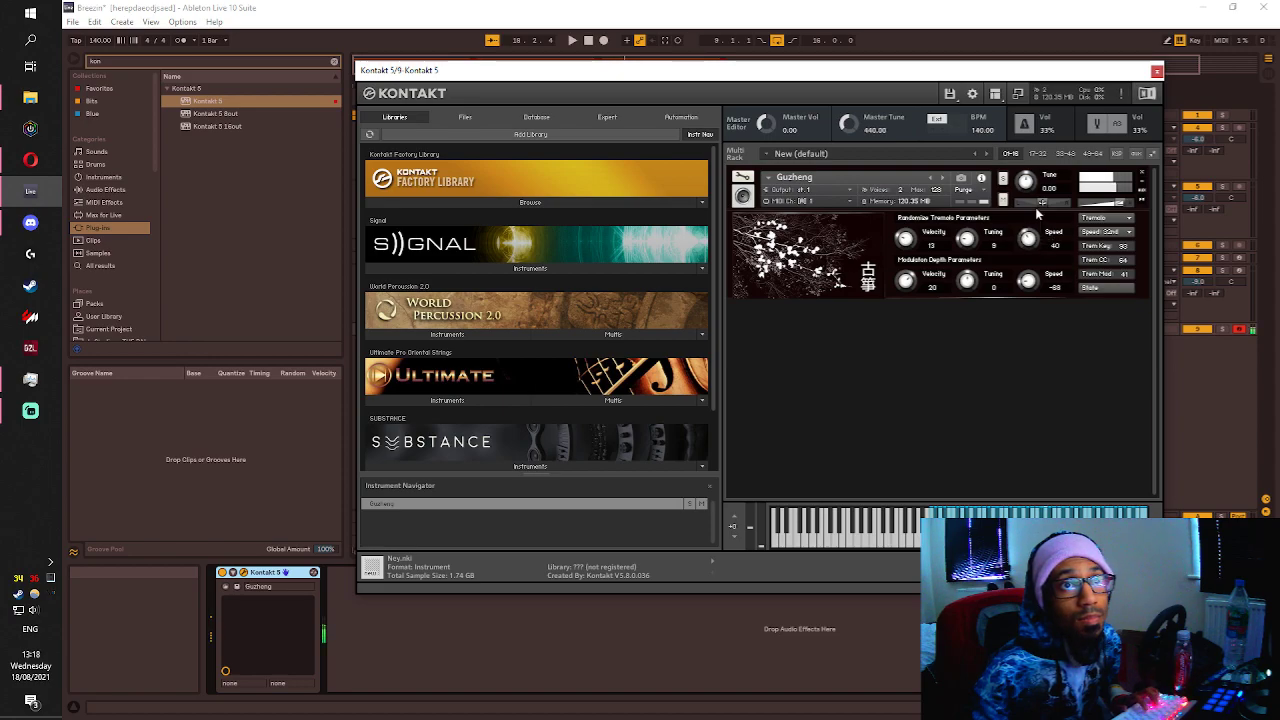
# Return the Guzheng to its Front Panel, close the instrument and delete the recorded clip on the second Kontakt 5 track.
pyautogui.click(1088, 218)
pyautogui.click(1090, 229)
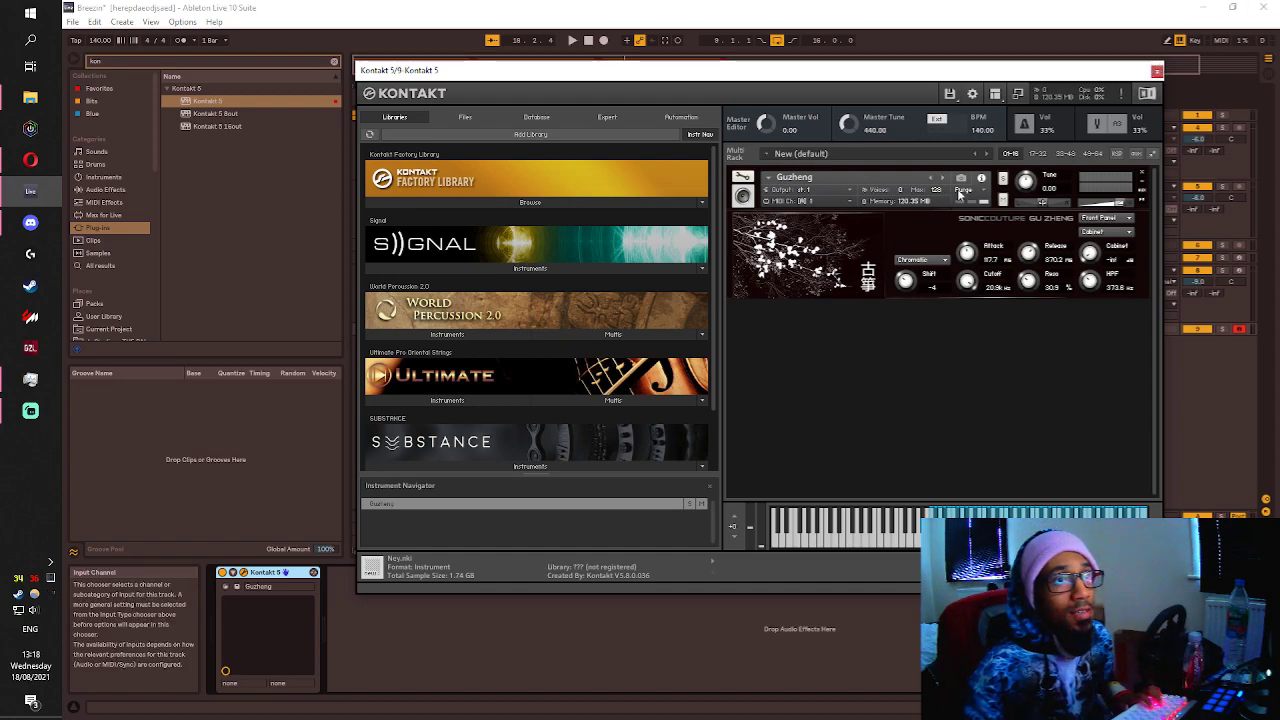
pyautogui.click(1156, 71)
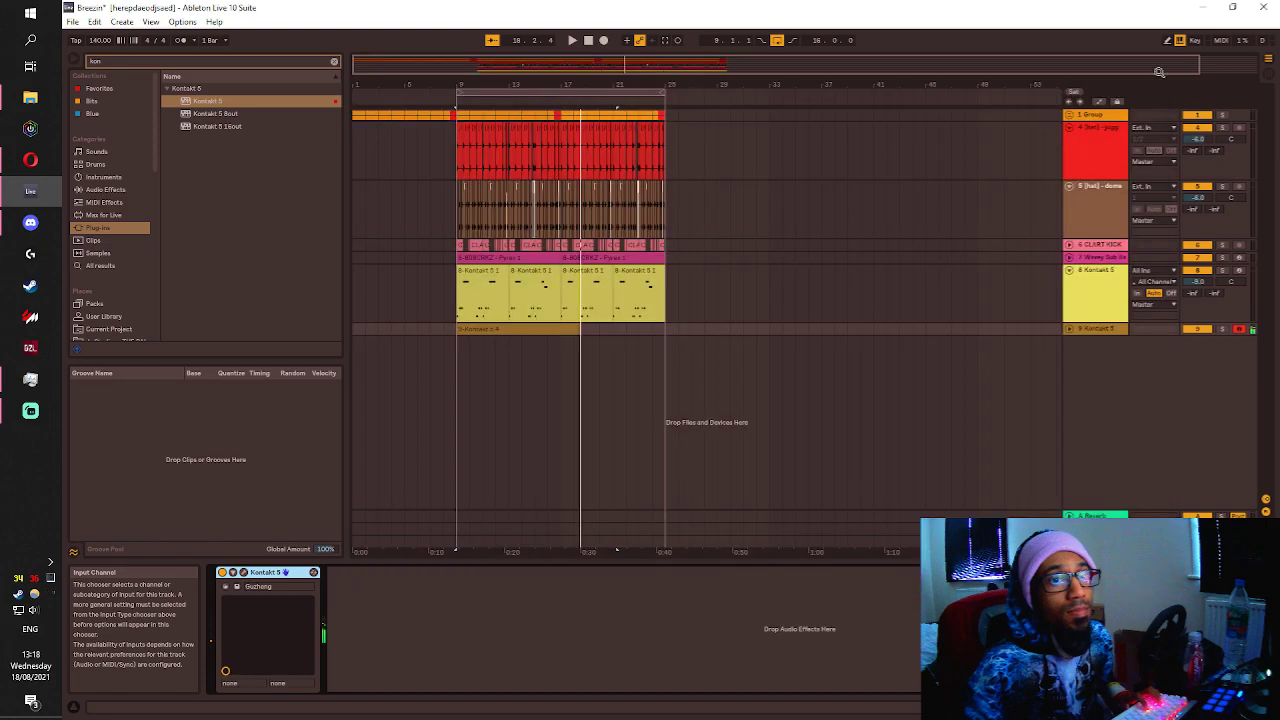
pyautogui.click(531, 333)
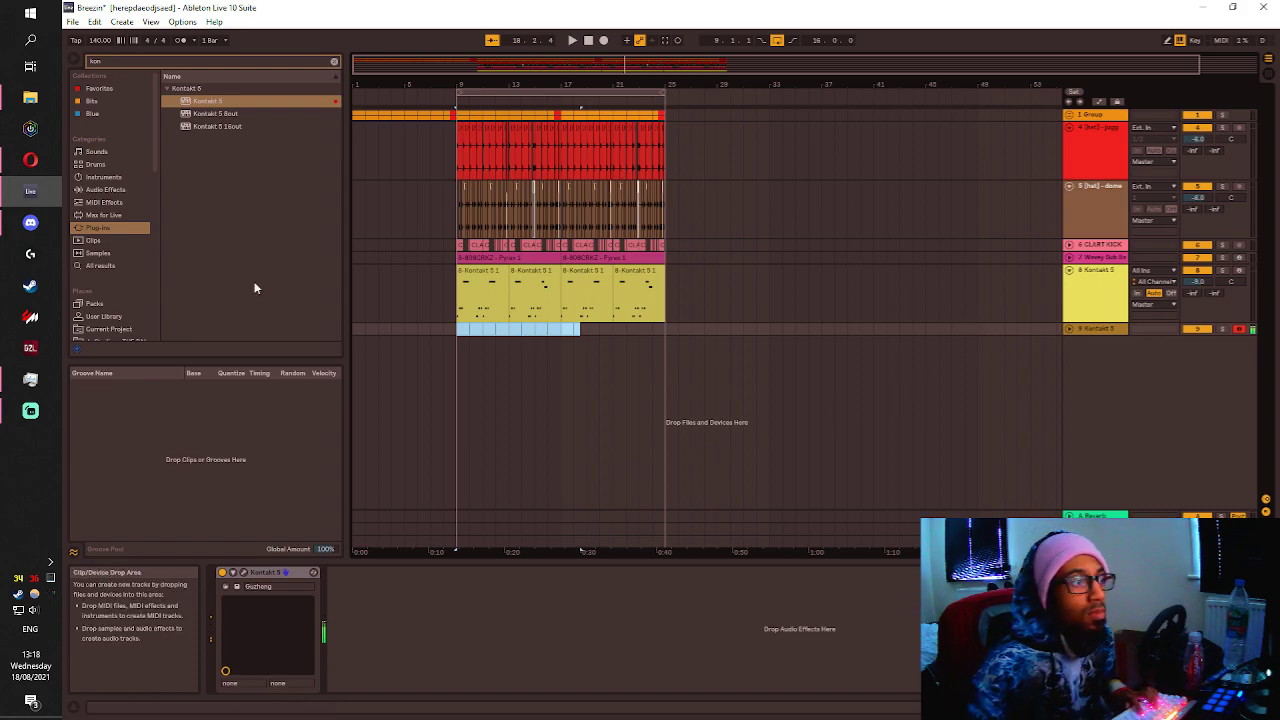
# Add EQ Eight from the favorites after the Guzheng instrument and make its first band a low cut.
pyautogui.click(130, 64)
pyautogui.write('eq')
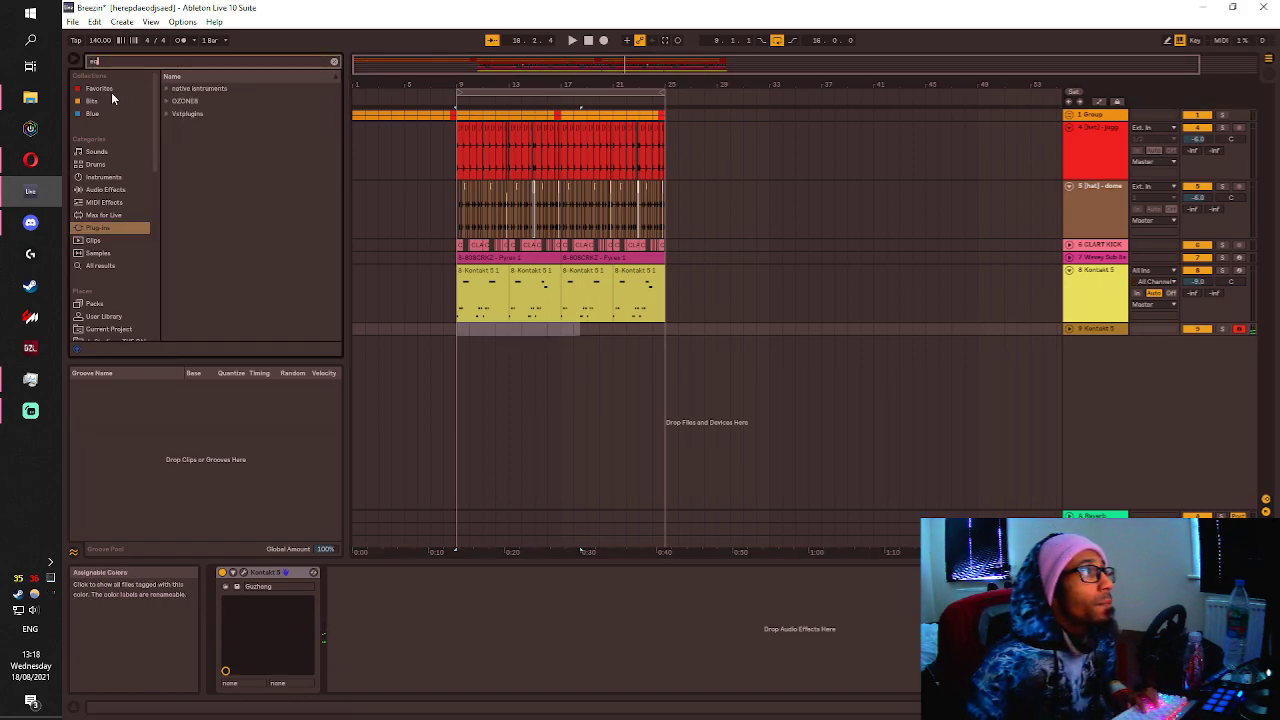
pyautogui.click(99, 88)
pyautogui.moveTo(197, 88); pyautogui.dragTo(510, 643)
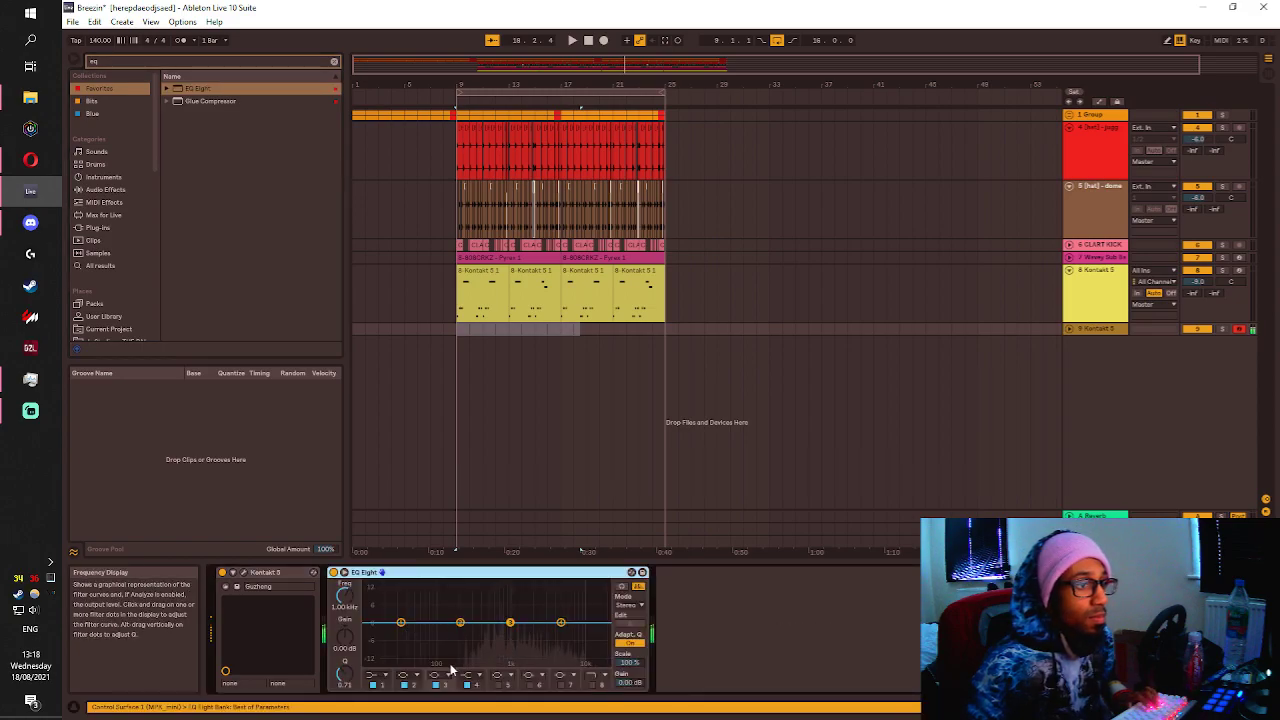
pyautogui.click(381, 676)
pyautogui.click(377, 597)
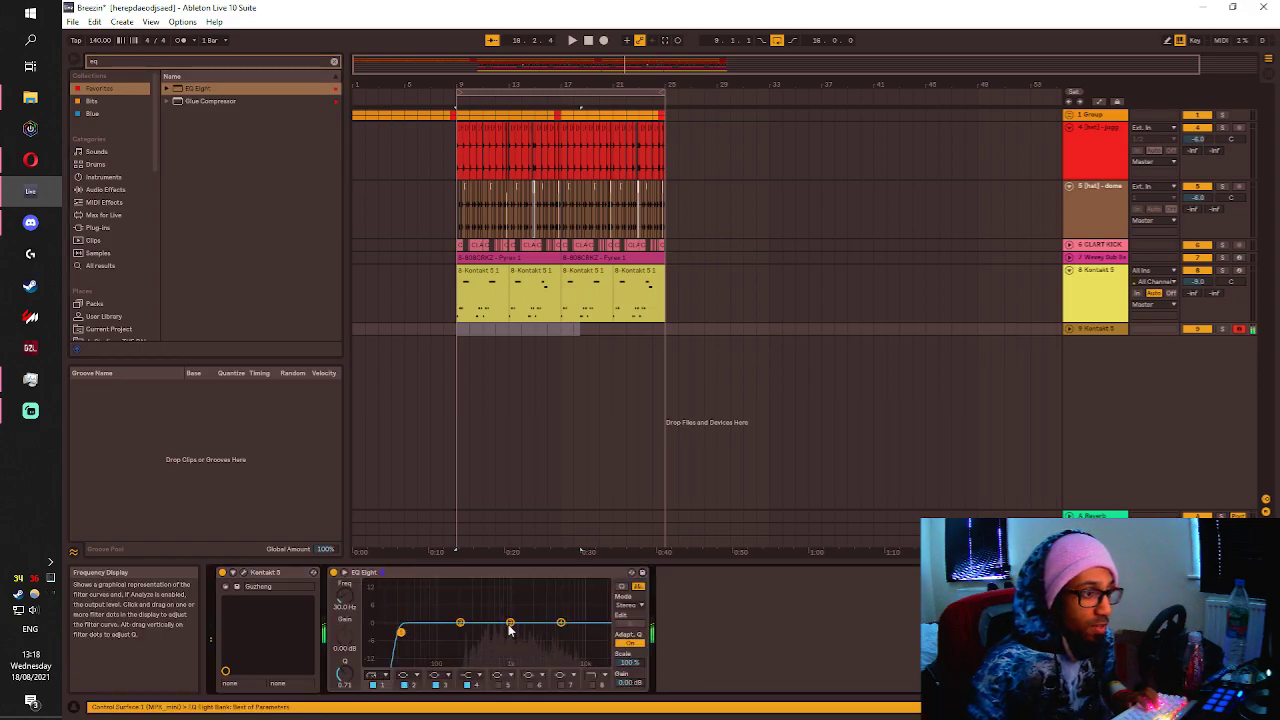
# Switch EQ Eight to M/S mode and, on the side channel, move the fifth band to about 4.3 kHz and -0.37 dB.
pyautogui.click(634, 606)
pyautogui.click(629, 636)
pyautogui.click(621, 625)
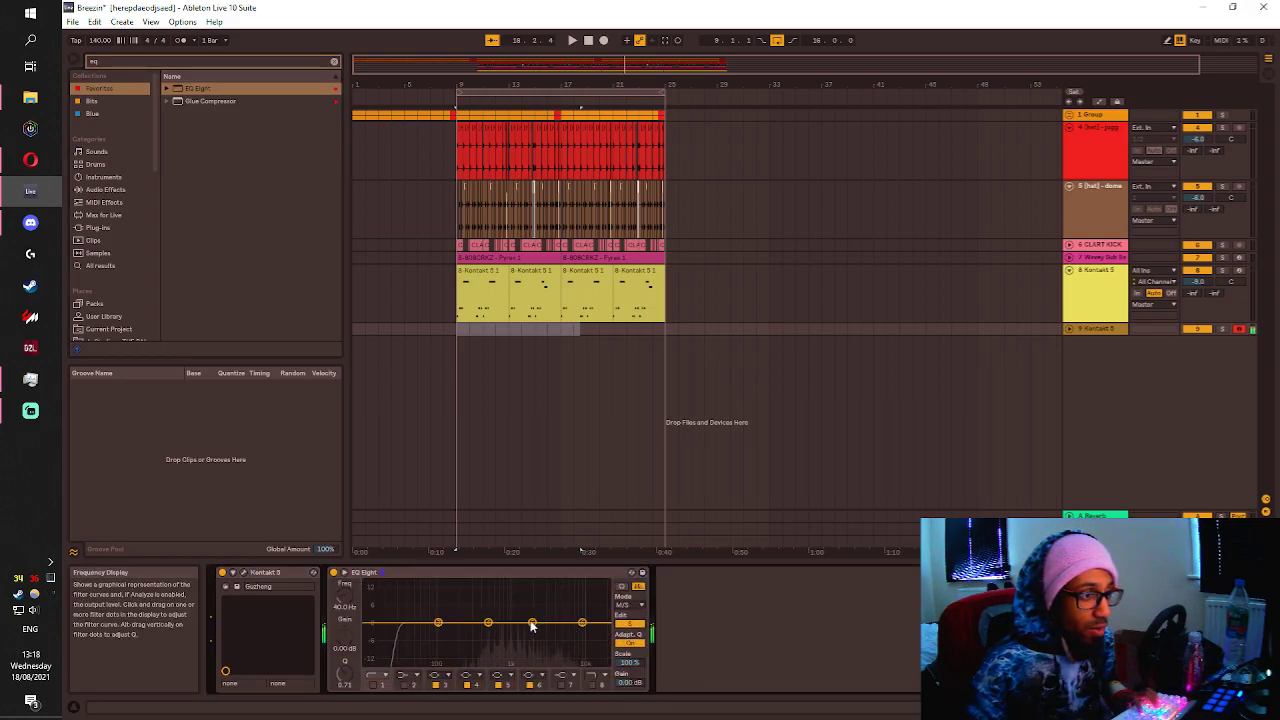
pyautogui.moveTo(532, 622)
pyautogui.mouseDown()
pyautogui.moveTo(509, 598)
pyautogui.moveTo(559, 597)
pyautogui.moveTo(548, 648)
pyautogui.moveTo(556, 624)
pyautogui.mouseUp()
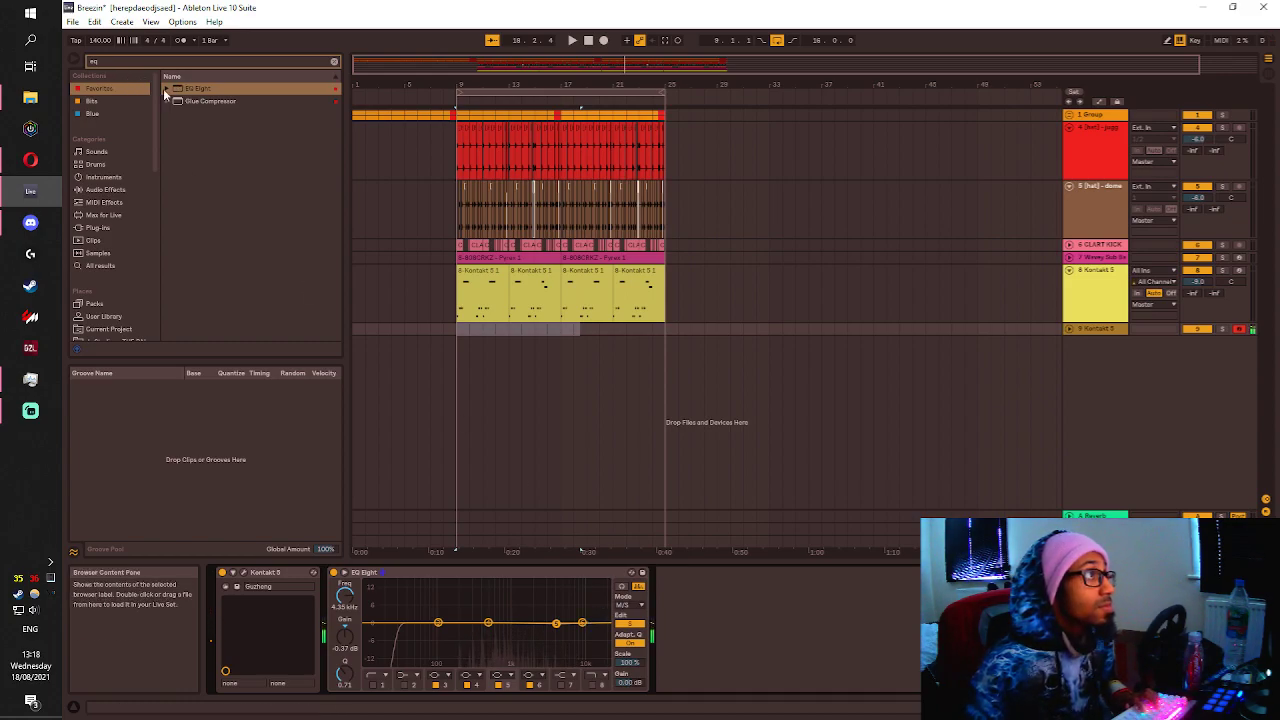
# Find Warm Rack.adg in the favorites and load it onto the Guzheng track between Kontakt 5 and EQ Eight.
pyautogui.click(188, 62)
pyautogui.write('warm')
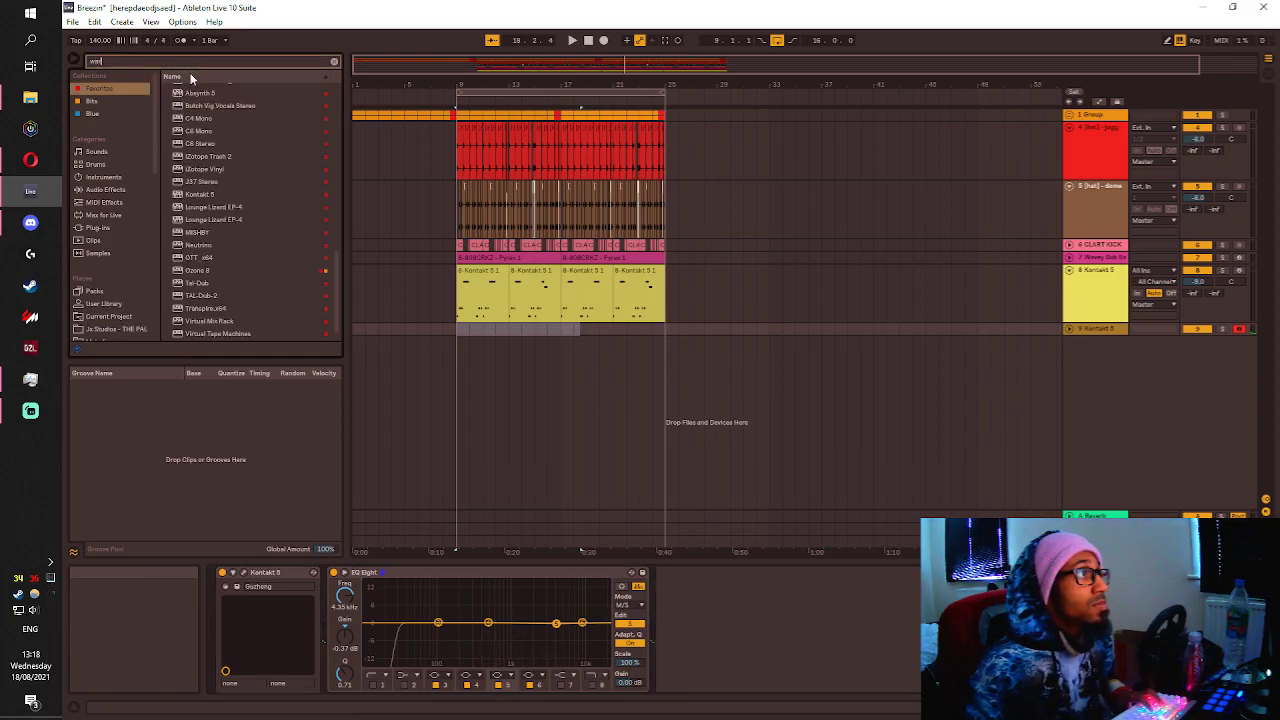
pyautogui.moveTo(208, 139); pyautogui.dragTo(263, 628)
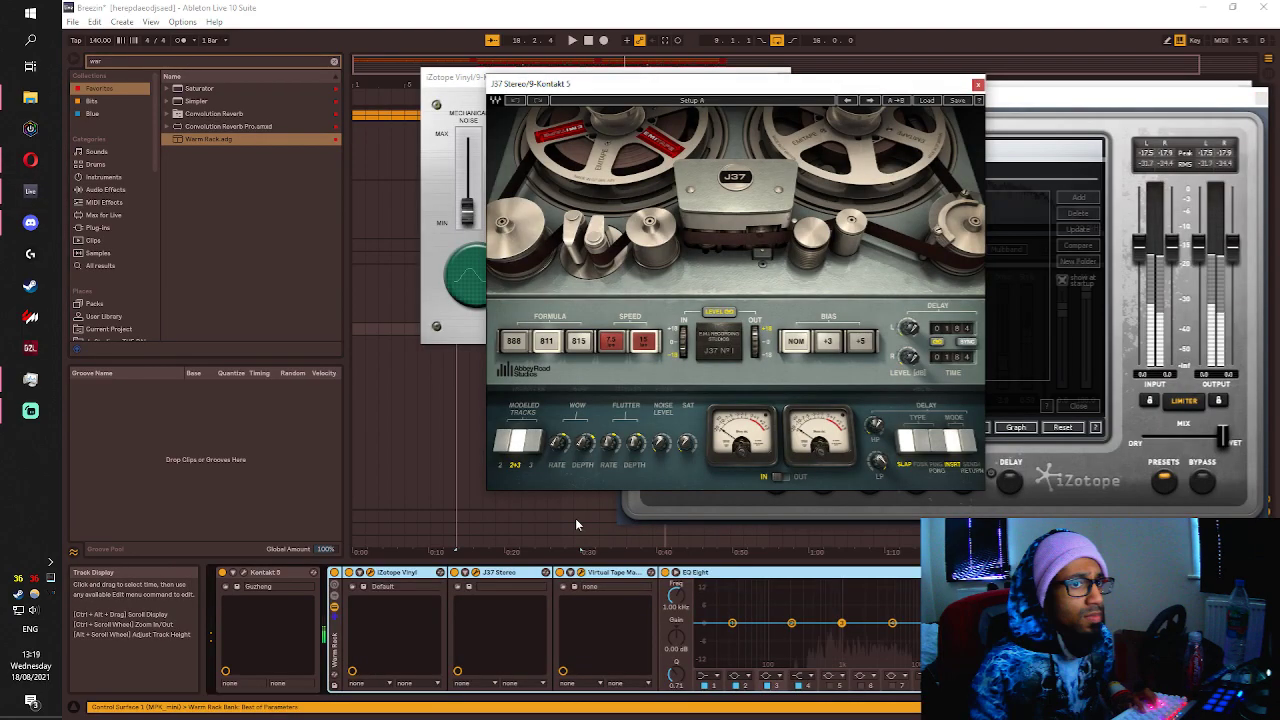
# Switch the J37 tape plug-in to OUT and raise its saturation, closing the iZotope Vinyl window.
pyautogui.click(792, 478)
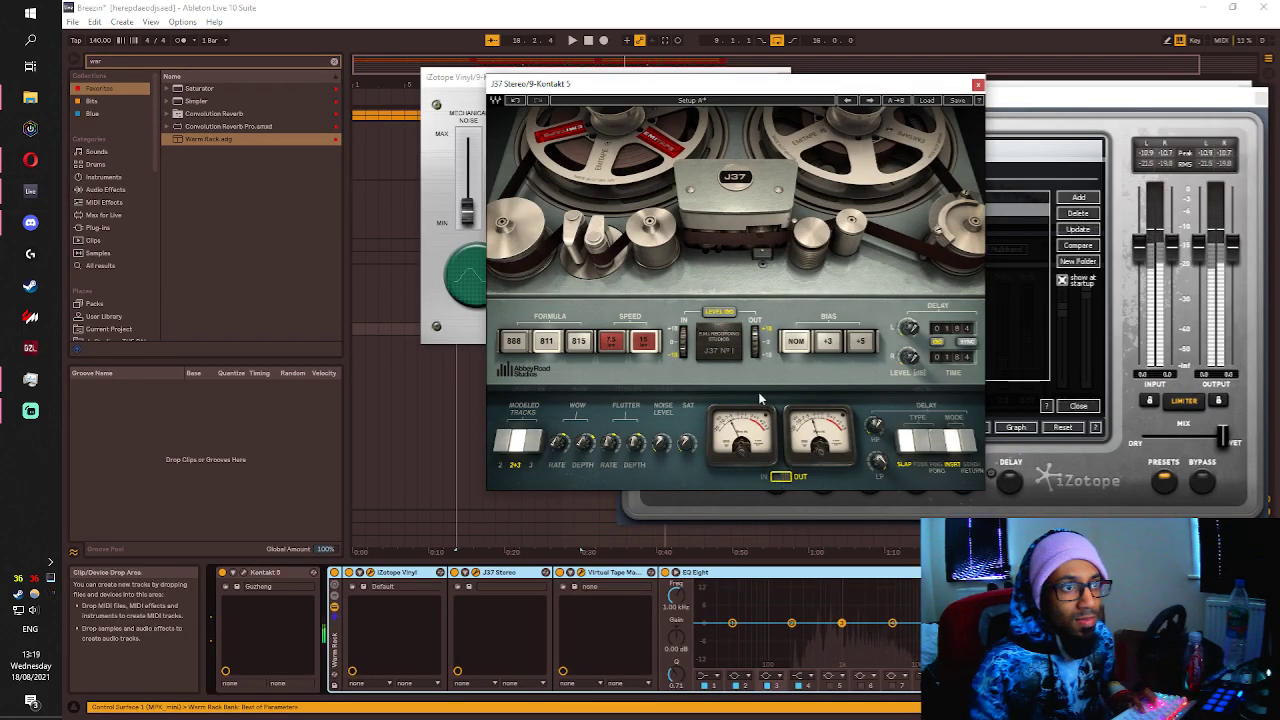
pyautogui.click(484, 287)
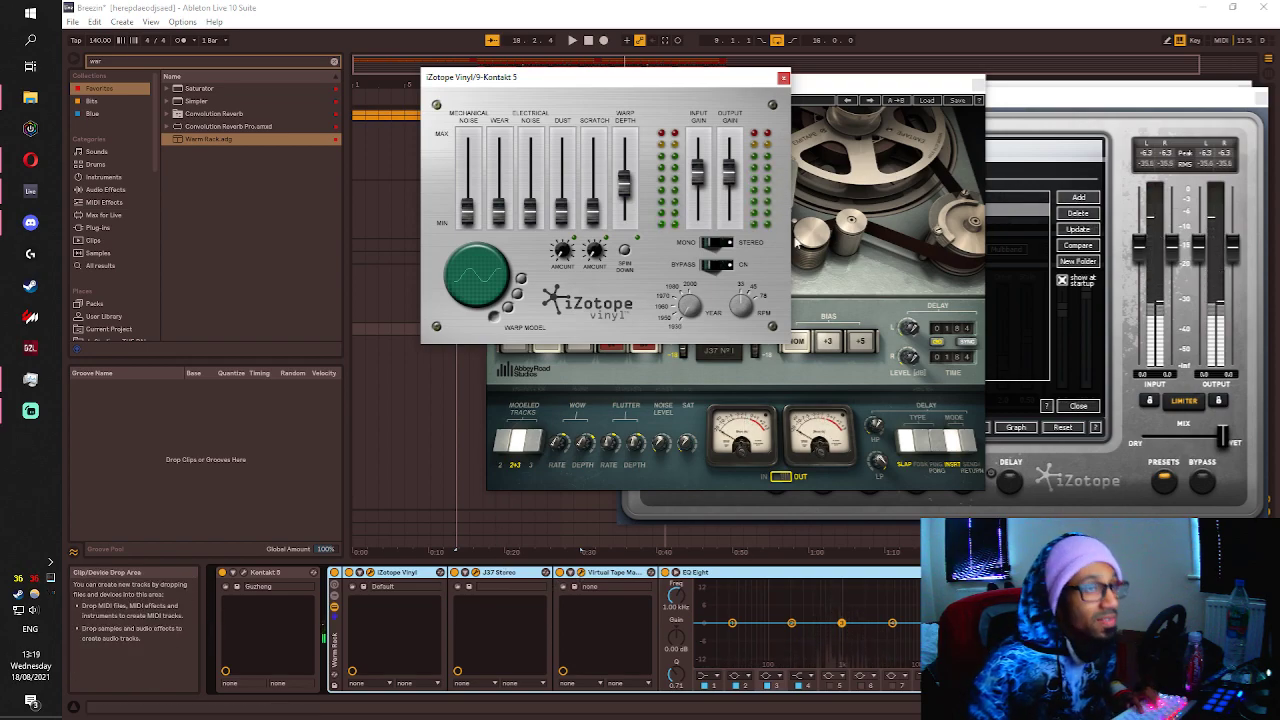
pyautogui.click(784, 78)
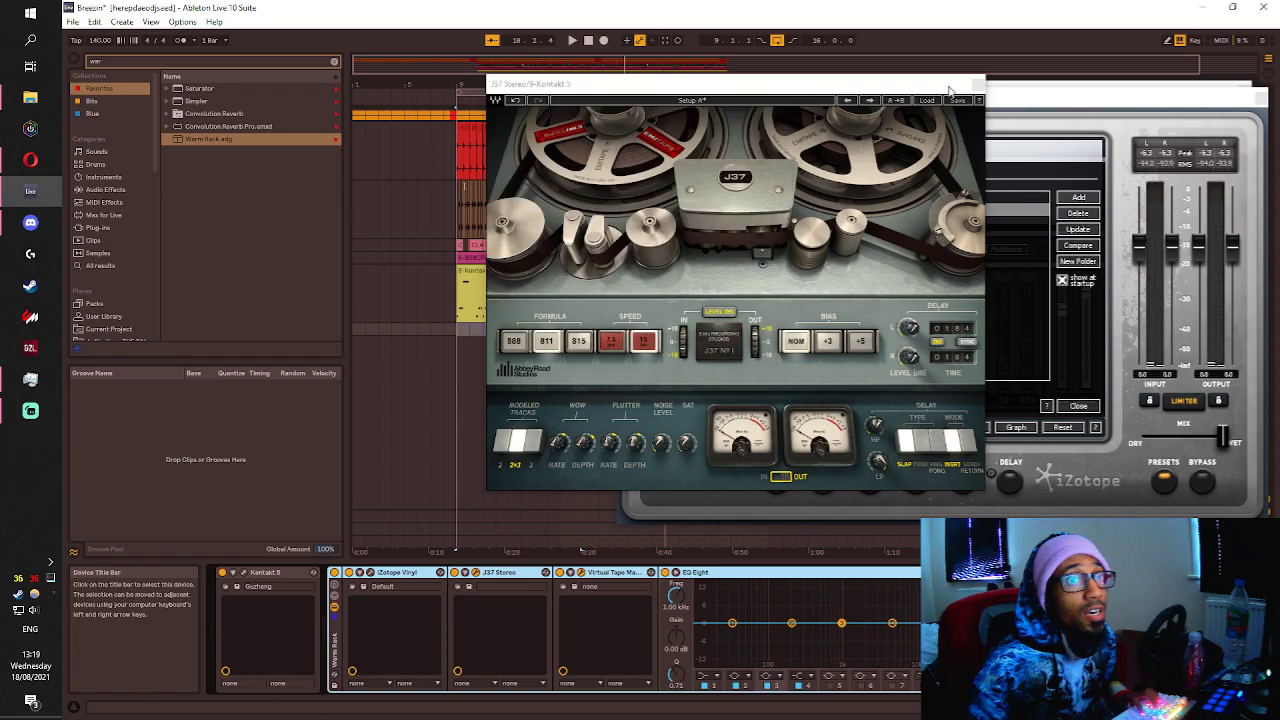
pyautogui.moveTo(687, 444); pyautogui.dragTo(687, 392)
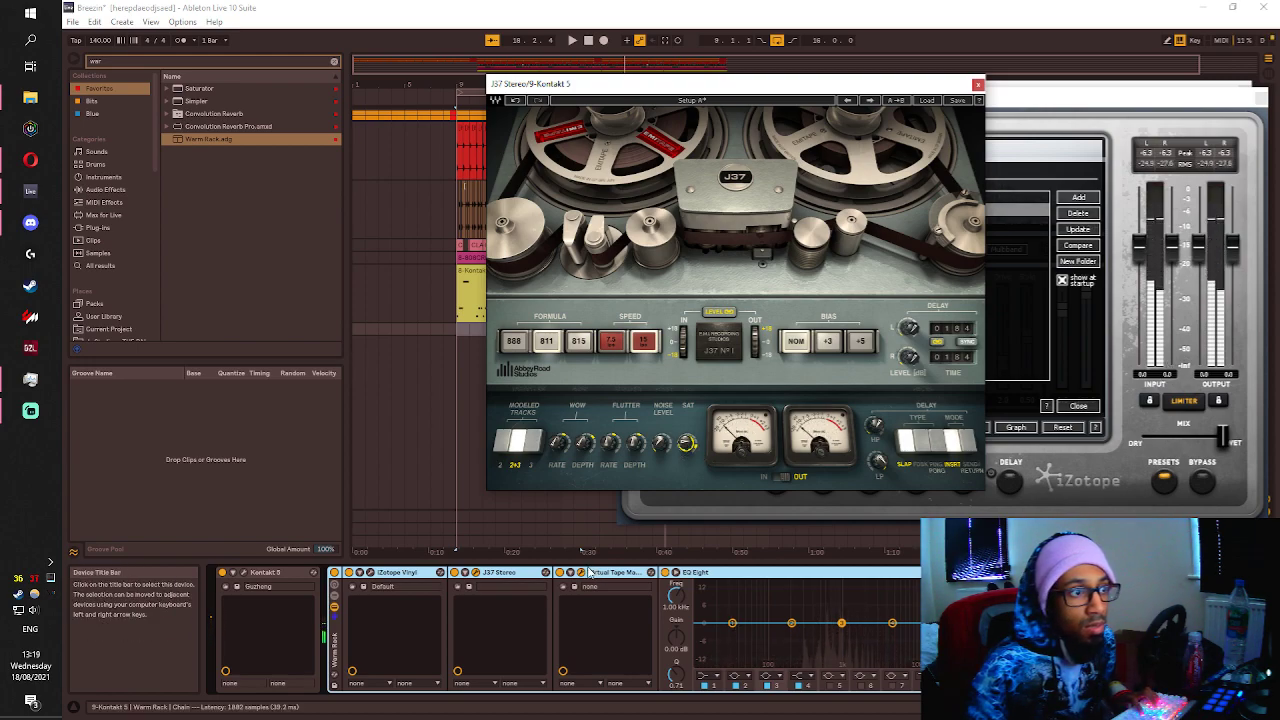
# In Virtual Tape Machines, set Noise Reduction to -80 dB and the input level to -0.54 dB.
pyautogui.scroll(-3, 624, 573)
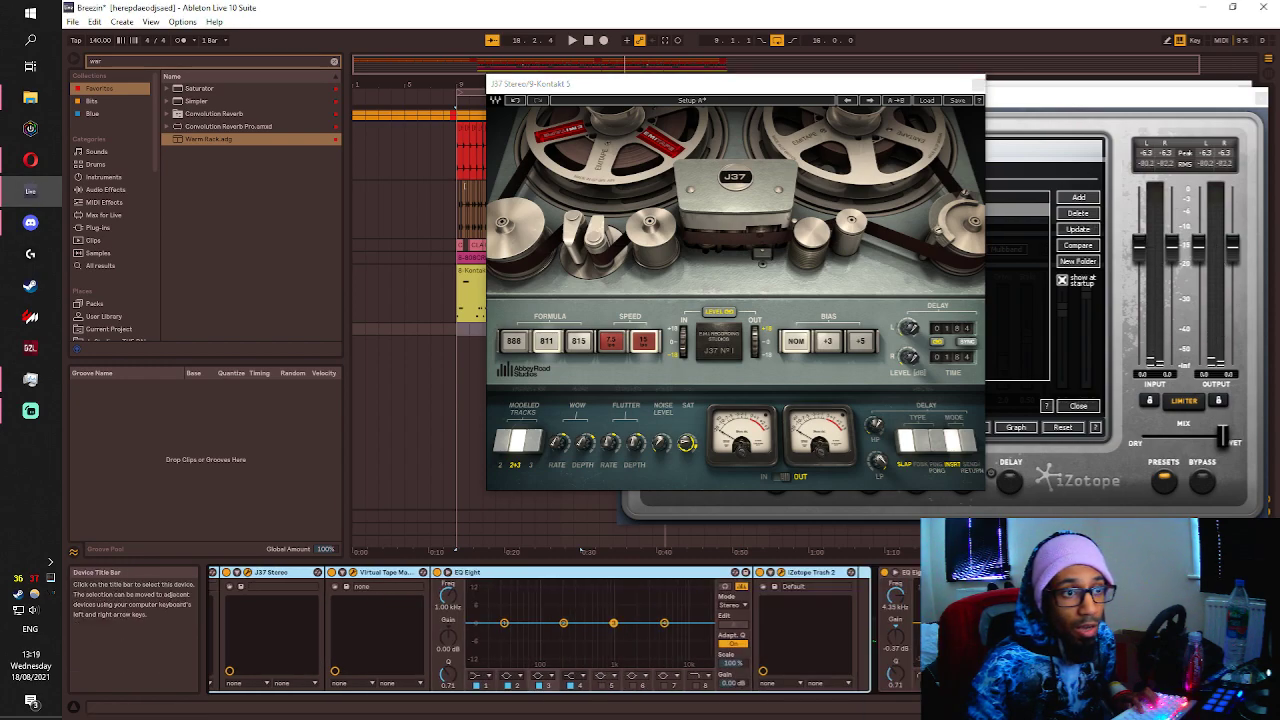
pyautogui.scroll(3, 624, 573)
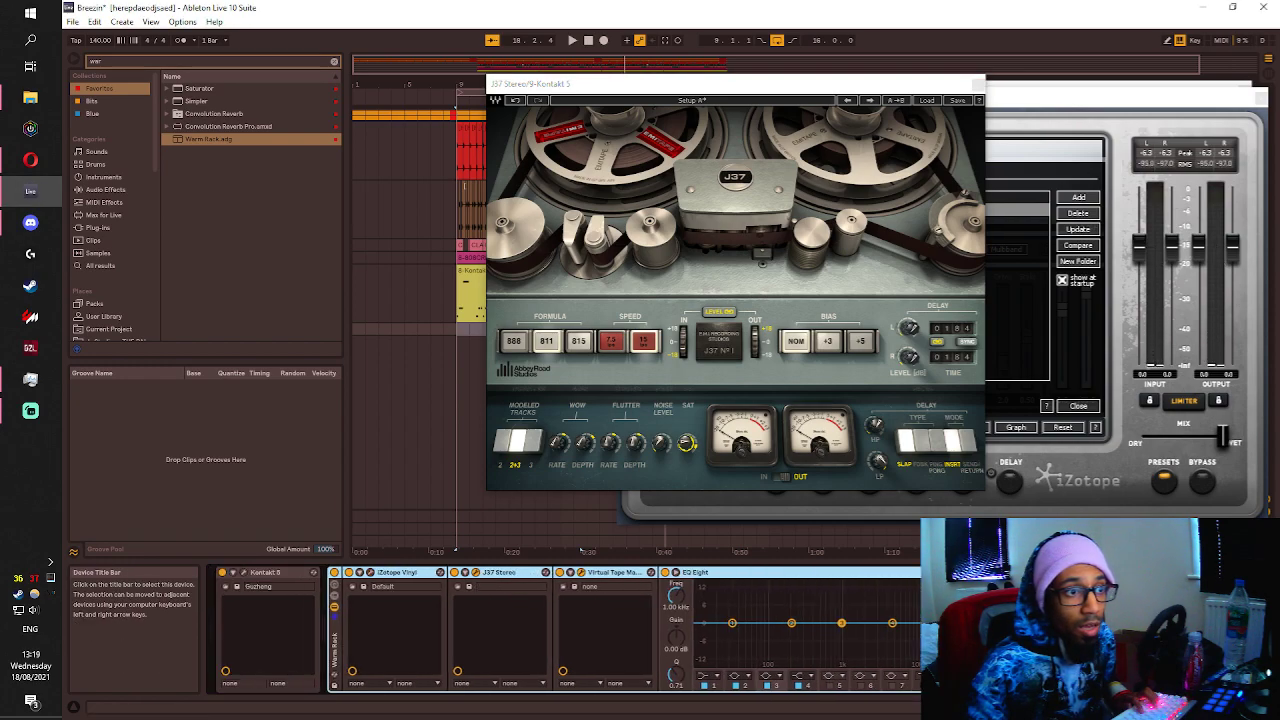
pyautogui.click(583, 573)
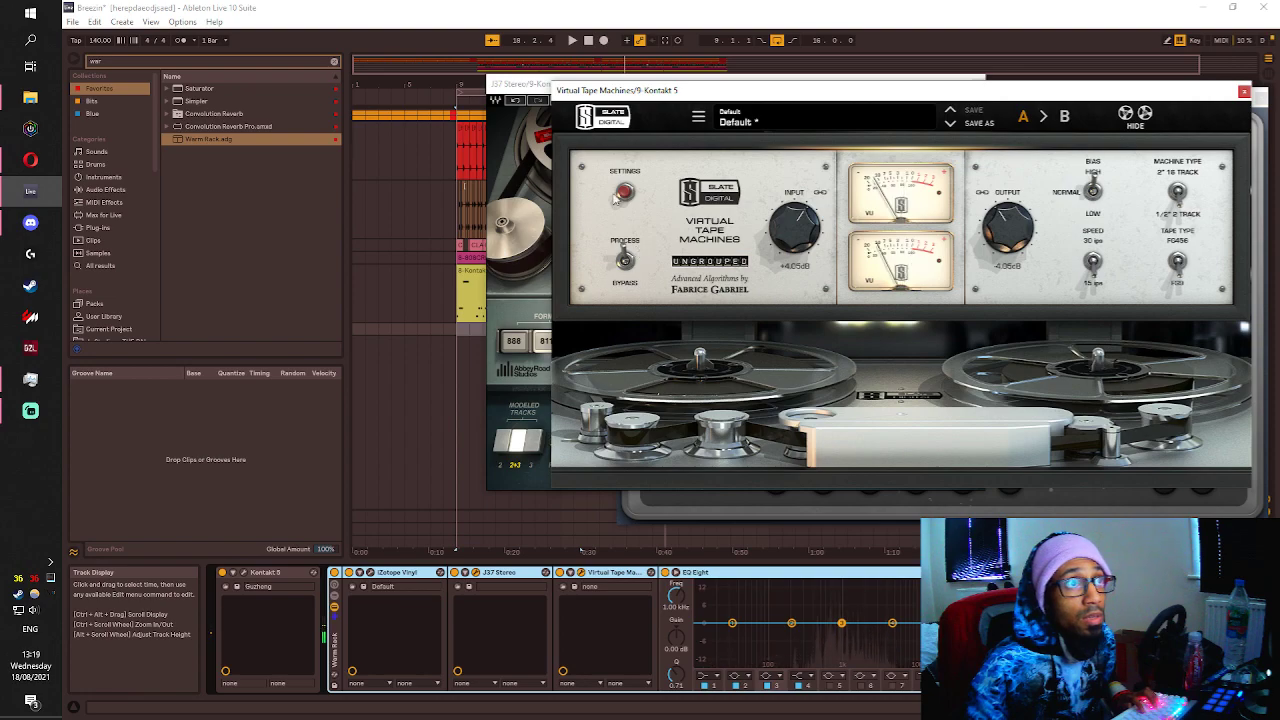
pyautogui.click(624, 191)
pyautogui.moveTo(621, 375); pyautogui.dragTo(471, 399)
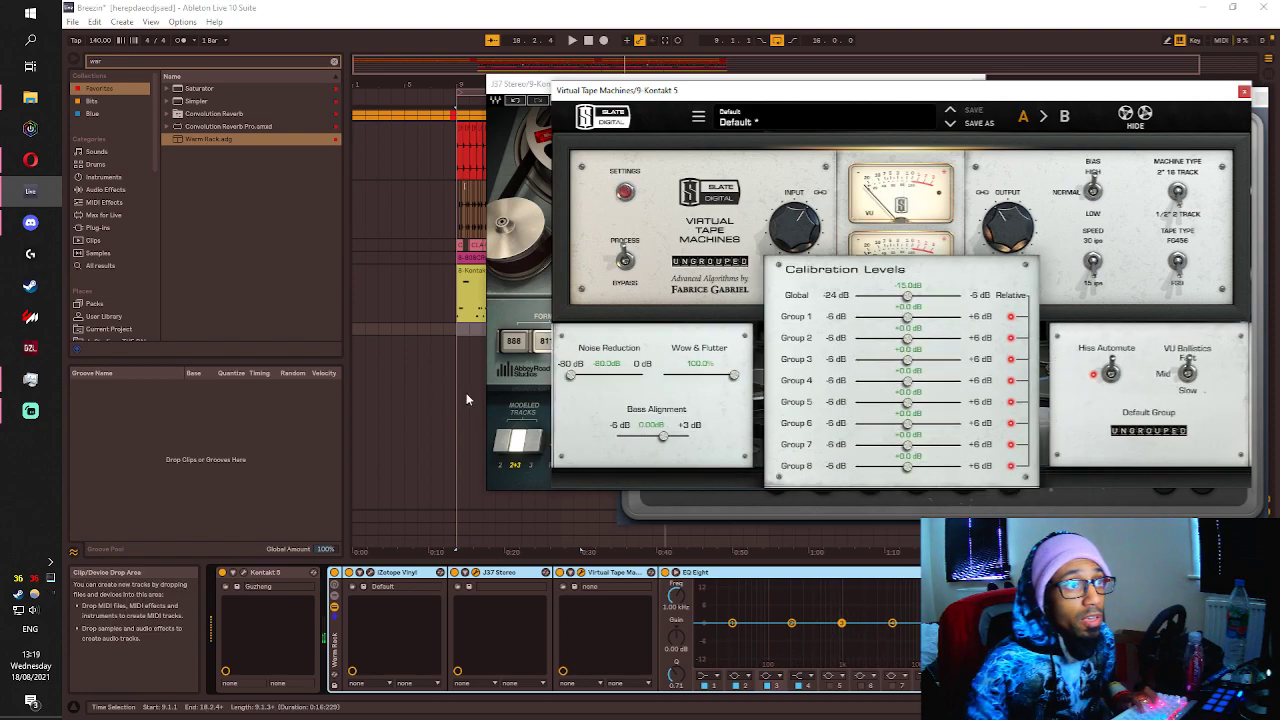
pyautogui.moveTo(796, 226); pyautogui.dragTo(784, 238)
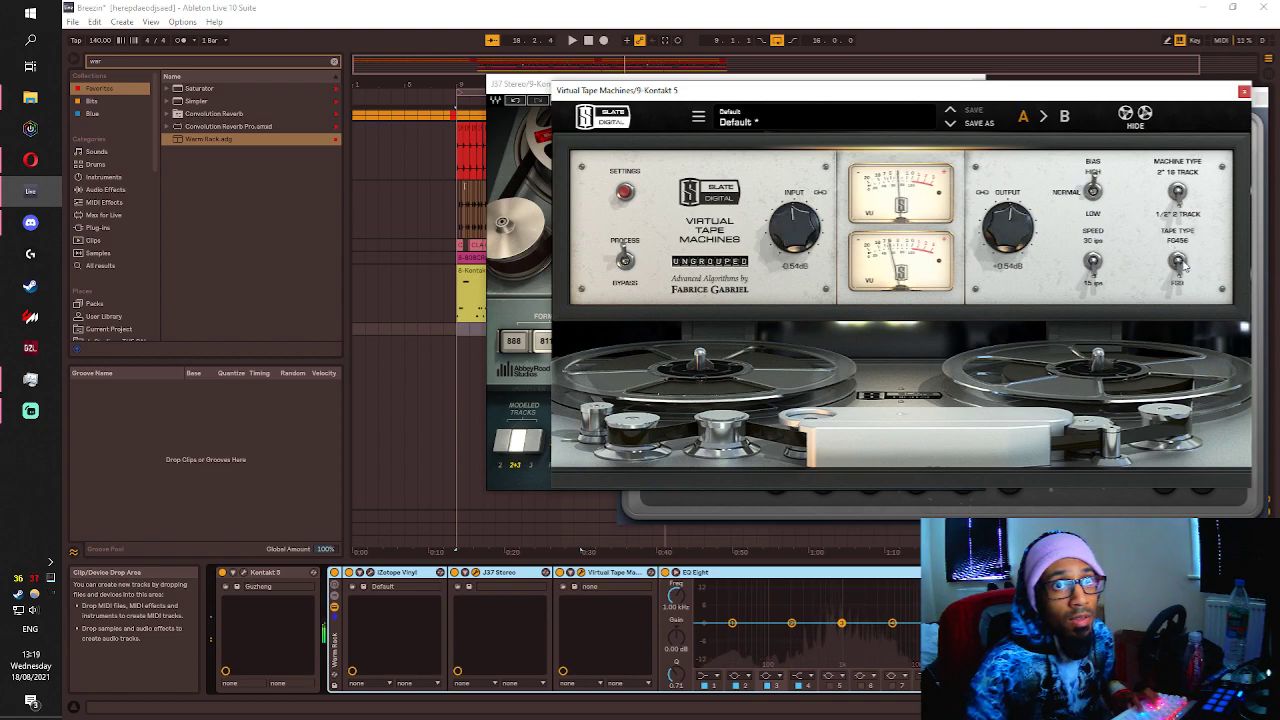
pyautogui.click(1184, 190)
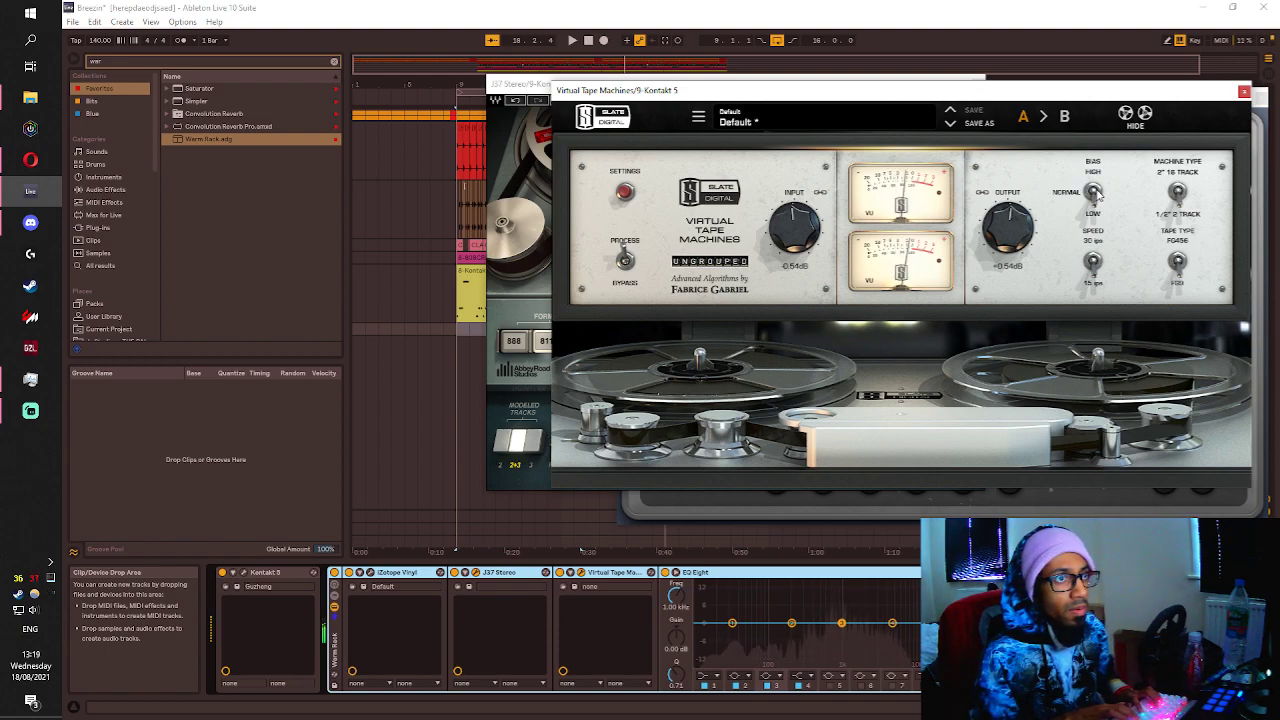
# Close both tape plug-in windows and enable the Convolve module in iZotope Trash 2.
pyautogui.click(1244, 93)
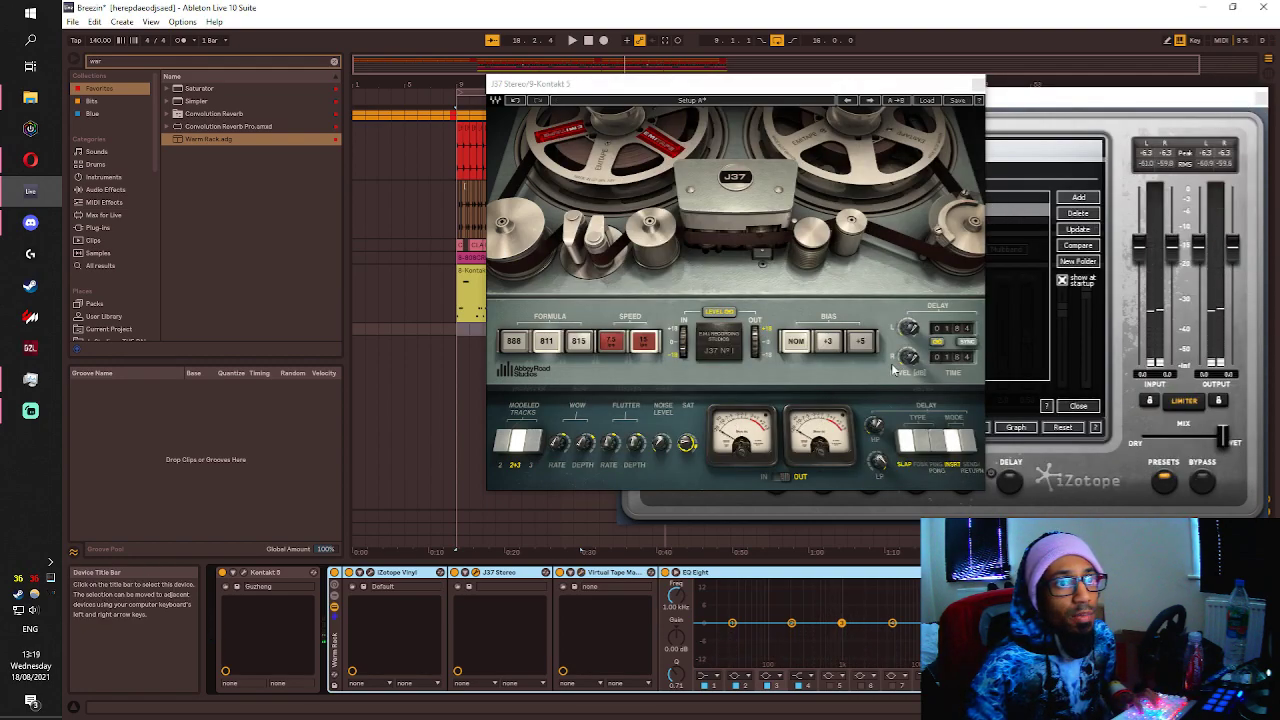
pyautogui.click(978, 84)
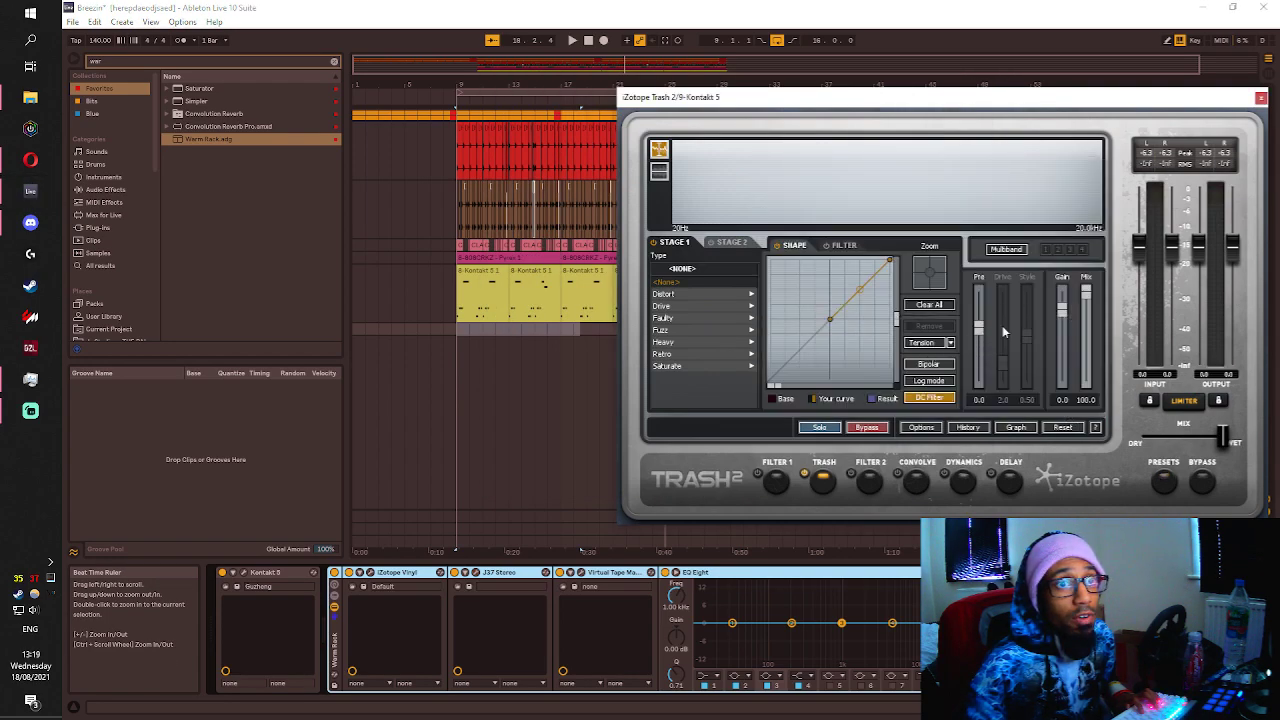
pyautogui.click(901, 478)
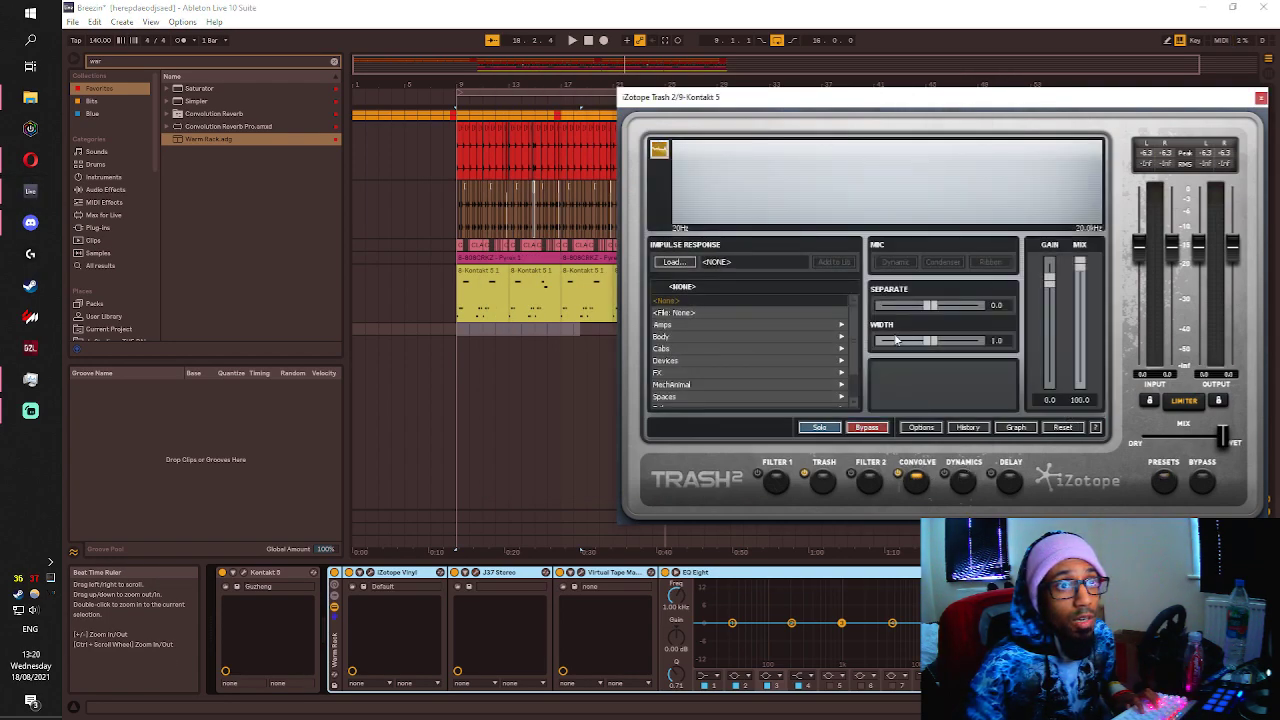
# In Trash 2's Convolve module, load the Wide Dirt body impulse, select Ribbon, set separate -3.6, width 1.1 and mix 63.8, and close it.
pyautogui.click(720, 338)
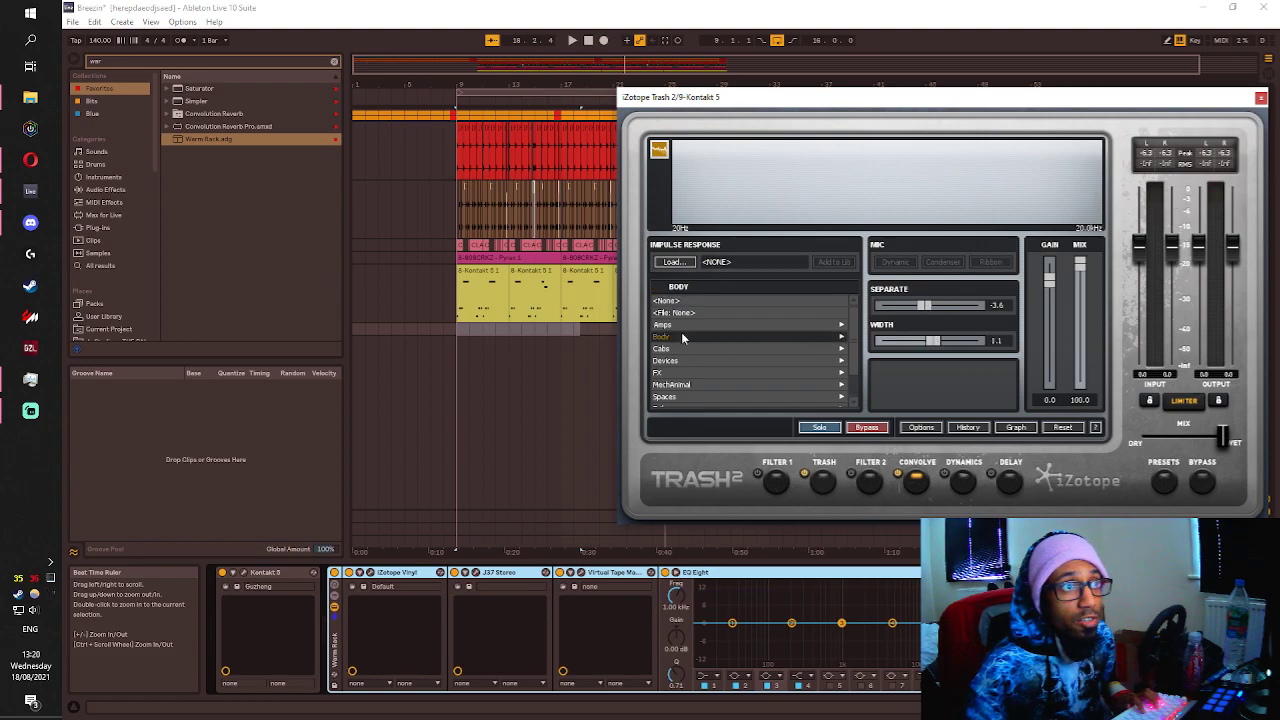
pyautogui.click(674, 373)
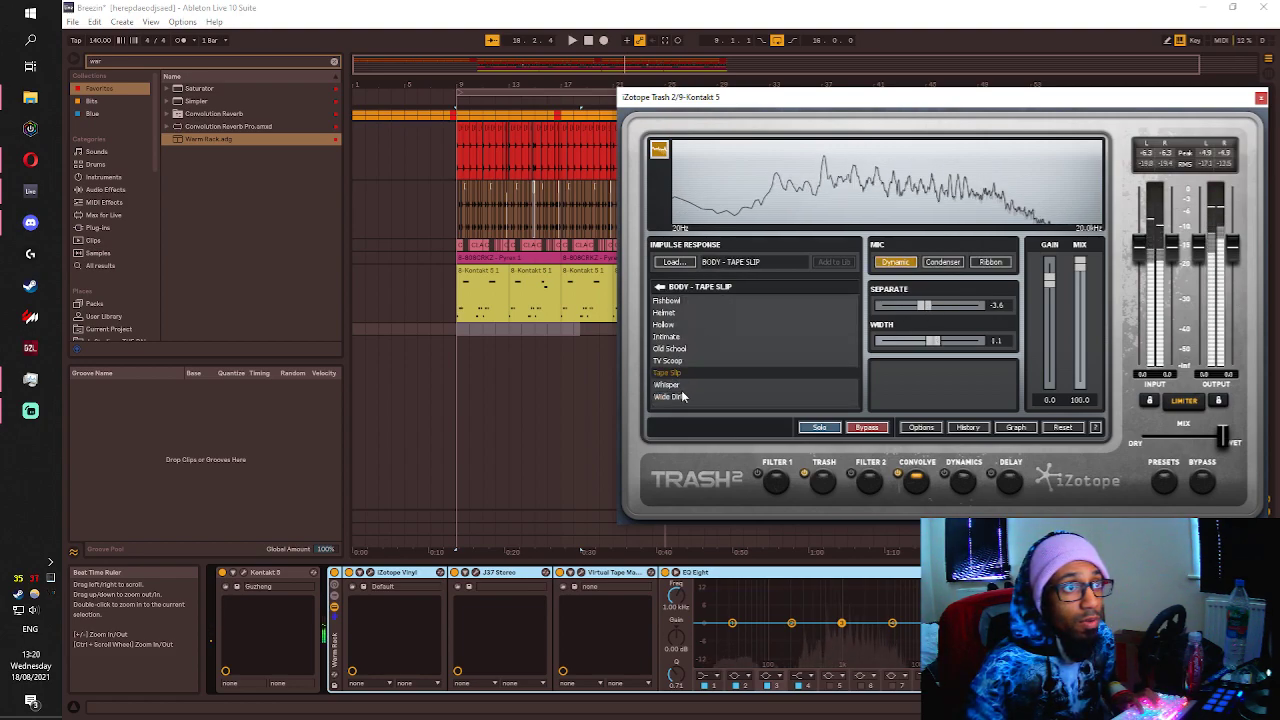
pyautogui.click(668, 396)
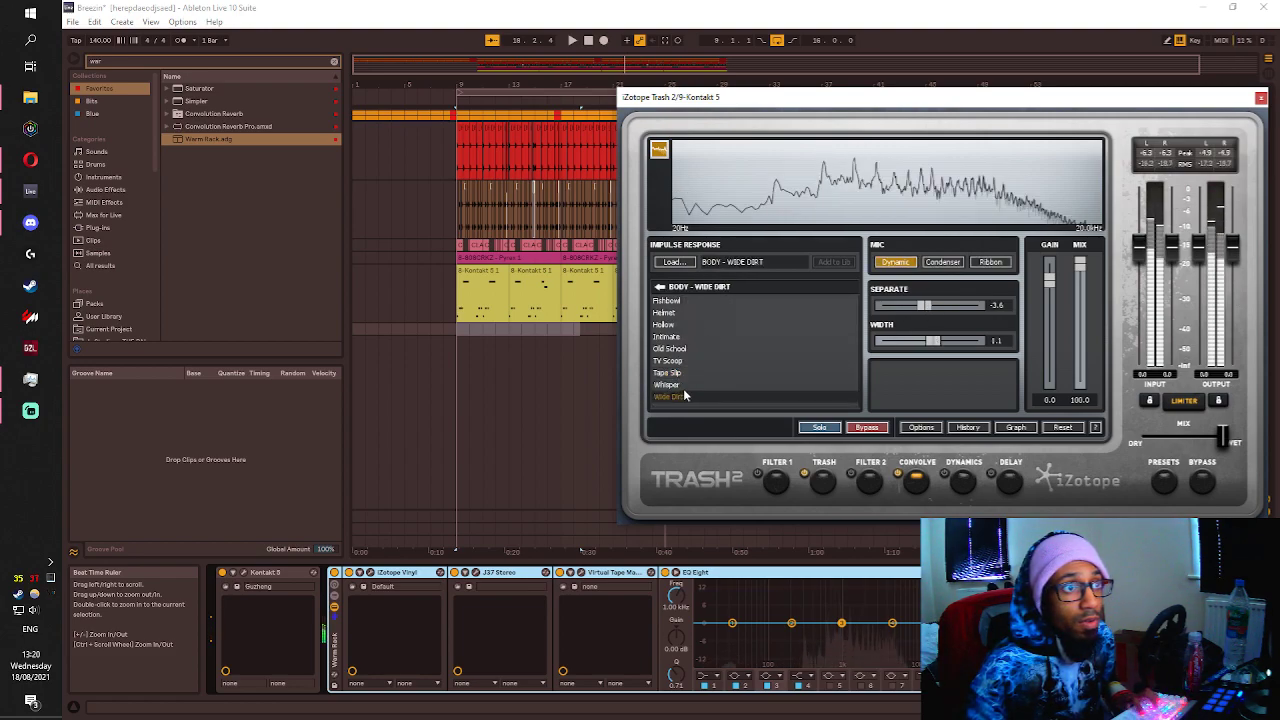
pyautogui.click(988, 262)
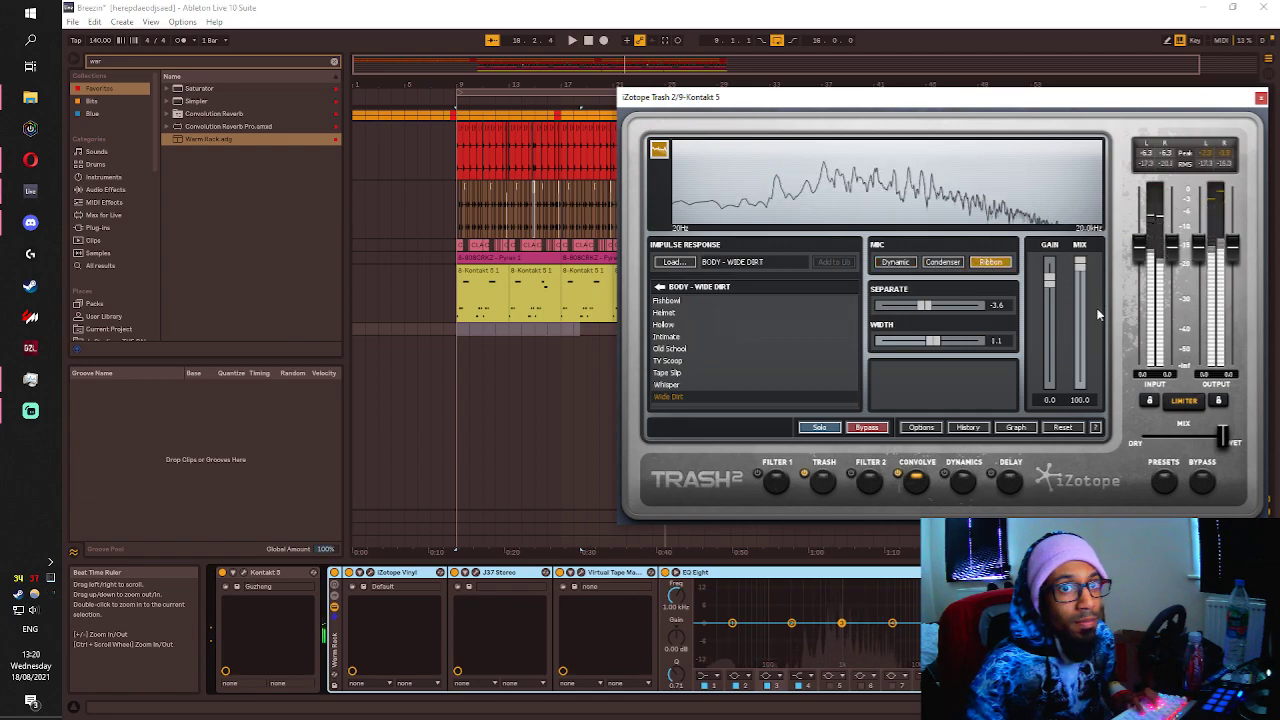
pyautogui.moveTo(1080, 265); pyautogui.dragTo(1080, 310)
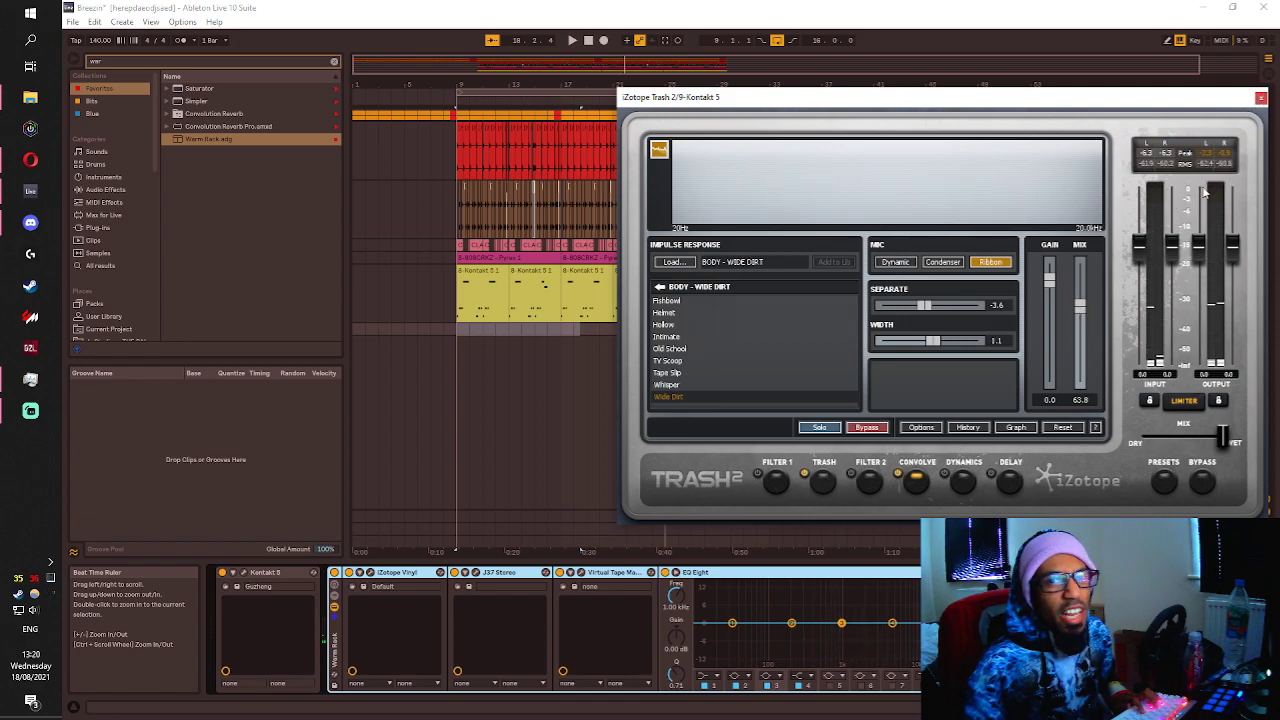
pyautogui.click(1260, 98)
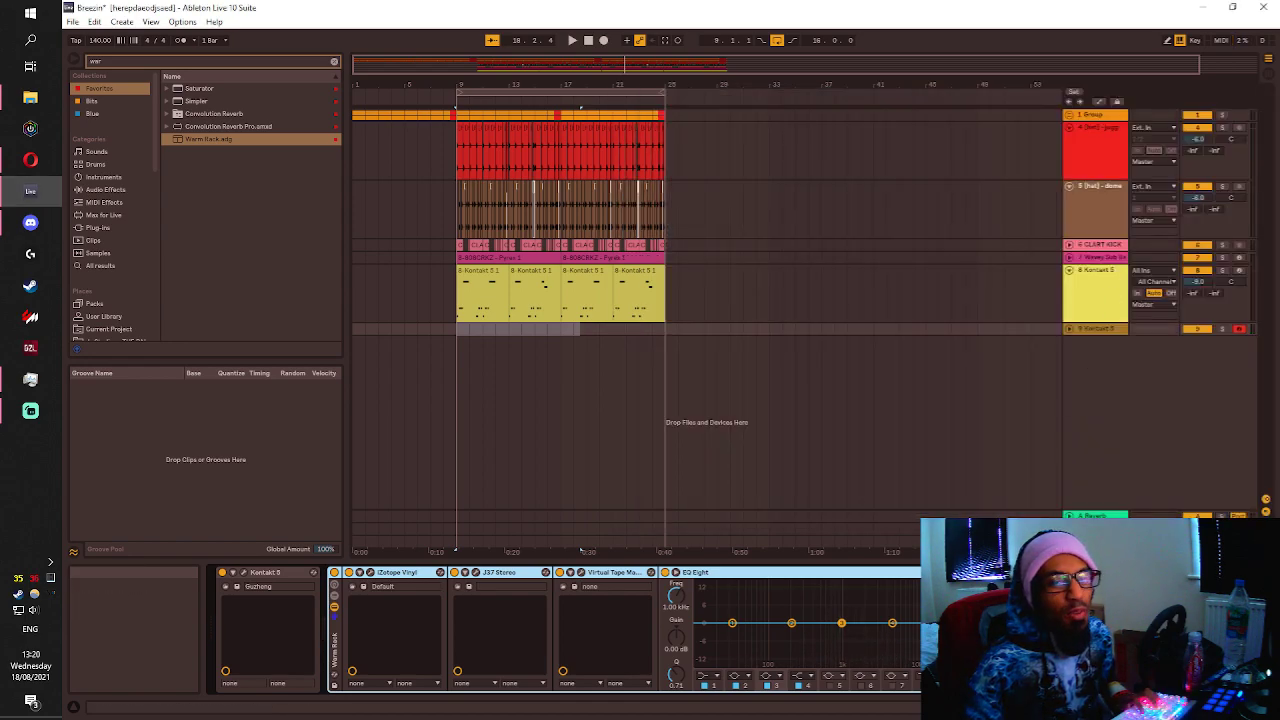
# Expand the Warm Rack's EQ Eight and set it to M/S mode with the mid channel selected for editing.
pyautogui.scroll(-5, 645, 610)
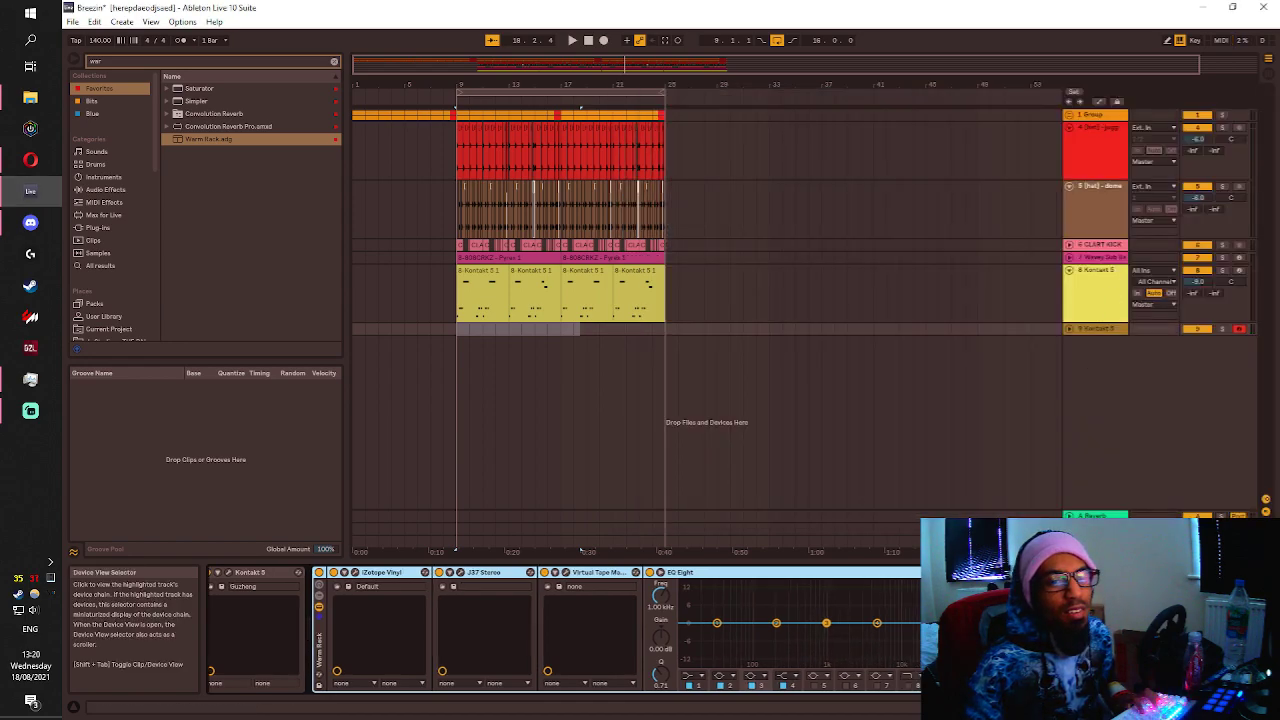
pyautogui.click(663, 574)
pyautogui.click(731, 605)
pyautogui.click(731, 624)
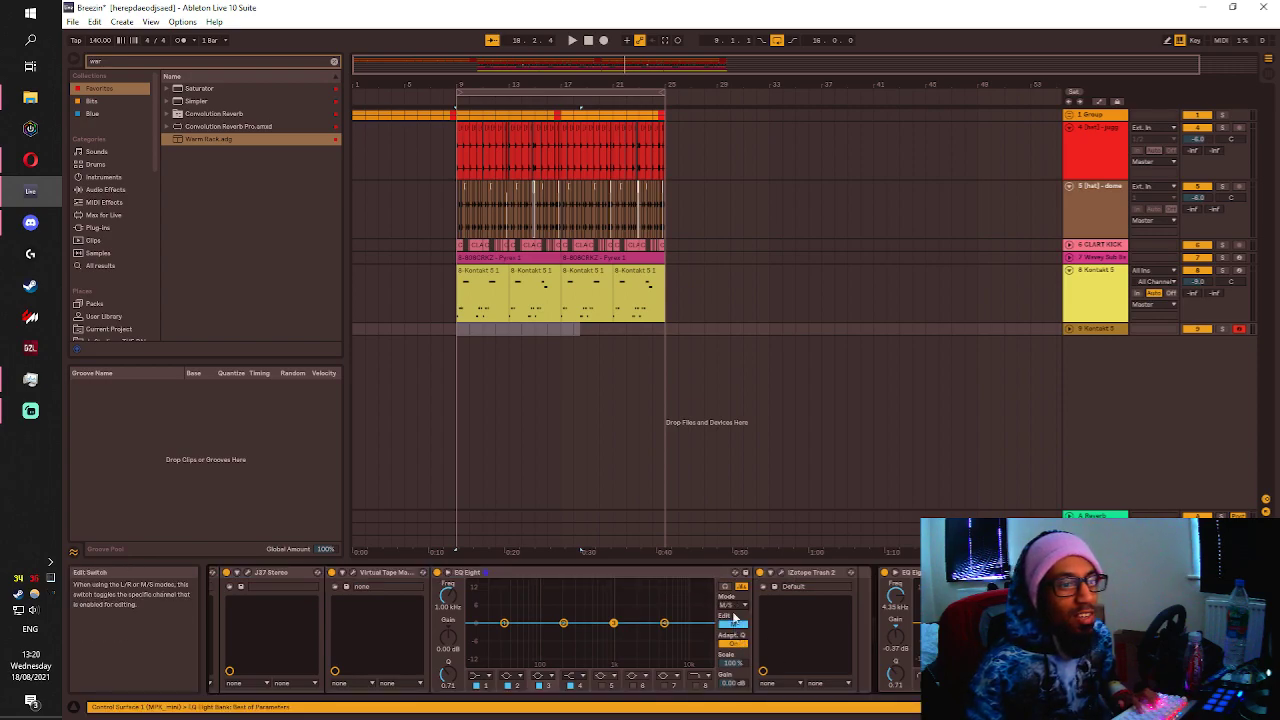
pyautogui.click(731, 605)
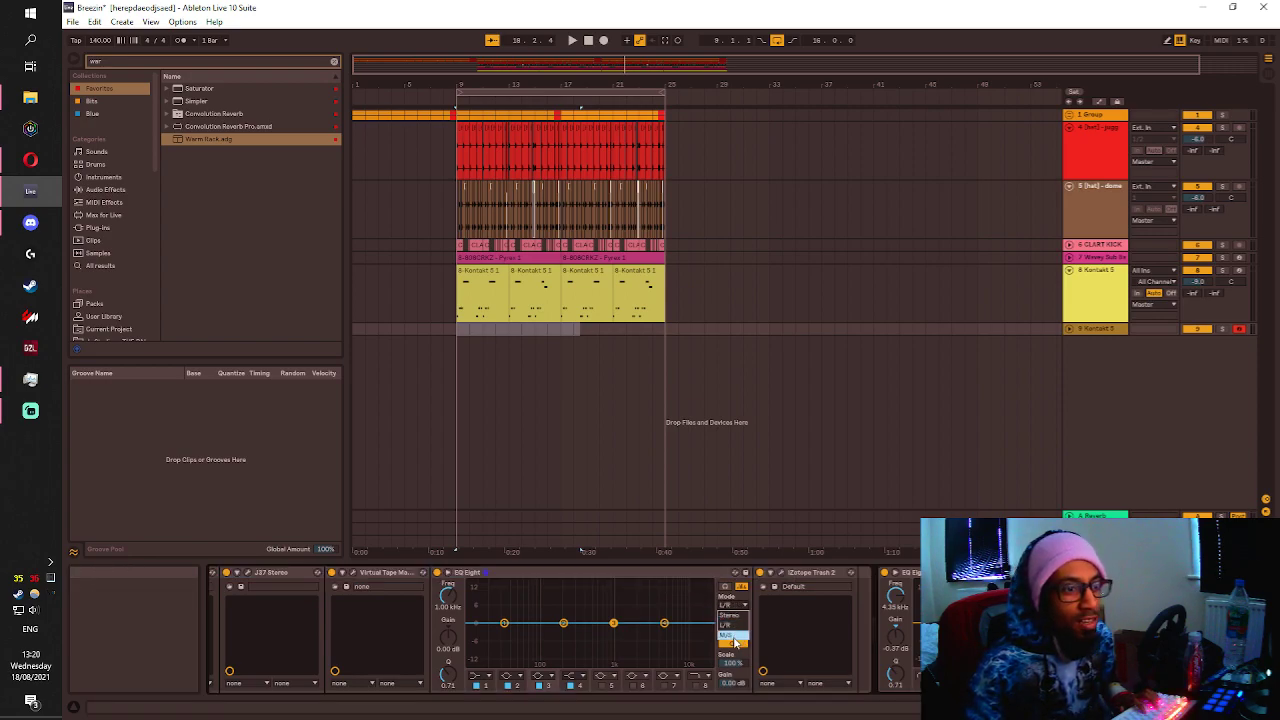
pyautogui.click(731, 633)
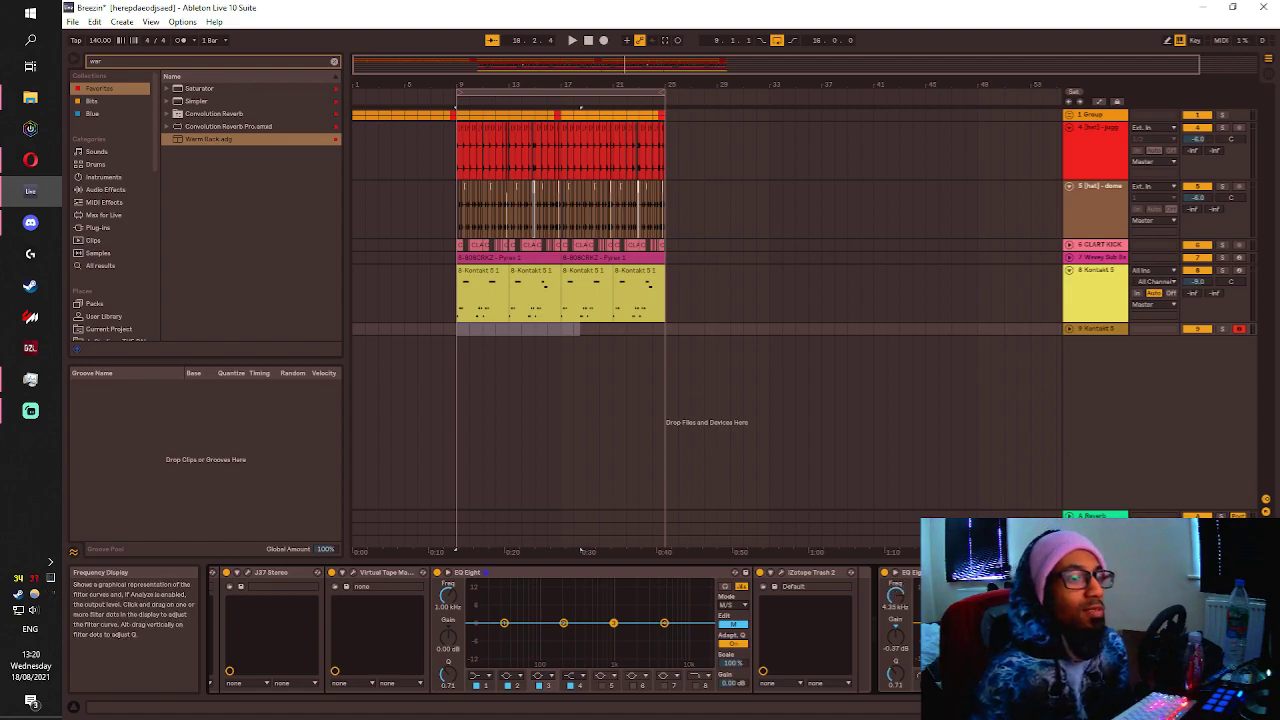
# In the rack's EQ Eight, cut the mid channel about 3.7 dB and boost the side about 4.9 dB, also adjusting the EQ after Trash 2.
pyautogui.click(458, 328)
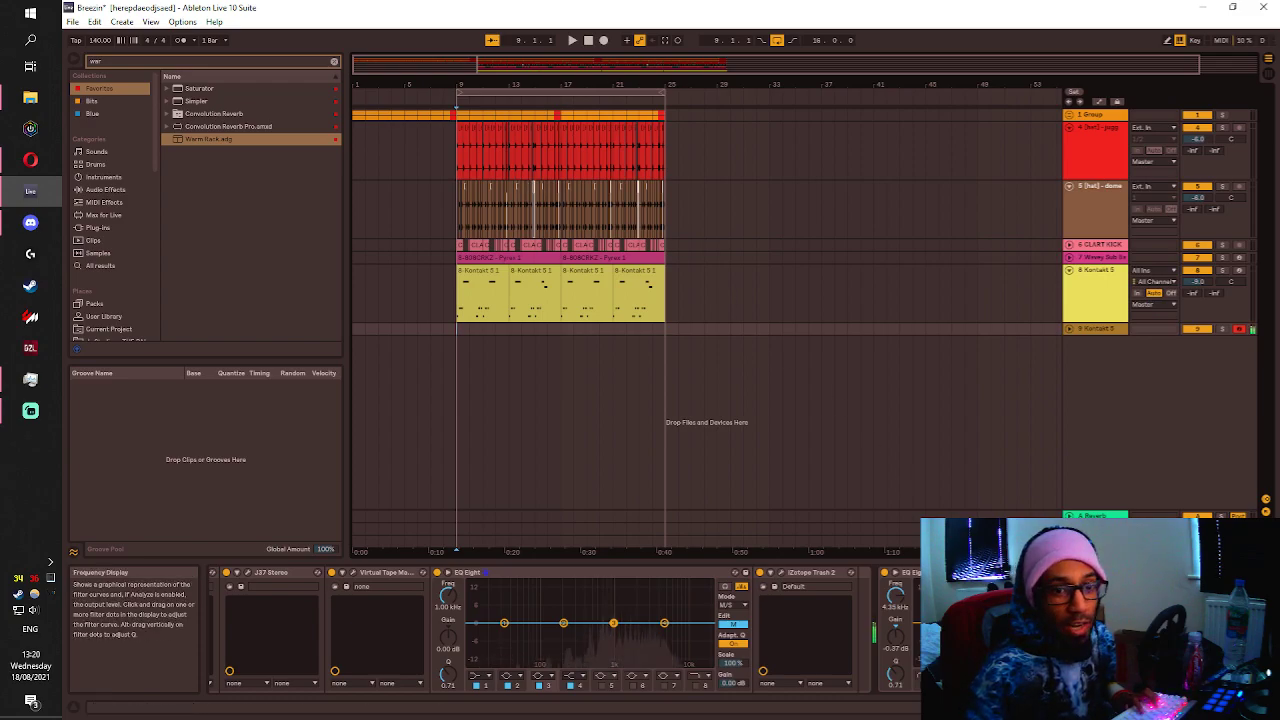
pyautogui.click(1024, 596)
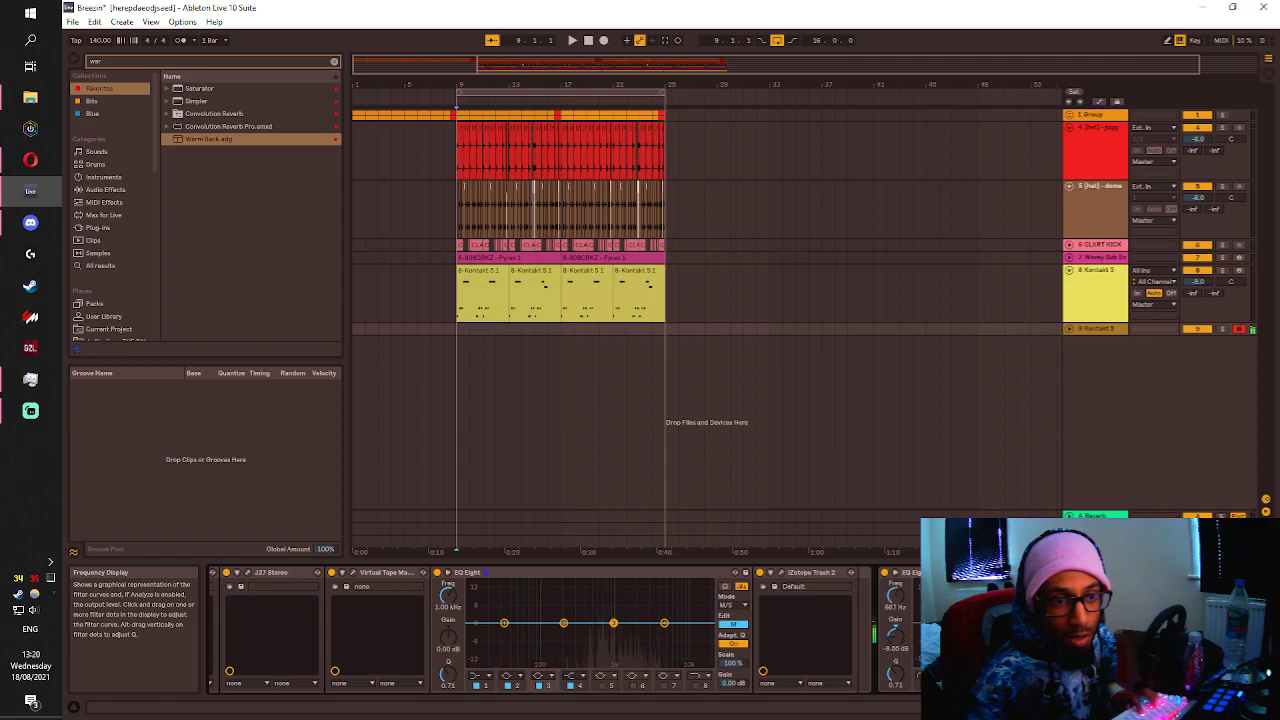
pyautogui.click(987, 623)
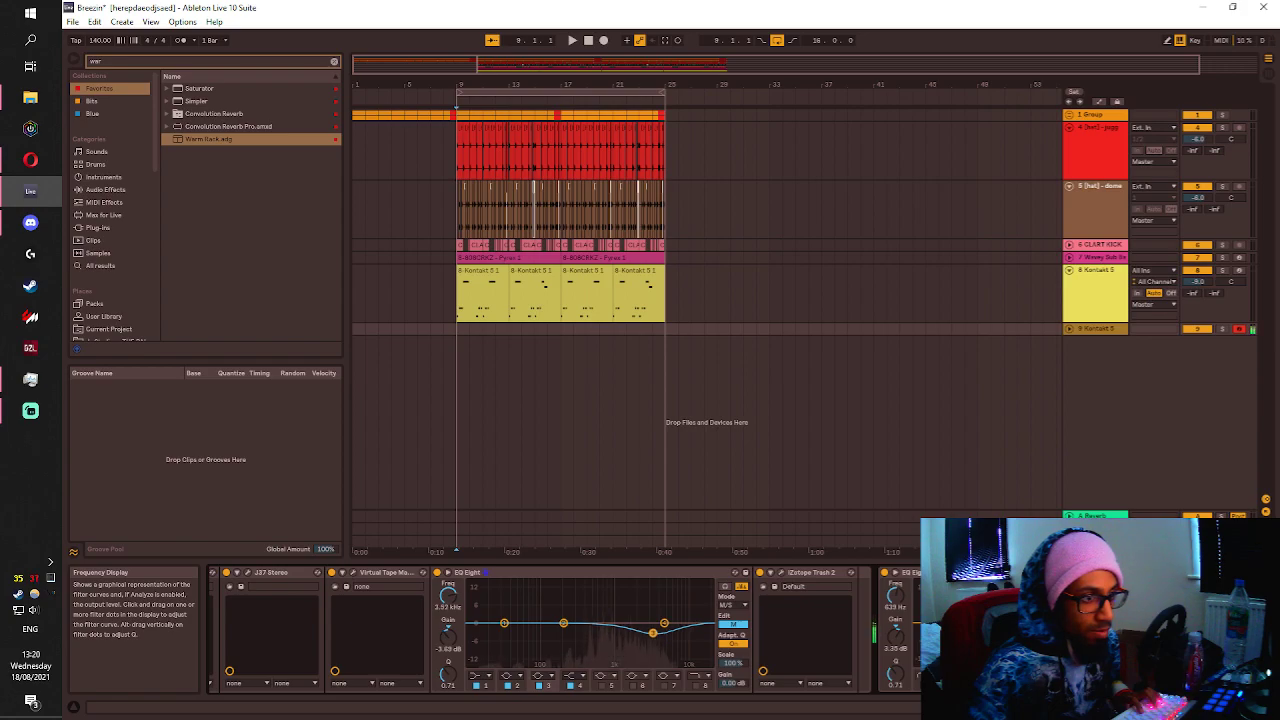
pyautogui.click(733, 624)
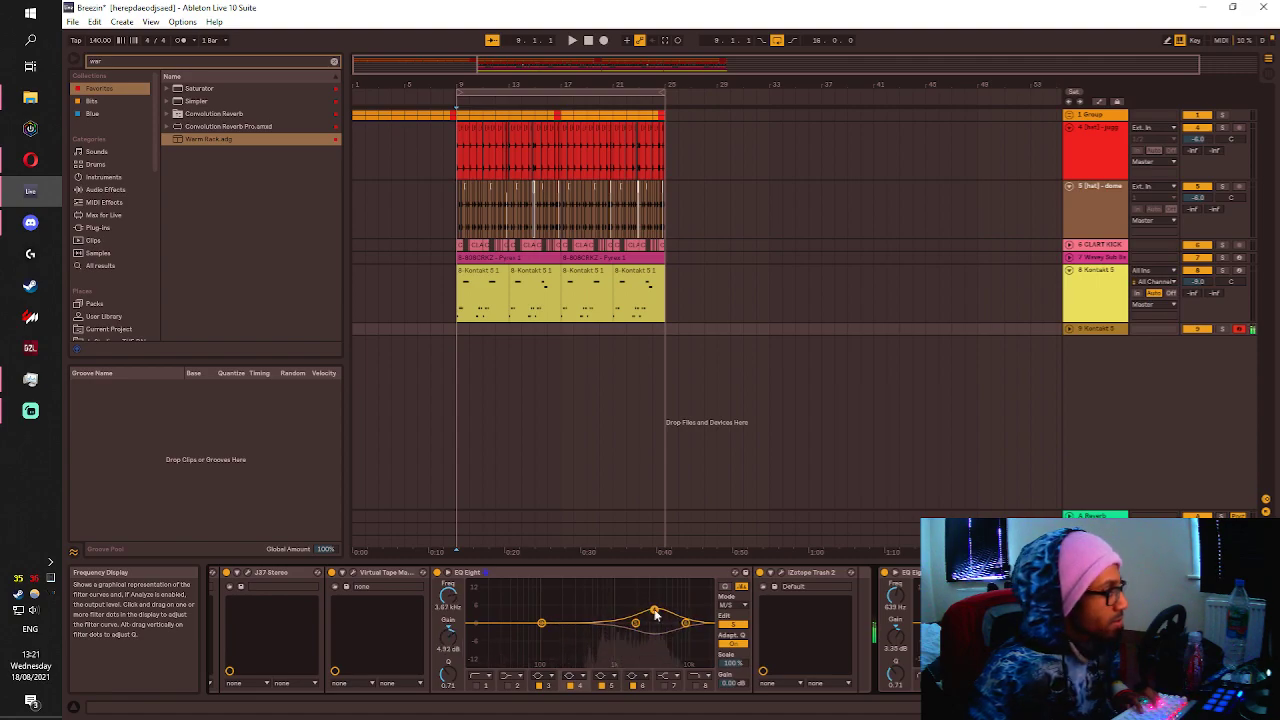
pyautogui.press('space')
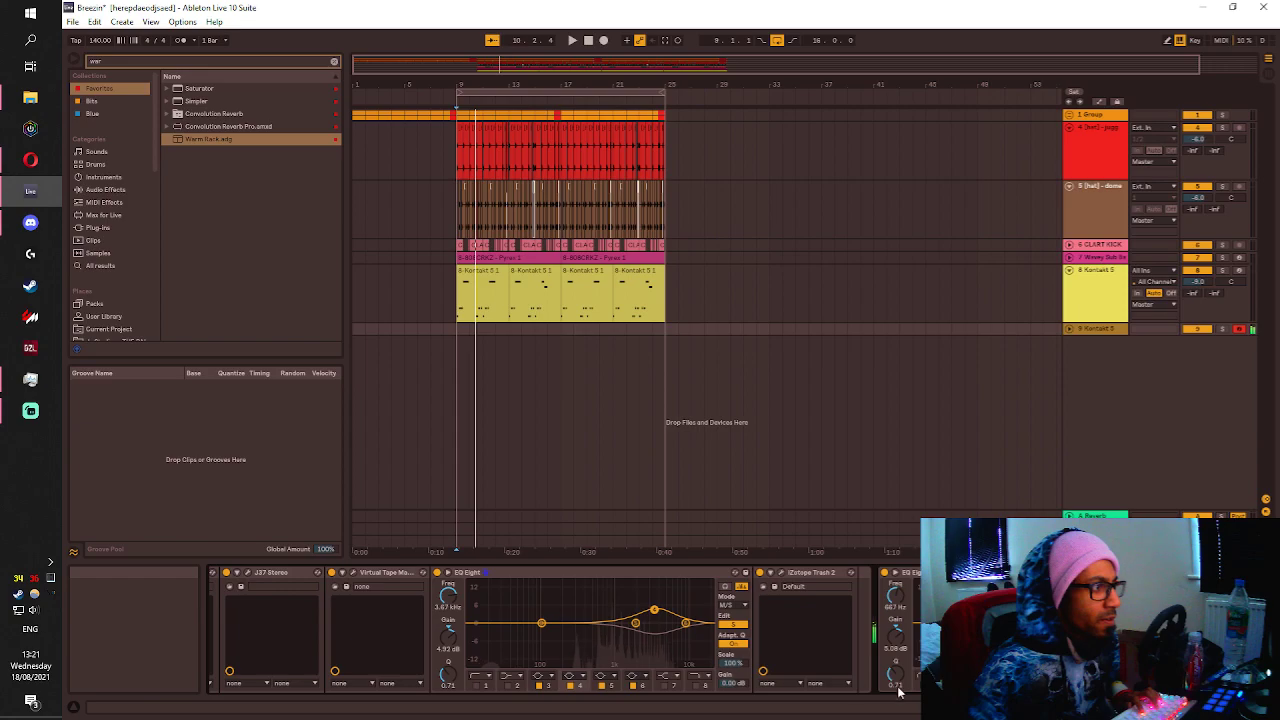
# Open iZotope Vinyl on the Guzheng track, raise its warp depth and audition the sound with the beat.
pyautogui.click(1182, 707)
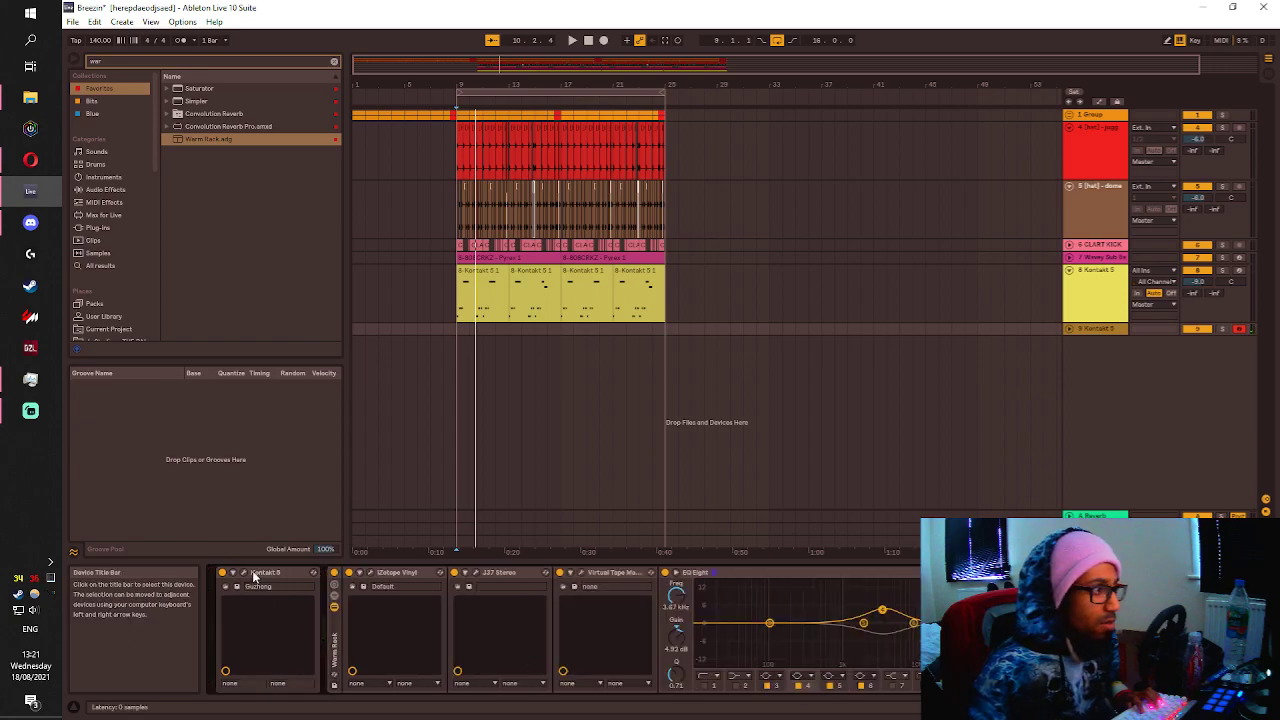
pyautogui.click(369, 575)
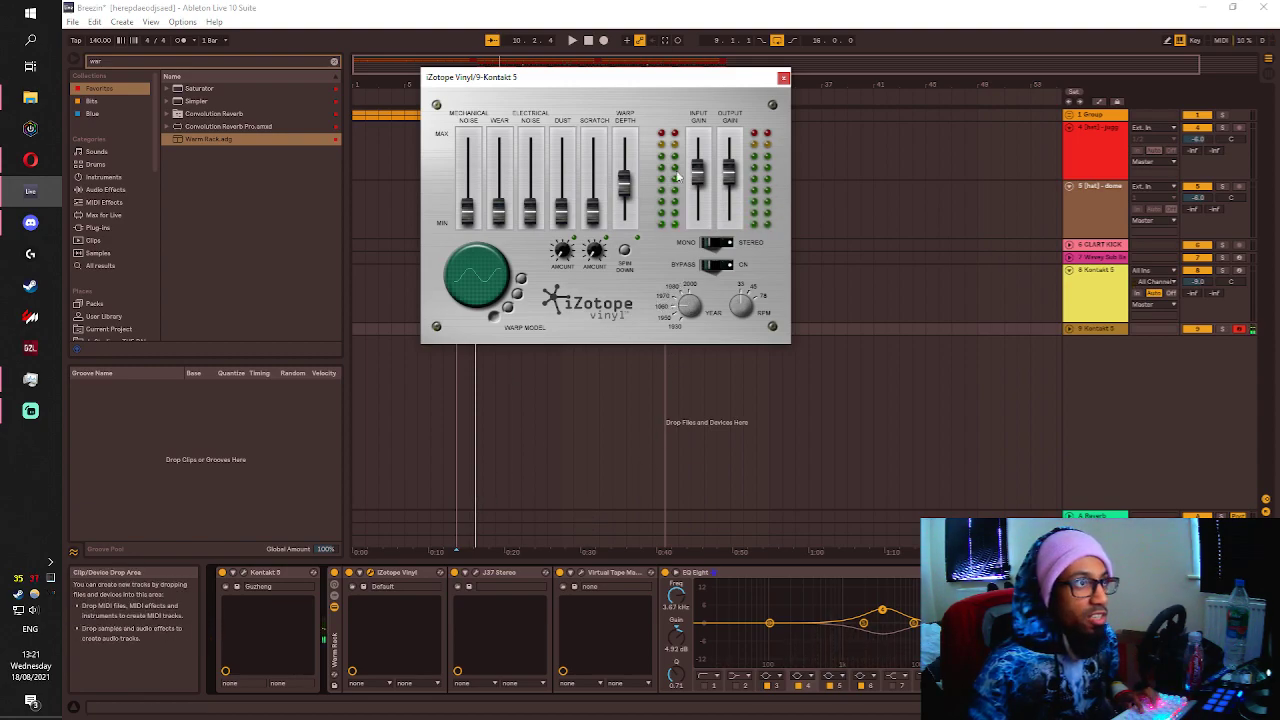
pyautogui.moveTo(628, 190); pyautogui.dragTo(628, 166)
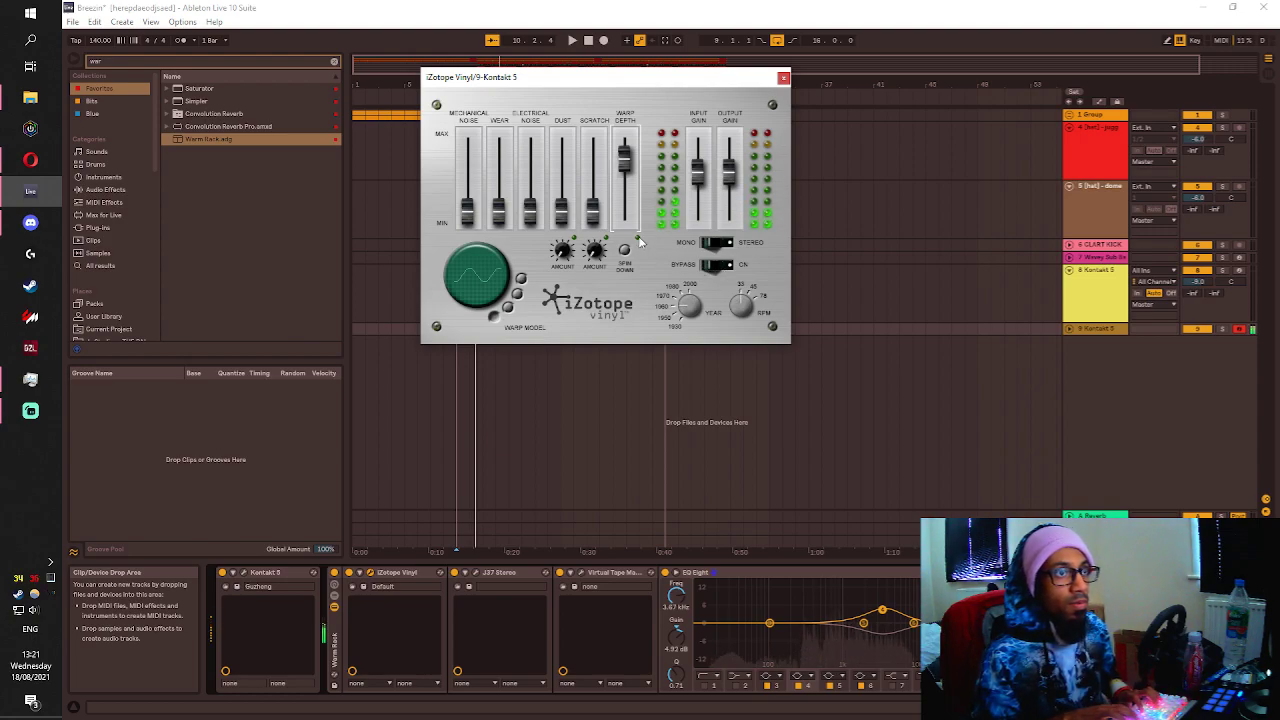
pyautogui.press('space')
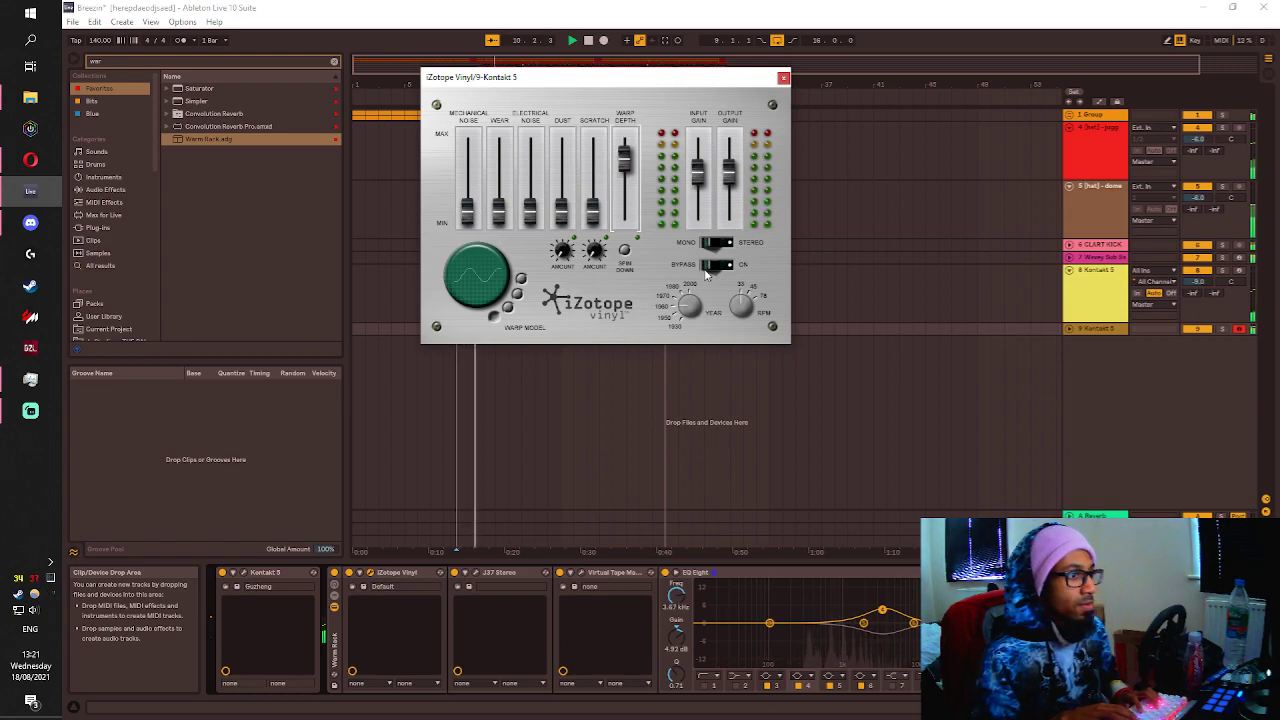
pyautogui.press('x')
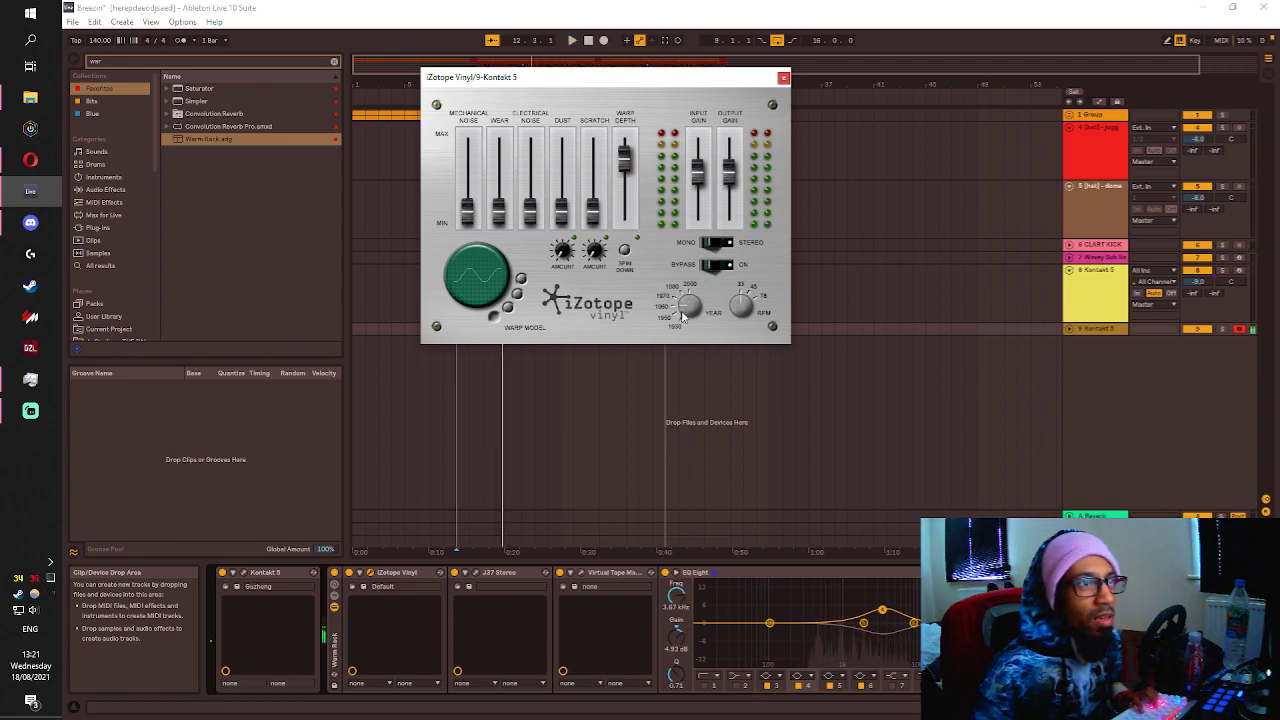
pyautogui.press('space')
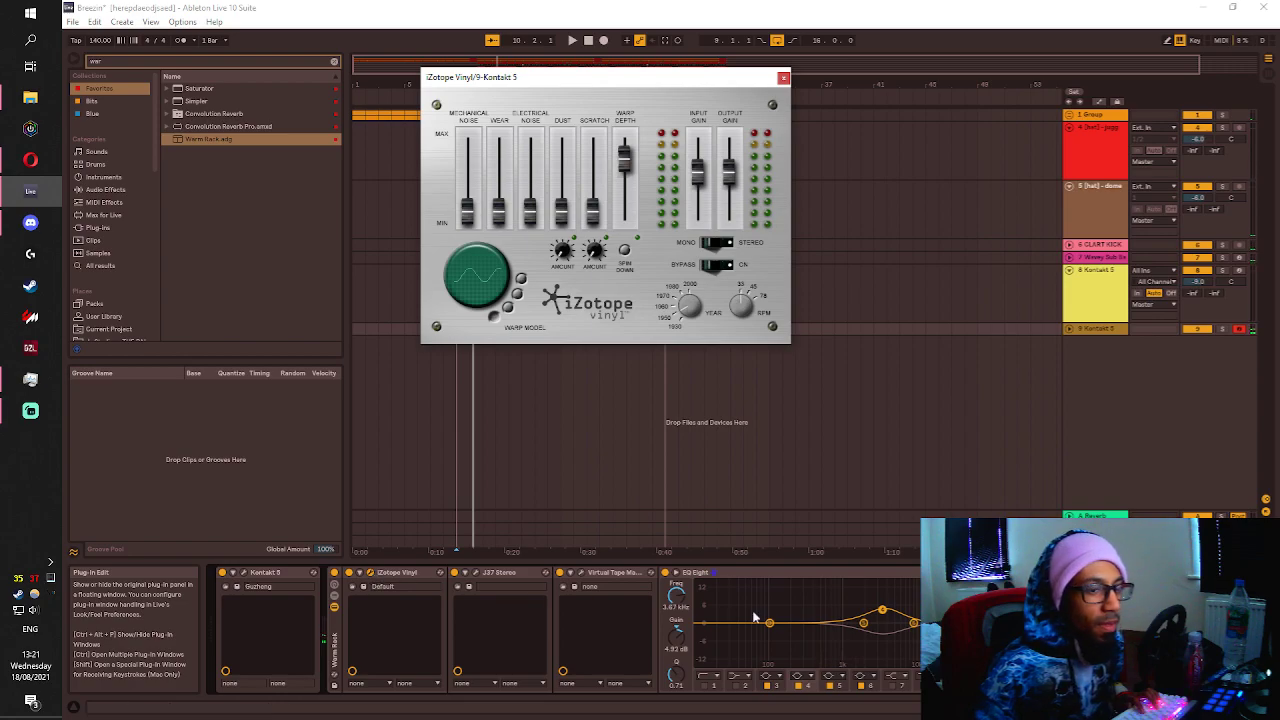
# Find Transpire x64 and load it onto the Guzheng track, set its first three knobs to -6.4, -6.6 and 1.0, and close it.
pyautogui.scroll(-5, 489, 590)
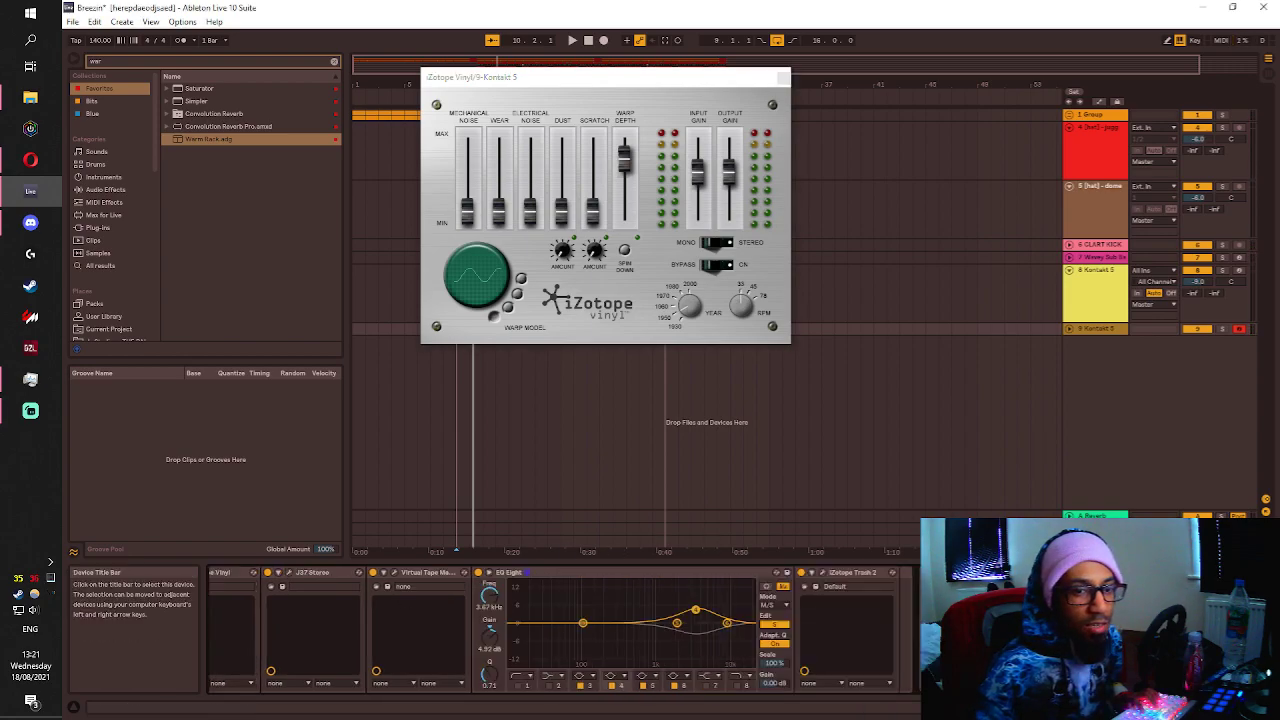
pyautogui.doubleClick(126, 63)
pyautogui.write('trans')
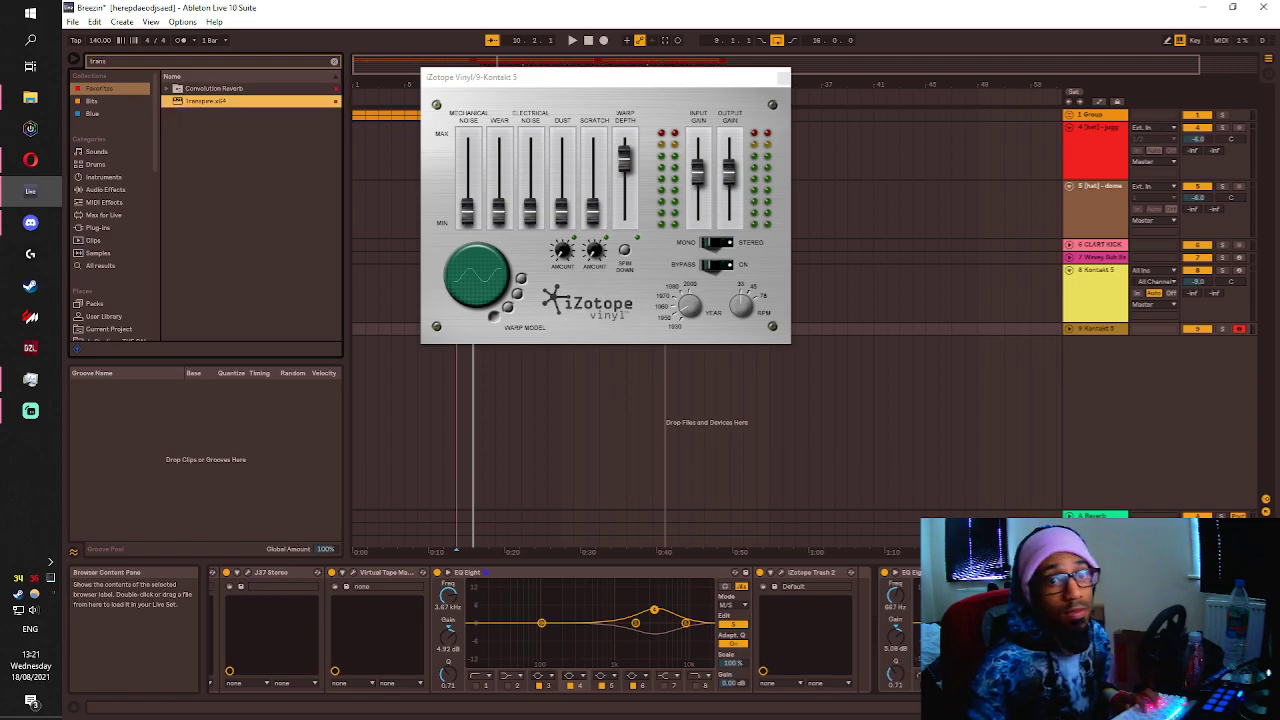
pyautogui.press('Return')
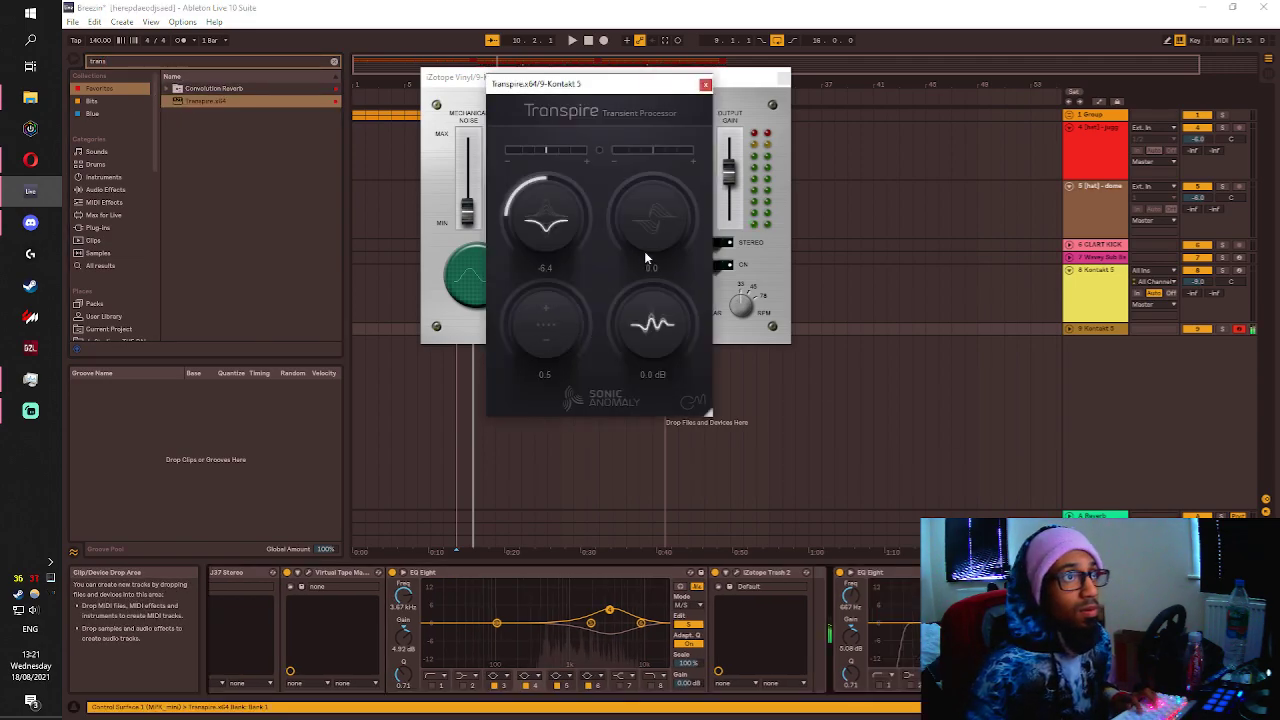
pyautogui.moveTo(644, 251); pyautogui.dragTo(556, 157)
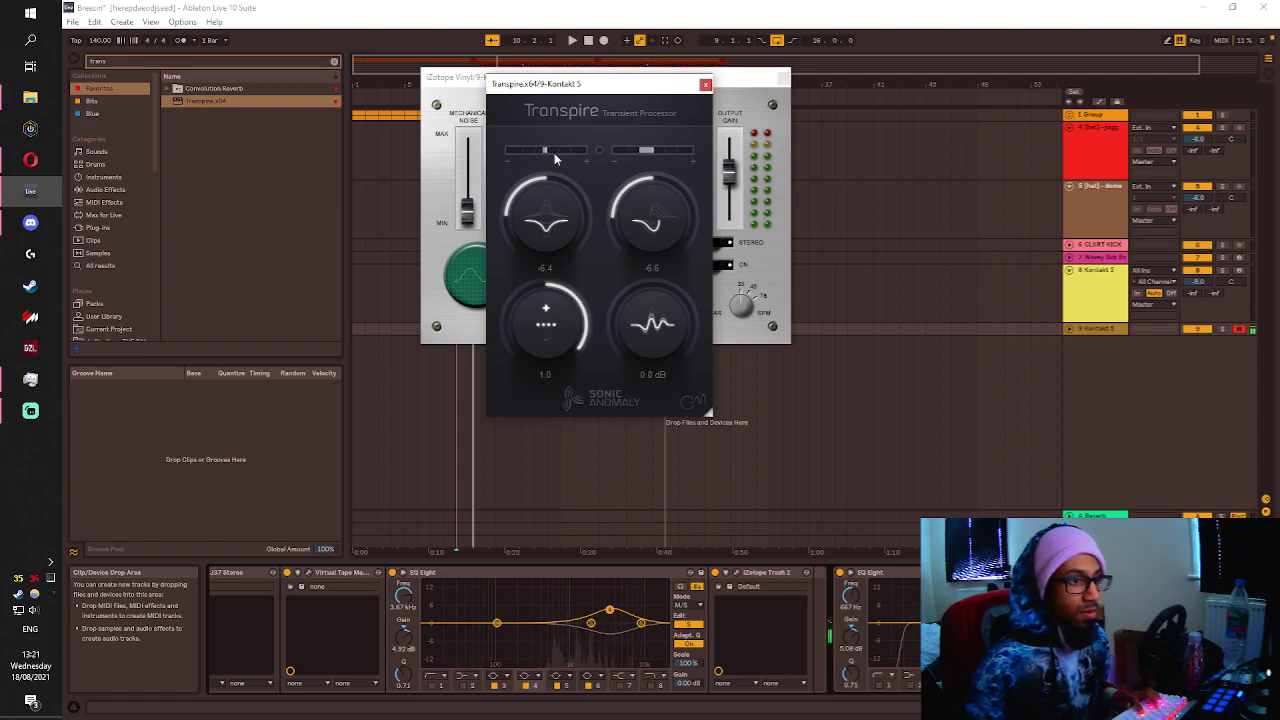
pyautogui.click(705, 86)
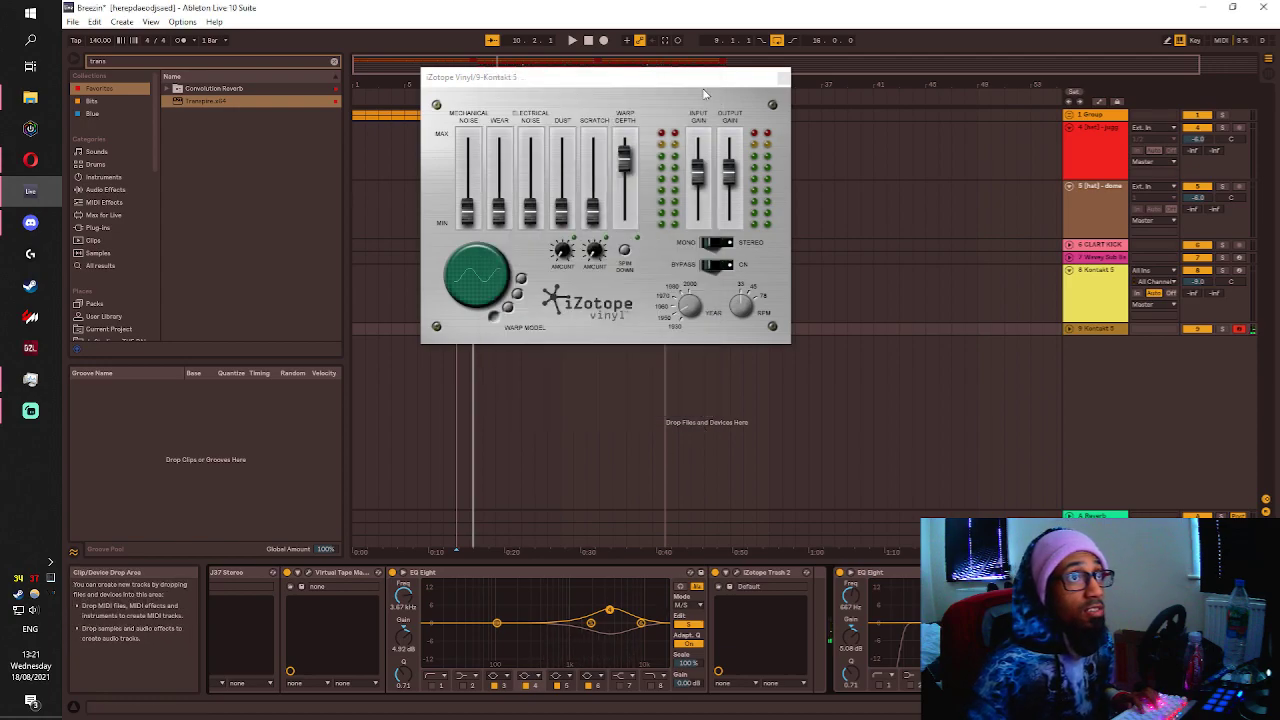
# Open Kontakt 5 and set the Guzheng's filter cutoff to 3.0k Hz and resonance to 37.3 %.
pyautogui.moveTo(1195, 707); pyautogui.dragTo(1172, 707)
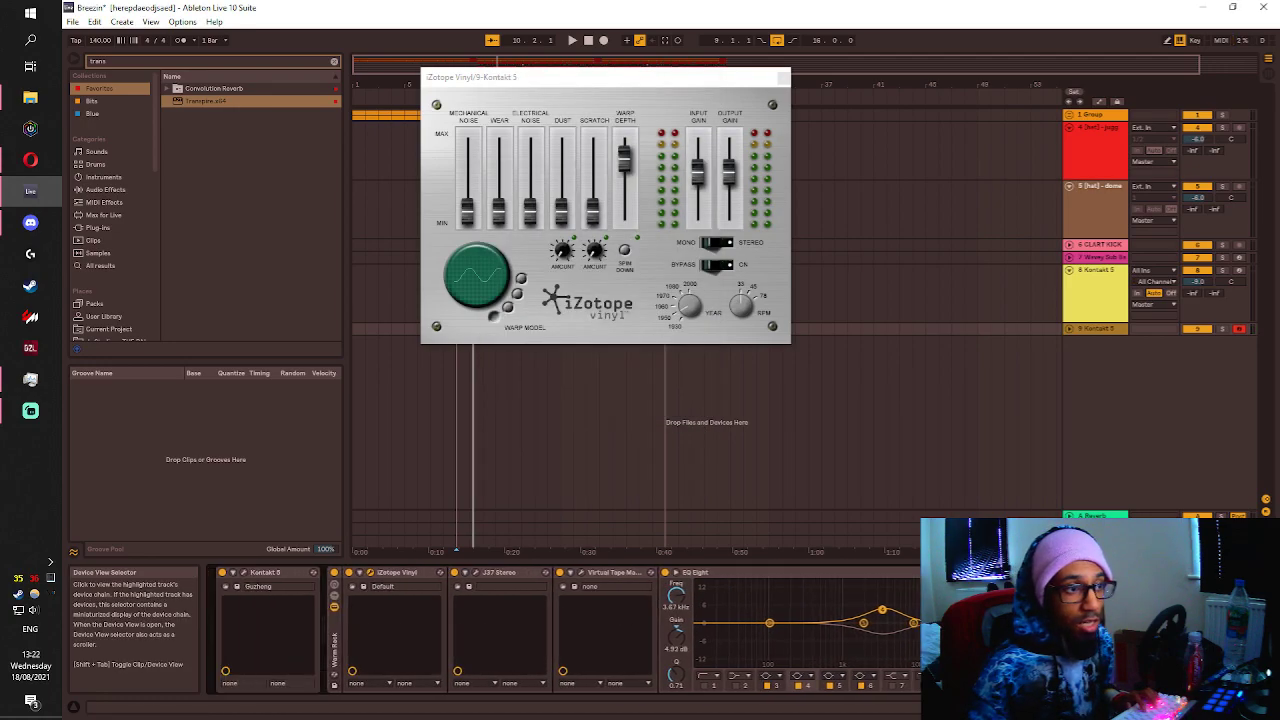
pyautogui.click(245, 574)
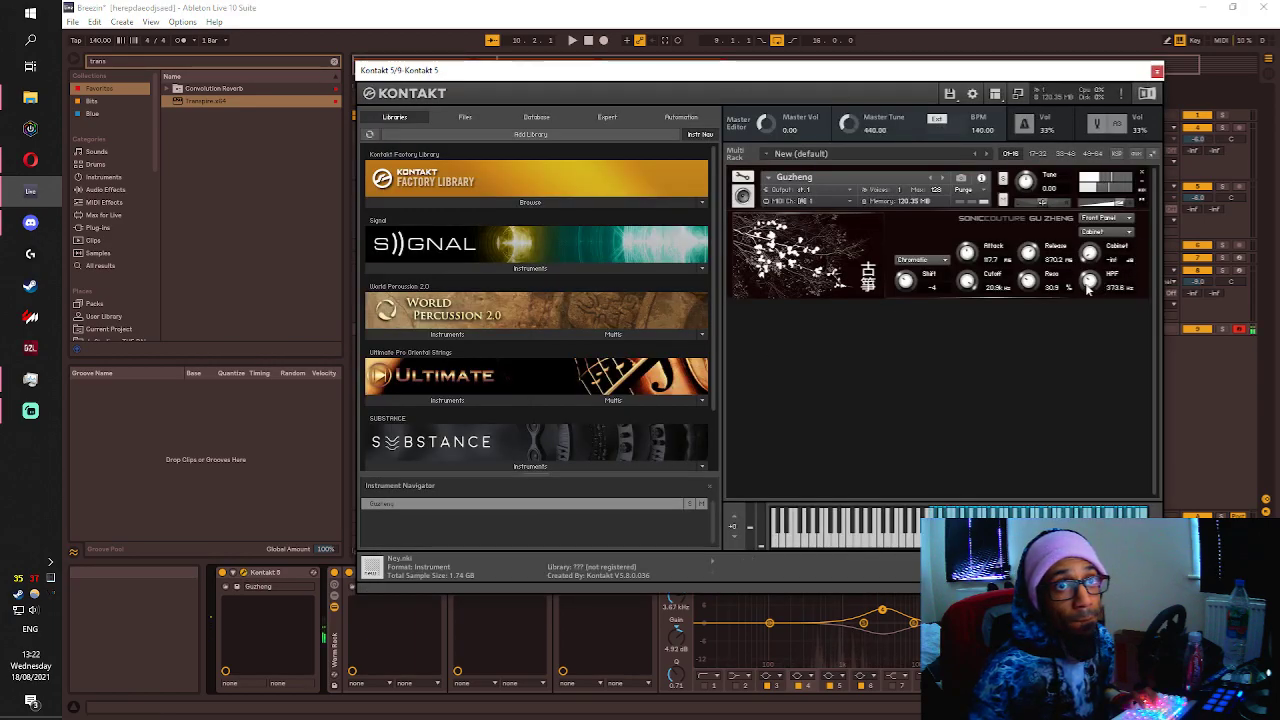
pyautogui.moveTo(1025, 285); pyautogui.dragTo(963, 342)
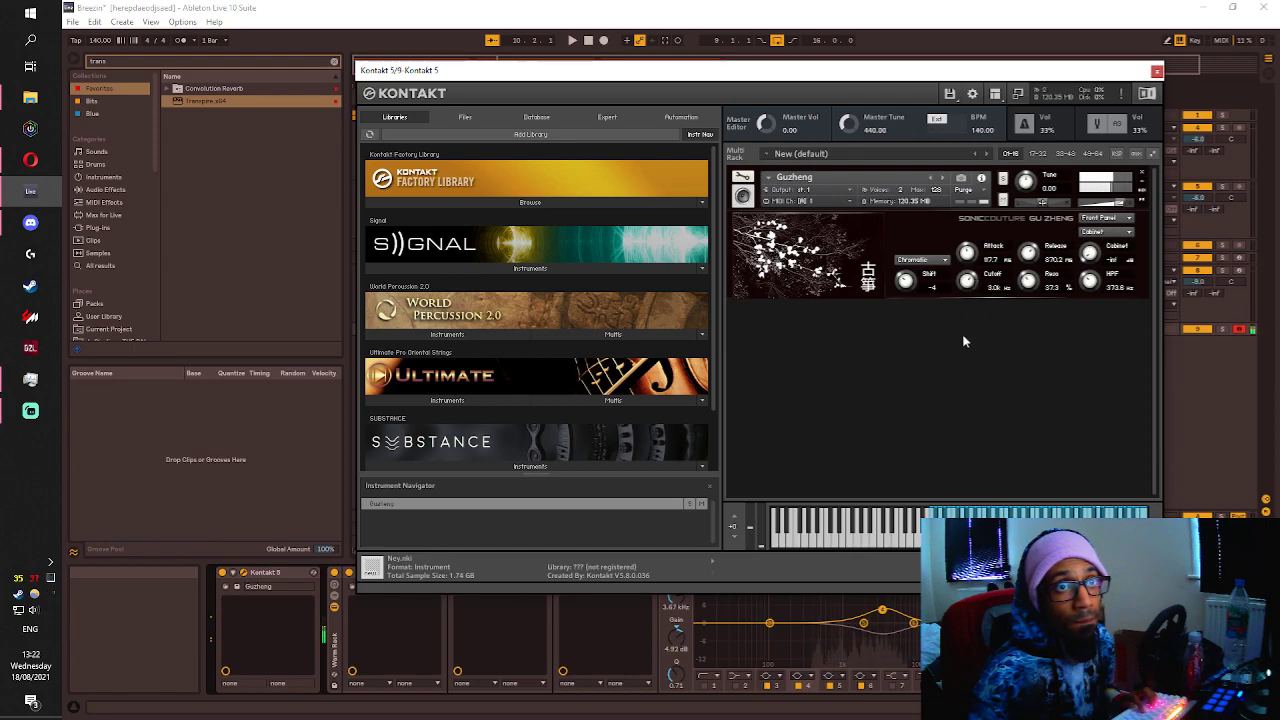
# Try Guzheng shift values such as -5, 1 and 2 against the beat, and return the shift to -4.
pyautogui.press('space')
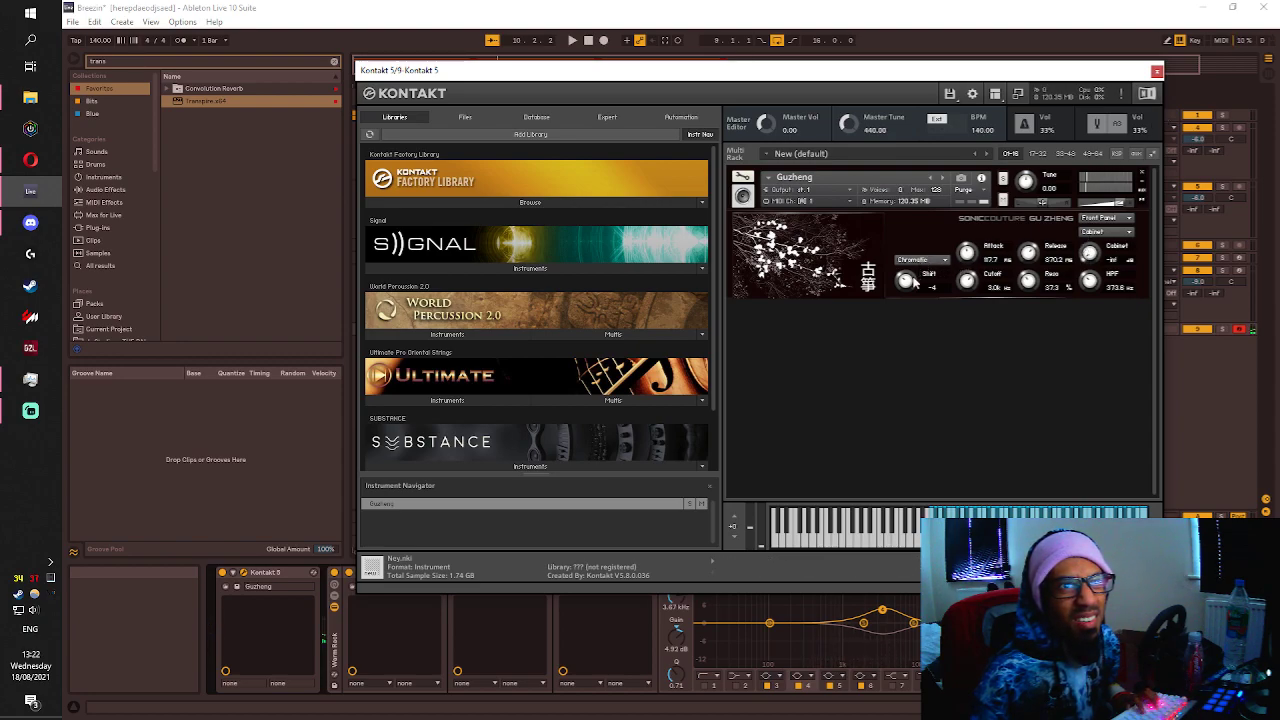
pyautogui.scroll(-1, 906, 285)
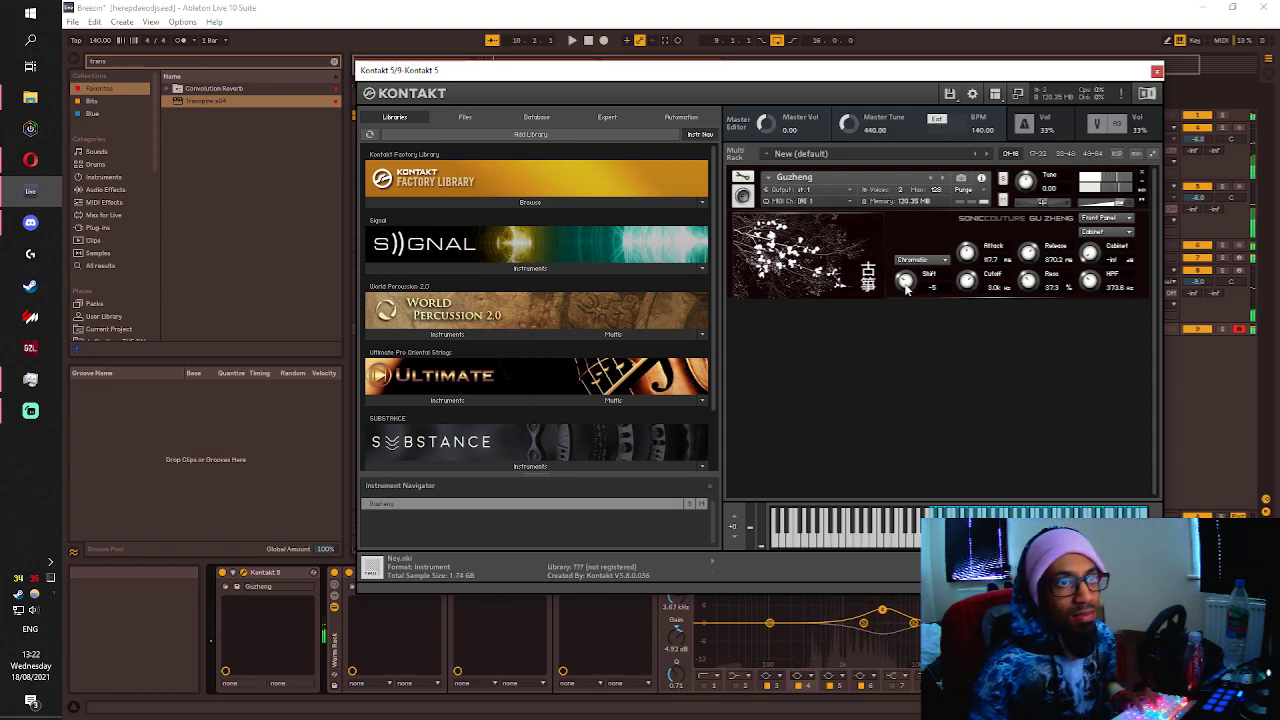
pyautogui.scroll(1, 905, 284)
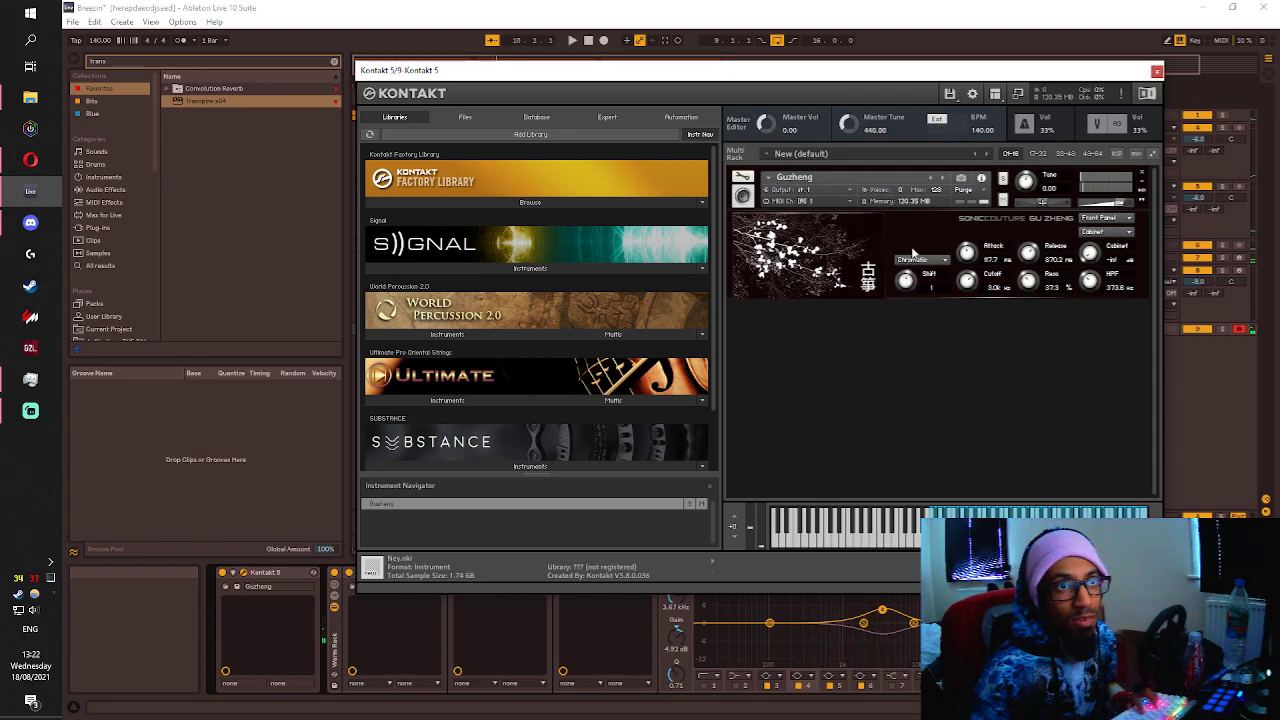
pyautogui.moveTo(911, 249); pyautogui.dragTo(912, 239)
pyautogui.press('space')
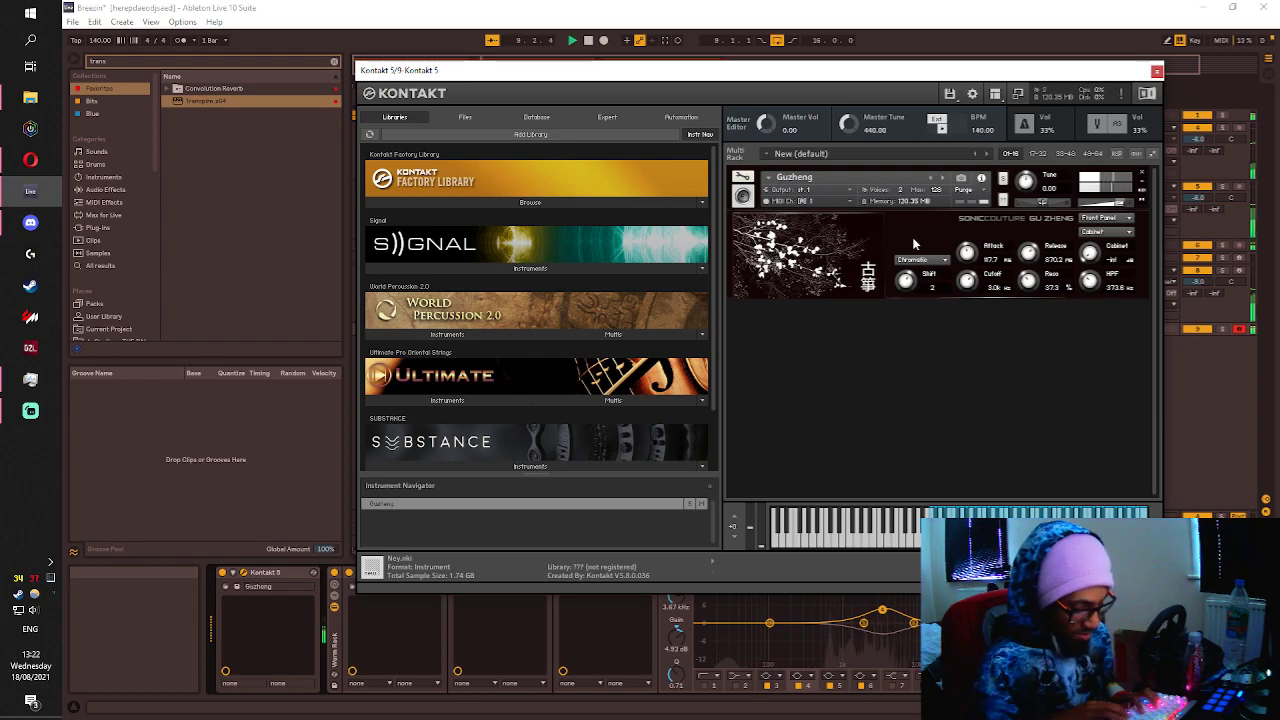
pyautogui.moveTo(912, 237); pyautogui.dragTo(894, 323)
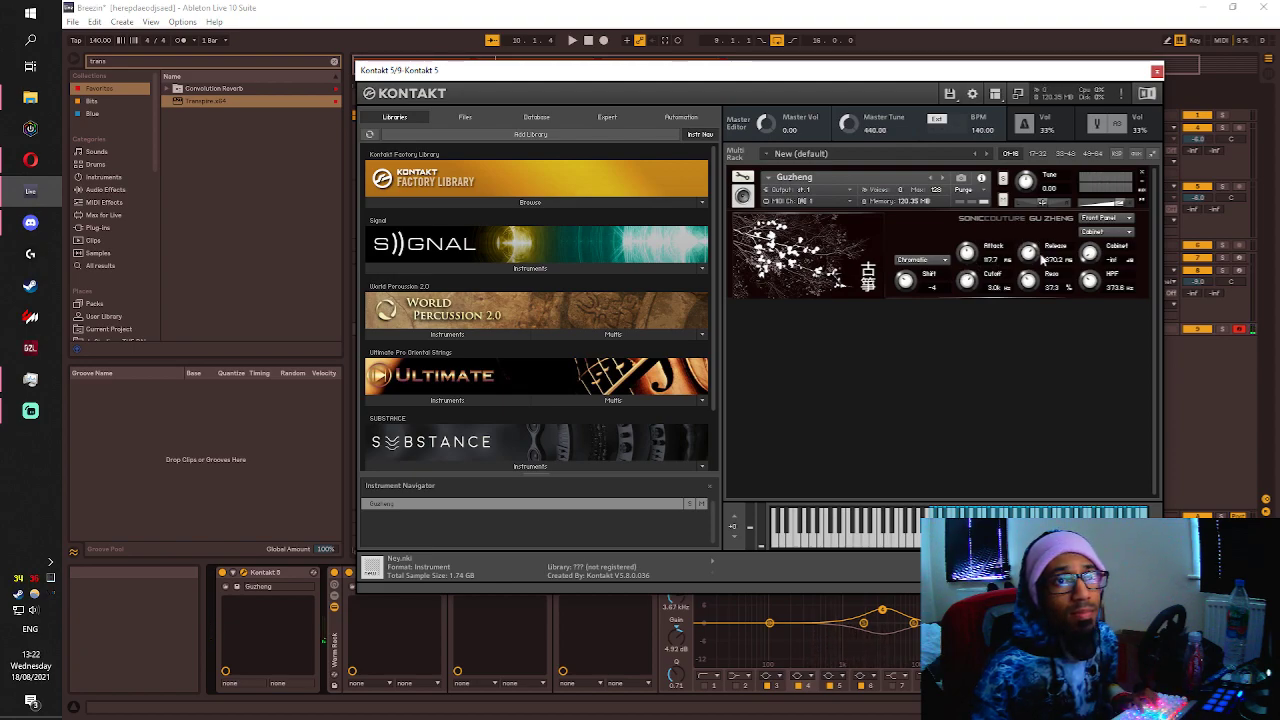
# Raise the Guzheng's release to 25.0k ms.
pyautogui.moveTo(1031, 262); pyautogui.dragTo(1028, 276)
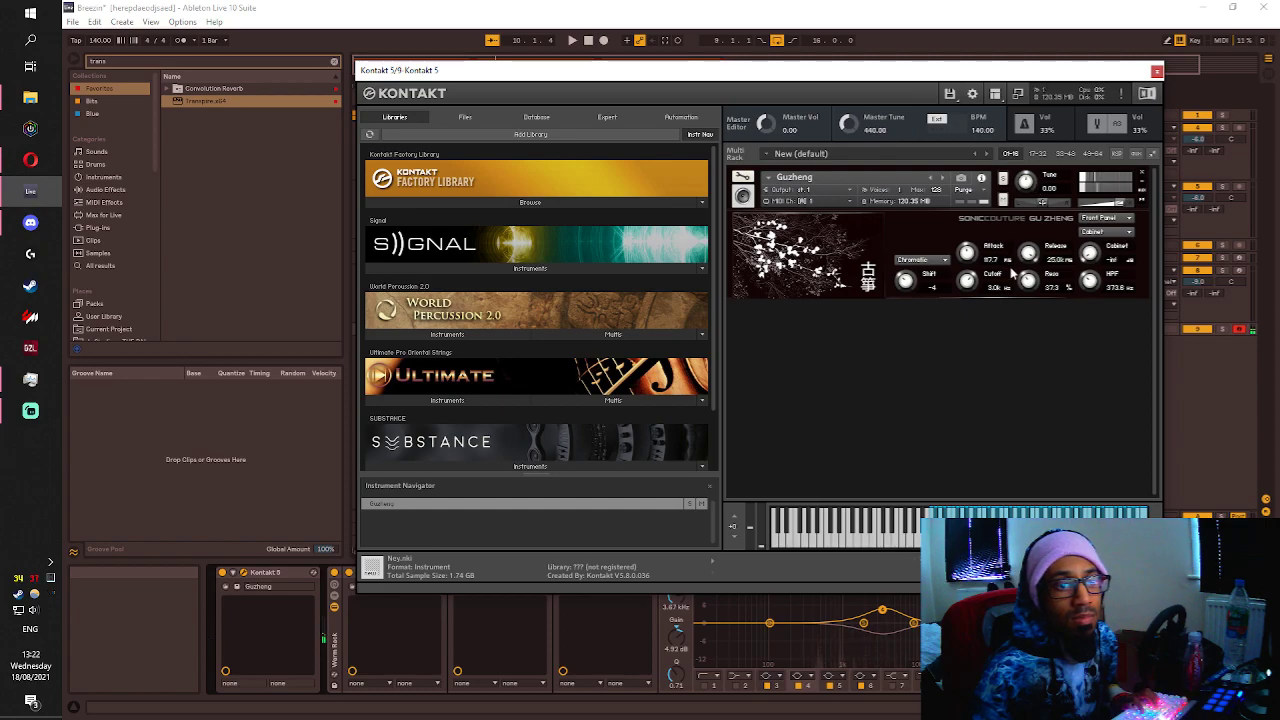
# Close Kontakt, lower iZotope Vinyl's warp depth to around the middle, trigger its Spin Down and close the plug-in.
pyautogui.click(1157, 71)
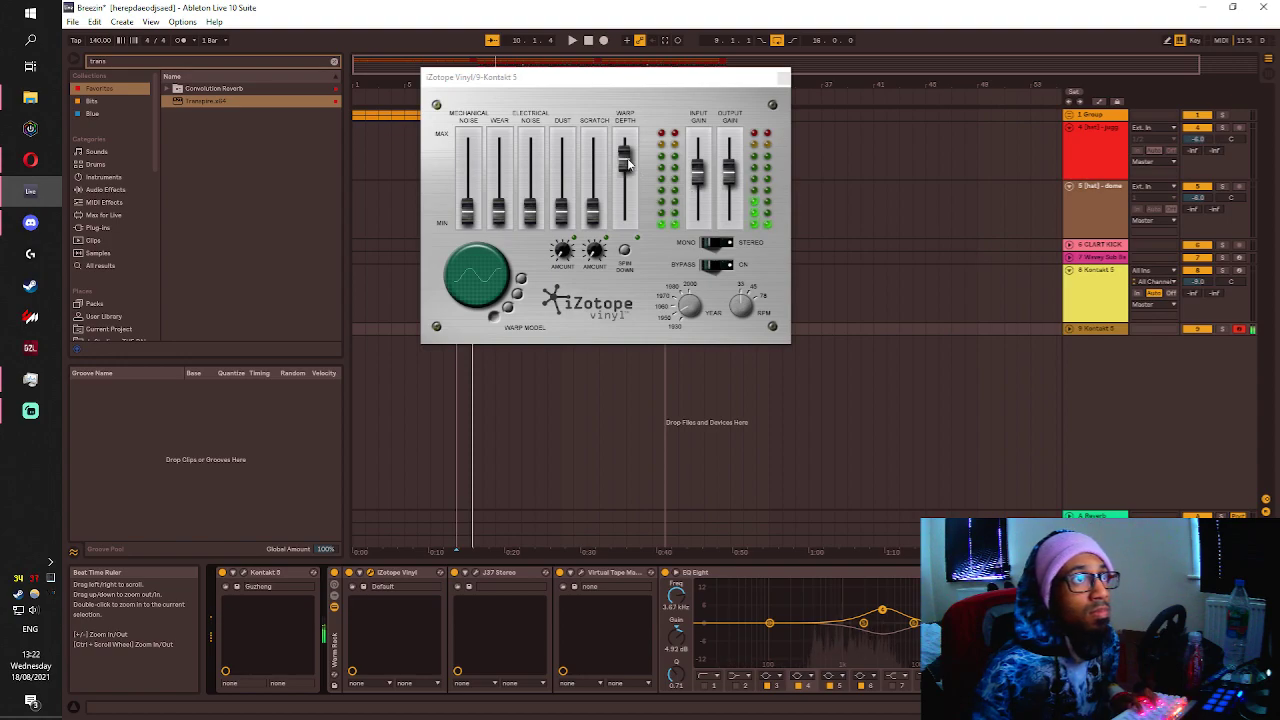
pyautogui.moveTo(627, 163); pyautogui.dragTo(610, 224)
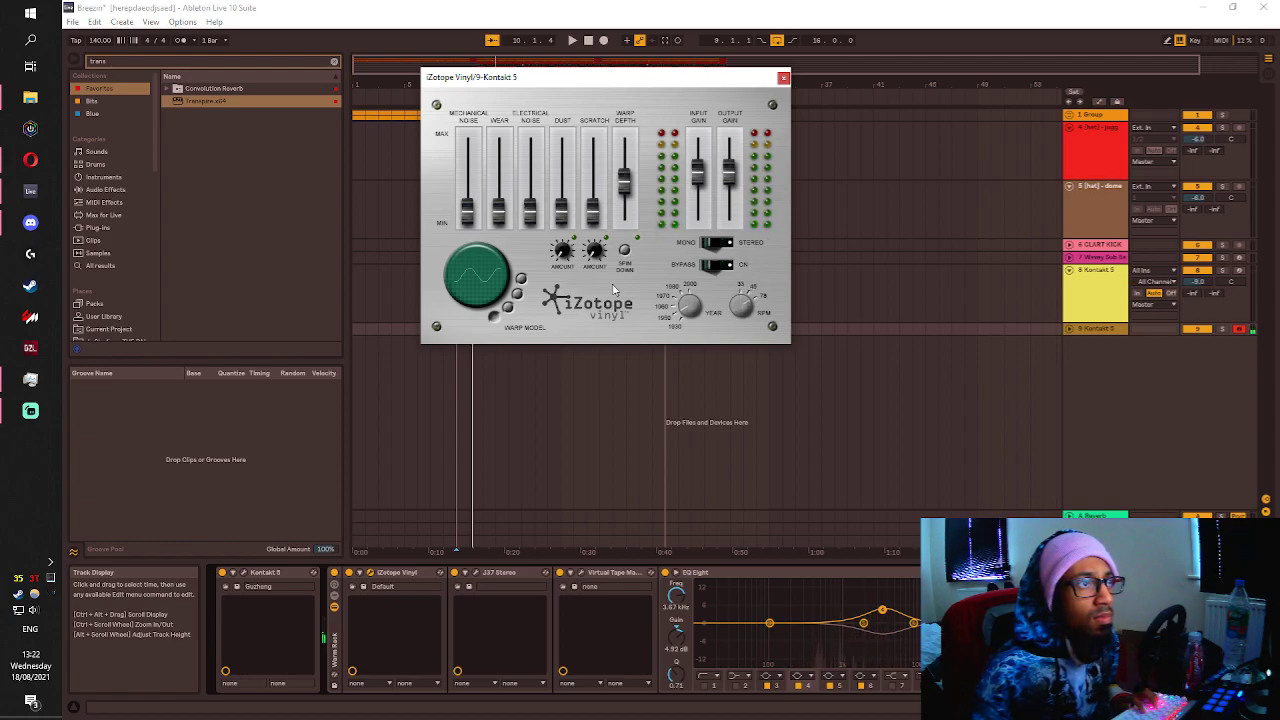
pyautogui.click(623, 252)
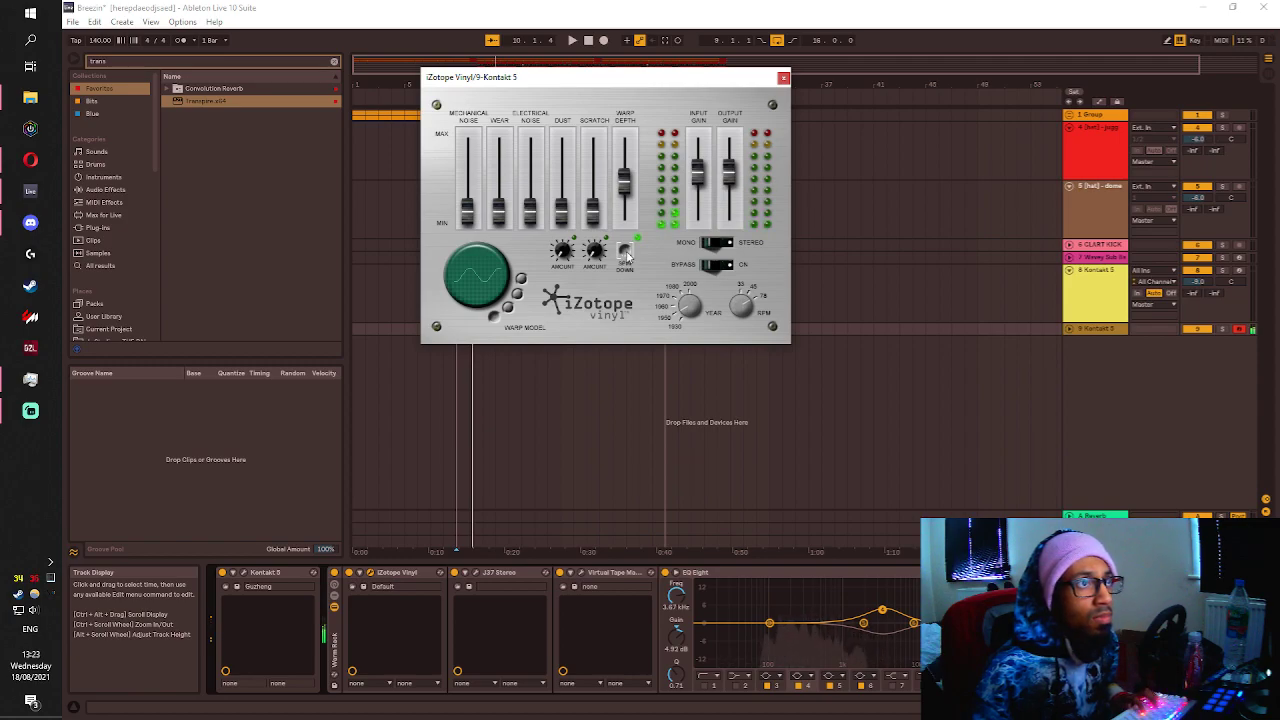
pyautogui.click(783, 78)
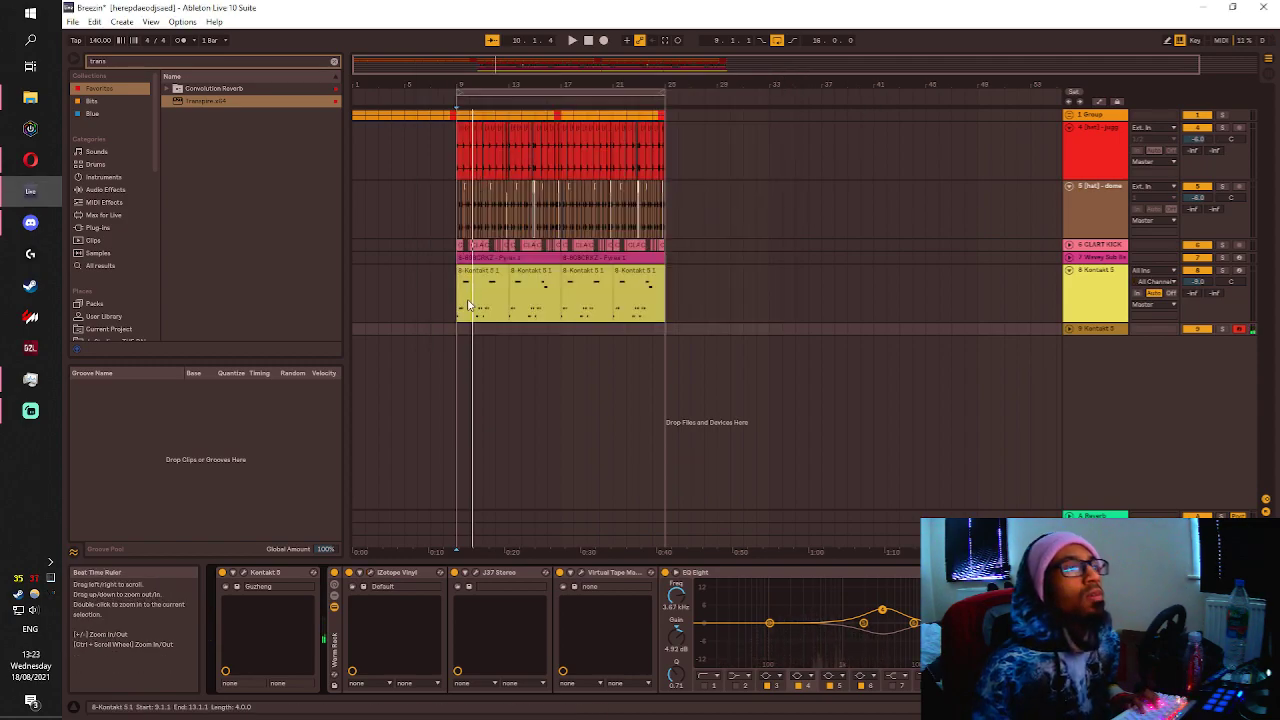
# Play the beat from bar 9, unfold the Guzheng track and lower its volume to about -7.5 dB.
pyautogui.click(459, 329)
pyautogui.click(589, 41)
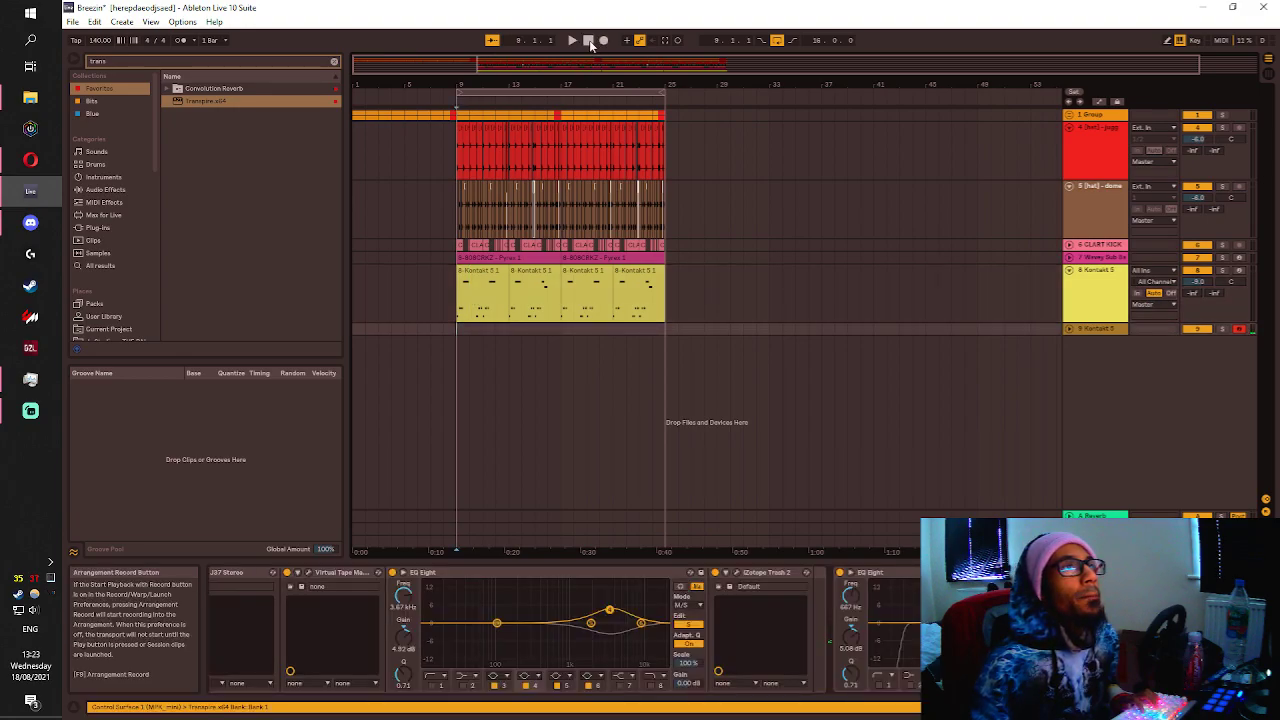
pyautogui.click(572, 41)
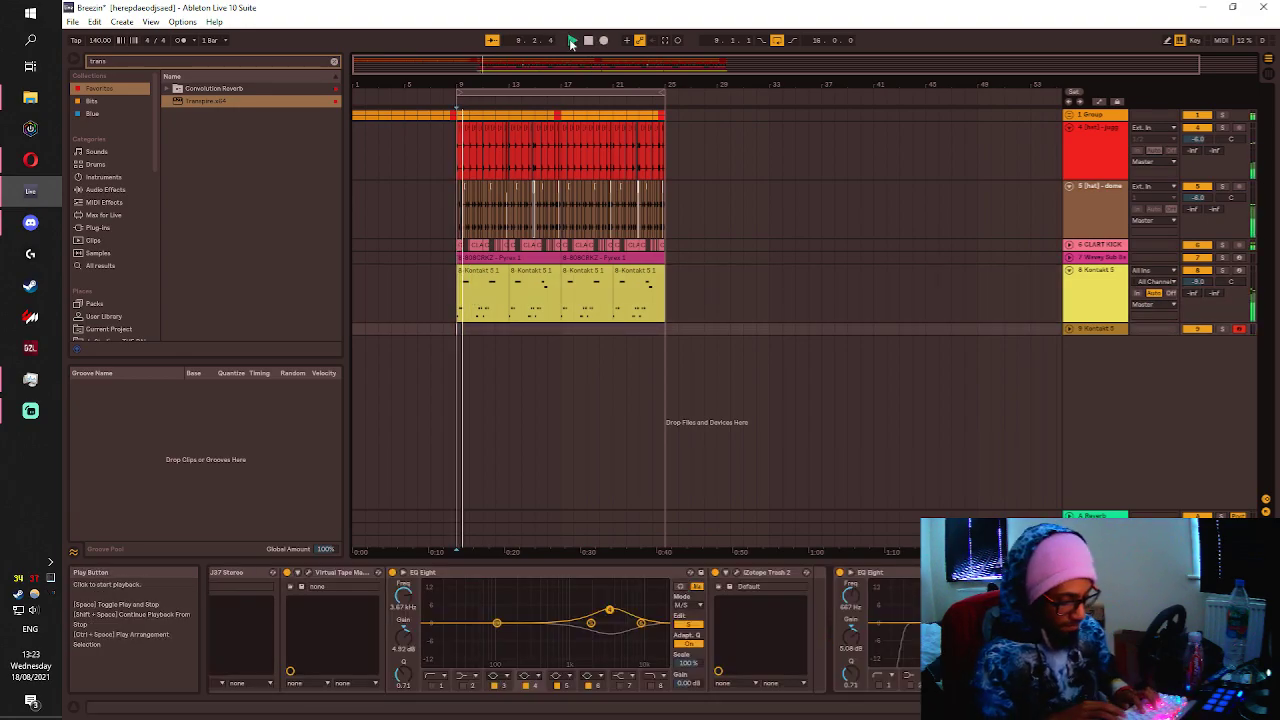
pyautogui.click(1069, 328)
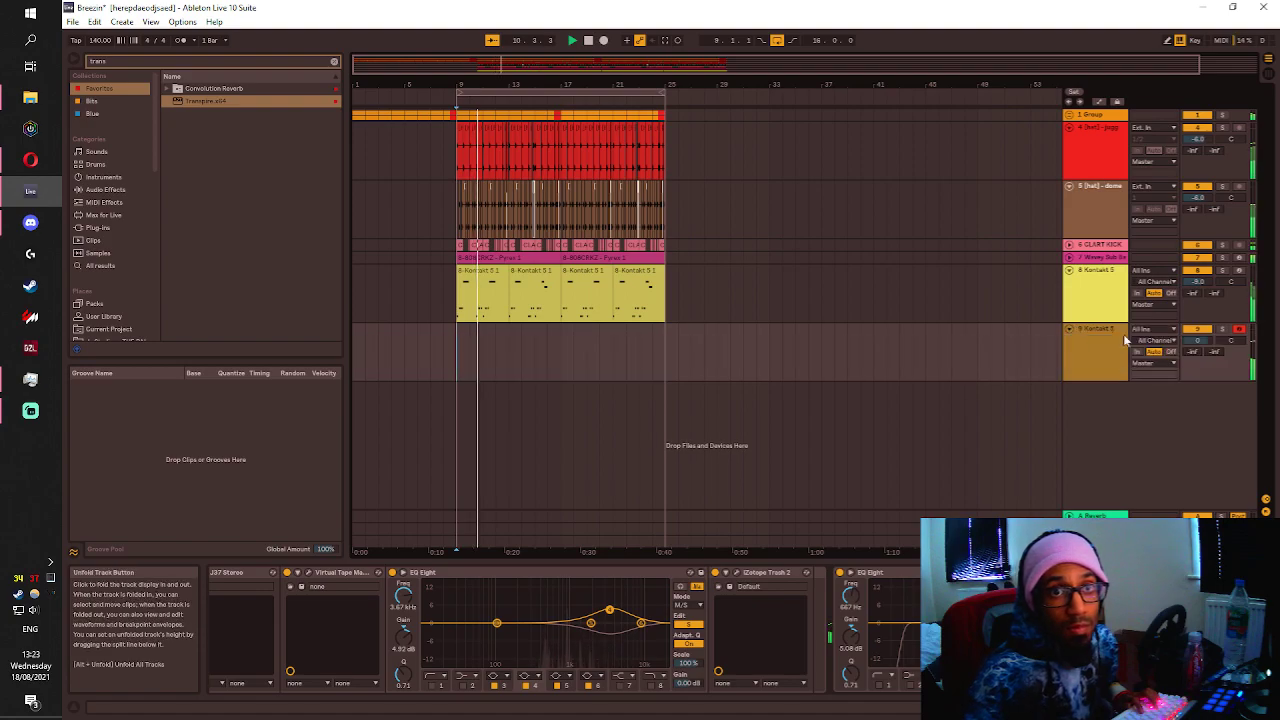
pyautogui.moveTo(1197, 341)
pyautogui.mouseDown()
pyautogui.moveTo(1197, 366)
pyautogui.moveTo(1194, 342)
pyautogui.mouseUp()
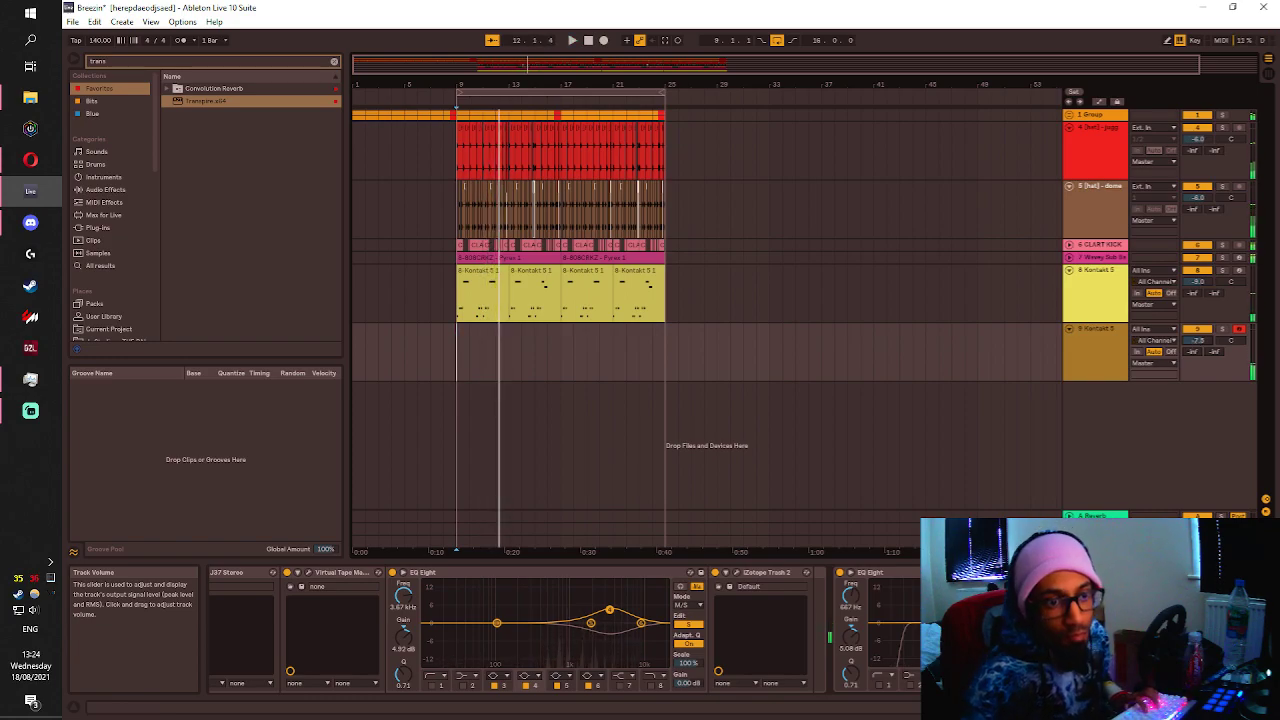
# In the second EQ Eight, cut the 4.17 kHz band to -5.33 dB and switch the mid/side channel being edited.
pyautogui.moveTo(1004, 608); pyautogui.dragTo(1003, 631)
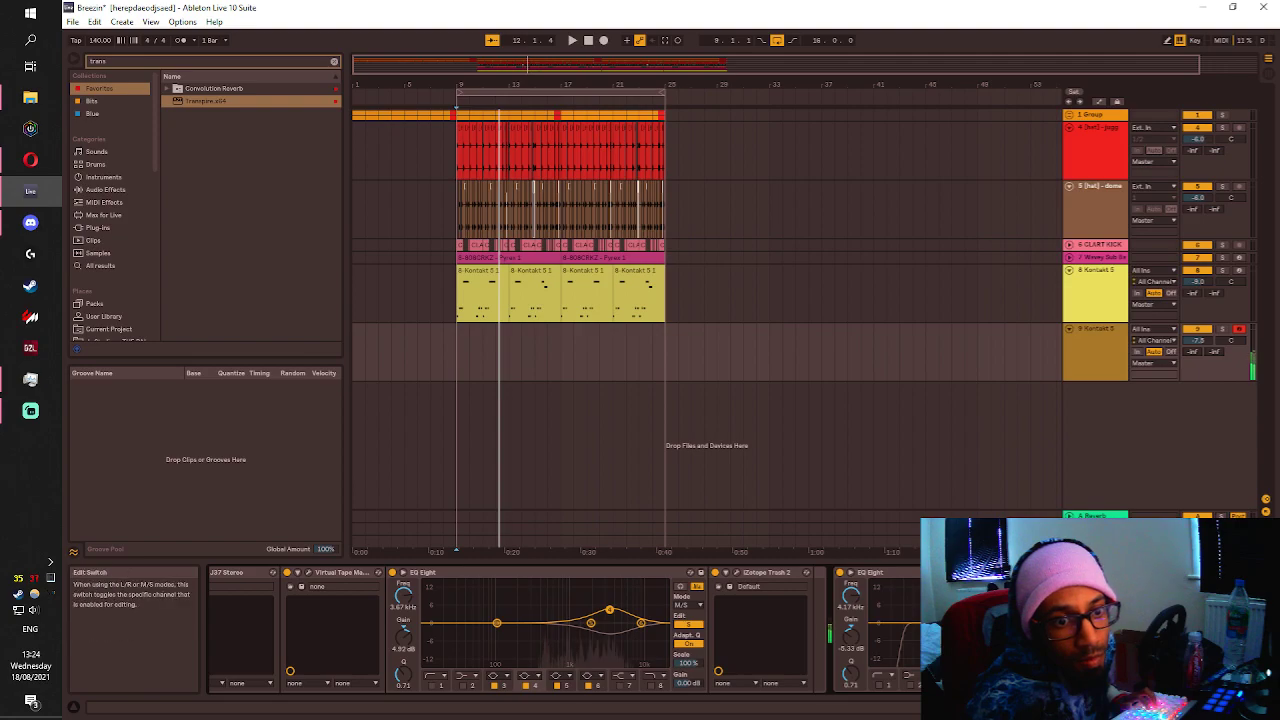
pyautogui.click(1136, 624)
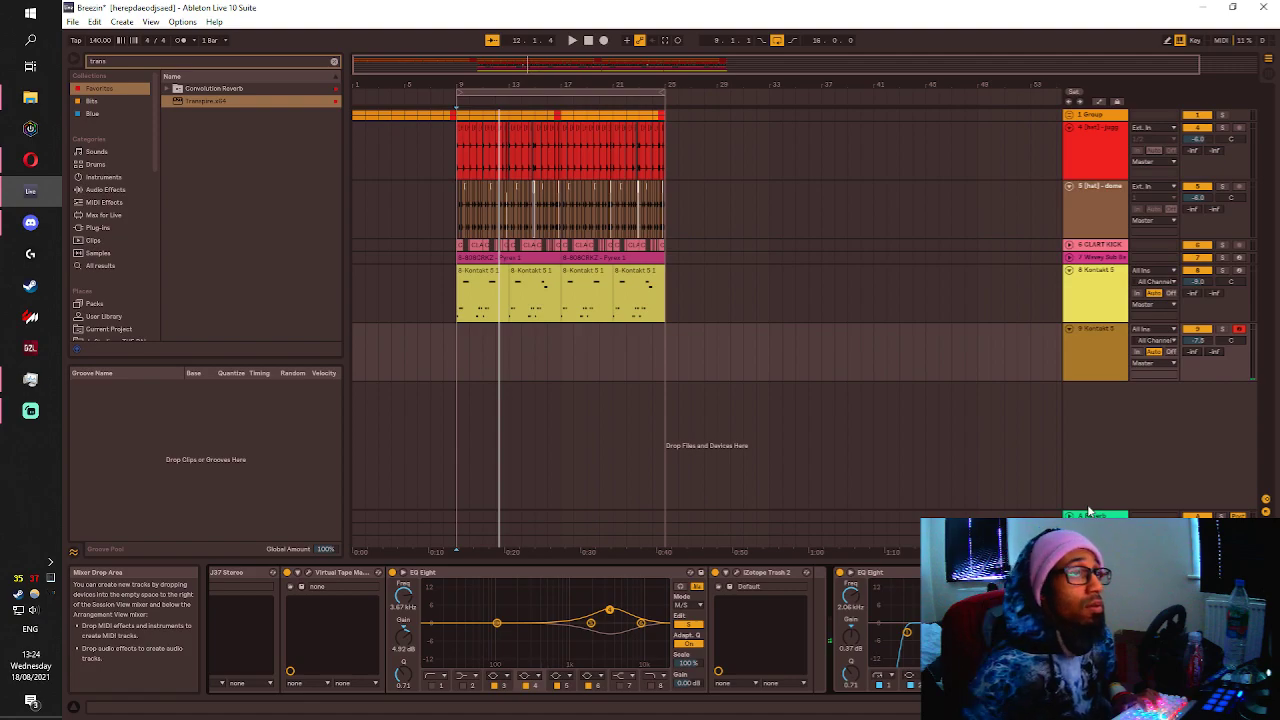
# Record a Guzheng melody take over bars 9 to 25 and play it back with the beat.
pyautogui.click(588, 40)
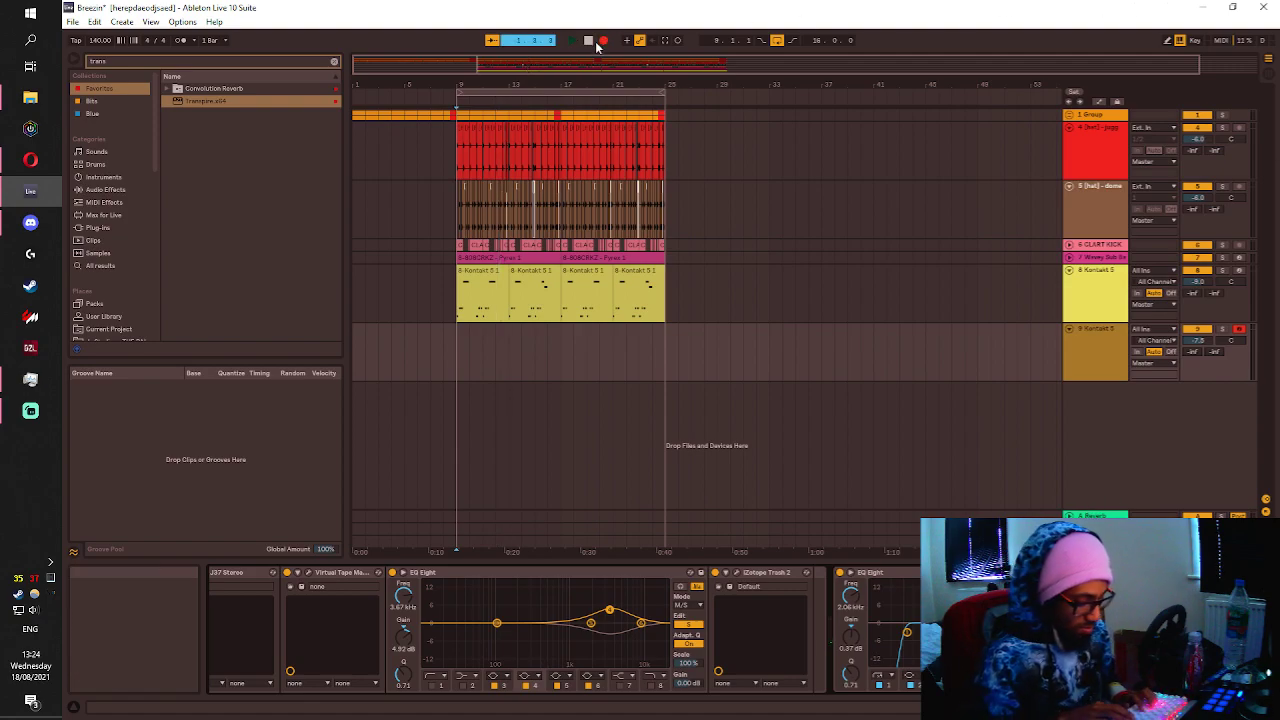
pyautogui.click(599, 42)
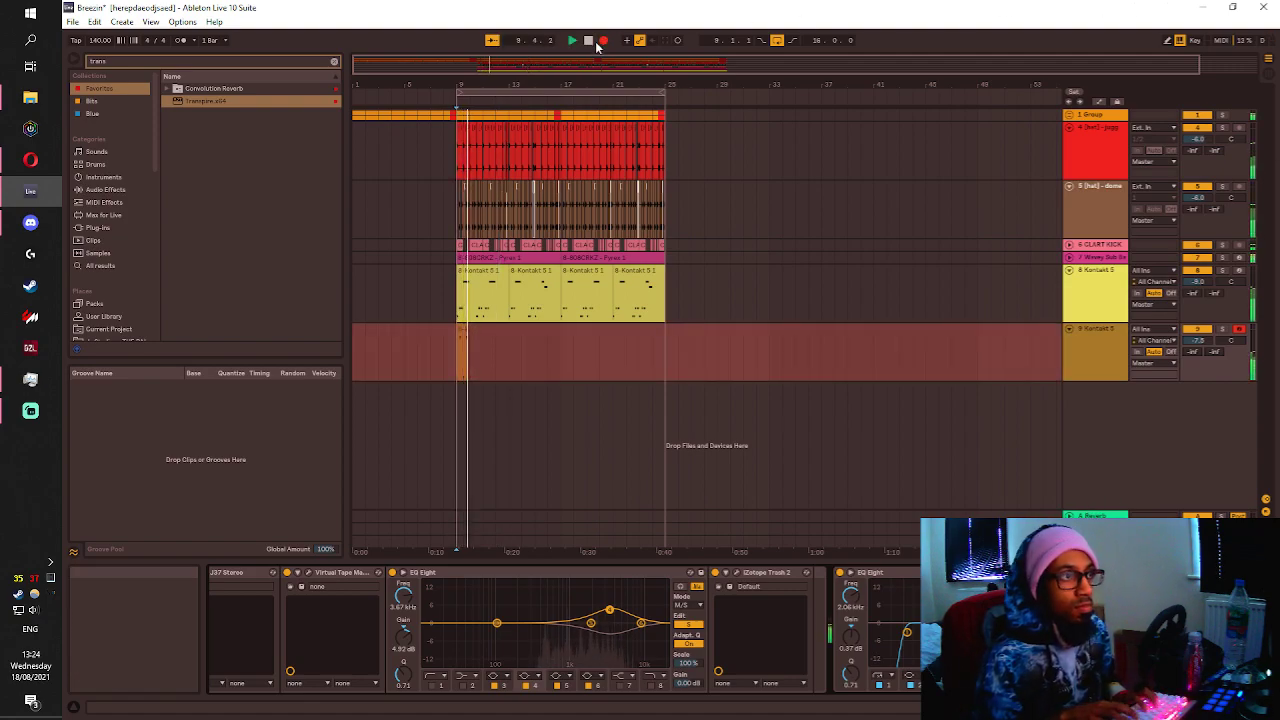
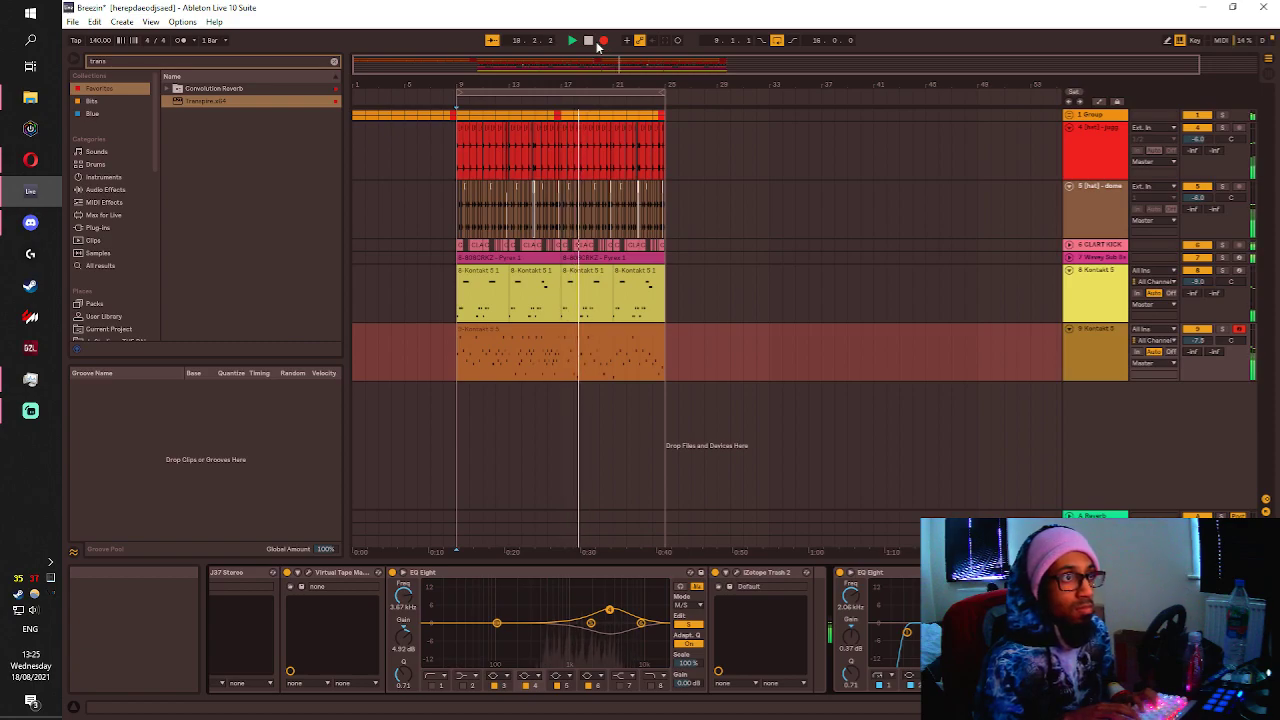
pyautogui.click(600, 42)
pyautogui.click(633, 327)
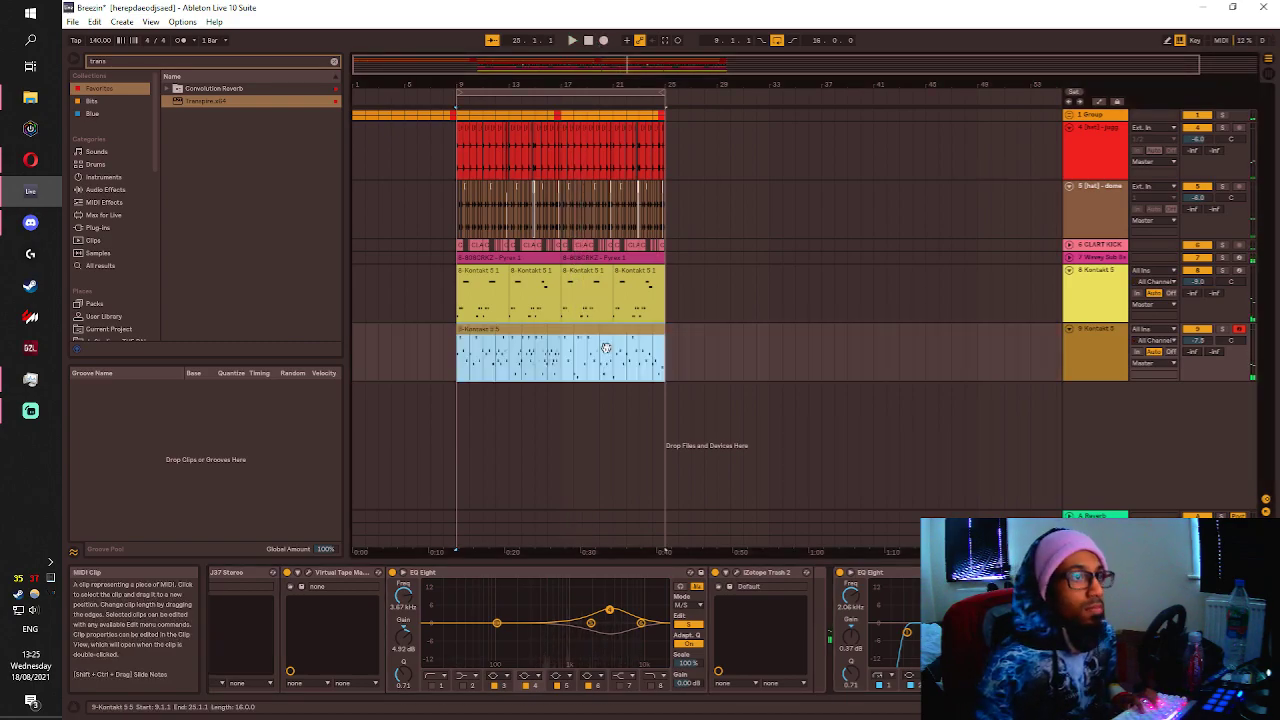
pyautogui.press('space')
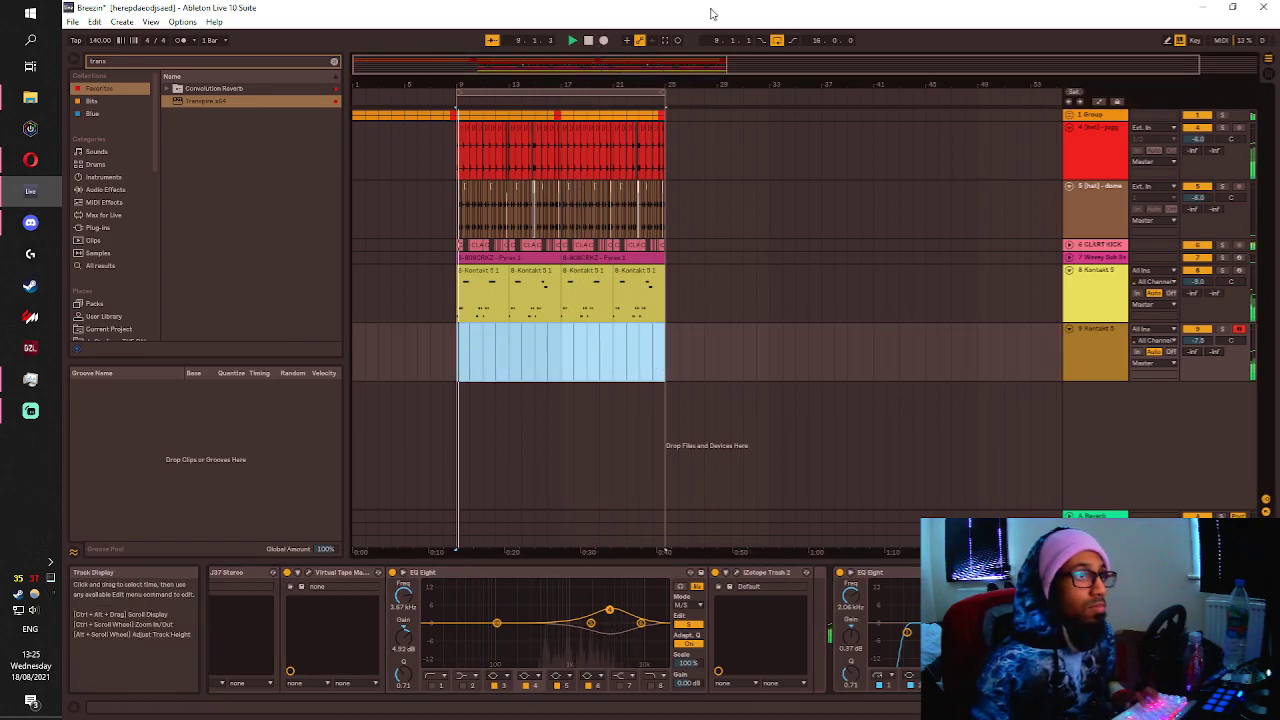
# Record a new Guzheng take from bar 9 to just past bar 17 and open its clip in the note editor.
pyautogui.click(603, 42)
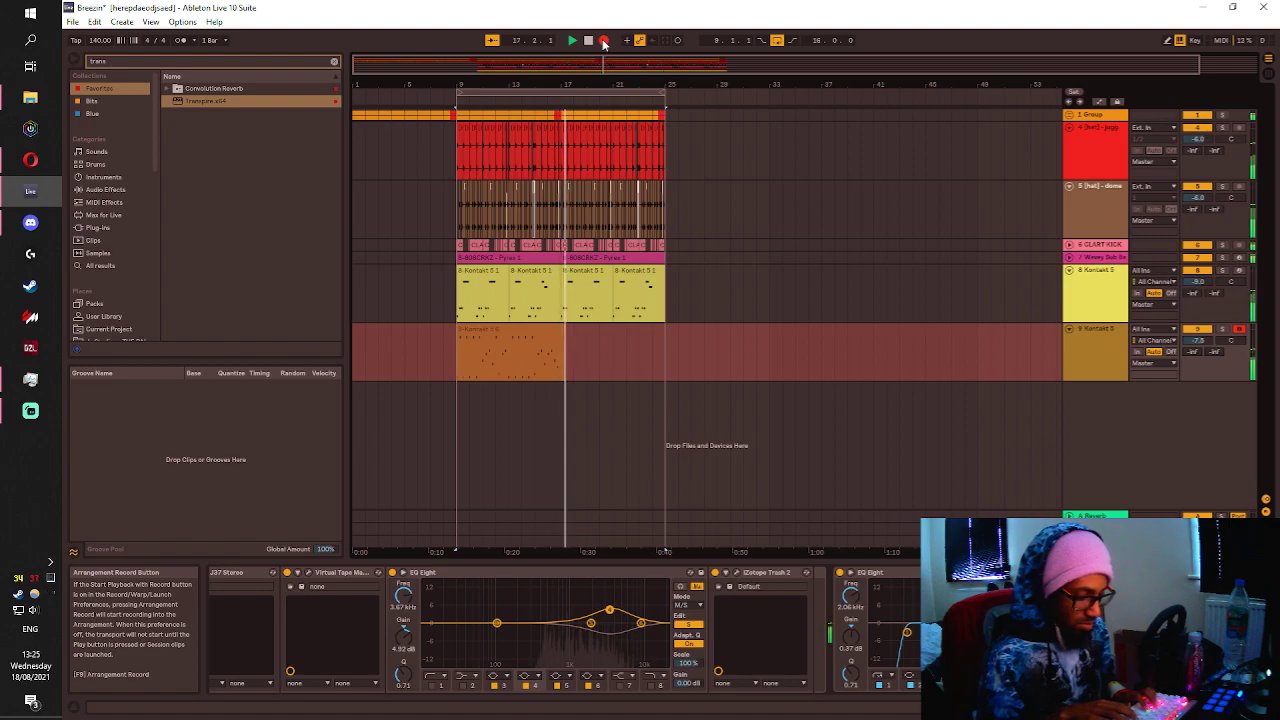
pyautogui.click(603, 41)
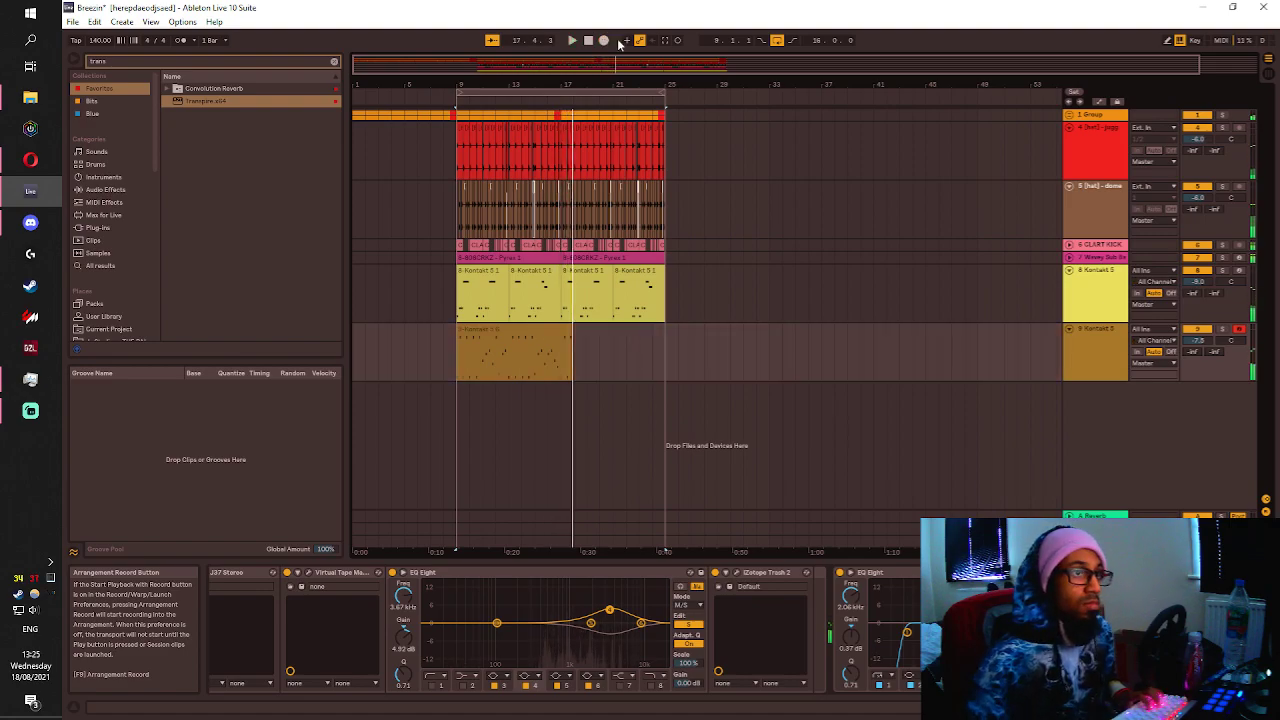
pyautogui.press('space')
pyautogui.click(566, 336)
pyautogui.doubleClick(545, 336)
# With the loop playing, tighten the timing of notes in bars 1 to 3 and lower bar 3's first note to D4.
pyautogui.press('space')
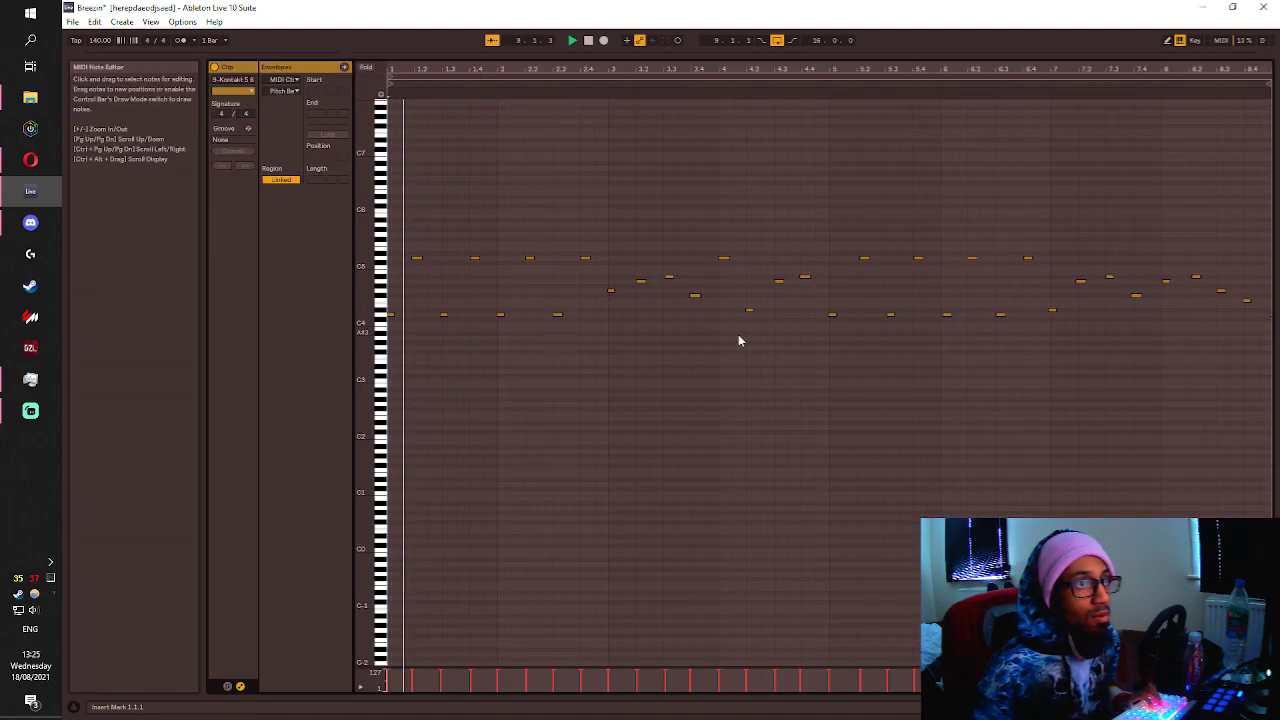
pyautogui.press('space')
pyautogui.press('space')
pyautogui.click(418, 260)
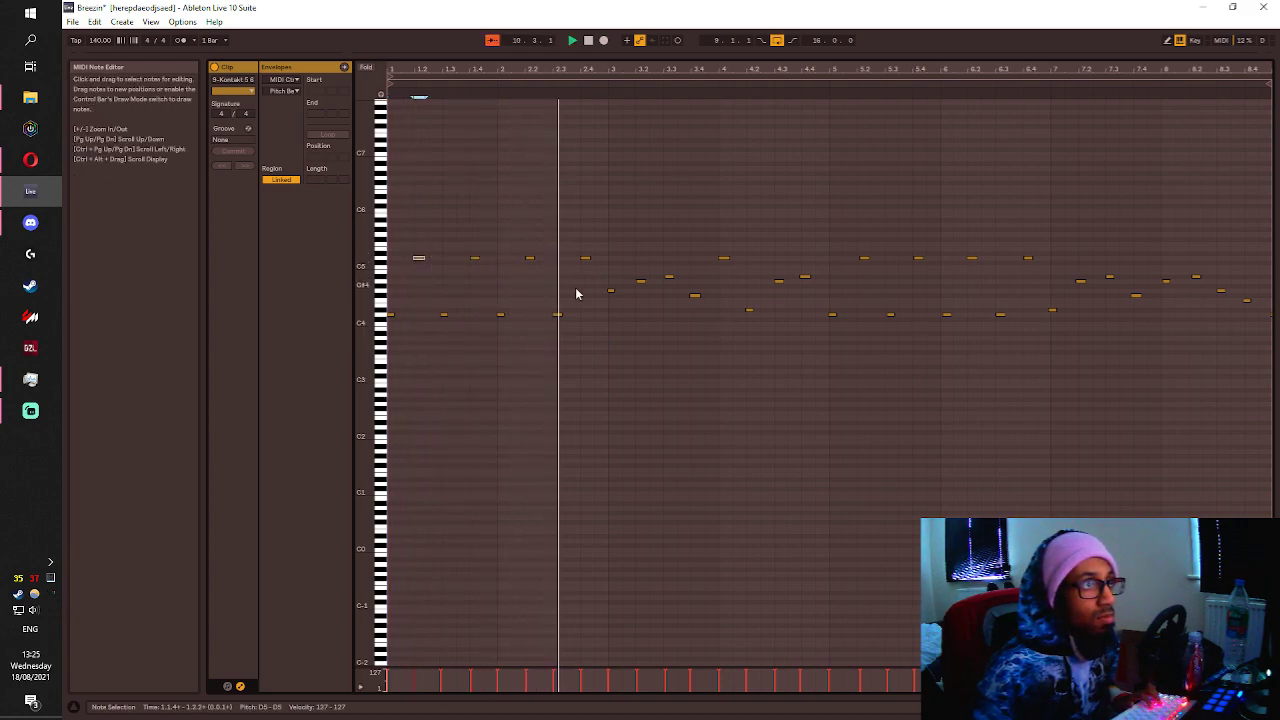
pyautogui.click(611, 292)
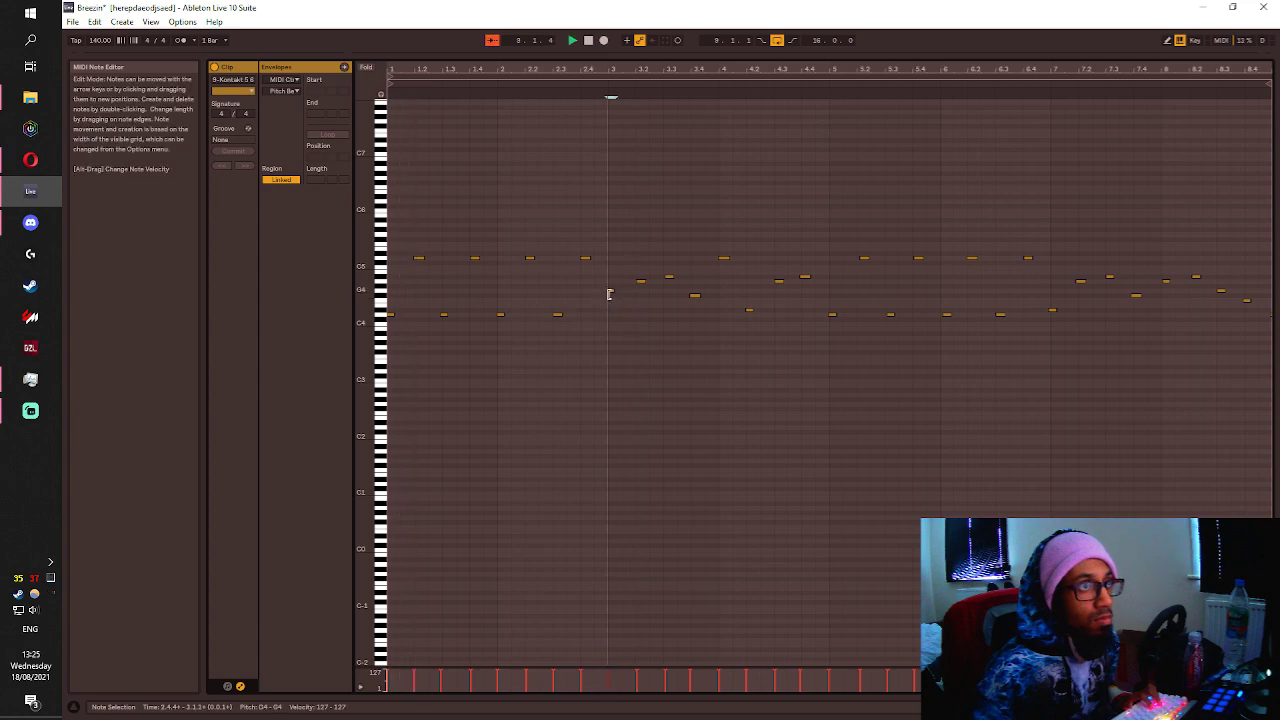
pyautogui.moveTo(611, 293); pyautogui.dragTo(612, 315)
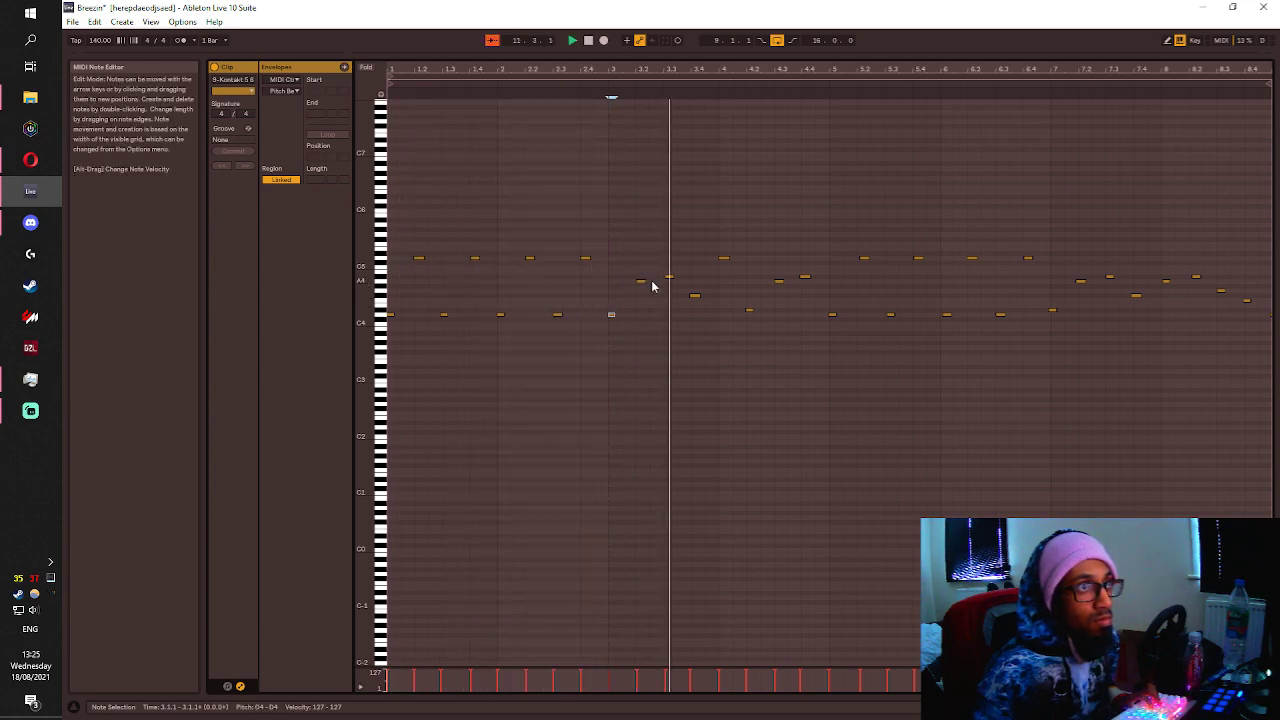
pyautogui.click(697, 295)
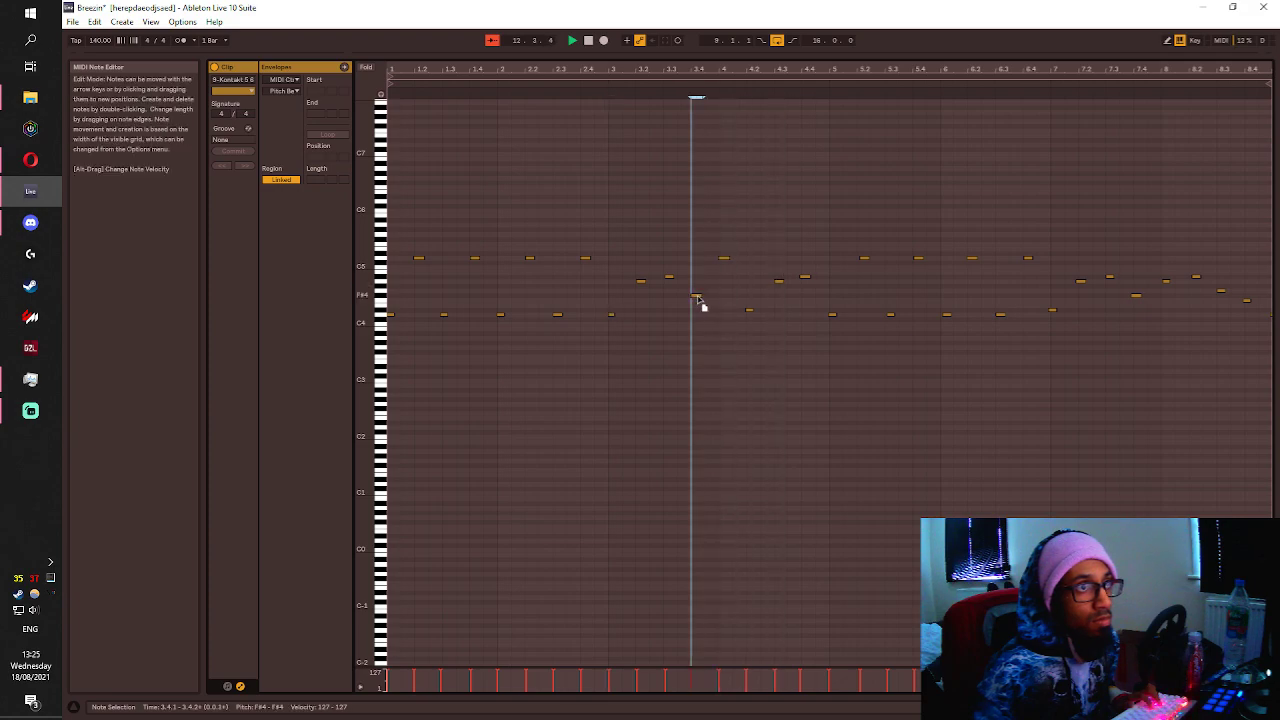
# Lower the last note of bar 4 to D#4 and the note at 4.2 to D4.
pyautogui.moveTo(806, 280); pyautogui.dragTo(812, 305)
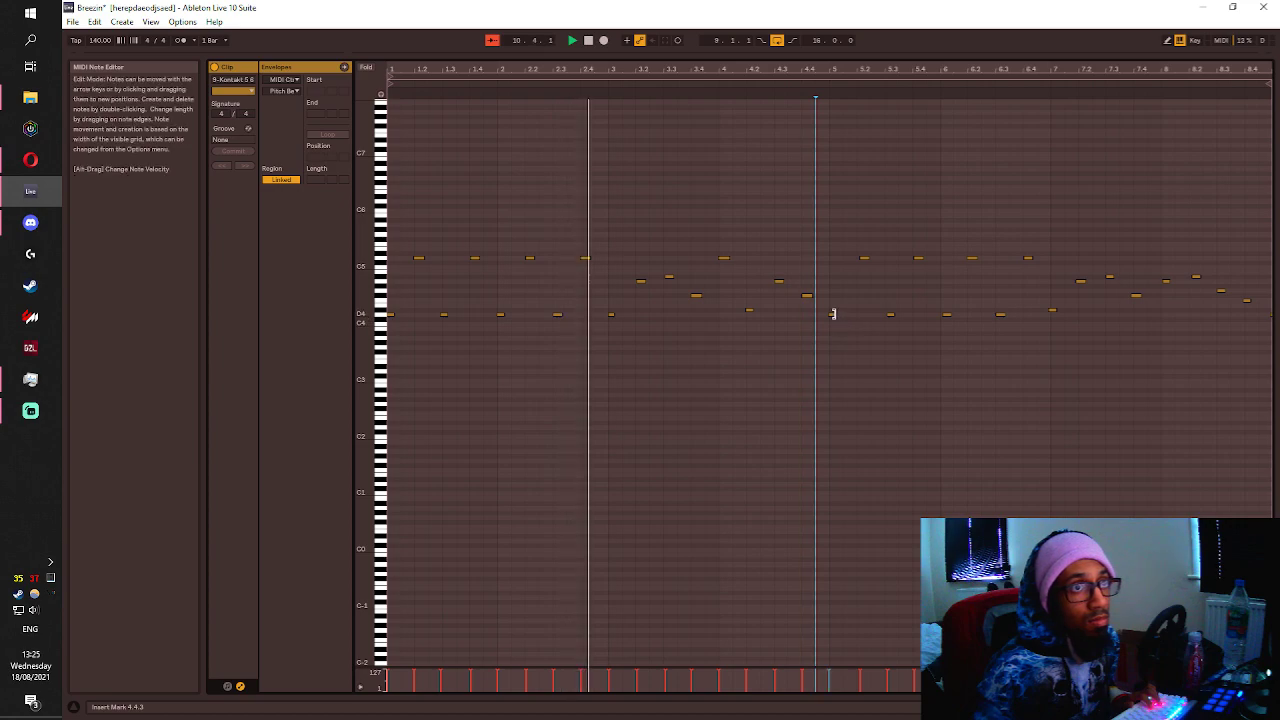
pyautogui.click(835, 317)
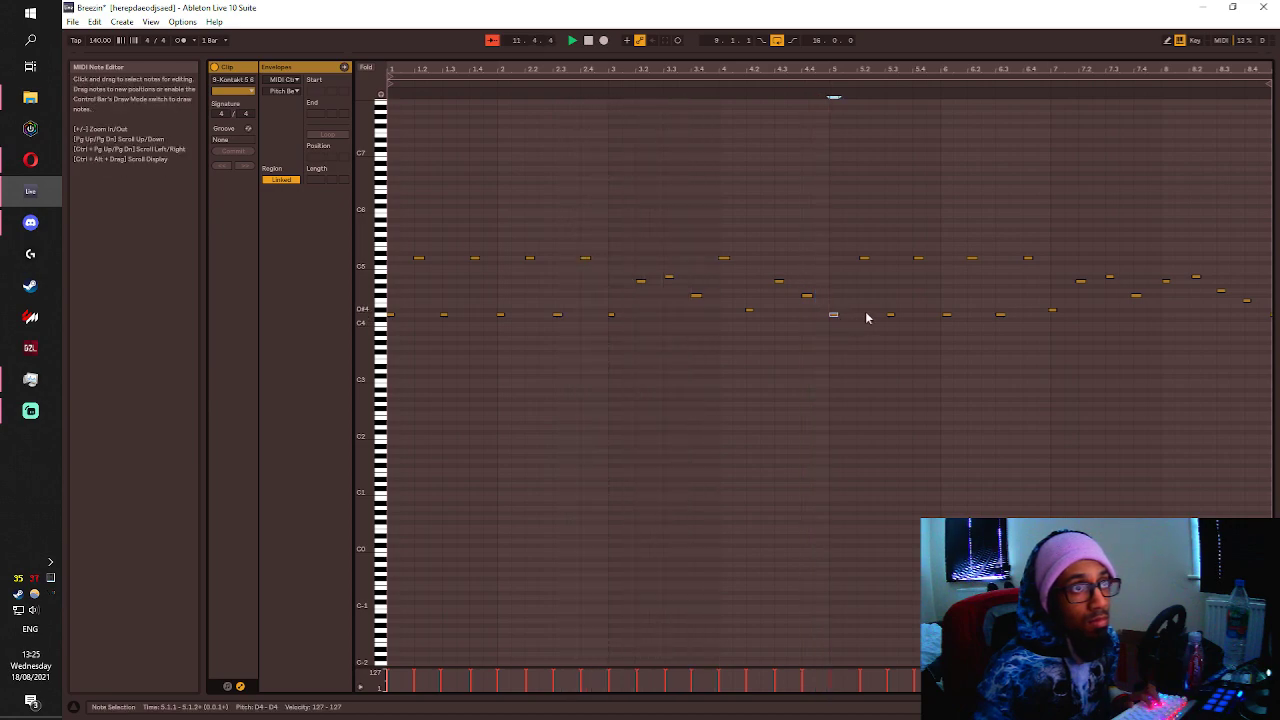
pyautogui.moveTo(807, 297); pyautogui.dragTo(812, 318)
pyautogui.click(814, 321)
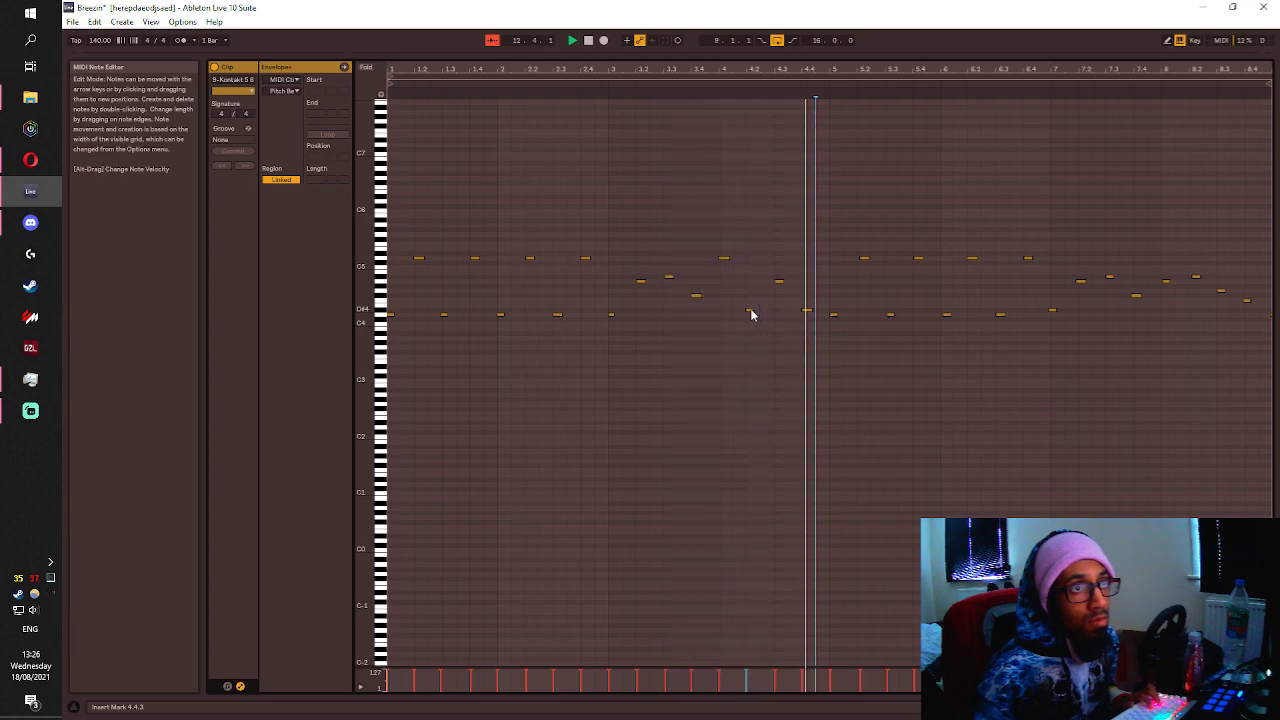
pyautogui.click(751, 316)
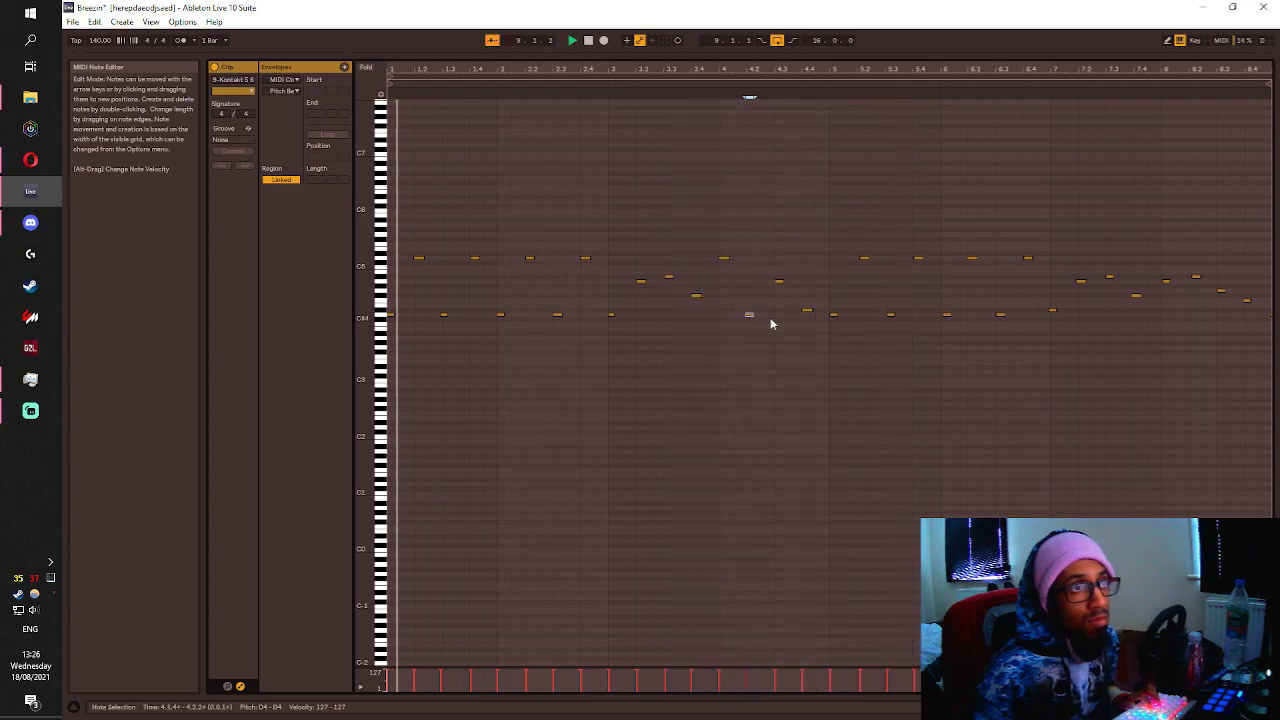
pyautogui.click(816, 324)
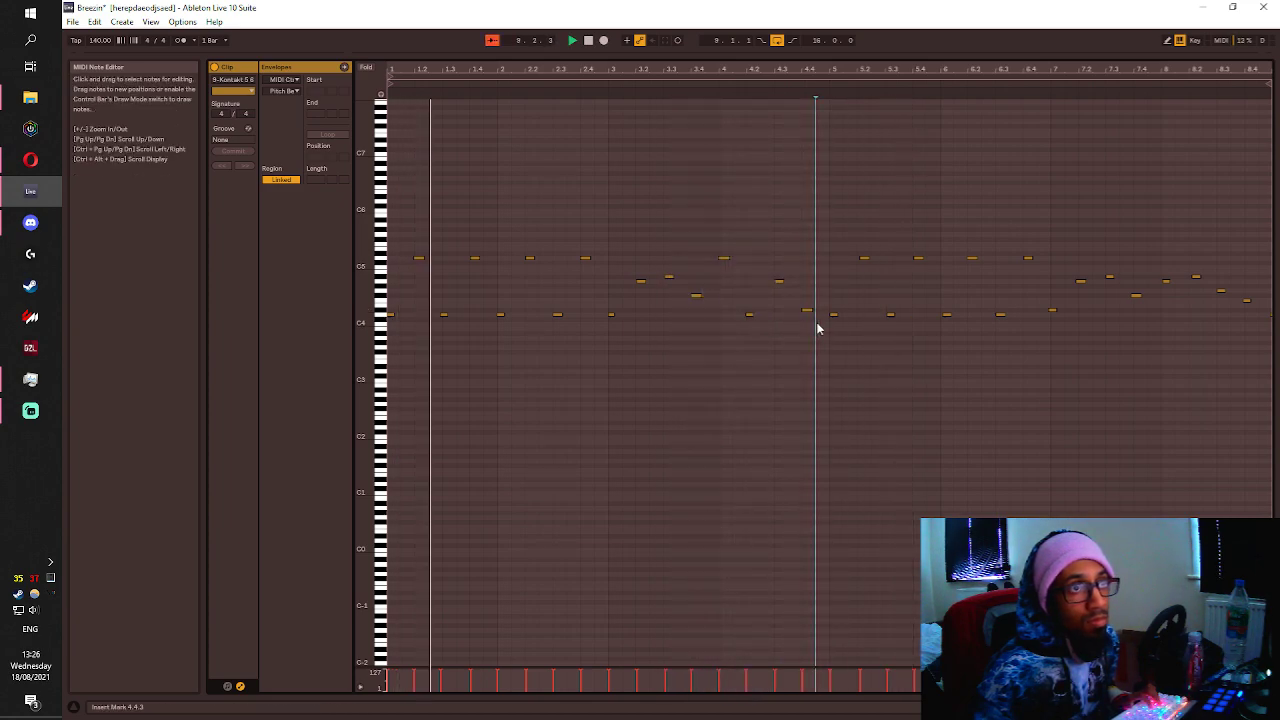
# Nudge the timing of notes in bars 5, 6 and 8, and lower the first note of bar 7 to D4.
pyautogui.click(864, 260)
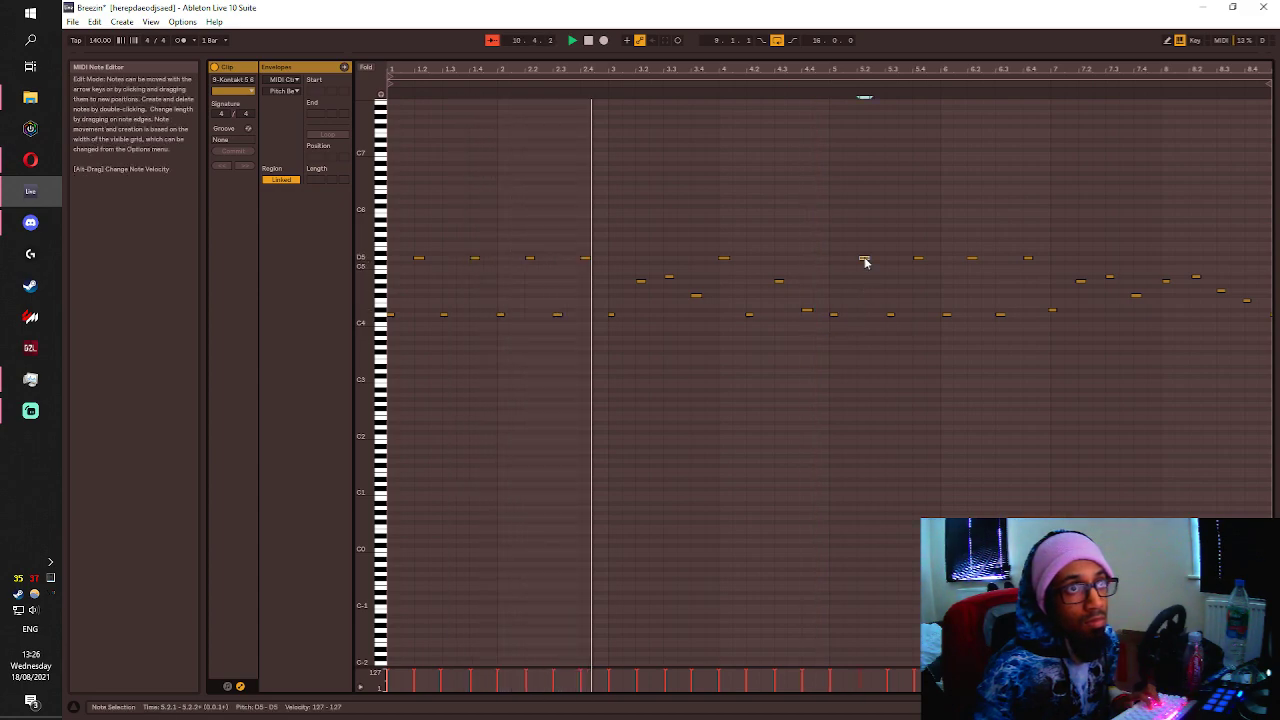
pyautogui.click(919, 261)
pyautogui.click(889, 317)
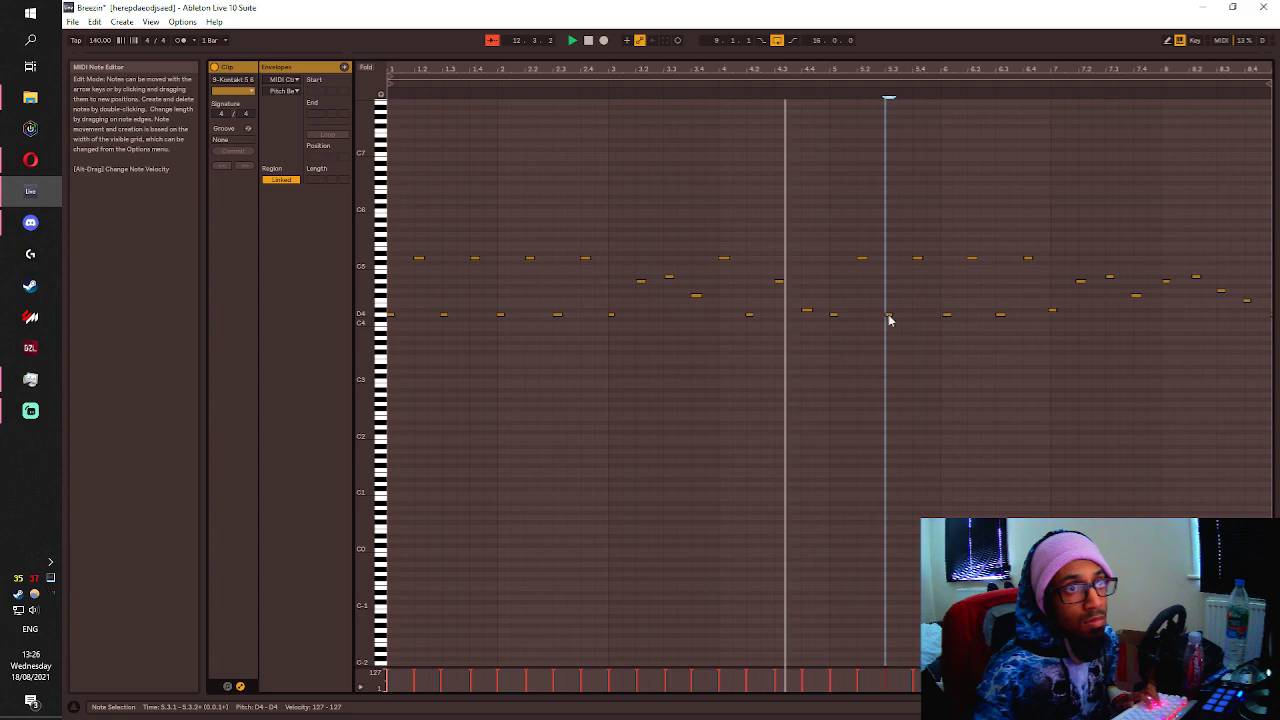
pyautogui.click(949, 318)
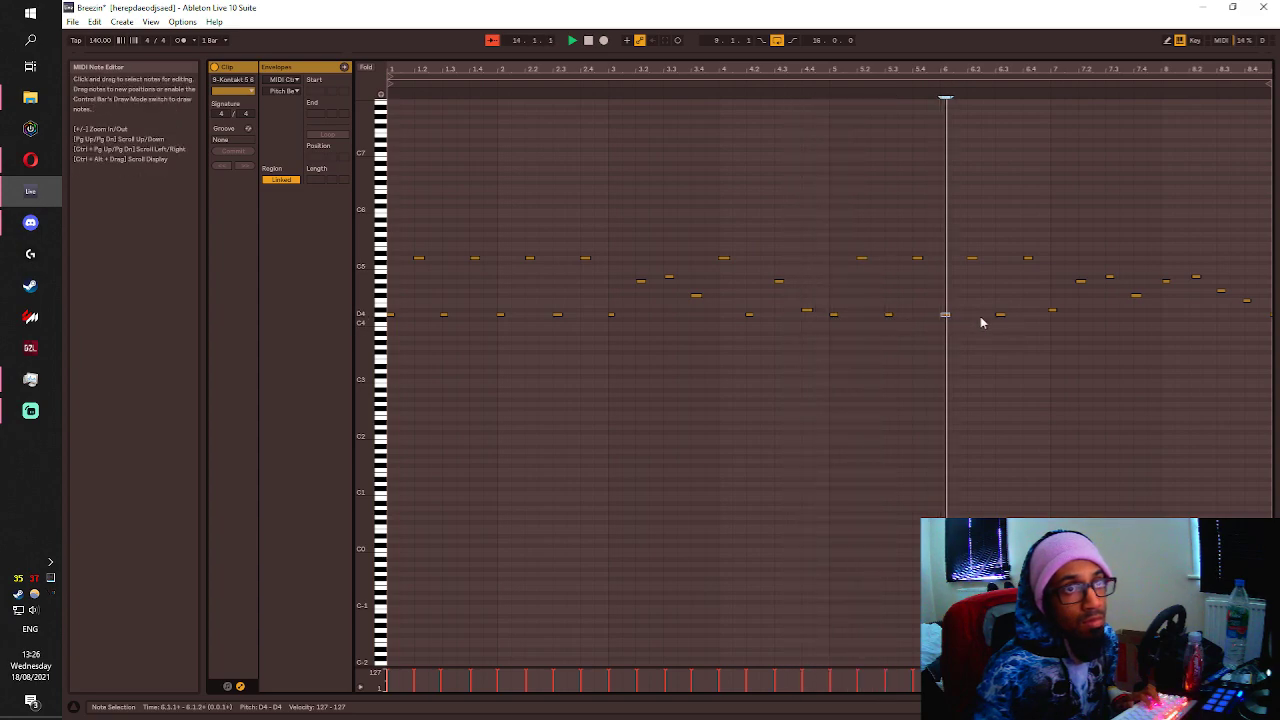
pyautogui.click(1056, 314)
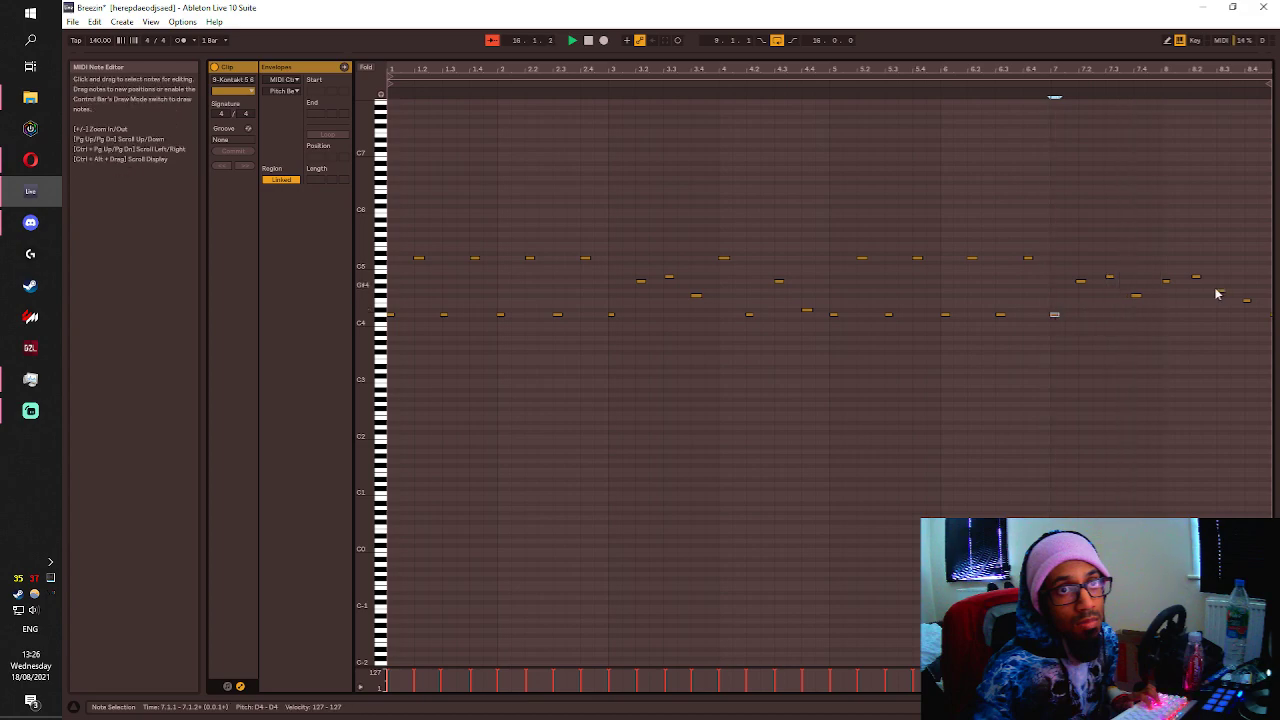
pyautogui.click(1166, 281)
pyautogui.click(1195, 279)
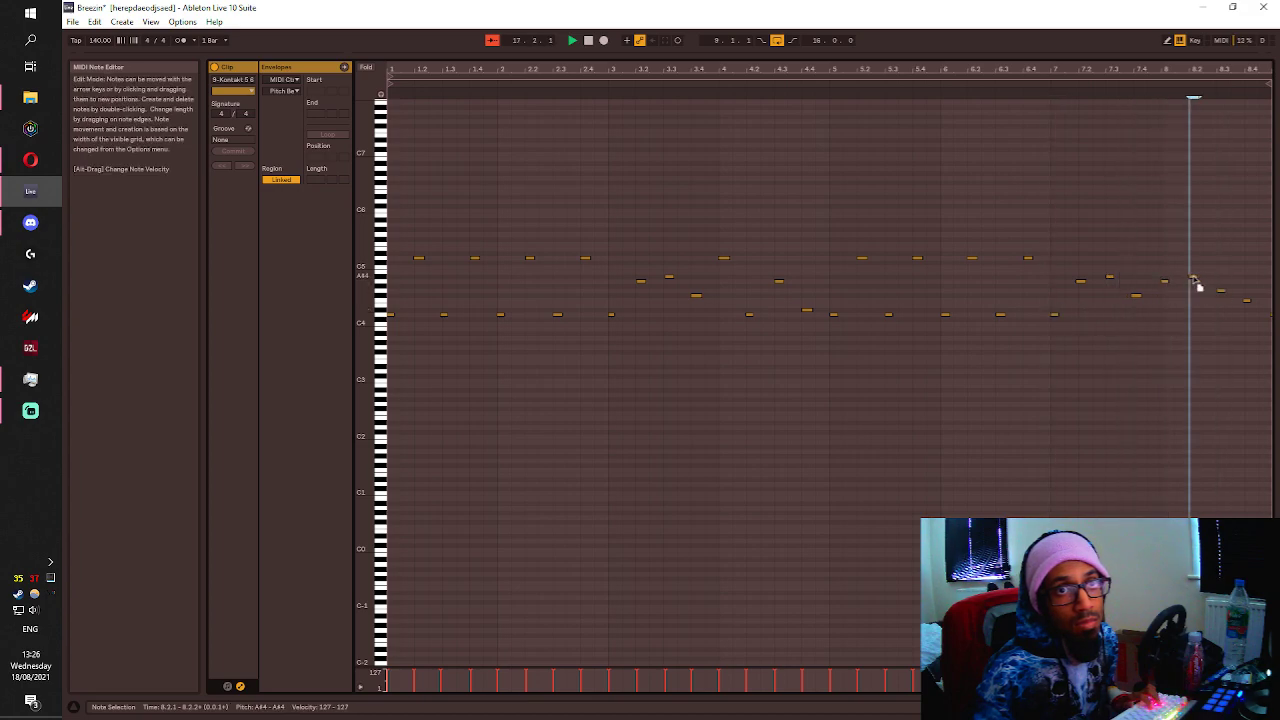
# Delete the clip's notes from its start up to and including the one at bar 9.
pyautogui.scroll(-1, 1236, 304)
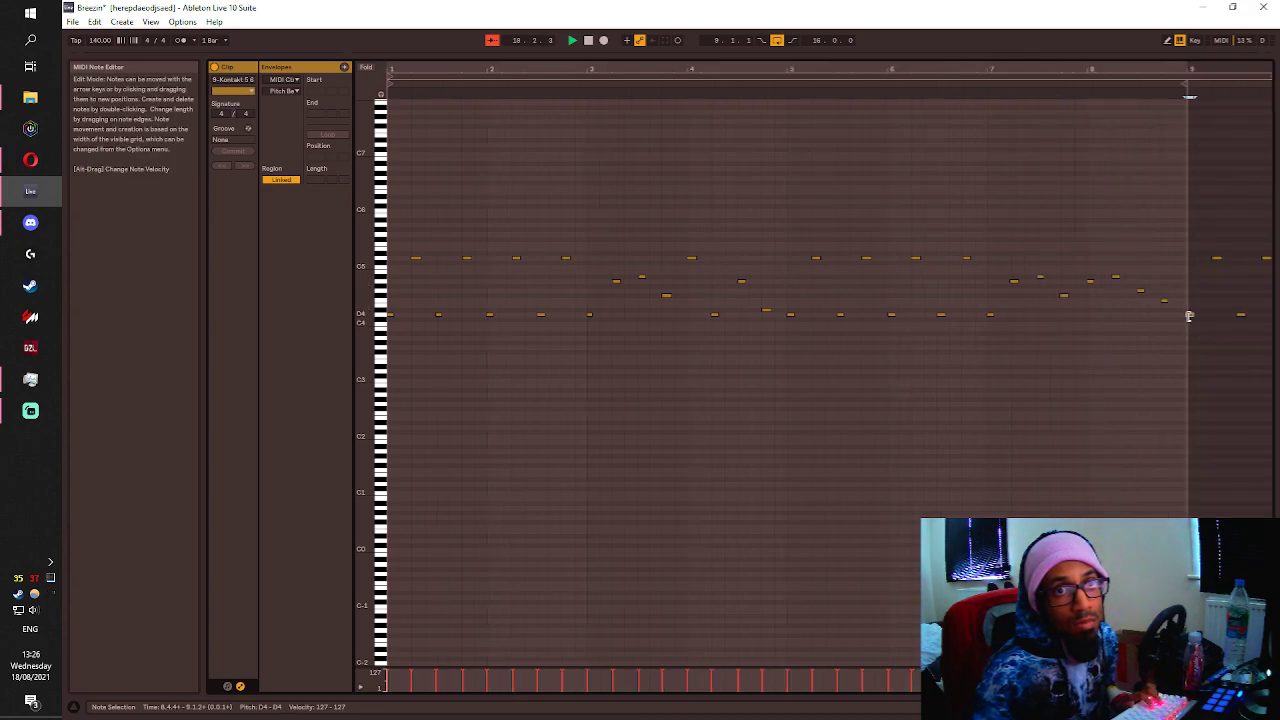
pyautogui.click(1189, 320)
pyautogui.hotkey('ctrl', 'a')
pyautogui.press('Delete')
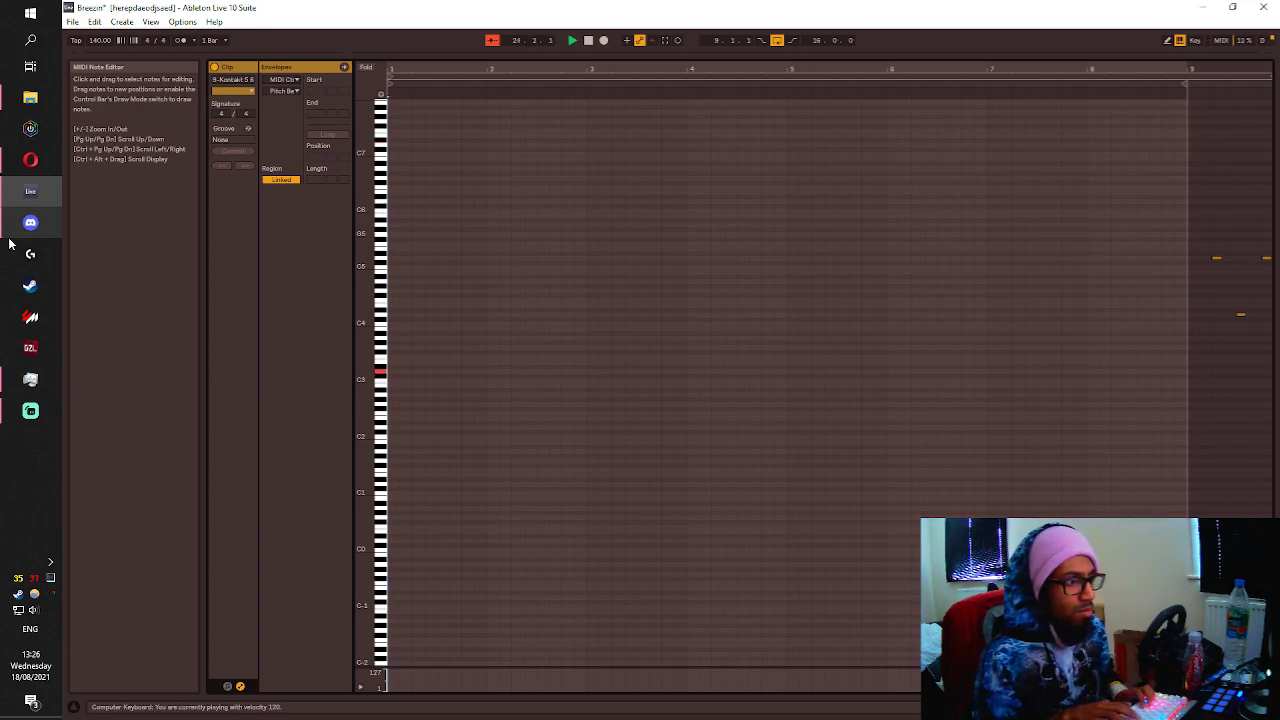
# Raise the computer keyboard's playing velocity to 127.
pyautogui.press('v')
pyautogui.press('v')
pyautogui.press('v')
pyautogui.press('v')
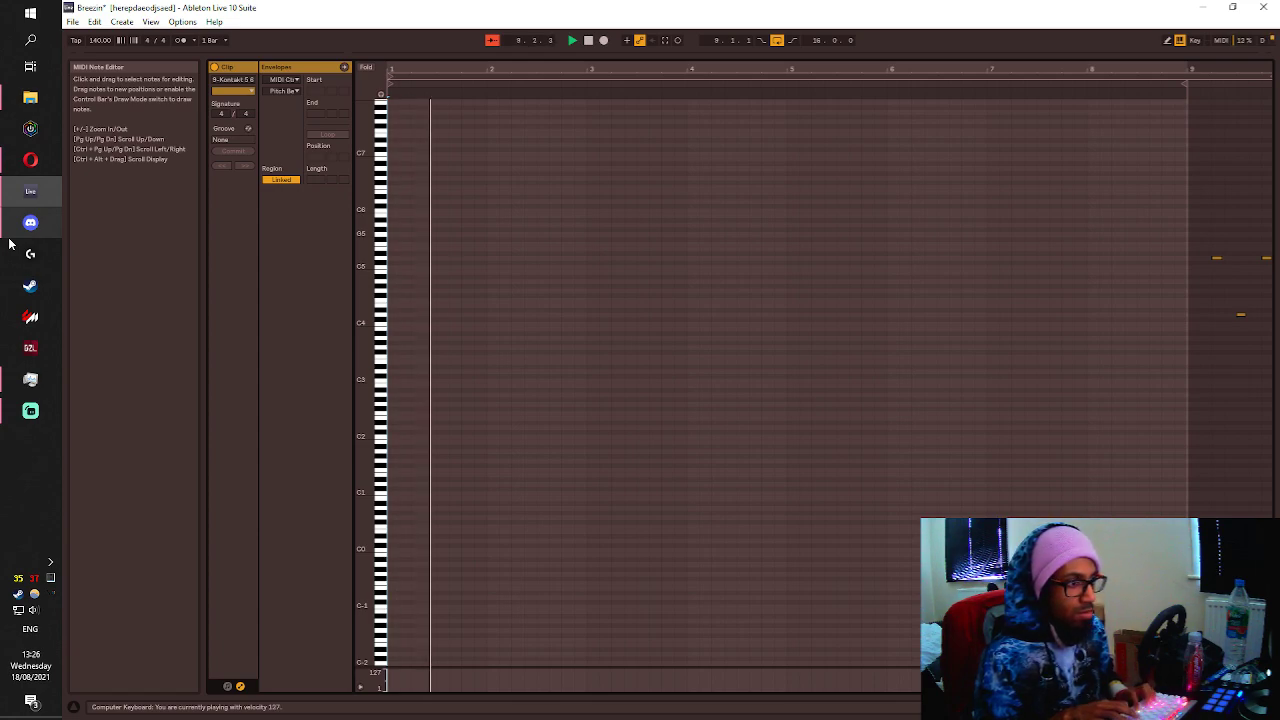
# Play trial notes on the Guzheng instrument over the beat from bar 9, changing the keyboard's octave.
pyautogui.press('h')
pyautogui.press('u')
pyautogui.press('h')
pyautogui.press('g')
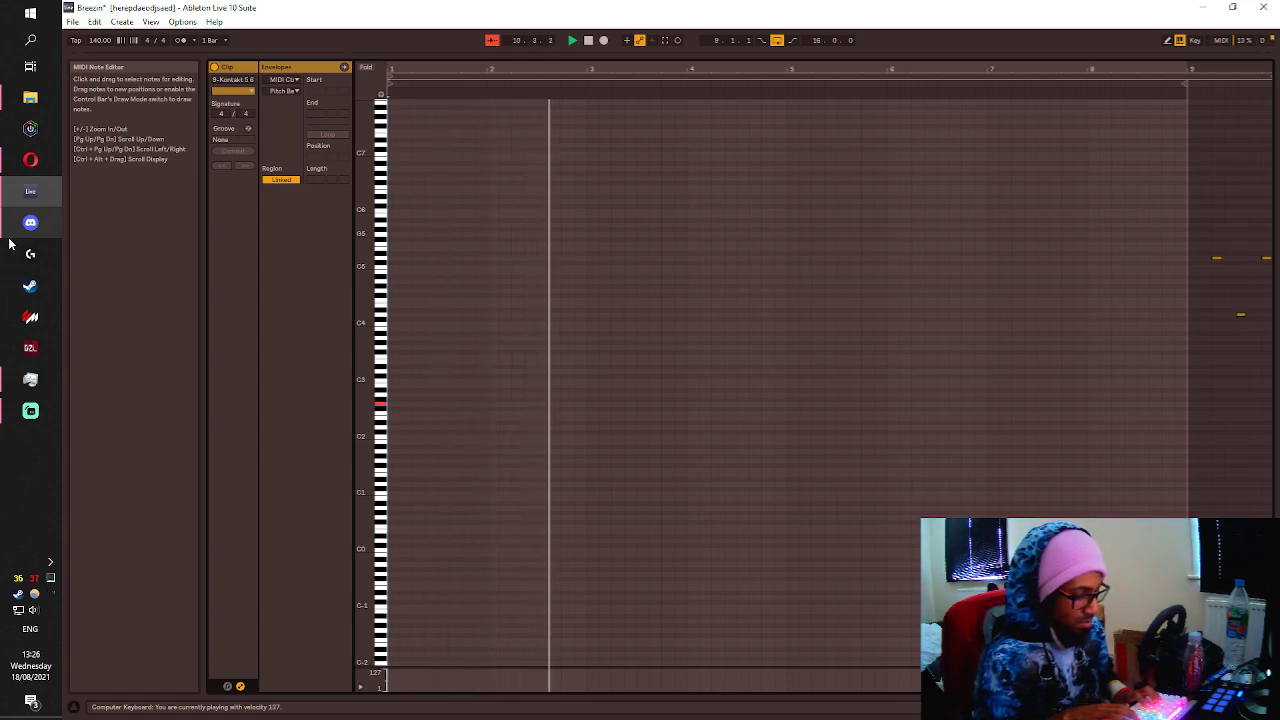
pyautogui.press('s')
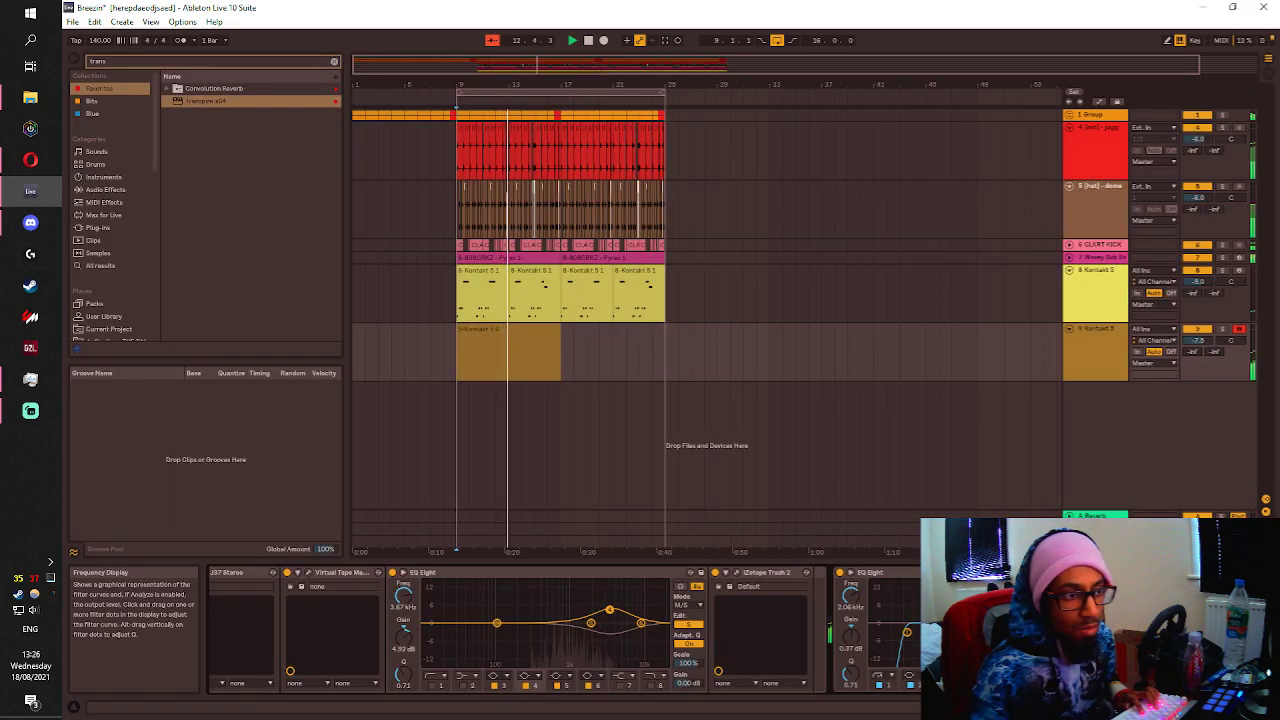
pyautogui.press('x')
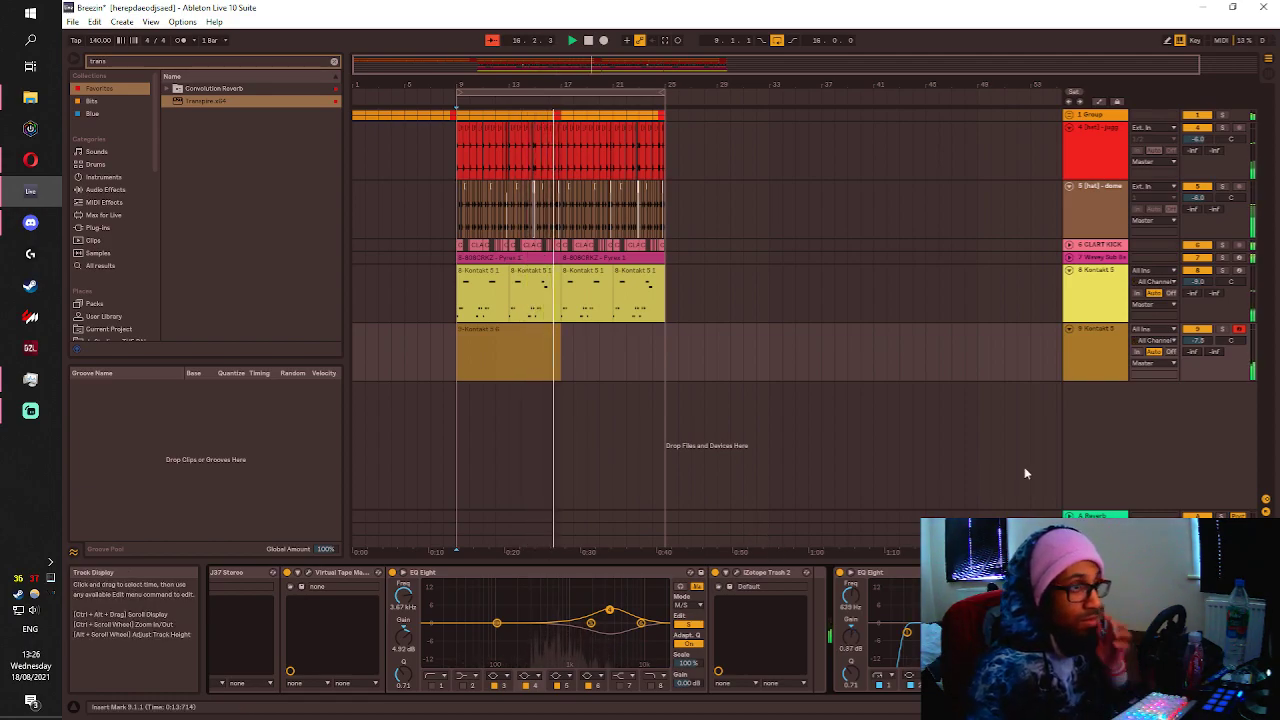
# Delete track 9 with its Kontakt 5 Guzheng instrument and emptied clip, and replay the beat from bar 9.
pyautogui.click(1077, 372)
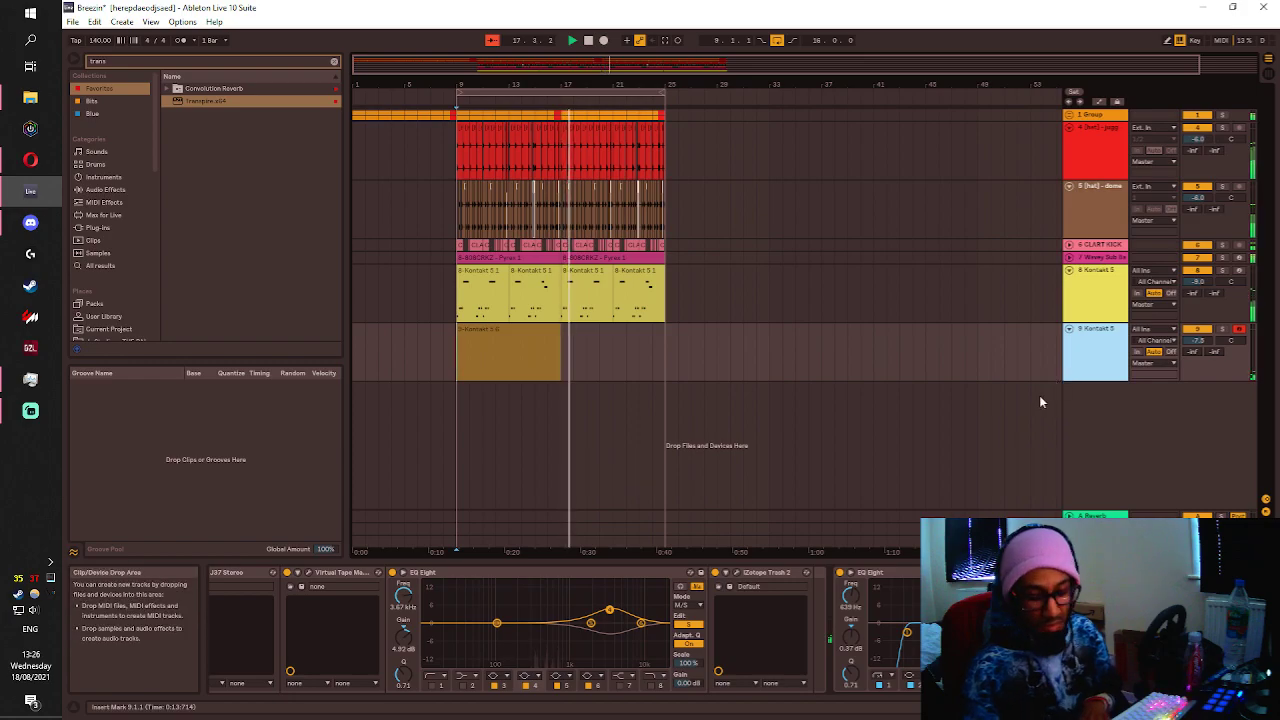
pyautogui.press('Delete')
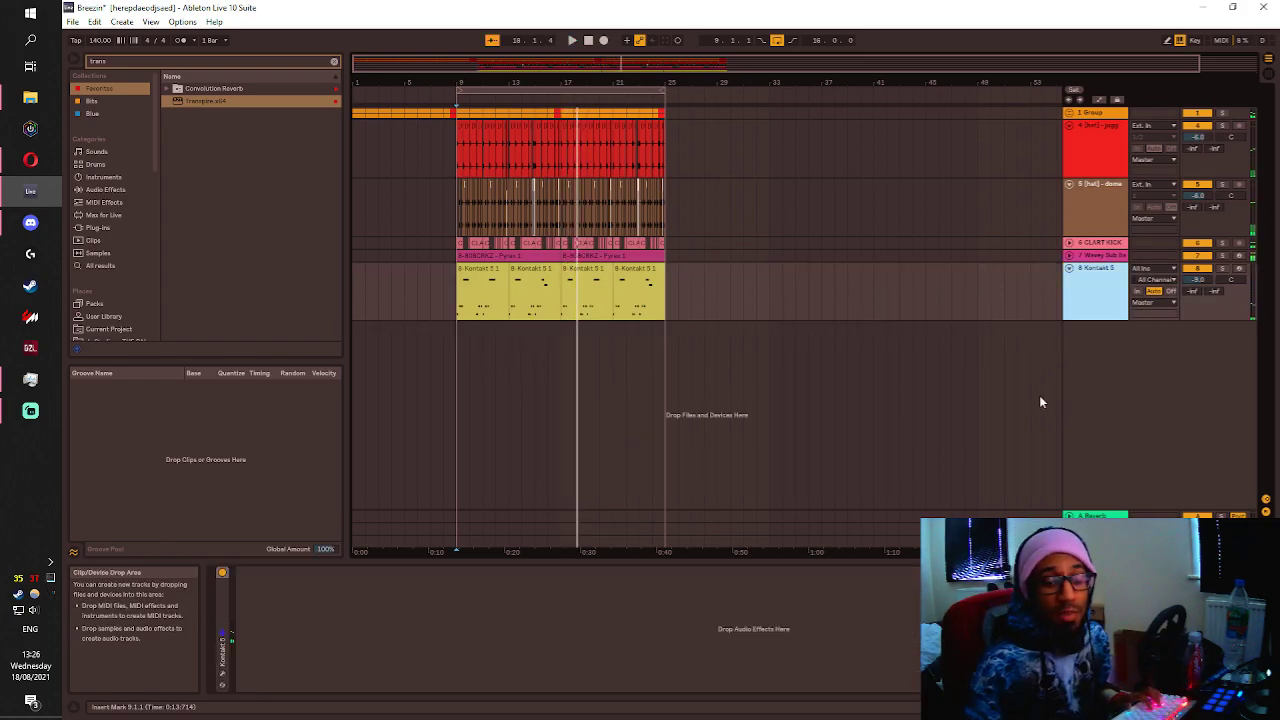
pyautogui.press('space')
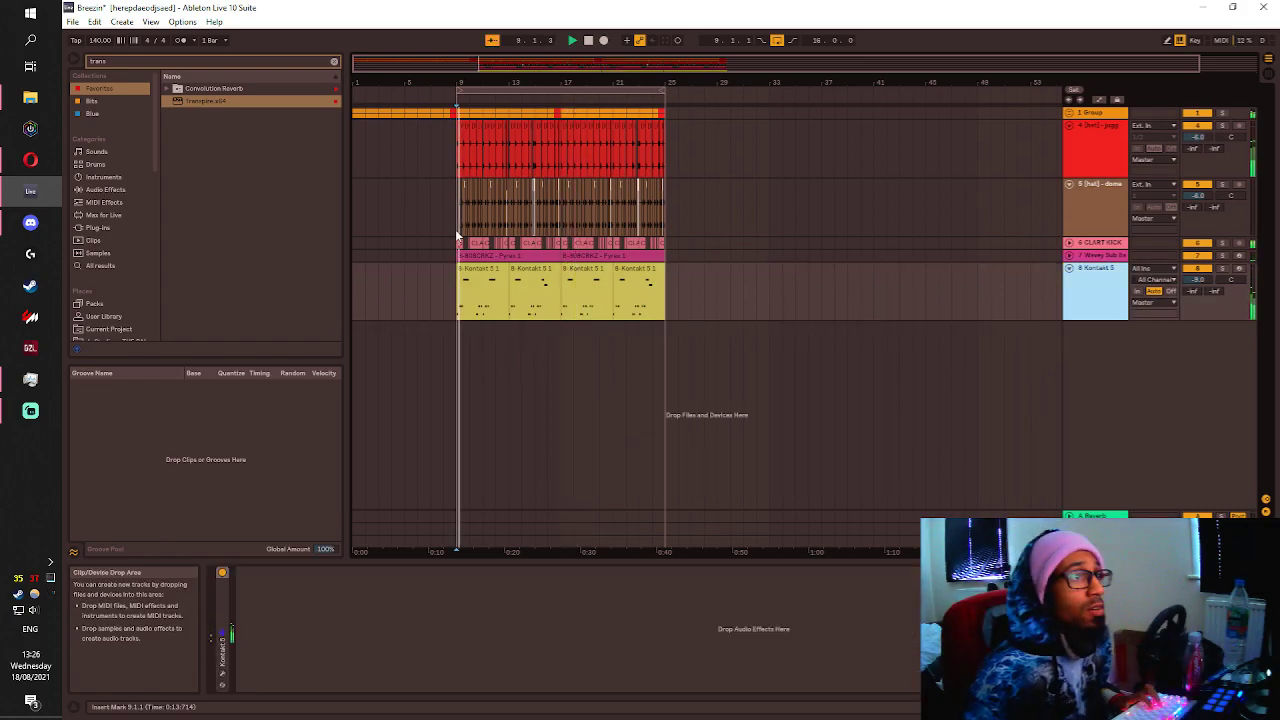
# Add a third return track and load the MISHBY plug-in onto it from the unfiltered favorites.
pyautogui.click(334, 61)
pyautogui.scroll(-1, 555, 285)
pyautogui.scroll(2, 430, 275)
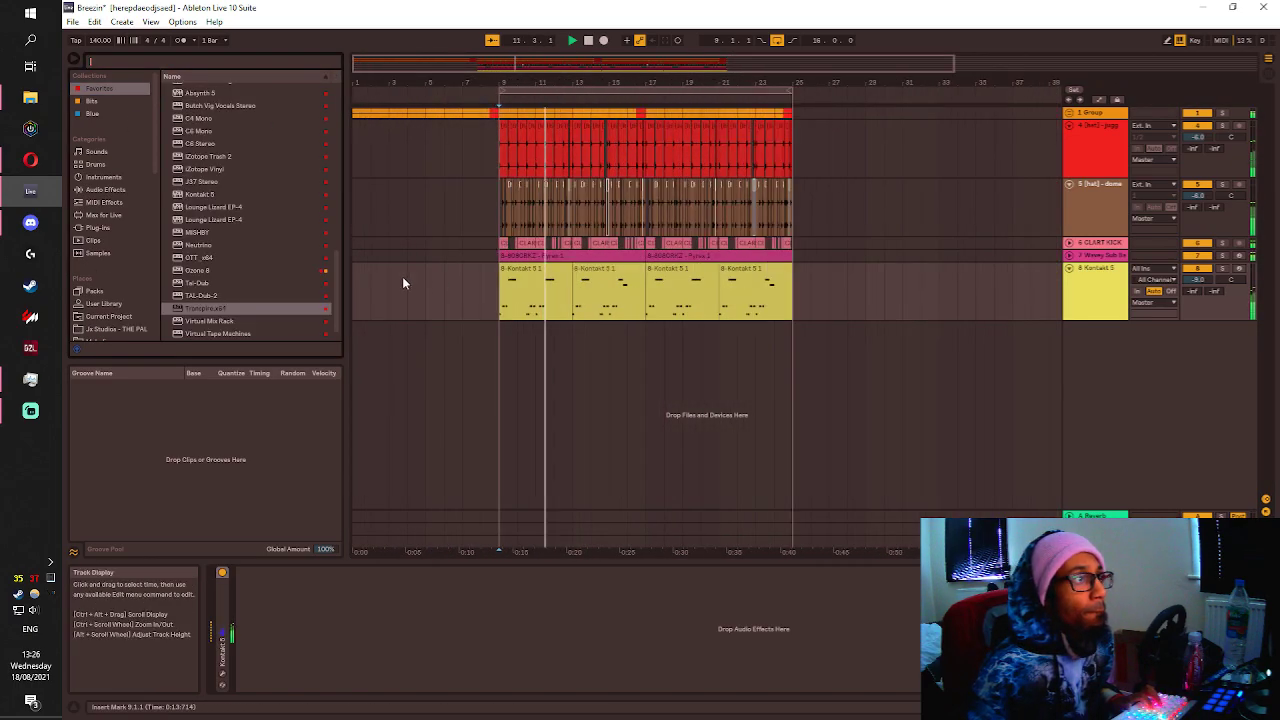
pyautogui.scroll(1, 214, 176)
pyautogui.scroll(3, 210, 172)
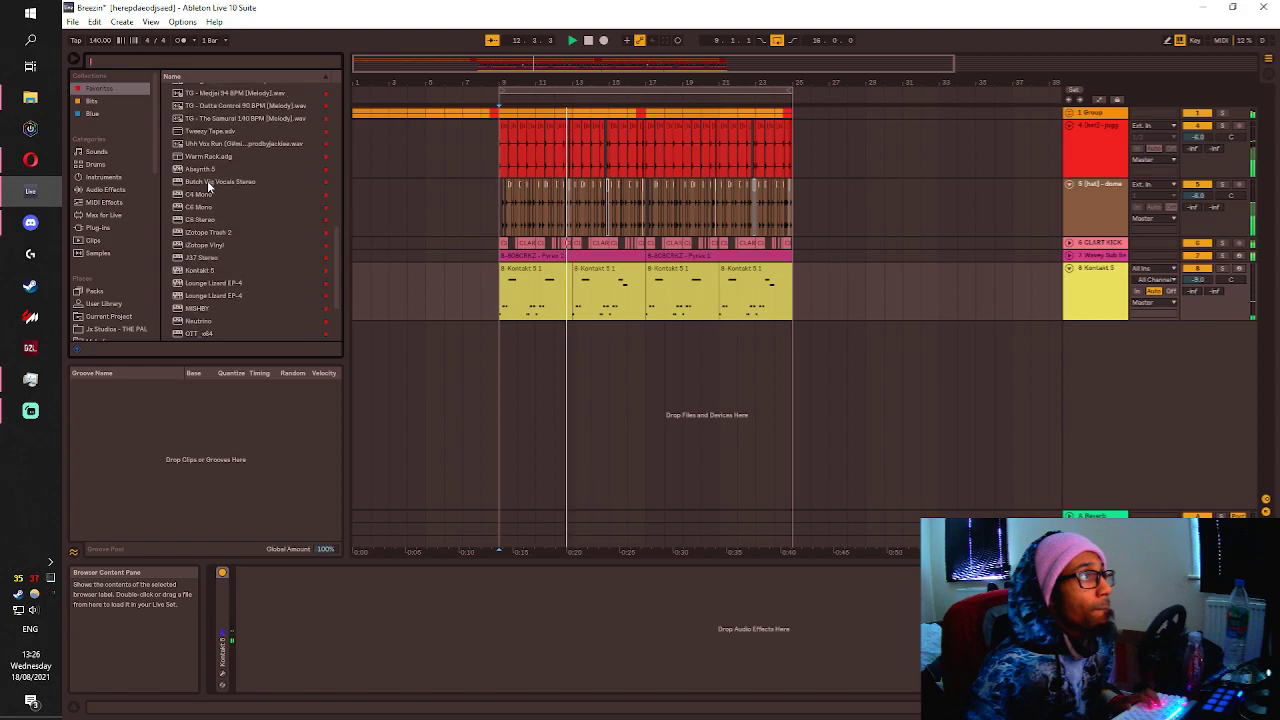
pyautogui.scroll(-5, 205, 168)
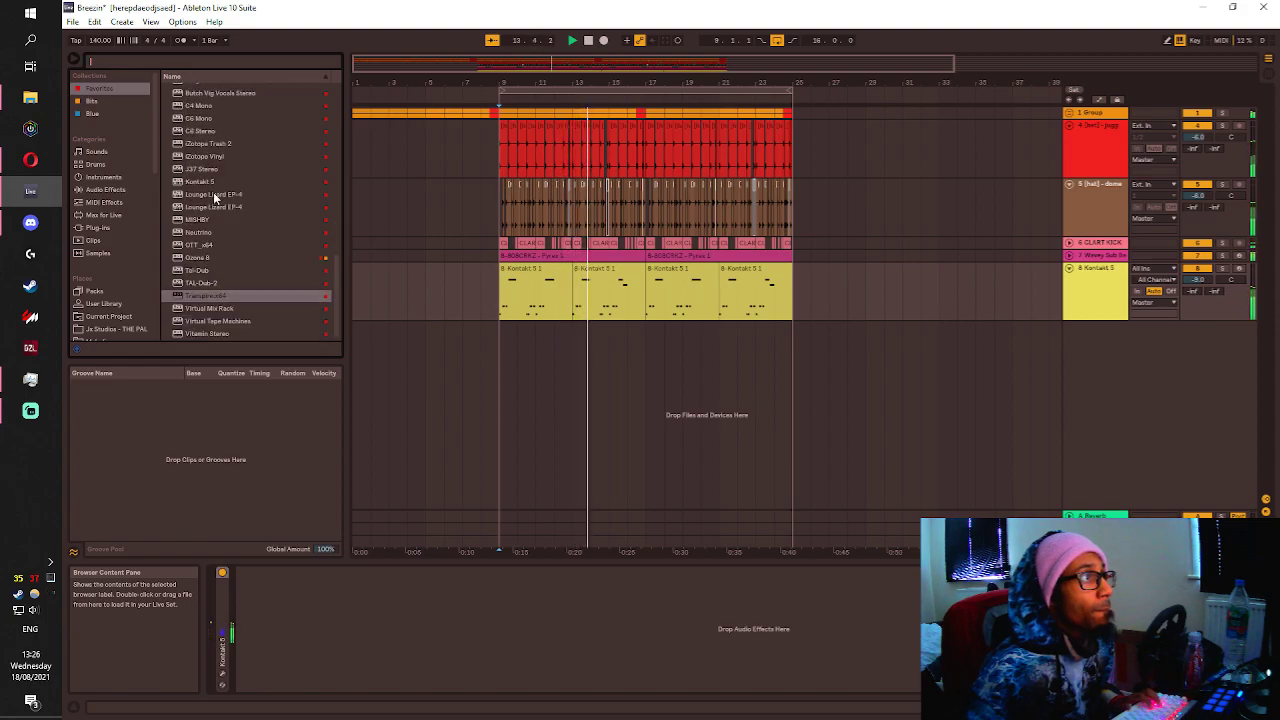
pyautogui.click(203, 220)
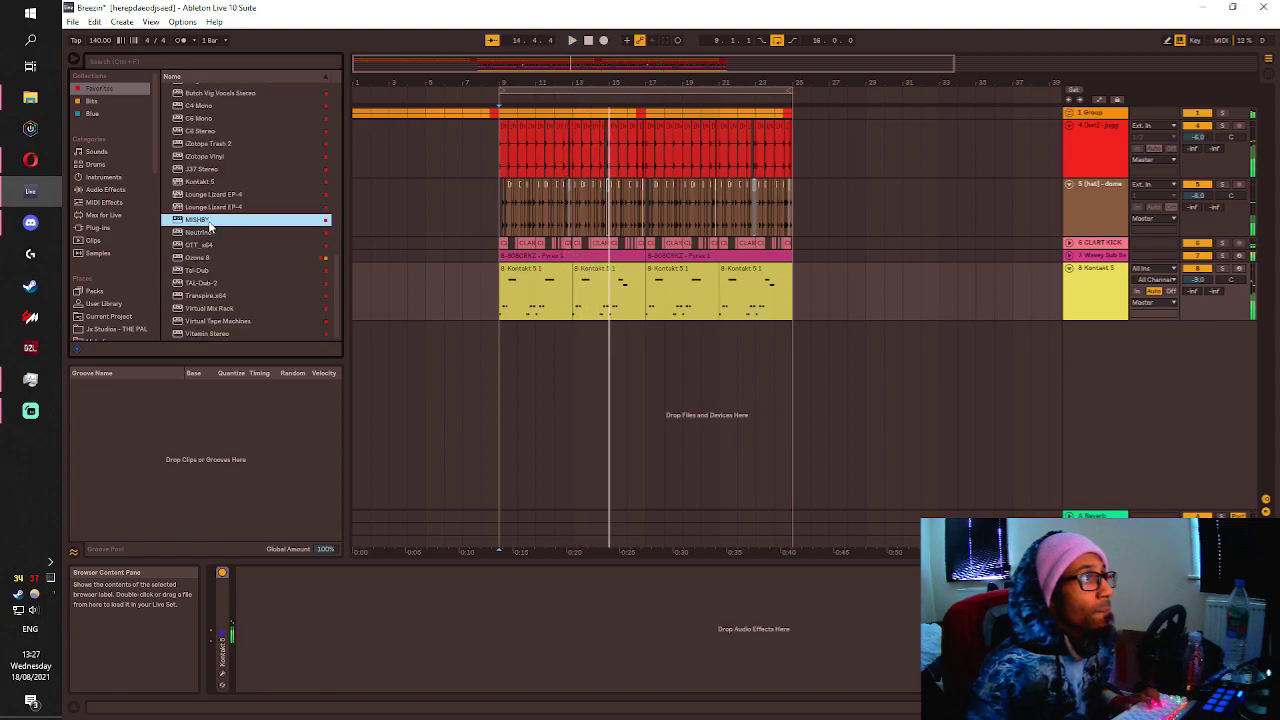
pyautogui.press('space')
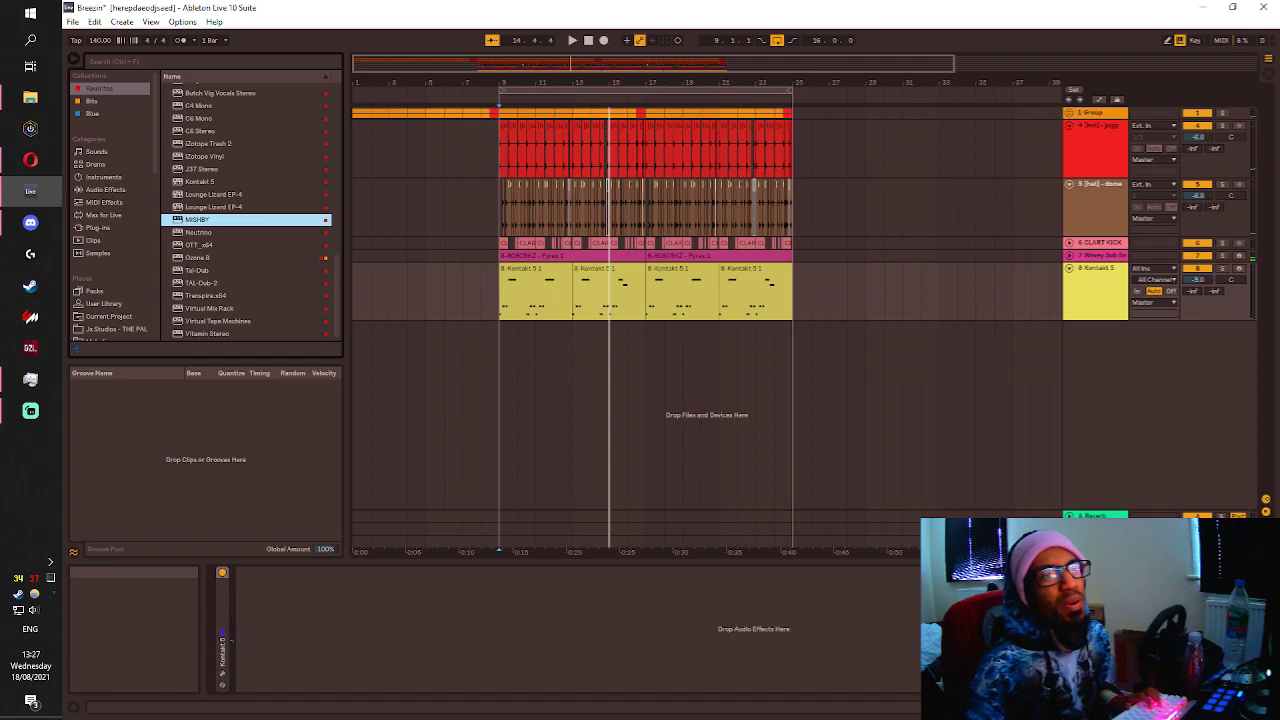
pyautogui.click(1096, 528)
pyautogui.hotkey('ctrl', 'alt', 't')
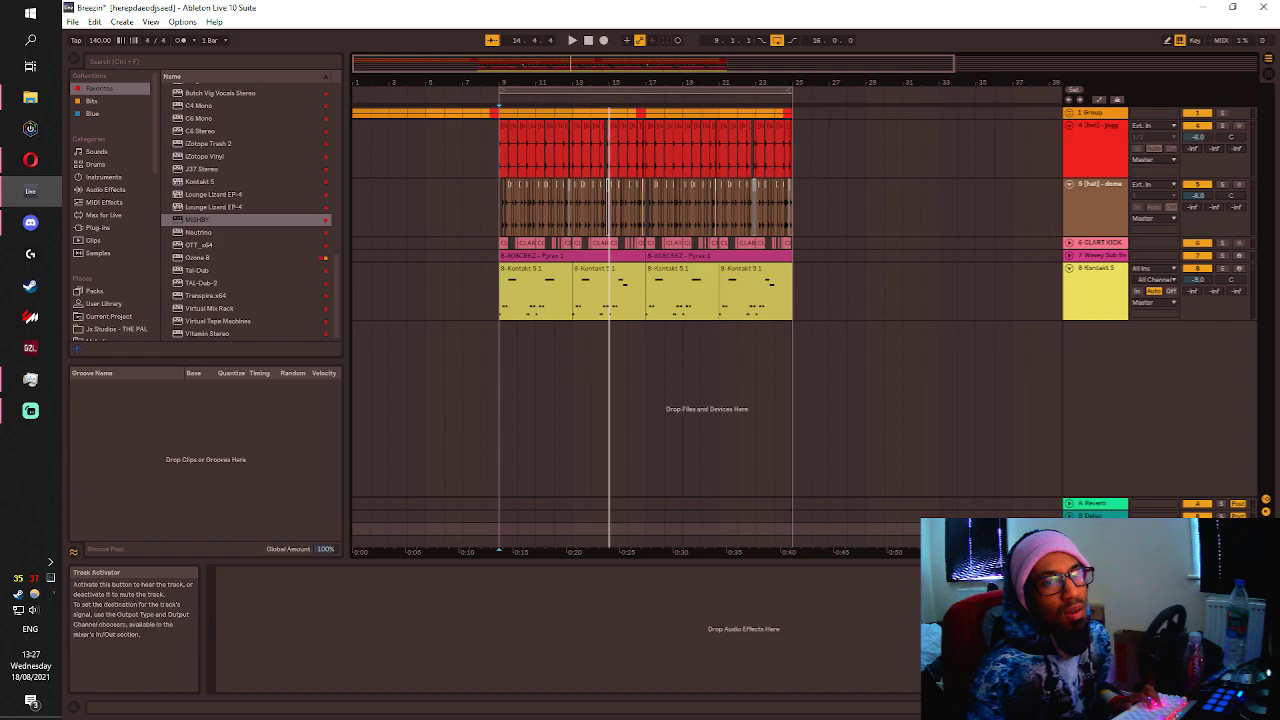
pyautogui.click(1069, 528)
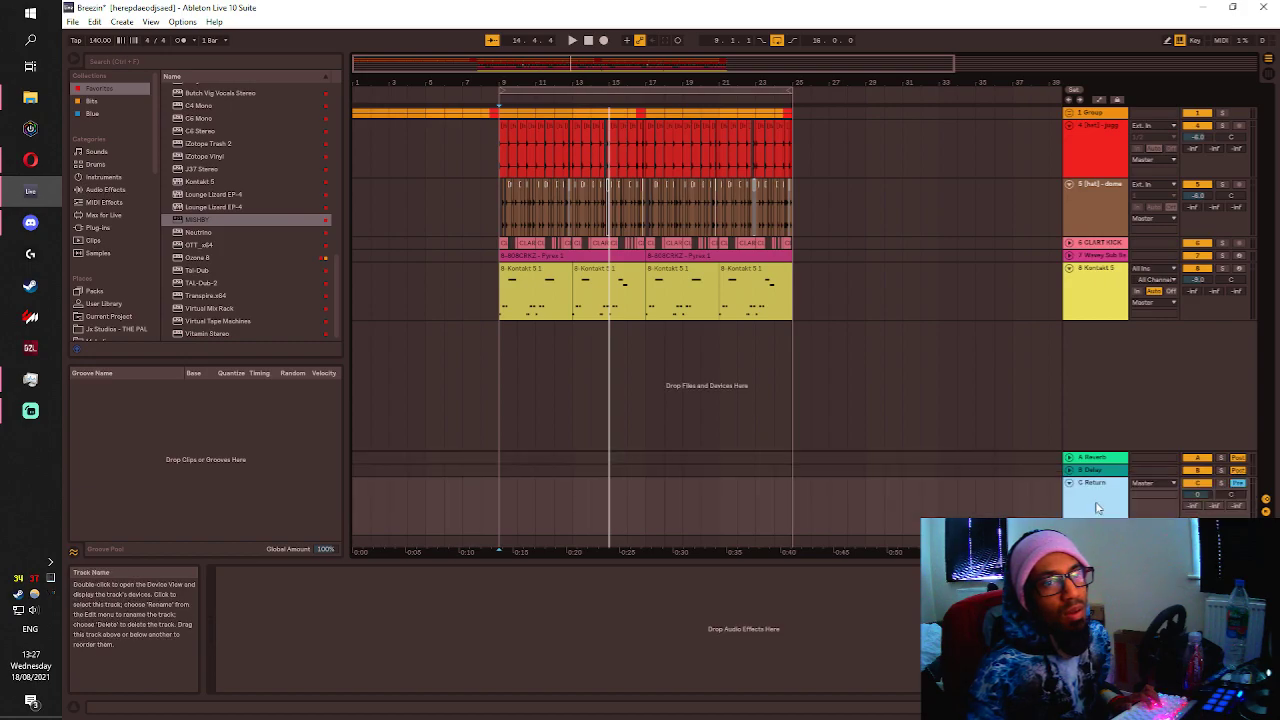
pyautogui.click(195, 218)
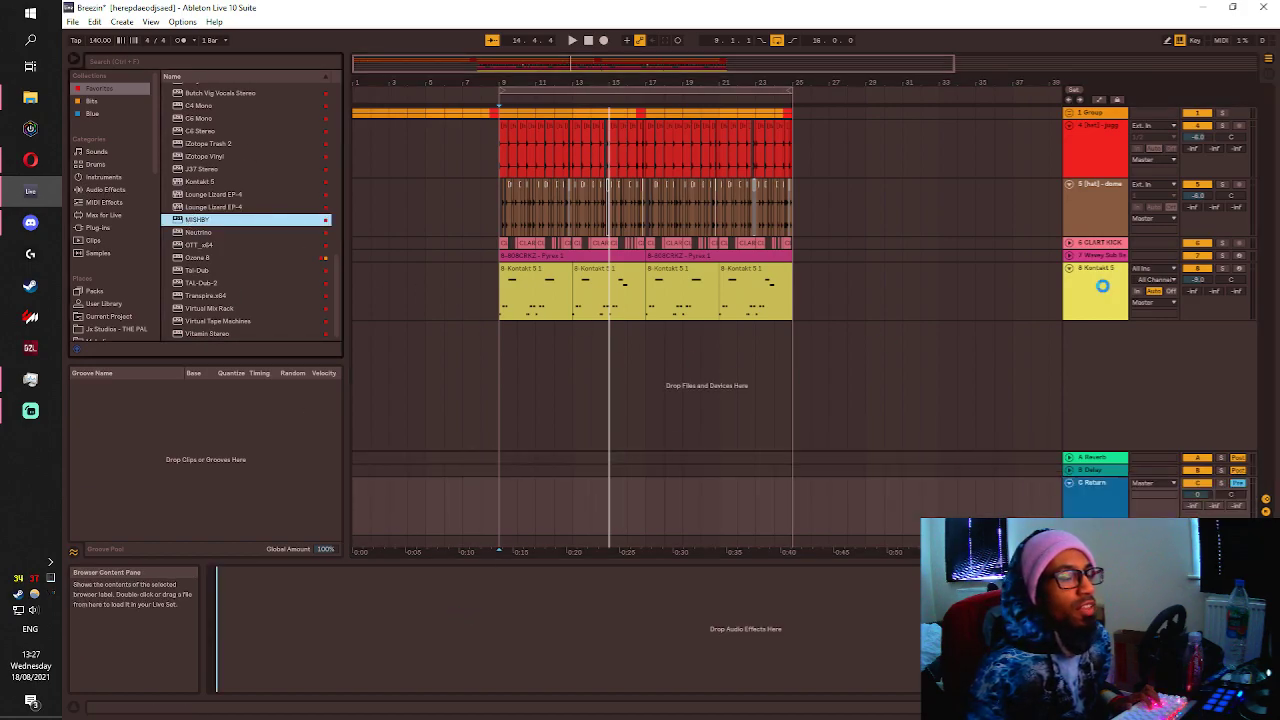
# Unfold track 1 Group, raise its send C to the MISHBY return, and play the beat from bar 9.
pyautogui.click(1084, 113)
pyautogui.click(1069, 113)
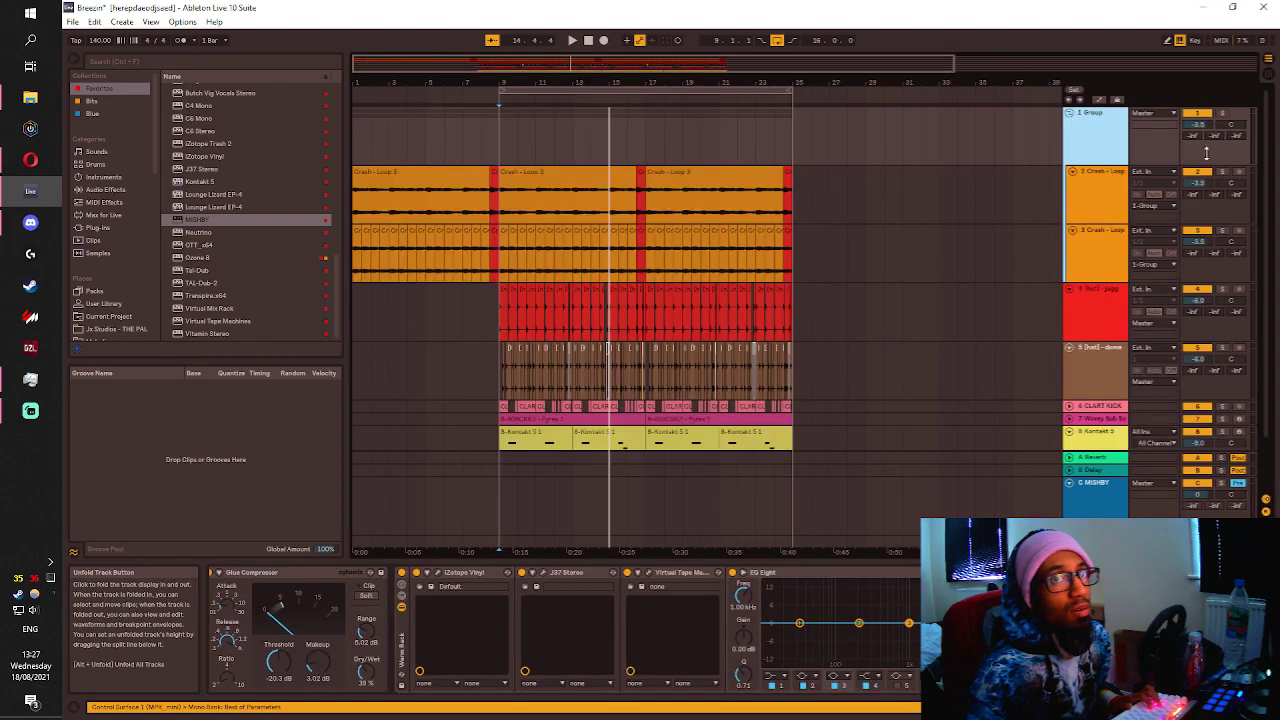
pyautogui.press('space')
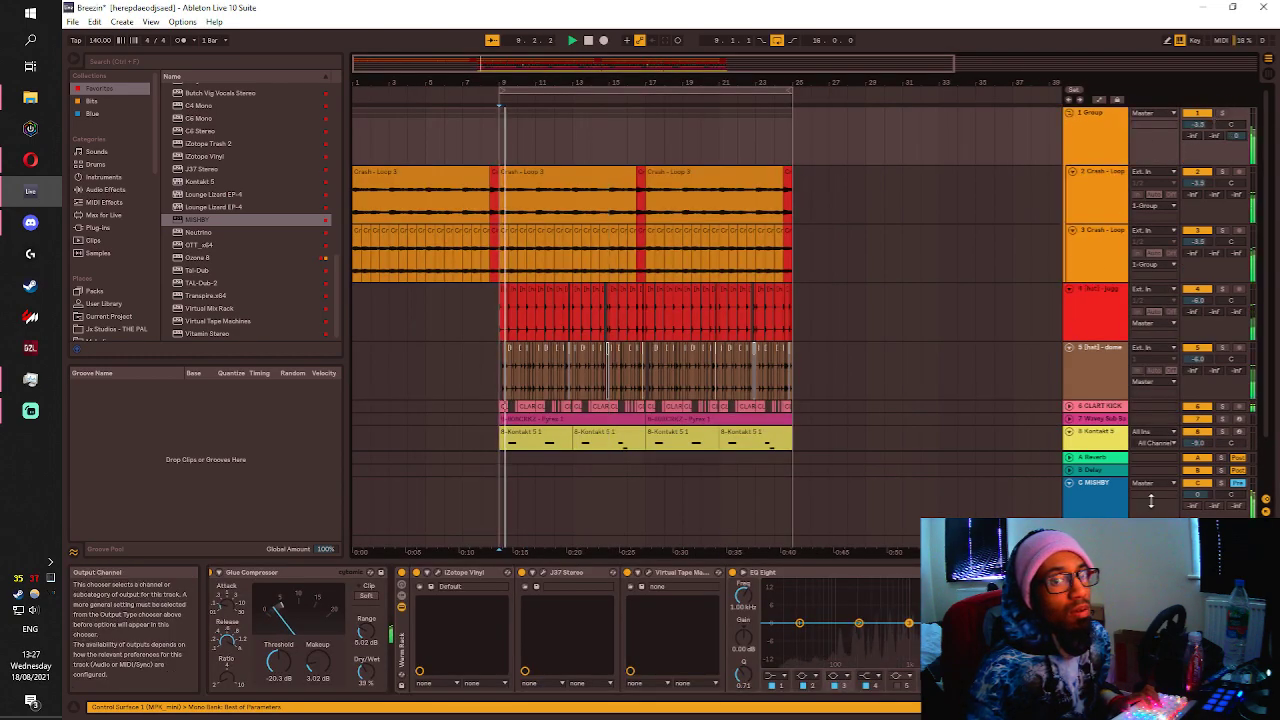
# Open the MISHBY plug-in, pull its side lever down and set Quality to 28 while the beat plays.
pyautogui.click(1150, 502)
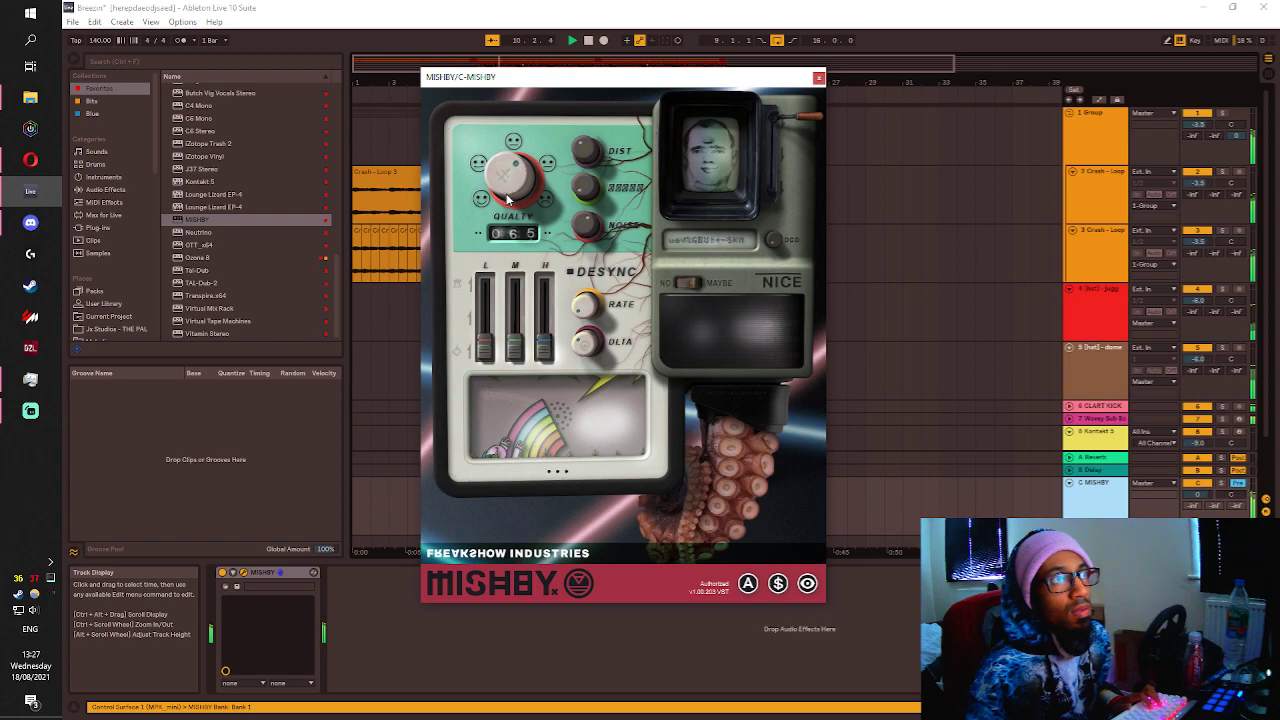
pyautogui.moveTo(507, 224); pyautogui.dragTo(506, 264)
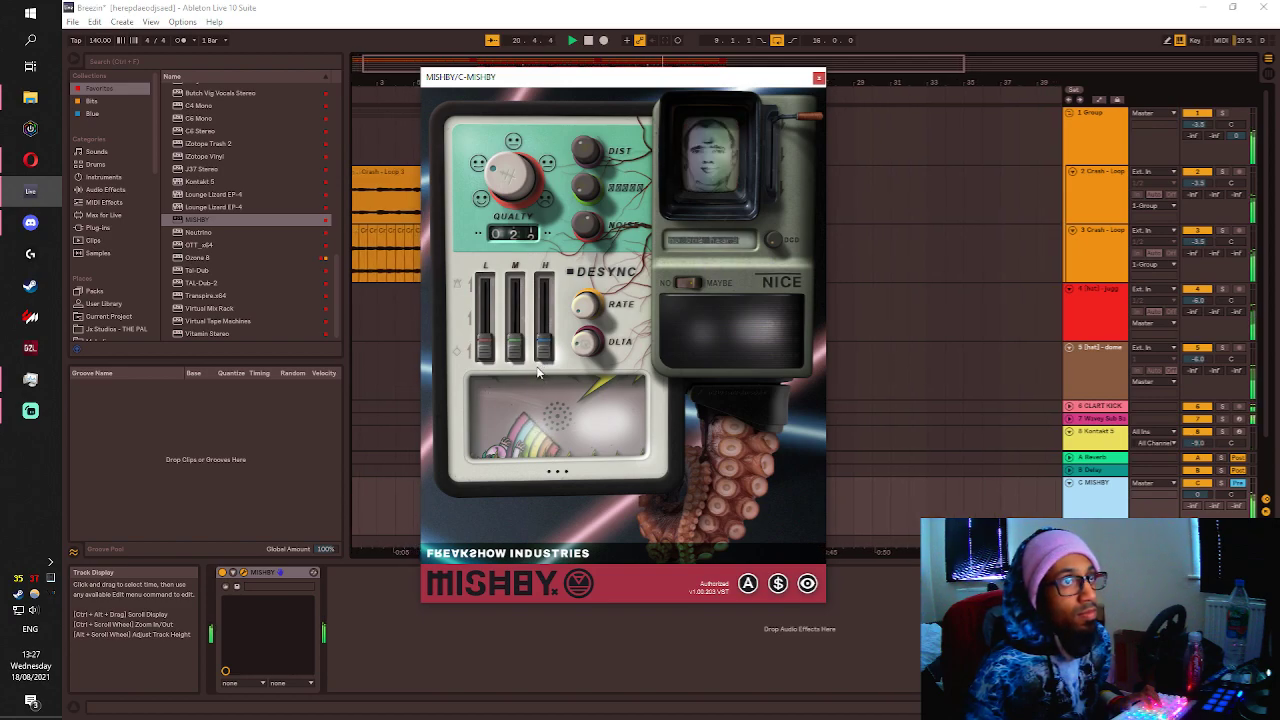
pyautogui.moveTo(800, 127); pyautogui.dragTo(798, 184)
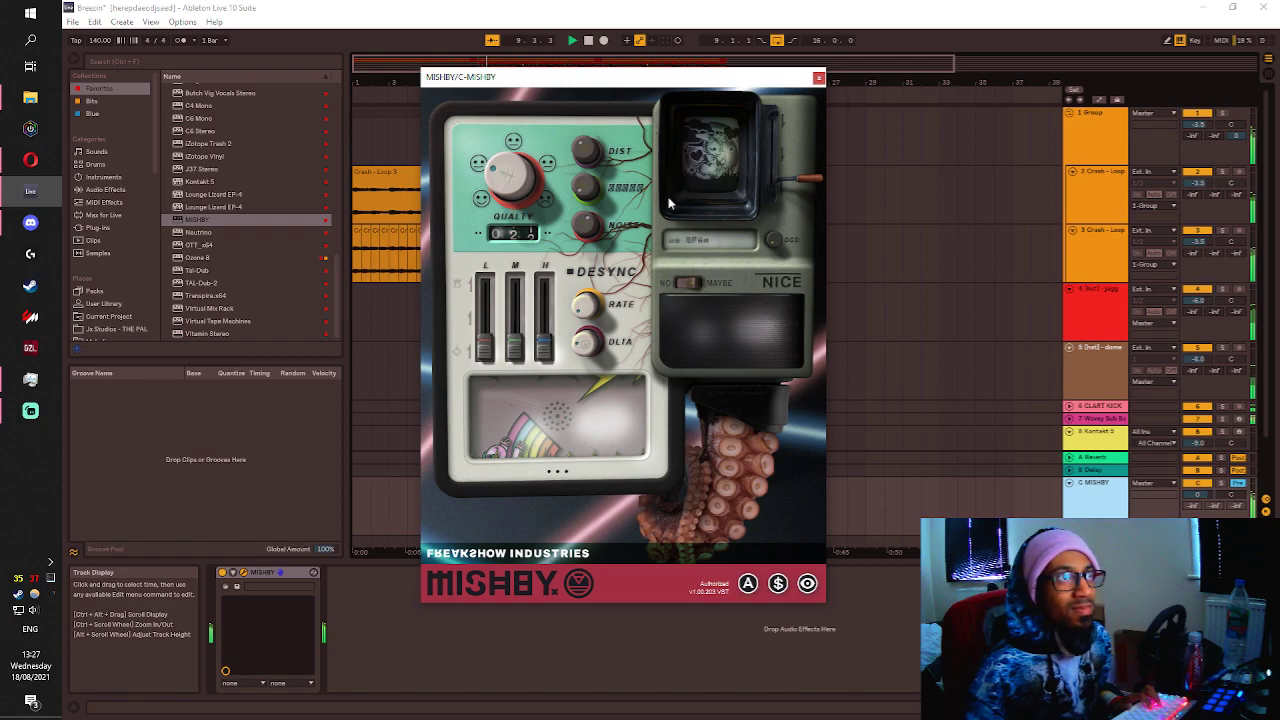
pyautogui.moveTo(520, 177); pyautogui.dragTo(521, 102)
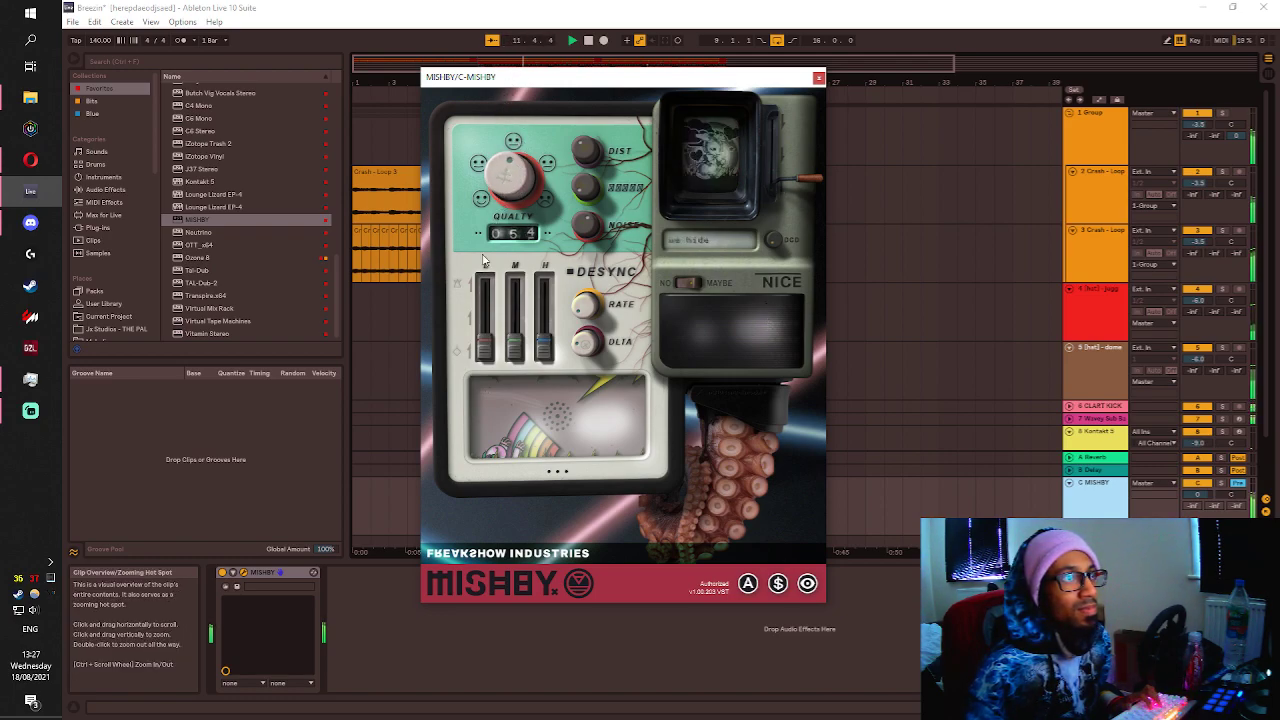
pyautogui.moveTo(507, 181); pyautogui.dragTo(474, 314)
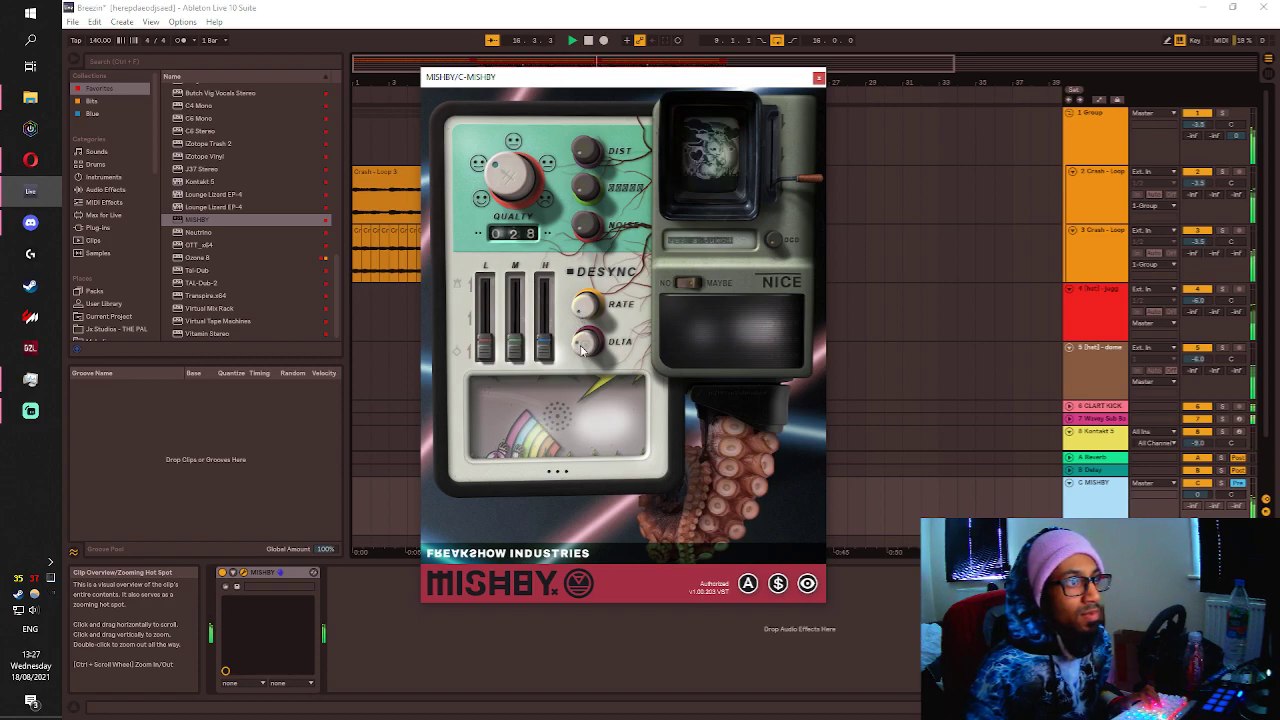
# Try MISHBY's Maybe switch setting, return it to No, and set the side lever near its highest position.
pyautogui.click(697, 285)
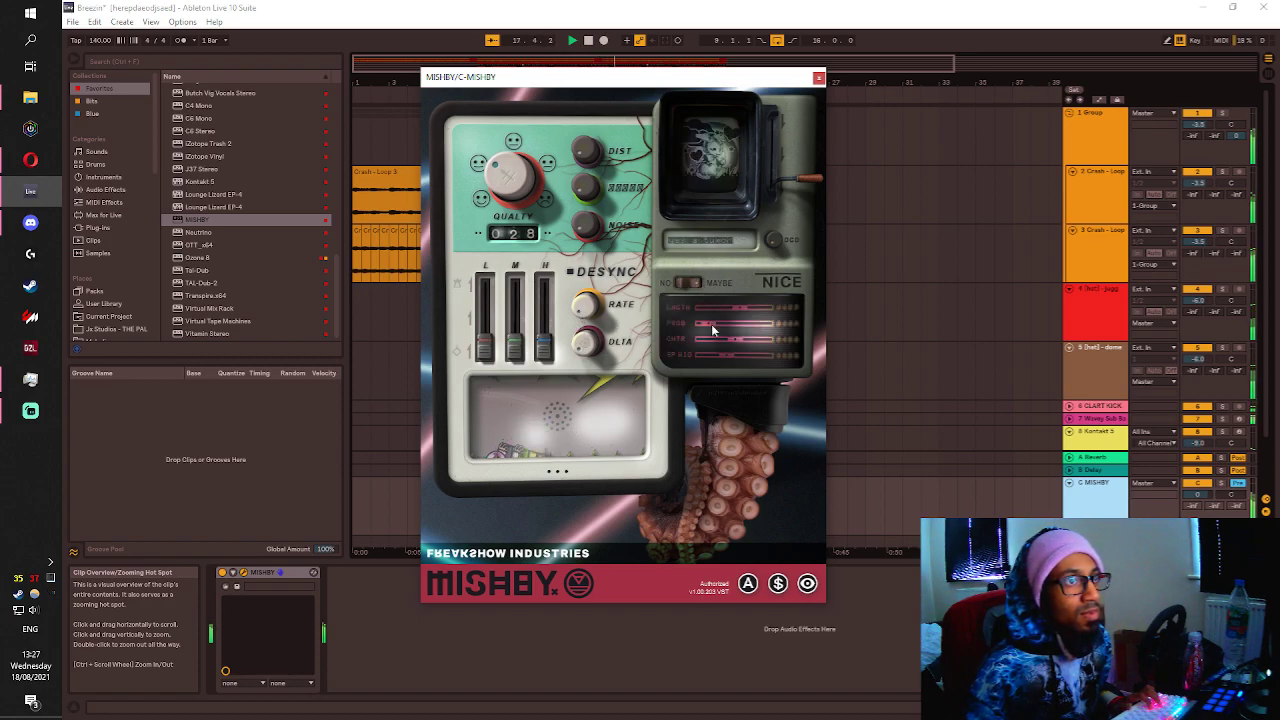
pyautogui.click(684, 285)
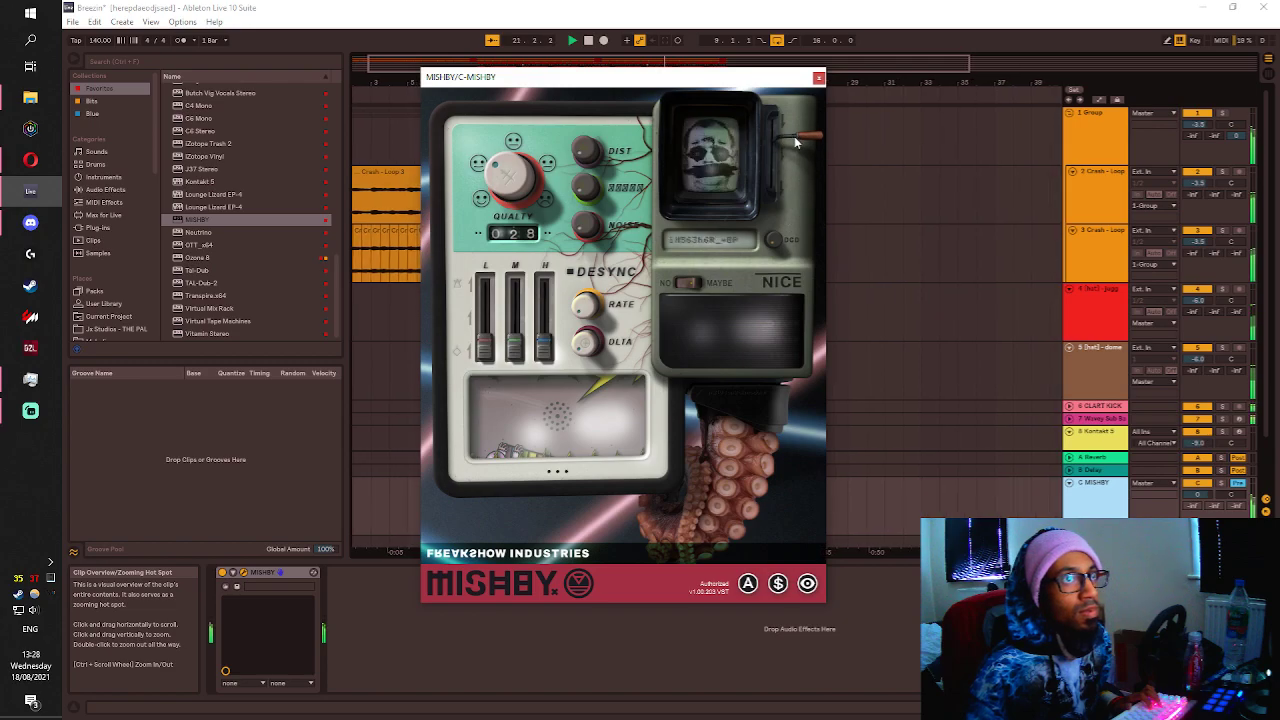
pyautogui.moveTo(796, 142); pyautogui.dragTo(798, 188)
pyautogui.moveTo(803, 121); pyautogui.dragTo(802, 158)
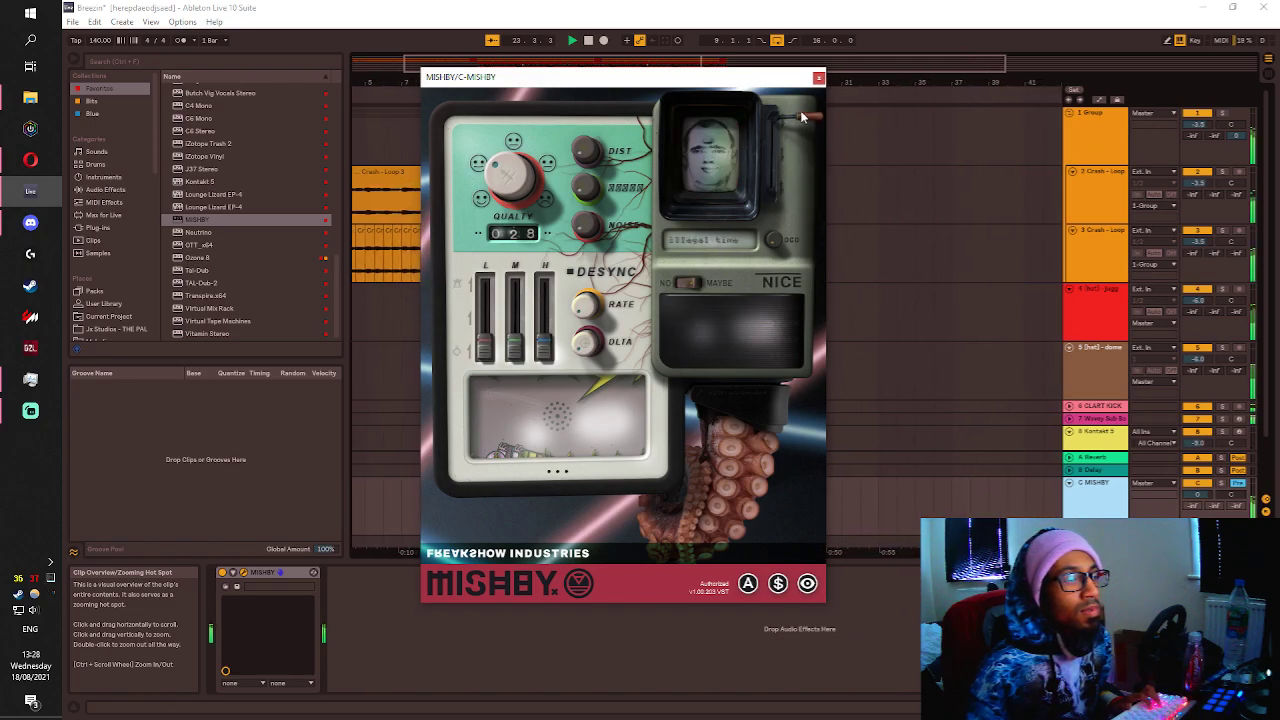
pyautogui.moveTo(811, 119); pyautogui.dragTo(811, 126)
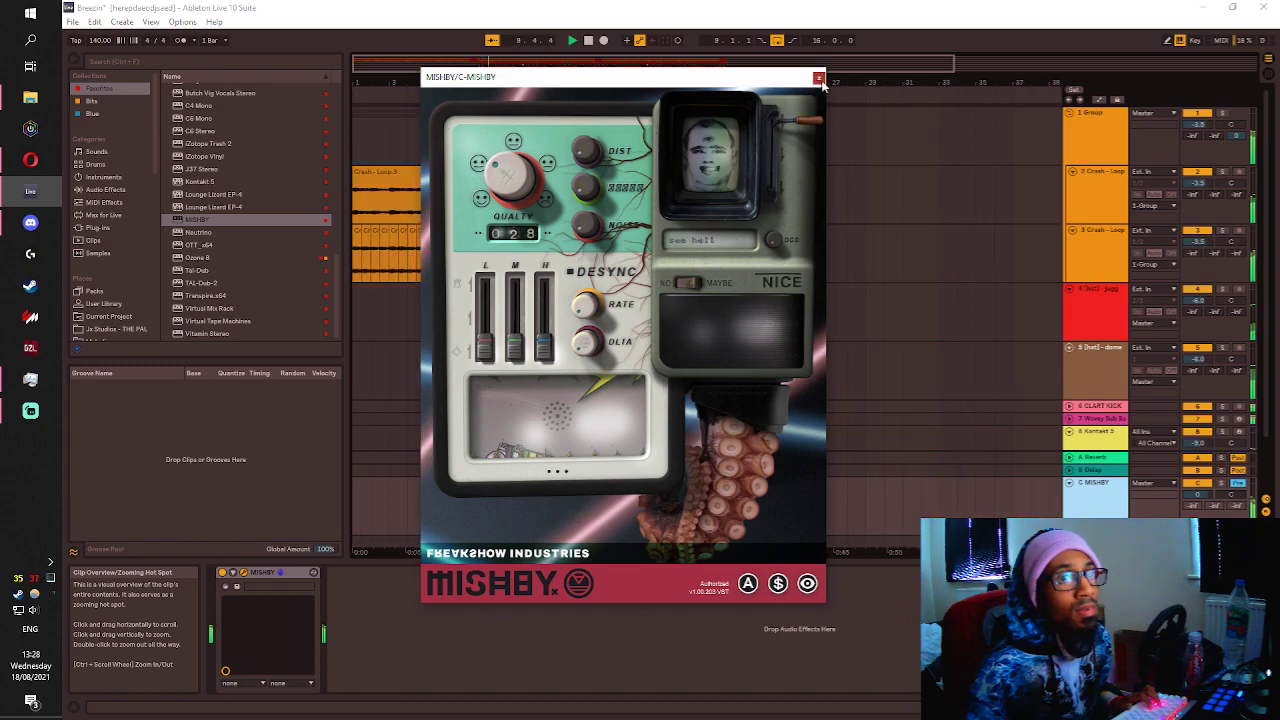
# Close the MISHBY window and lower the MISHBY return track's volume to -6.0 dB.
pyautogui.click(819, 79)
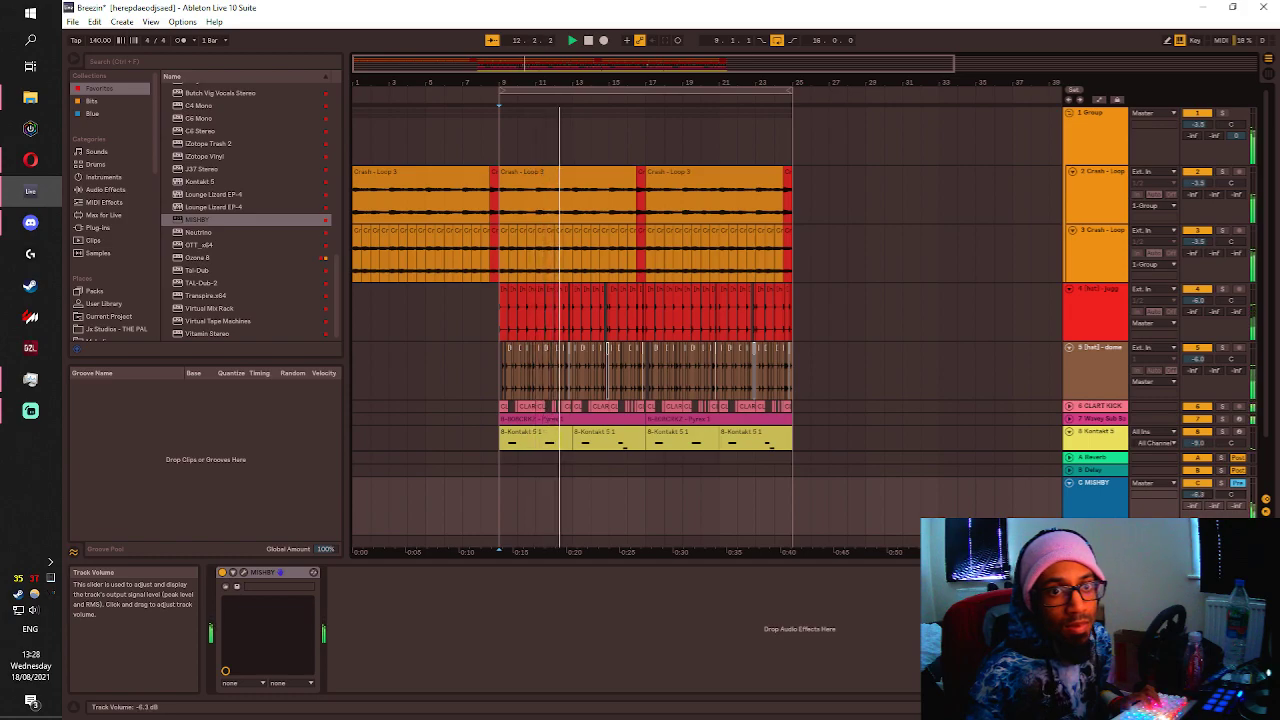
pyautogui.click(1095, 500)
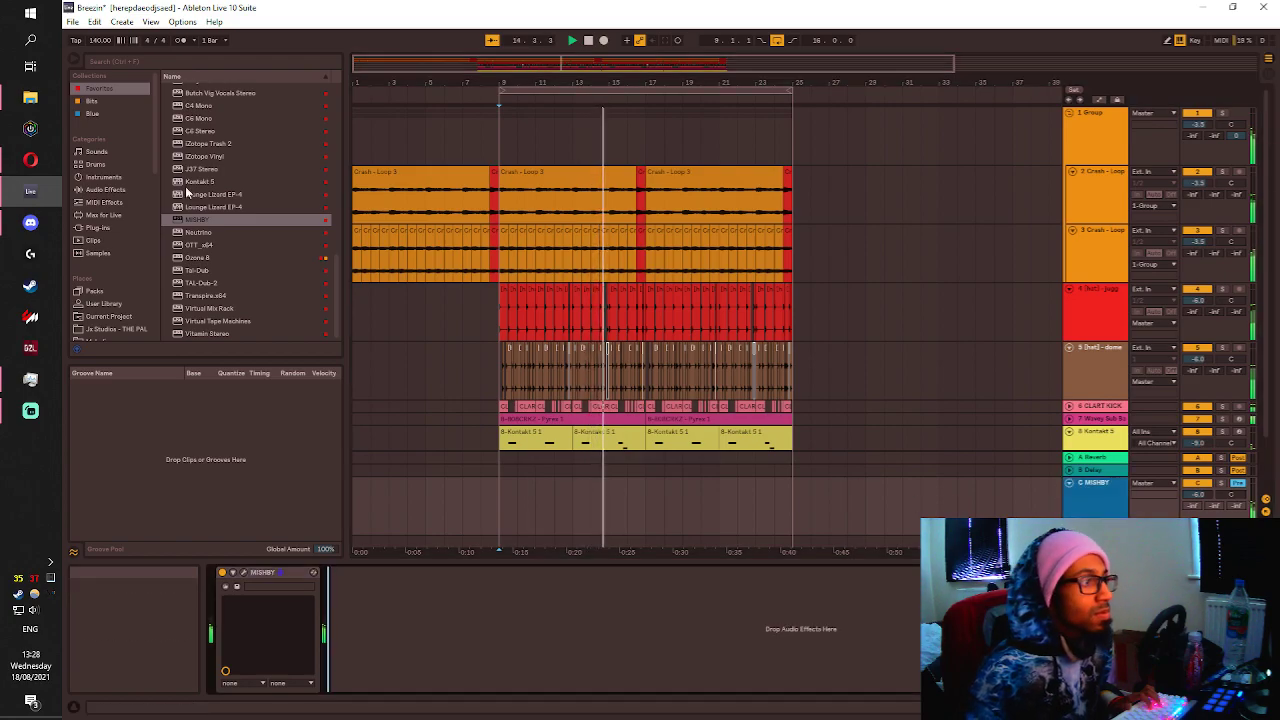
# Search the browser for "glue" and add a Glue Compressor after MISHBY on the return track.
pyautogui.click(112, 61)
pyautogui.write('gl')
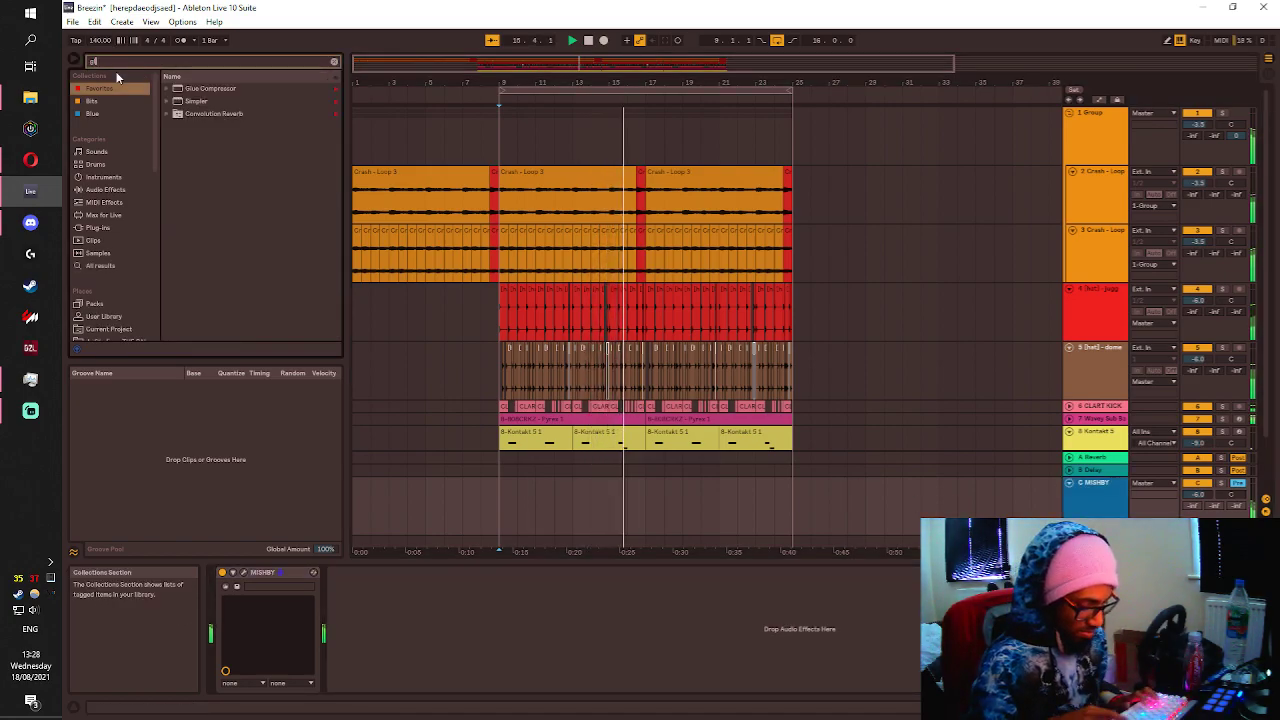
pyautogui.write('ue')
pyautogui.moveTo(204, 90); pyautogui.dragTo(446, 616)
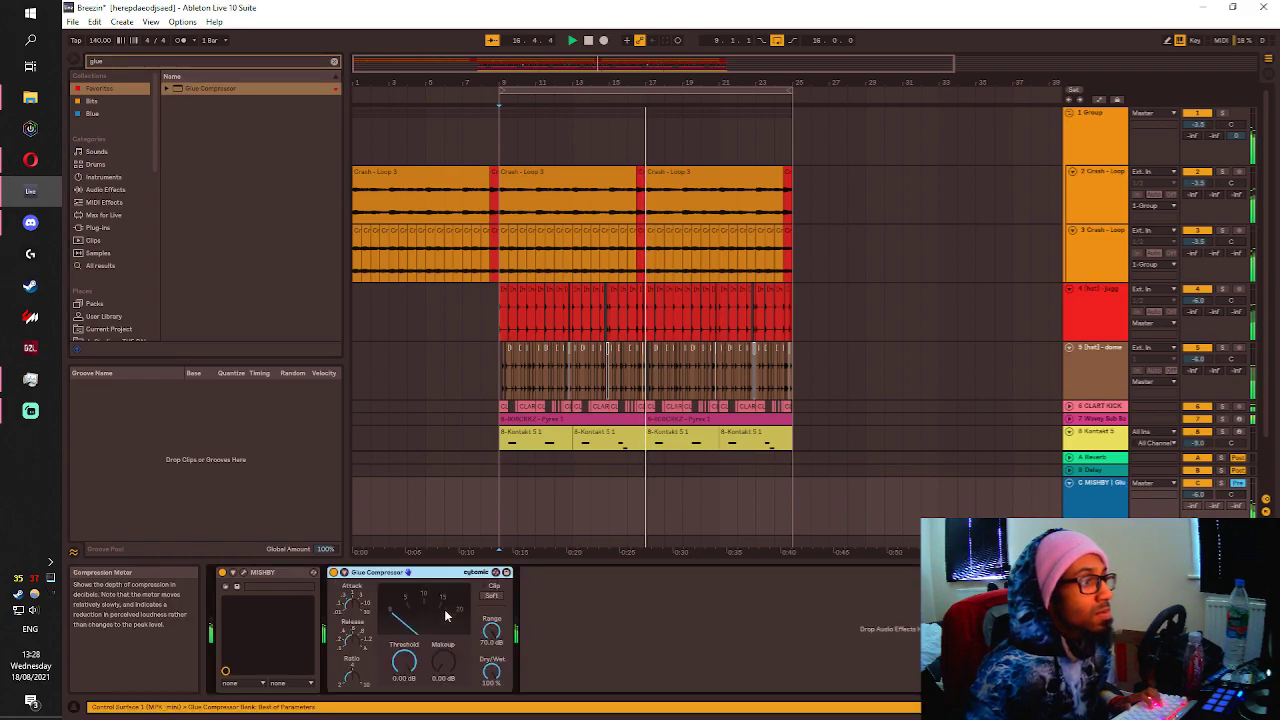
# Sidechain the Glue Compressor from 1-Group, with the threshold at about -22.6 dB and the range at 4.70 dB.
pyautogui.click(344, 573)
pyautogui.click(353, 586)
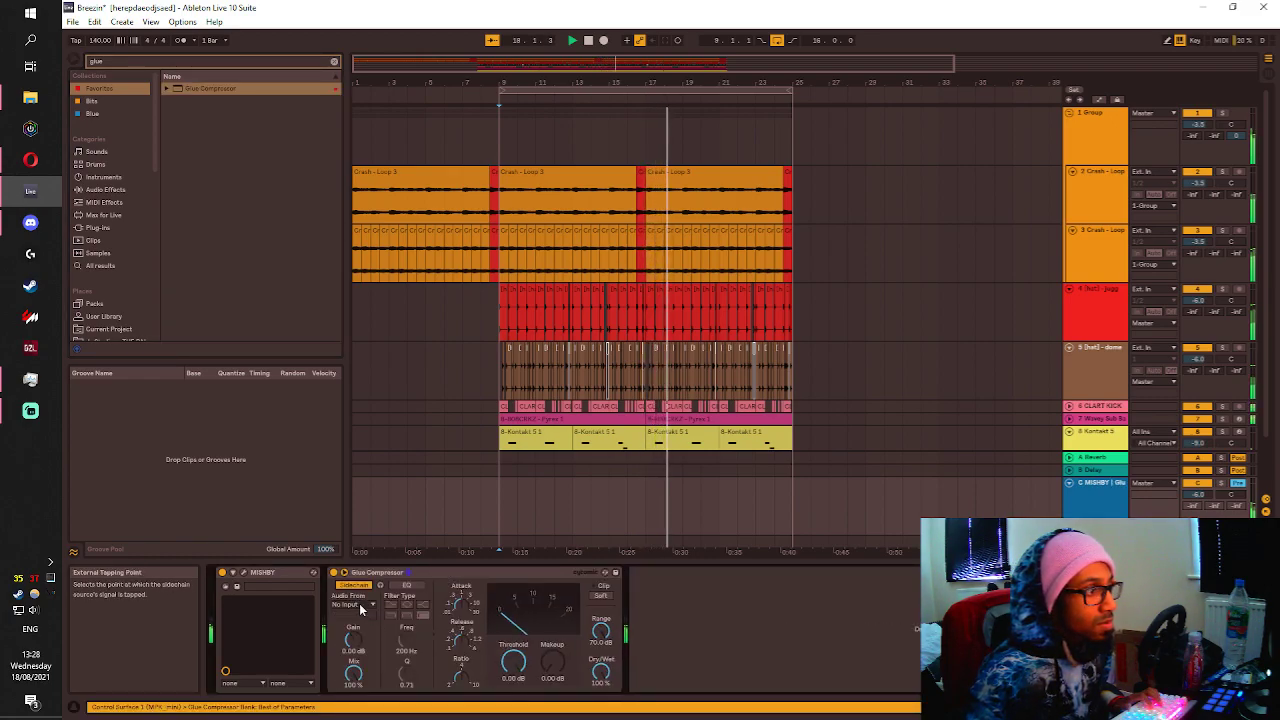
pyautogui.click(363, 606)
pyautogui.click(378, 474)
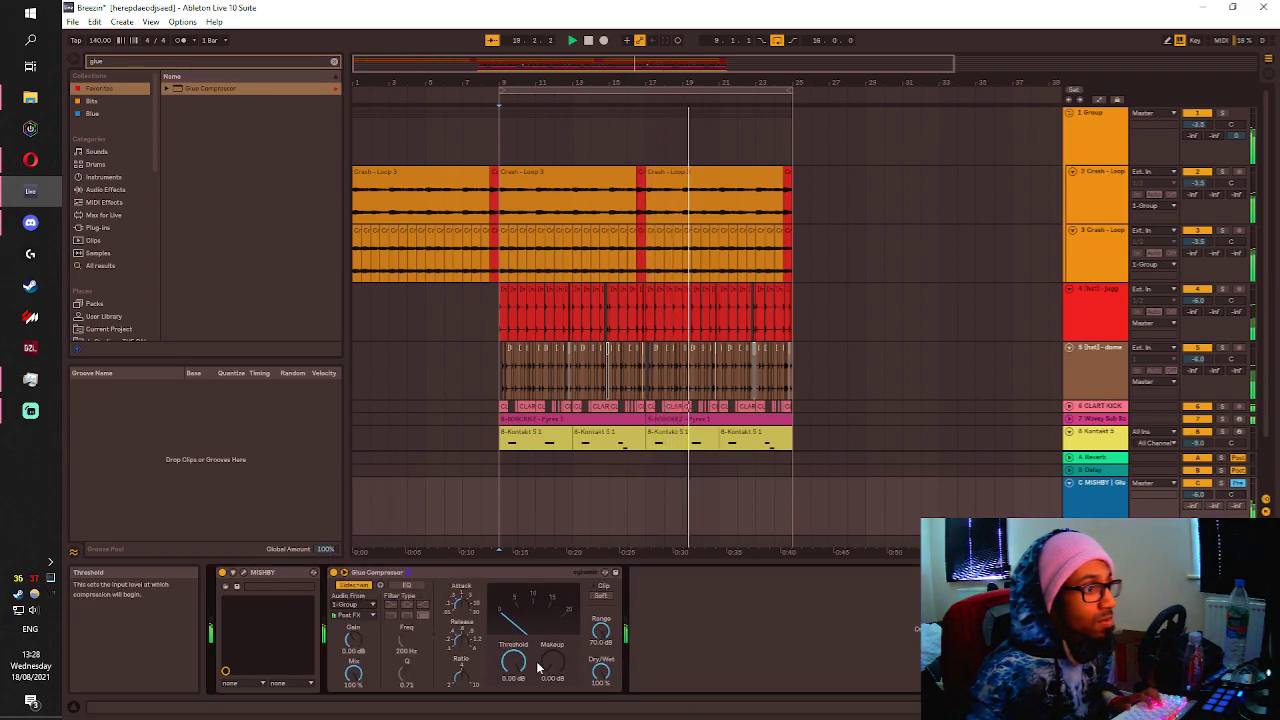
pyautogui.moveTo(536, 664); pyautogui.dragTo(536, 705)
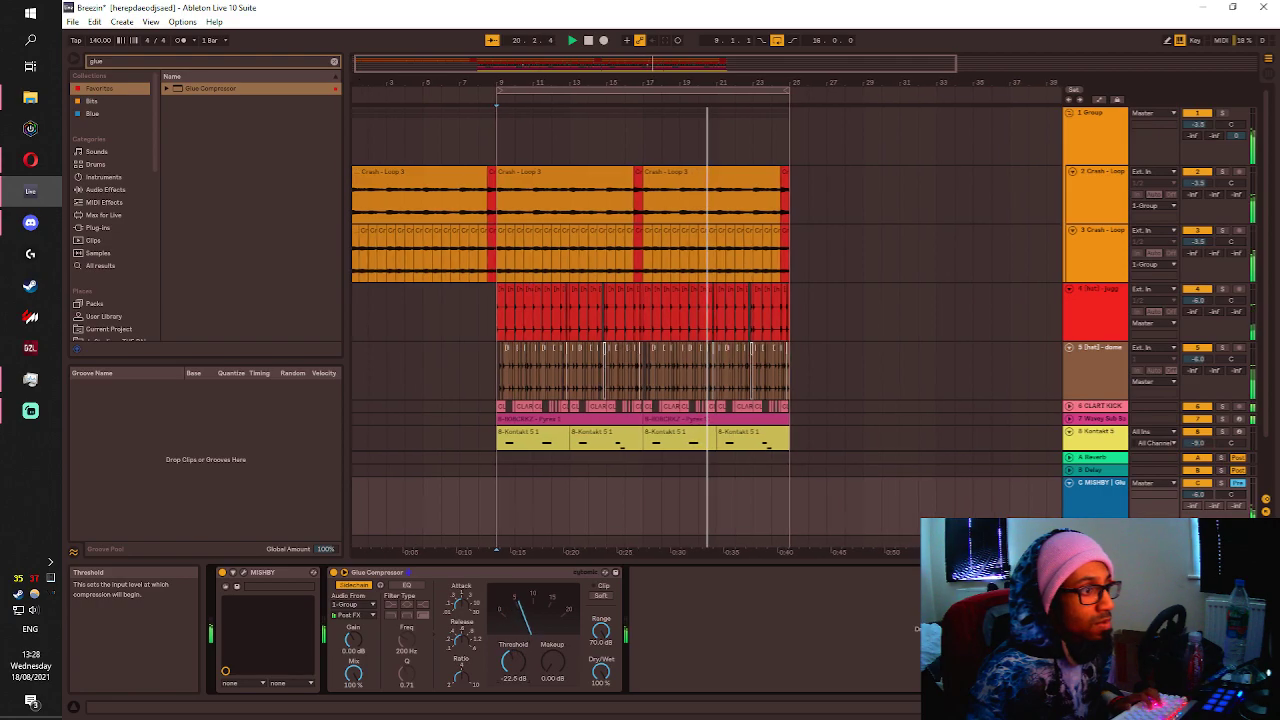
pyautogui.moveTo(601, 635); pyautogui.dragTo(601, 702)
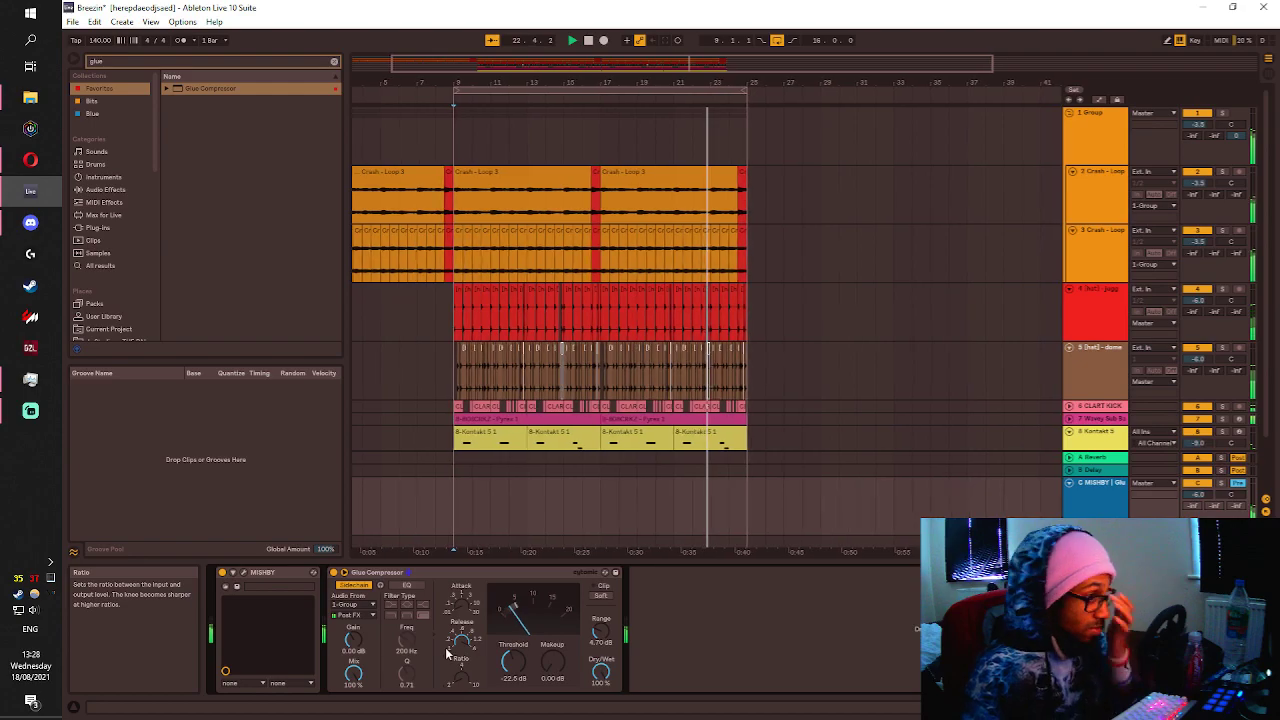
# Try a MISHBY Quality of 058 with the side lever near its highest position and the L, M and H sliders raised.
pyautogui.click(244, 574)
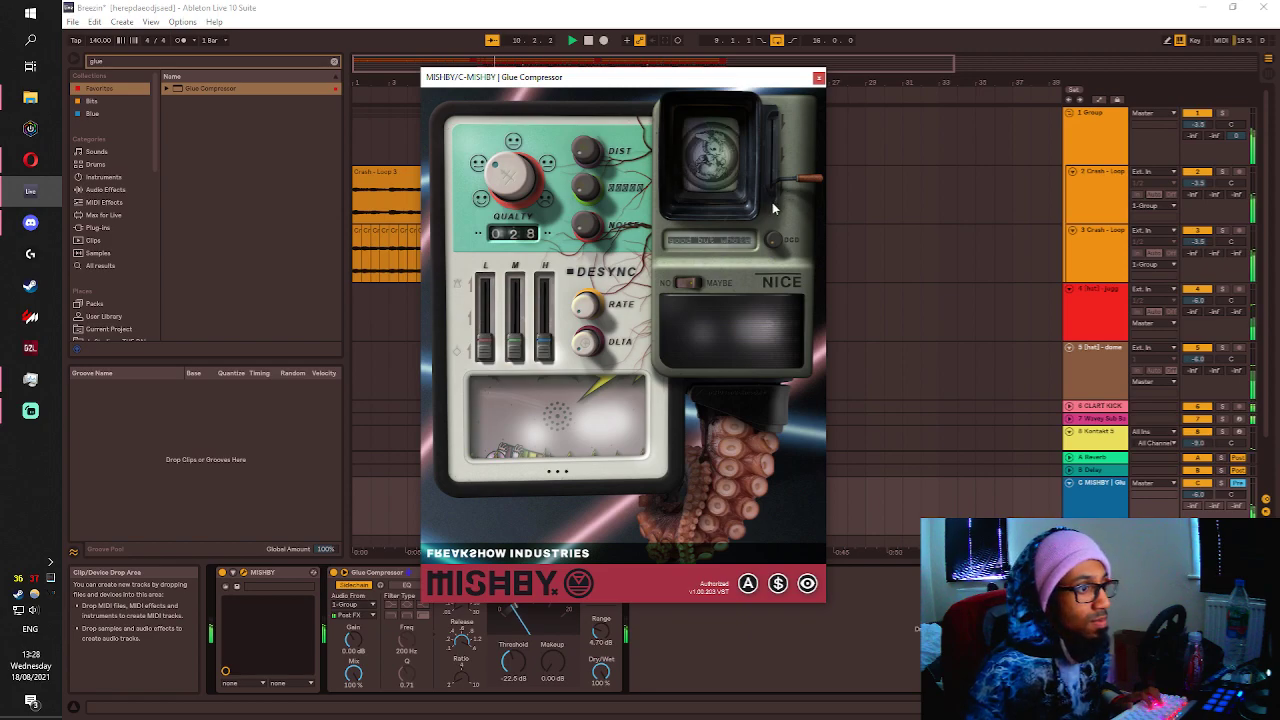
pyautogui.moveTo(768, 220); pyautogui.dragTo(769, 222)
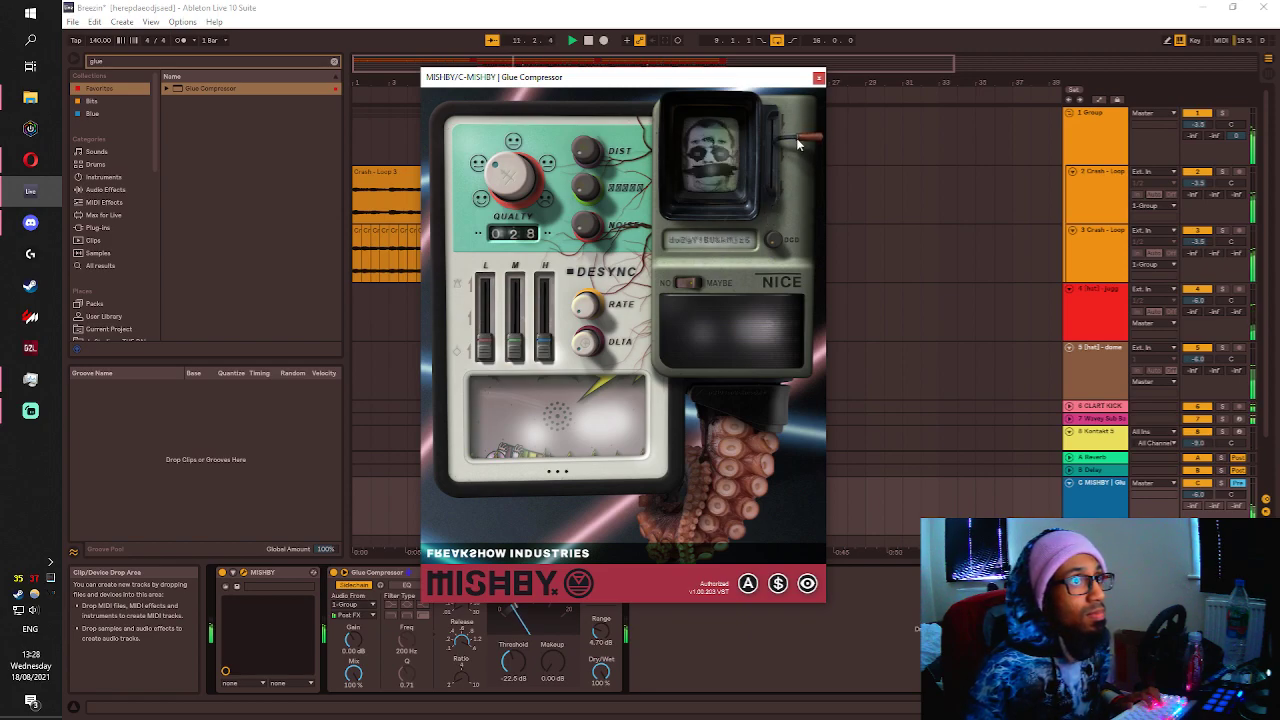
pyautogui.moveTo(797, 144); pyautogui.dragTo(799, 128)
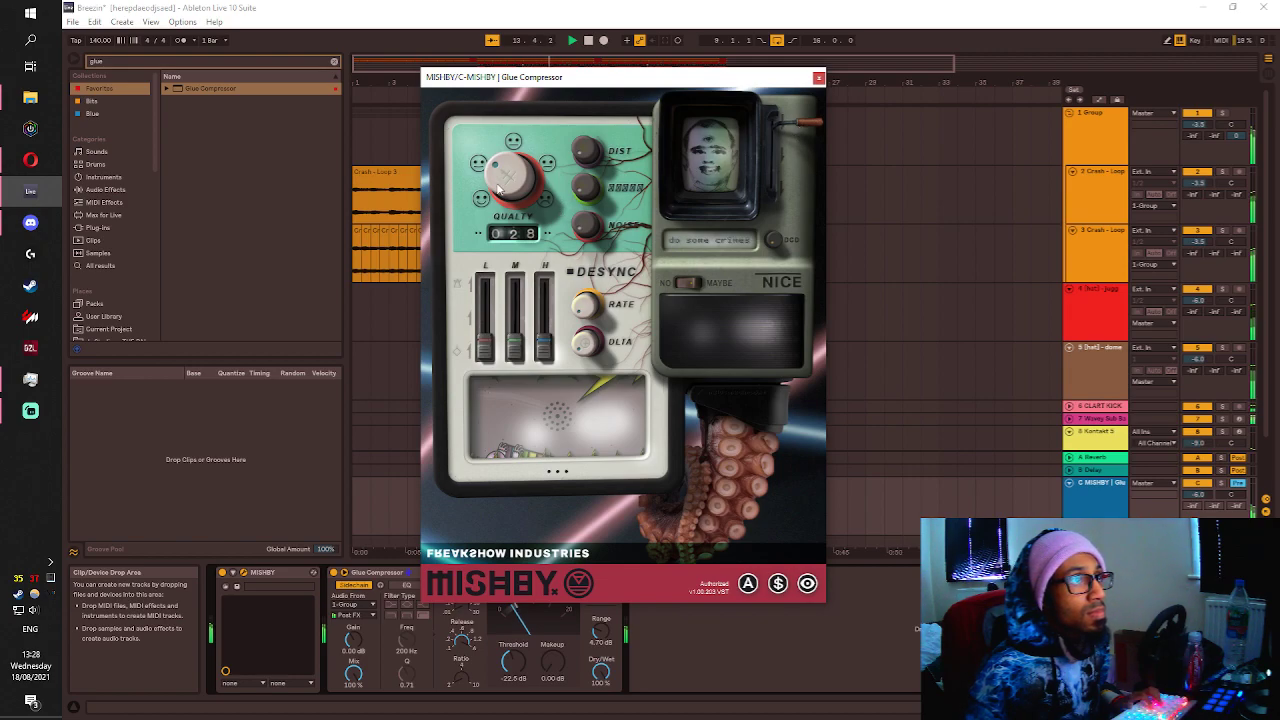
pyautogui.moveTo(514, 106); pyautogui.dragTo(498, 167)
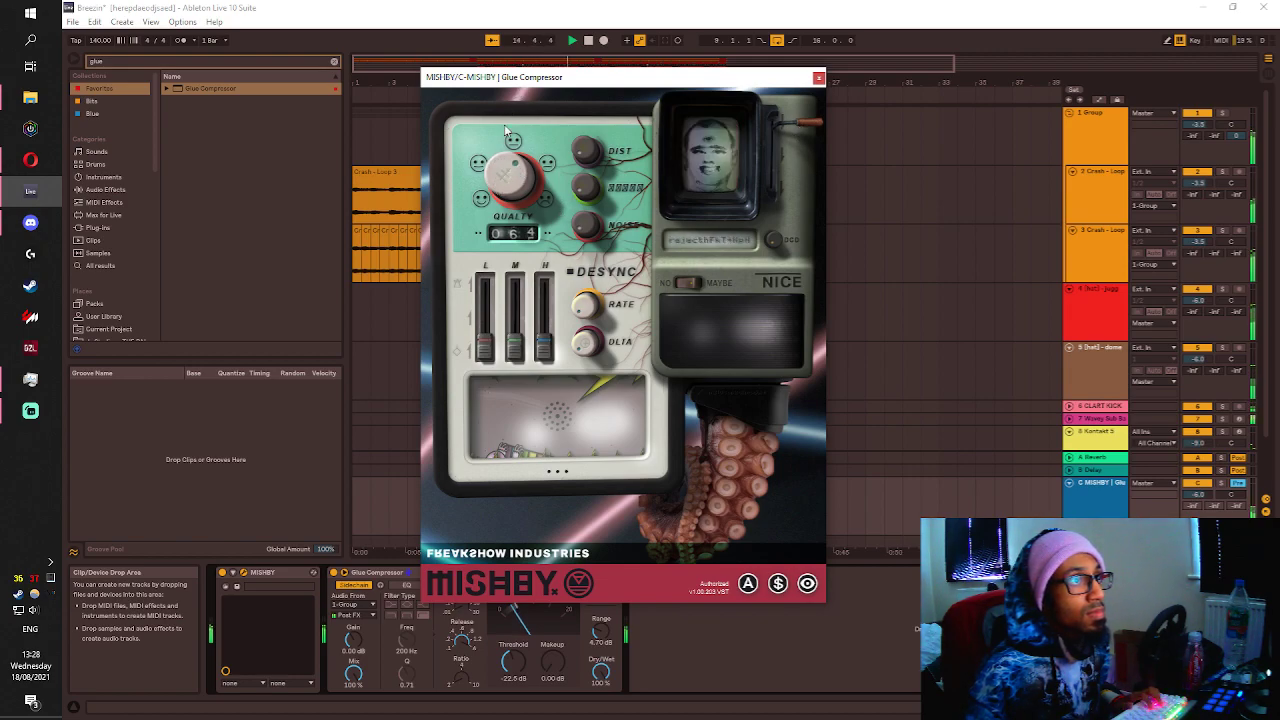
pyautogui.moveTo(512, 346)
pyautogui.mouseDown()
pyautogui.moveTo(514, 276)
pyautogui.moveTo(516, 312)
pyautogui.moveTo(546, 319)
pyautogui.moveTo(541, 334)
pyautogui.moveTo(488, 312)
pyautogui.moveTo(490, 336)
pyautogui.moveTo(497, 307)
pyautogui.moveTo(498, 332)
pyautogui.mouseUp()
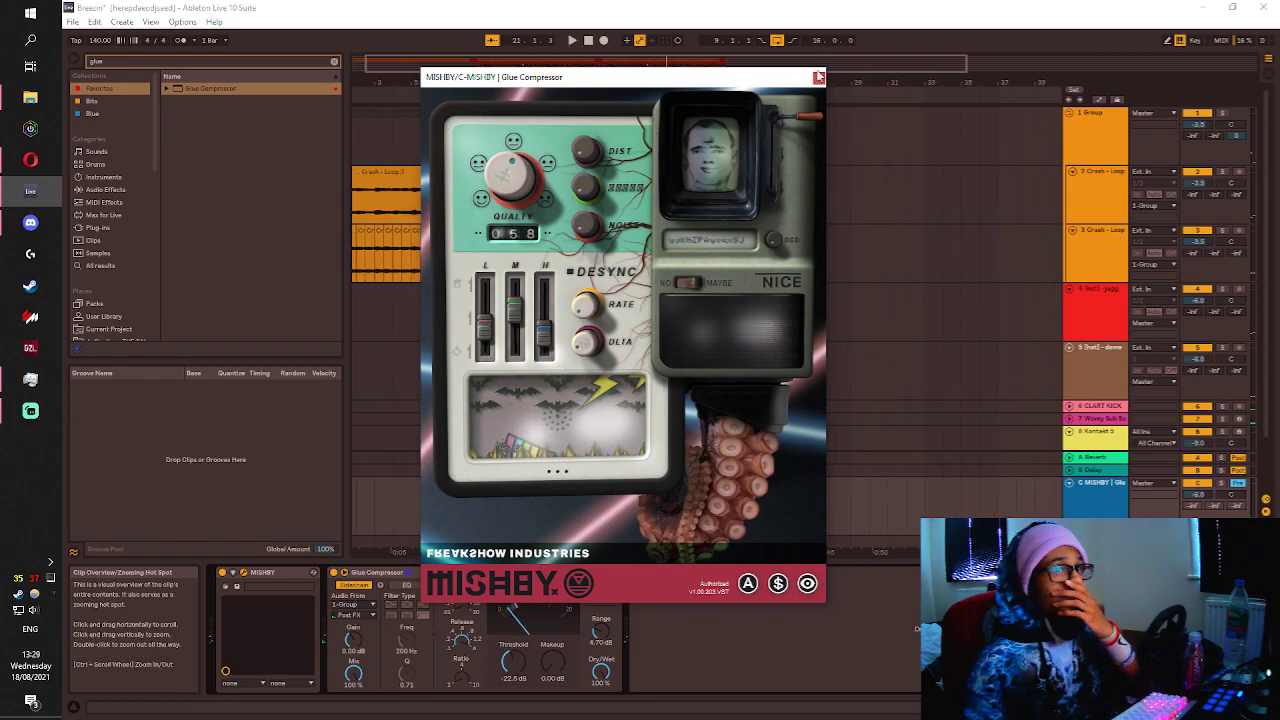
# Remove MISHBY from the return track and delete return track C.
pyautogui.click(819, 80)
pyautogui.click(265, 577)
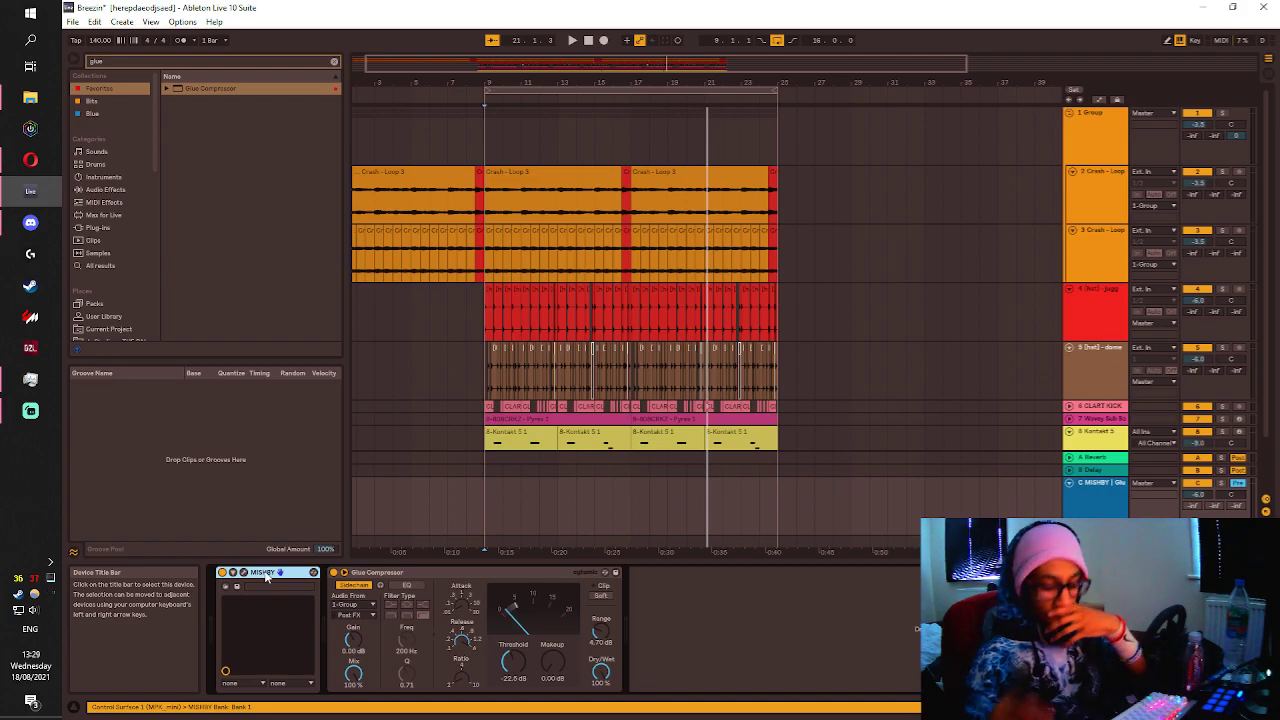
pyautogui.press('Delete')
pyautogui.click(1100, 483)
pyautogui.press('Delete')
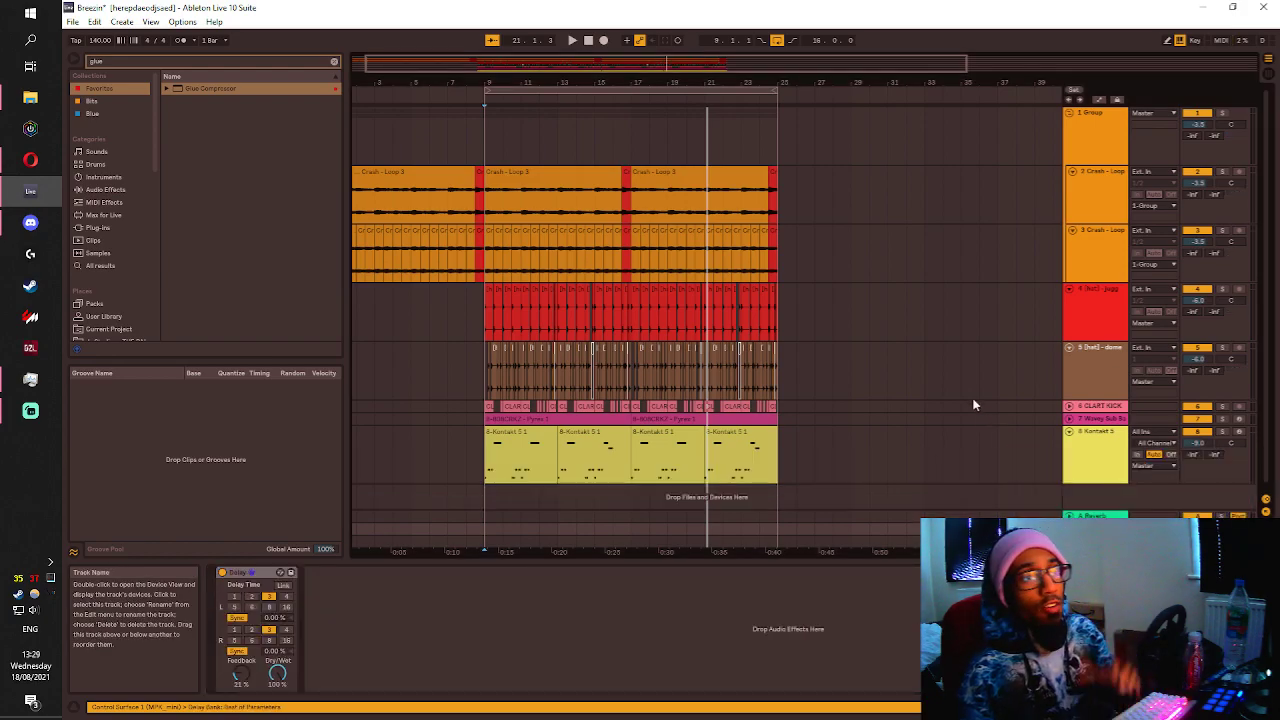
pyautogui.click(1098, 130)
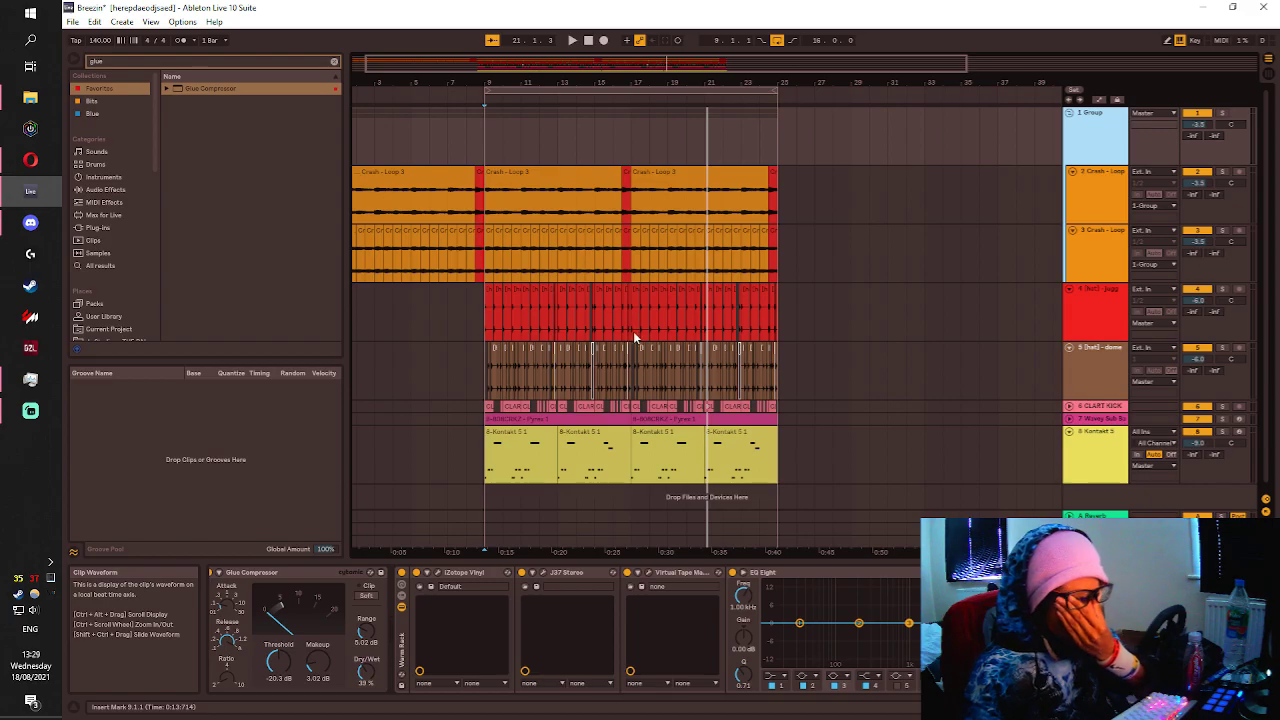
pyautogui.hotkey('alt', 'Tab')
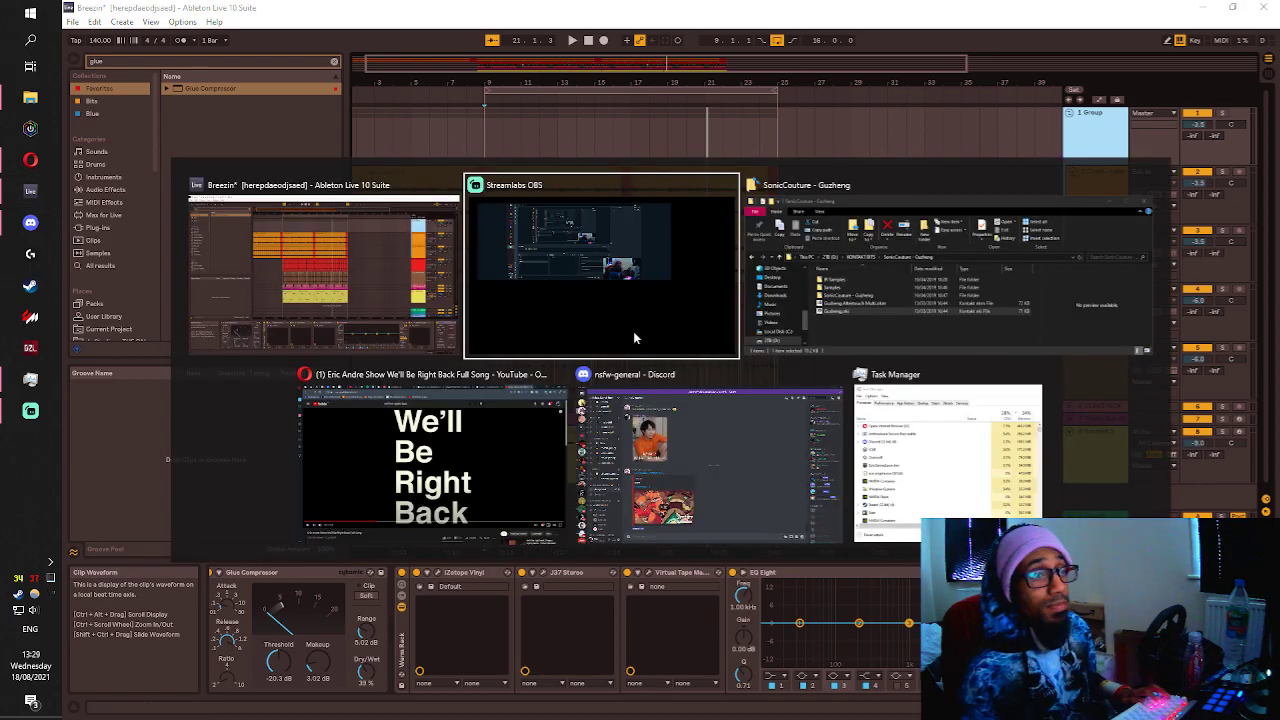
pyautogui.hotkey('alt', 'Tab')
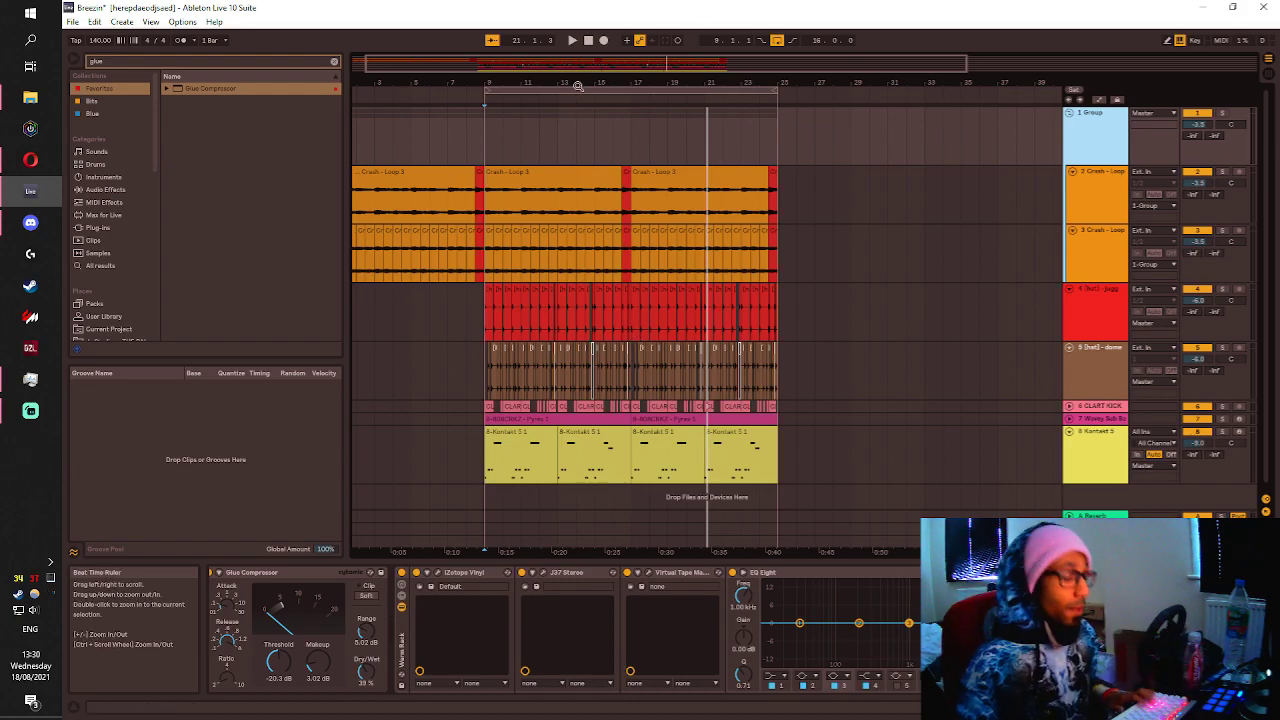
# Clear the browser search and try the Ice Rink acapella from the Grime Acapellas folder on a new audio track at bar 9.
pyautogui.click(498, 460)
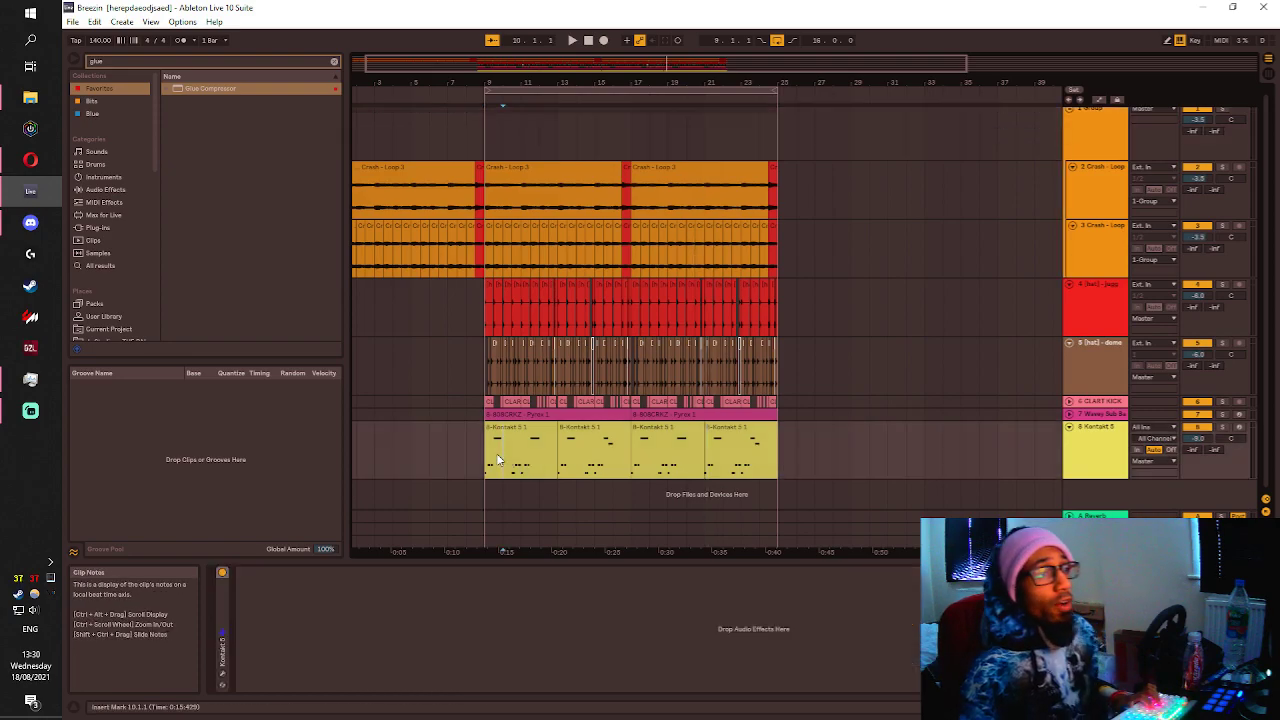
pyautogui.press('space')
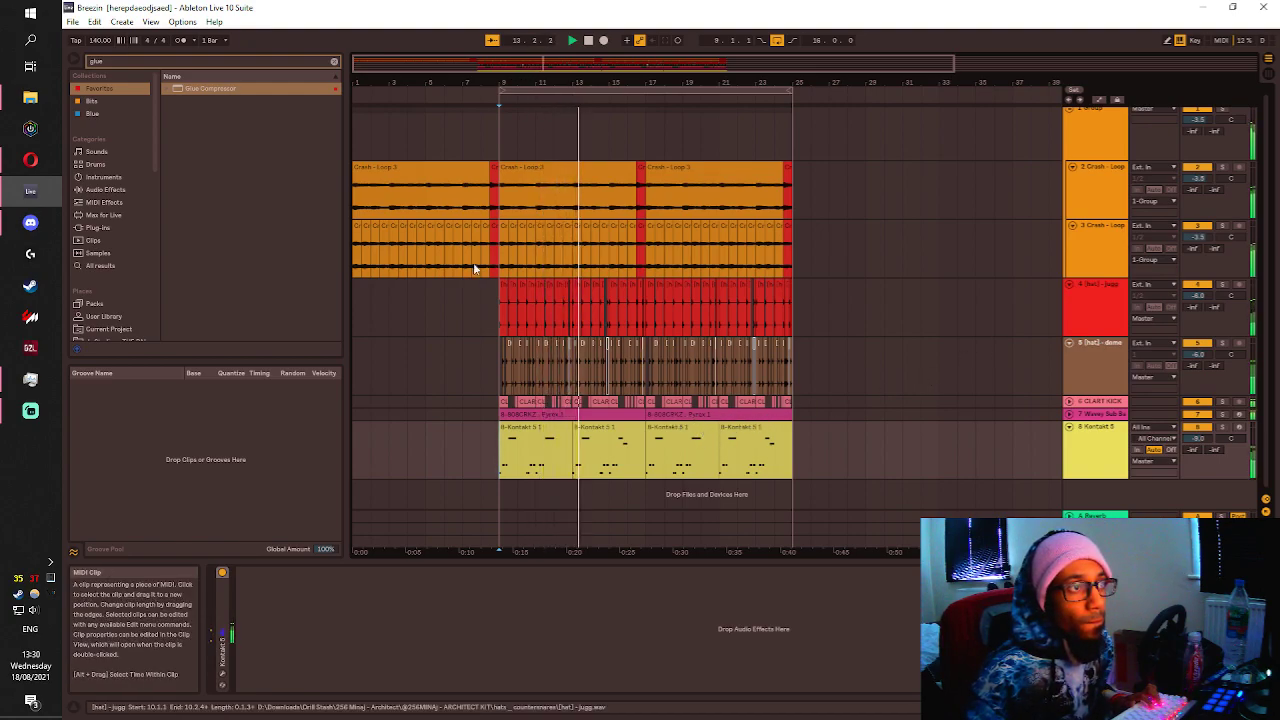
pyautogui.click(335, 62)
pyautogui.scroll(-5, 131, 178)
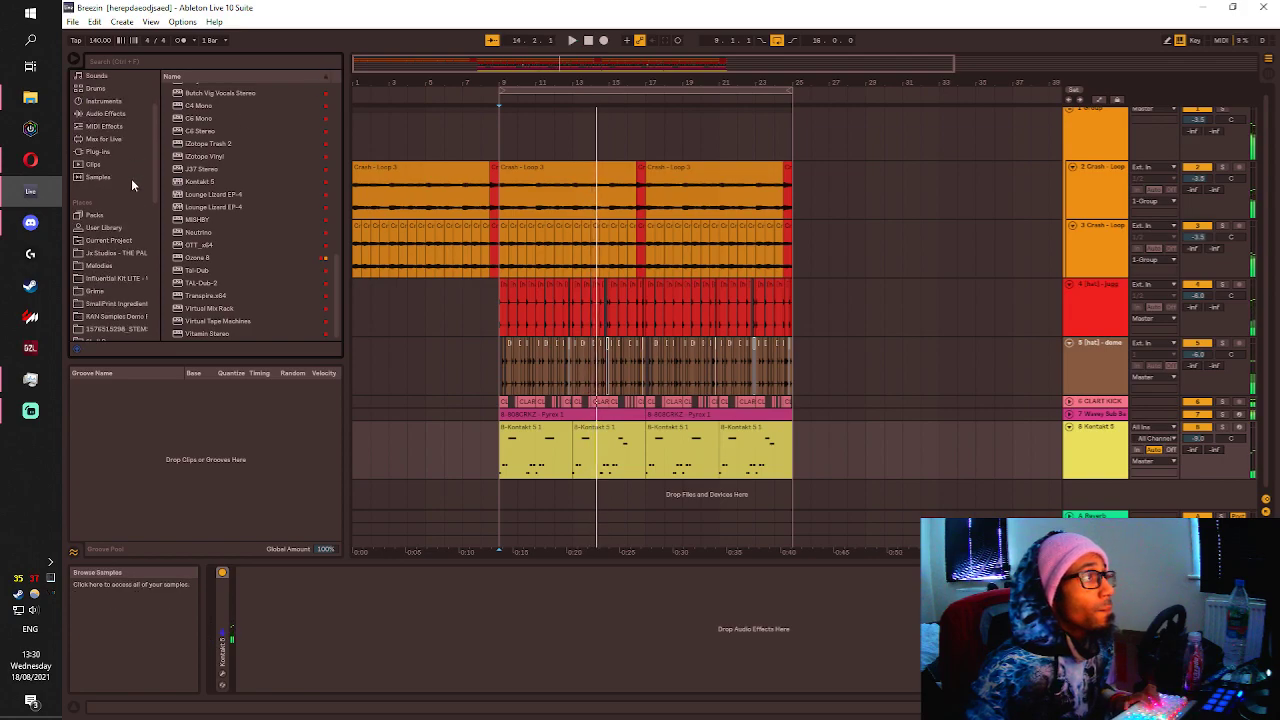
pyautogui.scroll(-5, 131, 178)
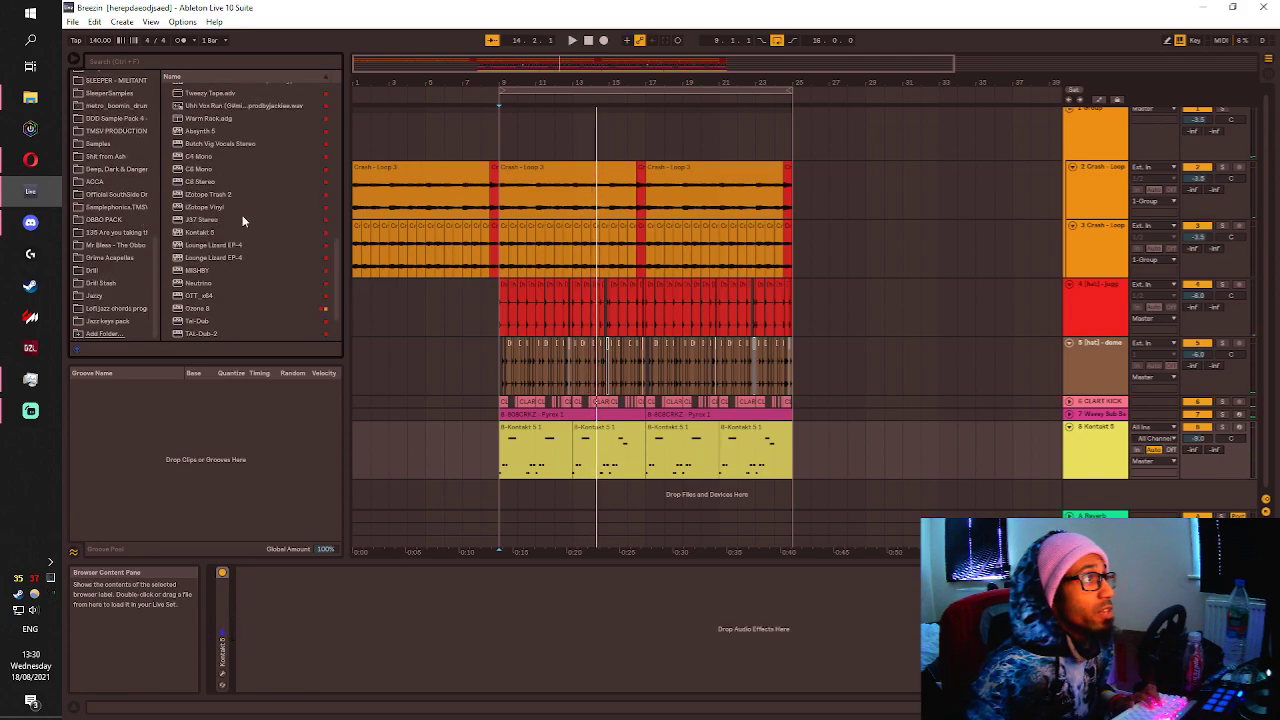
pyautogui.click(104, 261)
pyautogui.scroll(-4, 213, 271)
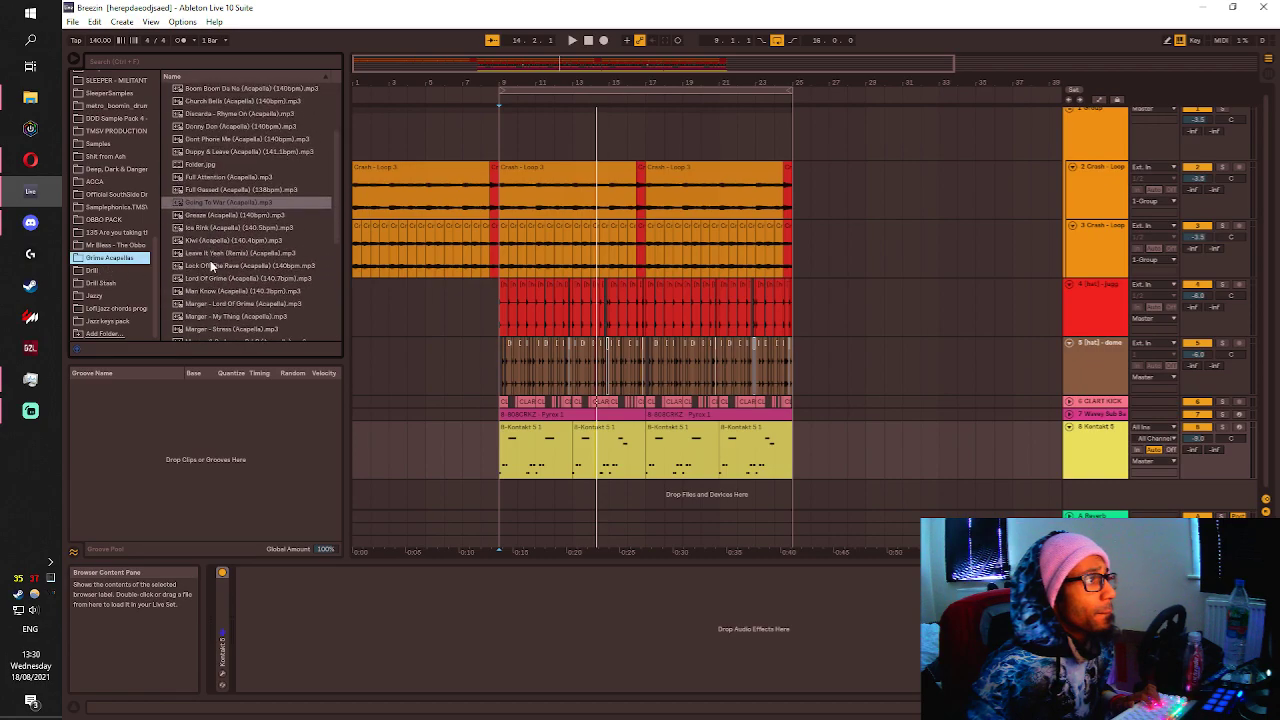
pyautogui.moveTo(210, 227); pyautogui.dragTo(532, 462)
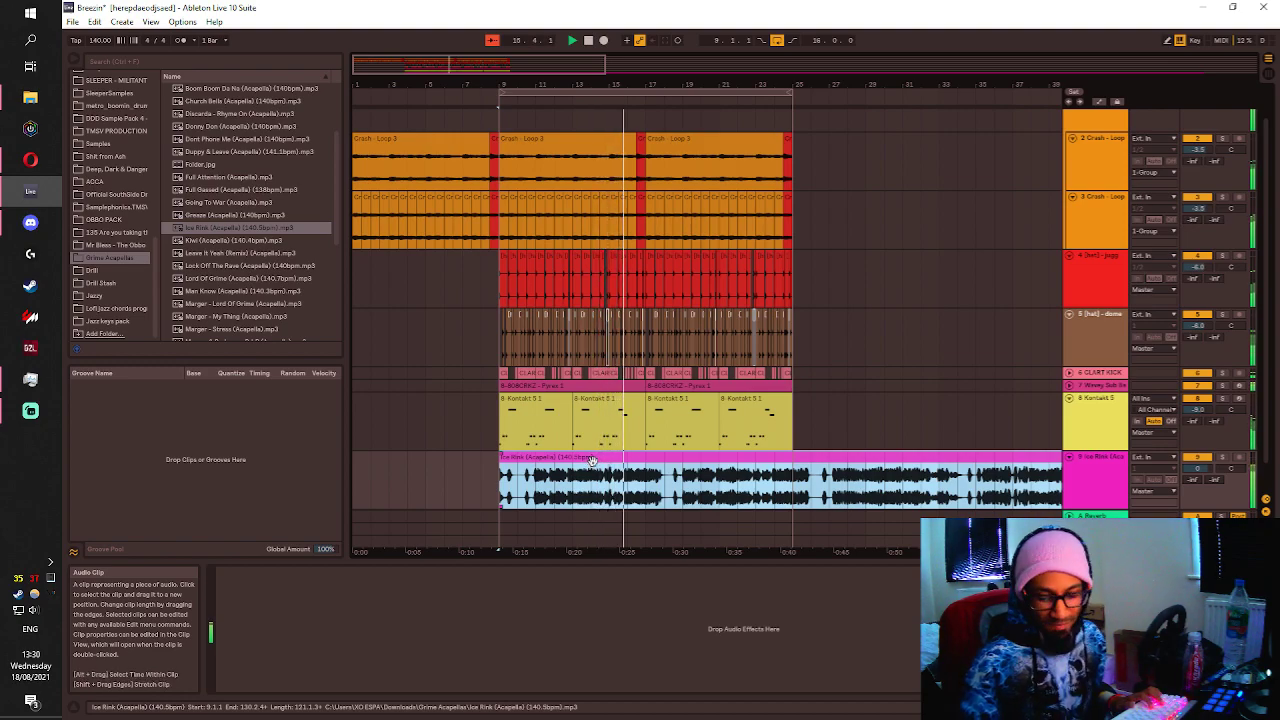
pyautogui.press('-')
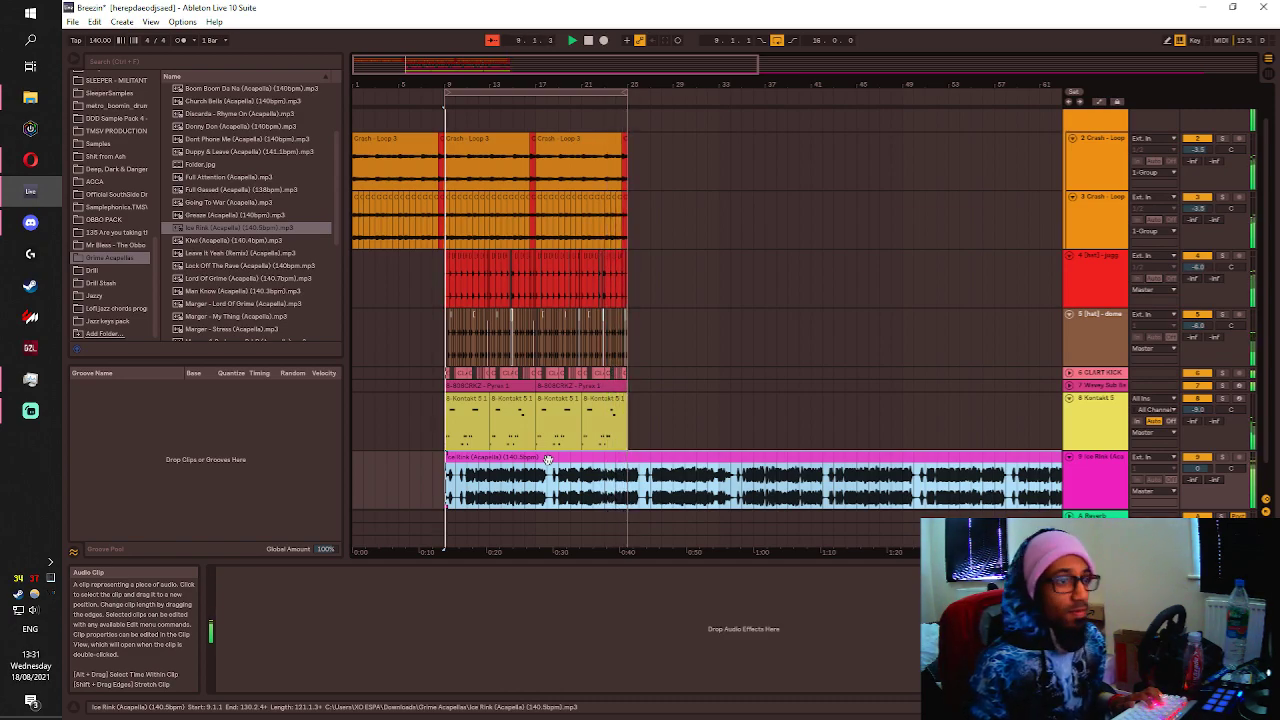
# Delete the Ice Rink acapella clip from the arrangement and stop playback.
pyautogui.press('Delete')
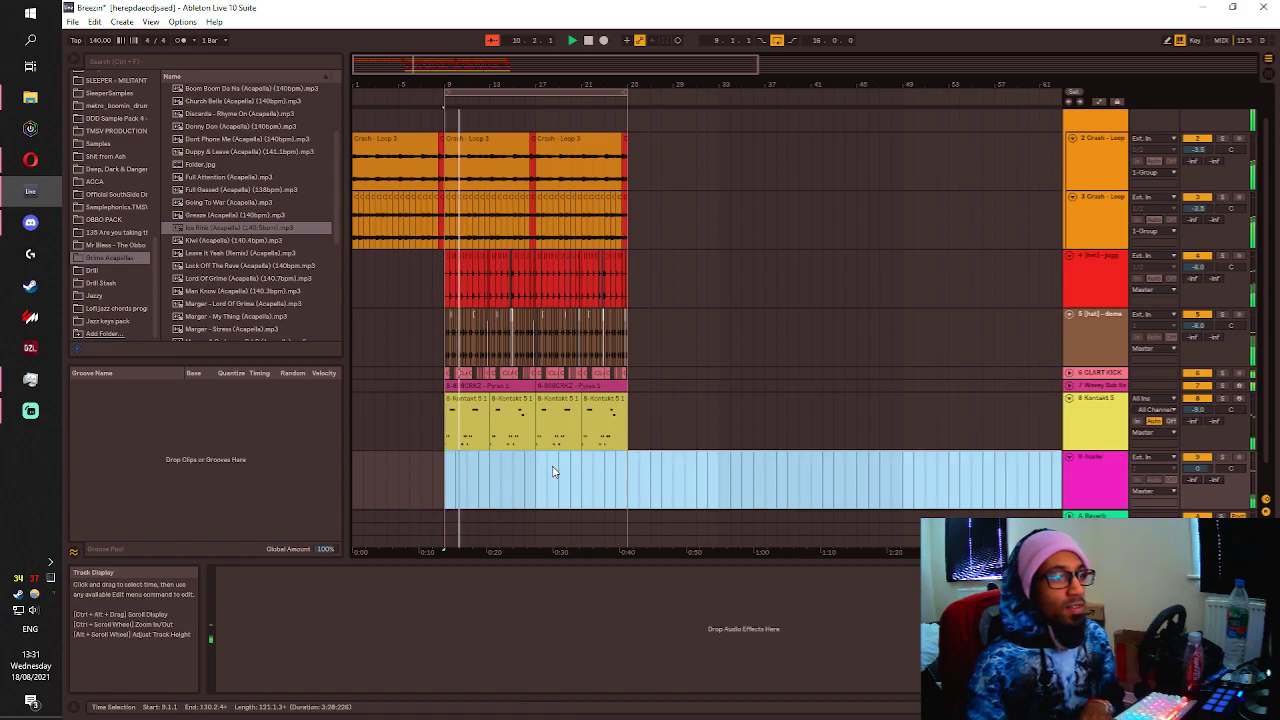
pyautogui.click(514, 471)
pyautogui.press('space')
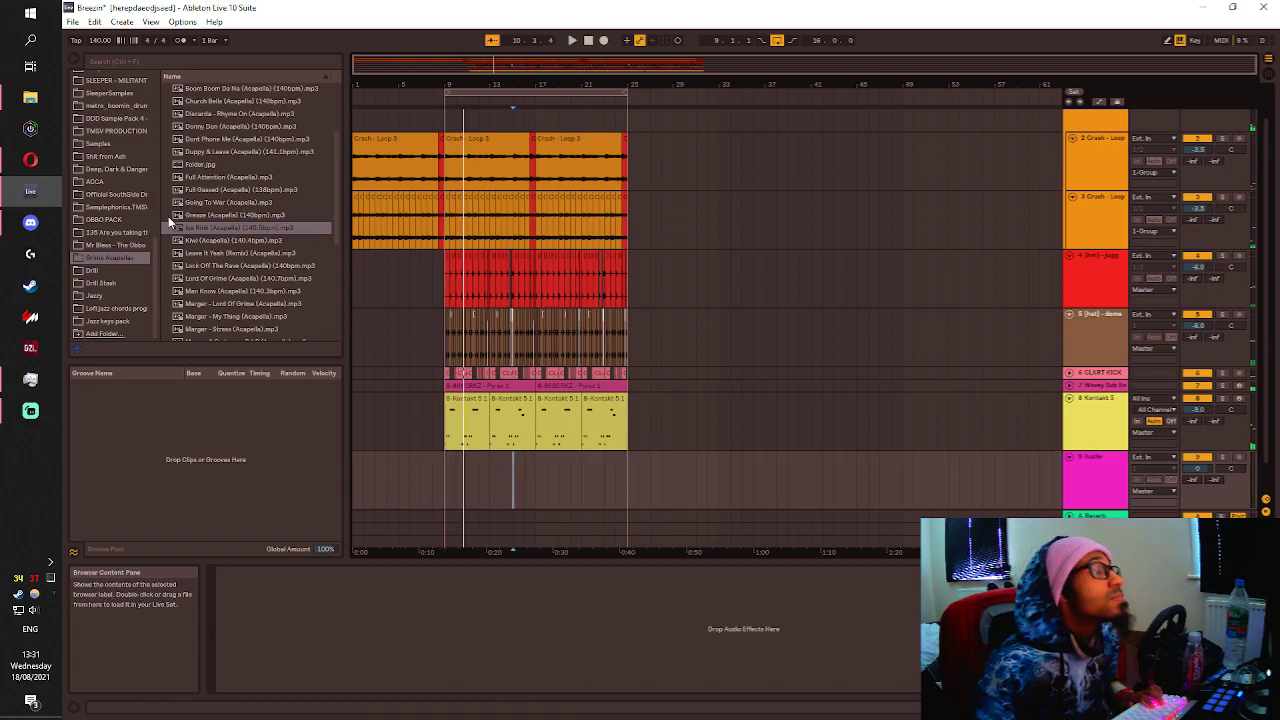
# Try to load FX.exs from the EXS24 Drums folder of the Samplephonics pack's sampler instruments.
pyautogui.click(96, 208)
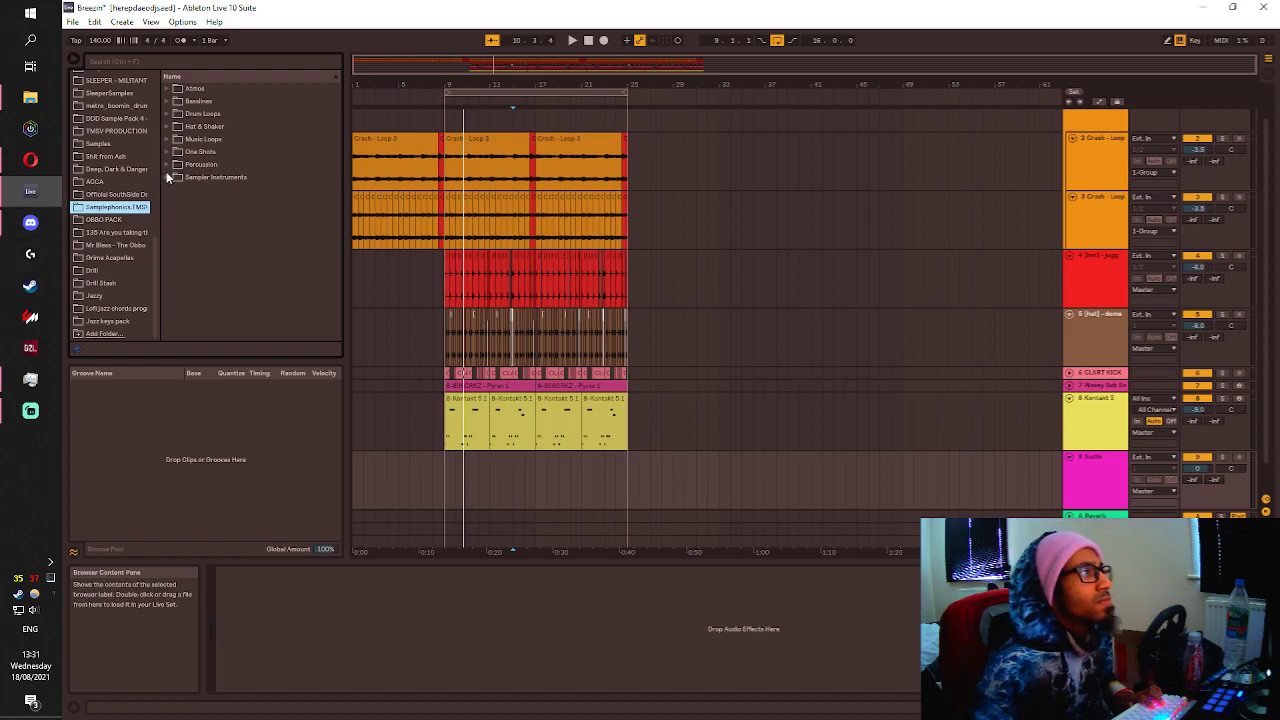
pyautogui.click(167, 177)
pyautogui.click(176, 203)
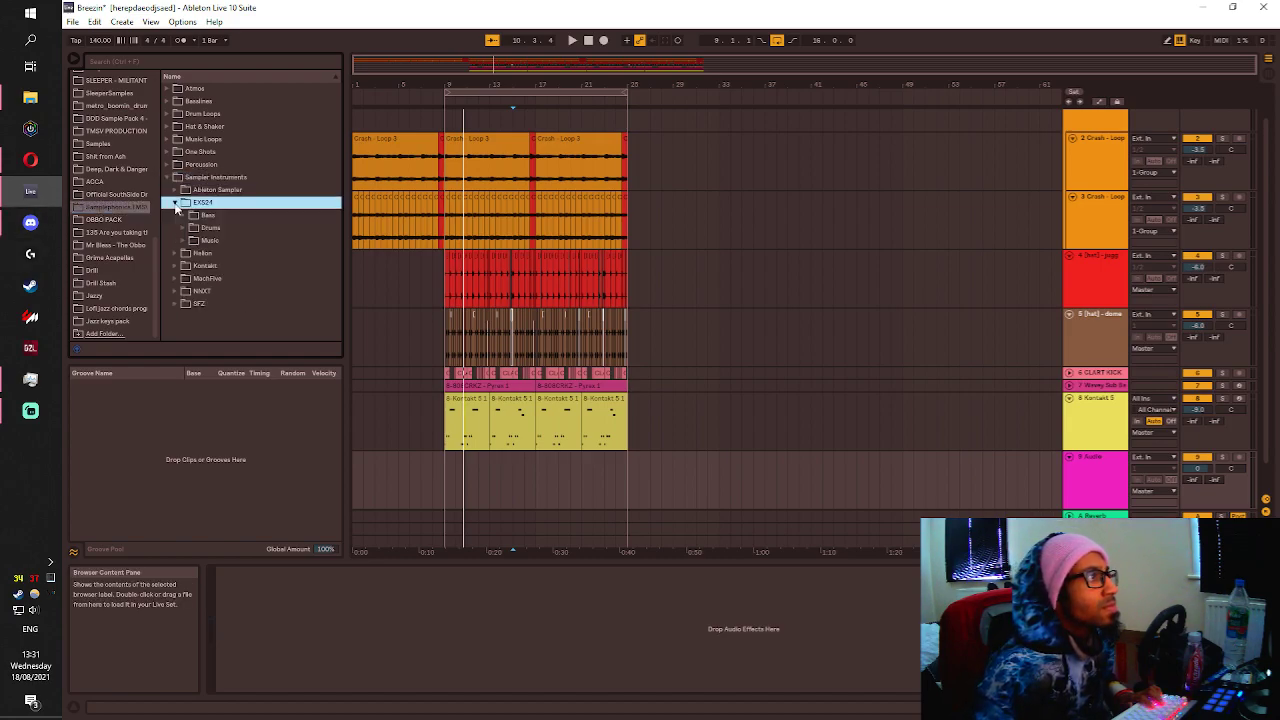
pyautogui.click(186, 227)
pyautogui.click(215, 241)
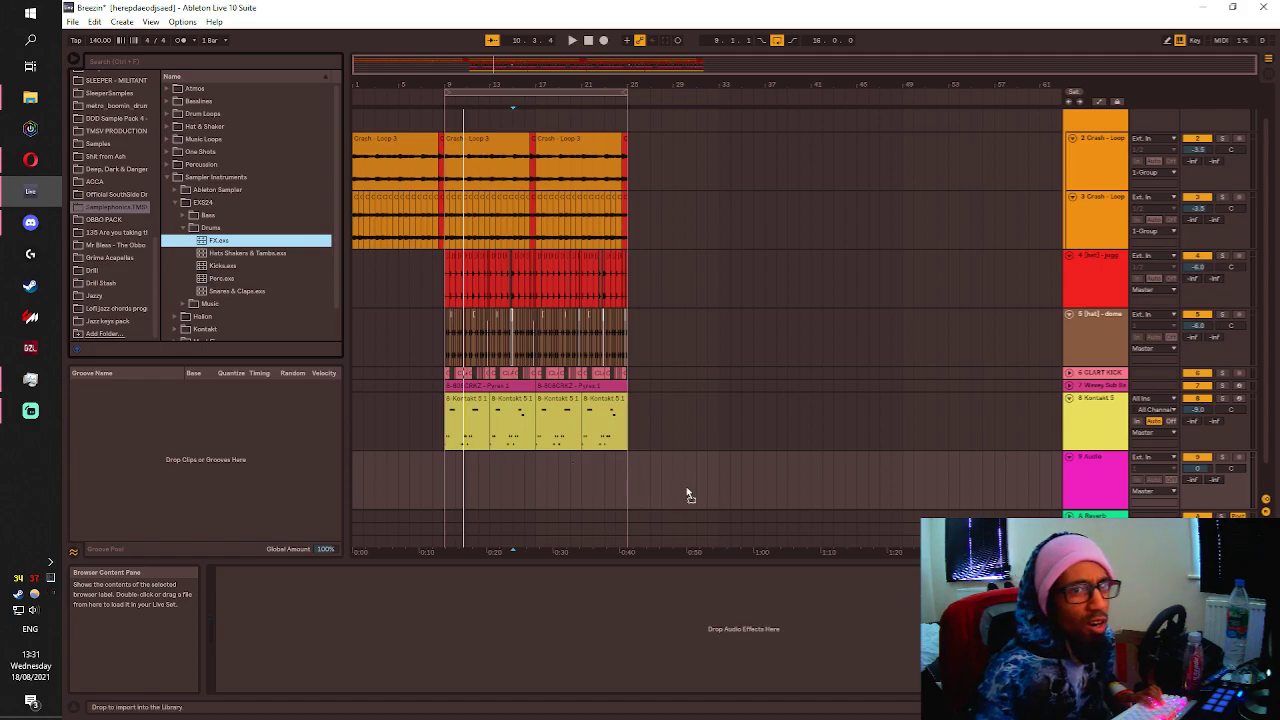
pyautogui.moveTo(688, 494); pyautogui.dragTo(690, 492)
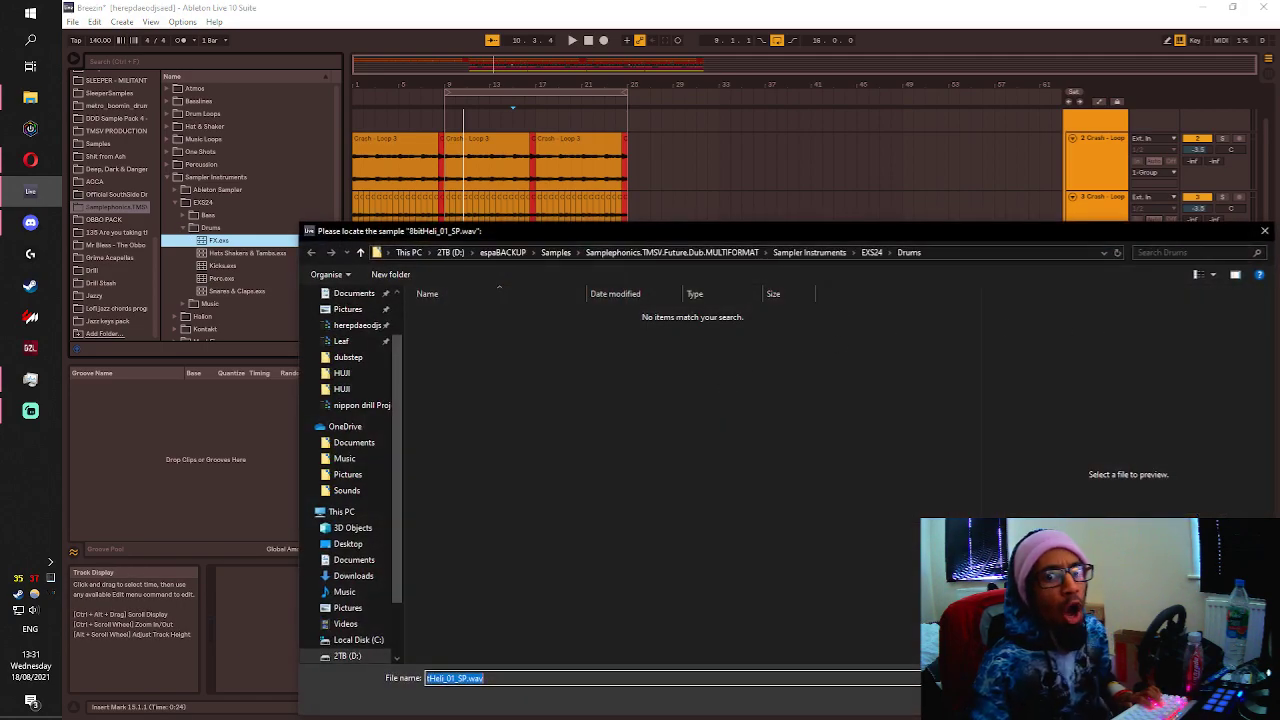
pyautogui.press('Escape')
pyautogui.click(786, 384)
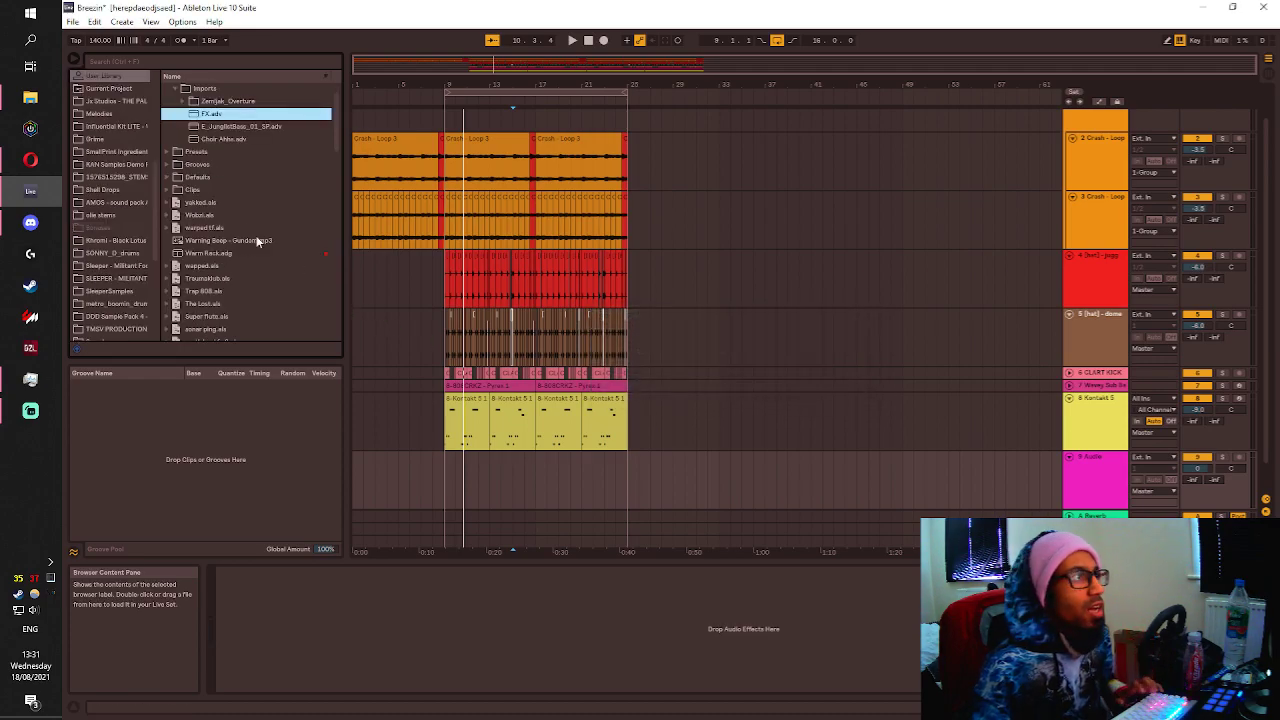
# Audition the kick, snare, gunshot and FX samples in the 135 drill sample folder.
pyautogui.scroll(-3, 138, 185)
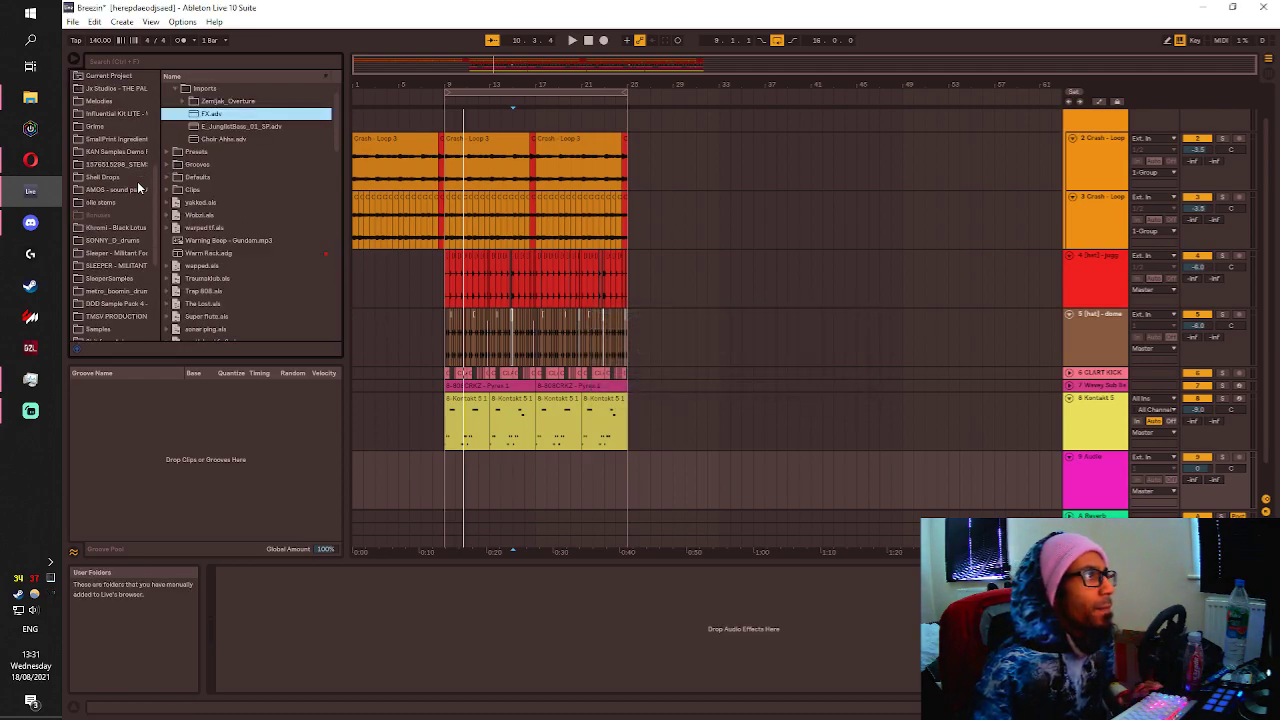
pyautogui.scroll(-5, 137, 195)
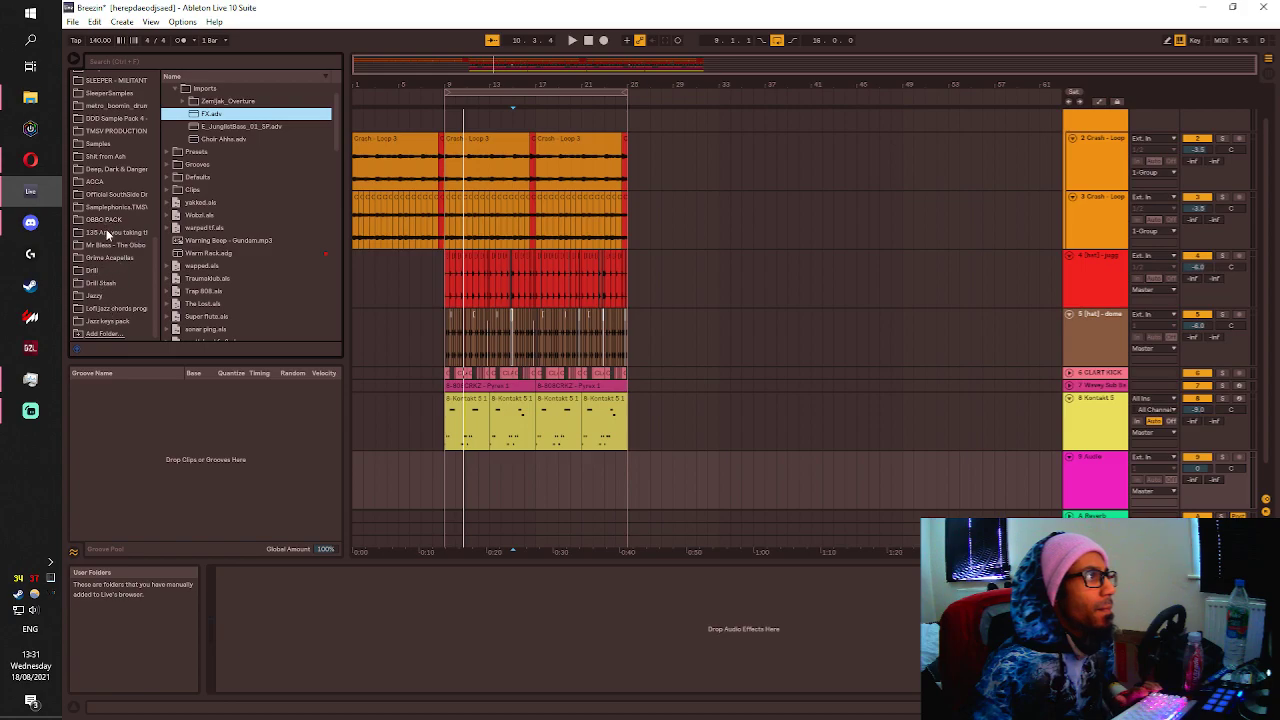
pyautogui.click(116, 233)
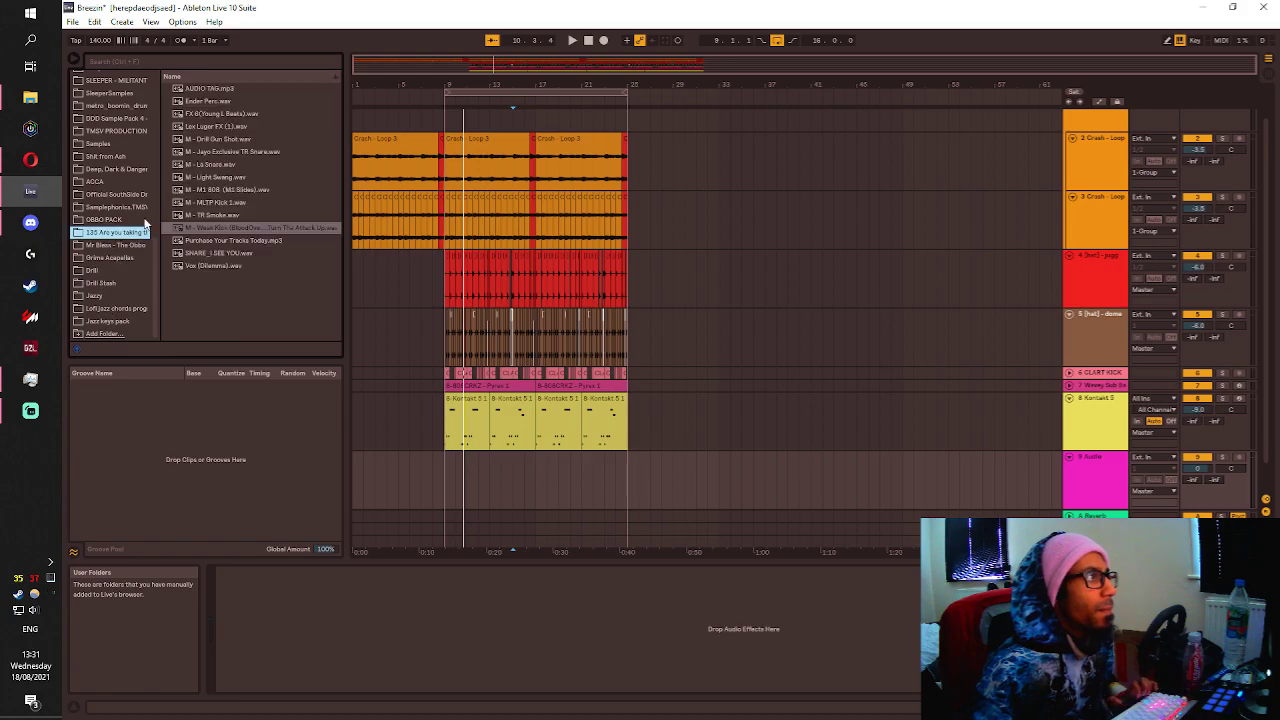
pyautogui.click(203, 203)
pyautogui.click(206, 216)
pyautogui.click(213, 252)
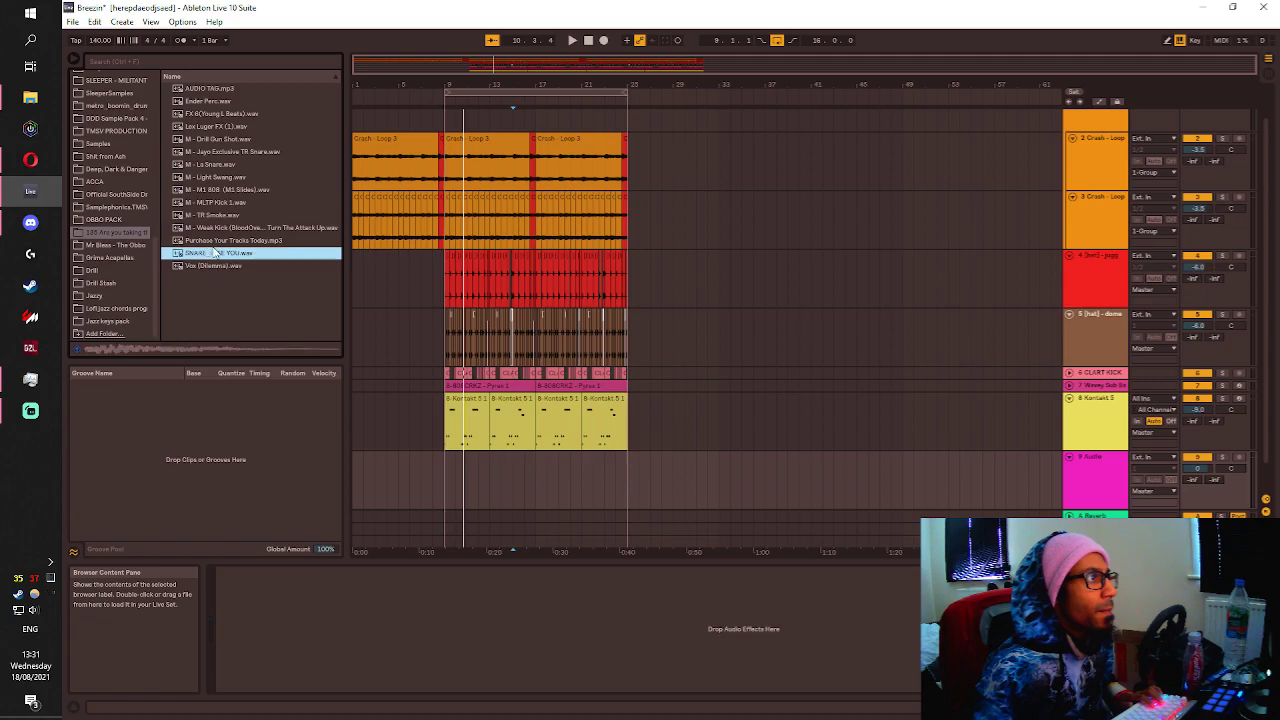
pyautogui.click(214, 164)
pyautogui.click(226, 151)
pyautogui.click(230, 139)
pyautogui.click(213, 127)
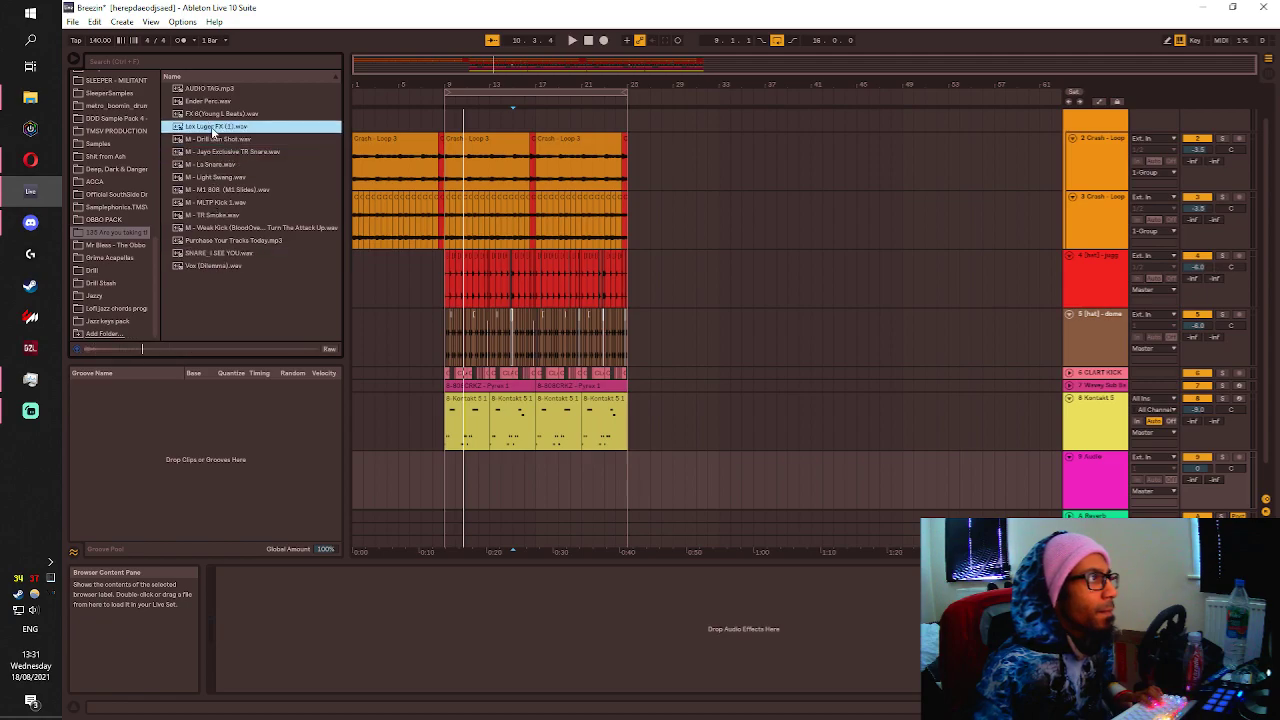
pyautogui.click(205, 115)
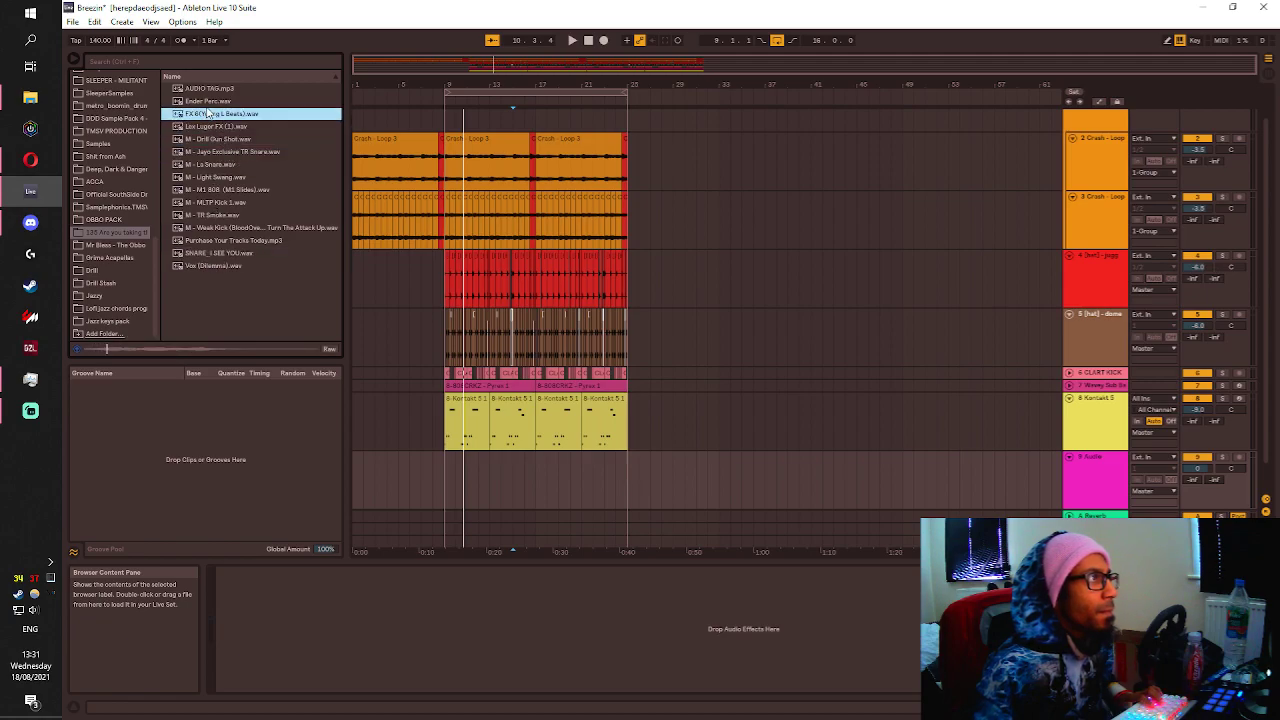
# Place Ender Perc.wav on the empty audio track and move the clip to start at 9.3.1.
pyautogui.click(208, 102)
pyautogui.moveTo(206, 105)
pyautogui.mouseDown()
pyautogui.moveTo(377, 226)
pyautogui.moveTo(482, 478)
pyautogui.mouseUp()
pyautogui.click(438, 468)
pyautogui.press('space')
pyautogui.press('+')
pyautogui.press('+')
pyautogui.press('+')
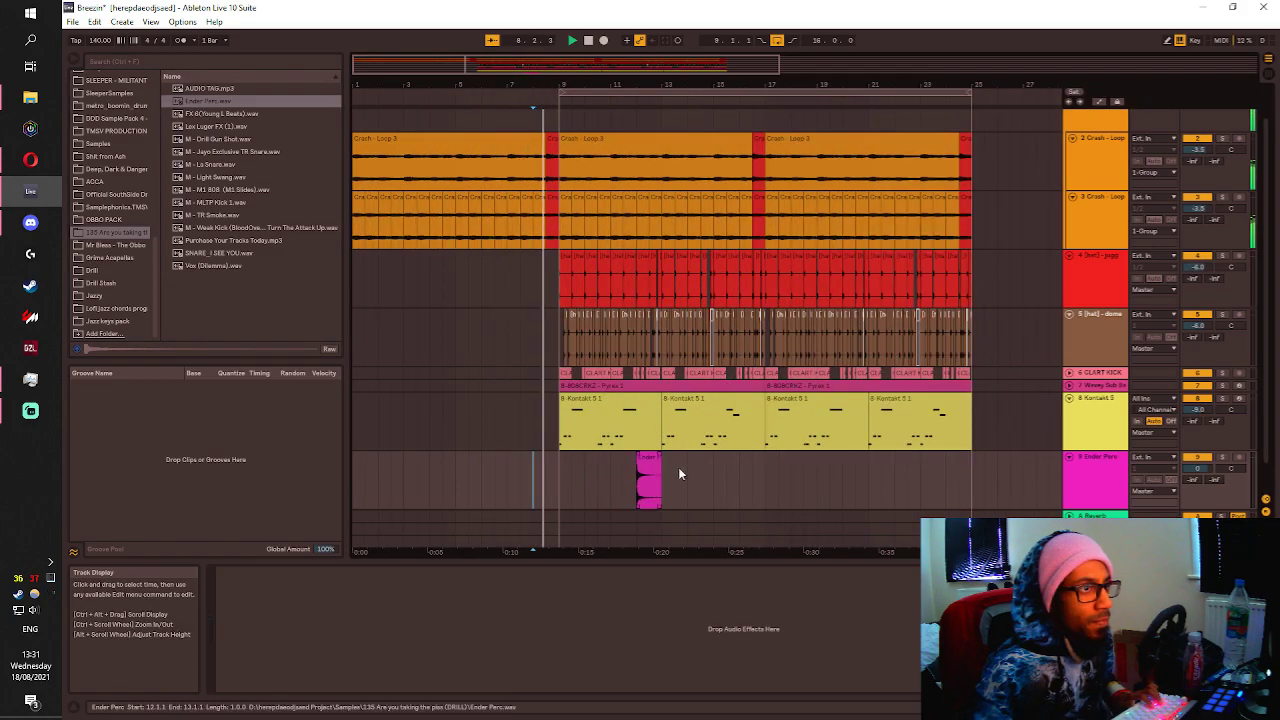
pyautogui.moveTo(796, 462); pyautogui.dragTo(699, 462)
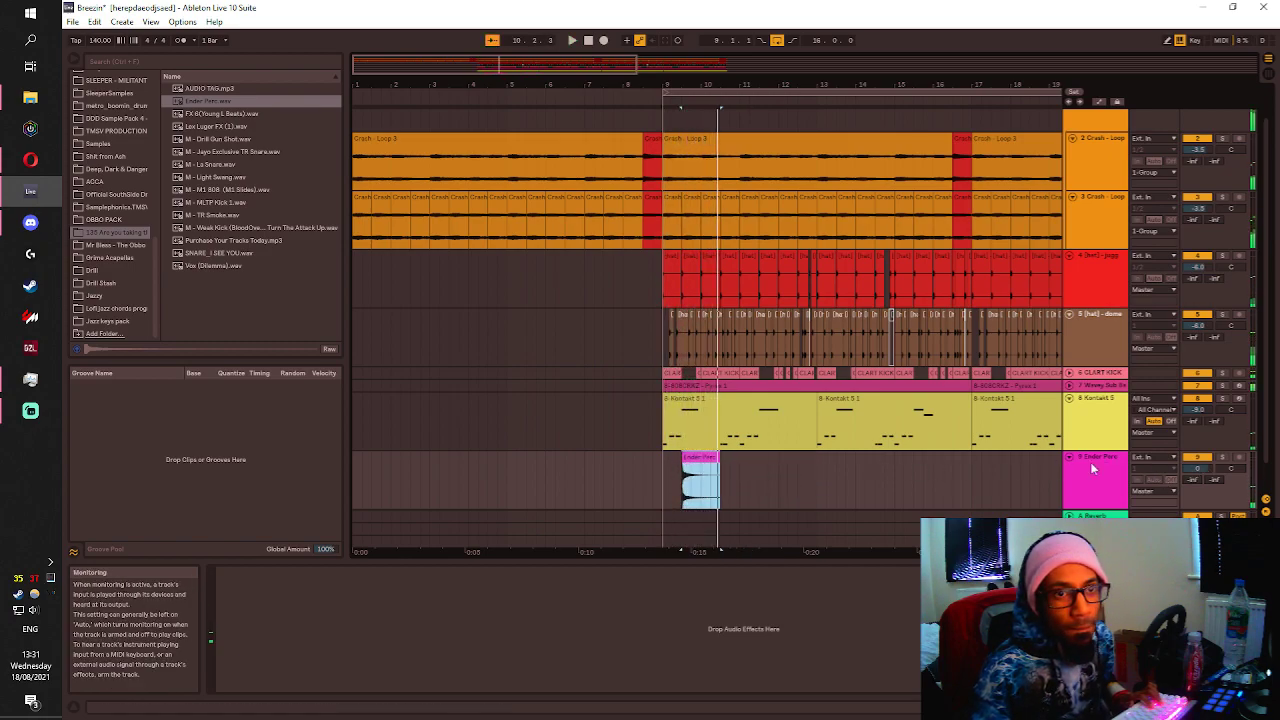
# Move the Ender Perc track directly below CLART KICK, set its volume to -6.0 dB and play it back in context.
pyautogui.moveTo(1090, 462); pyautogui.dragTo(1092, 385)
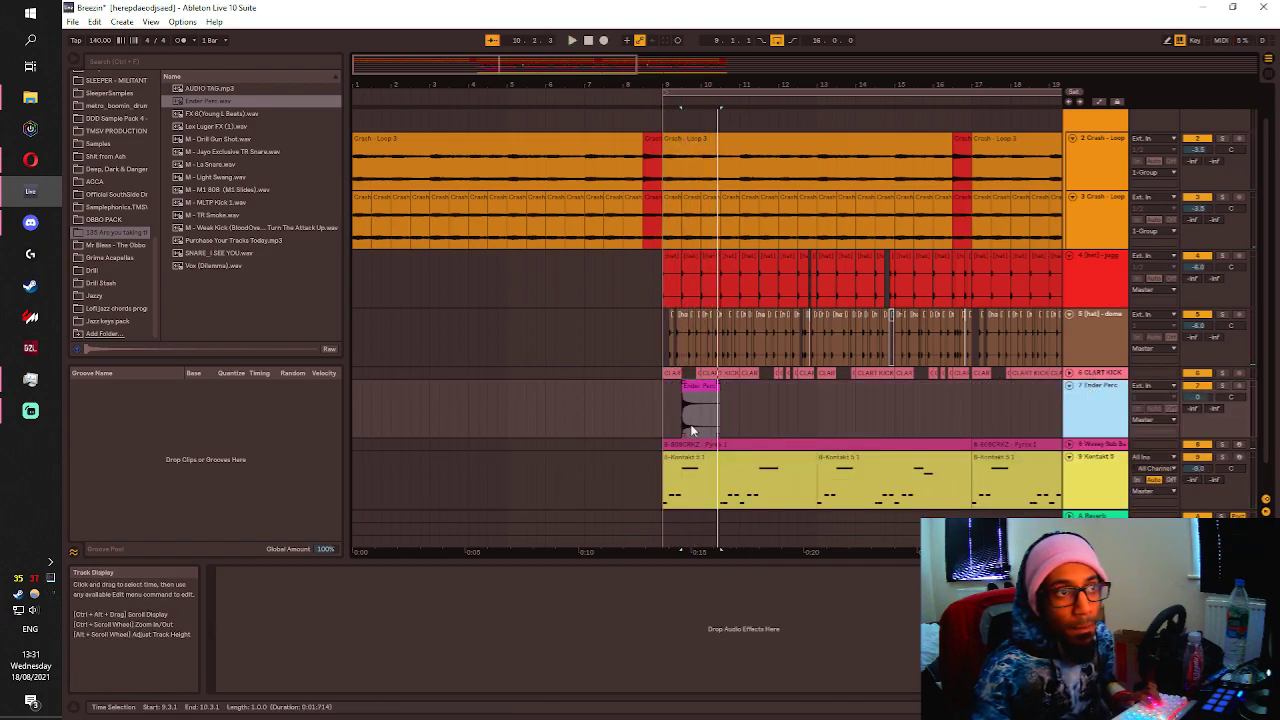
pyautogui.moveTo(1209, 397); pyautogui.dragTo(1213, 398)
pyautogui.press('space')
pyautogui.press('space')
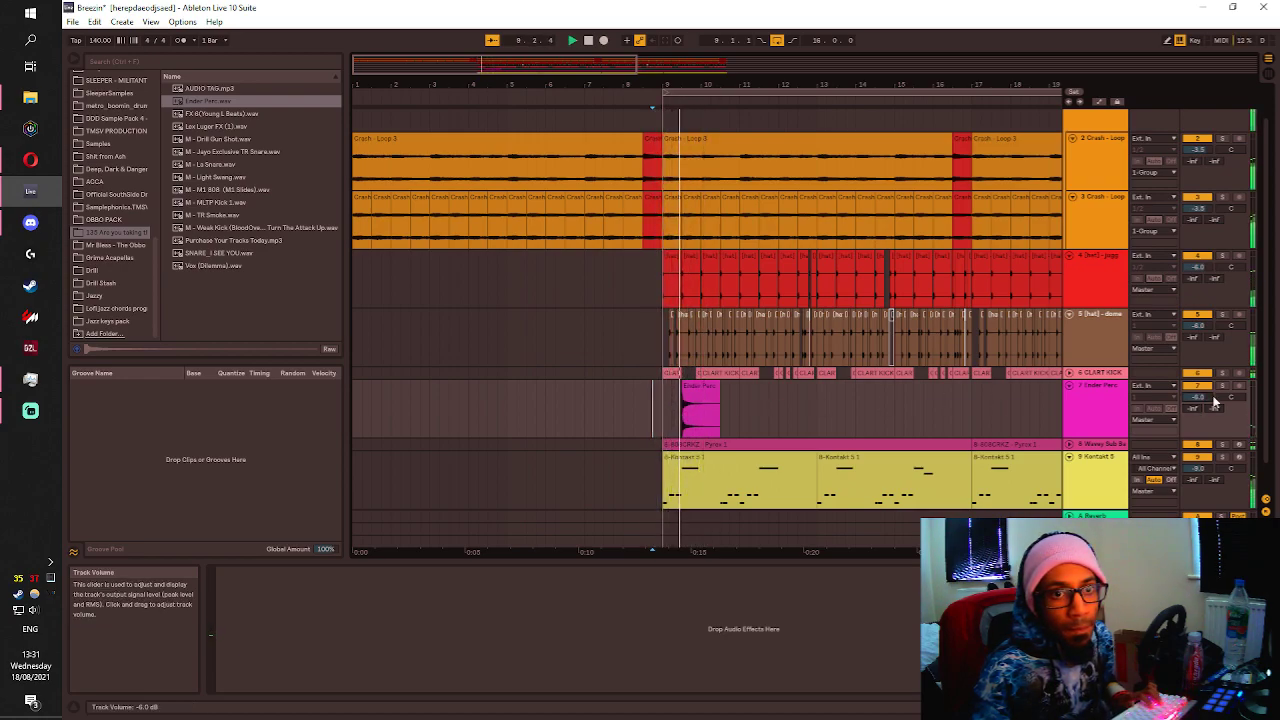
pyautogui.click(1112, 400)
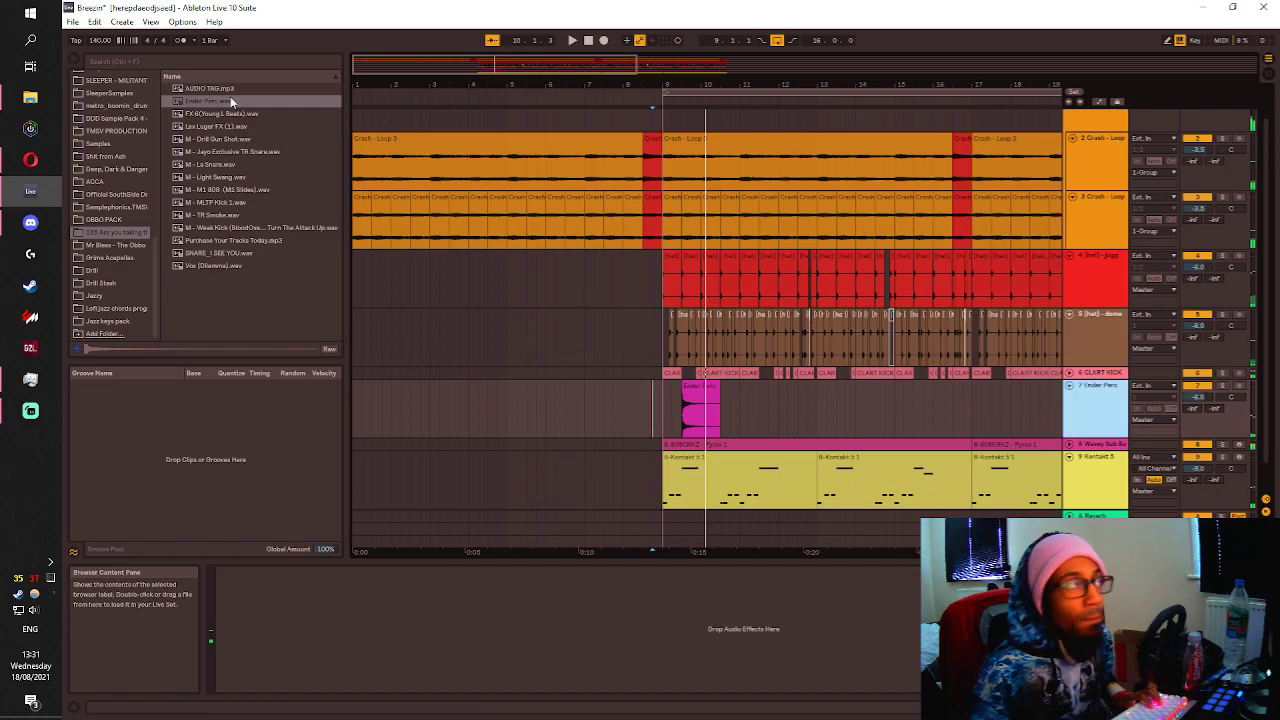
# Load a Glue Compressor onto the Ender Perc track and start playback.
pyautogui.click(192, 65)
pyautogui.write('glue')
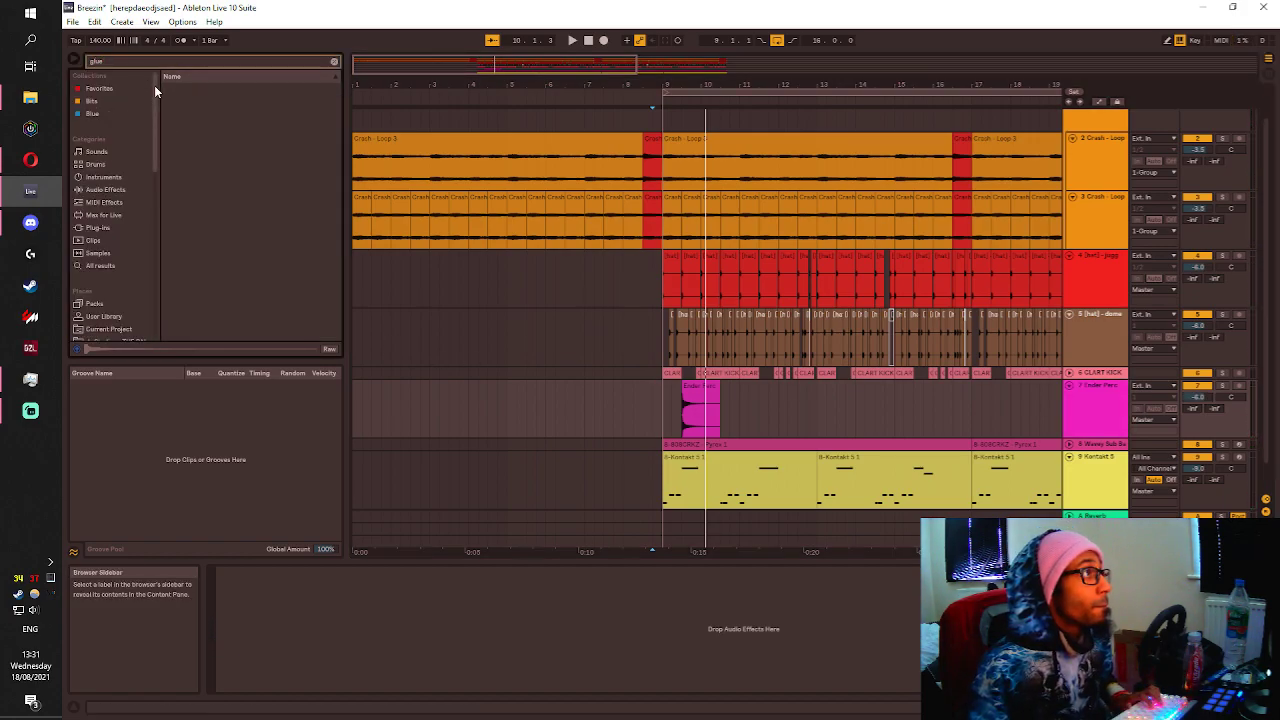
pyautogui.click(95, 88)
pyautogui.press('Return')
pyautogui.press('space')
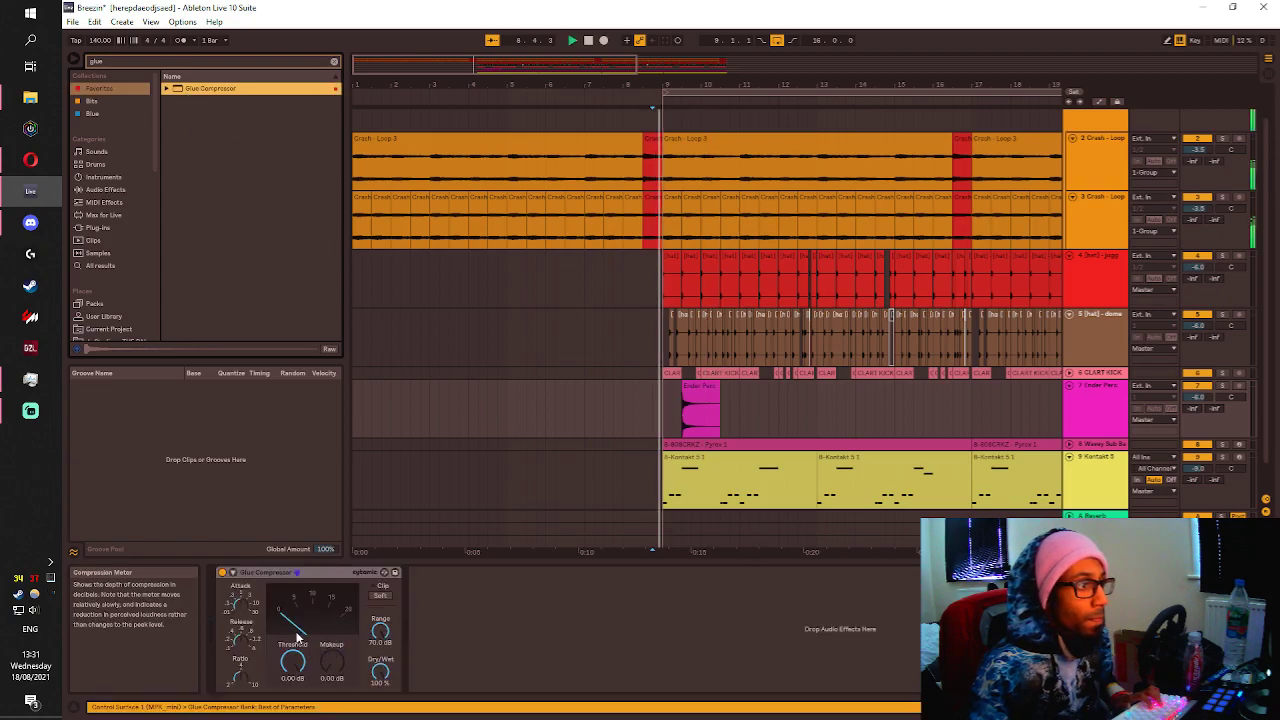
# Set the Glue Compressor's threshold to -12.7 dB, range to 5.18 dB and makeup to 3.97 dB.
pyautogui.moveTo(293, 662); pyautogui.dragTo(293, 640)
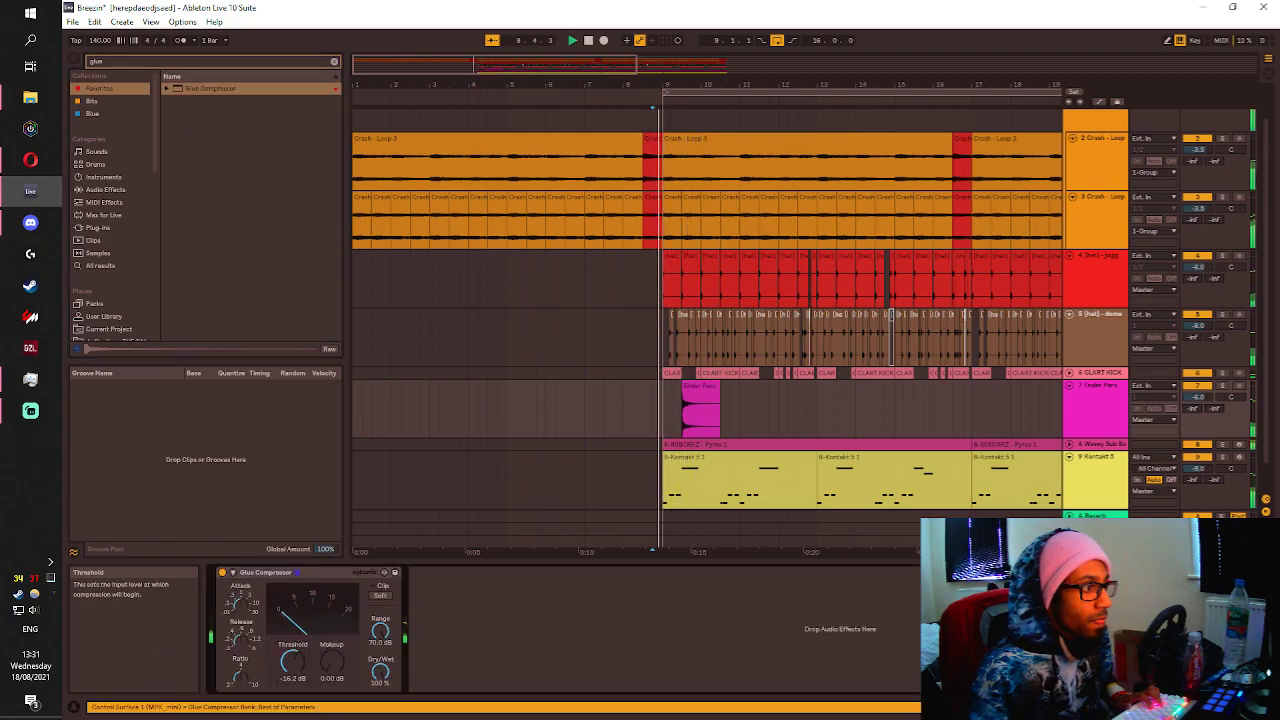
pyautogui.moveTo(380, 672); pyautogui.dragTo(380, 682)
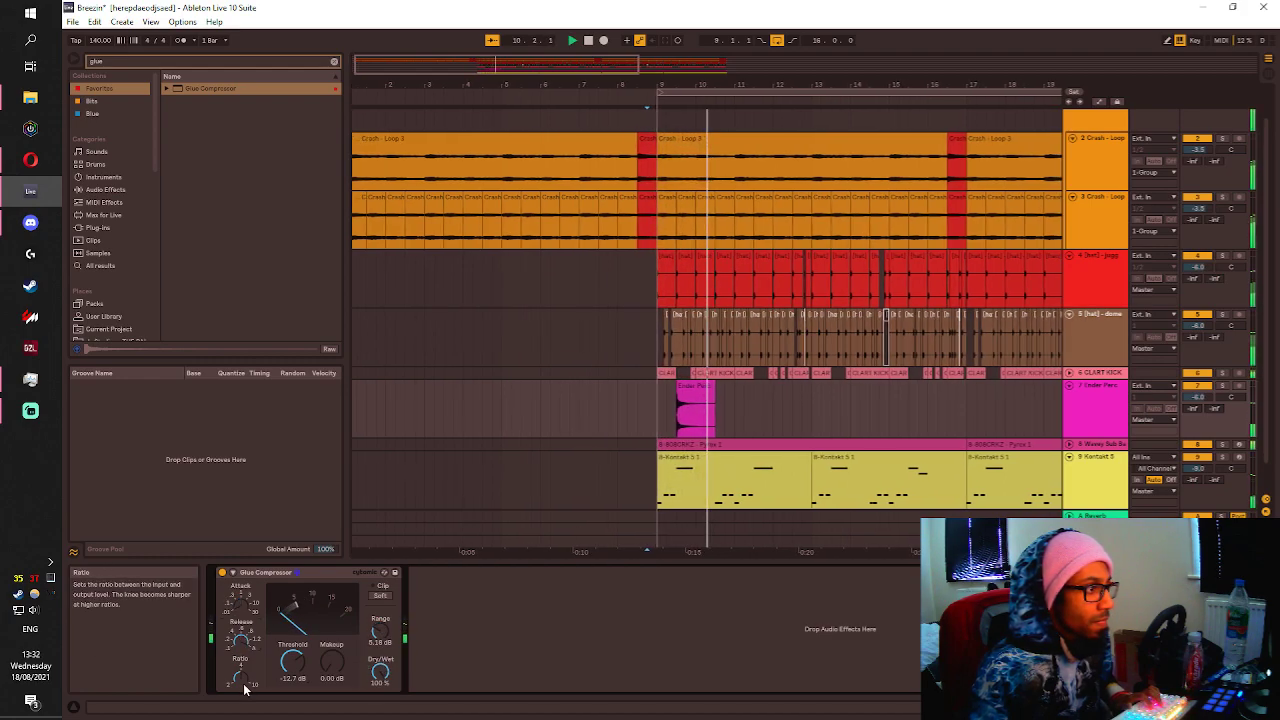
pyautogui.moveTo(331, 668)
pyautogui.mouseDown()
pyautogui.moveTo(331, 640)
pyautogui.moveTo(331, 669)
pyautogui.mouseUp()
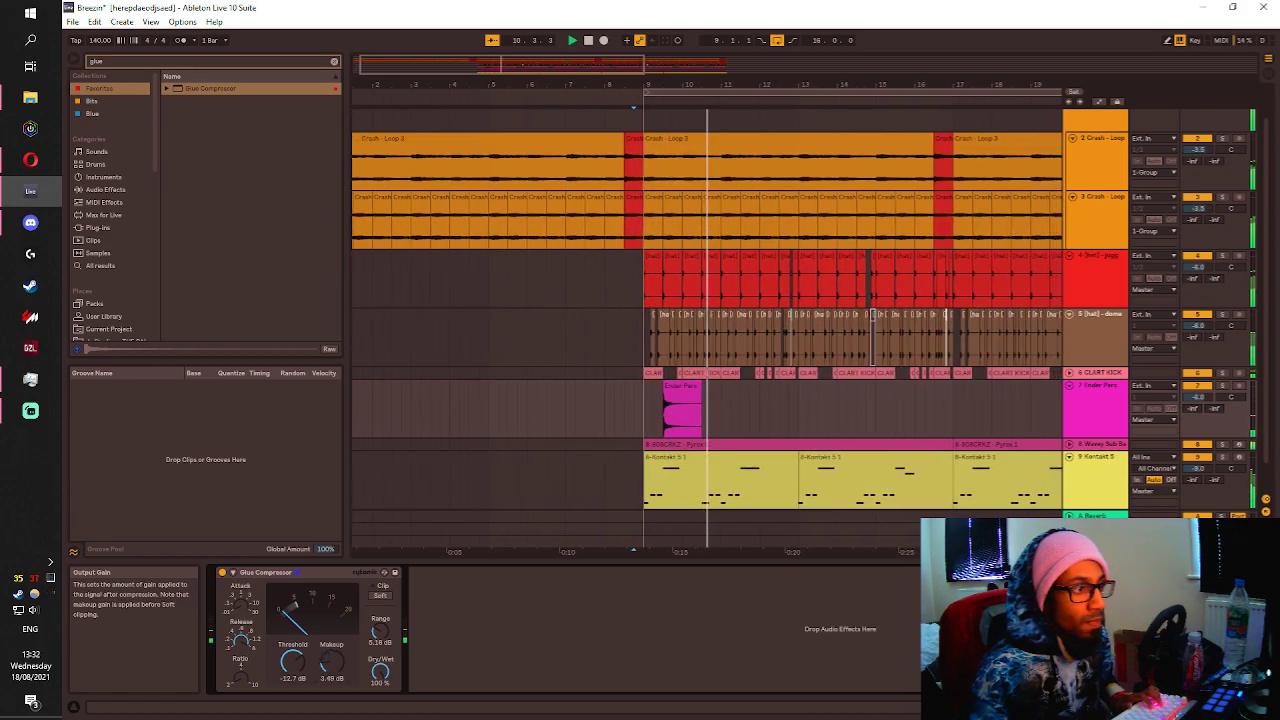
# Replace the Reverb on the first return track with Convolution Reverb Pro.
pyautogui.hotkey('ctrl', 'f')
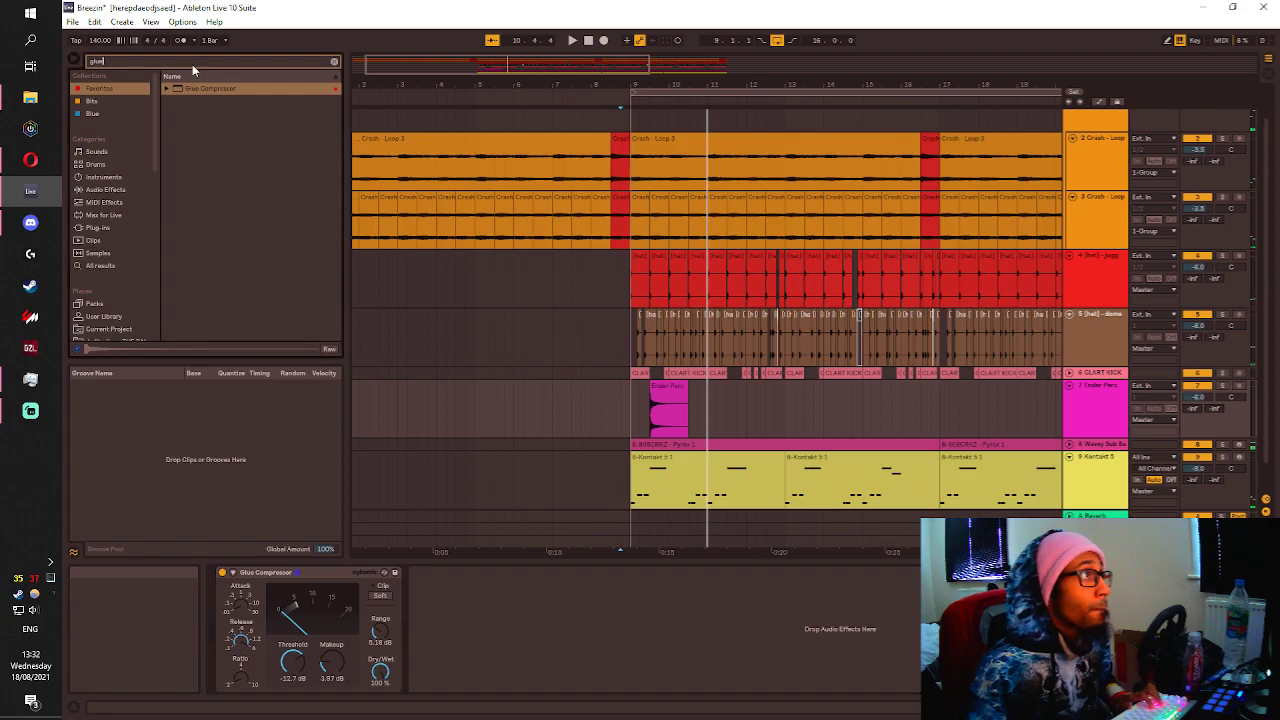
pyautogui.write('conv')
pyautogui.click(199, 90)
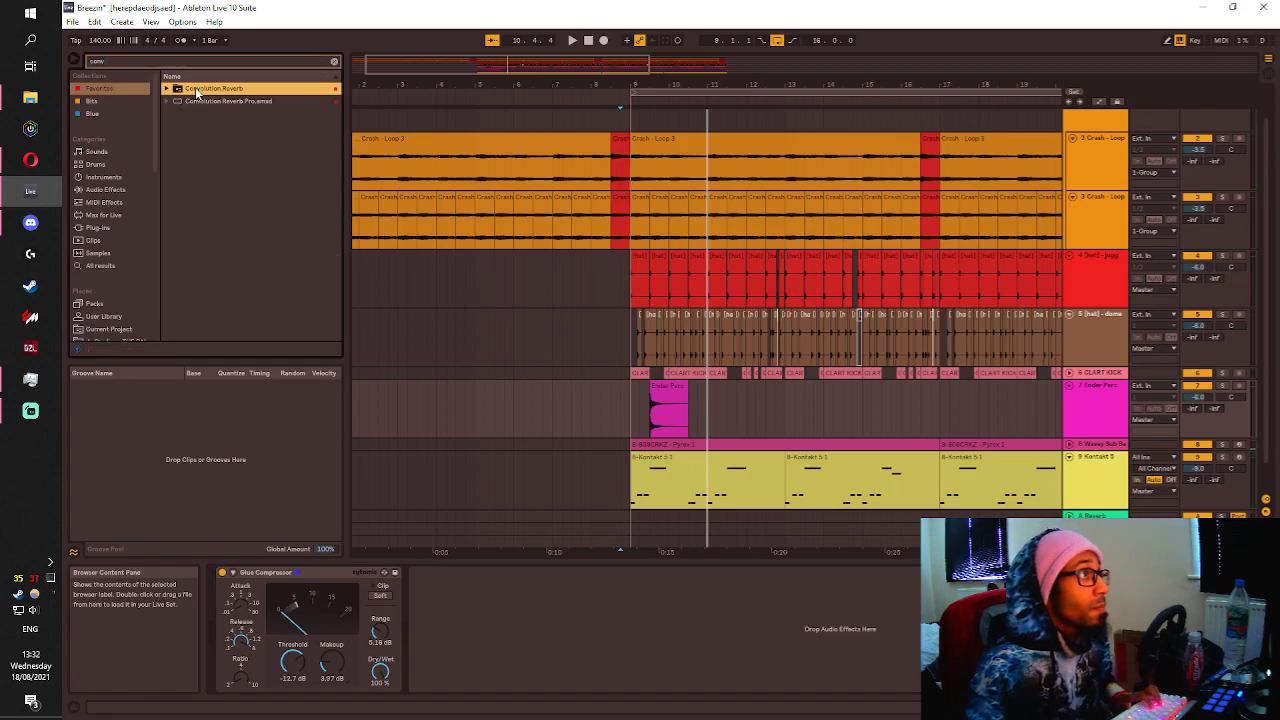
pyautogui.click(1098, 516)
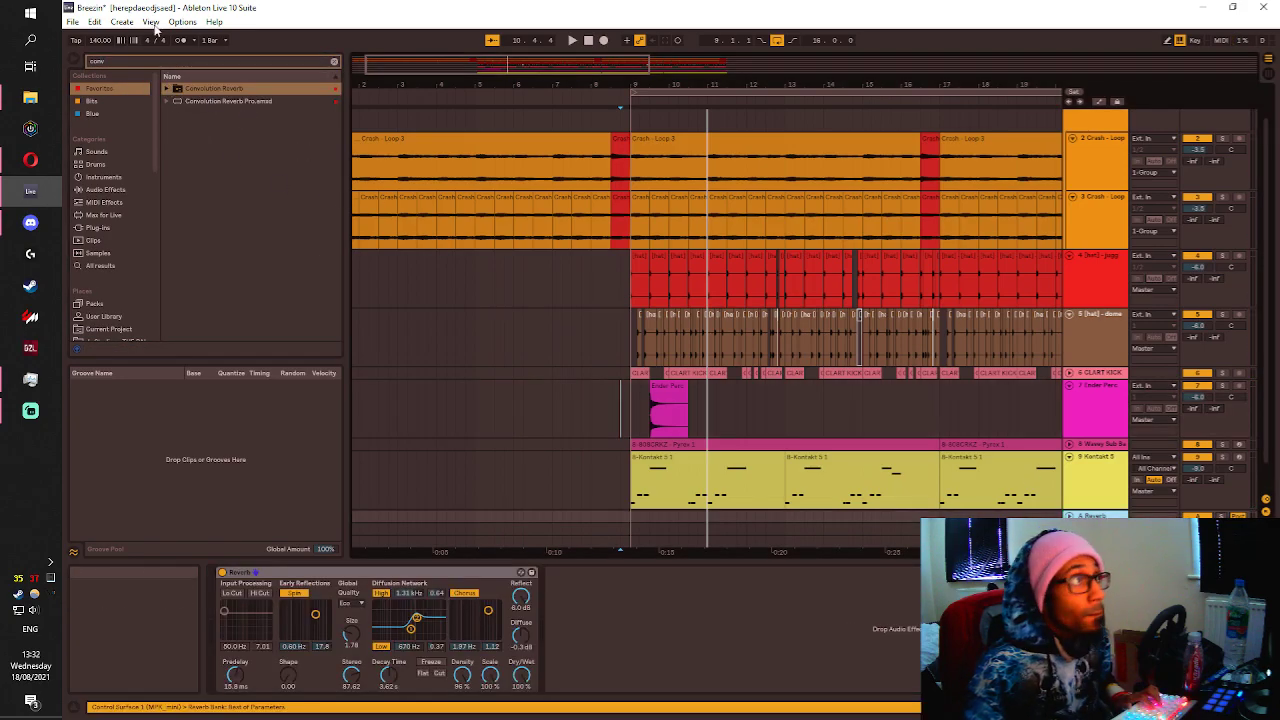
pyautogui.moveTo(197, 103); pyautogui.dragTo(677, 657)
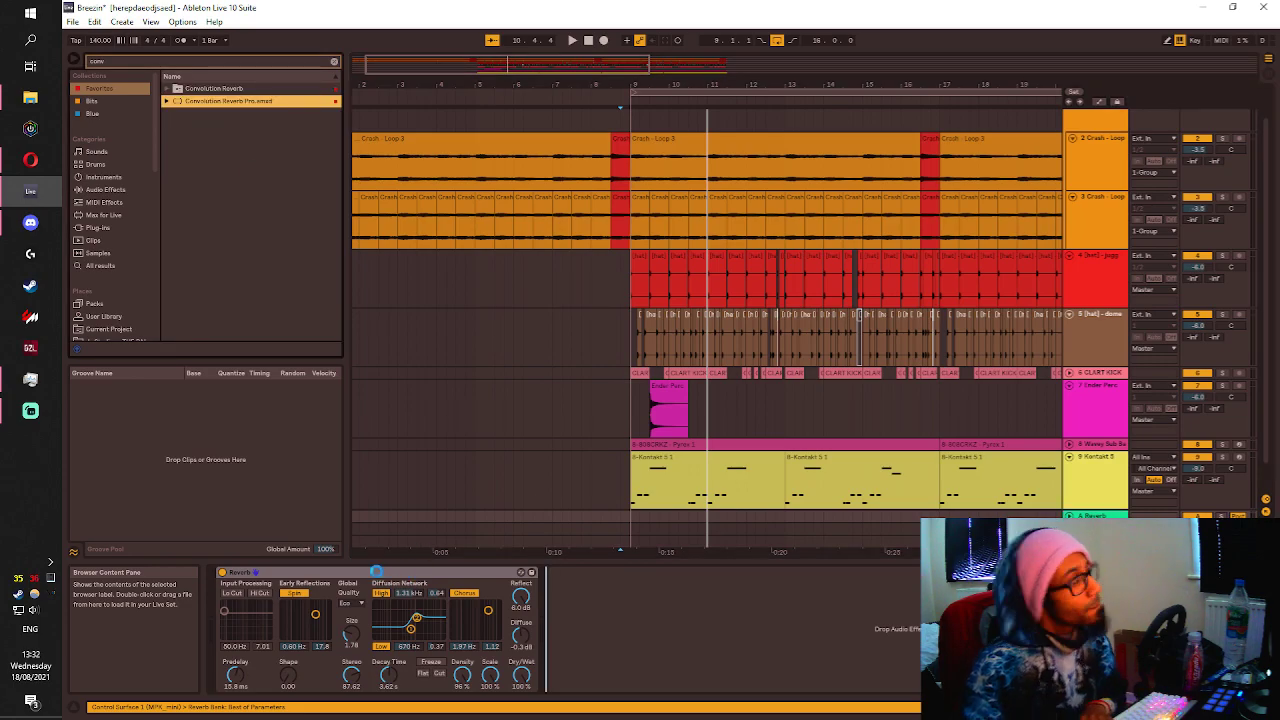
pyautogui.click(376, 572)
pyautogui.press('Delete')
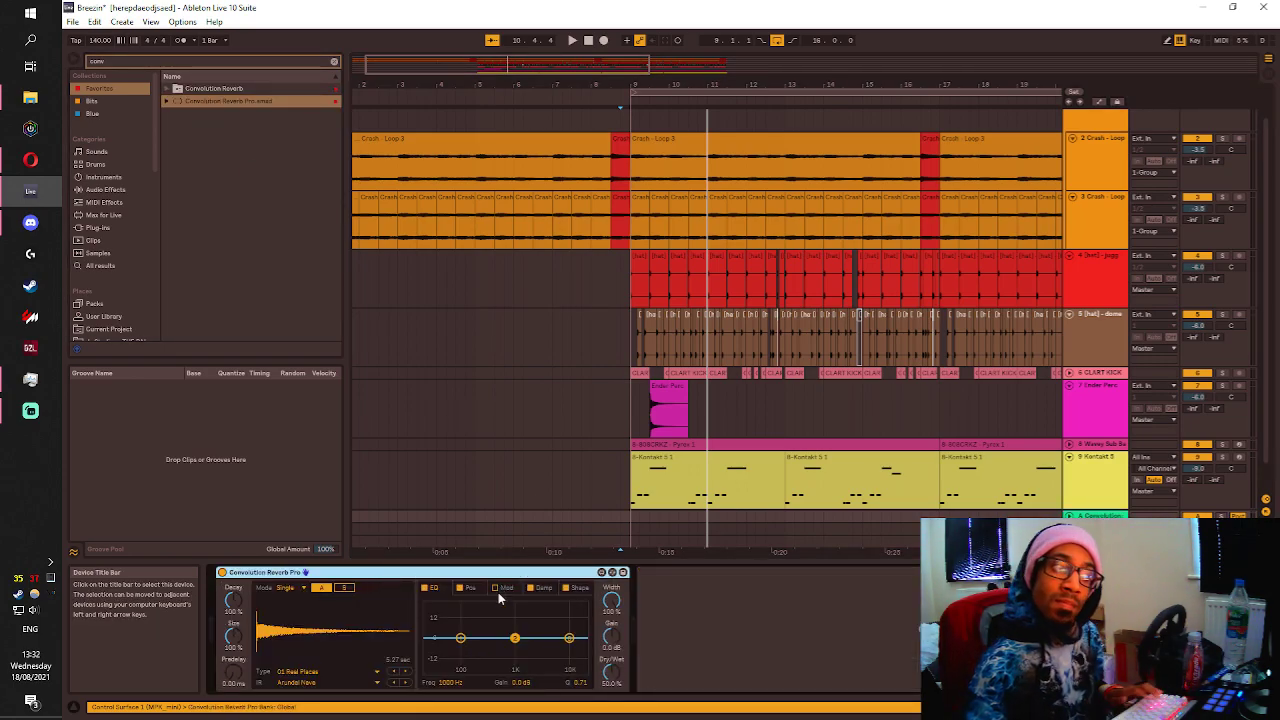
# Boost the convolution reverb's upper EQ band by 11 dB at 1.20 kHz and choose the York Minster Cathedral impulse response.
pyautogui.press('space')
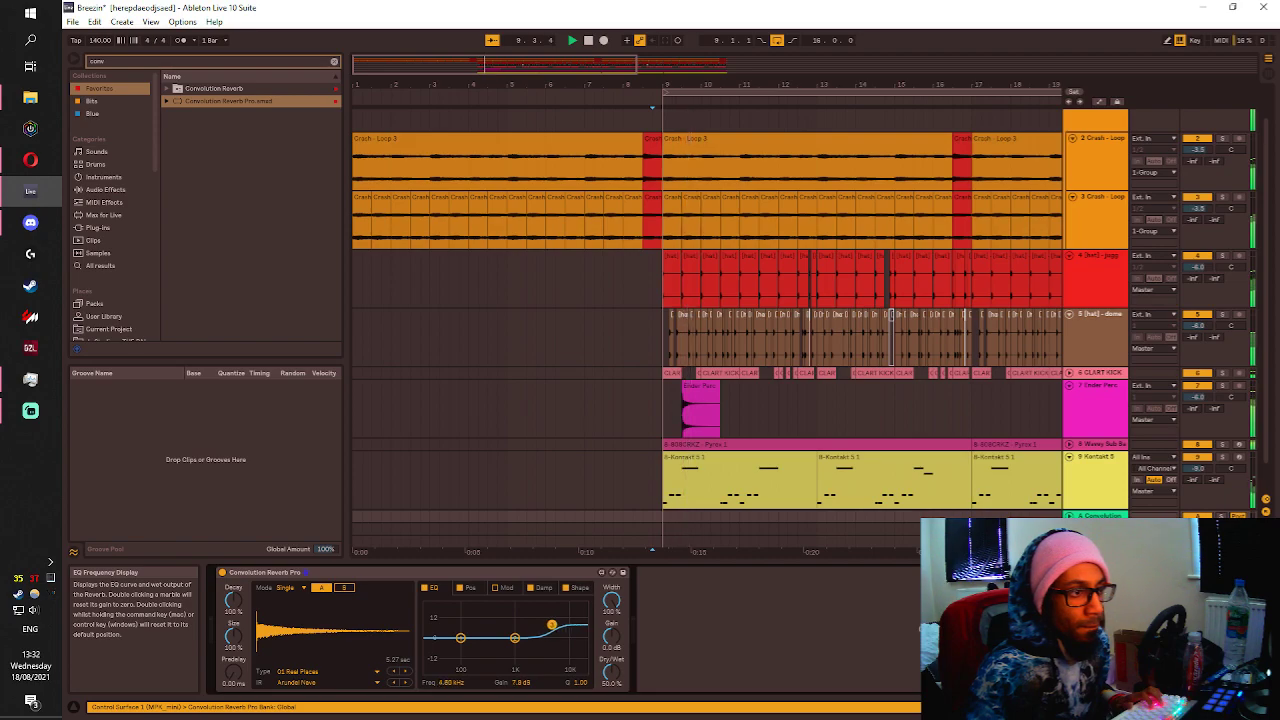
pyautogui.moveTo(526, 622); pyautogui.dragTo(519, 620)
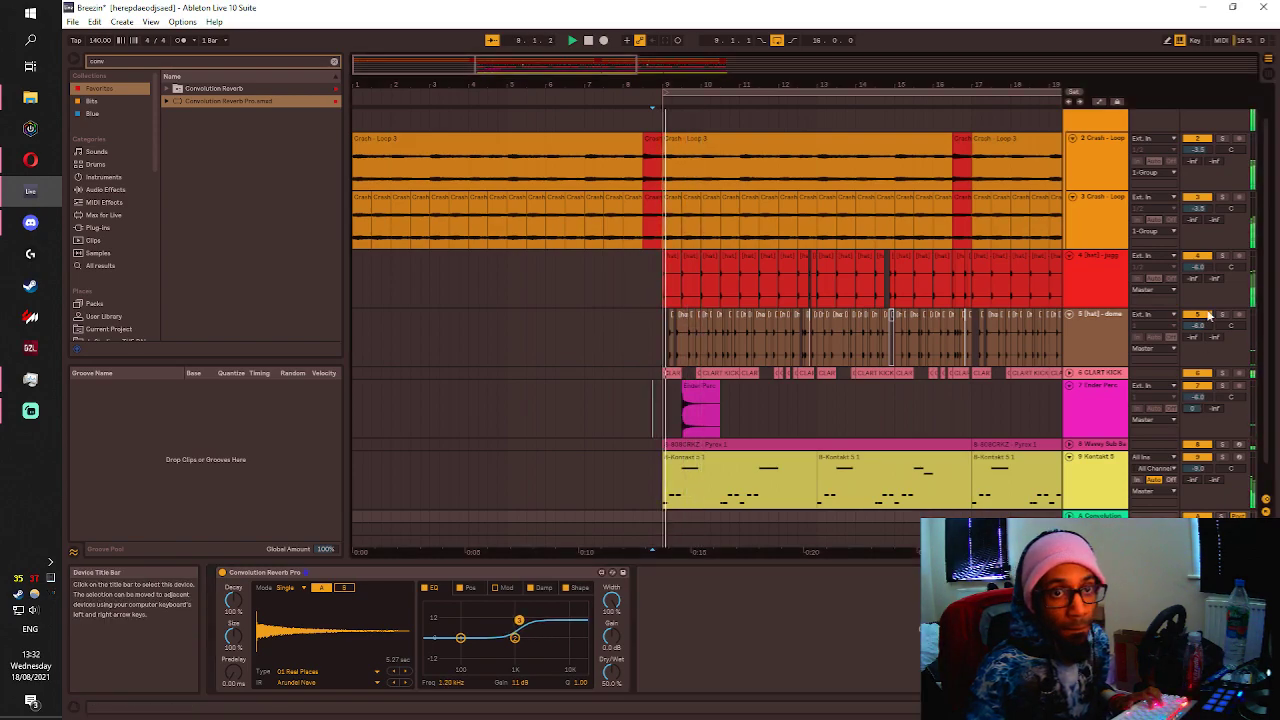
pyautogui.click(345, 682)
pyautogui.click(344, 670)
pyautogui.press('space')
pyautogui.press('space')
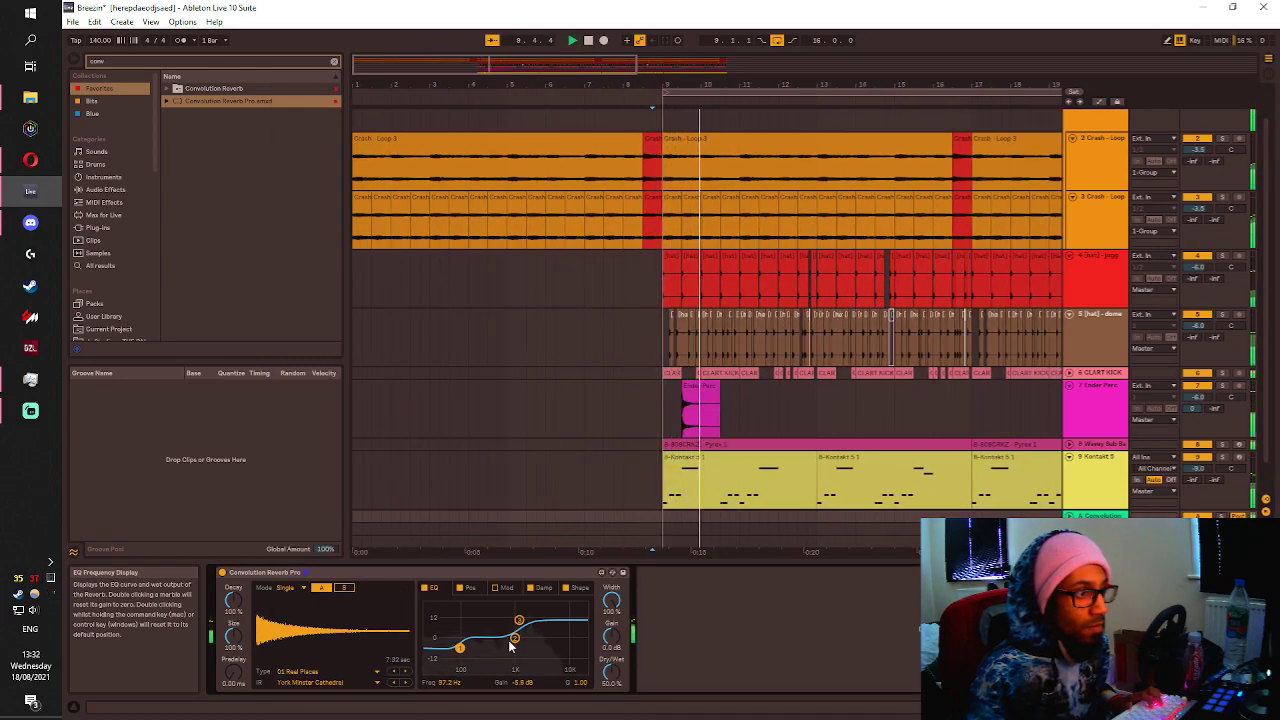
# Cut the convolution reverb's low EQ band to -16 dB at about 828 Hz and replay the section.
pyautogui.moveTo(459, 648); pyautogui.dragTo(500, 664)
pyautogui.press('space')
pyautogui.press('space')
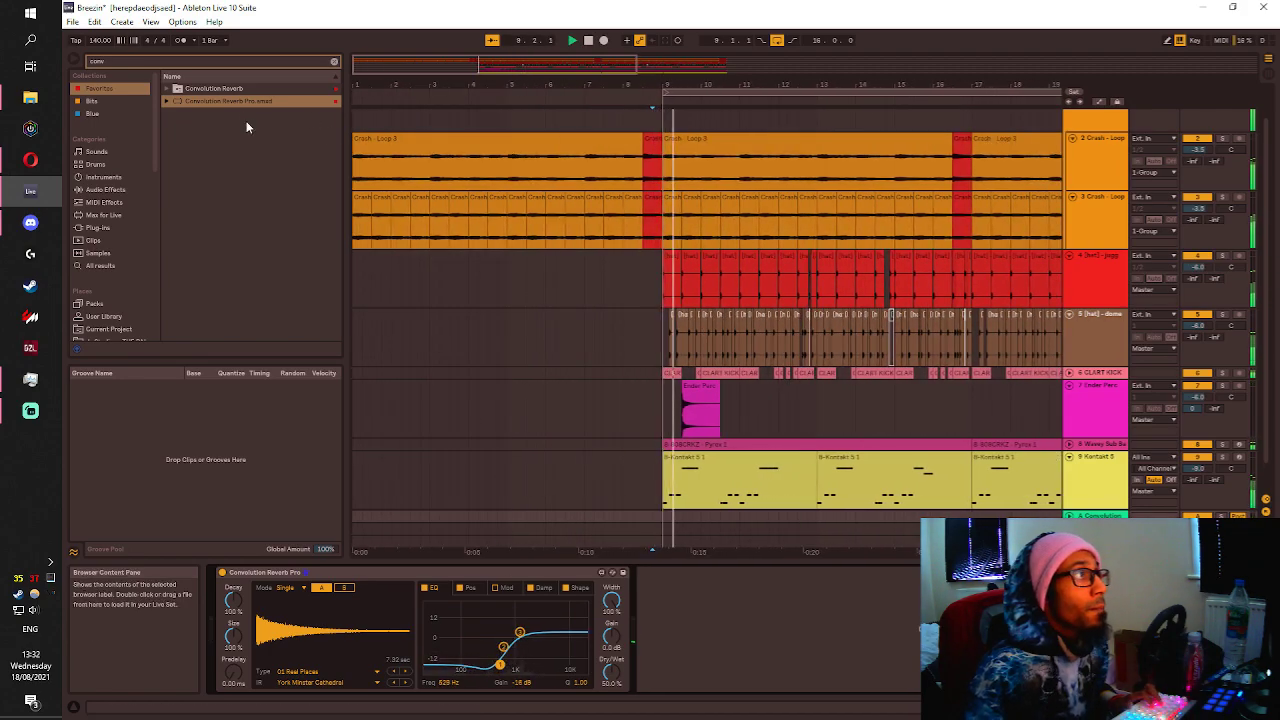
# Add EQ Eight after Convolution Reverb Pro on the return track and replay the section.
pyautogui.click(207, 58)
pyautogui.write('eq')
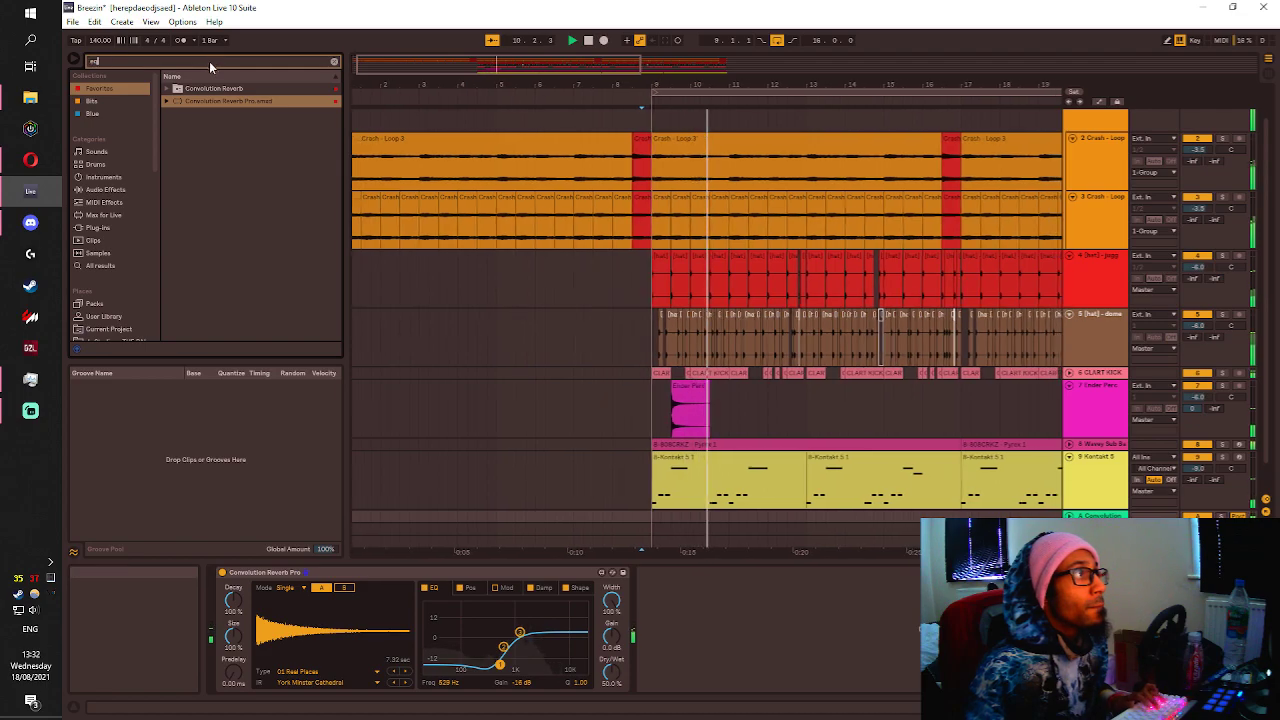
pyautogui.moveTo(201, 89); pyautogui.dragTo(818, 622)
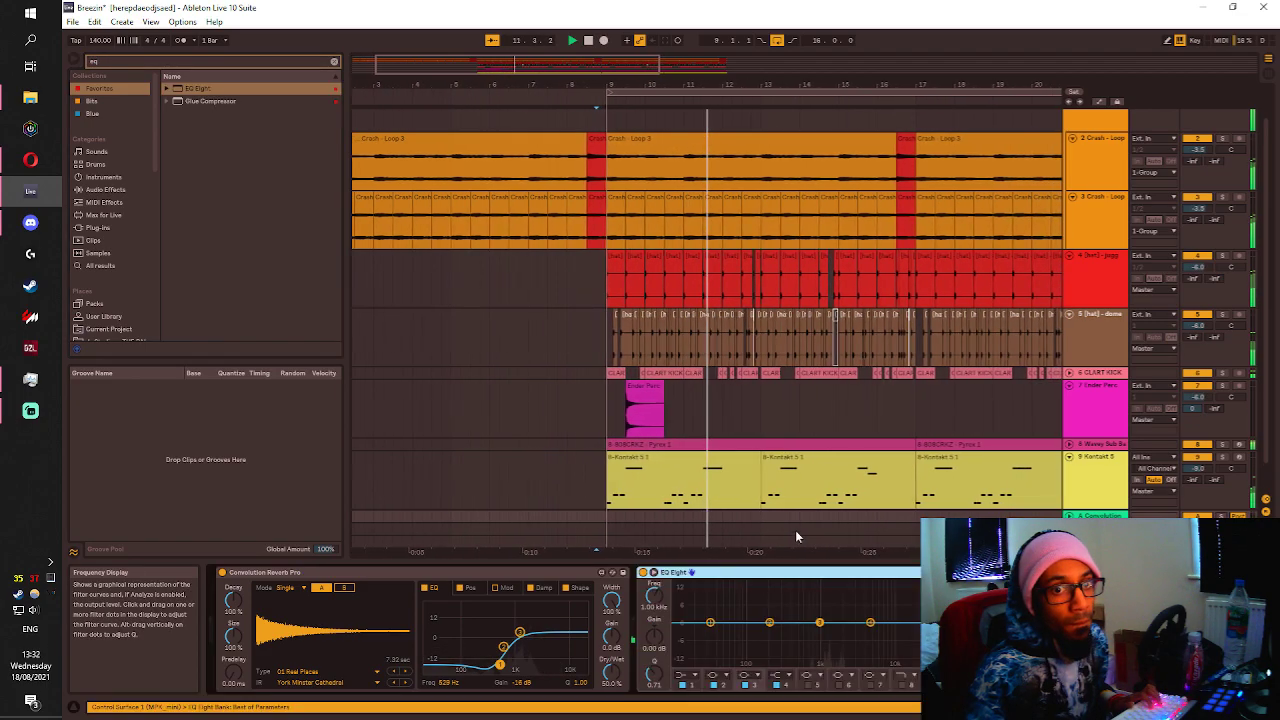
pyautogui.press('space')
pyautogui.press('space')
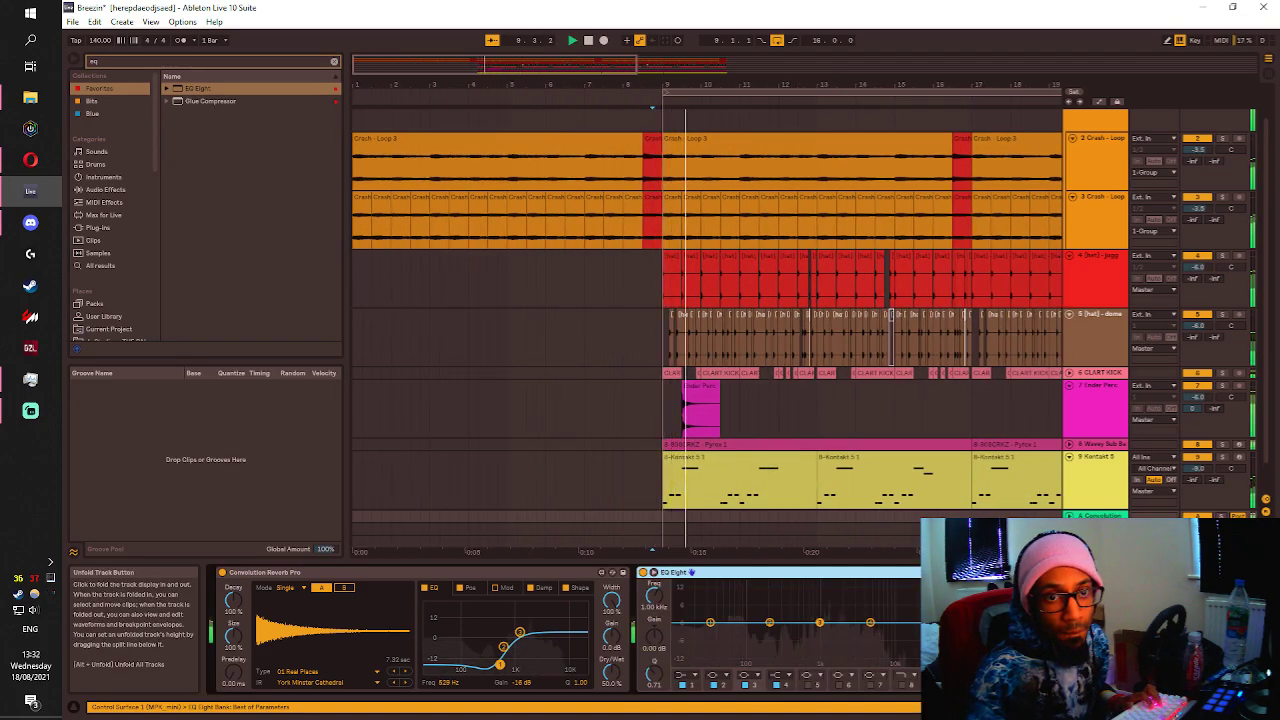
# Unfold the Convolution return track and switch its send to pre-fader.
pyautogui.click(1069, 516)
pyautogui.press('space')
pyautogui.click(1237, 459)
pyautogui.press('space')
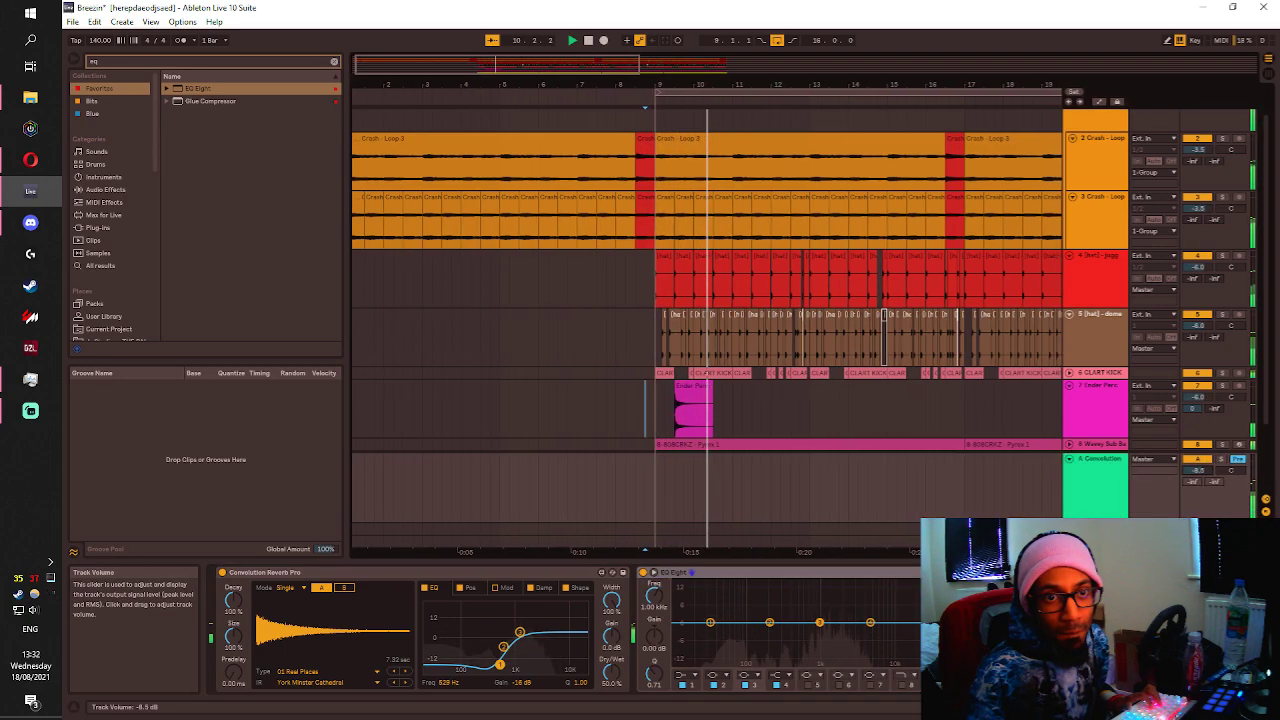
# Duplicate the Ender Perc track's bars 9 to 17 into the following eight bars.
pyautogui.click(843, 415)
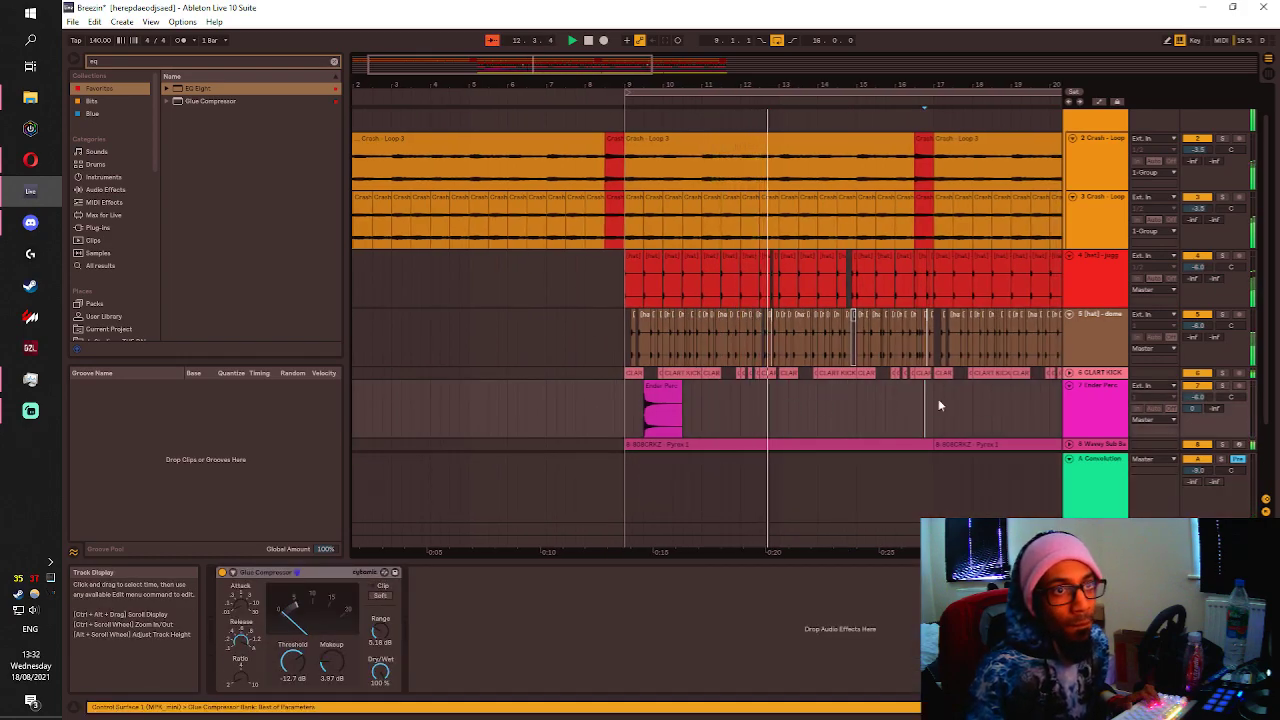
pyautogui.moveTo(936, 402); pyautogui.dragTo(625, 394)
pyautogui.hotkey('ctrl', 'd')
pyautogui.scroll(-4, 625, 395)
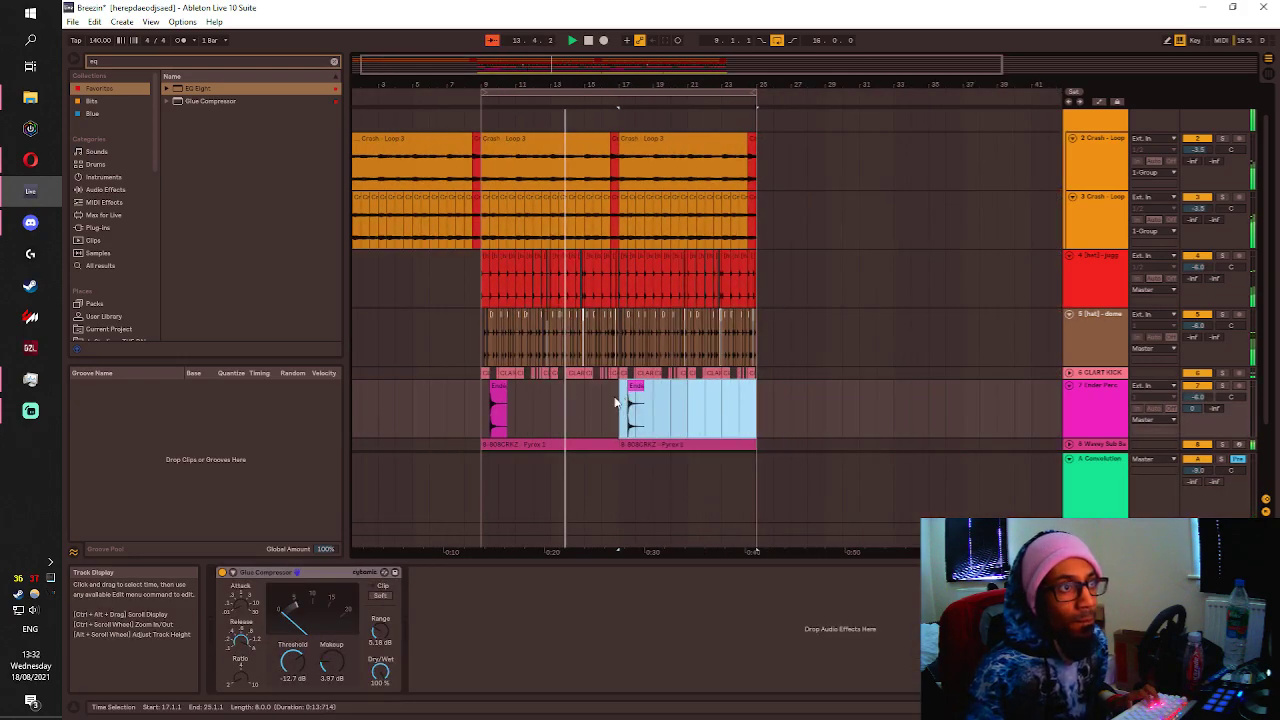
# Set the Ender Perc track's volume to -8.0 dB and its convolution send to -7.0 dB while playing the beat.
pyautogui.click(584, 400)
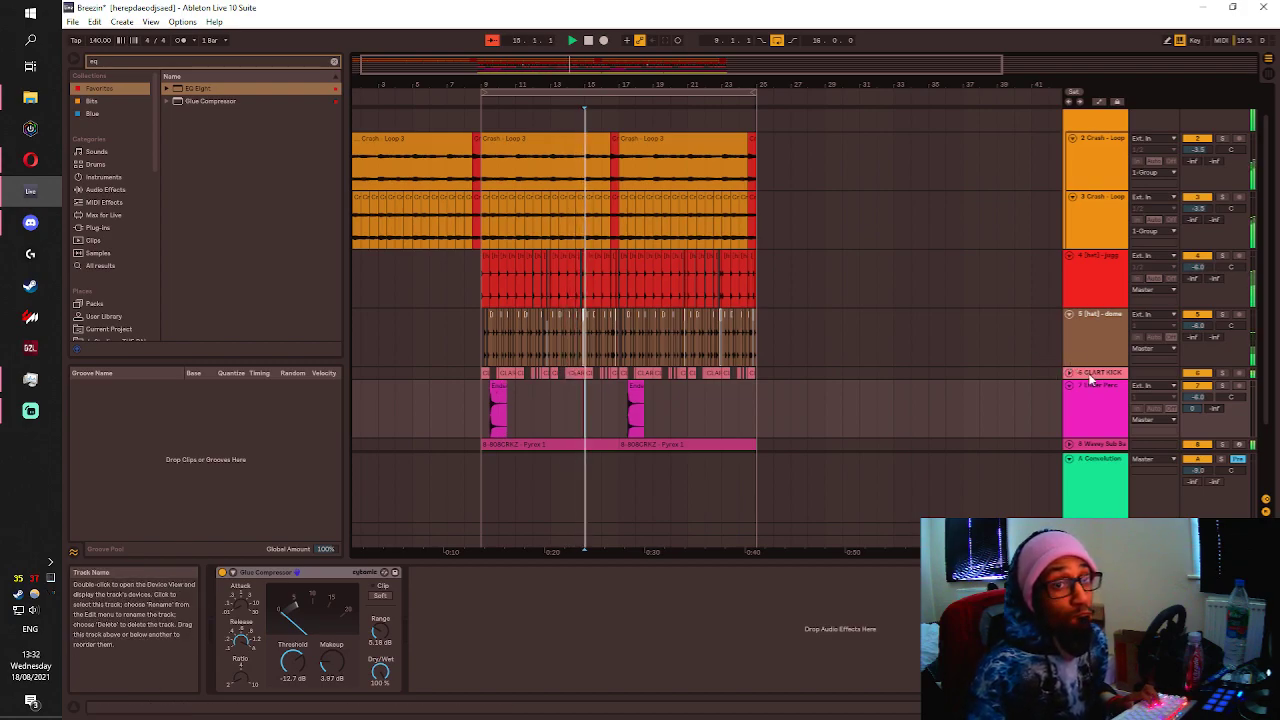
pyautogui.click(1069, 386)
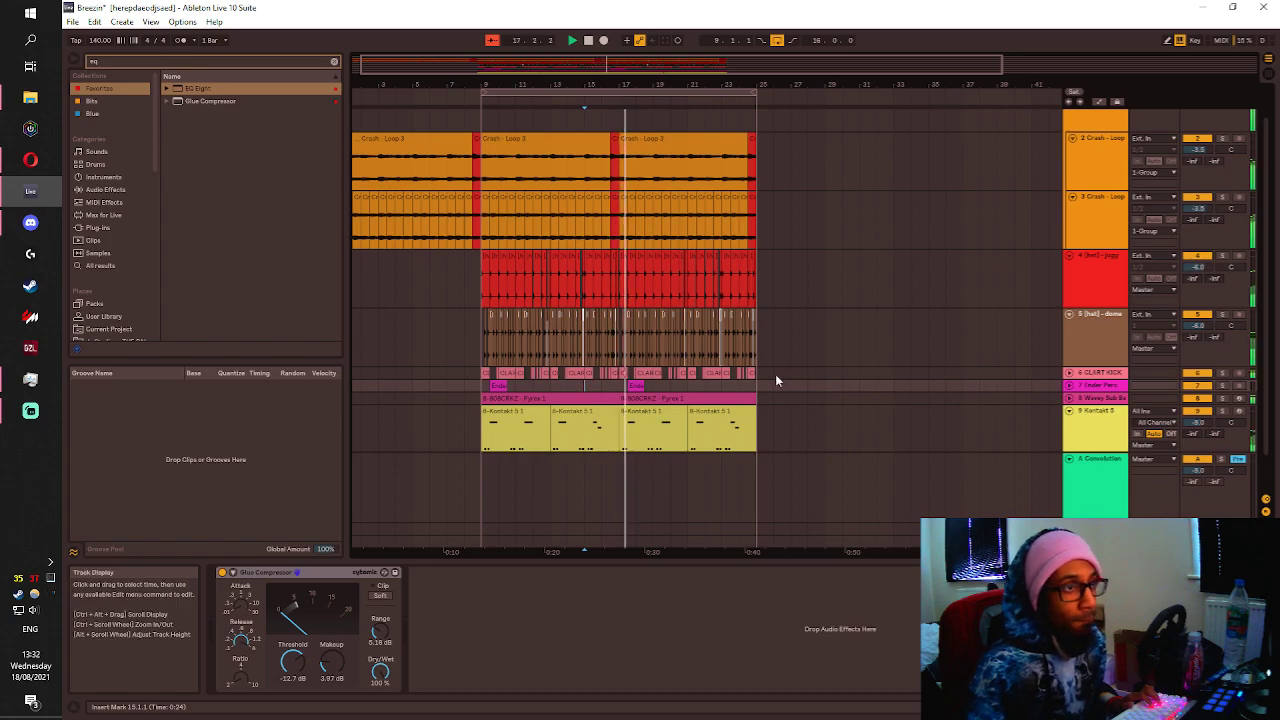
pyautogui.press('space')
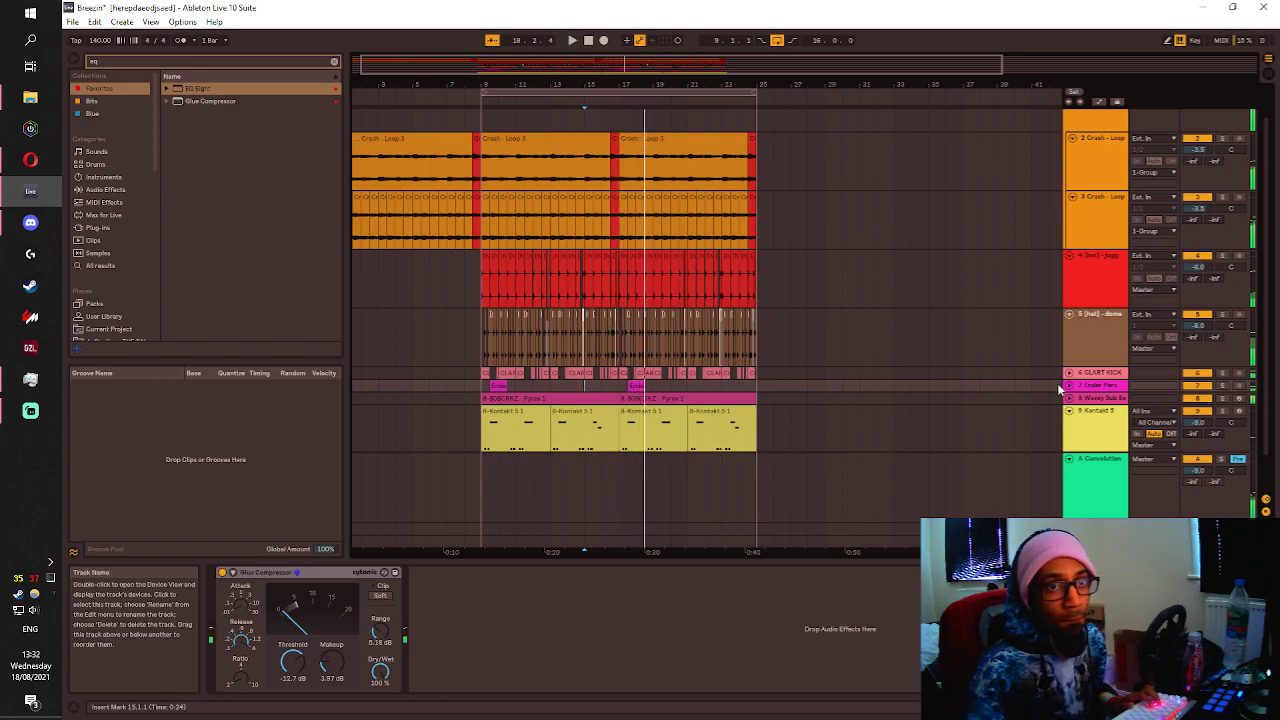
pyautogui.click(1069, 386)
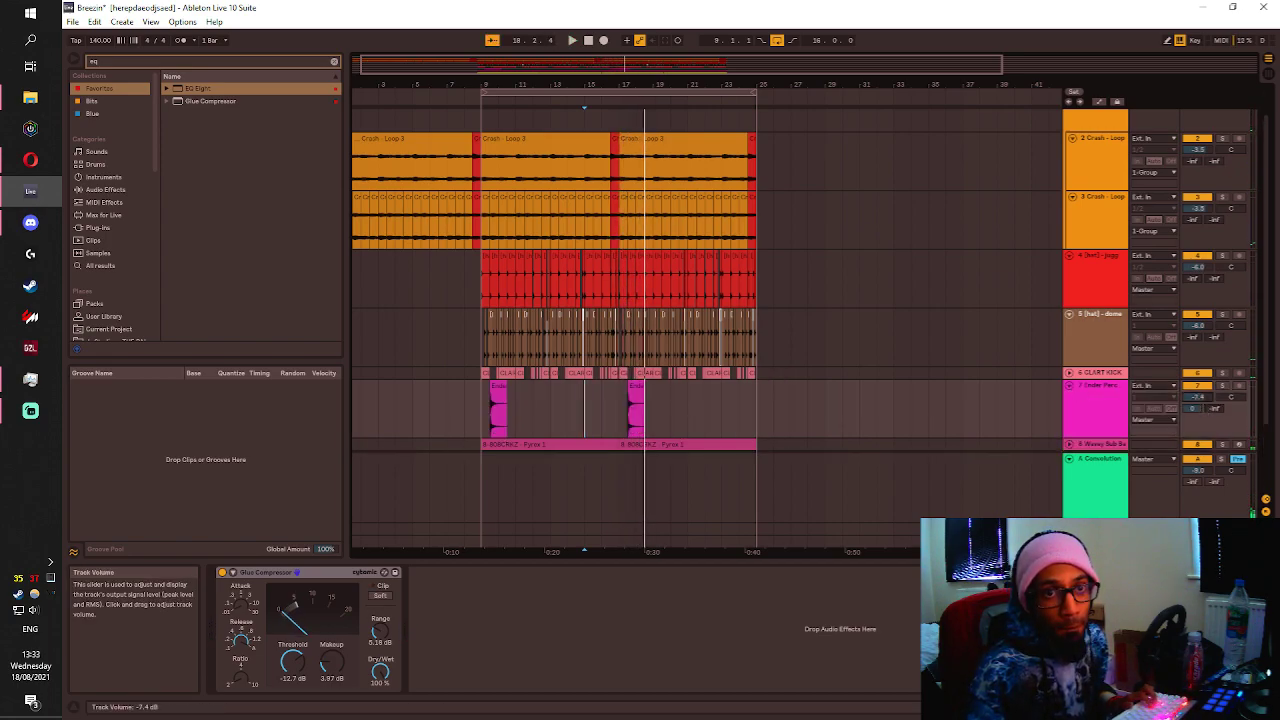
pyautogui.press('space')
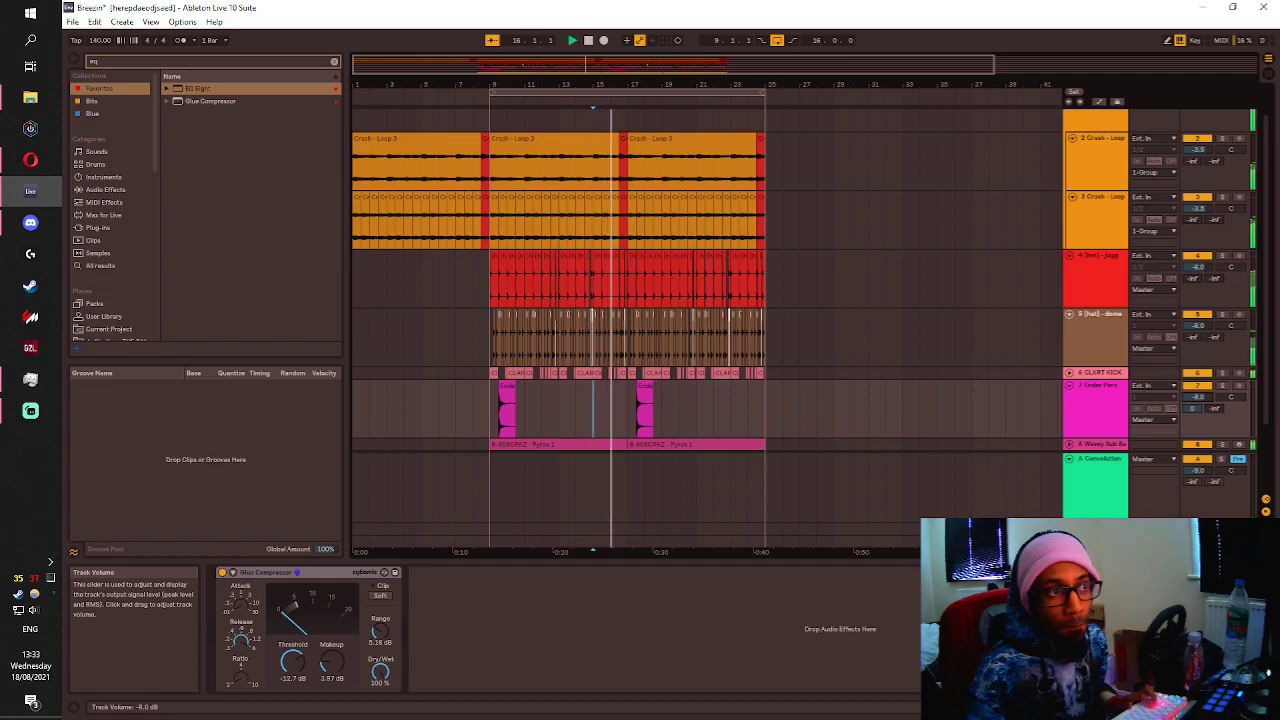
pyautogui.click(485, 397)
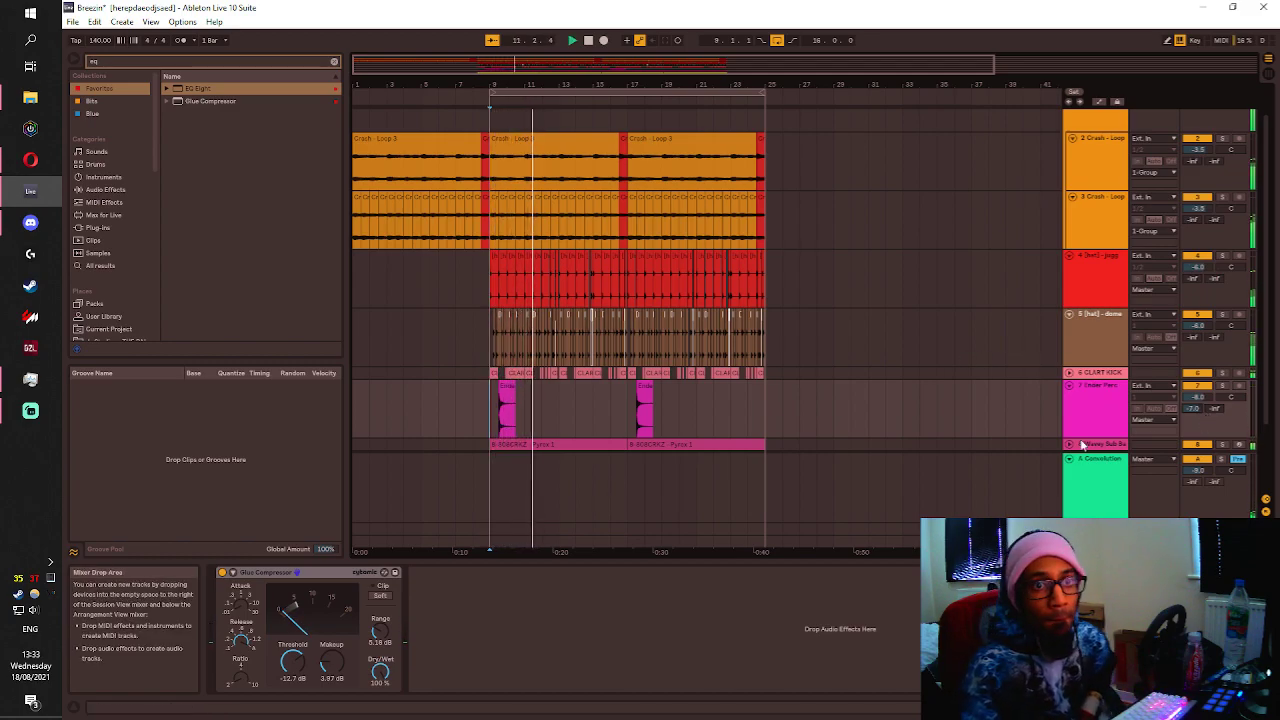
# Unfold the sub bass track, set its volume to -15.0 dB and replay from bar 9.
pyautogui.scroll(-2, 1098, 400)
pyautogui.click(1070, 379)
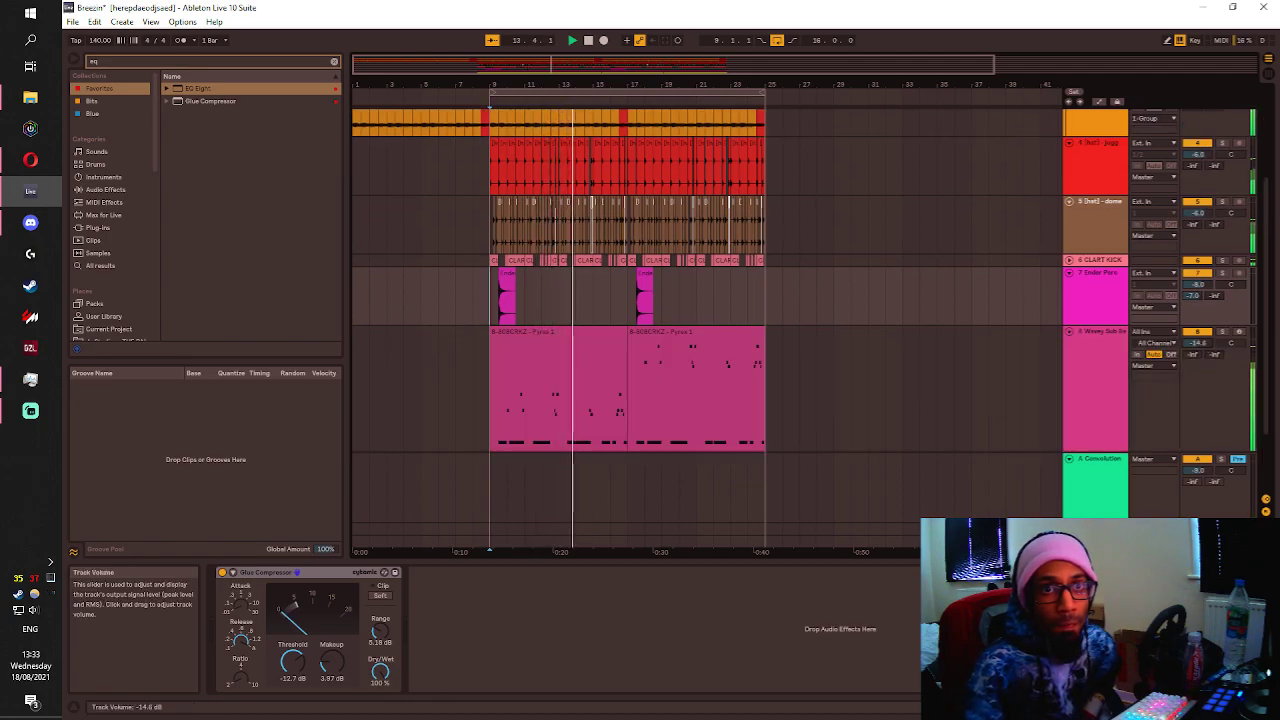
pyautogui.moveTo(1197, 343); pyautogui.dragTo(1197, 347)
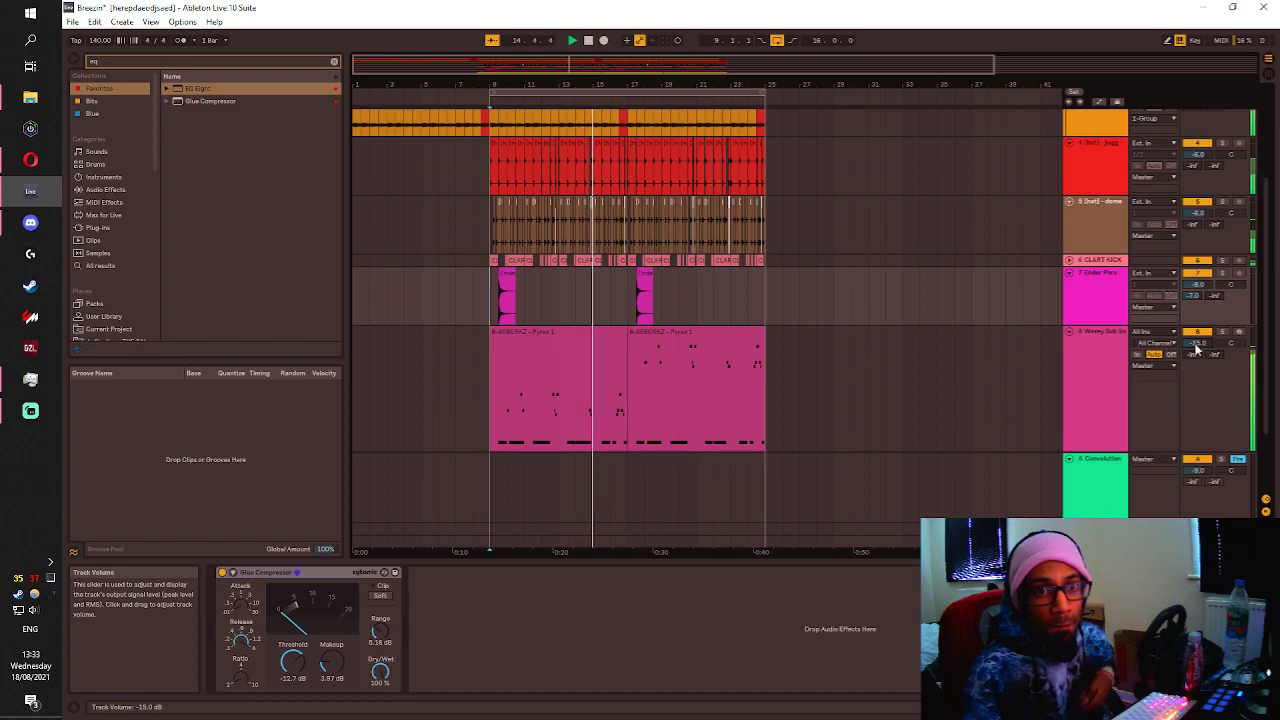
pyautogui.press('space')
pyautogui.press('space')
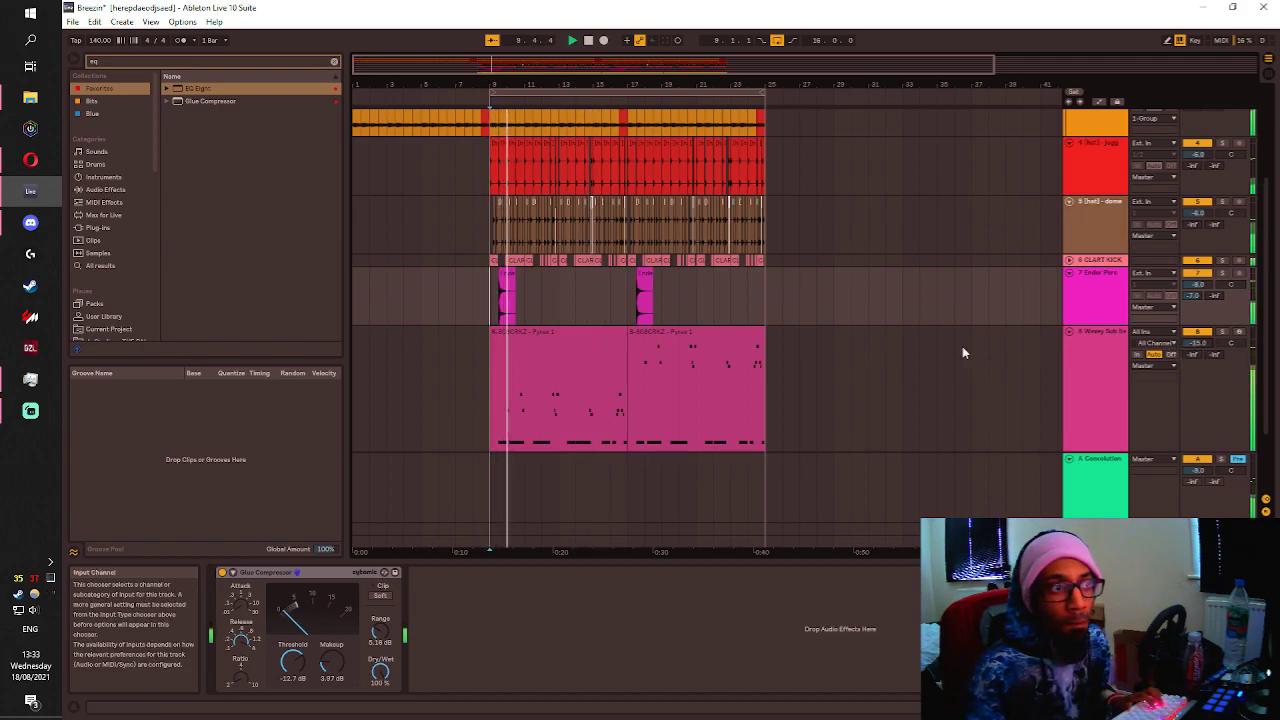
# Add EQ Eight after the Glue Compressor on the Ender Perc track.
pyautogui.click(508, 285)
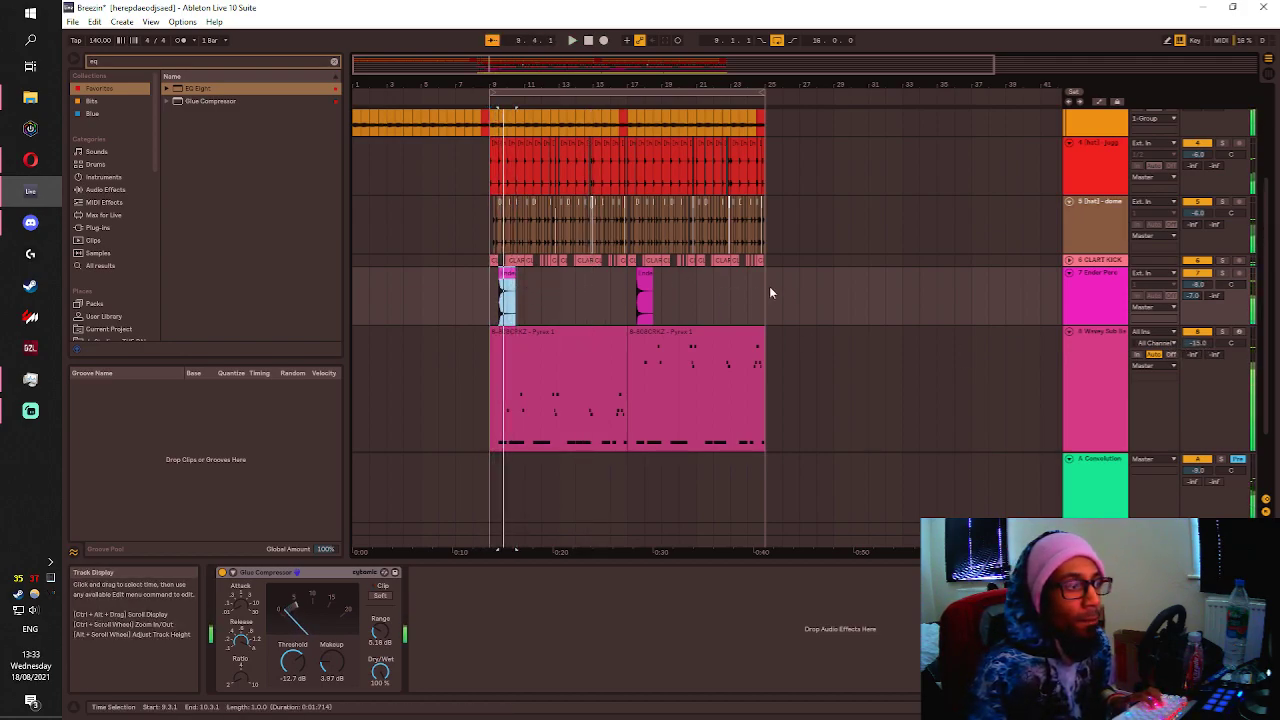
pyautogui.click(162, 61)
pyautogui.write('aeqa')
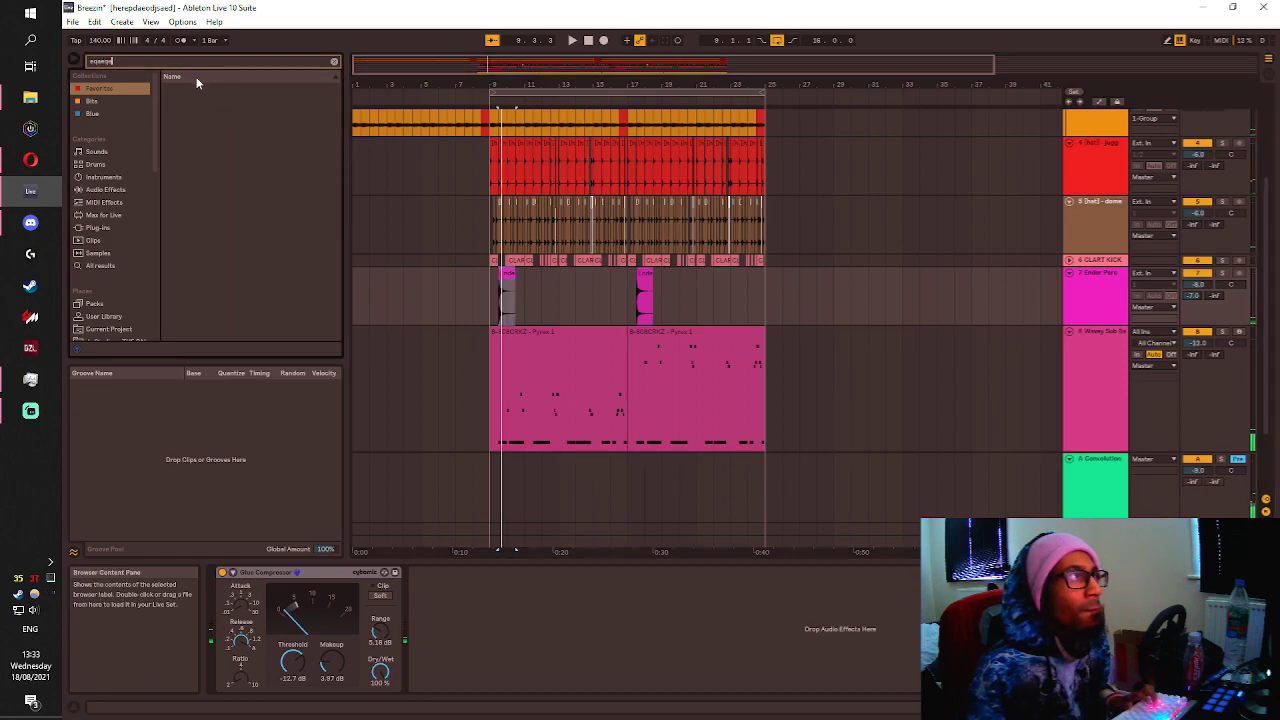
pyautogui.hotkey('ctrl', 'a')
pyautogui.write('eq')
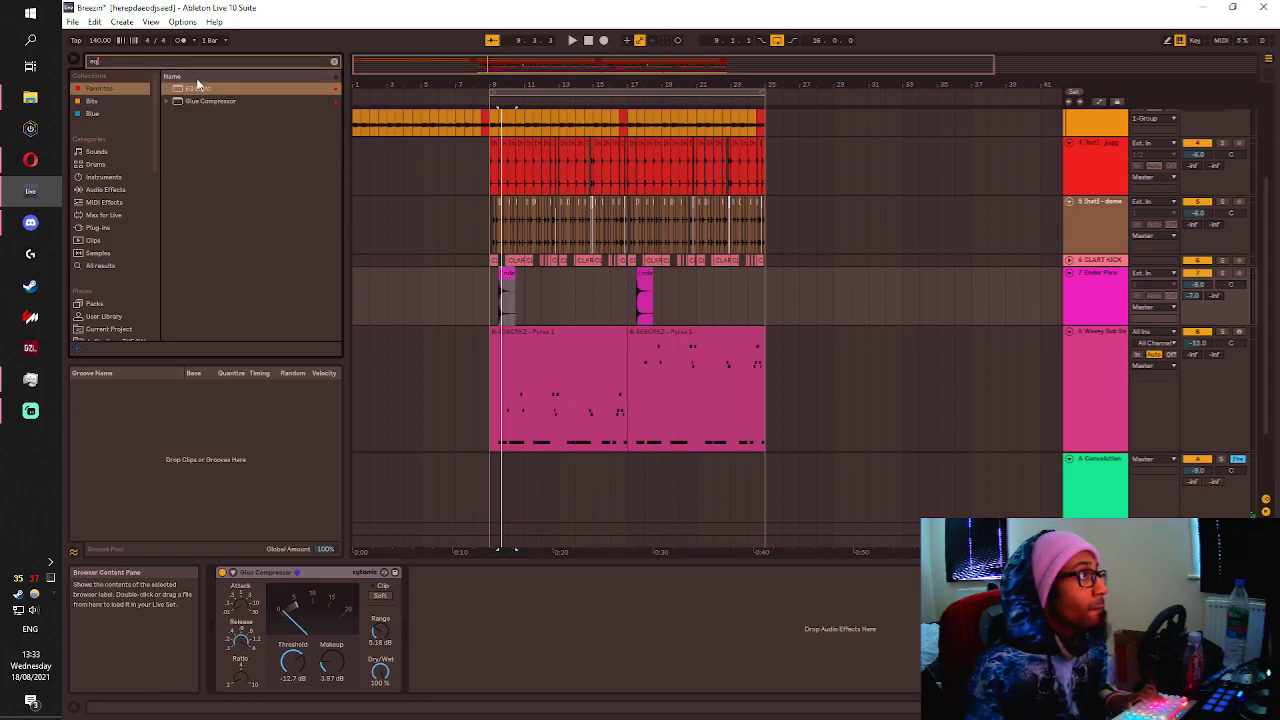
pyautogui.click(198, 88)
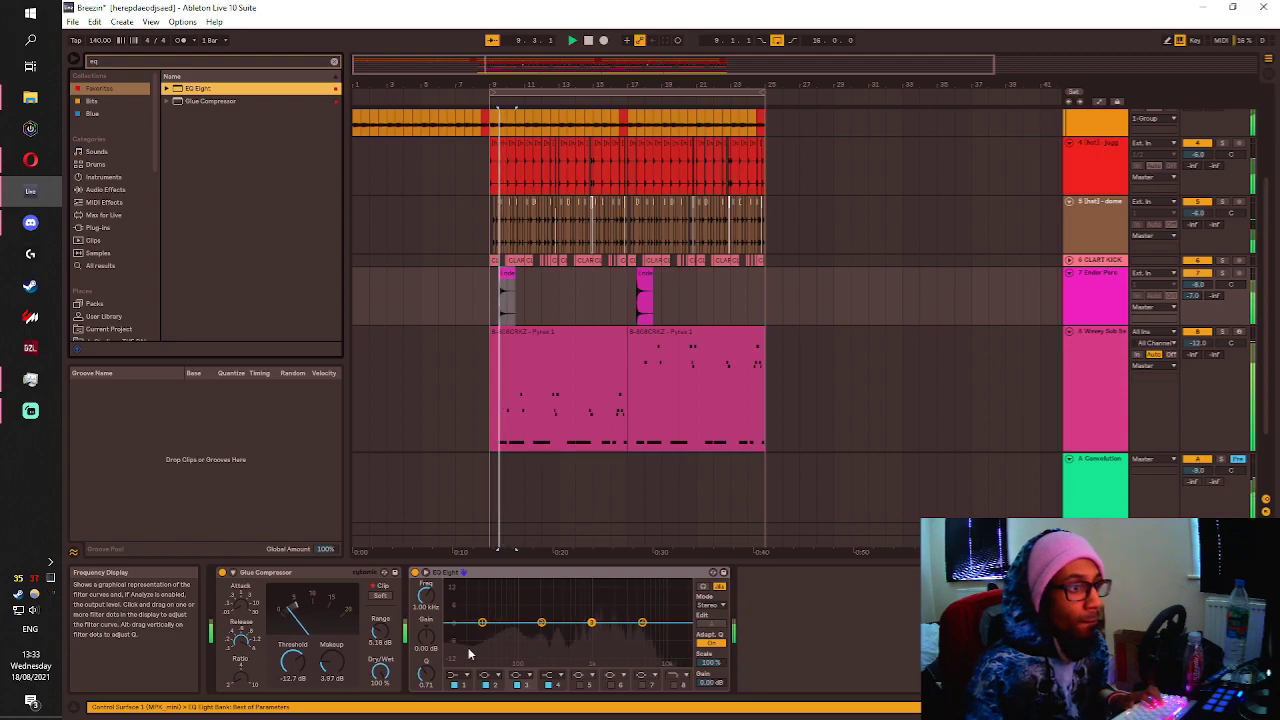
# Apply a low-cut filter at about 391 Hz to Ender Perc with EQ Eight's first band and show the Session View mixer.
pyautogui.click(457, 675)
pyautogui.click(463, 600)
pyautogui.moveTo(481, 622); pyautogui.dragTo(562, 636)
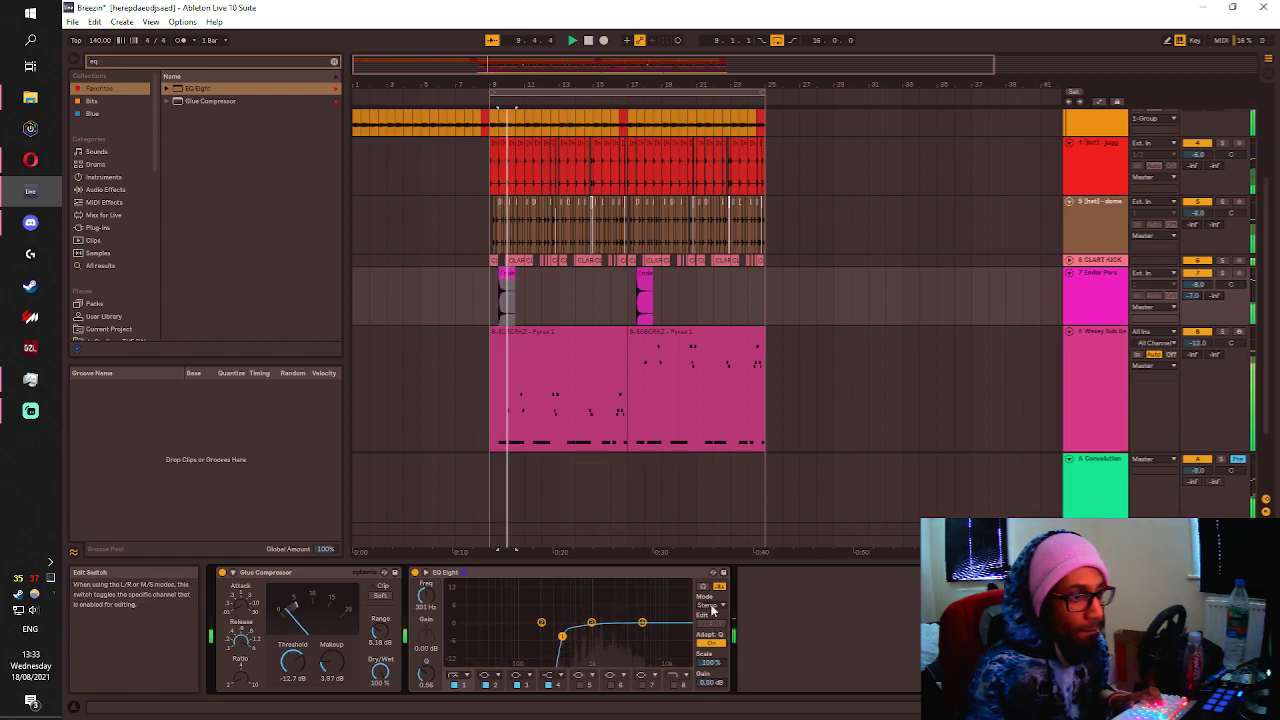
pyautogui.click(1266, 72)
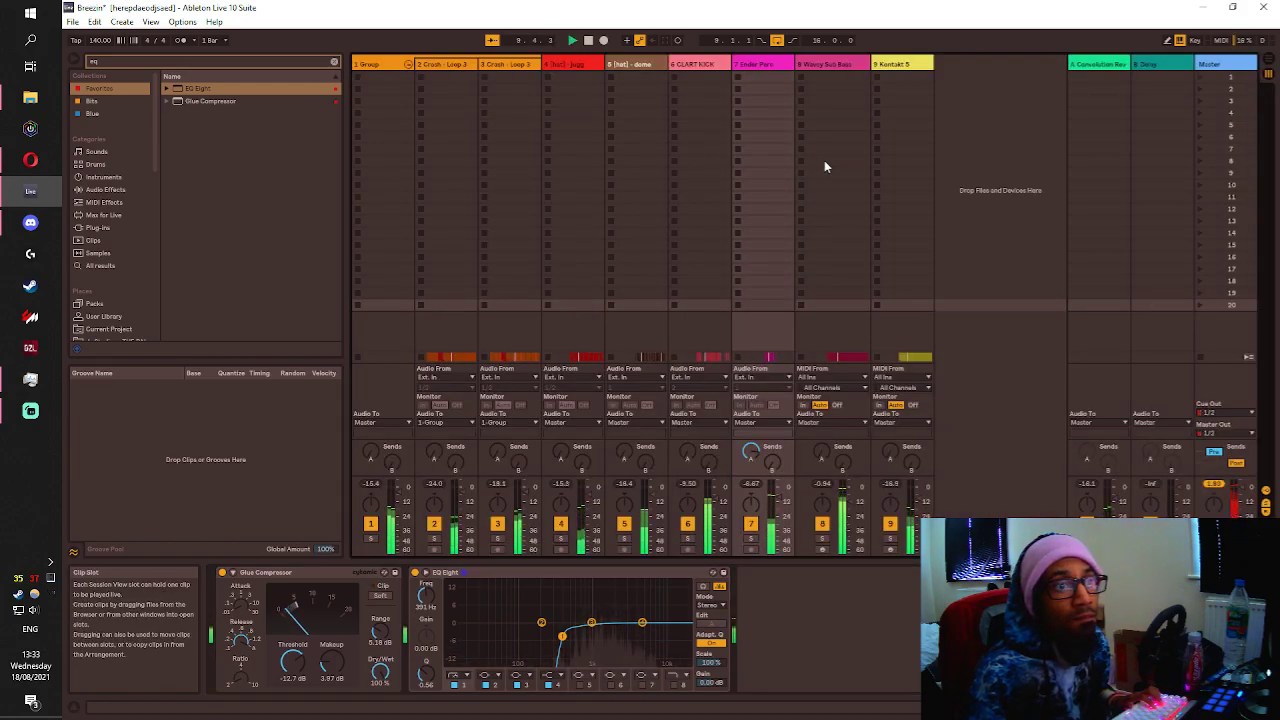
# Return to the Arrangement View, set the Wavey Sub Bass track's volume to -15.0 dB and replay from bar 9.
pyautogui.click(831, 65)
pyautogui.click(1267, 62)
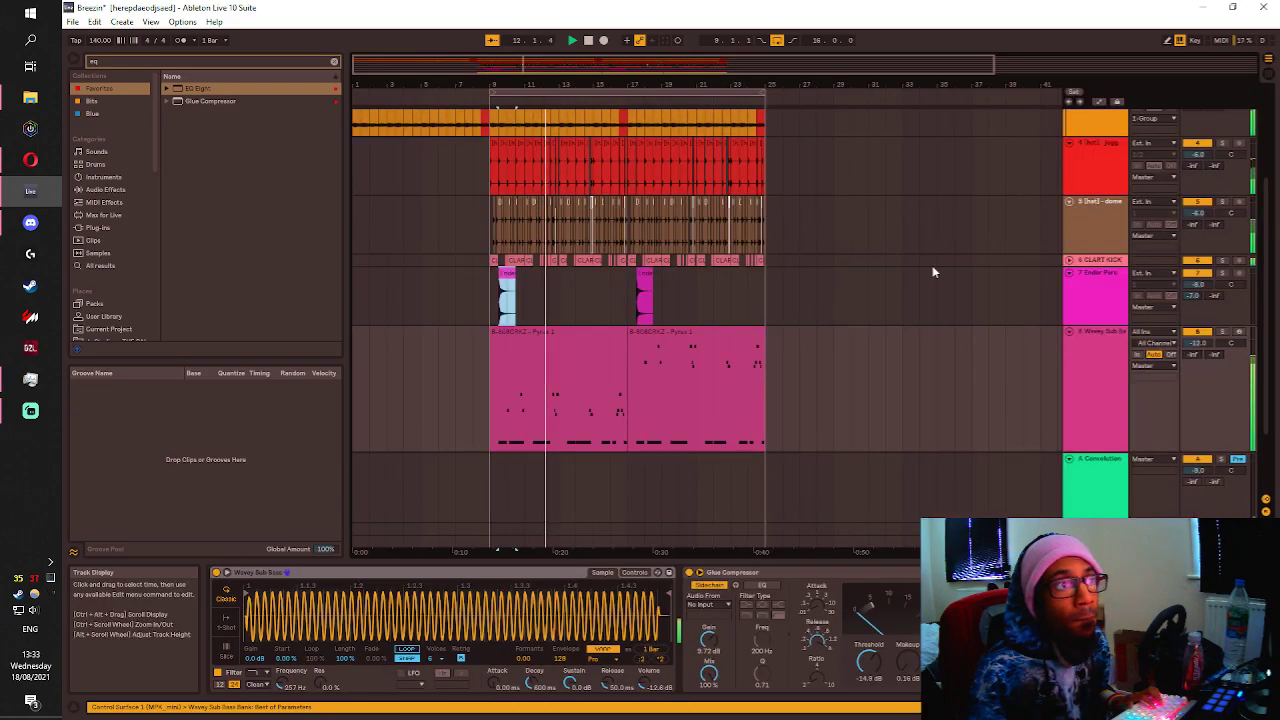
pyautogui.click(1100, 345)
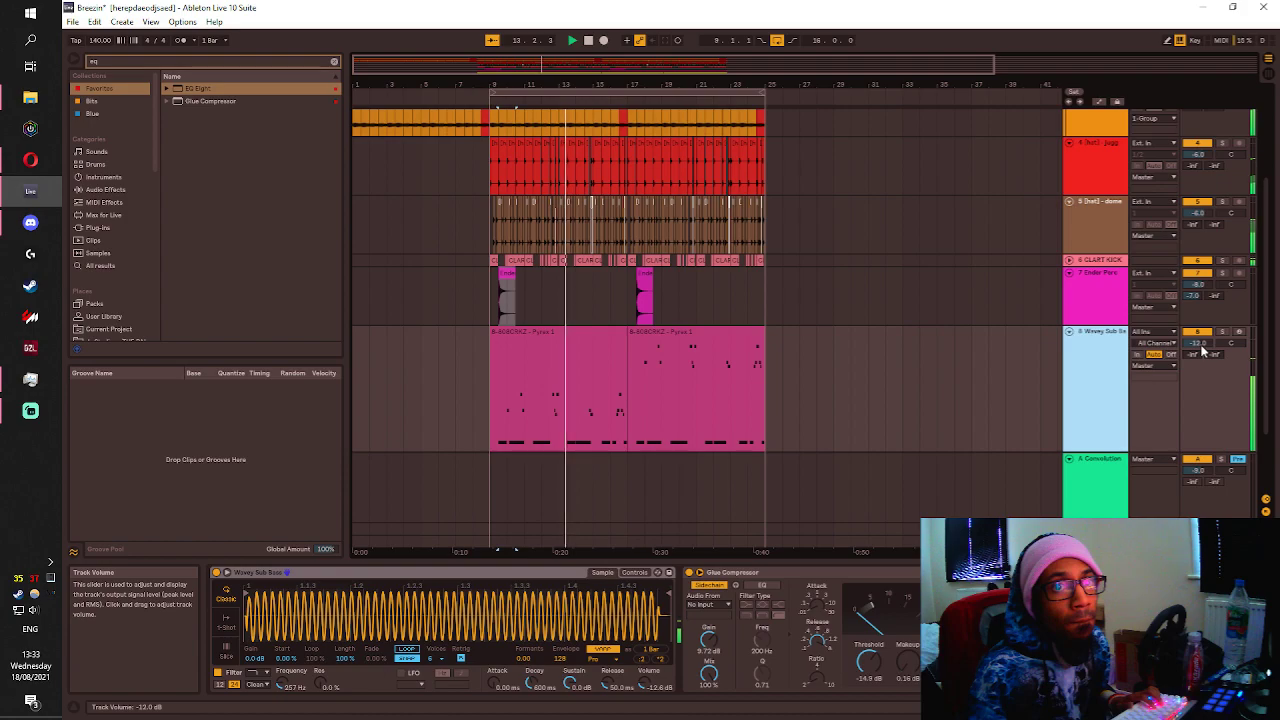
pyautogui.moveTo(1203, 346); pyautogui.dragTo(1203, 358)
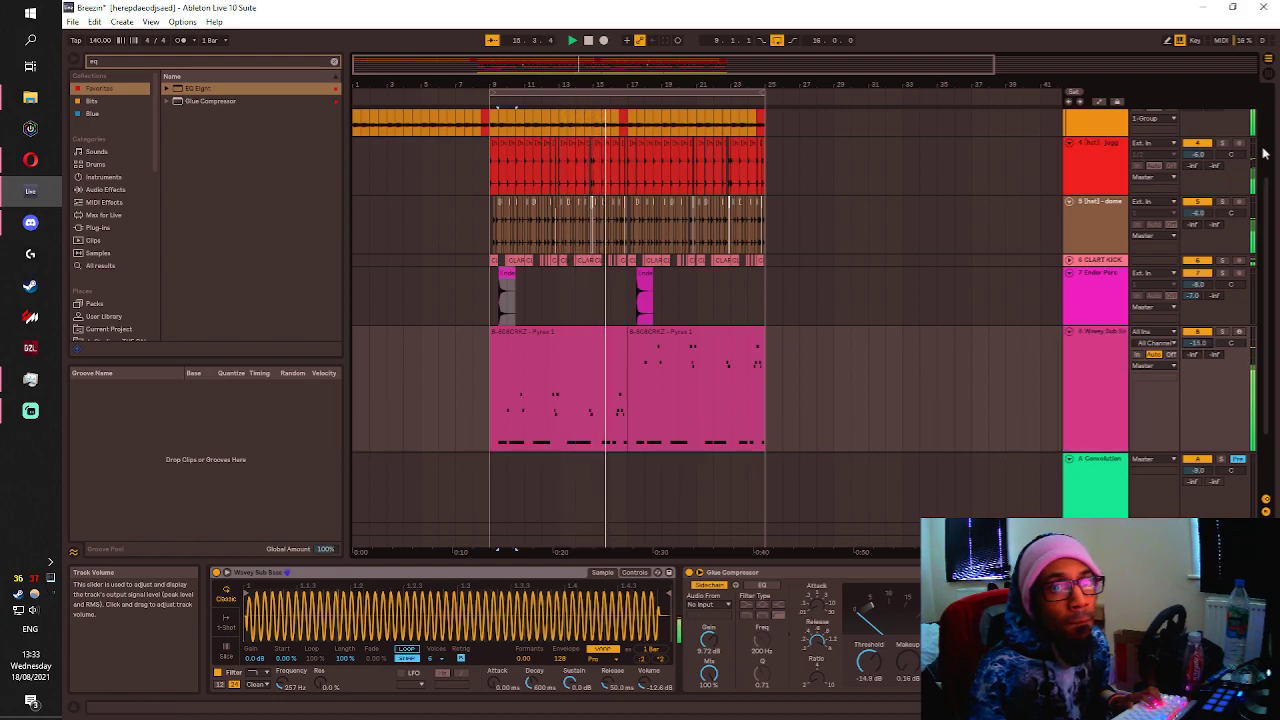
pyautogui.click(478, 398)
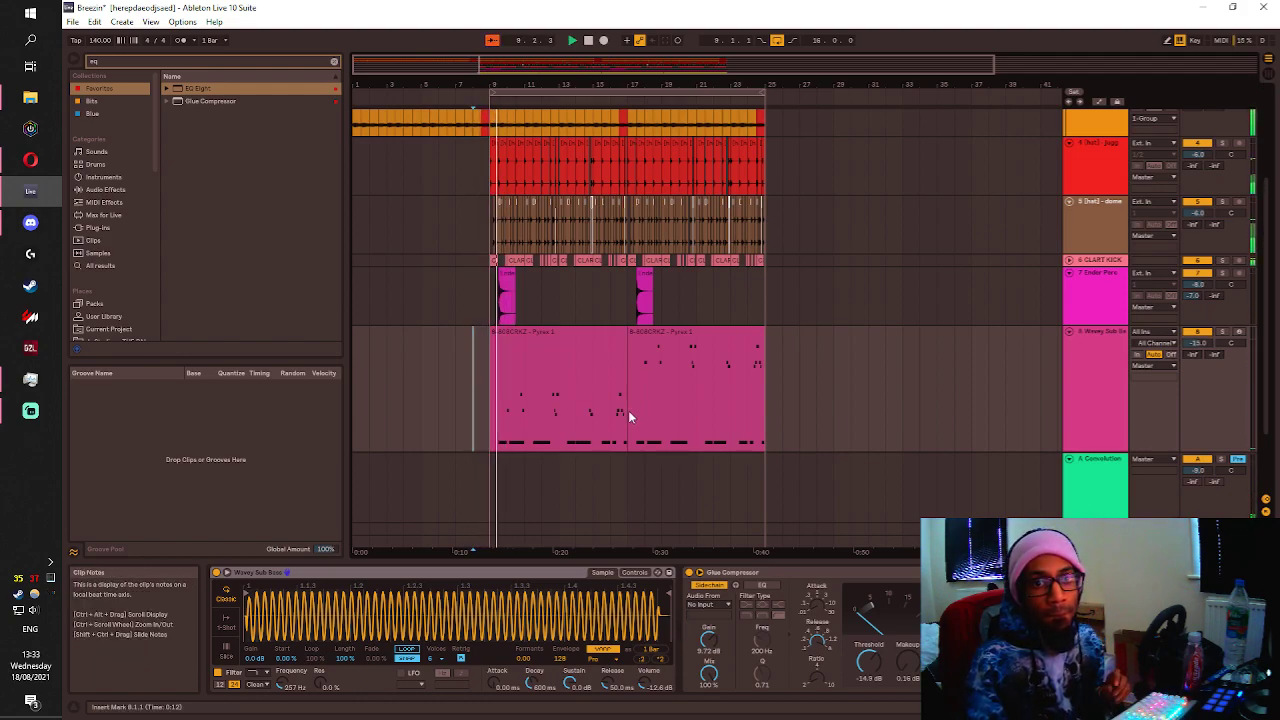
# Unfold the CLART KICK track and fold the two hat tracks and both Crash loop tracks.
pyautogui.click(1090, 261)
pyautogui.click(1069, 260)
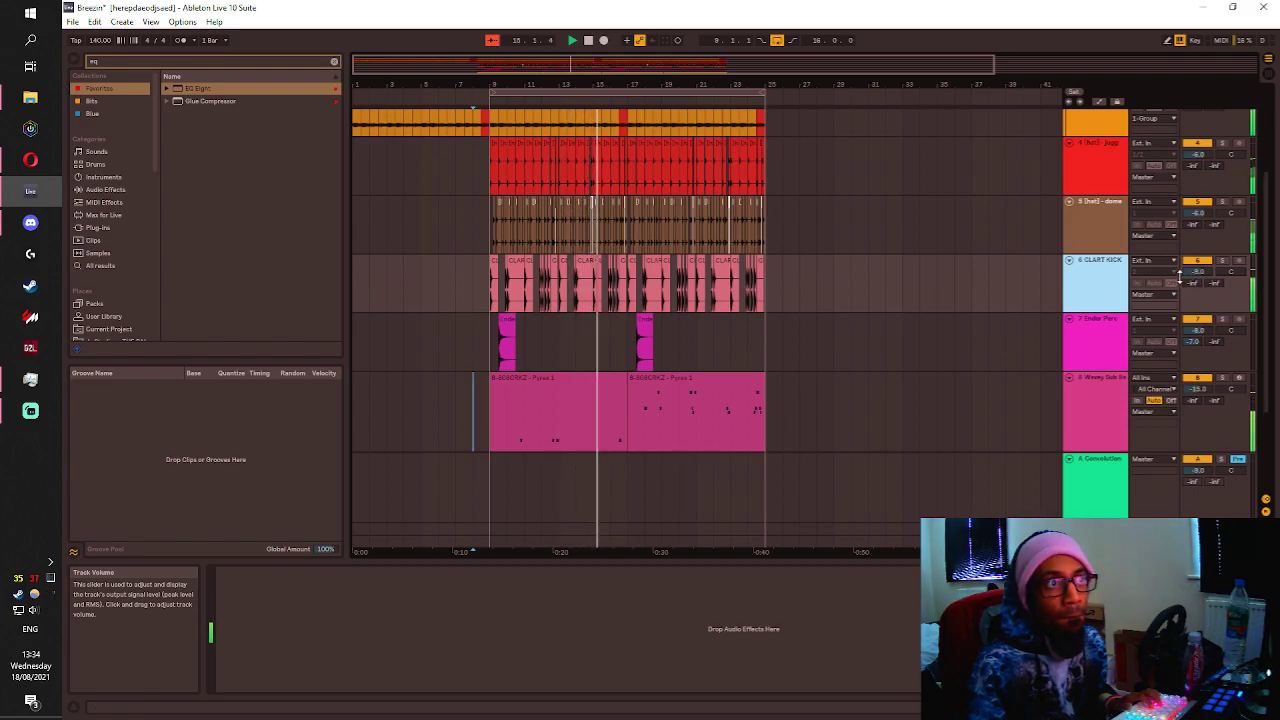
pyautogui.scroll(2, 686, 207)
pyautogui.scroll(2, 818, 218)
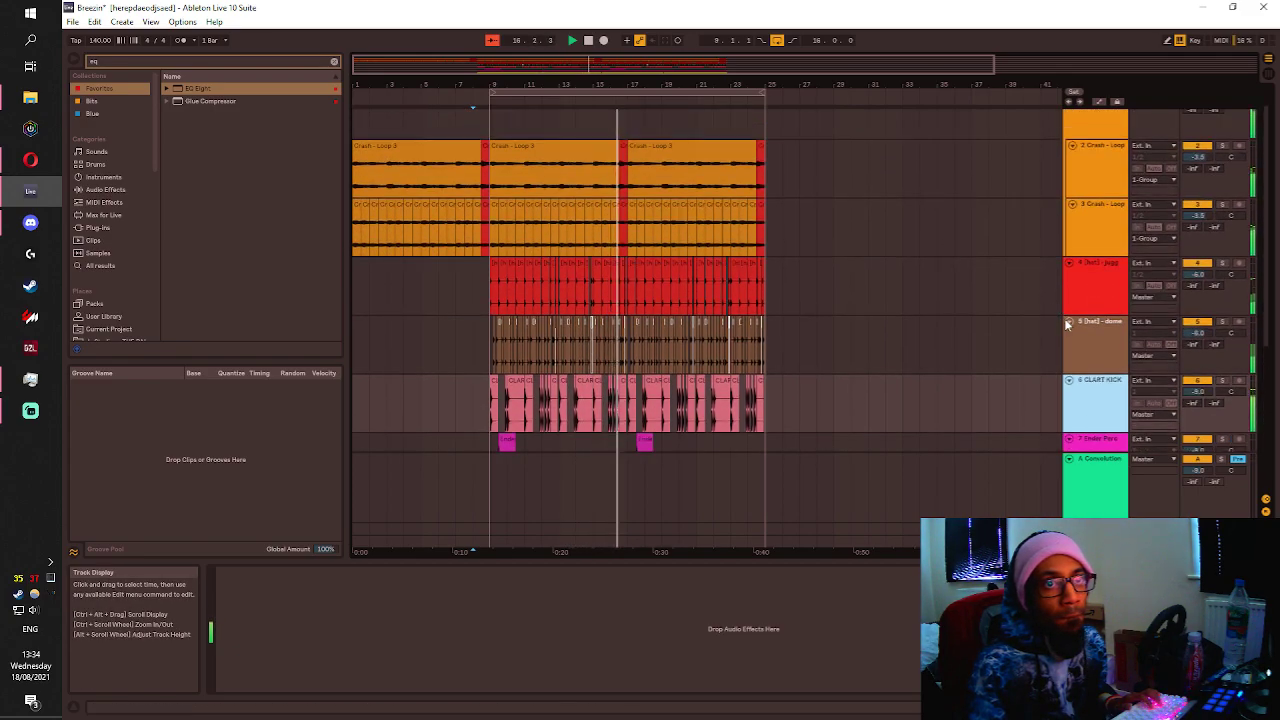
pyautogui.click(1069, 321)
pyautogui.click(1069, 264)
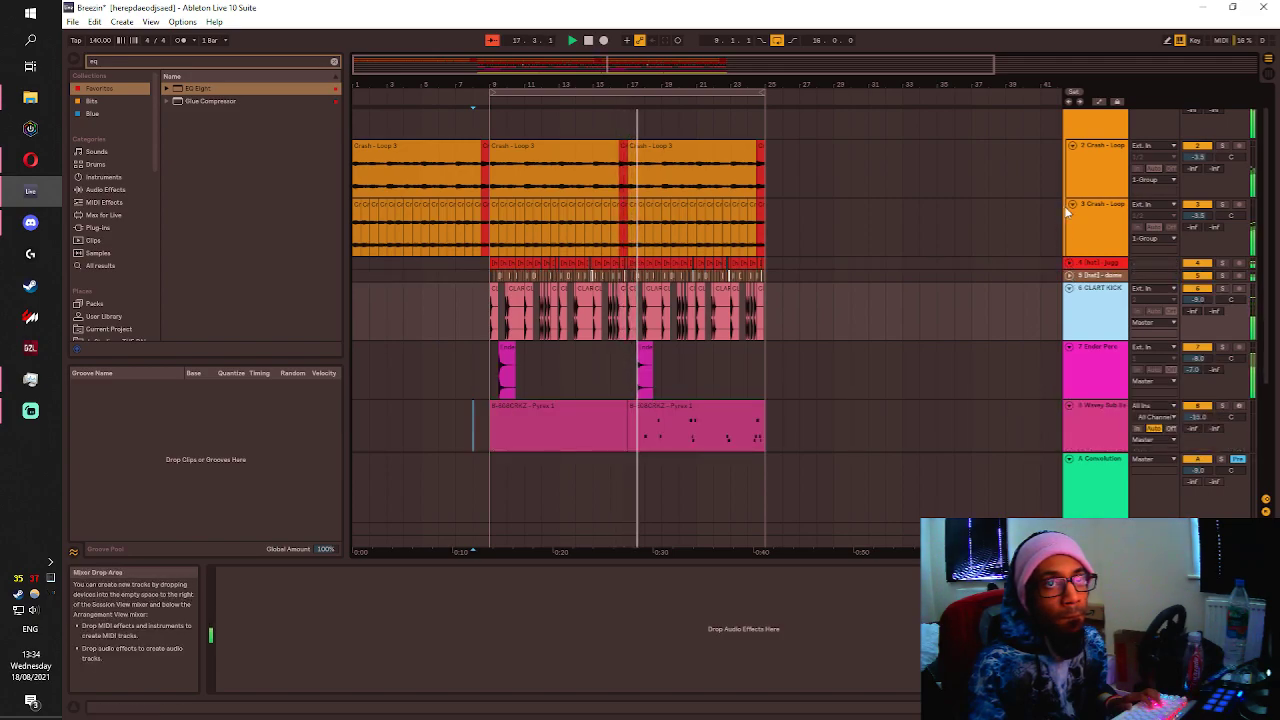
pyautogui.click(1071, 205)
pyautogui.scroll(1, 1069, 186)
pyautogui.click(1070, 173)
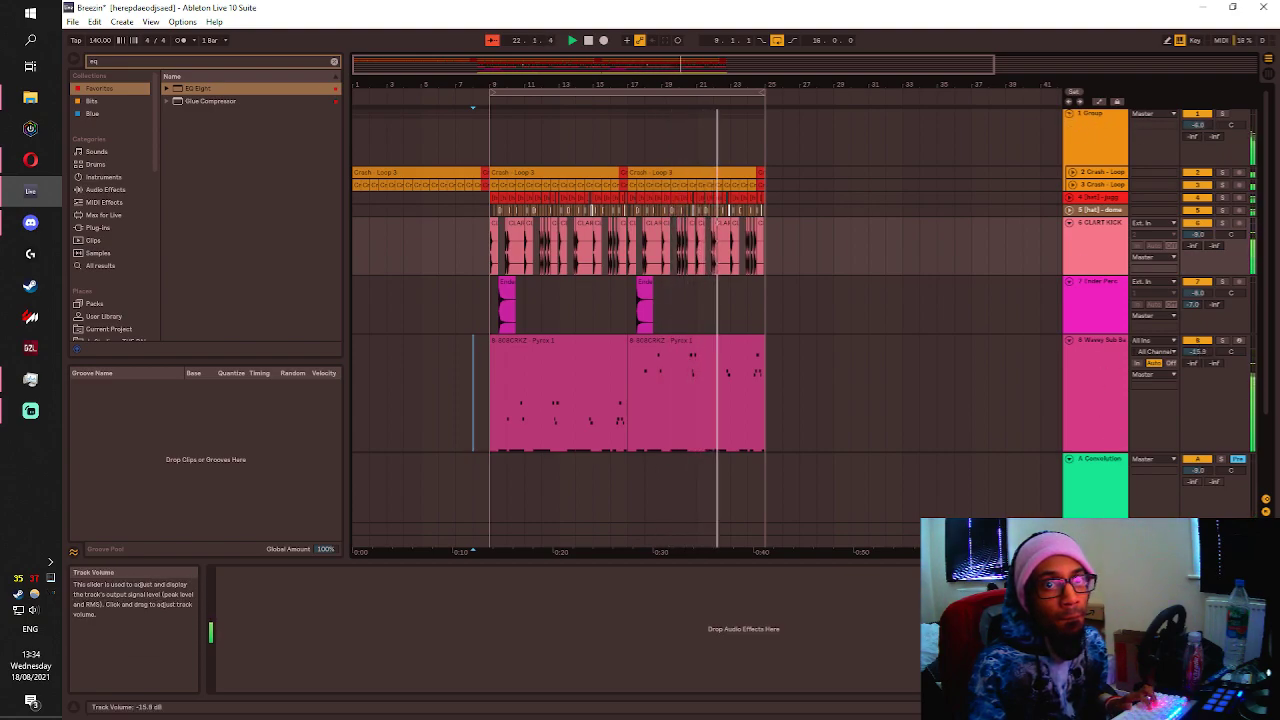
# Set the Wavey Sub Bass volume to -18.0 dB and the Ender Perc volume to -12.0 dB, restarting playback to listen.
pyautogui.moveTo(1200, 352); pyautogui.dragTo(1200, 357)
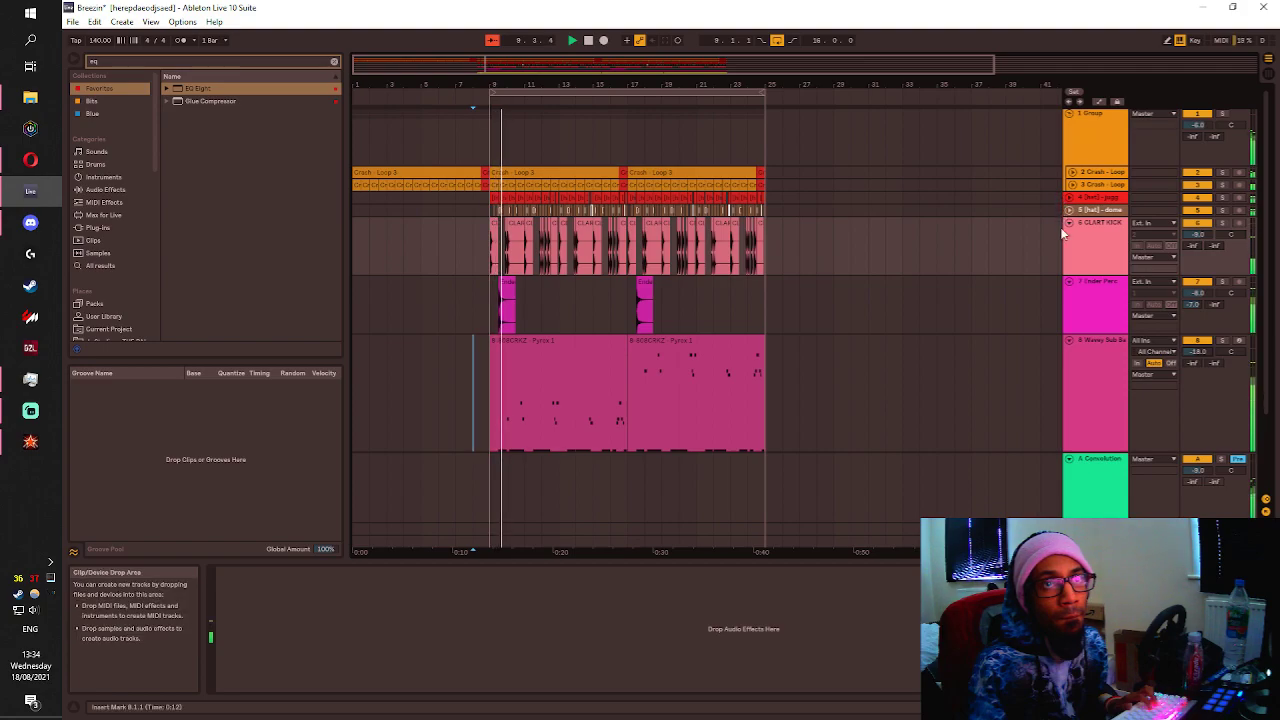
pyautogui.click(1124, 287)
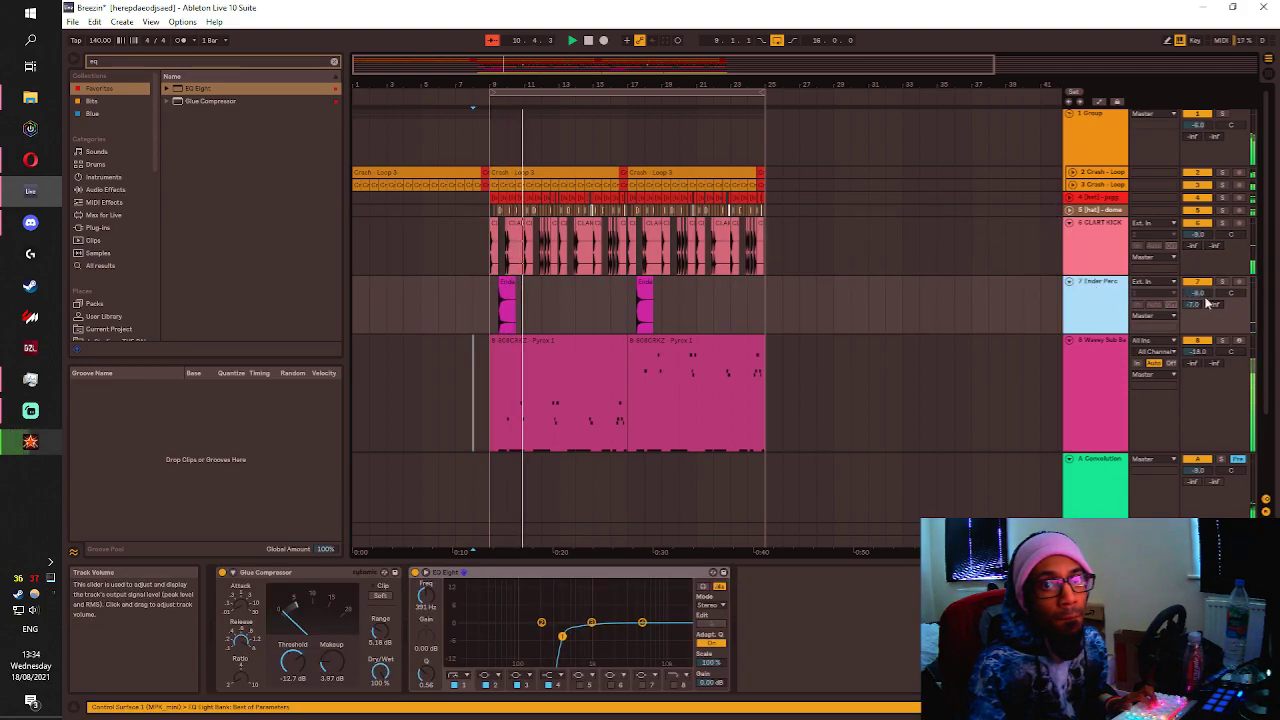
pyautogui.moveTo(1200, 294); pyautogui.dragTo(1200, 316)
pyautogui.press('space')
pyautogui.press('space')
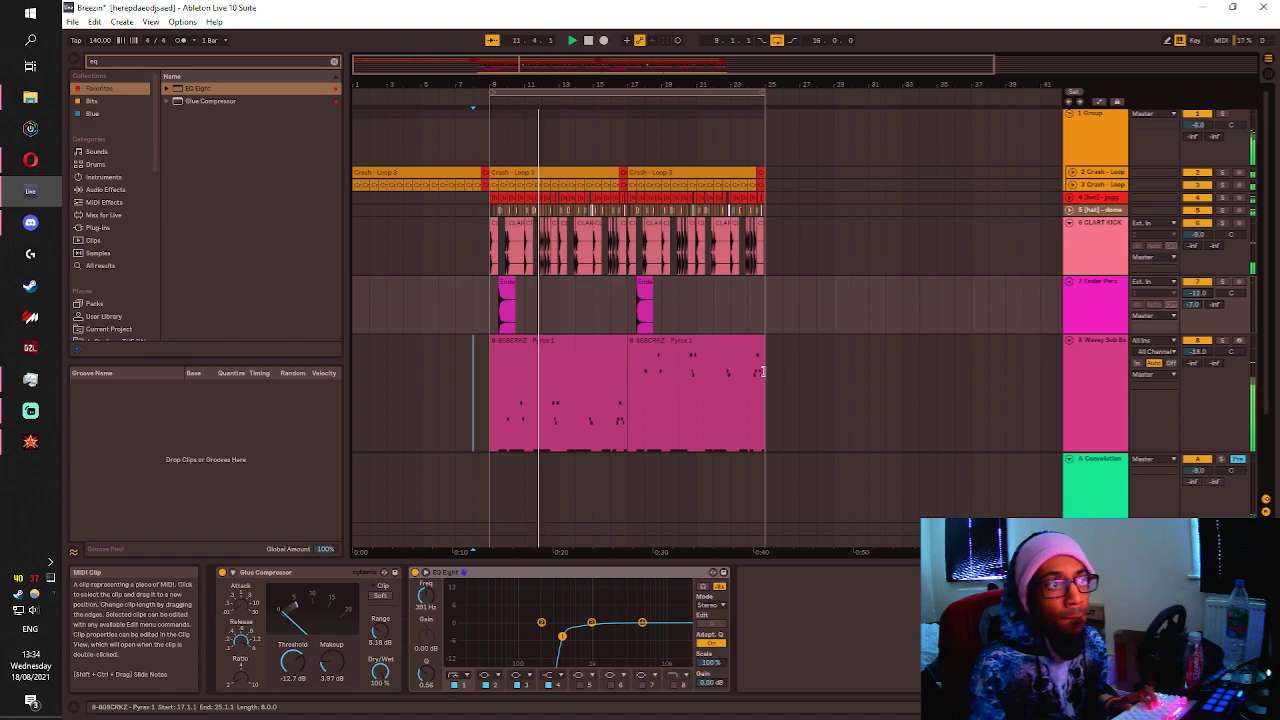
# Try a higher system playback volume and return it to 30.
pyautogui.click(917, 356)
pyautogui.press('XF86AudioRaiseVolume')
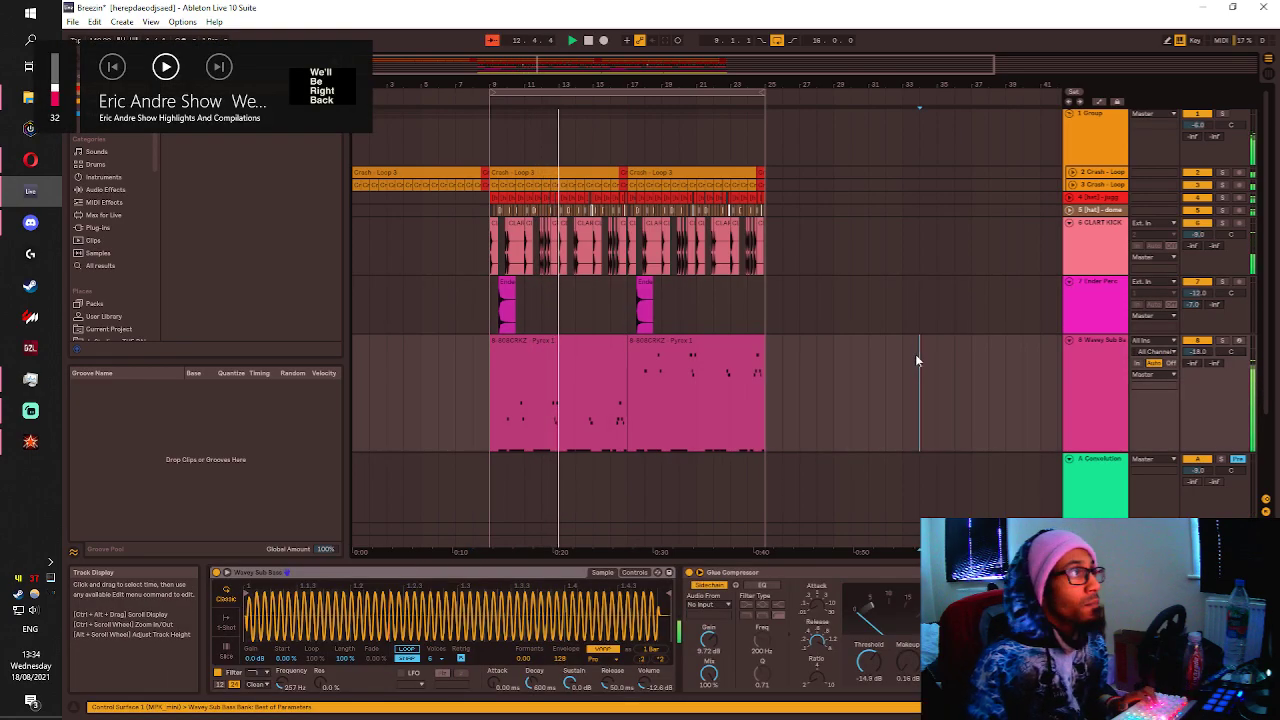
pyautogui.press('XF86AudioLowerVolume')
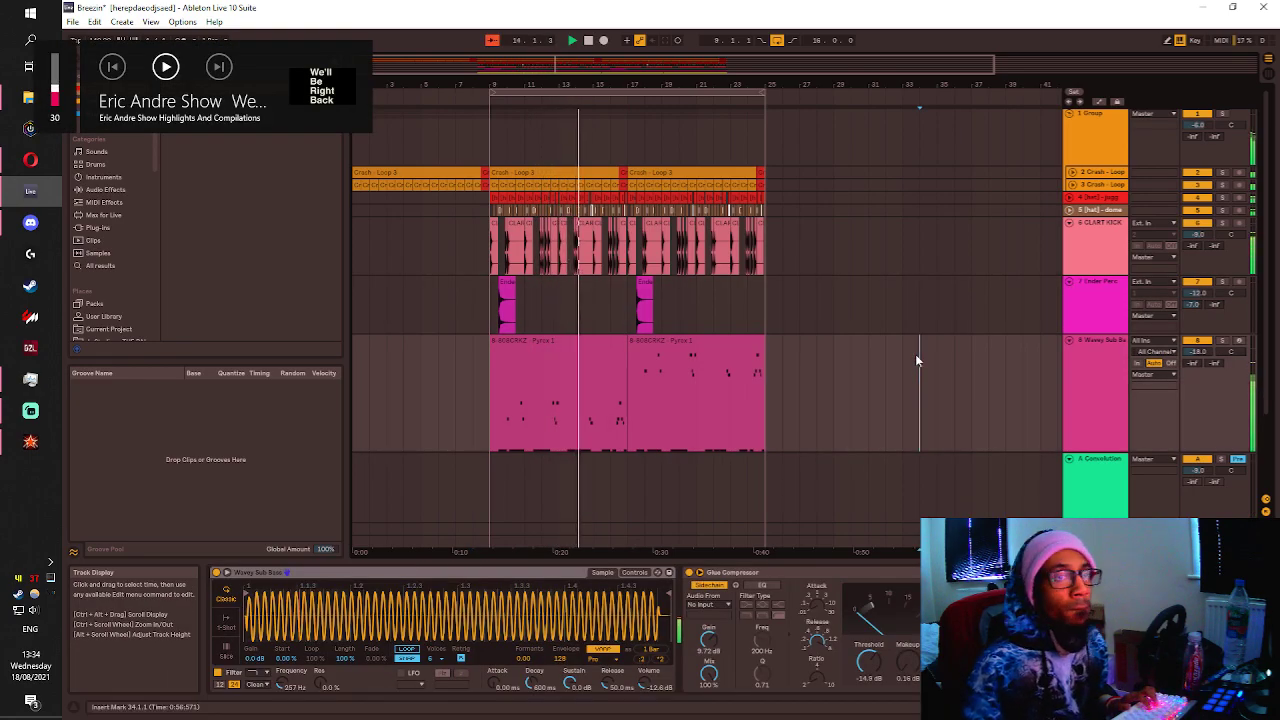
# Fold the Wavey Sub Bass, Ender Perc, CLART KICK and Kontakt 5 tracks.
pyautogui.click(1070, 340)
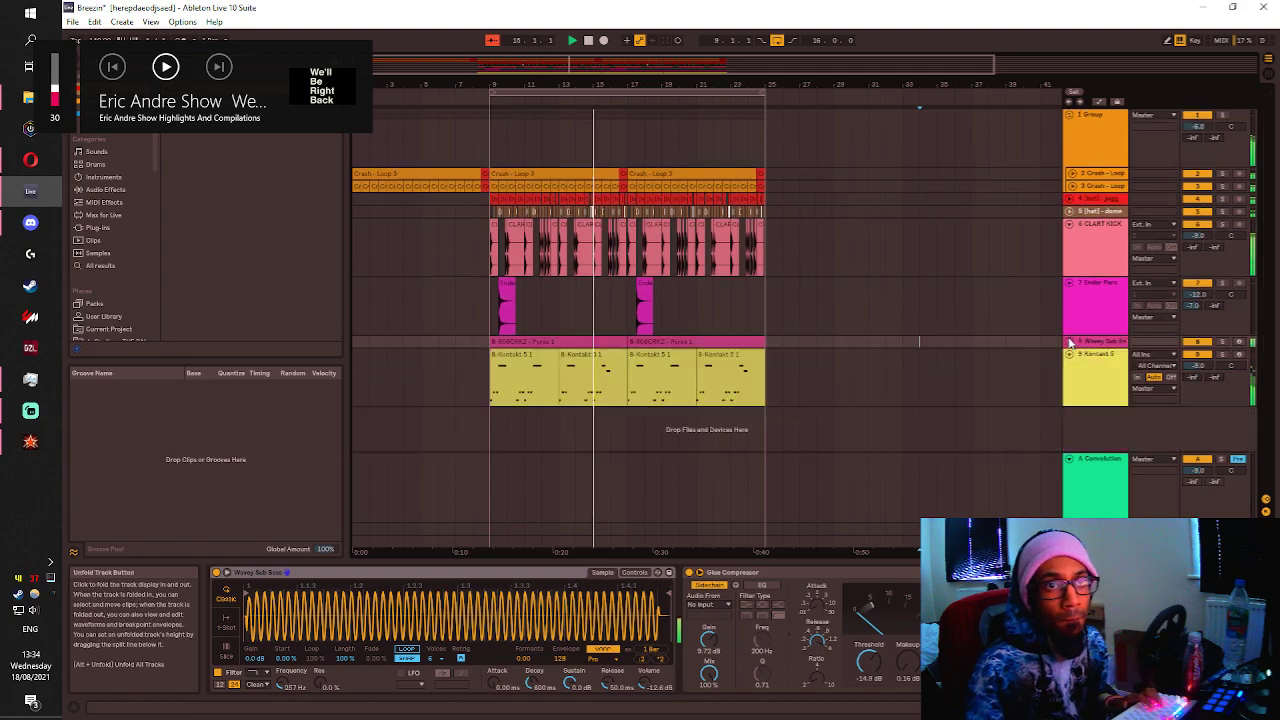
pyautogui.click(1070, 282)
pyautogui.click(1073, 230)
pyautogui.click(1070, 226)
pyautogui.click(1070, 268)
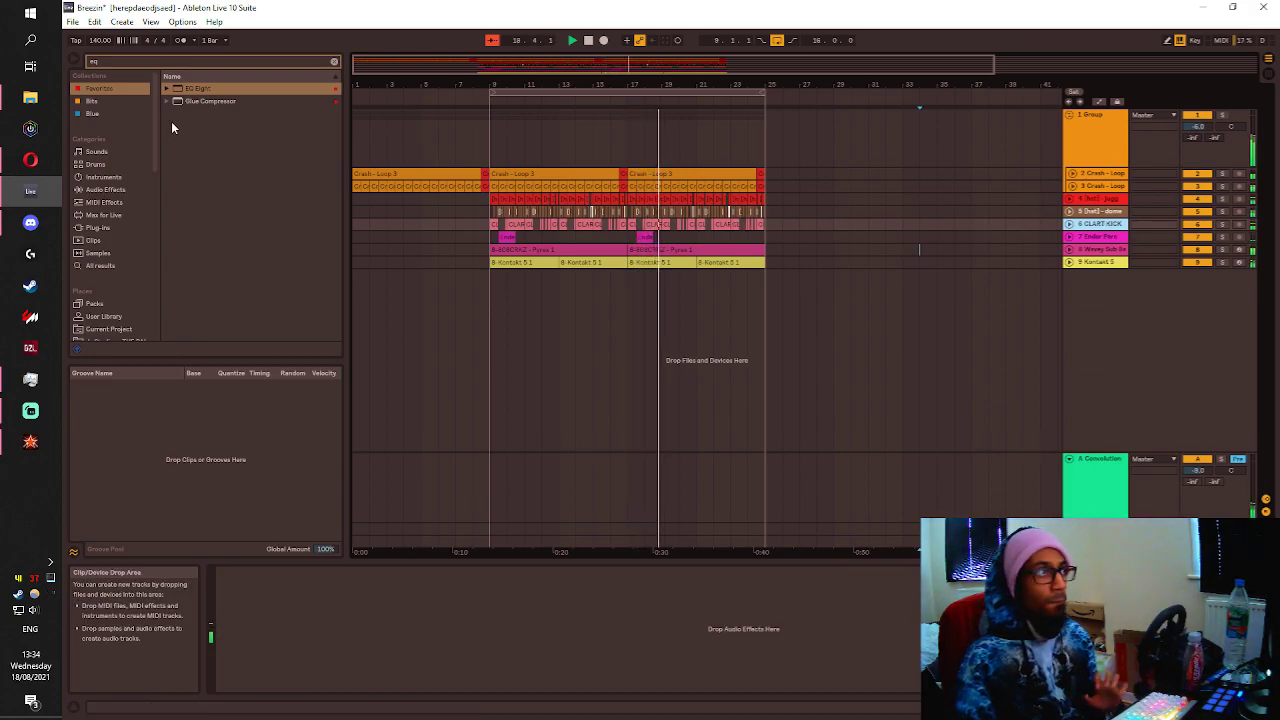
# Search the browser for C4 and add C4 Mono to the CLART KICK track.
pyautogui.click(144, 60)
pyautogui.press('BackSpace')
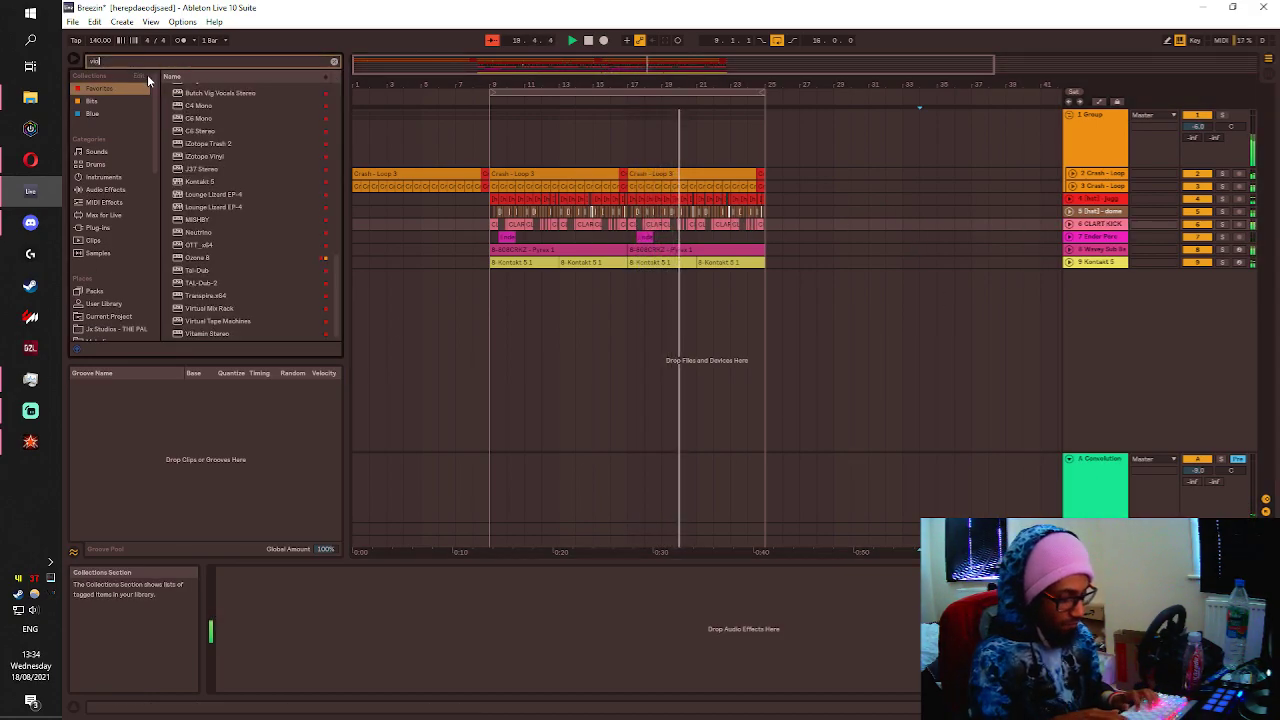
pyautogui.write('c4')
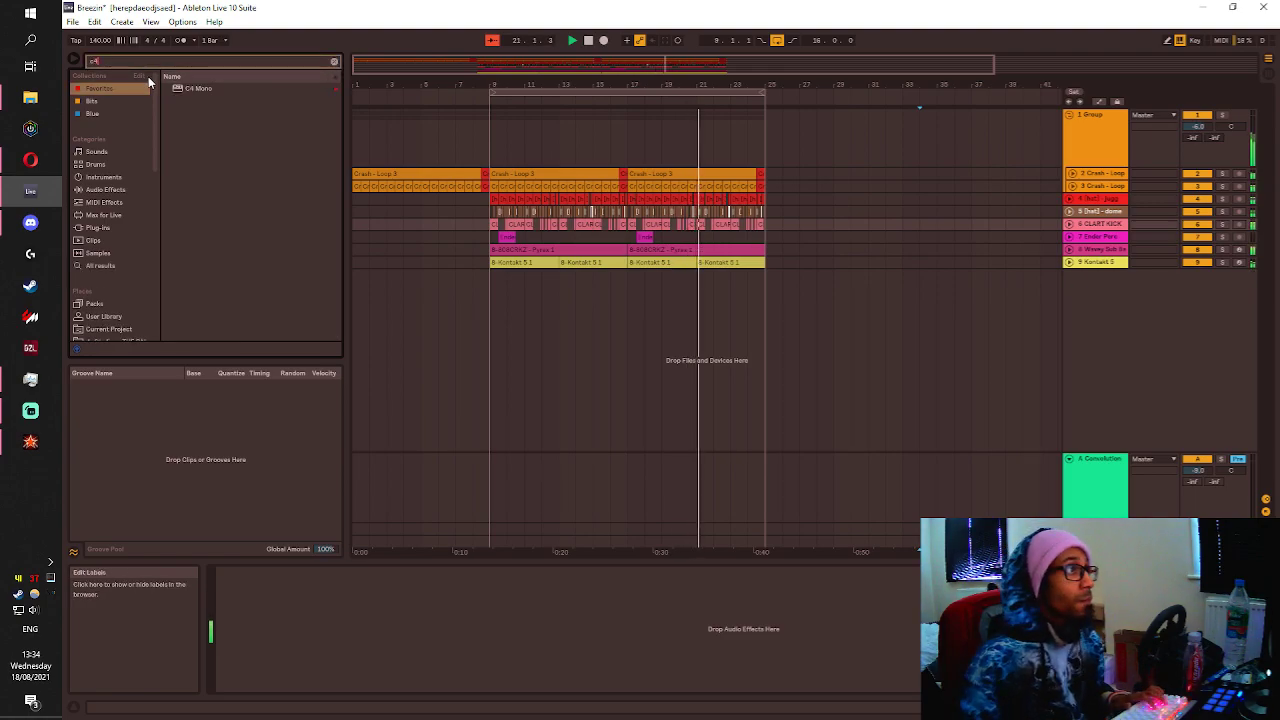
pyautogui.moveTo(192, 88); pyautogui.dragTo(550, 226)
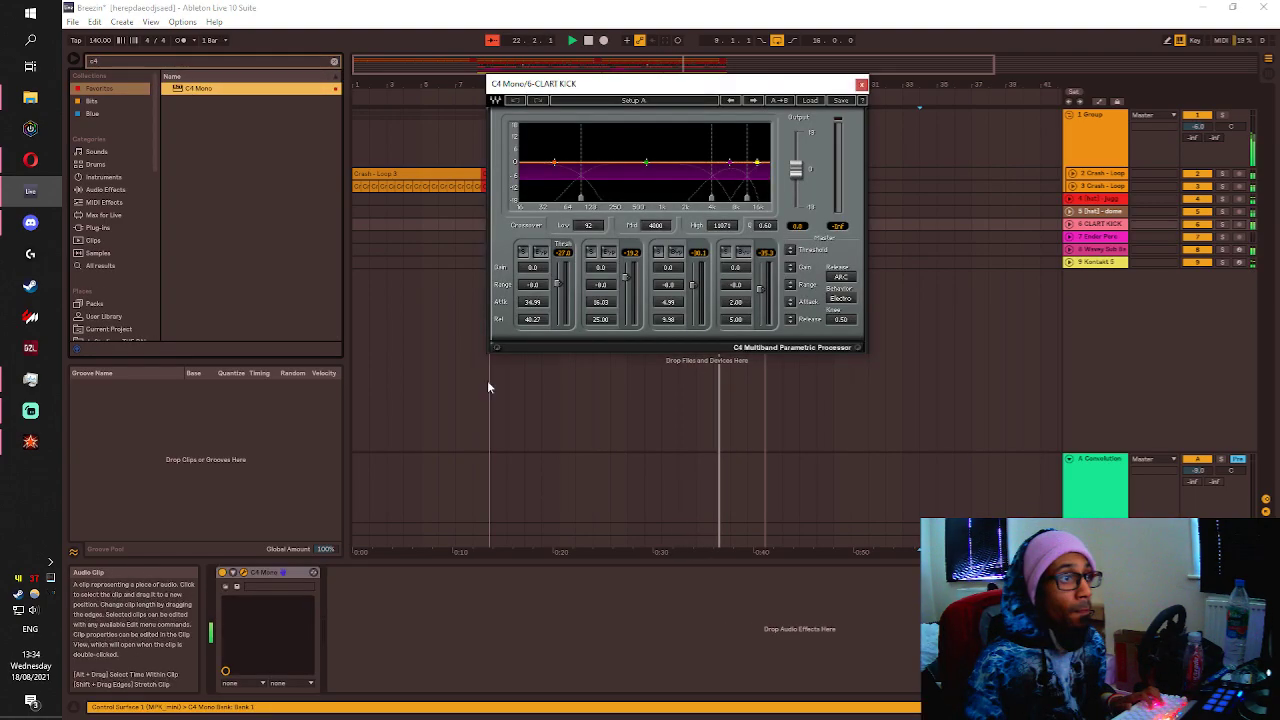
# Boost C4 Mono's low band to 9.7 dB, raise its high-mid band and close the plug-in window.
pyautogui.moveTo(556, 161); pyautogui.dragTo(555, 139)
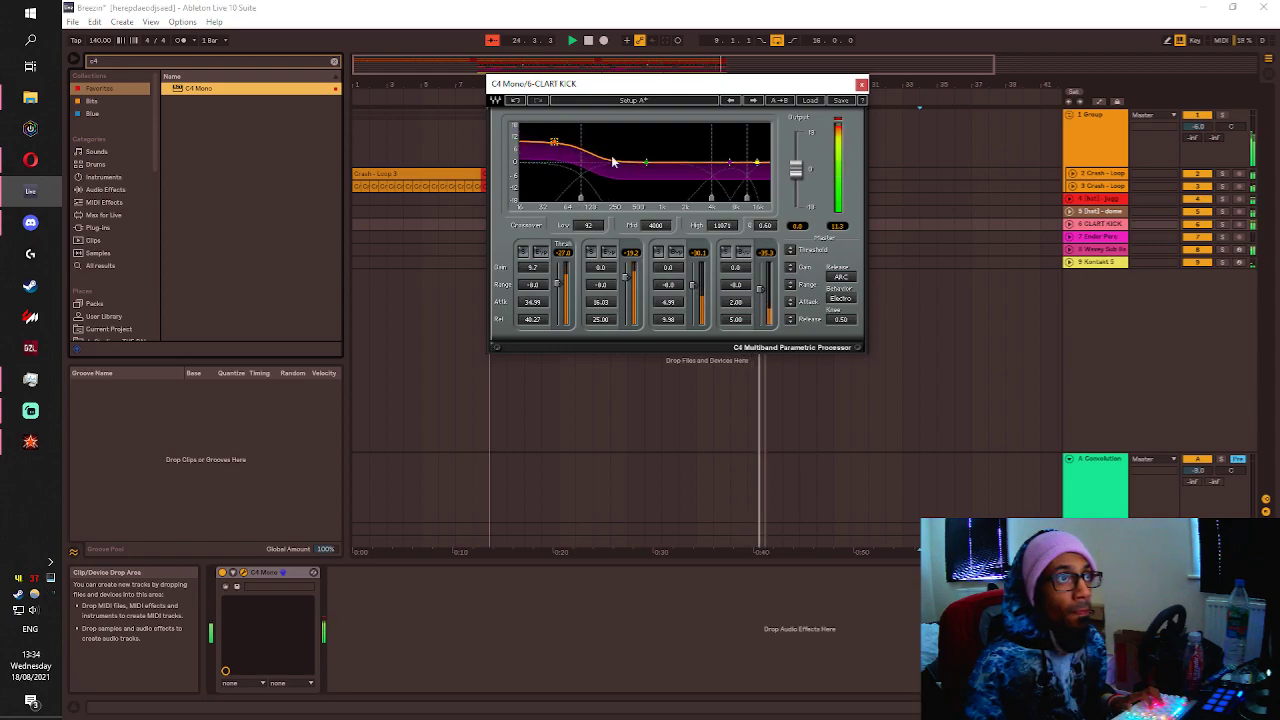
pyautogui.moveTo(731, 168); pyautogui.dragTo(721, 141)
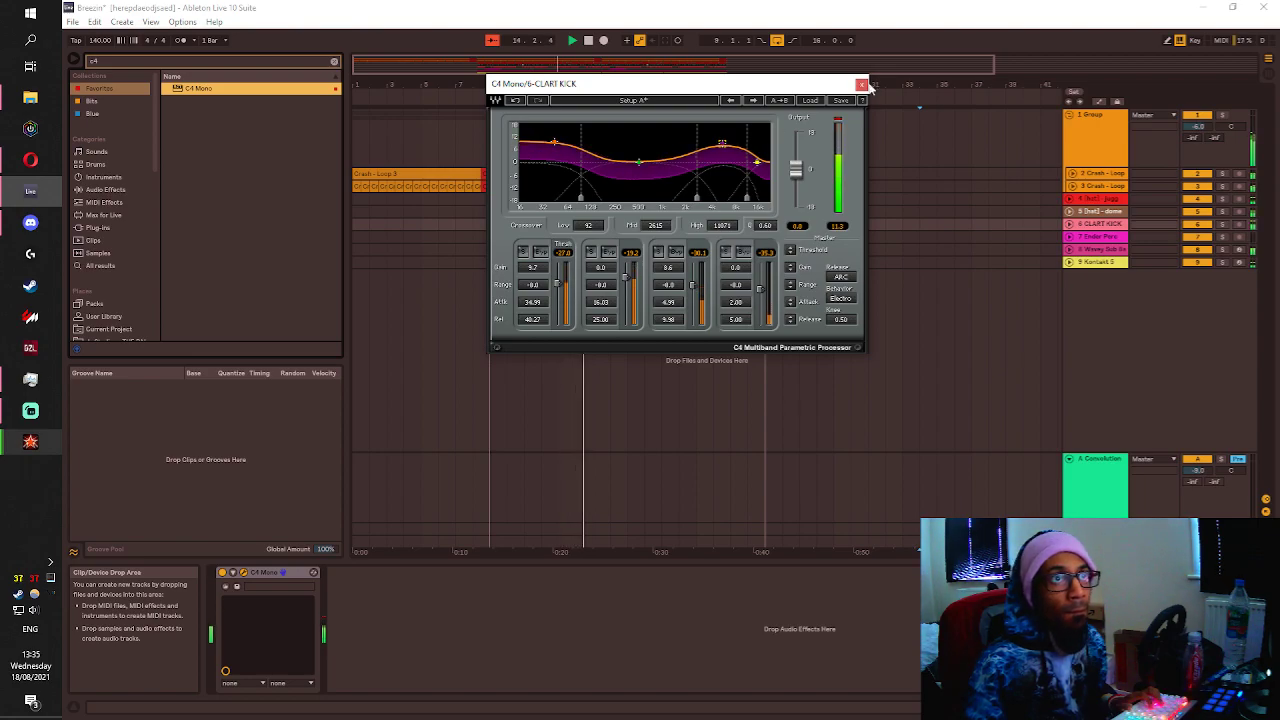
pyautogui.click(862, 84)
# Add Vitamin Stereo after C4 Mono on CLART KICK, raise its low-mid band to 33.0 and close its window.
pyautogui.click(158, 60)
pyautogui.write('e')
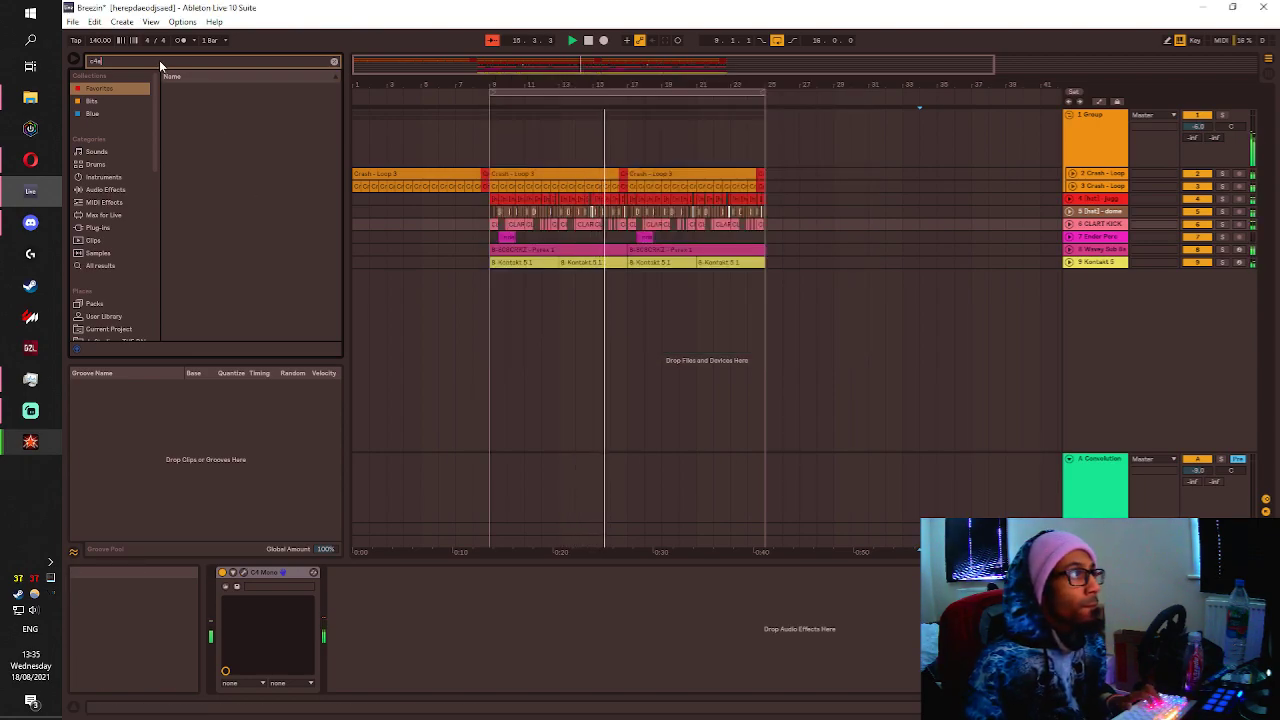
pyautogui.press('BackSpace')
pyautogui.press('BackSpace')
pyautogui.press('BackSpace')
pyautogui.write('vitamin s')
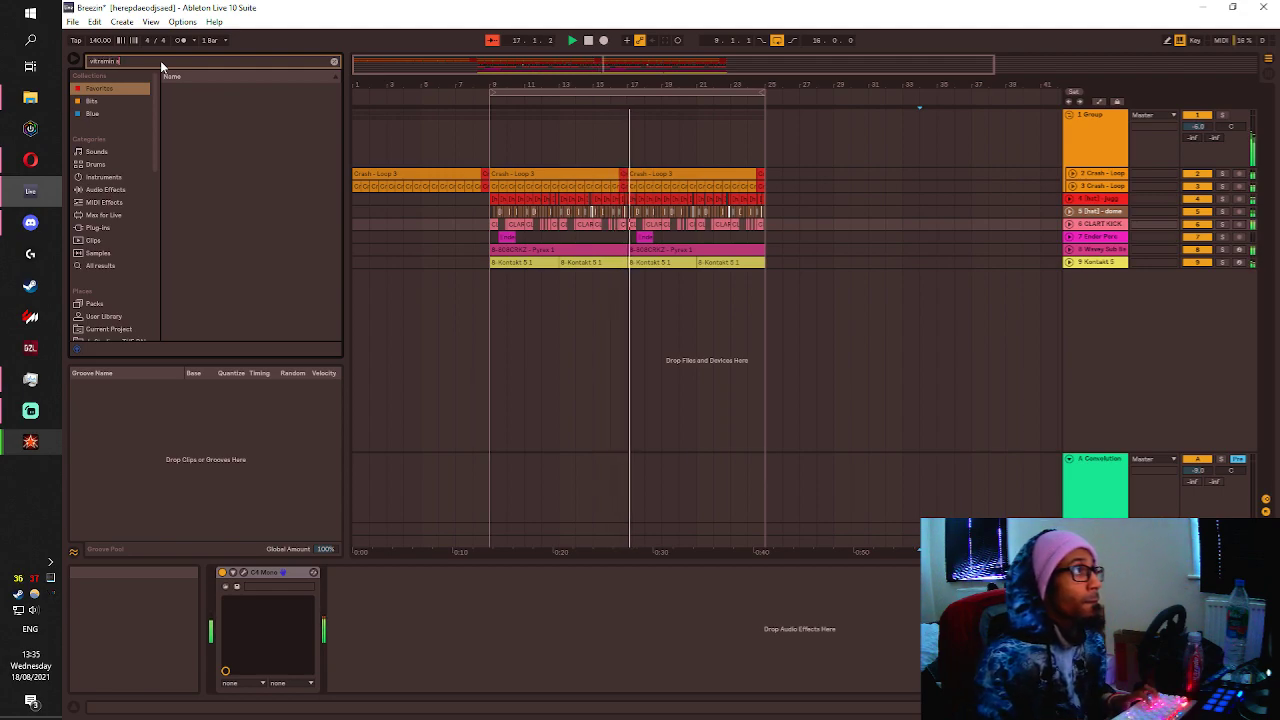
pyautogui.hotkey('ctrl', 'a')
pyautogui.write('vitramin')
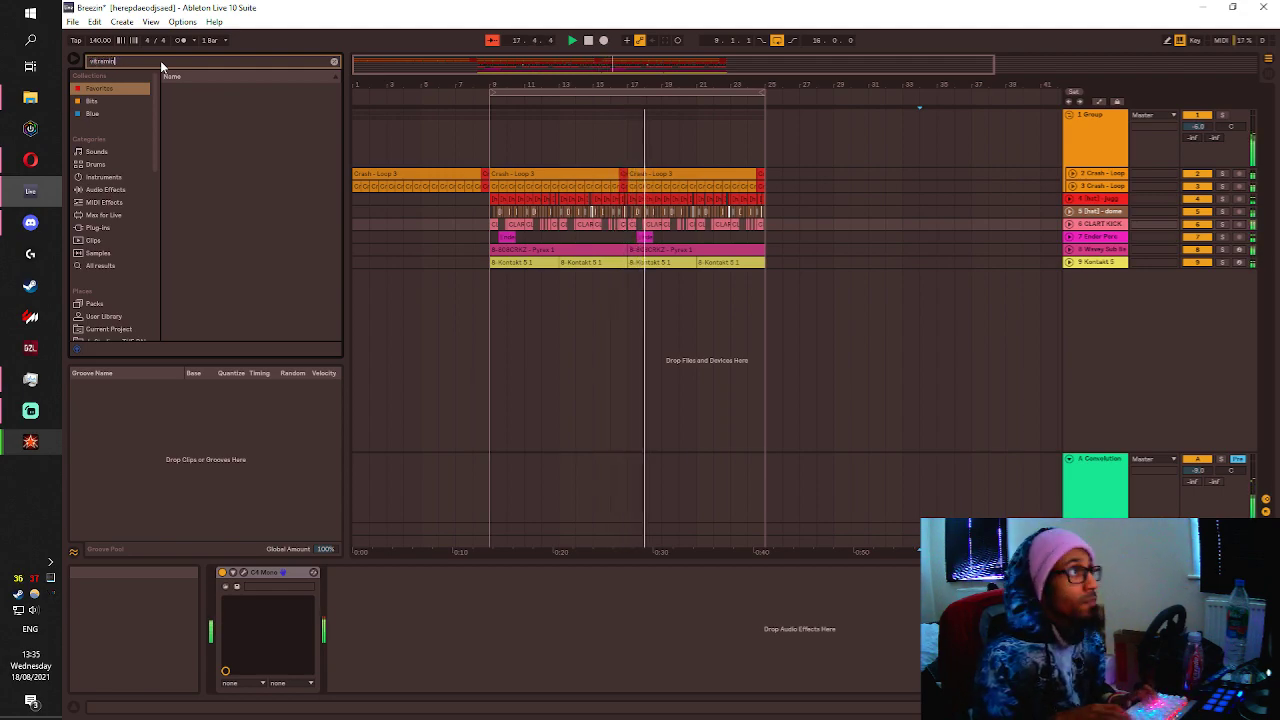
pyautogui.hotkey('ctrl', 'a')
pyautogui.press('BackSpace')
pyautogui.write('vitamin s')
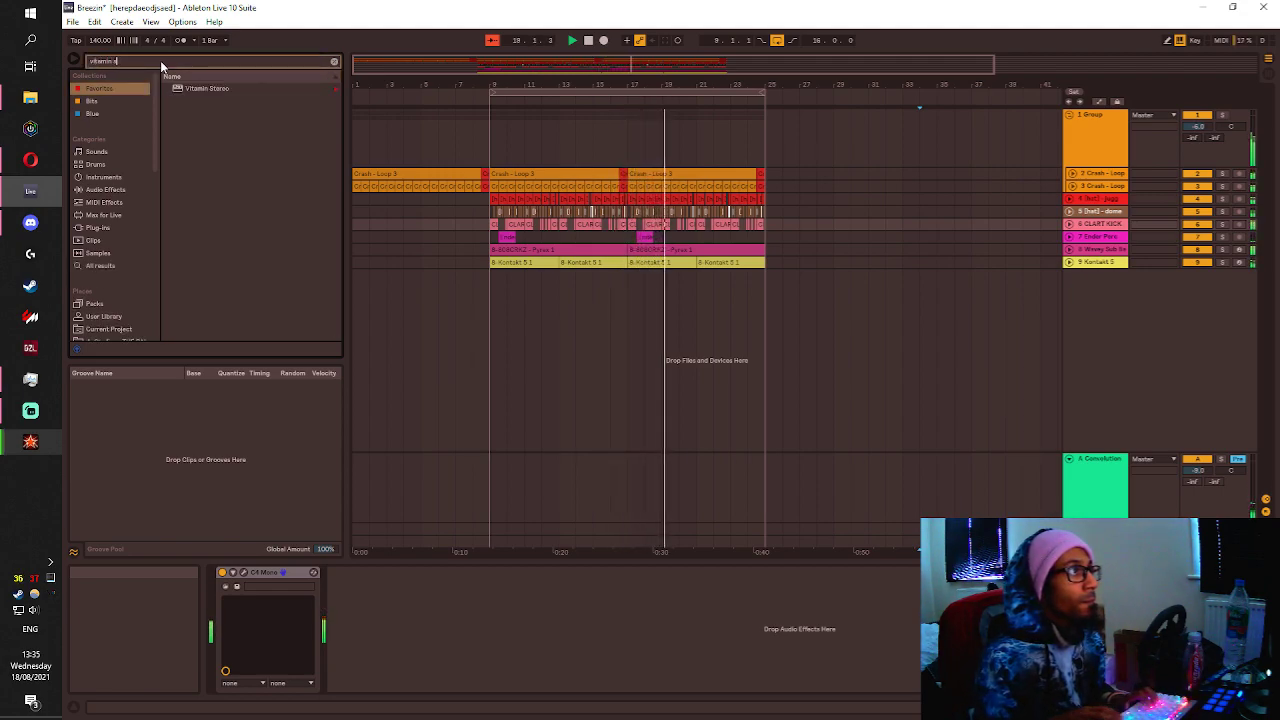
pyautogui.press('Down')
pyautogui.press('Return')
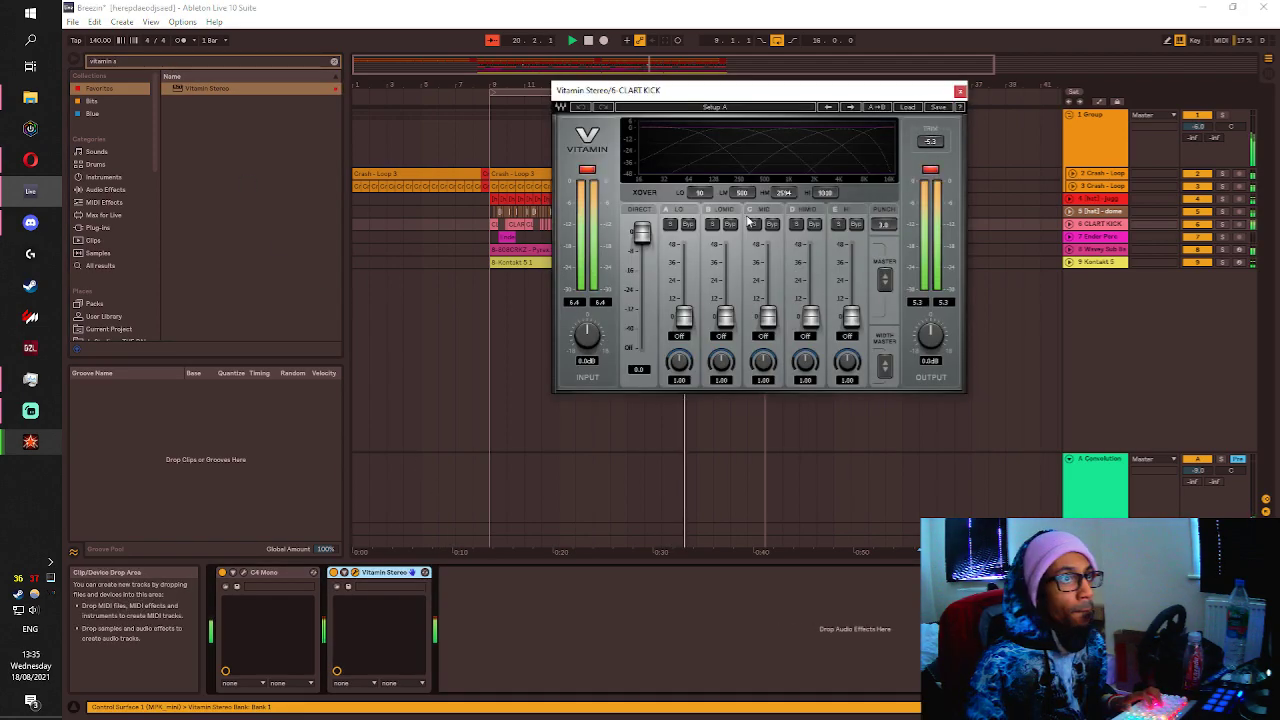
pyautogui.moveTo(725, 317); pyautogui.dragTo(725, 265)
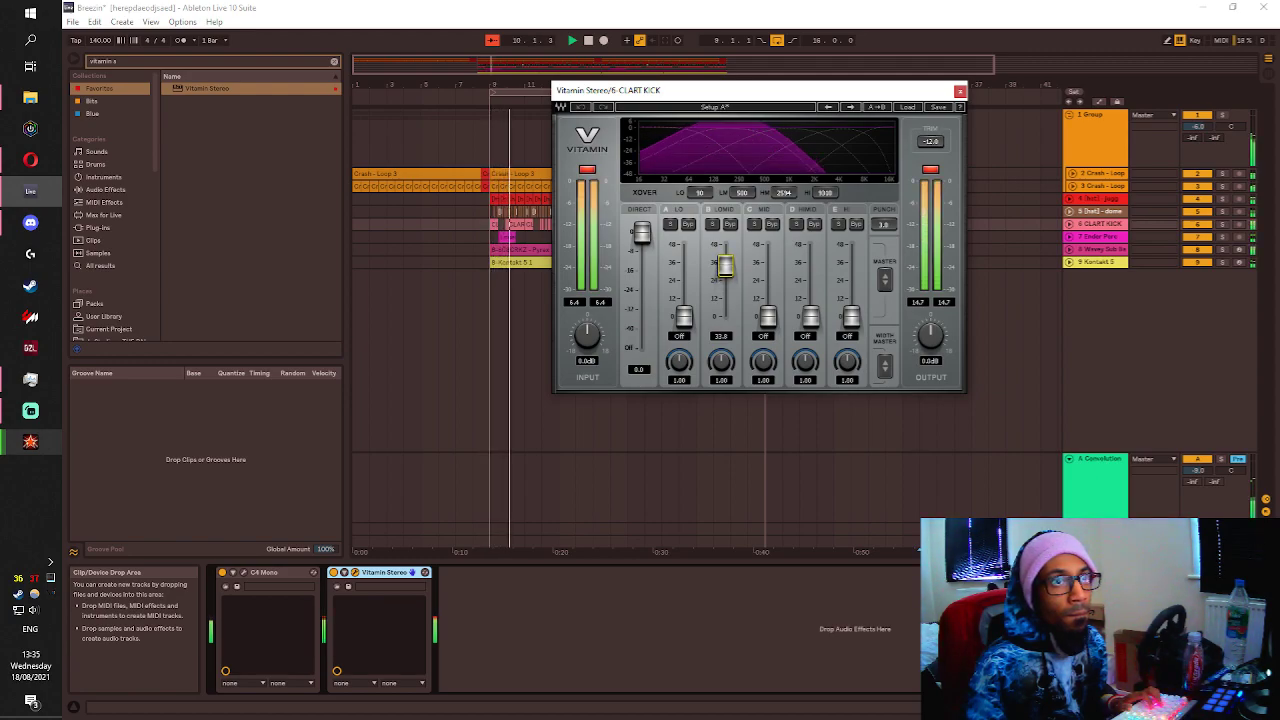
pyautogui.click(960, 91)
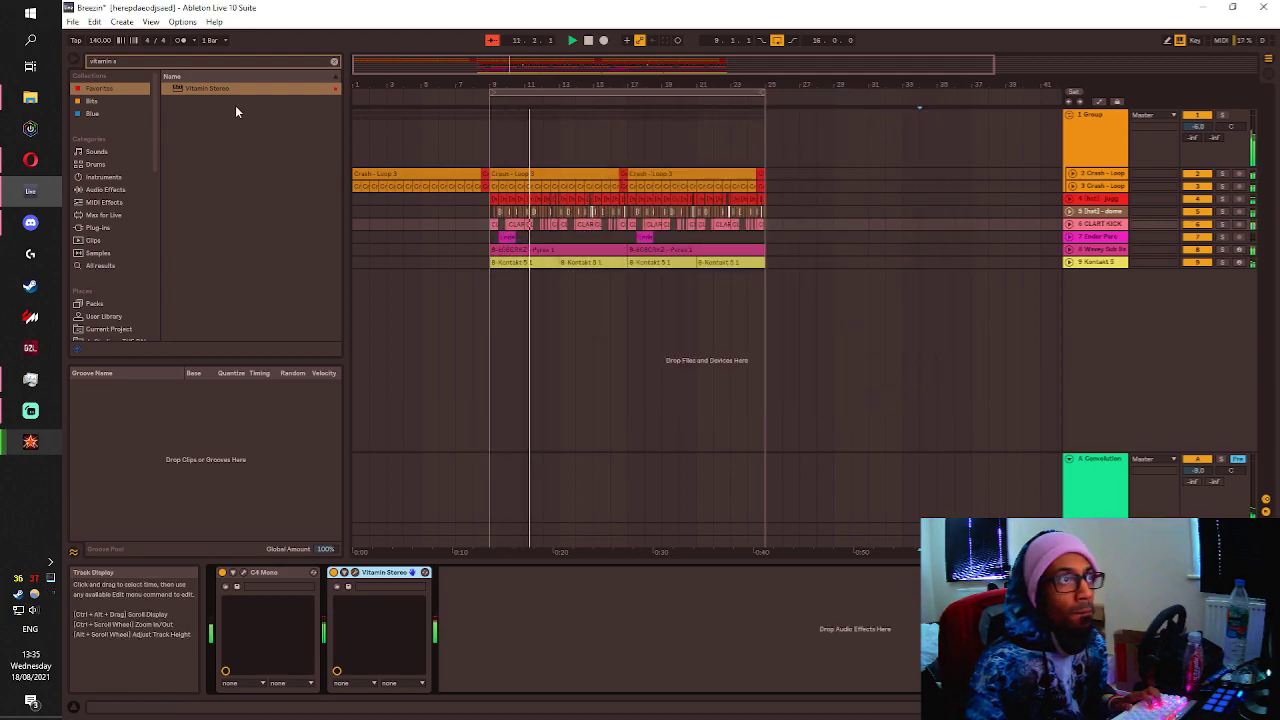
# Add a Glue Compressor after Vitamin Stereo on CLART KICK, adjust its attack and set its range to 4.70 dB.
pyautogui.write('eq')
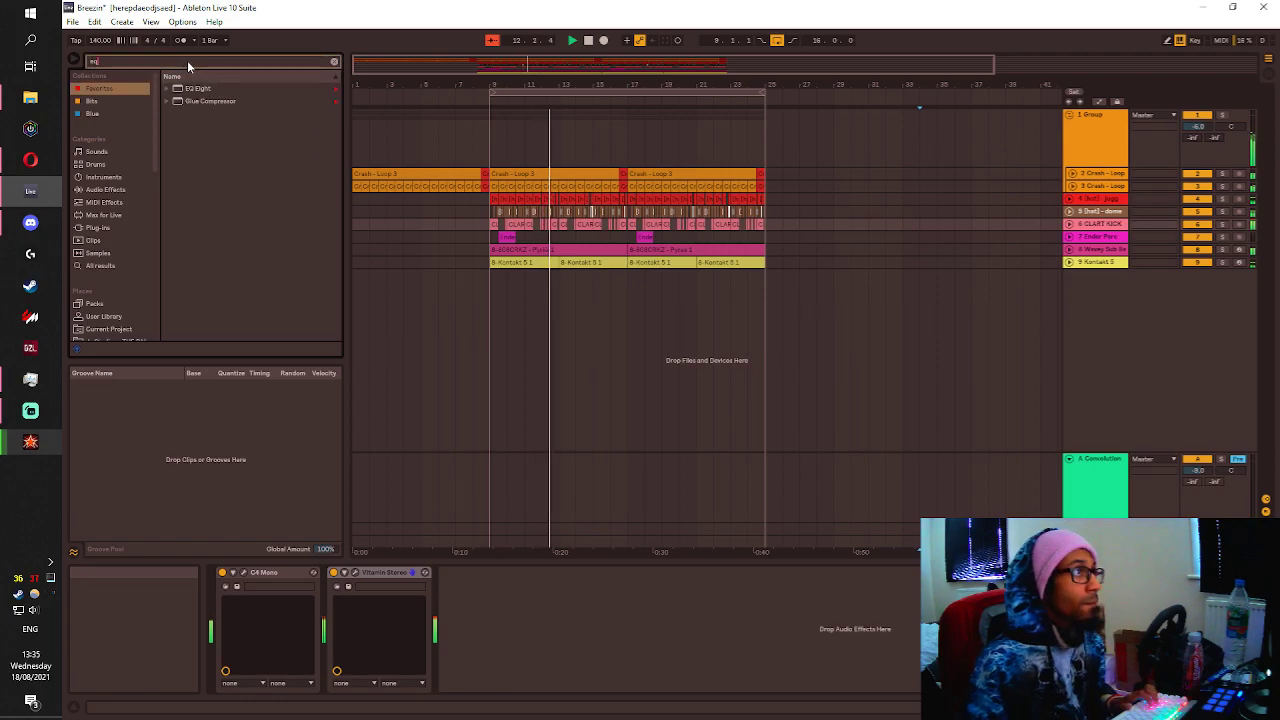
pyautogui.doubleClick(186, 101)
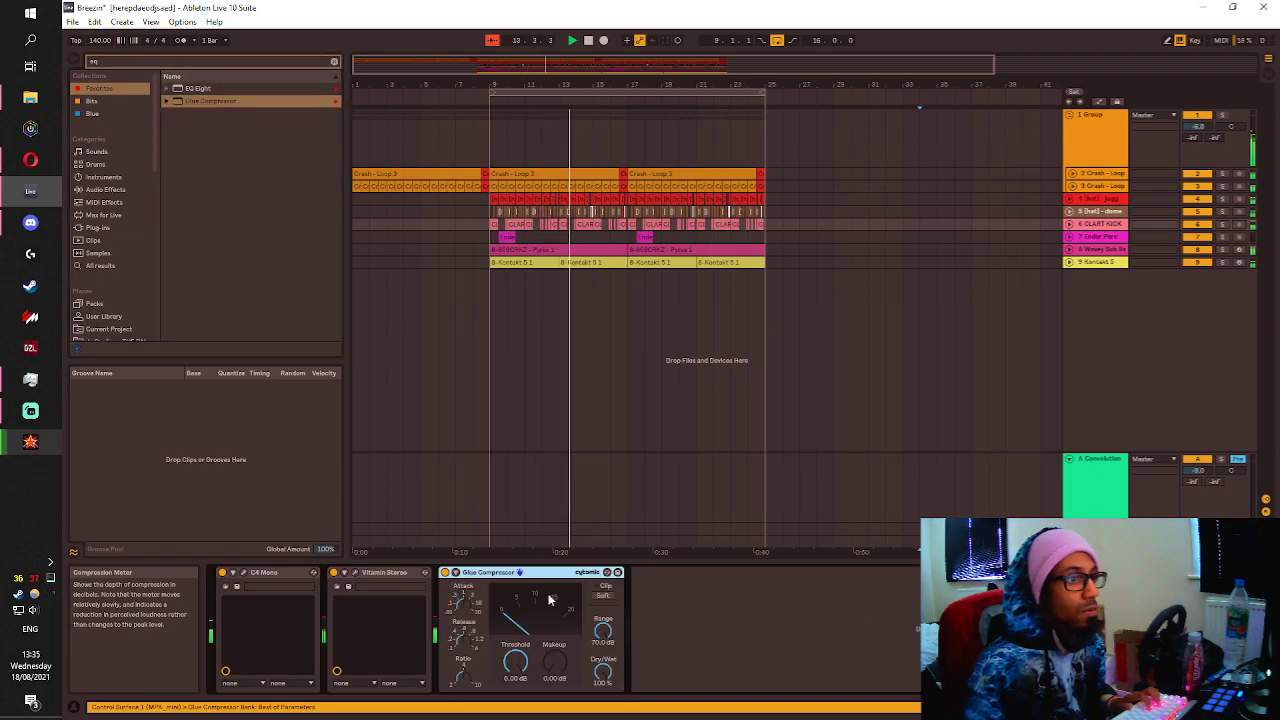
pyautogui.moveTo(467, 607); pyautogui.dragTo(467, 606)
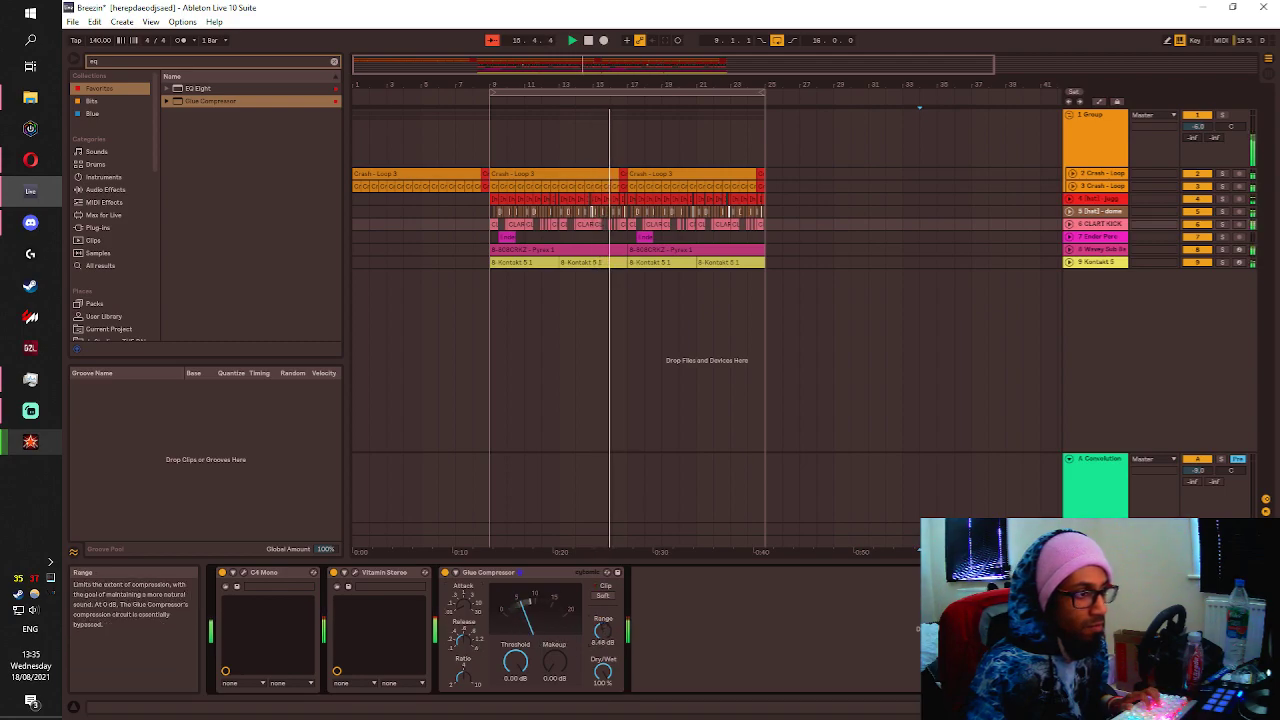
pyautogui.moveTo(602, 631); pyautogui.dragTo(602, 637)
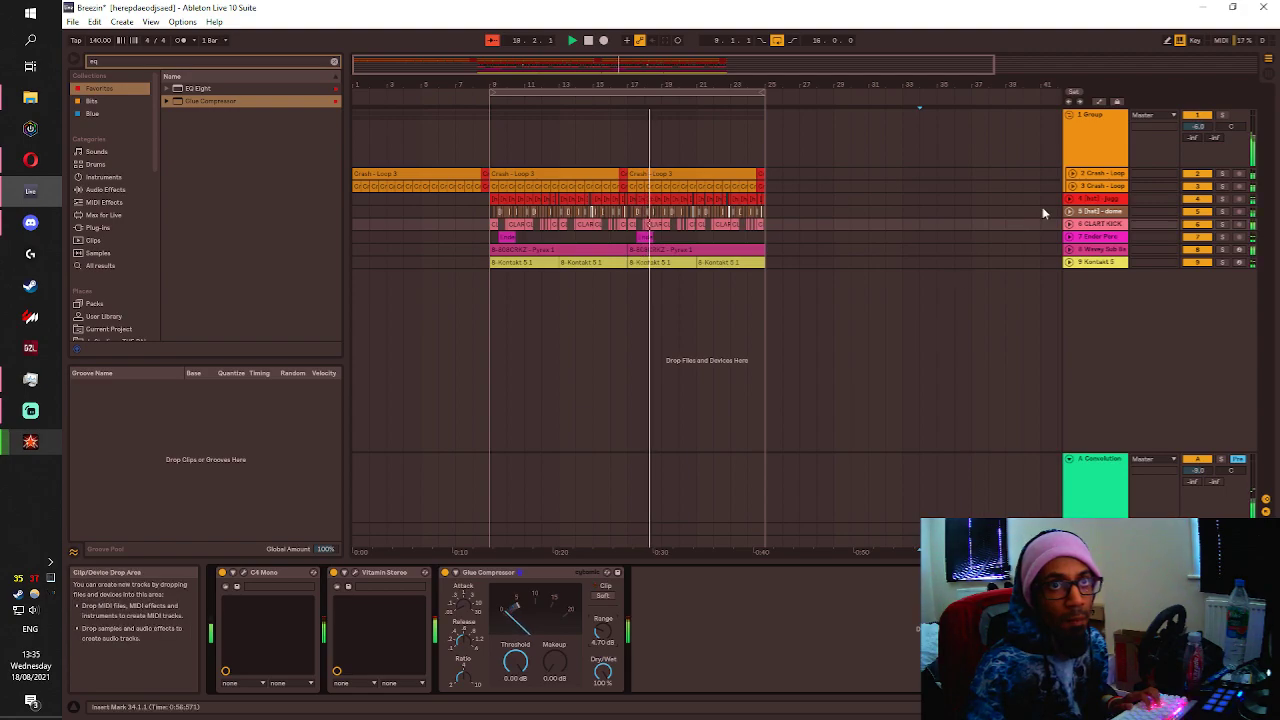
# Unfold CLART KICK, lower its track volume and set its Glue Compressor's Dry/Wet to 77%.
pyautogui.click(1069, 225)
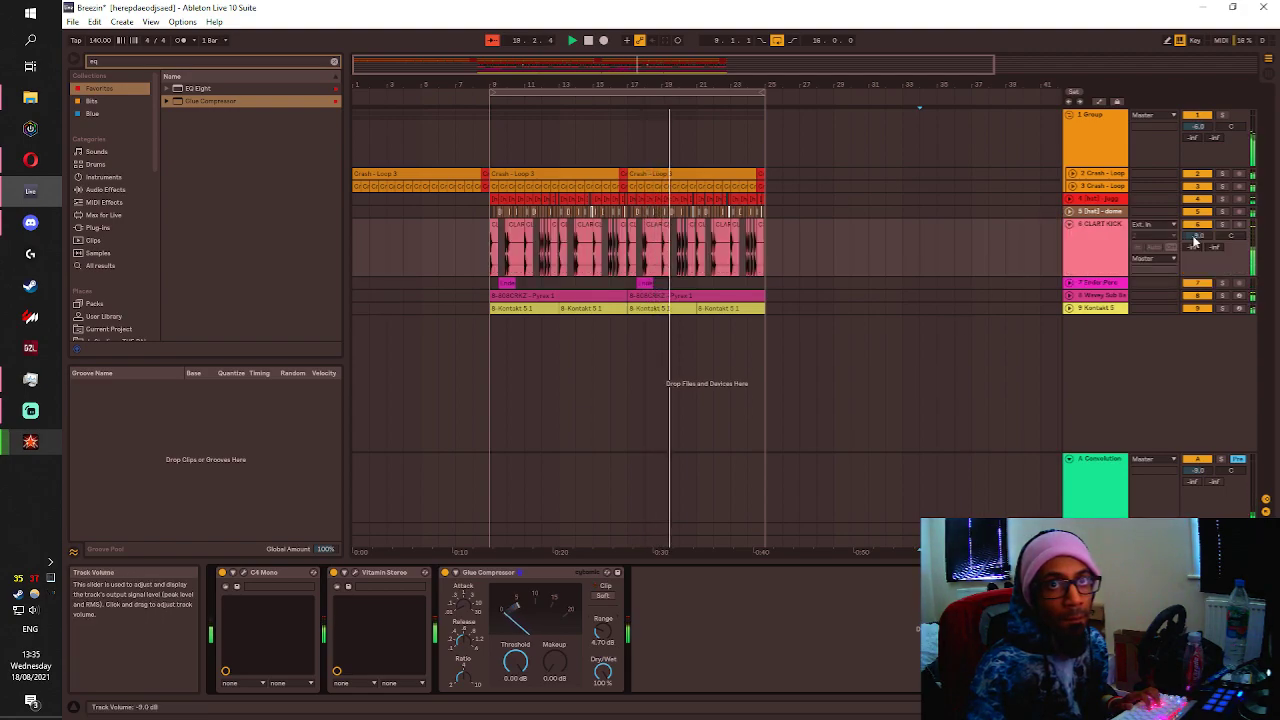
pyautogui.moveTo(1197, 237); pyautogui.dragTo(1197, 236)
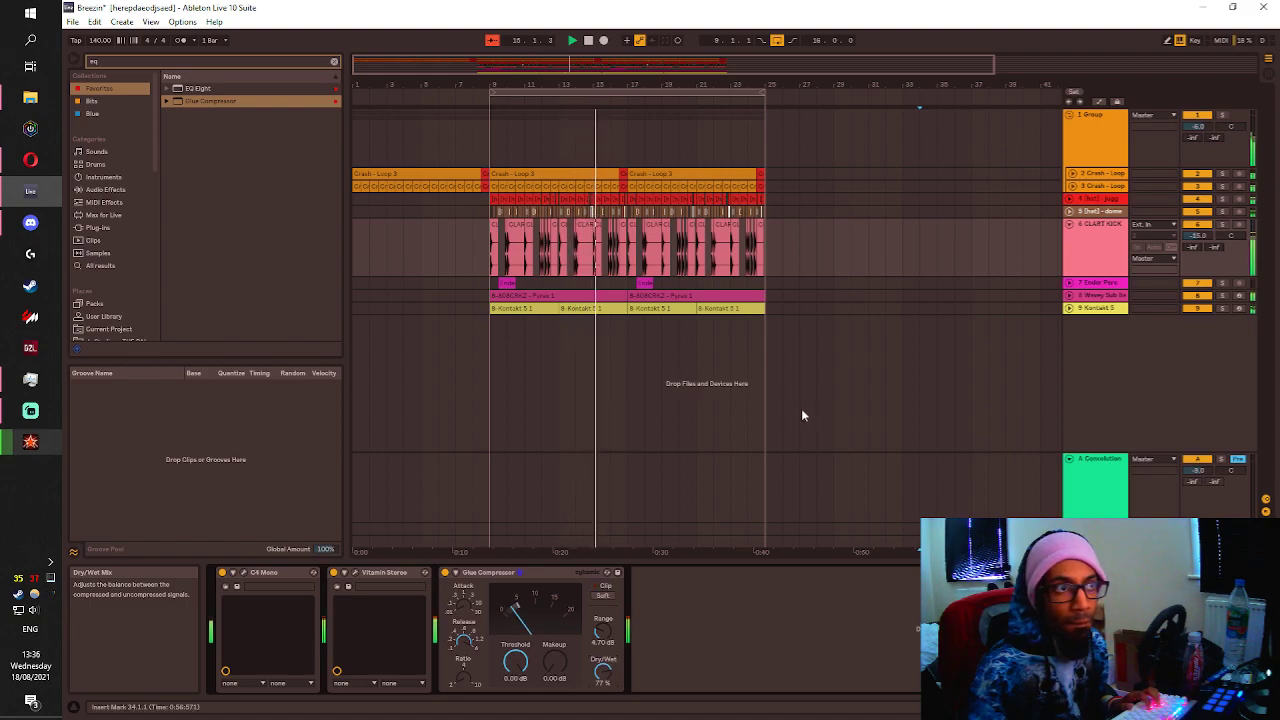
# Set the sidechain source of the Wavey Sub Bass track's Glue Compressor to 6-CLART KICK.
pyautogui.click(1082, 296)
pyautogui.click(731, 597)
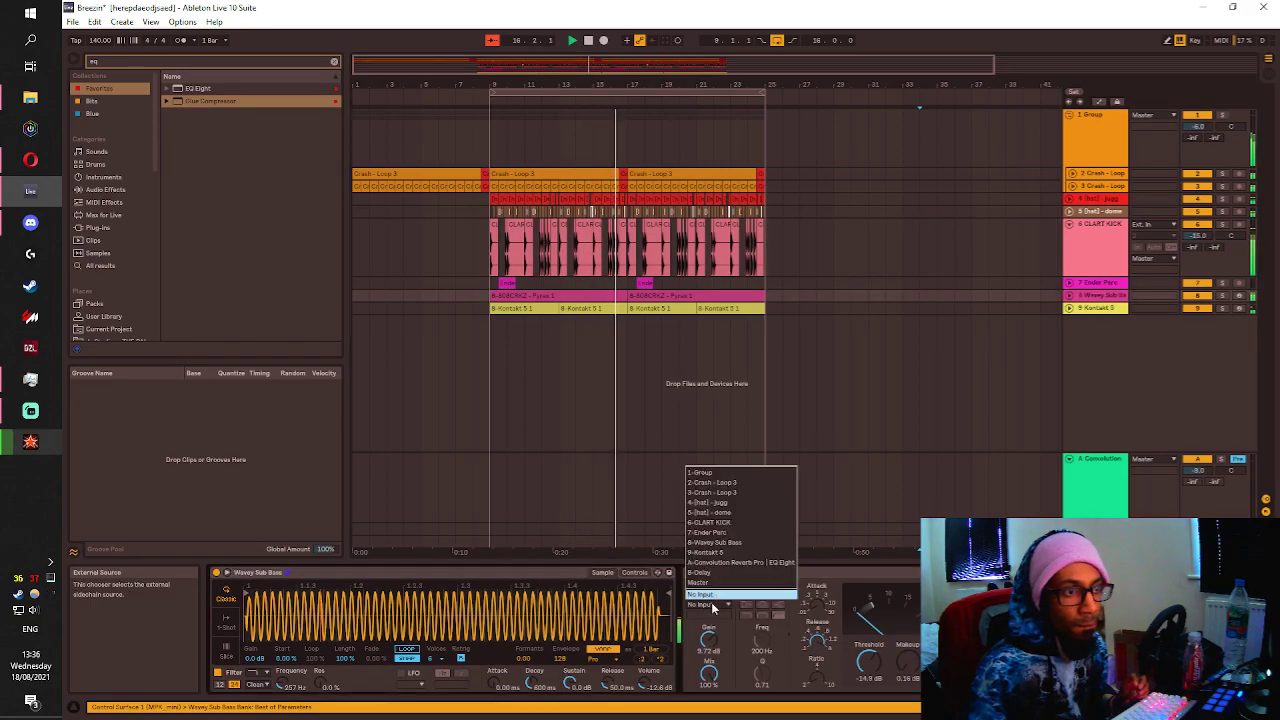
pyautogui.click(724, 523)
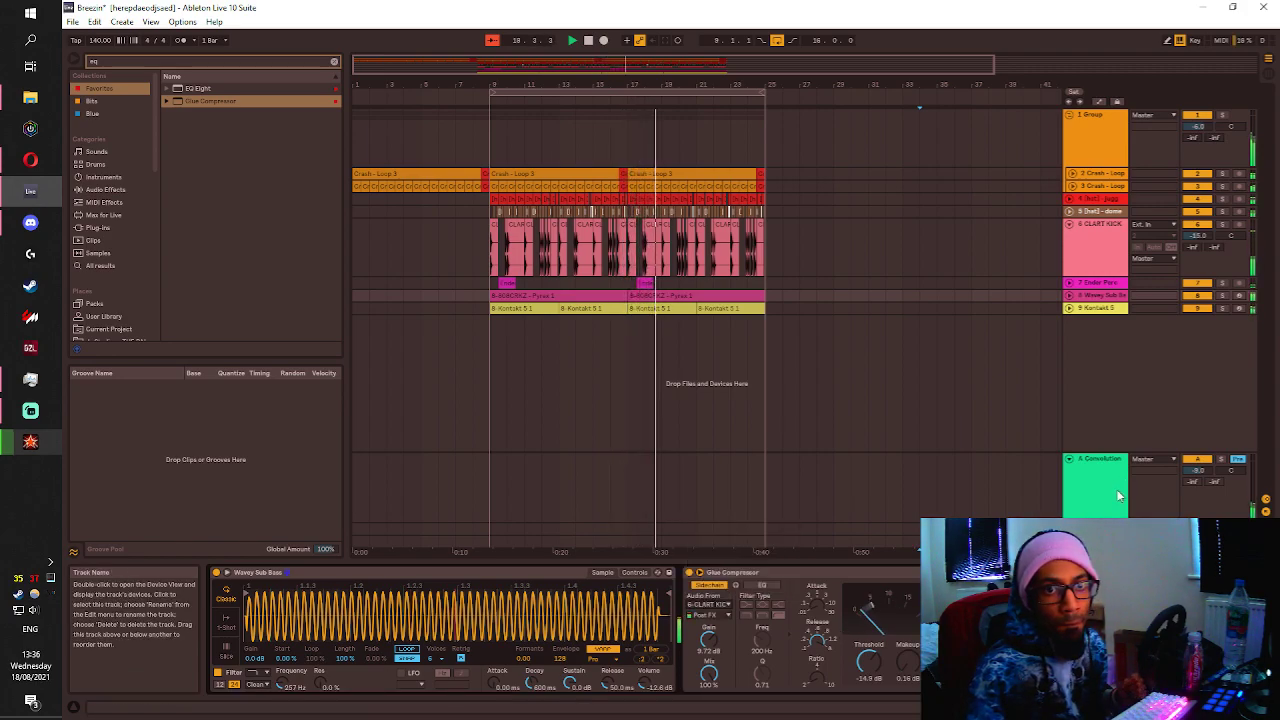
# Reopen Vitamin Stereo on CLART KICK, set its low-mid band to 30.0 and raise its high band to 30.2.
pyautogui.click(1097, 245)
pyautogui.click(356, 573)
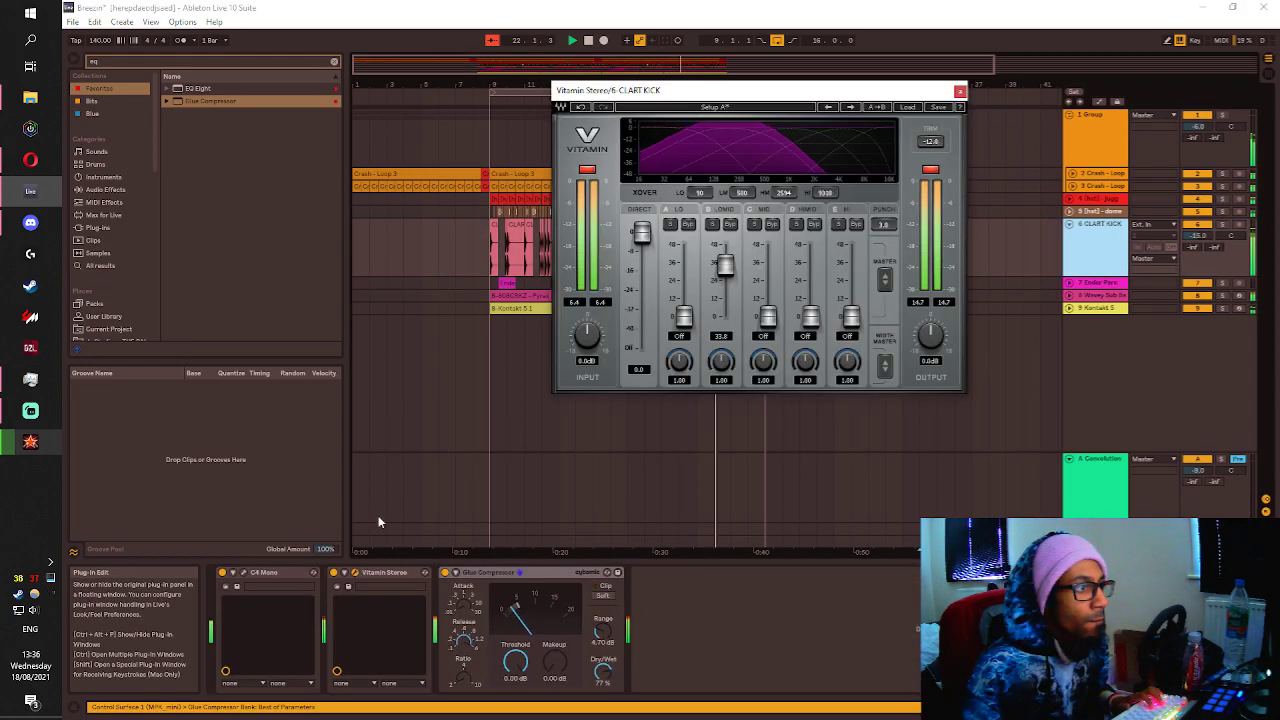
pyautogui.moveTo(726, 265); pyautogui.dragTo(726, 271)
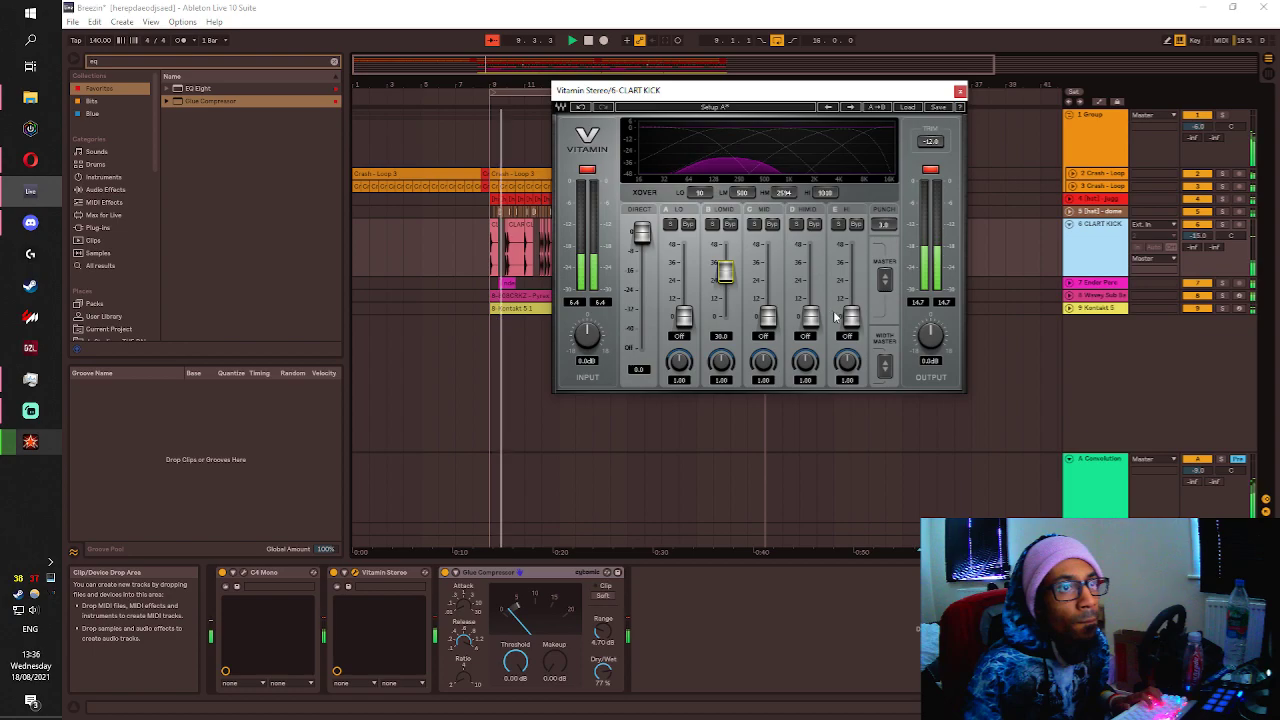
pyautogui.moveTo(851, 316); pyautogui.dragTo(851, 257)
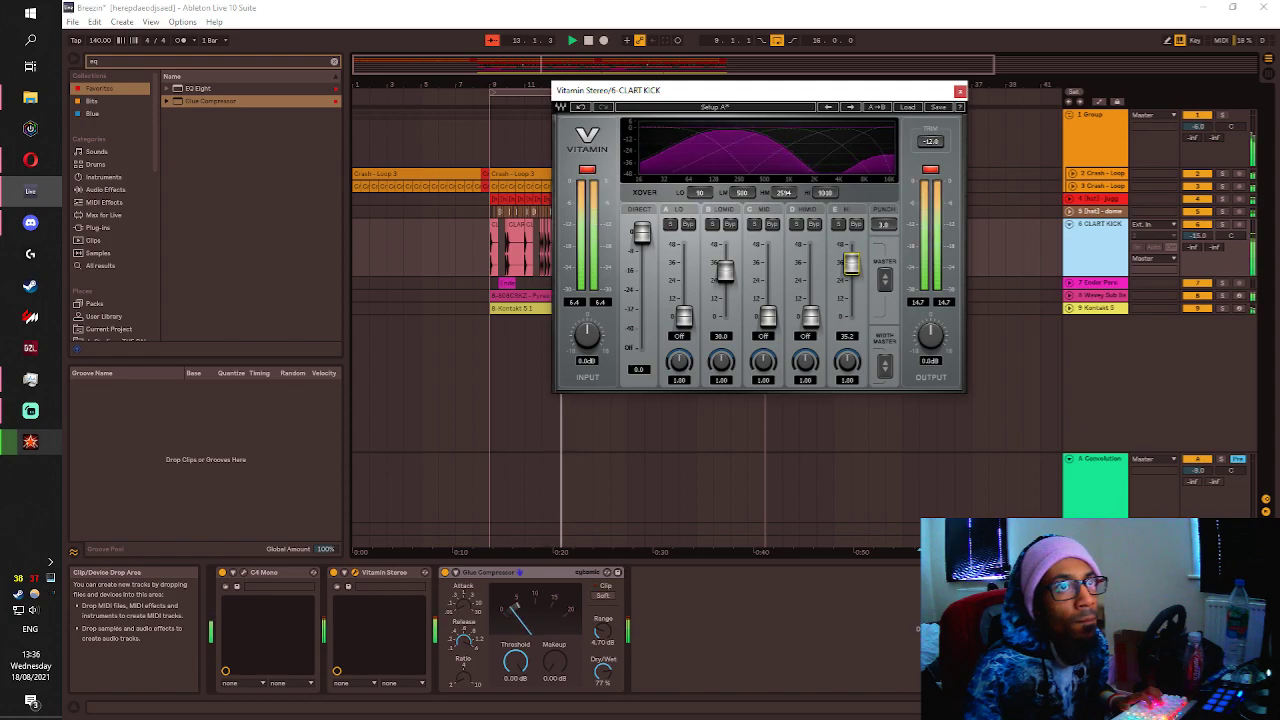
pyautogui.moveTo(851, 263); pyautogui.dragTo(854, 274)
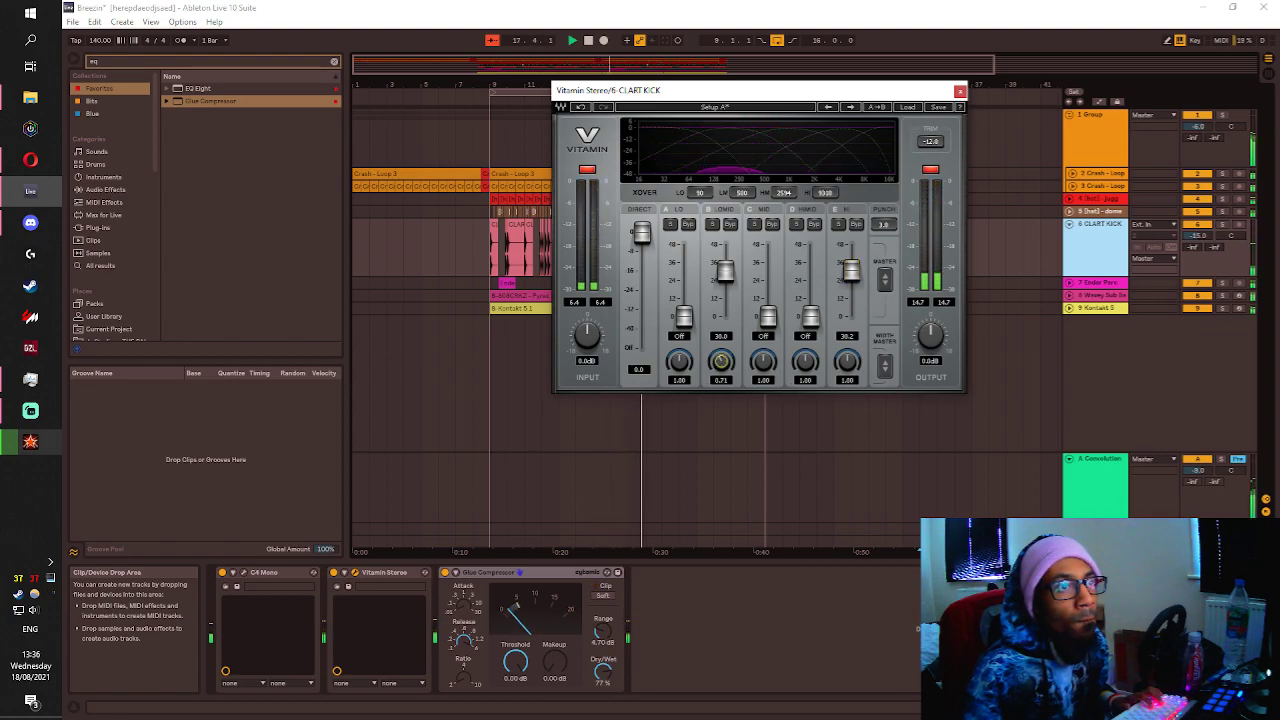
# Set Vitamin's low and low-mid stereo widths to 0.00 and its high width to 0.64, close its window and save the set.
pyautogui.moveTo(720, 360); pyautogui.dragTo(720, 395)
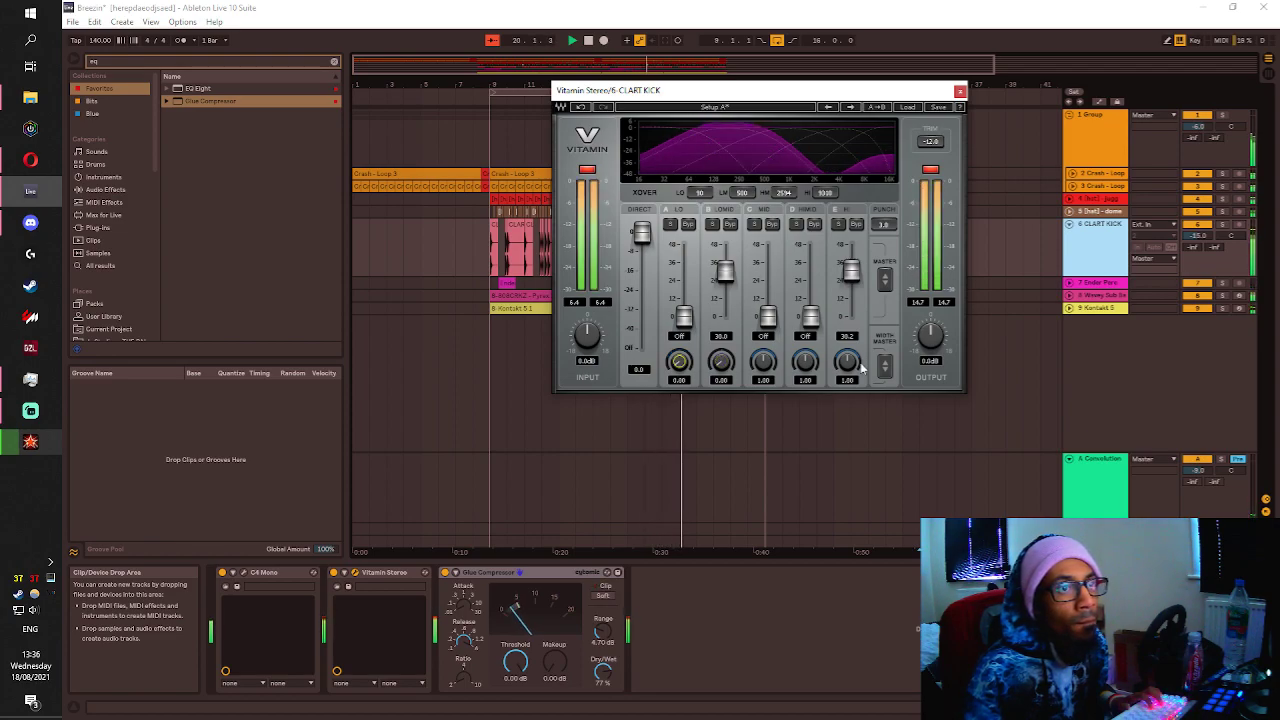
pyautogui.moveTo(843, 372); pyautogui.dragTo(841, 386)
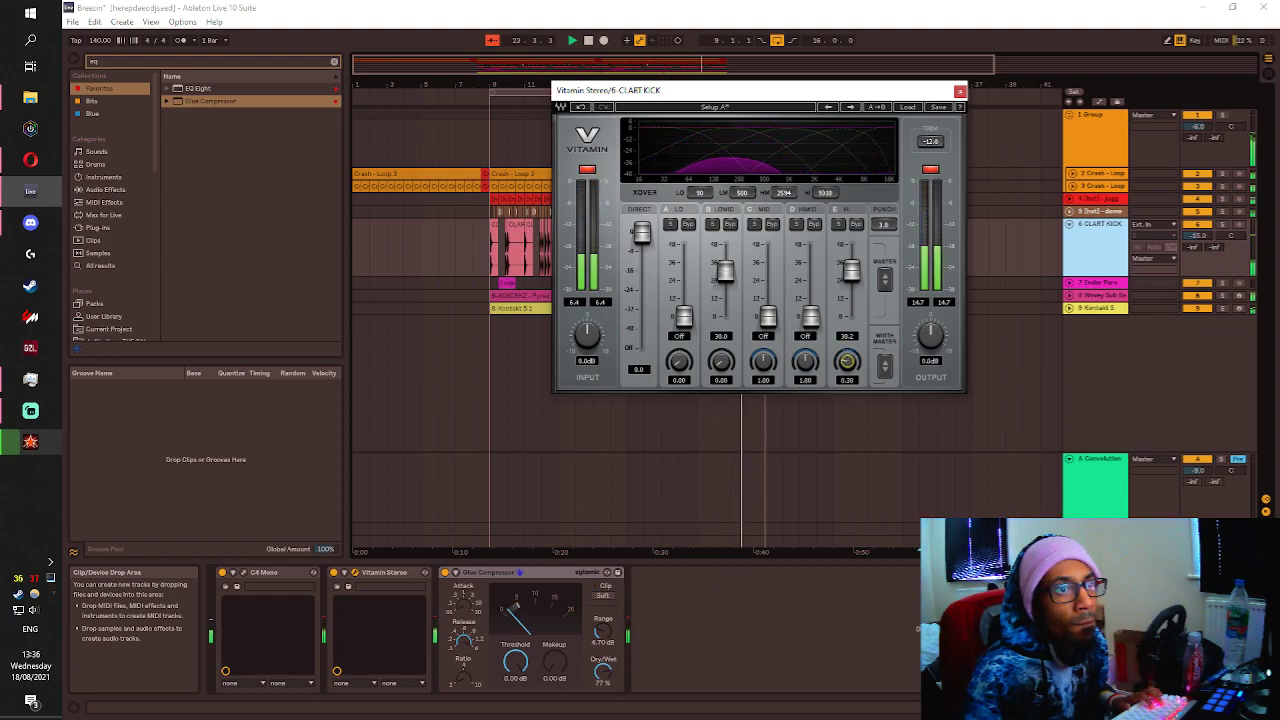
pyautogui.moveTo(847, 364); pyautogui.dragTo(847, 360)
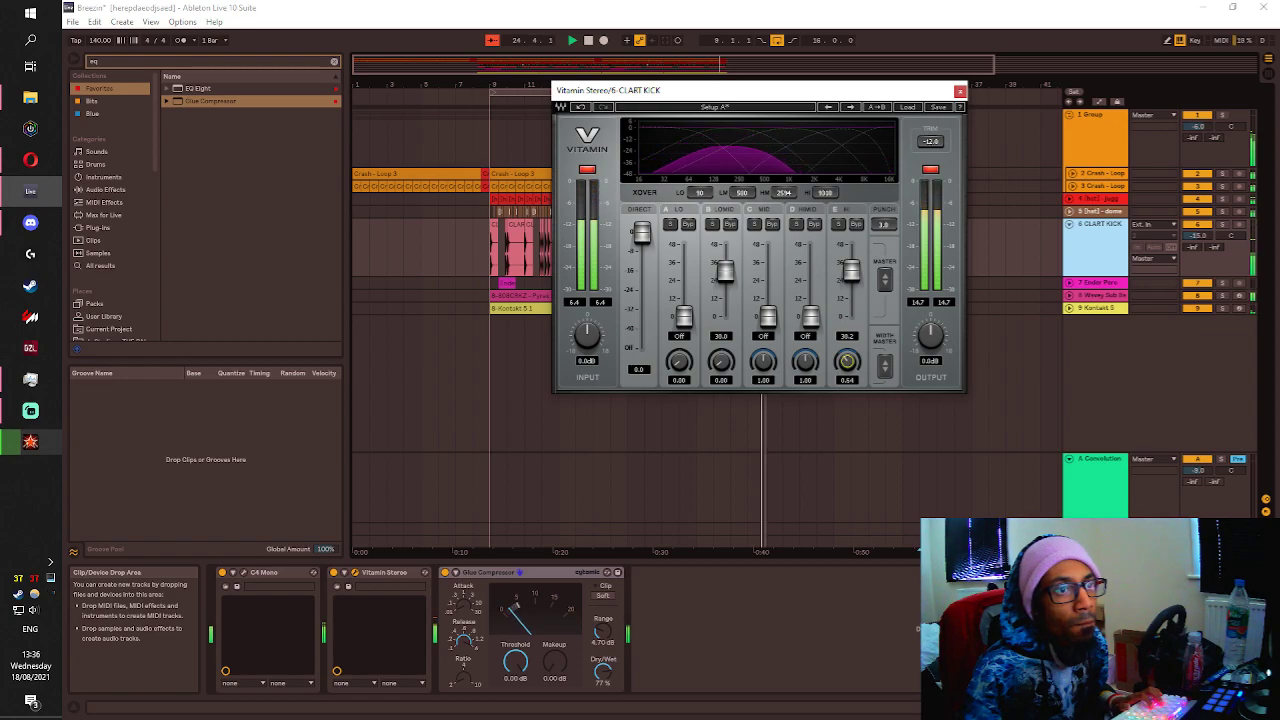
pyautogui.click(959, 91)
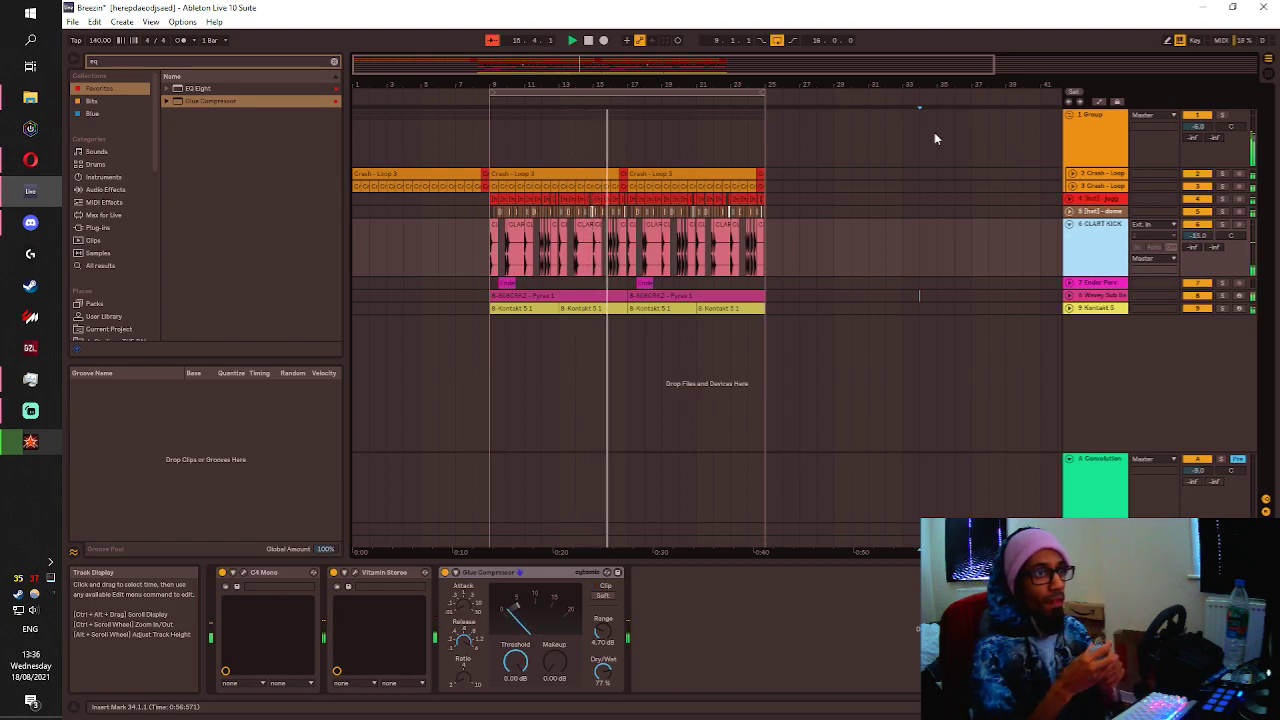
pyautogui.hotkey('ctrl', 's')
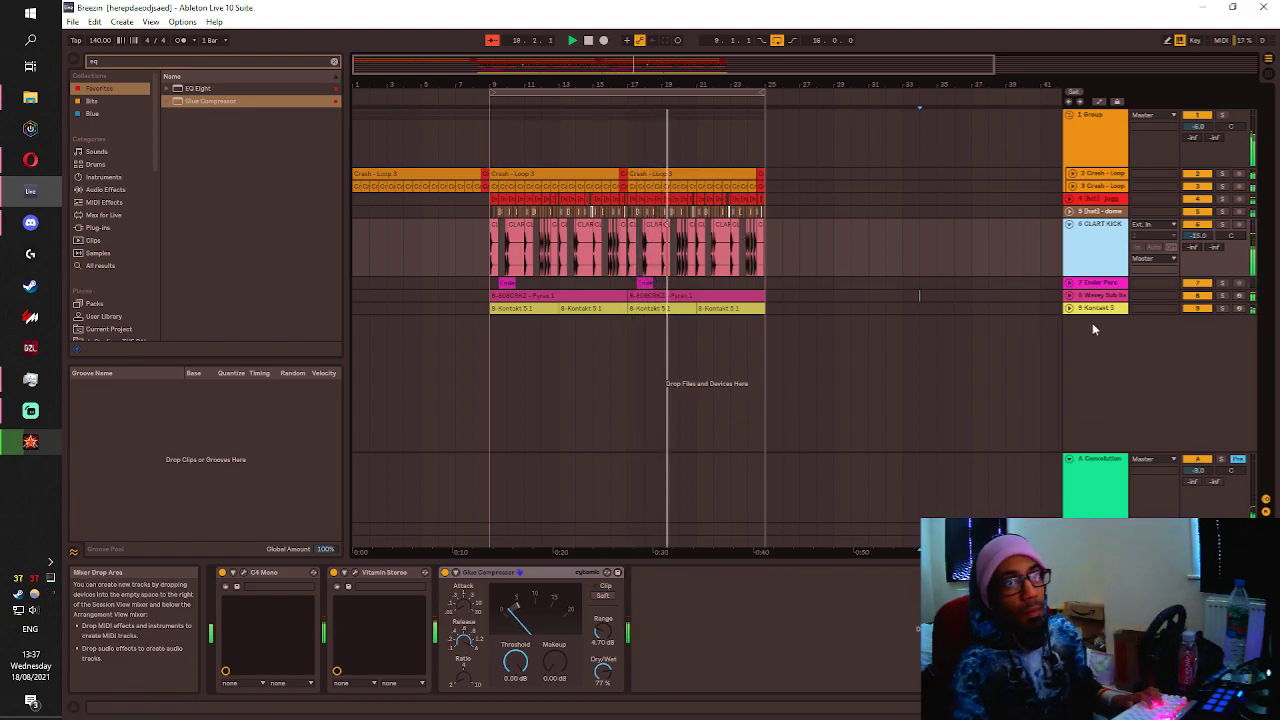
# Try to duplicate the bars 9–25 section of all tracks directly after itself.
pyautogui.press('space')
pyautogui.press('space')
pyautogui.press('space')
pyautogui.click(543, 354)
pyautogui.scroll(-3, 552, 354)
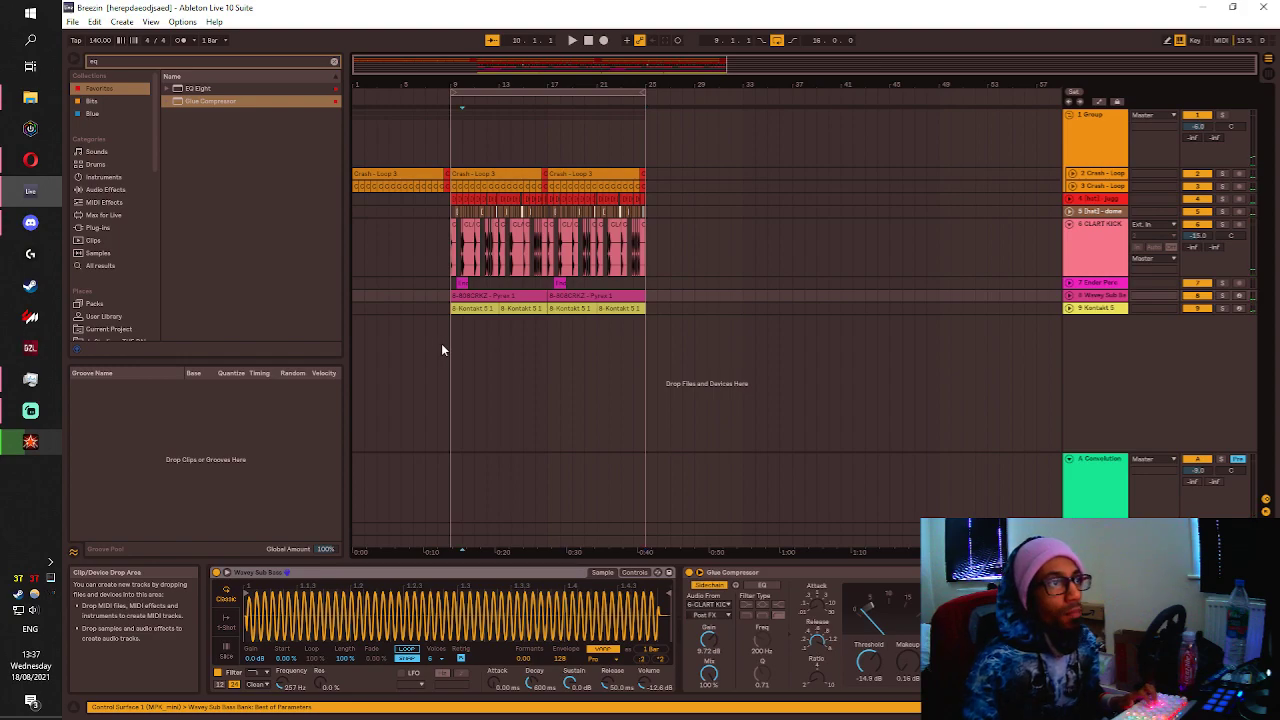
pyautogui.click(510, 309)
pyautogui.moveTo(645, 322); pyautogui.dragTo(453, 185)
pyautogui.click(457, 174)
pyautogui.click(645, 334)
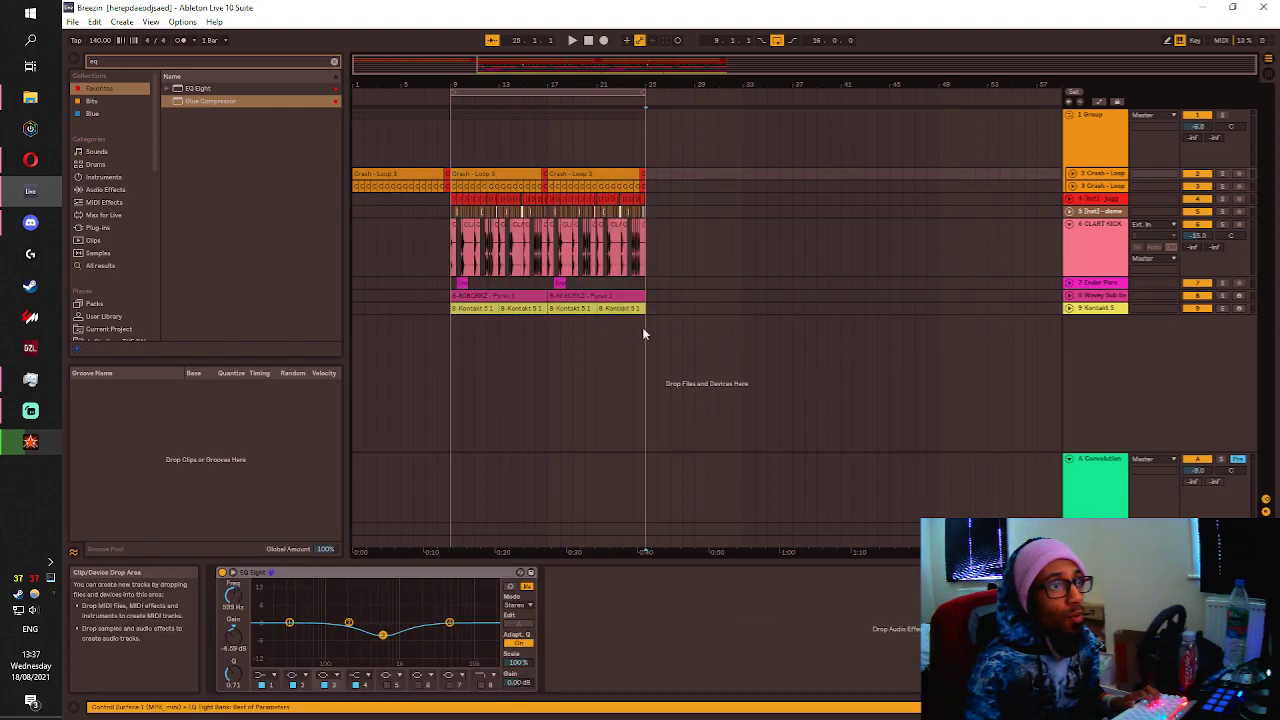
pyautogui.click(468, 308)
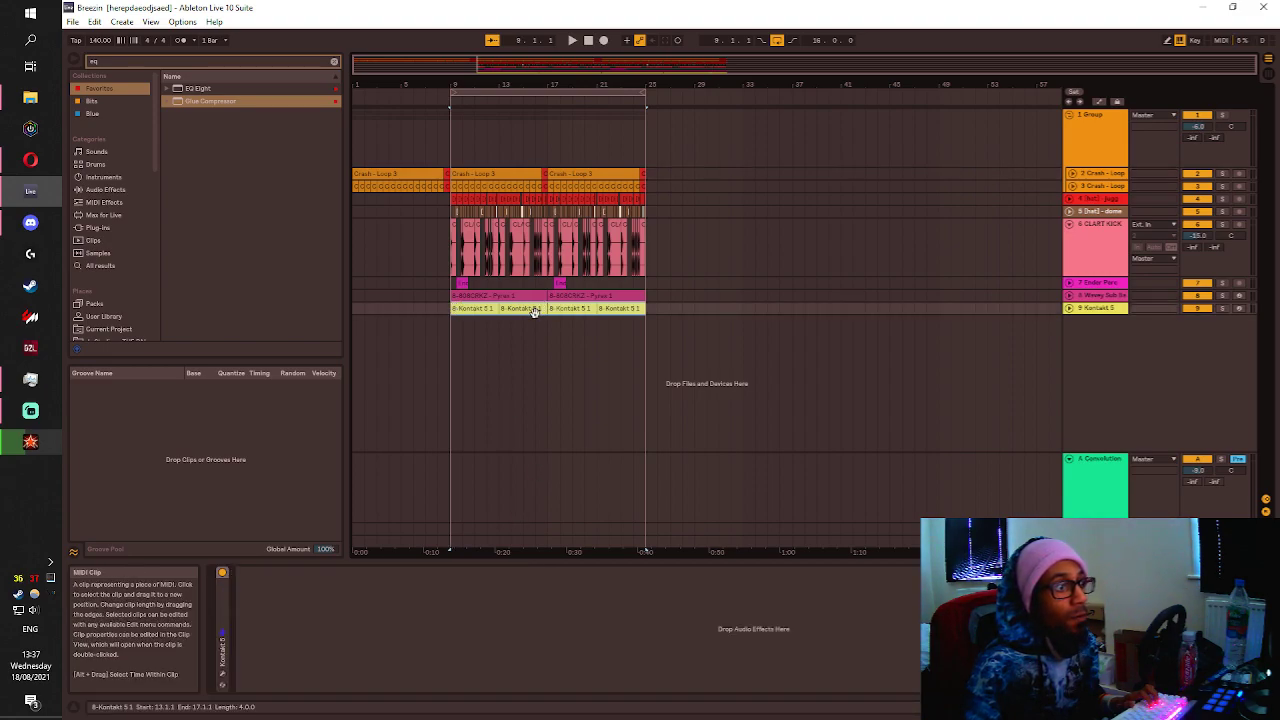
pyautogui.click(605, 356)
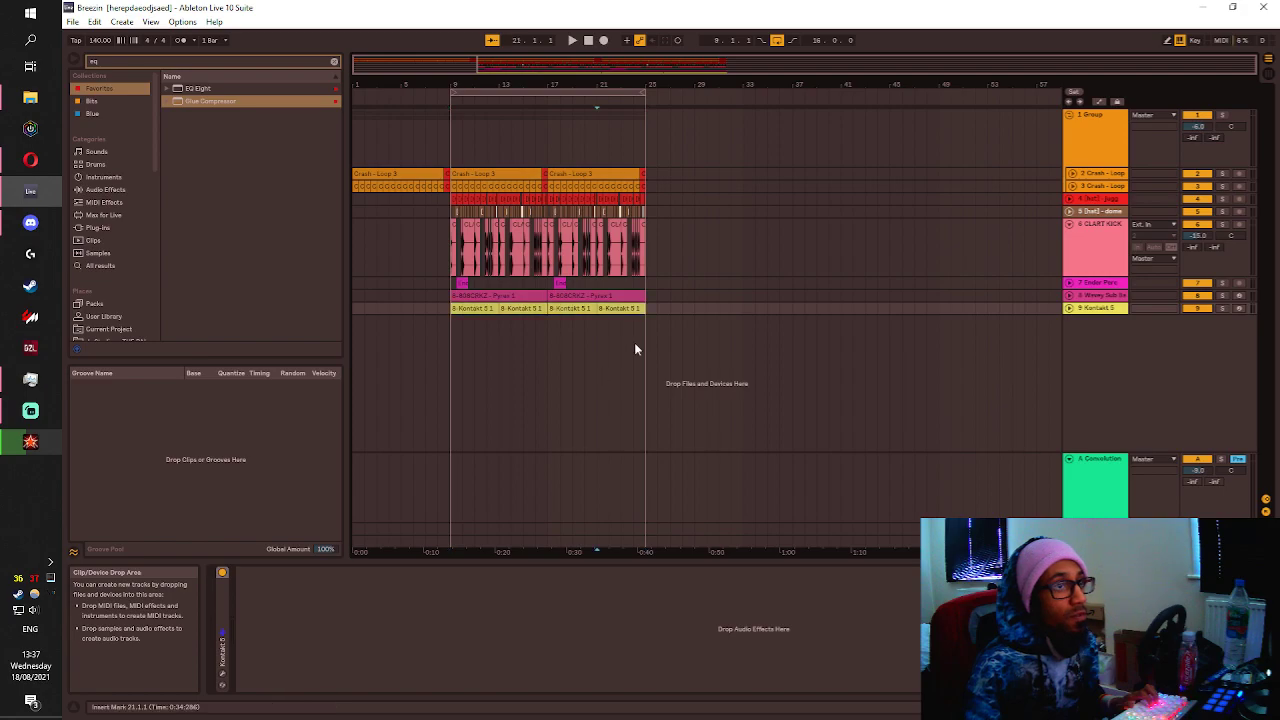
pyautogui.moveTo(610, 298); pyautogui.dragTo(453, 174)
pyautogui.hotkey('ctrl', 'd')
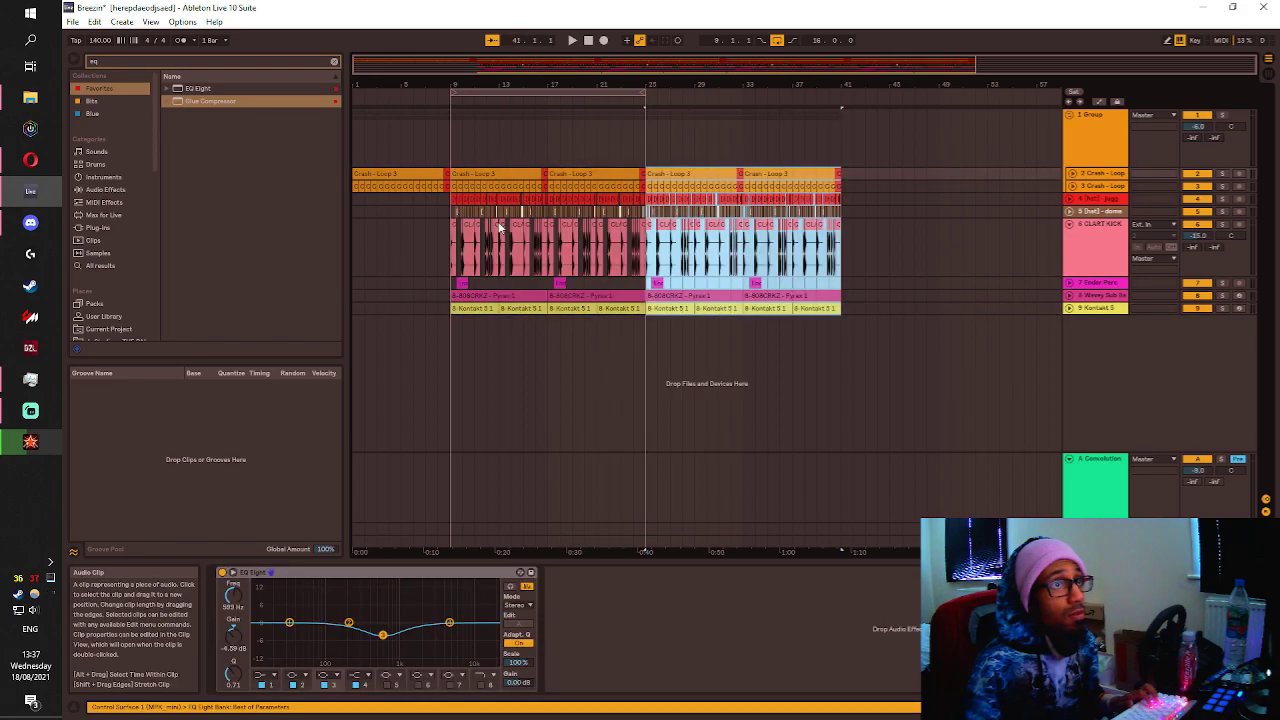
pyautogui.hotkey('ctrl', 'z')
# Play the section from bar 9 and search the browser favorites for snare.
pyautogui.press('space')
pyautogui.scroll(2, 525, 299)
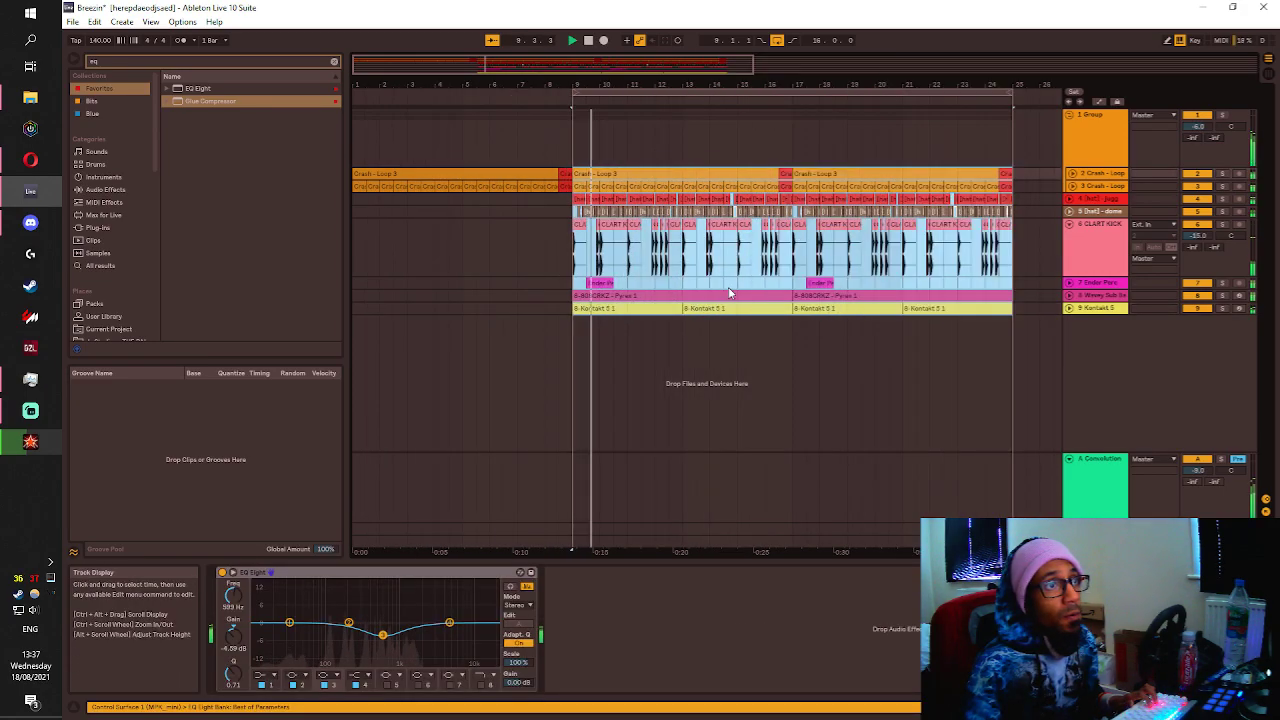
pyautogui.click(146, 63)
pyautogui.write('snare')
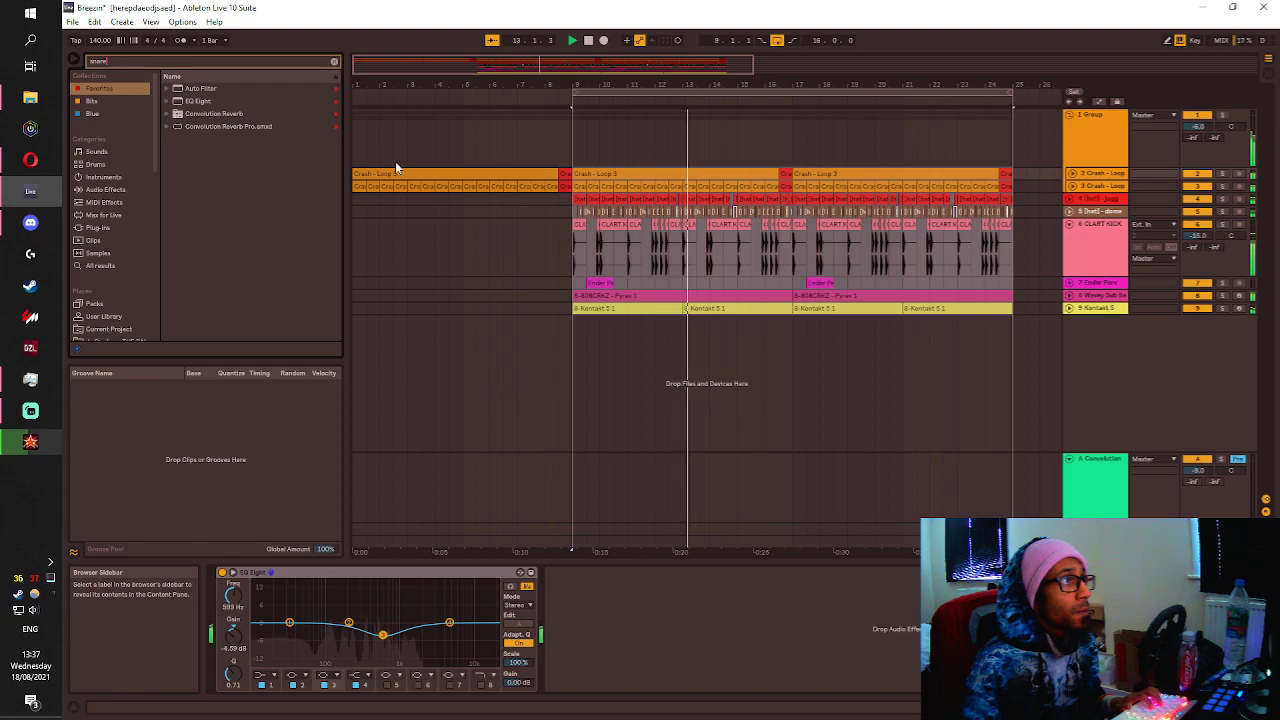
# Unfold the Kontakt 5 track and deactivate the half bar before bar 12 in its first clip.
pyautogui.click(1069, 308)
pyautogui.click(586, 331)
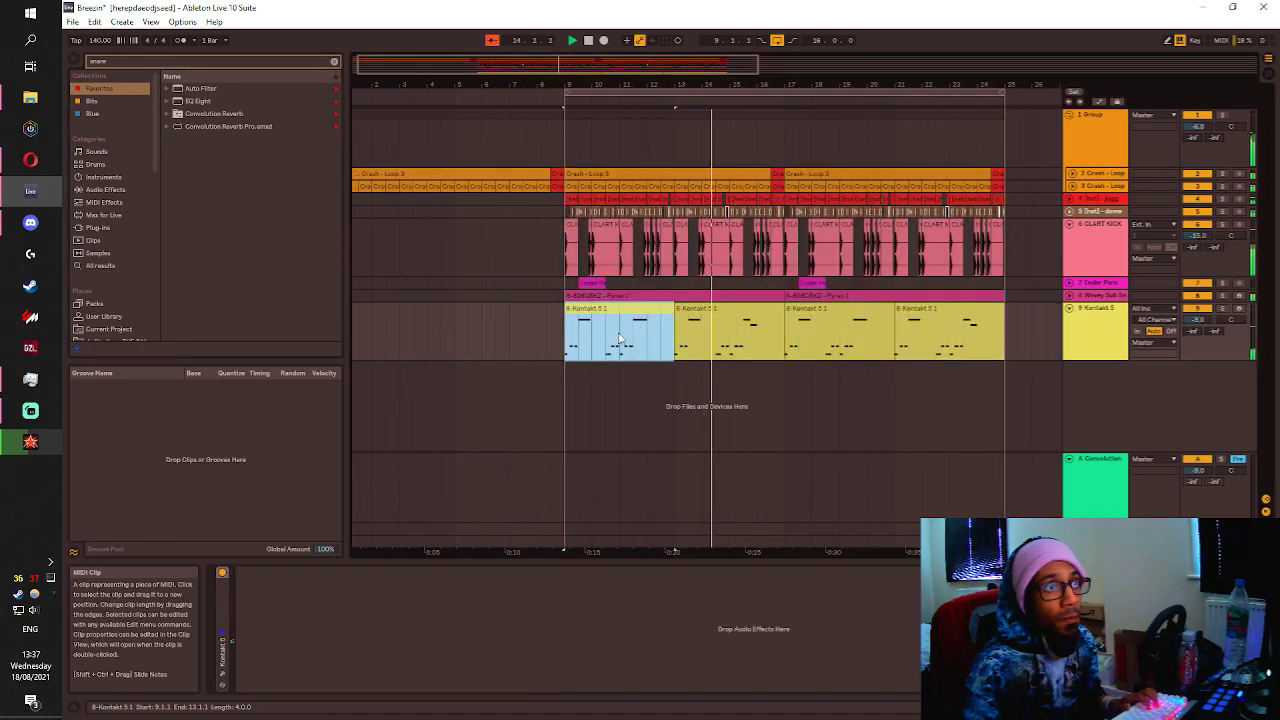
pyautogui.click(587, 338)
pyautogui.press('space')
pyautogui.click(581, 328)
pyautogui.press('space')
pyautogui.click(582, 338)
pyautogui.moveTo(583, 338); pyautogui.dragTo(649, 343)
pyautogui.click(592, 311)
pyautogui.click(597, 340)
pyautogui.click(637, 328)
pyautogui.press('0')
pyautogui.click(661, 343)
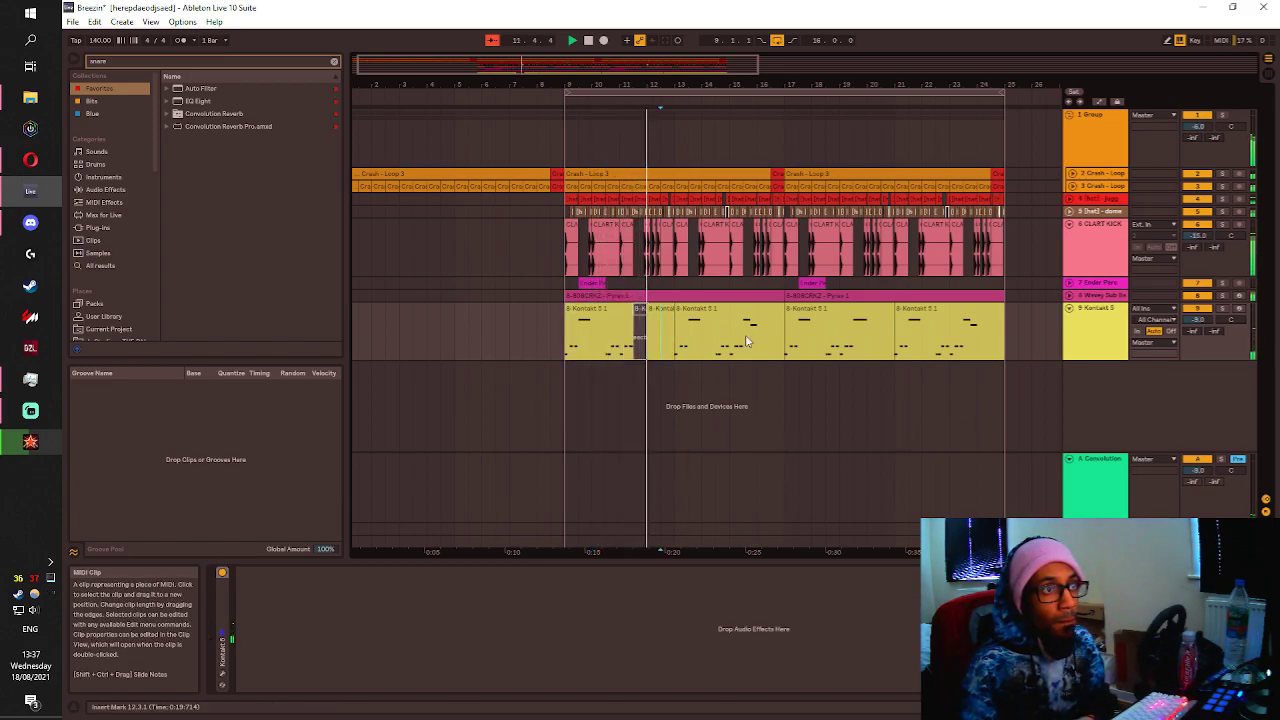
pyautogui.moveTo(607, 358); pyautogui.dragTo(633, 358)
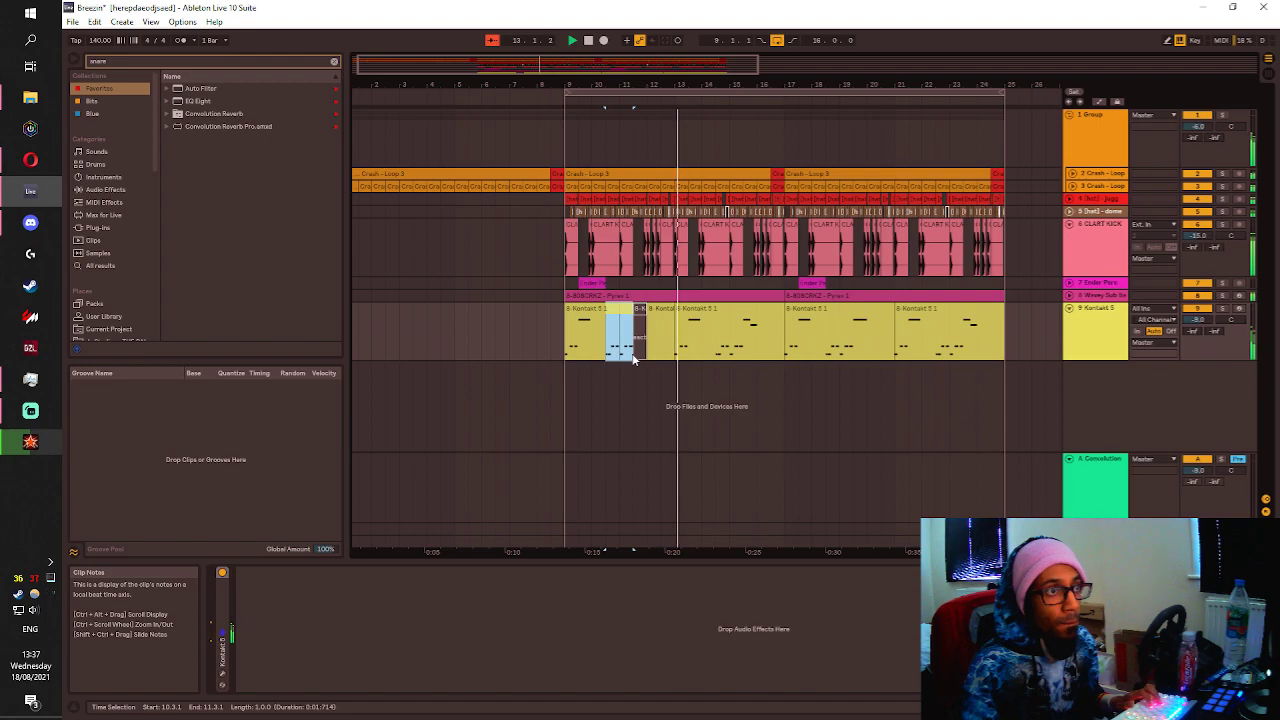
pyautogui.click(729, 343)
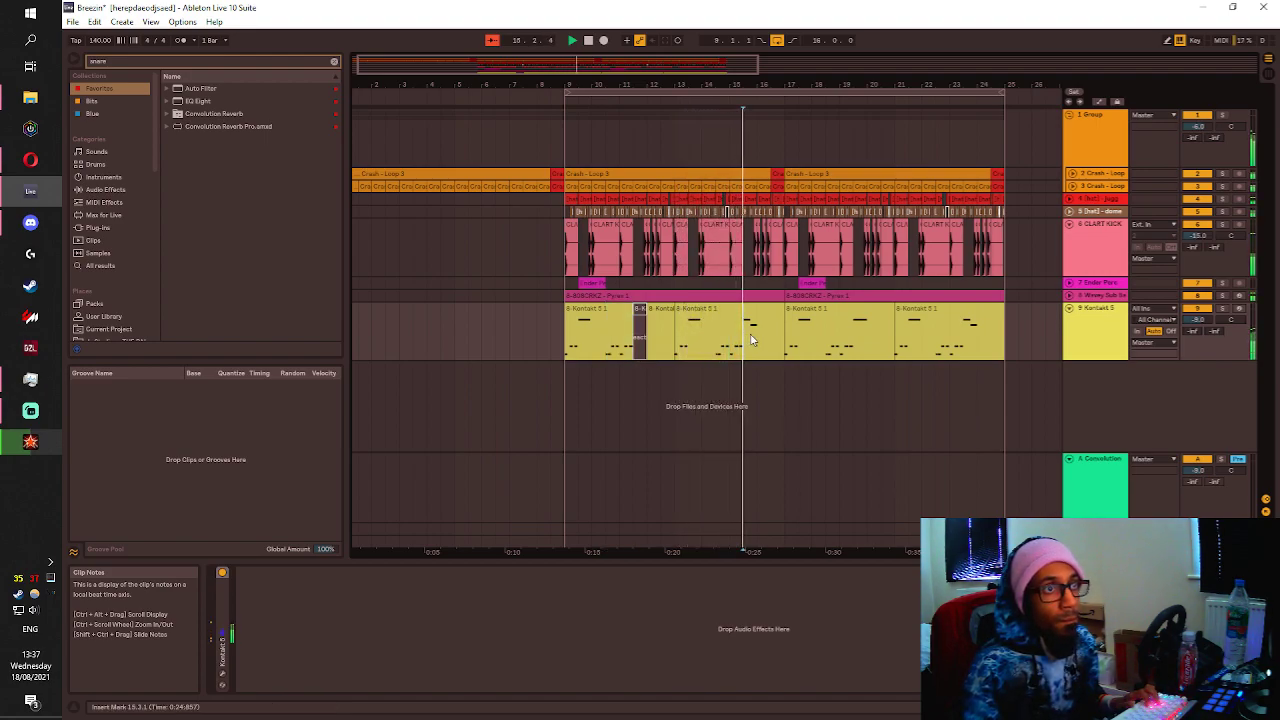
pyautogui.keyDown('shift'); pyautogui.click(752, 340); pyautogui.keyUp('shift')
pyautogui.click(773, 342)
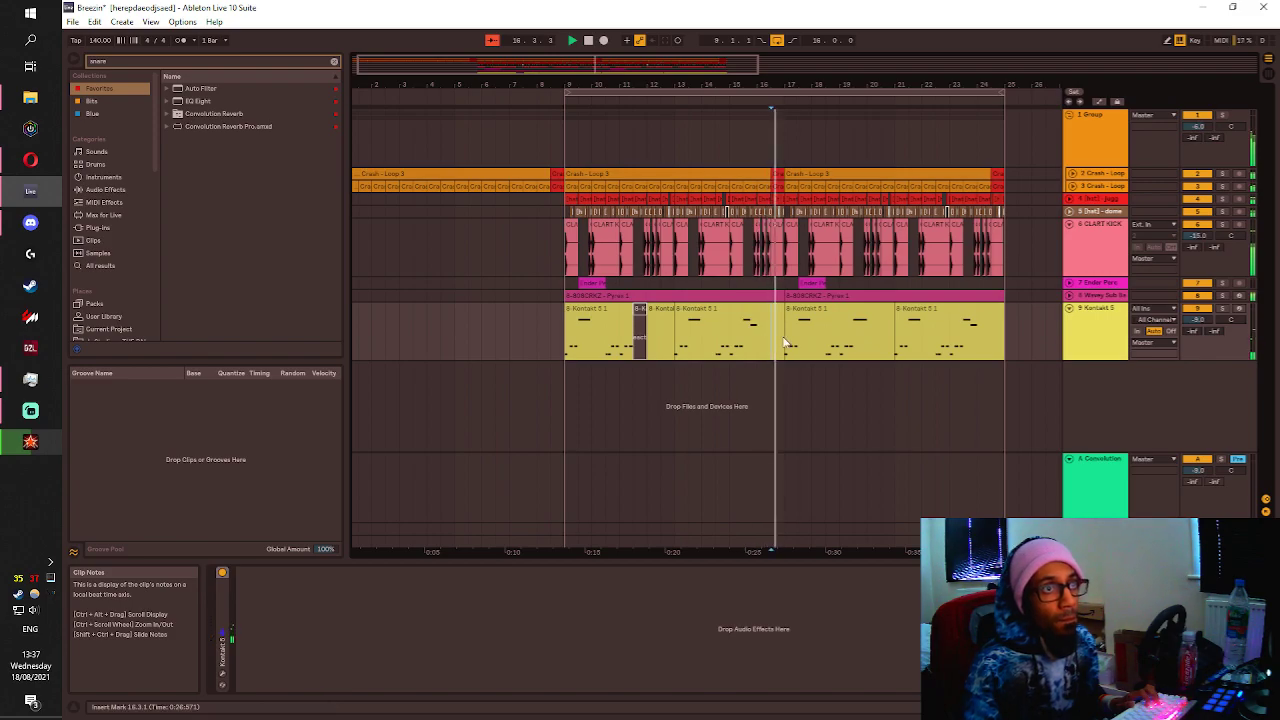
# Duplicate the edited Kontakt 5 clips of bars 9–17 over bars 17–25.
pyautogui.click(759, 309)
pyautogui.keyDown('shift'); pyautogui.click(603, 311); pyautogui.keyUp('shift')
pyautogui.hotkey('ctrl', 'd')
pyautogui.scroll(-2, 605, 312)
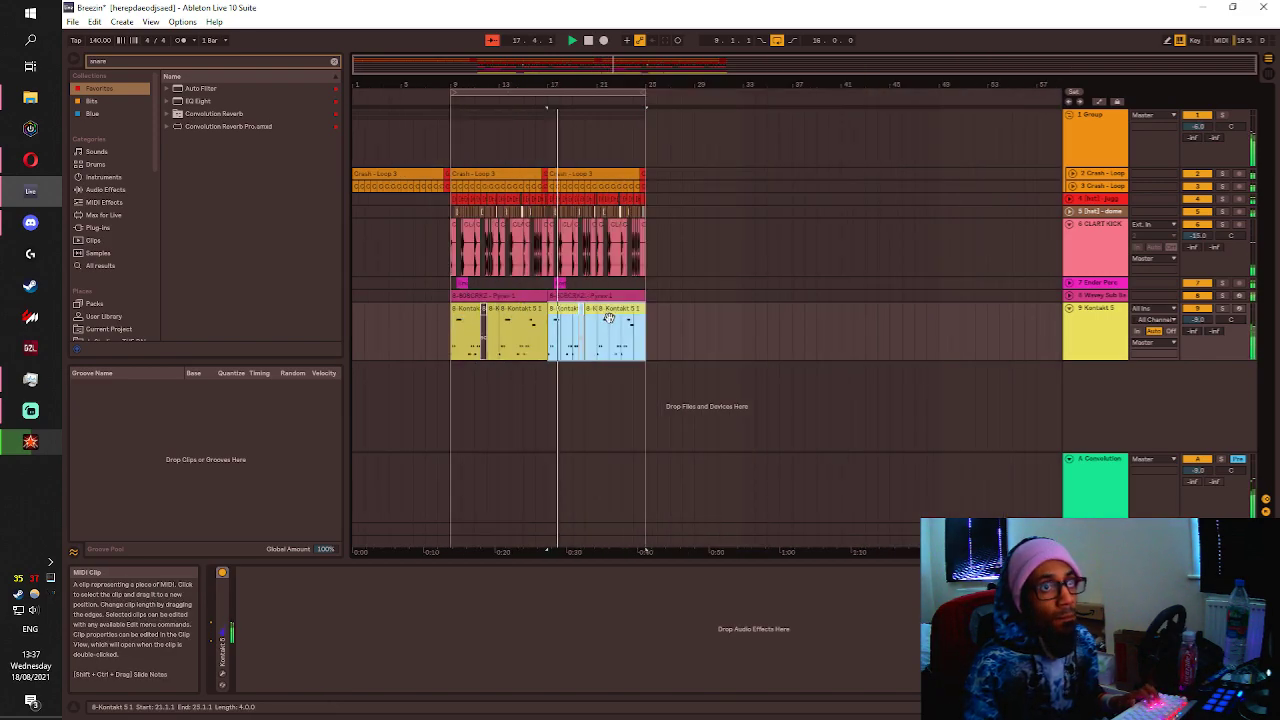
# Deactivate the half bars before bars 14 and 22 in the Kontakt 5 clips and fold the track.
pyautogui.scroll(2, 480, 322)
pyautogui.click(564, 349)
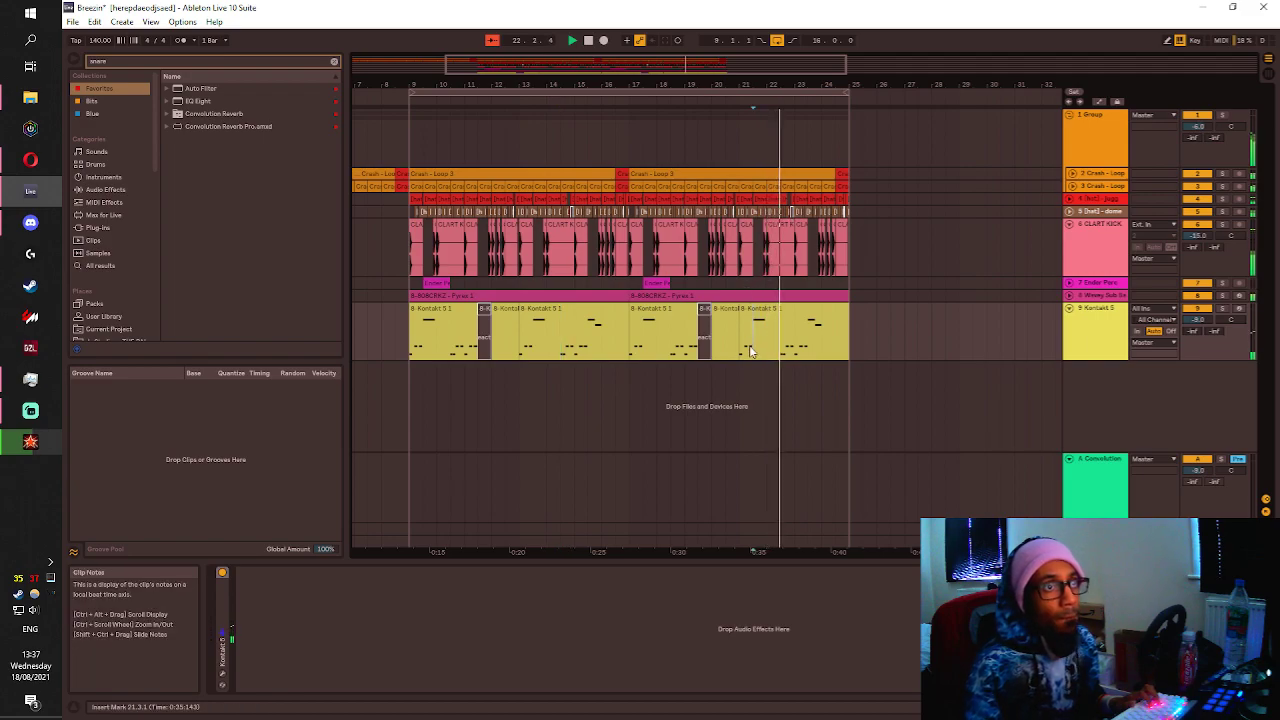
pyautogui.moveTo(756, 347); pyautogui.dragTo(763, 348)
pyautogui.press('0')
pyautogui.moveTo(538, 341); pyautogui.dragTo(550, 344)
pyautogui.press('0')
pyautogui.click(823, 351)
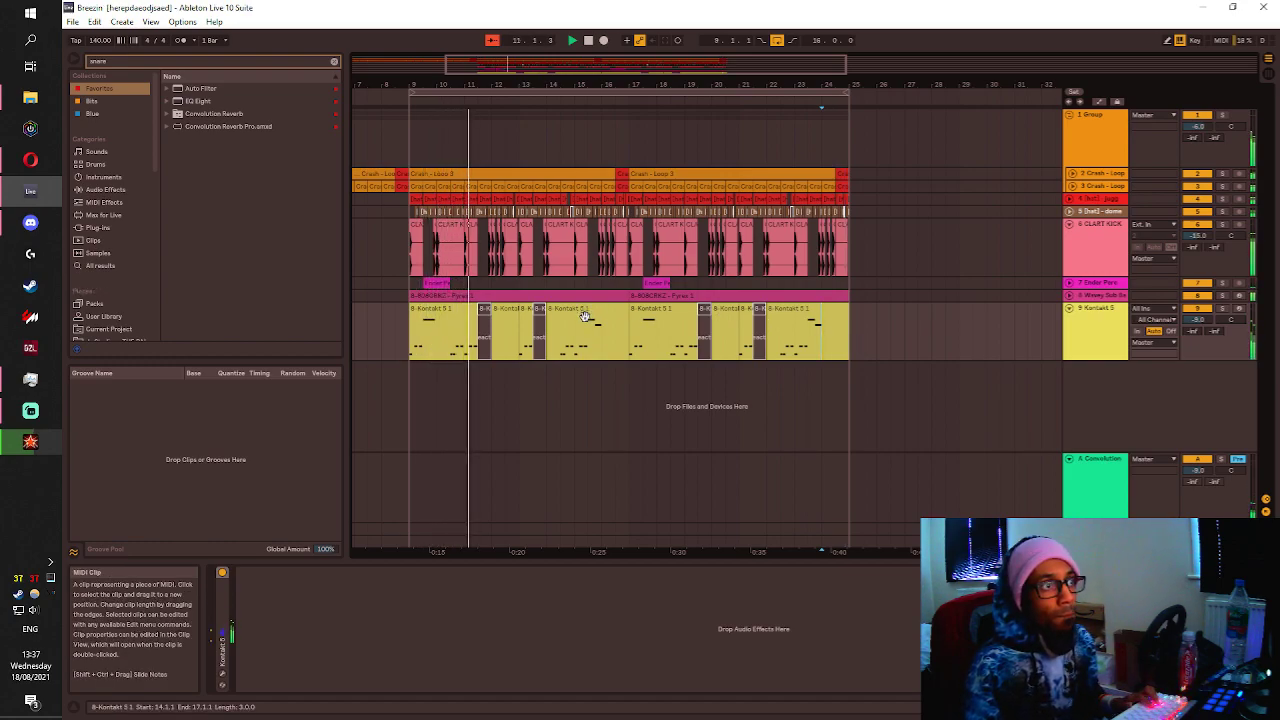
pyautogui.click(1068, 309)
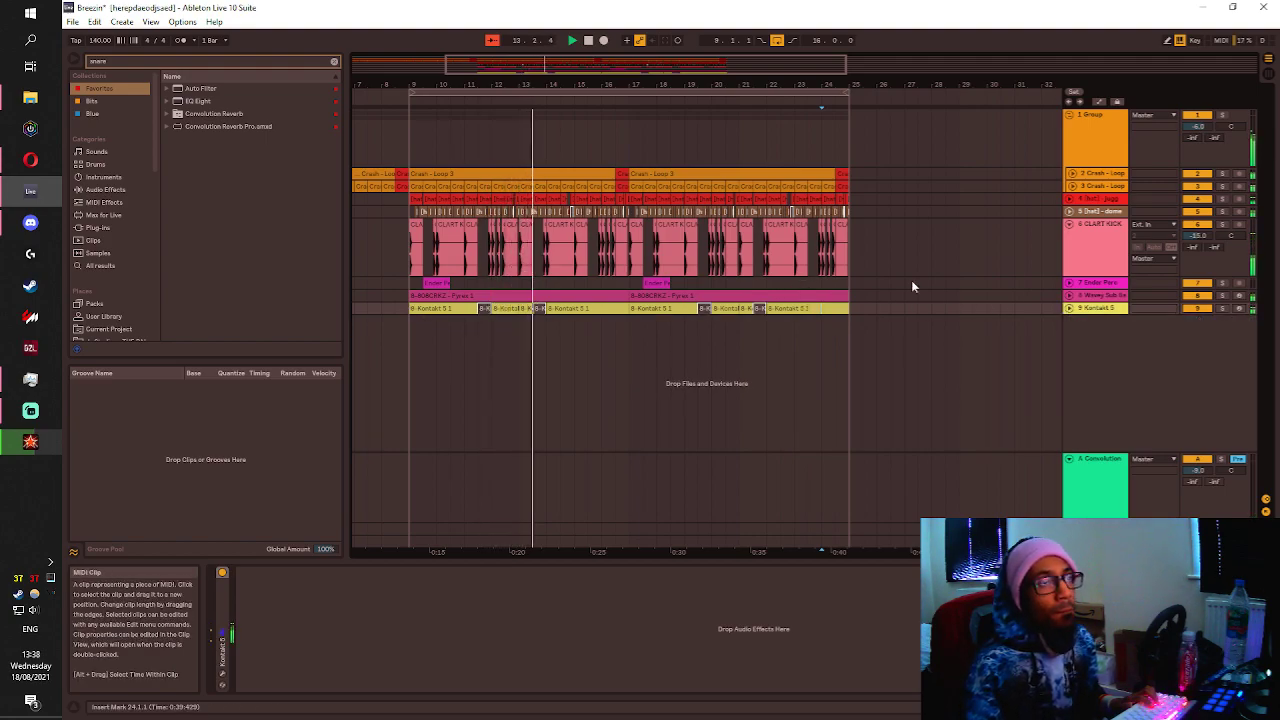
# Clear the snare search and audition the TG melody loops among the favorites against the beat.
pyautogui.click(334, 63)
pyautogui.scroll(-5, 133, 234)
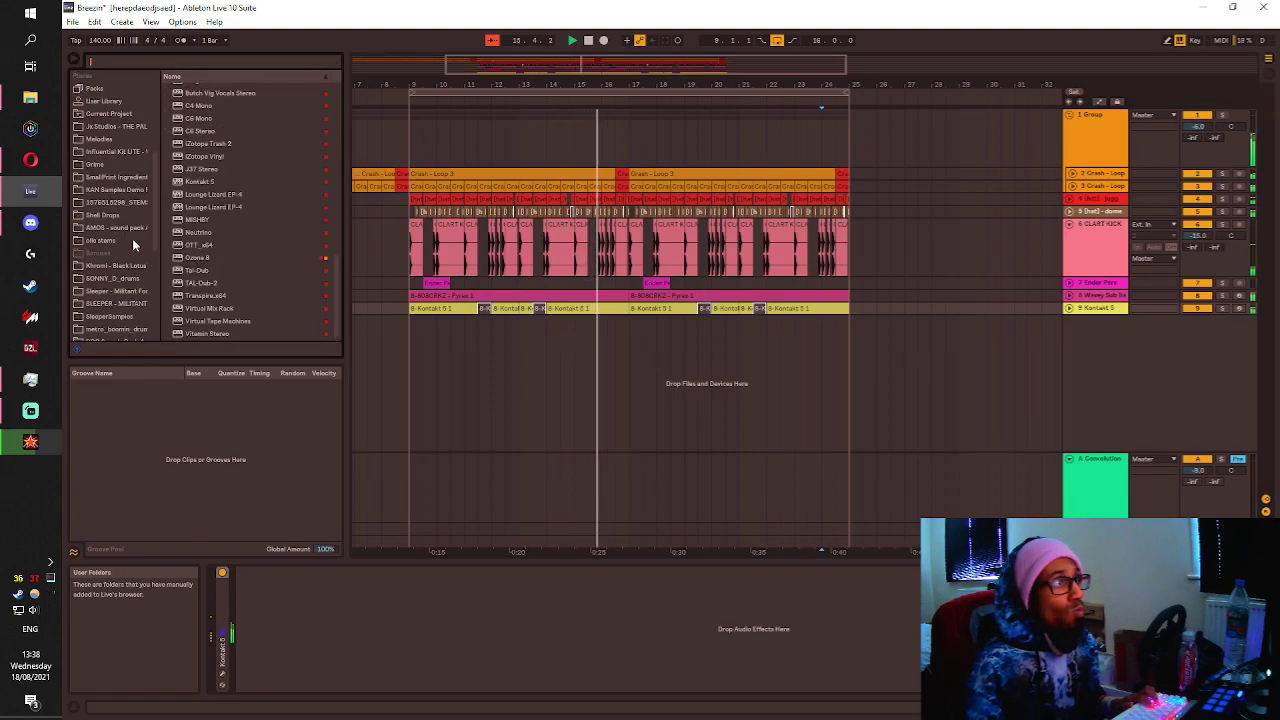
pyautogui.scroll(-4, 145, 254)
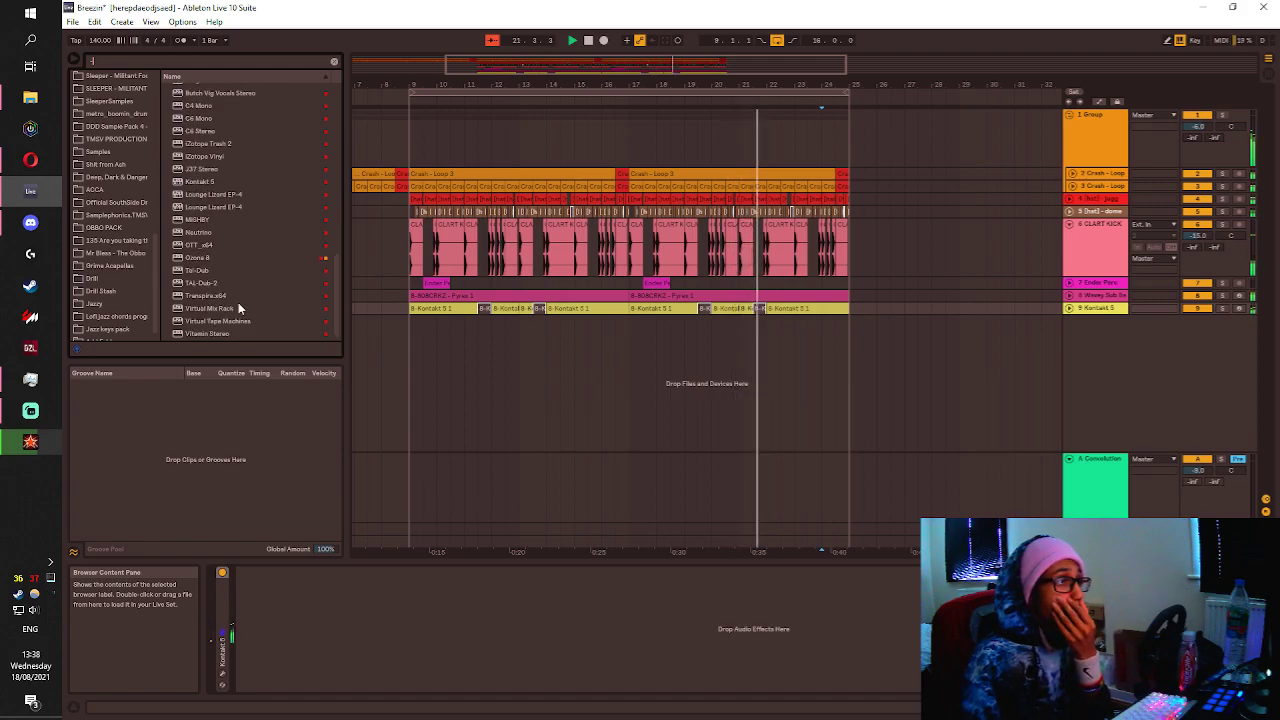
pyautogui.scroll(3, 230, 301)
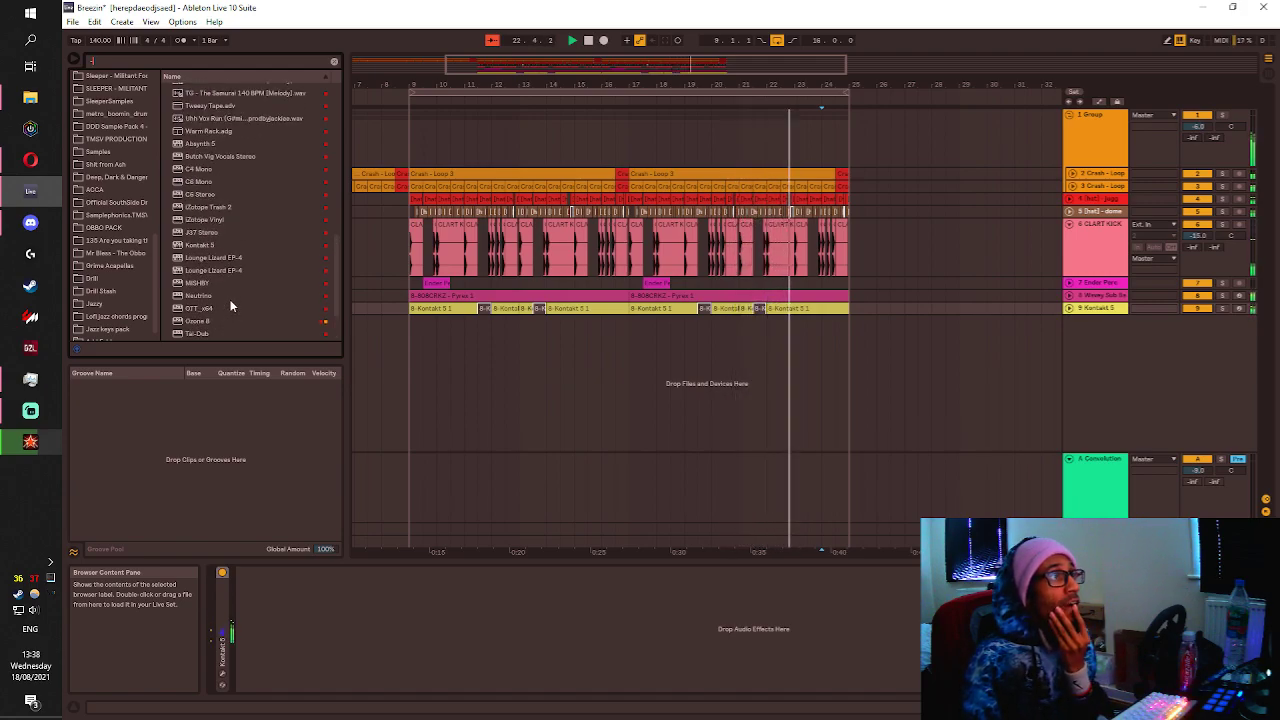
pyautogui.scroll(3, 226, 266)
pyautogui.click(222, 157)
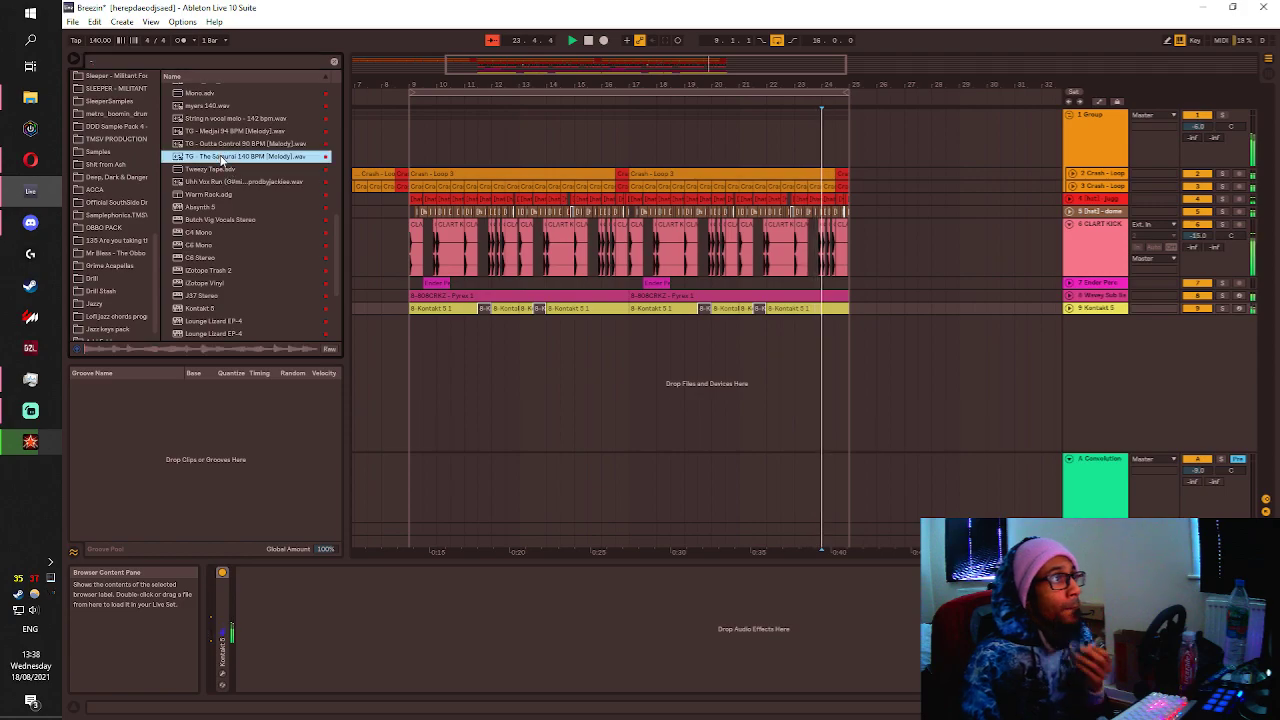
pyautogui.press('space')
pyautogui.click(221, 147)
pyautogui.press('space')
pyautogui.press('space')
pyautogui.click(220, 134)
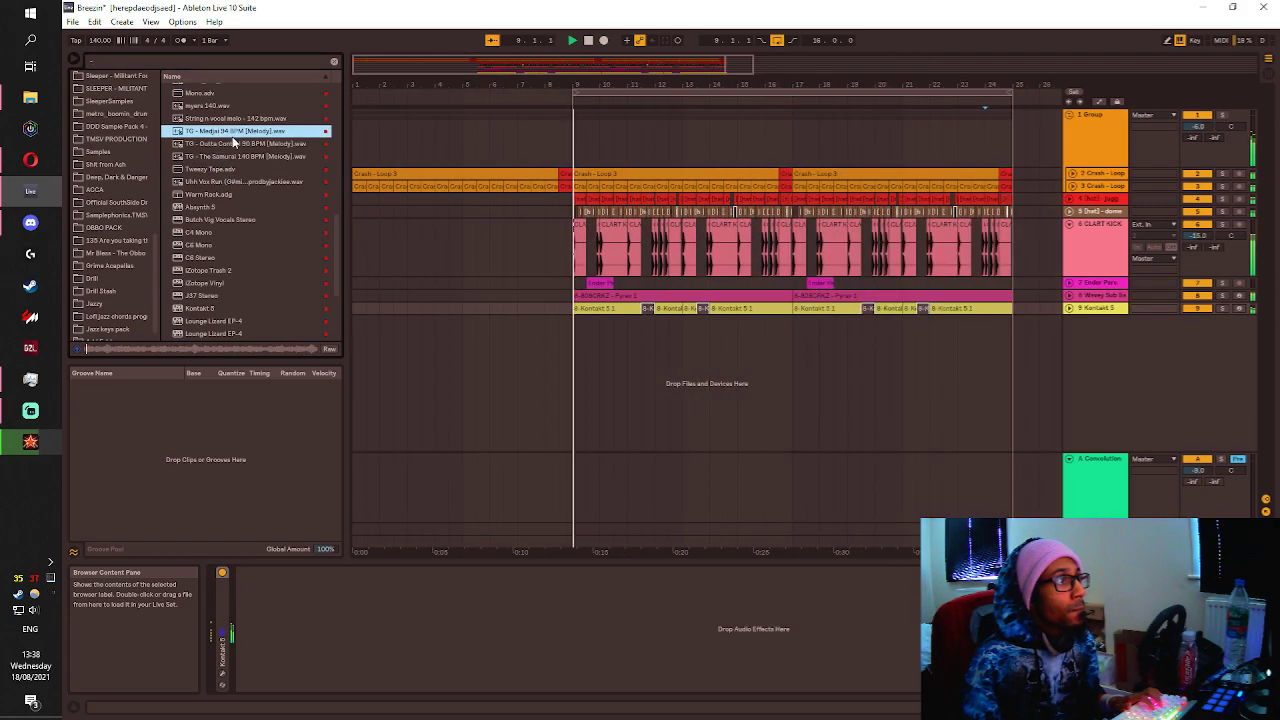
# Audition further favorite samples, including extraterrestrial 134.wav and Drill - Vox13 (4).wav.
pyautogui.scroll(3, 230, 146)
pyautogui.click(212, 133)
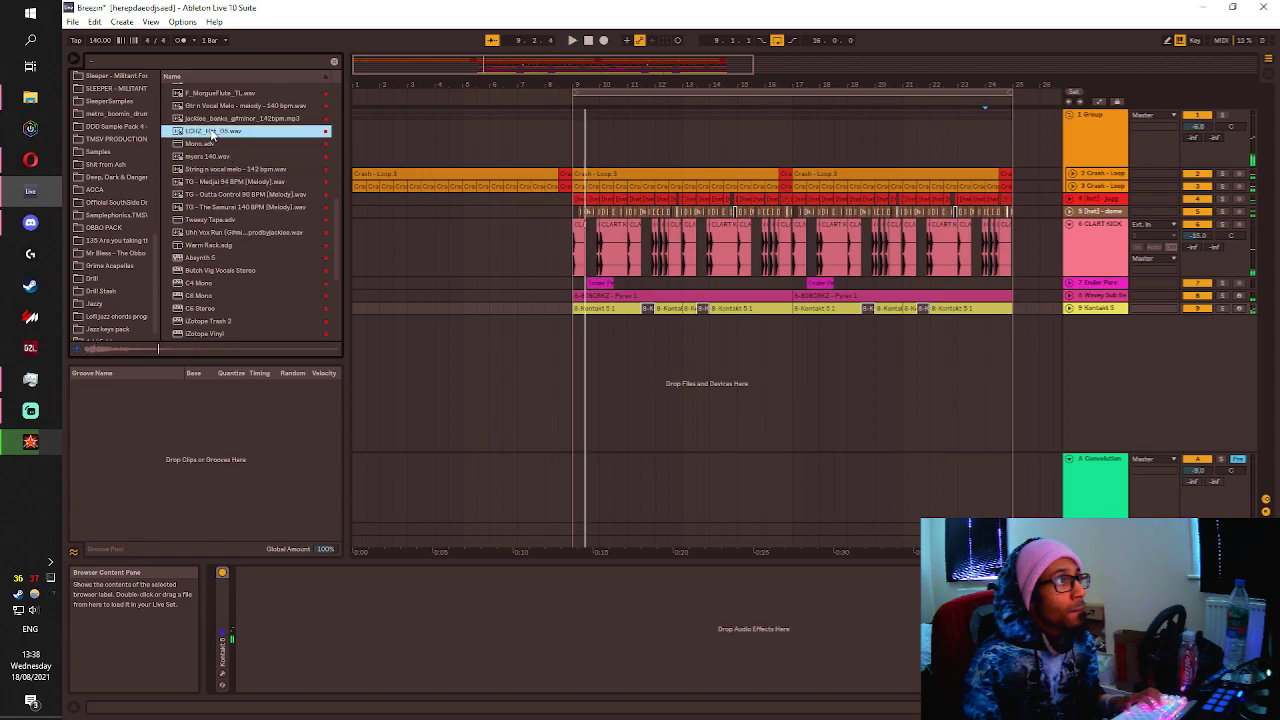
pyautogui.scroll(3, 222, 128)
pyautogui.click(223, 120)
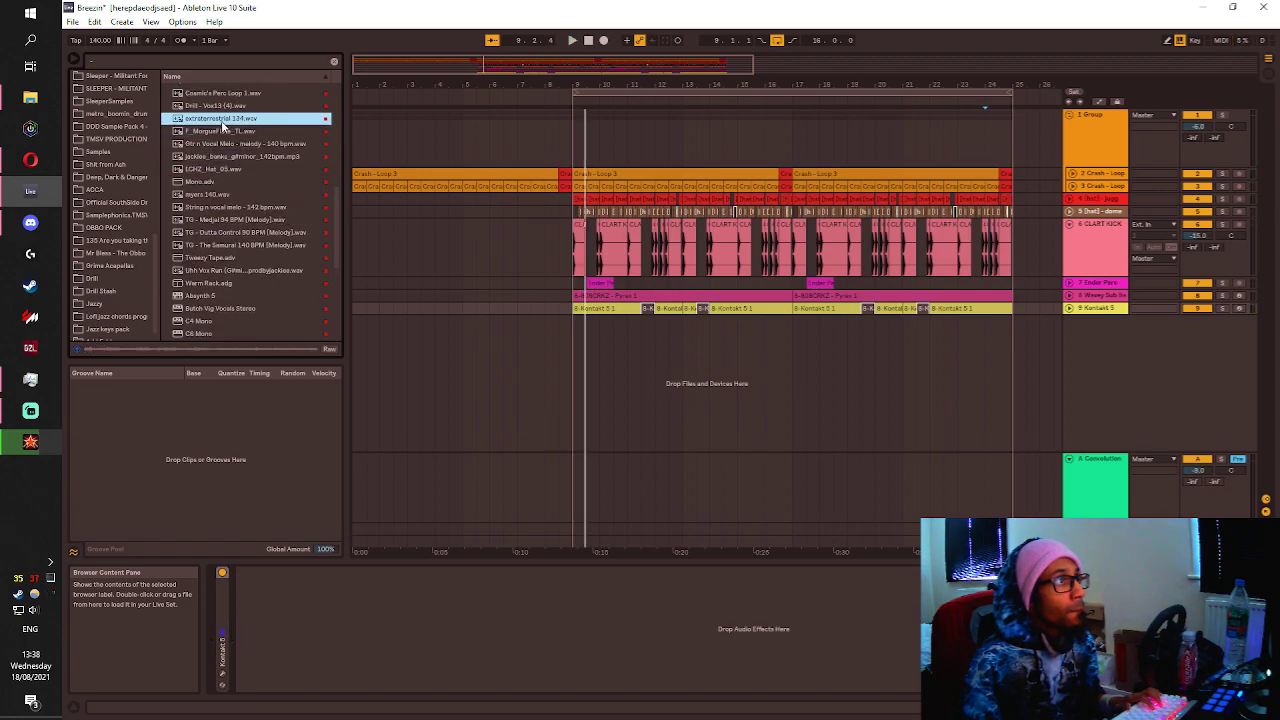
pyautogui.scroll(2, 223, 125)
pyautogui.click(226, 130)
pyautogui.scroll(2, 228, 134)
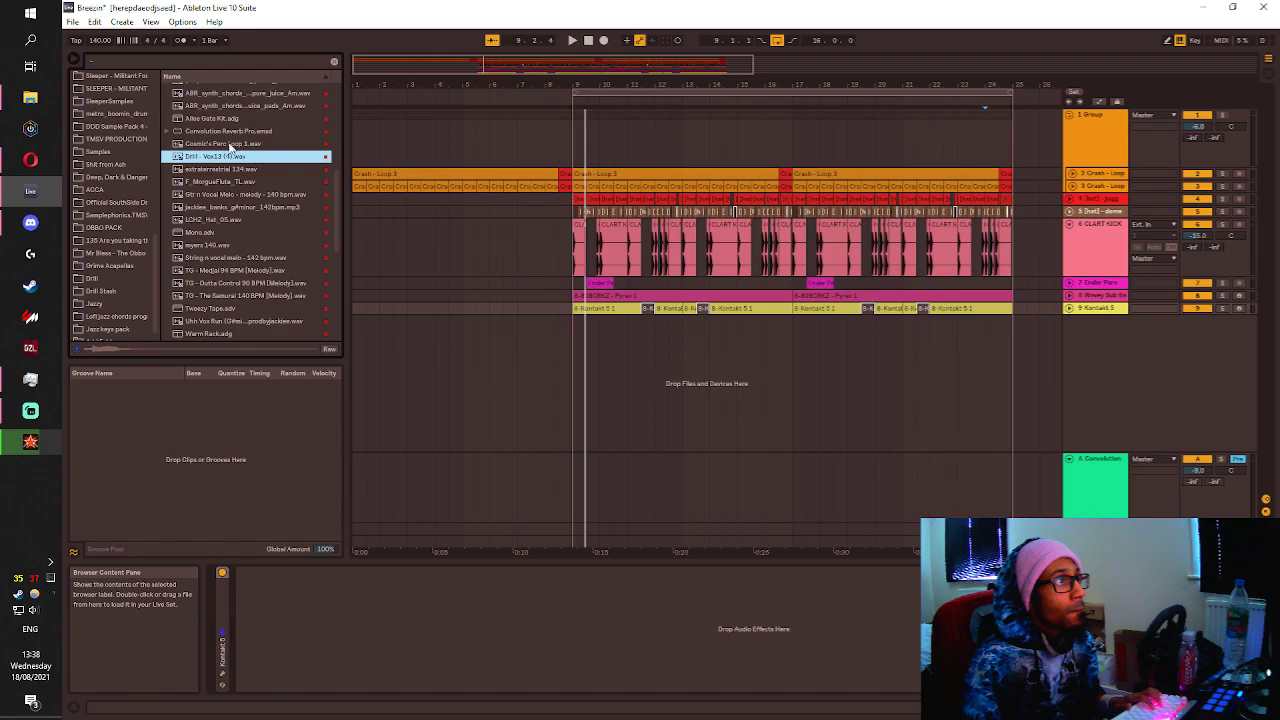
# Add Drill - Vox13 (4).wav on a new audio track below Kontakt 5, with its clip starting at bar 9.
pyautogui.scroll(1, 230, 146)
pyautogui.moveTo(222, 169); pyautogui.dragTo(668, 381)
pyautogui.moveTo(600, 358); pyautogui.dragTo(573, 357)
# Play the arrangement from before bar 9 to hear the lead-in to the vocal sample.
pyautogui.click(549, 354)
pyautogui.press('space')
pyautogui.press('+')
pyautogui.press('+')
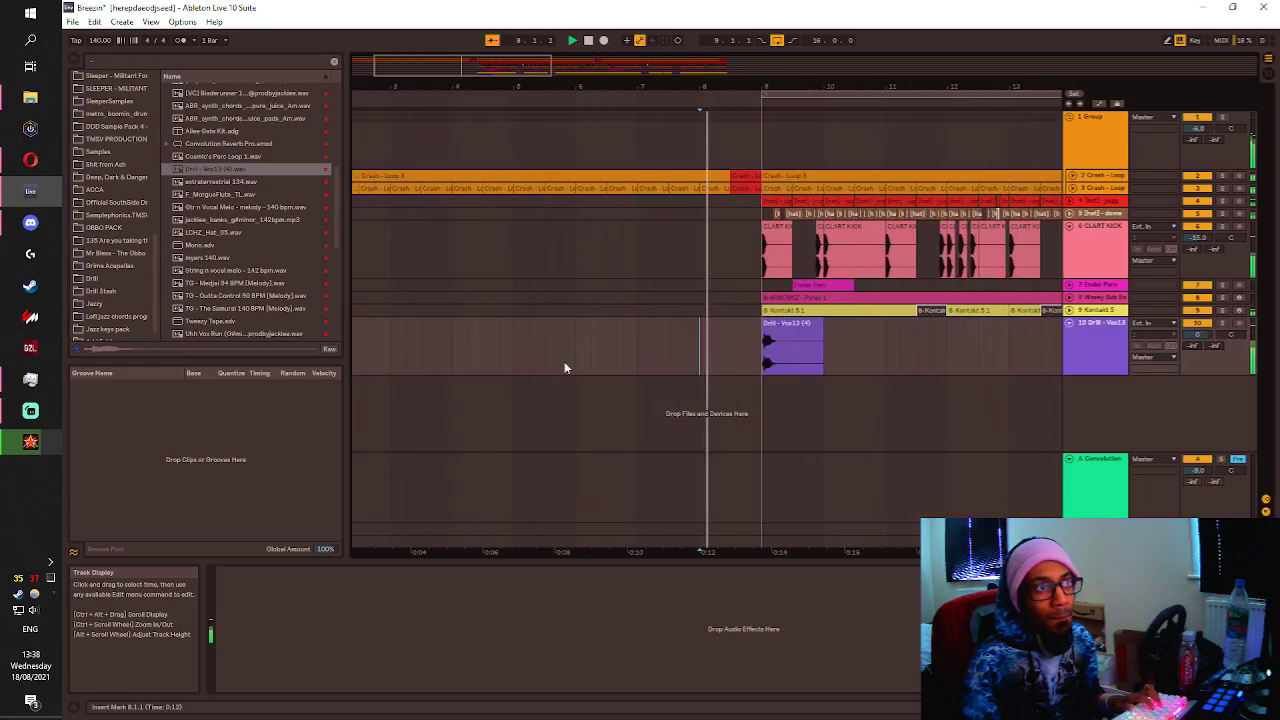
pyautogui.hscroll(-2, 570, 360)
pyautogui.click(646, 343)
pyautogui.press('space')
pyautogui.press('space')
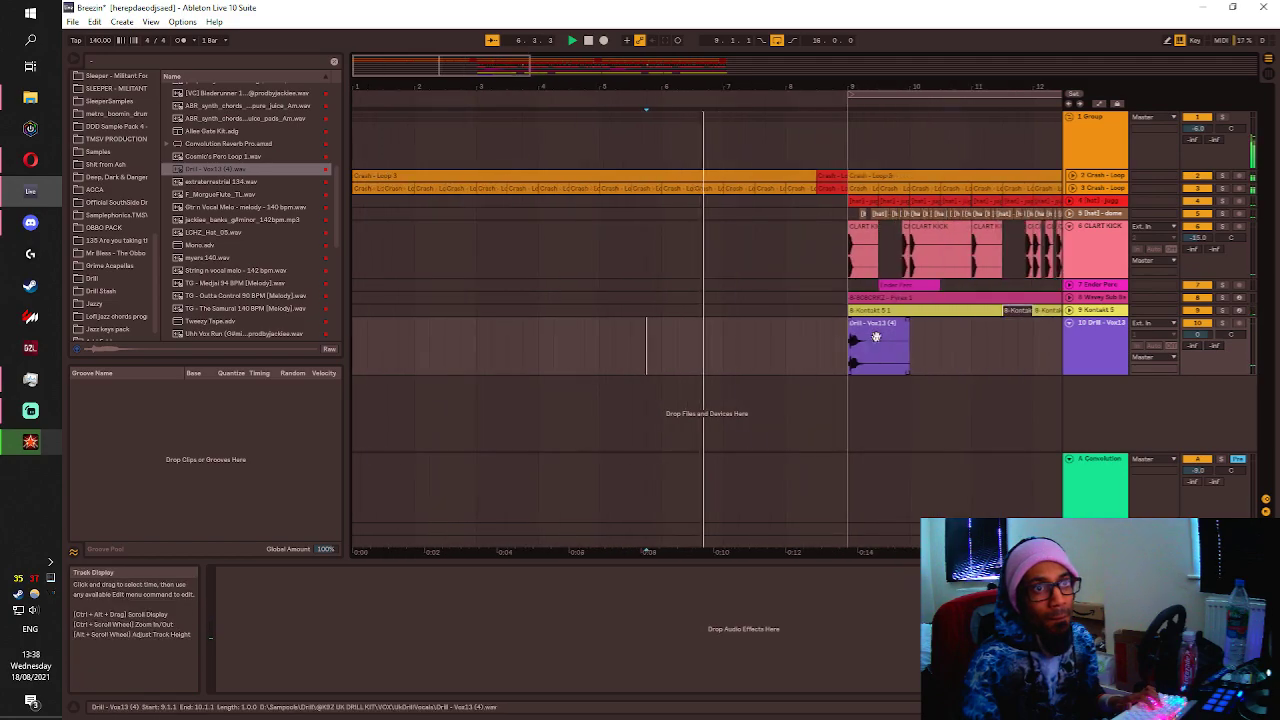
# Lower the Drill - Vox13 track's volume to about -16.7 dB, set its Convolution send to about -4.4 dB, and replay it.
pyautogui.moveTo(875, 337)
pyautogui.mouseDown()
pyautogui.moveTo(839, 338)
pyautogui.moveTo(860, 338)
pyautogui.mouseUp()
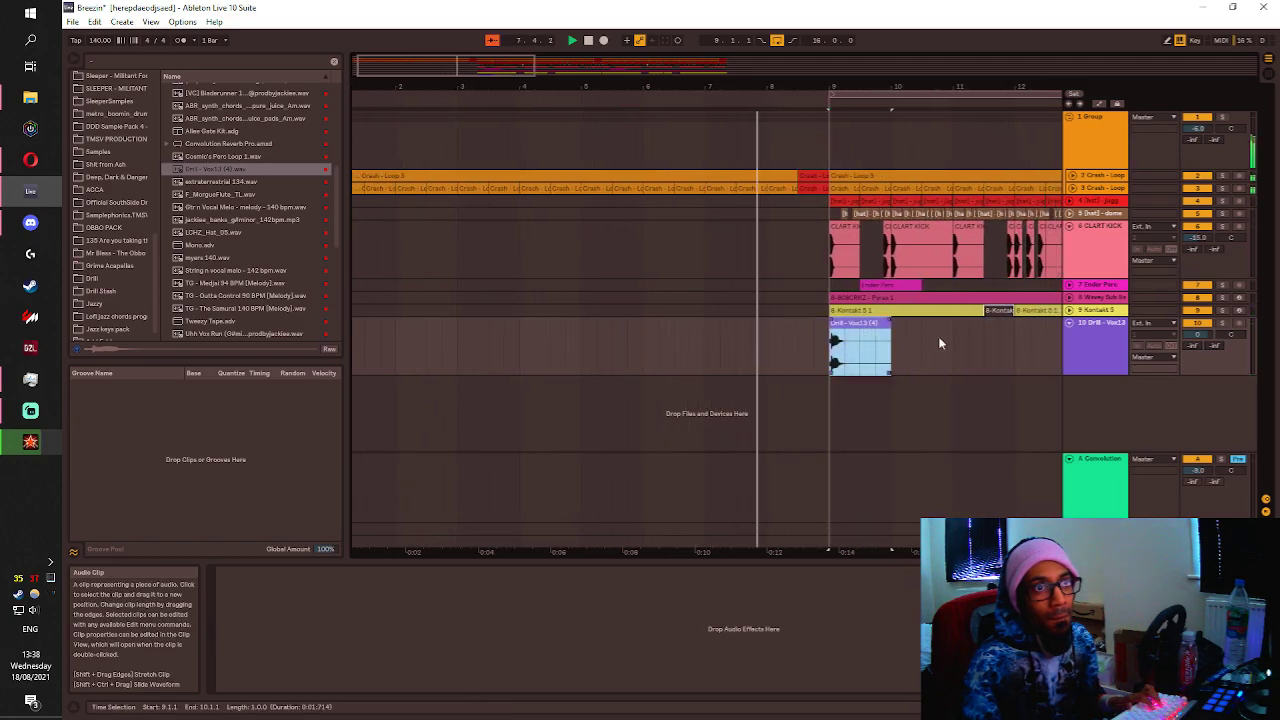
pyautogui.moveTo(1197, 335)
pyautogui.mouseDown()
pyautogui.moveTo(1201, 314)
pyautogui.moveTo(1203, 348)
pyautogui.mouseUp()
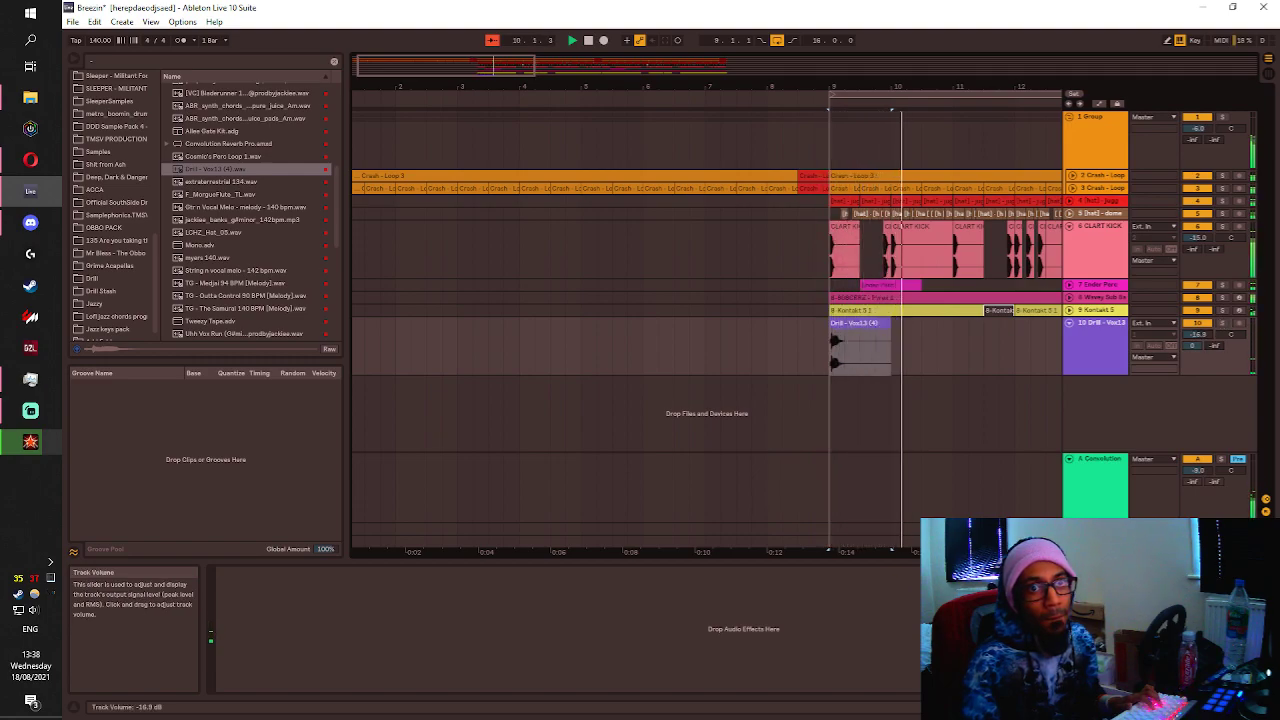
pyautogui.moveTo(1196, 346); pyautogui.dragTo(1196, 351)
pyautogui.press('space')
pyautogui.press('space')
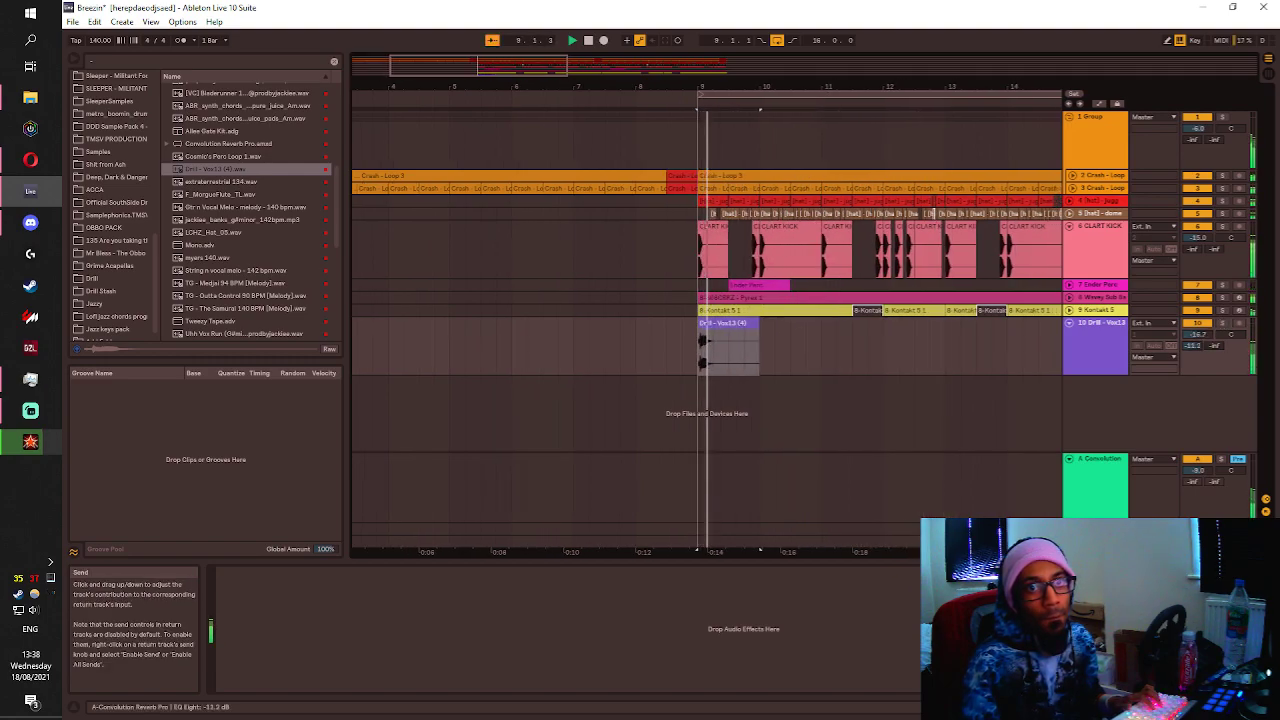
pyautogui.press('space')
pyautogui.press('space')
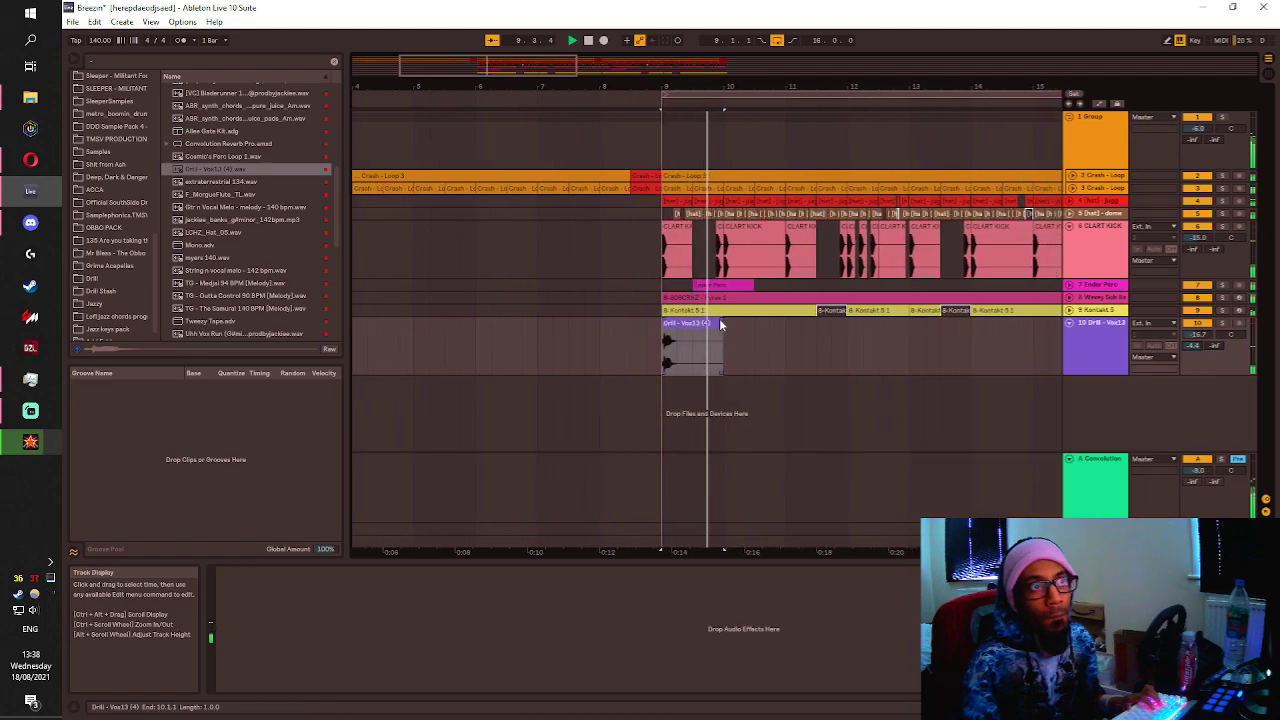
# Deactivate the first CLART KICK clip at bar 9 and play the lead-in to hear the vocal without it.
pyautogui.click(645, 242)
pyautogui.press('0')
pyautogui.click(596, 268)
pyautogui.press('space')
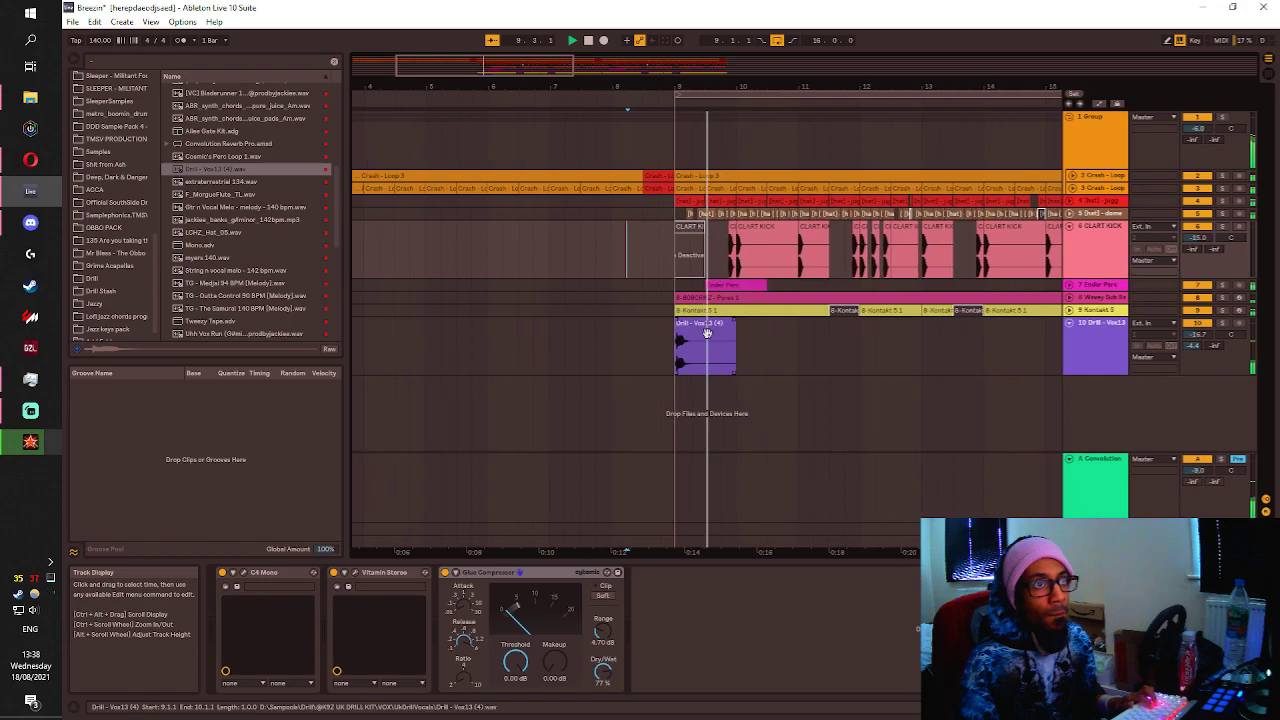
pyautogui.scroll(2, 696, 325)
pyautogui.scroll(-1, 680, 323)
pyautogui.scroll(1, 600, 322)
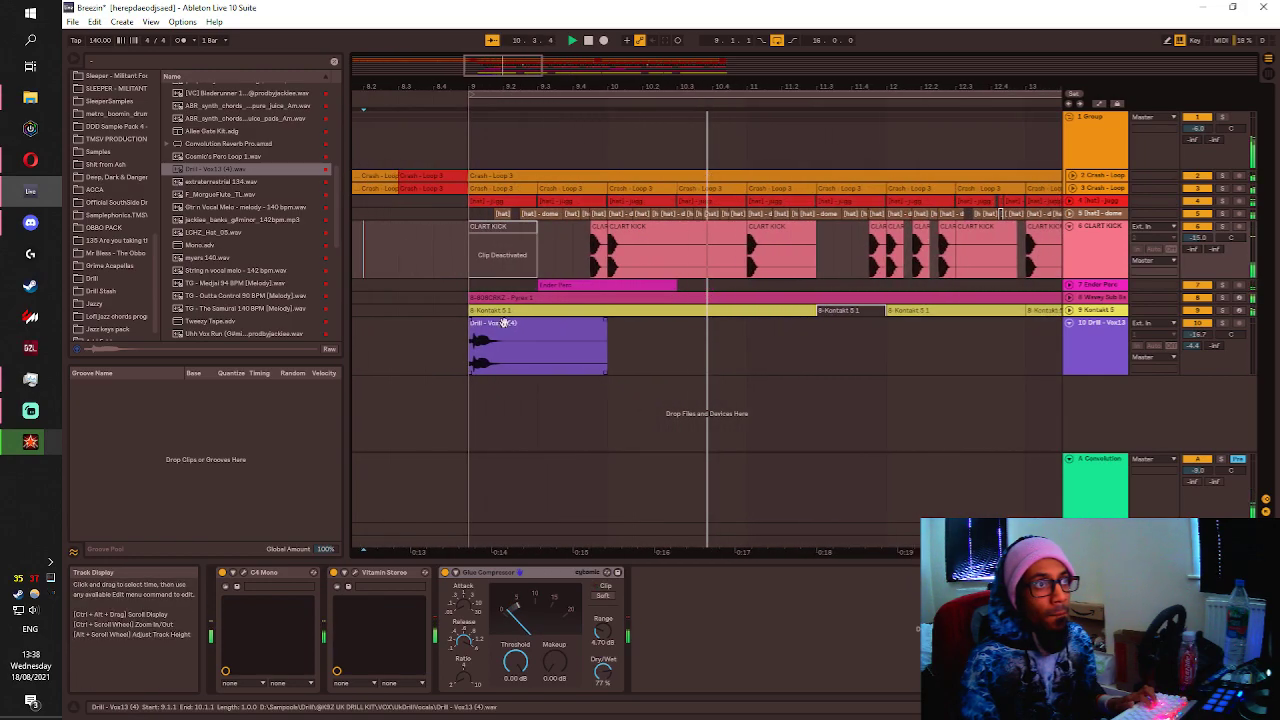
pyautogui.scroll(-2, 440, 340)
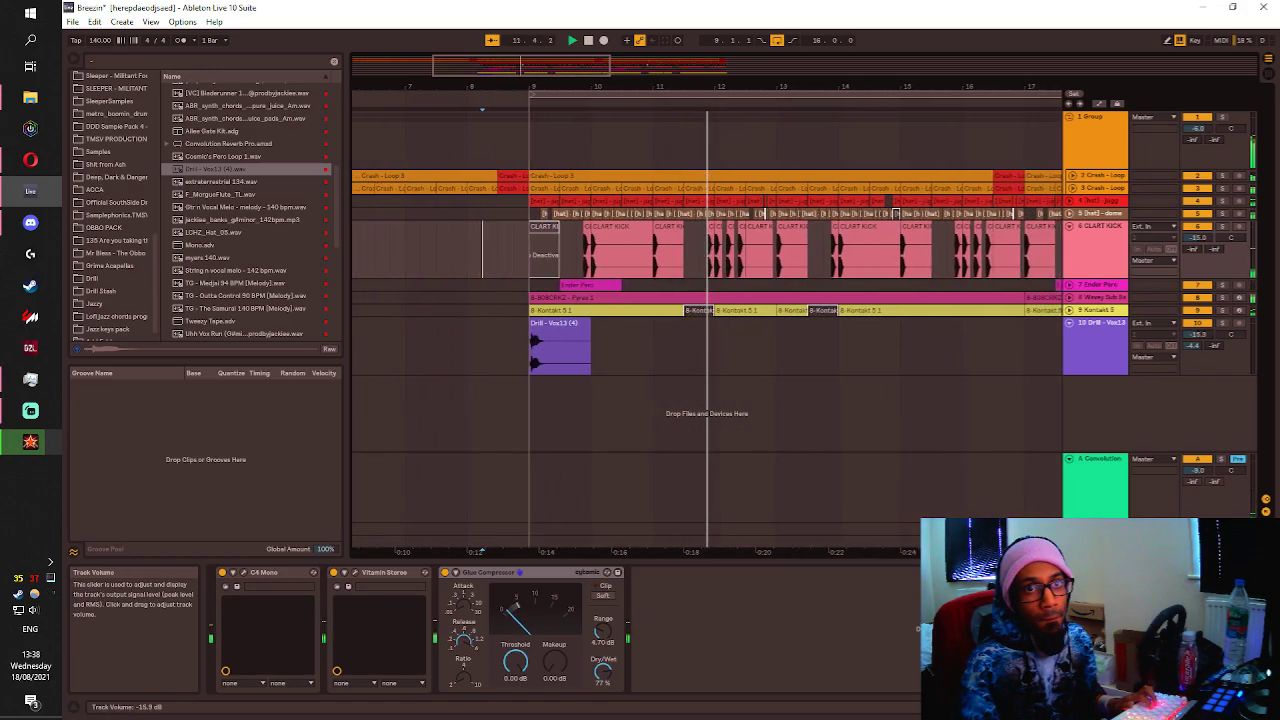
# Set the Drill - Vox13 track's volume to -12.0 dB and play the section from just before bar 9.
pyautogui.moveTo(1197, 334); pyautogui.dragTo(1197, 336)
pyautogui.press('space')
pyautogui.press('space')
pyautogui.press('space')
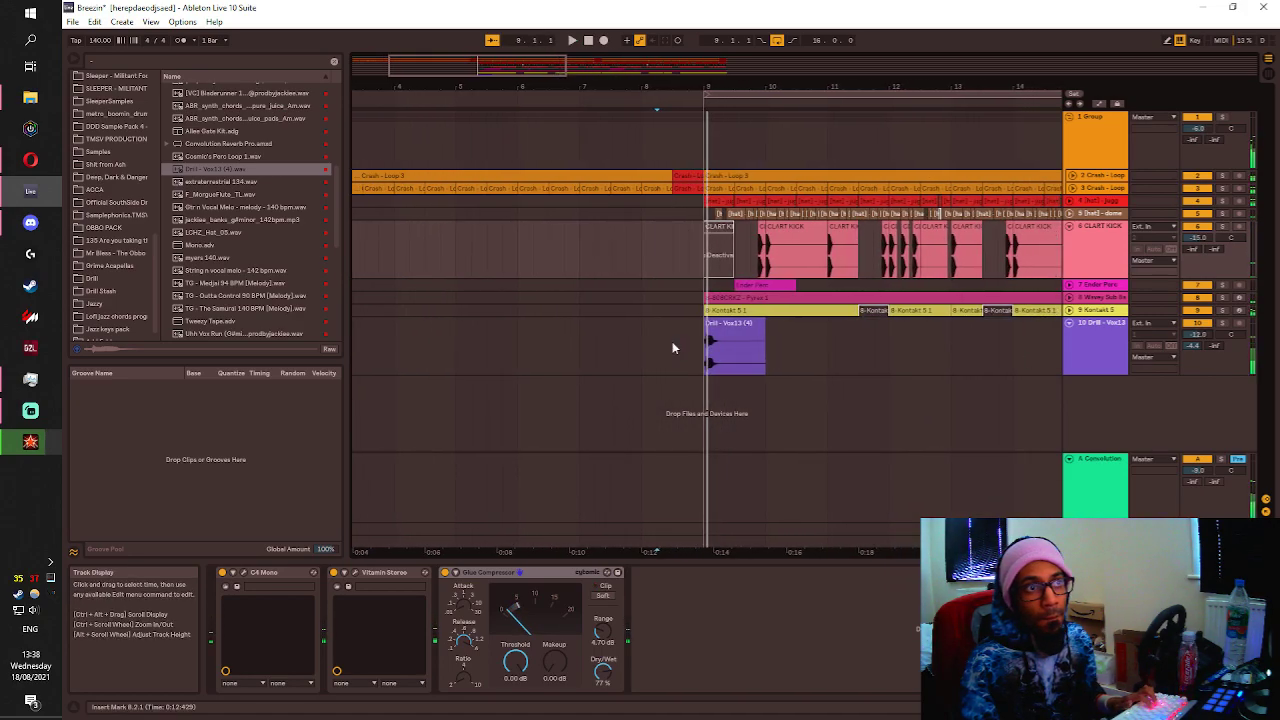
pyautogui.scroll(1, 674, 339)
pyautogui.click(674, 339)
pyautogui.press('space')
pyautogui.press('space')
# Move the Drill - Vox13 (4) clip earlier to start at 8.4.1 and play the arrangement from before it.
pyautogui.moveTo(755, 329); pyautogui.dragTo(719, 341)
pyautogui.click(650, 339)
pyautogui.press('space')
pyautogui.click(638, 345)
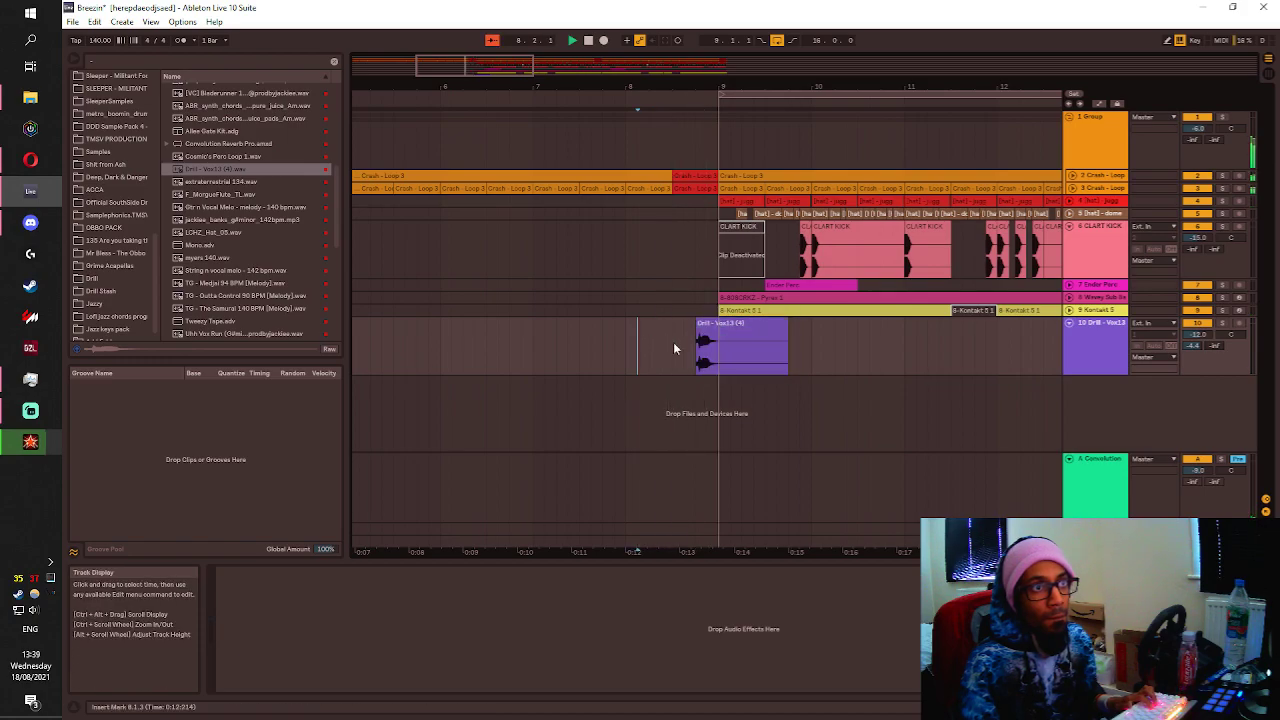
pyautogui.press('space')
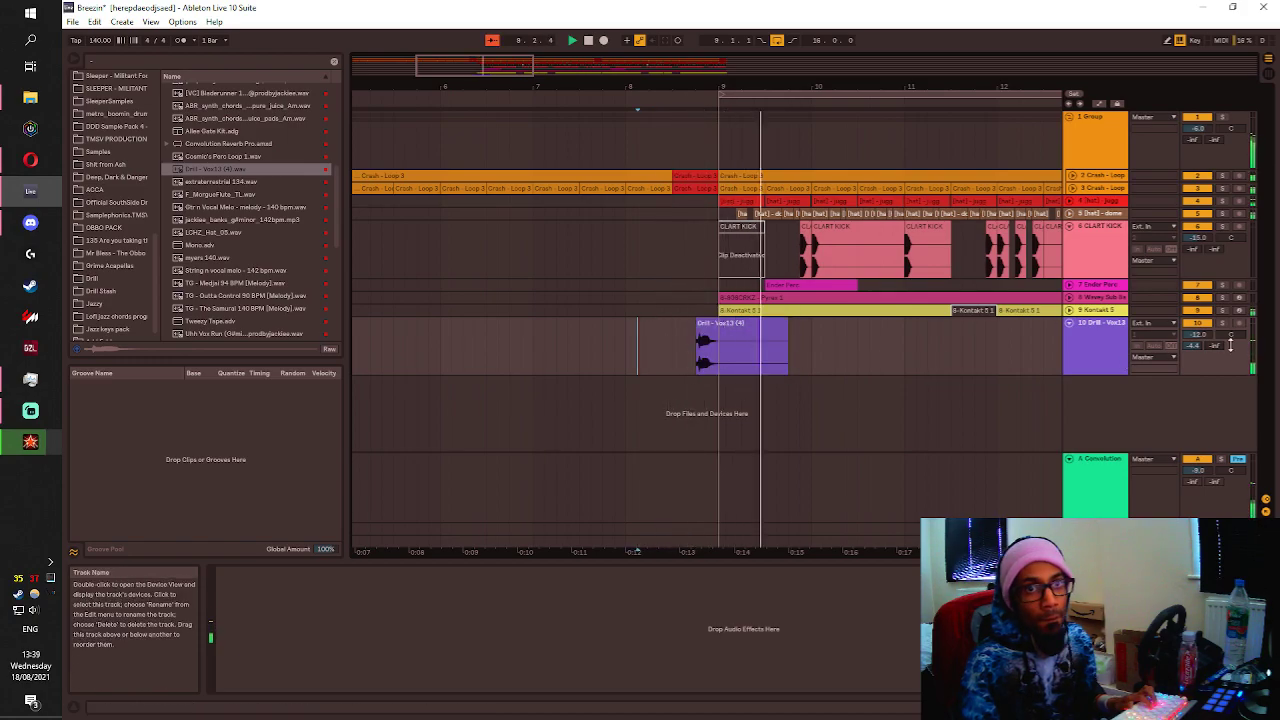
# Reactivate the first CLART KICK clip at bar 9 and play the lead-in again.
pyautogui.click(737, 232)
pyautogui.press('0')
pyautogui.click(669, 264)
pyautogui.press('space')
pyautogui.press('space')
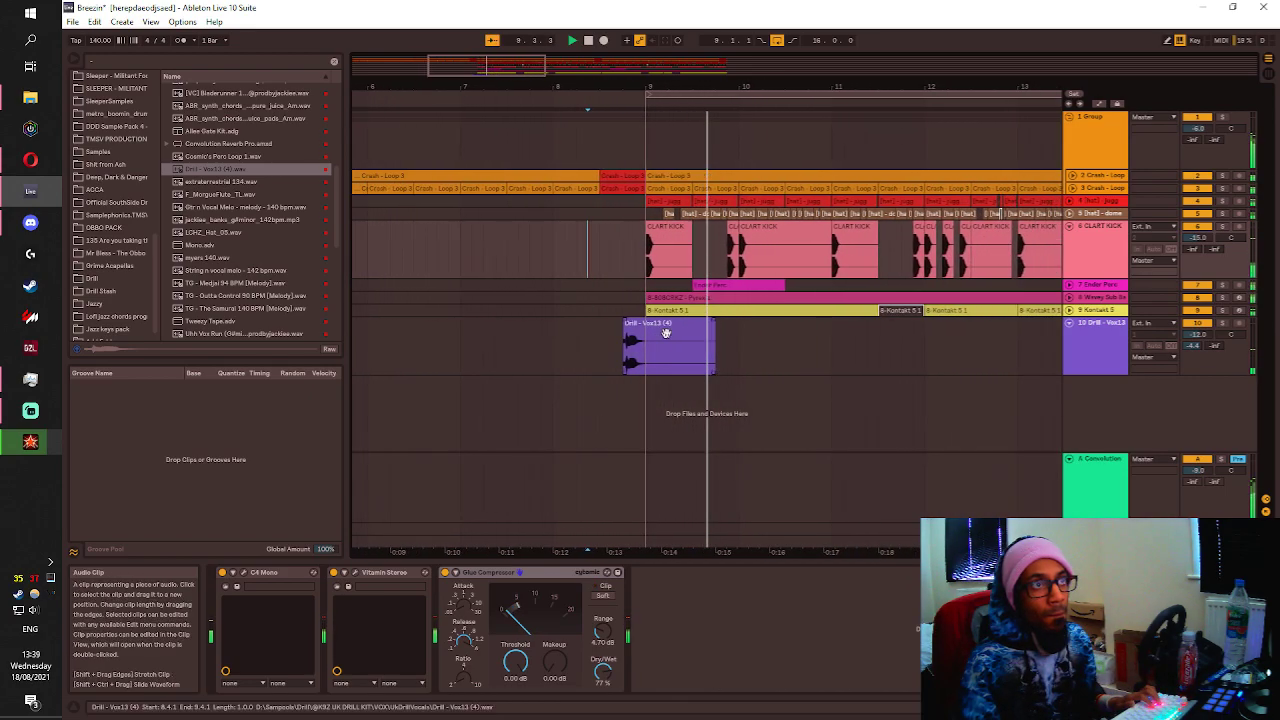
# Unfold the Kontakt 5 track and trim its first clip's start to bar 10, playing the result from around bar 9.
pyautogui.click(1081, 312)
pyautogui.click(1069, 311)
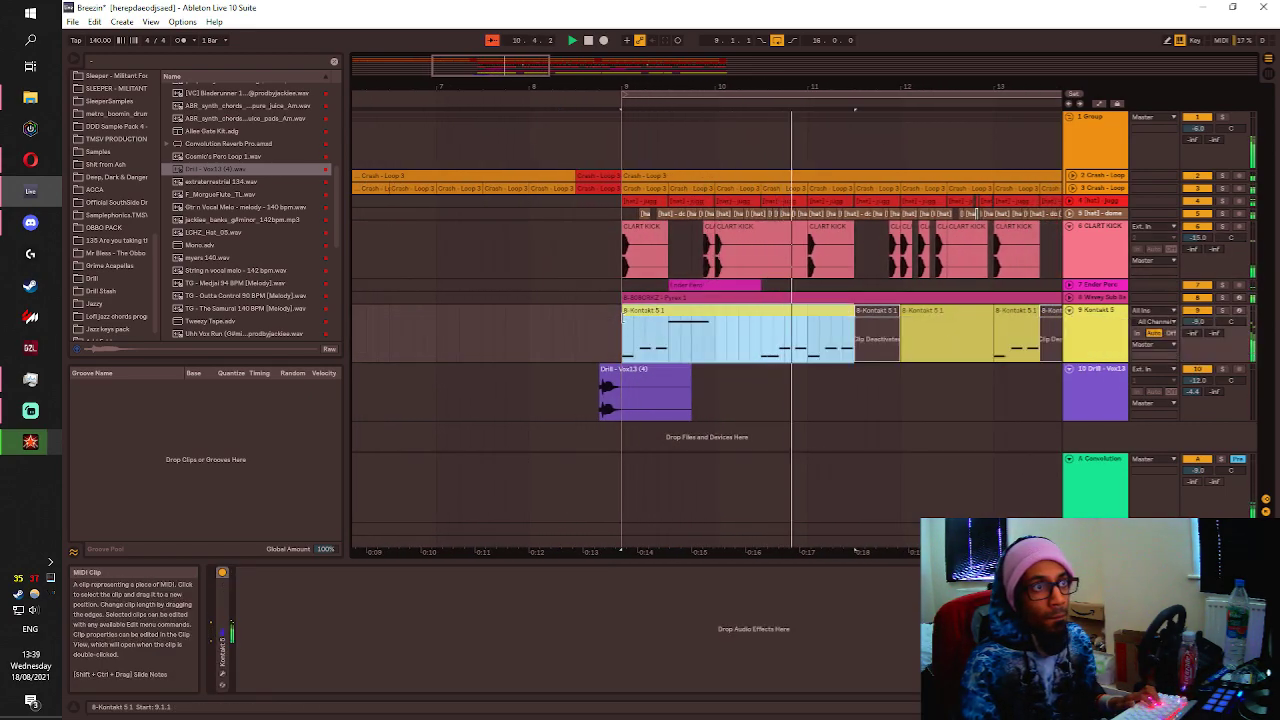
pyautogui.moveTo(625, 312); pyautogui.dragTo(712, 322)
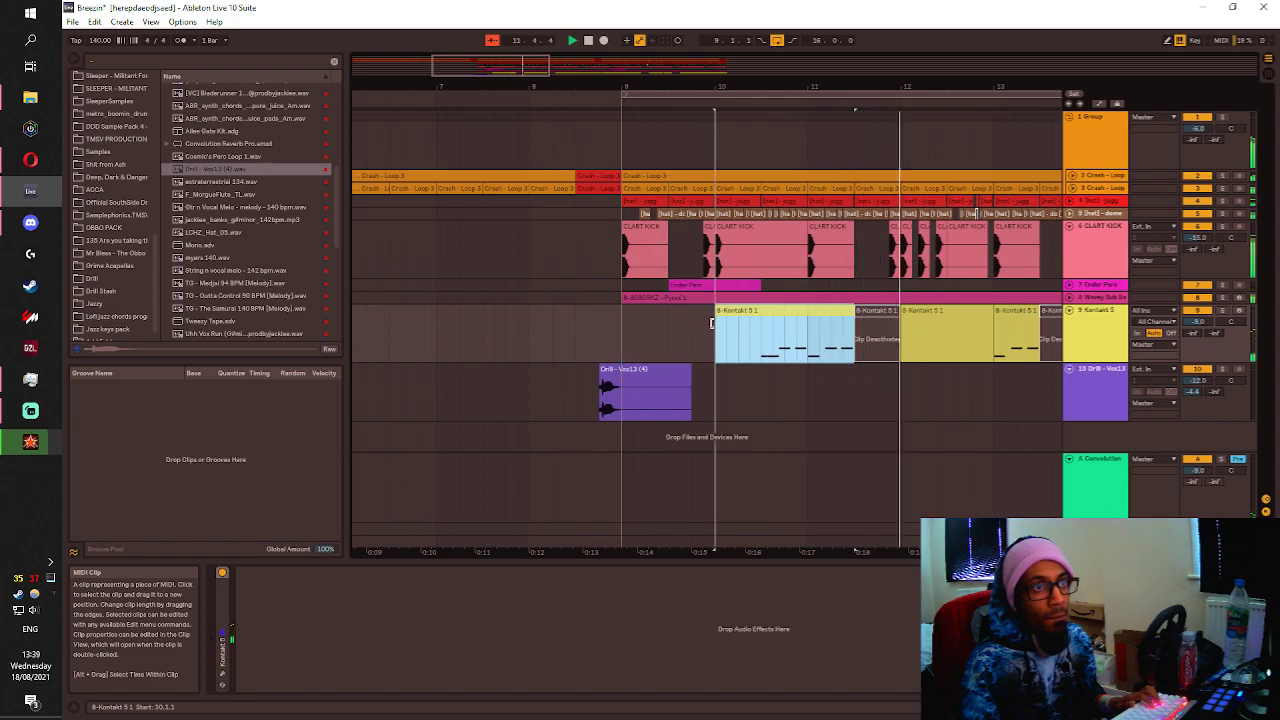
pyautogui.click(612, 329)
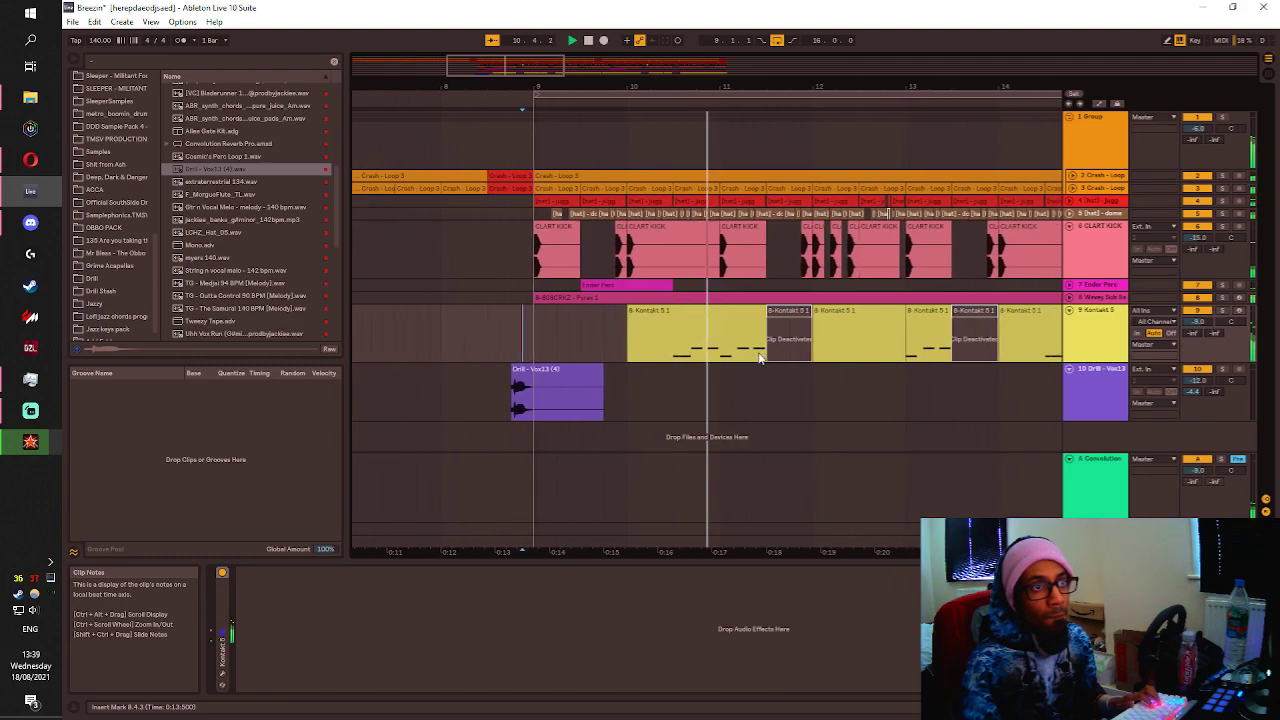
pyautogui.keyDown('ctrl'); pyautogui.scroll(-5, 759, 358); pyautogui.keyUp('ctrl')
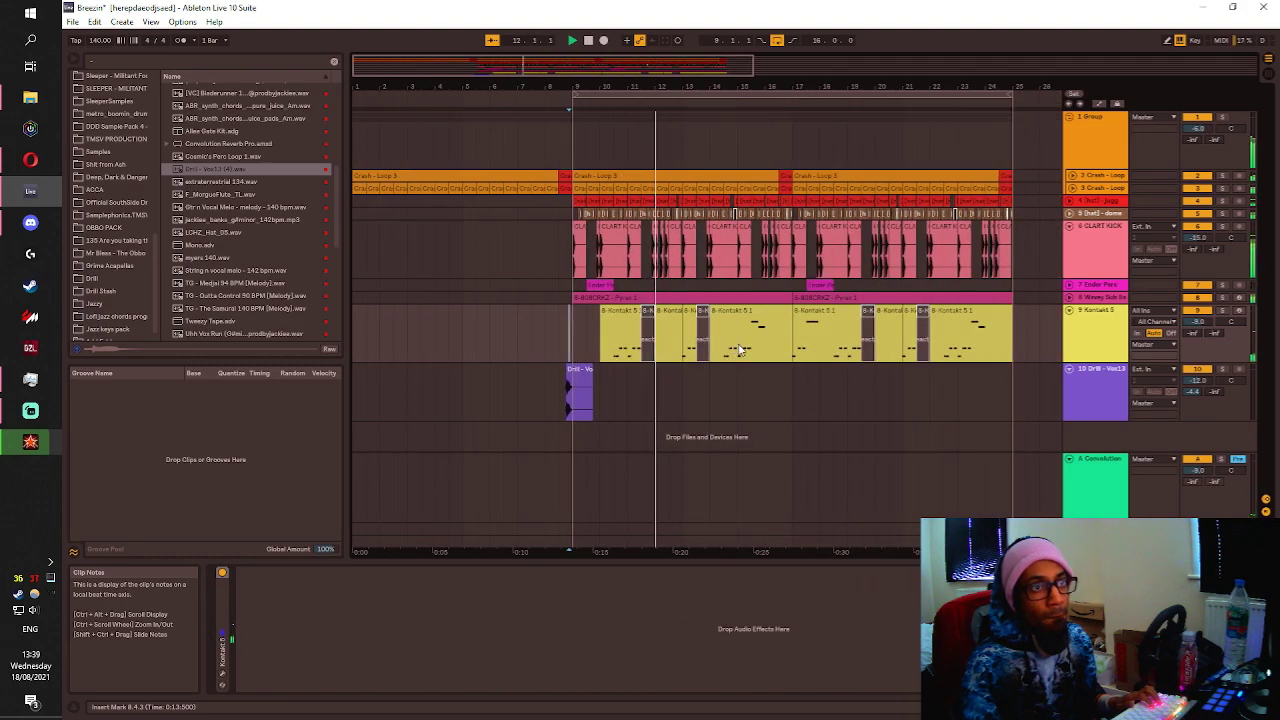
pyautogui.keyDown('ctrl'); pyautogui.scroll(3, 718, 348); pyautogui.keyUp('ctrl')
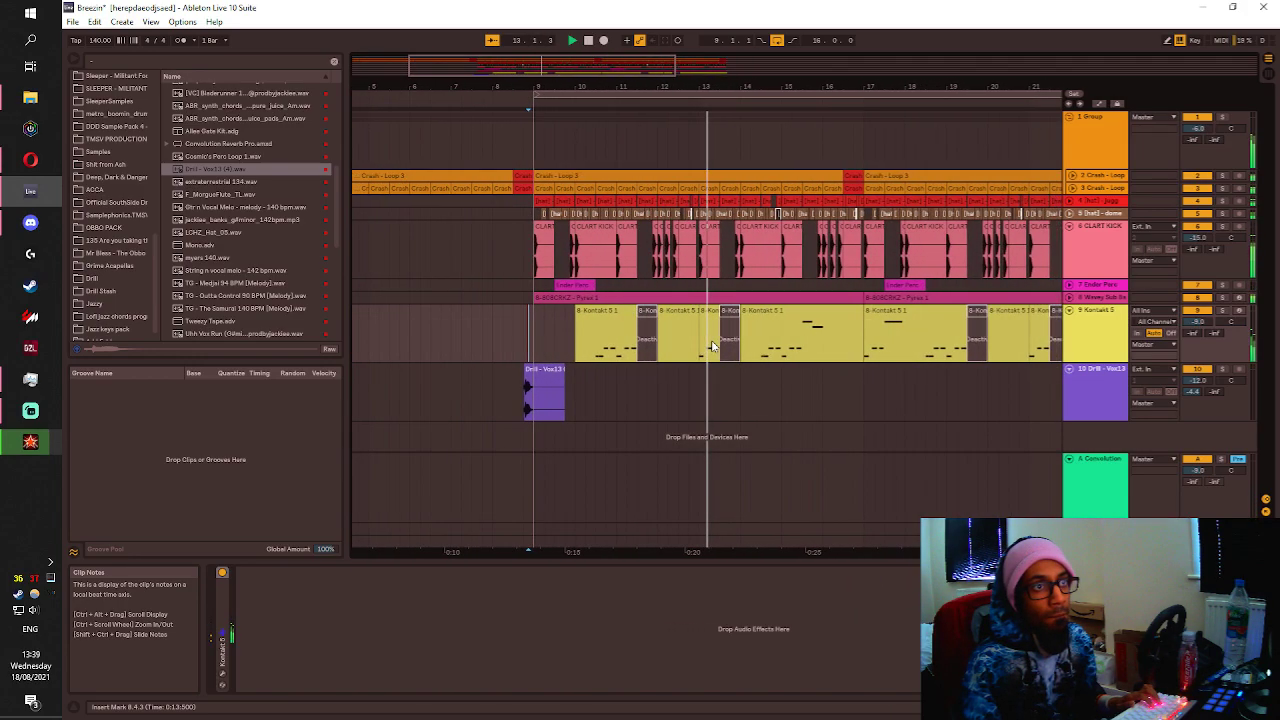
pyautogui.click(510, 333)
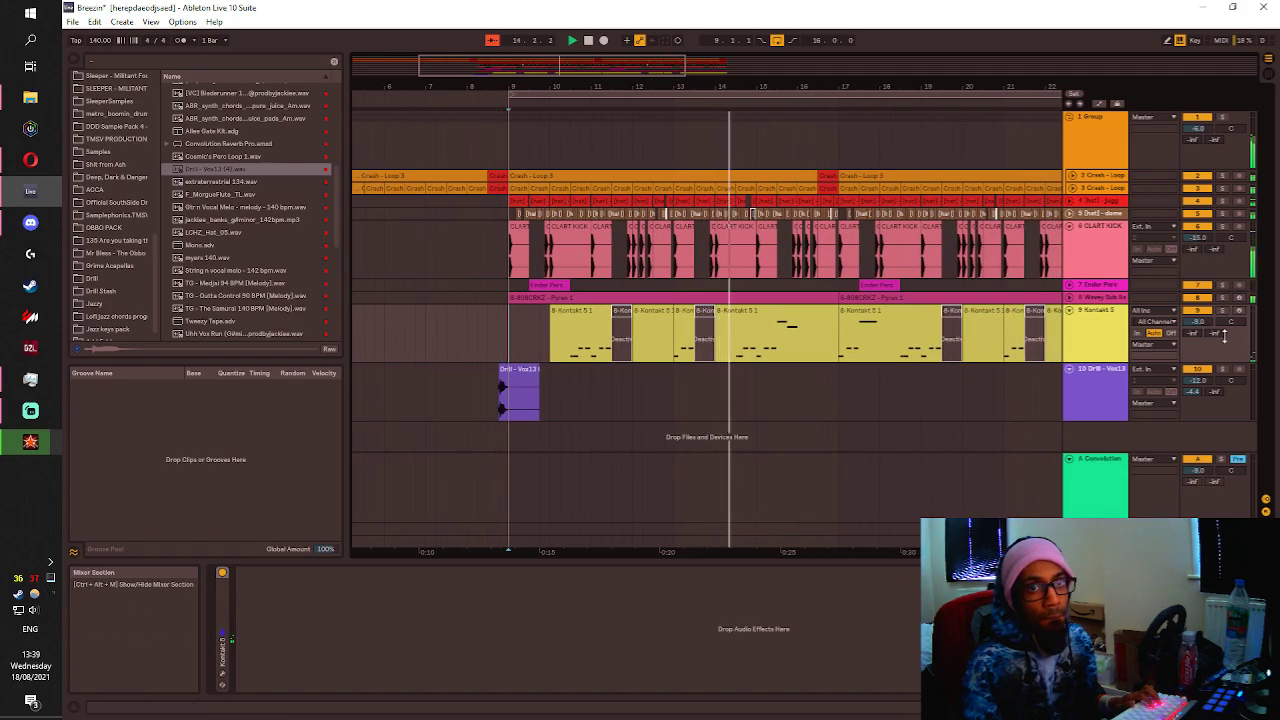
# Search the favorites for "glue" and add a Glue Compressor to the Kontakt 5 track.
pyautogui.click(1108, 319)
pyautogui.click(138, 63)
pyautogui.write('sl')
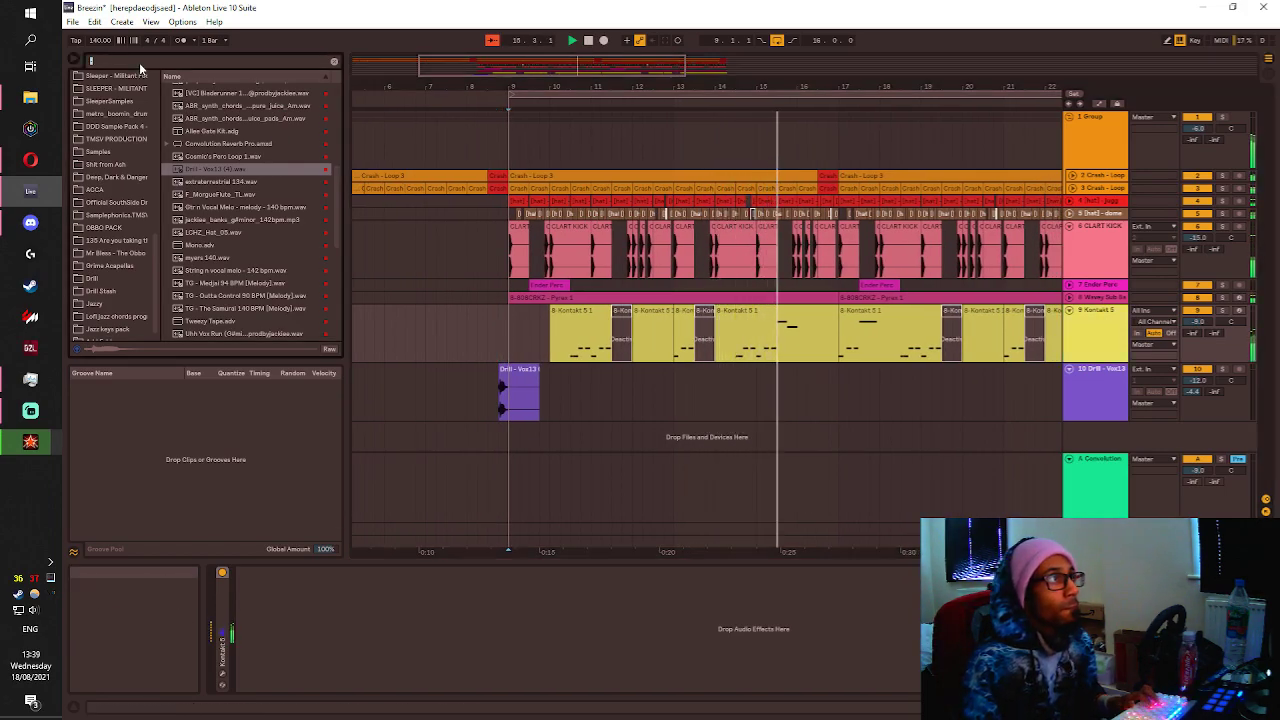
pyautogui.write('ue')
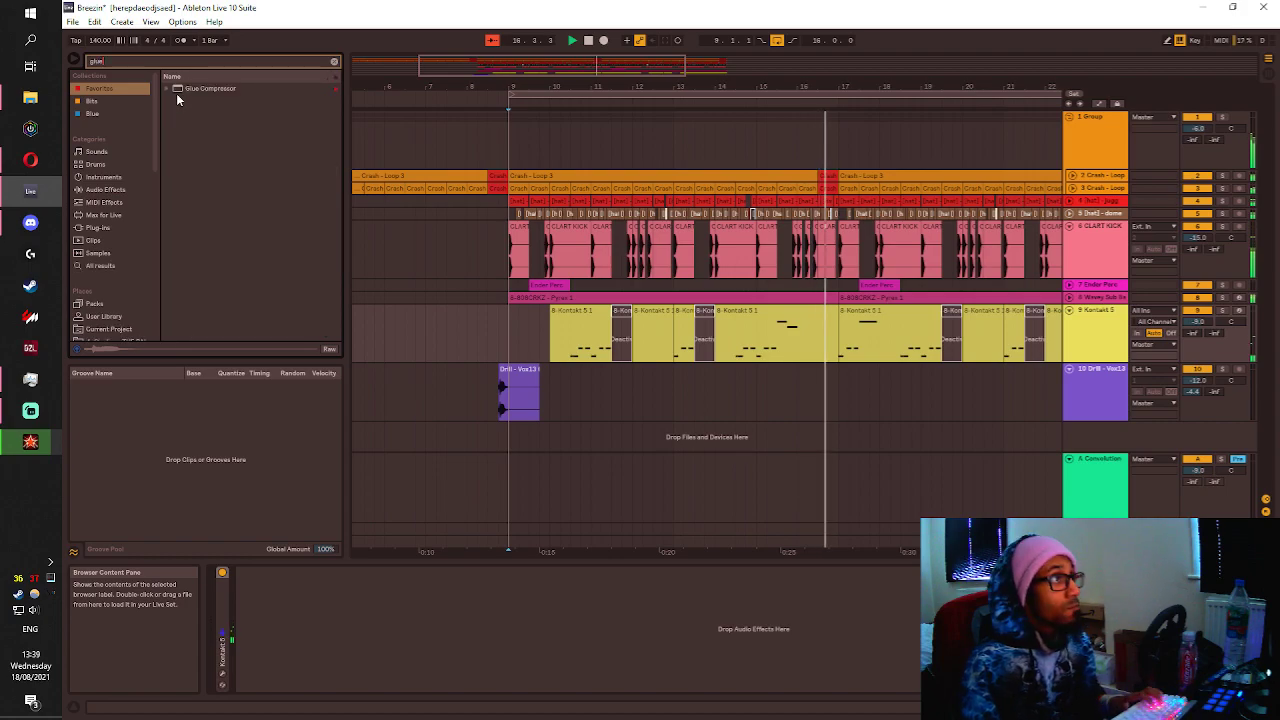
pyautogui.moveTo(205, 88); pyautogui.dragTo(405, 565)
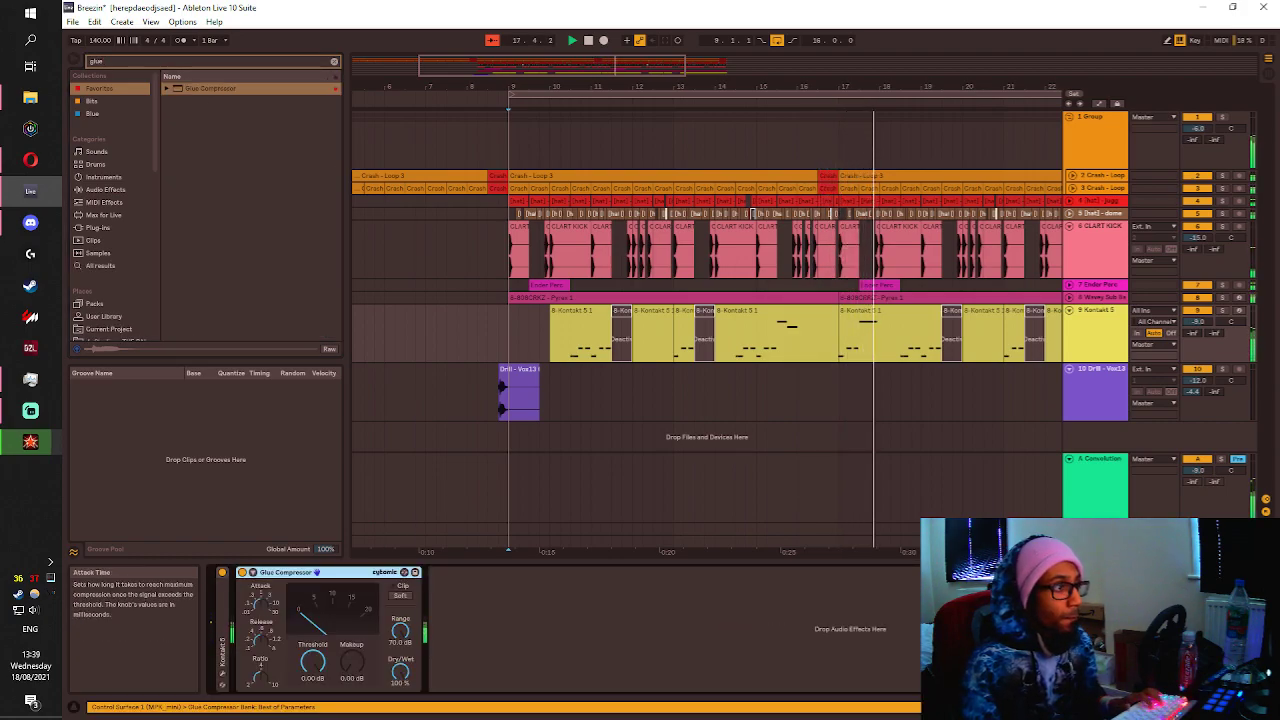
# Set the Glue Compressor to -23.5 dB threshold, 4.29 dB makeup, 3.48 dB range and 71% dry/wet, and Kontakt 5's volume to -12.1 dB.
pyautogui.moveTo(313, 662); pyautogui.dragTo(313, 700)
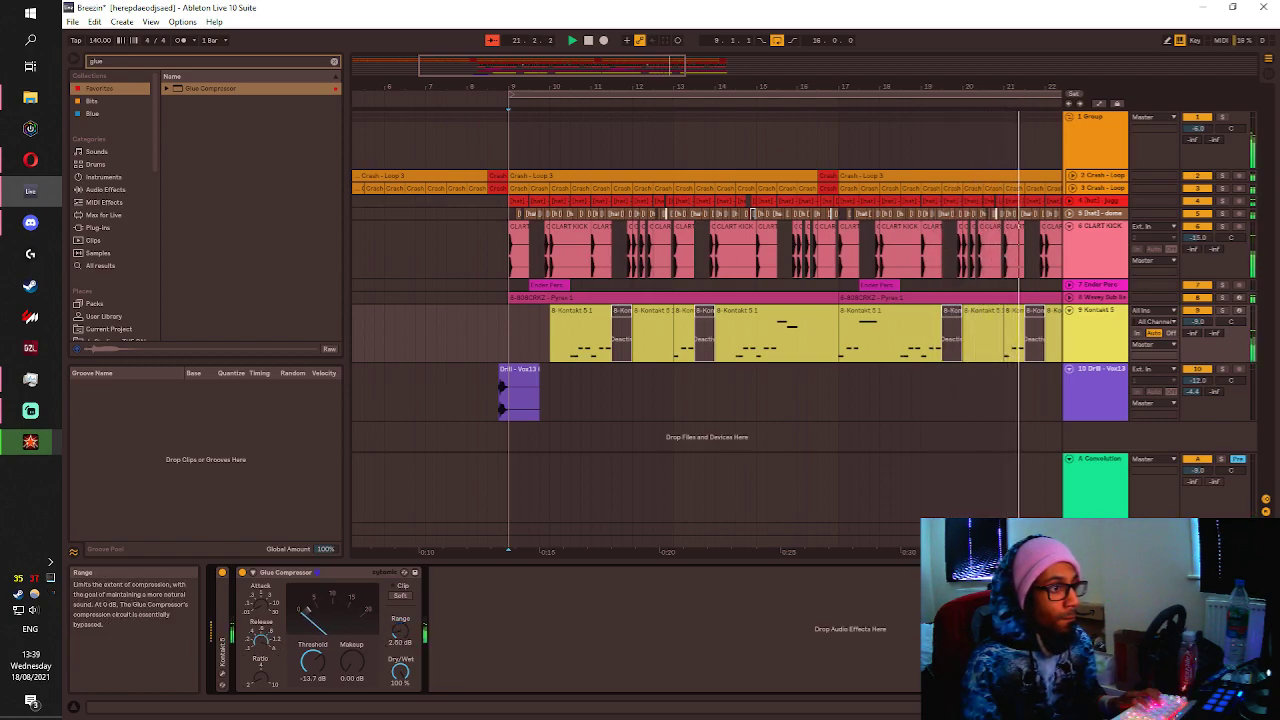
pyautogui.moveTo(318, 668); pyautogui.dragTo(318, 692)
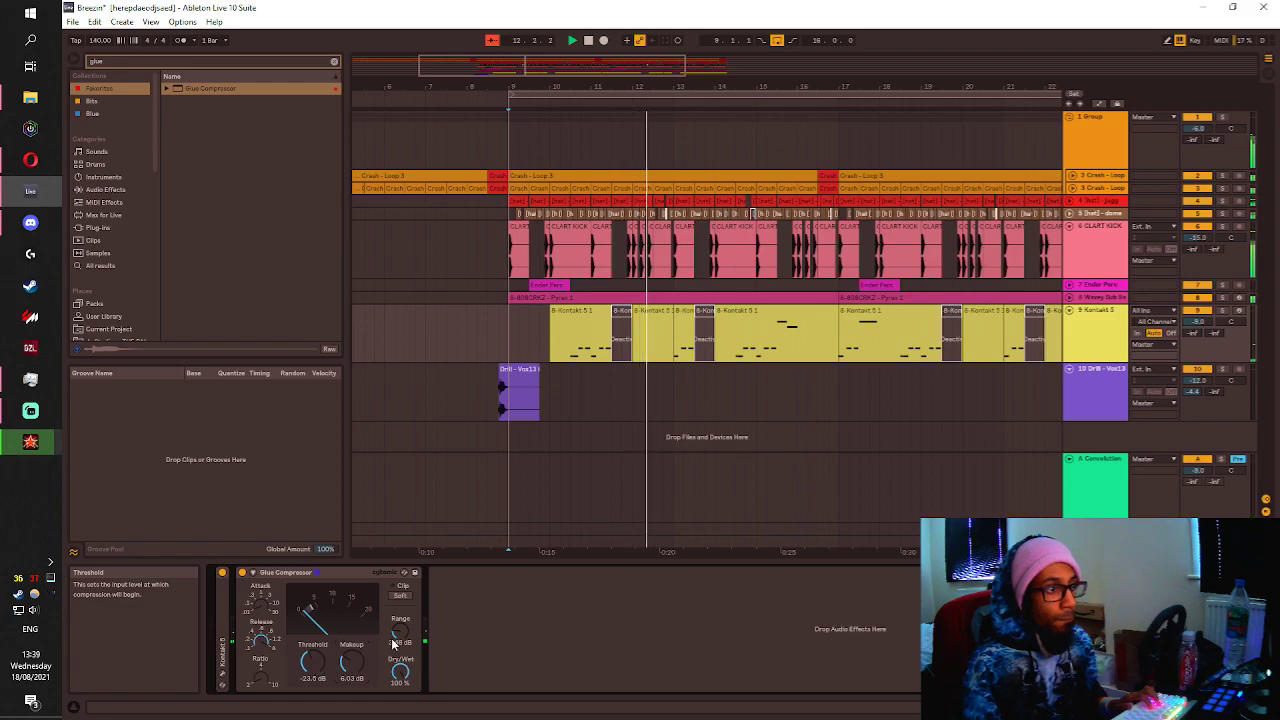
pyautogui.moveTo(400, 672); pyautogui.dragTo(400, 690)
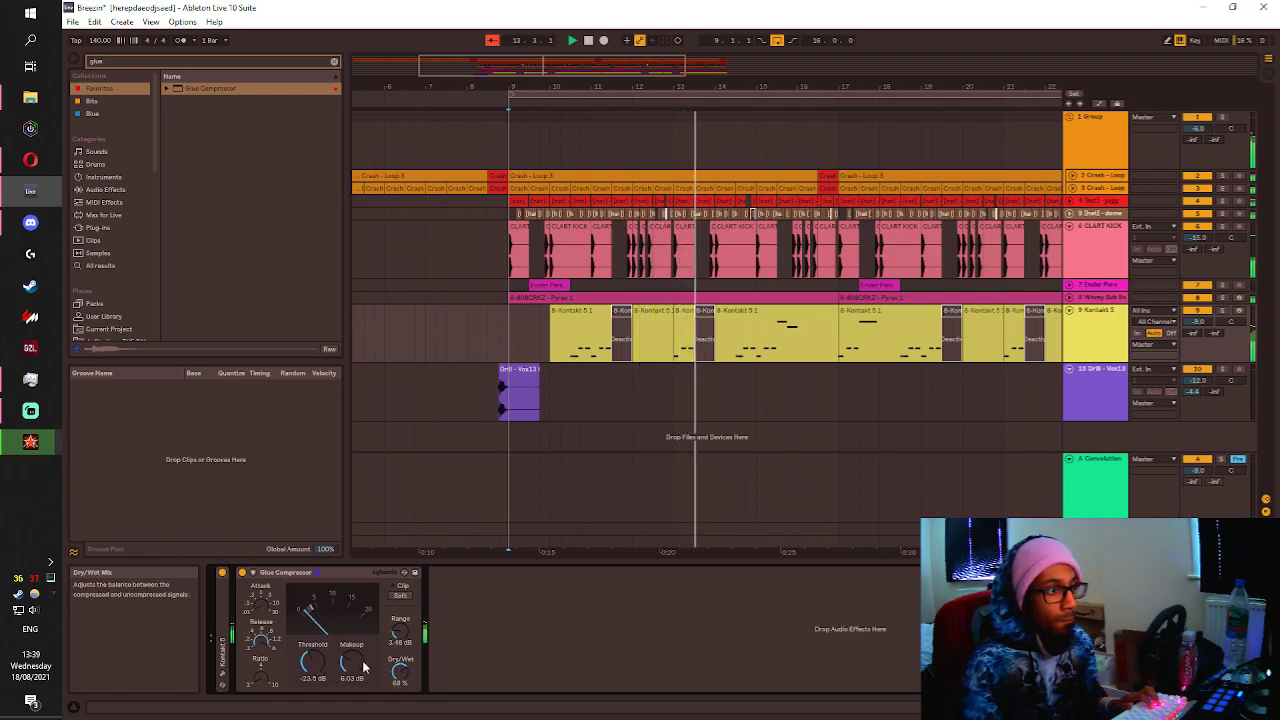
pyautogui.moveTo(395, 674); pyautogui.dragTo(395, 666)
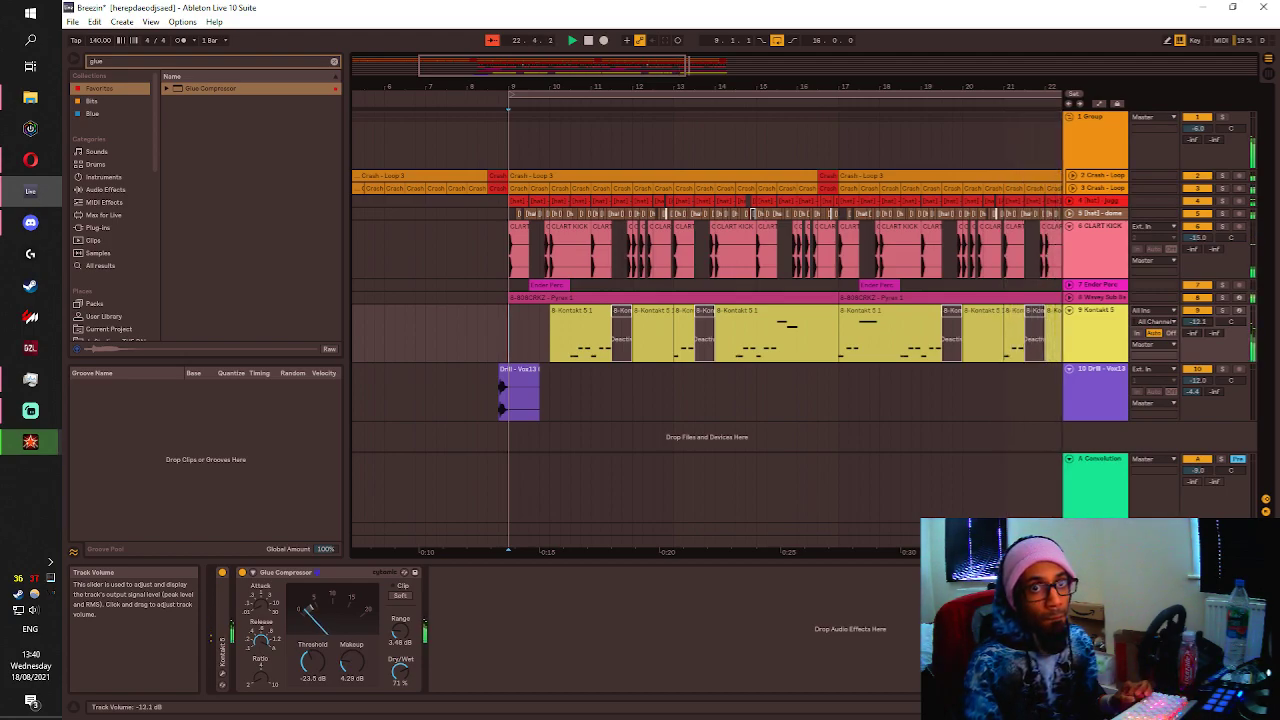
pyautogui.click(1069, 310)
pyautogui.scroll(-3, 619, 371)
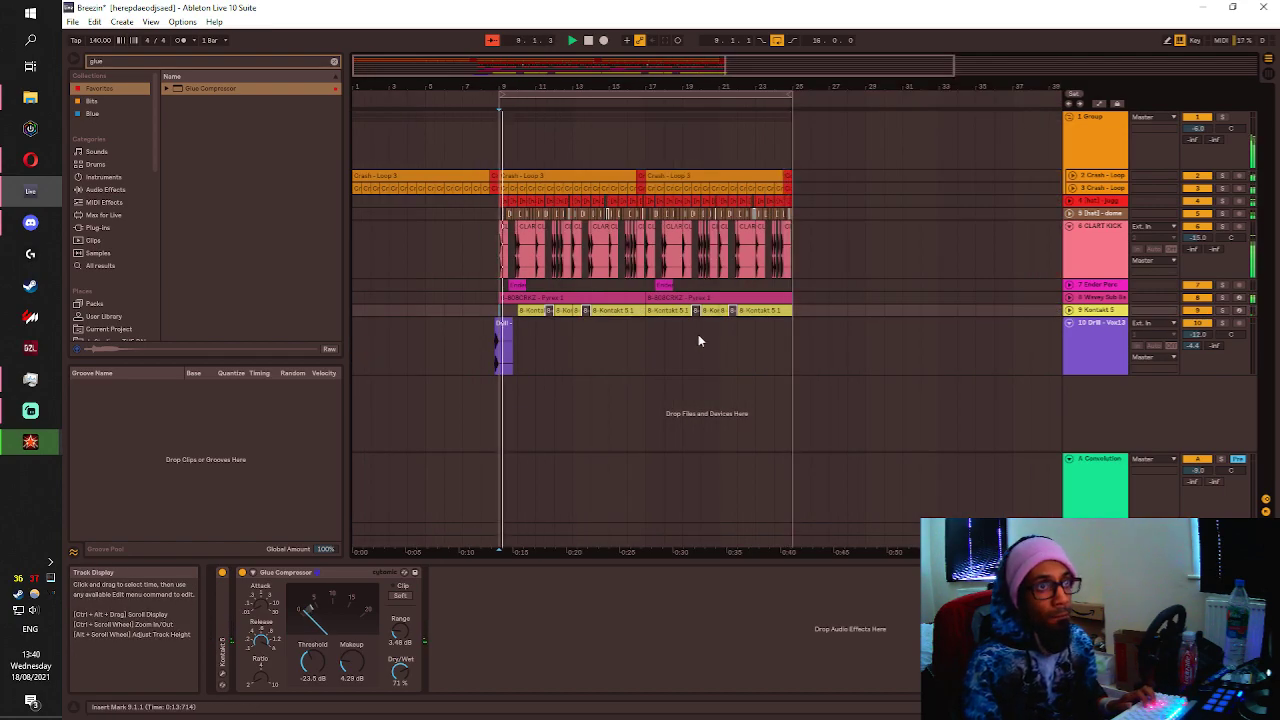
# Inspect the EQ Eight settings on the two Crash loop tracks while the beat plays.
pyautogui.click(742, 353)
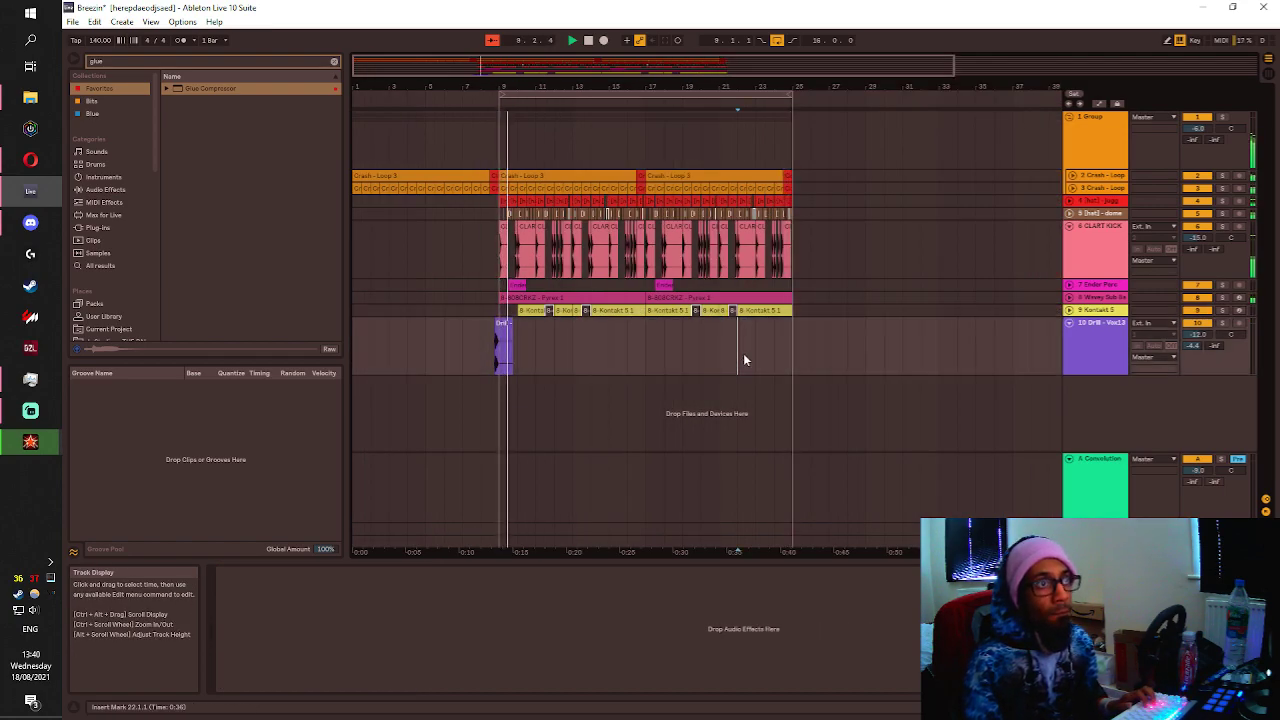
pyautogui.click(1100, 177)
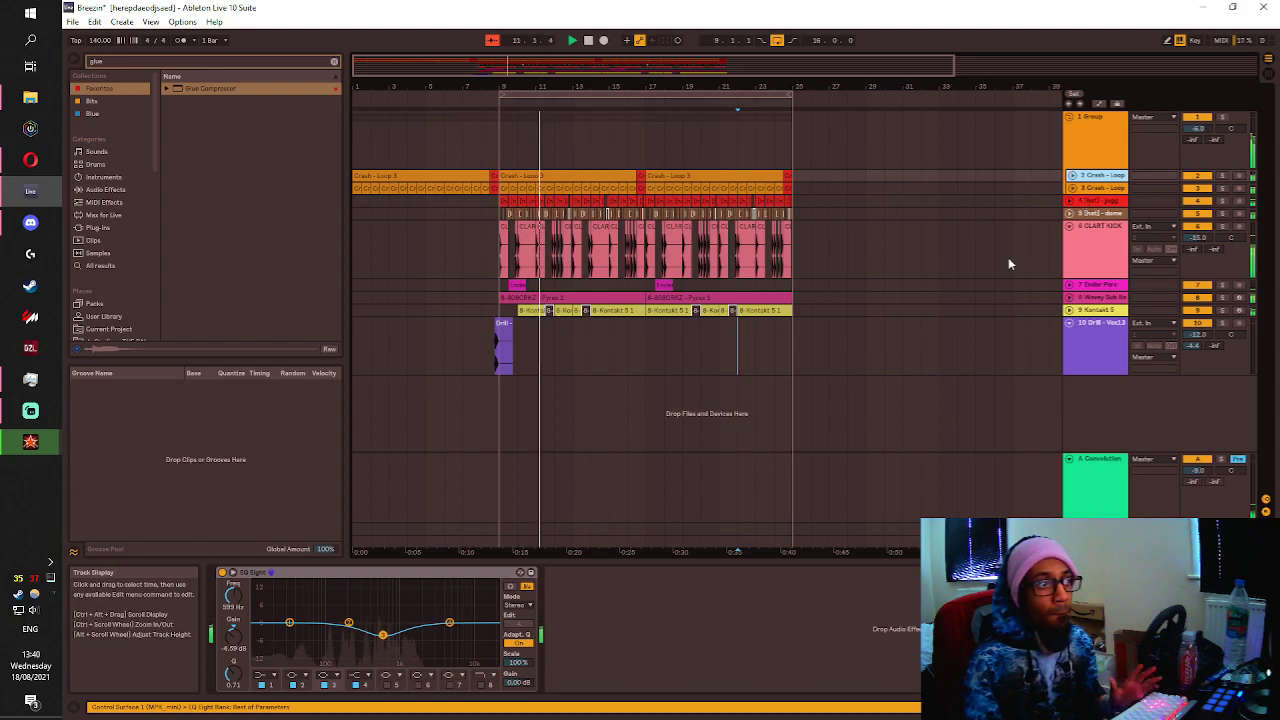
pyautogui.click(1098, 188)
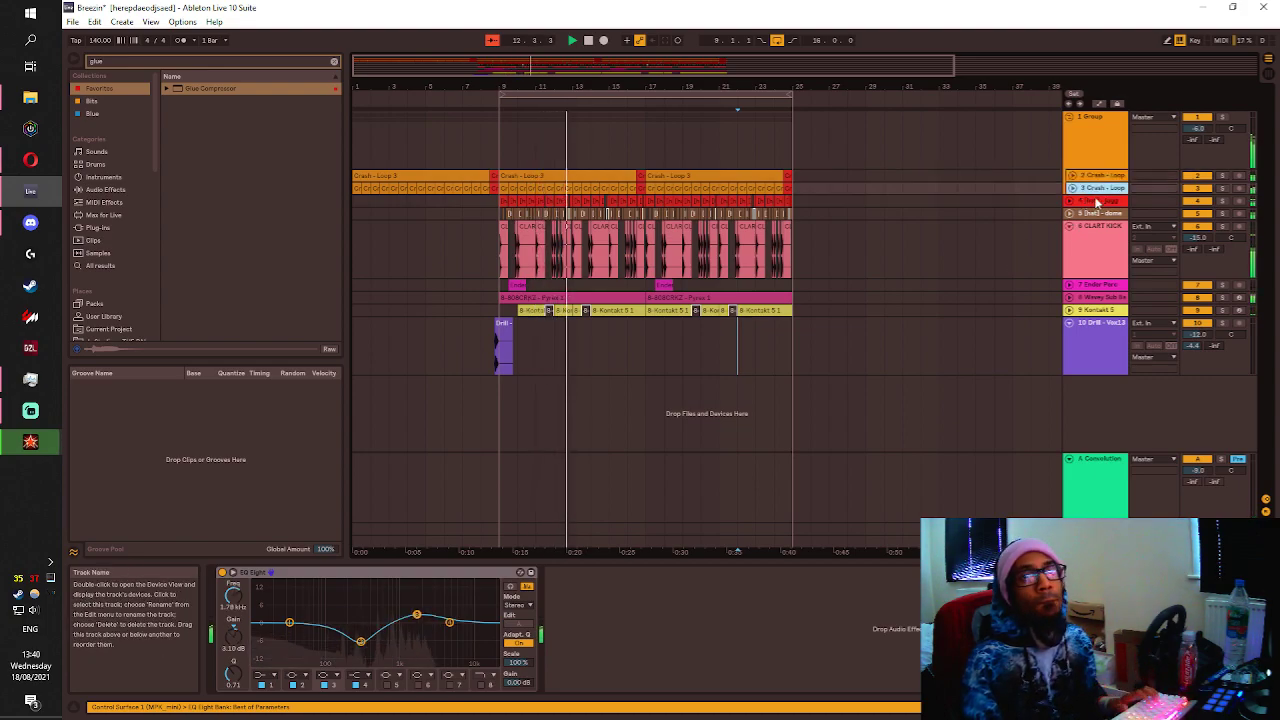
# Search the favorites for Erosion, view the Group track's effect chain, and clear the search.
pyautogui.click(171, 64)
pyautogui.press('BackSpace')
pyautogui.press('BackSpace')
pyautogui.press('BackSpace')
pyautogui.press('BackSpace')
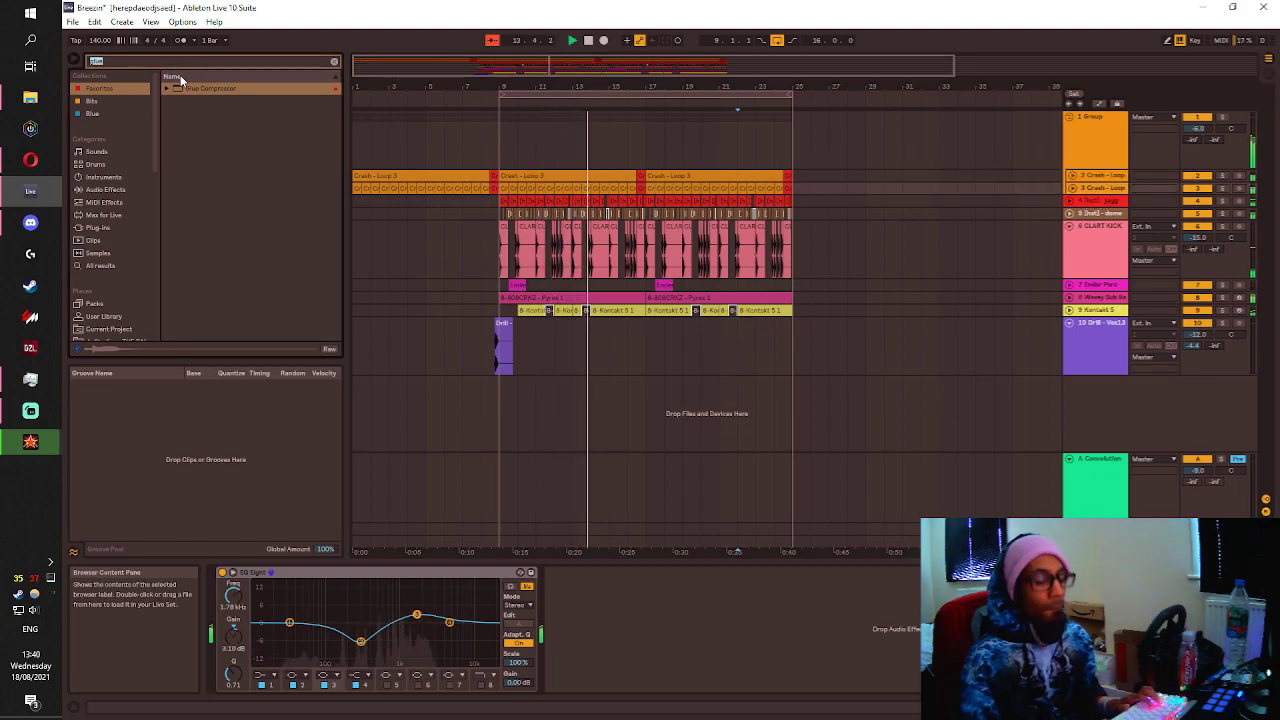
pyautogui.write('eros')
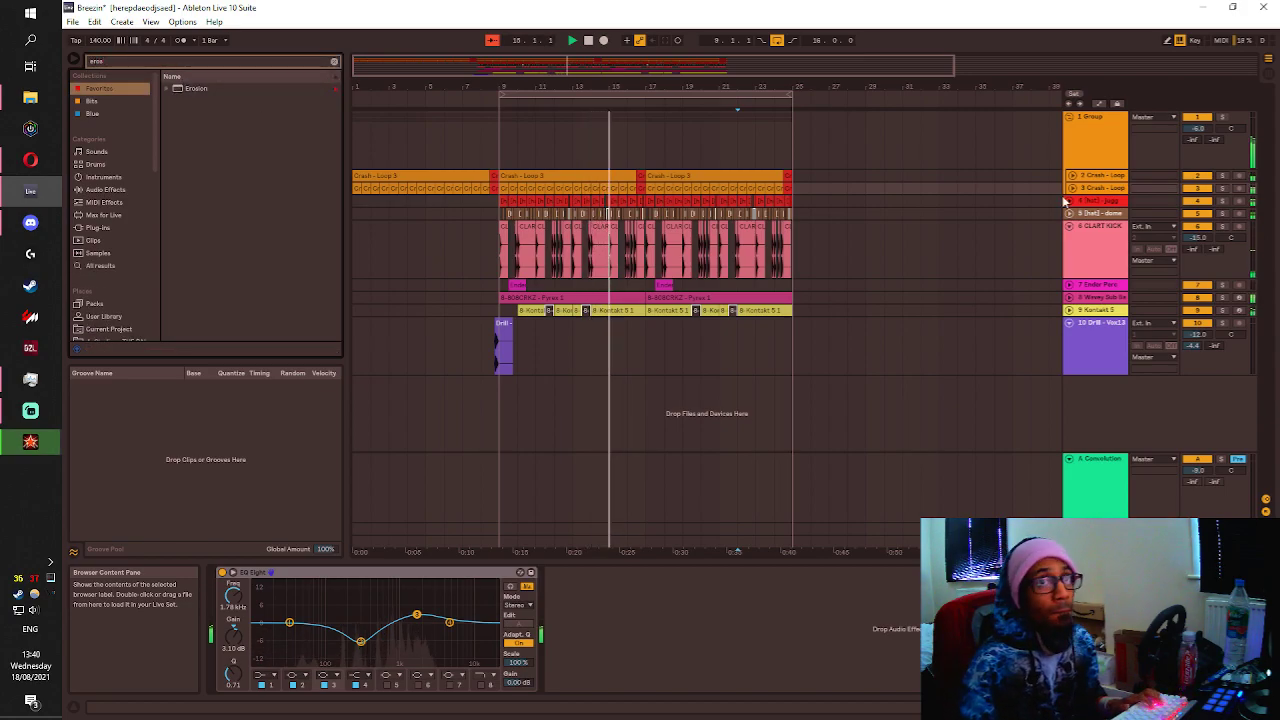
pyautogui.press('Down')
pyautogui.moveTo(450, 133); pyautogui.dragTo(1089, 147)
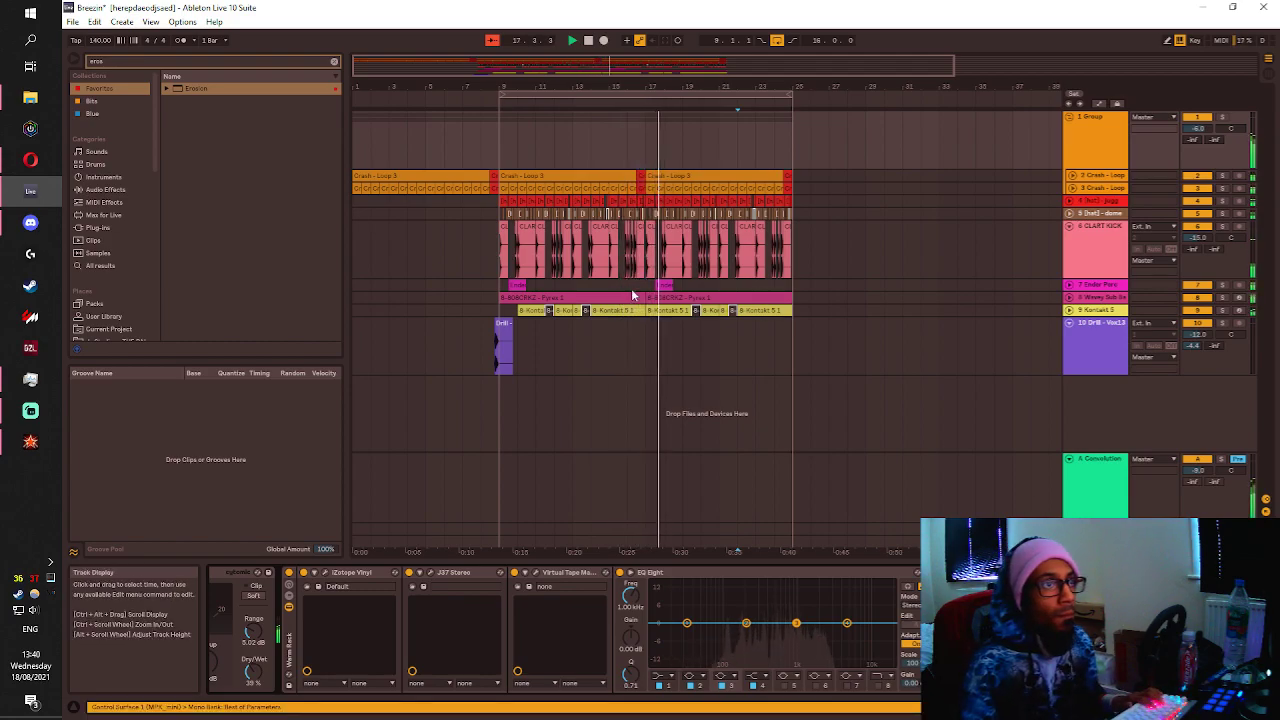
pyautogui.click(333, 62)
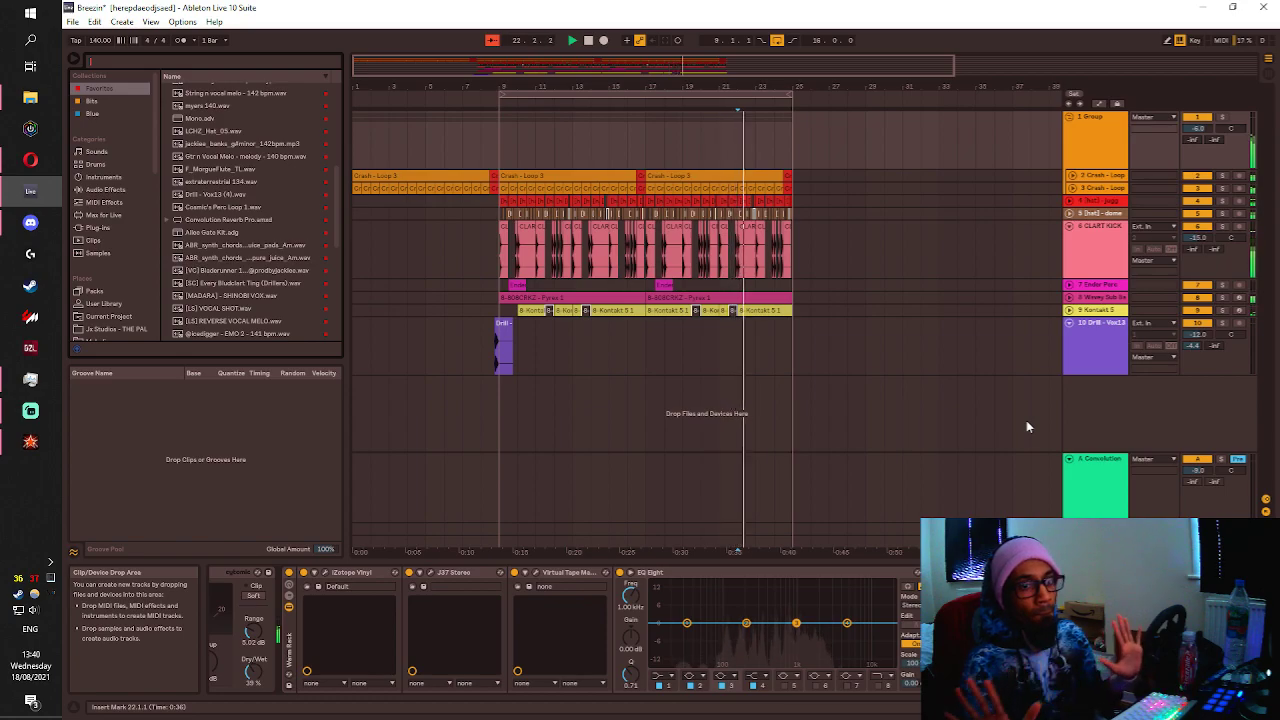
pyautogui.press('Escape')
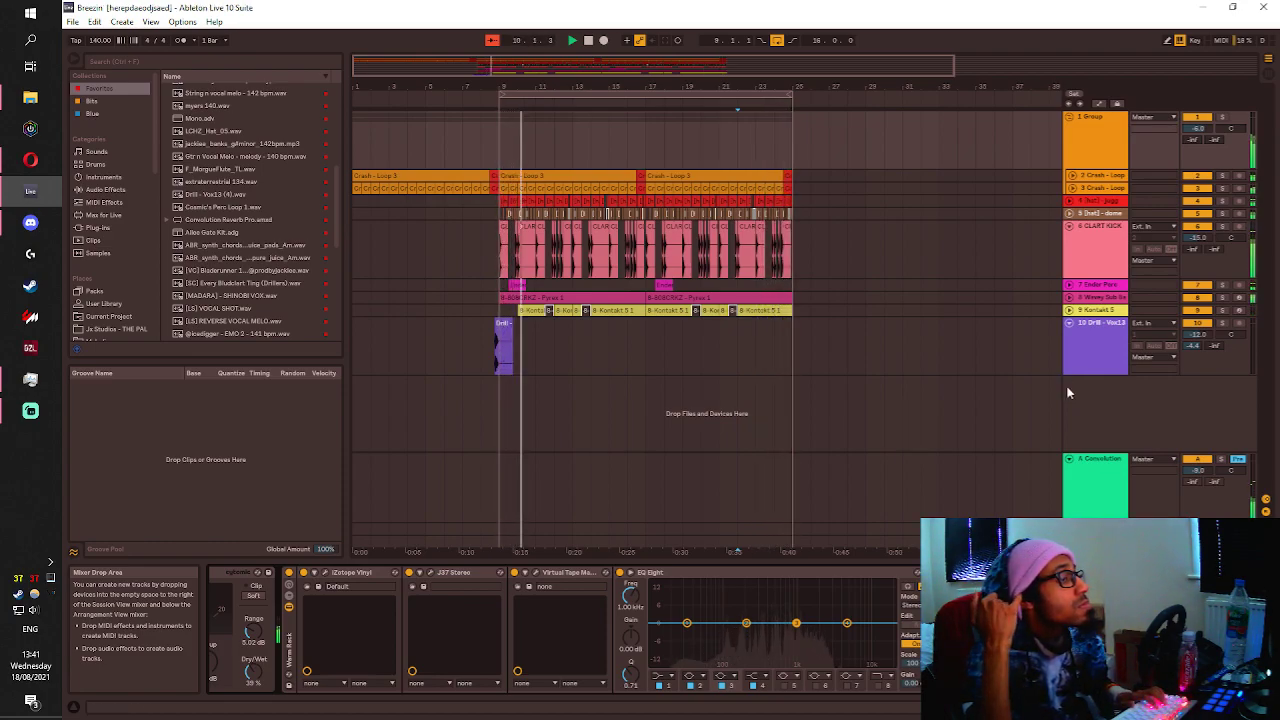
pyautogui.hotkey('alt', 'Tab')
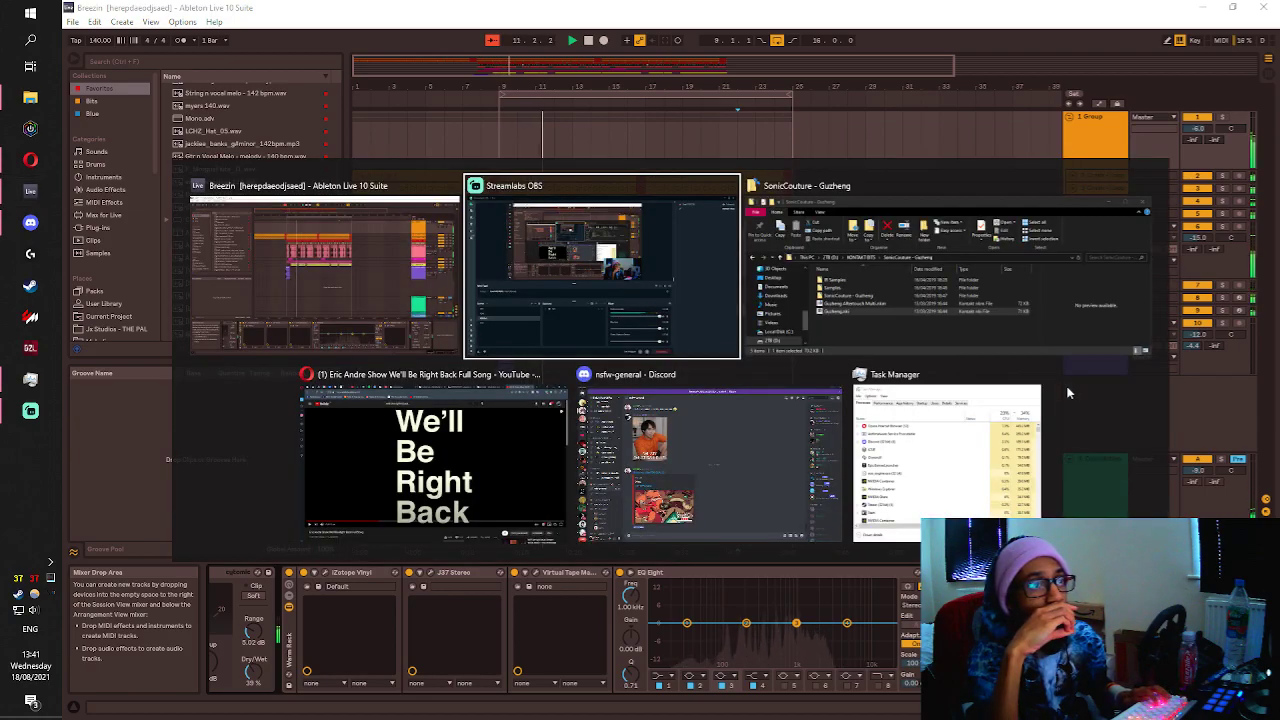
pyautogui.hotkey('alt', 'Tab')
pyautogui.hotkey('alt', 'Tab')
pyautogui.hotkey('alt', 'Tab')
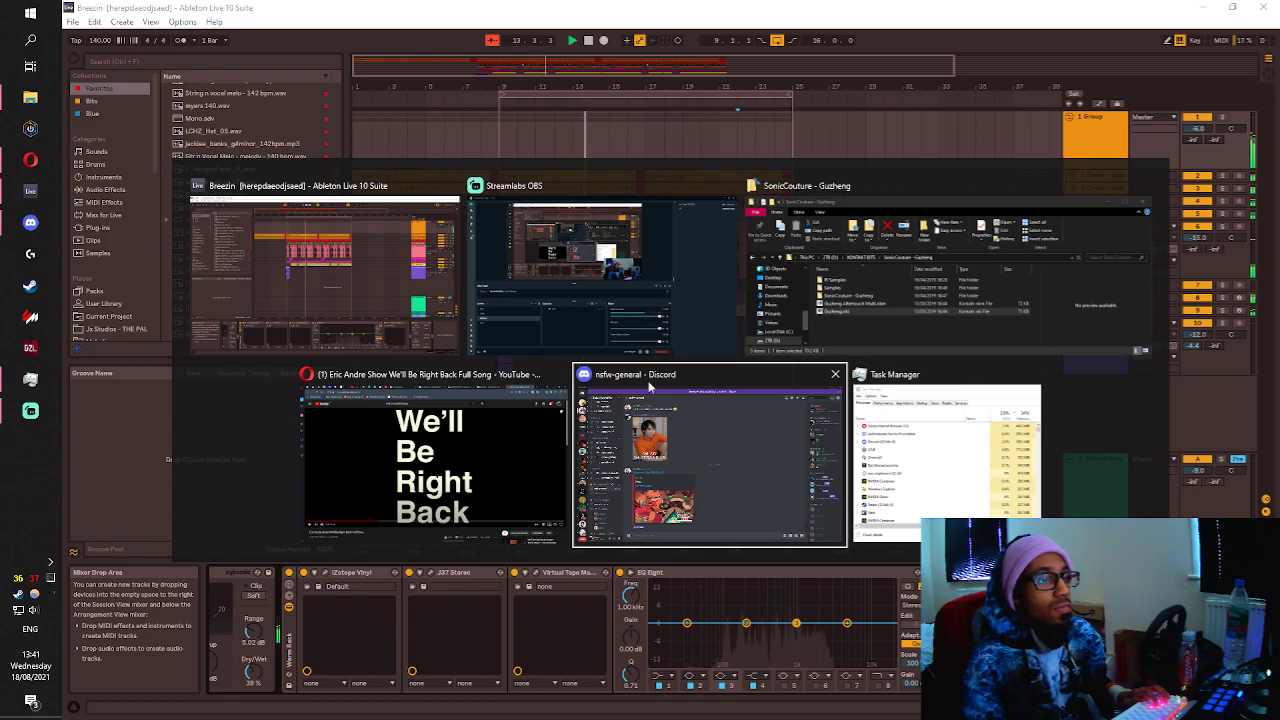
pyautogui.press('Escape')
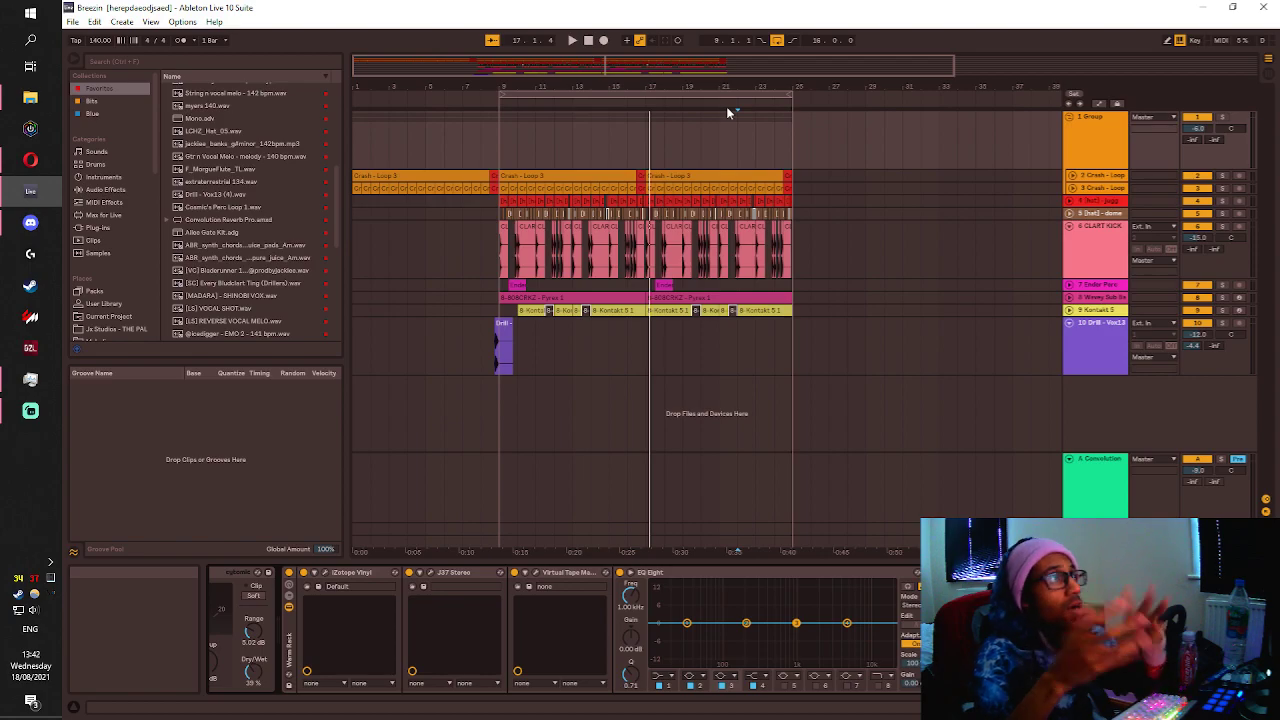
# Open the Ruin.als live set from the recently used sets.
pyautogui.hotkey('ctrl', 'a')
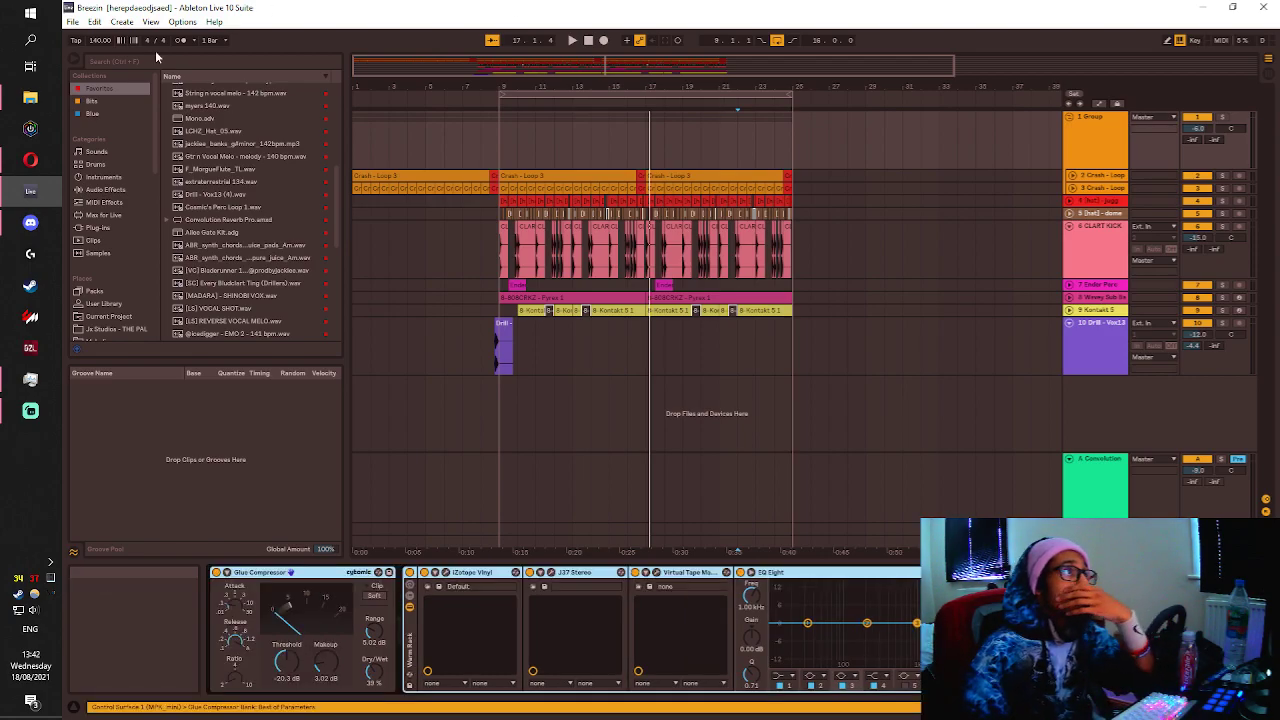
pyautogui.click(72, 21)
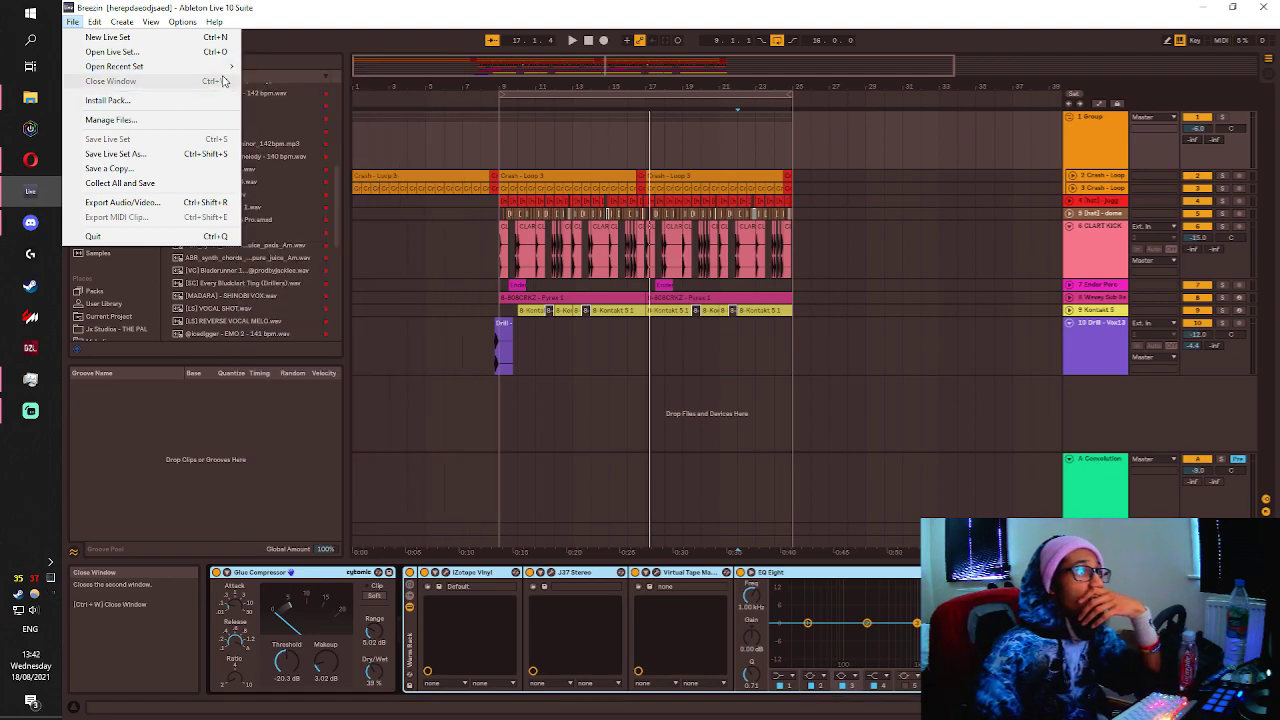
pyautogui.moveTo(226, 66)
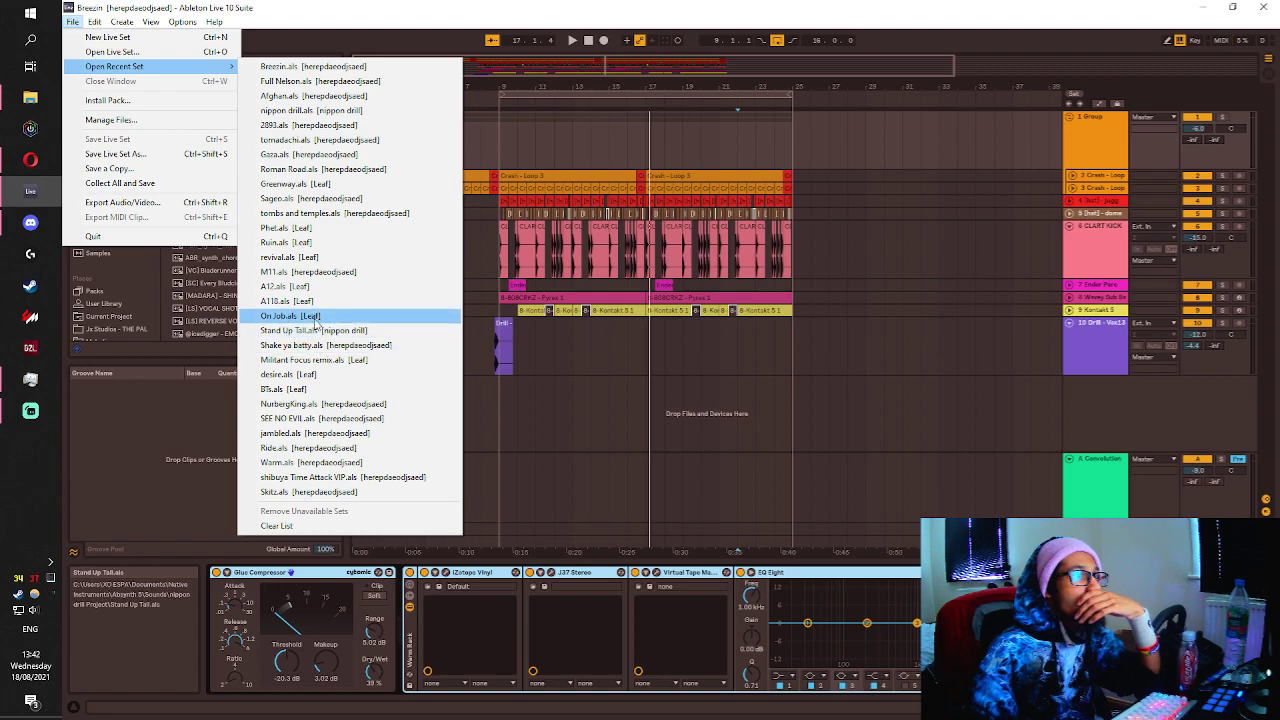
pyautogui.click(327, 243)
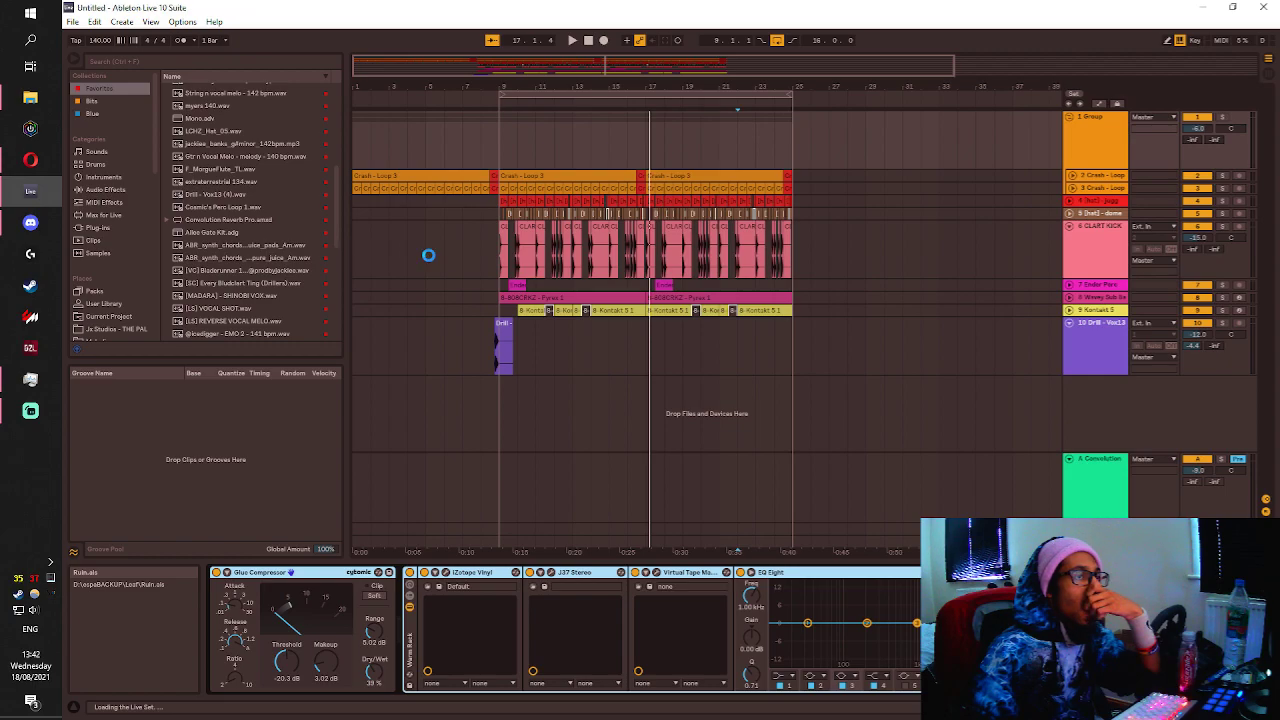
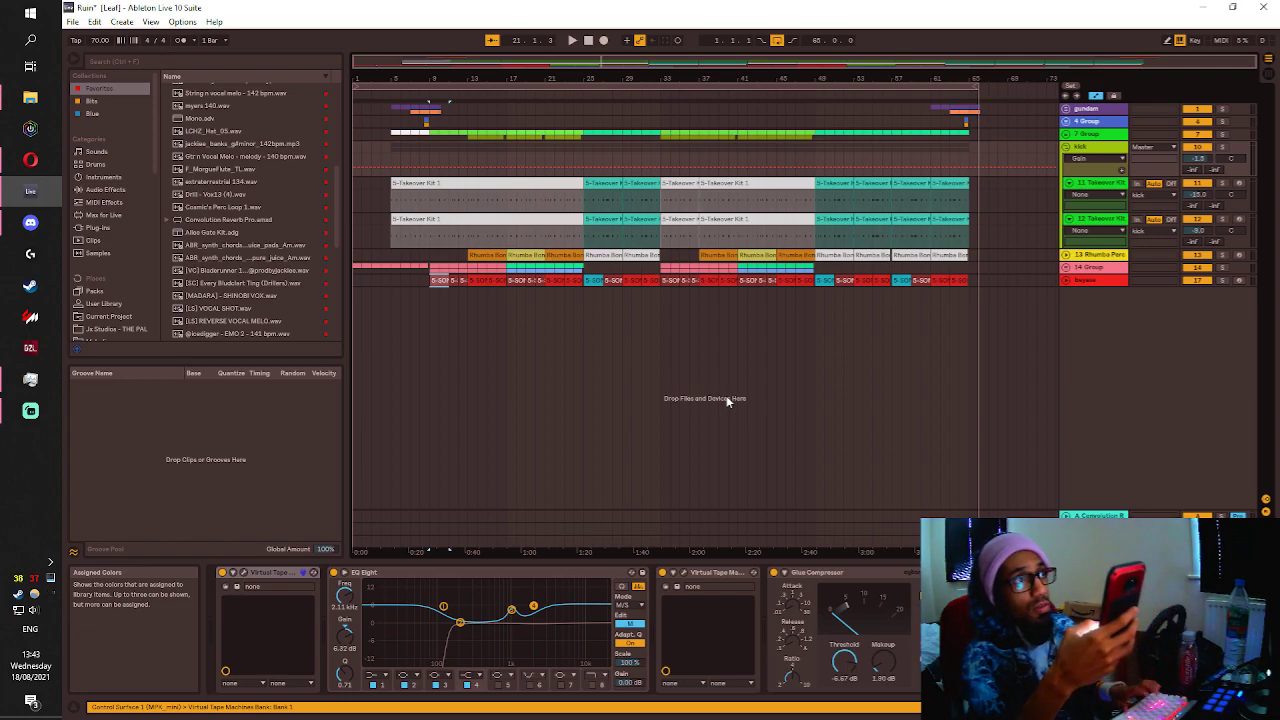
# Play the song from the start and look through the effect chain of the 14 Group track.
pyautogui.press('space')
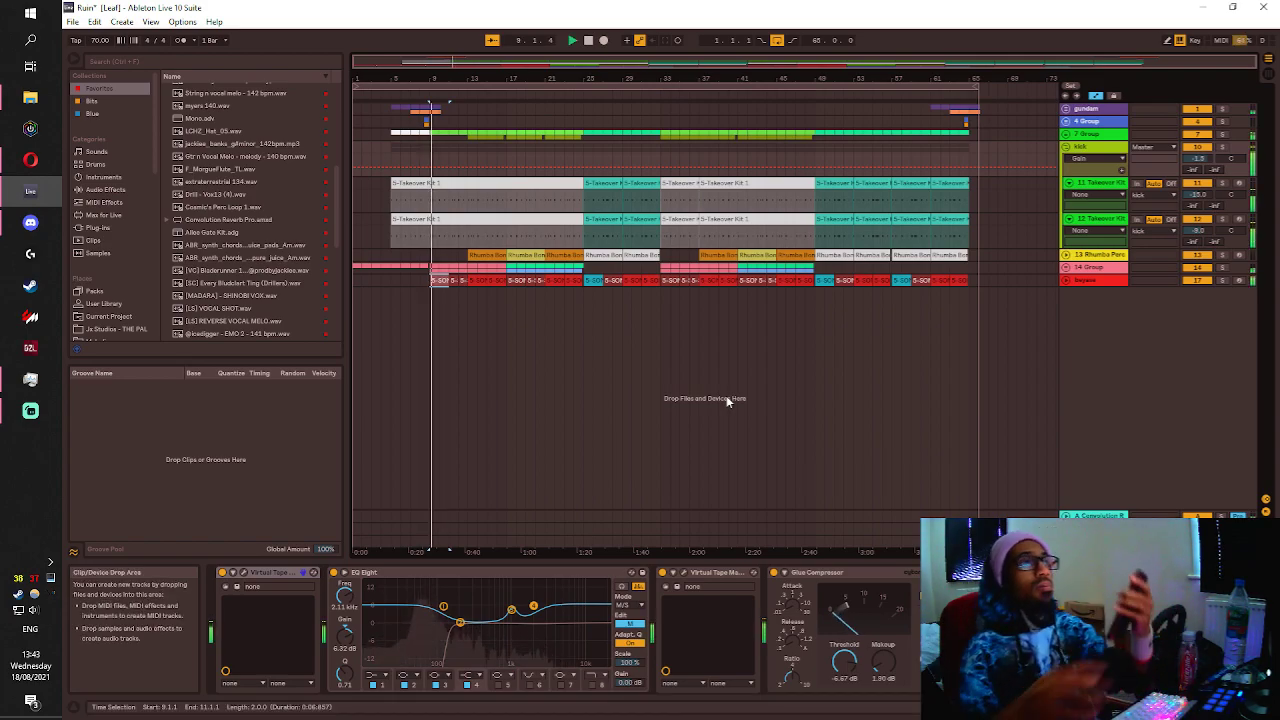
pyautogui.click(591, 43)
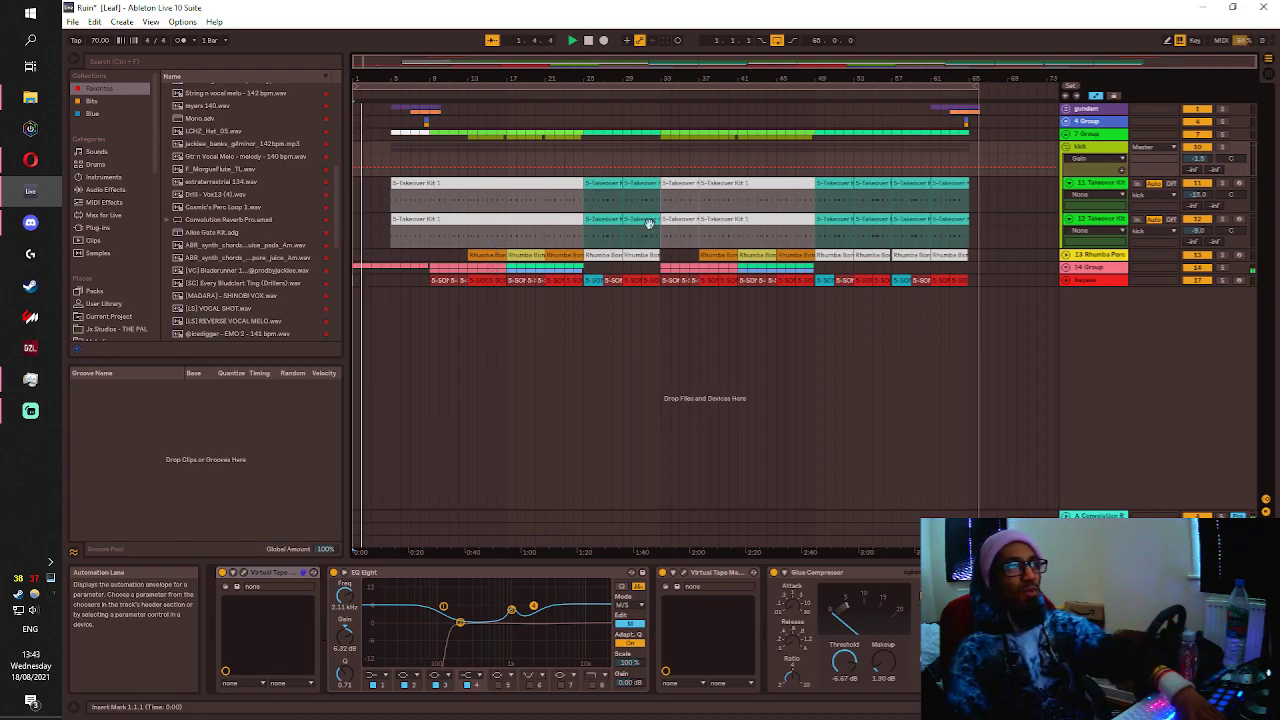
pyautogui.click(1087, 268)
pyautogui.moveTo(1165, 707); pyautogui.dragTo(1200, 707)
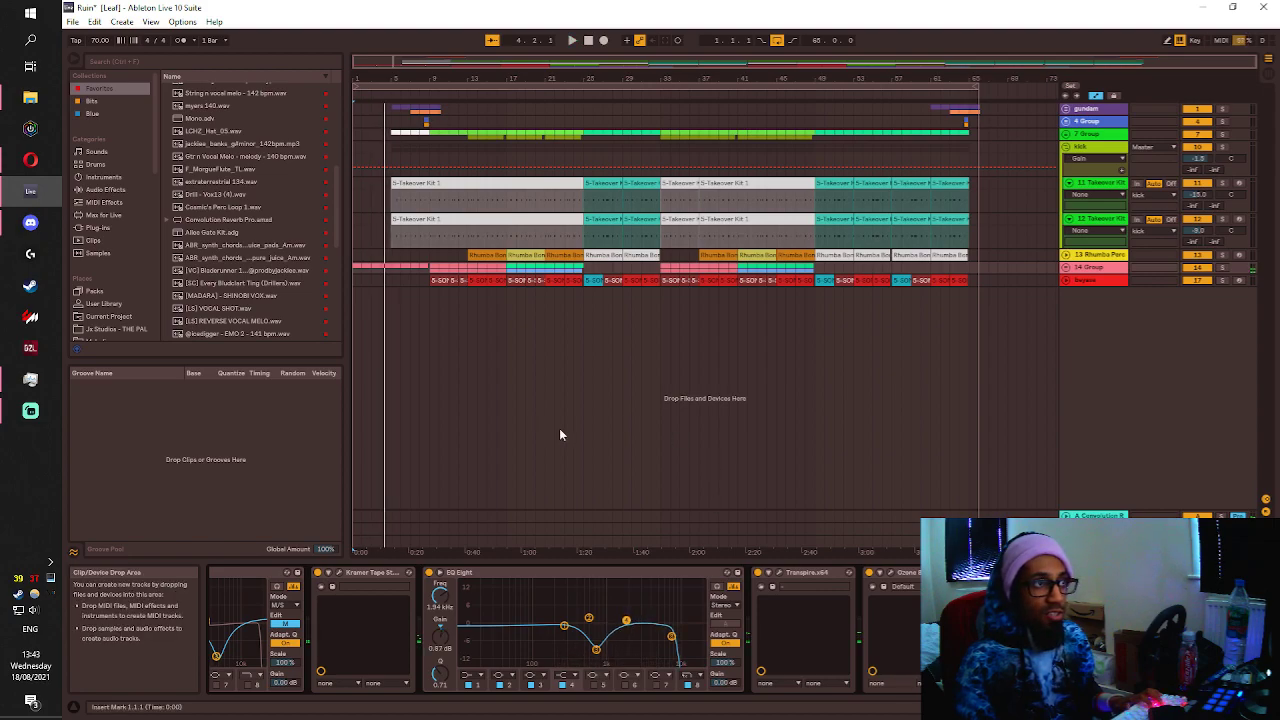
pyautogui.moveTo(1200, 707); pyautogui.dragTo(1164, 707)
pyautogui.press('space')
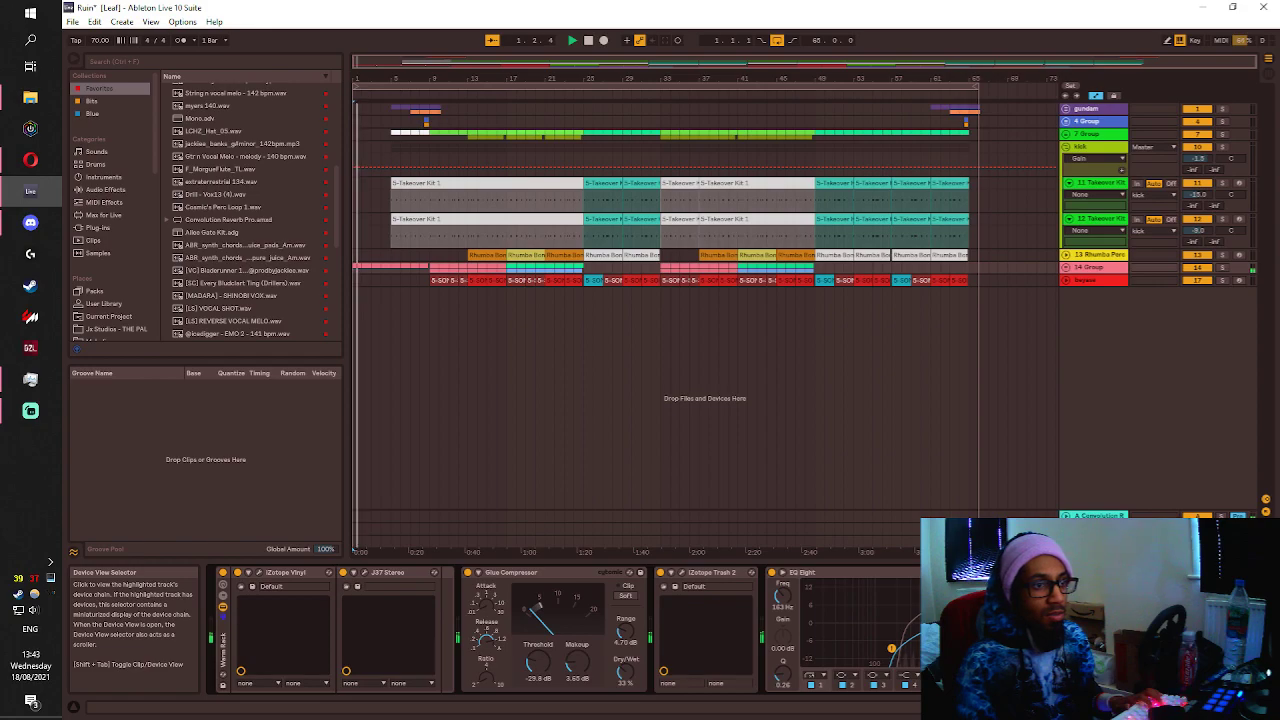
# Bypass and re-enable iZotope Trash 2 and EQ Eight on 14 Group to compare the sound during playback.
pyautogui.click(223, 577)
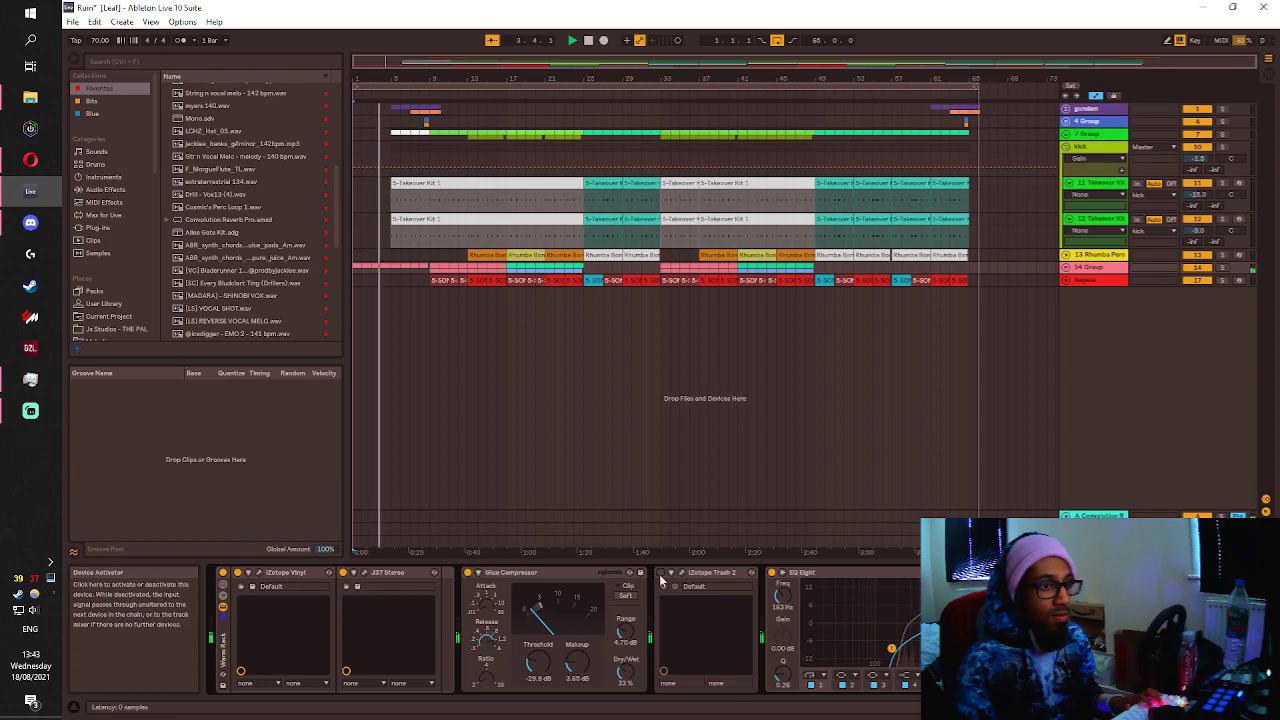
pyautogui.click(773, 574)
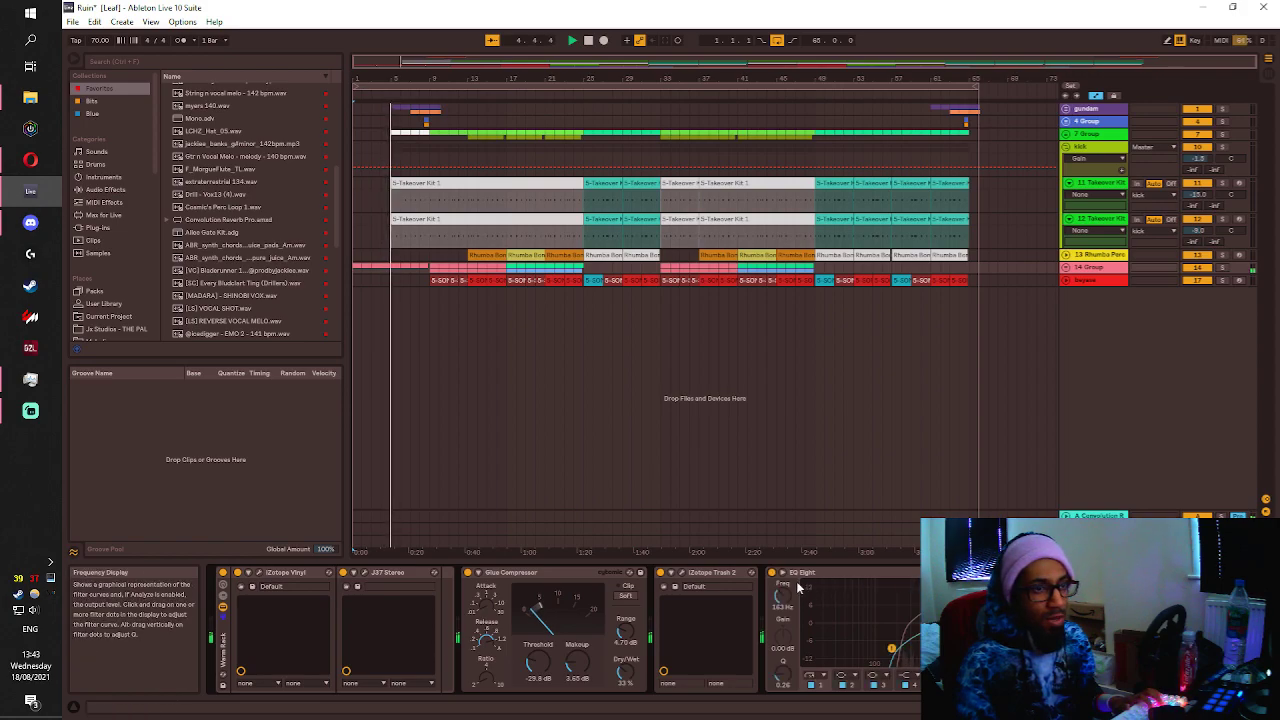
pyautogui.click(773, 574)
pyautogui.click(773, 574)
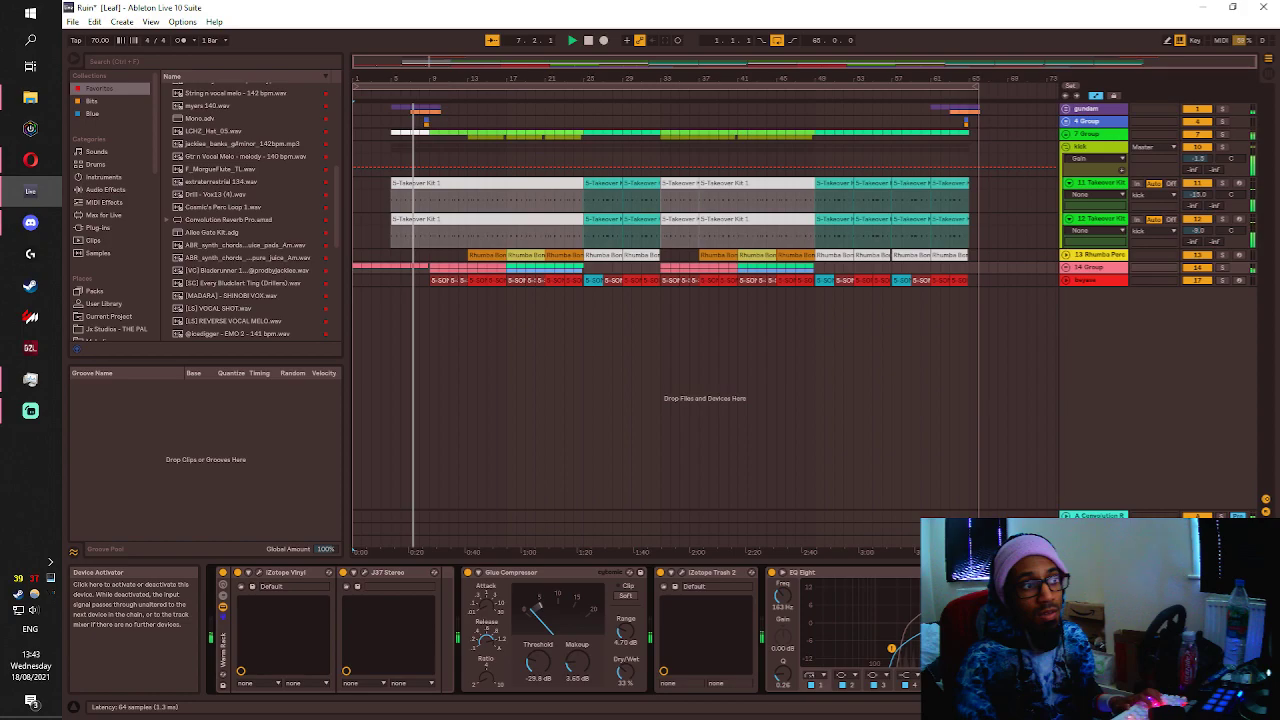
# Review the remaining devices in 14 Group's effect chain and unfold the group to check its track volume.
pyautogui.moveTo(1190, 707); pyautogui.dragTo(1229, 707)
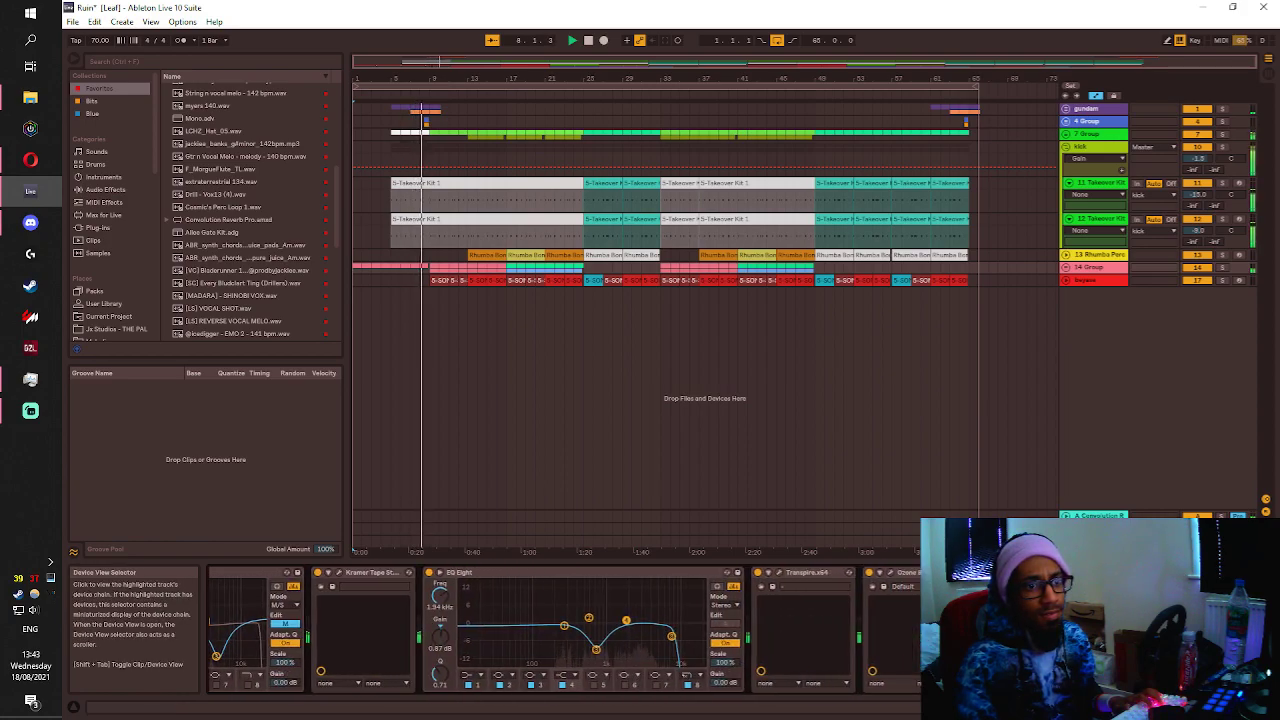
pyautogui.click(1066, 267)
pyautogui.click(1199, 279)
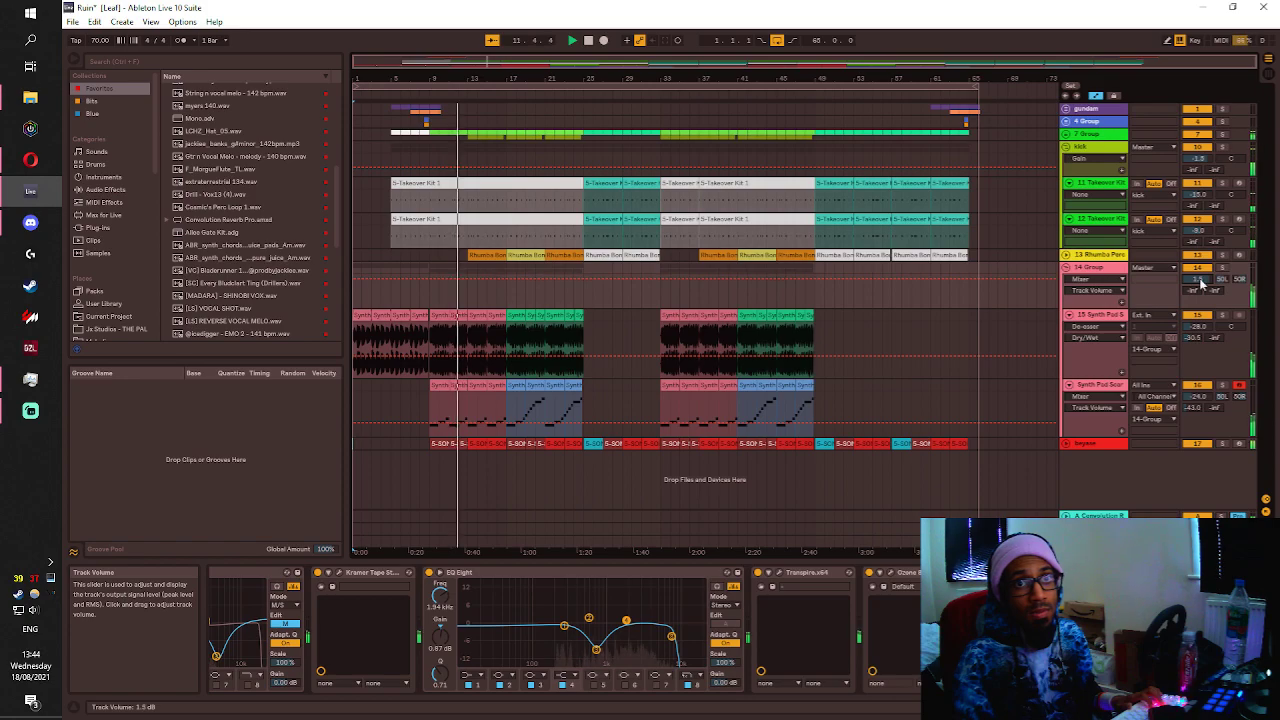
pyautogui.click(1066, 267)
# Set the Multiband Dynamics mid-band input gain on the SONNY 808 bass track to 11.3 dB and check the track's volume.
pyautogui.click(1080, 281)
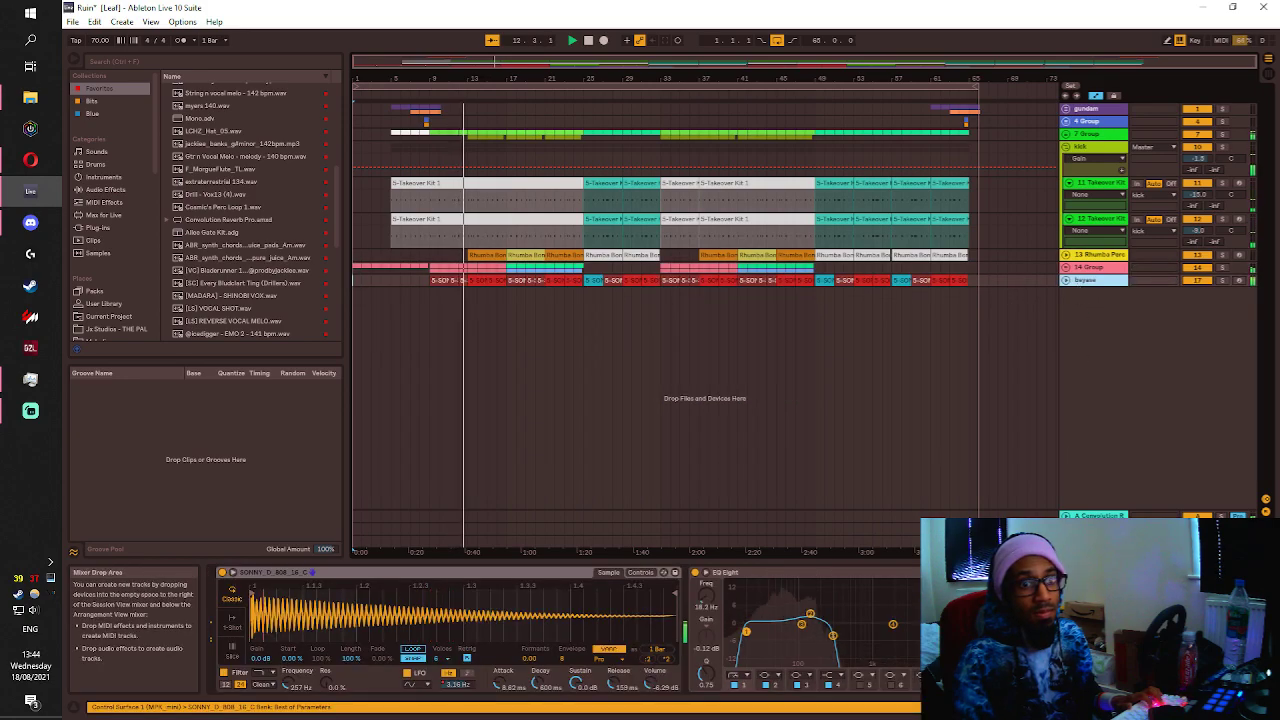
pyautogui.moveTo(1170, 707); pyautogui.dragTo(1199, 707)
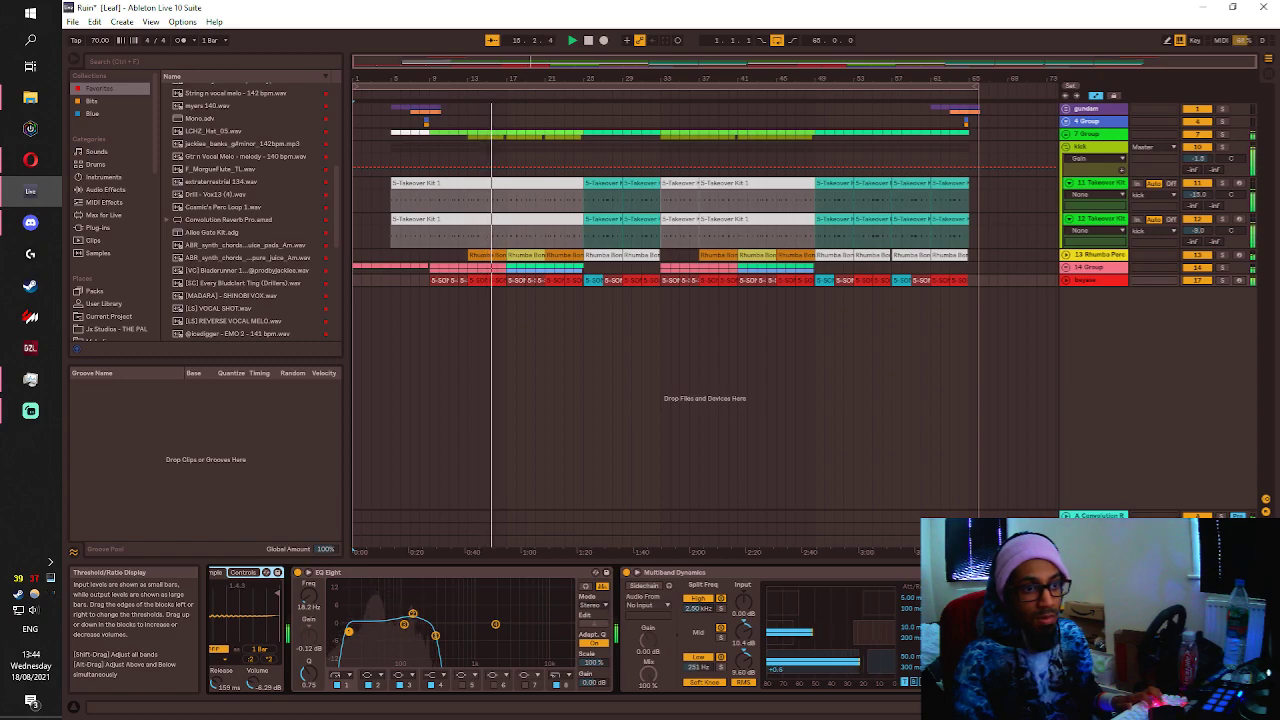
pyautogui.moveTo(746, 634); pyautogui.dragTo(746, 629)
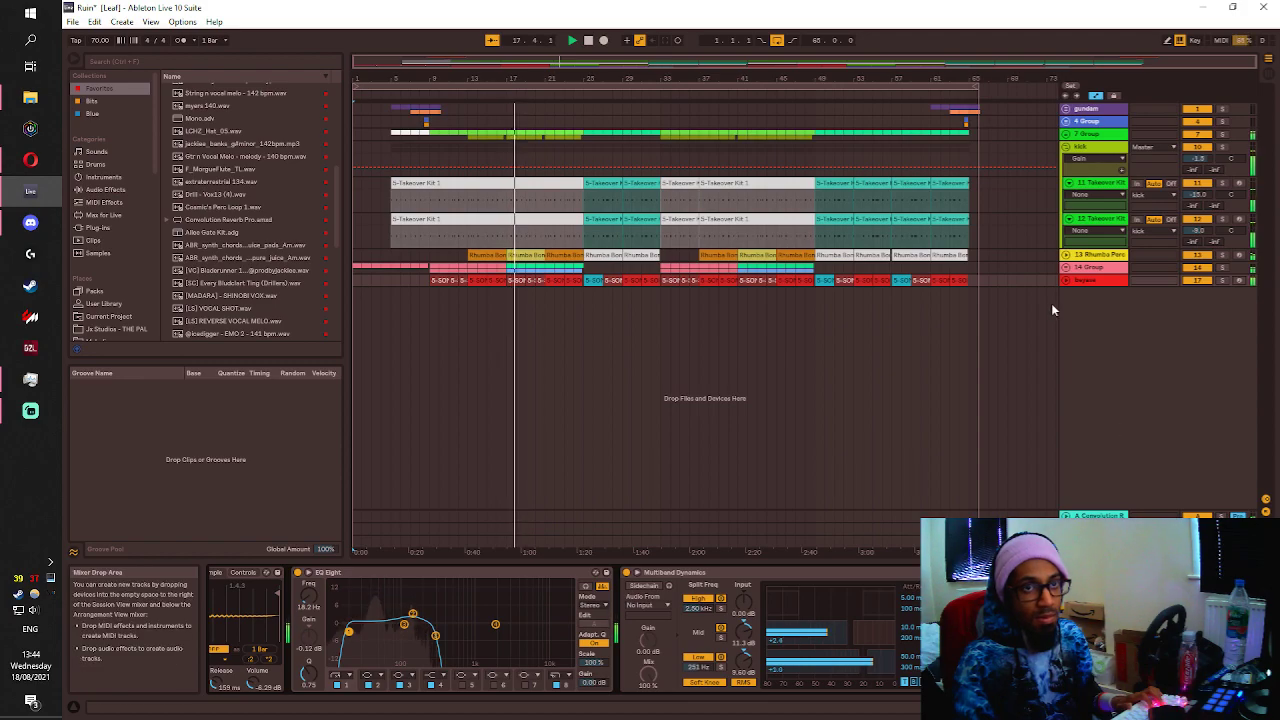
pyautogui.click(1066, 268)
pyautogui.click(1066, 268)
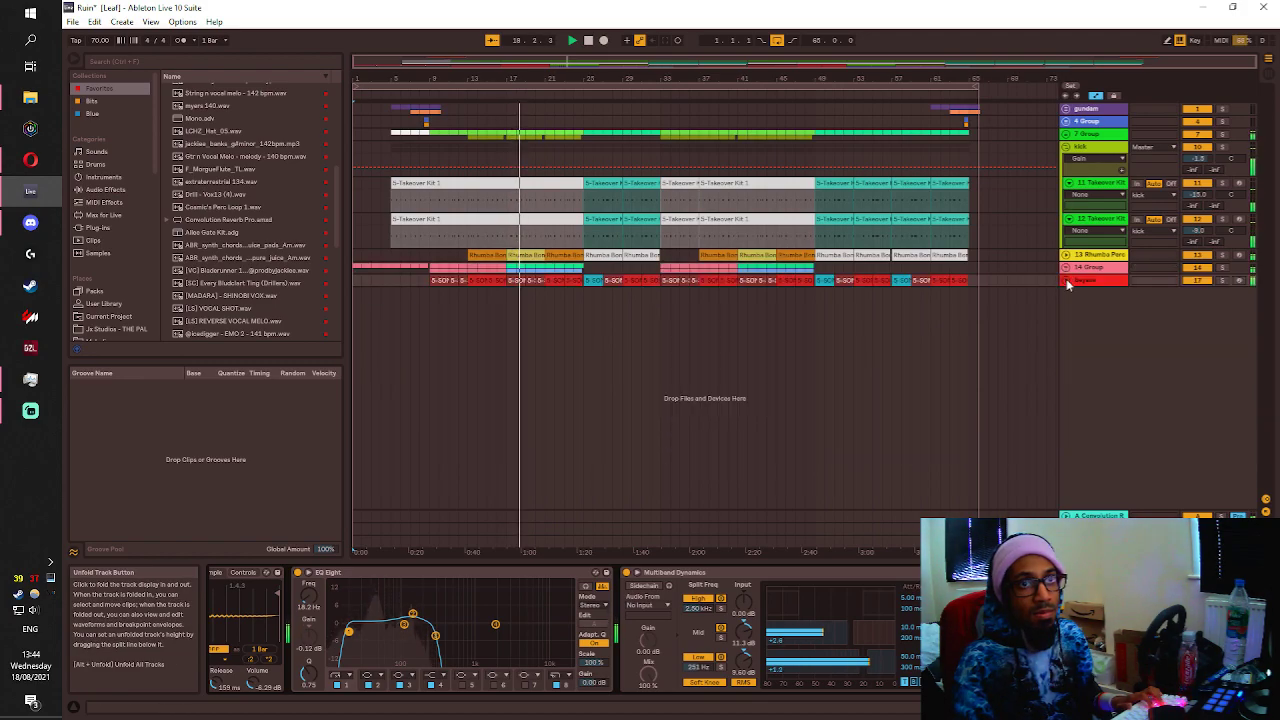
pyautogui.click(1066, 280)
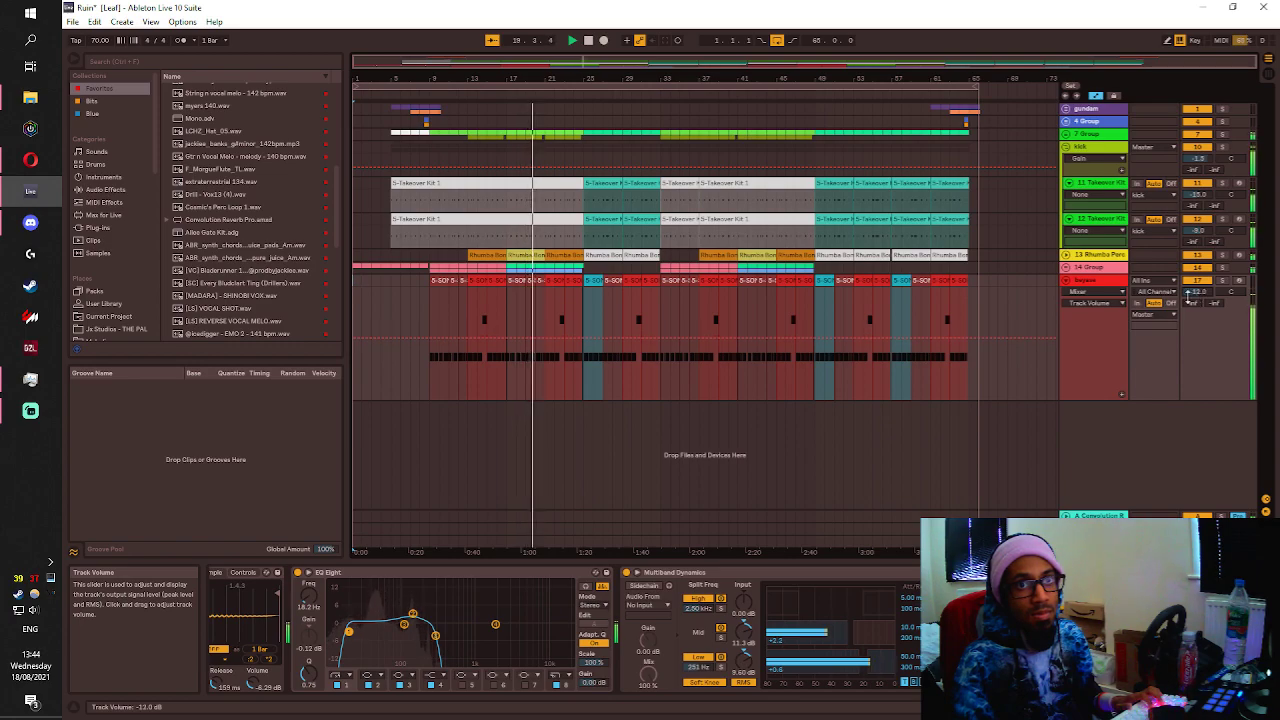
pyautogui.click(1066, 280)
# Reset 14 Group's volume to 0 dB and rebalance the volumes of the two Synth Pad tracks inside it.
pyautogui.click(1066, 268)
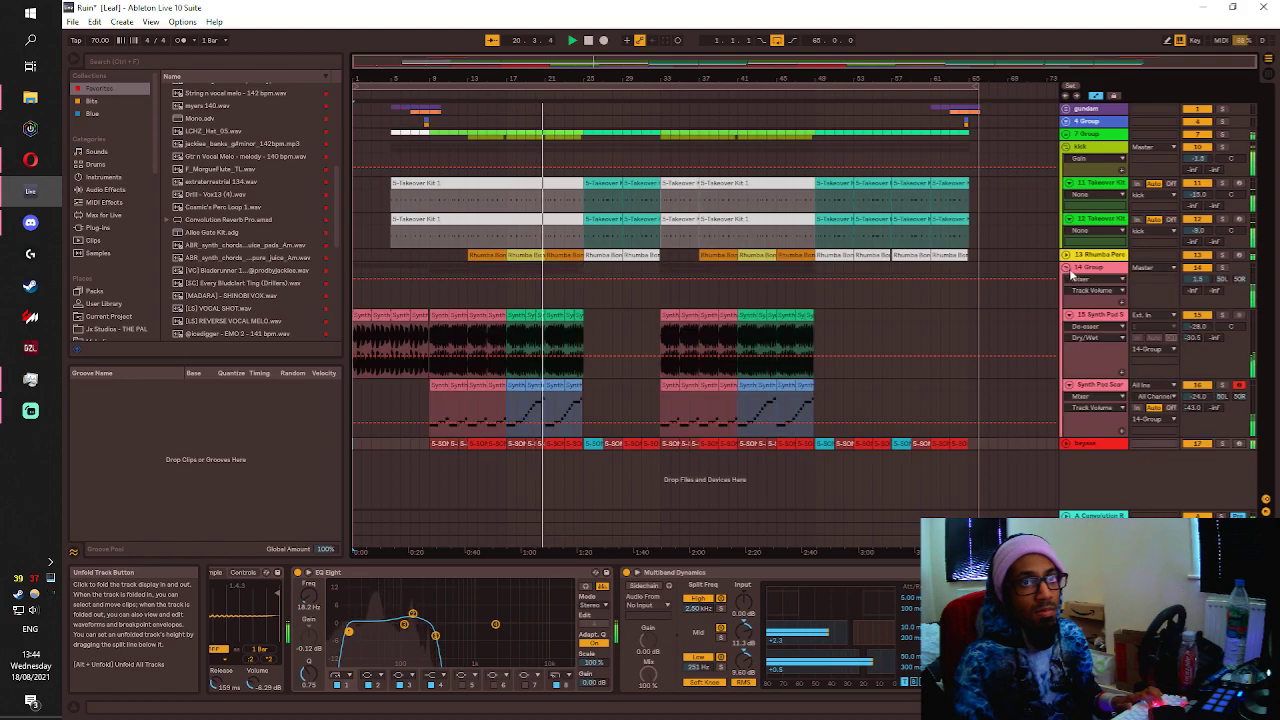
pyautogui.click(1092, 270)
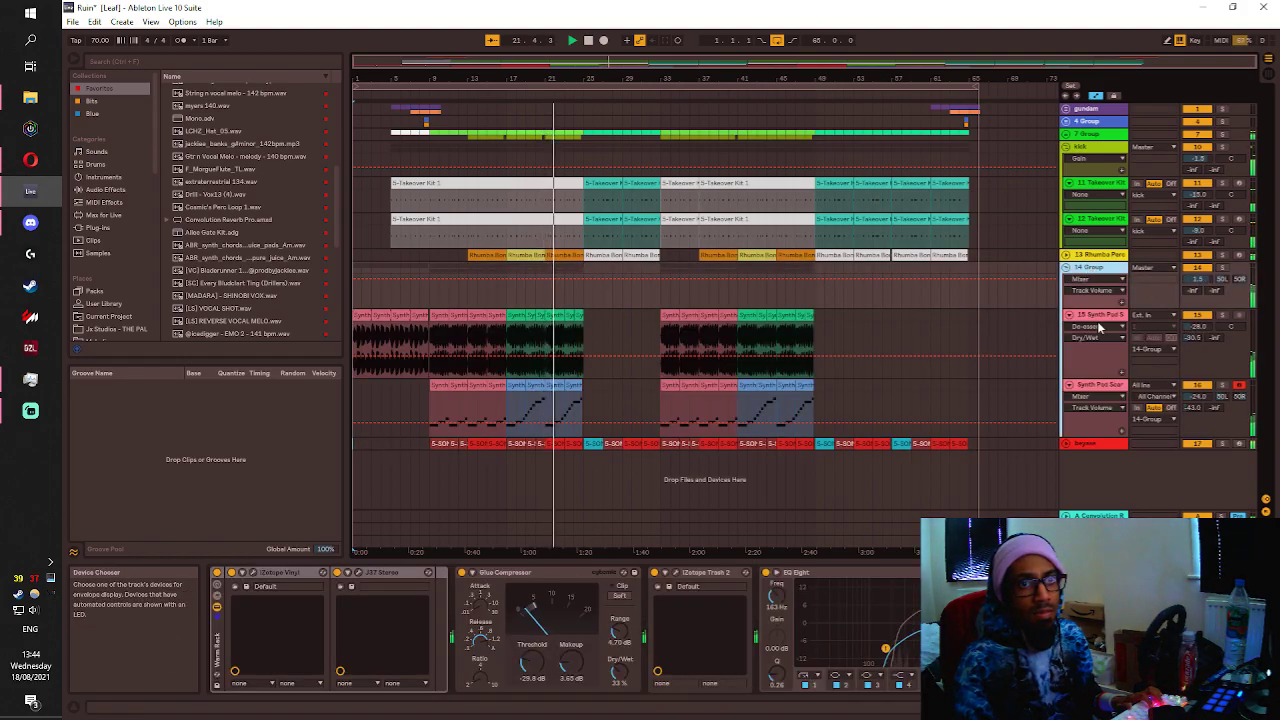
pyautogui.moveTo(1197, 327)
pyautogui.mouseDown()
pyautogui.moveTo(1199, 348)
pyautogui.moveTo(1197, 326)
pyautogui.mouseUp()
pyautogui.click(1116, 386)
pyautogui.keyDown('shift'); pyautogui.click(1108, 315); pyautogui.keyUp('shift')
pyautogui.doubleClick(1198, 280)
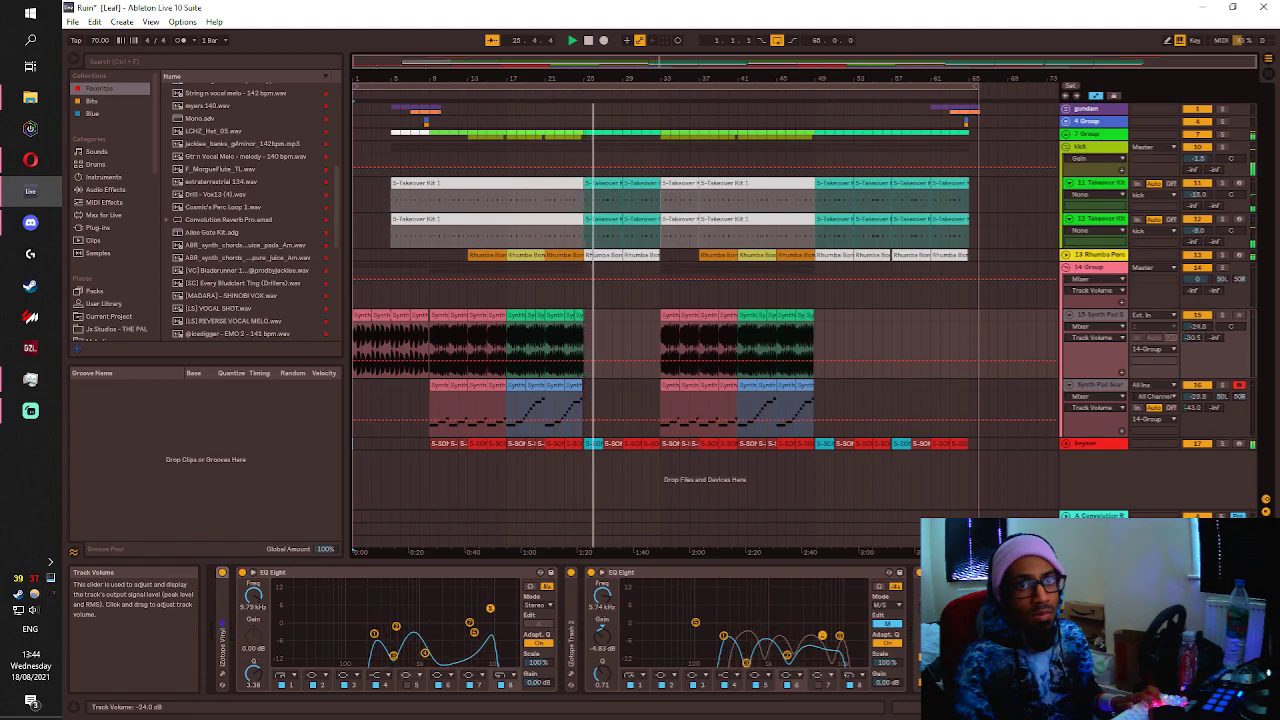
pyautogui.click(1066, 268)
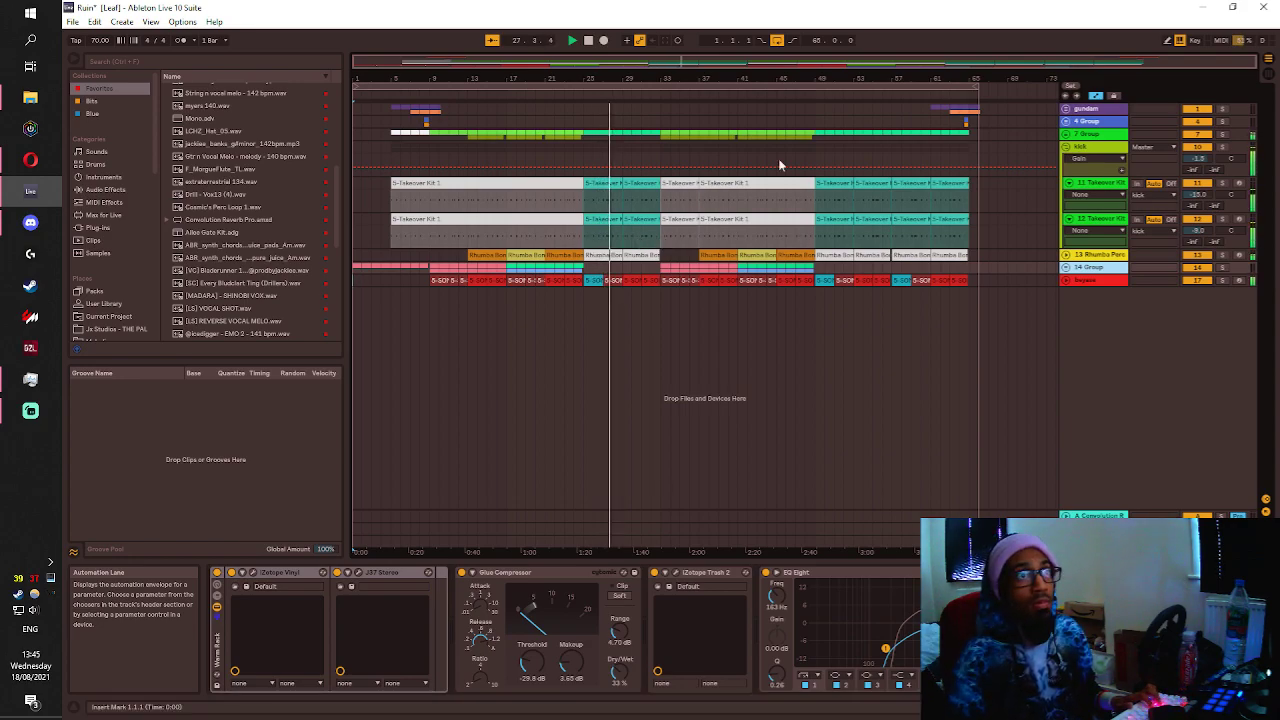
# Unfold 7 Group and examine its drum and percussion clips around bars 25 to 33.
pyautogui.click(1066, 134)
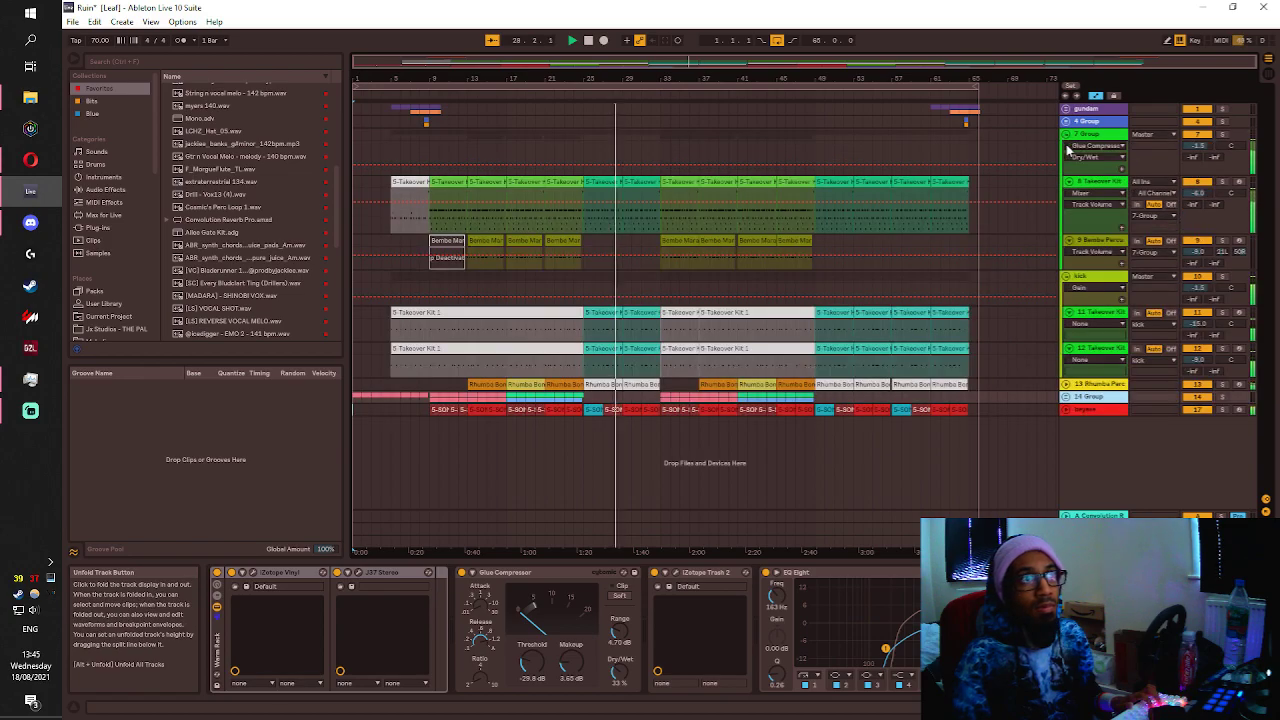
pyautogui.scroll(5, 698, 219)
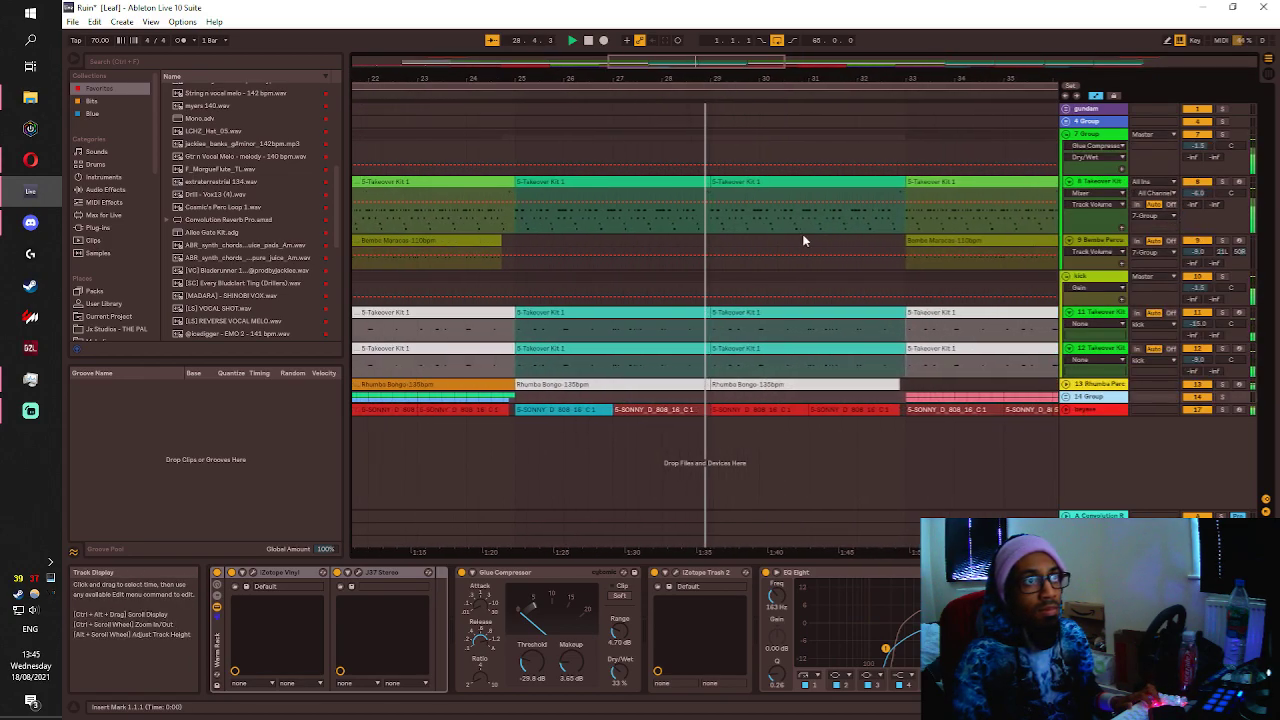
pyautogui.scroll(-2, 802, 234)
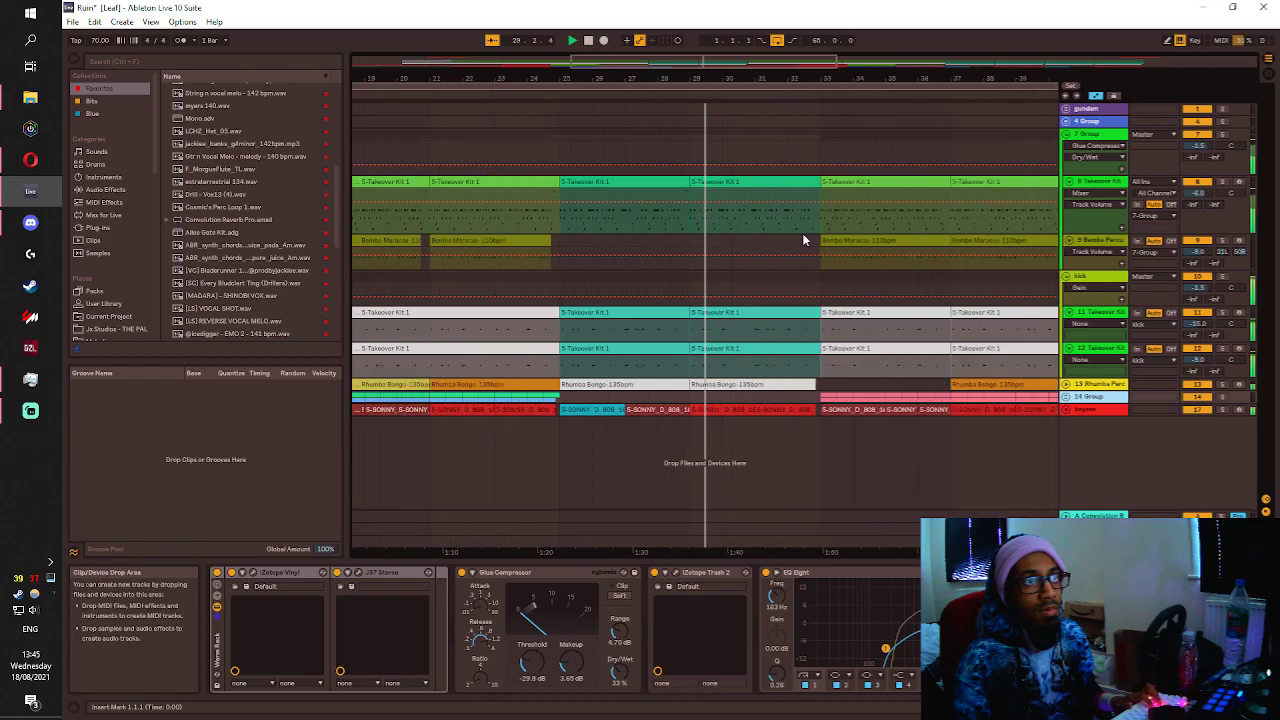
pyautogui.scroll(-2, 805, 240)
pyautogui.click(1066, 134)
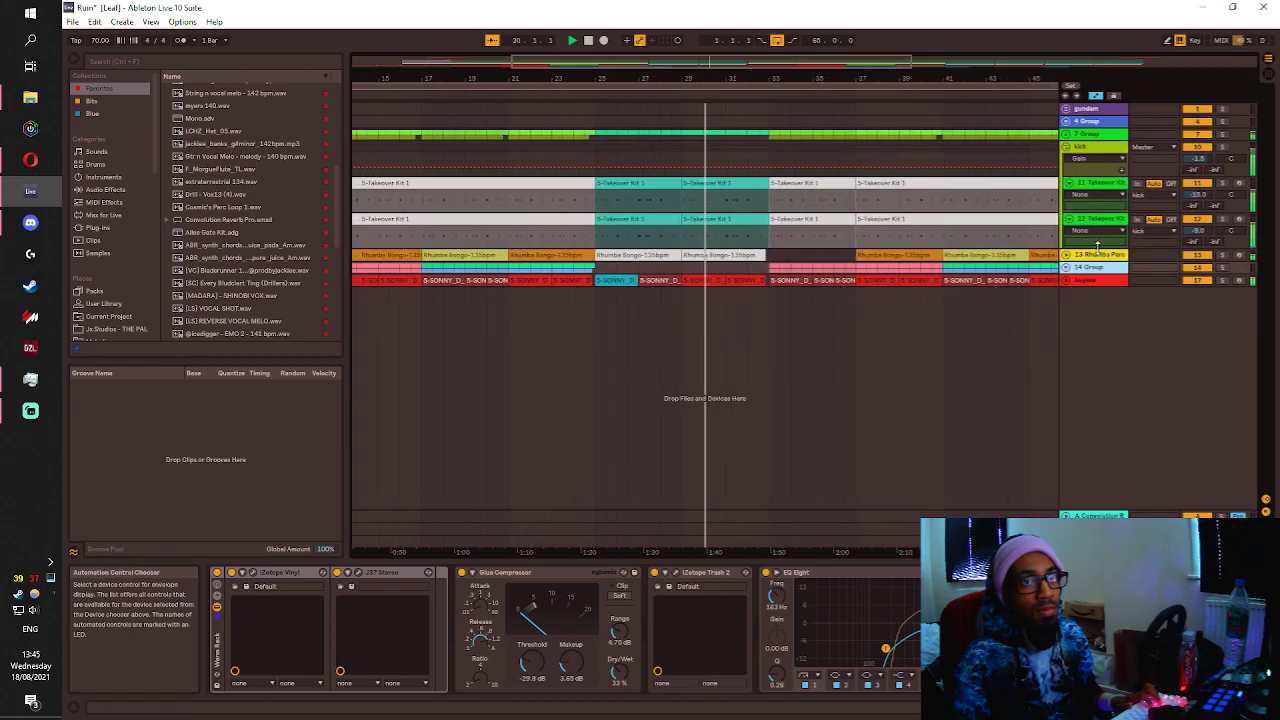
# Unfold the Rhumba percussion track and replay the transition into bar 33 from just before its clip ends.
pyautogui.click(1066, 254)
pyautogui.scroll(3, 720, 268)
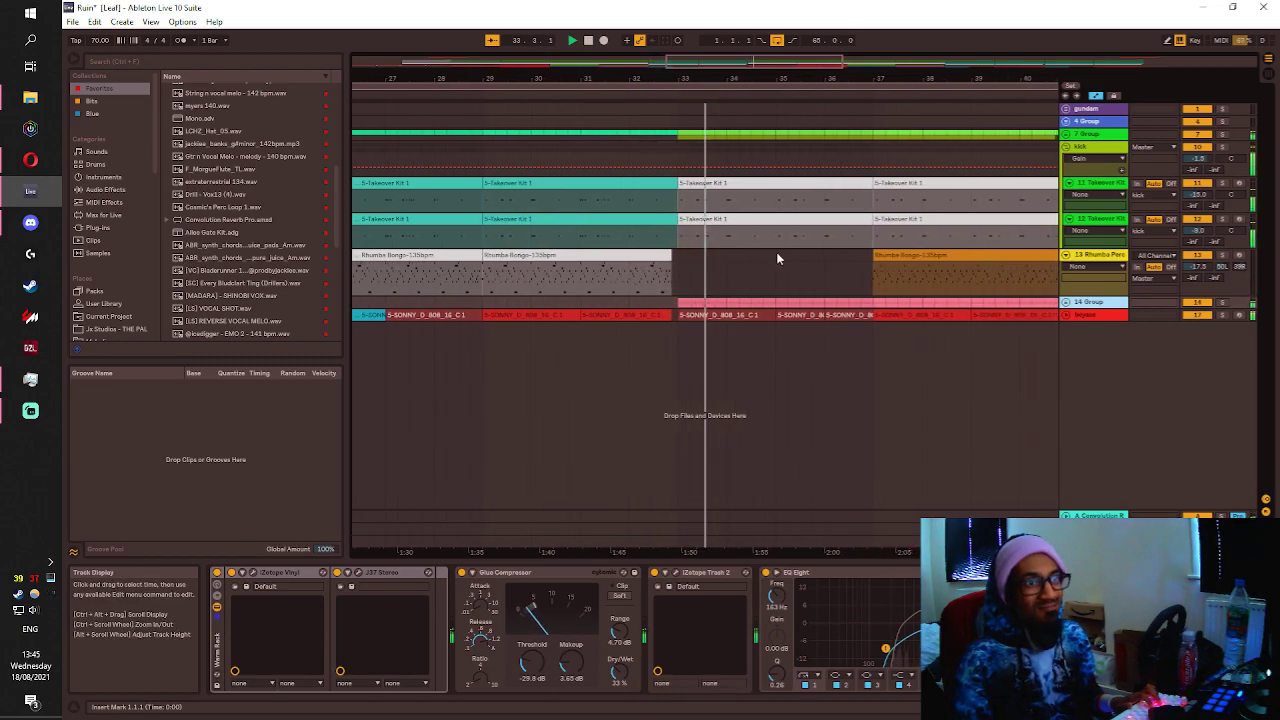
pyautogui.scroll(-2, 767, 244)
pyautogui.scroll(1, 677, 268)
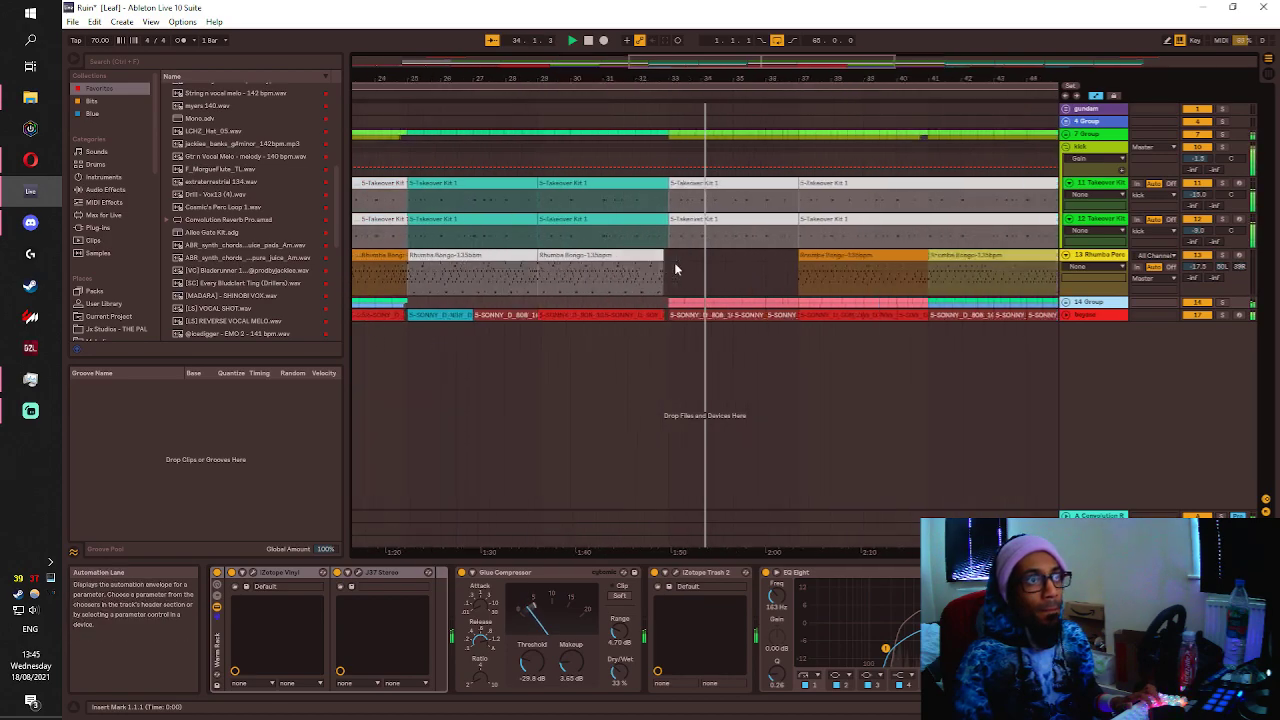
pyautogui.scroll(3, 675, 269)
pyautogui.click(534, 281)
pyautogui.press('space')
pyautogui.press('space')
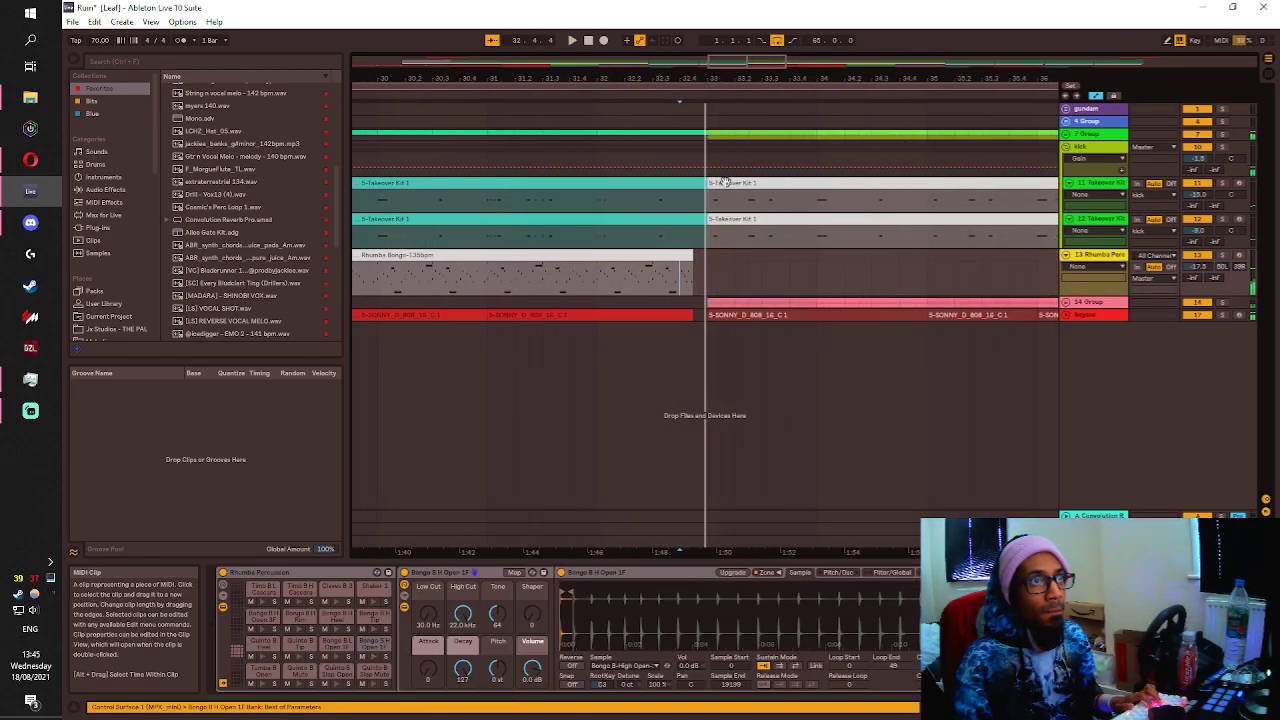
# Unfold 7 Group, select the Vox Yep Loop pad in the Takeover Kit rack and replay the transition into bar 33.
pyautogui.click(1066, 134)
pyautogui.click(681, 220)
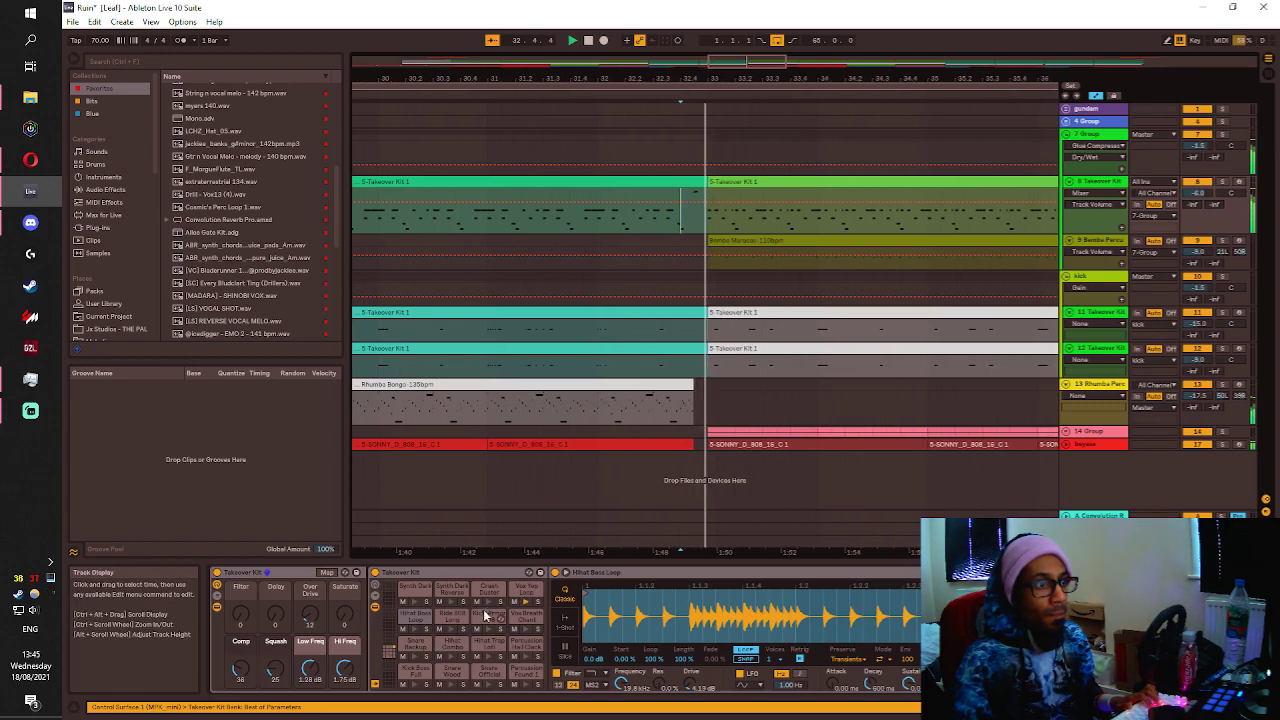
pyautogui.click(527, 592)
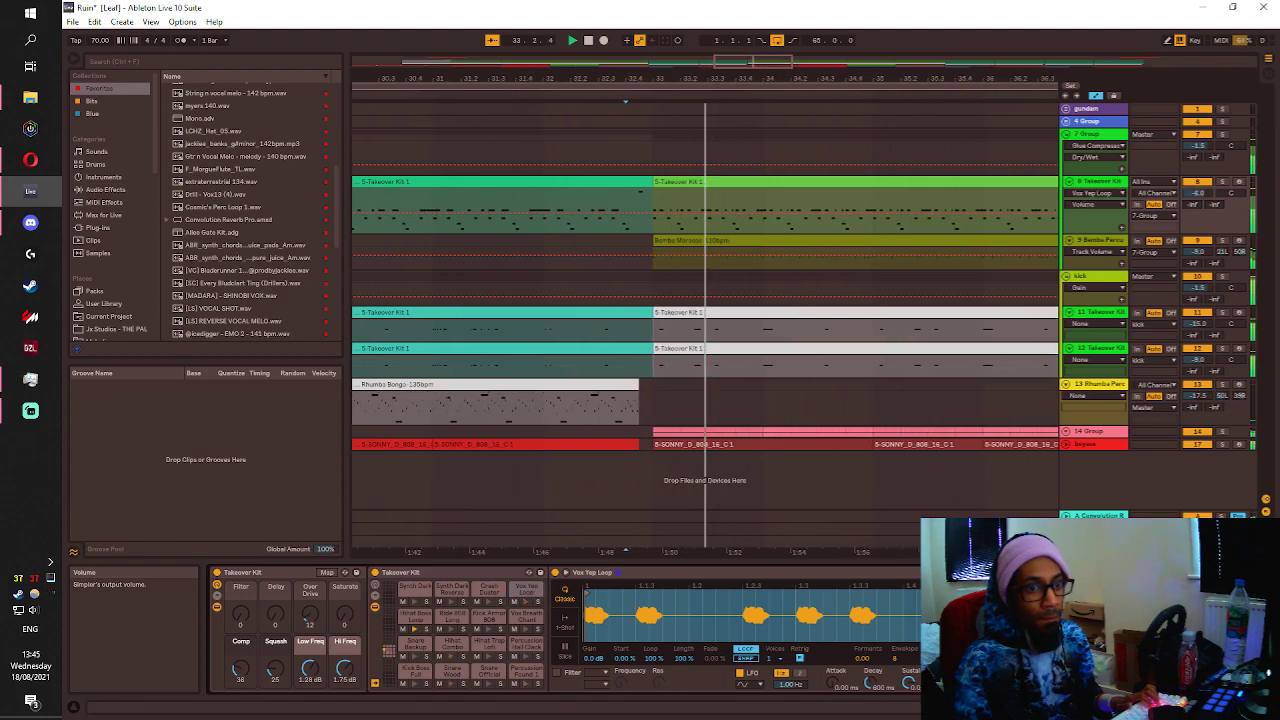
pyautogui.press('space')
pyautogui.press('space')
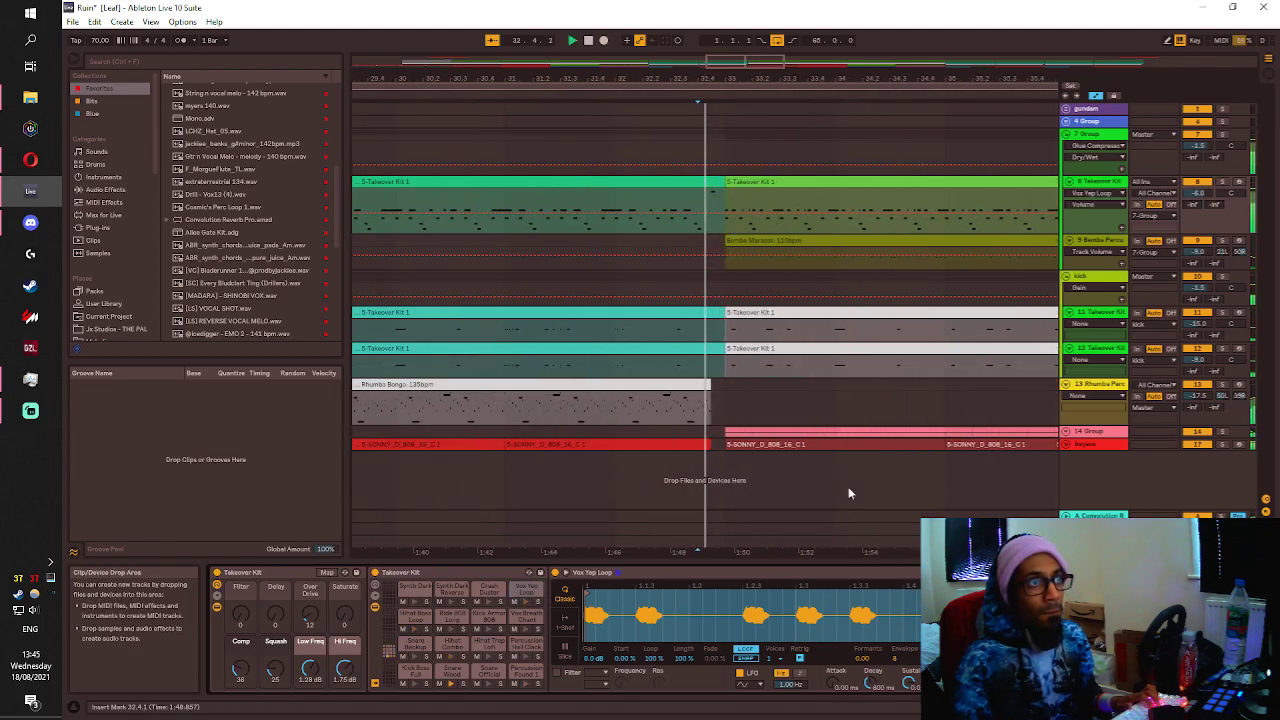
pyautogui.scroll(-5, 636, 344)
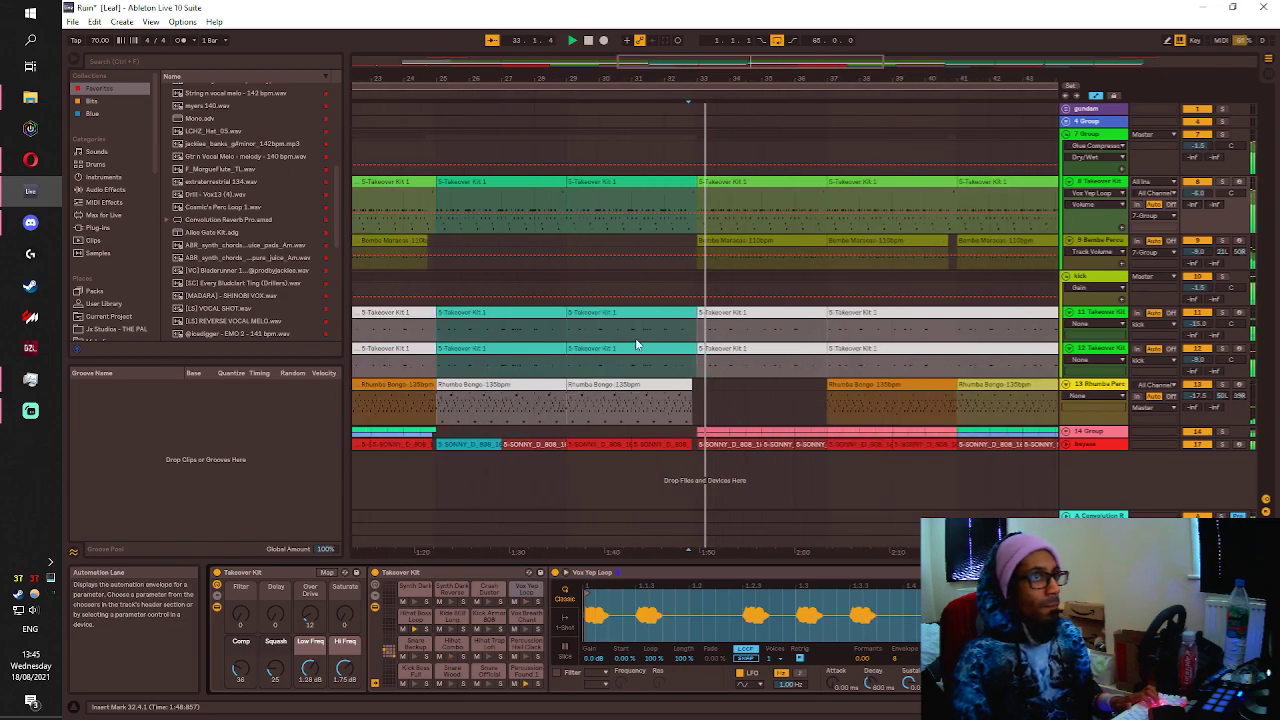
# Replay the Takeover Kit drum section from around bar 28.3 and save the set.
pyautogui.click(542, 228)
pyautogui.press('space')
pyautogui.press('space')
pyautogui.scroll(2, 832, 240)
pyautogui.scroll(3, 832, 240)
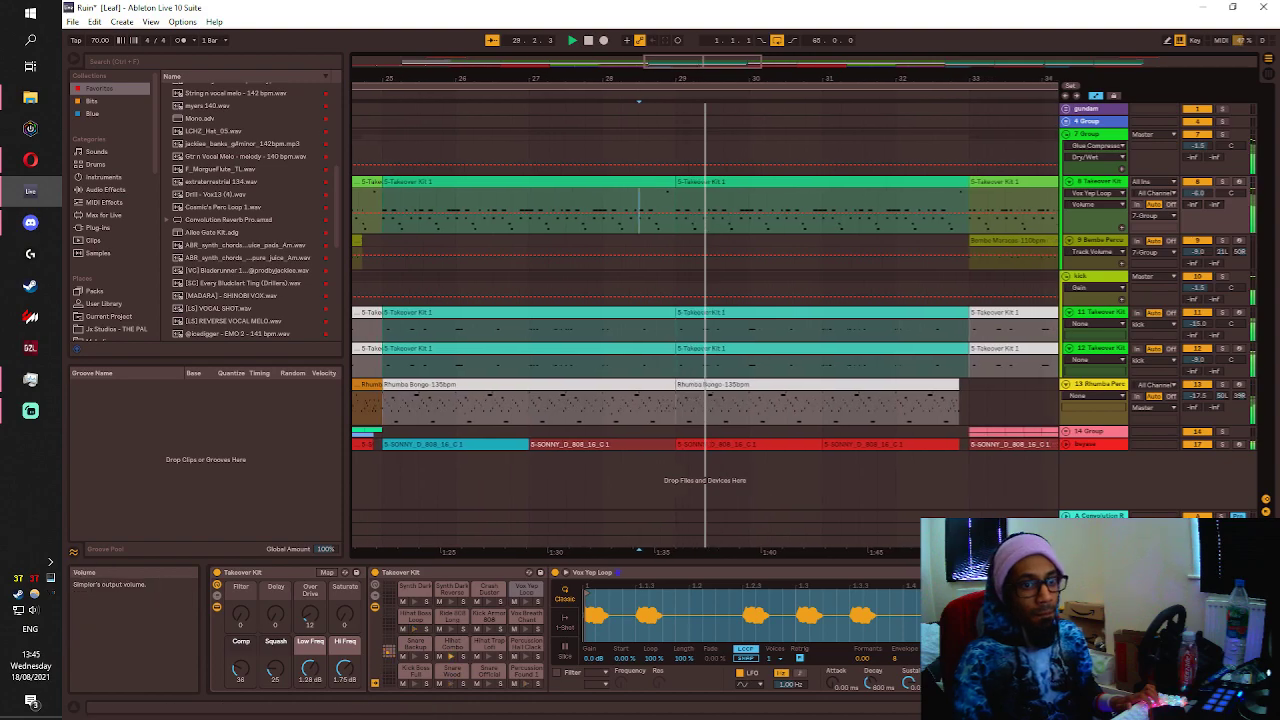
pyautogui.scroll(-5, 800, 248)
pyautogui.hotkey('ctrl', 's')
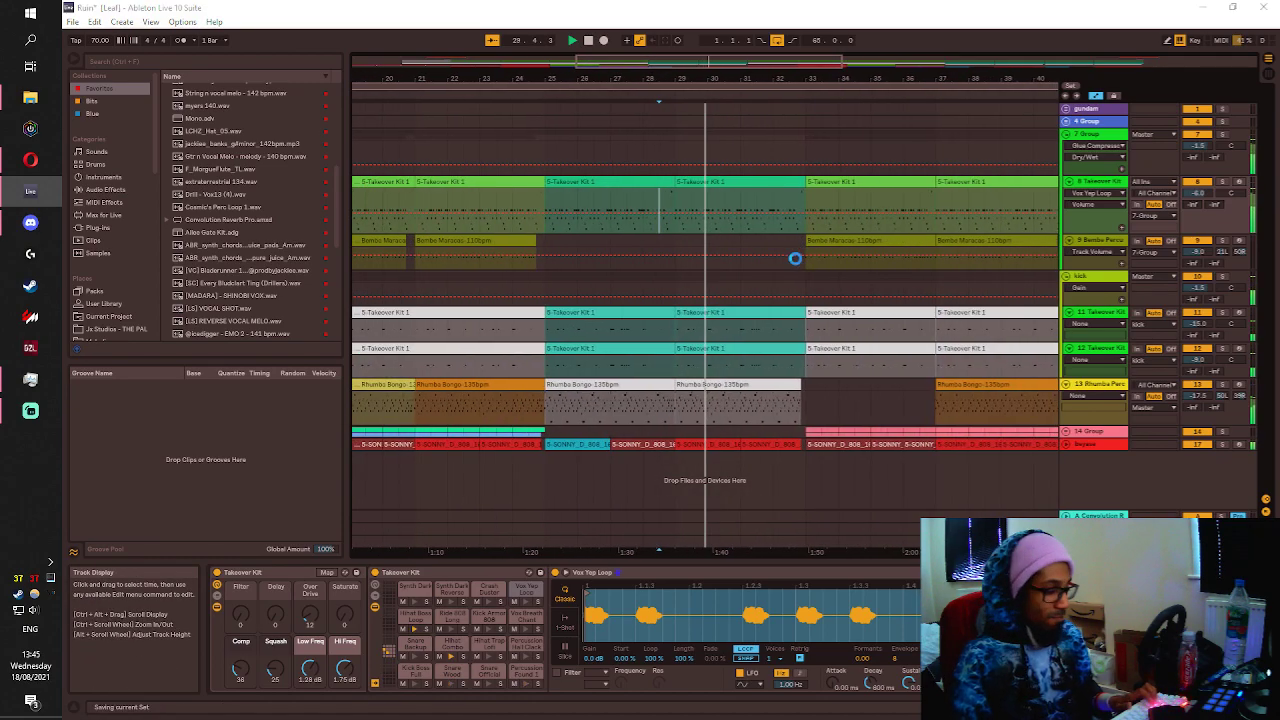
pyautogui.scroll(-5, 797, 283)
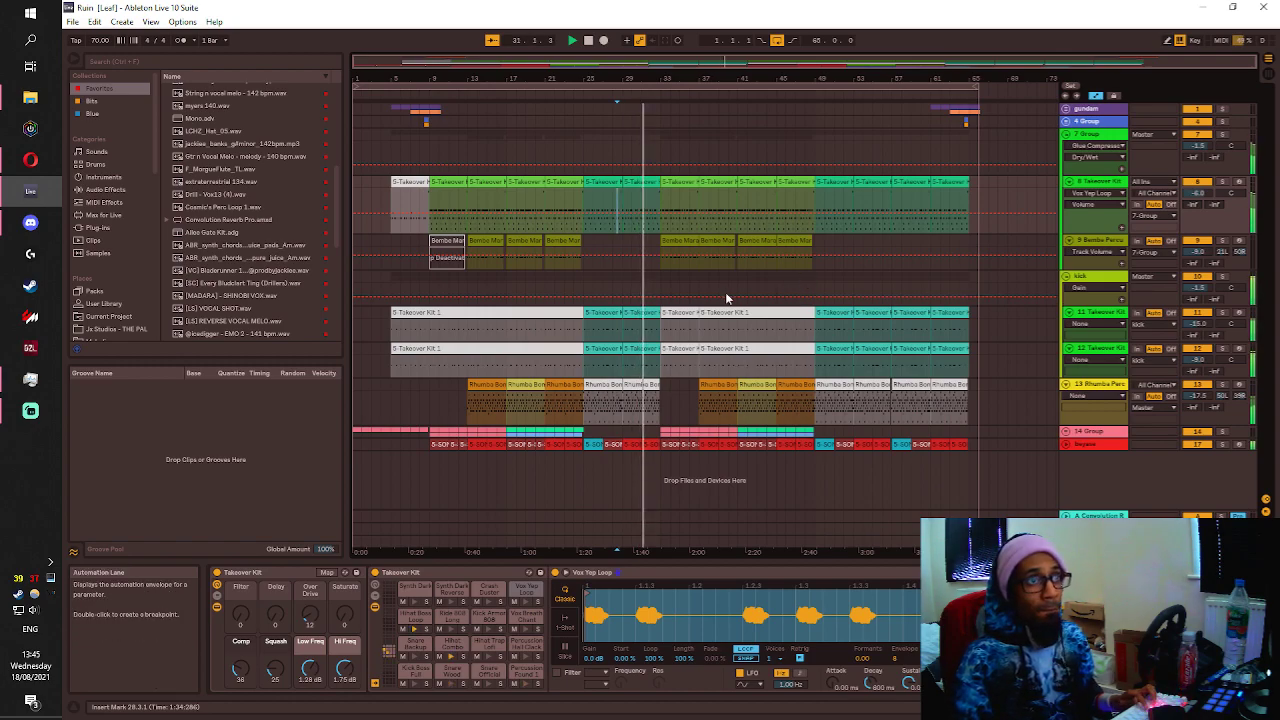
# Adjust the input level of Virtual Tape Machines on the SONNY 808 bass track and close the plug-in window.
pyautogui.click(1075, 445)
pyautogui.click(1195, 707)
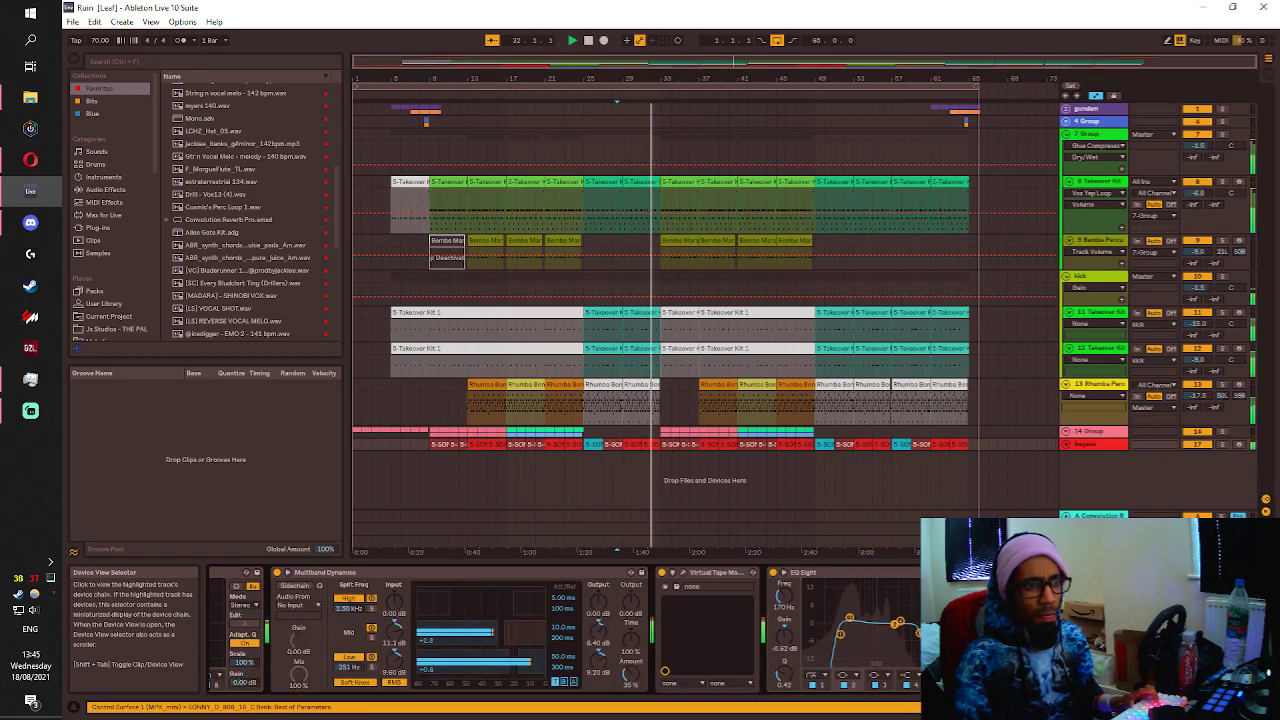
pyautogui.click(676, 586)
pyautogui.moveTo(703, 350); pyautogui.dragTo(675, 343)
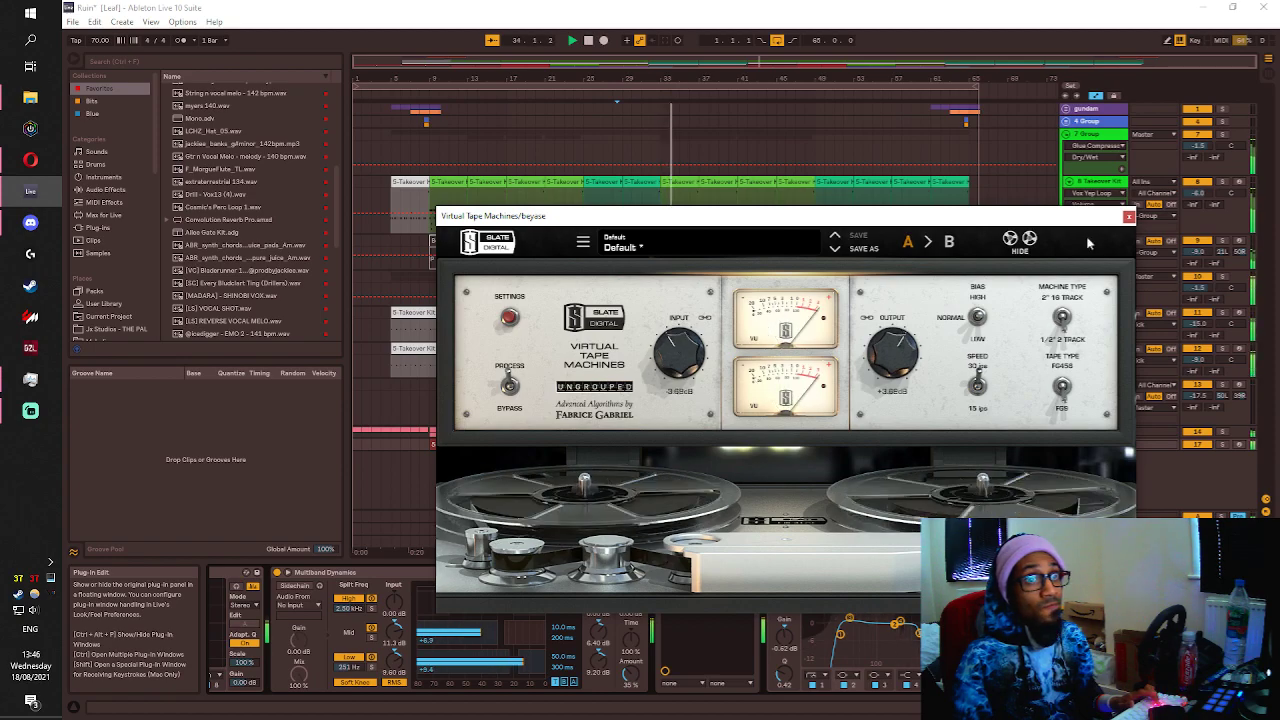
pyautogui.click(1128, 216)
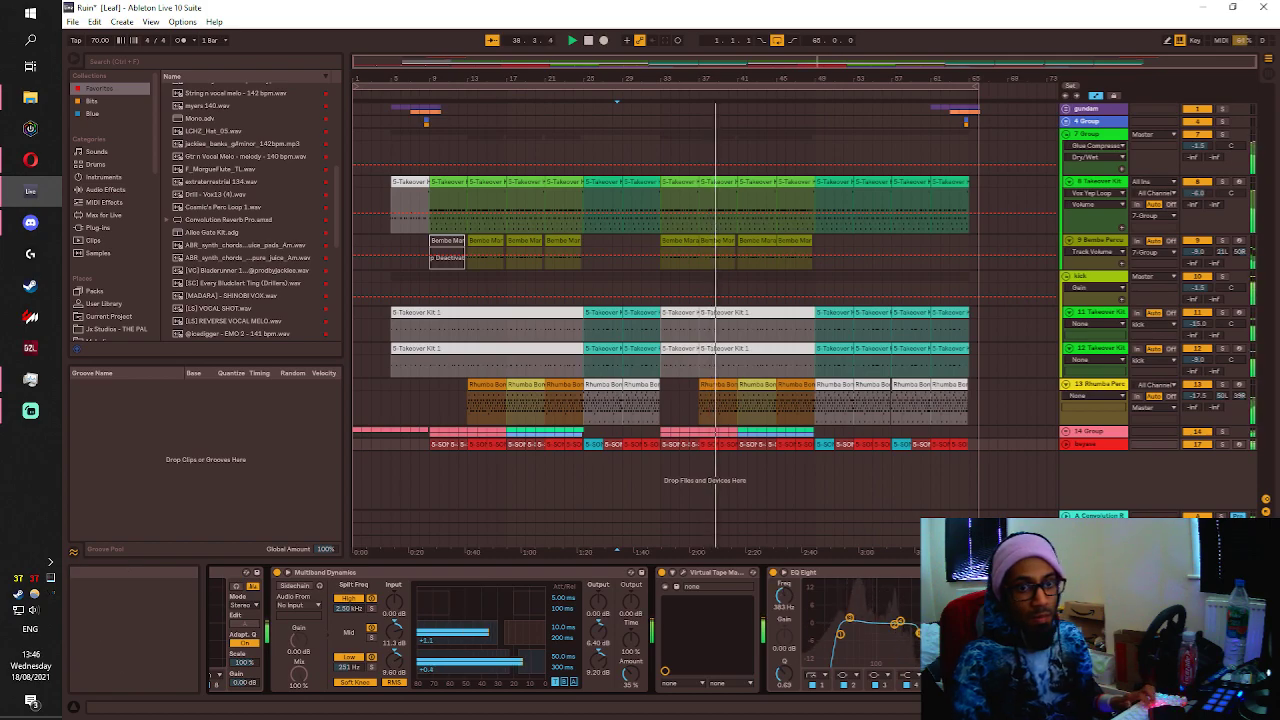
# Examine the bass track's earlier devices and show 7 Group's Glue Compressor.
pyautogui.moveTo(1208, 707)
pyautogui.mouseDown()
pyautogui.moveTo(1169, 707)
pyautogui.moveTo(1197, 707)
pyautogui.mouseUp()
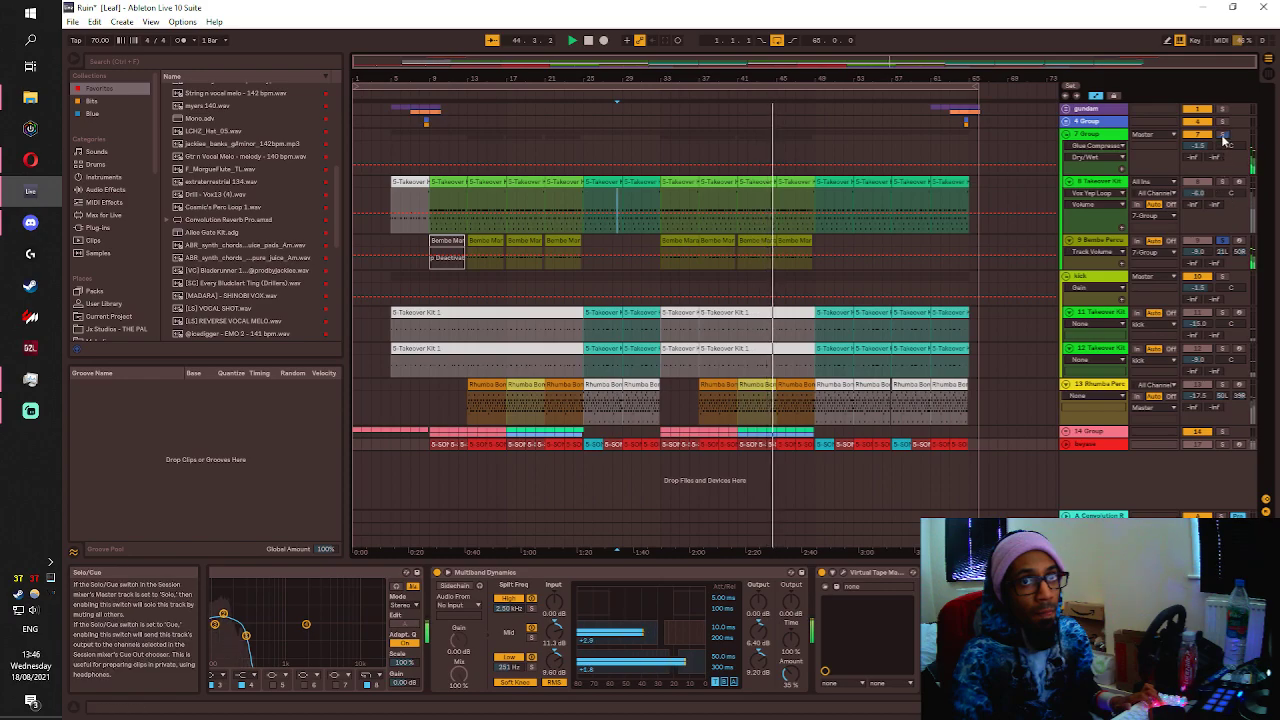
pyautogui.click(1093, 146)
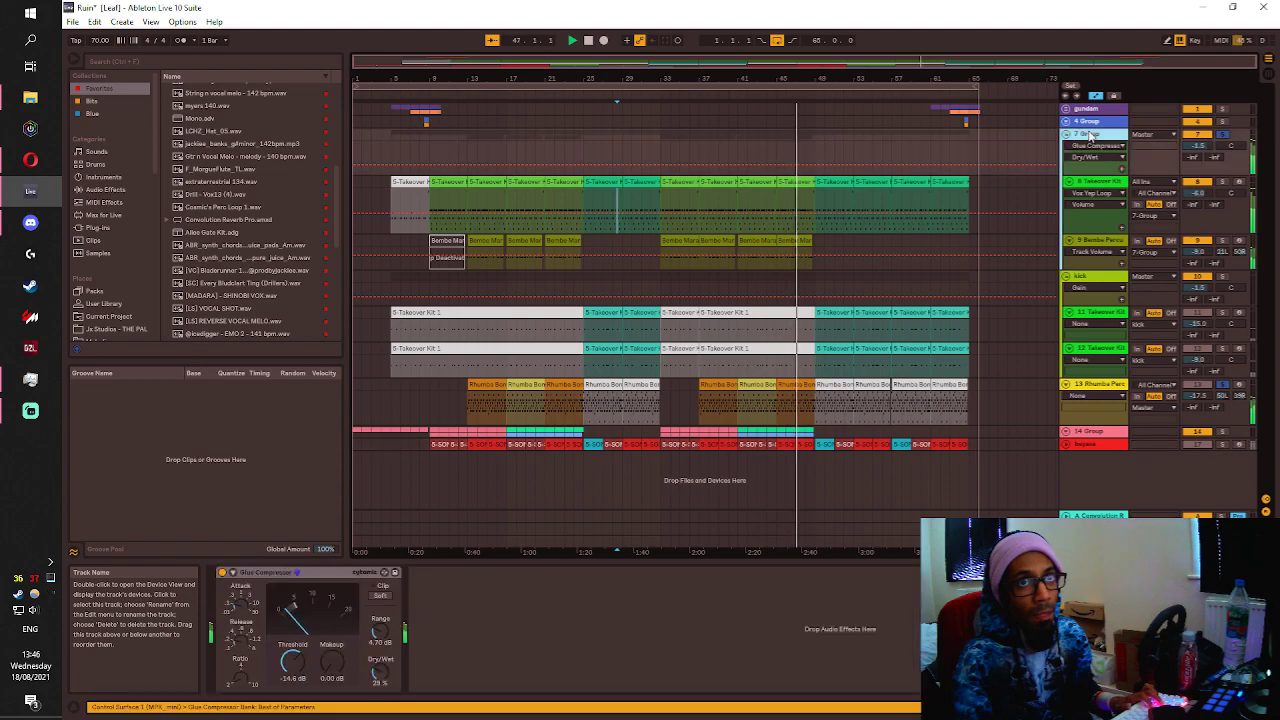
# Enable sidechain on the 7 Group's Glue Compressor with 13-Rhumba Percussion as its source, and play the arrangement from the start.
pyautogui.click(385, 572)
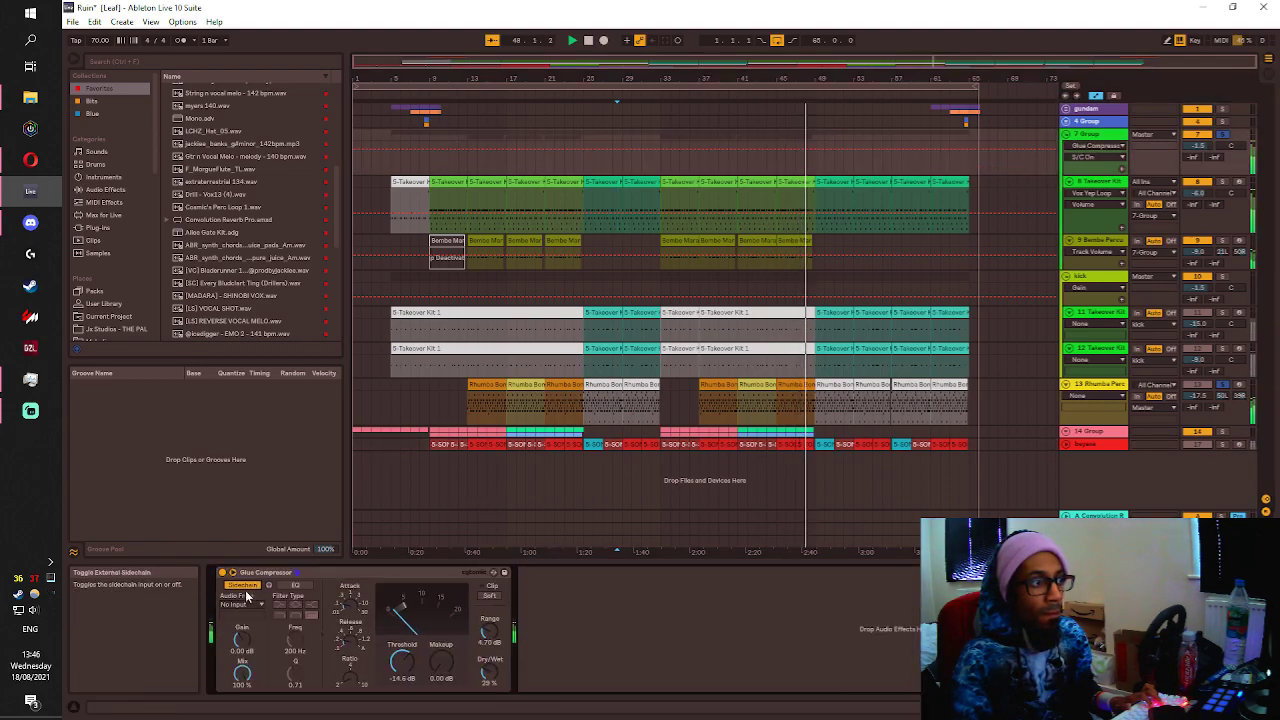
pyautogui.click(244, 603)
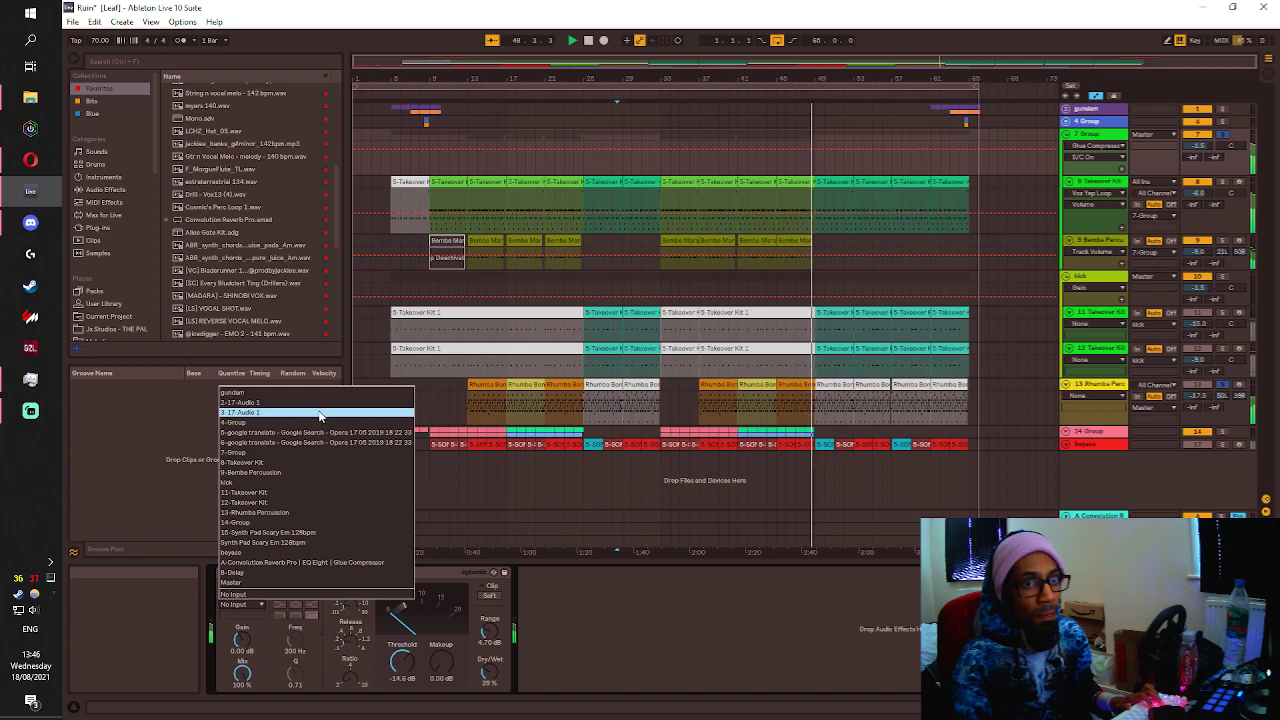
pyautogui.click(274, 513)
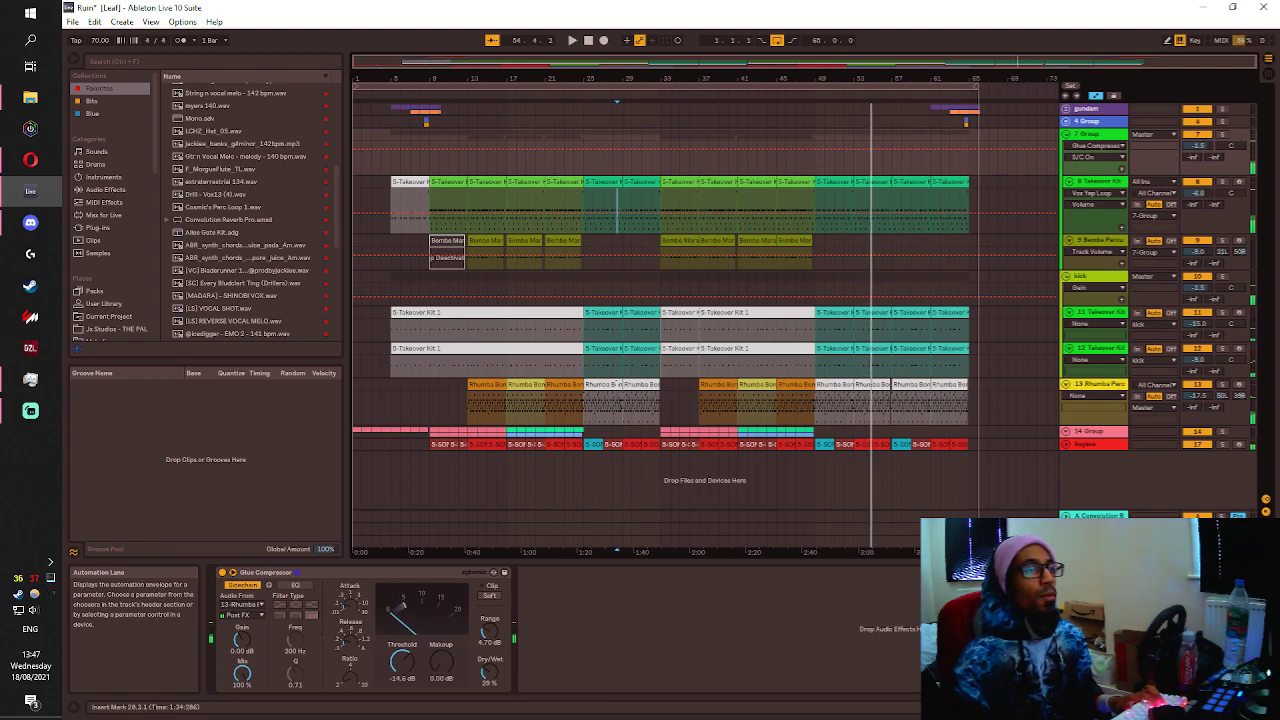
pyautogui.click(357, 408)
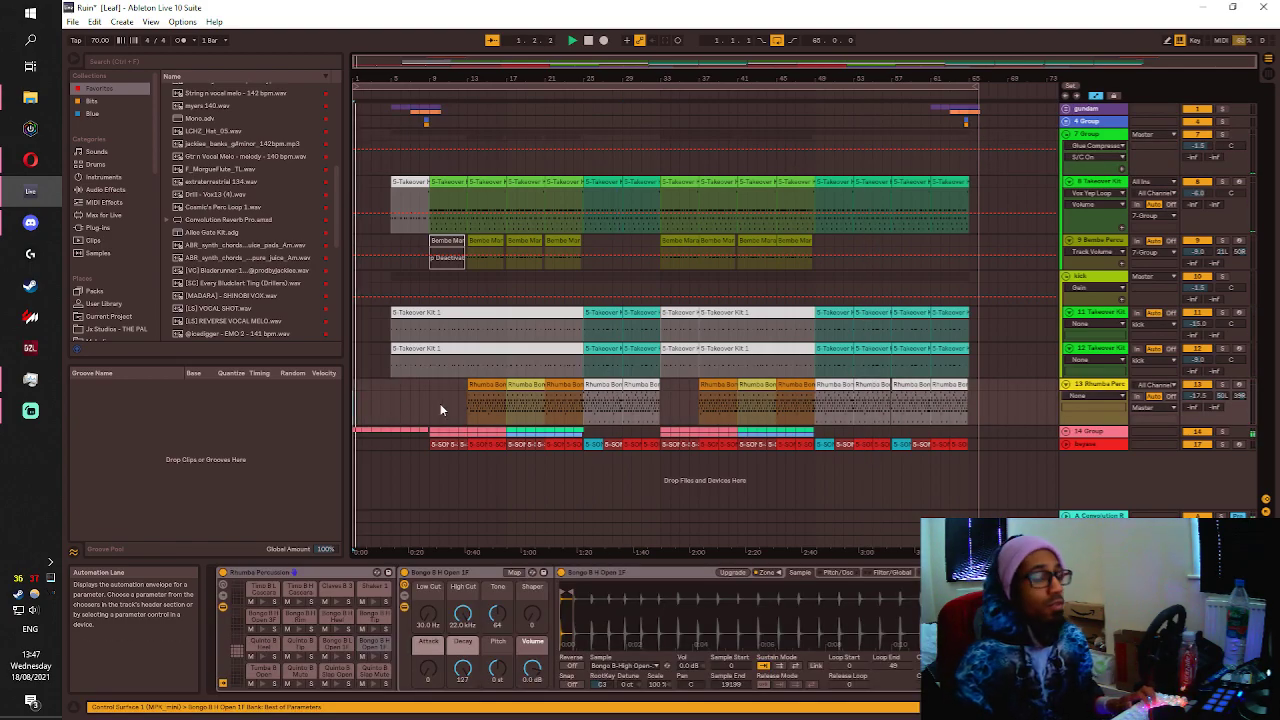
pyautogui.press('+')
pyautogui.press('-')
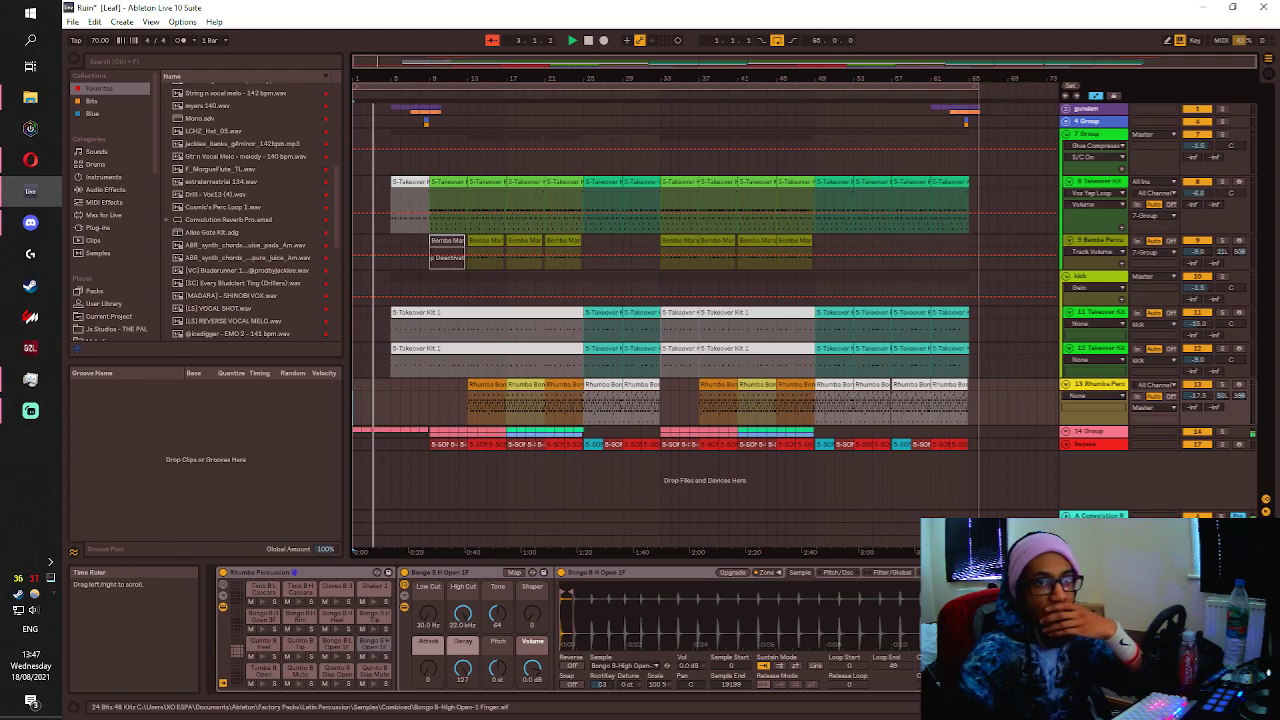
pyautogui.click(1087, 432)
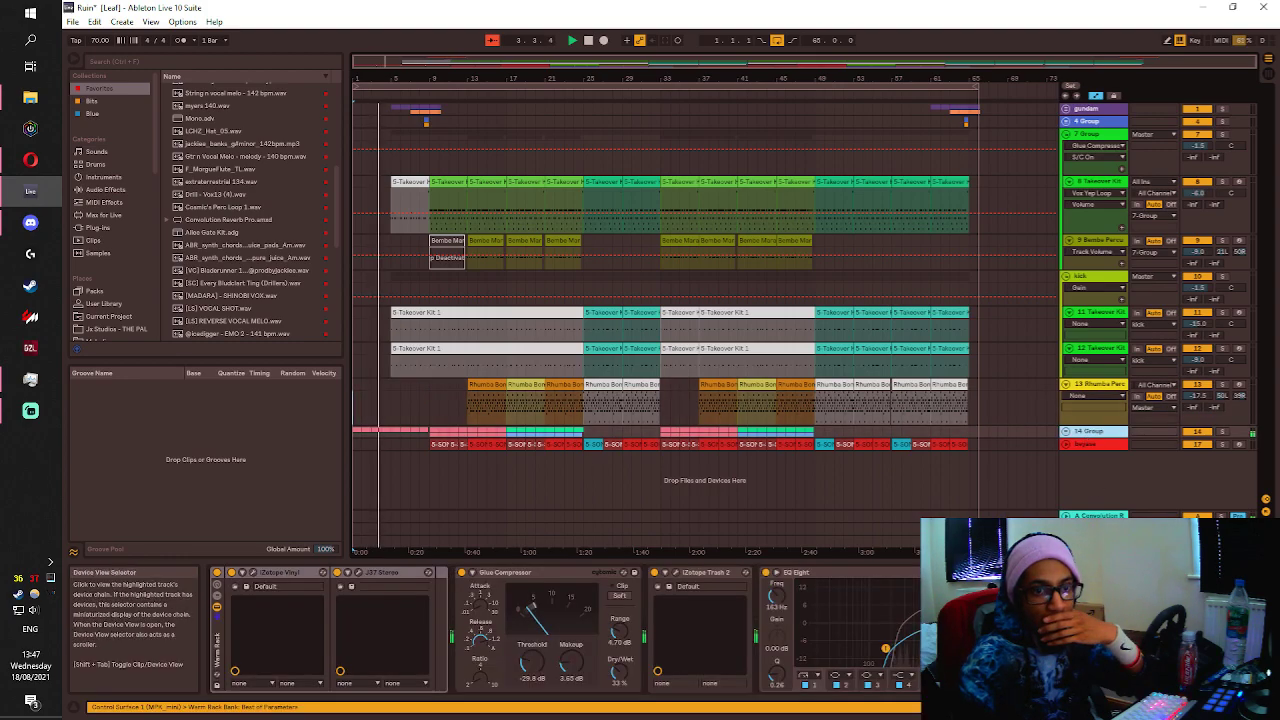
pyautogui.moveTo(1168, 707); pyautogui.dragTo(1188, 707)
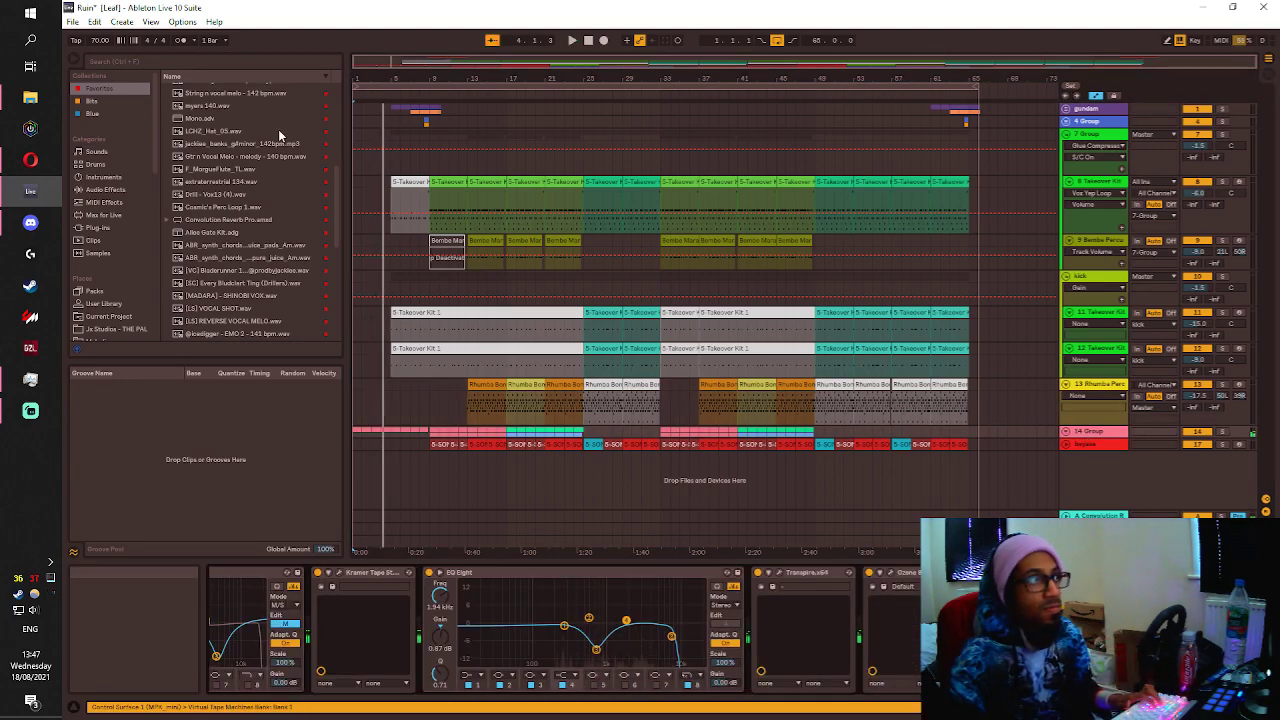
pyautogui.hotkey('ctrl', 'f')
pyautogui.write('mono')
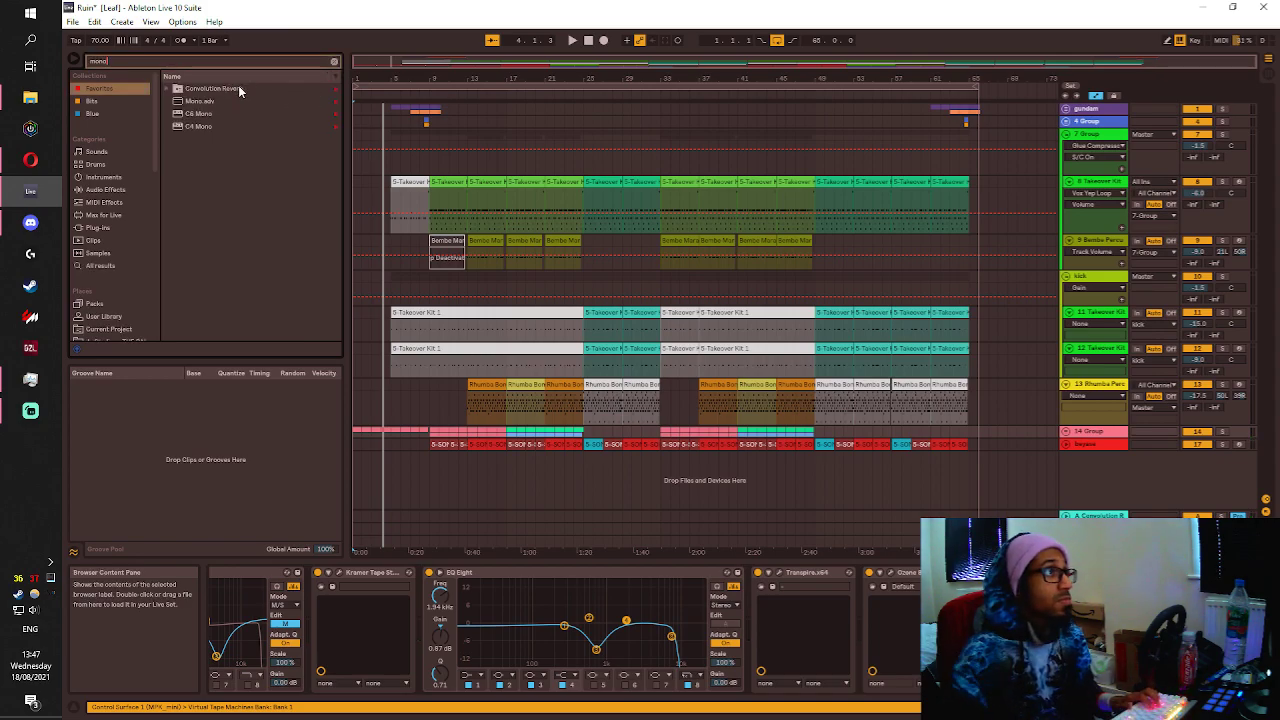
pyautogui.click(212, 102)
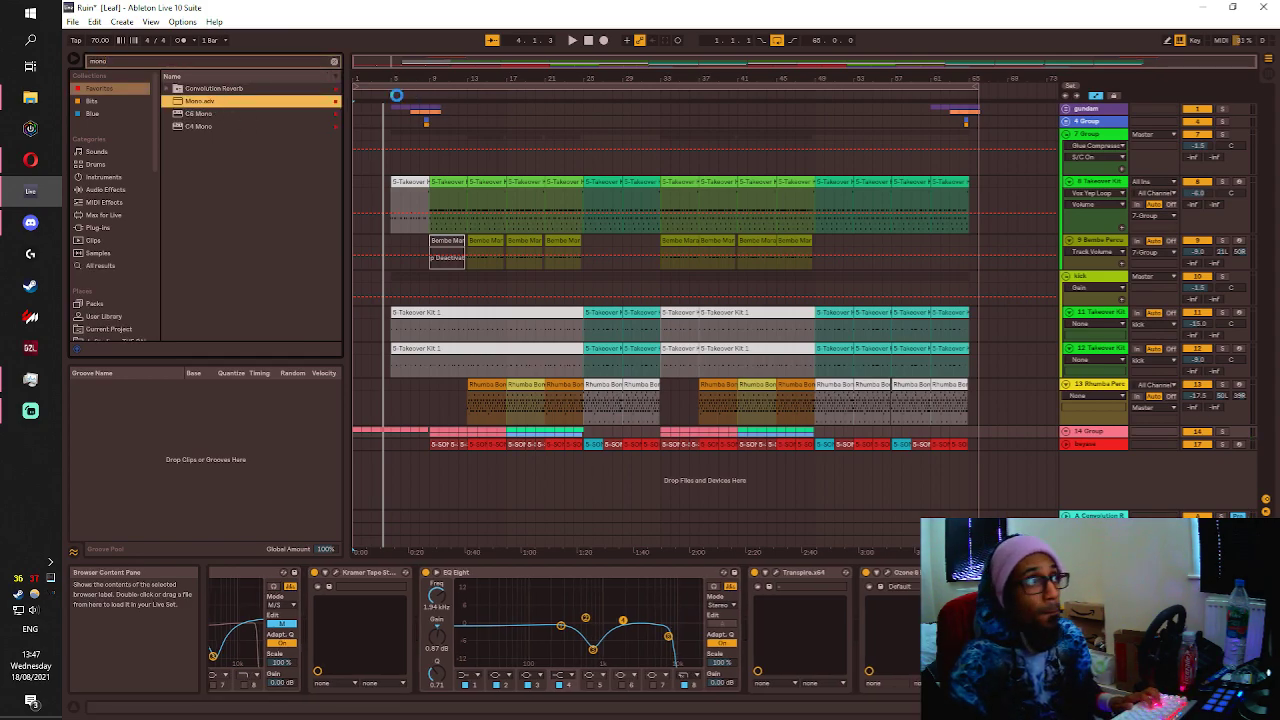
pyautogui.doubleClick(199, 113)
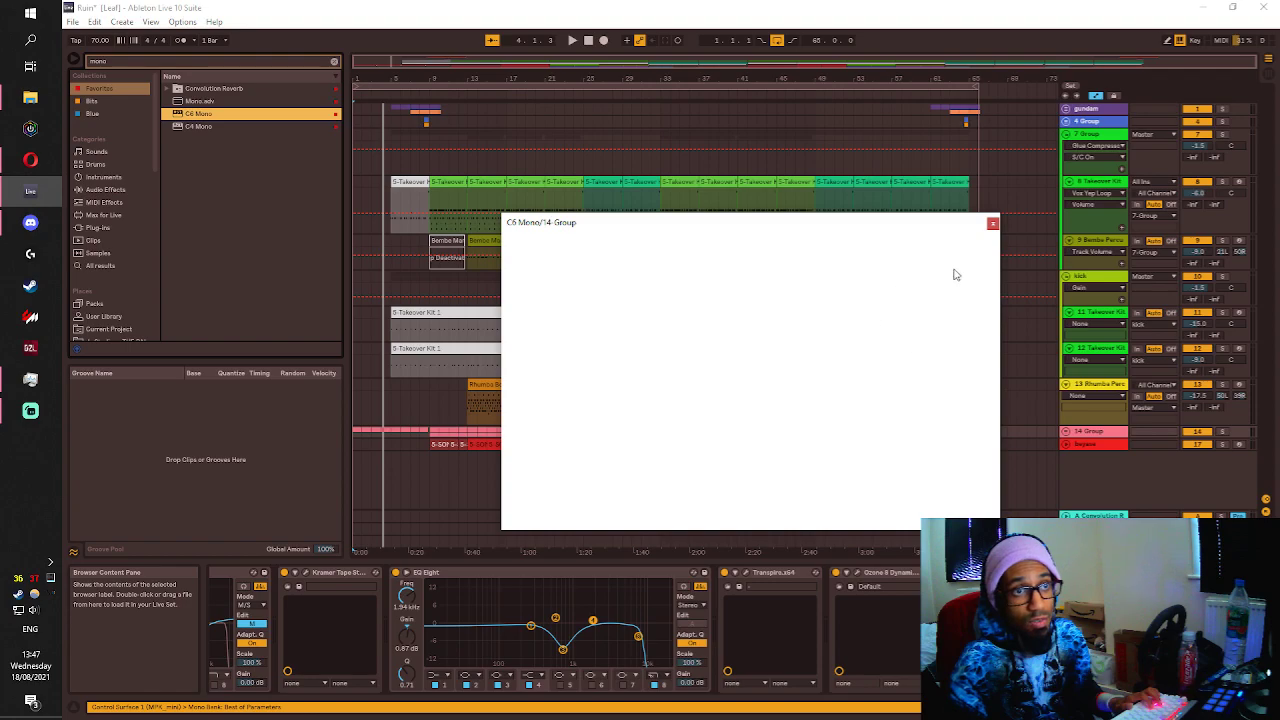
pyautogui.click(993, 224)
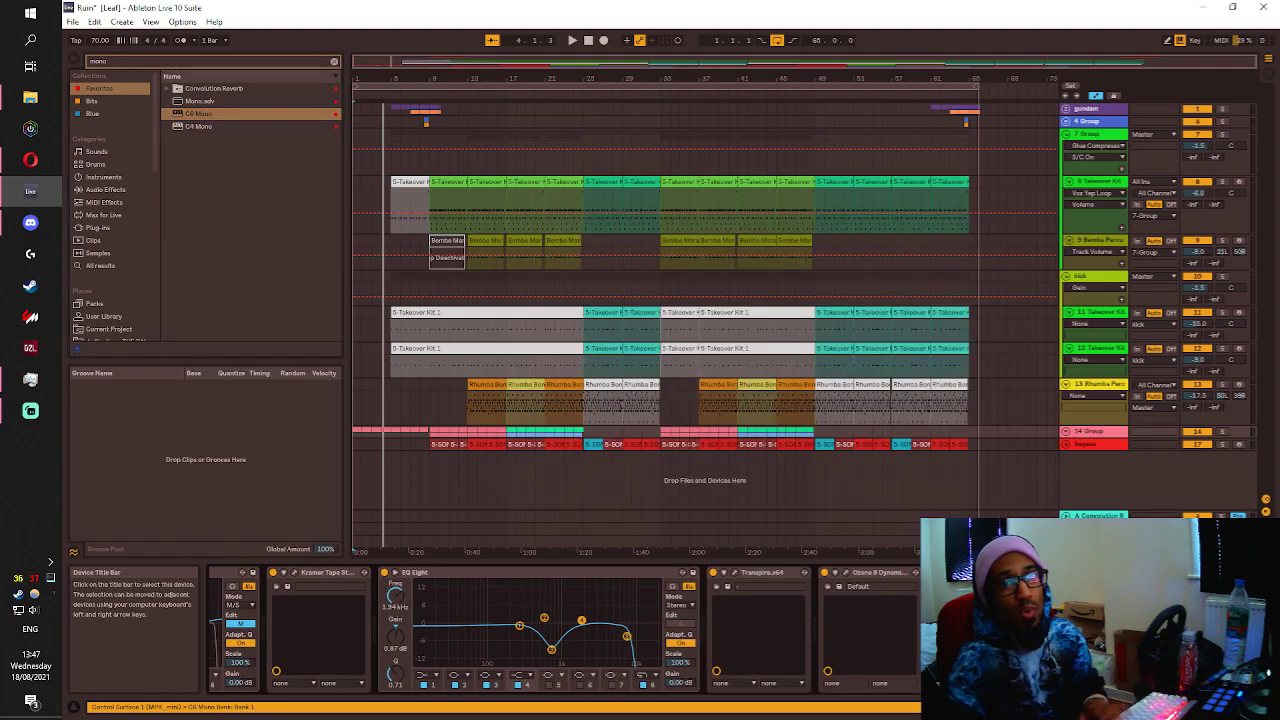
# Listen to the mix from the start and again from bar 8 of the arrangement.
pyautogui.press('space')
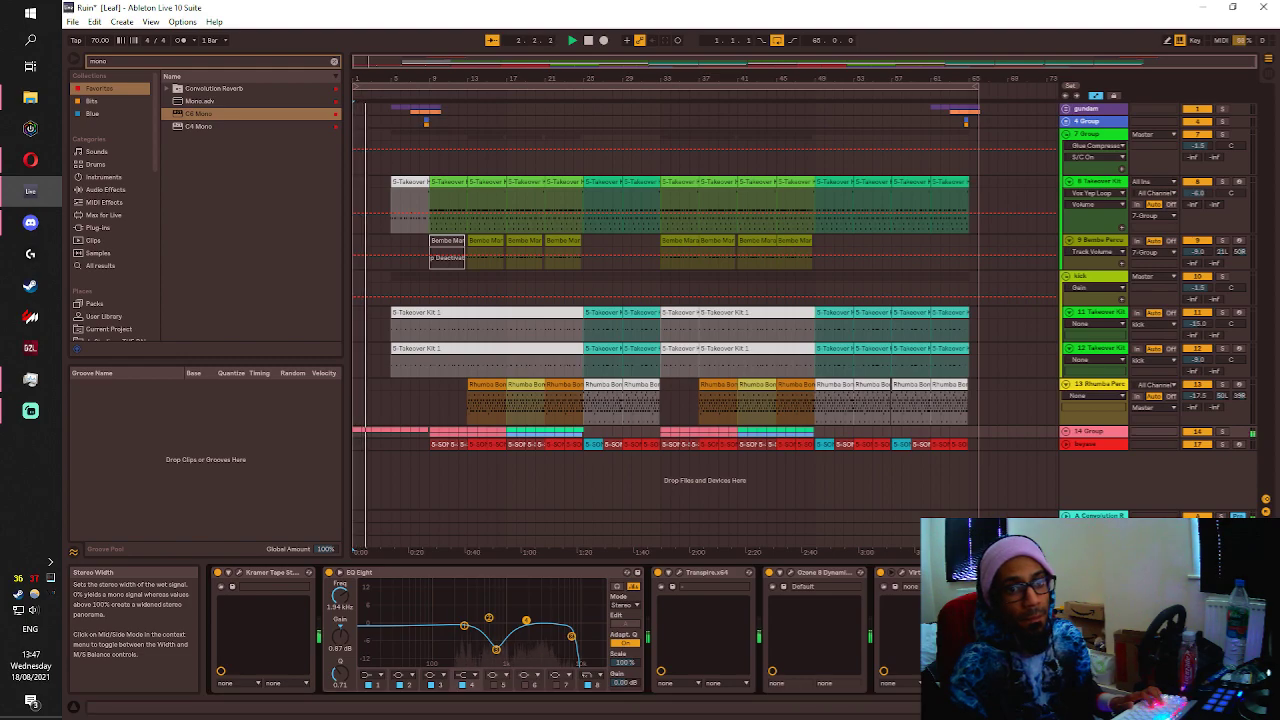
pyautogui.click(1095, 541)
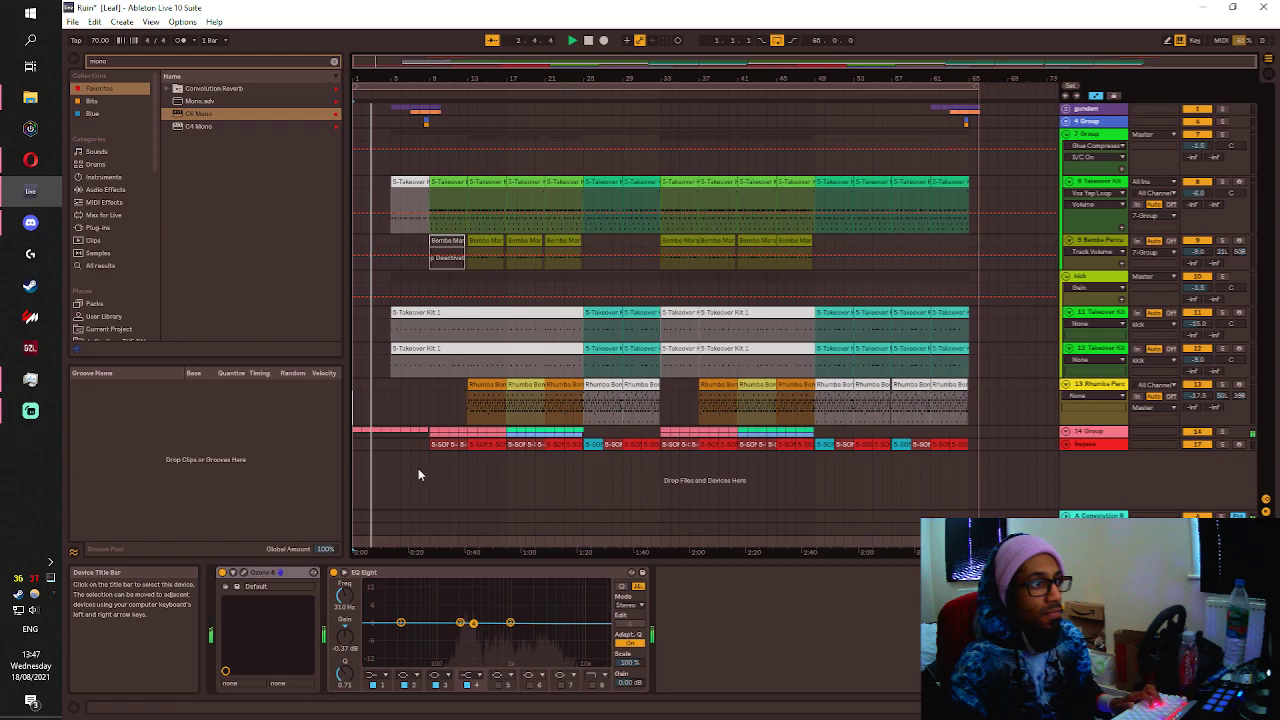
pyautogui.click(421, 420)
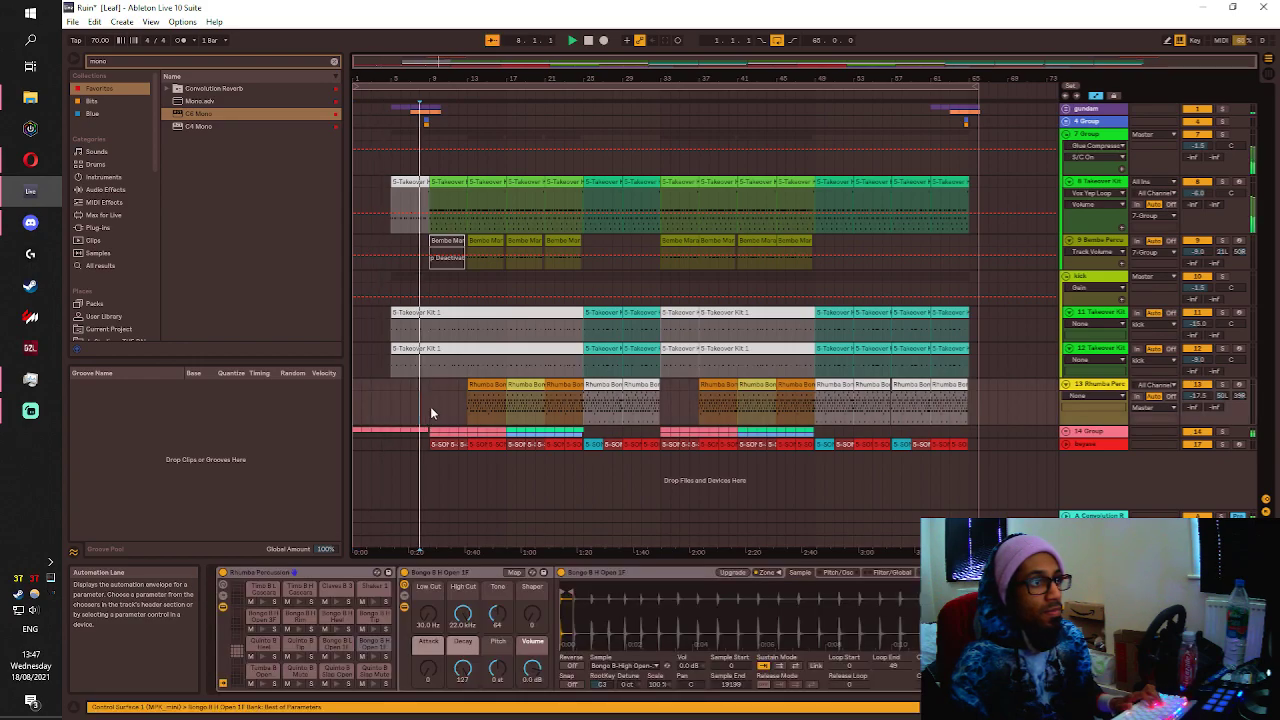
pyautogui.scroll(5, 431, 413)
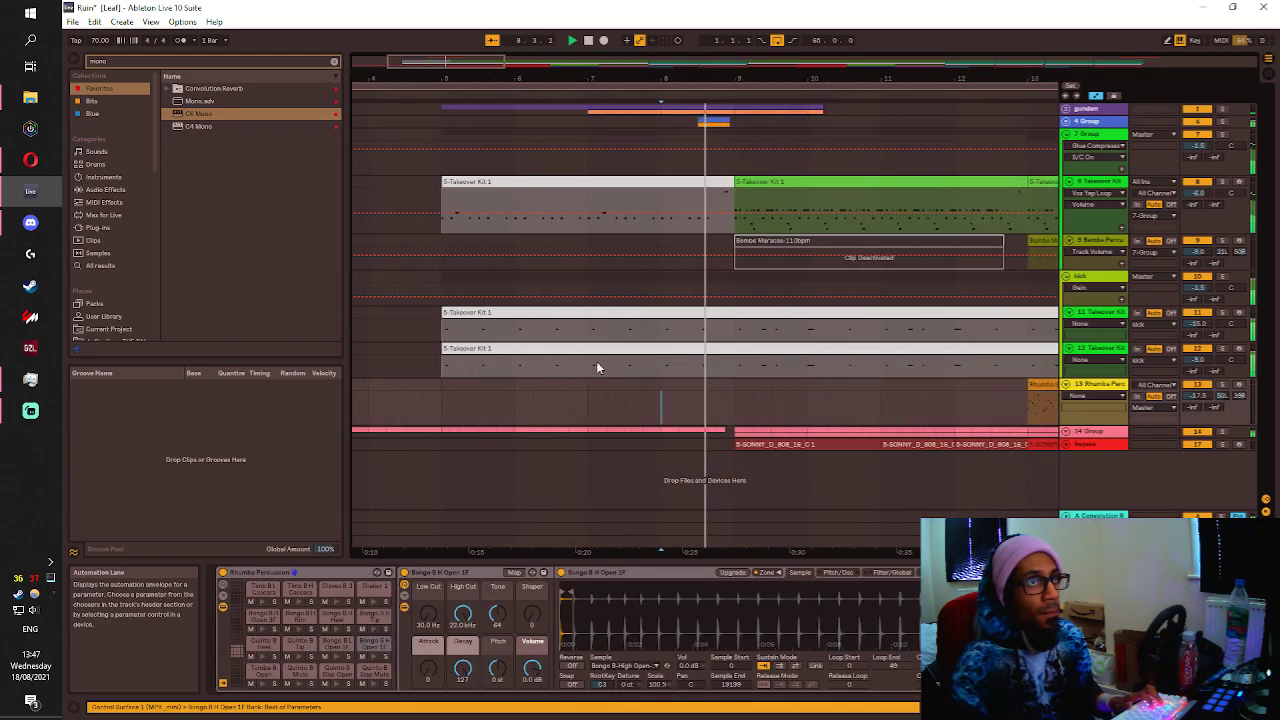
# Unfold the 4 Group, set its track volume to -7.5 dB during playback, and show its devices.
pyautogui.click(1066, 121)
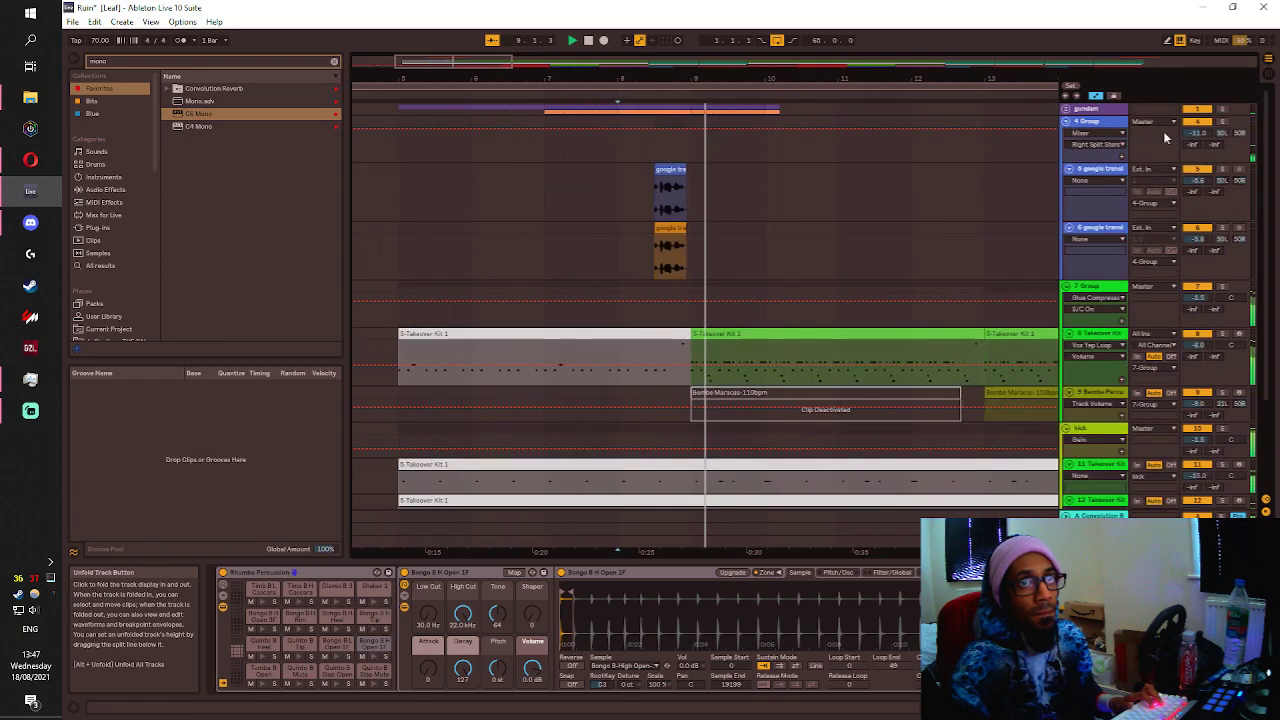
pyautogui.moveTo(1197, 133); pyautogui.dragTo(1197, 117)
pyautogui.press('space')
pyautogui.press('space')
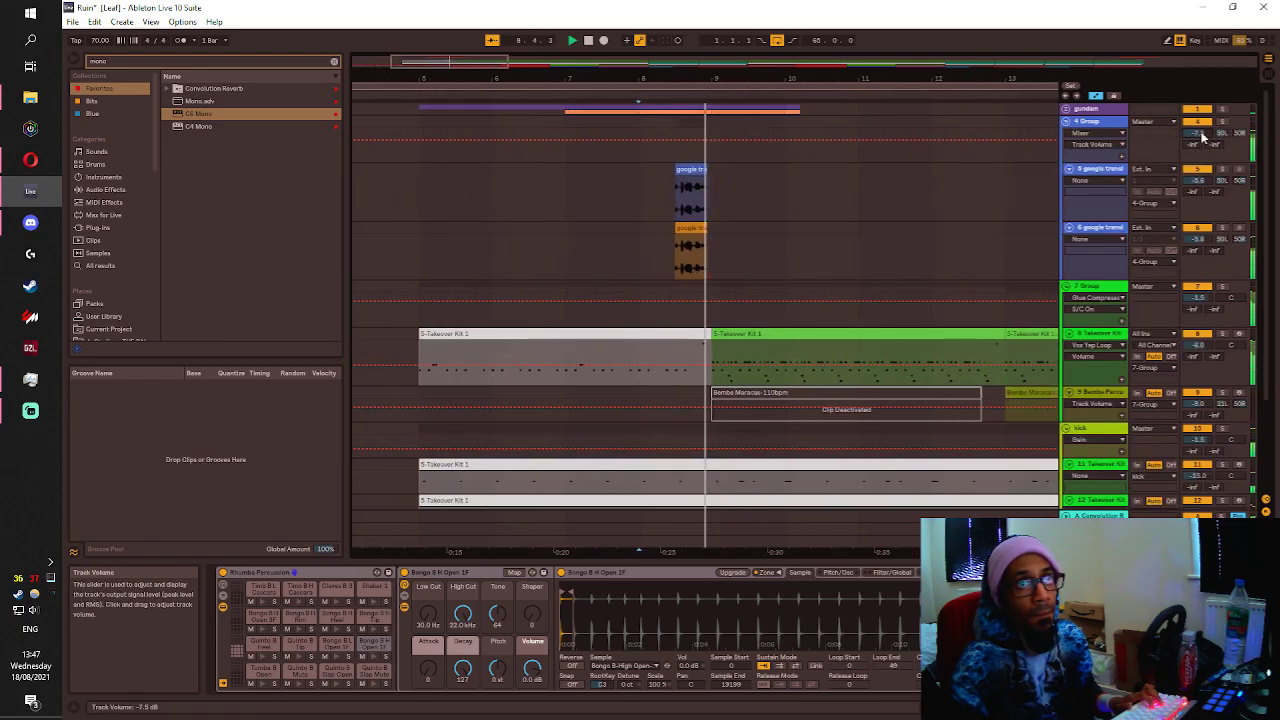
pyautogui.click(1103, 128)
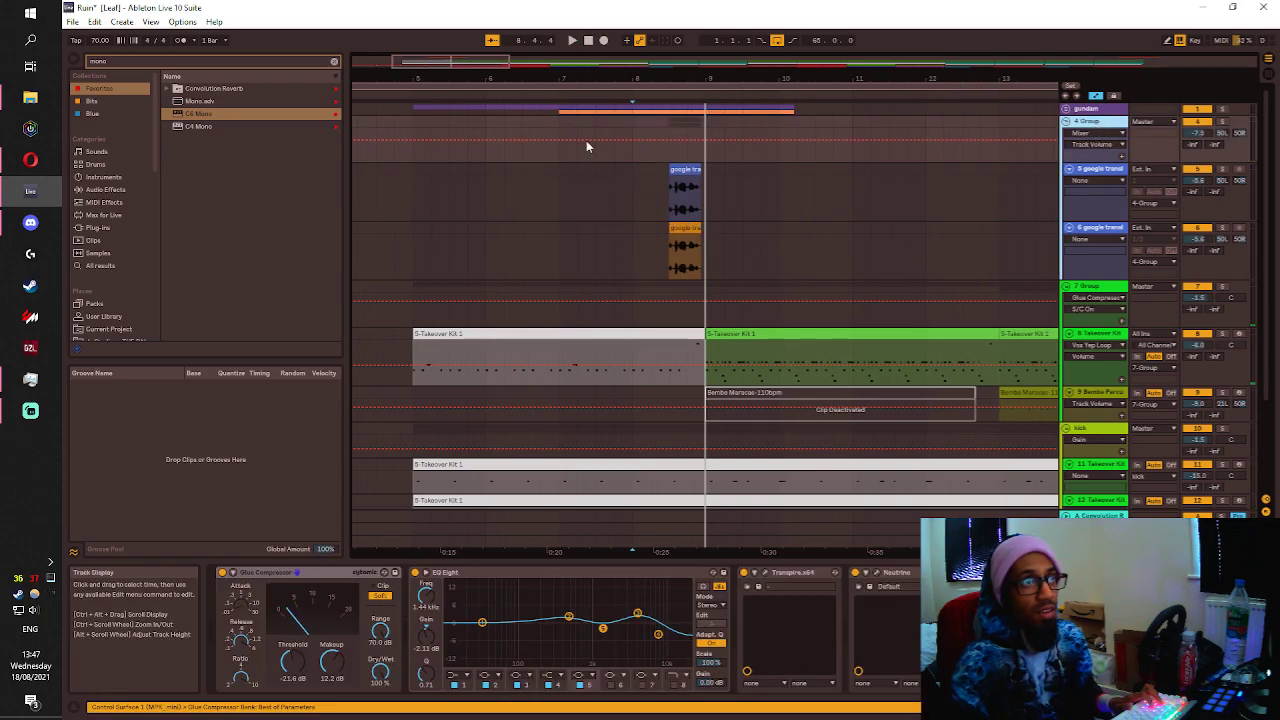
# Set both 17-Audio 1 tracks in the gundam group to -3.0 dB while playing from bars 7 and 5.
pyautogui.click(560, 104)
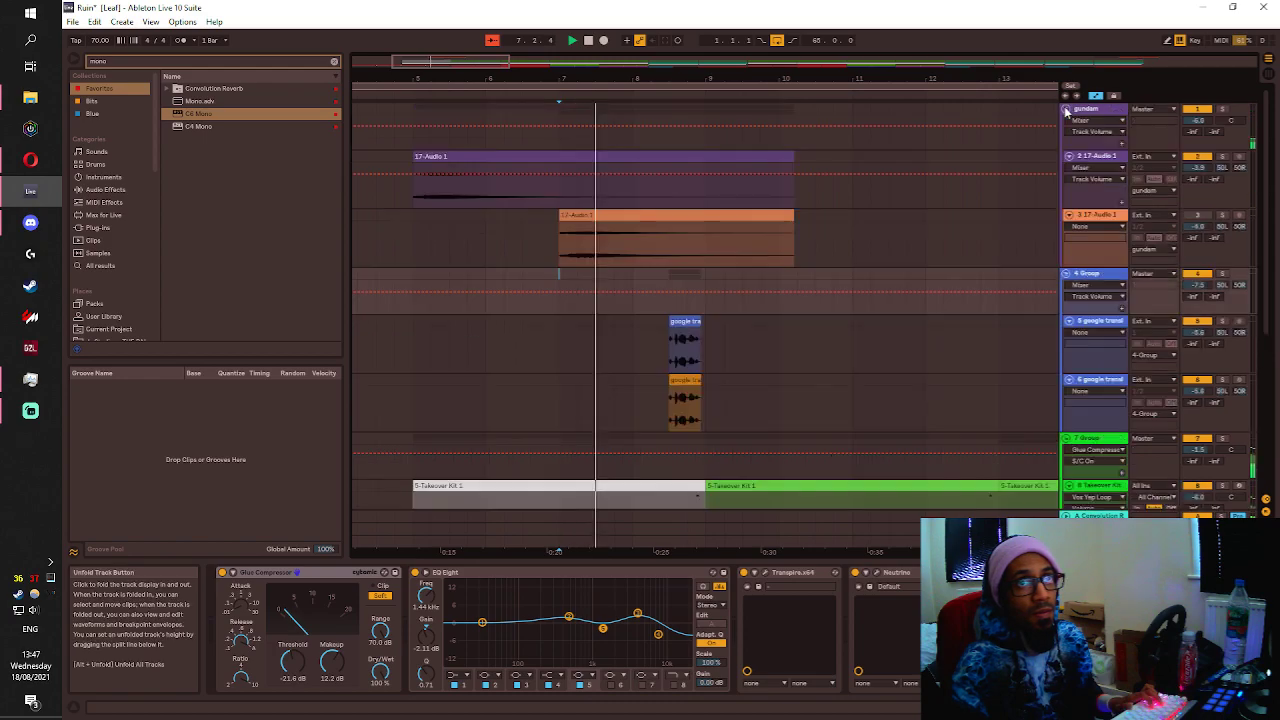
pyautogui.scroll(3, 575, 190)
pyautogui.click(412, 192)
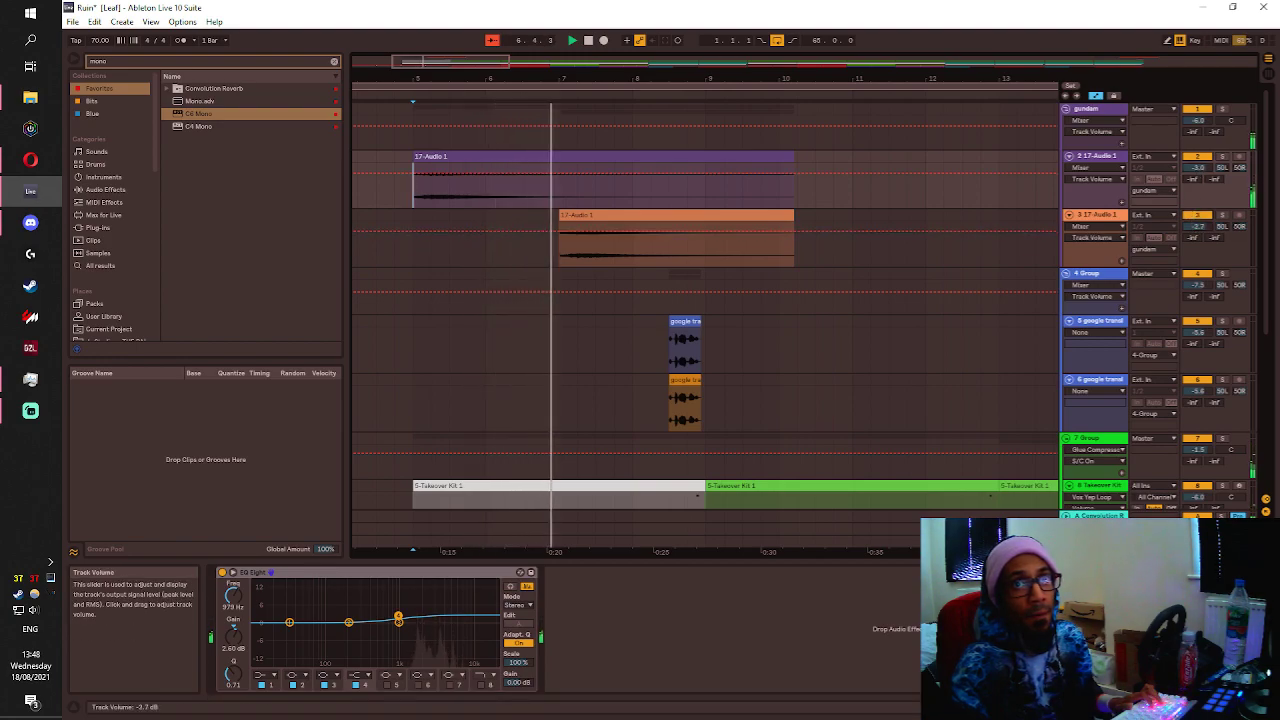
# Fold the 4 Group and set the gundam group's track volume to -3.5 dB.
pyautogui.click(1066, 109)
pyautogui.click(1066, 121)
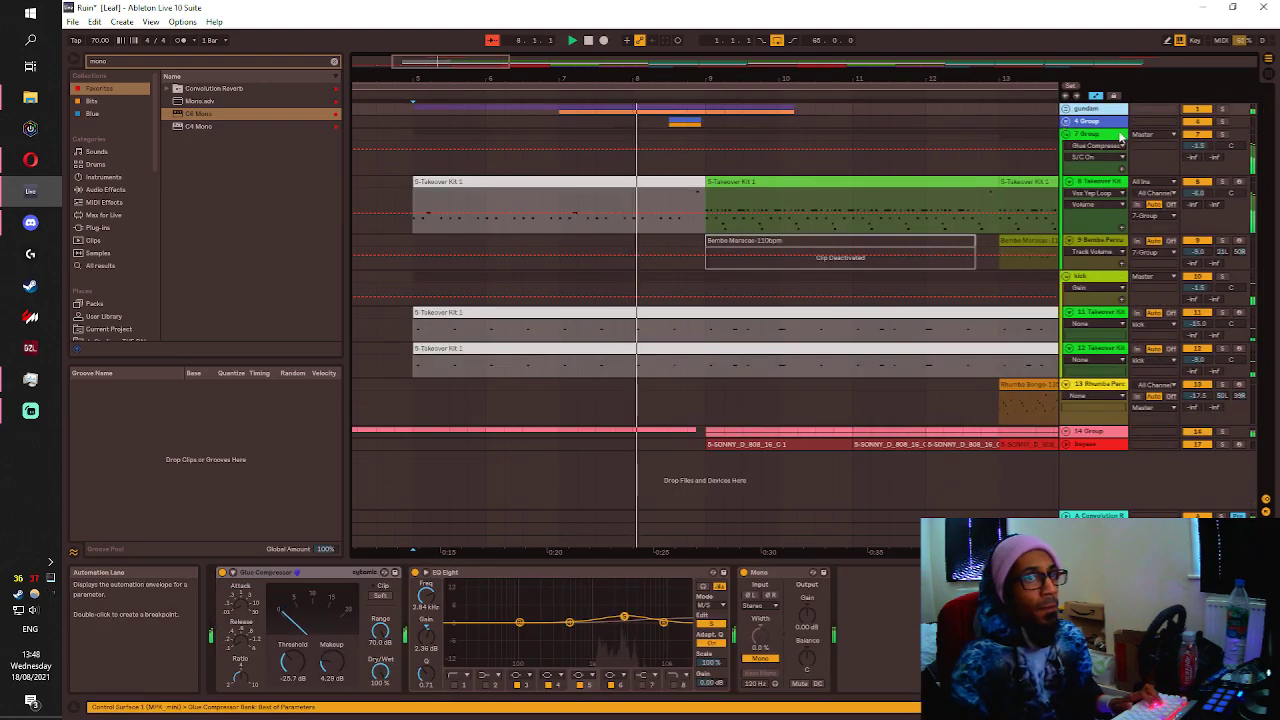
pyautogui.click(1066, 109)
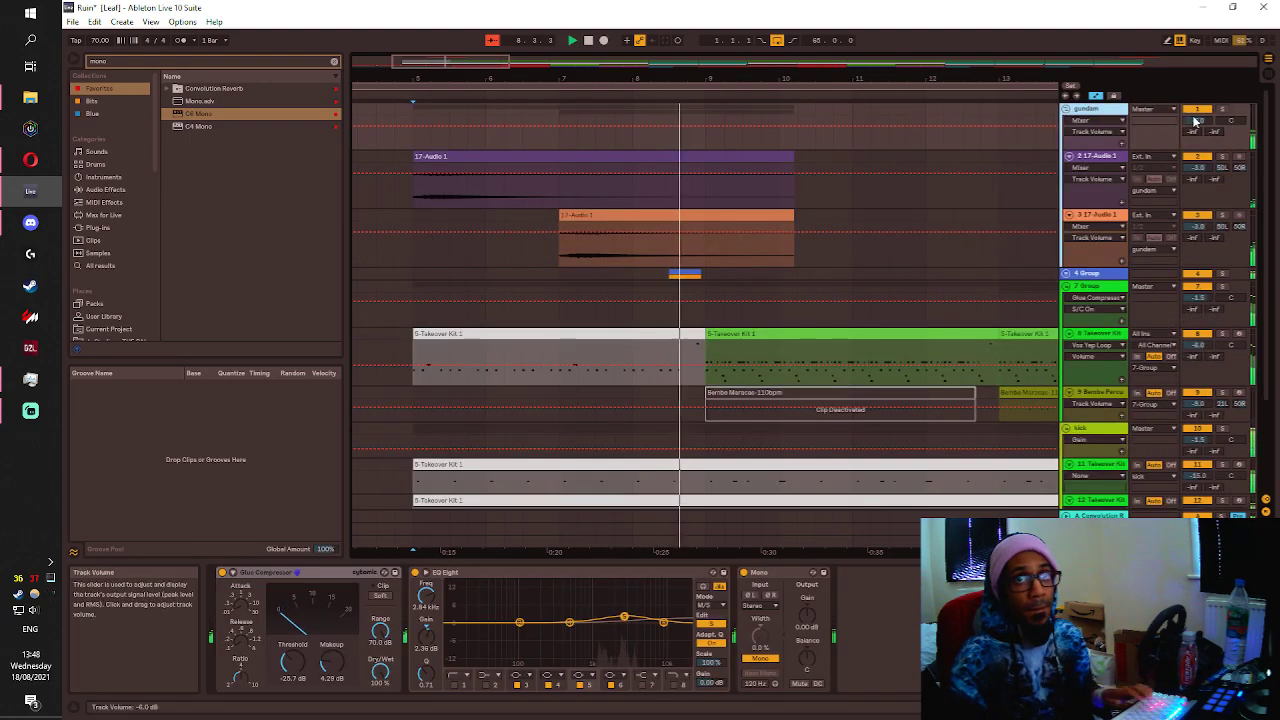
pyautogui.click(1197, 121)
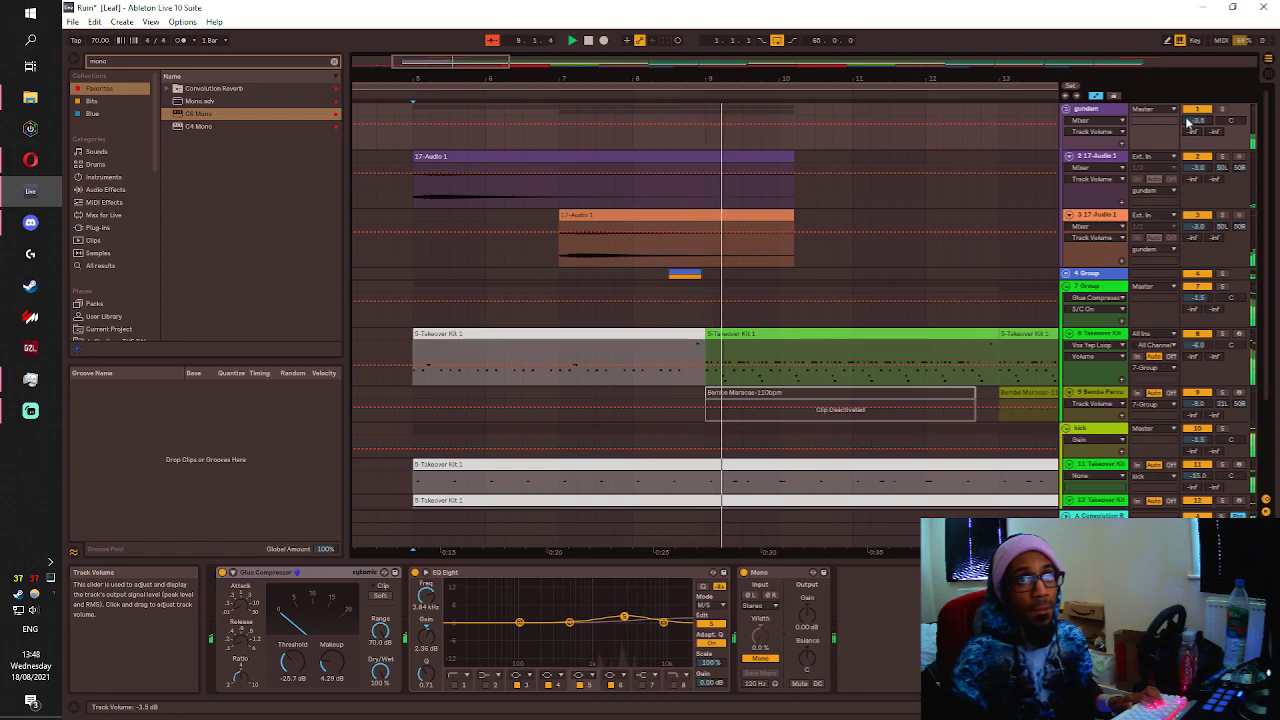
# Set the gundam group's Glue Compressor range to 4.70 dB, makeup to 7.30 dB and dry/wet to 37 %.
pyautogui.click(1105, 118)
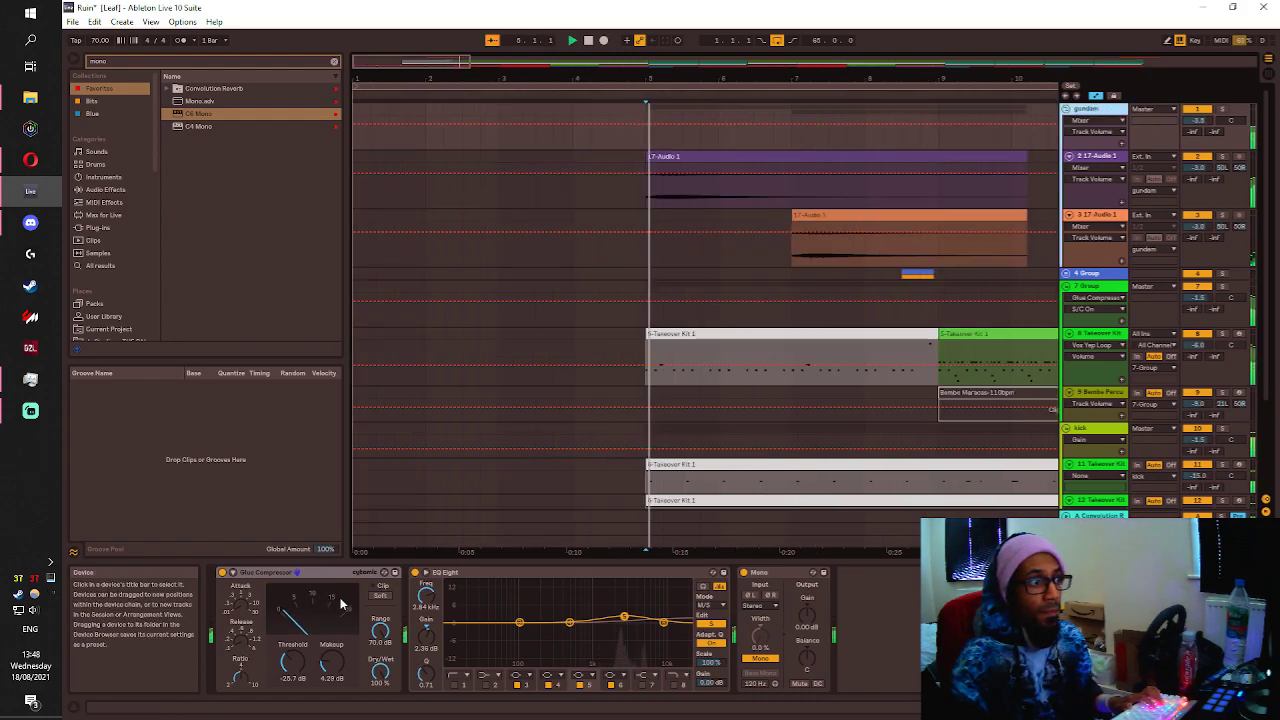
pyautogui.click(380, 630)
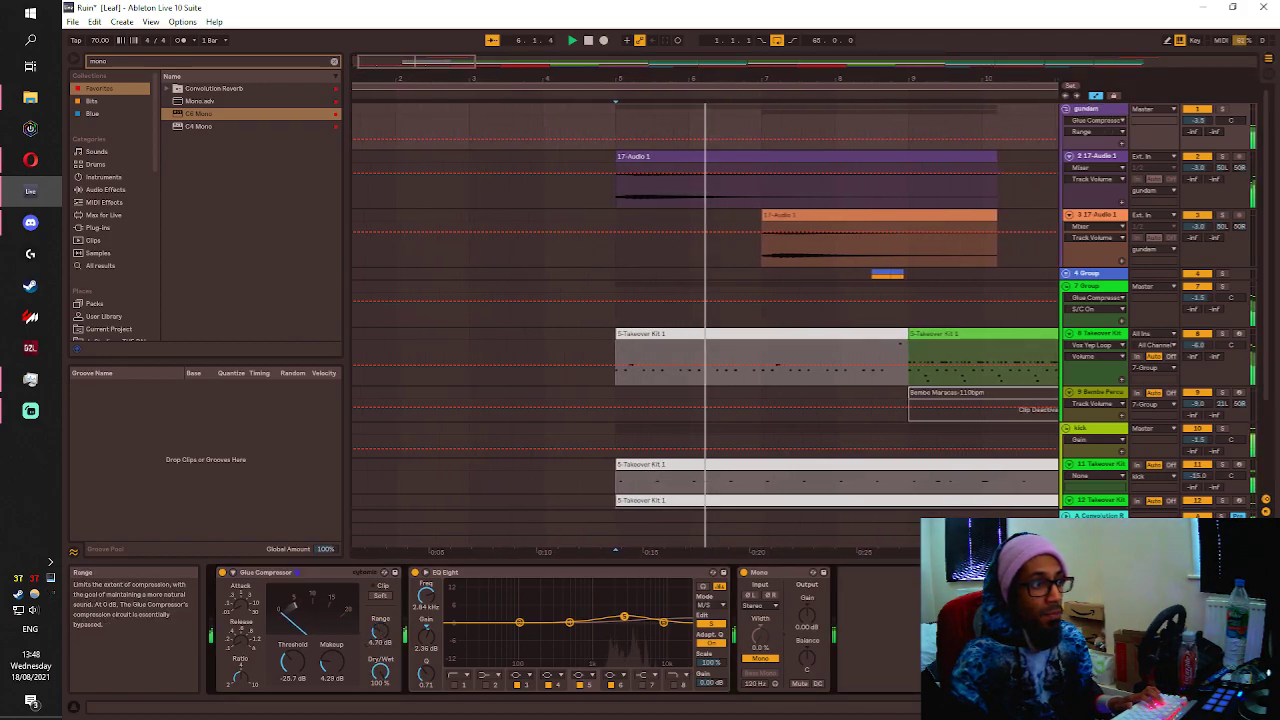
pyautogui.moveTo(330, 664); pyautogui.dragTo(330, 622)
pyautogui.moveTo(378, 674); pyautogui.dragTo(378, 710)
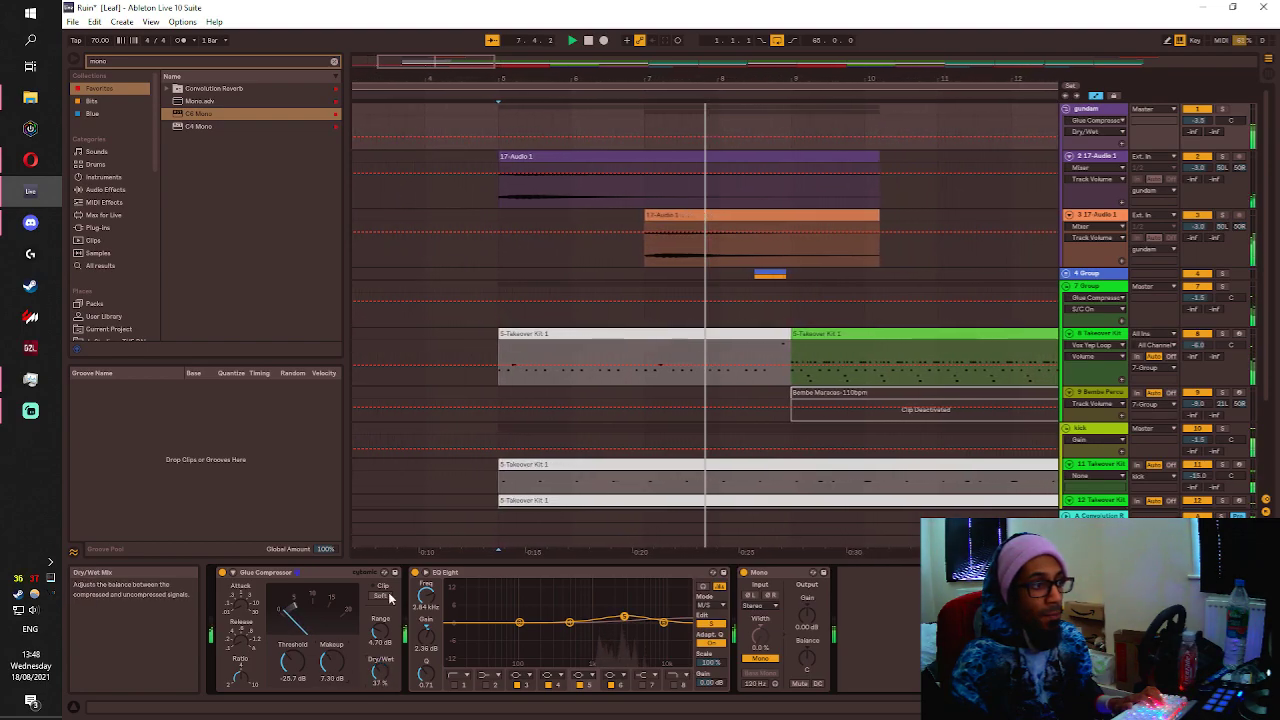
# Adjust the gundam group's Glue Compressor ratio while replaying the section, and set its Mono device's gain to 5.47 dB.
pyautogui.click(240, 677)
pyautogui.press('space')
pyautogui.press('space')
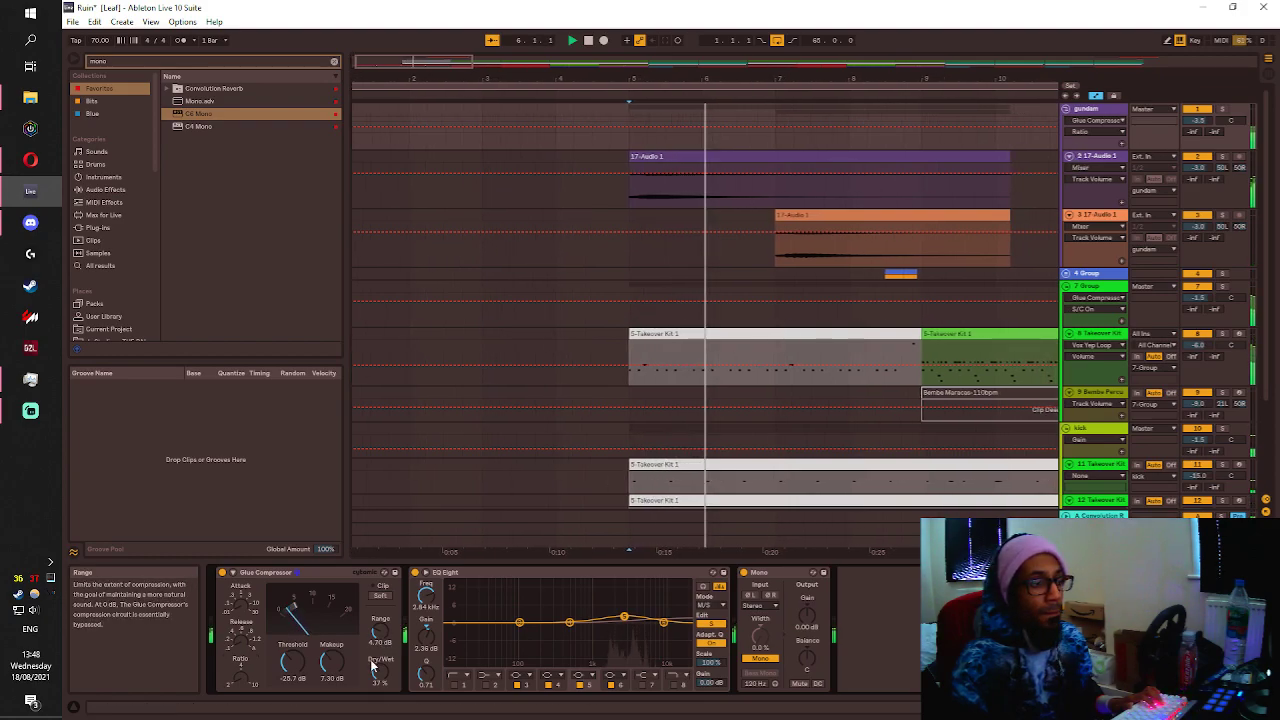
pyautogui.moveTo(335, 670); pyautogui.dragTo(335, 632)
pyautogui.press('space')
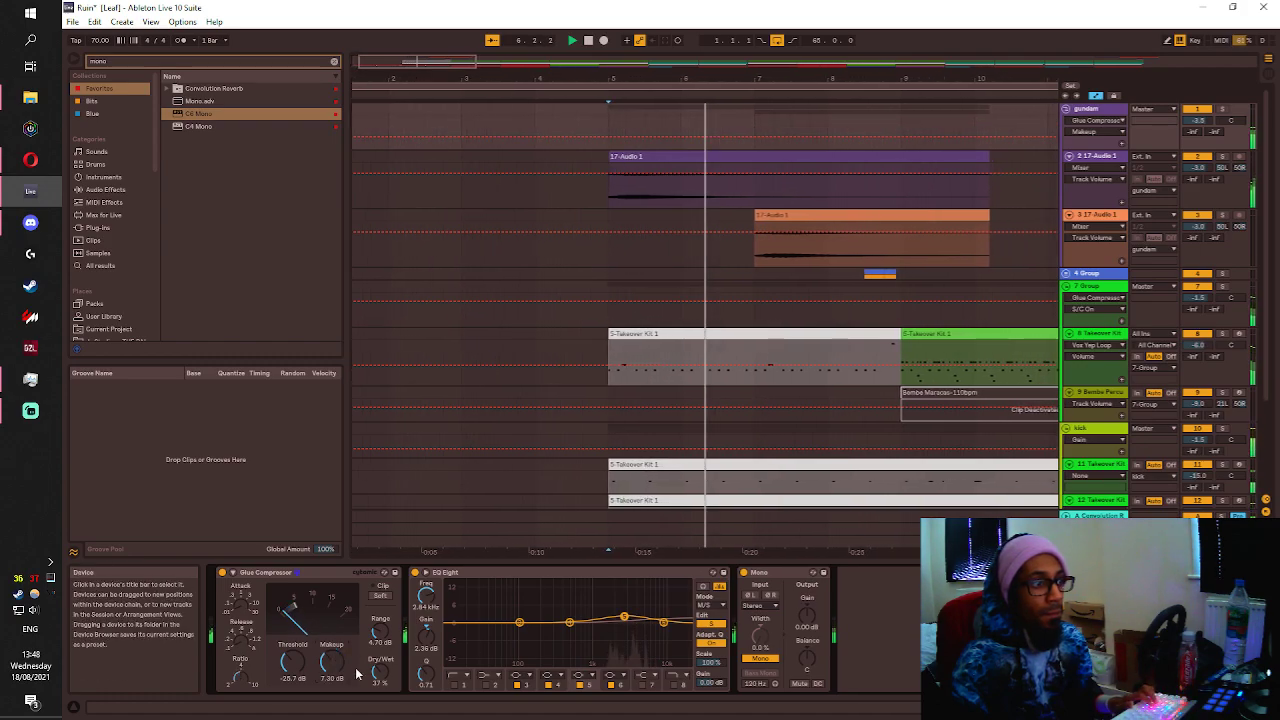
pyautogui.moveTo(807, 615)
pyautogui.mouseDown()
pyautogui.moveTo(807, 575)
pyautogui.moveTo(807, 604)
pyautogui.mouseUp()
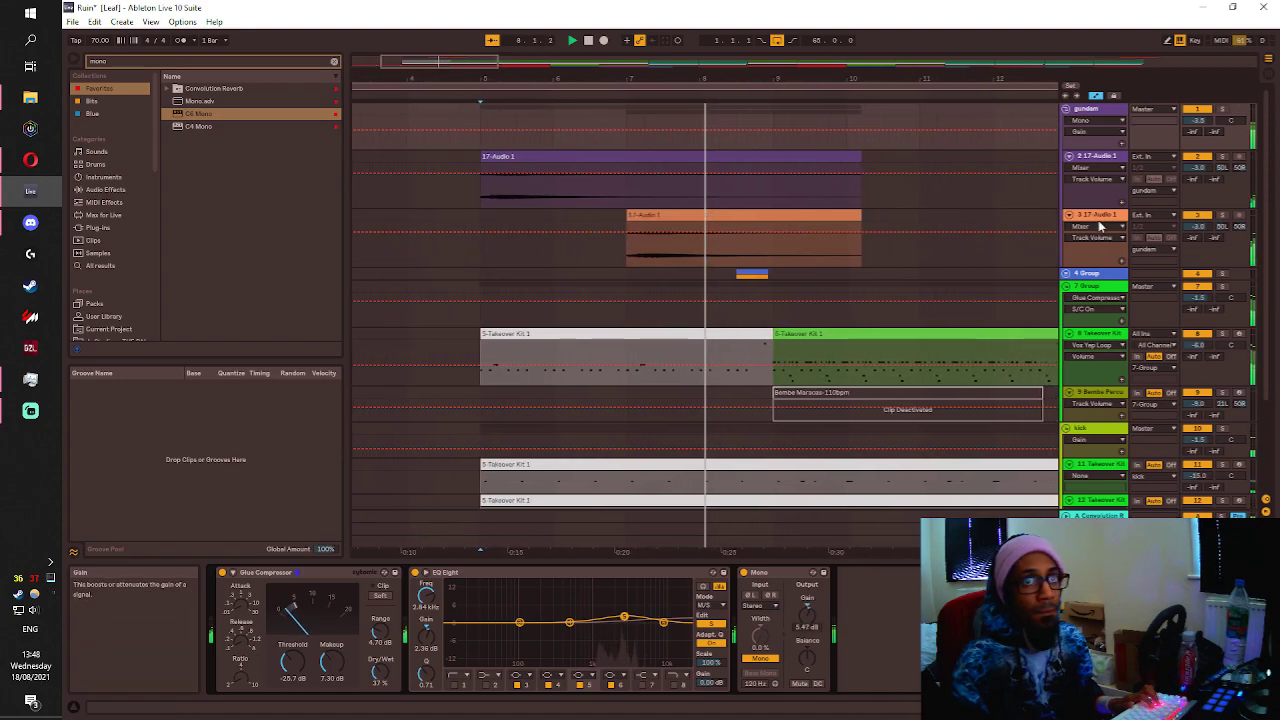
# Unfold the 4 Group to check its tracks and device chain during playback, and fold it back.
pyautogui.click(1088, 273)
pyautogui.click(1066, 273)
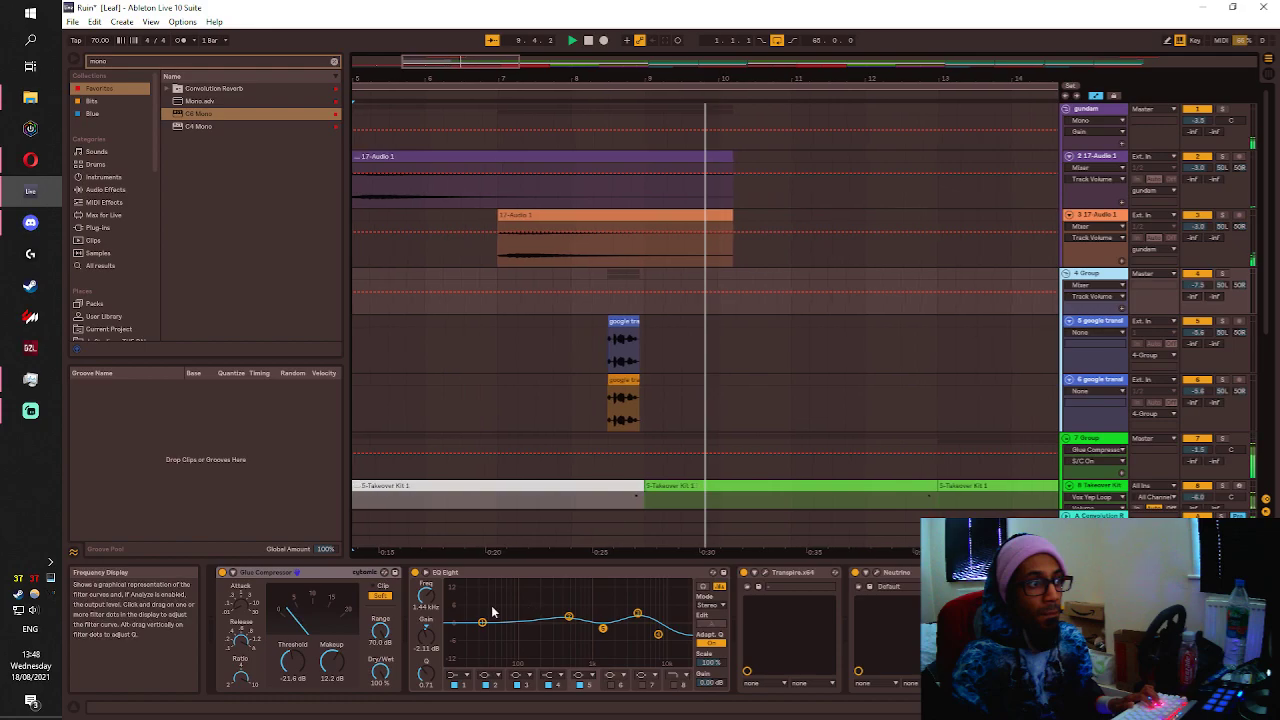
pyautogui.scroll(-3, 1068, 245)
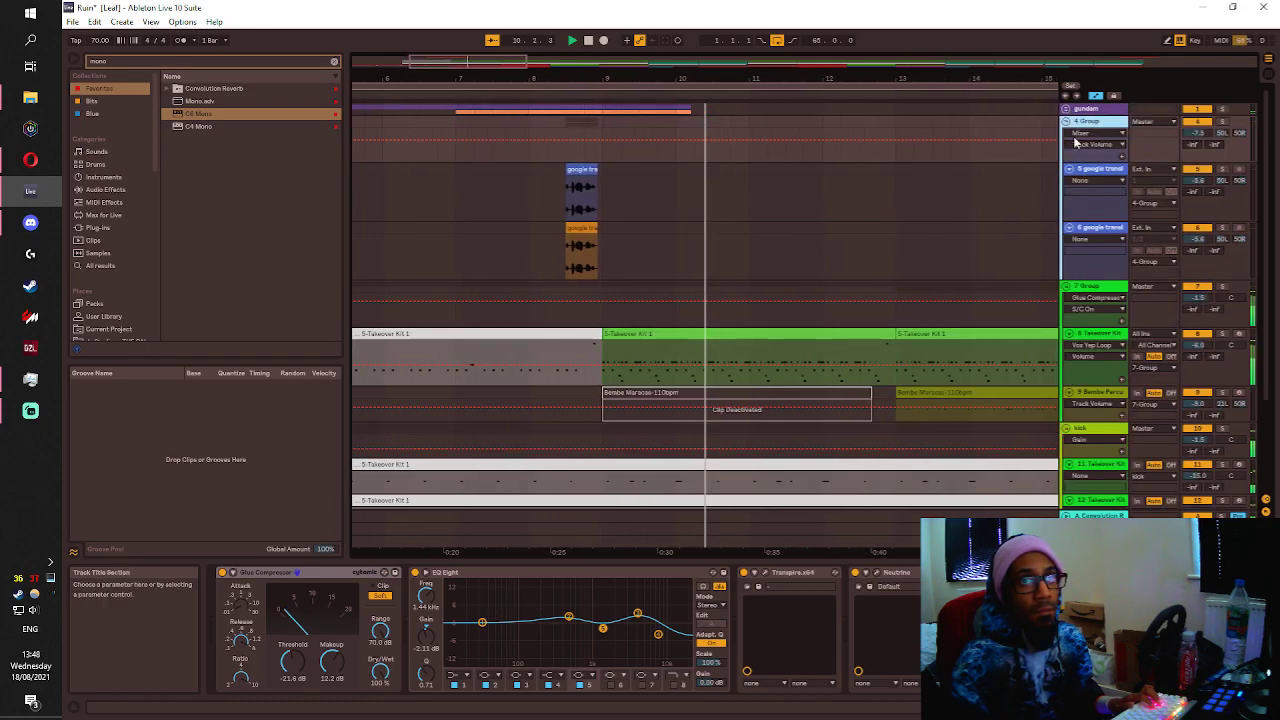
pyautogui.click(1066, 121)
# Set the dry/wet of the 14 Group's Glue Compressor to 44 % and save the set.
pyautogui.click(1092, 446)
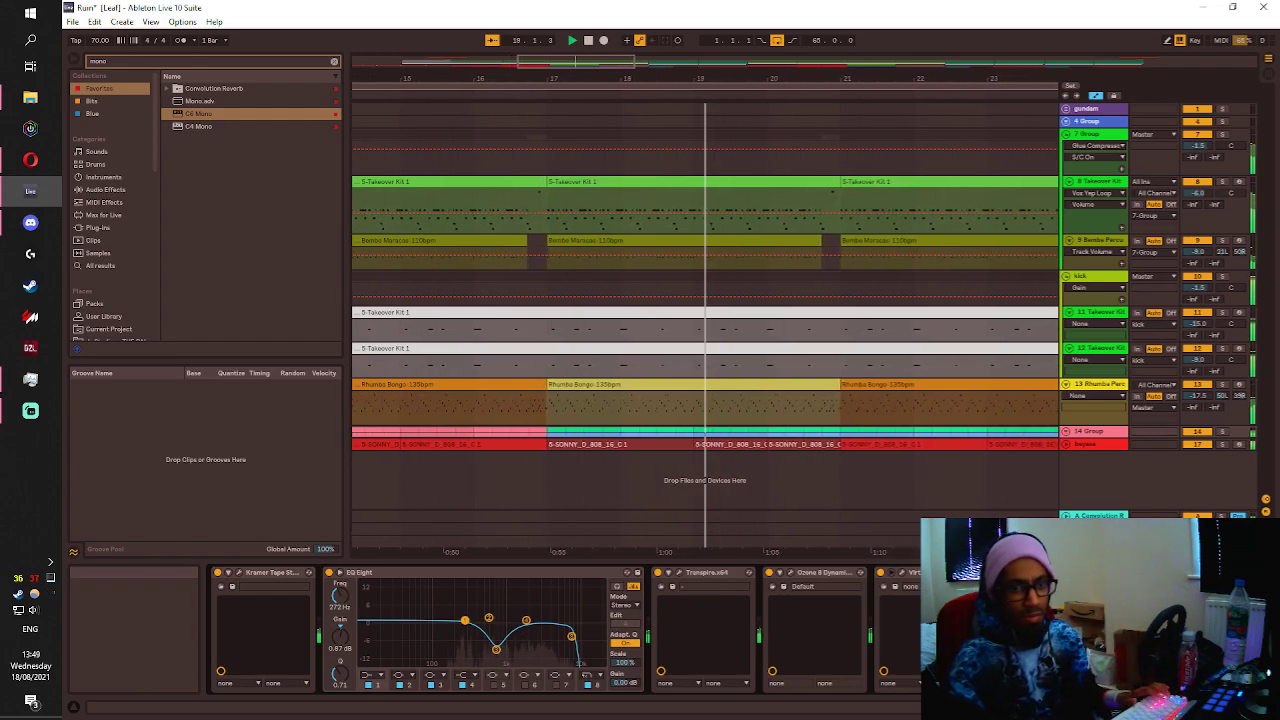
pyautogui.moveTo(1190, 707); pyautogui.dragTo(1152, 707)
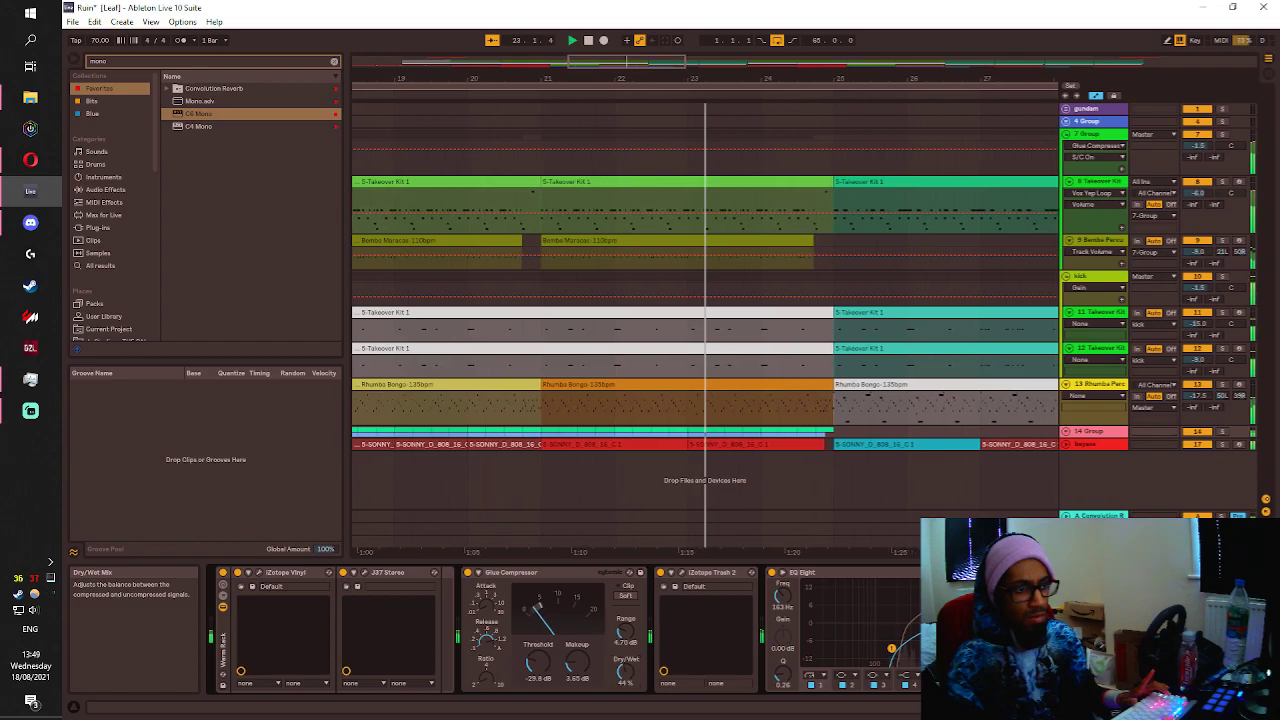
pyautogui.click(1192, 707)
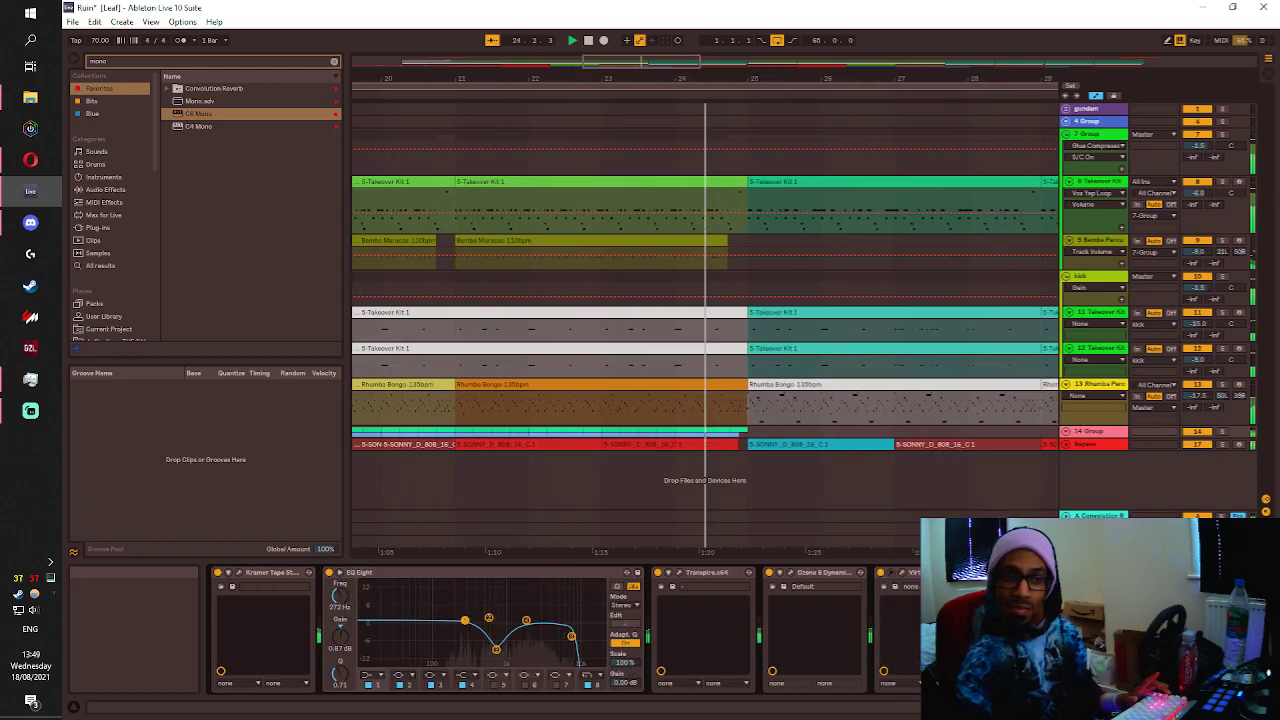
pyautogui.hotkey('ctrl', 's')
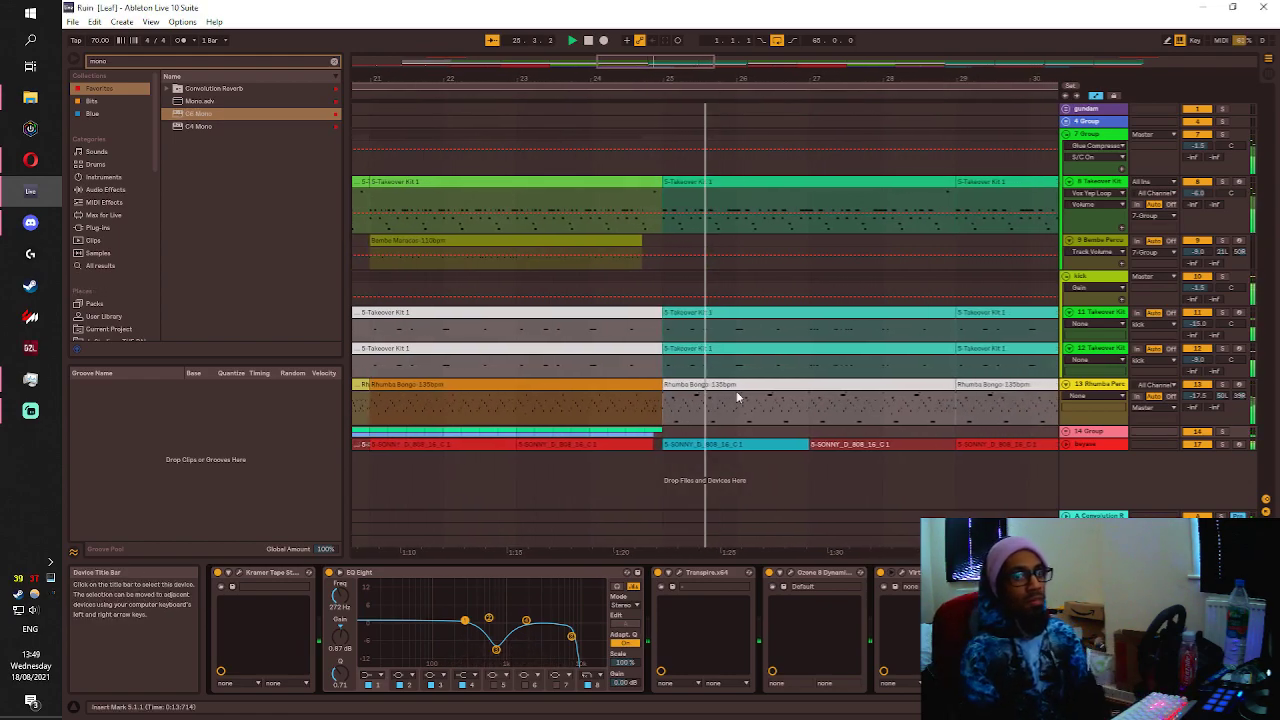
# Find the Glue Compressor among the favorites and add it to the 13 Rhumba Perc track's device chain.
pyautogui.click(1118, 387)
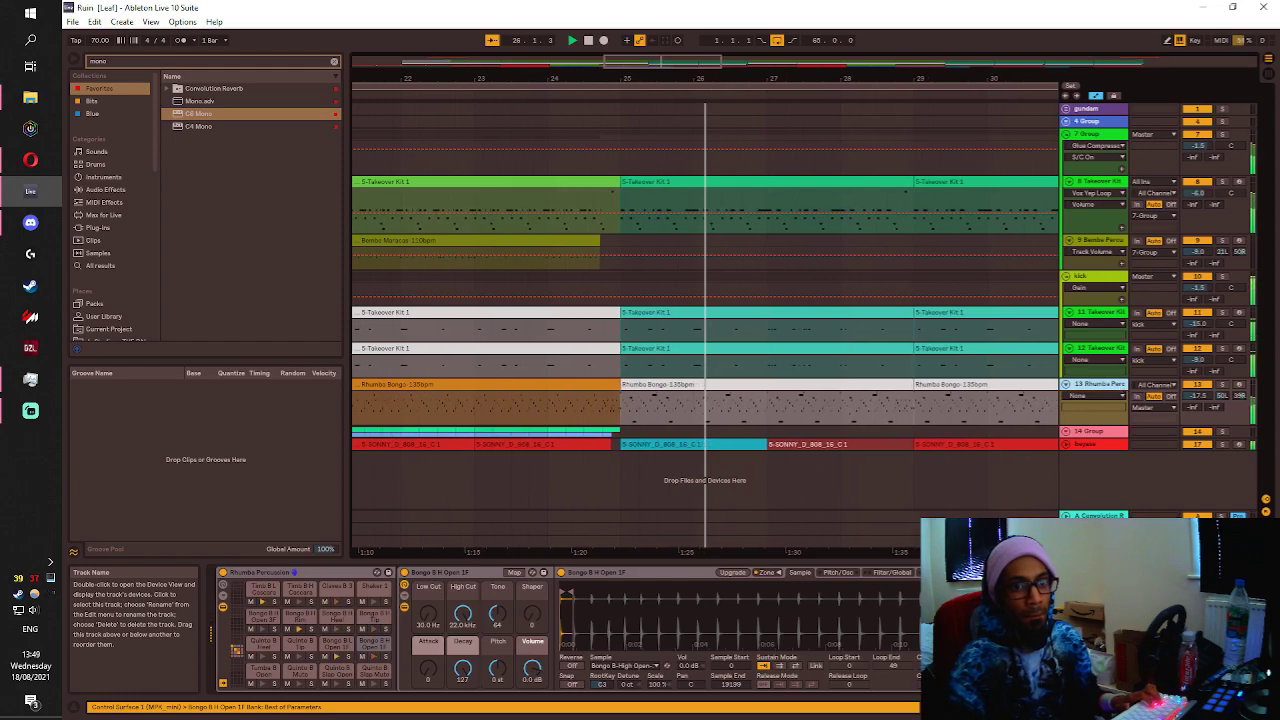
pyautogui.click(1200, 707)
pyautogui.click(1225, 573)
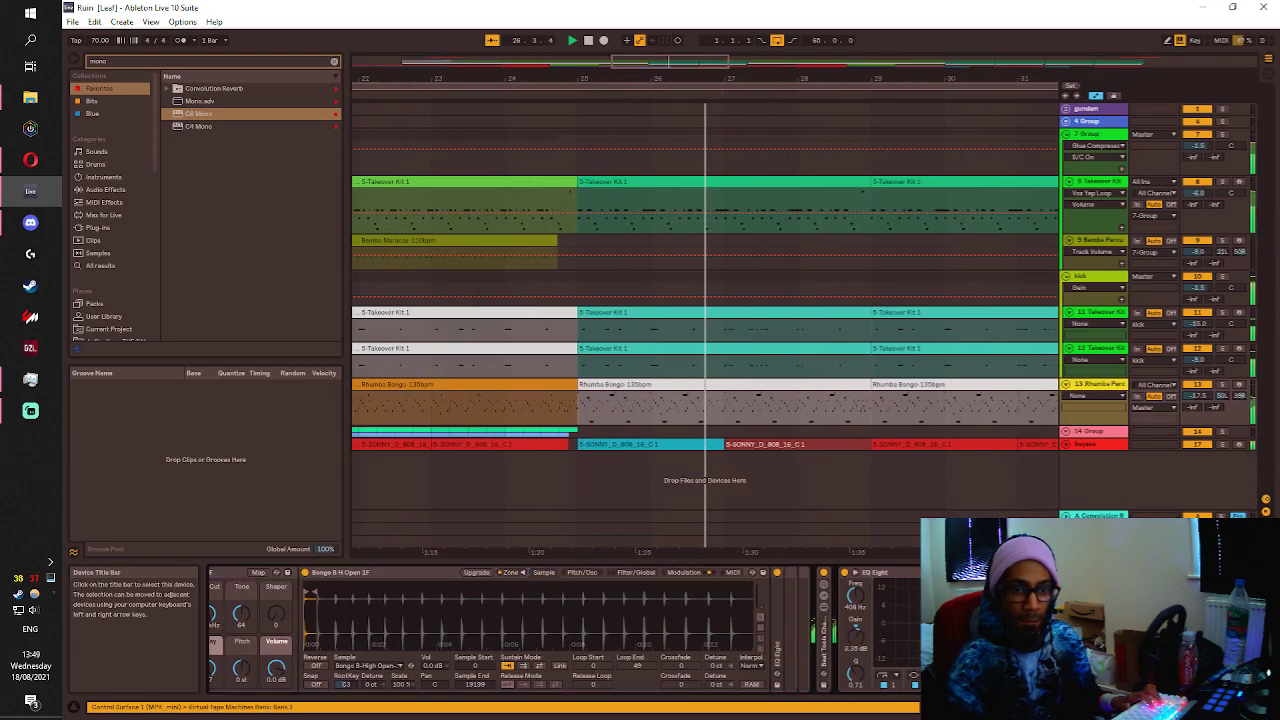
pyautogui.click(172, 64)
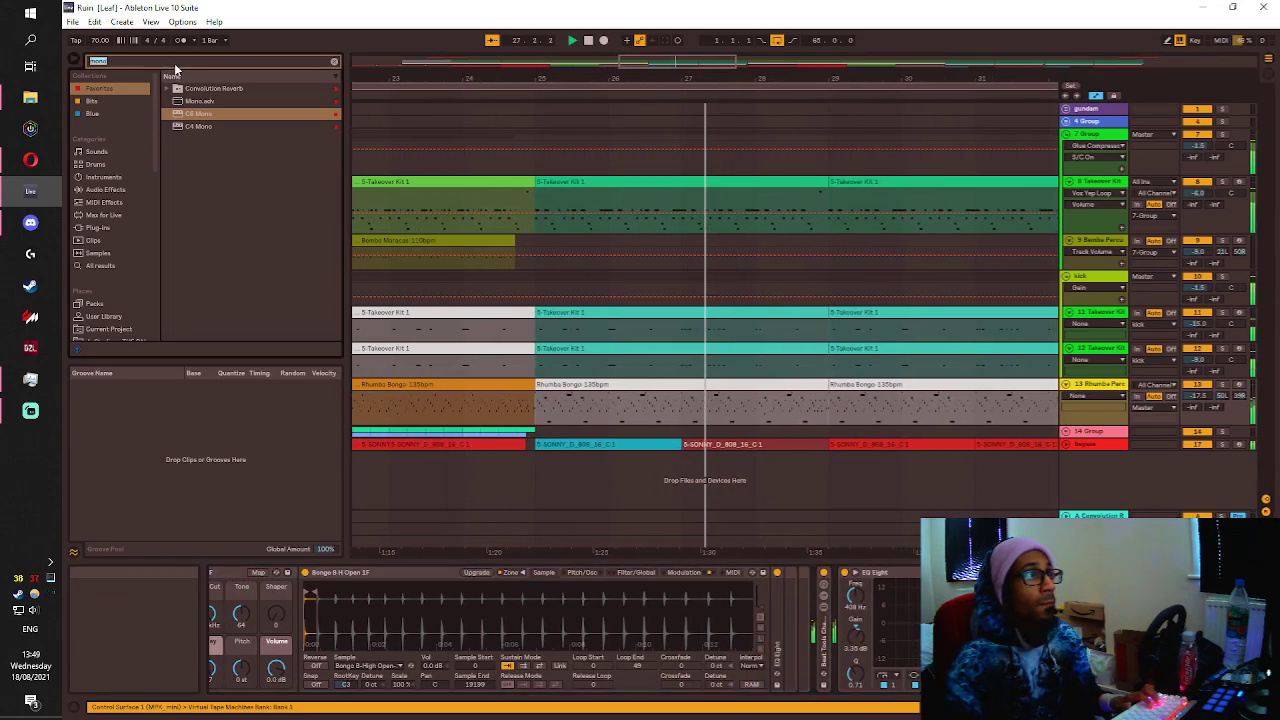
pyautogui.write('glue')
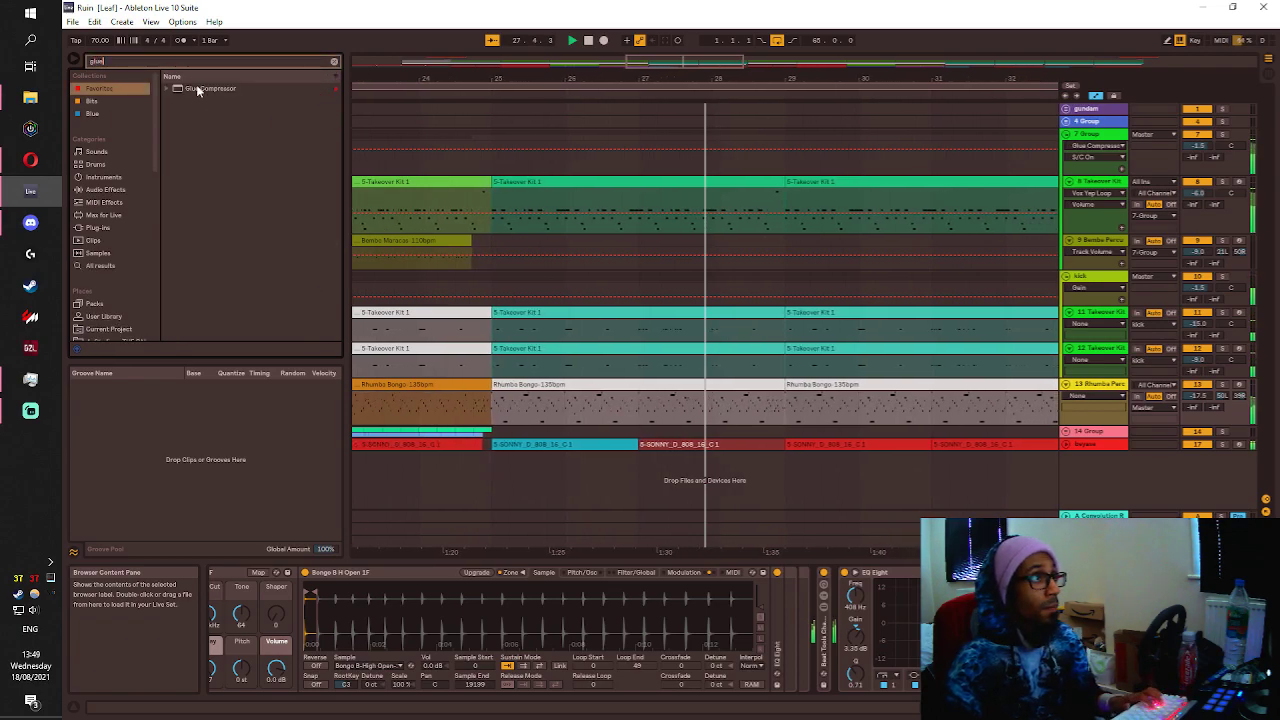
pyautogui.click(197, 89)
pyautogui.press('Return')
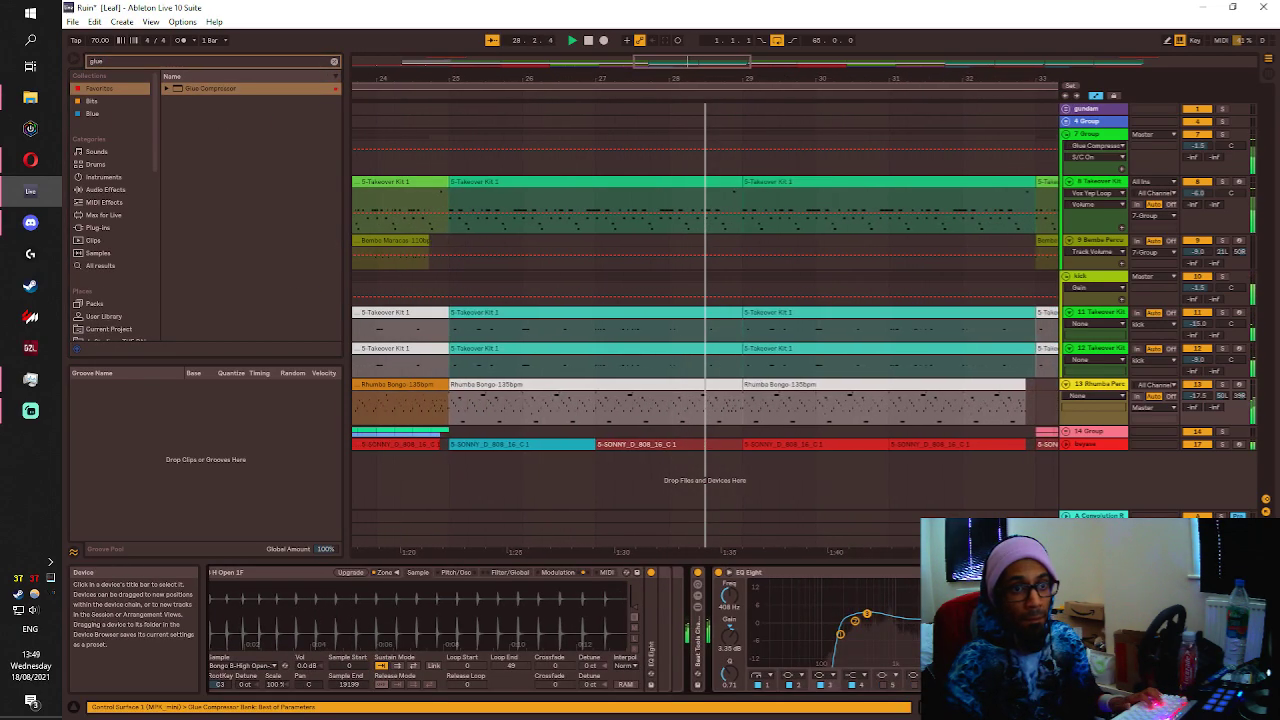
# Adjust the threshold, range, dry/wet, ratio and makeup of the 13 Rhumba Perc track's Glue Compressor during playback.
pyautogui.click(1090, 610)
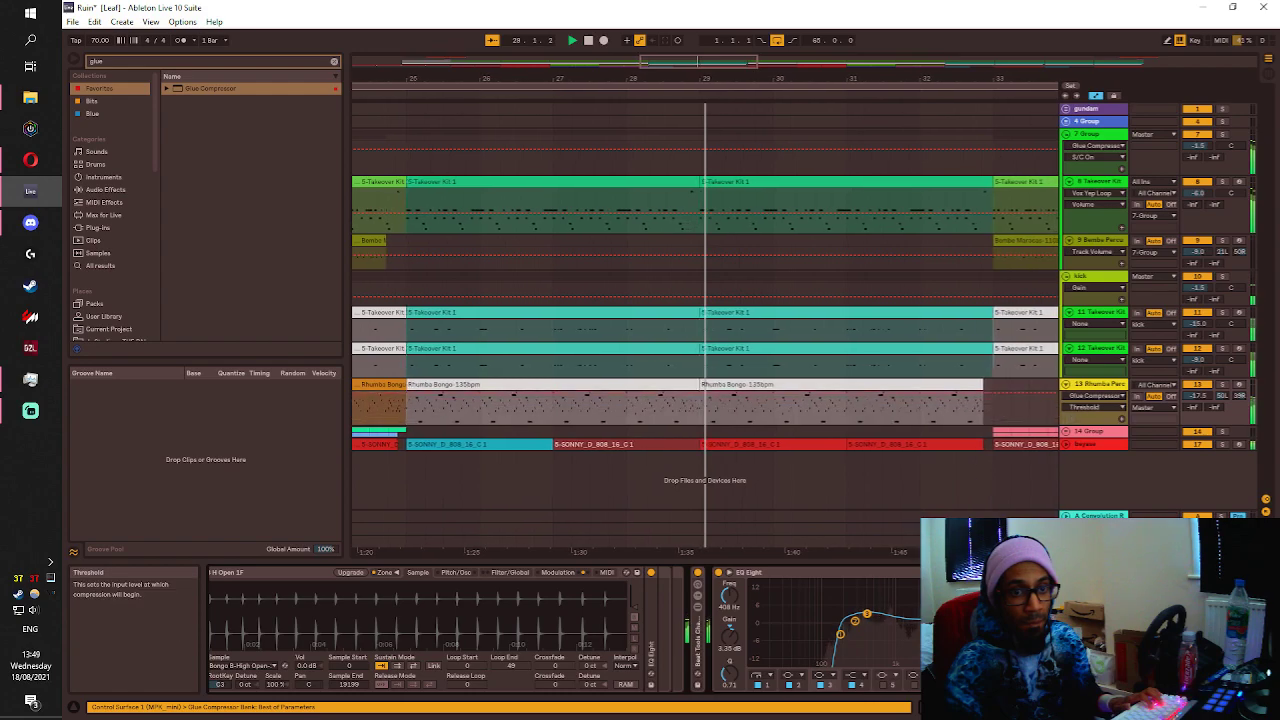
pyautogui.click(1090, 660)
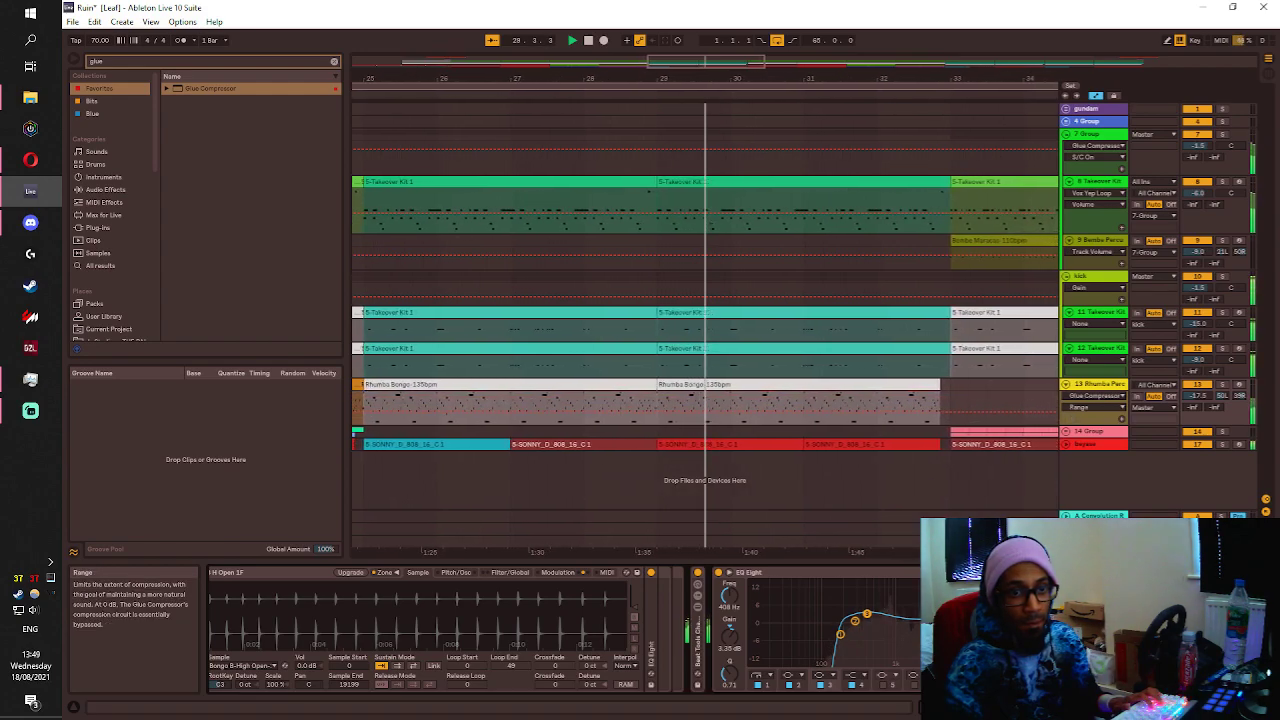
pyautogui.click(1140, 660)
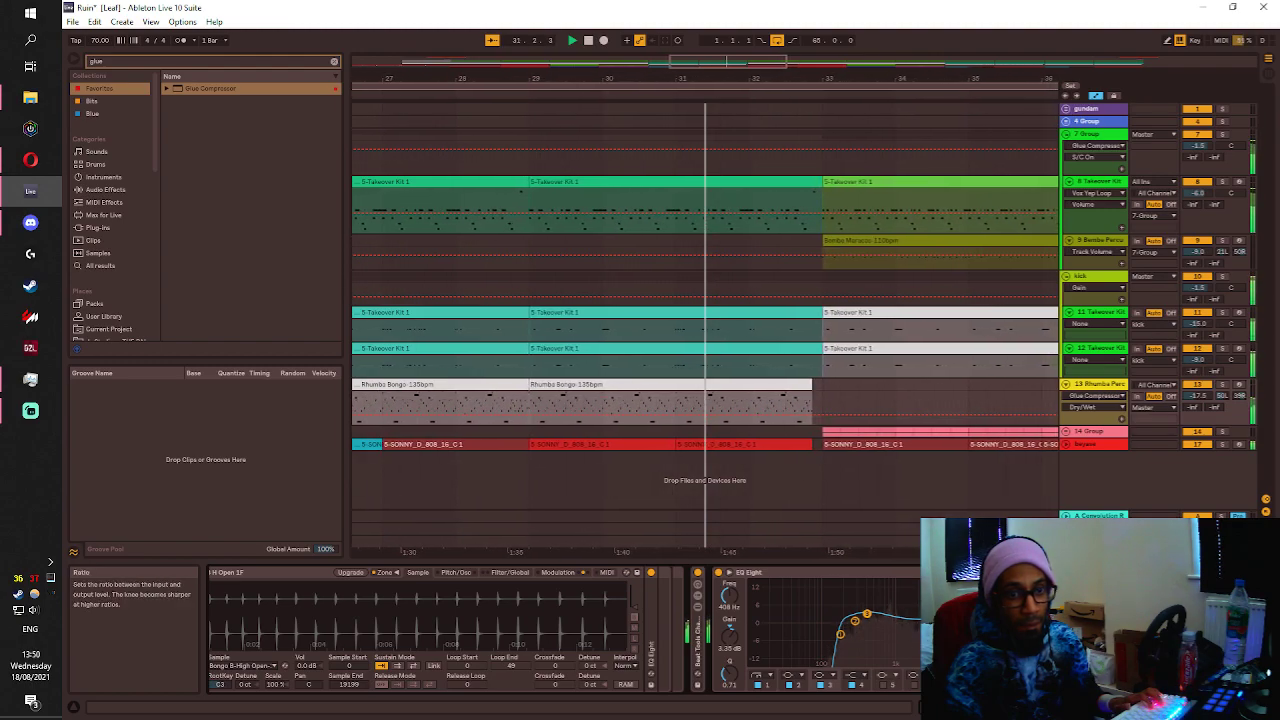
pyautogui.click(1050, 660)
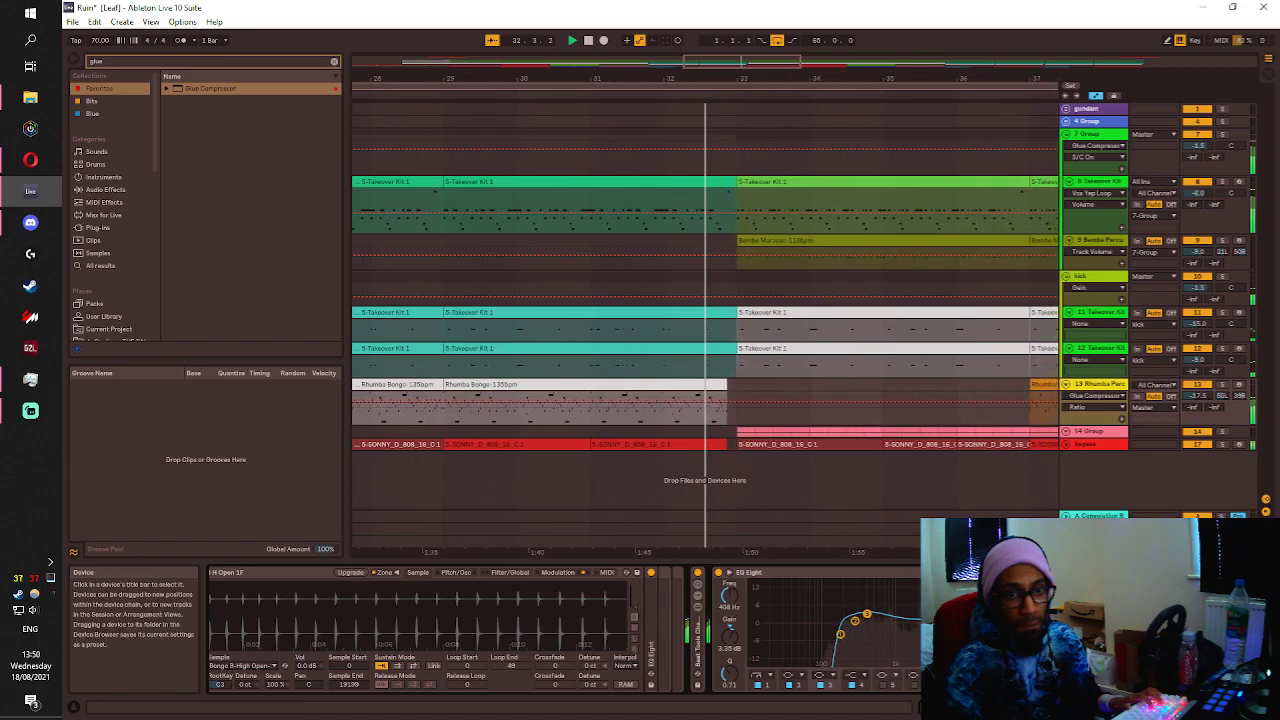
pyautogui.click(1130, 620)
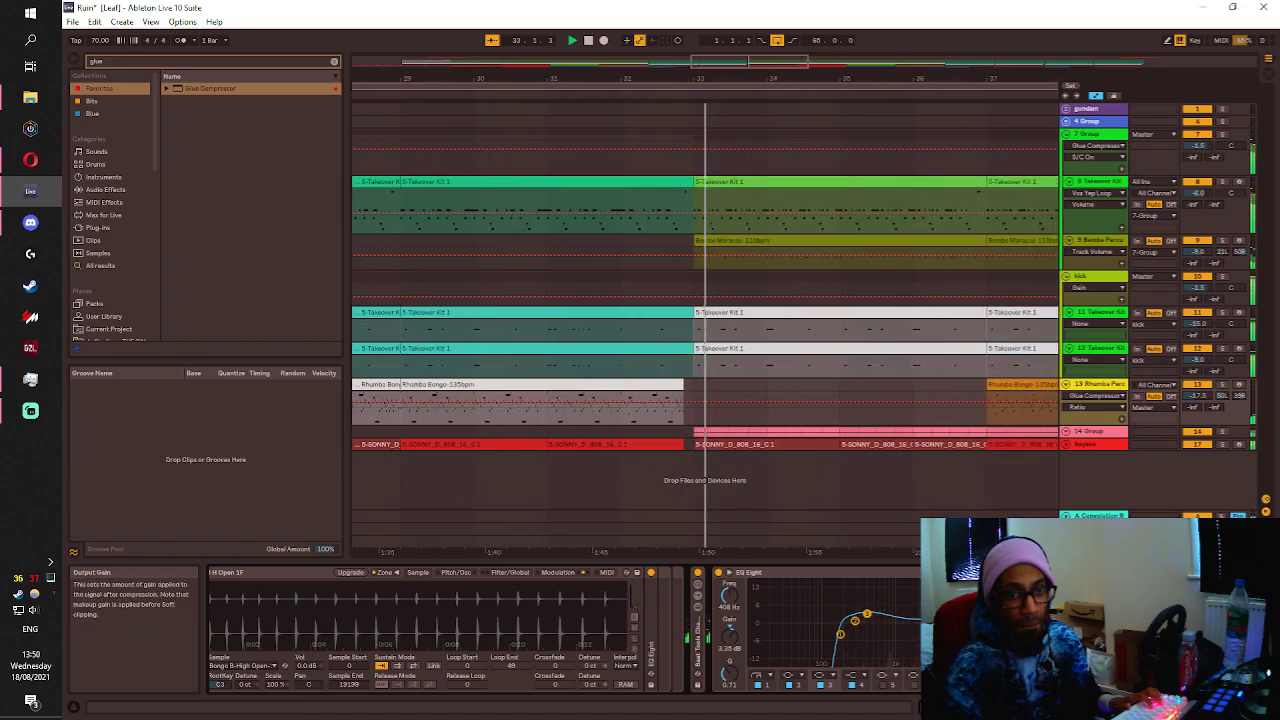
# Replay from the first Rhumba Bongo clip while adjusting the Glue Compressor's dry/wet, and delete the compressor from the 13 Rhumba Perc track.
pyautogui.press('space')
pyautogui.press('space')
pyautogui.scroll(-3, 771, 429)
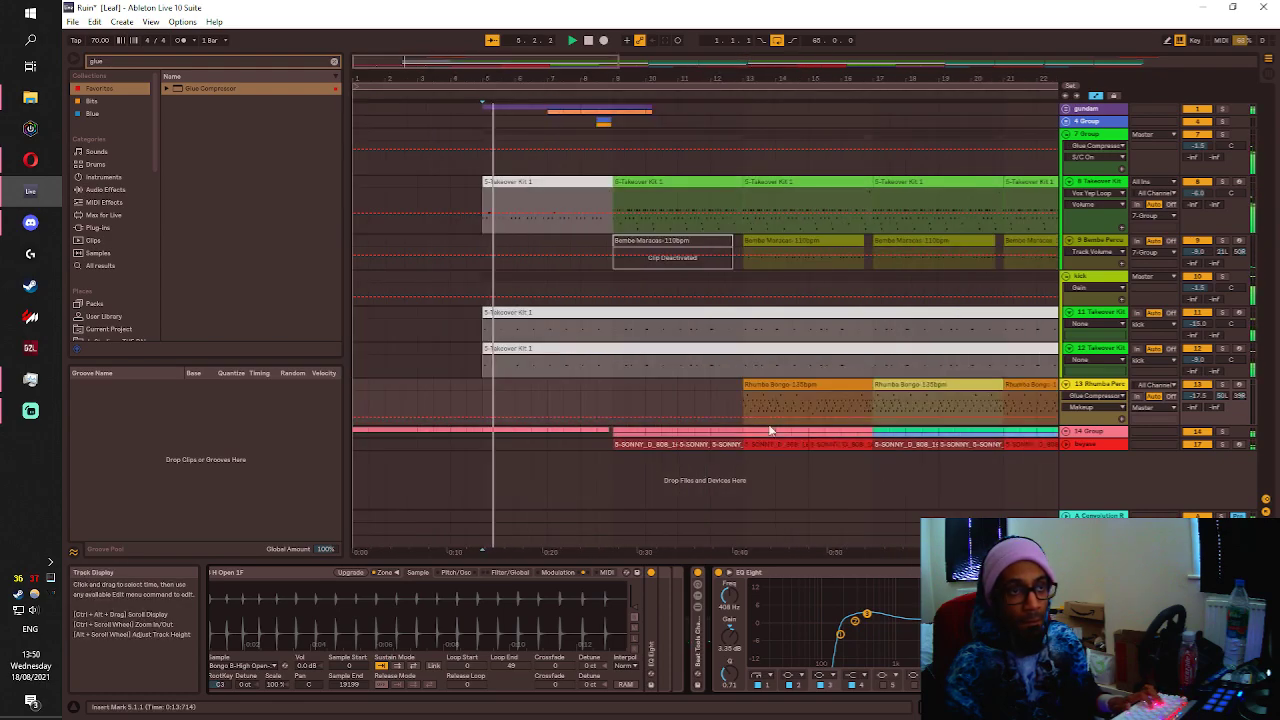
pyautogui.click(761, 401)
pyautogui.press('space')
pyautogui.press('space')
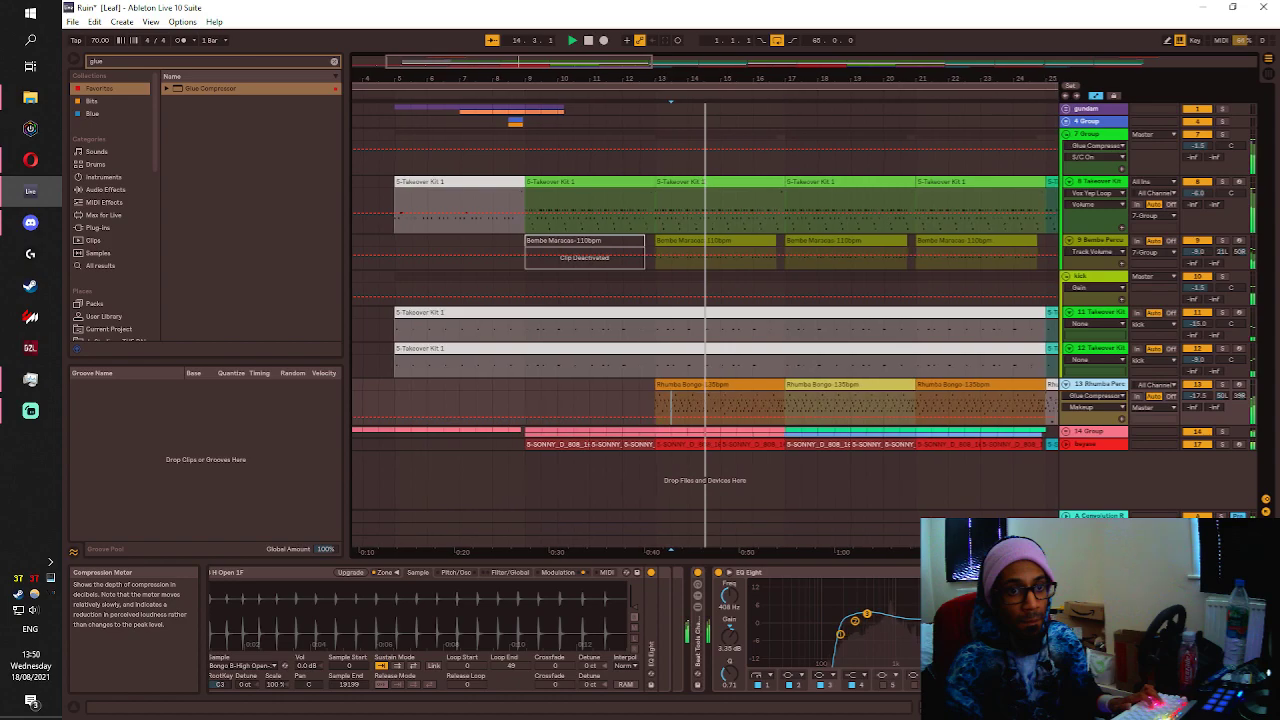
pyautogui.click(1130, 665)
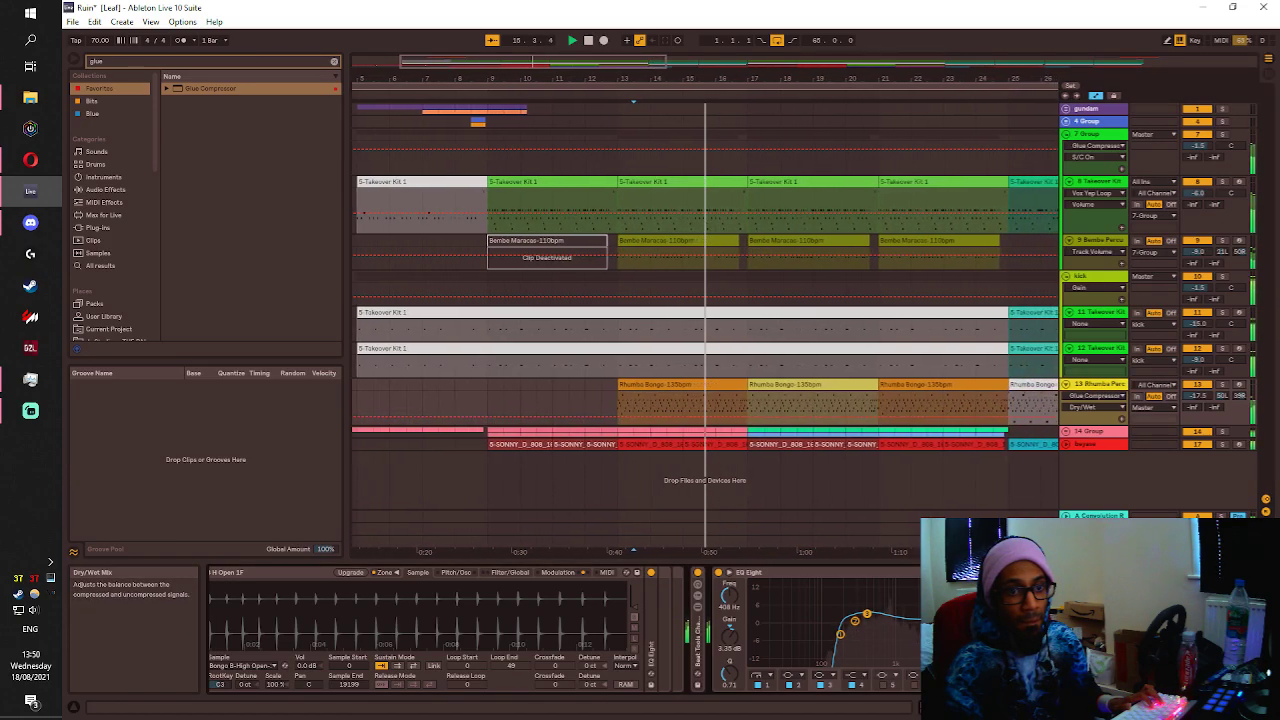
pyautogui.click(1048, 573)
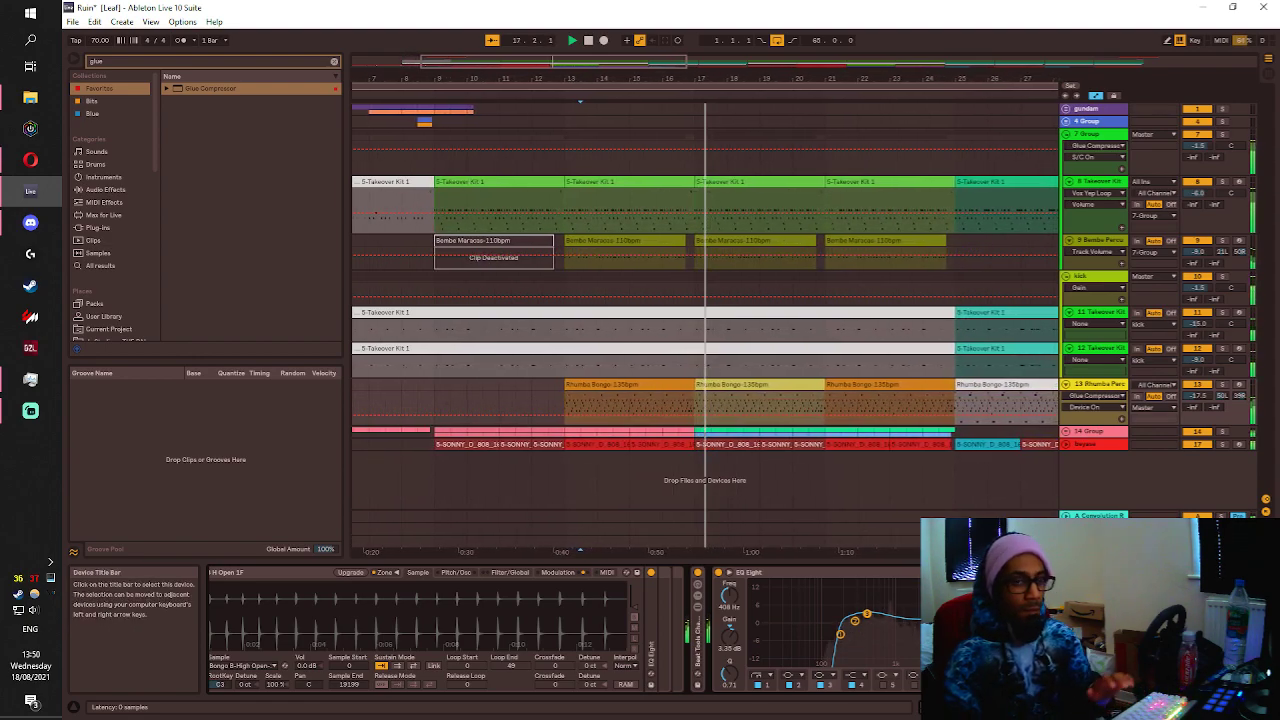
pyautogui.press('Delete')
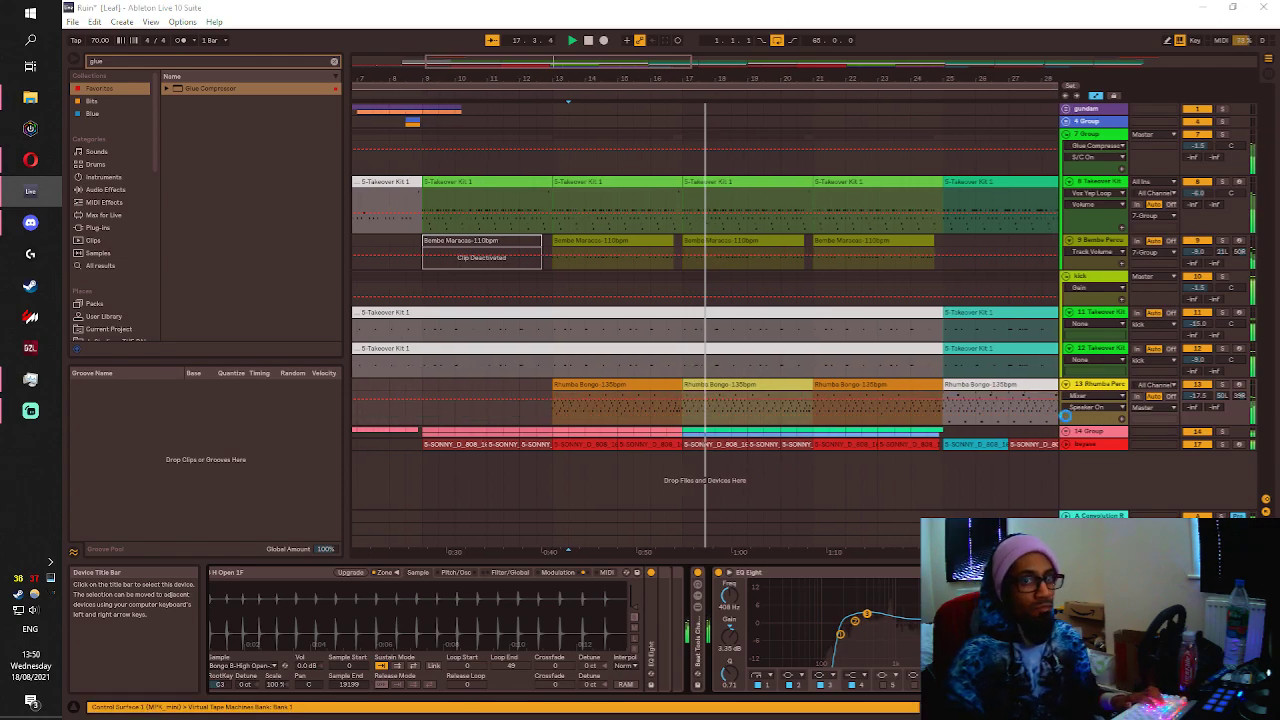
pyautogui.click(1080, 438)
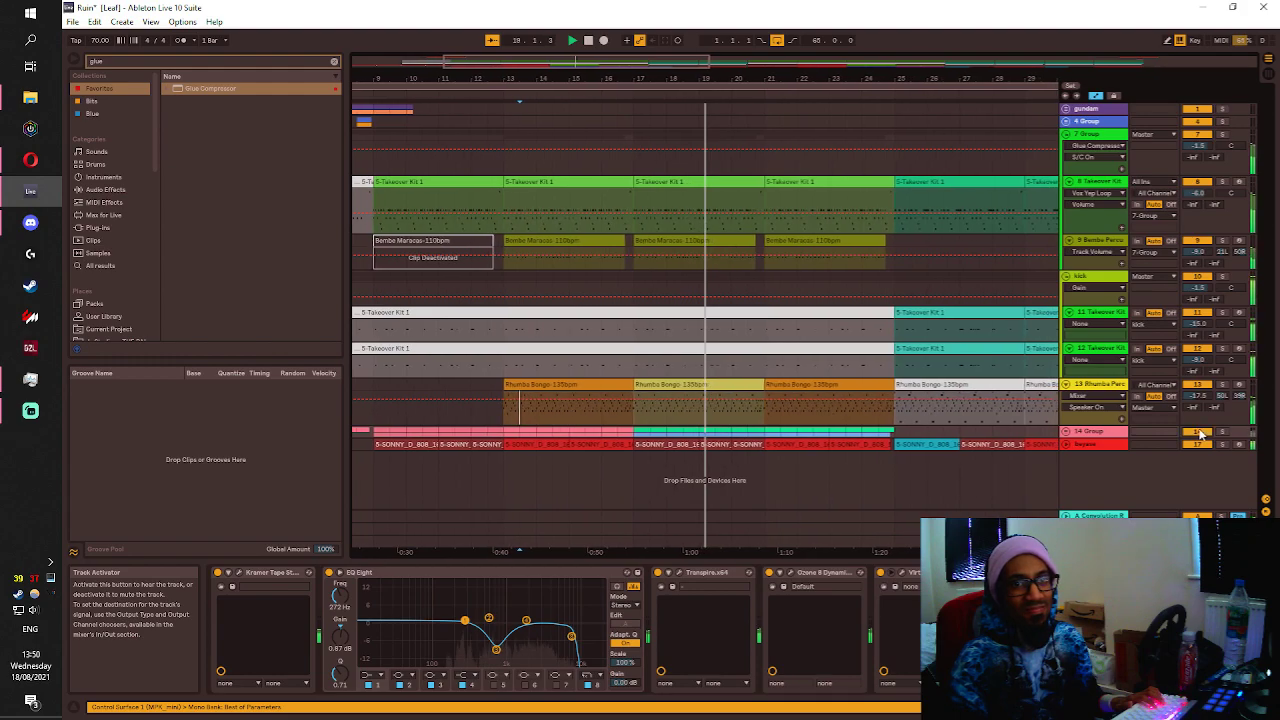
pyautogui.click(1066, 431)
pyautogui.scroll(-5, 837, 446)
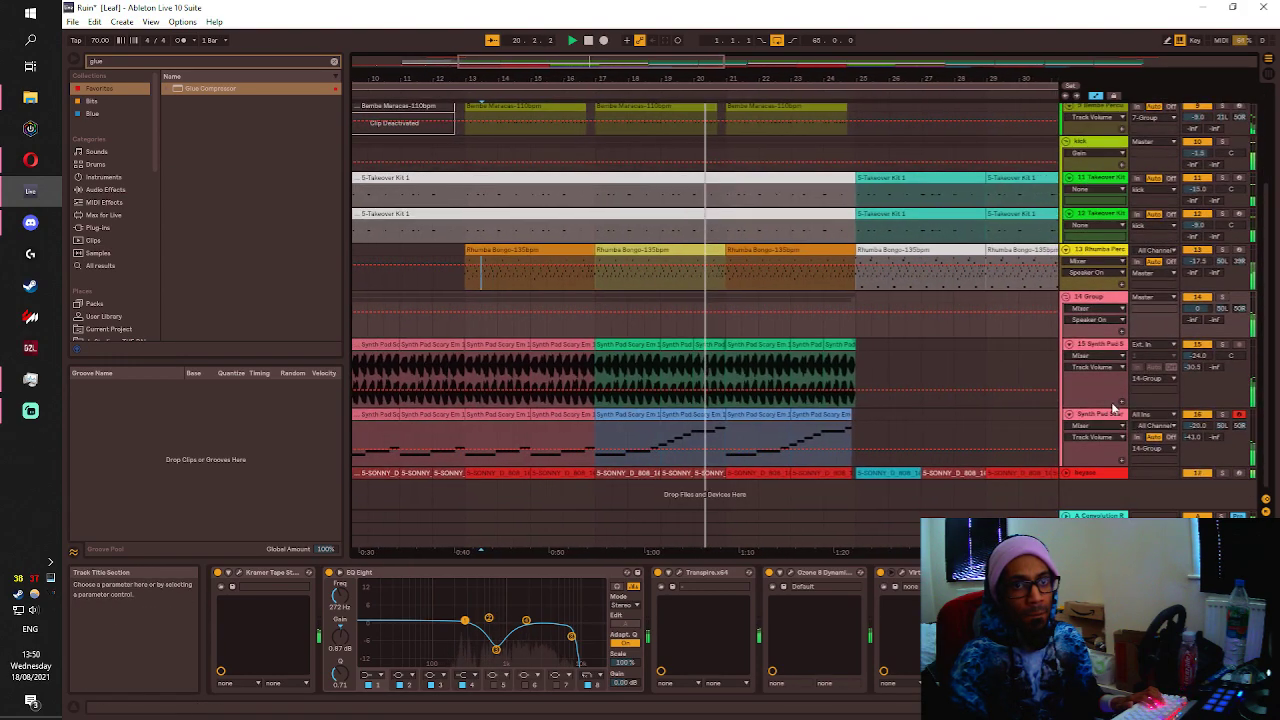
# Reshape the EQ Eight curve on the A Convolution Reverb return, raising a band to 3.84 dB at 1.53 kHz.
pyautogui.click(1068, 515)
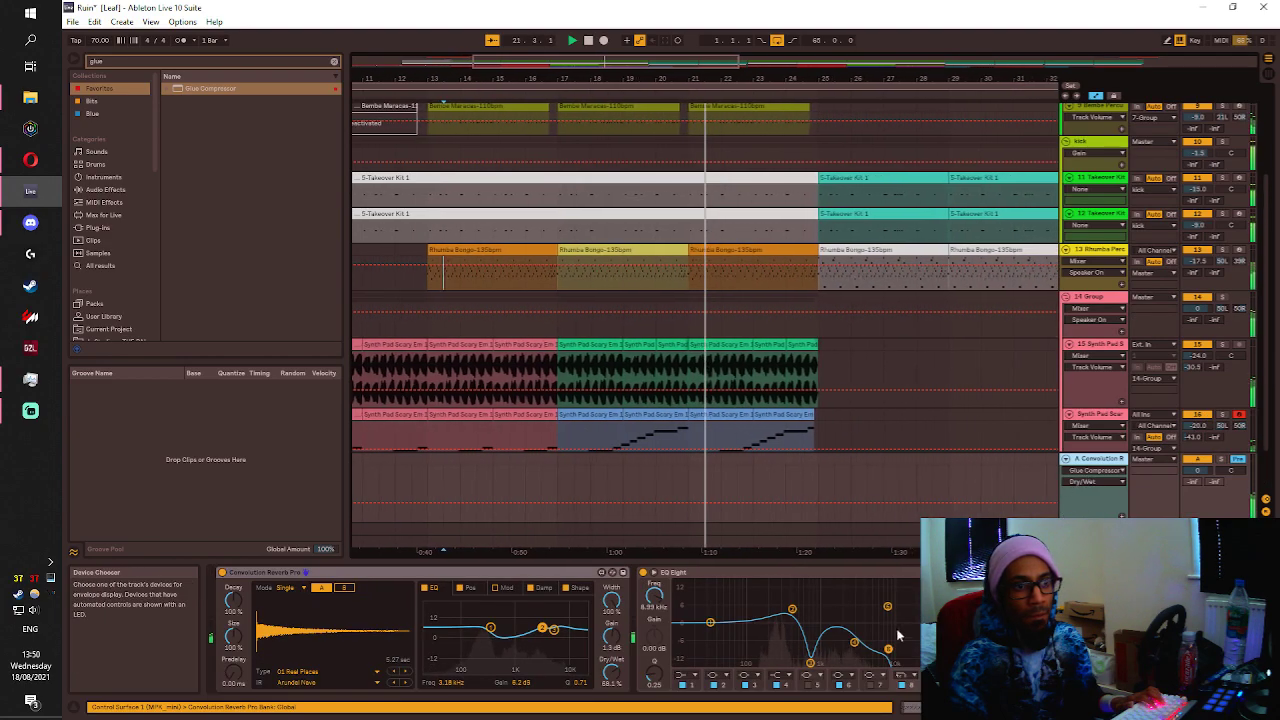
pyautogui.moveTo(854, 643); pyautogui.dragTo(864, 627)
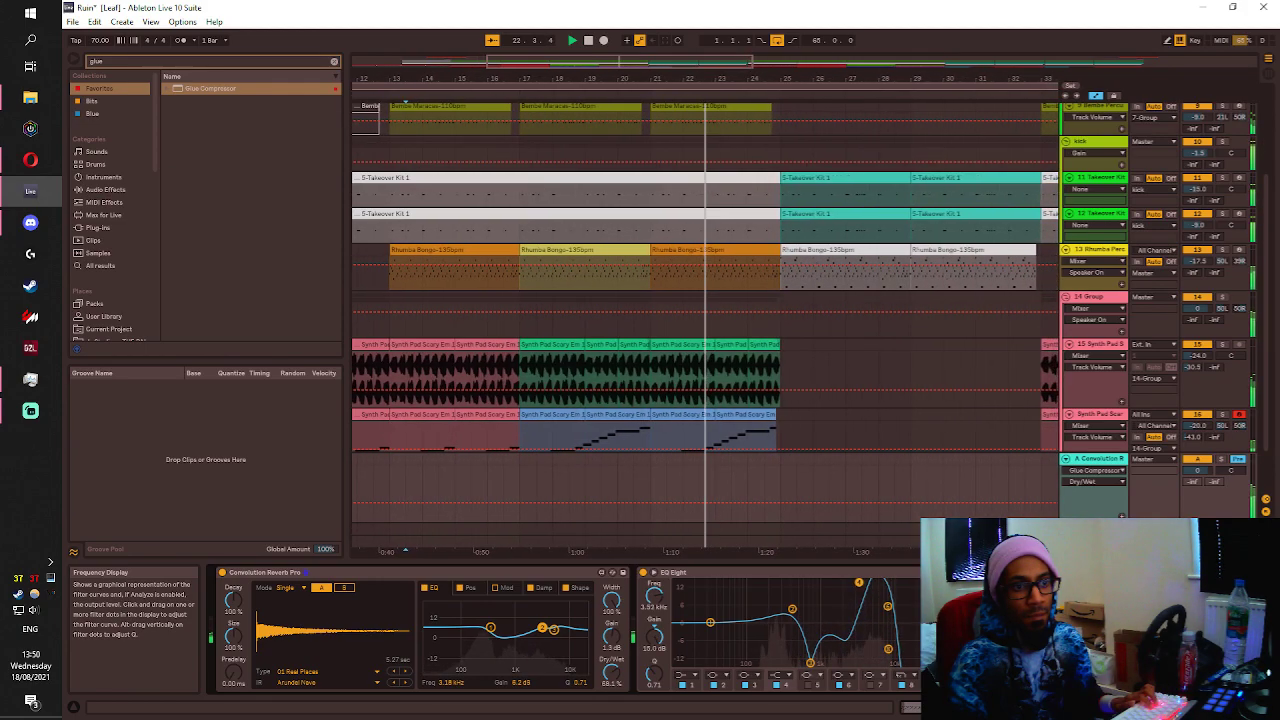
pyautogui.moveTo(858, 582); pyautogui.dragTo(855, 645)
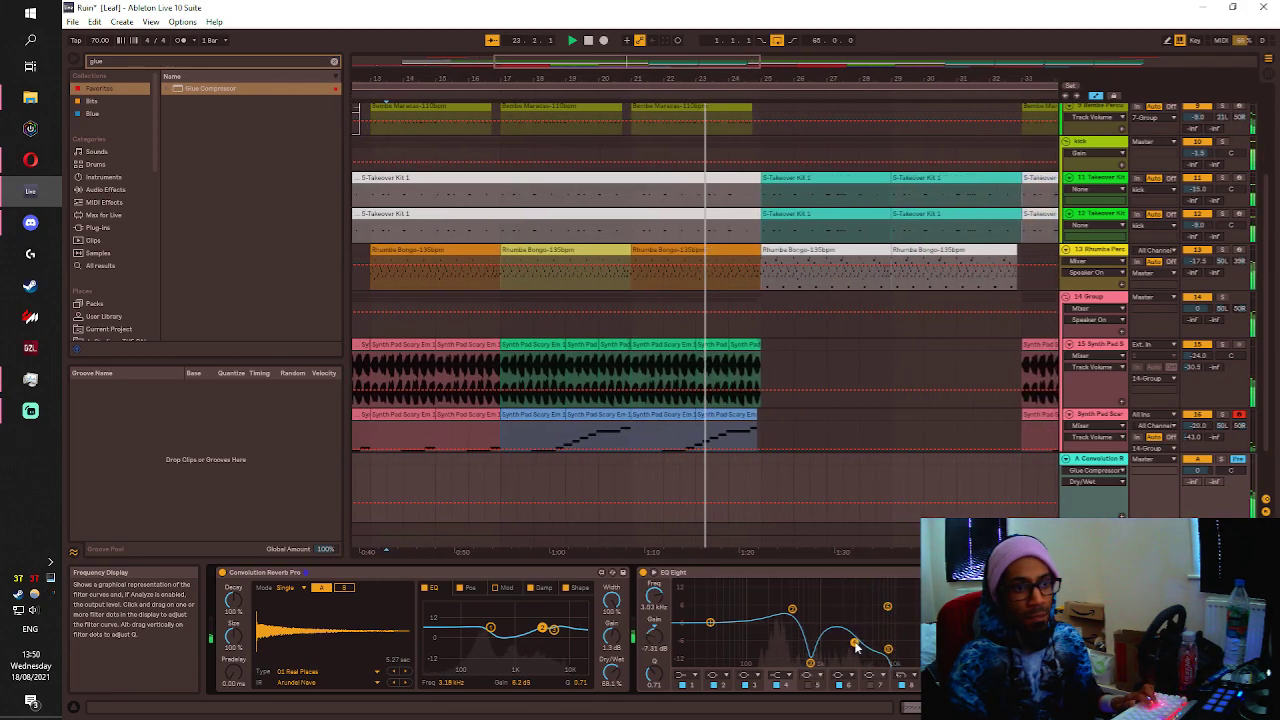
pyautogui.moveTo(792, 610); pyautogui.dragTo(787, 601)
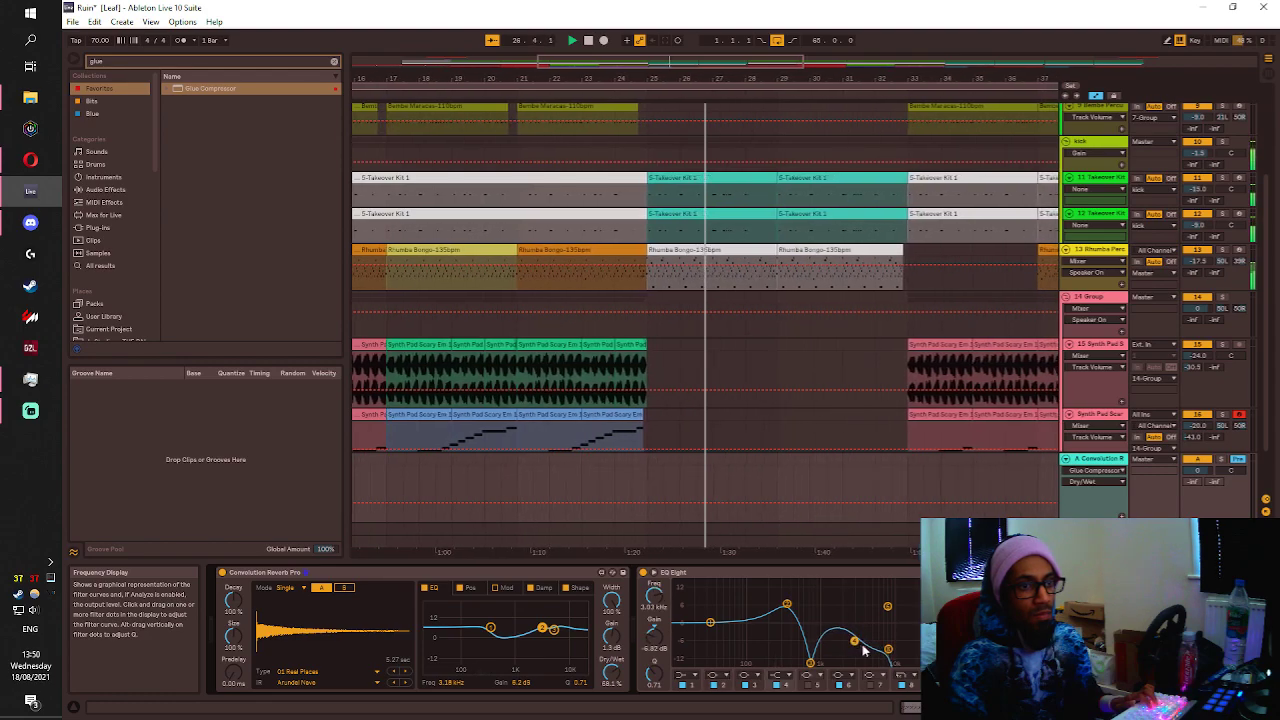
pyautogui.moveTo(862, 646); pyautogui.dragTo(862, 648)
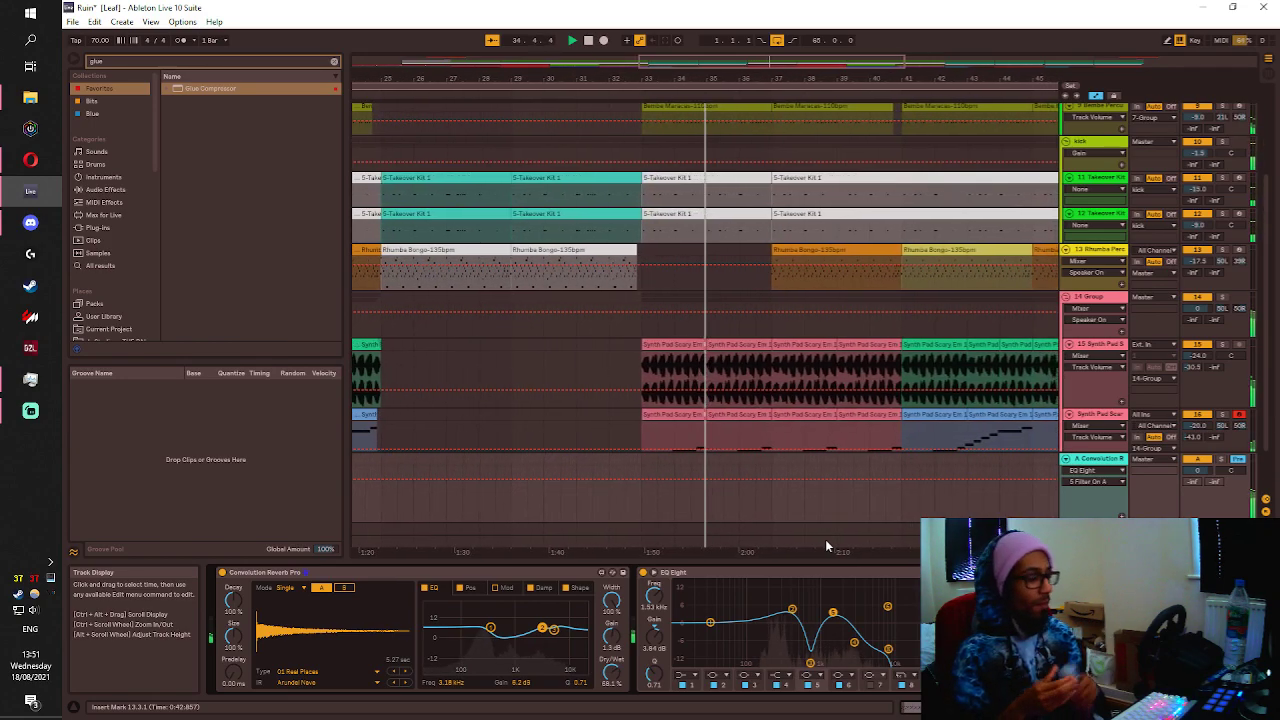
# Set the dry/wet of the kick group's Glue Compressor to 33 % and toggle its Soft clipping.
pyautogui.click(1094, 143)
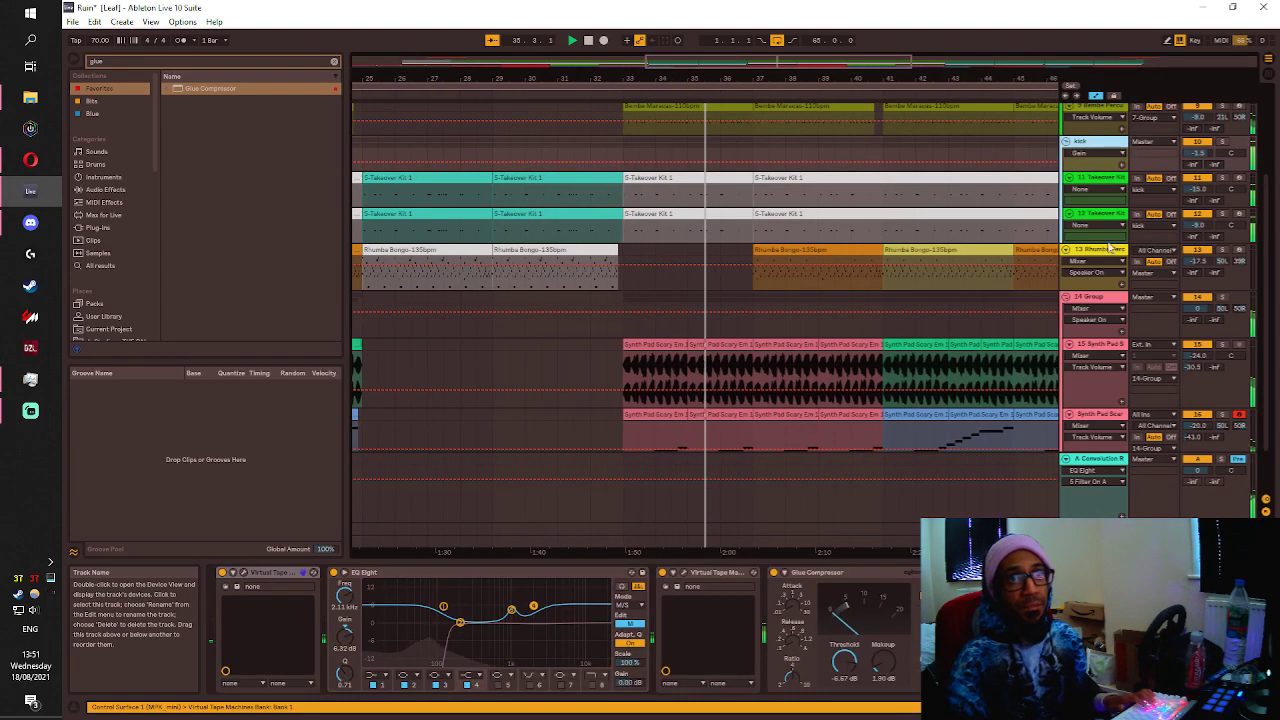
pyautogui.click(1090, 707)
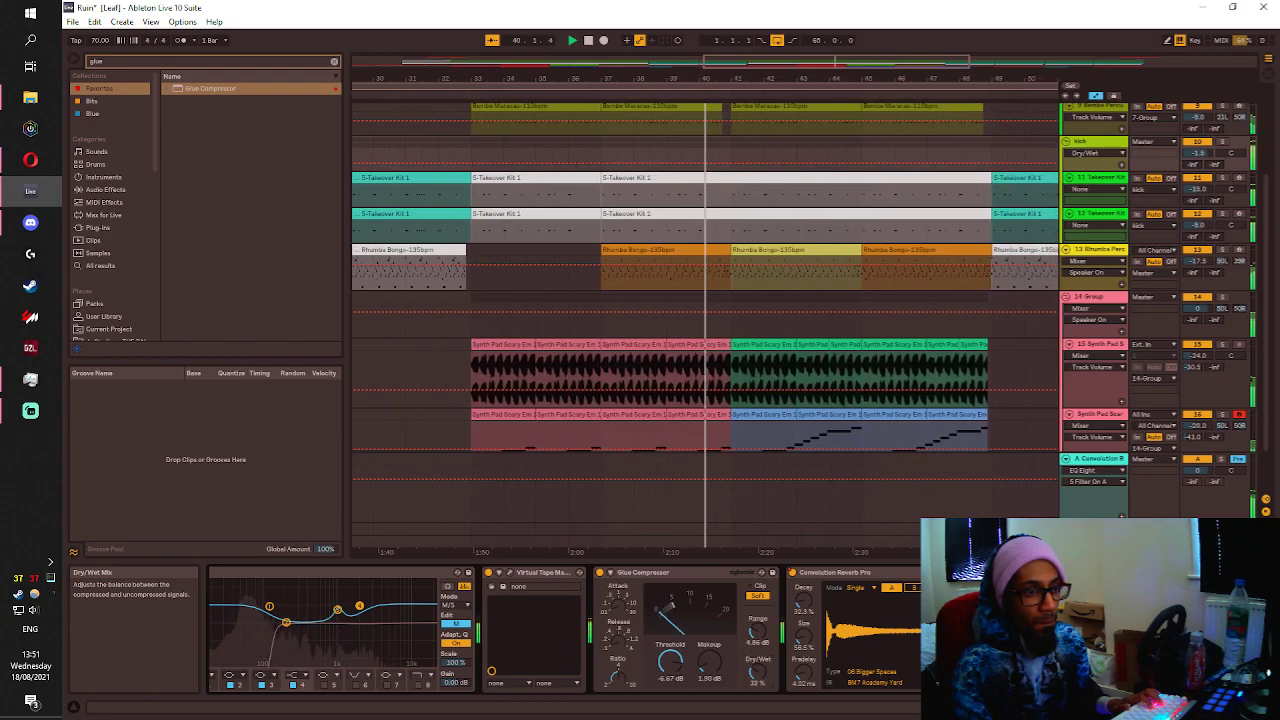
pyautogui.click(756, 598)
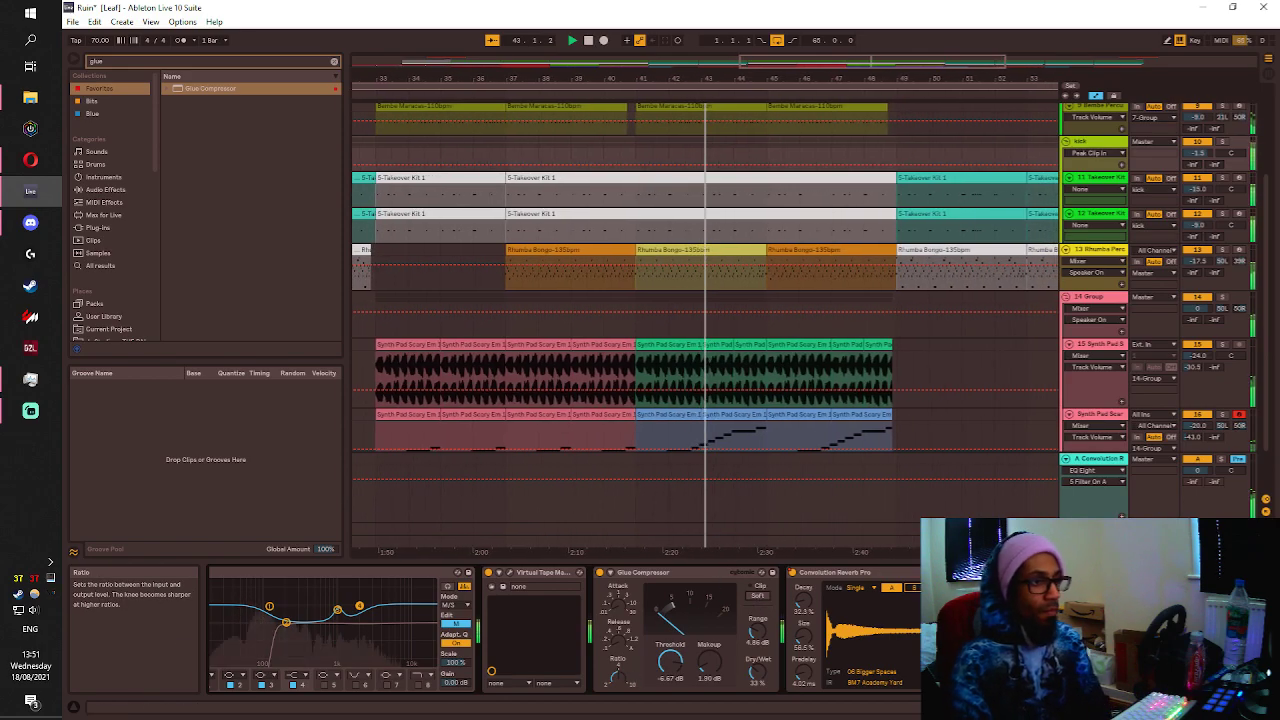
pyautogui.click(888, 483)
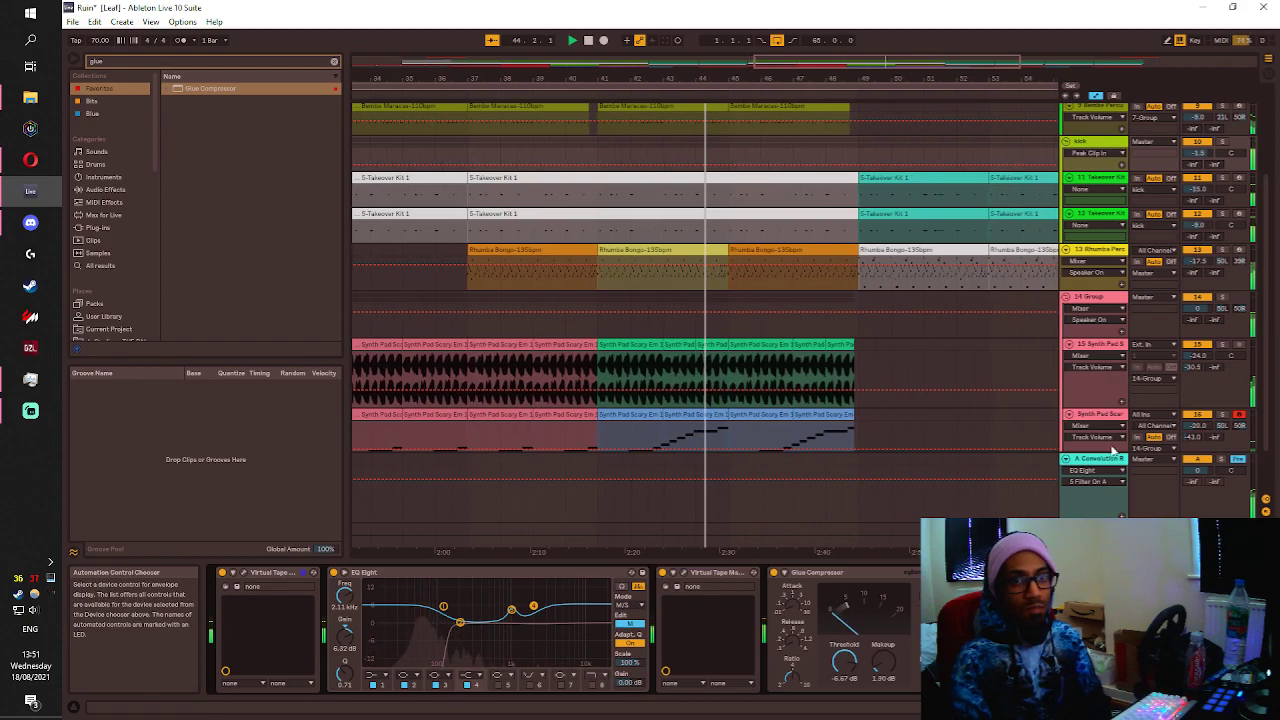
# Fold the A Convolution Reverb return, the 14 Group and the 7 Group, and save the set.
pyautogui.click(1066, 459)
pyautogui.click(1066, 297)
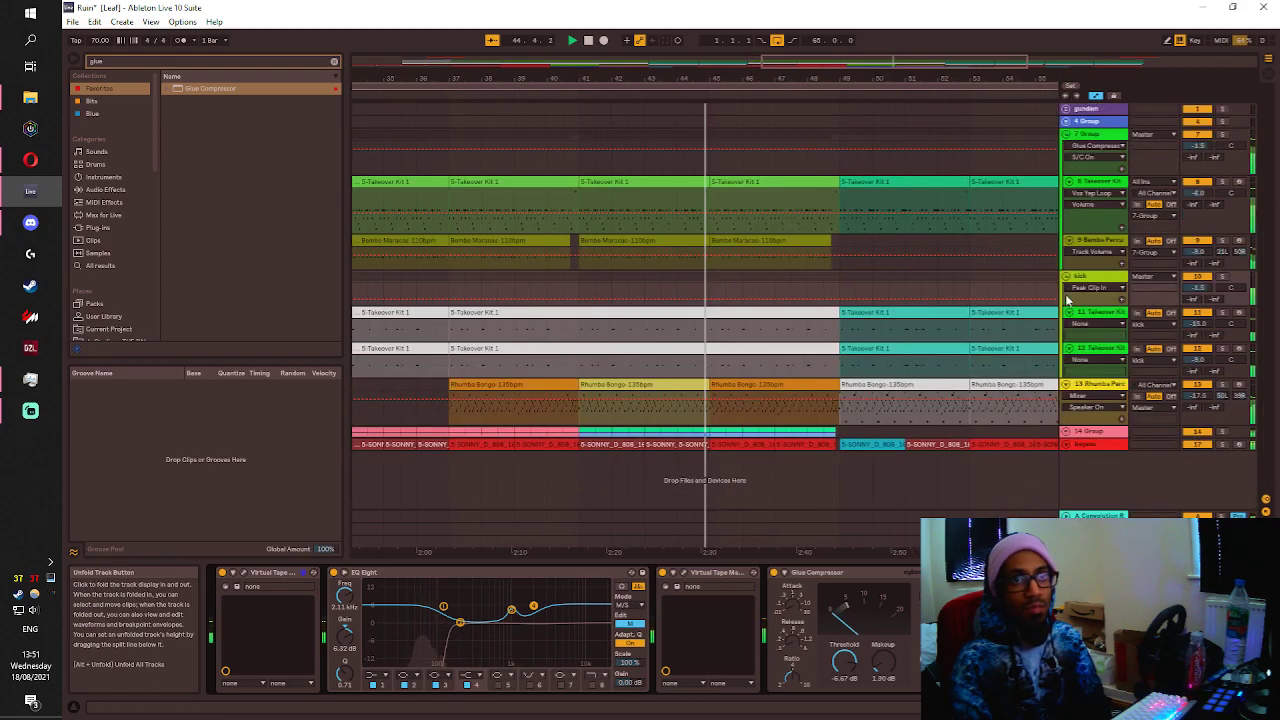
pyautogui.click(1066, 134)
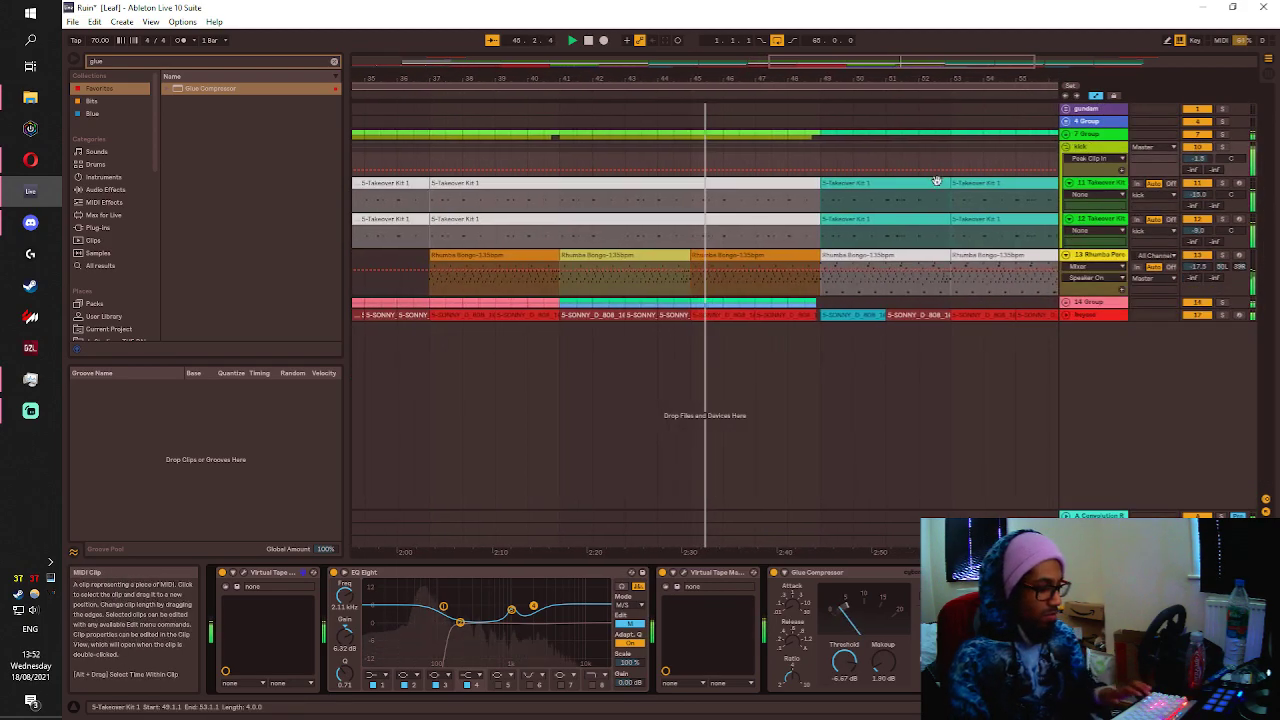
pyautogui.hotkey('ctrl', 's')
# Open the recent set "Shake ya batty.als", allowing the current audio to stop.
pyautogui.scroll(-5, 790, 280)
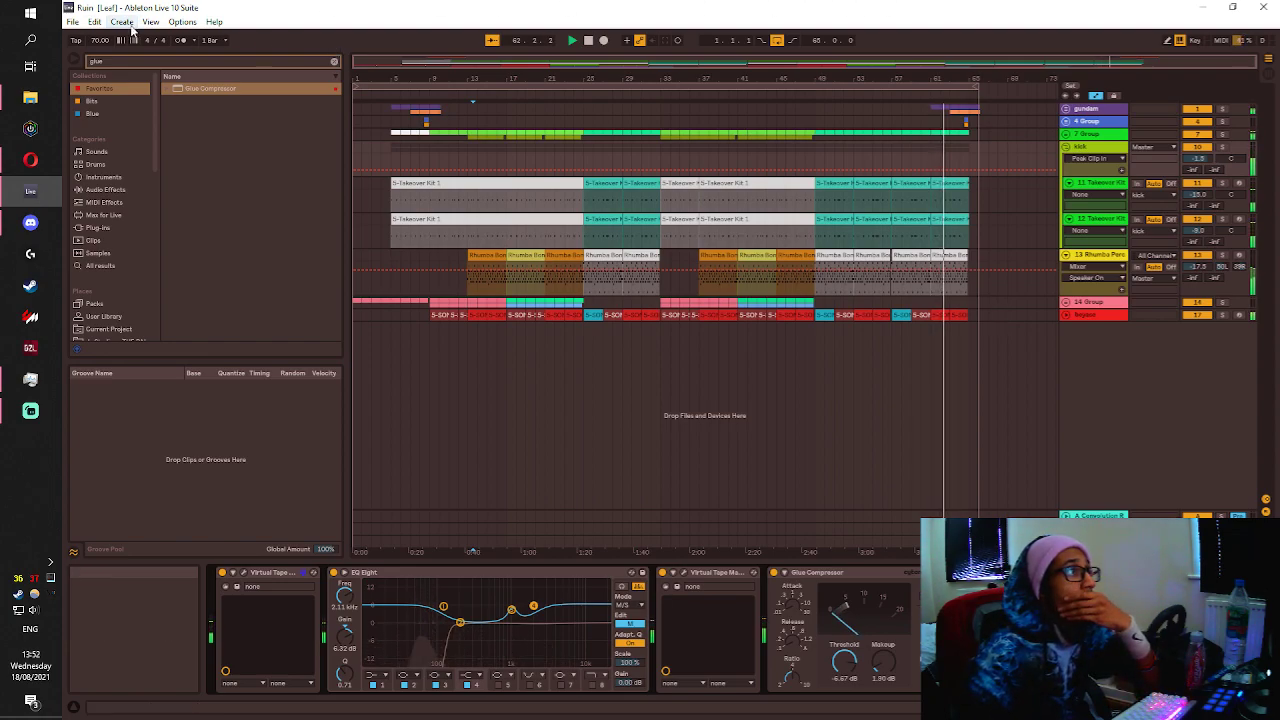
pyautogui.click(72, 21)
pyautogui.moveTo(150, 66)
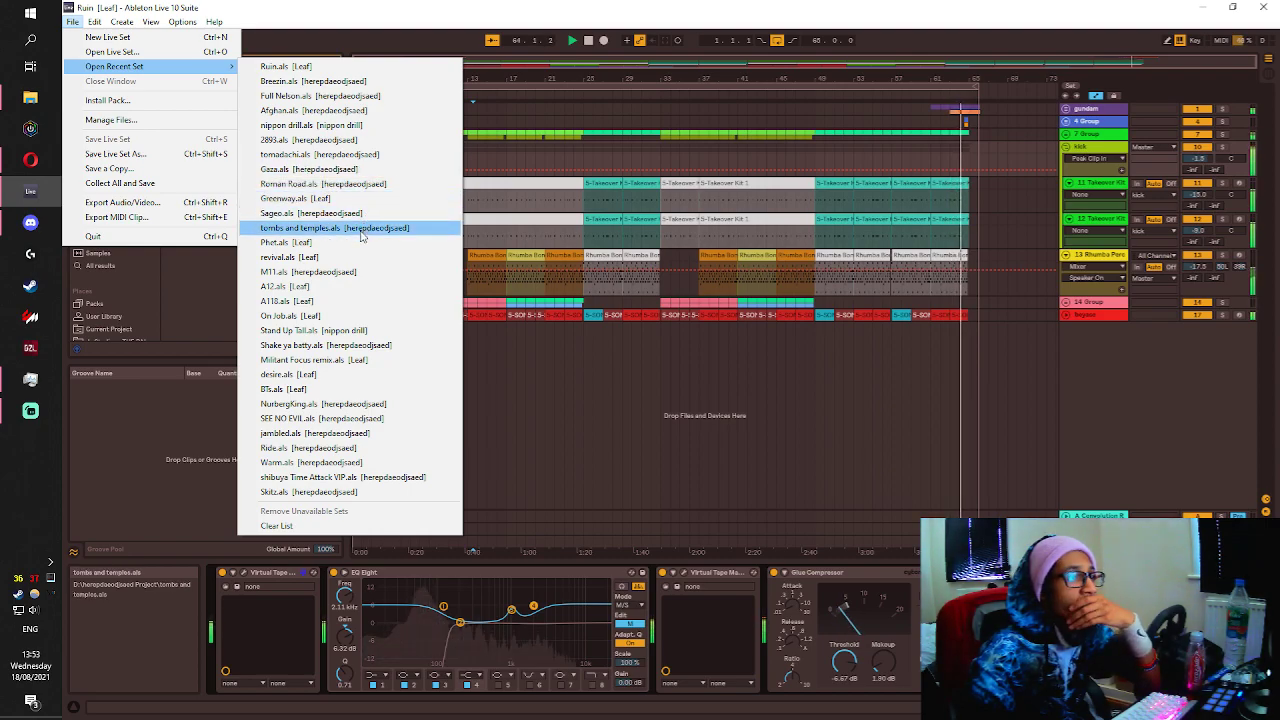
pyautogui.click(352, 348)
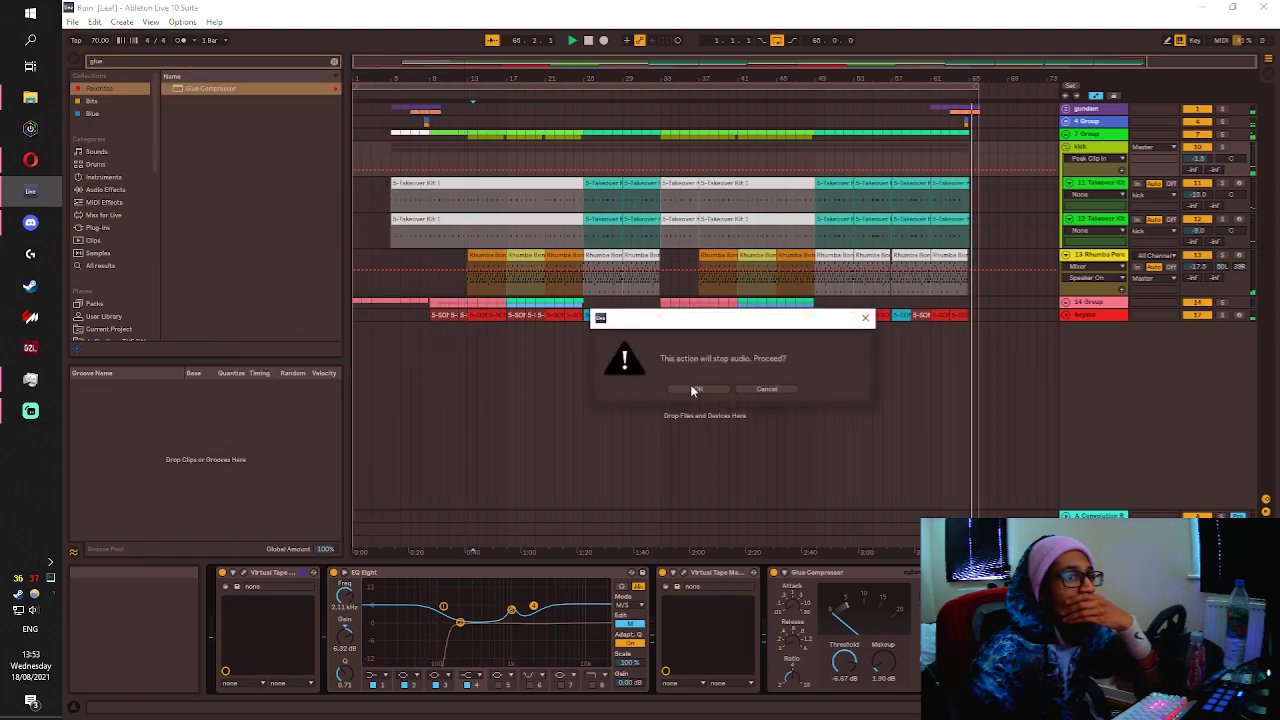
pyautogui.click(691, 388)
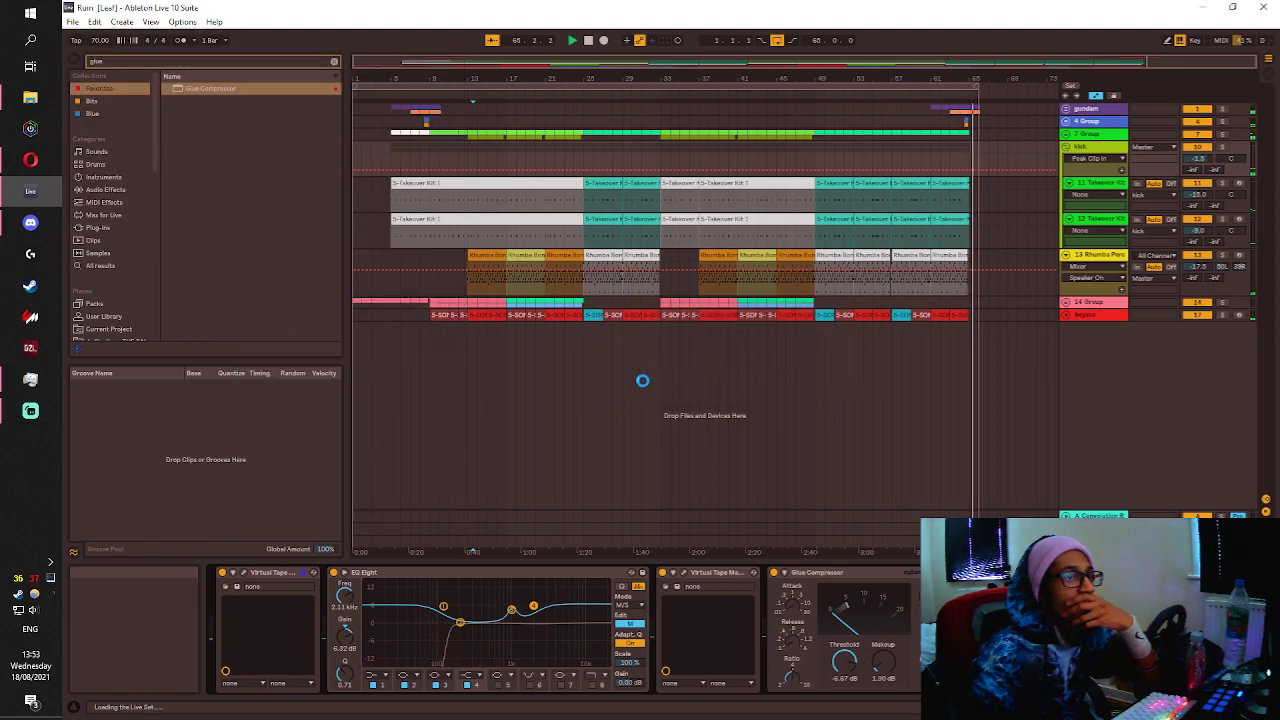
pyautogui.moveTo(53, 168)
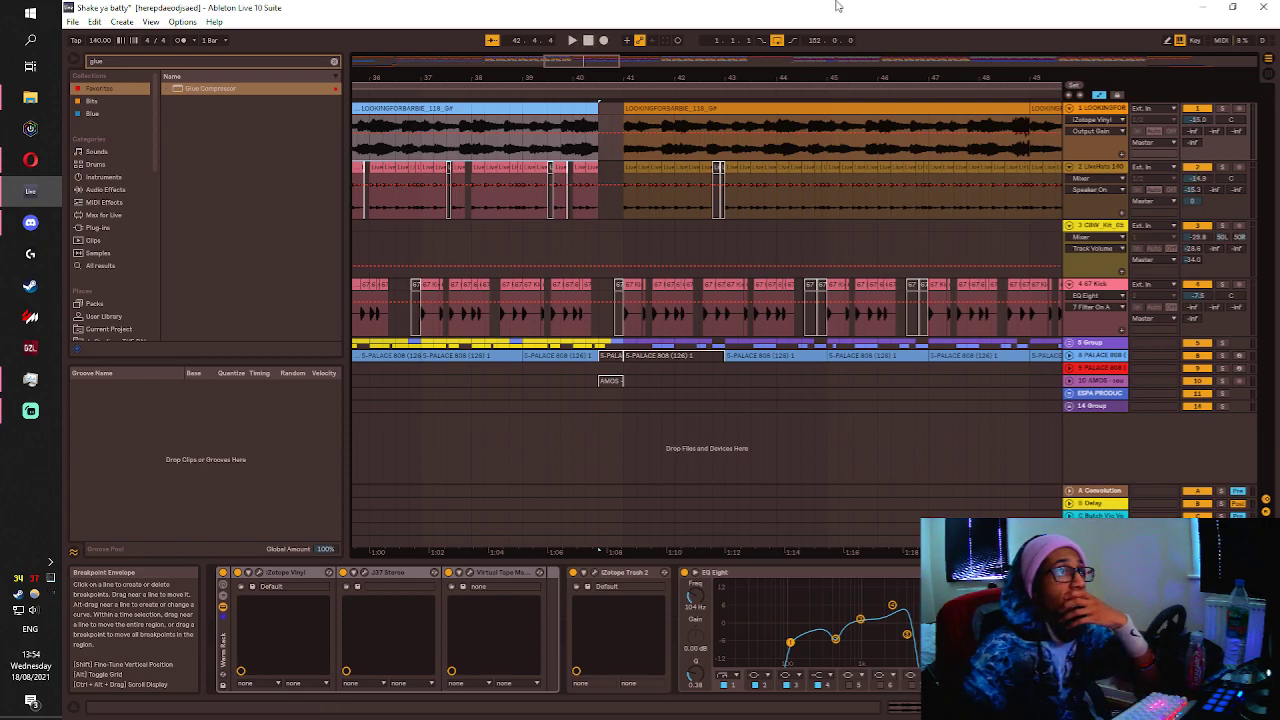
# Return the Shake ya batty set to its start and play it from bar 1.
pyautogui.click(590, 42)
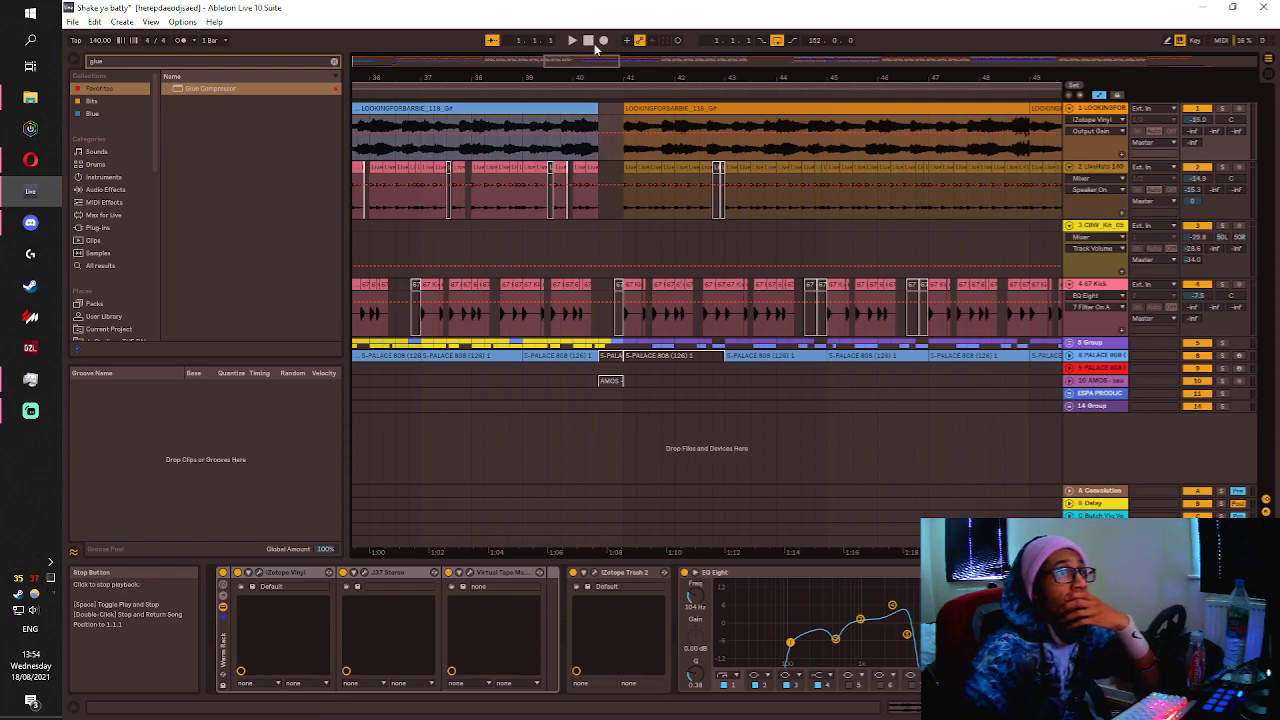
pyautogui.click(589, 41)
pyautogui.click(571, 41)
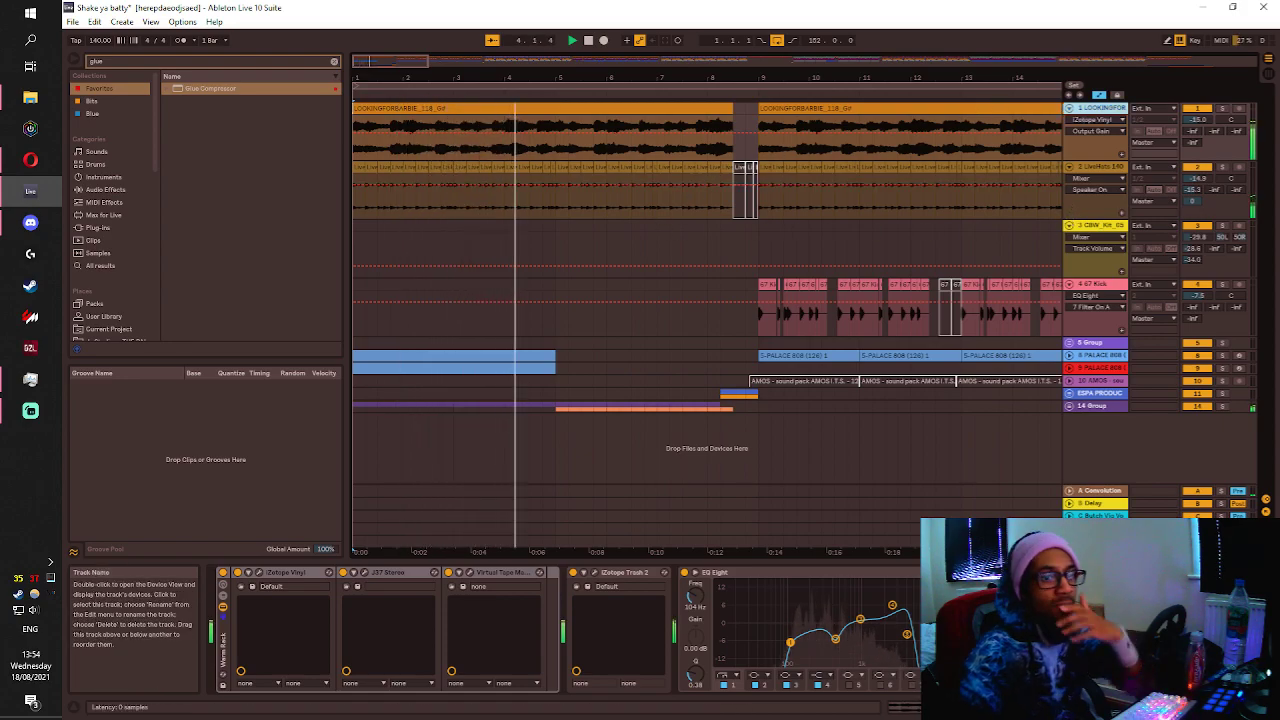
# During playback, toggle the Utility on the LOOKINGFORBARBIE track and try its stereo width and left-channel phase inversion, ending with playback stopped.
pyautogui.press('space')
pyautogui.moveTo(1110, 707); pyautogui.dragTo(1178, 707)
pyautogui.press('space')
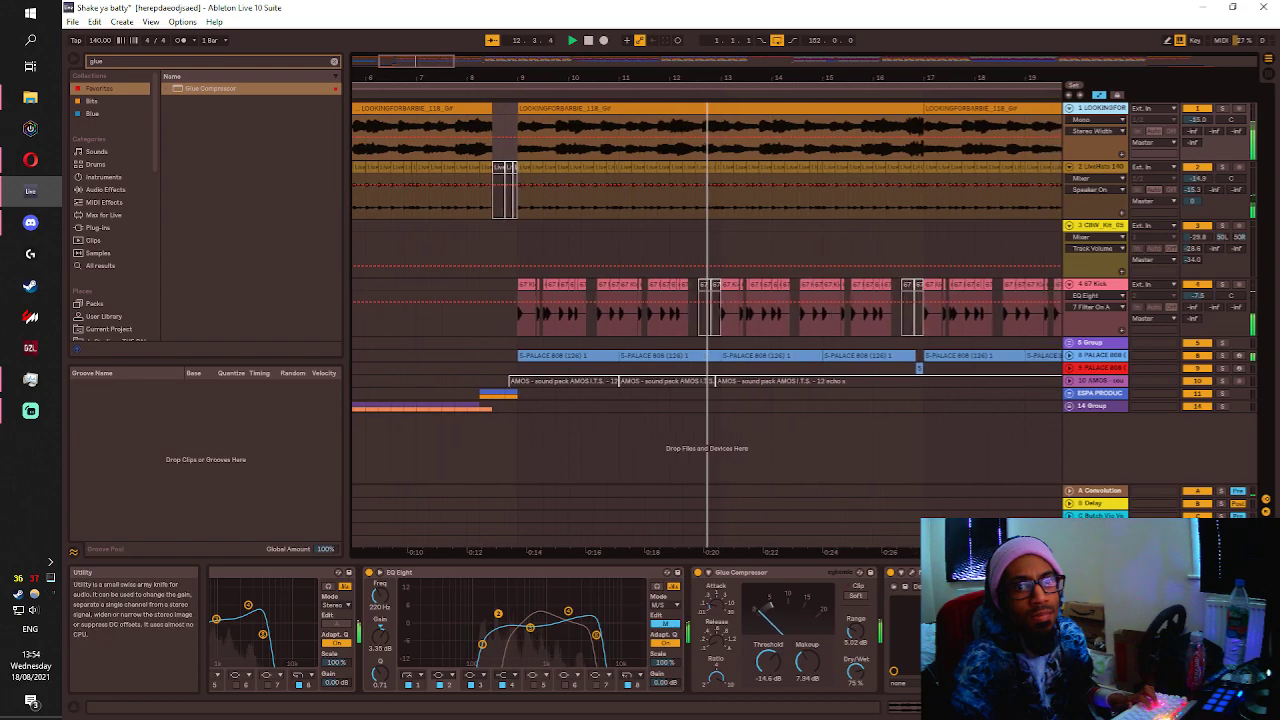
pyautogui.click(1030, 573)
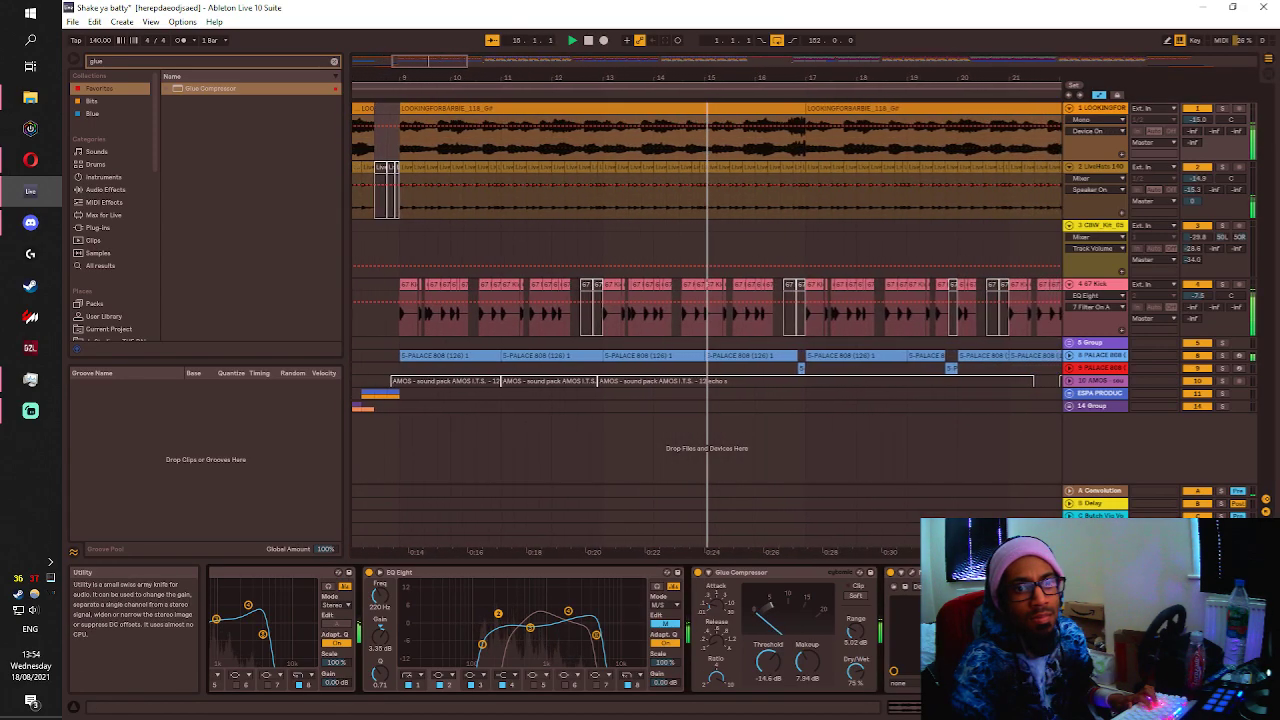
pyautogui.click(1028, 630)
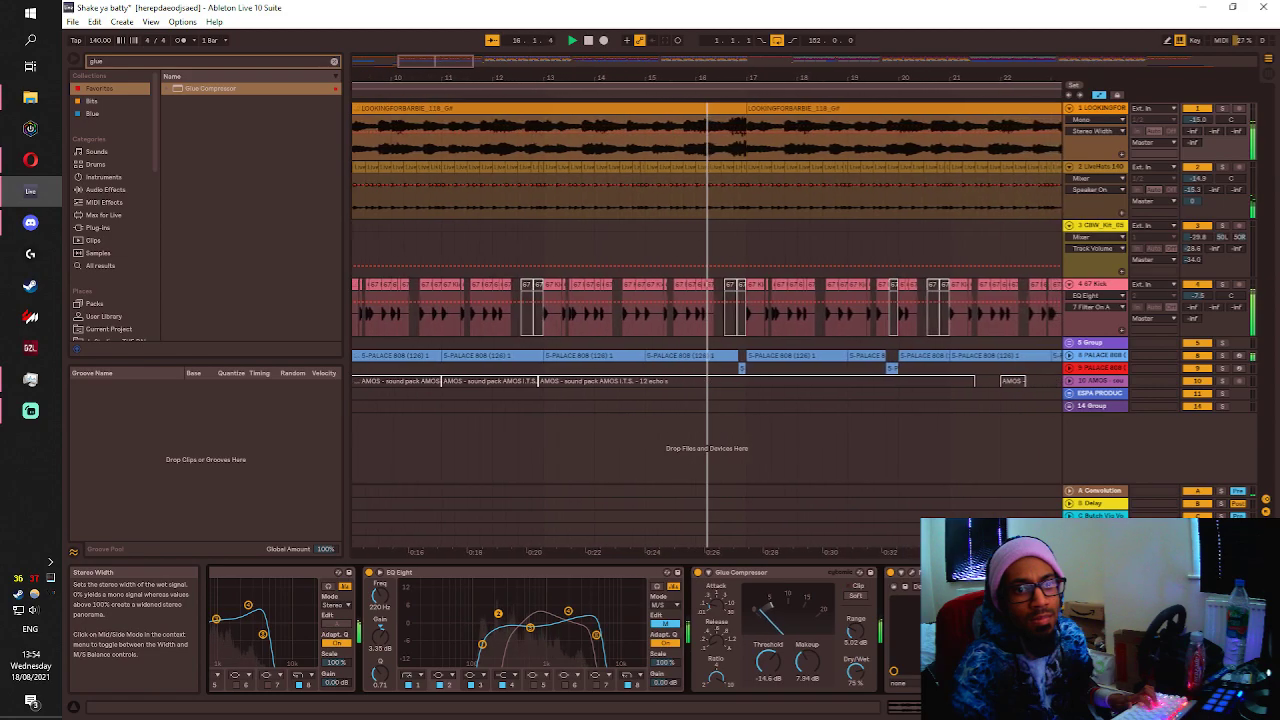
pyautogui.click(1078, 612)
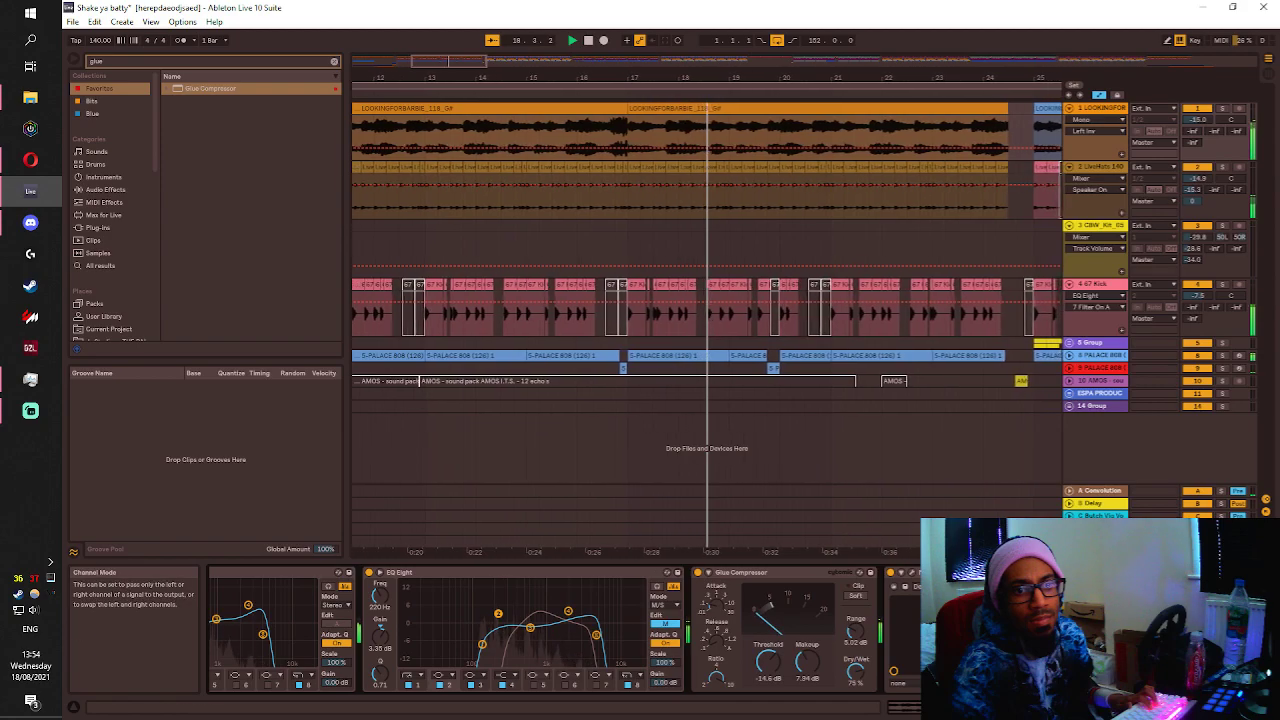
pyautogui.click(1016, 600)
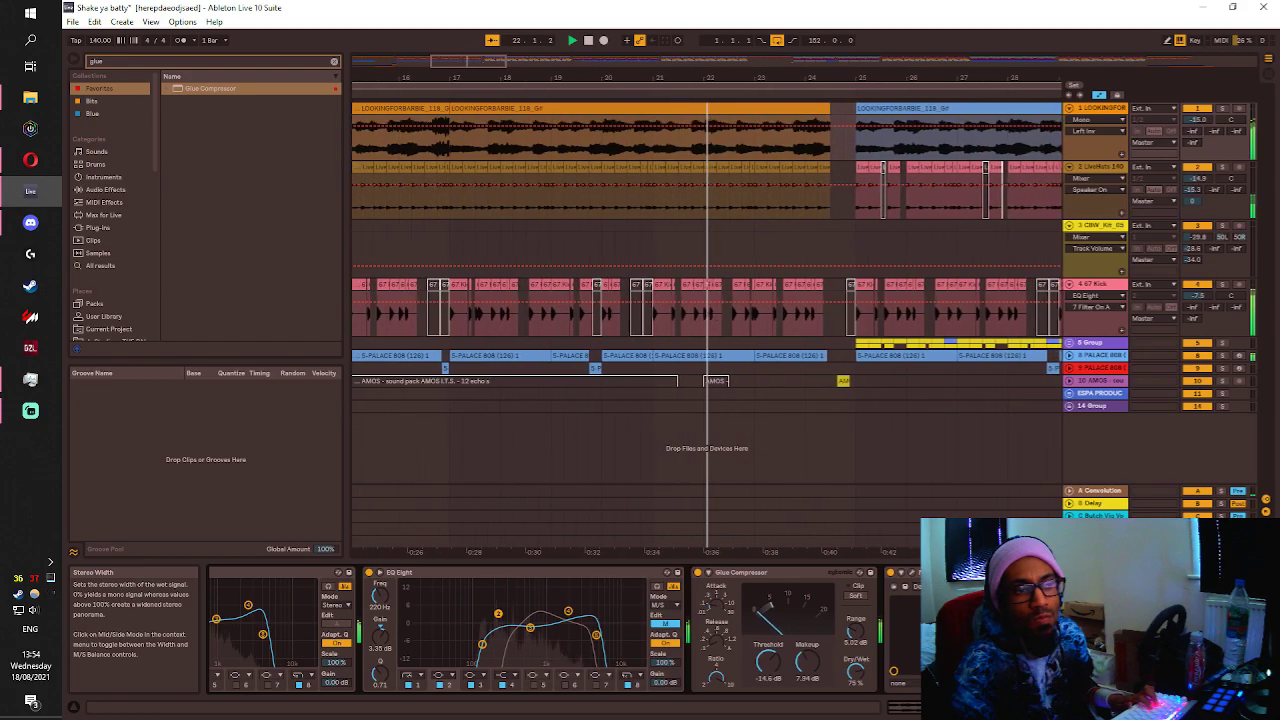
pyautogui.click(960, 707)
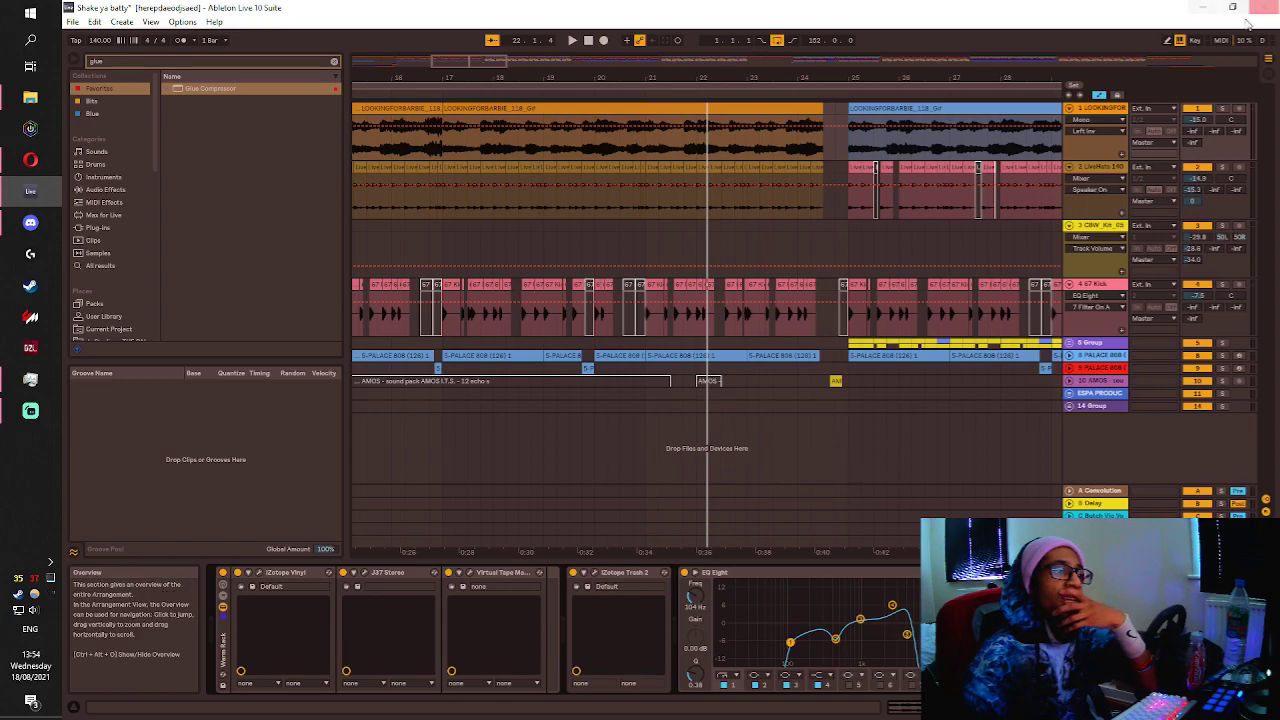
pyautogui.press('space')
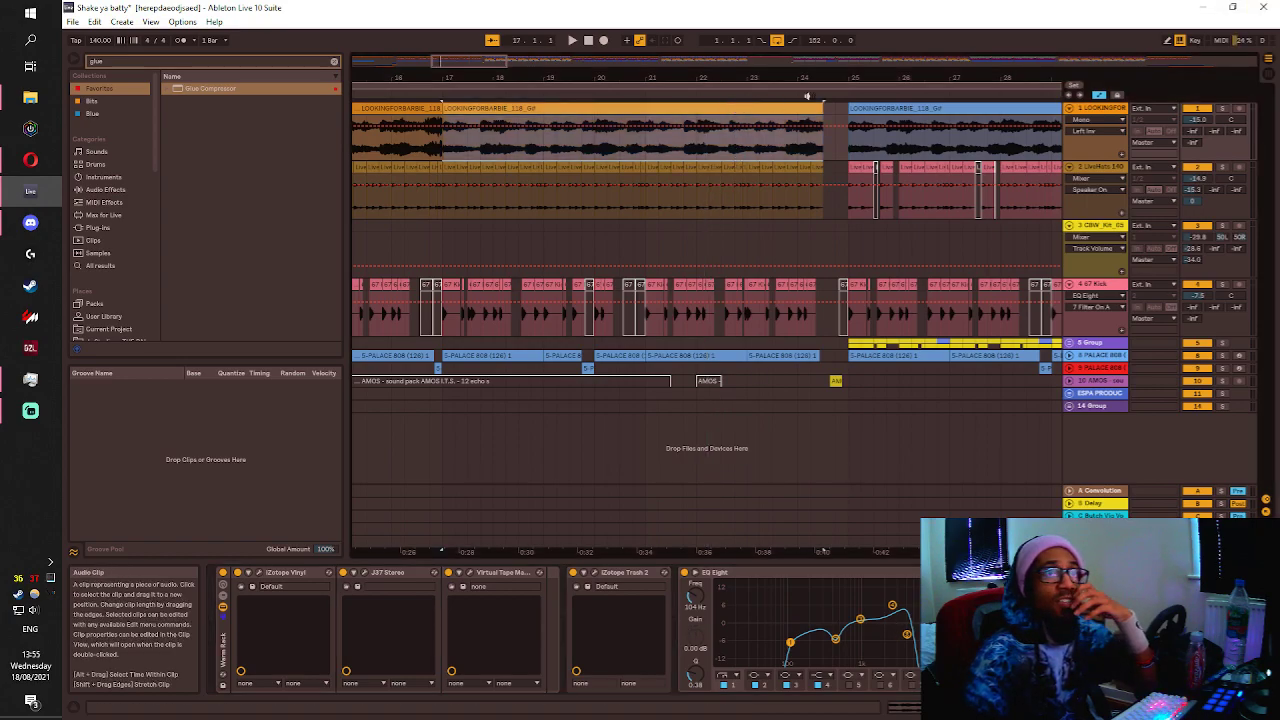
# Solo the LOOKINGFORBARBIE track and play it from bar 1.
pyautogui.click(1222, 110)
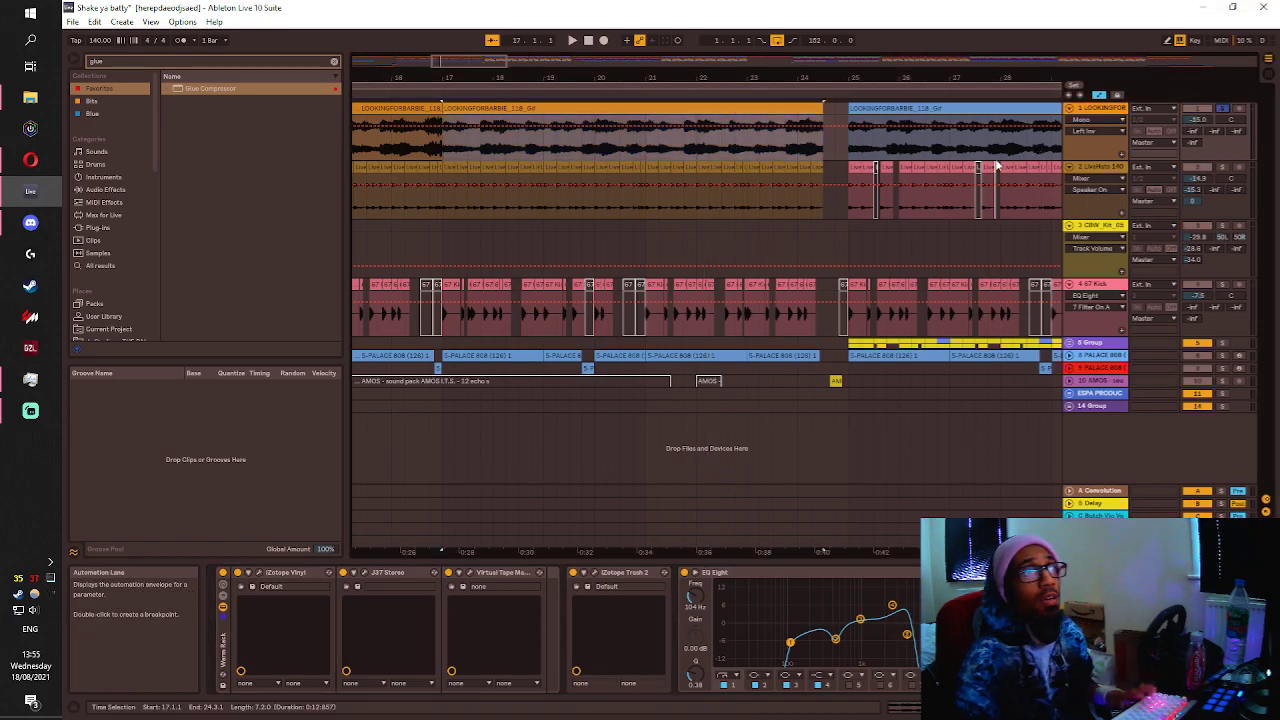
pyautogui.press('space')
pyautogui.scroll(-3, 510, 128)
pyautogui.press('Home')
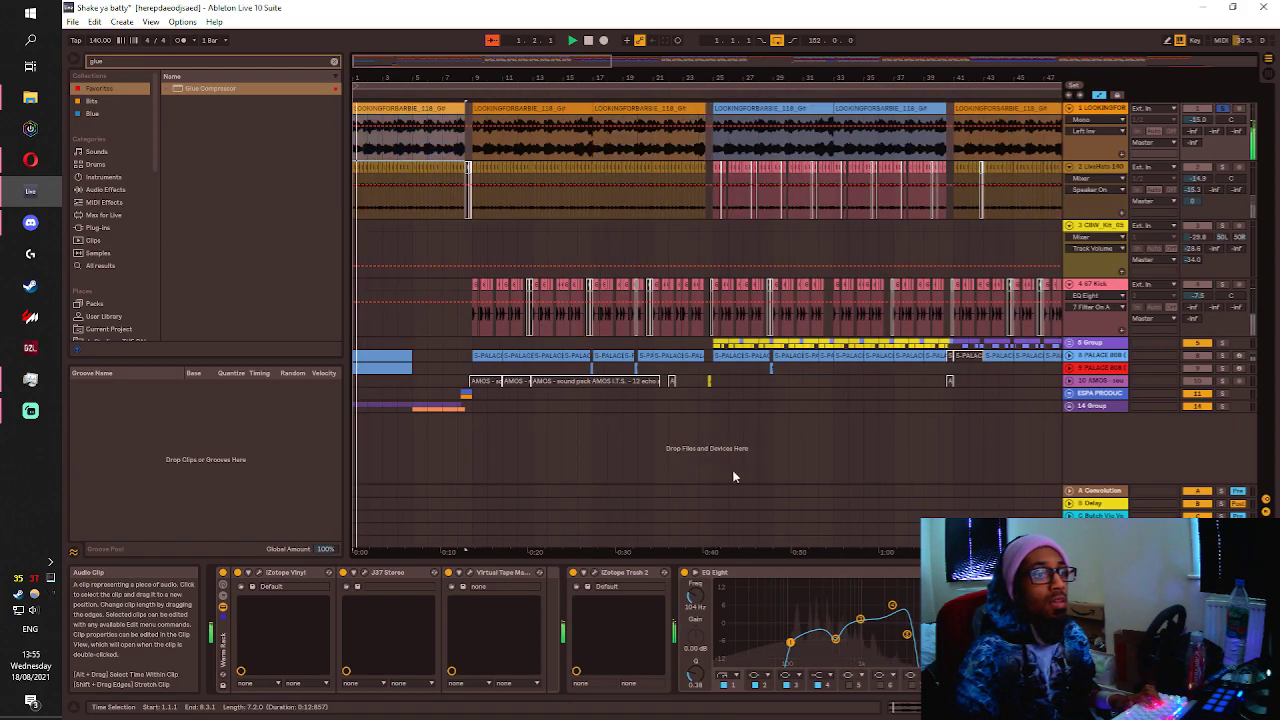
# Set the Glue Compressor's dry/wet on the soloed track to 100 % and try a lower threshold of about -22 dB with a different range.
pyautogui.moveTo(940, 707); pyautogui.dragTo(979, 707)
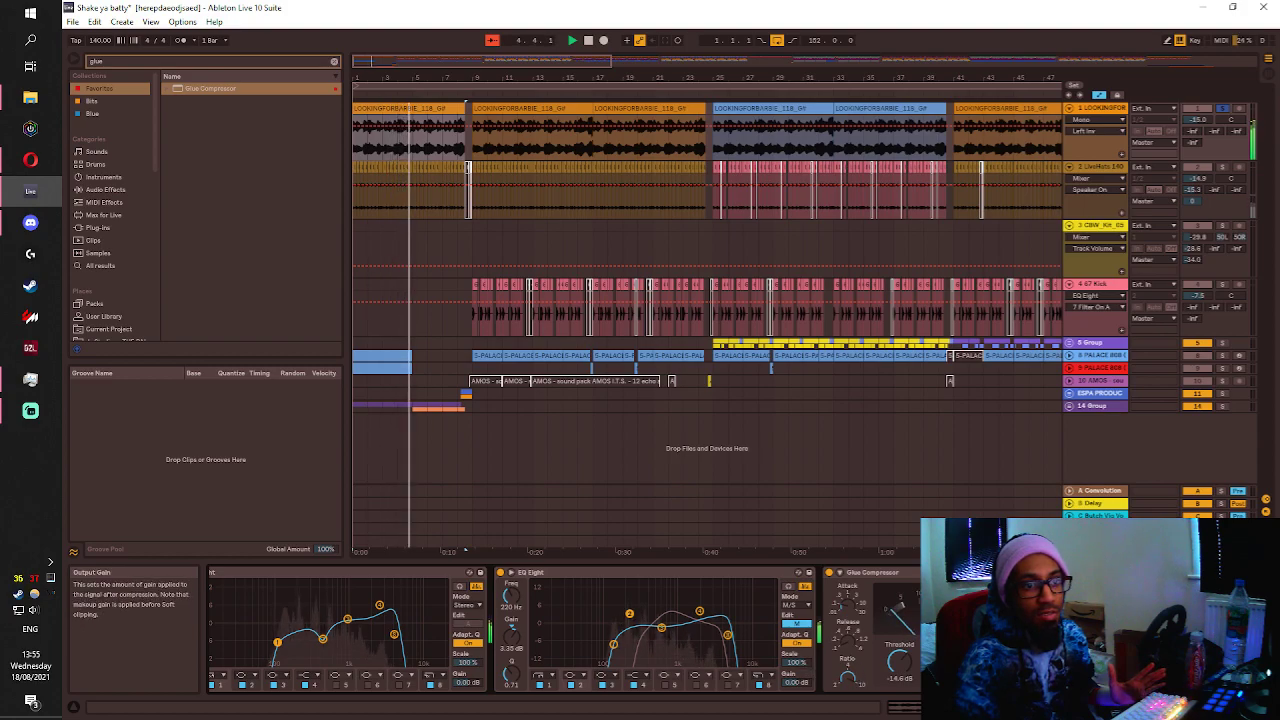
pyautogui.click(988, 677)
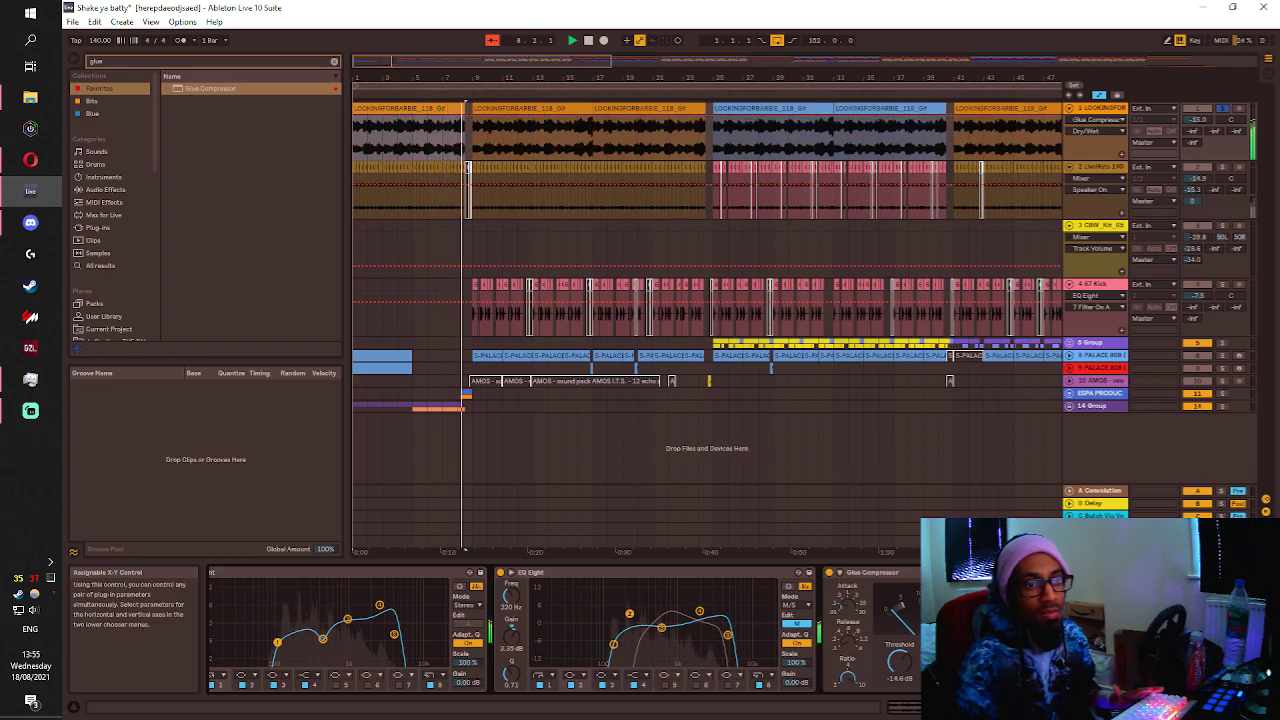
pyautogui.moveTo(899, 662); pyautogui.dragTo(899, 696)
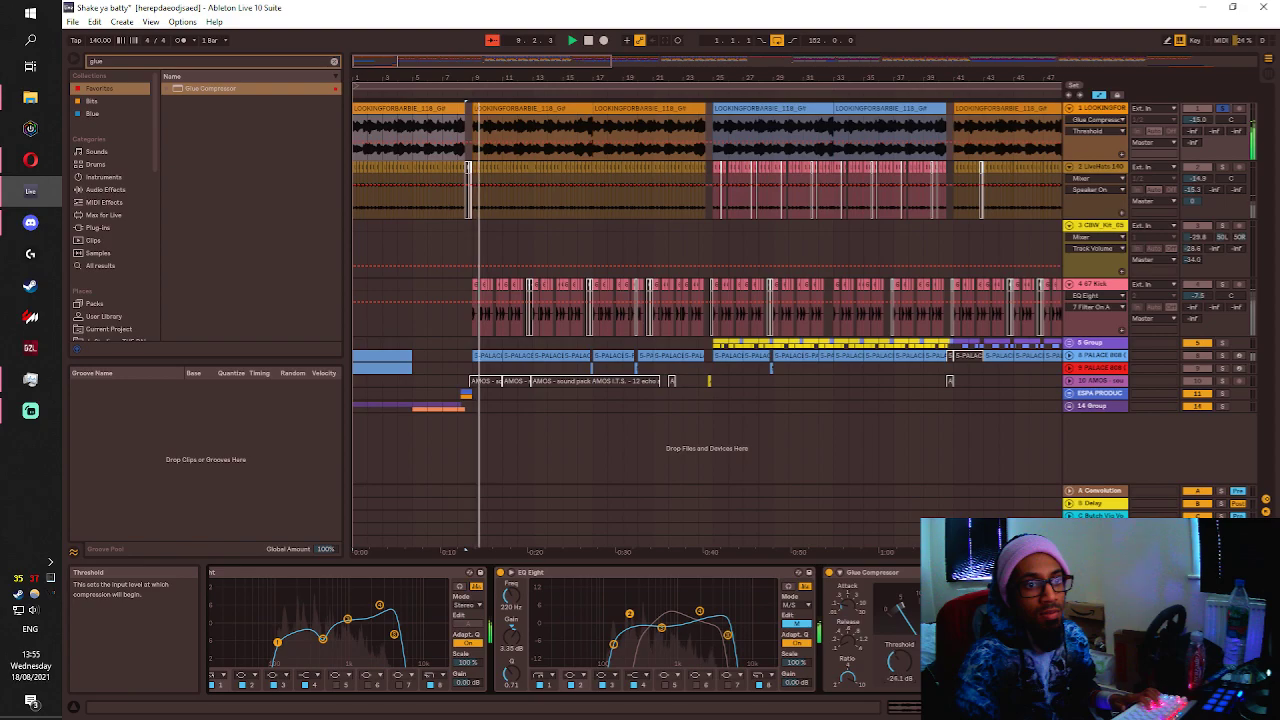
pyautogui.moveTo(985, 605); pyautogui.dragTo(985, 630)
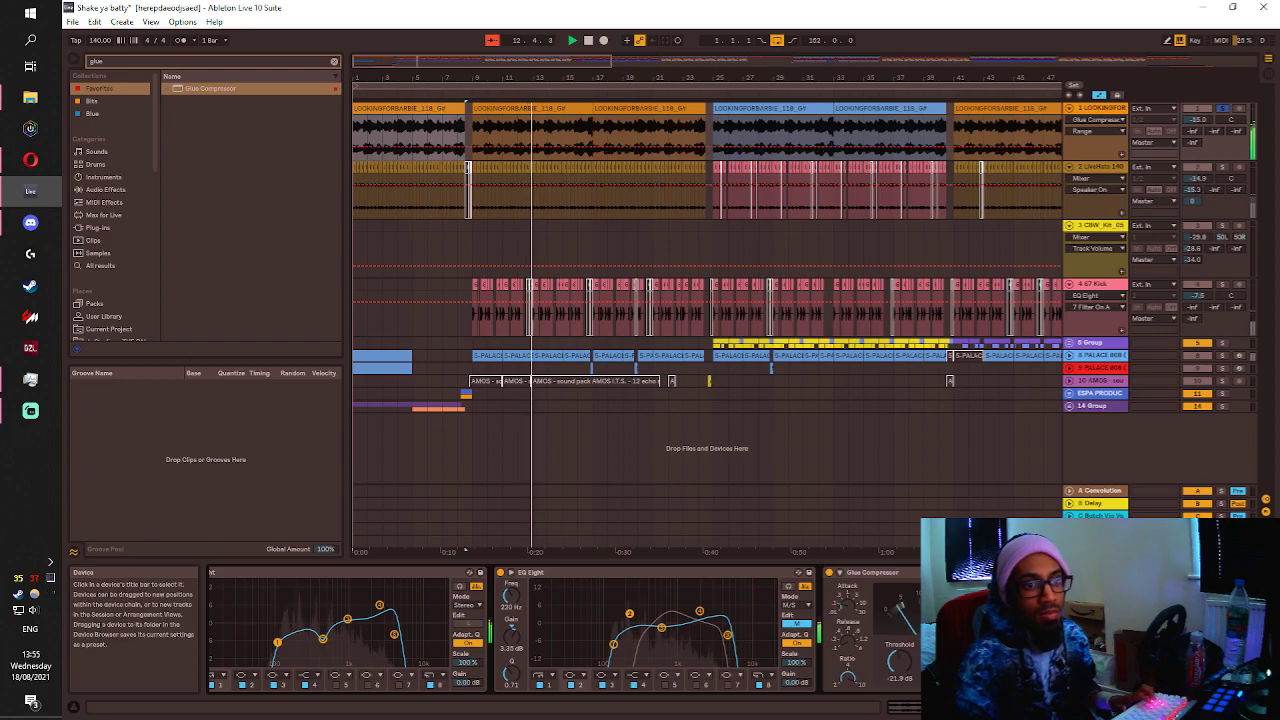
# In the soloed track's first EQ Eight, set band 1's Q to 0.91 and adjust the output gain, ending with playback stopped.
pyautogui.moveTo(978, 707); pyautogui.dragTo(932, 707)
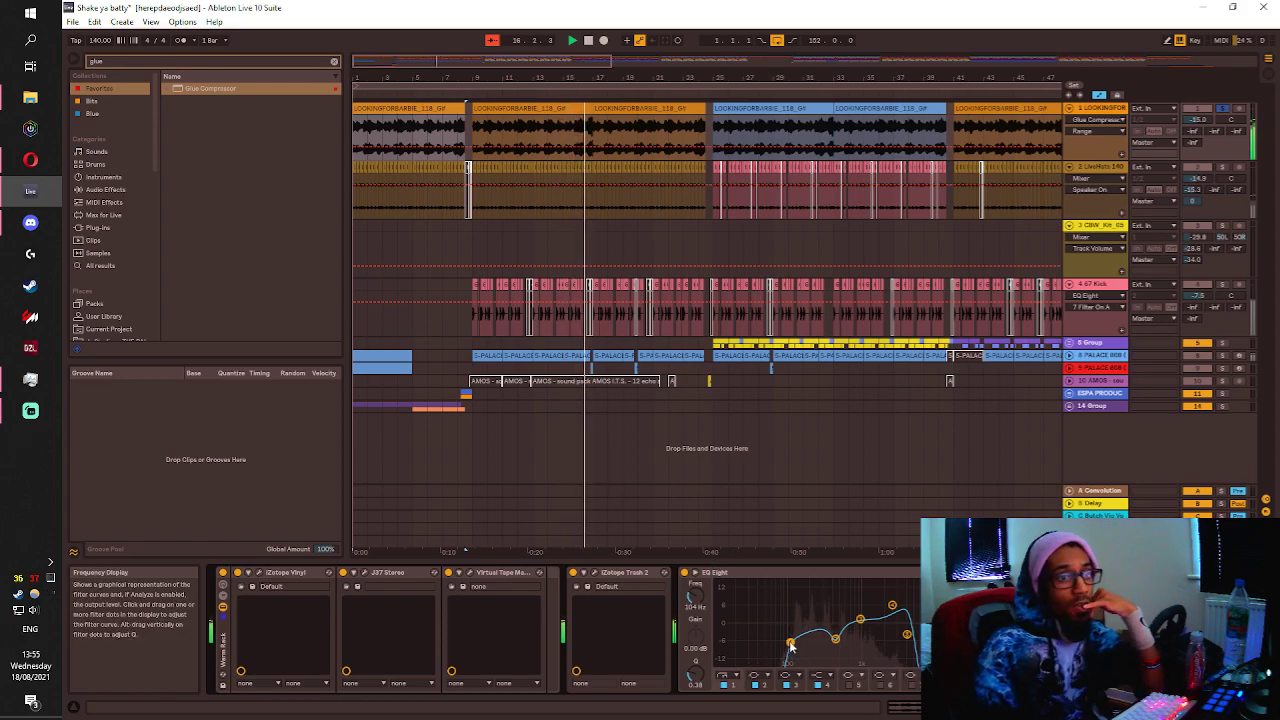
pyautogui.moveTo(790, 644); pyautogui.dragTo(790, 637)
pyautogui.click(980, 680)
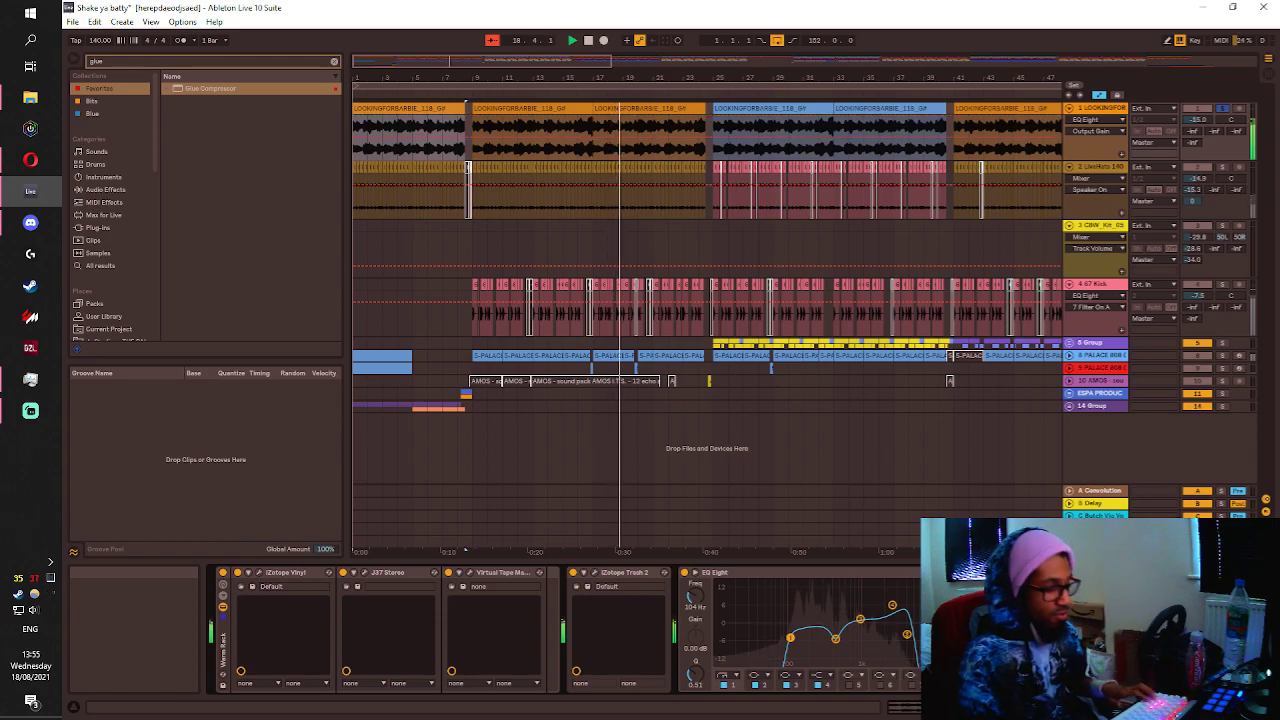
pyautogui.moveTo(1110, 707); pyautogui.dragTo(1152, 707)
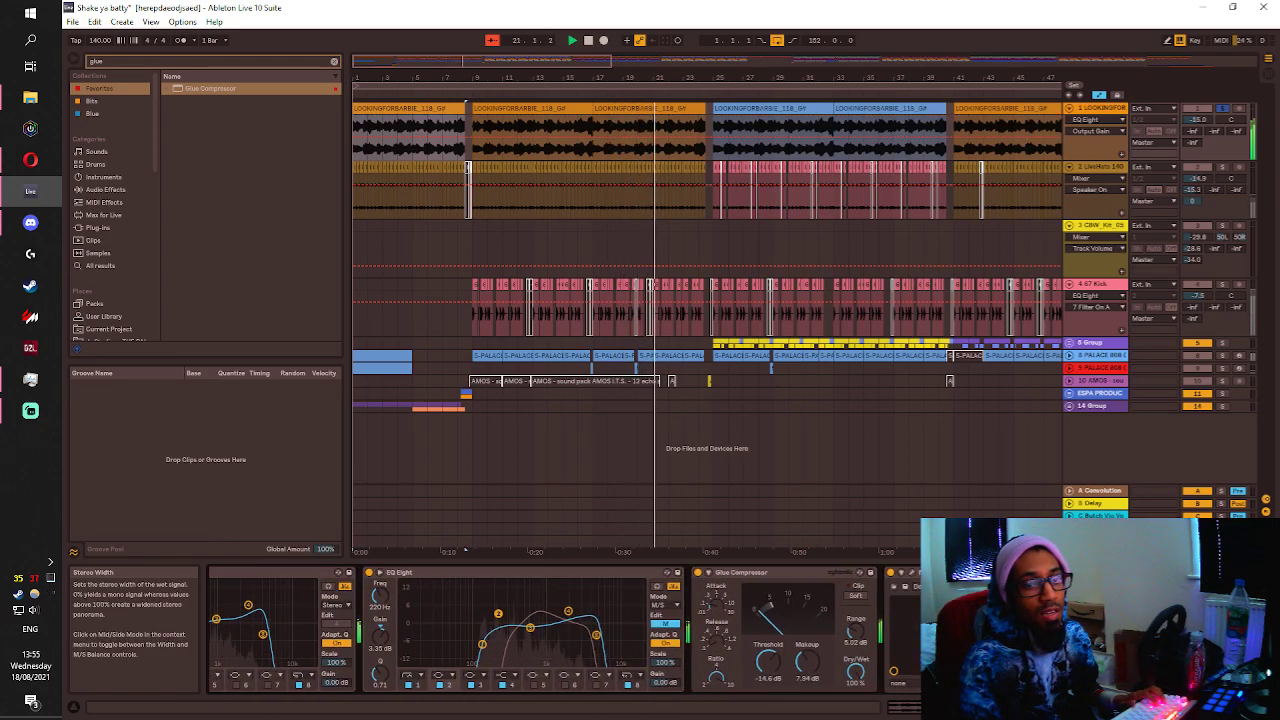
pyautogui.press('space')
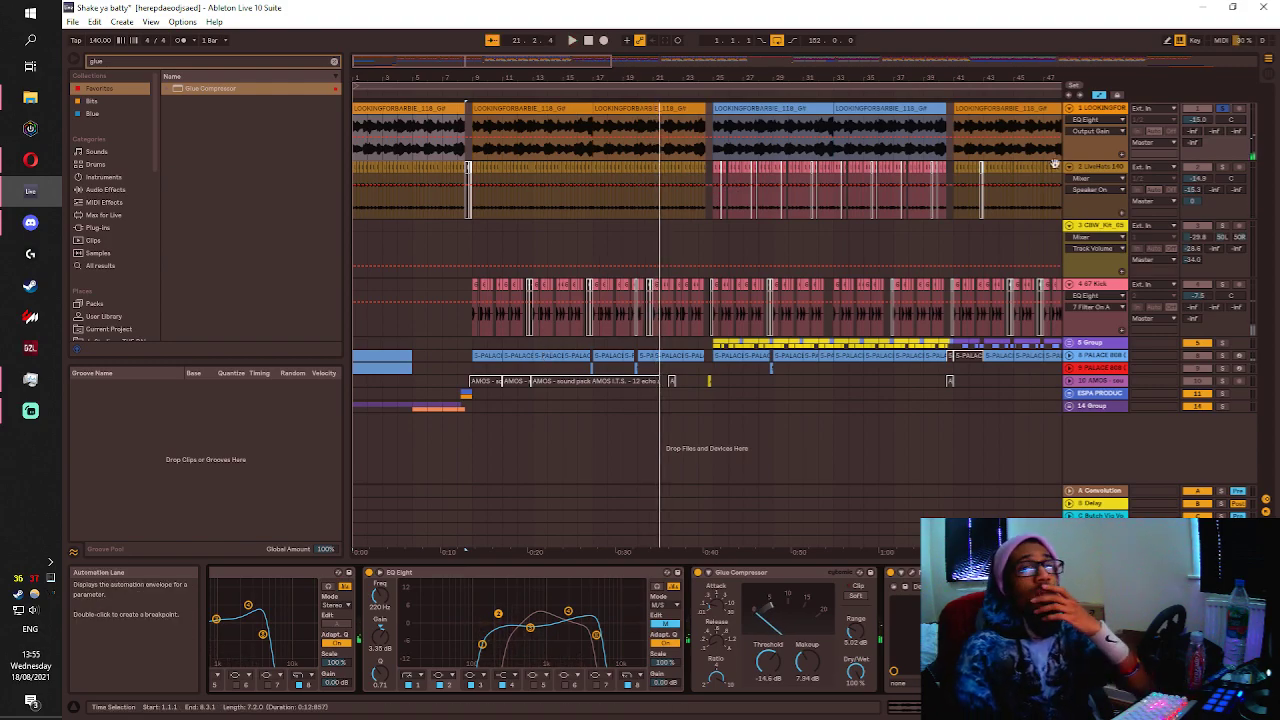
pyautogui.click(1114, 109)
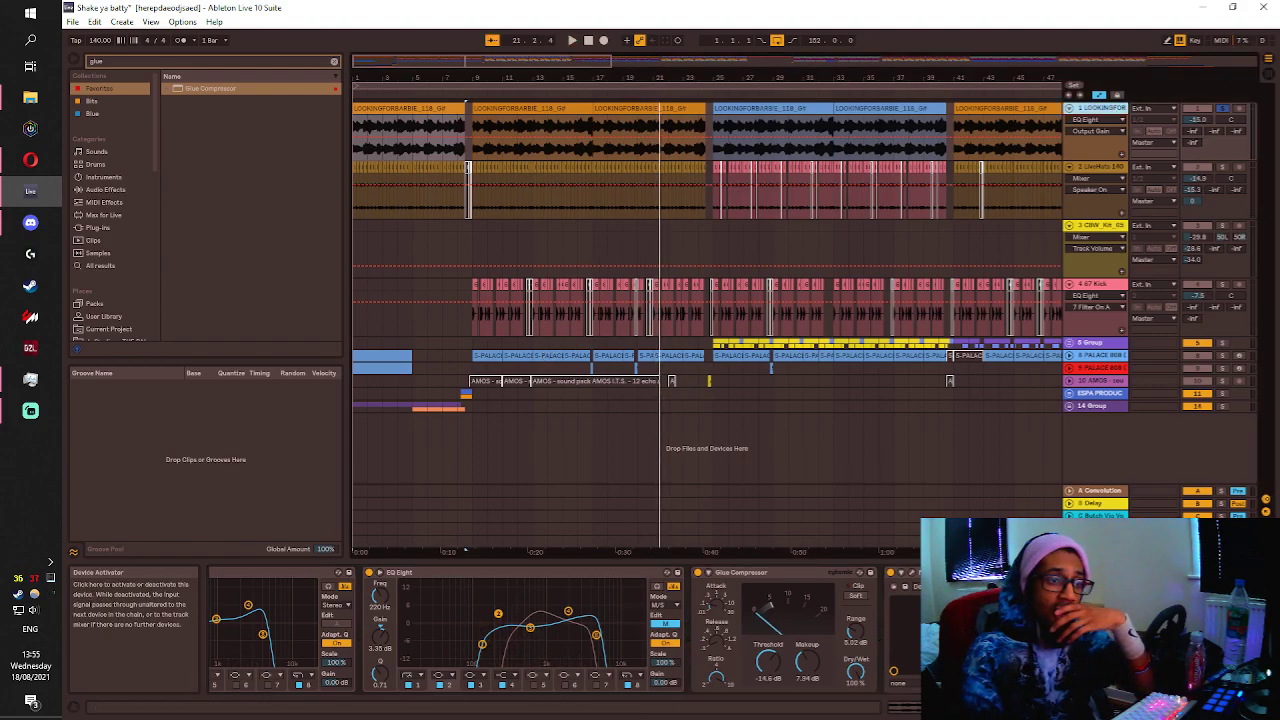
pyautogui.moveTo(1150, 707); pyautogui.dragTo(1098, 707)
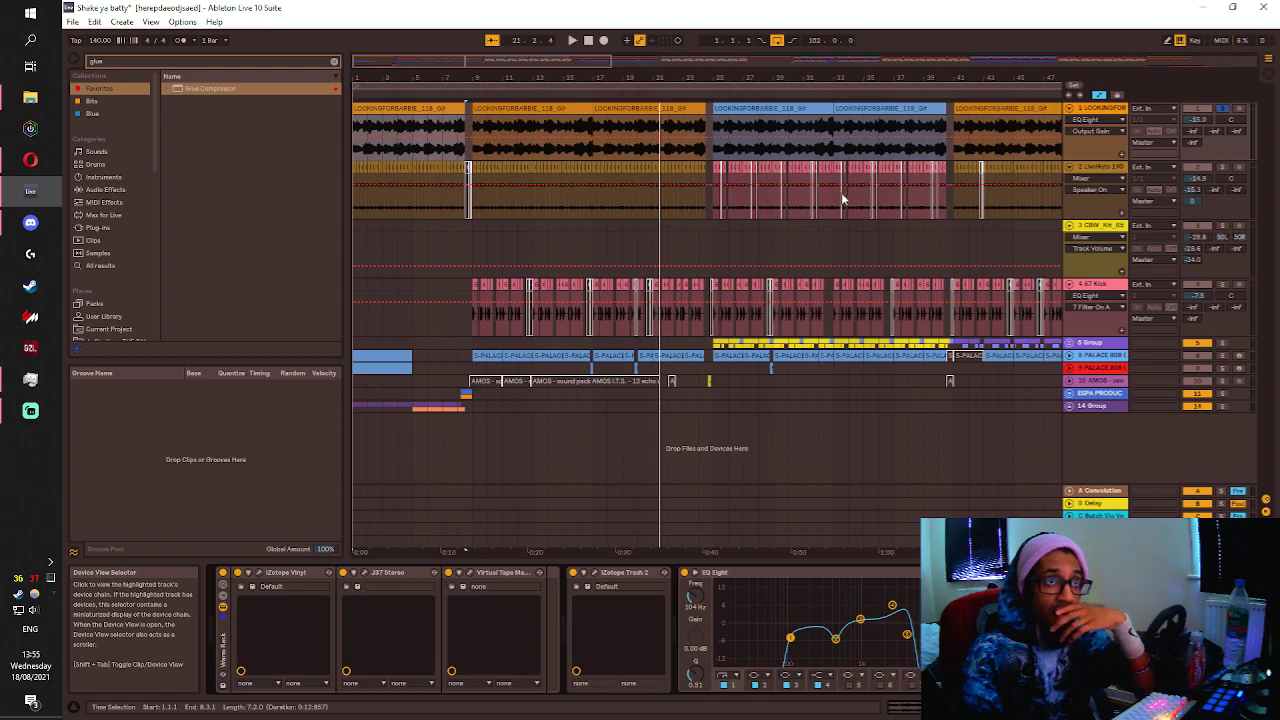
# Play the full mix without the solo from bar 23 and follow the arrangement through the following section.
pyautogui.click(686, 240)
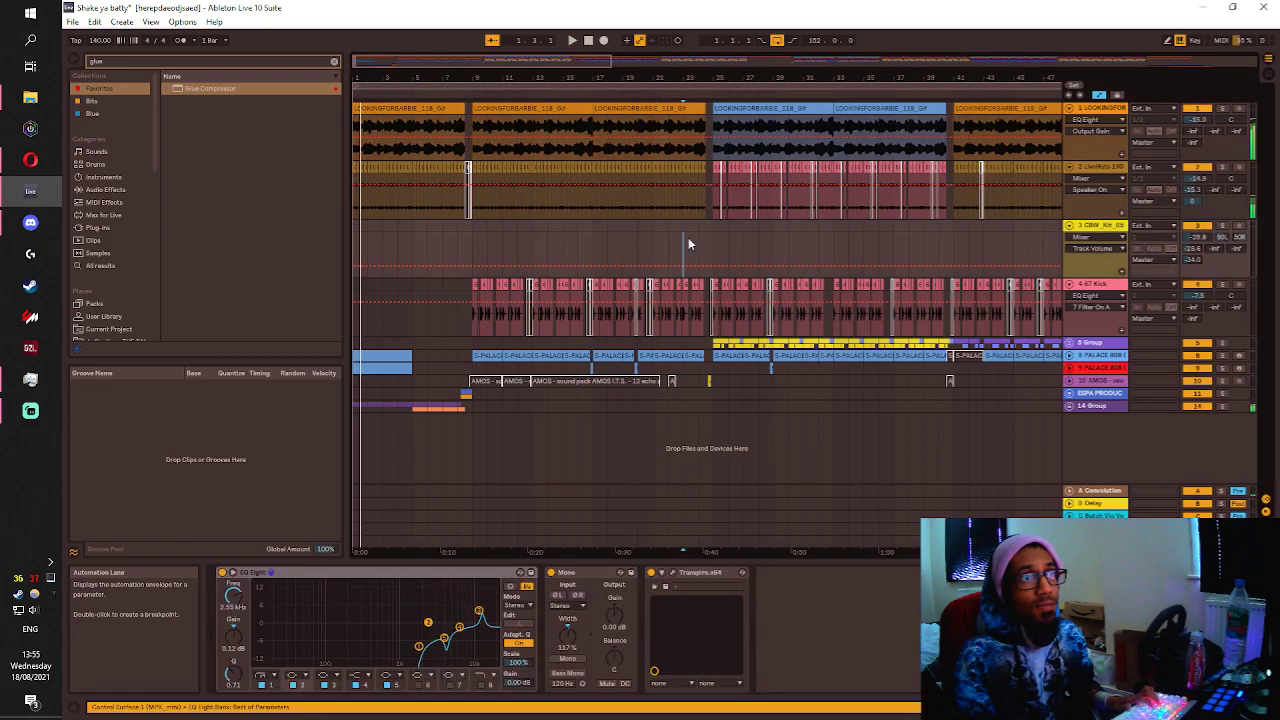
pyautogui.press('space')
pyautogui.scroll(2, 692, 238)
pyautogui.scroll(-3, 680, 243)
pyautogui.scroll(2, 662, 248)
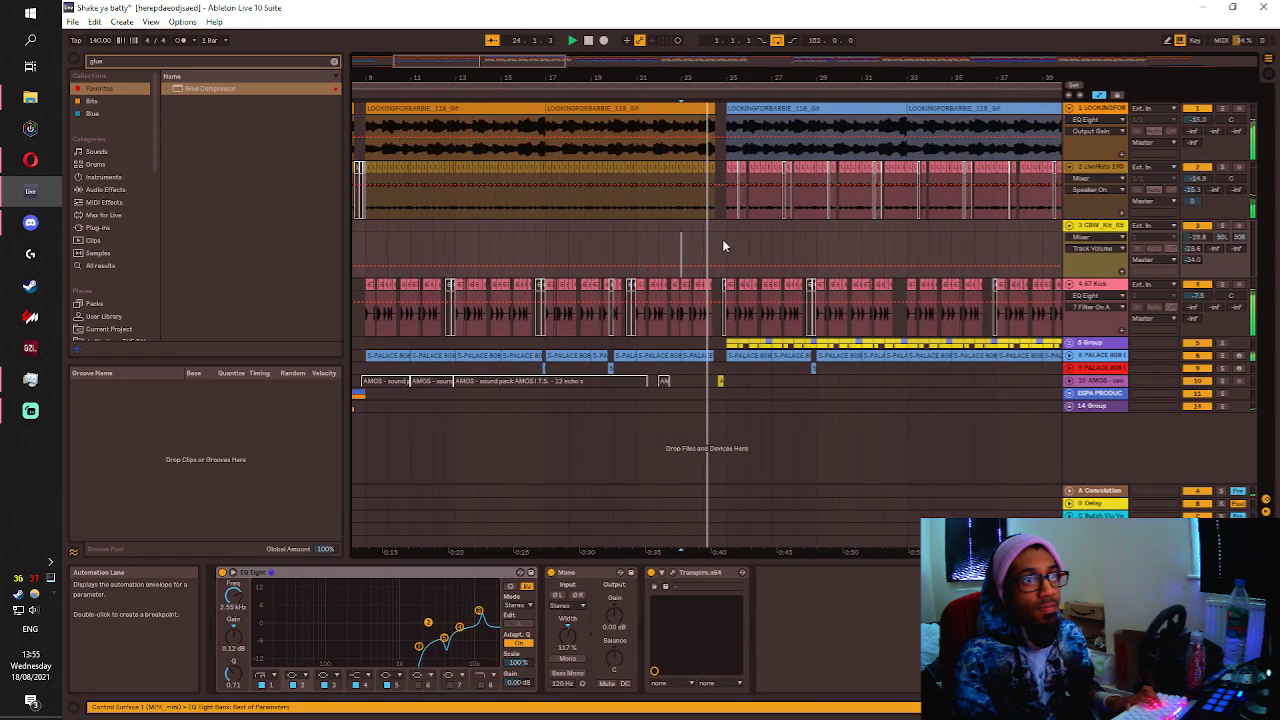
pyautogui.scroll(3, 726, 239)
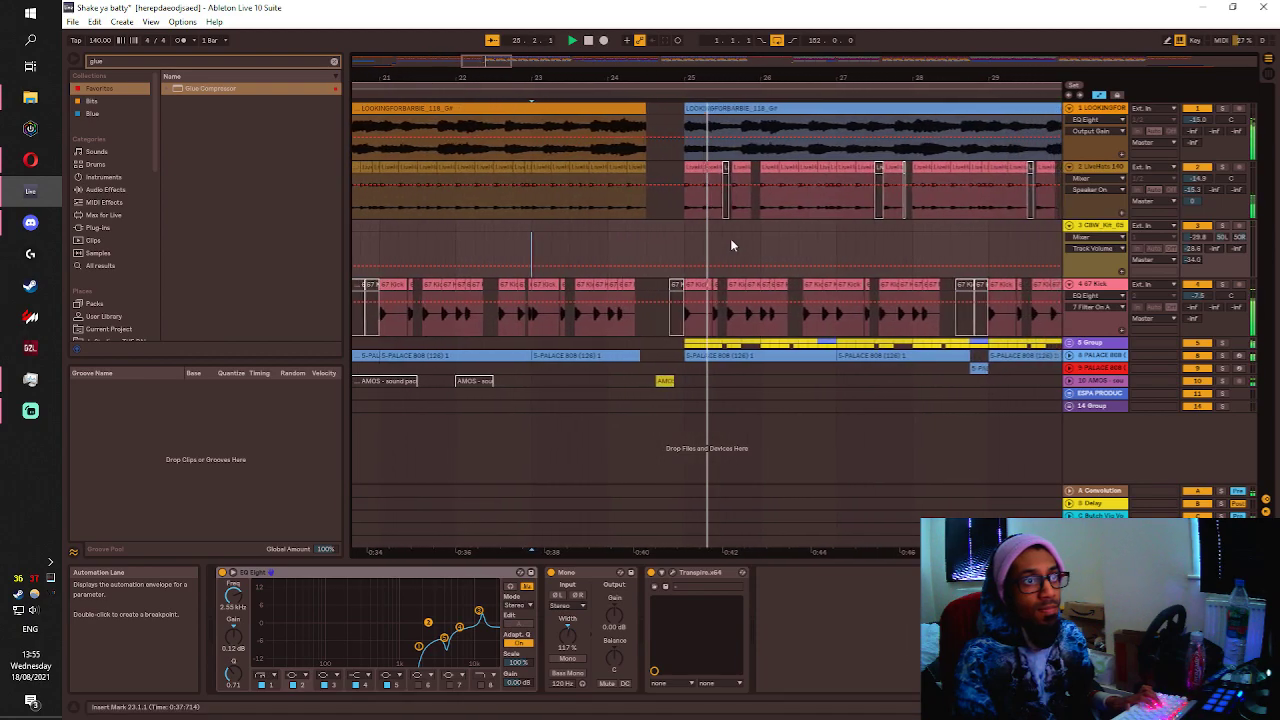
pyautogui.scroll(-5, 730, 240)
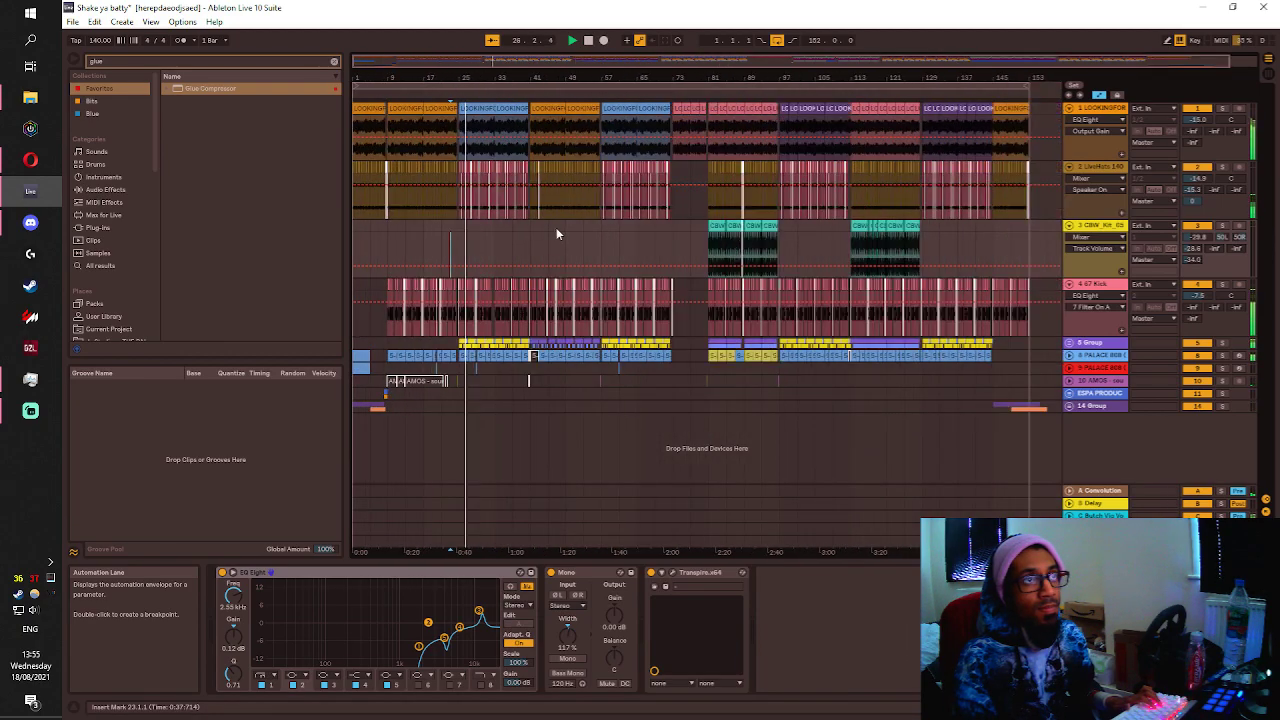
pyautogui.scroll(2, 487, 230)
pyautogui.scroll(2, 590, 220)
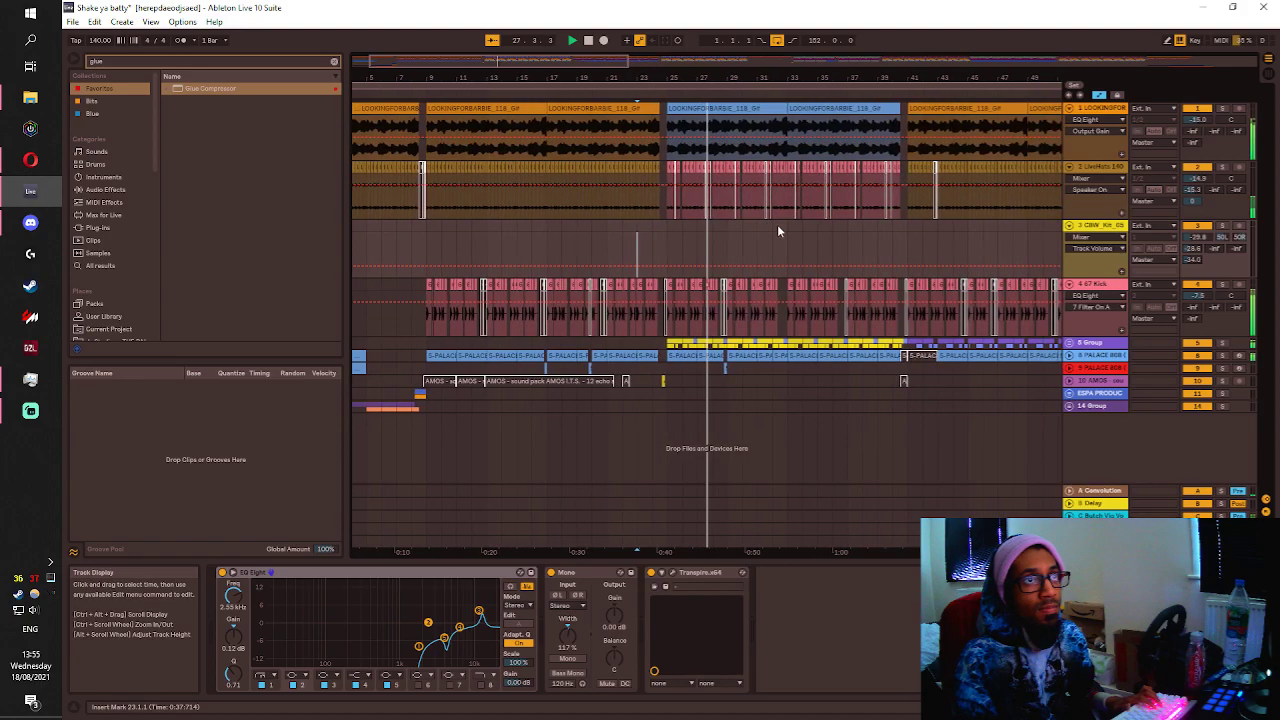
pyautogui.scroll(1, 790, 228)
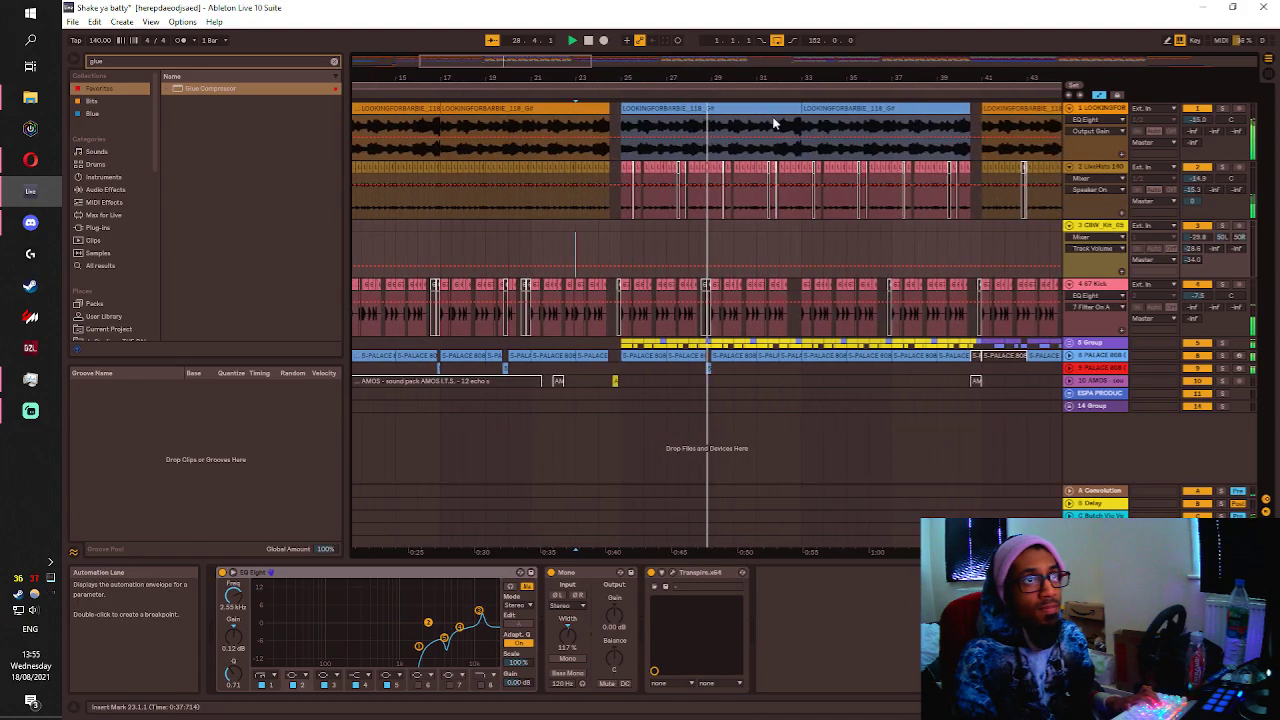
# Select the LOOKINGFORBARBIE clip spanning bars 25 to 33 and inspect the arrangement around it during playback.
pyautogui.click(773, 123)
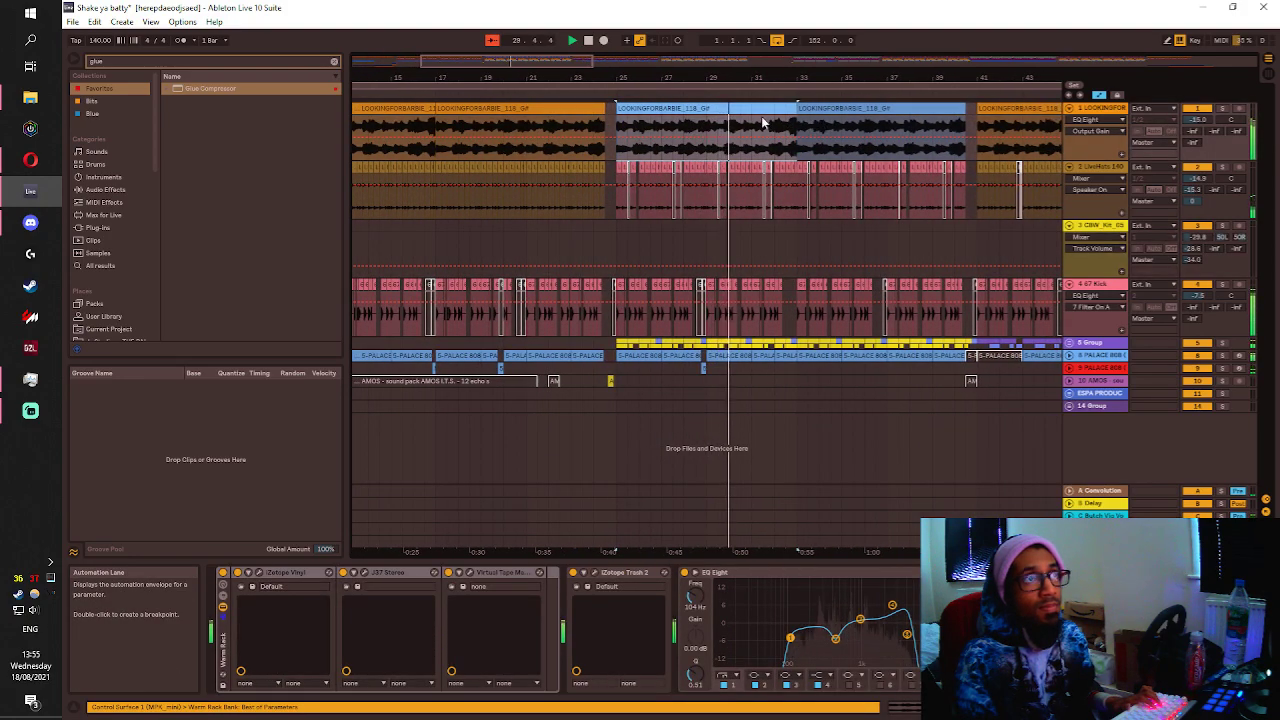
pyautogui.scroll(-1, 758, 121)
pyautogui.scroll(-3, 715, 123)
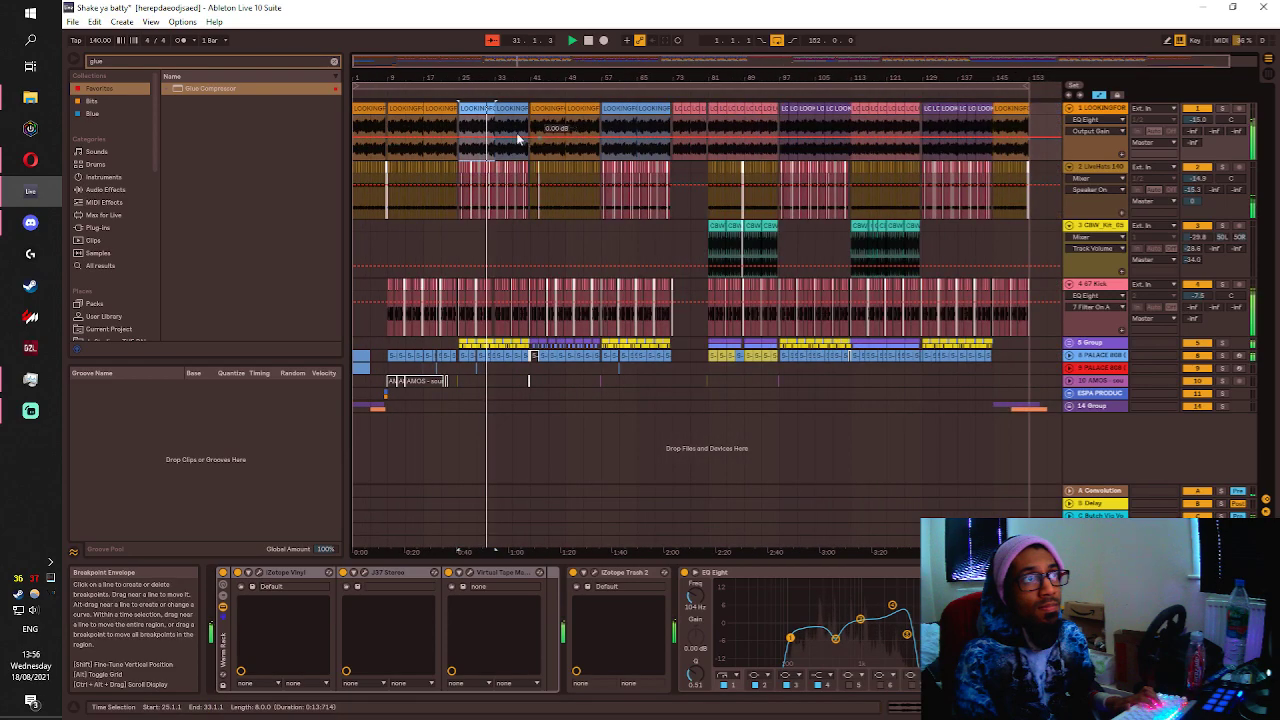
pyautogui.scroll(3, 450, 126)
pyautogui.scroll(-2, 460, 125)
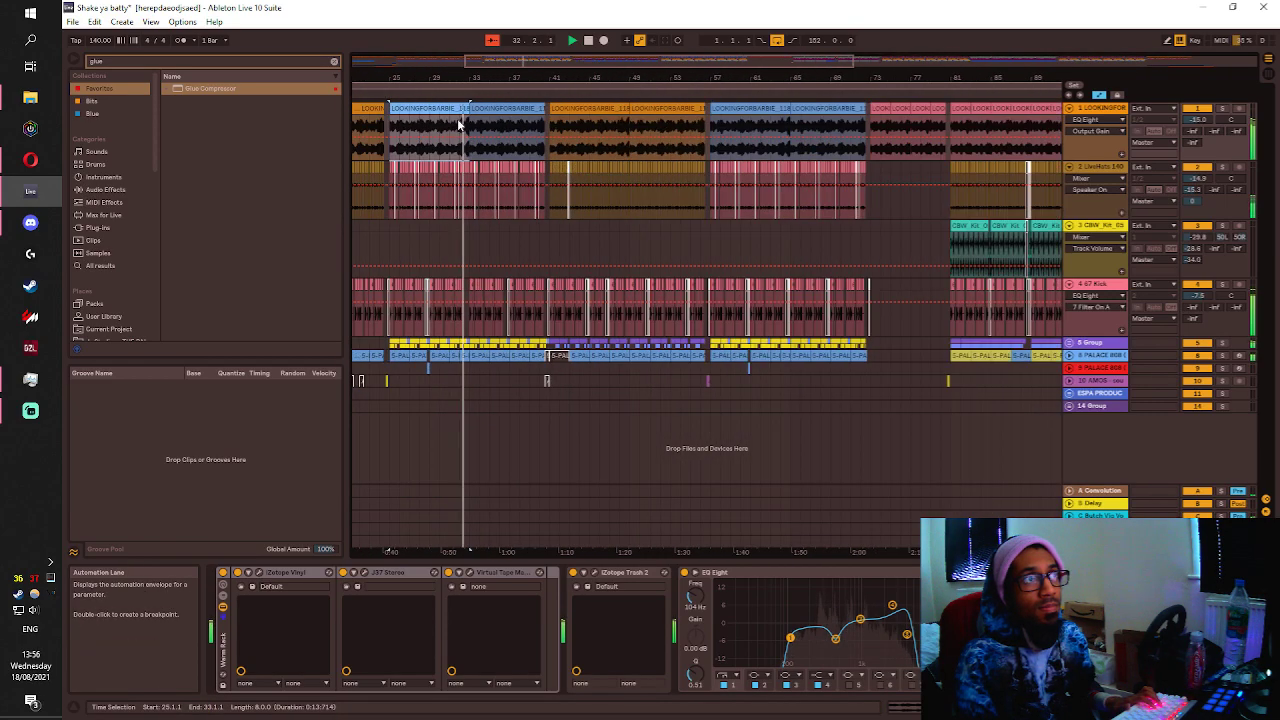
pyautogui.scroll(2, 458, 124)
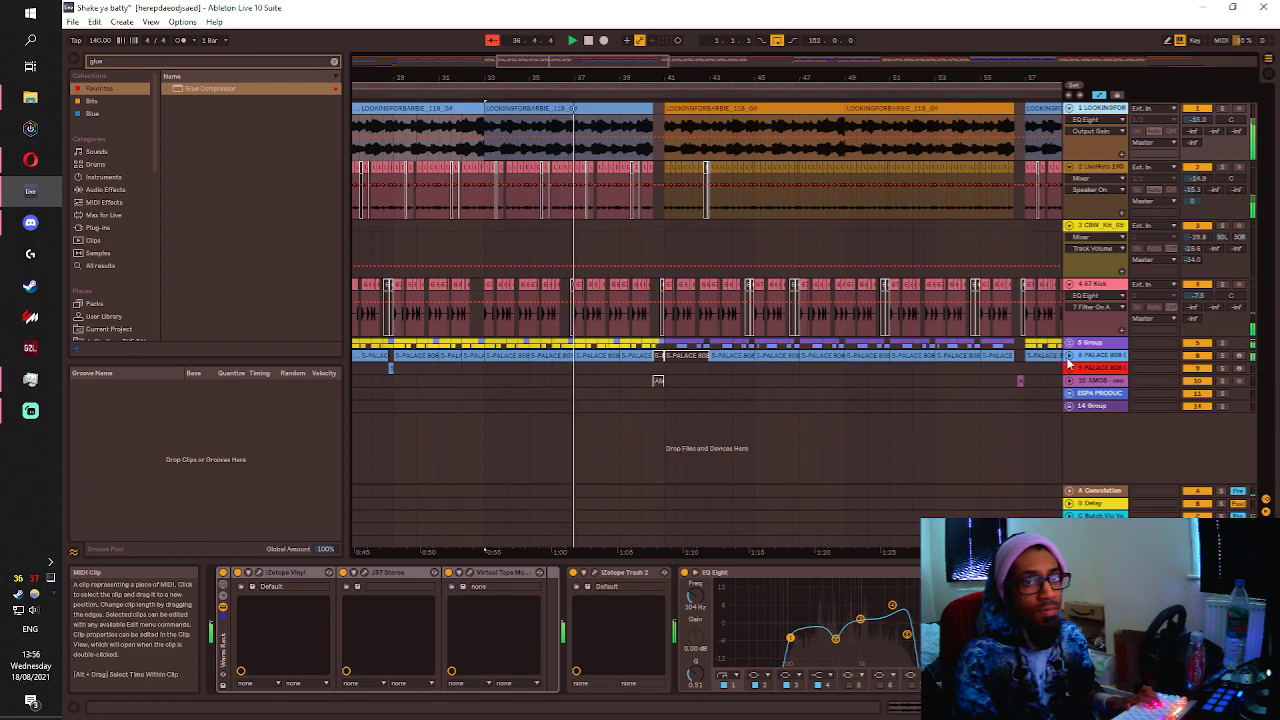
# Unfold the 5 Group to show its SPI001 tracks and toggle the group's solo.
pyautogui.click(1069, 357)
pyautogui.click(1069, 357)
pyautogui.click(1070, 344)
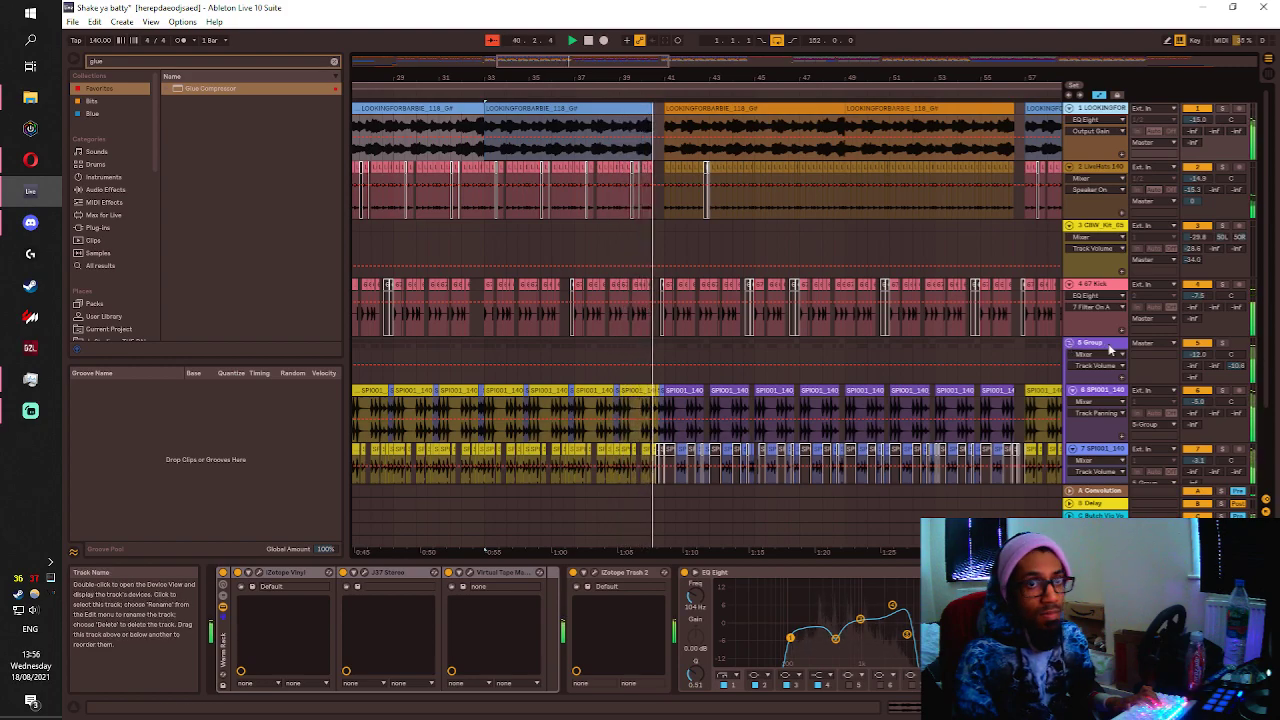
pyautogui.click(1221, 344)
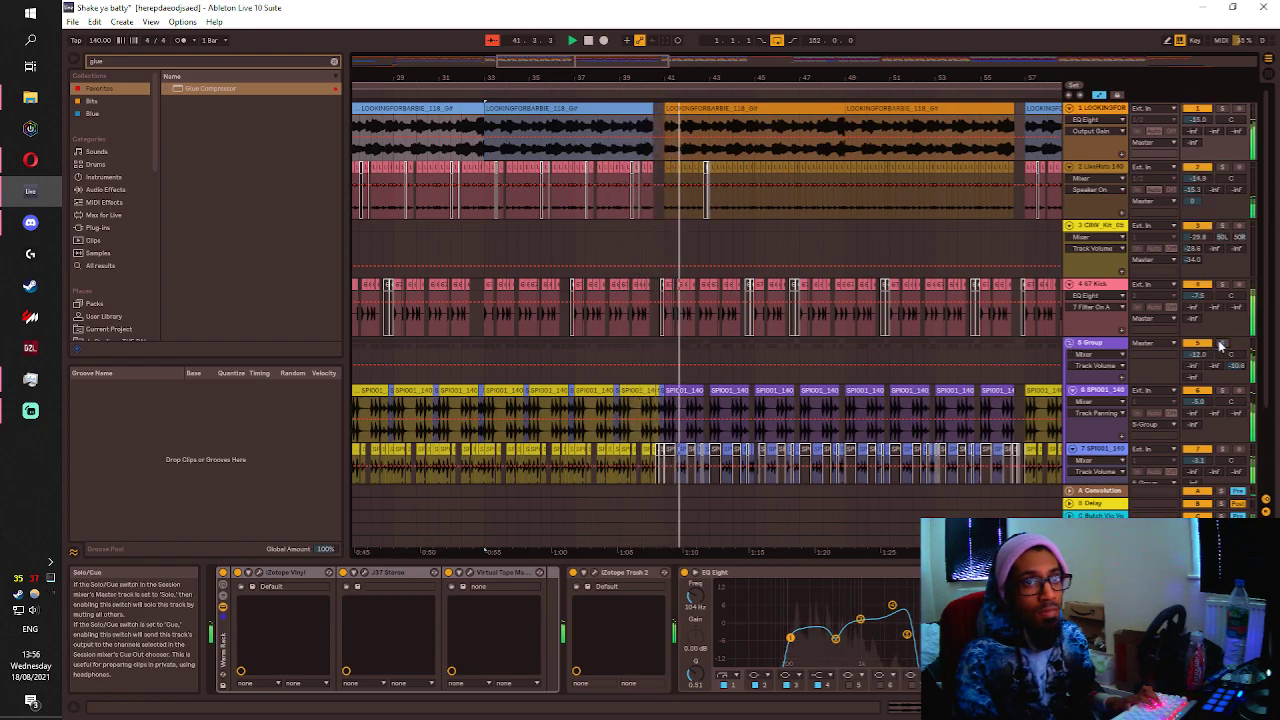
# Set the low-mid crossover of the 5 Group's Multiband Dynamics to 242 Hz.
pyautogui.click(1108, 345)
pyautogui.moveTo(1172, 707); pyautogui.dragTo(1199, 707)
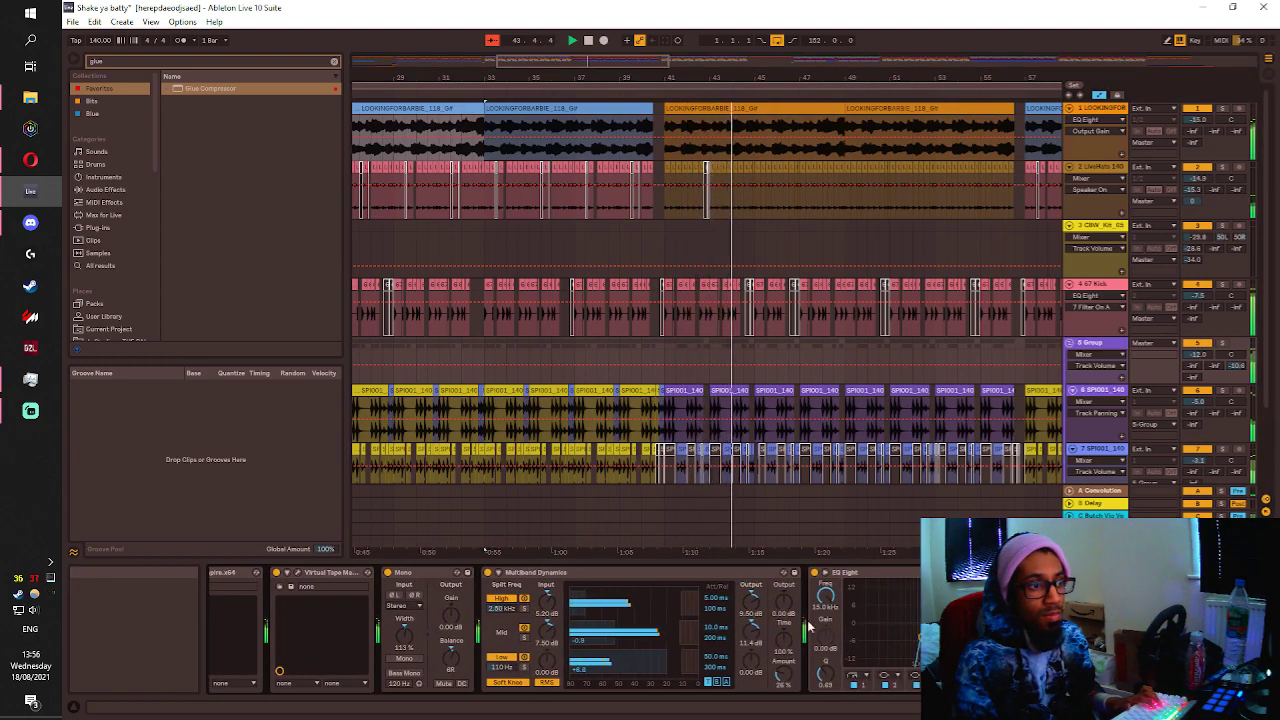
pyautogui.moveTo(503, 667); pyautogui.dragTo(503, 660)
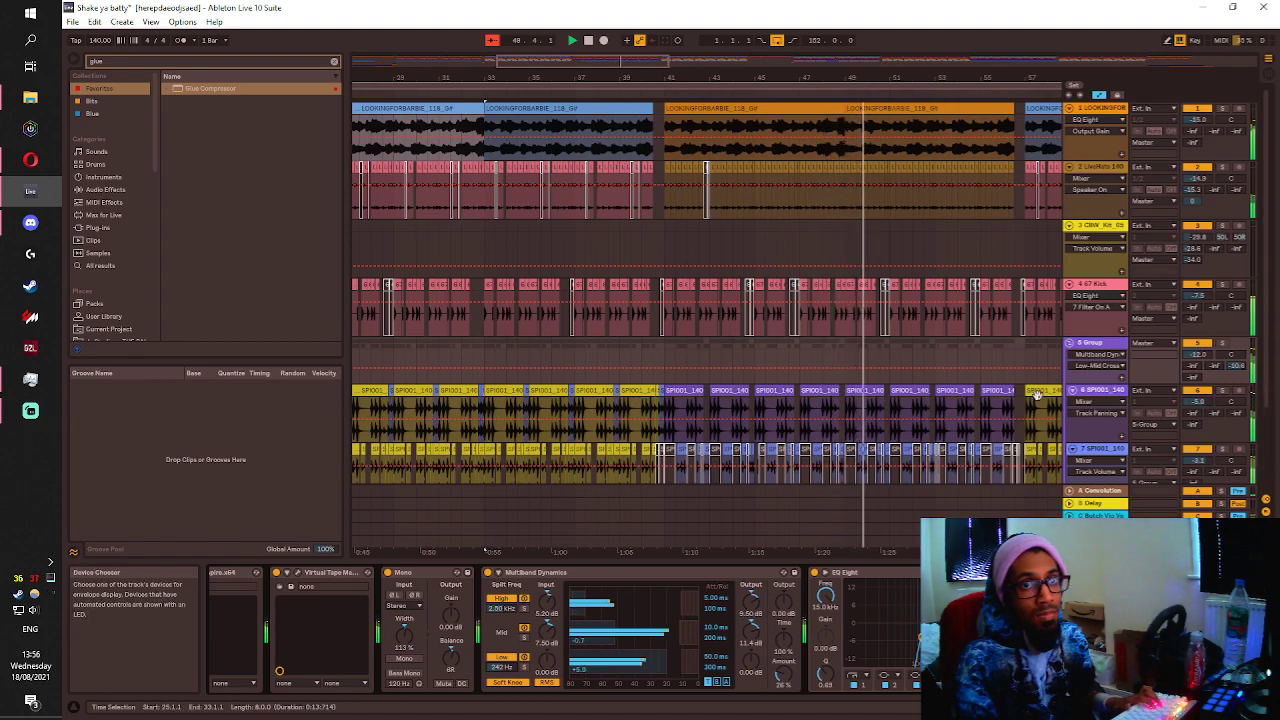
# Show the device chain of the A Convolution return and inspect its EQ Eight and Convolution Reverb Pro settings.
pyautogui.scroll(-4, 1009, 397)
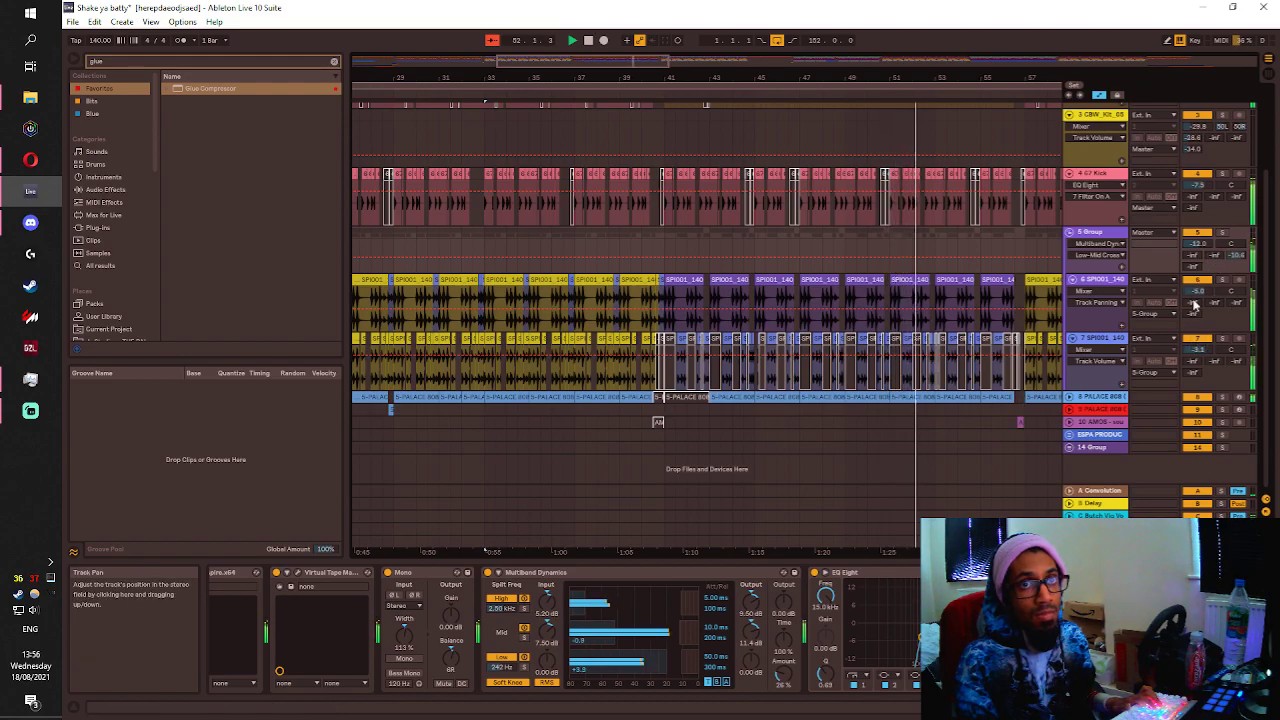
pyautogui.click(1093, 516)
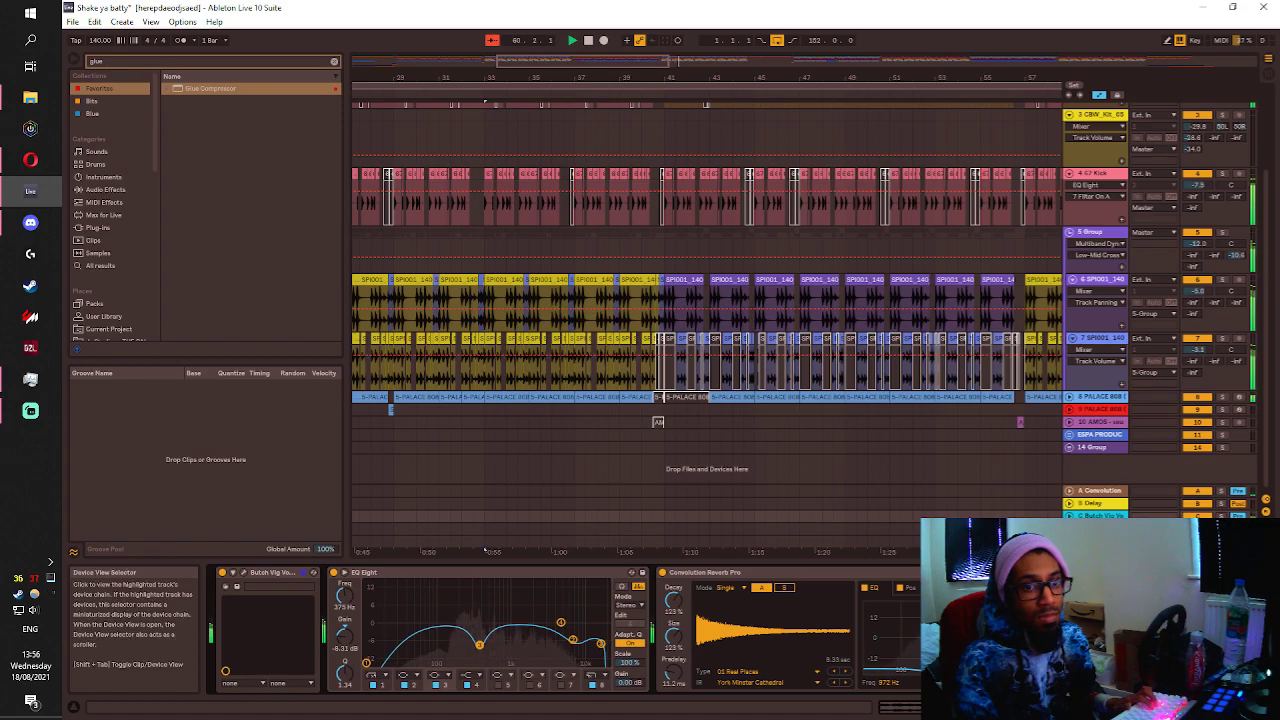
pyautogui.hscroll(3, 730, 573)
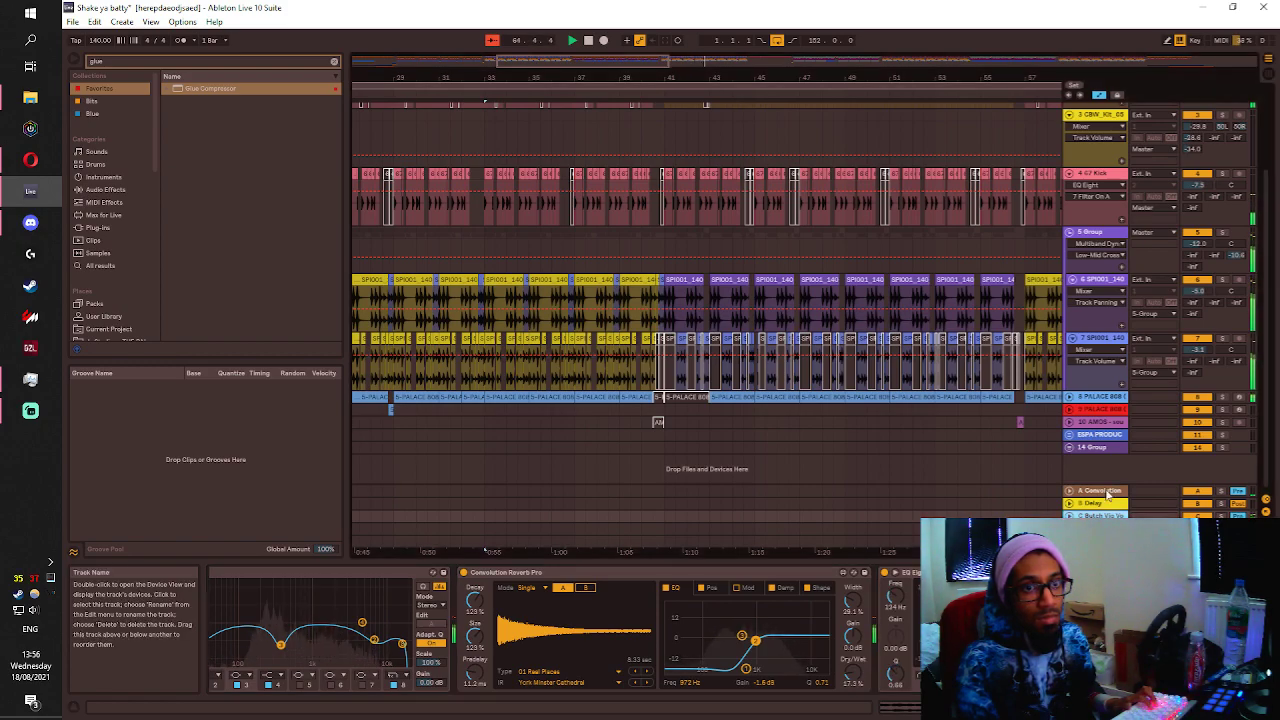
# Boost the low filter to about 3.35 dB at 230 Hz in the 5 Group's last EQ Eight and review the group's other devices.
pyautogui.click(1108, 234)
pyautogui.press('Down')
pyautogui.press('Down')
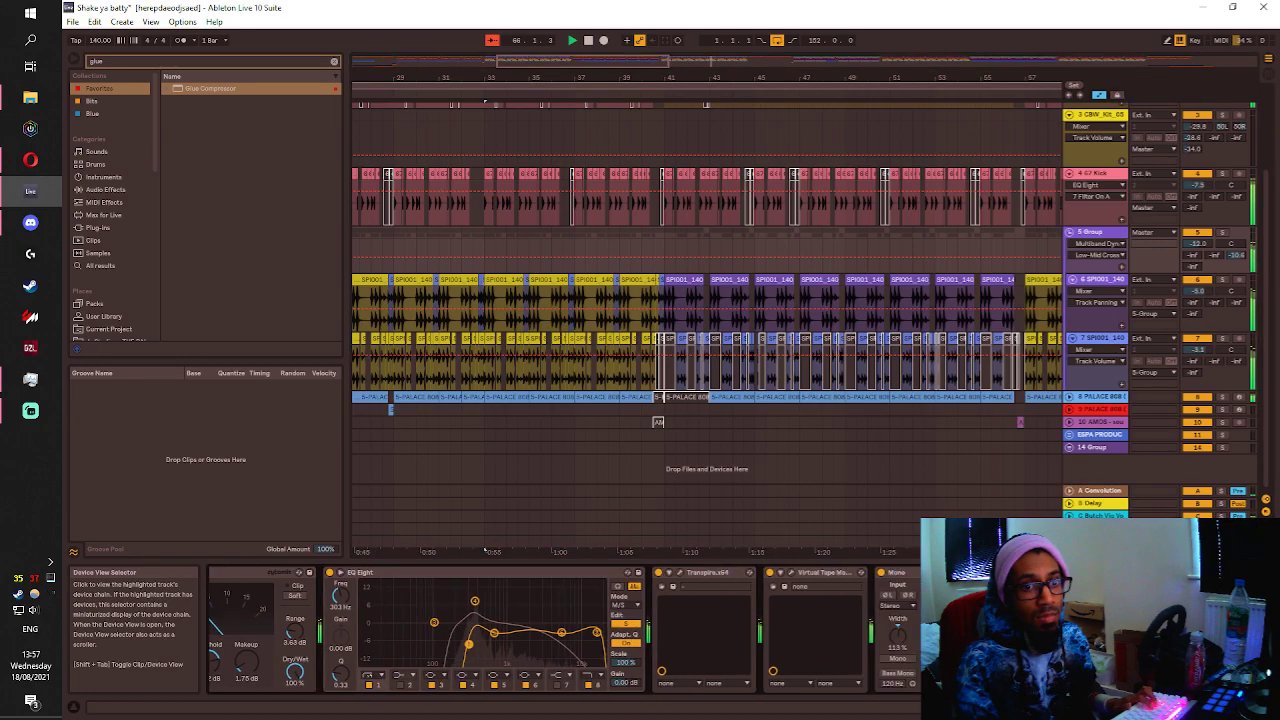
pyautogui.moveTo(917, 623)
pyautogui.mouseDown()
pyautogui.moveTo(909, 598)
pyautogui.moveTo(914, 608)
pyautogui.mouseUp()
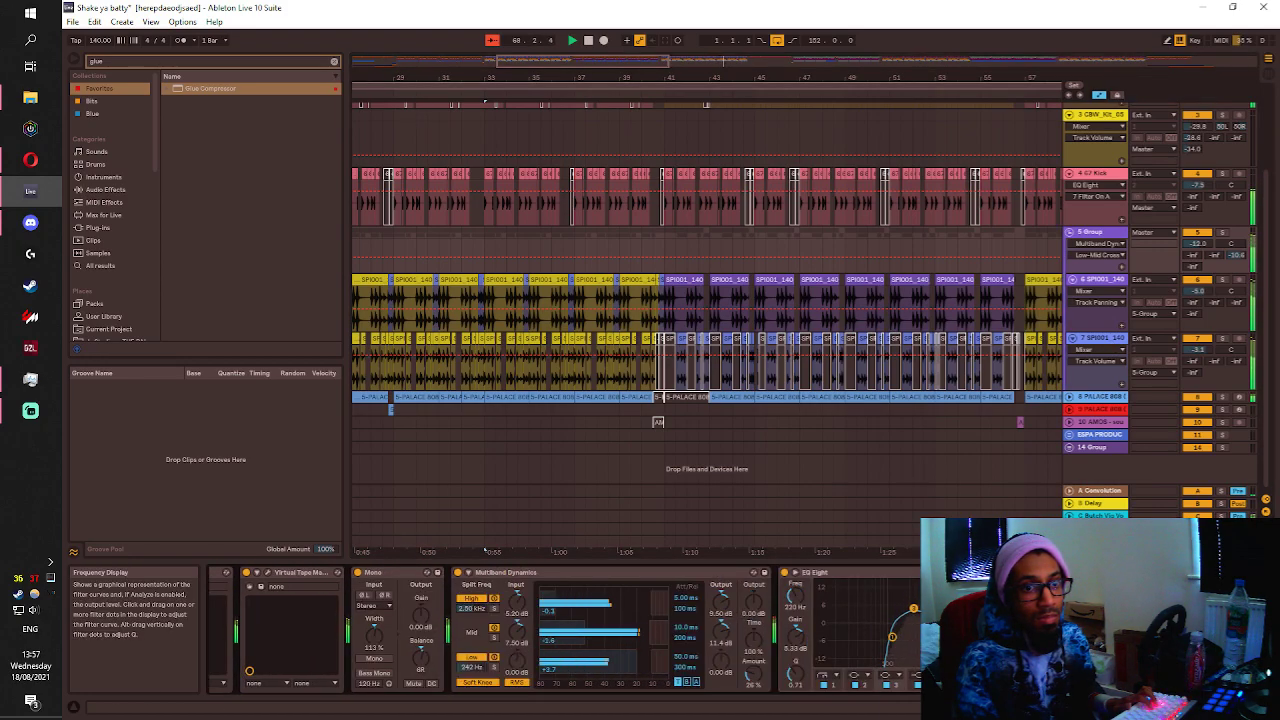
pyautogui.click(374, 634)
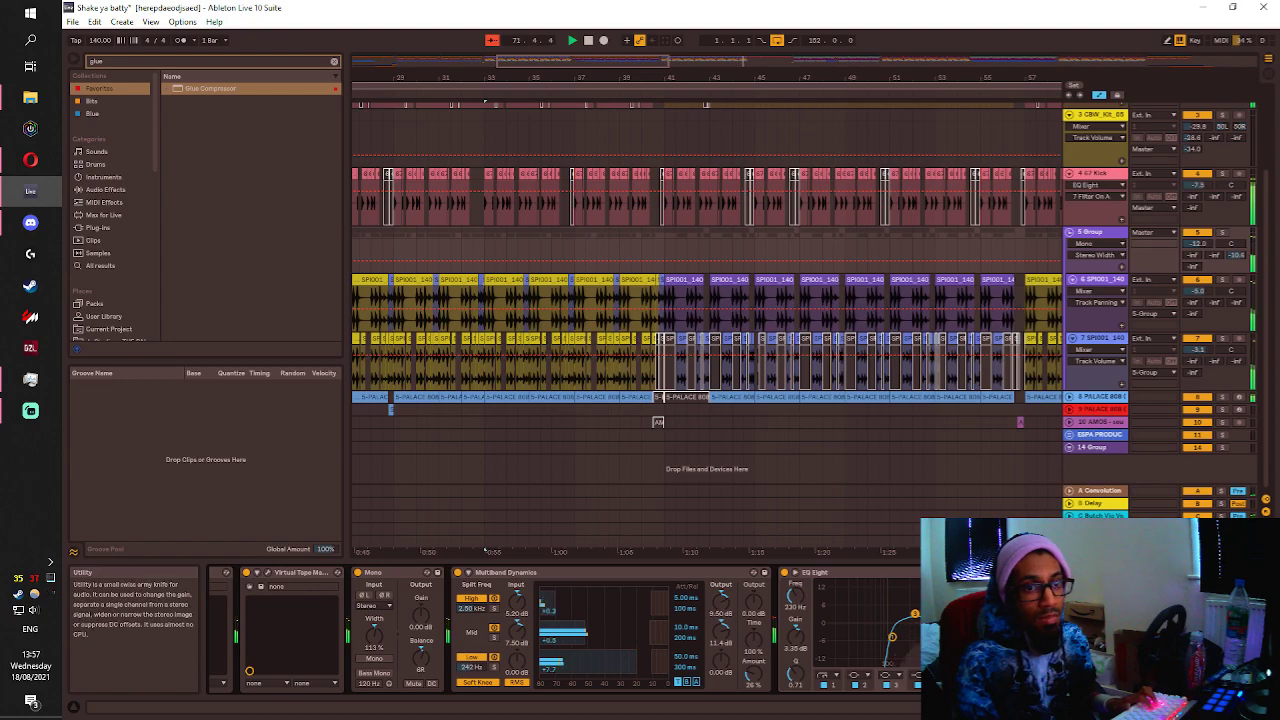
pyautogui.click(1185, 707)
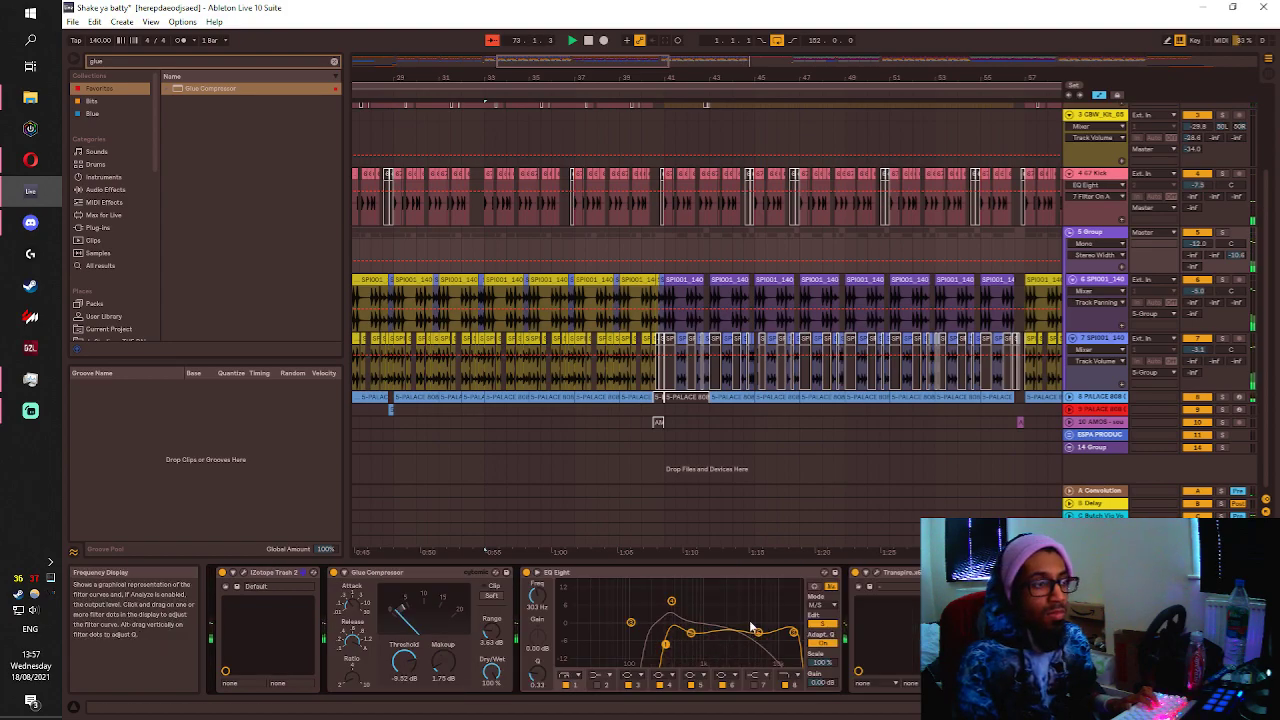
# Play the arrangement from bar 81 and inspect the shaker, kick and bongo tracks in that section.
pyautogui.scroll(-8, 754, 439)
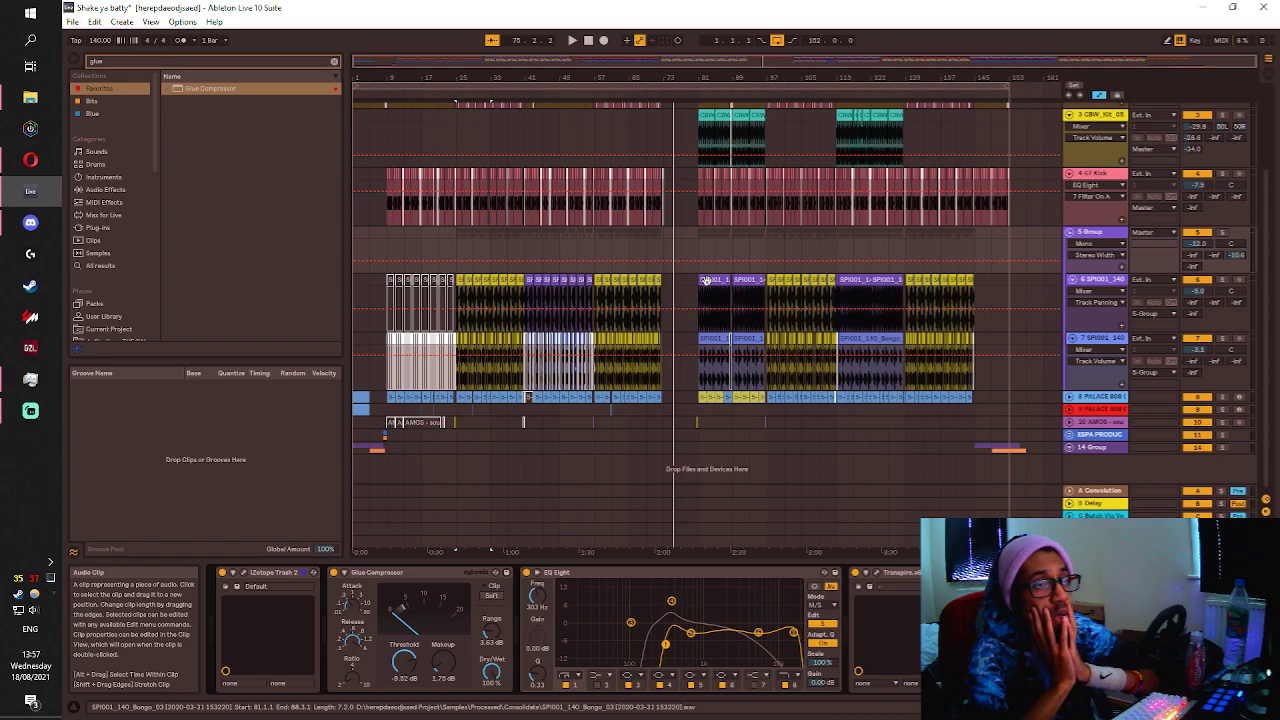
pyautogui.scroll(5, 704, 262)
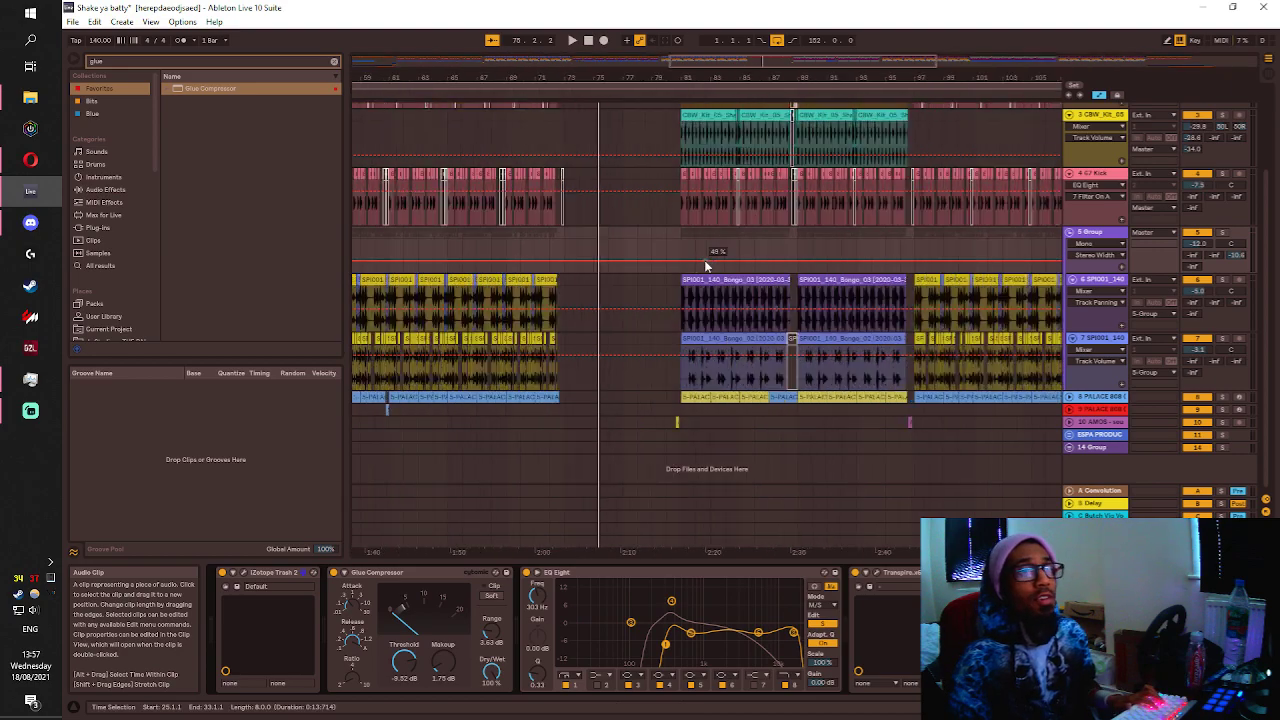
pyautogui.click(668, 238)
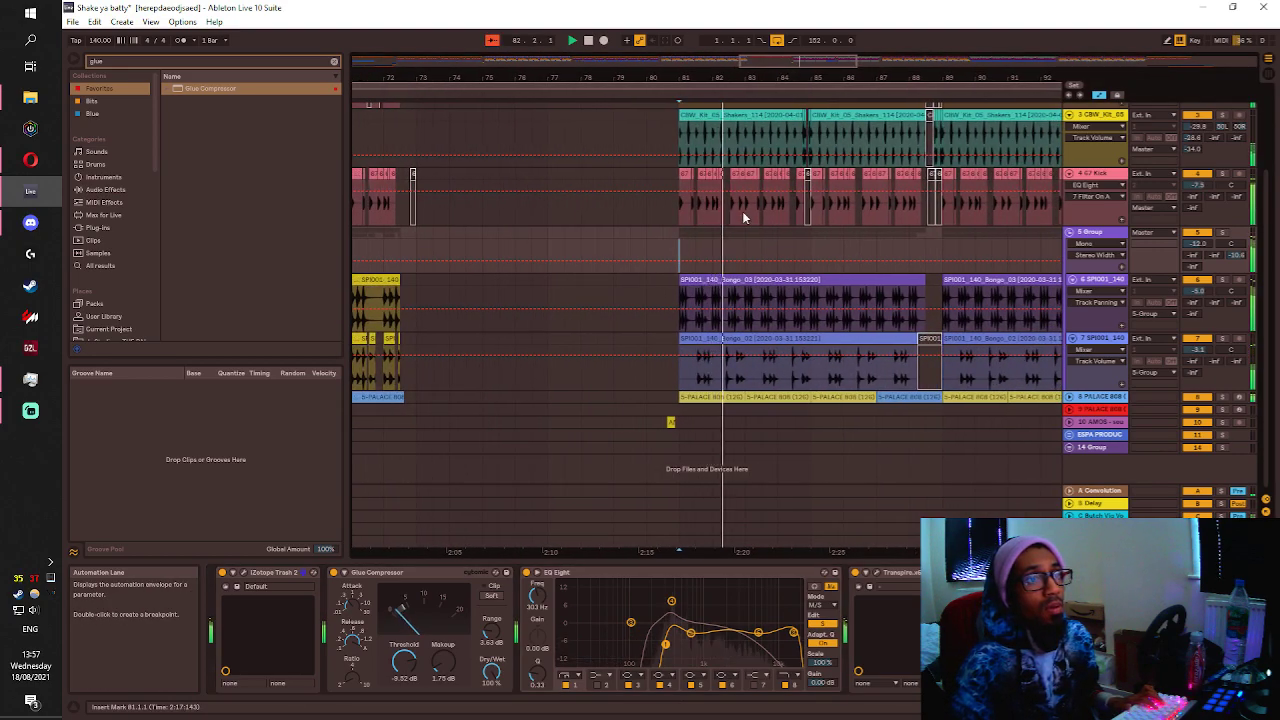
pyautogui.scroll(4, 770, 226)
pyautogui.scroll(-1, 782, 236)
pyautogui.scroll(-3, 784, 240)
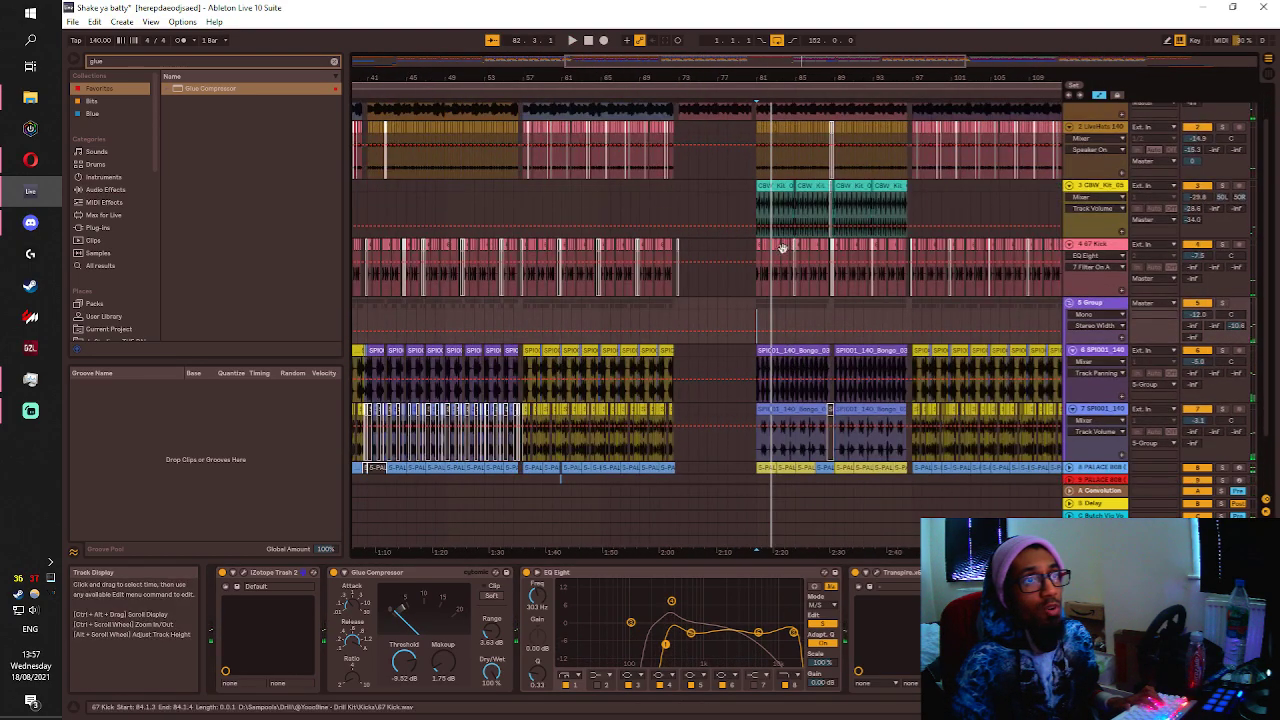
# Restart playback from 80.4.1 on the SPI001 bongo track and follow all tracks through bar 85.
pyautogui.scroll(4, 766, 265)
pyautogui.click(725, 353)
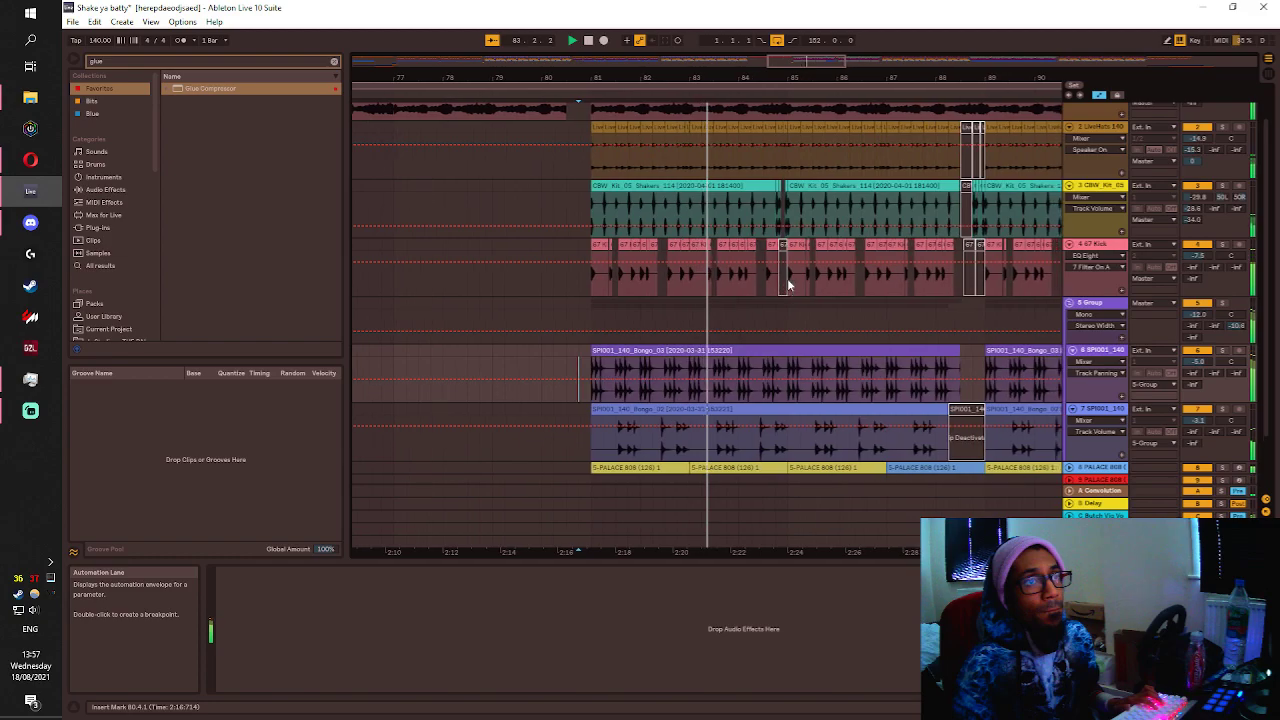
pyautogui.scroll(-3, 795, 290)
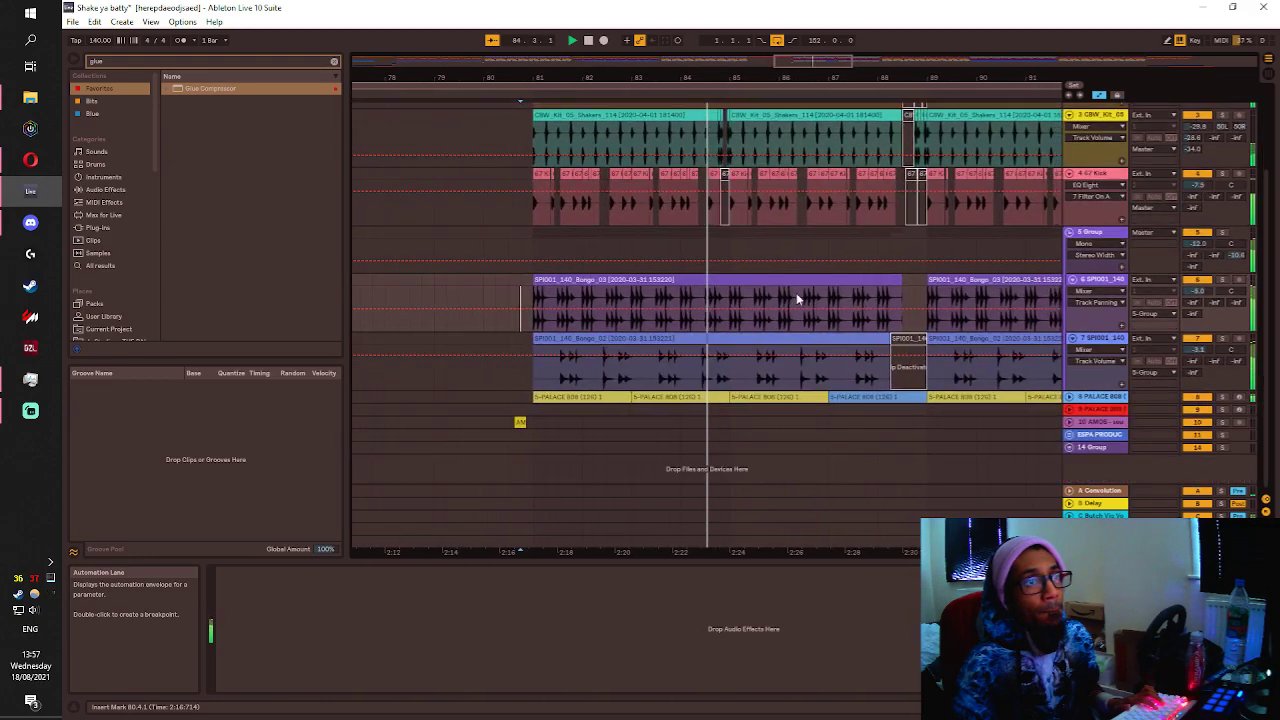
pyautogui.scroll(2, 797, 298)
pyautogui.scroll(3, 800, 298)
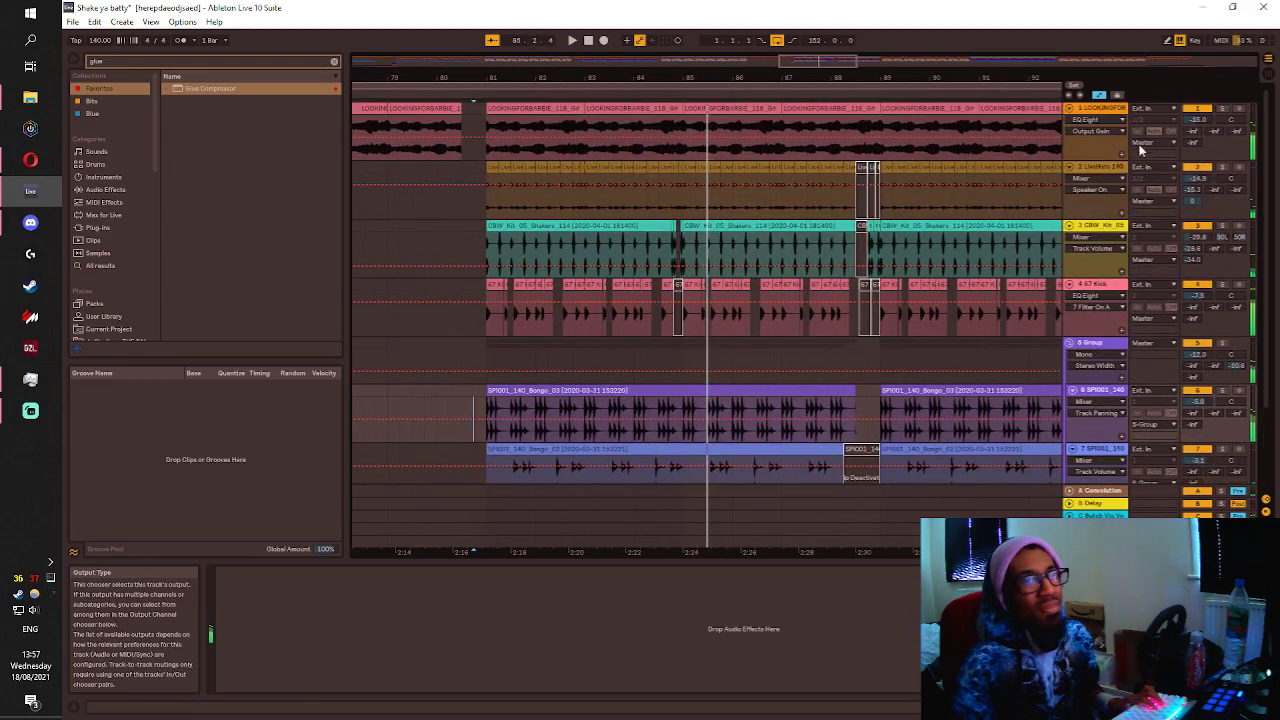
# Try to open the recent set Full Nelson.als, discarding the unsaved changes to Shake ya batty.
pyautogui.click(72, 21)
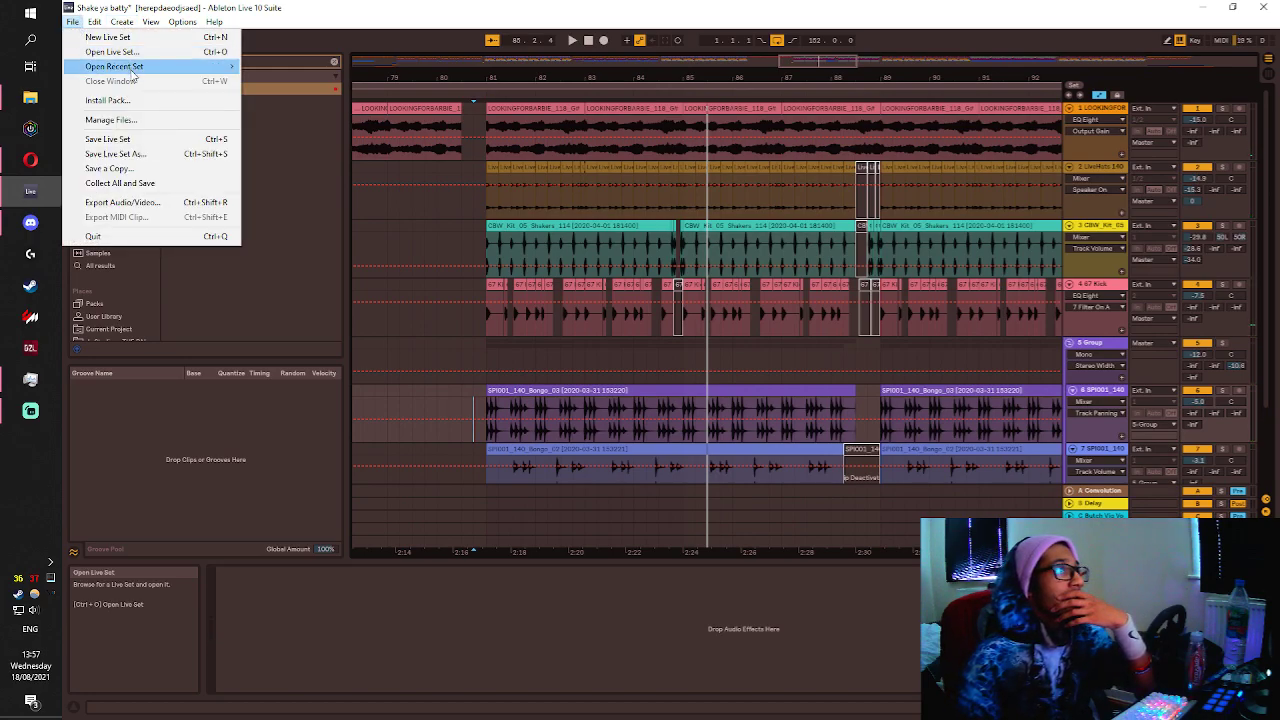
pyautogui.moveTo(229, 73)
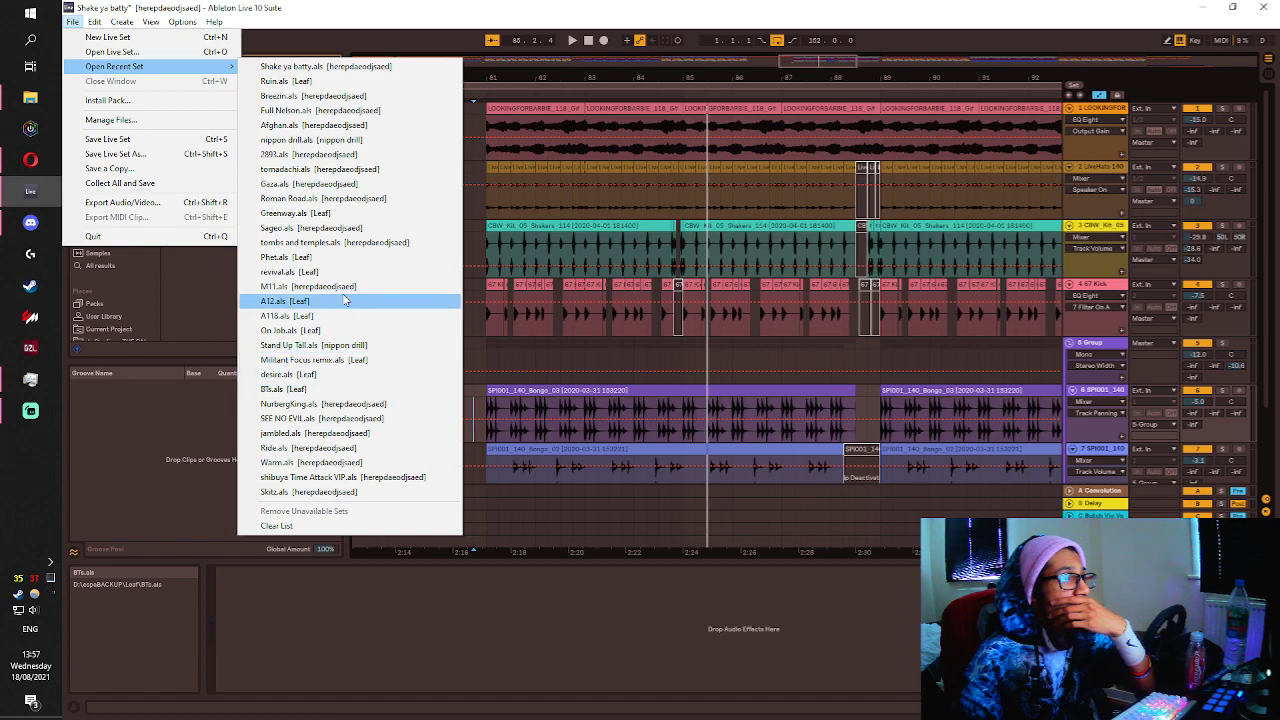
pyautogui.click(310, 110)
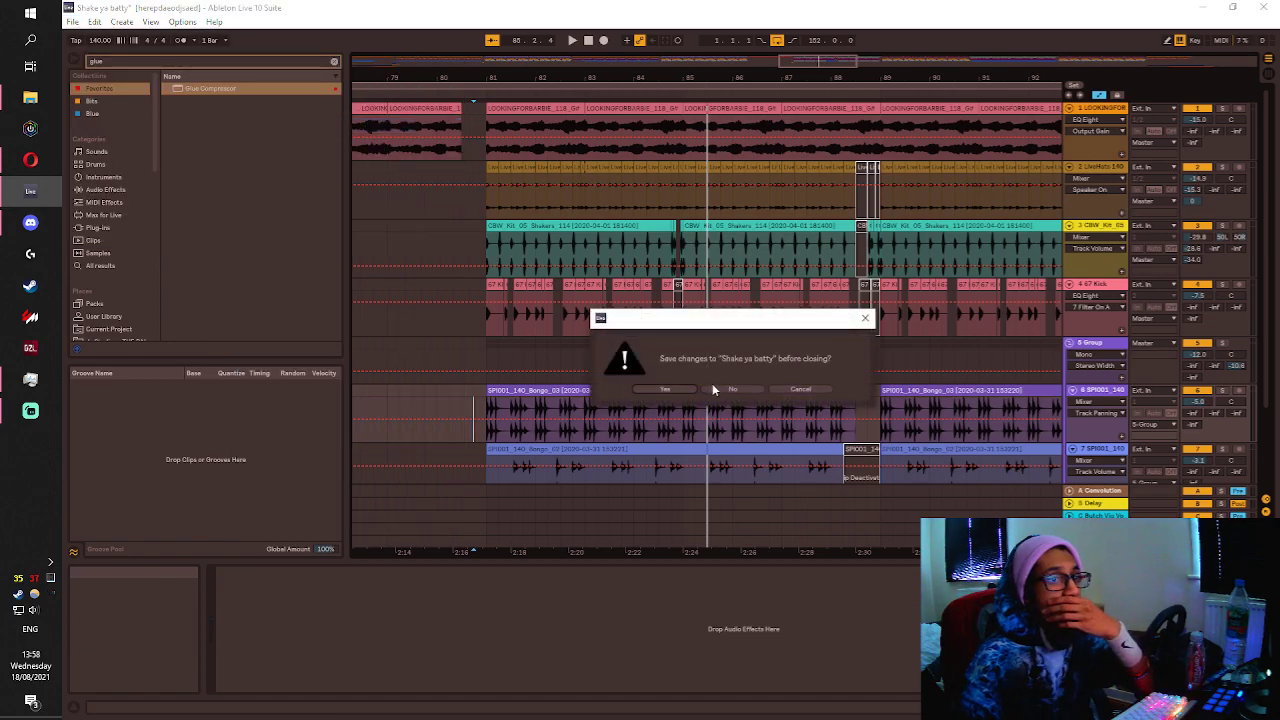
pyautogui.click(713, 389)
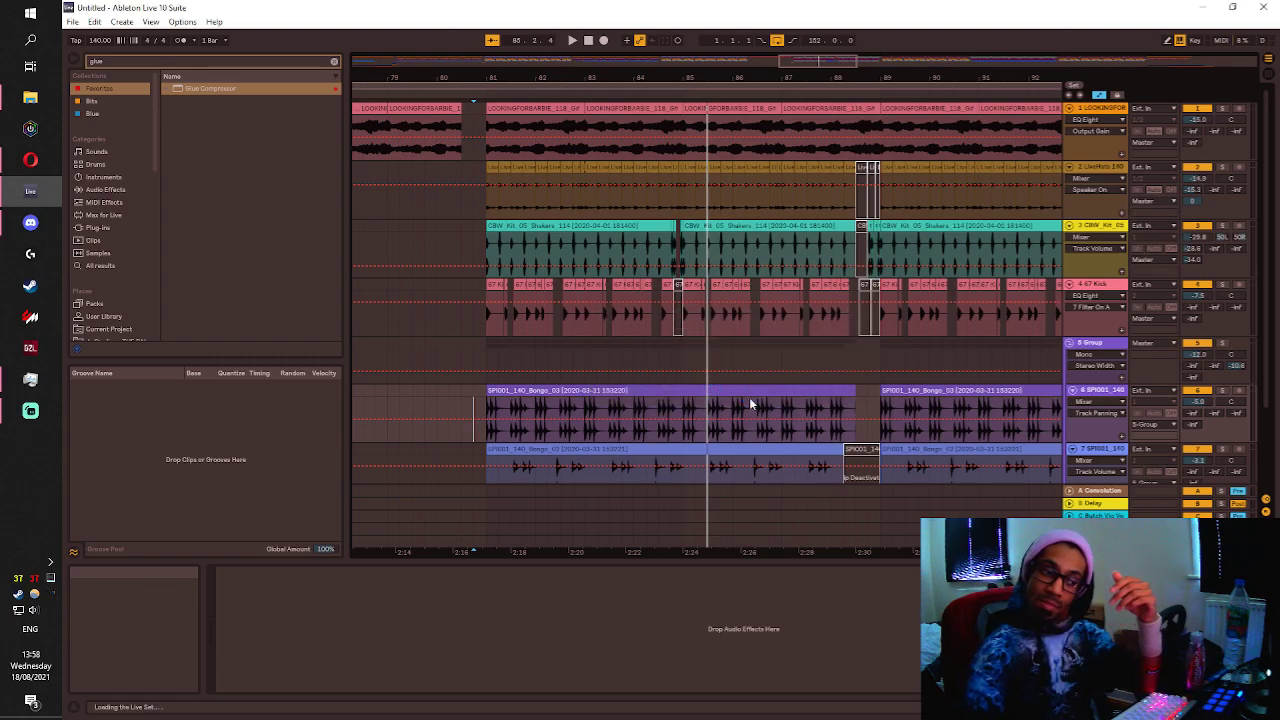
# Switch to Discord, join the General voice channel under Talking Corner, and return to Ableton Live.
pyautogui.click(30, 222)
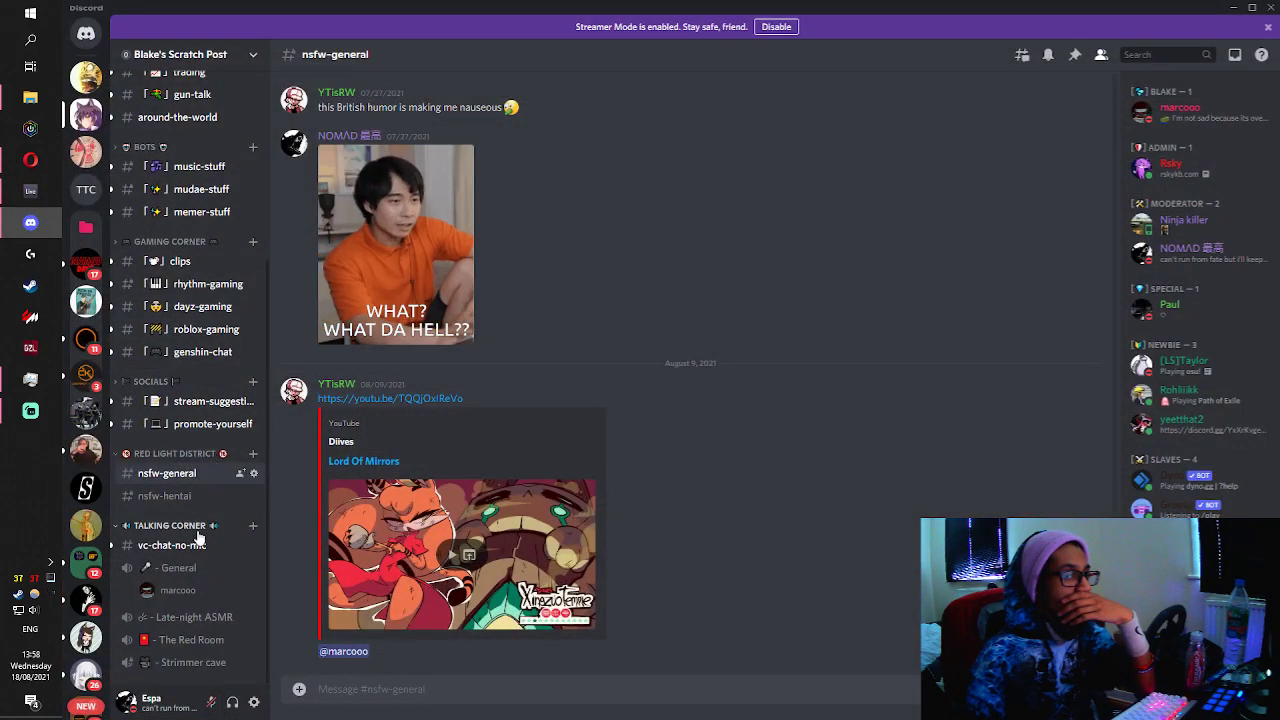
pyautogui.click(197, 570)
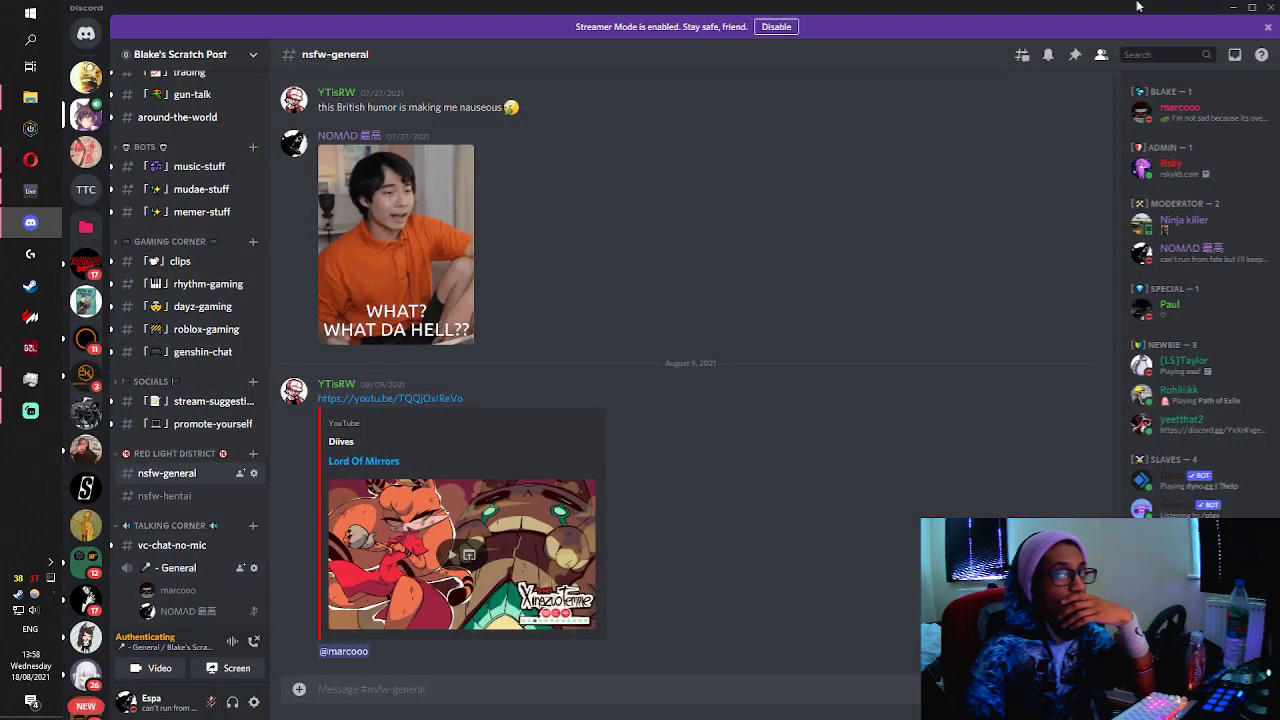
pyautogui.click(1236, 9)
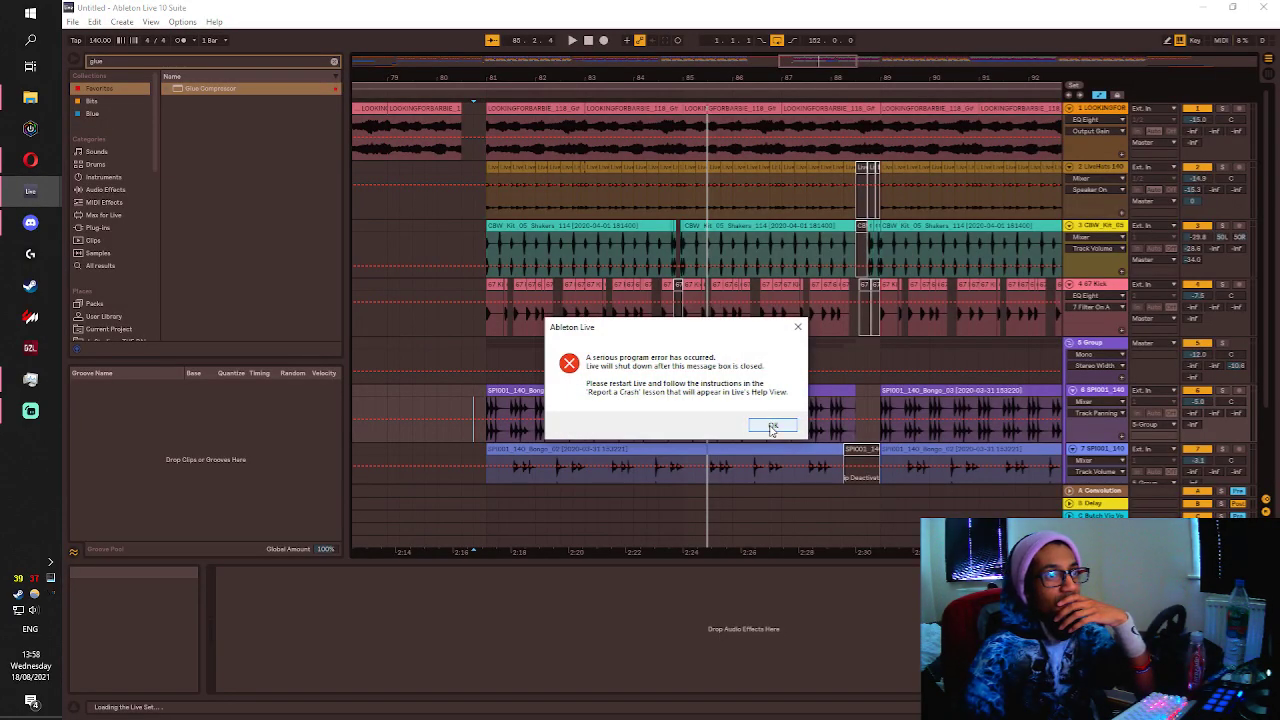
# Dismiss the serious program error message and bring up a restarted session of Ableton Live 10 Suite.
pyautogui.click(771, 427)
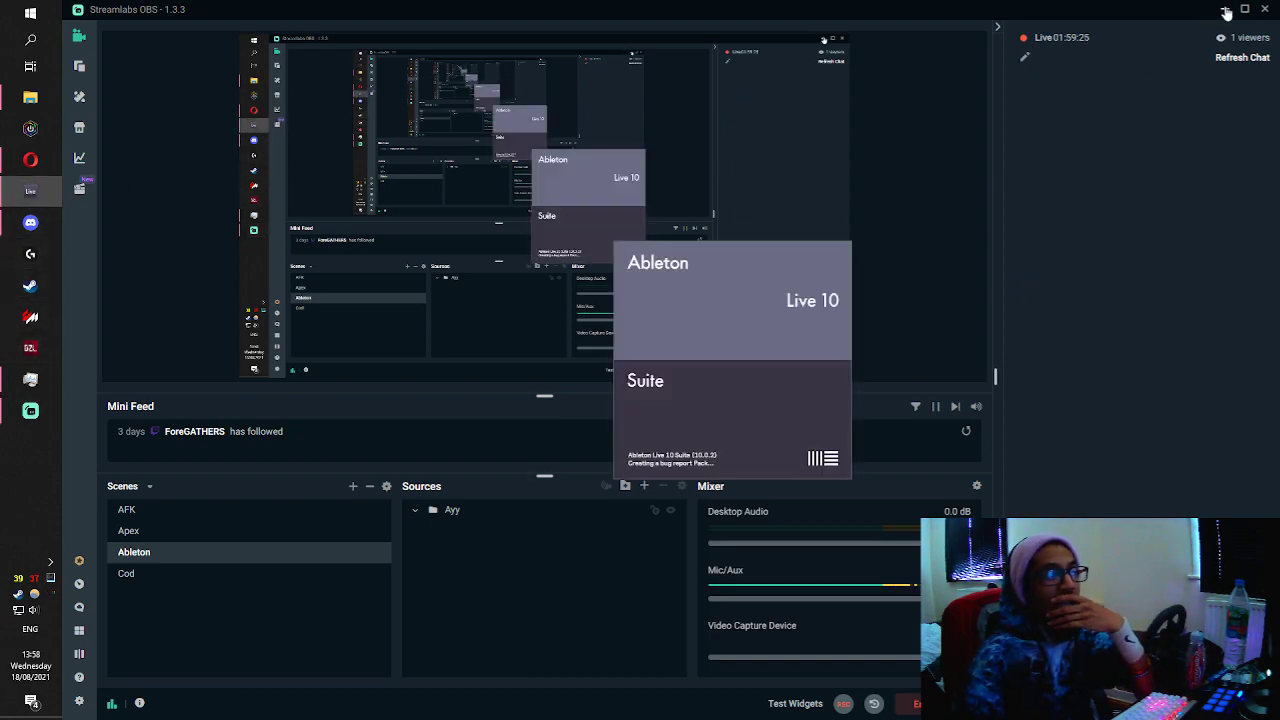
pyautogui.click(40, 224)
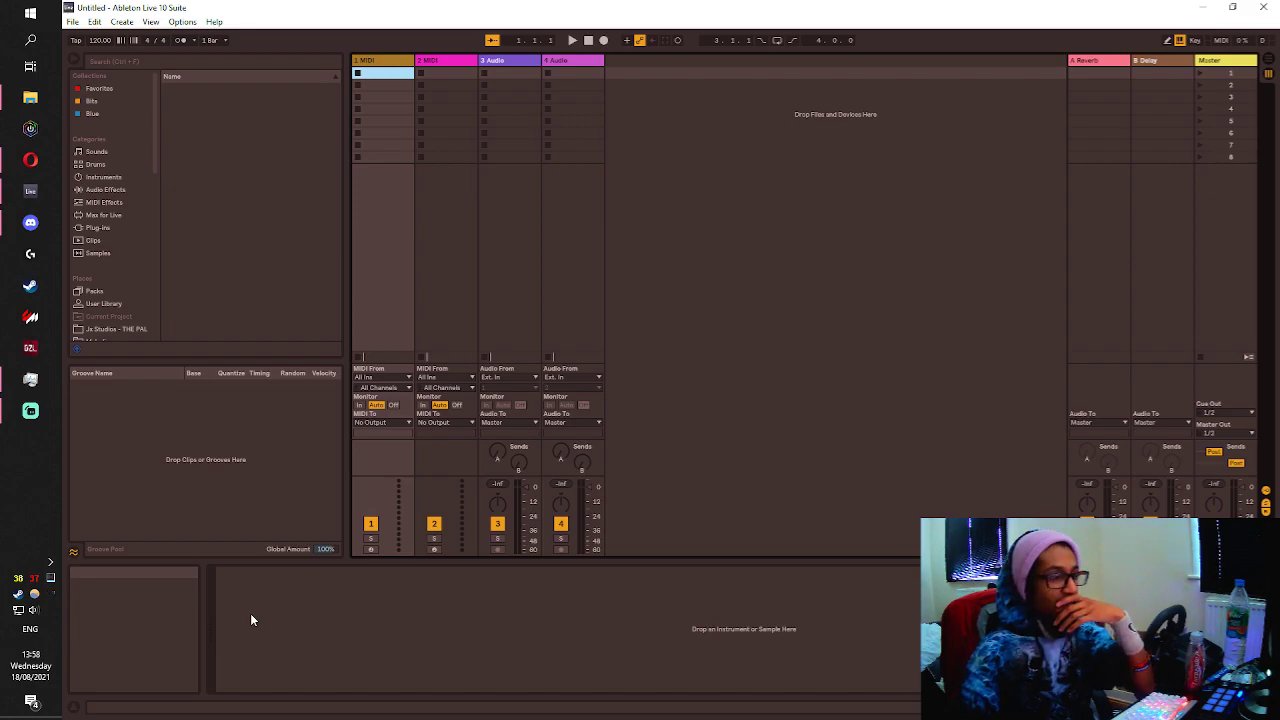
pyautogui.hotkey('alt', 'Tab')
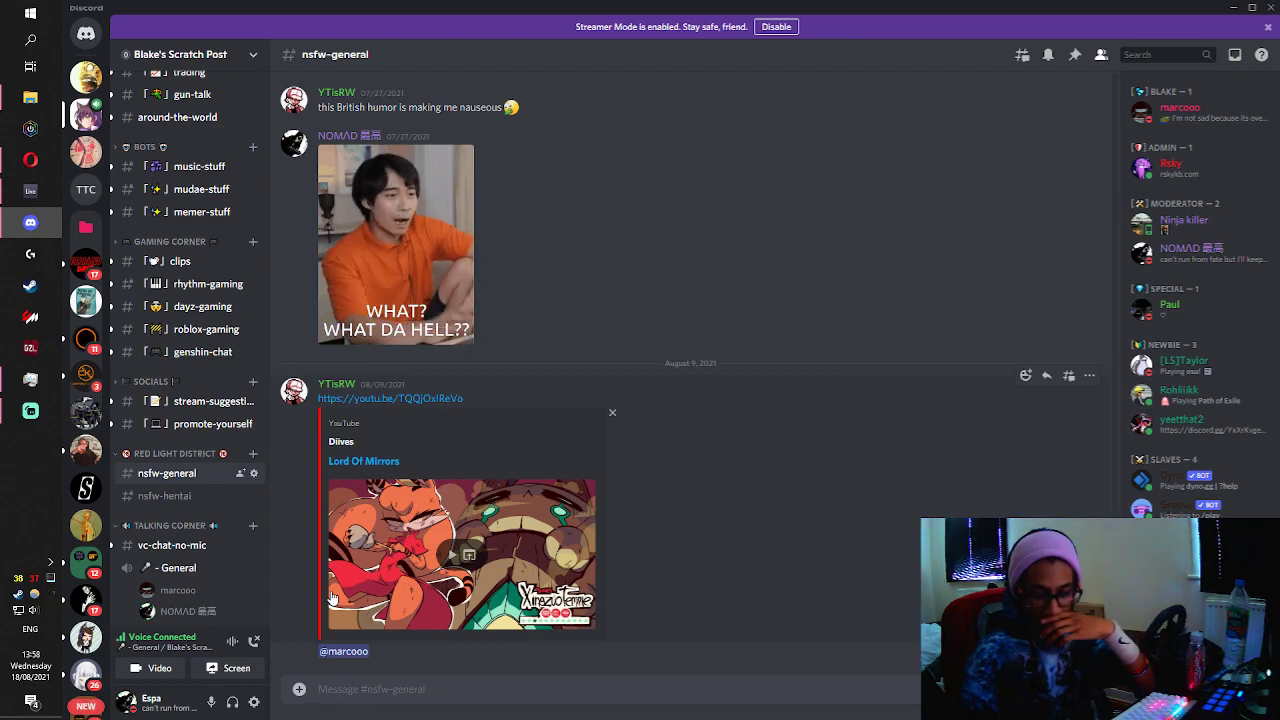
pyautogui.write('t')
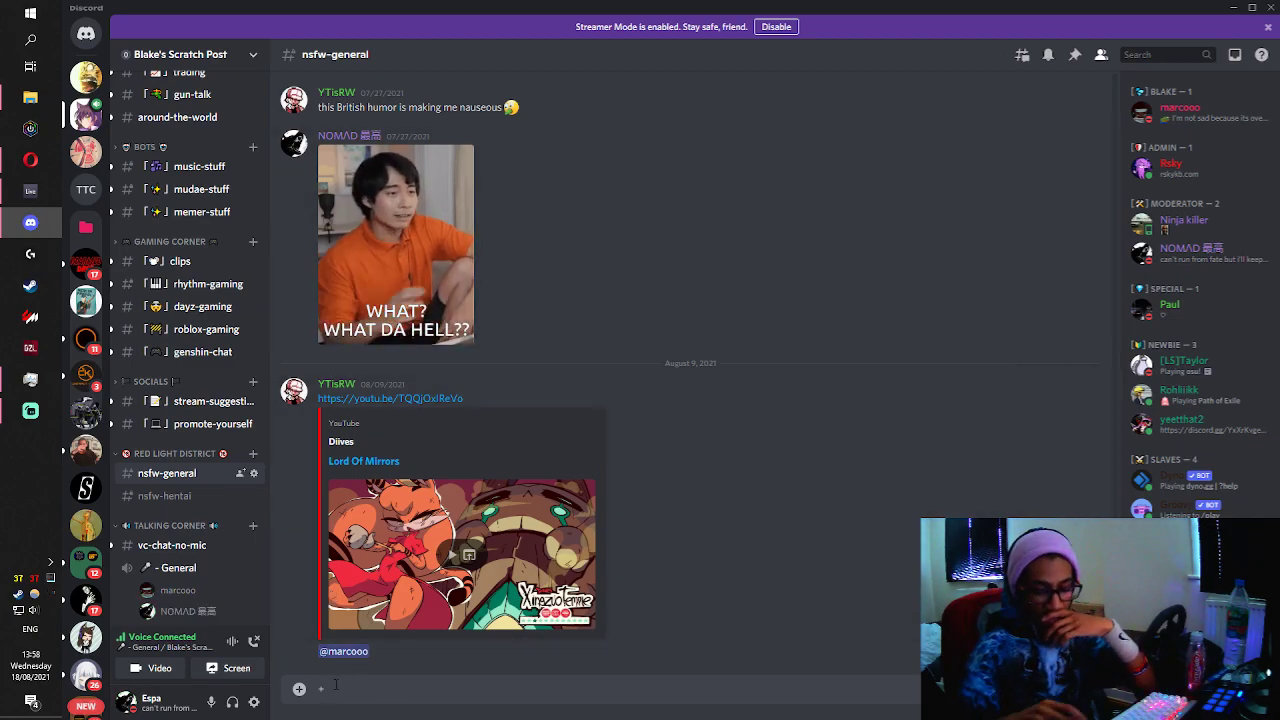
pyautogui.press('BackSpace')
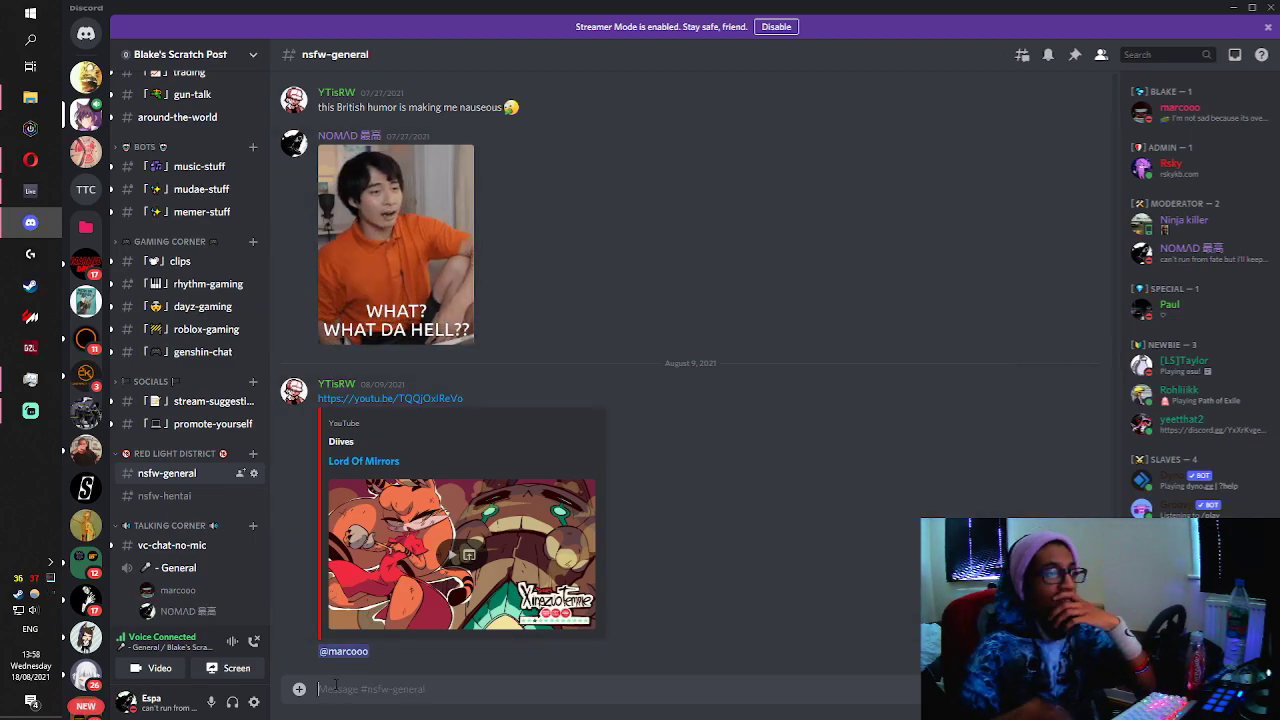
pyautogui.click(1236, 9)
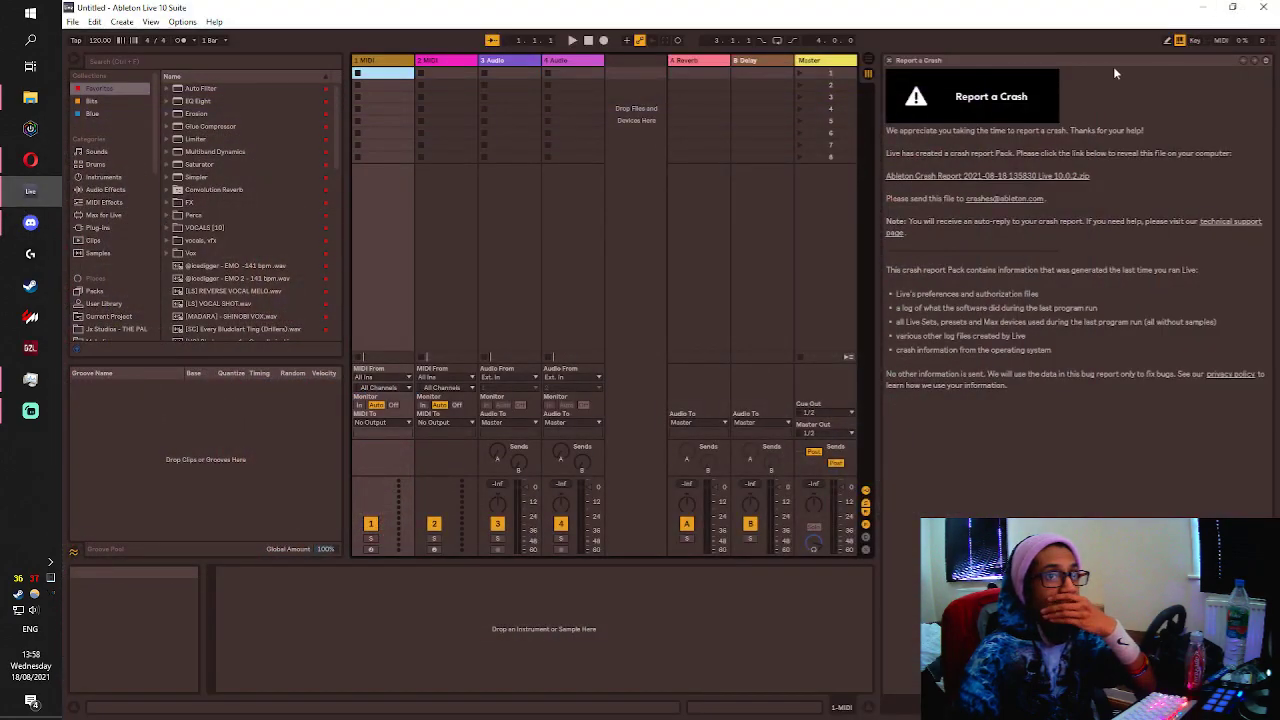
# Close the Report a Crash help view and open the recent set Afghan.als.
pyautogui.click(889, 60)
pyautogui.click(73, 22)
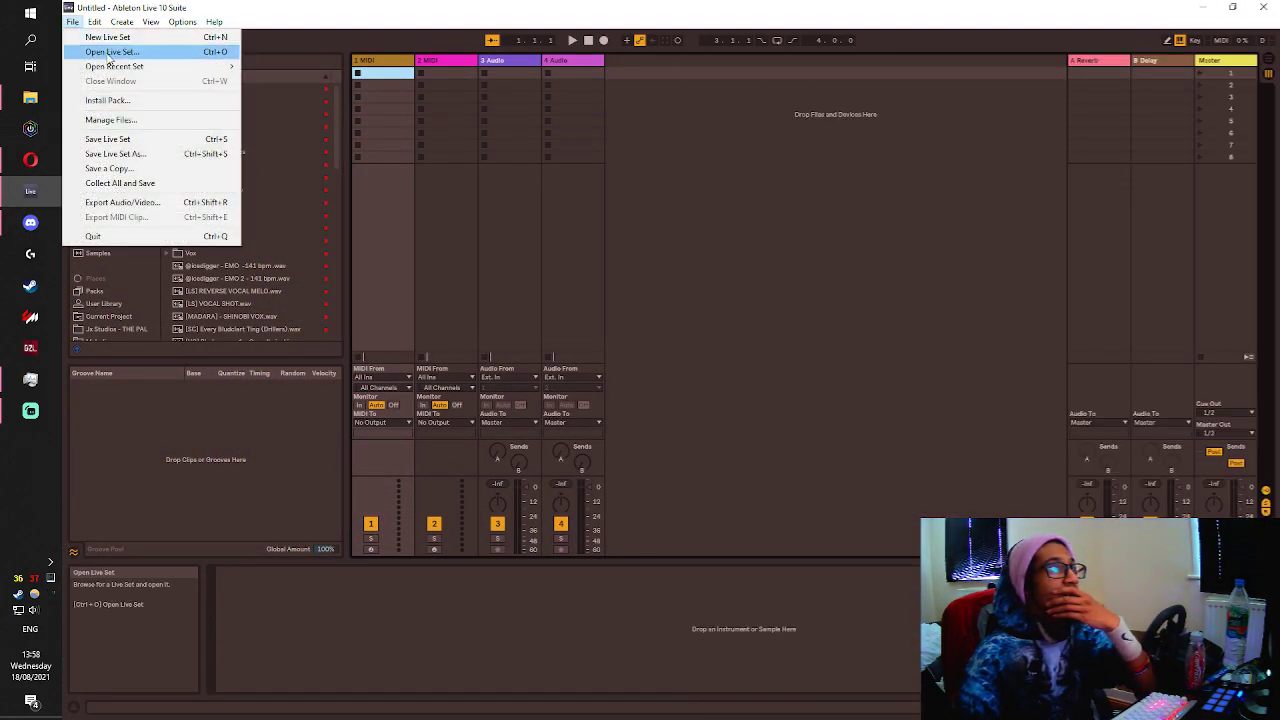
pyautogui.moveTo(180, 66)
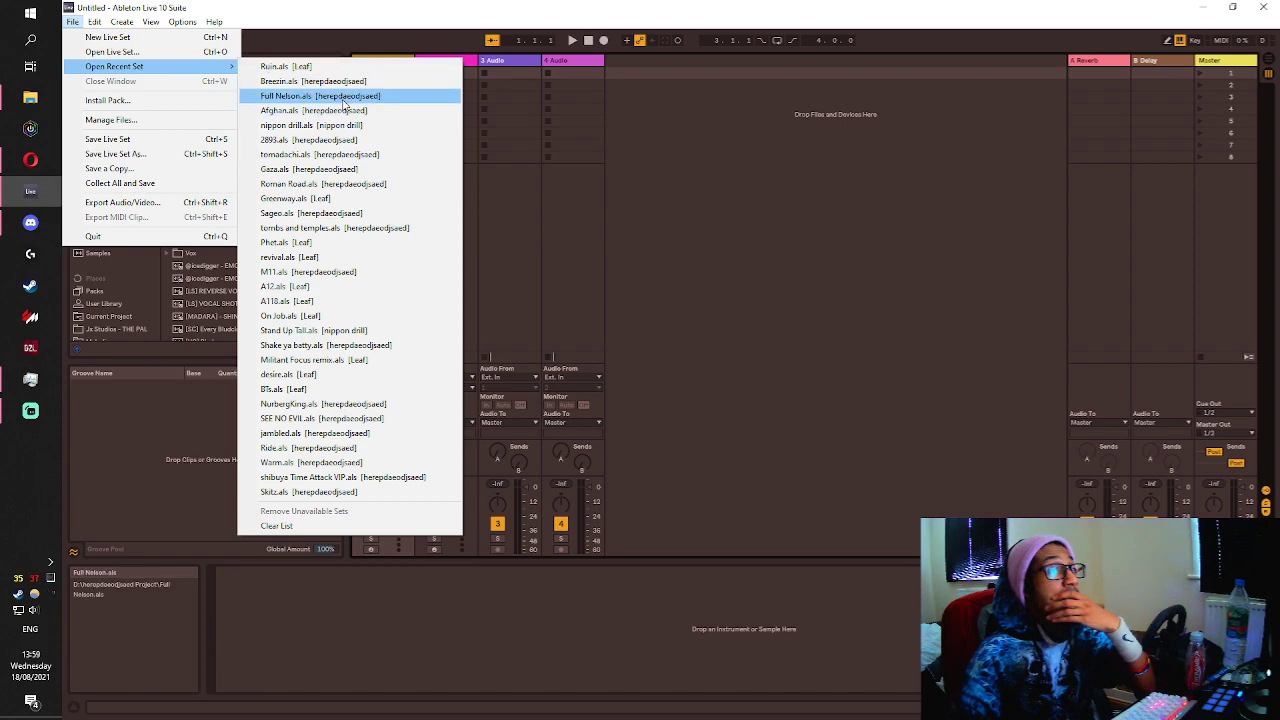
pyautogui.click(340, 110)
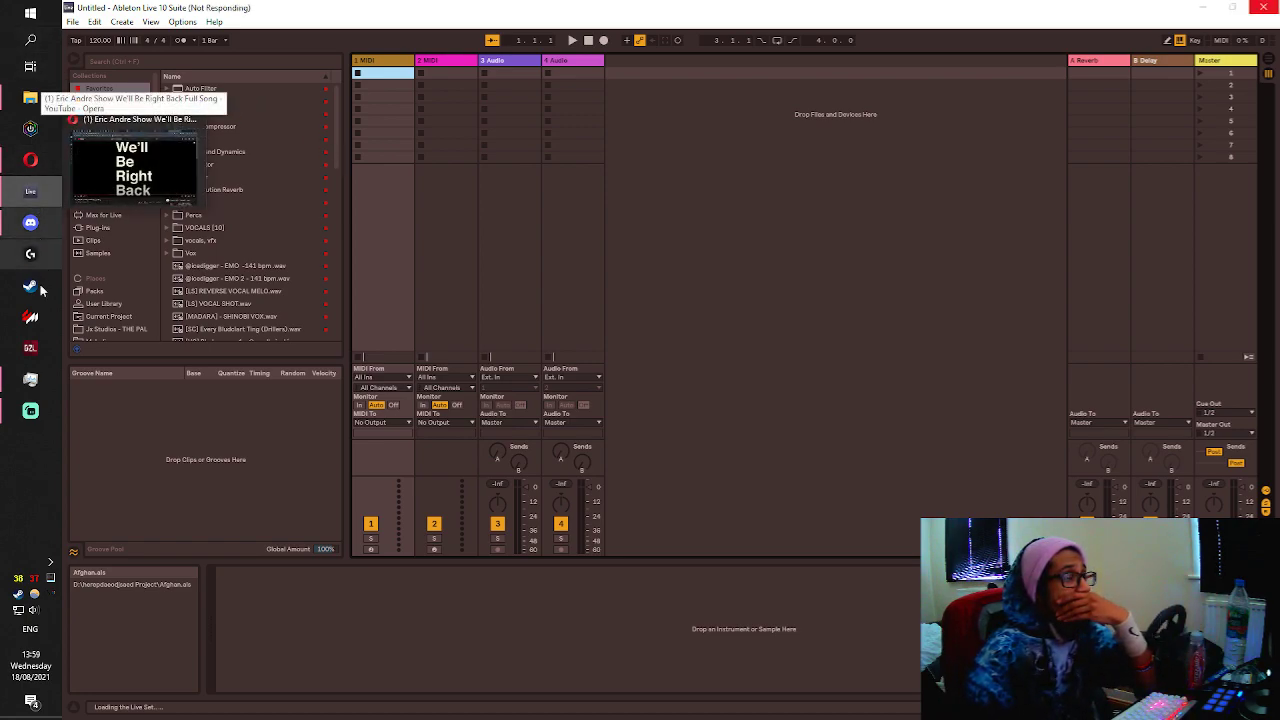
pyautogui.moveTo(36, 172)
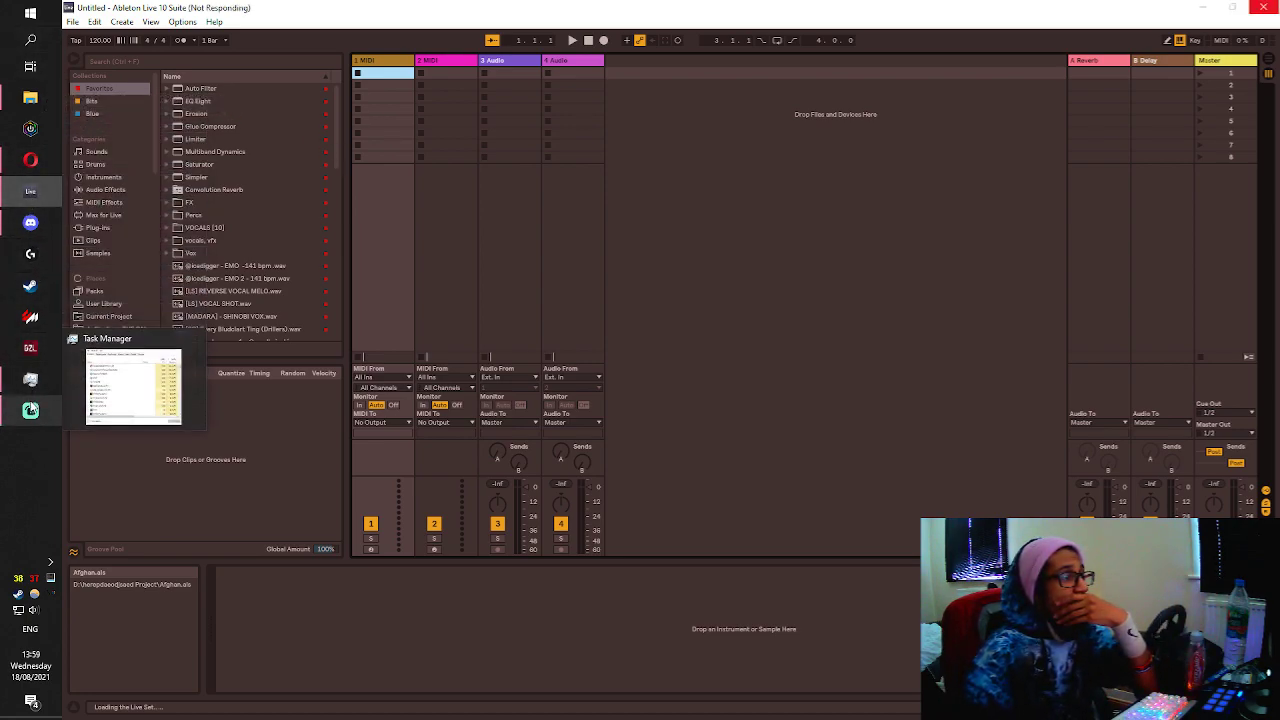
pyautogui.moveTo(30, 410)
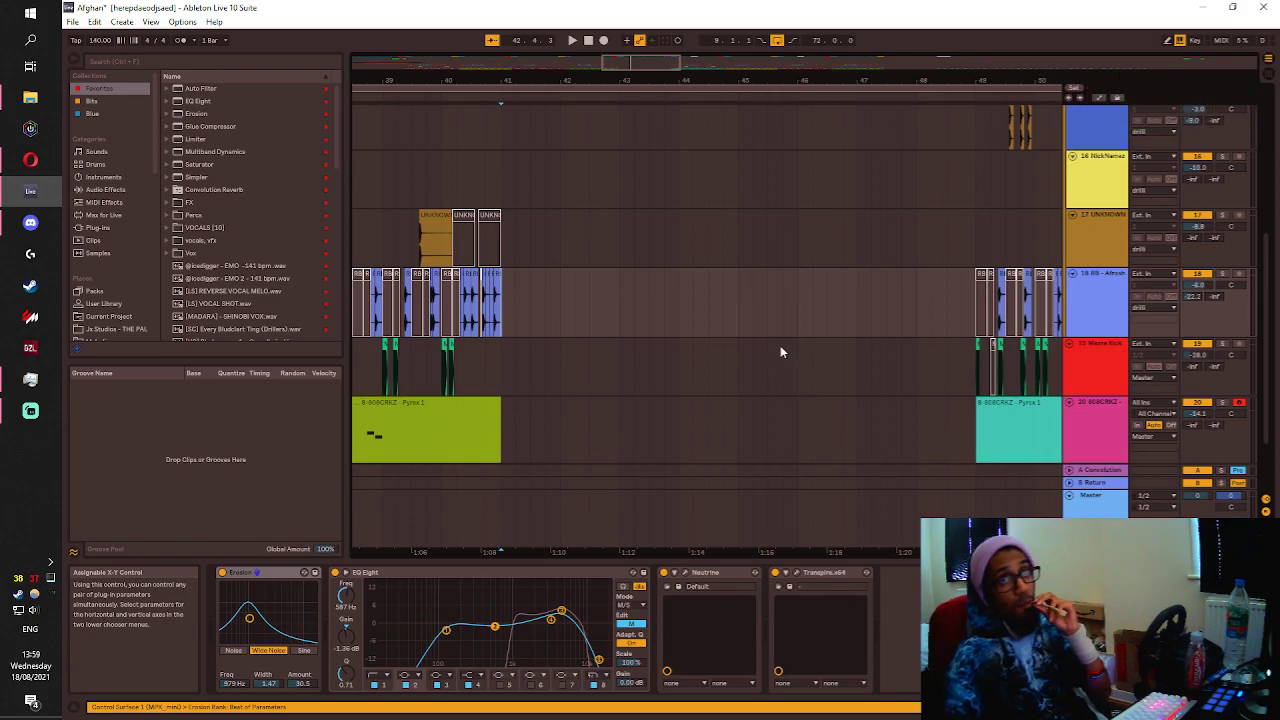
# Show the whole Afghan arrangement and play it from bar 9 and again from the beginning.
pyautogui.scroll(-10, 696, 306)
pyautogui.click(404, 410)
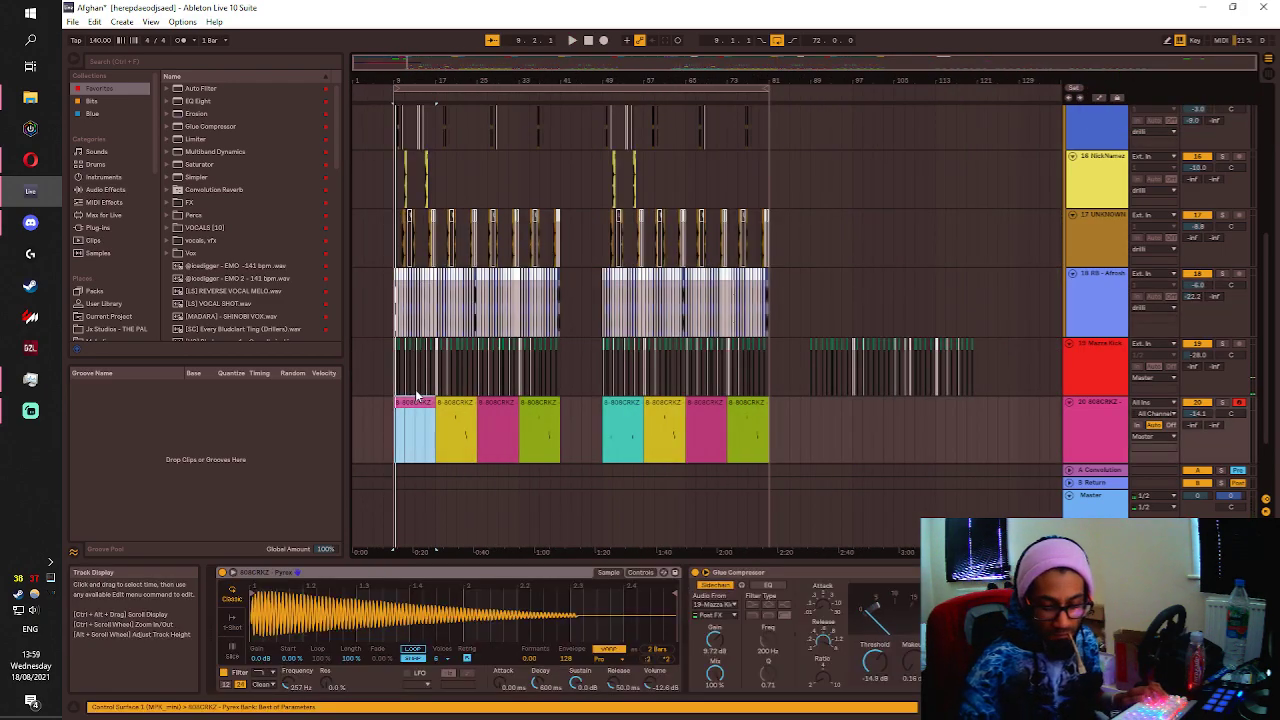
pyautogui.press('space')
pyautogui.hotkey('alt', 'Tab')
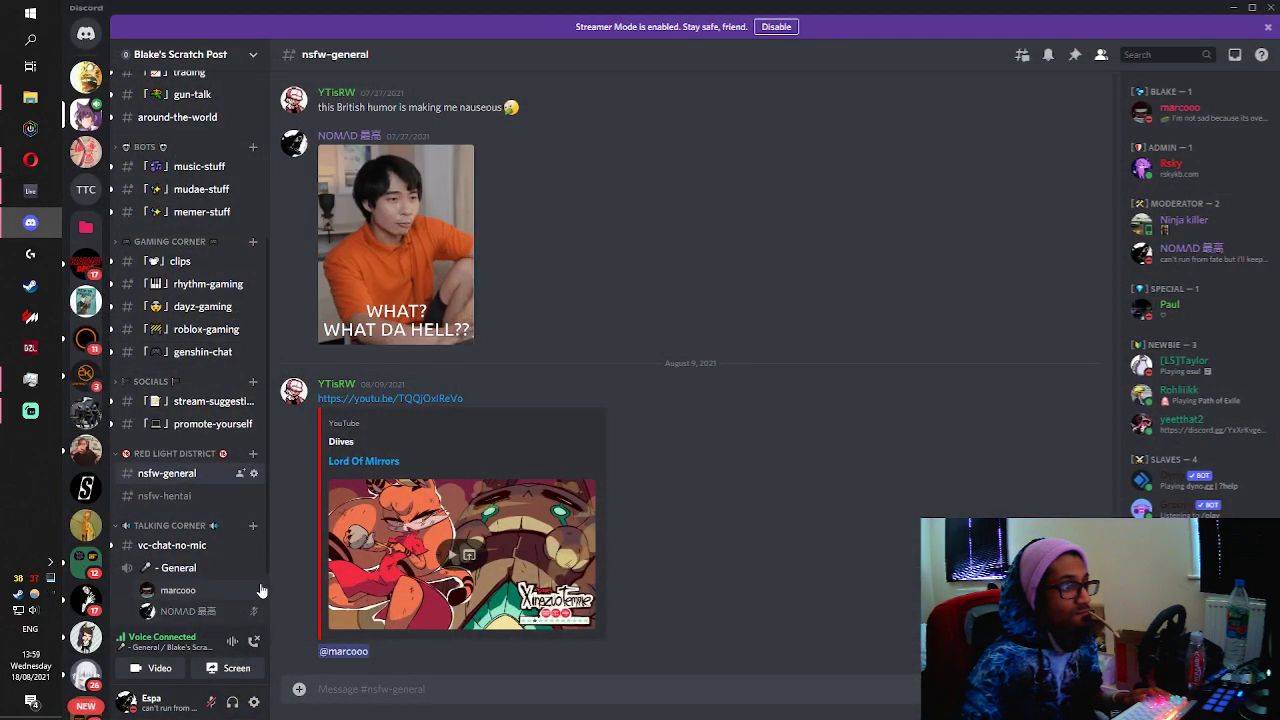
pyautogui.hotkey('alt', 'Tab')
pyautogui.click(358, 331)
pyautogui.press('space')
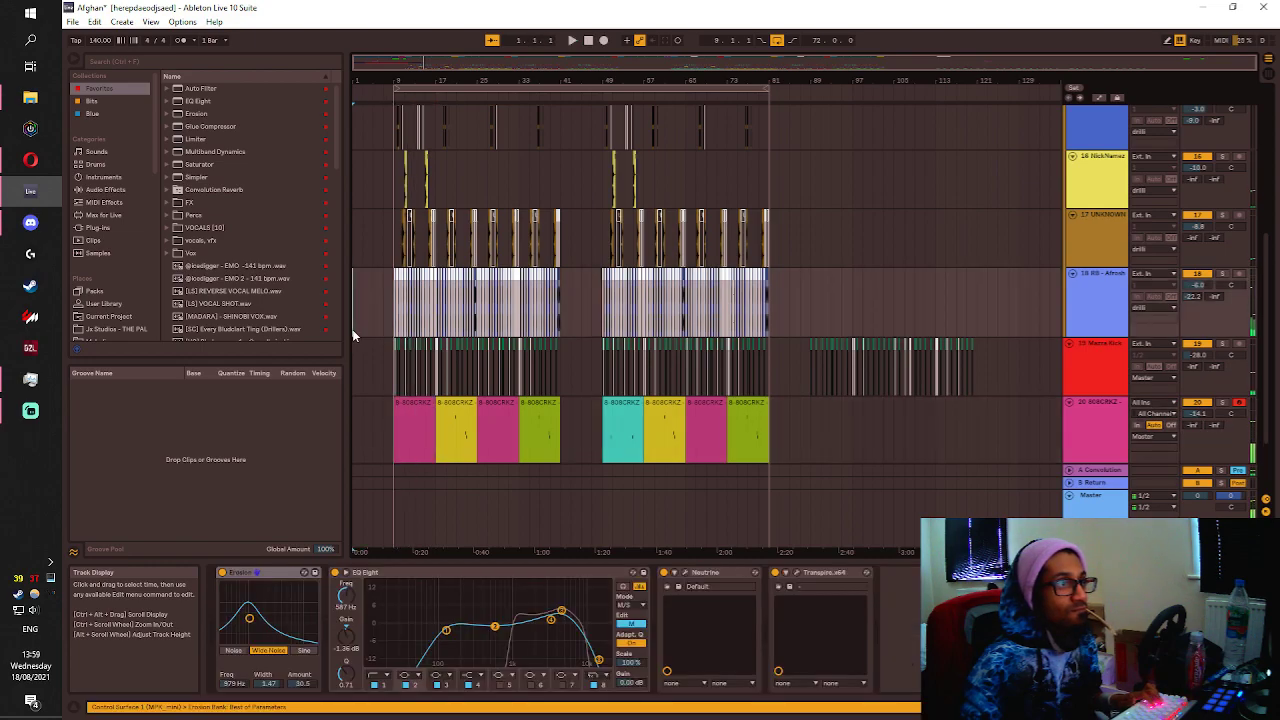
# Play the Afghan arrangement from the beginning and fold the drill group's tracks.
pyautogui.press('space')
pyautogui.scroll(6, 375, 300)
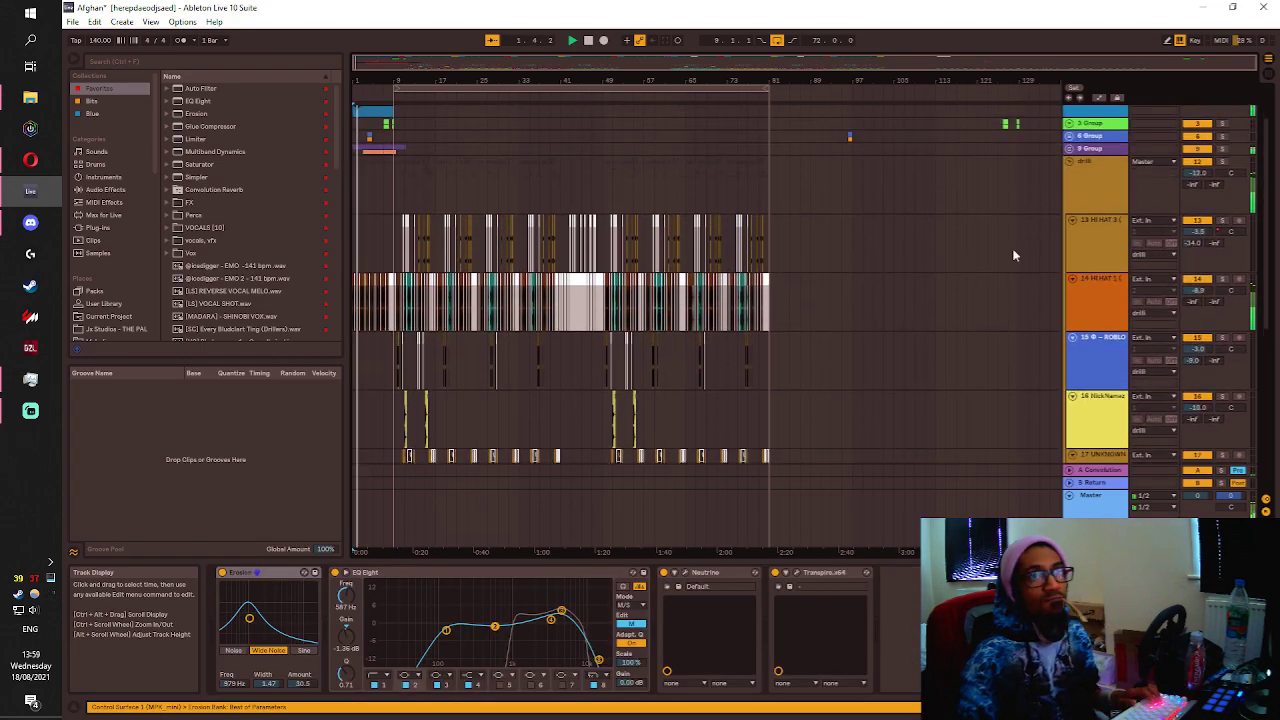
pyautogui.click(1069, 162)
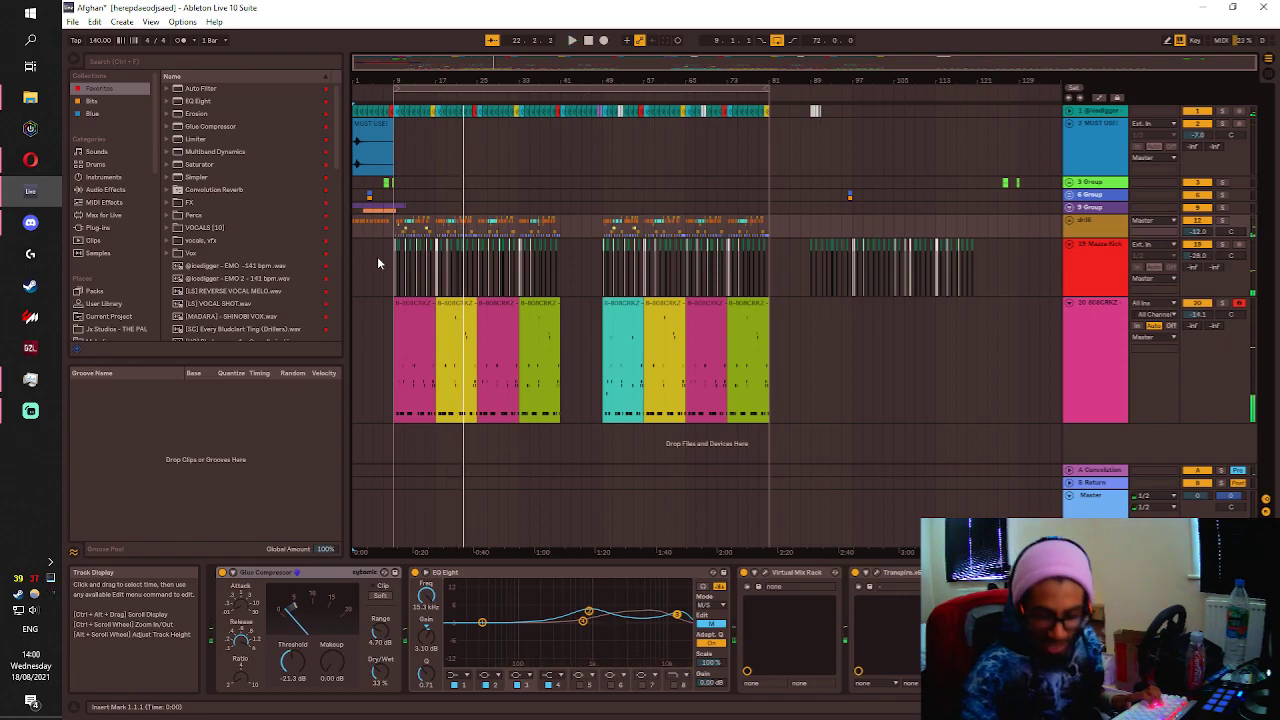
pyautogui.hotkey('alt', 'Tab')
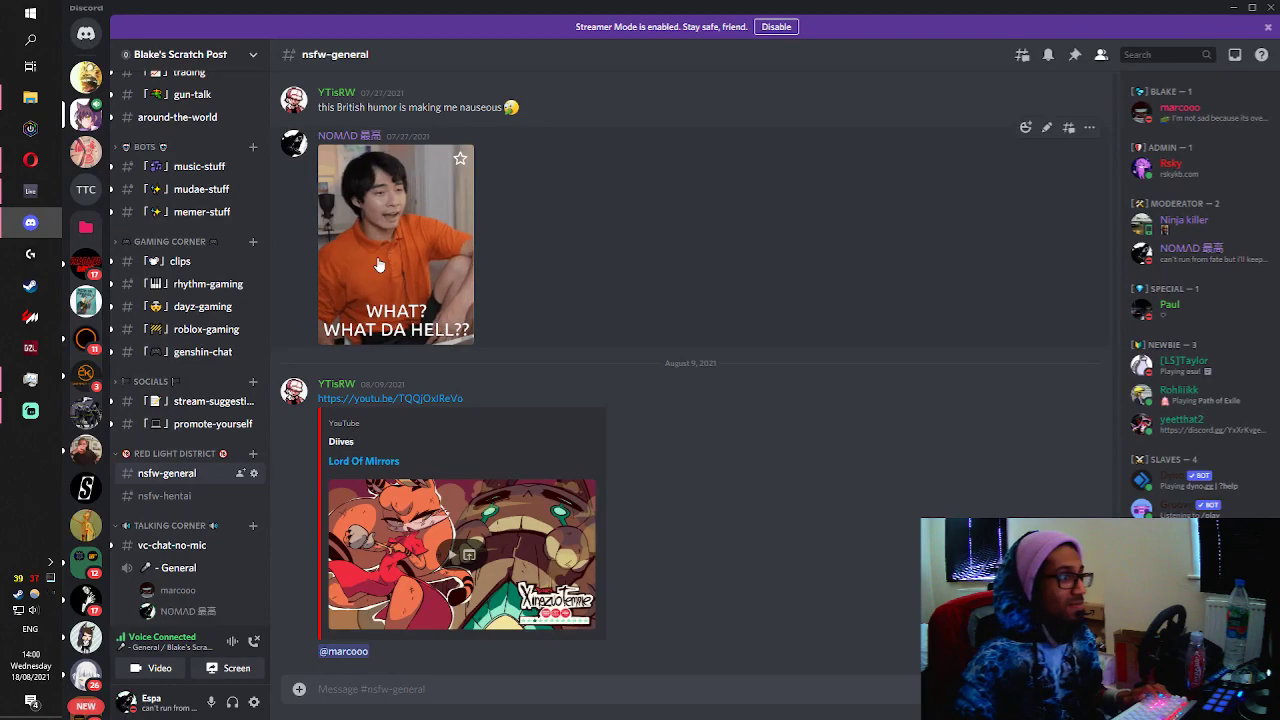
pyautogui.hotkey('alt', 'Tab')
# Solo the Mazza Kick track and play it from bar 9.
pyautogui.click(976, 243)
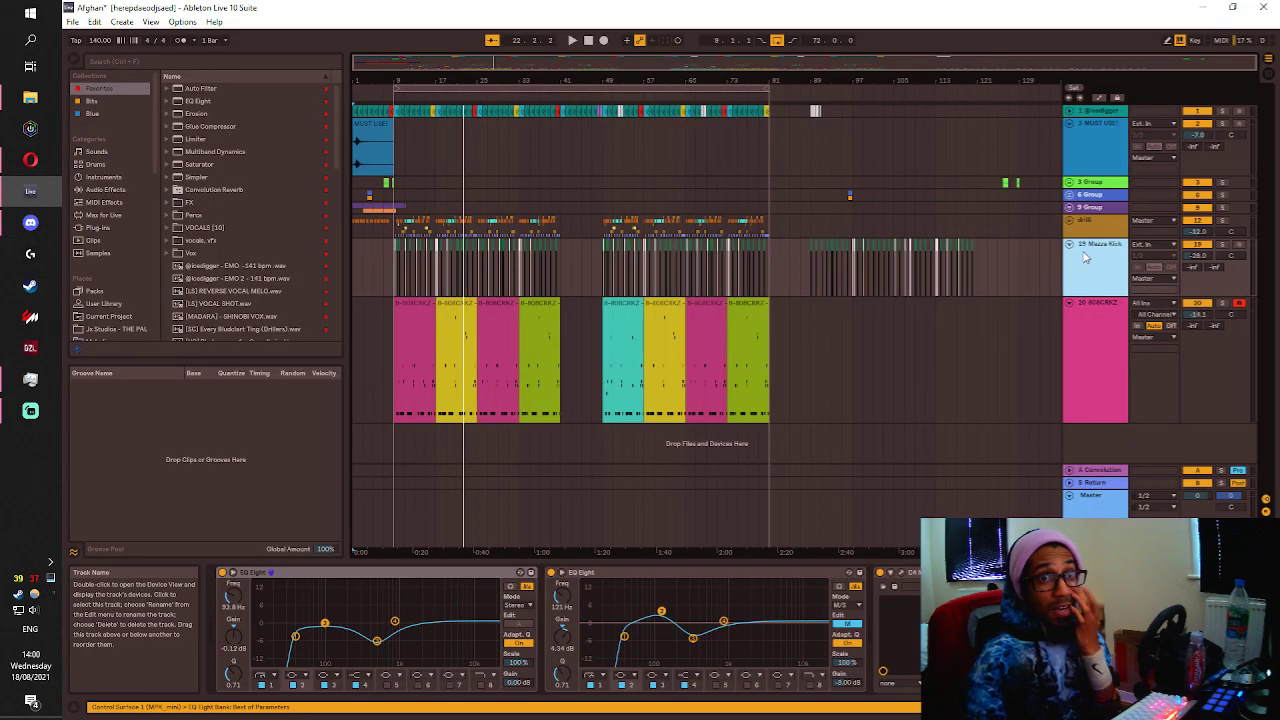
pyautogui.scroll(5, 394, 266)
pyautogui.click(378, 265)
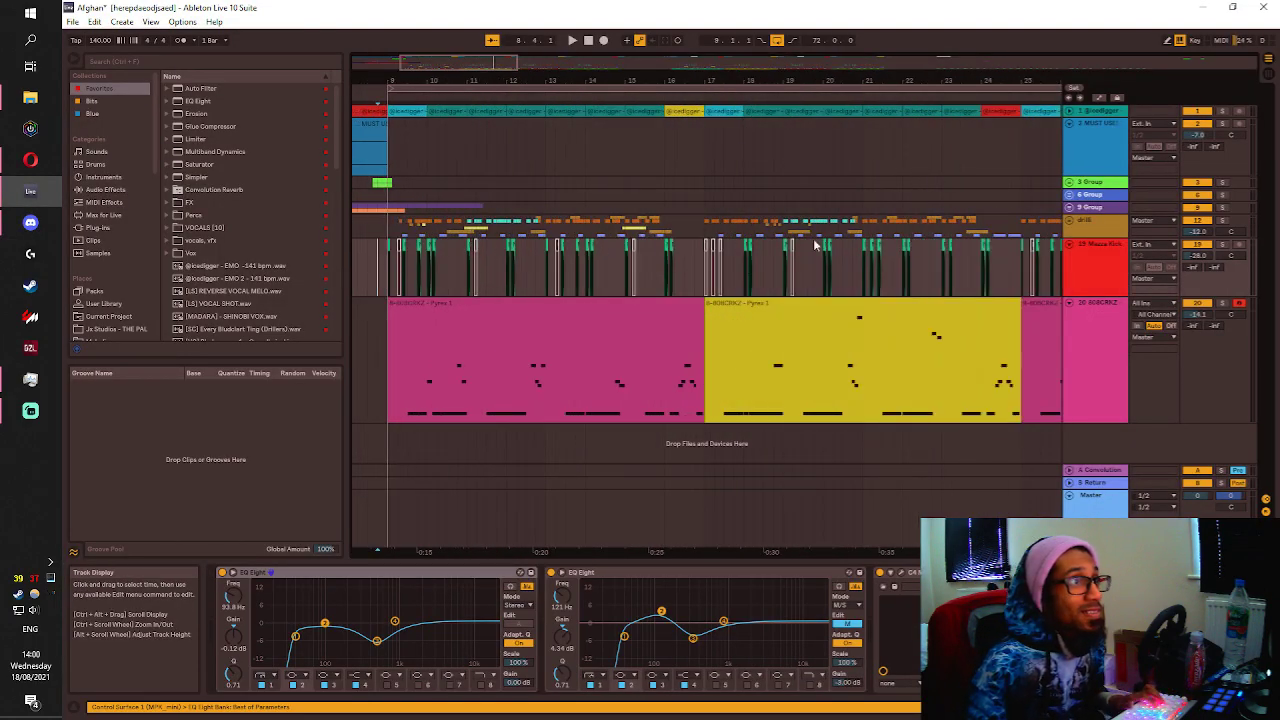
pyautogui.click(1222, 244)
pyautogui.press('space')
pyautogui.scroll(-5, 720, 256)
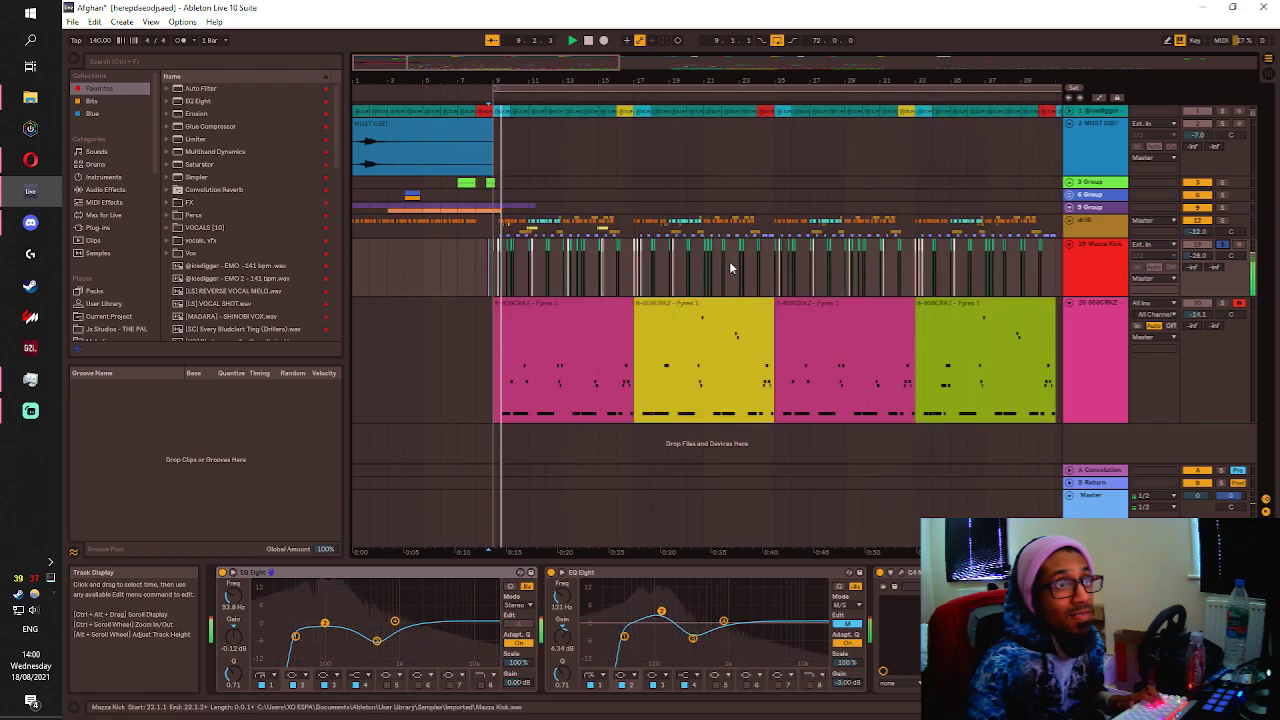
# Open the Vitamin Stereo plug-in on the Mazza Kick track and set its output to 6.0 dB.
pyautogui.moveTo(1175, 707); pyautogui.dragTo(1205, 707)
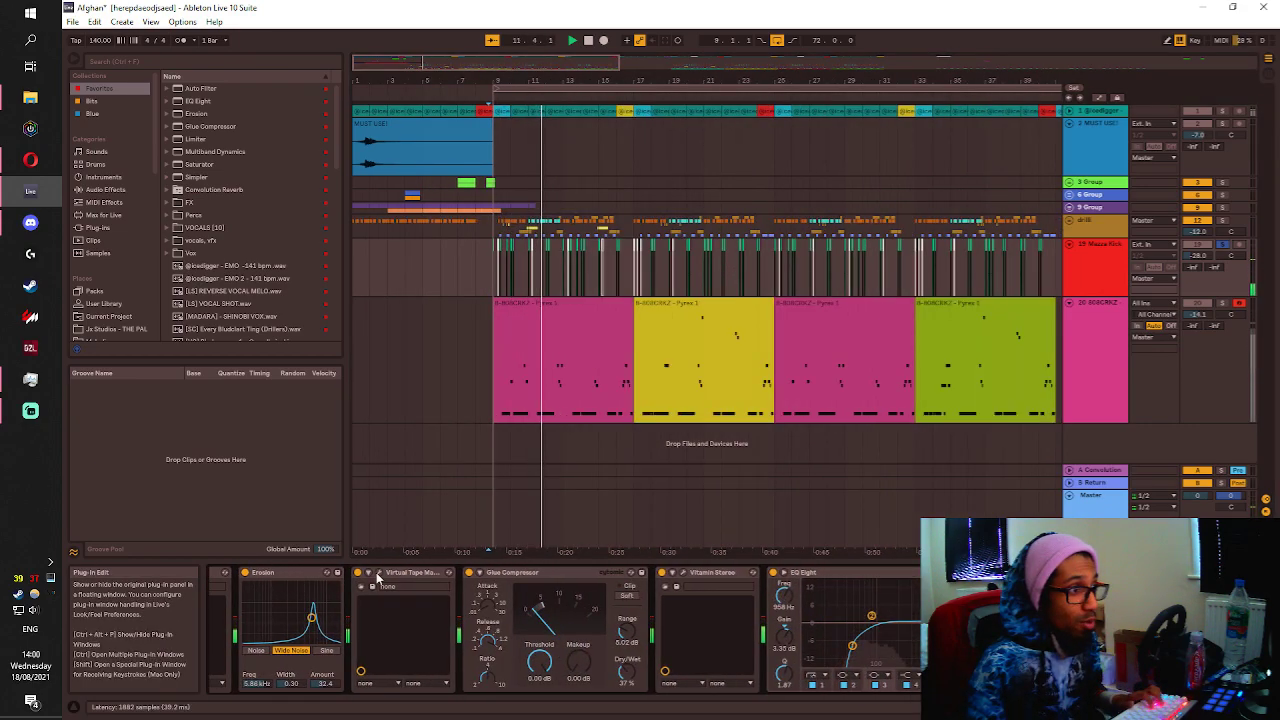
pyautogui.click(682, 572)
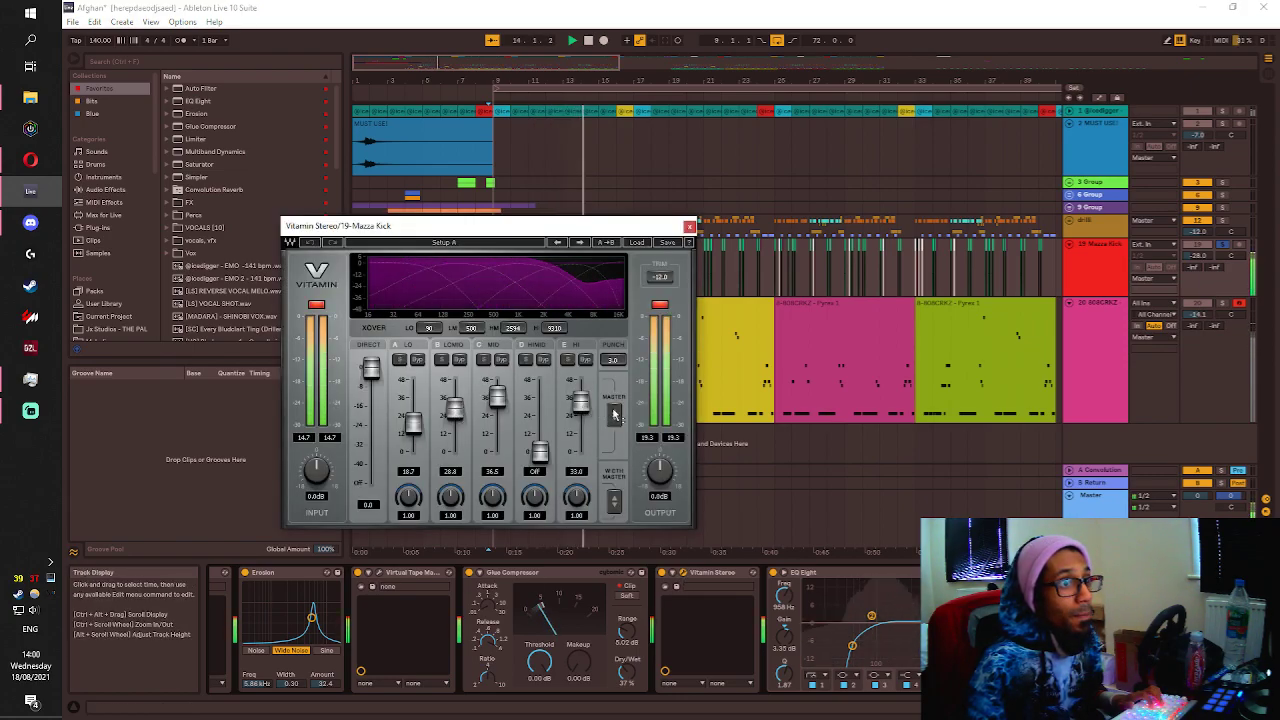
pyautogui.moveTo(660, 478); pyautogui.dragTo(660, 430)
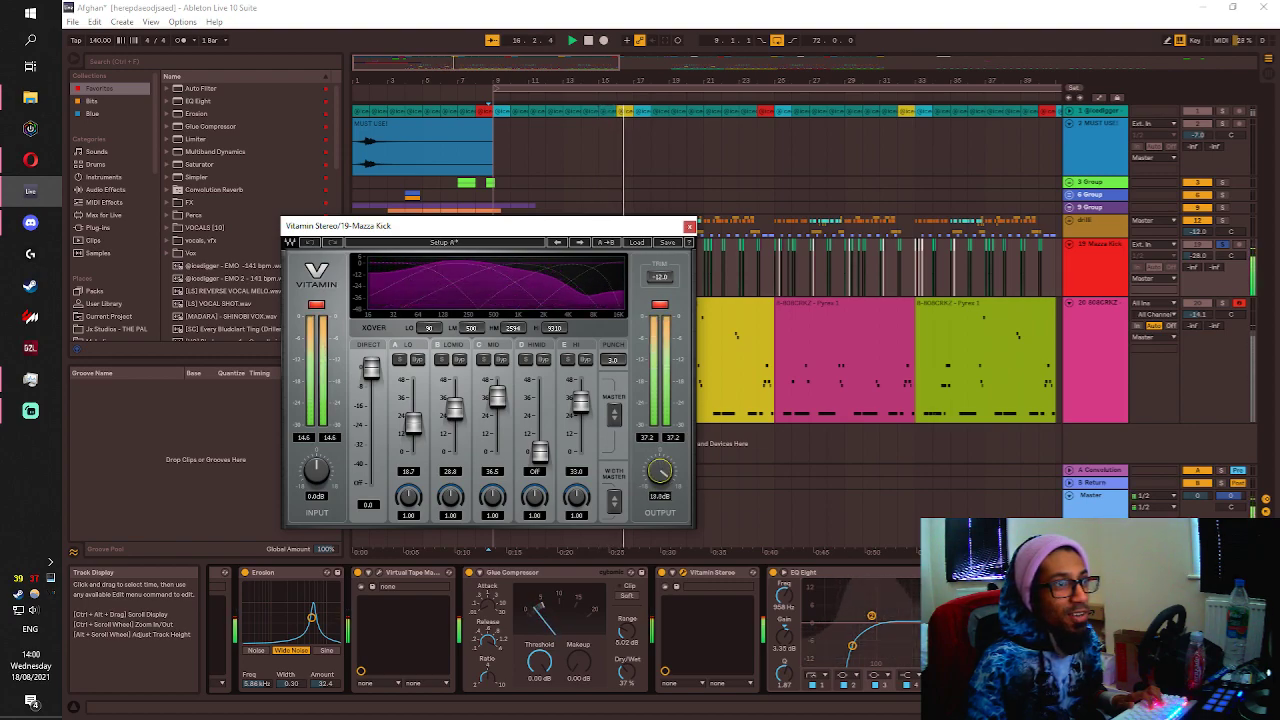
pyautogui.moveTo(660, 471); pyautogui.dragTo(660, 486)
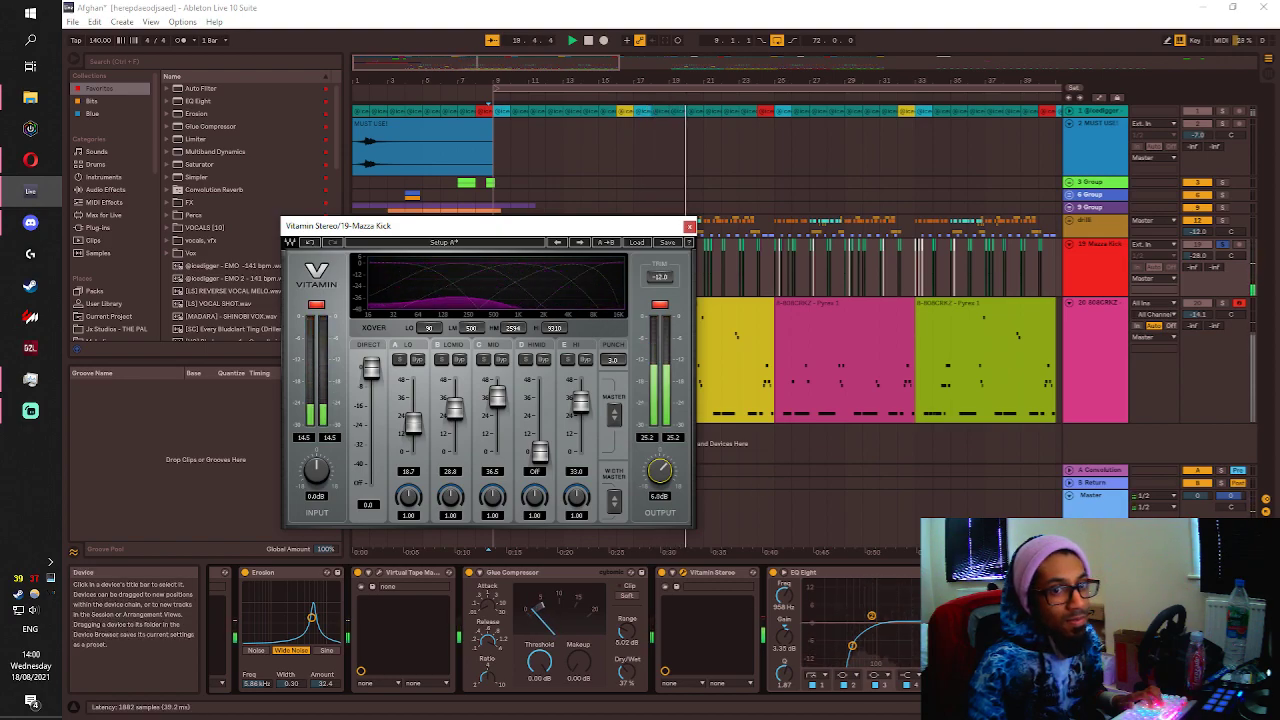
# Check the kick's Virtual Tape Machines plug-in and set the EQ Eight band after Vitamin Stereo to 2.45 kHz and -0.12 dB during playback.
pyautogui.click(379, 573)
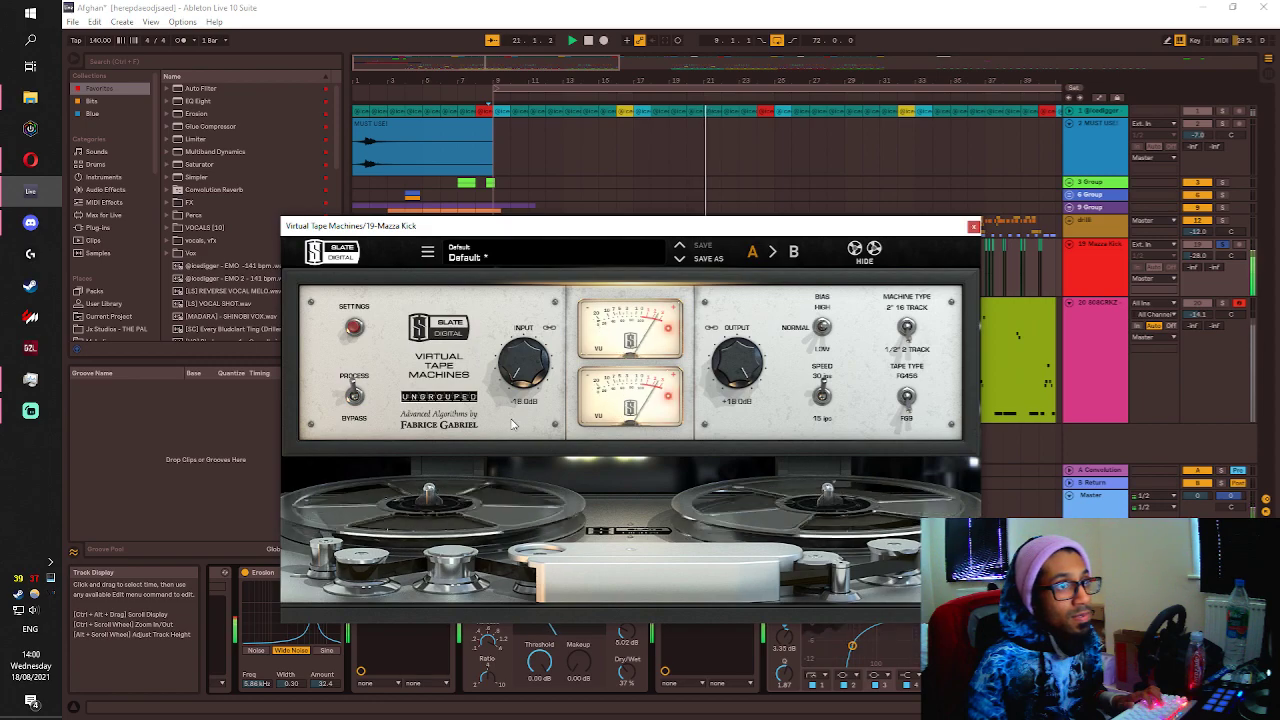
pyautogui.click(973, 227)
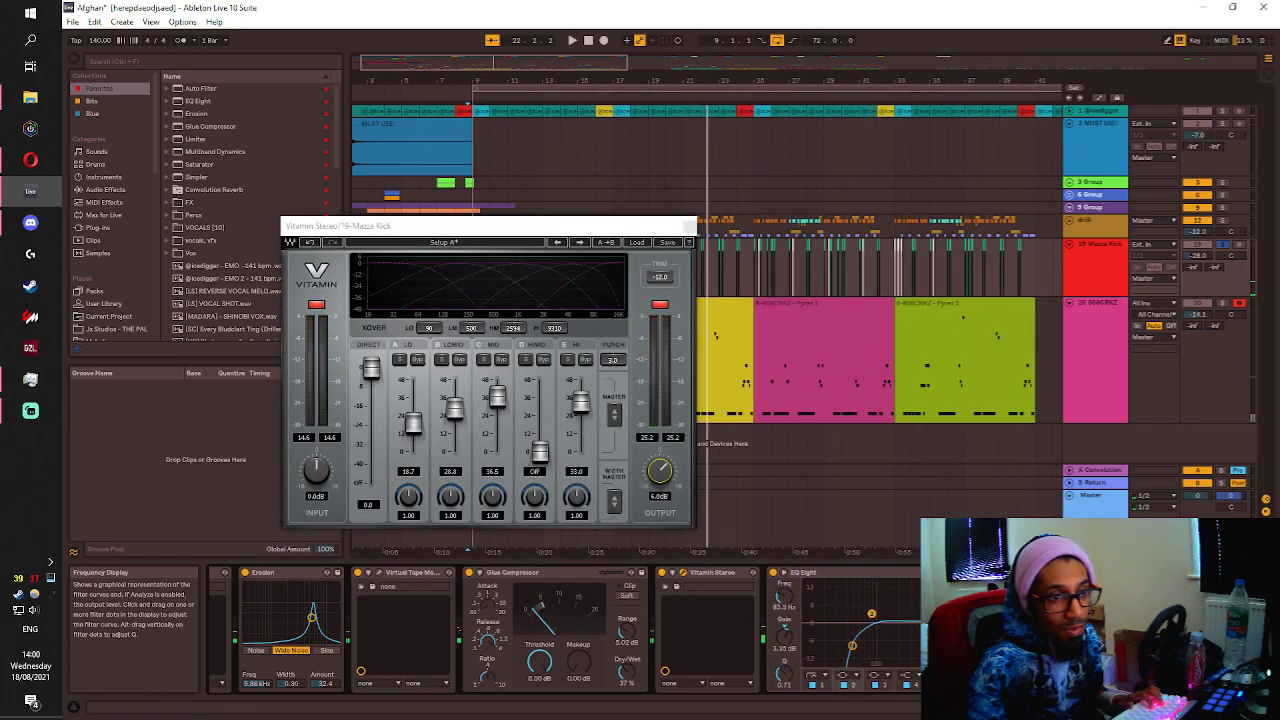
pyautogui.press('space')
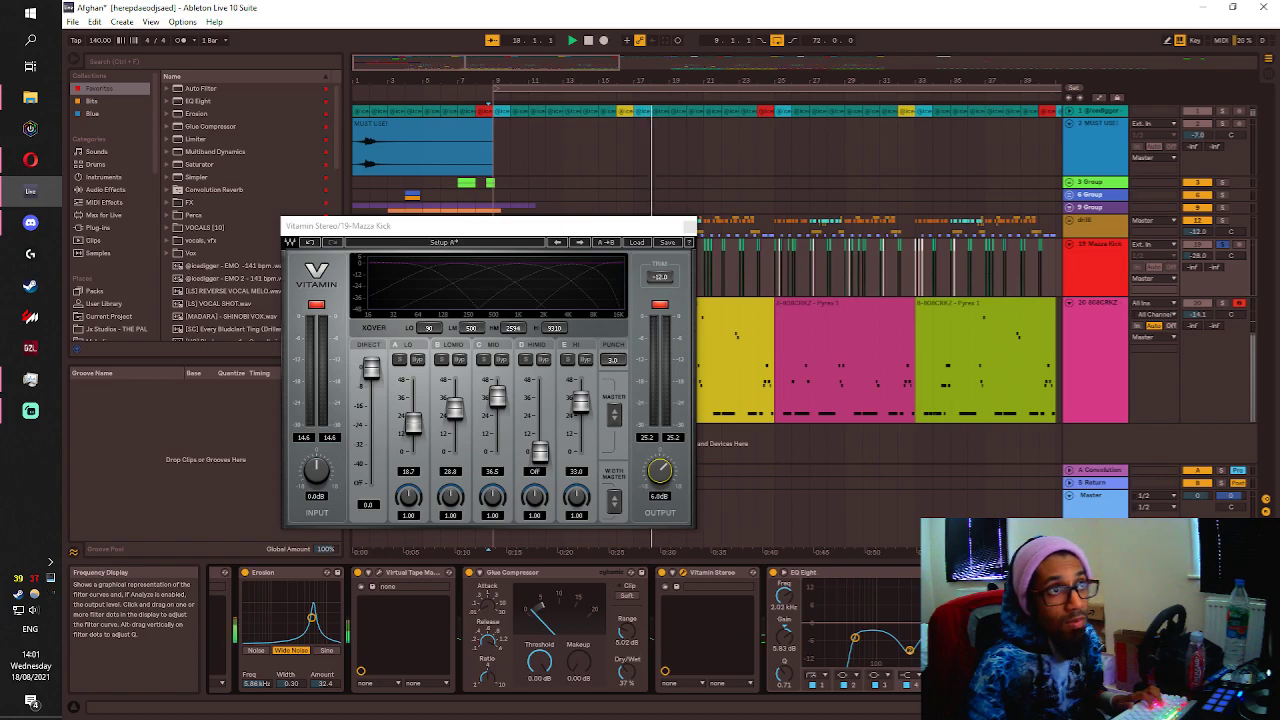
pyautogui.moveTo(971, 620); pyautogui.dragTo(981, 579)
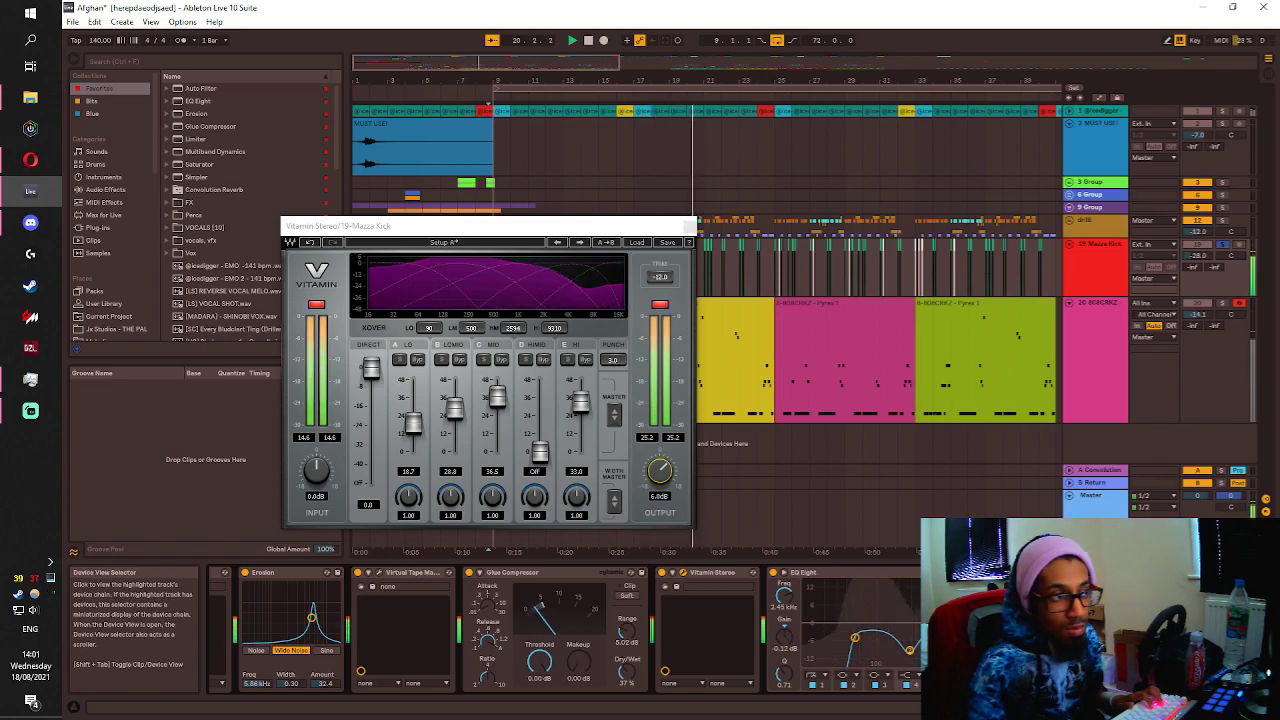
# Set the kick's Erosion frequency to 6.82 kHz and amount to 23.3, and stop playback.
pyautogui.click(1190, 707)
pyautogui.moveTo(1190, 707); pyautogui.dragTo(1213, 707)
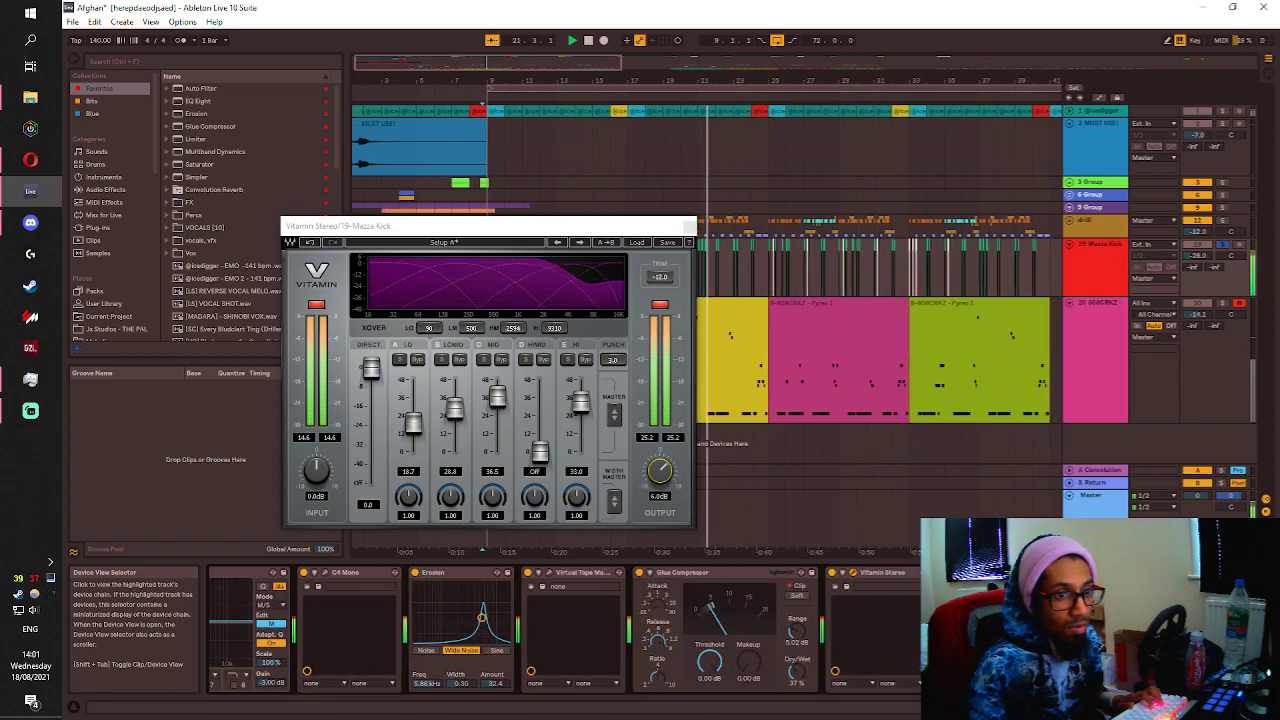
pyautogui.moveTo(488, 618)
pyautogui.mouseDown()
pyautogui.moveTo(483, 593)
pyautogui.moveTo(430, 612)
pyautogui.moveTo(489, 622)
pyautogui.mouseUp()
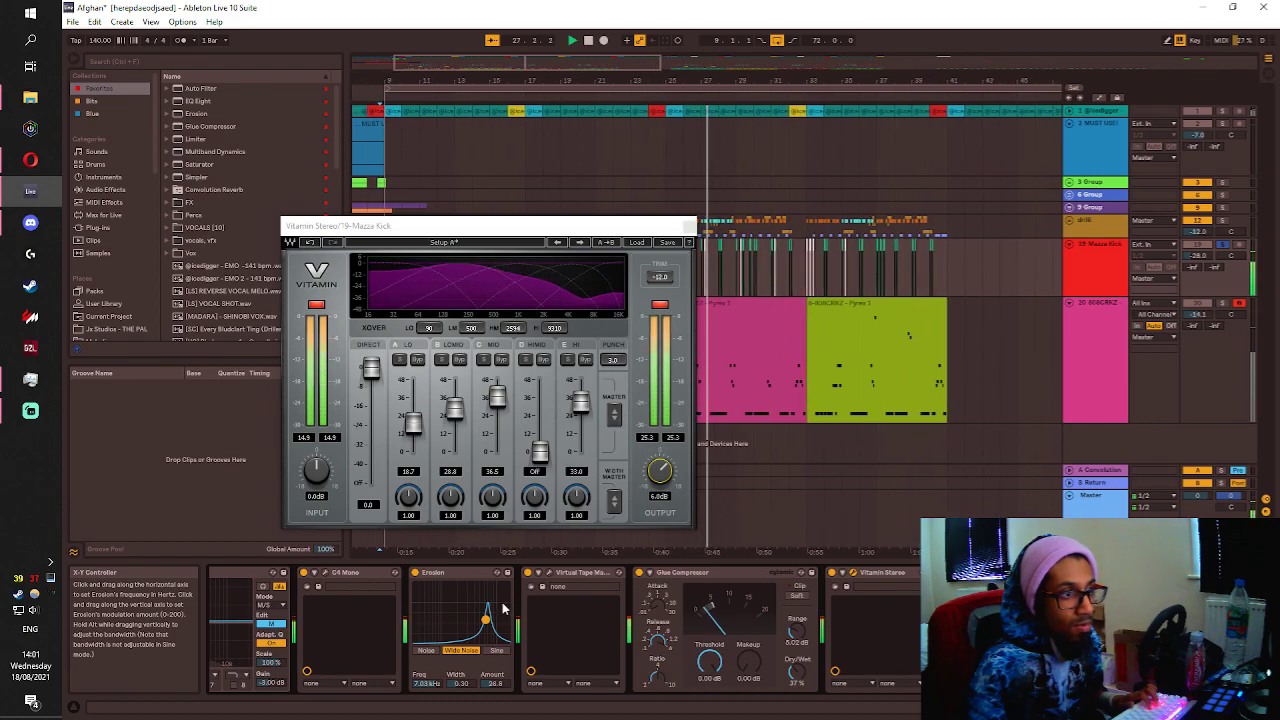
pyautogui.press('space')
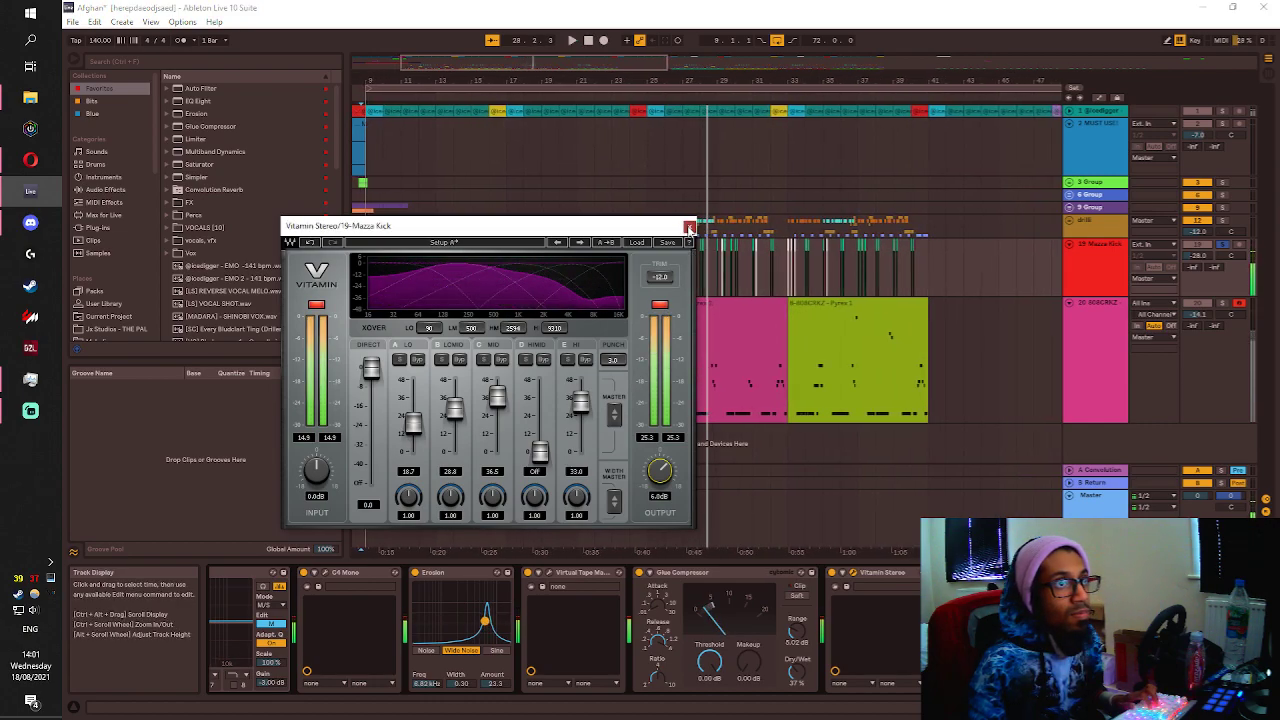
# Close the Vitamin Stereo window, unsolo the Mazza Kick track and set its volume to -25.3 dB while the full mix plays.
pyautogui.click(689, 227)
pyautogui.click(1222, 246)
pyautogui.press('space')
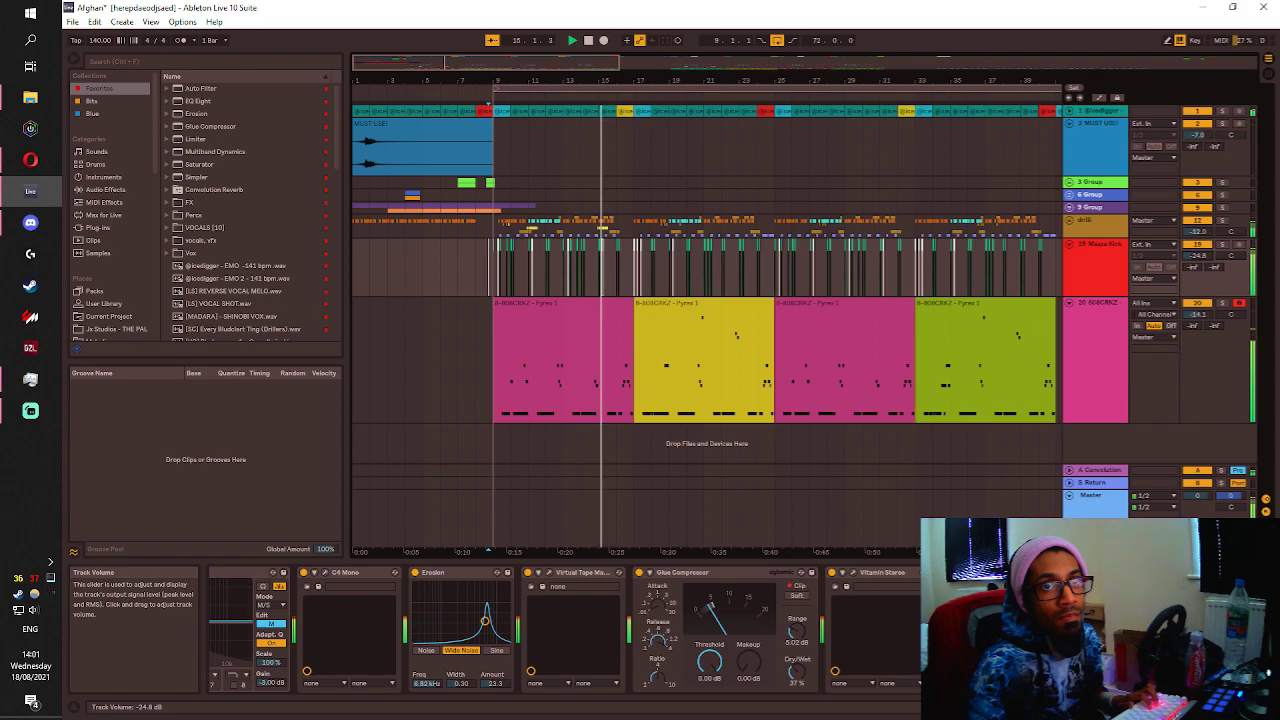
pyautogui.moveTo(1199, 259); pyautogui.dragTo(1199, 264)
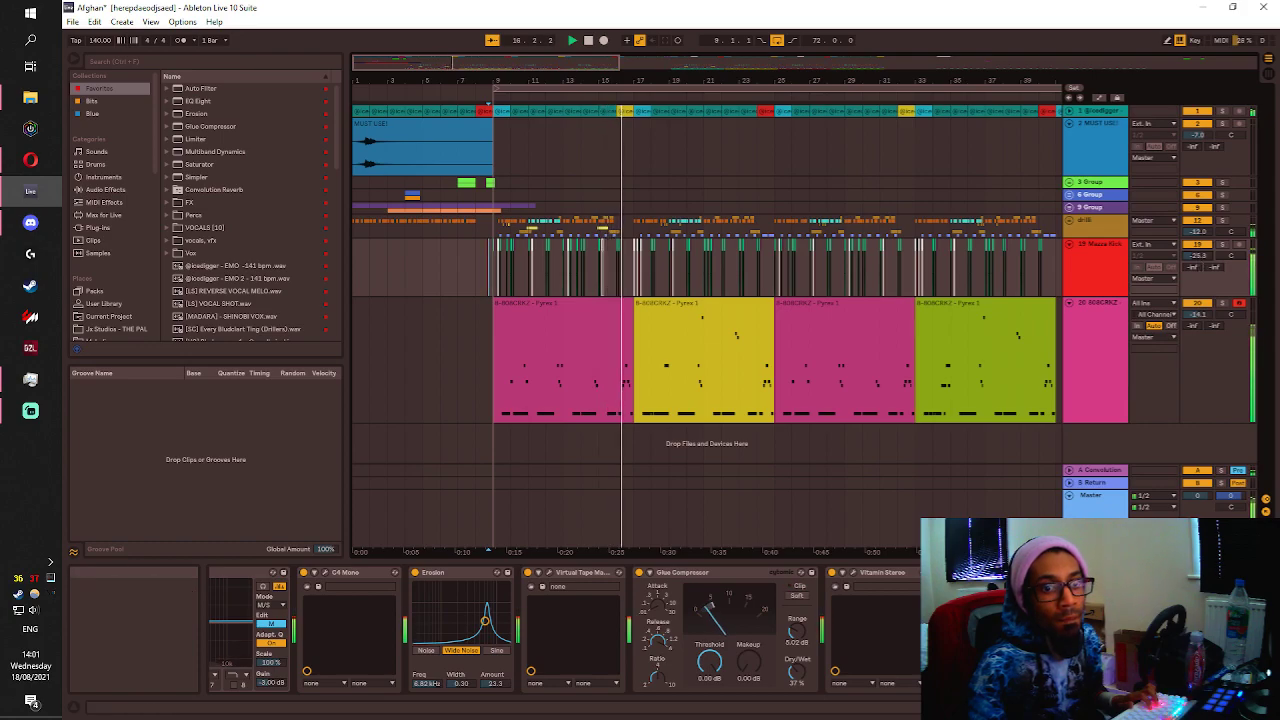
# Set the bass alignment of the kick's Virtual Tape Machines to about -0.85 dB in its settings and close the plug-in window.
pyautogui.scroll(-2, 400, 590)
pyautogui.click(379, 573)
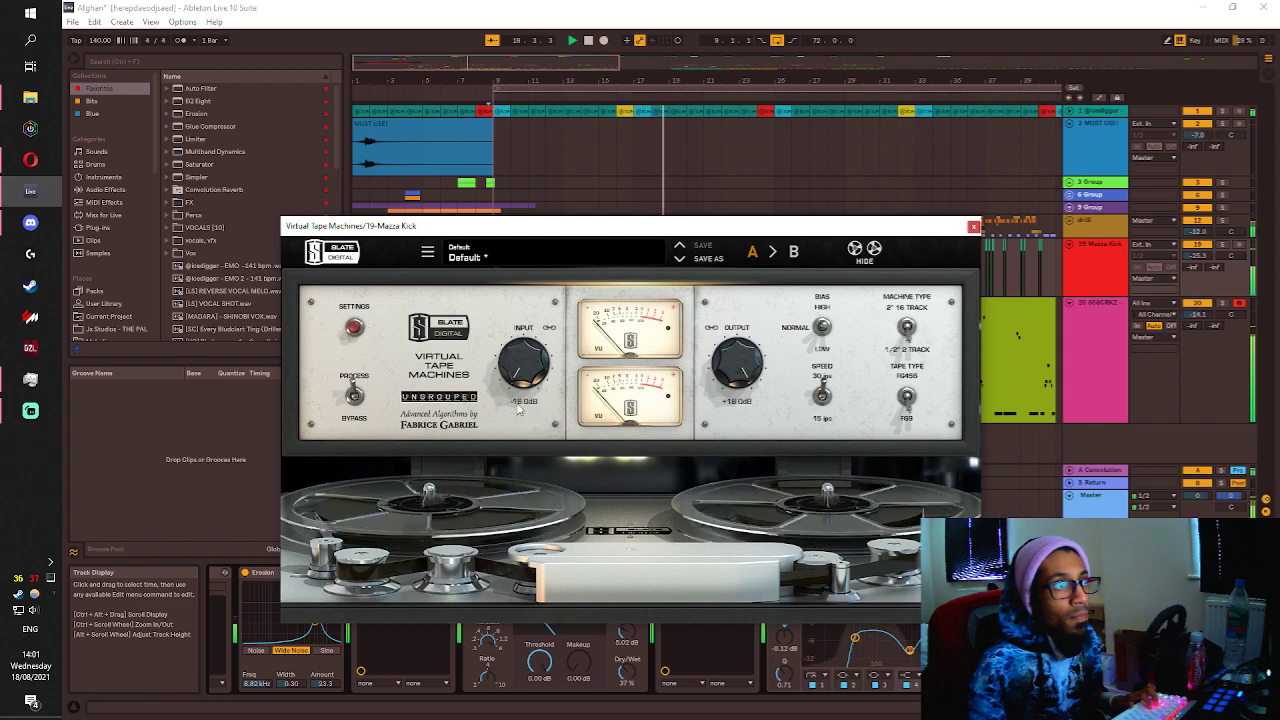
pyautogui.click(405, 453)
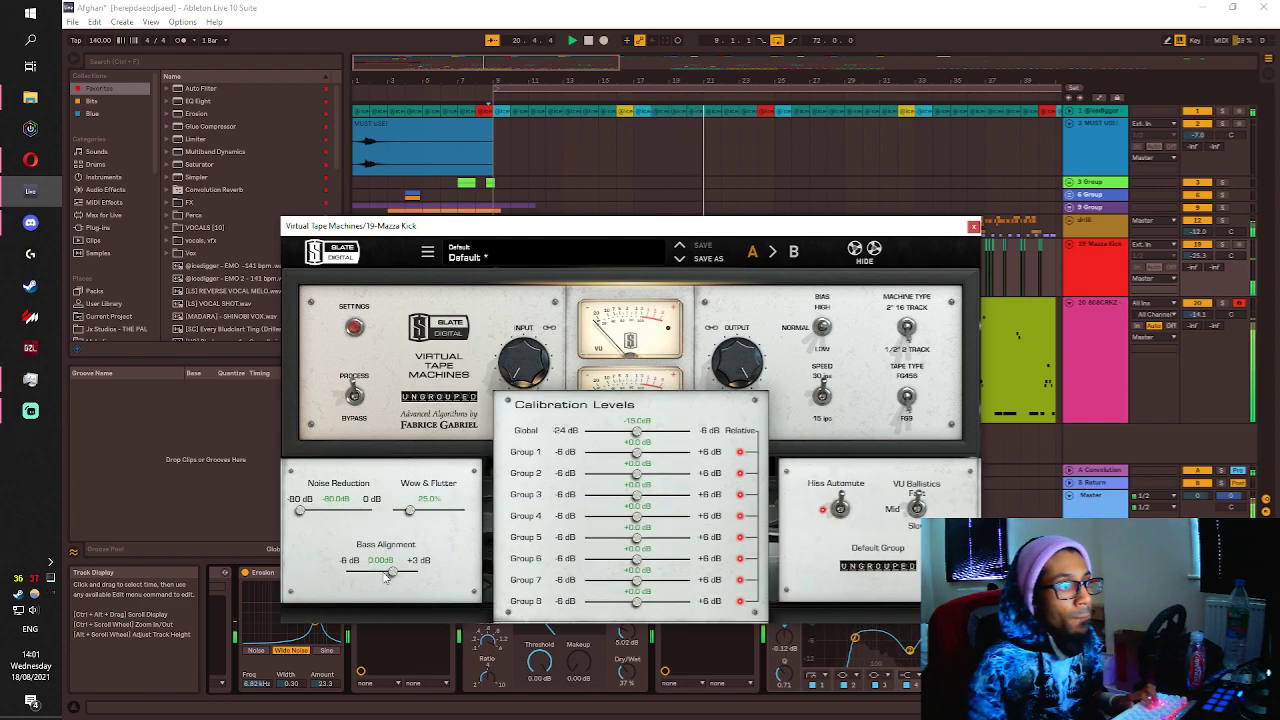
pyautogui.moveTo(388, 576); pyautogui.dragTo(380, 577)
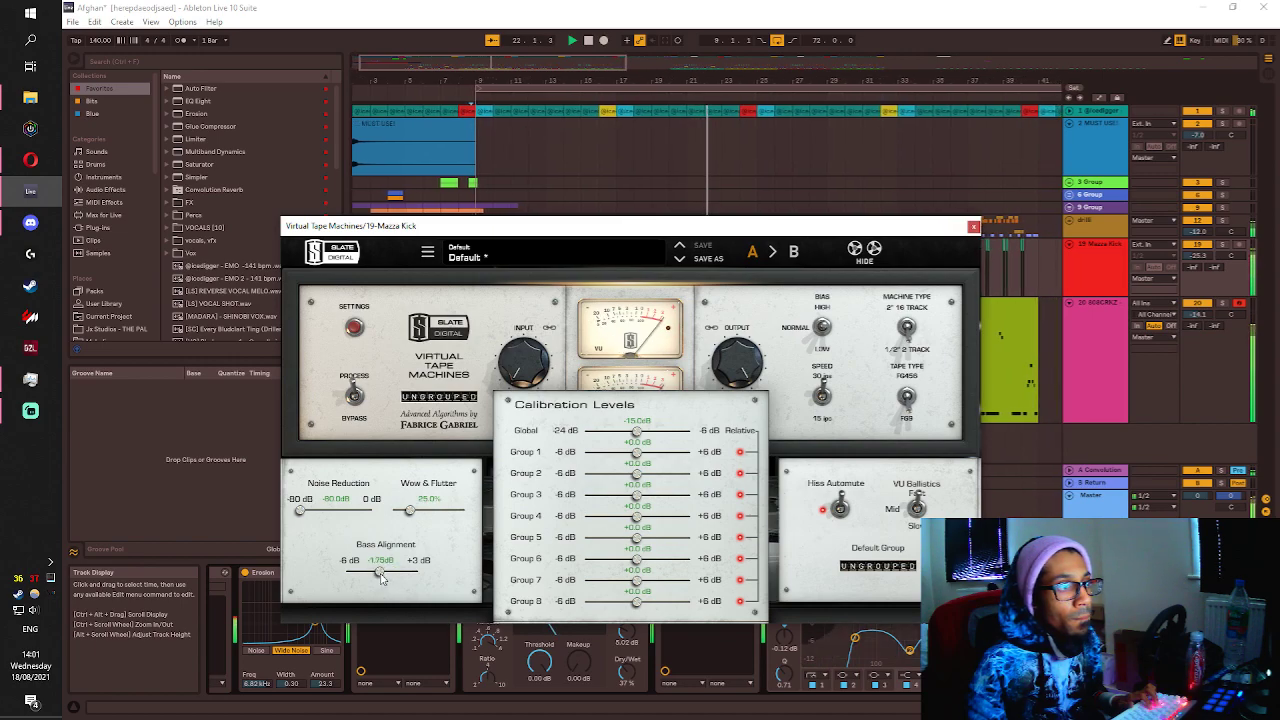
pyautogui.moveTo(373, 577); pyautogui.dragTo(343, 575)
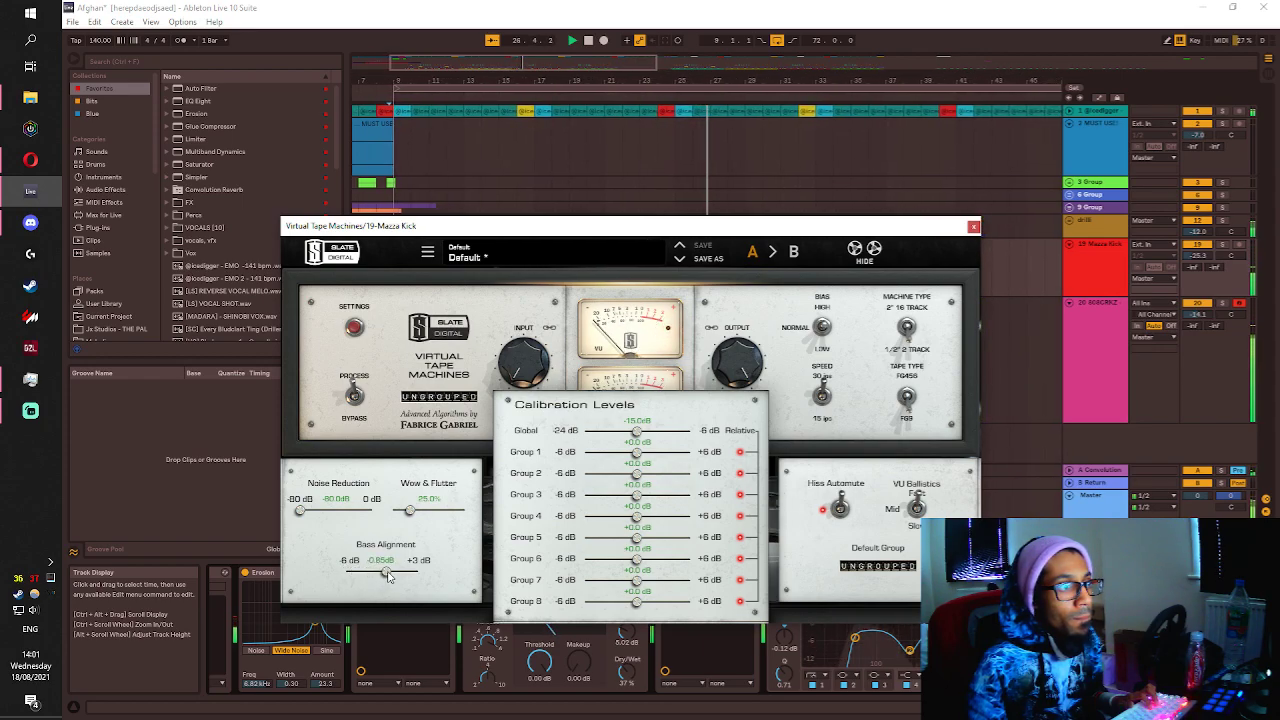
pyautogui.click(970, 227)
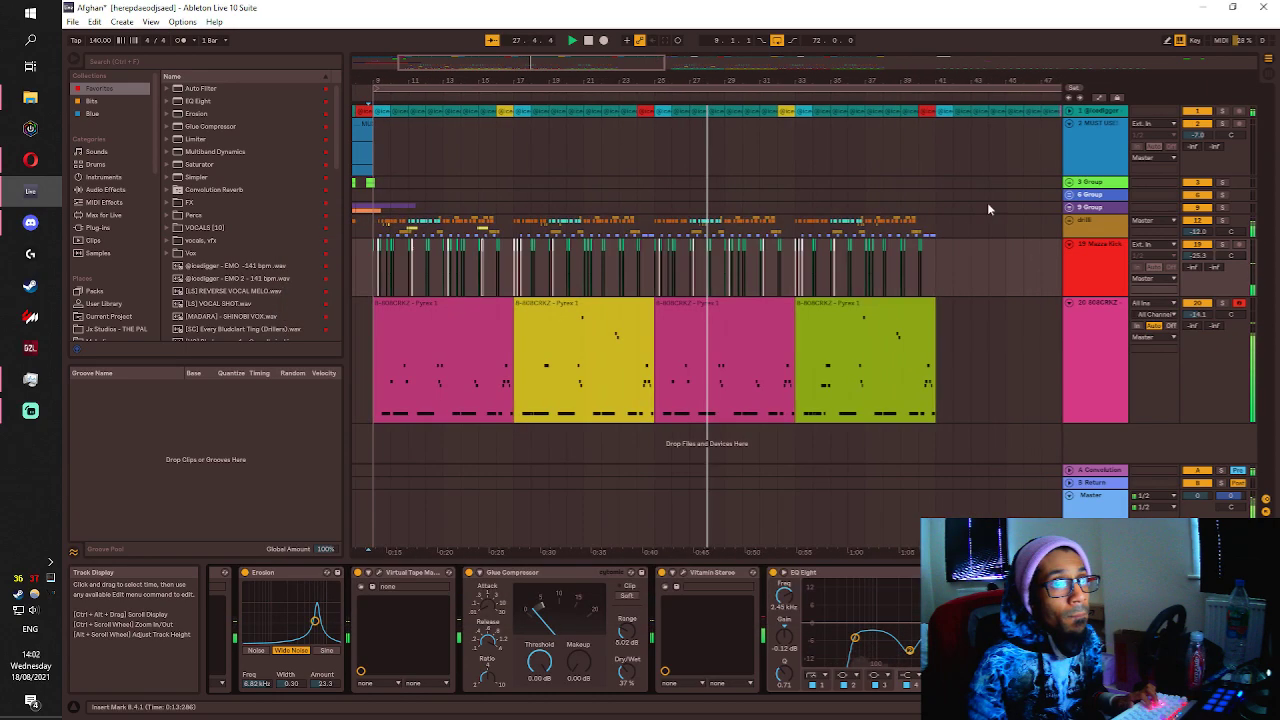
# Fold the MUST USE and 808CRKZ tracks and unfold the first melody track.
pyautogui.click(1069, 122)
pyautogui.click(1071, 112)
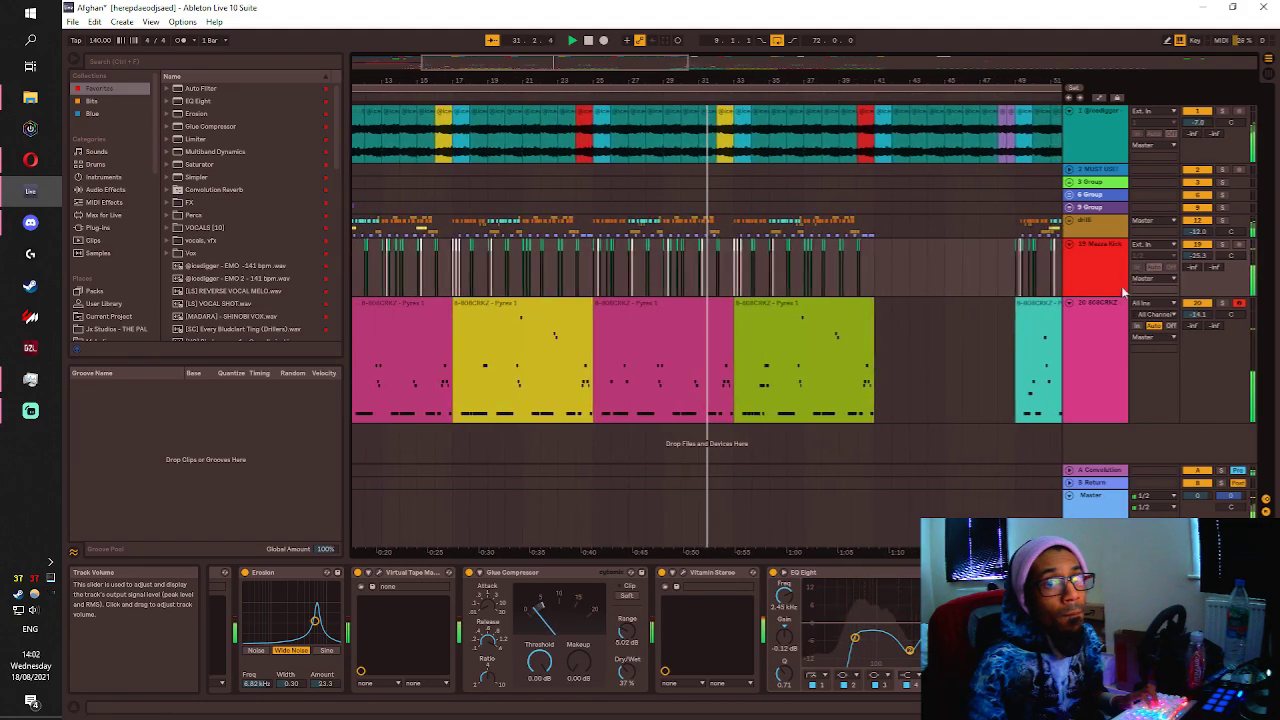
pyautogui.click(1073, 305)
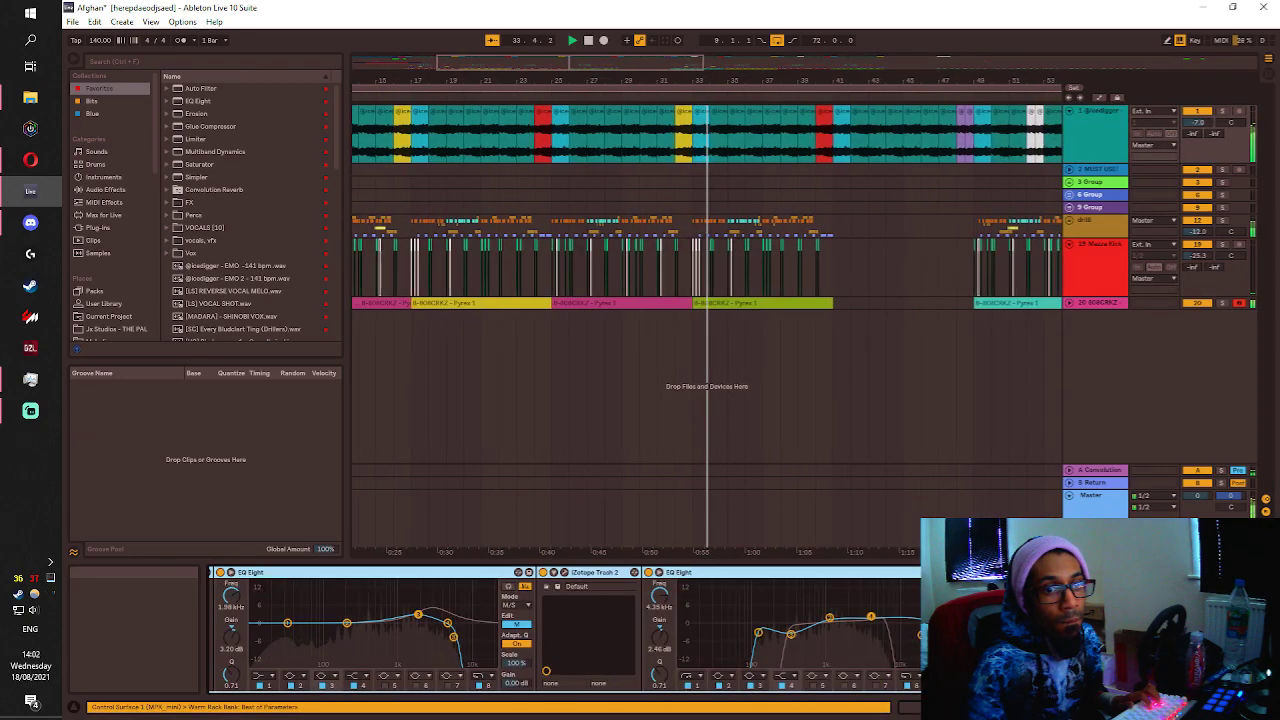
# Search the browser for mono and select the Mono.adv preset.
pyautogui.click(193, 63)
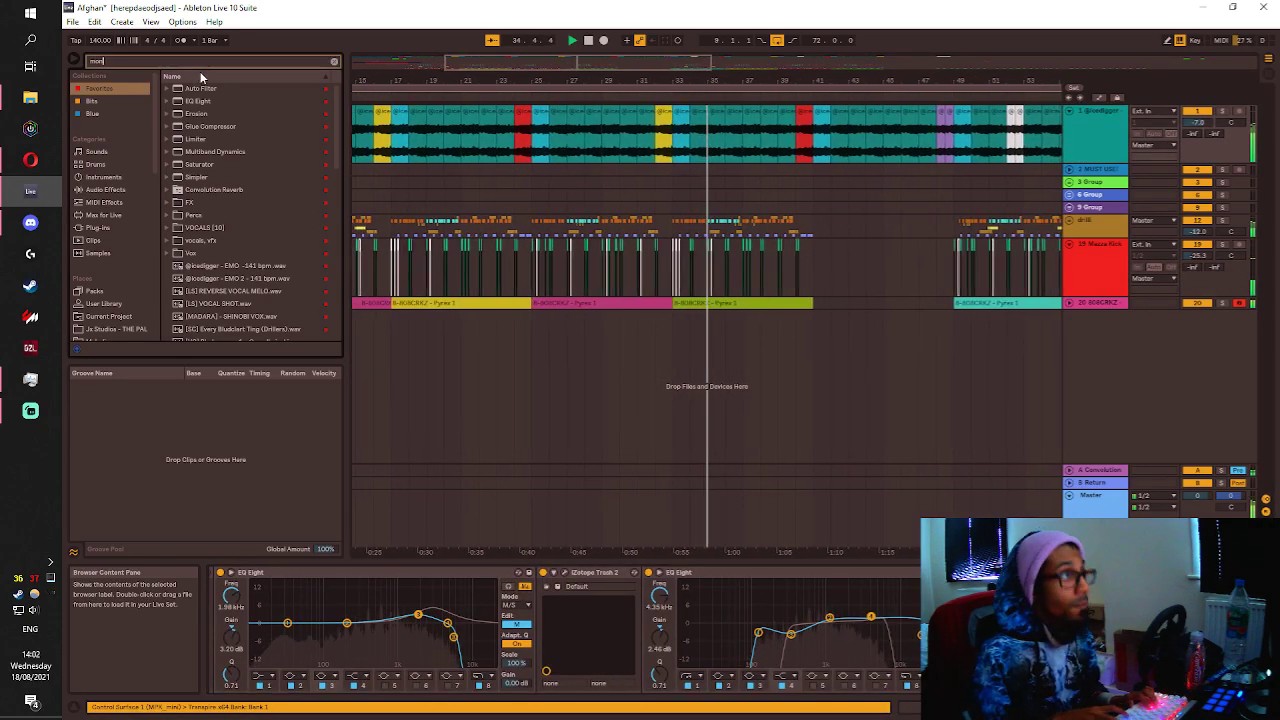
pyautogui.write('mono')
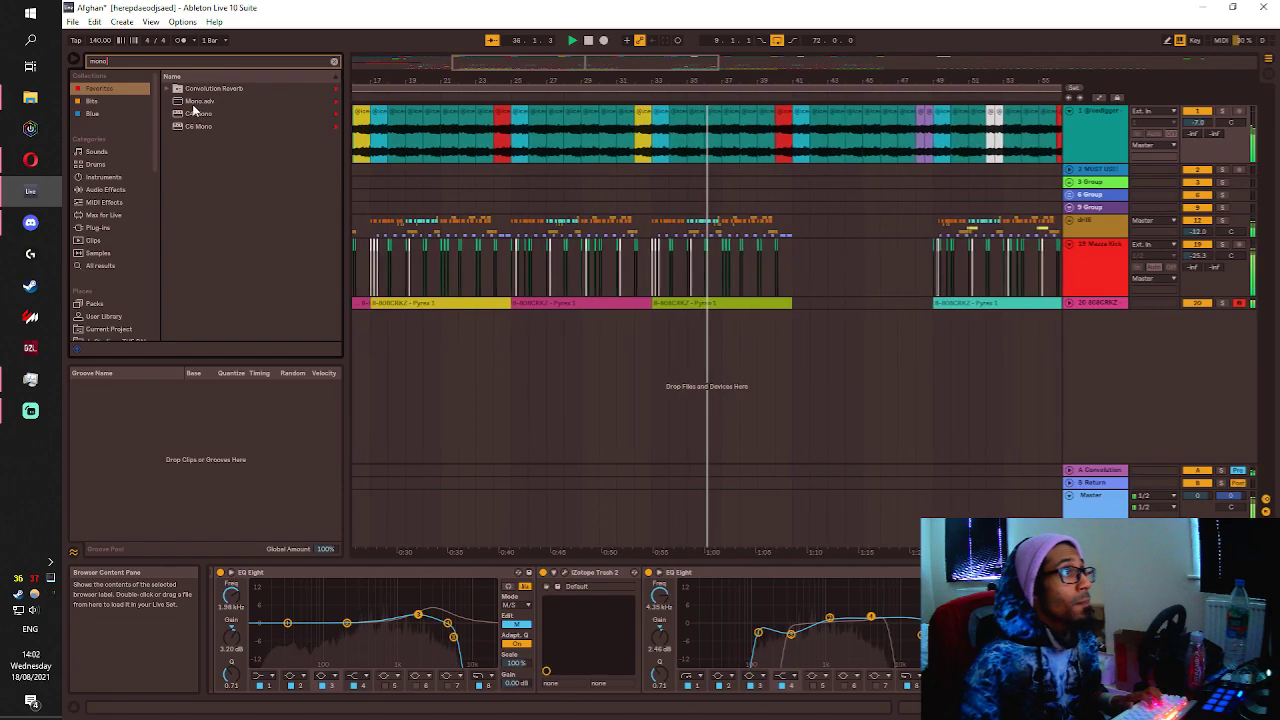
pyautogui.click(199, 101)
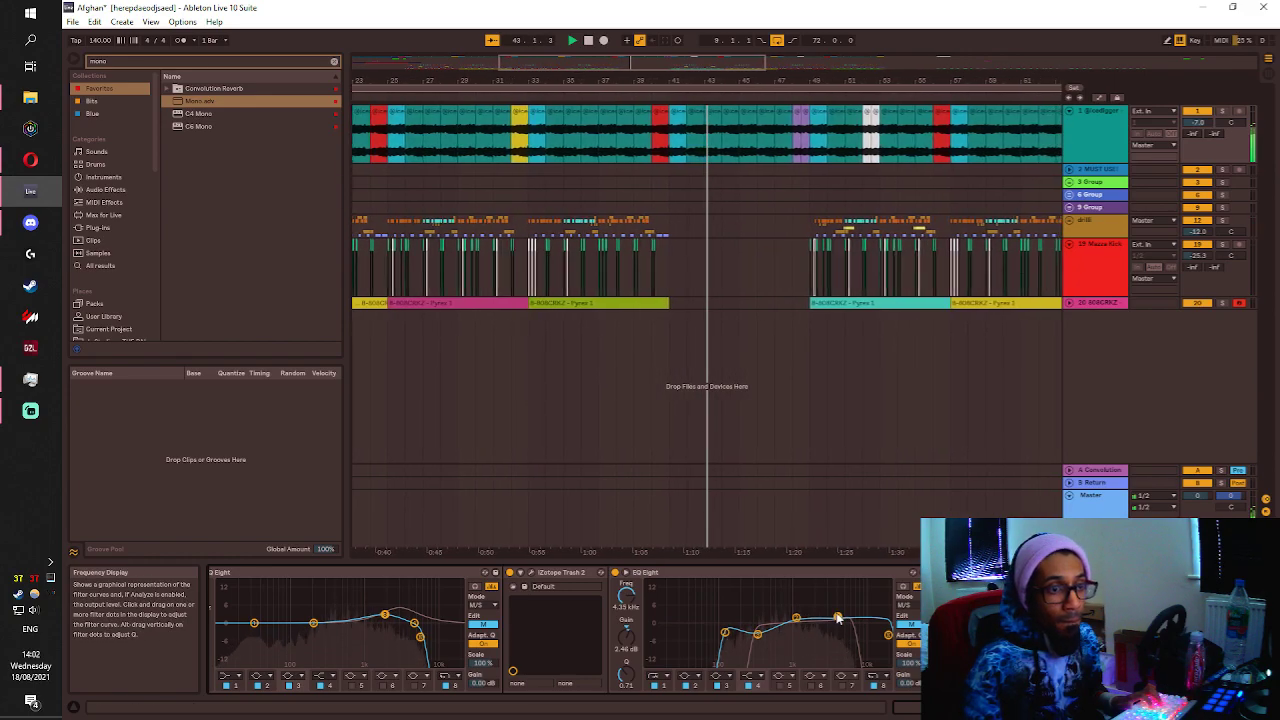
# In the EQ Eight after Trash 2 on the melody track, edit the side channel with a band at 1.34 kHz and 3.44 dB.
pyautogui.moveTo(837, 616); pyautogui.dragTo(799, 614)
pyautogui.click(914, 624)
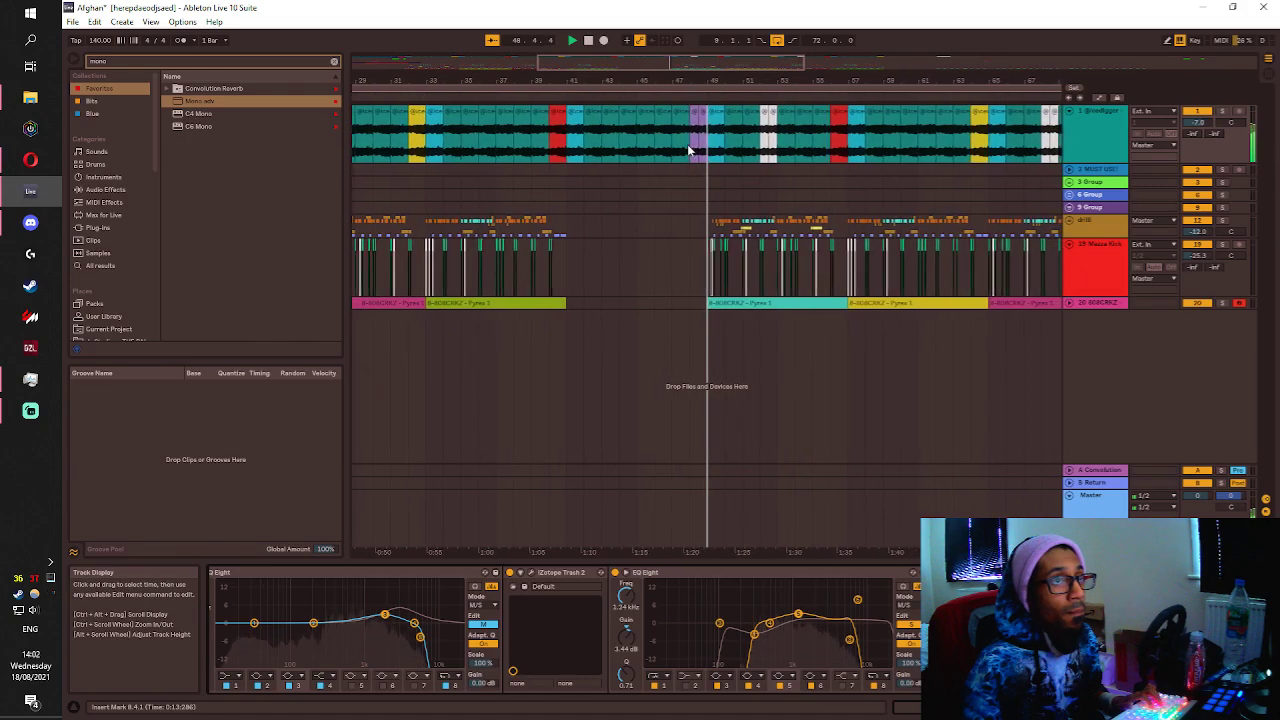
# Audition the purple melody clips from bar 48, placing the insert marker at their start.
pyautogui.keyDown('ctrl'); pyautogui.scroll(6, 687, 144); pyautogui.keyUp('ctrl')
pyautogui.keyDown('ctrl'); pyautogui.scroll(2, 650, 145); pyautogui.keyUp('ctrl')
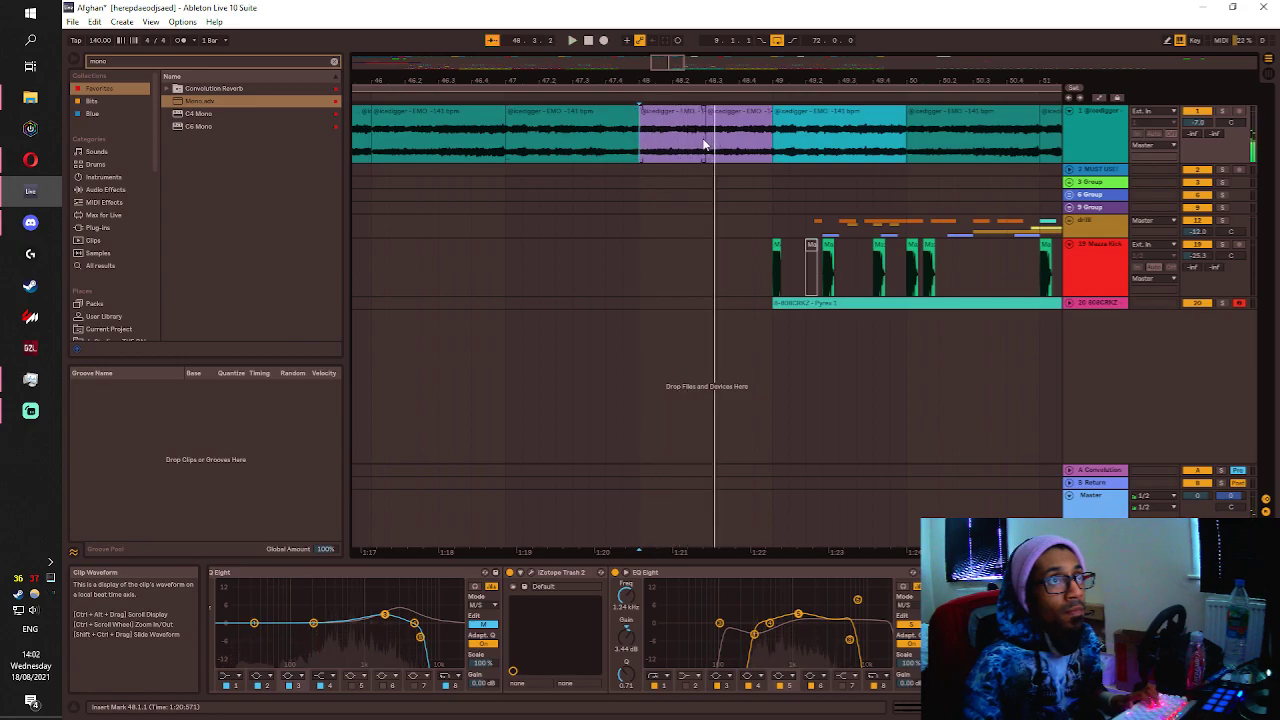
pyautogui.moveTo(688, 145); pyautogui.dragTo(641, 145)
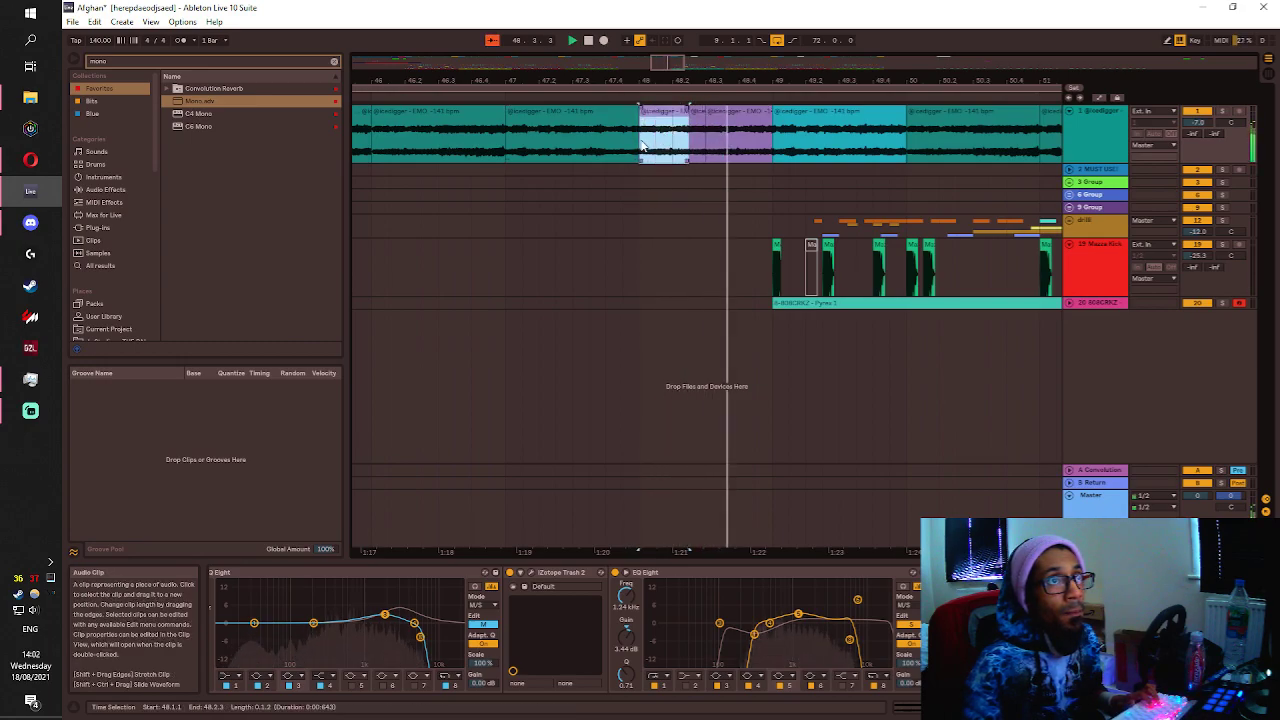
pyautogui.click(638, 146)
pyautogui.press('space')
pyautogui.press('space')
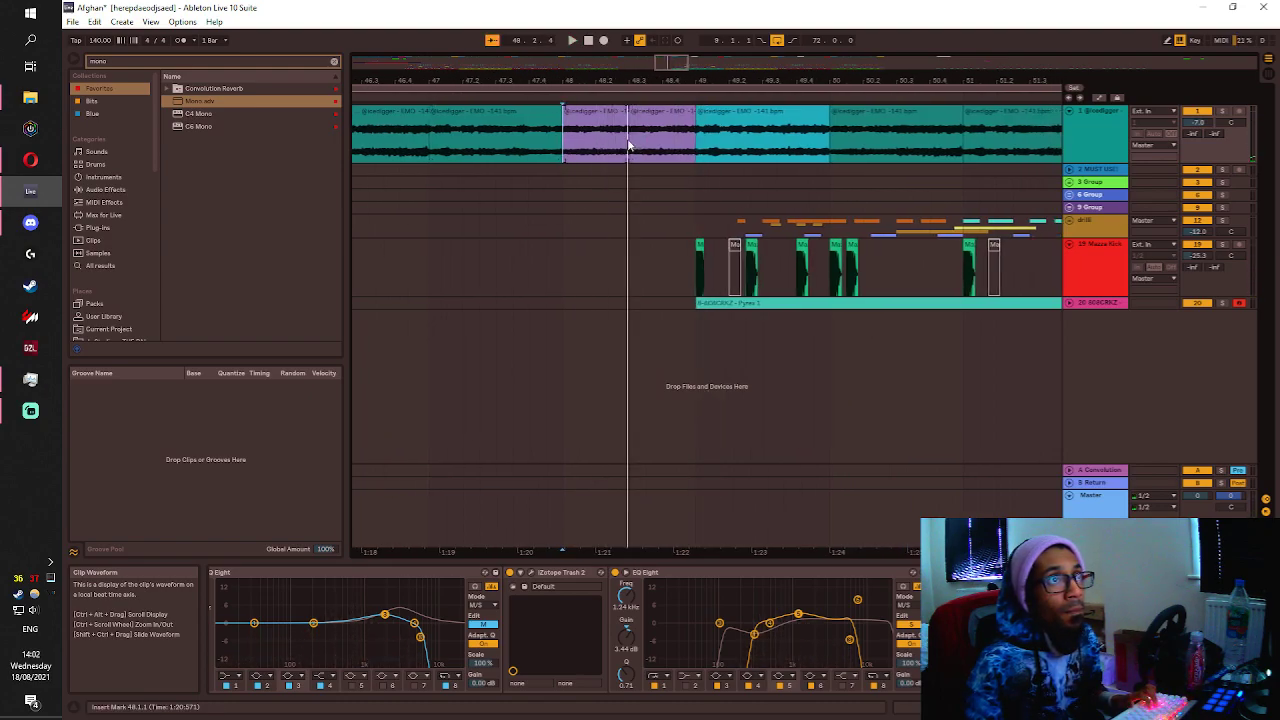
# Try an edit at the end of the first purple melody clip, auditioning it from bar 48.
pyautogui.keyDown('ctrl'); pyautogui.scroll(2, 628, 146); pyautogui.keyUp('ctrl')
pyautogui.press('space')
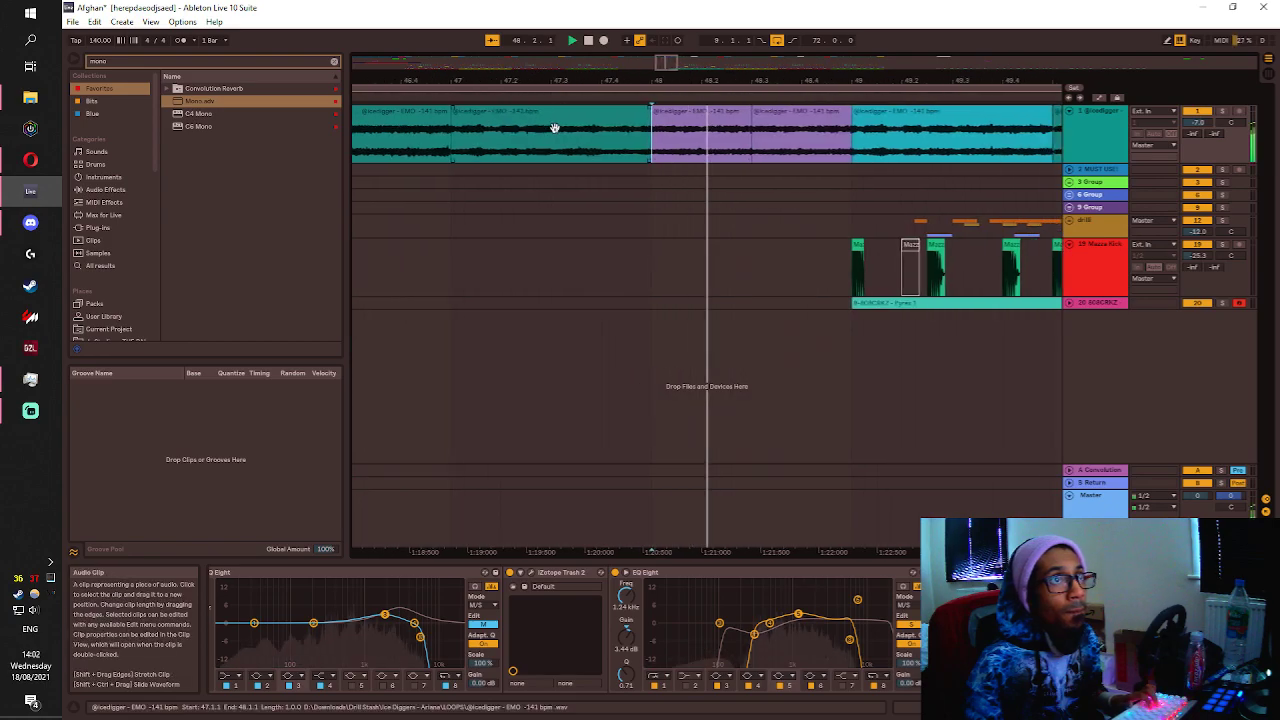
pyautogui.moveTo(632, 145); pyautogui.dragTo(648, 145)
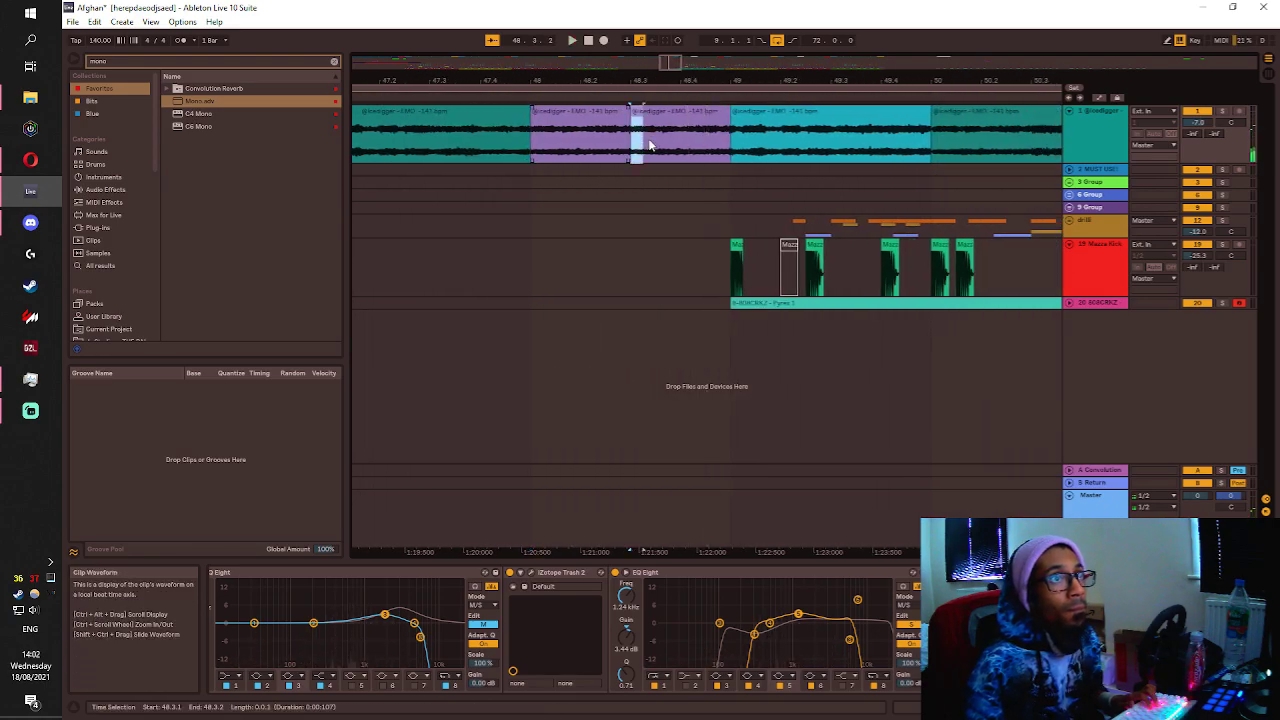
pyautogui.click(540, 150)
pyautogui.press('space')
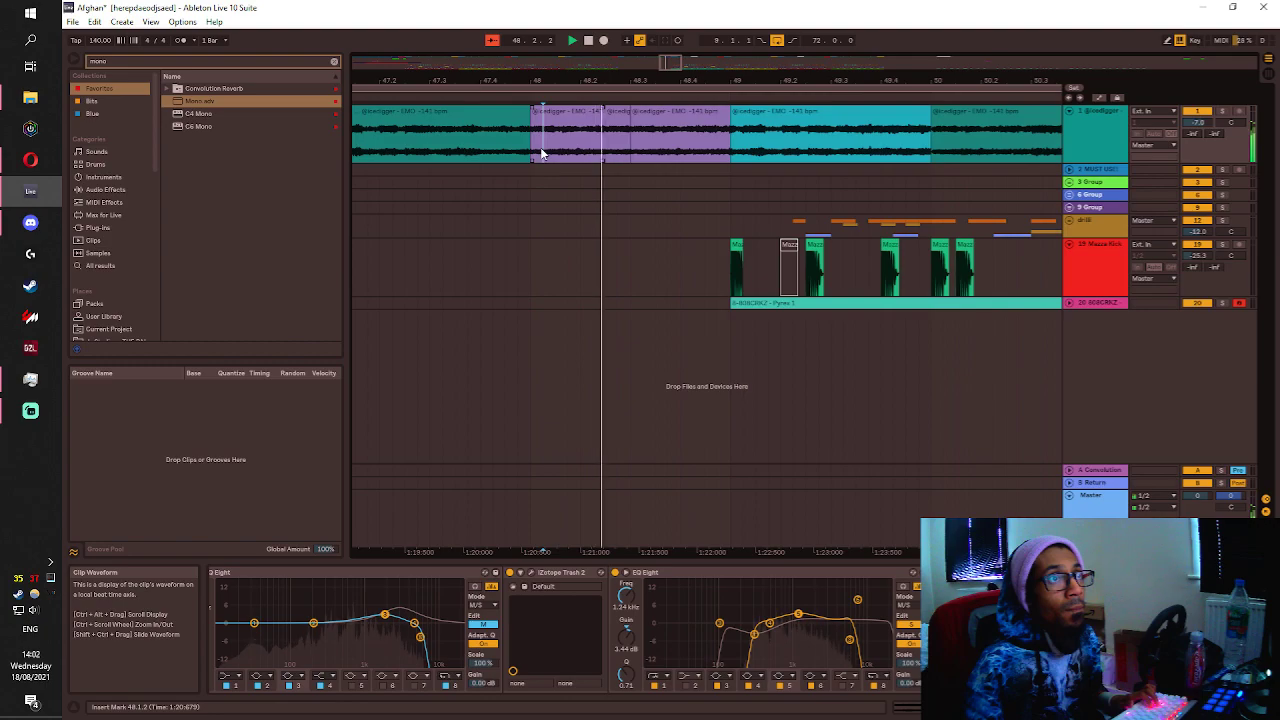
pyautogui.press('space')
pyautogui.hotkey('ctrl', 'z')
# Separate the last sixteenth of the first purple melody clip before 48.3, audition from bar 48, and save the set.
pyautogui.click(643, 142)
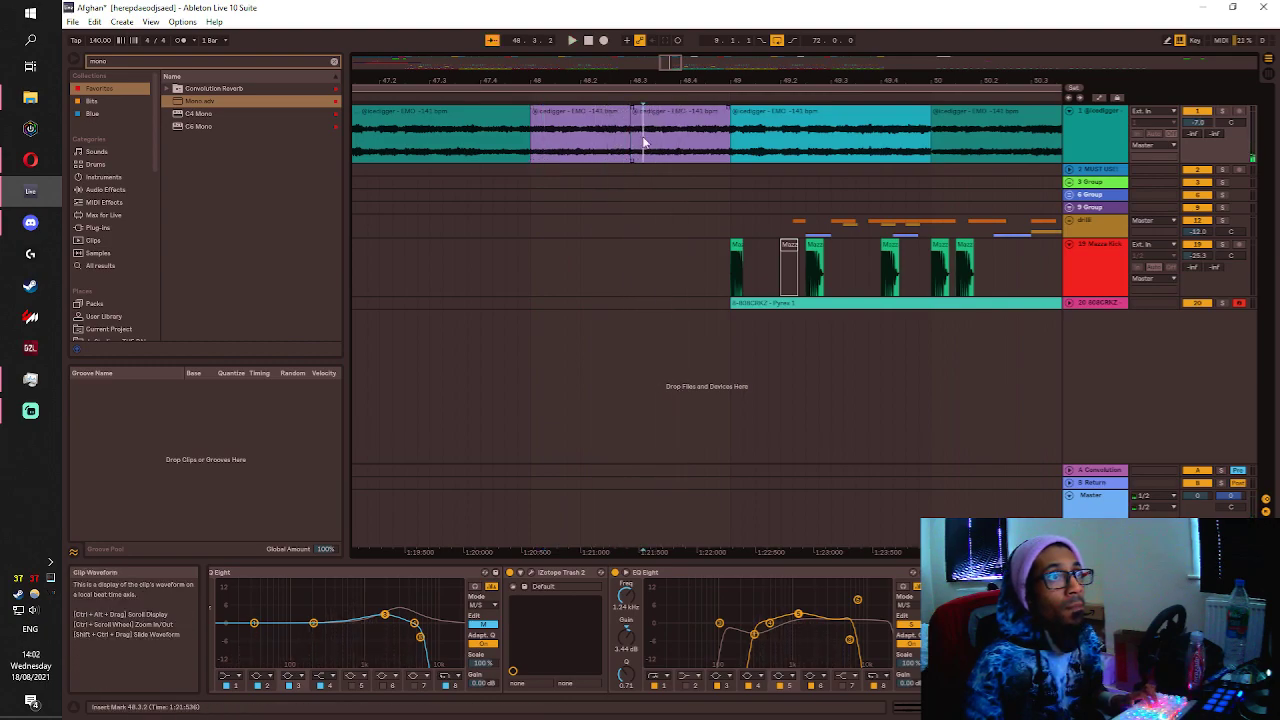
pyautogui.click(537, 142)
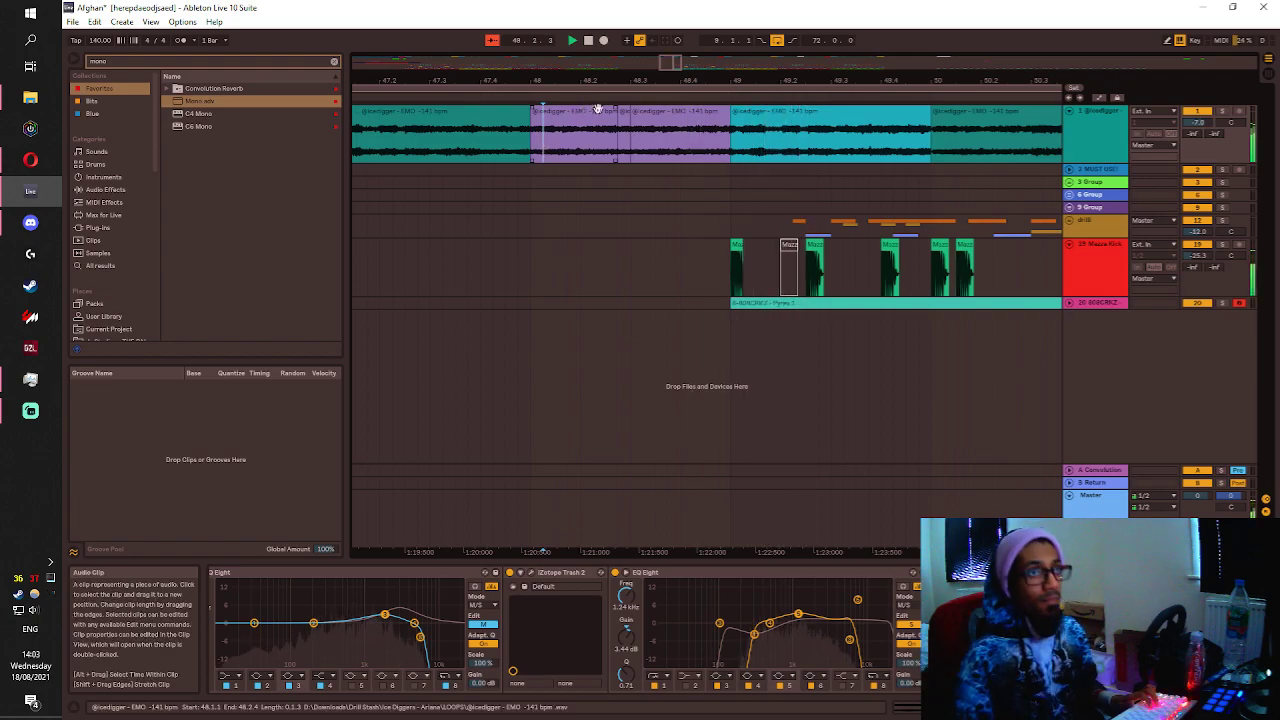
pyautogui.scroll(-3, 702, 211)
pyautogui.hotkey('ctrl', 's')
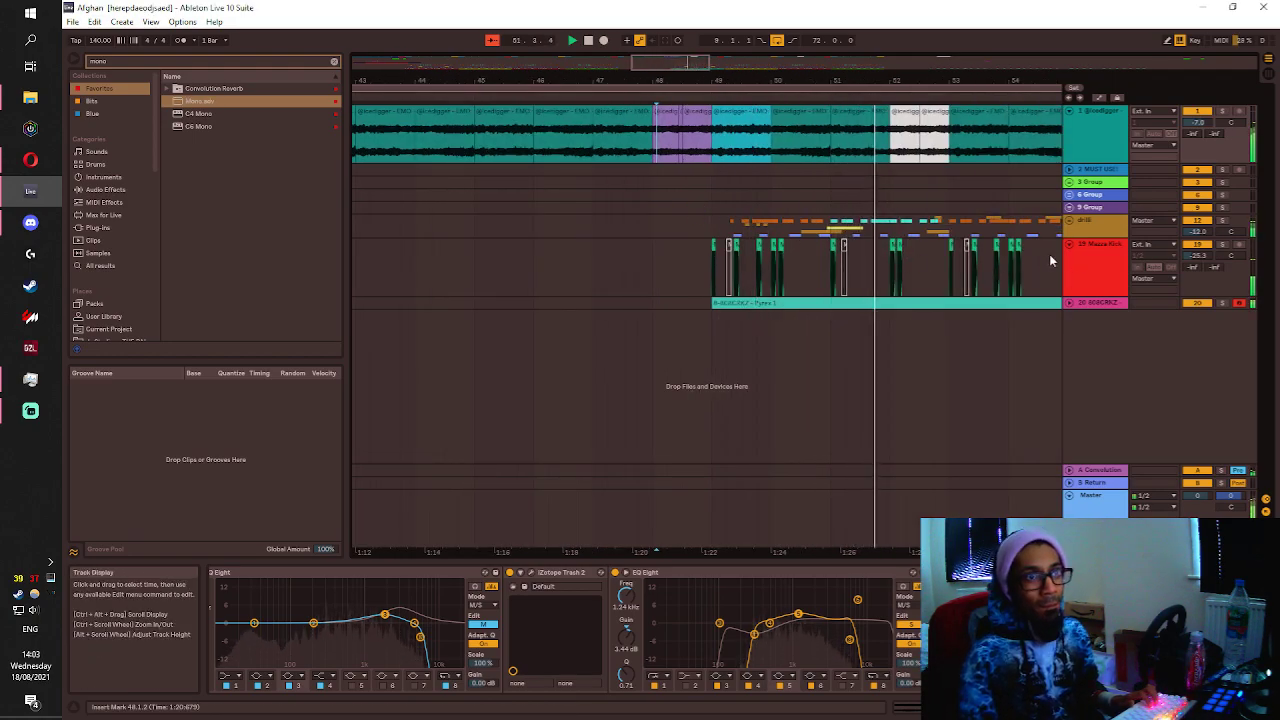
# Briefly unfold the 808CRKZ track, then fold it and the Mazza Kick track, and save the set.
pyautogui.click(1070, 302)
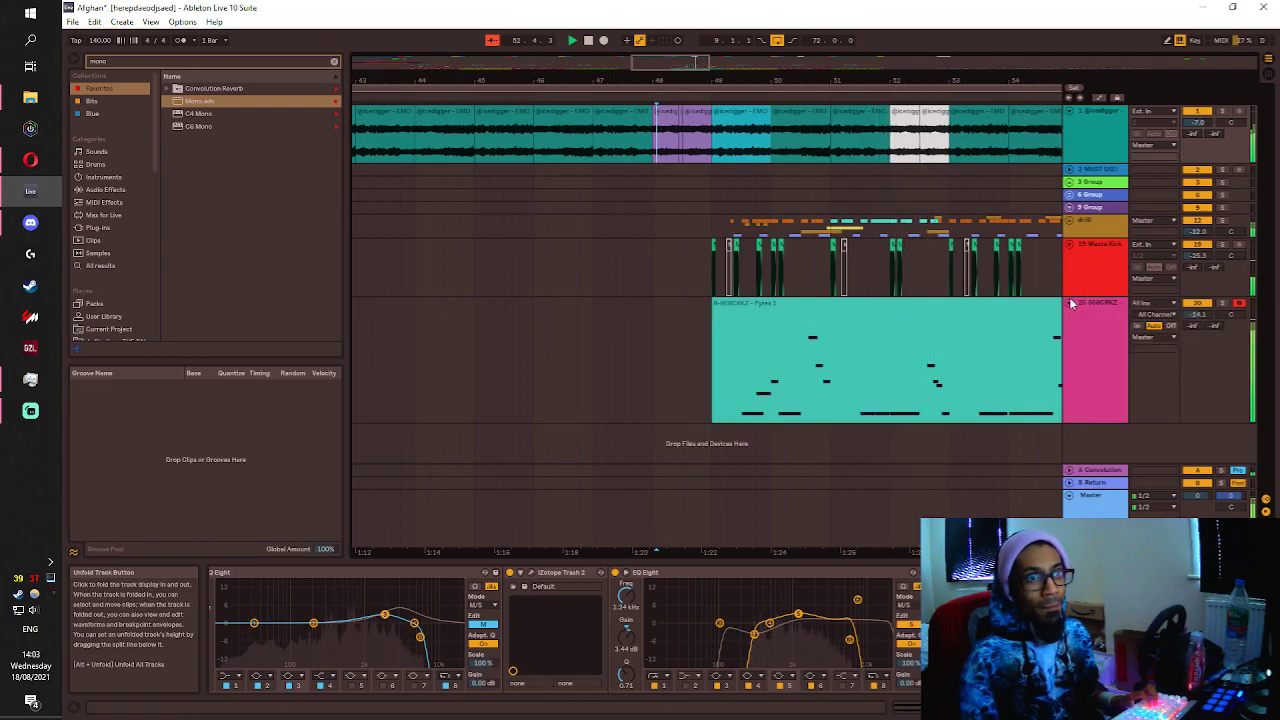
pyautogui.click(1070, 303)
pyautogui.scroll(-5, 952, 277)
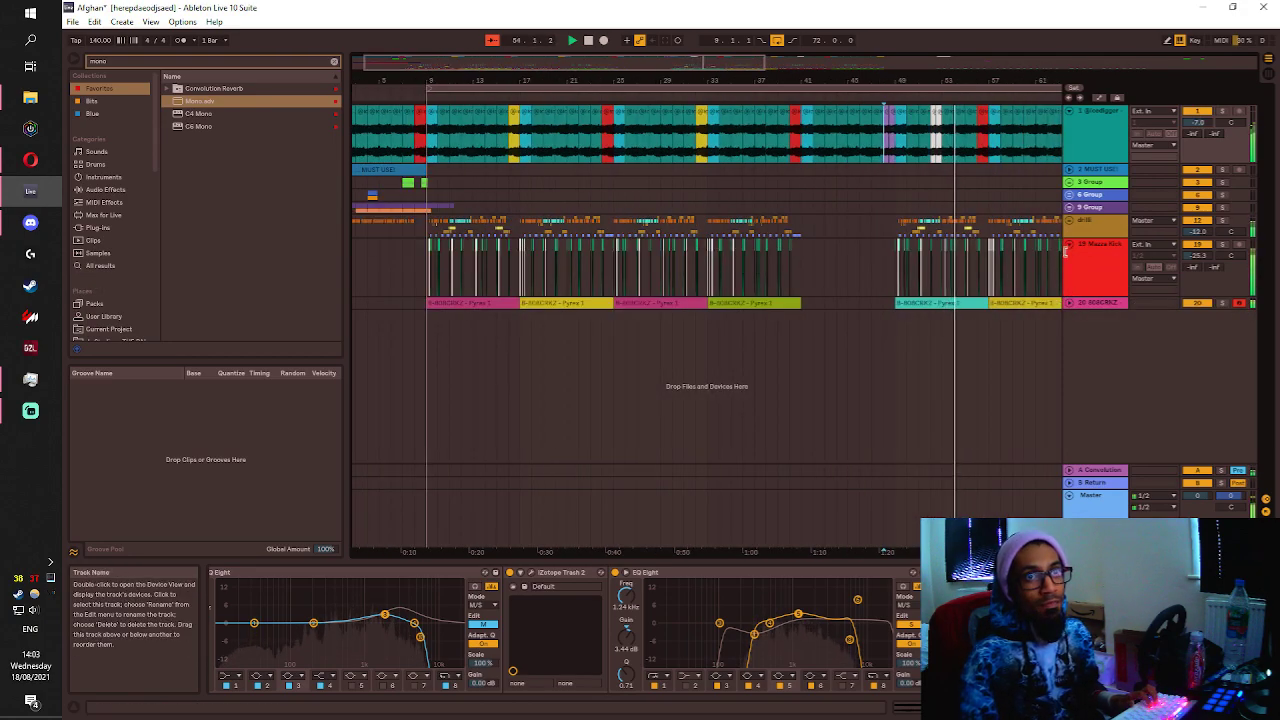
pyautogui.click(1070, 245)
pyautogui.scroll(-3, 1012, 232)
pyautogui.hotkey('ctrl', 's')
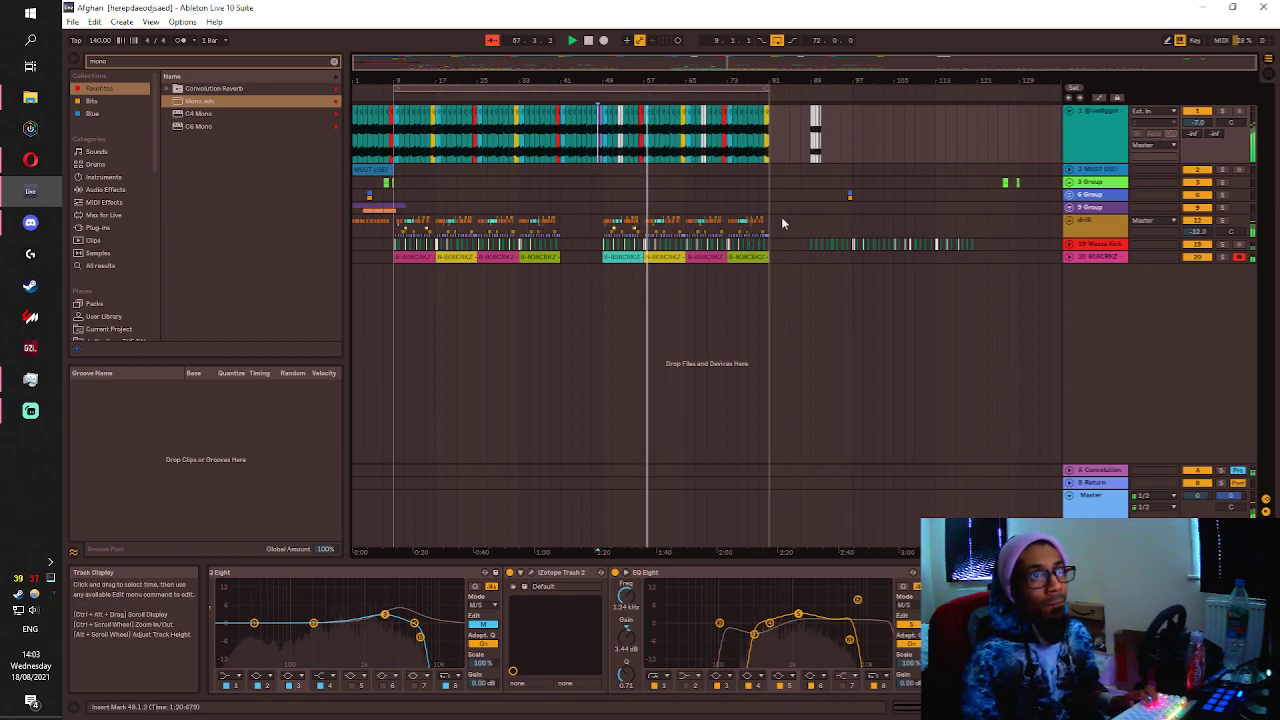
# Delete the leftover Mazza Kick clips beyond the loop end and the stray 3 Group clips after bar 120.
pyautogui.click(810, 244)
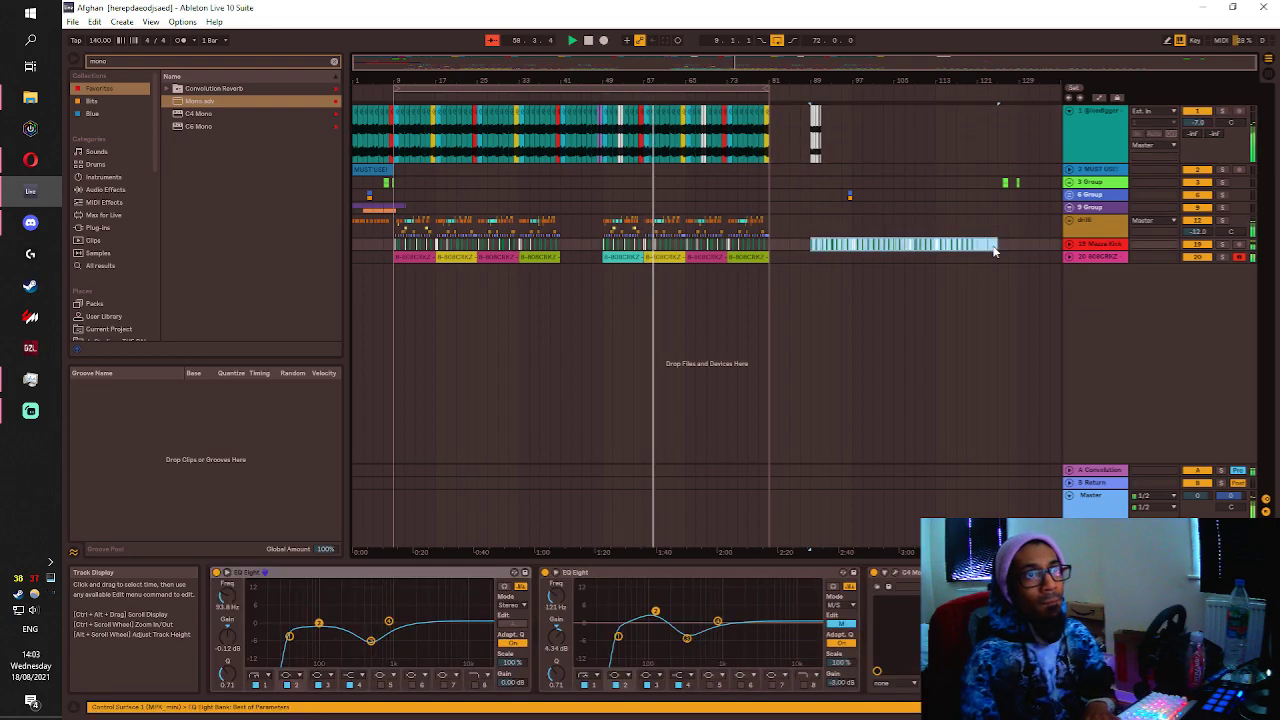
pyautogui.press('Delete')
pyautogui.moveTo(977, 183); pyautogui.dragTo(1040, 185)
pyautogui.press('Delete')
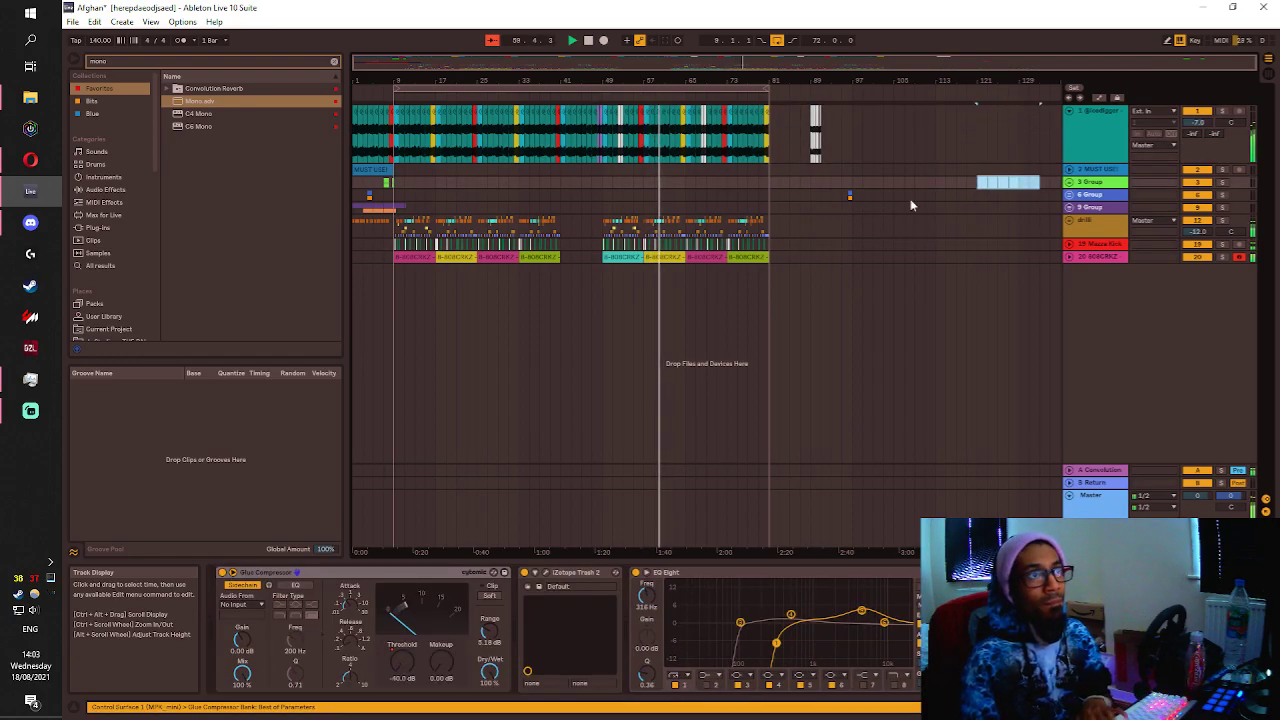
# Try pasting the 3 Group clips from bars 7 and 8 at bar 47 and audition the transition into bar 49.
pyautogui.click(401, 189)
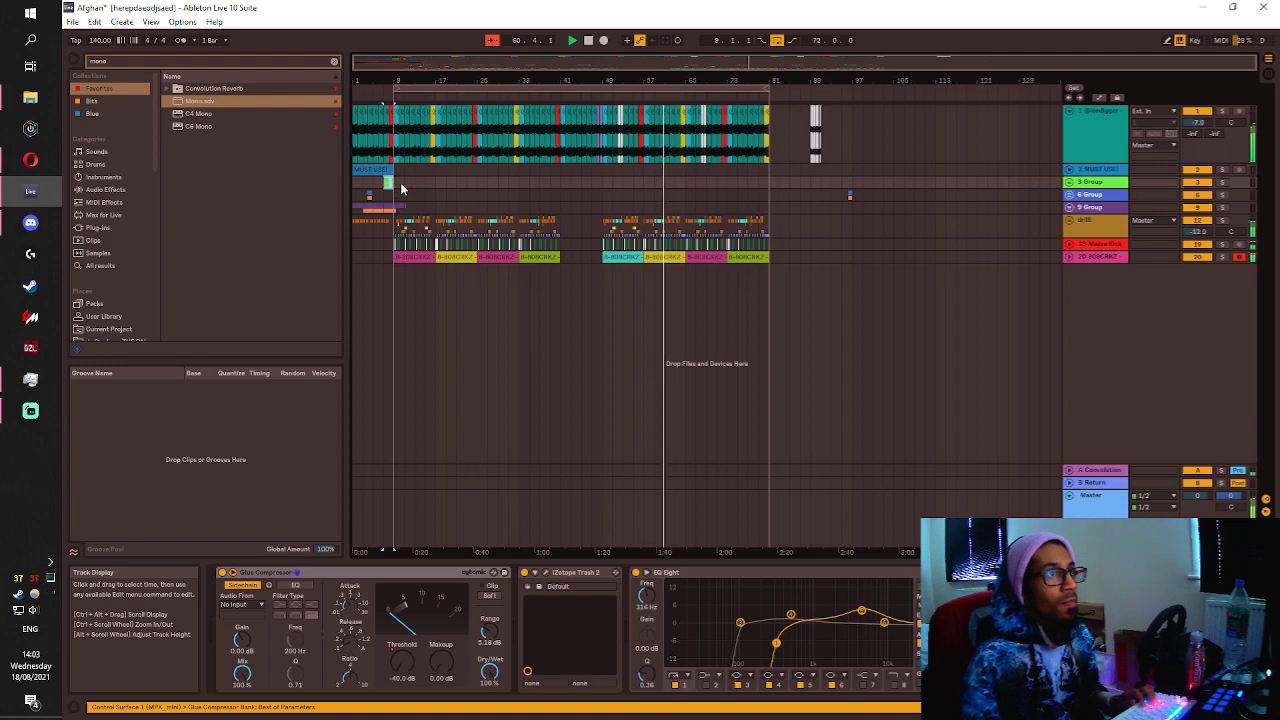
pyautogui.click(590, 182)
pyautogui.hotkey('ctrl', 'v')
pyautogui.press('space')
pyautogui.press('space')
pyautogui.scroll(5, 601, 176)
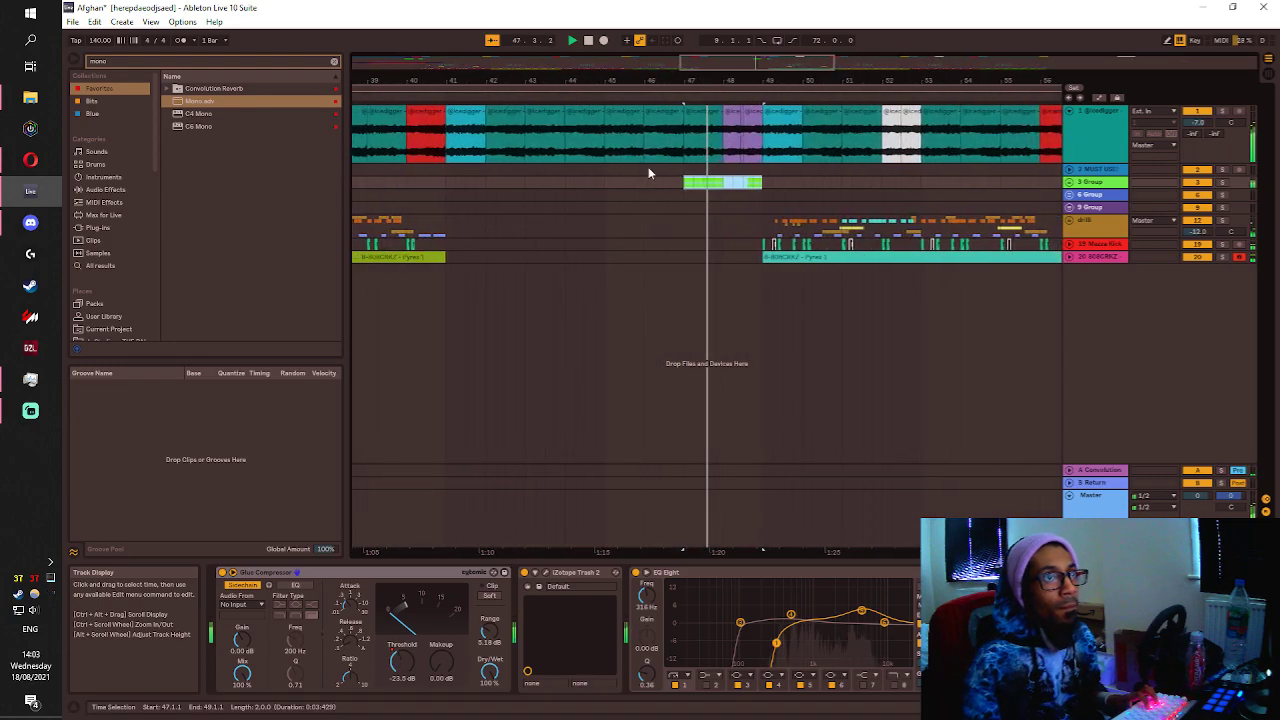
pyautogui.press('Delete')
pyautogui.click(628, 230)
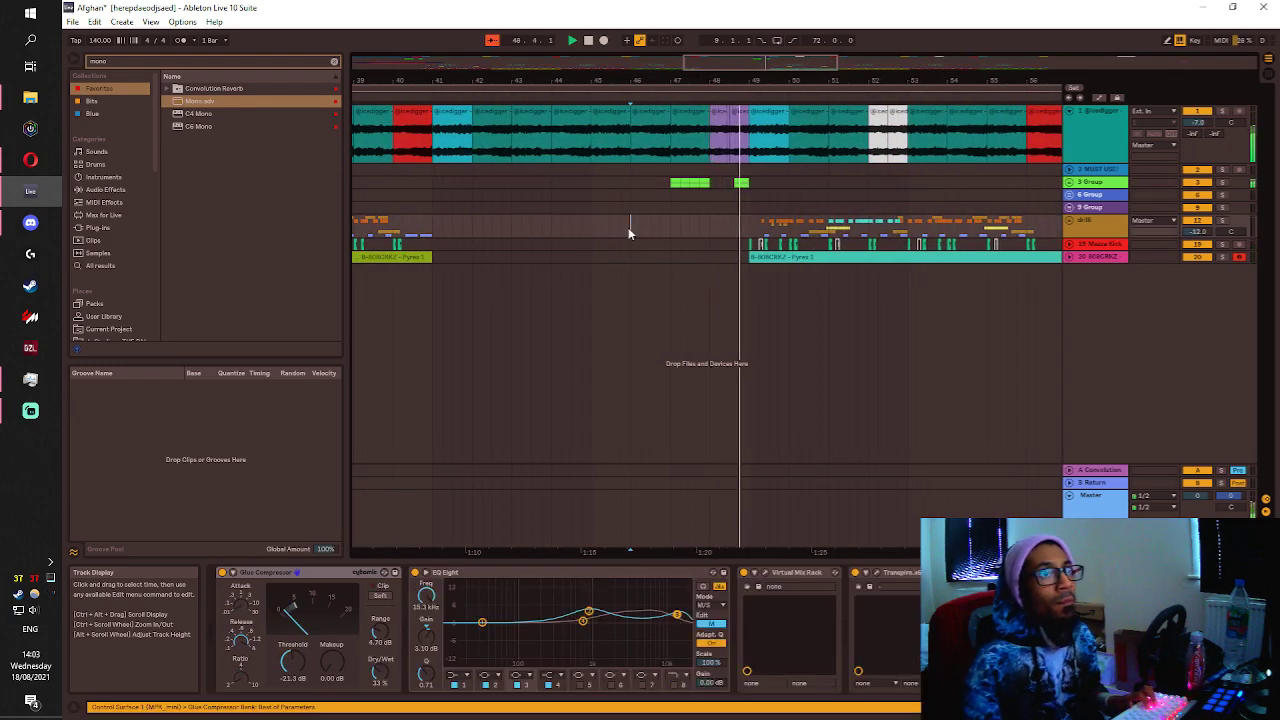
pyautogui.click(720, 192)
pyautogui.press('space')
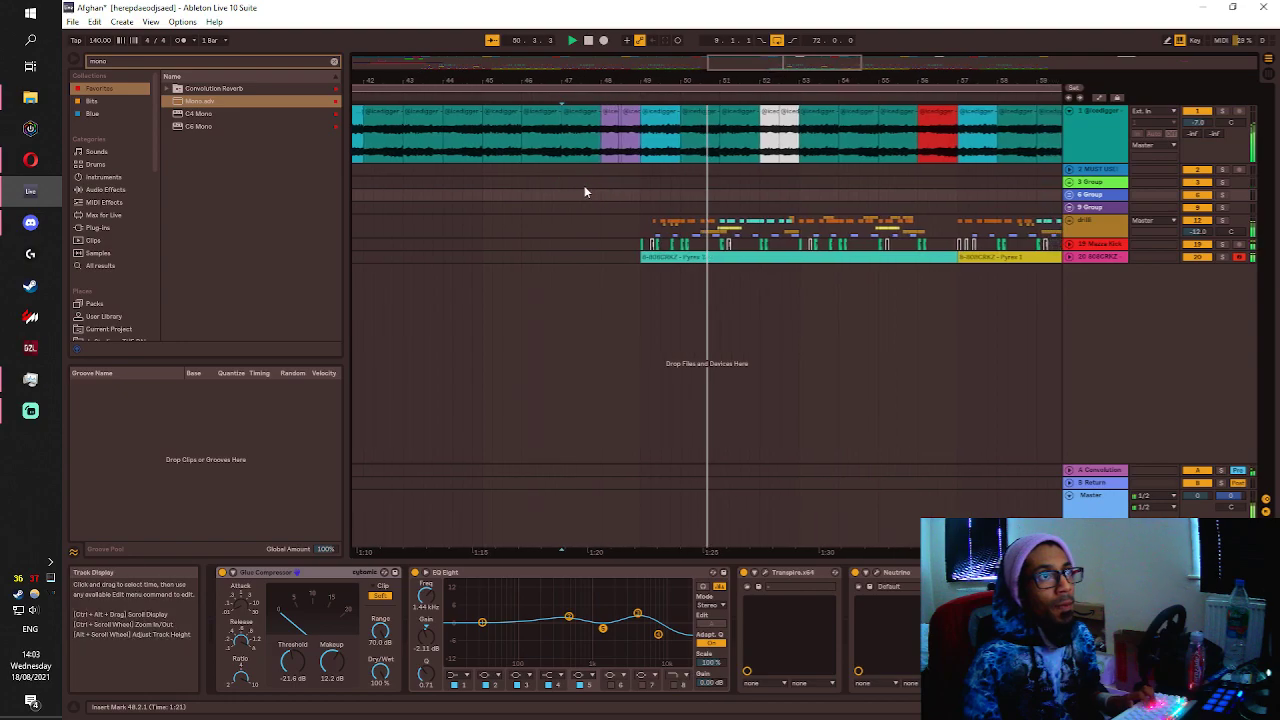
# Unfold the drill group and select its orange hi-hat track to show the devices.
pyautogui.scroll(-5, 735, 185)
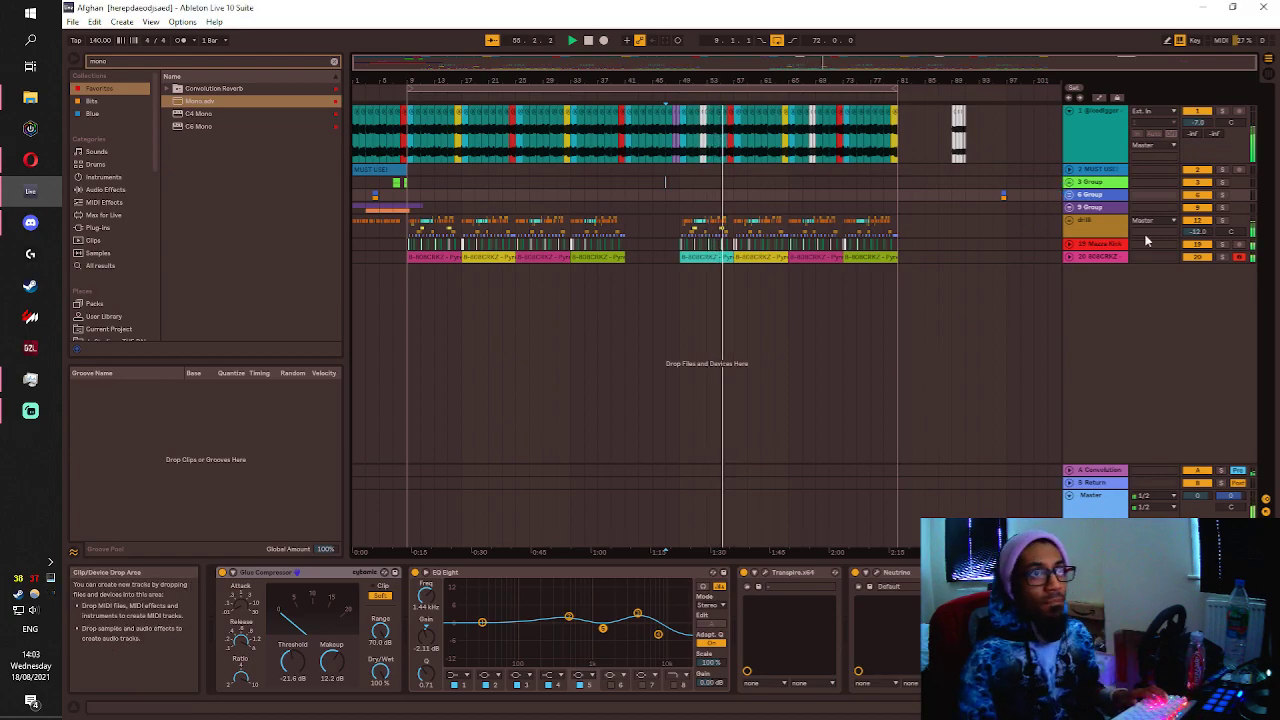
pyautogui.click(1098, 229)
pyautogui.click(1069, 220)
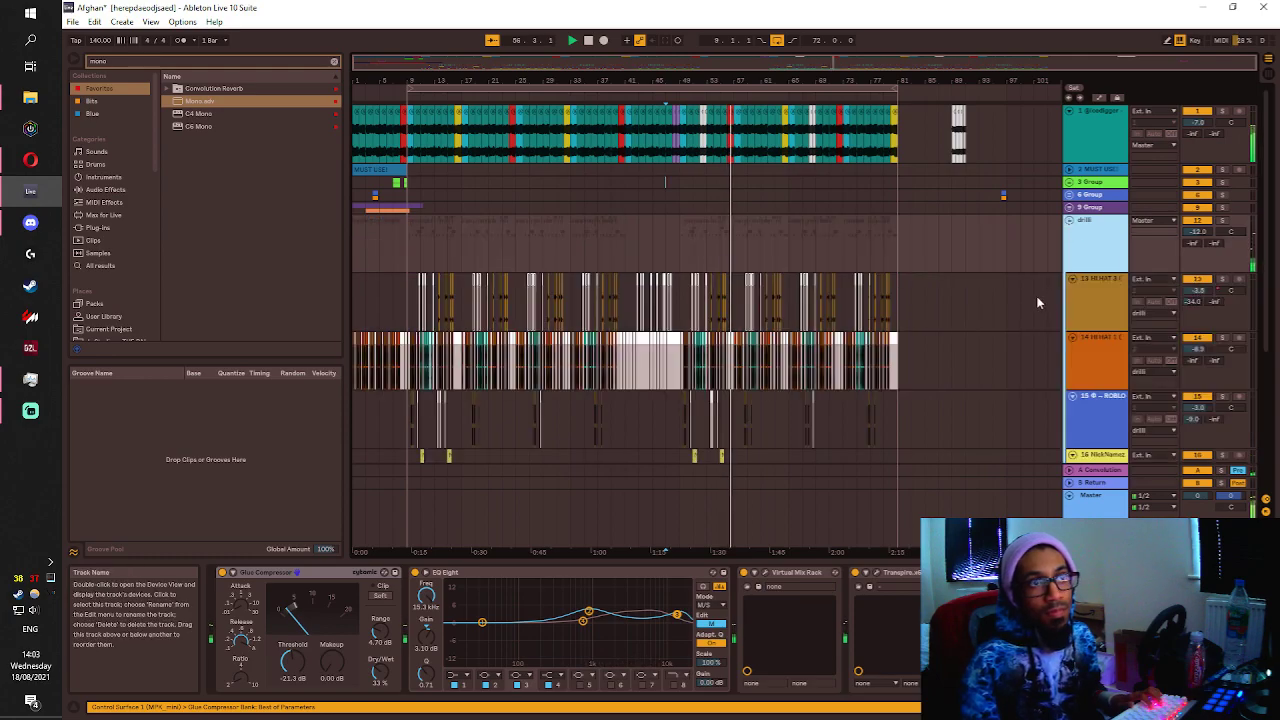
pyautogui.click(1091, 334)
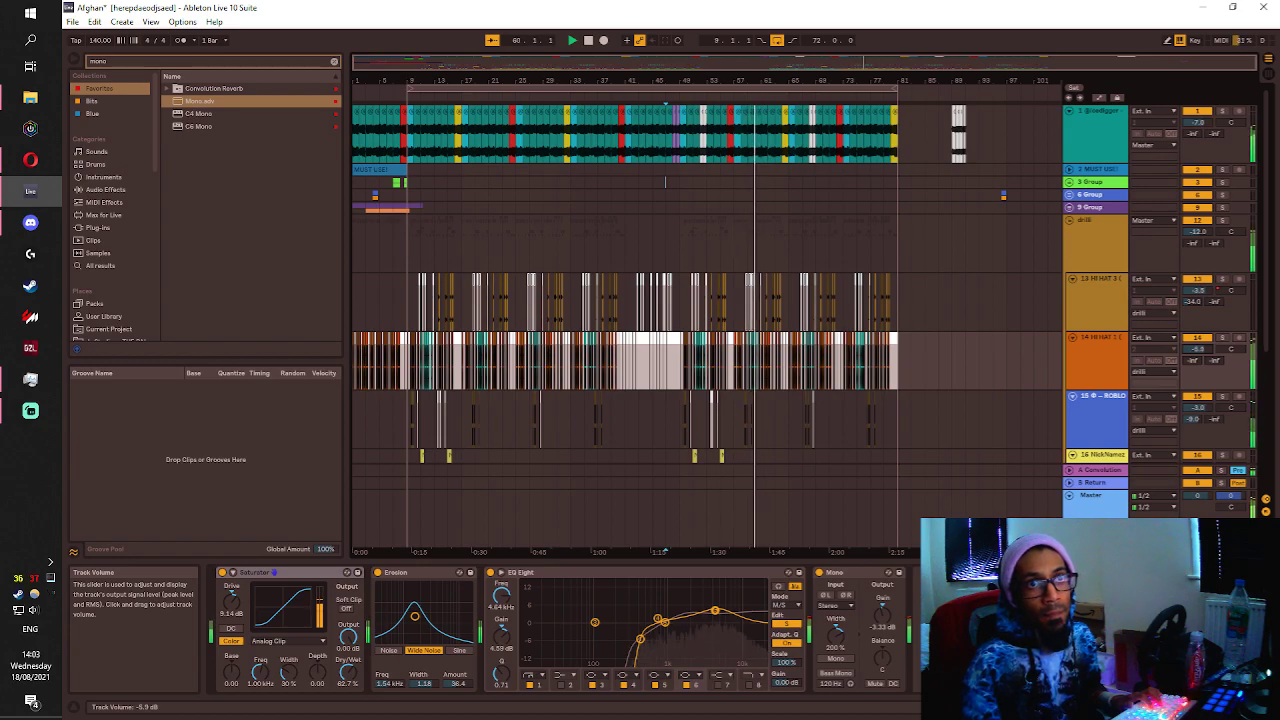
# Try a slightly lower volume on the RB - Afrosh track in the drill group, and select the group track.
pyautogui.scroll(-5, 1193, 350)
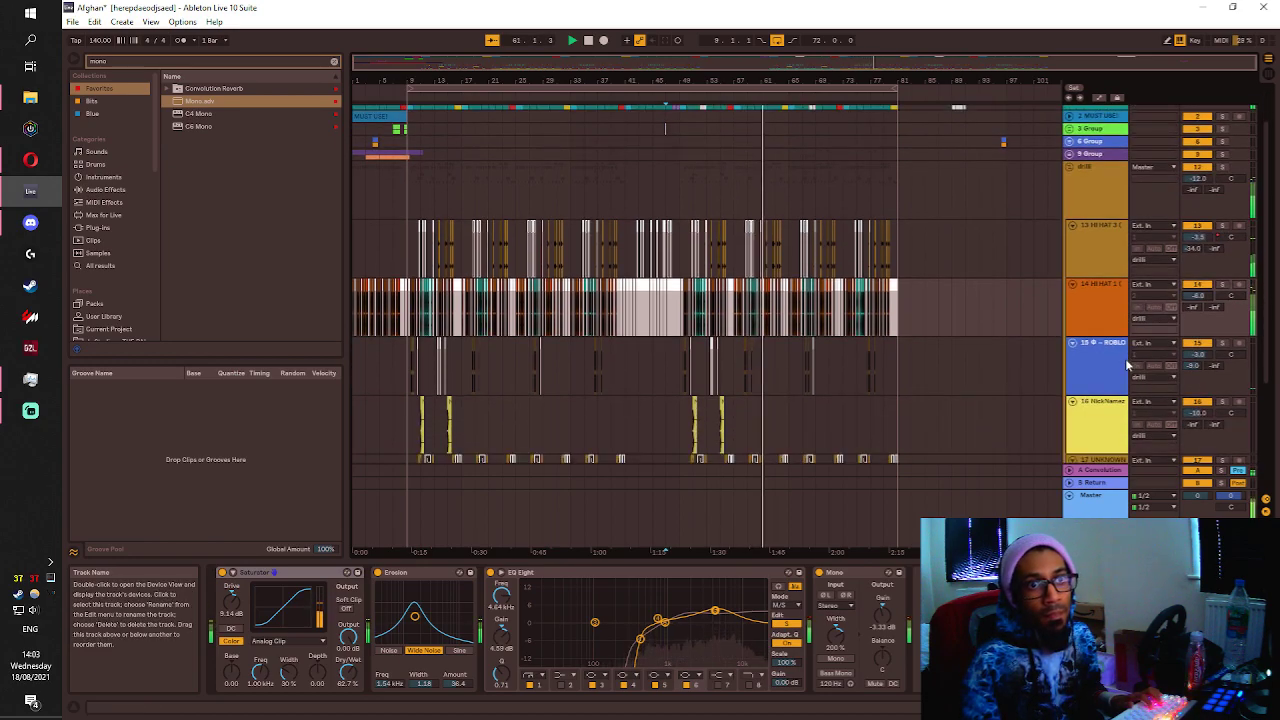
pyautogui.scroll(-2, 1123, 366)
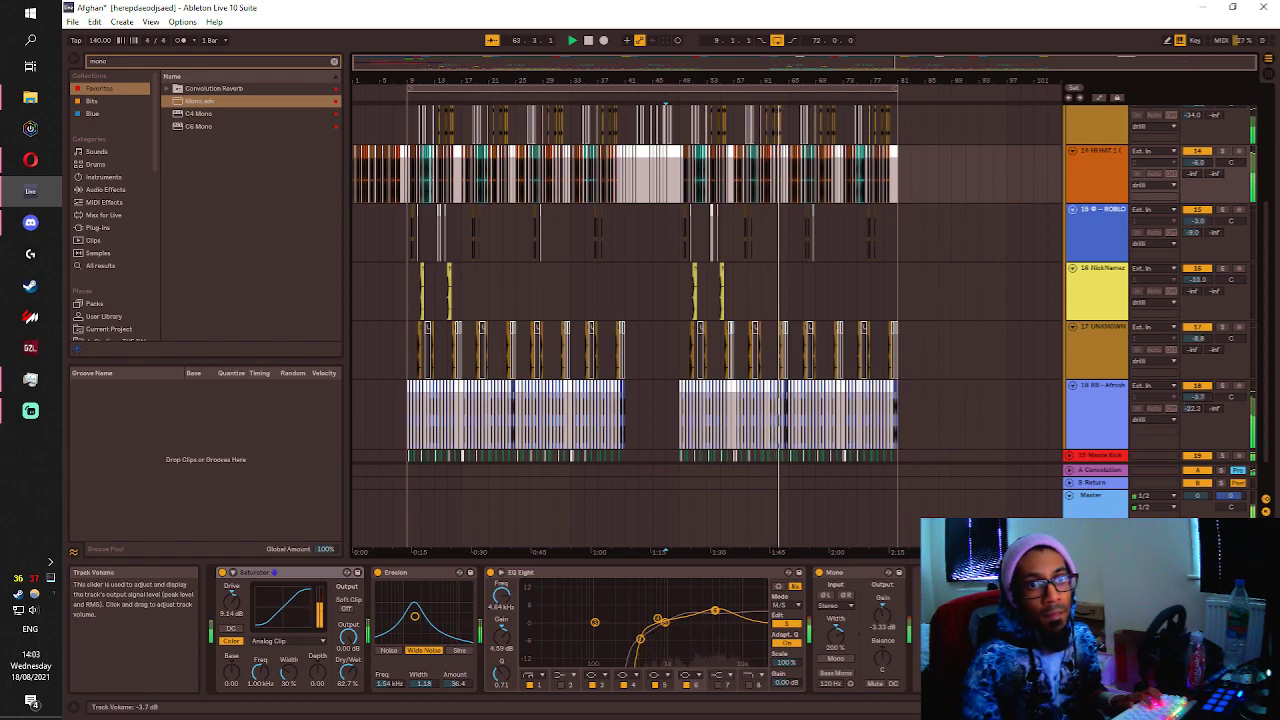
pyautogui.moveTo(1197, 397); pyautogui.dragTo(1197, 399)
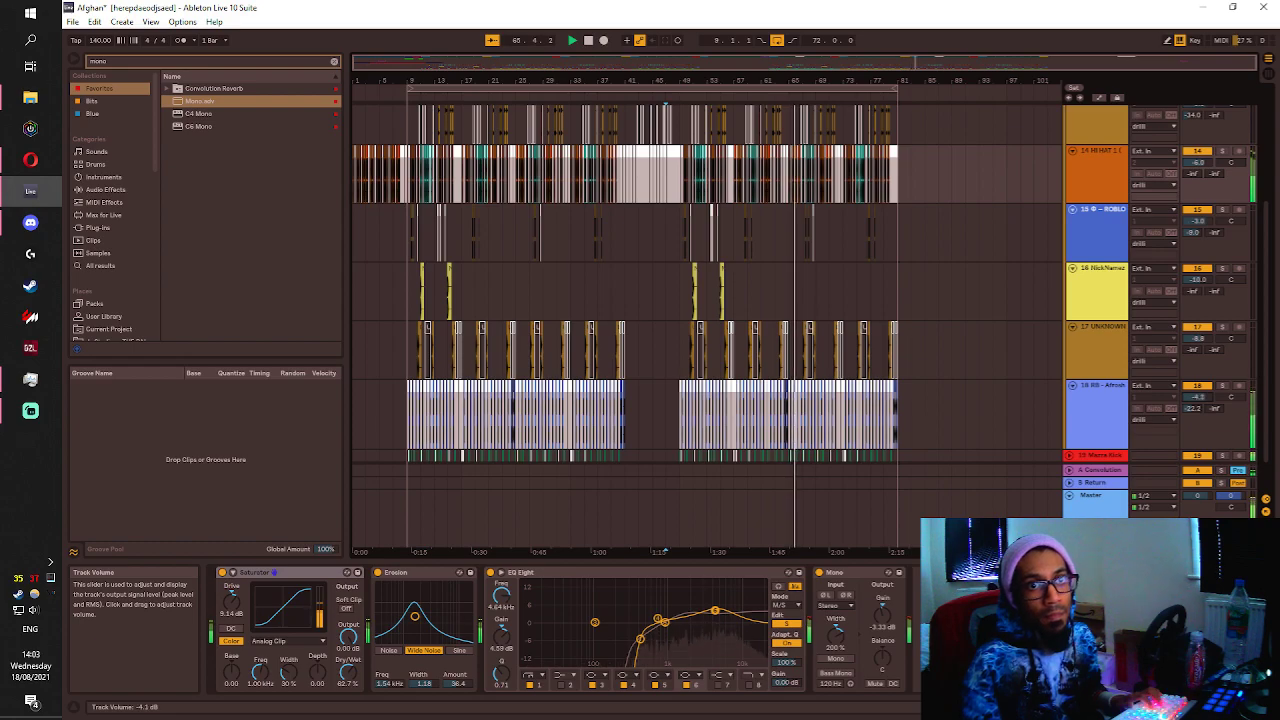
pyautogui.scroll(3, 1120, 220)
pyautogui.click(1113, 179)
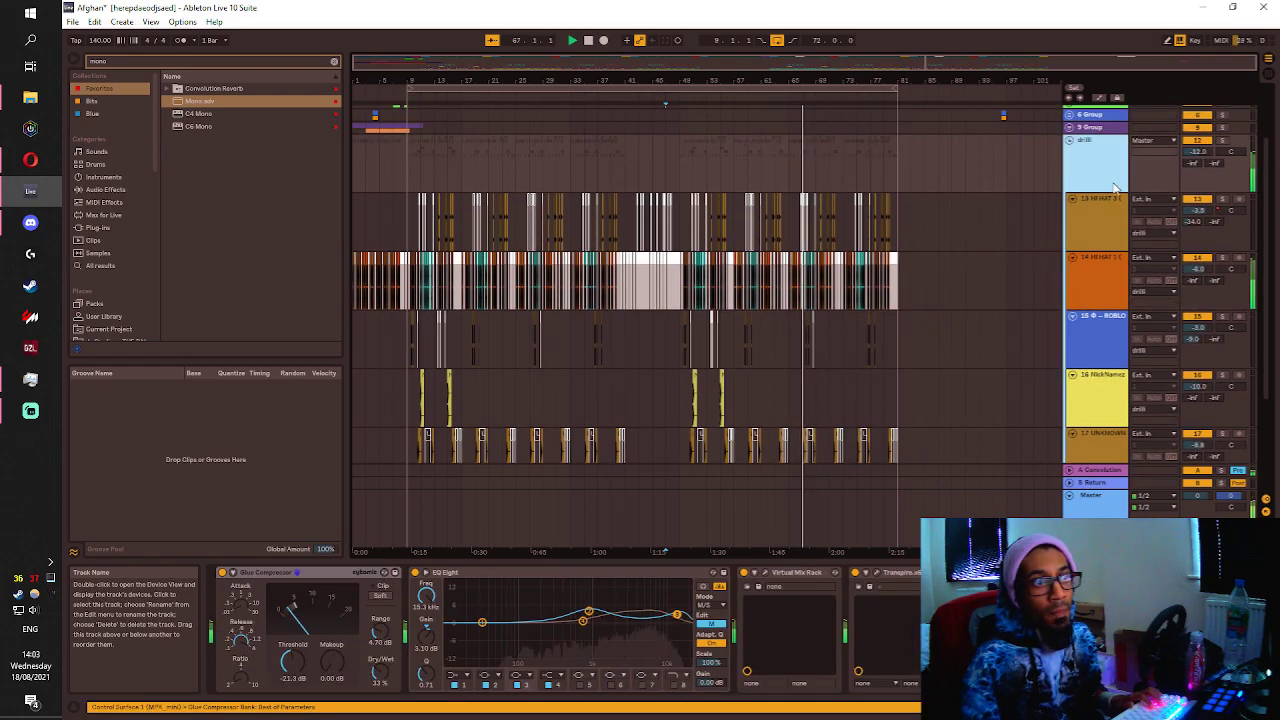
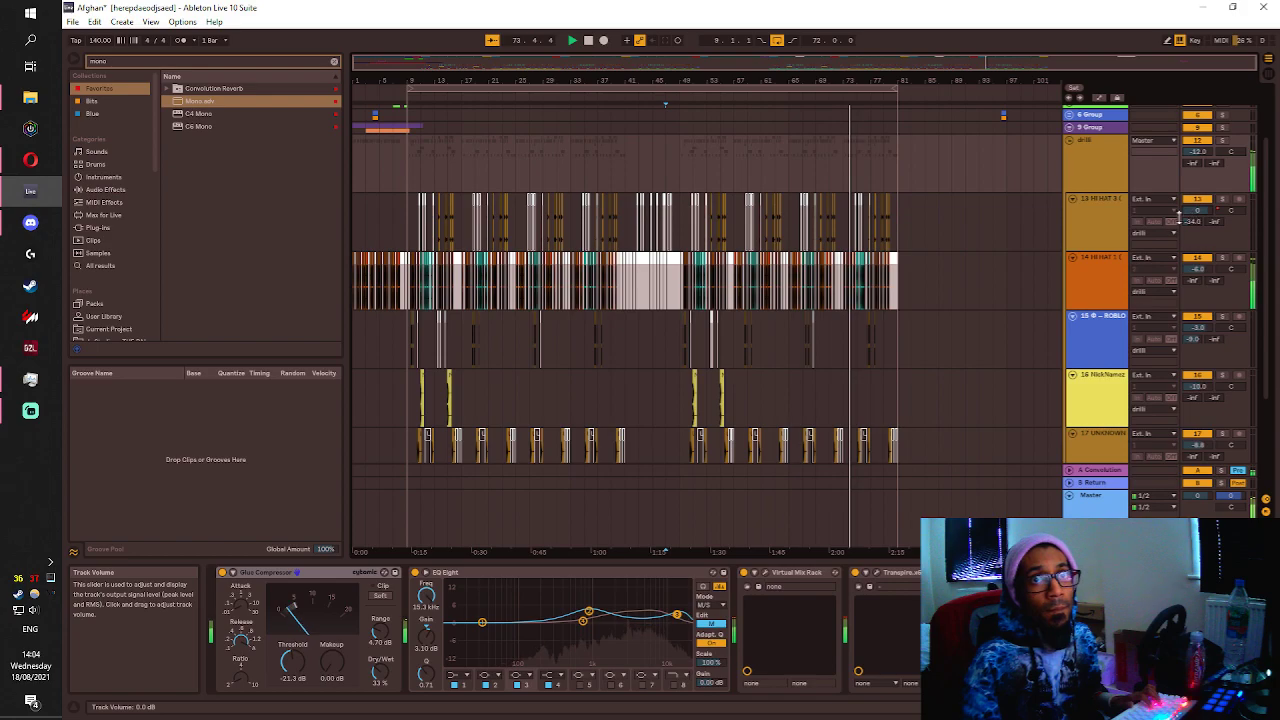
# Fold both hi-hat tracks, the ROBLO track and the NickNamez track inside the drill group.
pyautogui.click(1071, 199)
pyautogui.click(1071, 212)
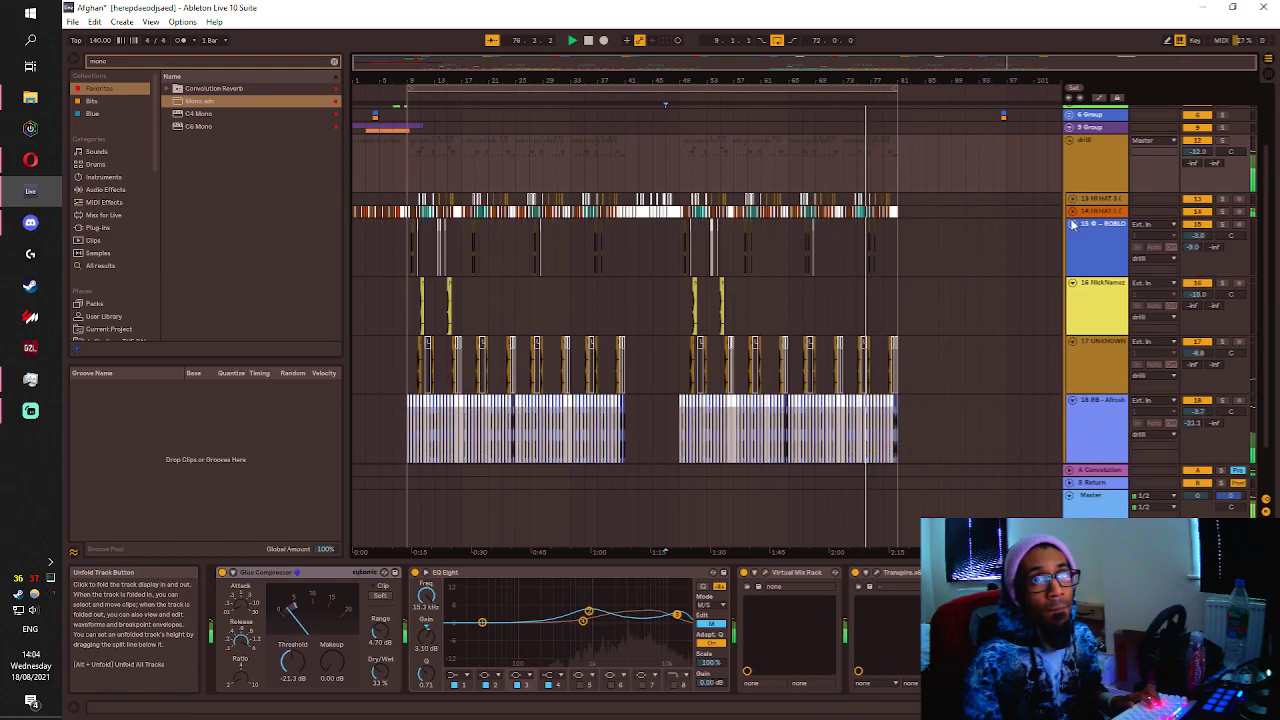
pyautogui.click(1072, 224)
pyautogui.click(1073, 237)
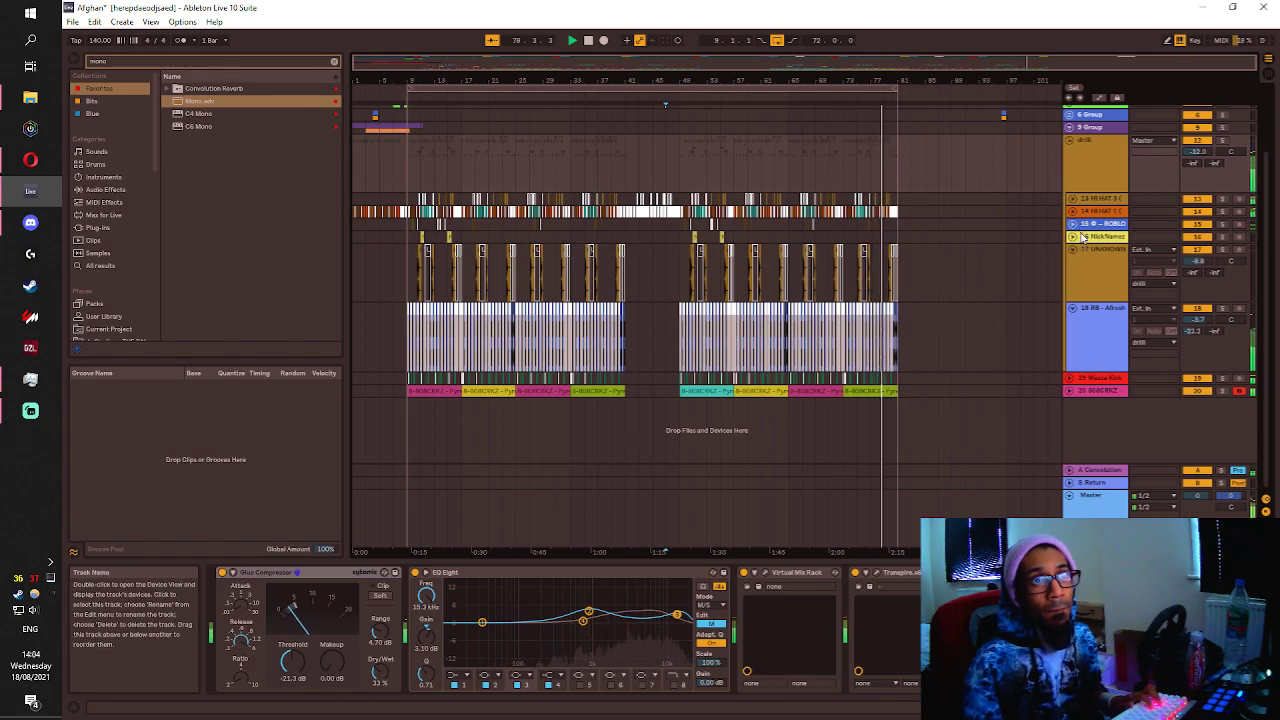
# Unfold the orange hi-hat track and set its volume to -9.0 dB.
pyautogui.click(1071, 211)
pyautogui.click(1205, 228)
pyautogui.moveTo(1204, 225); pyautogui.dragTo(1204, 232)
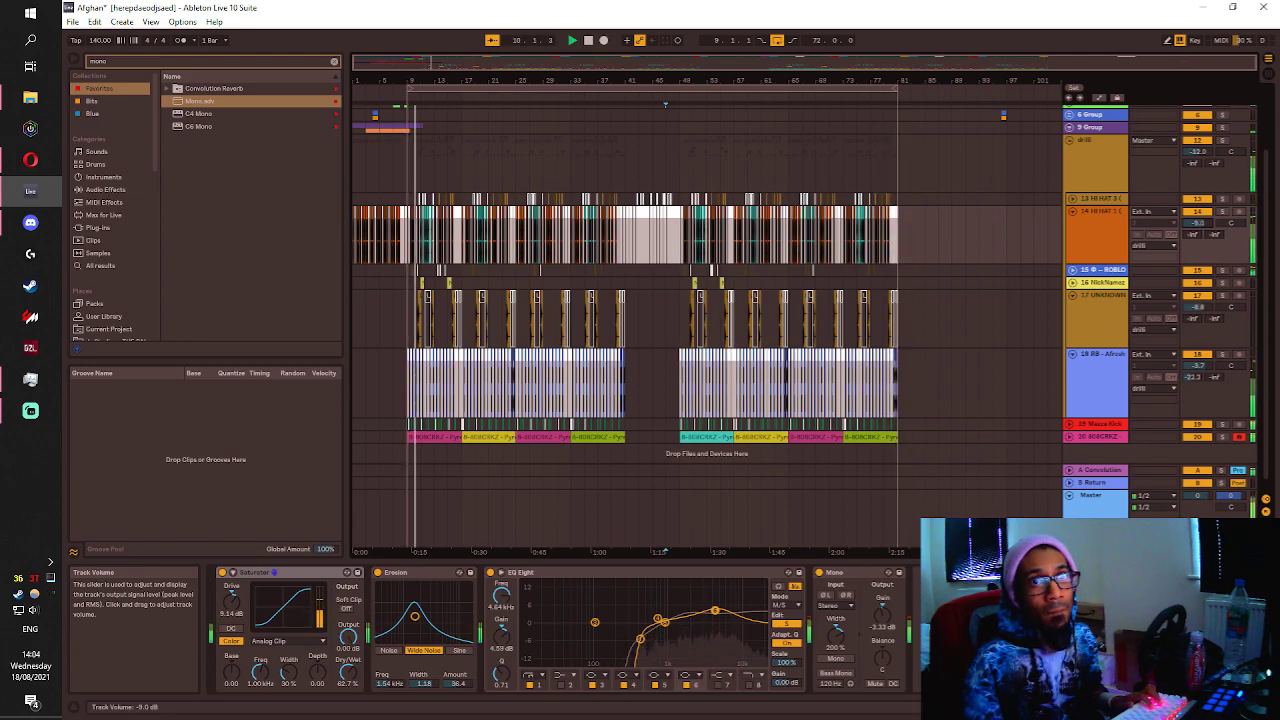
# Stop playback, fold the orange hi-hat track and the drill group, and save the Afghan set.
pyautogui.press('space')
pyautogui.click(1072, 212)
pyautogui.click(1070, 142)
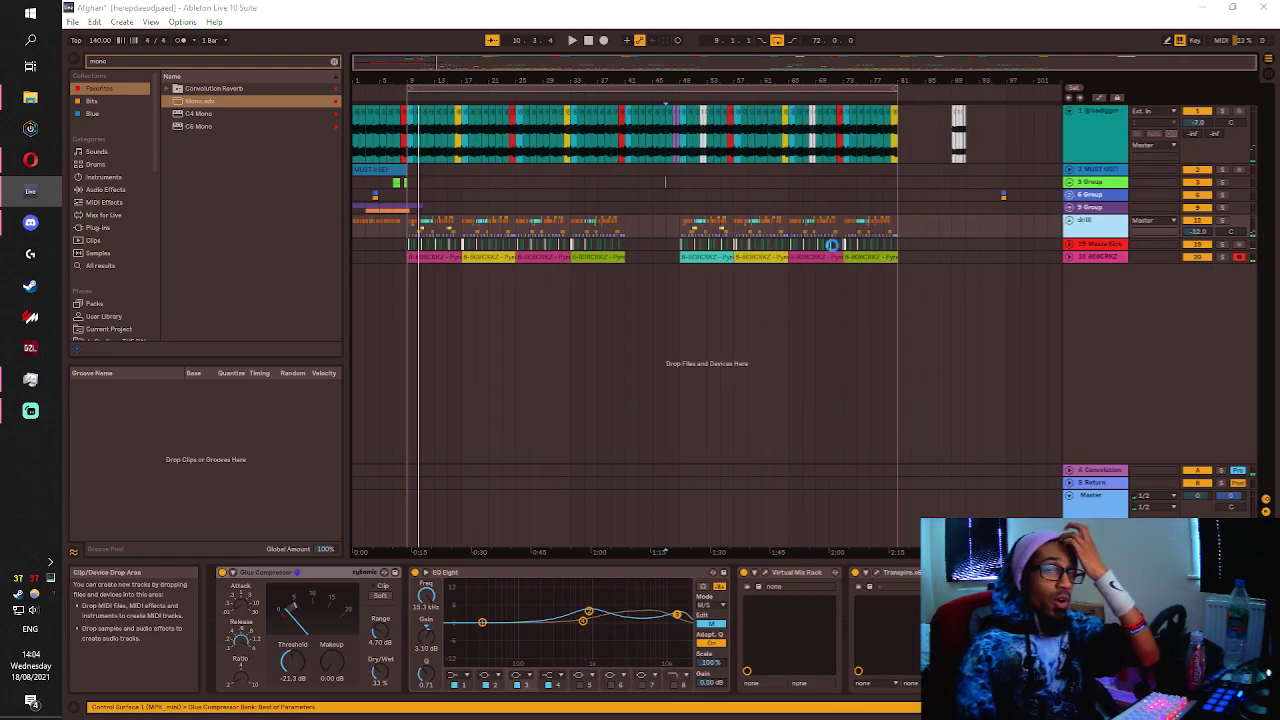
pyautogui.hotkey('ctrl', 'f')
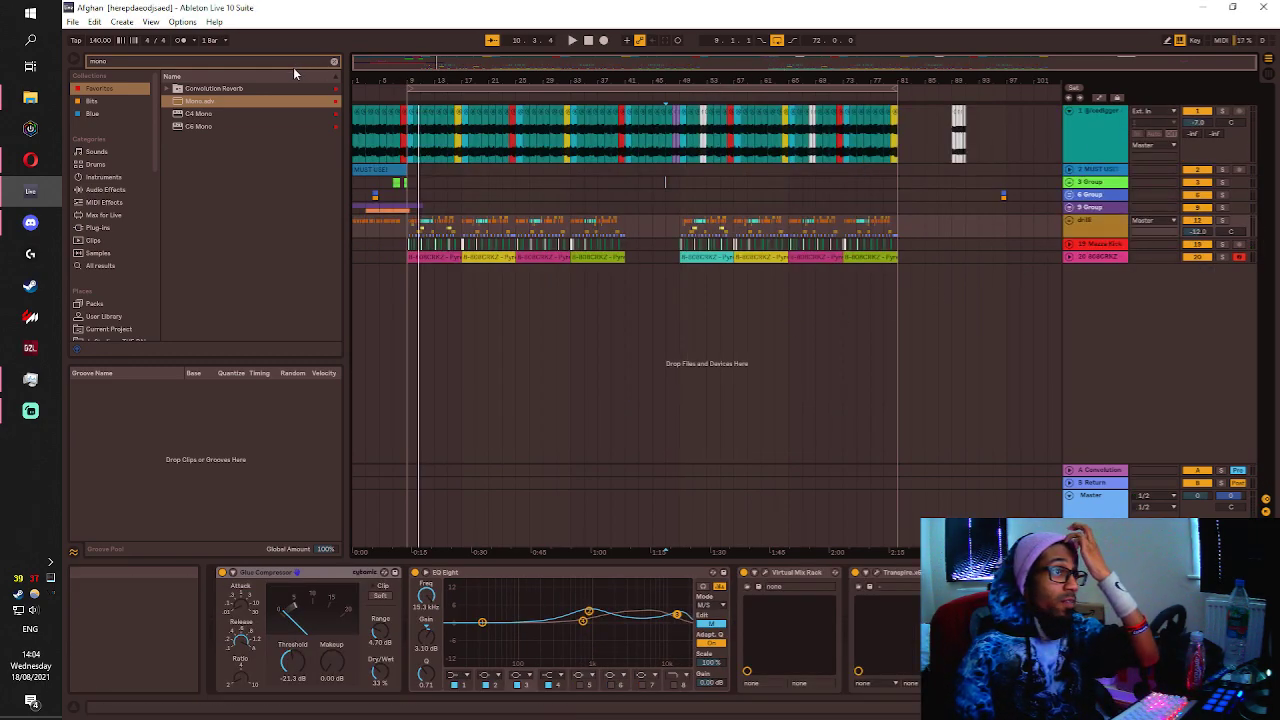
# Open the recent set Full Nelson.als.
pyautogui.click(72, 21)
pyautogui.moveTo(94, 21)
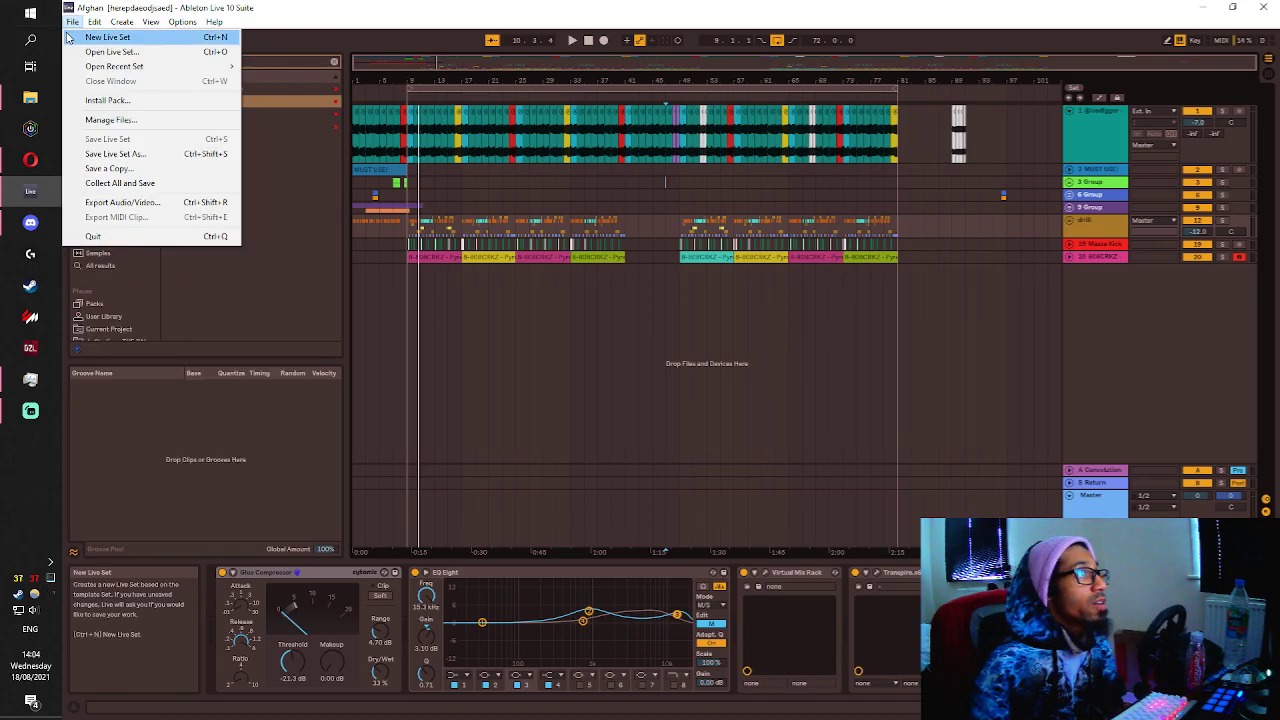
pyautogui.moveTo(160, 66)
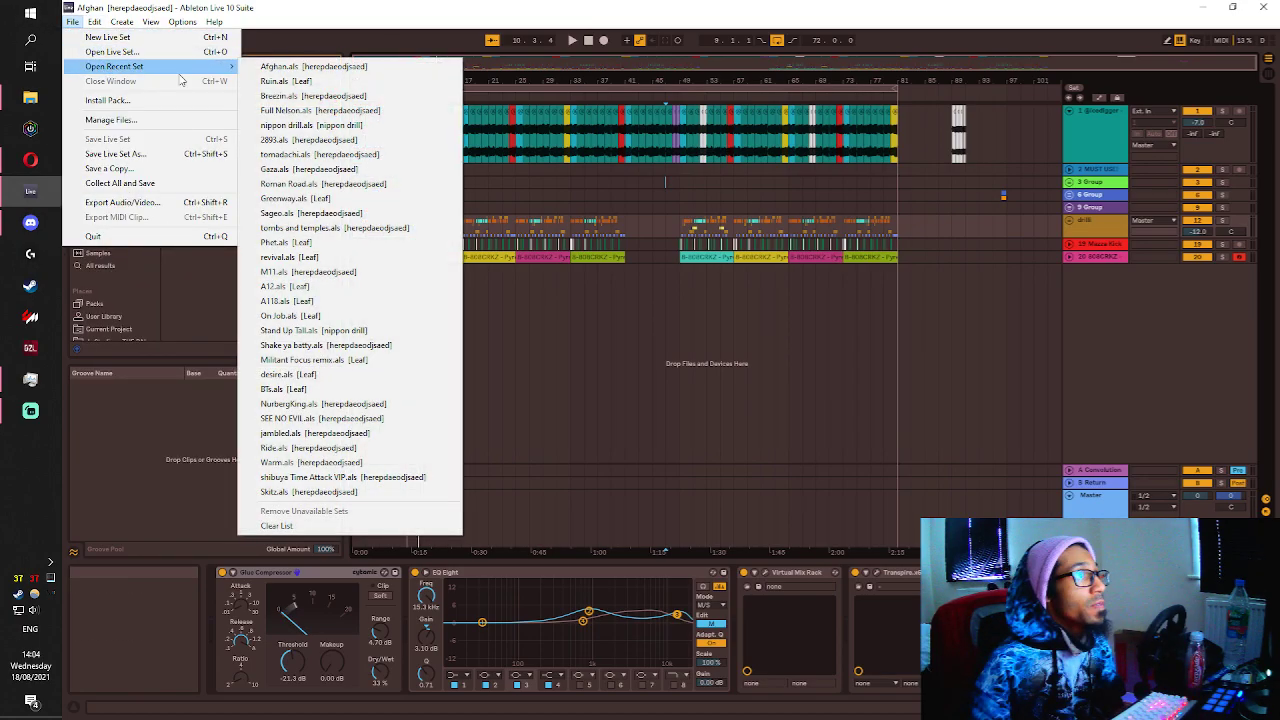
pyautogui.click(316, 111)
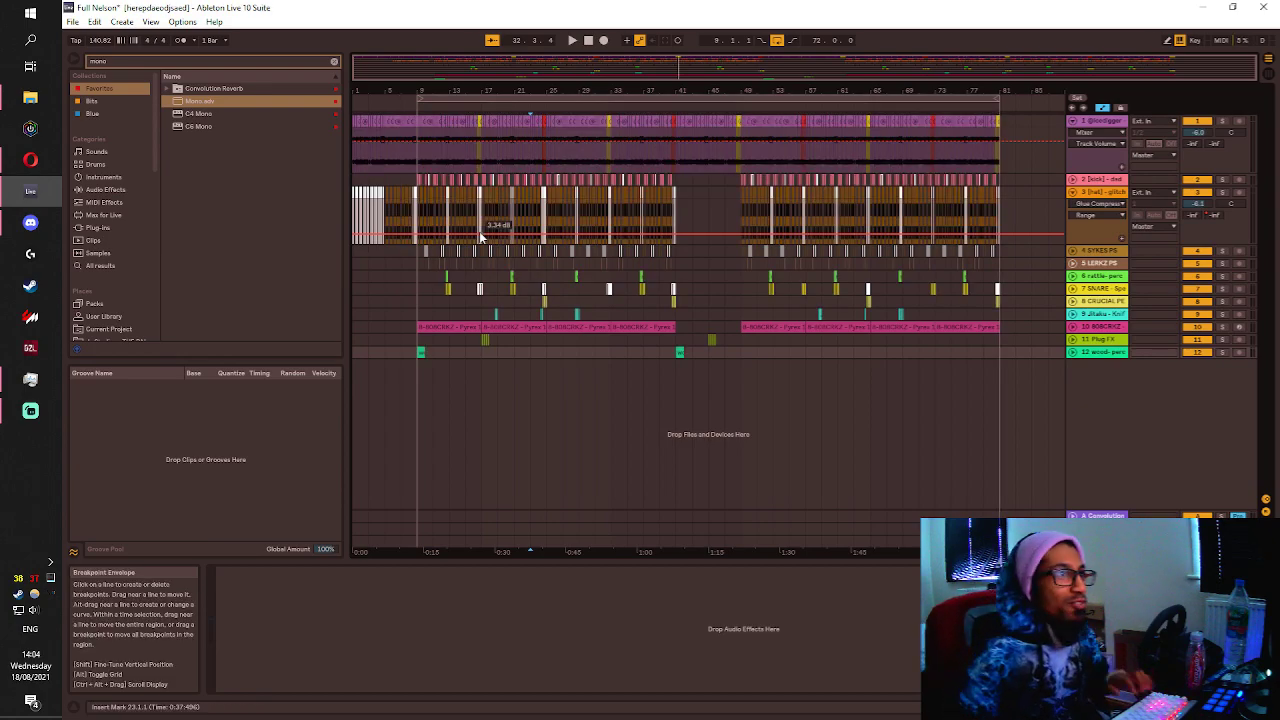
# Audition the Full Nelson set from bar 5 and from the start, save it, and lower the system volume.
pyautogui.click(385, 211)
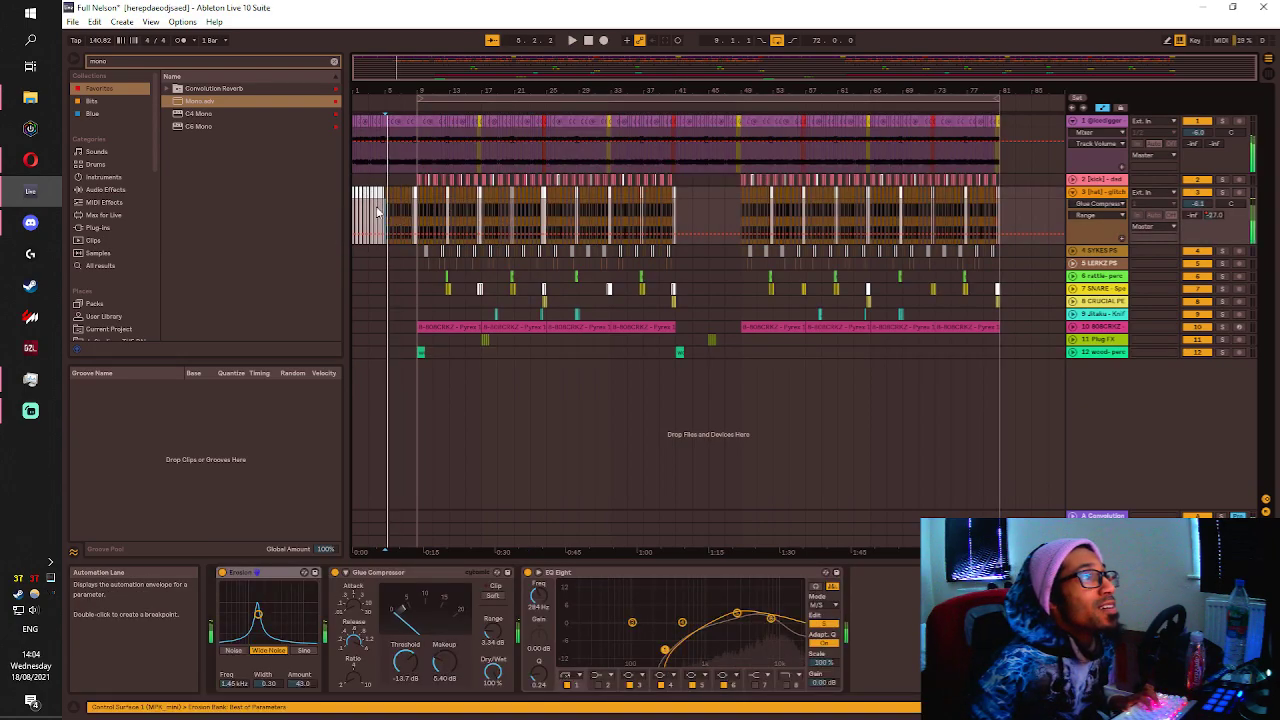
pyautogui.click(358, 190)
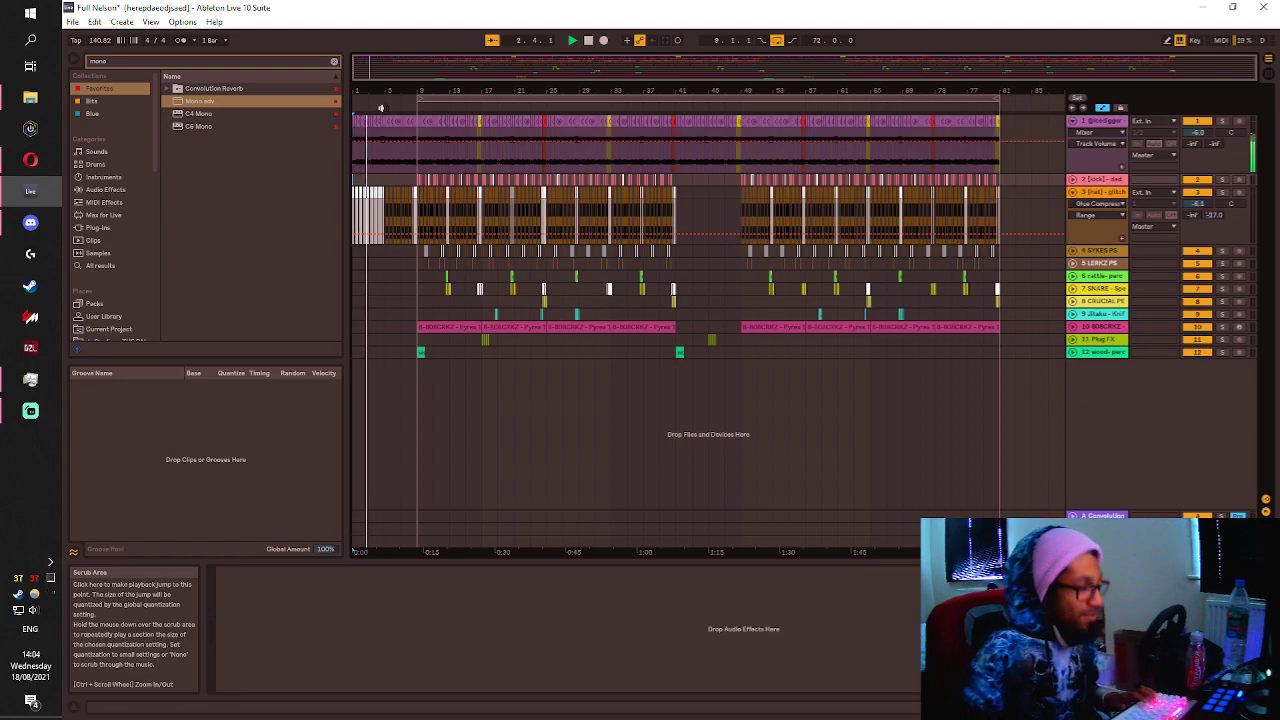
pyautogui.hotkey('ctrl', 's')
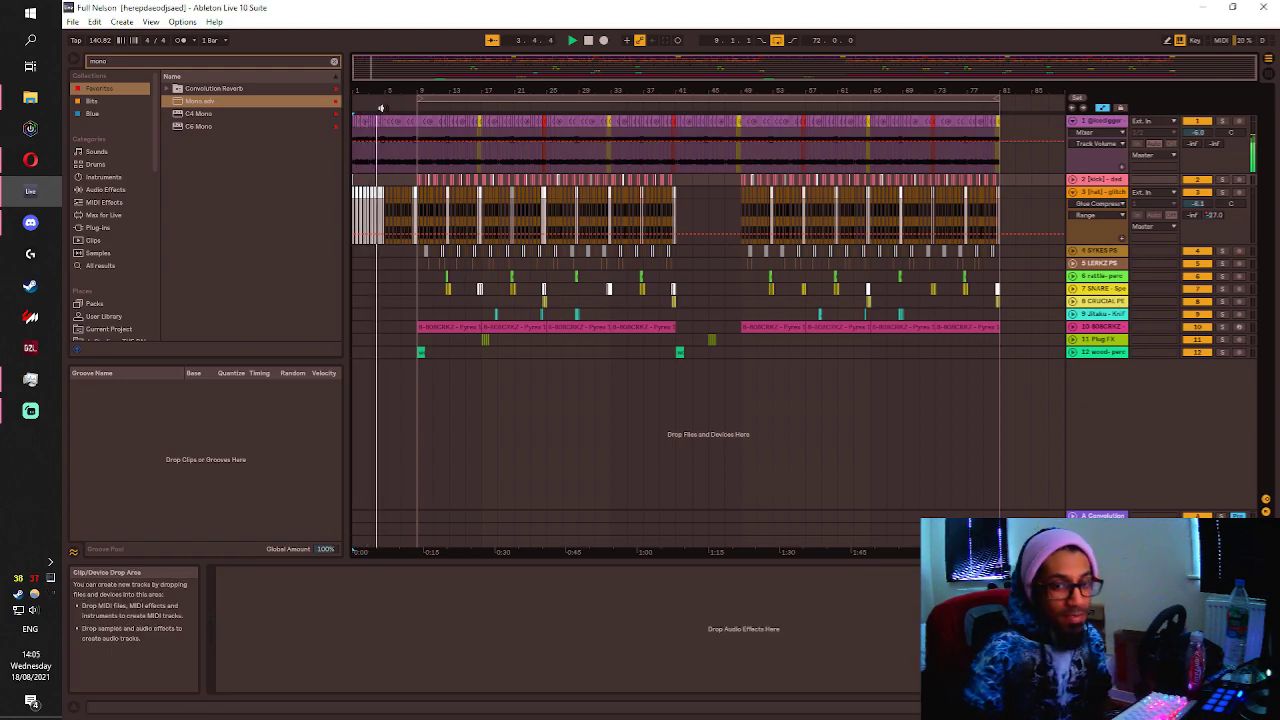
pyautogui.press('XF86AudioLowerVolume')
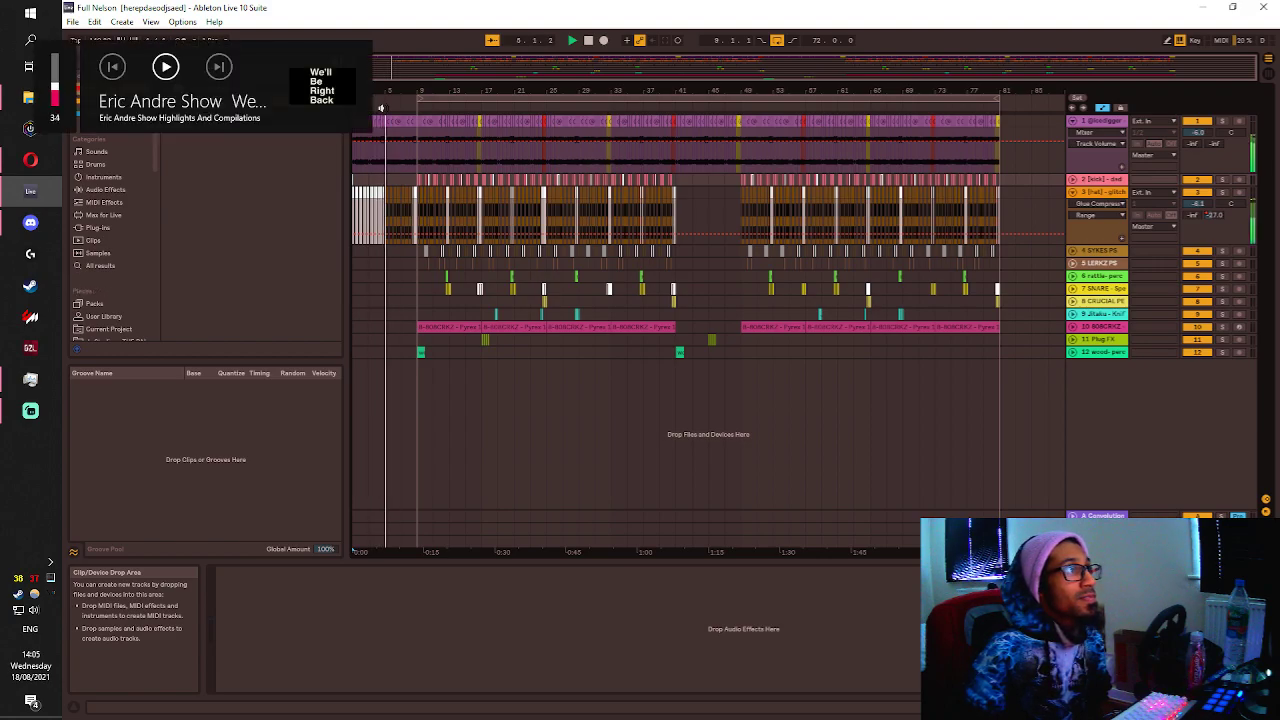
pyautogui.press('XF86AudioRaiseVolume')
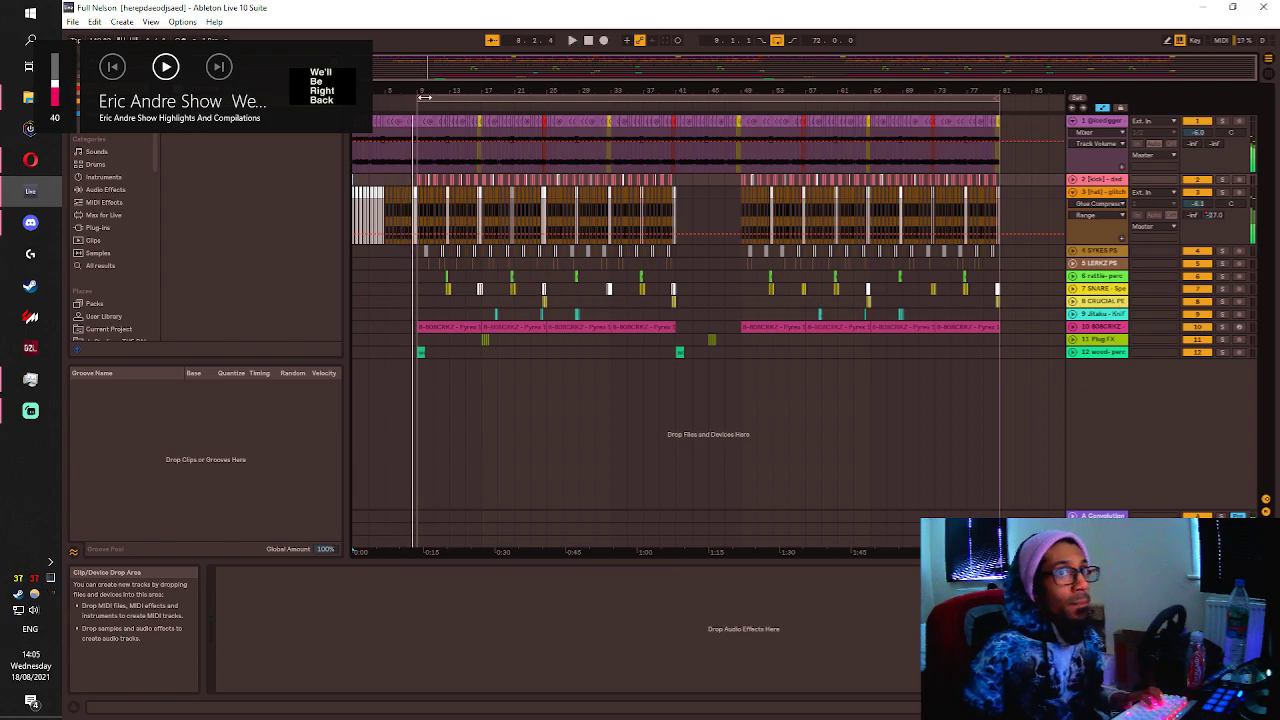
pyautogui.click(1097, 123)
pyautogui.click(1150, 707)
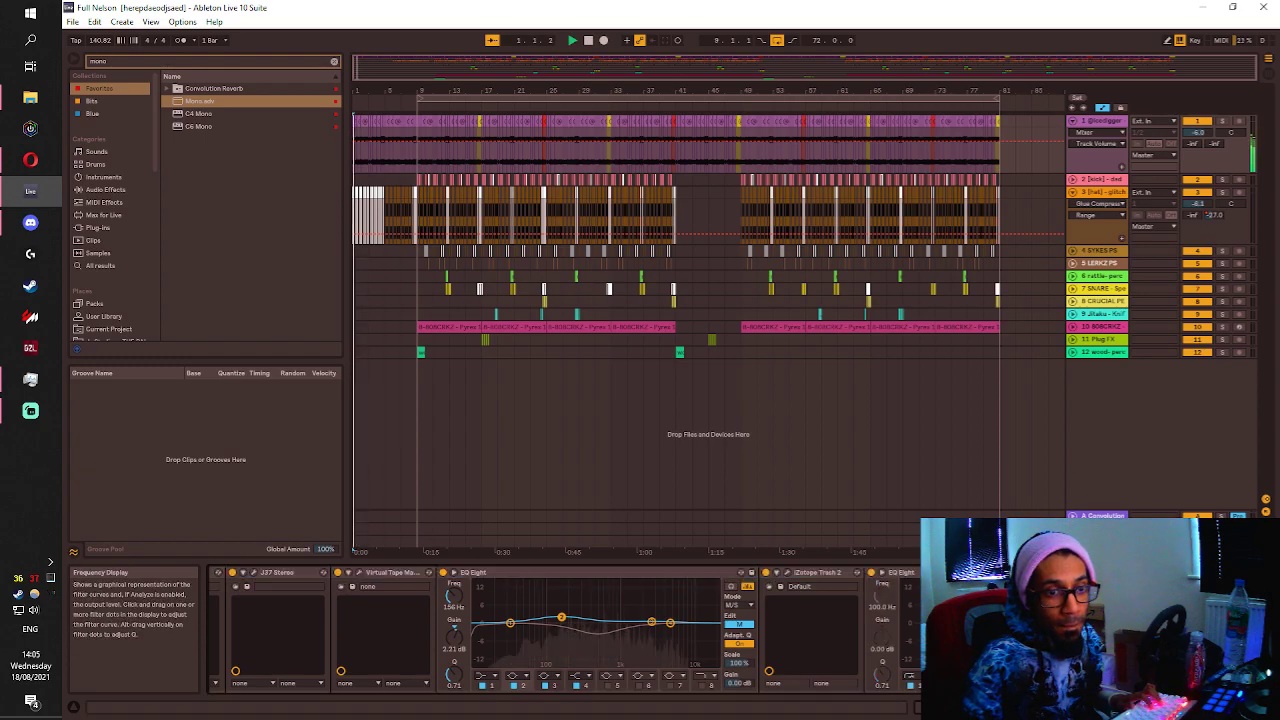
pyautogui.click(1037, 602)
pyautogui.press('space')
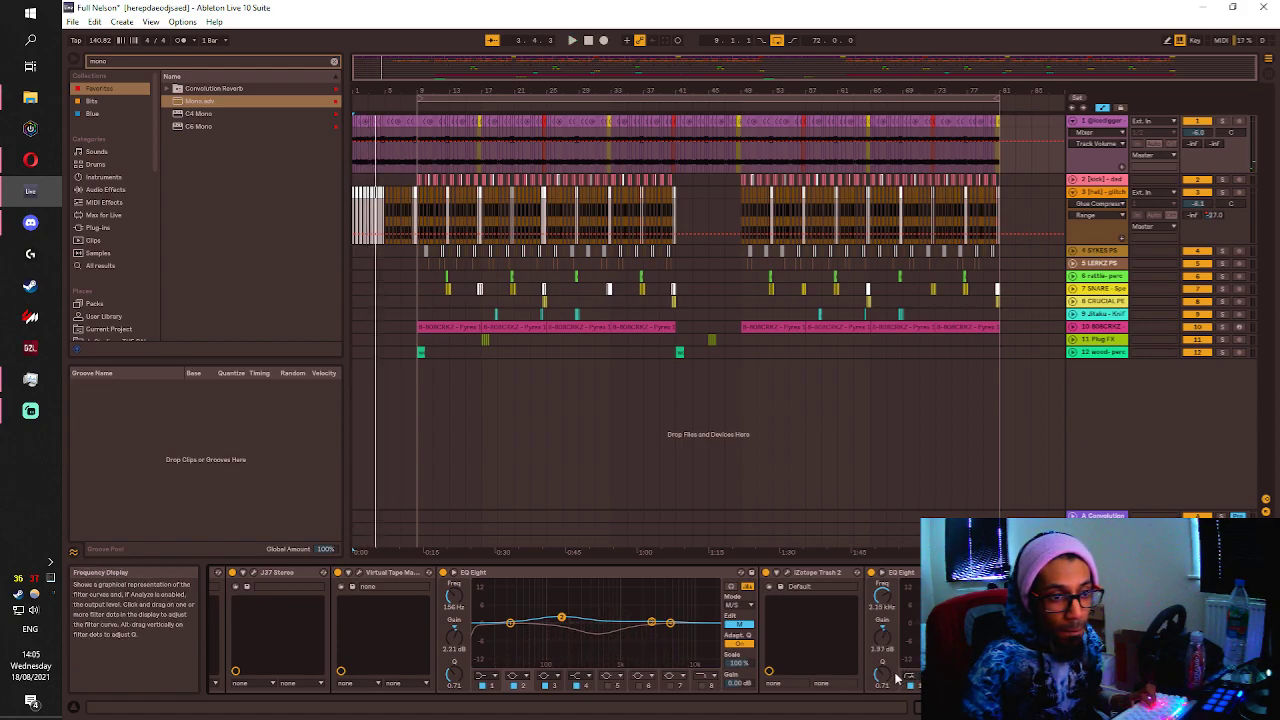
pyautogui.moveTo(882, 675); pyautogui.dragTo(882, 650)
pyautogui.press('space')
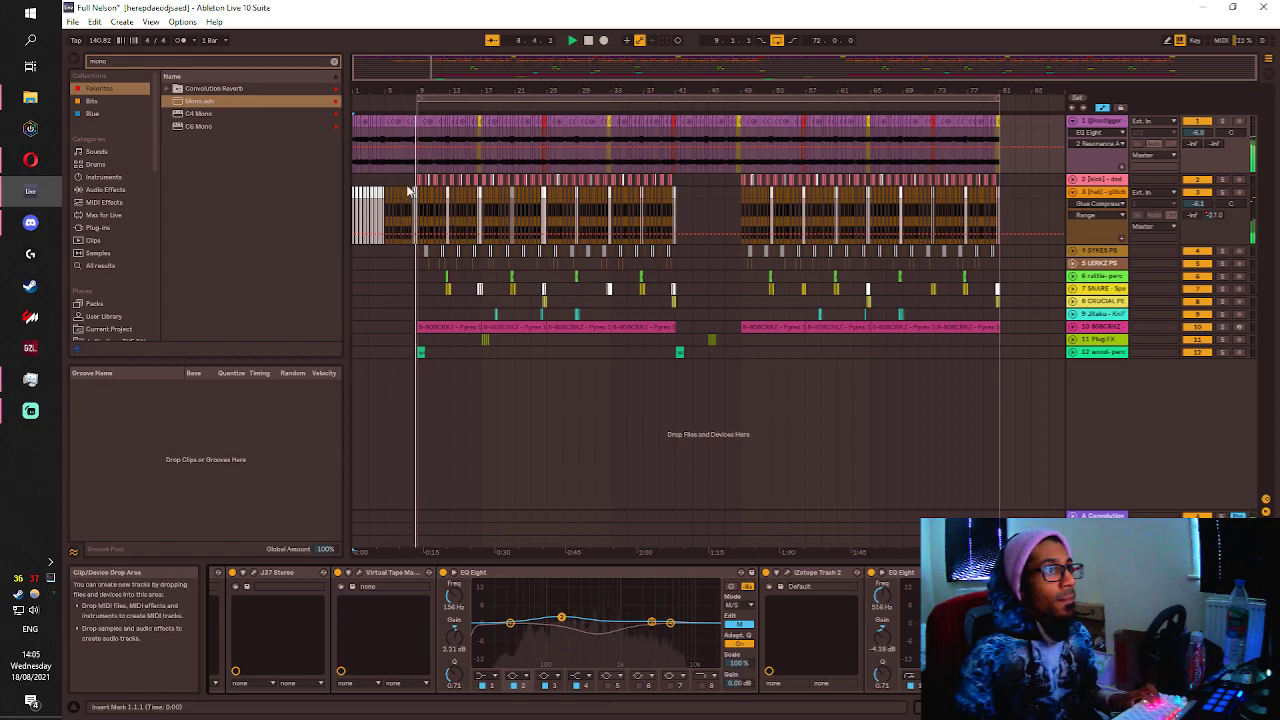
# Unfold the 808 and Plug FX tracks and set the Plug FX track's volume to -16.0 dB.
pyautogui.click(1072, 327)
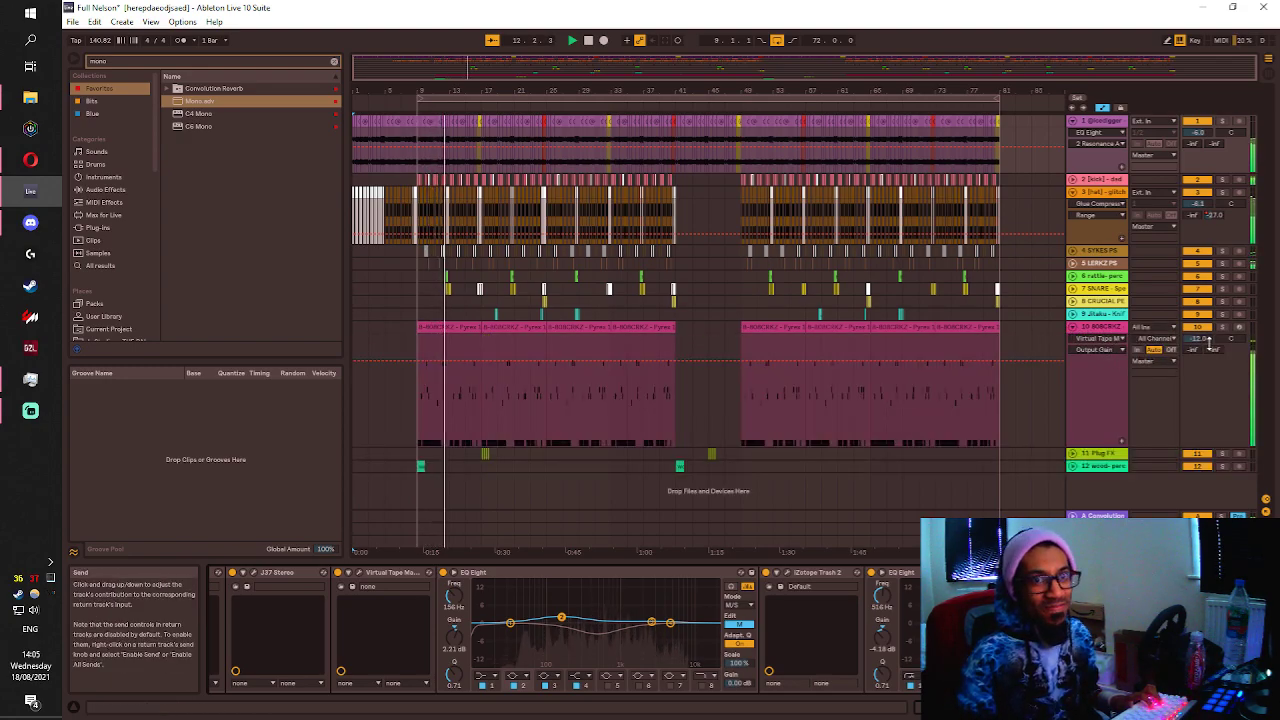
pyautogui.press('+')
pyautogui.press('+')
pyautogui.press('+')
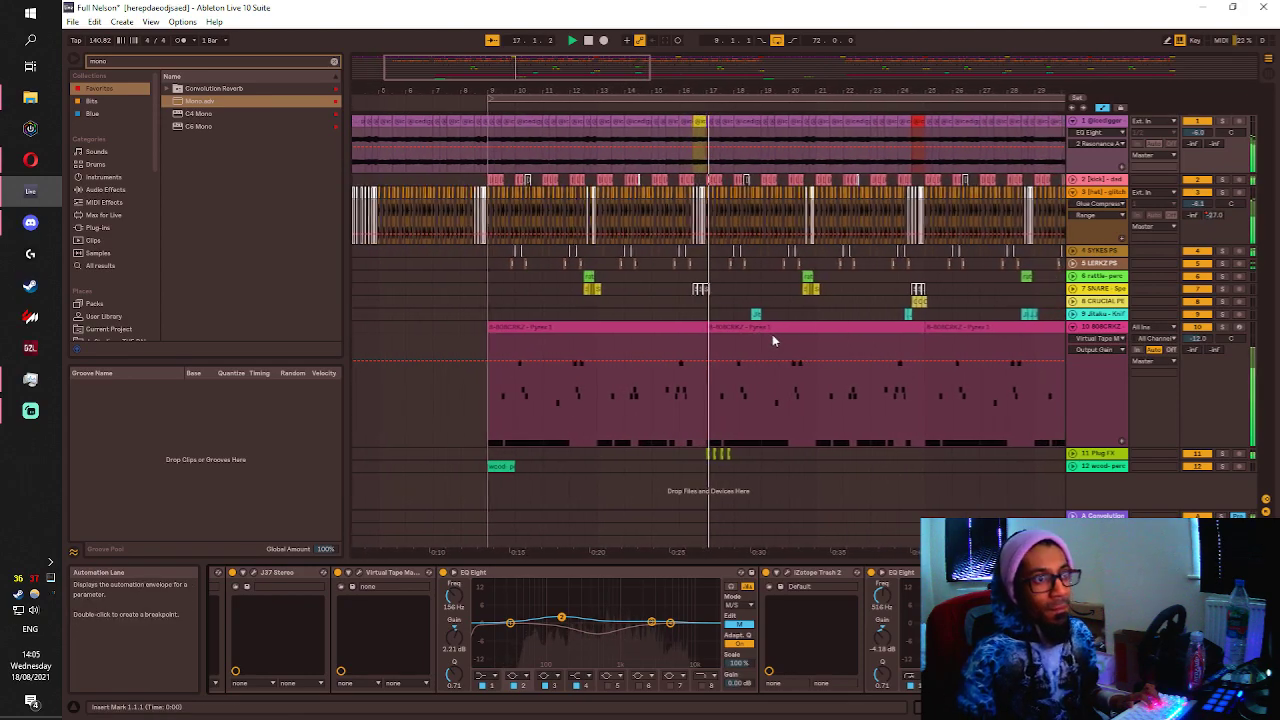
pyautogui.click(1073, 454)
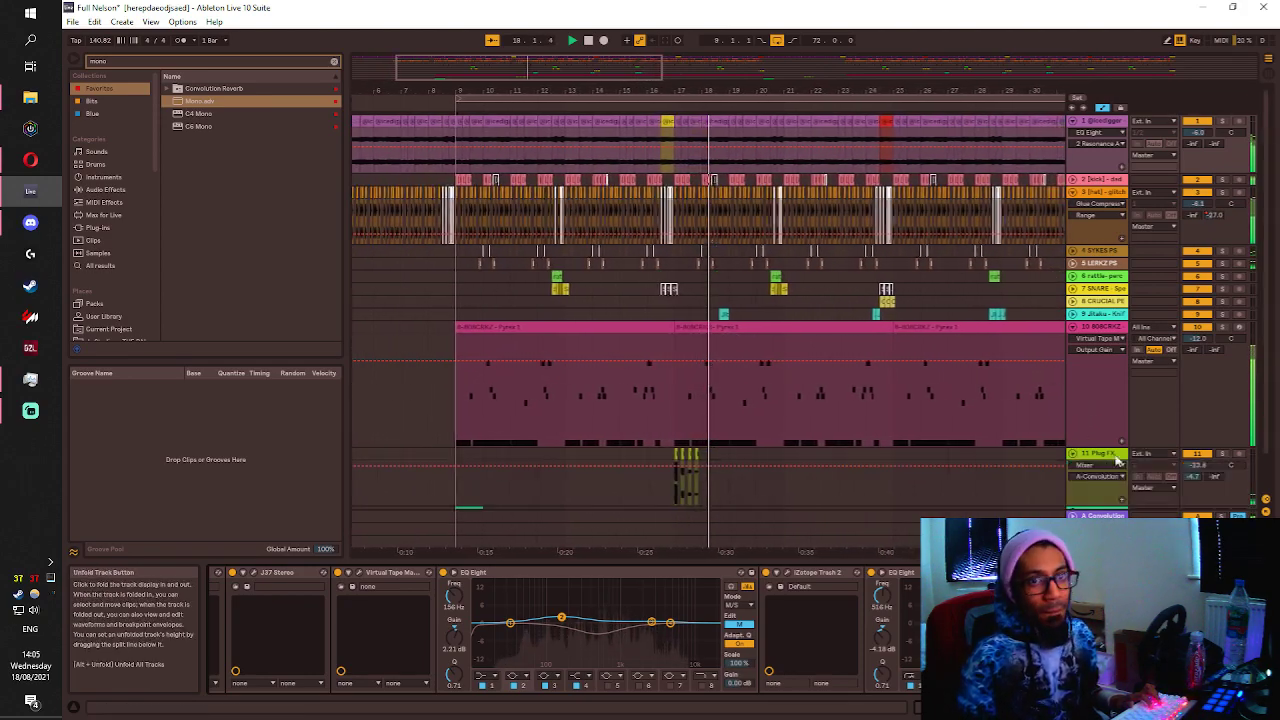
pyautogui.moveTo(1204, 466); pyautogui.dragTo(1204, 489)
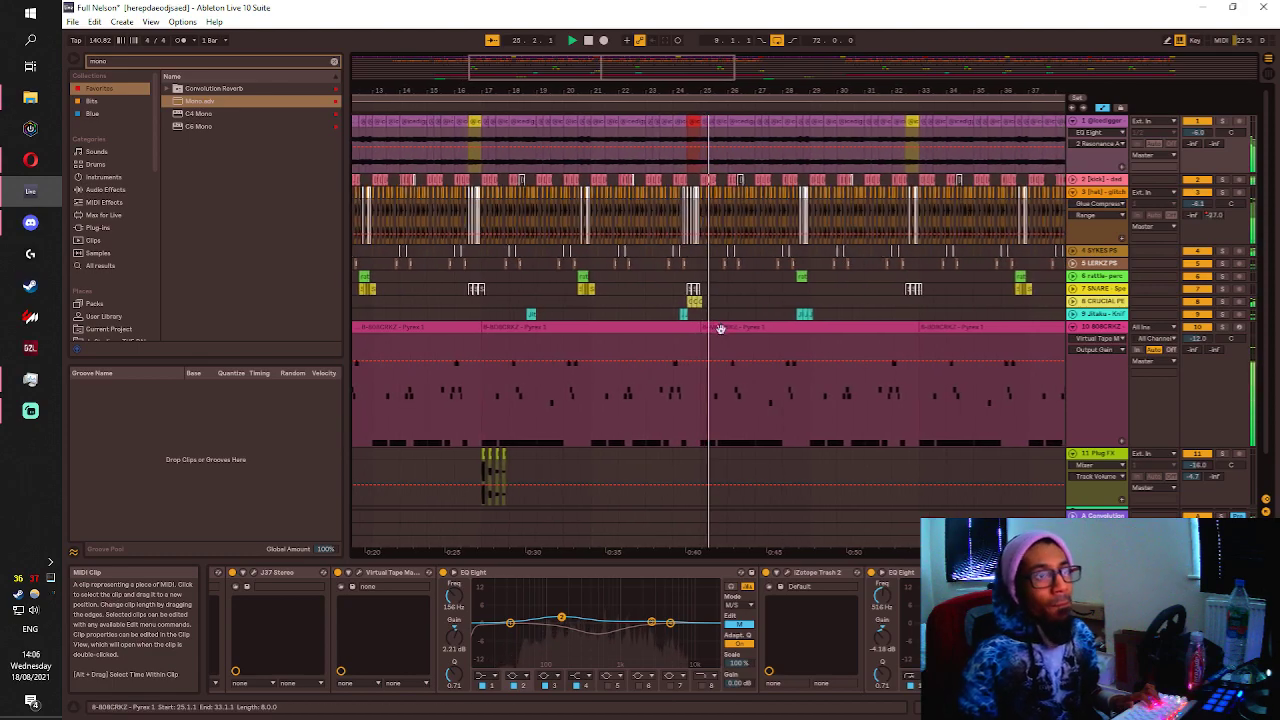
# Open the 808 clip at bar 25 and move its single F3 note in bar 13 to F4 at 13.3.3.
pyautogui.doubleClick(731, 331)
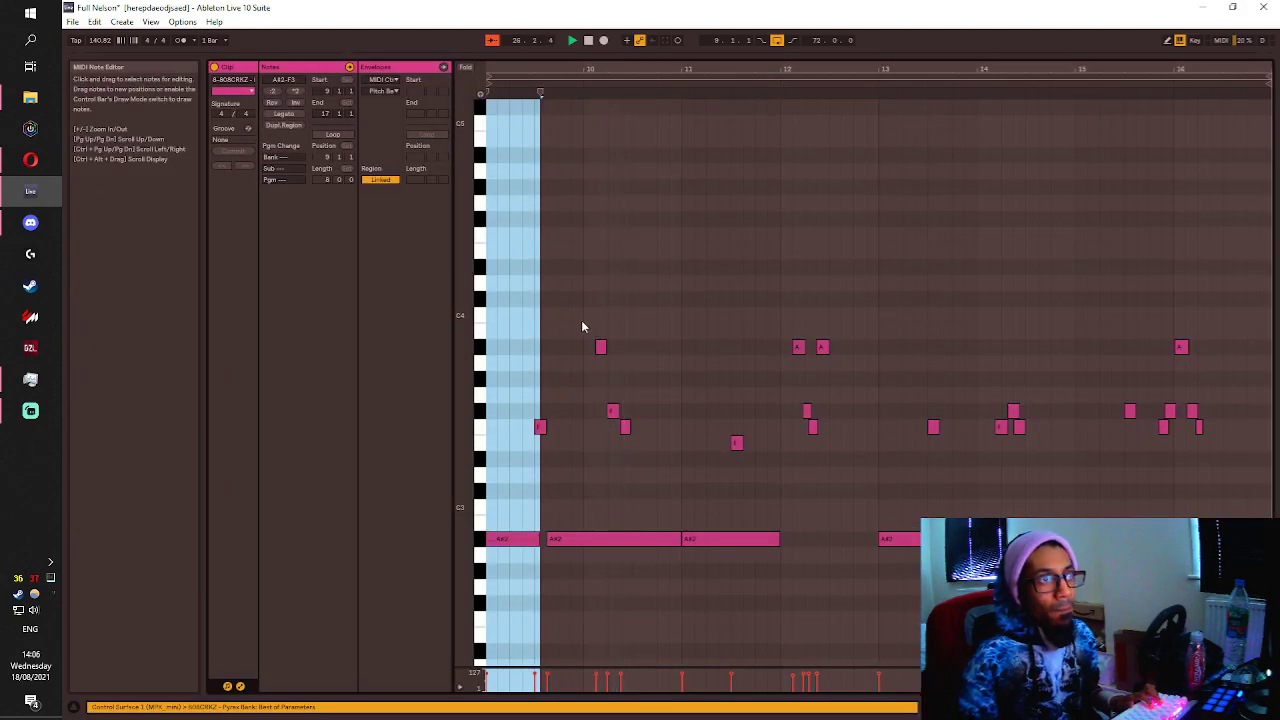
pyautogui.moveTo(791, 326); pyautogui.dragTo(840, 430)
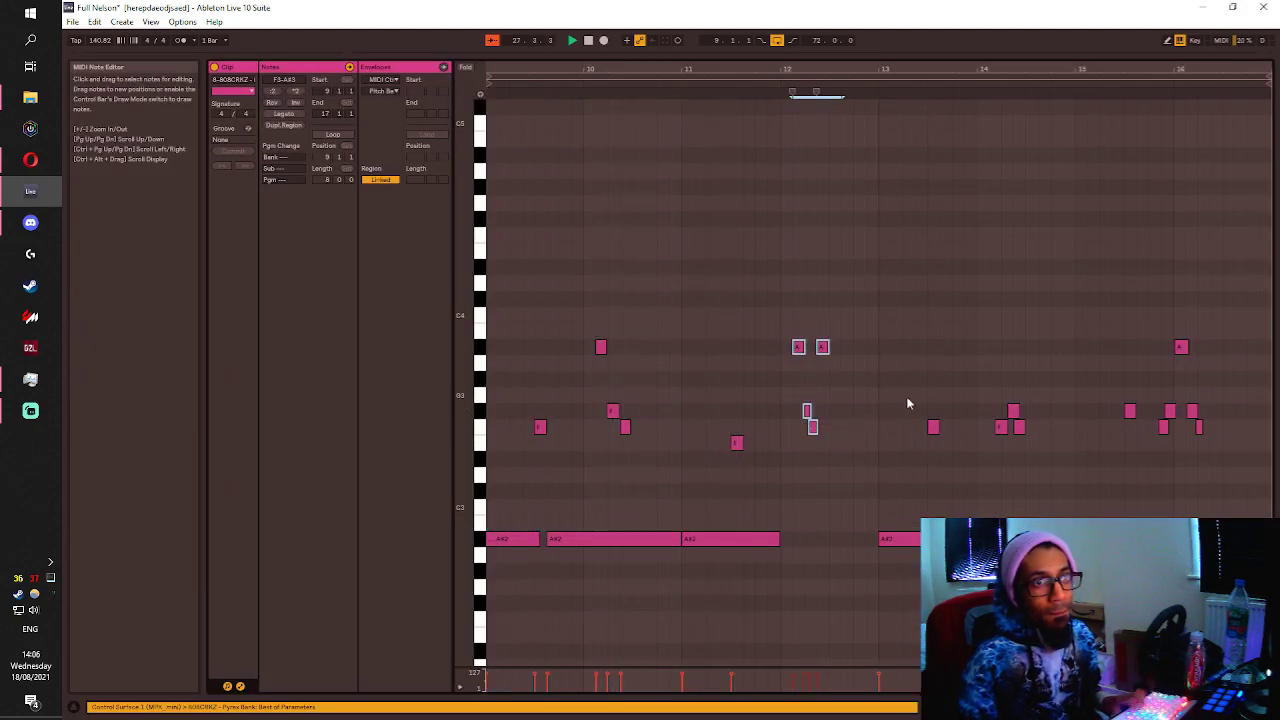
pyautogui.moveTo(936, 430); pyautogui.dragTo(940, 263)
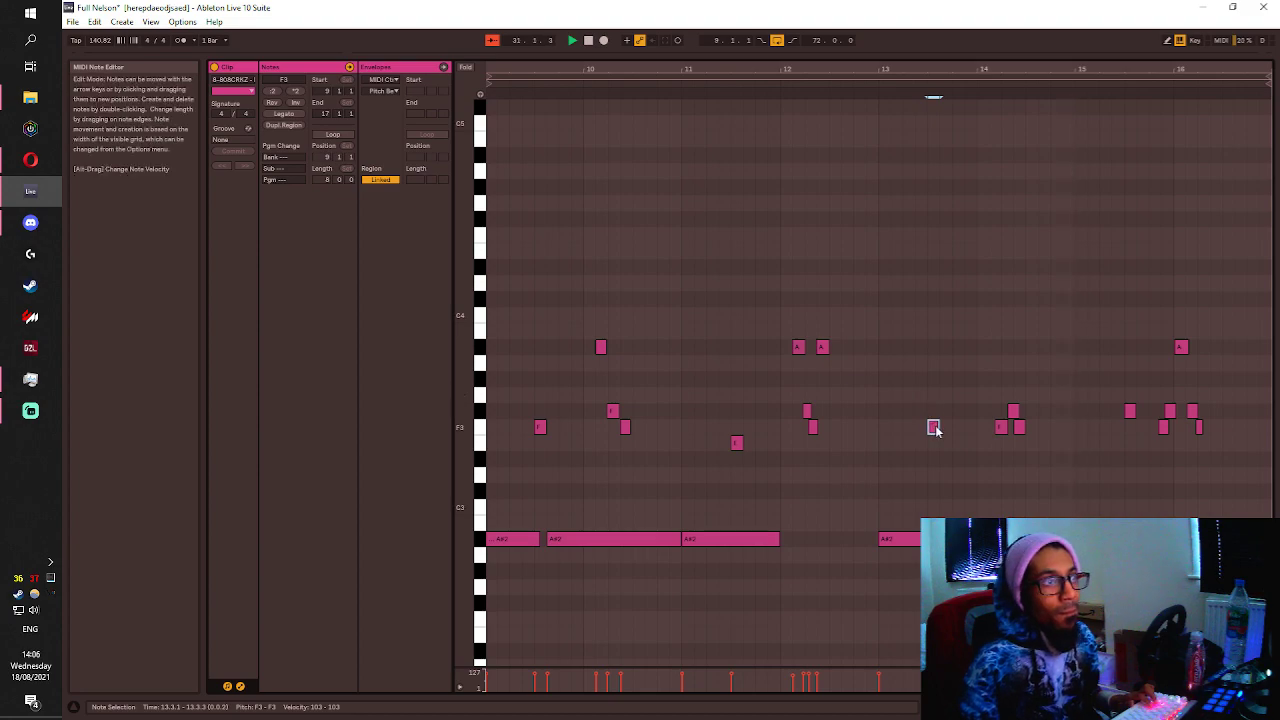
pyautogui.moveTo(936, 409); pyautogui.dragTo(947, 258)
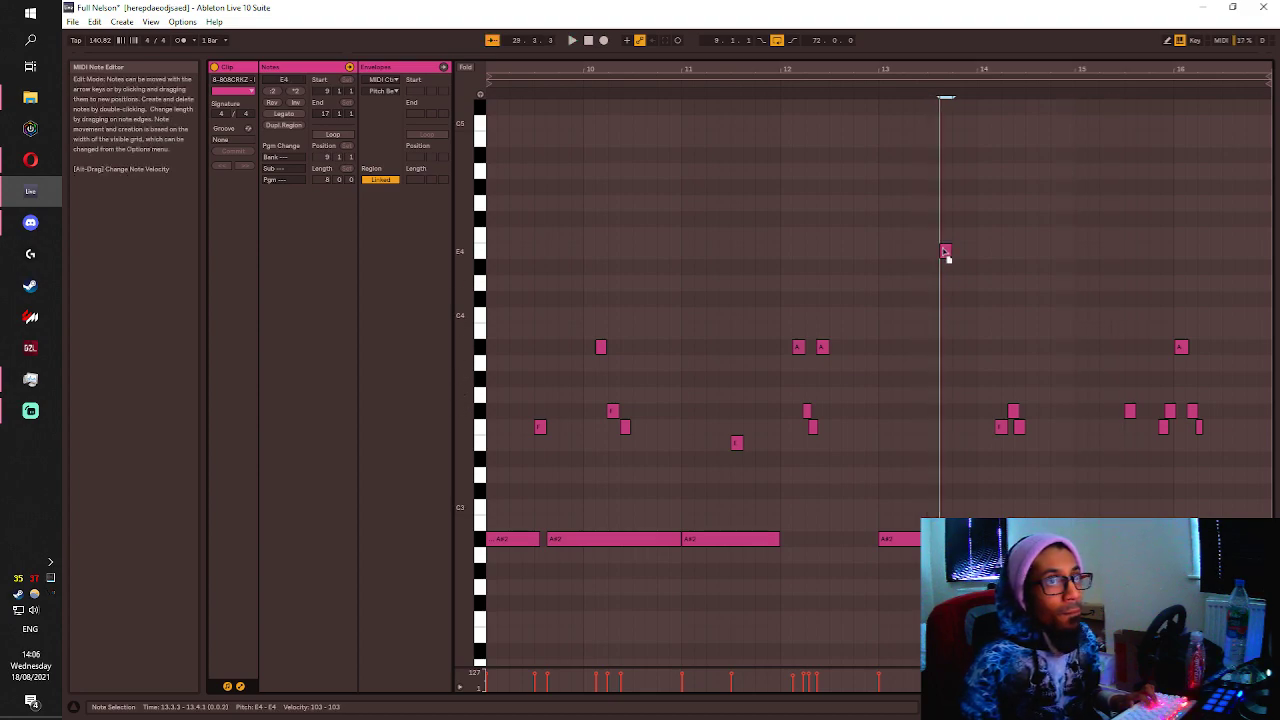
pyautogui.press('-')
pyautogui.press('-')
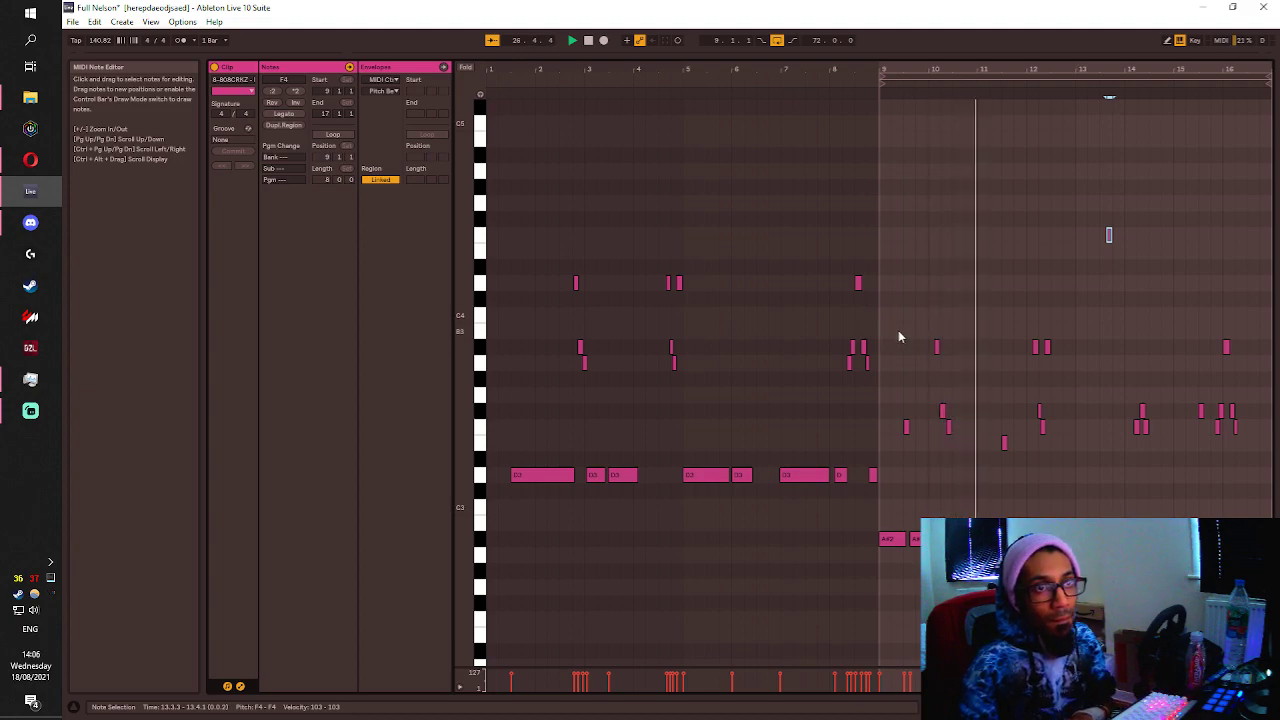
# Move the raised 808 note back to 13.3.1, keep it at F4, audition it and fold the editor to the used notes.
pyautogui.moveTo(898, 337); pyautogui.dragTo(1246, 475)
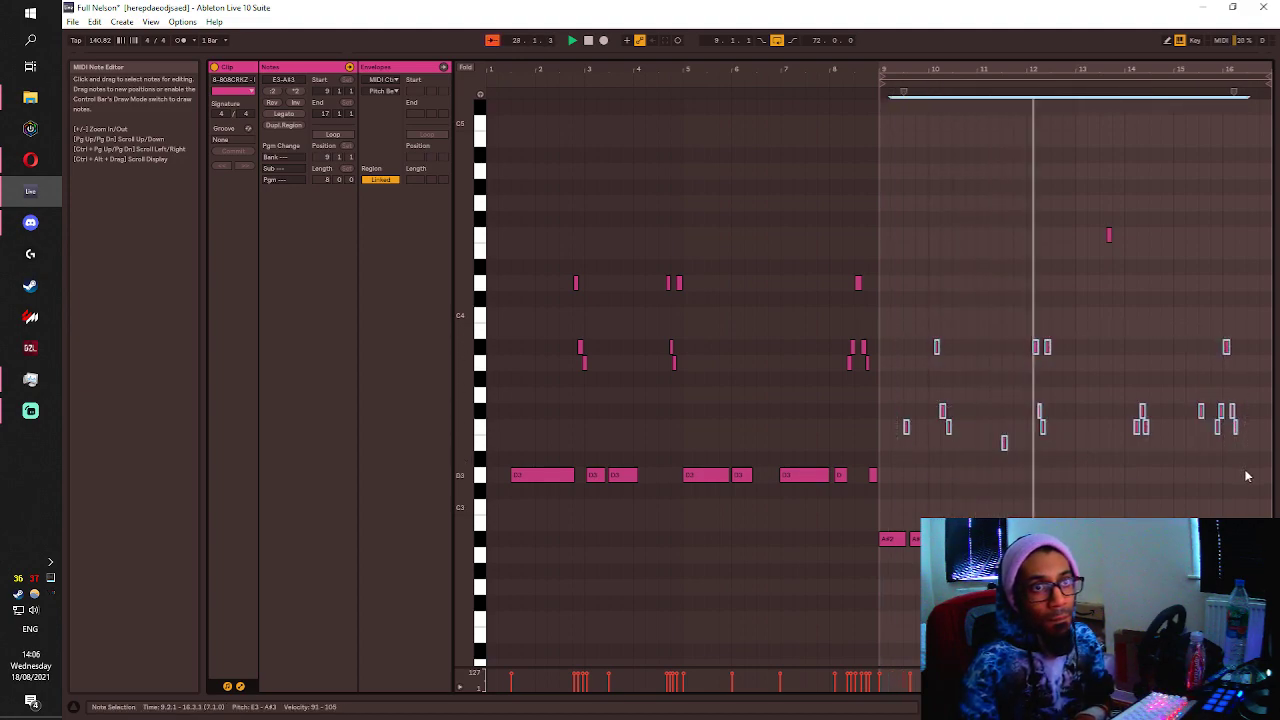
pyautogui.click(1149, 457)
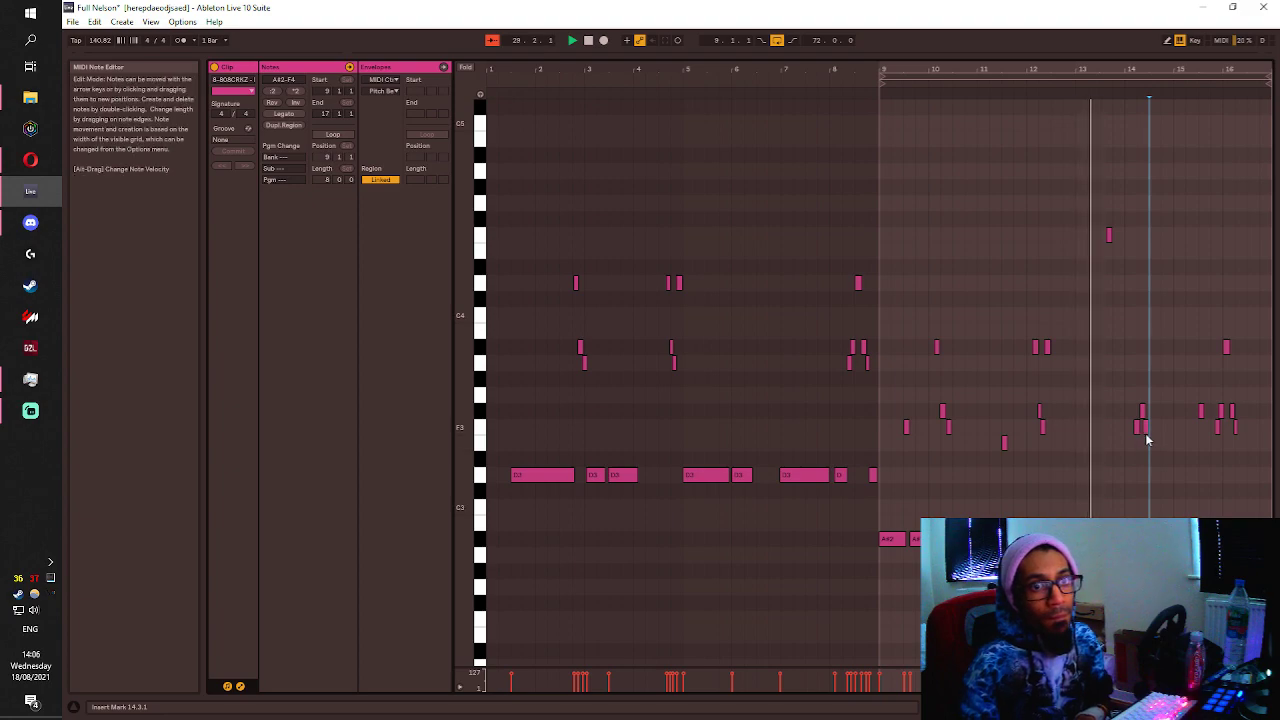
pyautogui.moveTo(1109, 240); pyautogui.dragTo(1103, 247)
pyautogui.hotkey('shift', 'Down')
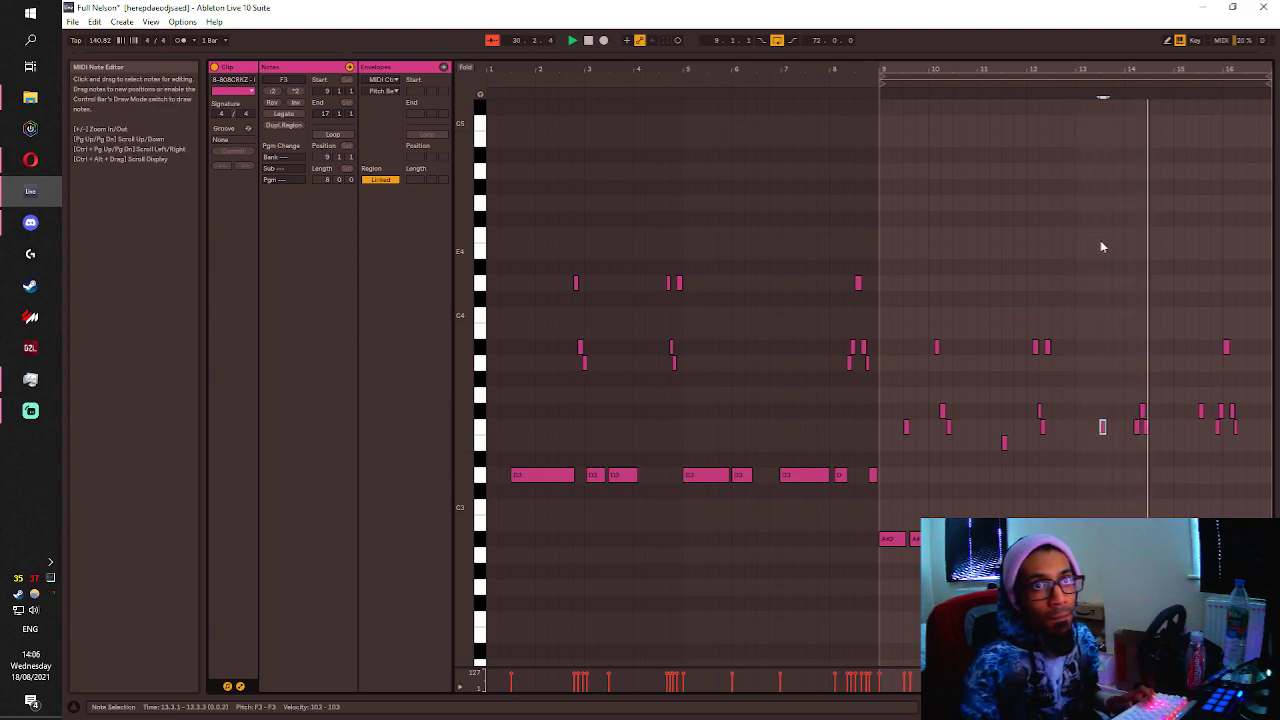
pyautogui.press('Up')
pyautogui.press('Up')
pyautogui.press('Up')
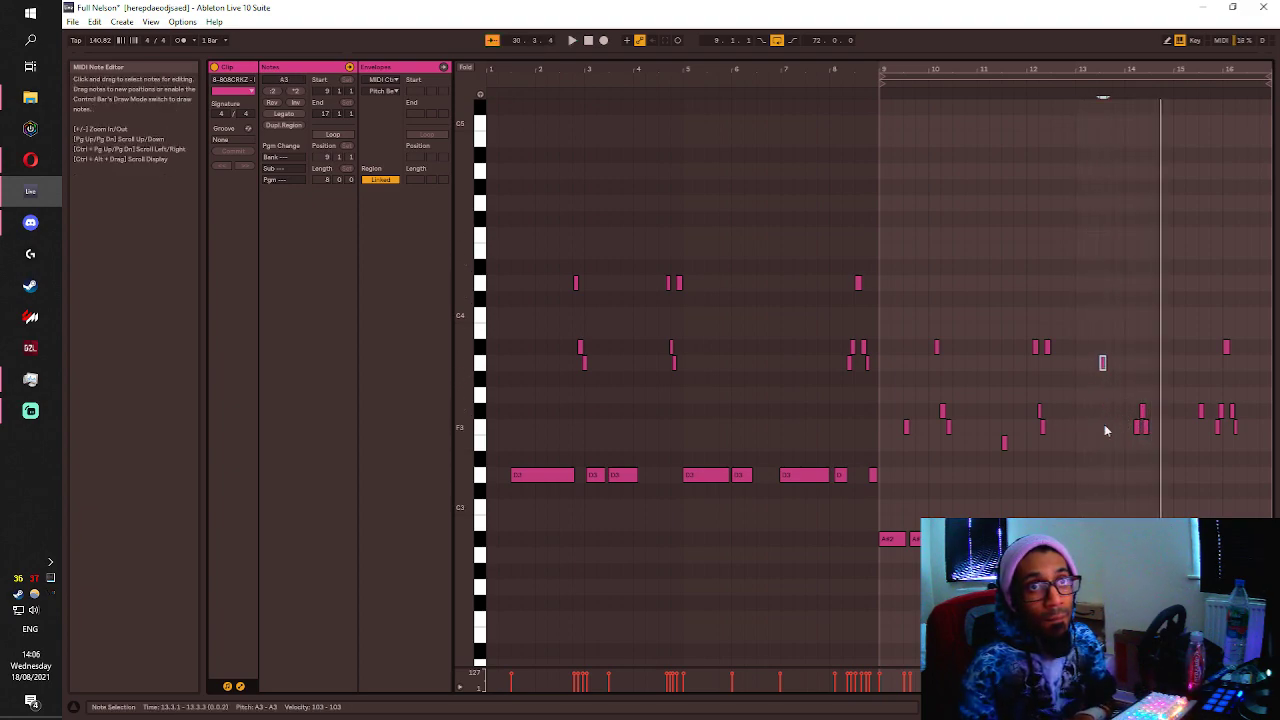
pyautogui.press('Up')
pyautogui.press('space')
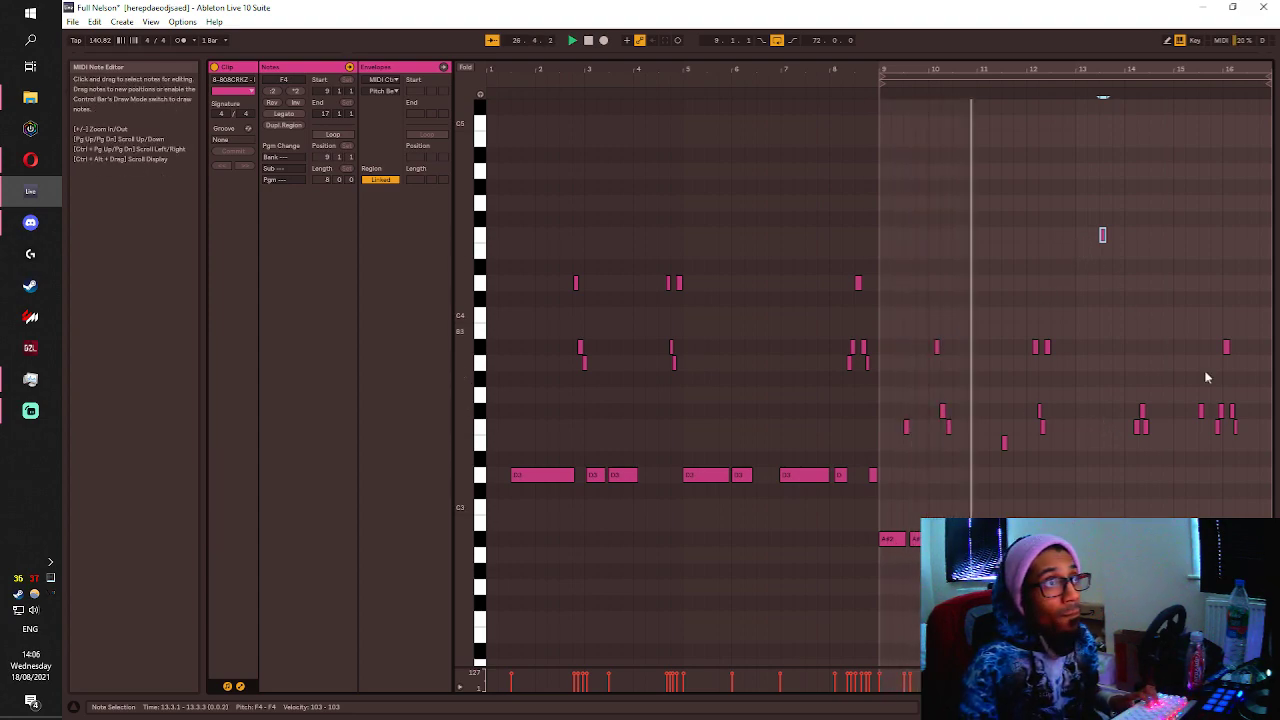
pyautogui.click(466, 68)
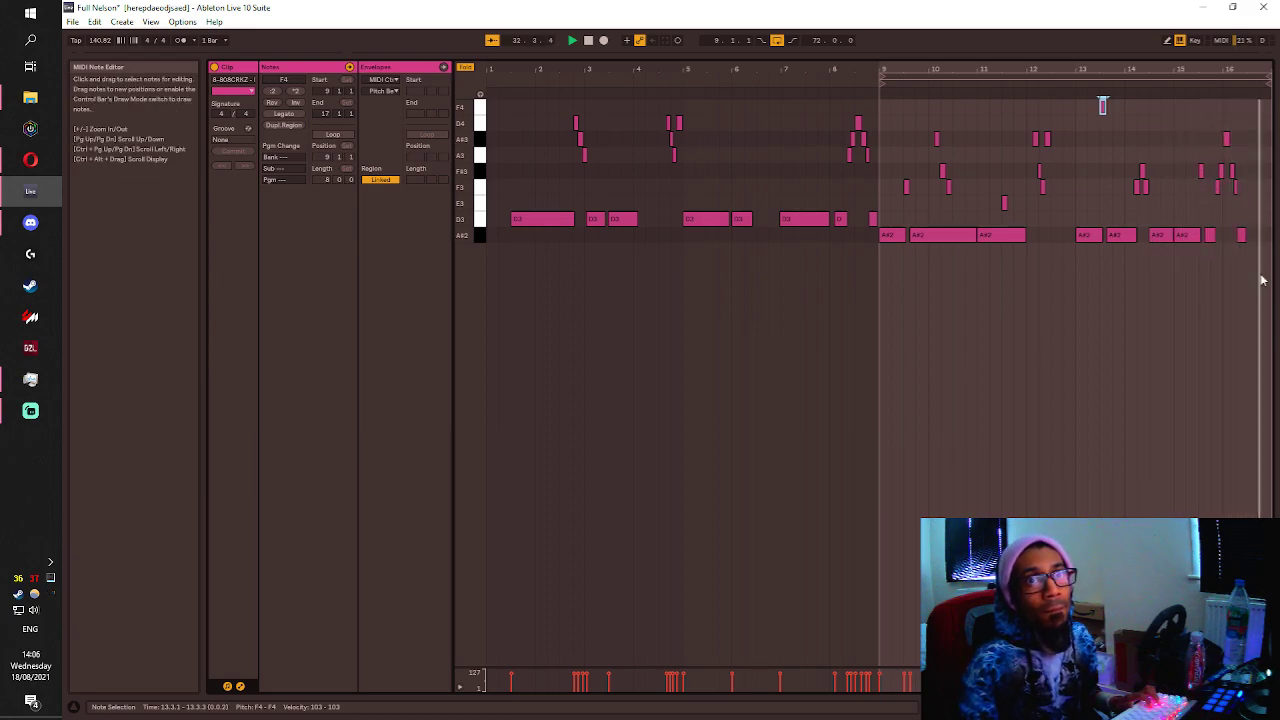
# Recolor the edited 808 clip at bar 25 yellow and save the set.
pyautogui.hotkey('shift', 'Tab')
pyautogui.rightClick(594, 287)
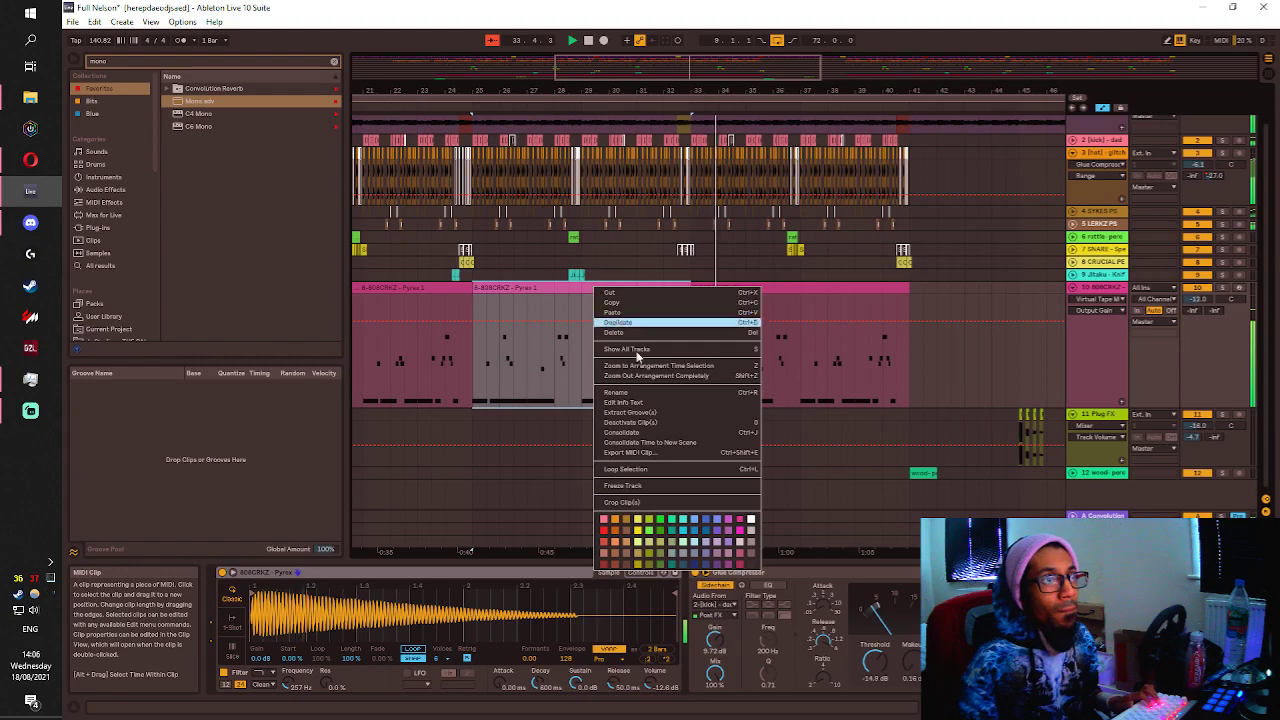
pyautogui.click(637, 524)
pyautogui.hotkey('shift', 'z')
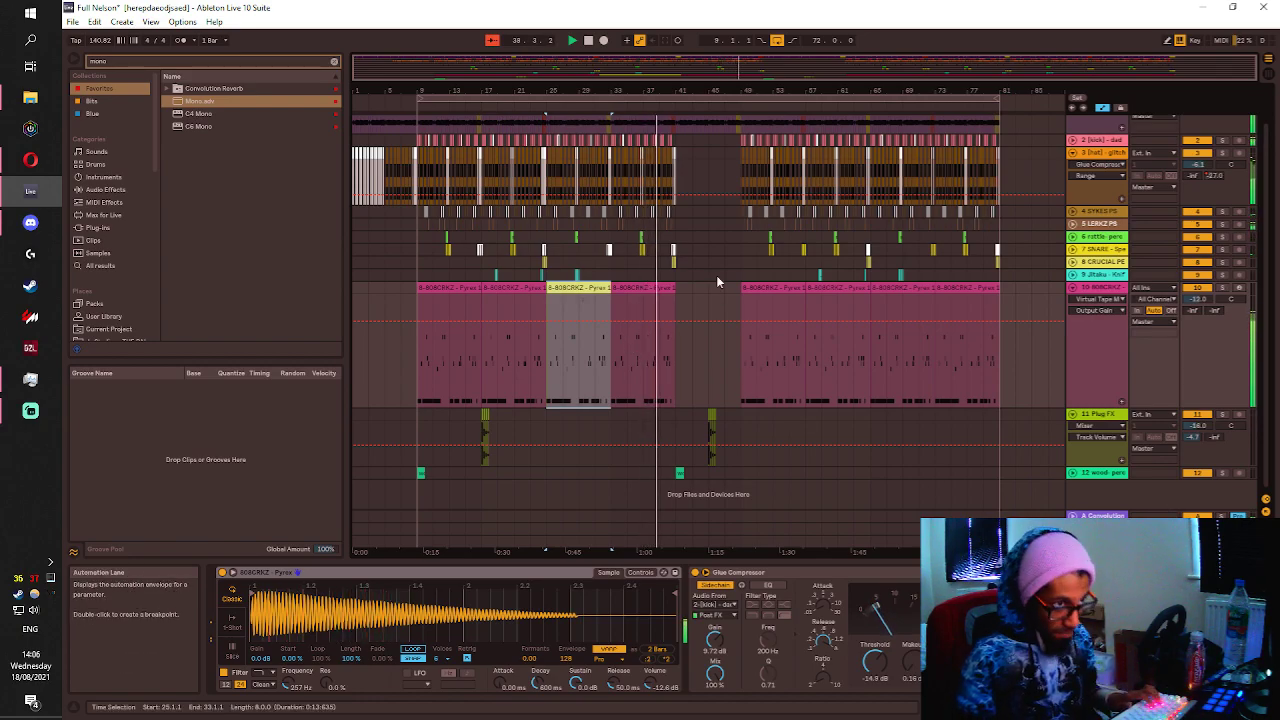
pyautogui.scroll(2, 706, 204)
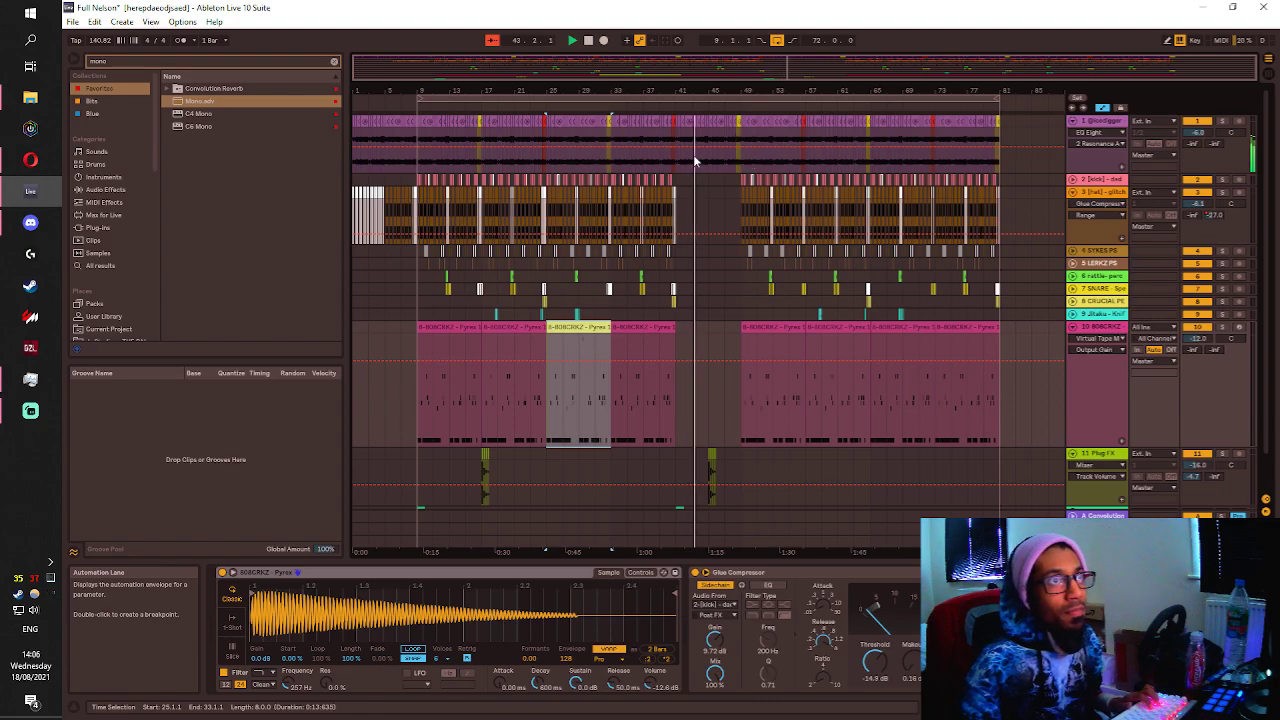
pyautogui.hotkey('ctrl', 's')
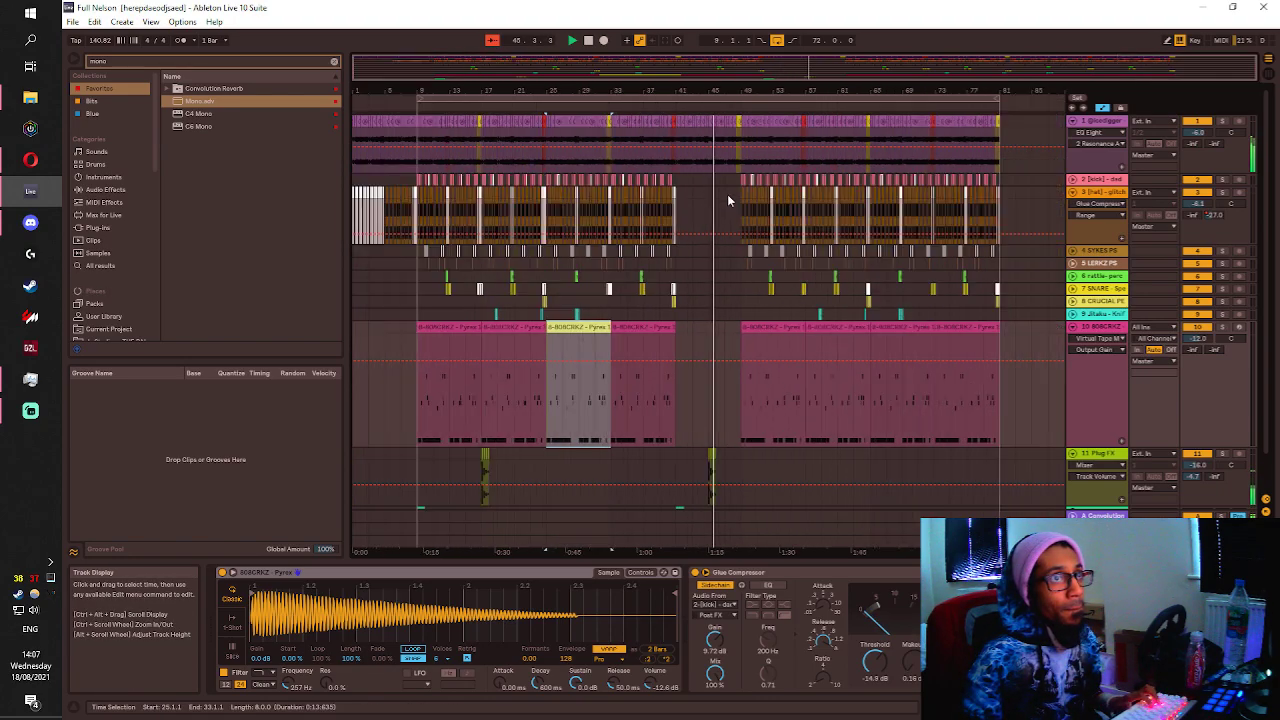
# Show the transposition envelope of the yellow melody clip before bar 49 and lower its first pitch spike to about +2 semitones.
pyautogui.scroll(5, 749, 183)
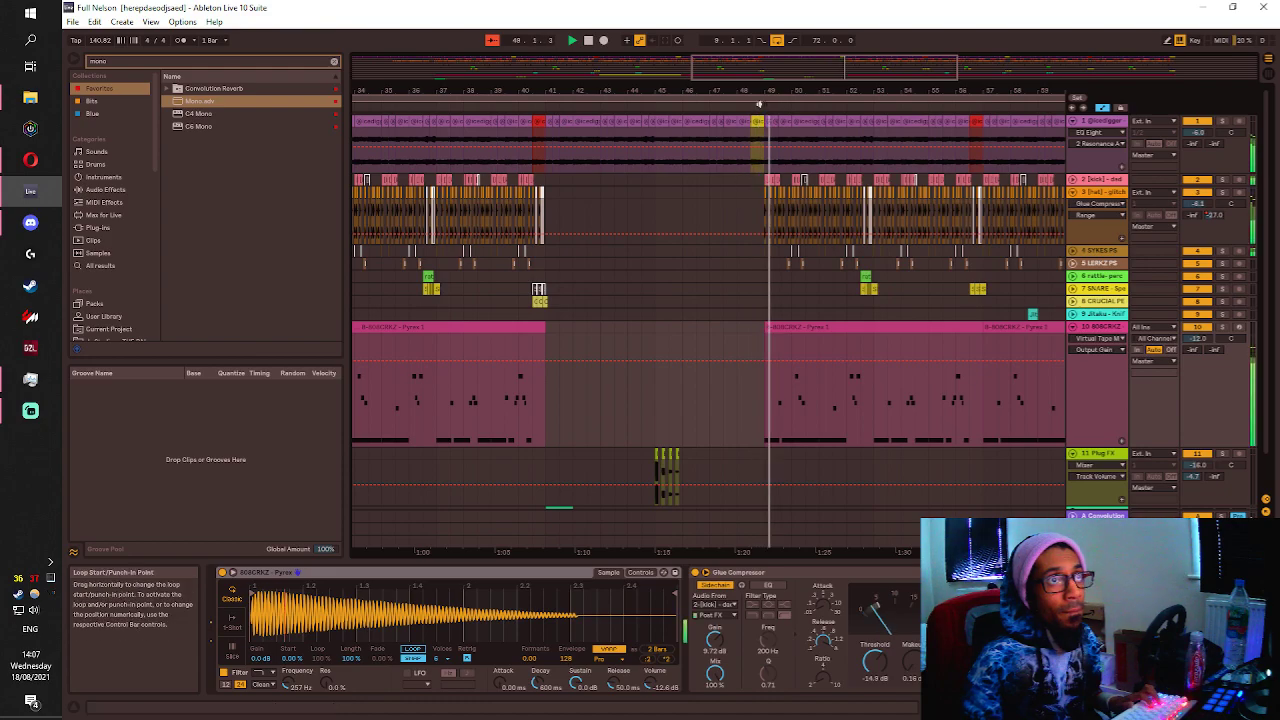
pyautogui.doubleClick(744, 182)
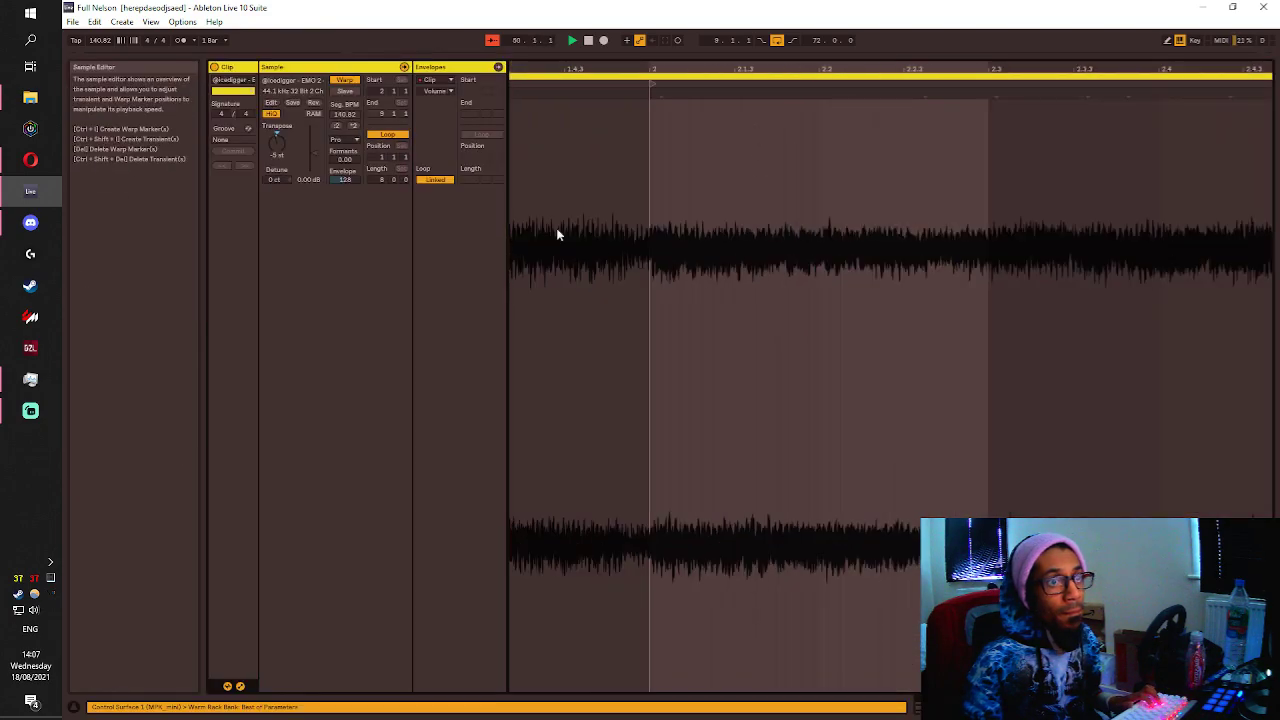
pyautogui.click(437, 90)
pyautogui.click(443, 114)
pyautogui.press('space')
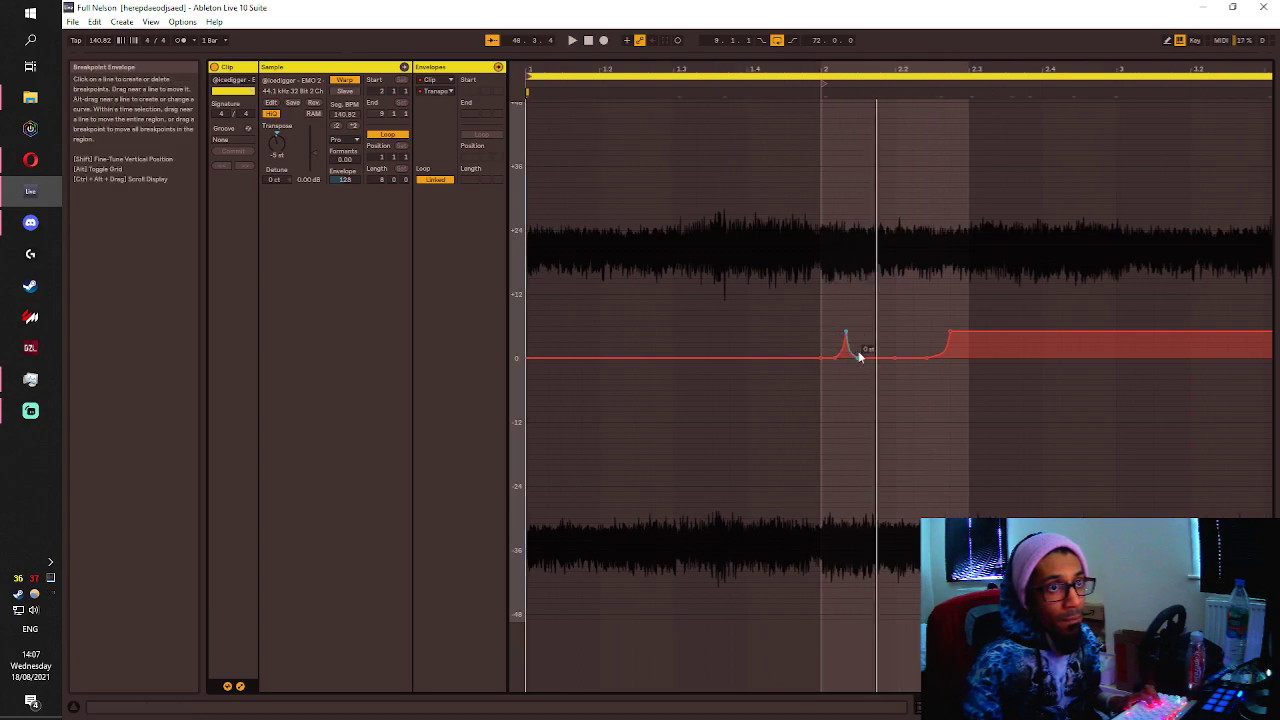
pyautogui.moveTo(857, 357); pyautogui.dragTo(785, 348)
pyautogui.hotkey('ctrl', 'z')
pyautogui.press('space')
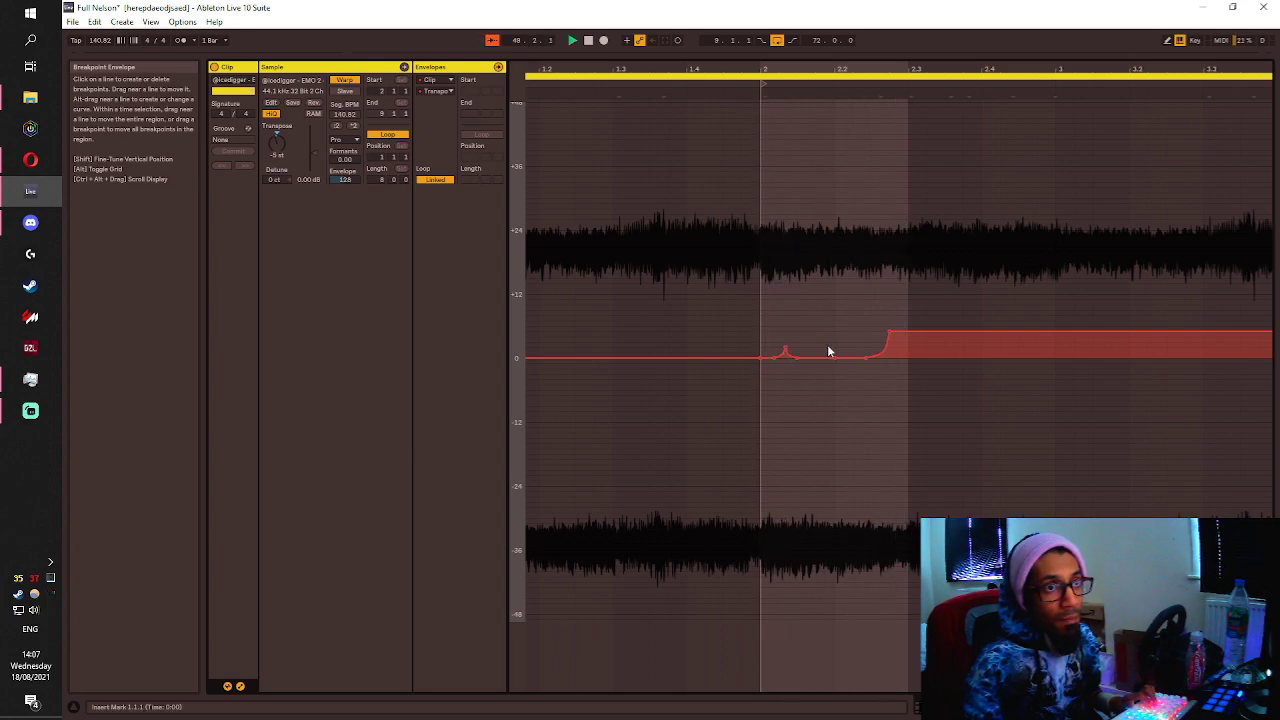
pyautogui.press('space')
pyautogui.press('space')
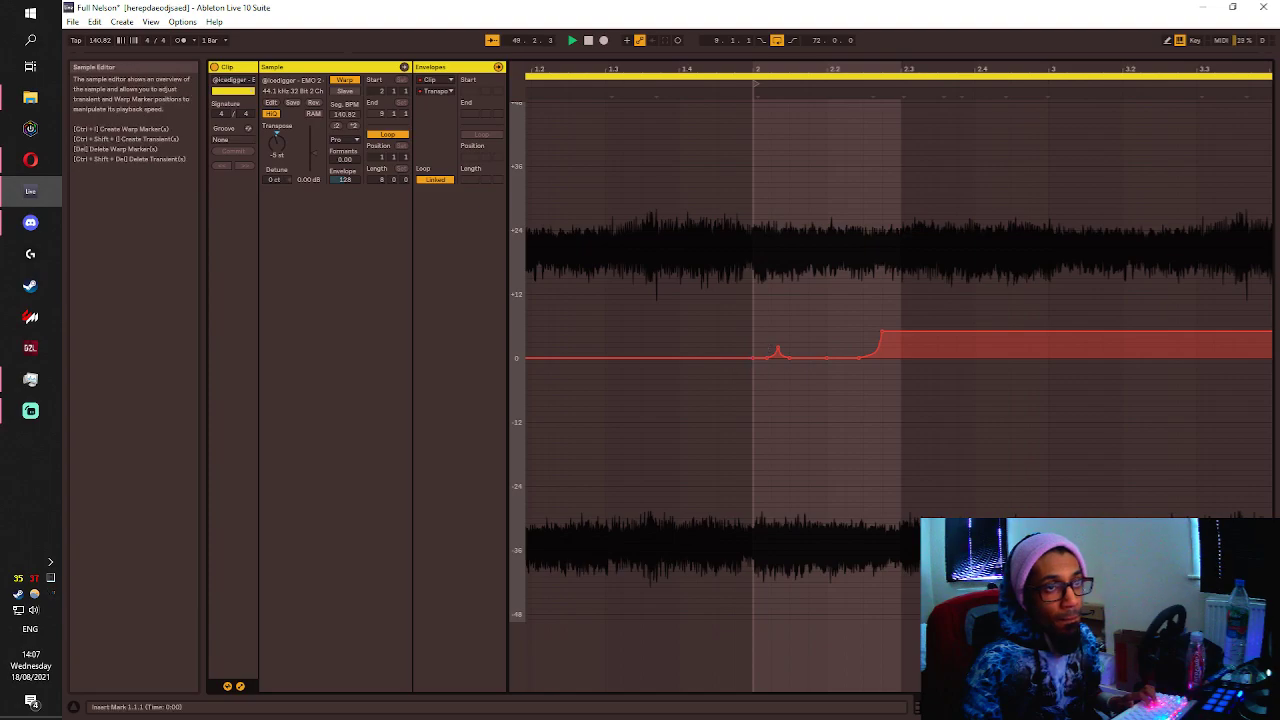
# Audition the arrangement after bar 49 and the tail from bar 83.
pyautogui.hotkey('shift', 'Tab')
pyautogui.scroll(-1, 697, 211)
pyautogui.scroll(1, 699, 150)
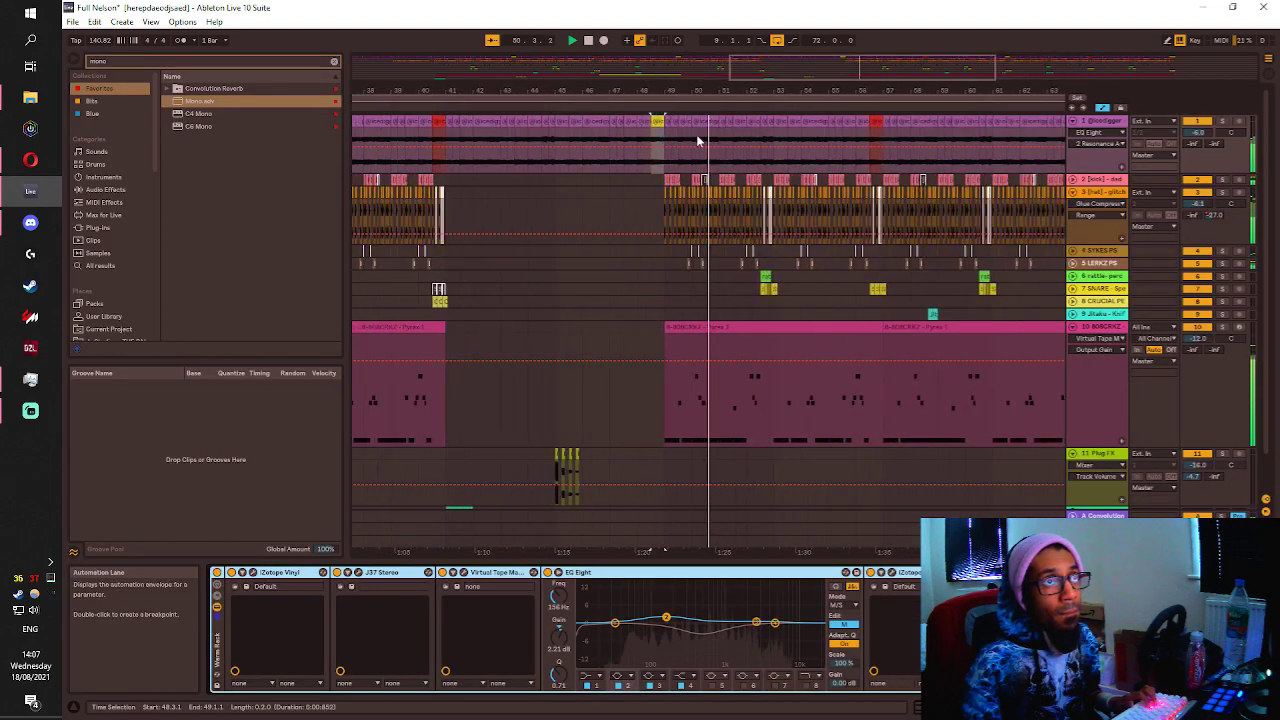
pyautogui.scroll(-3, 654, 132)
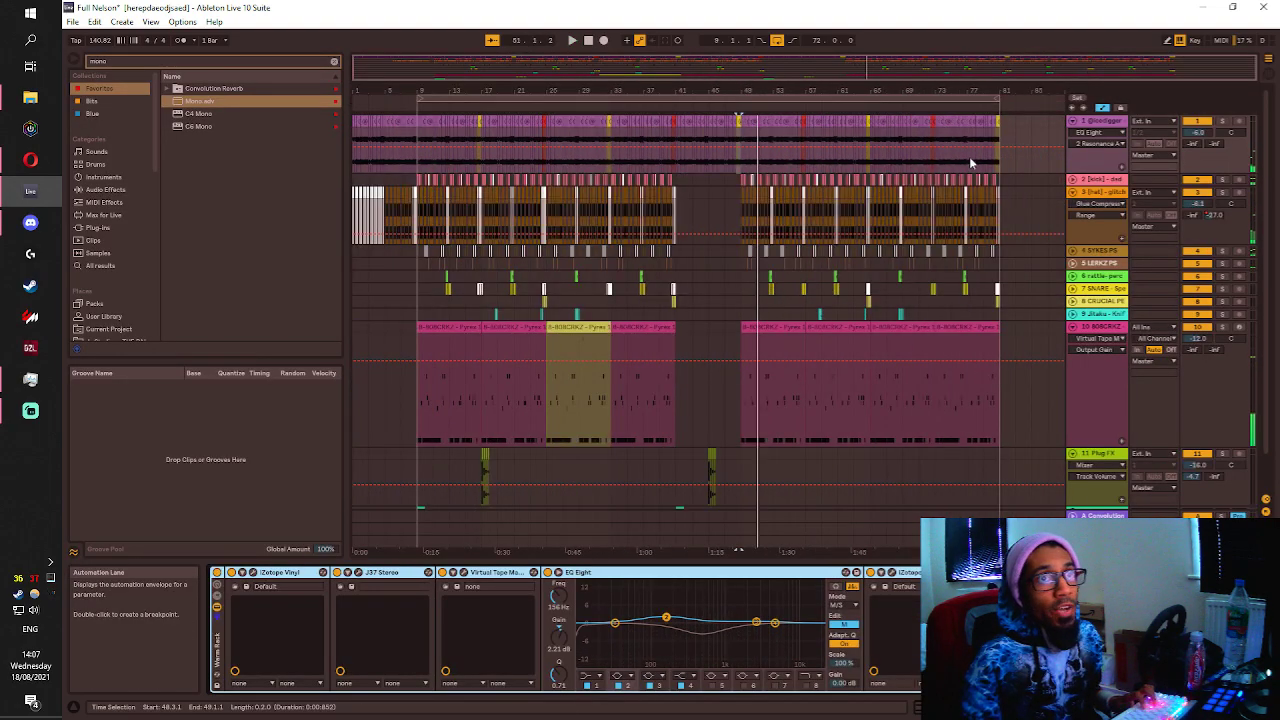
pyautogui.click(1015, 150)
pyautogui.press('space')
pyautogui.moveTo(994, 58); pyautogui.dragTo(950, 60)
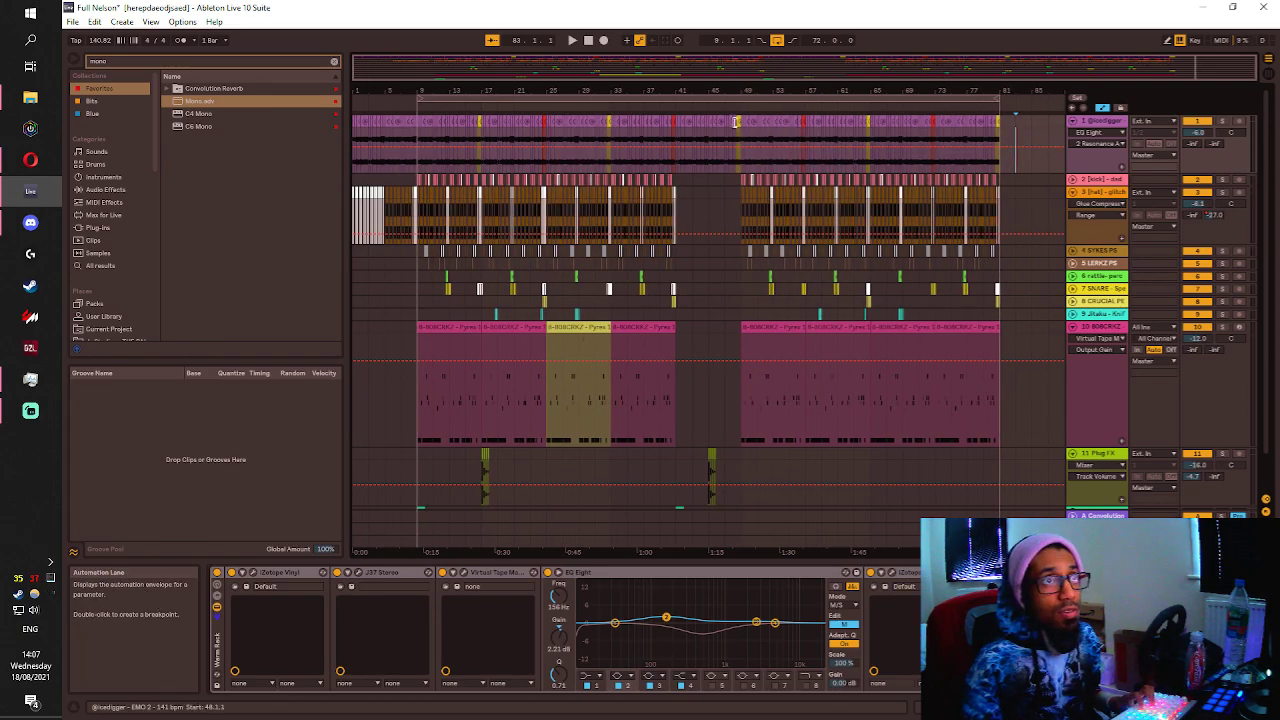
pyautogui.click(738, 122)
pyautogui.scroll(4, 742, 130)
pyautogui.press('space')
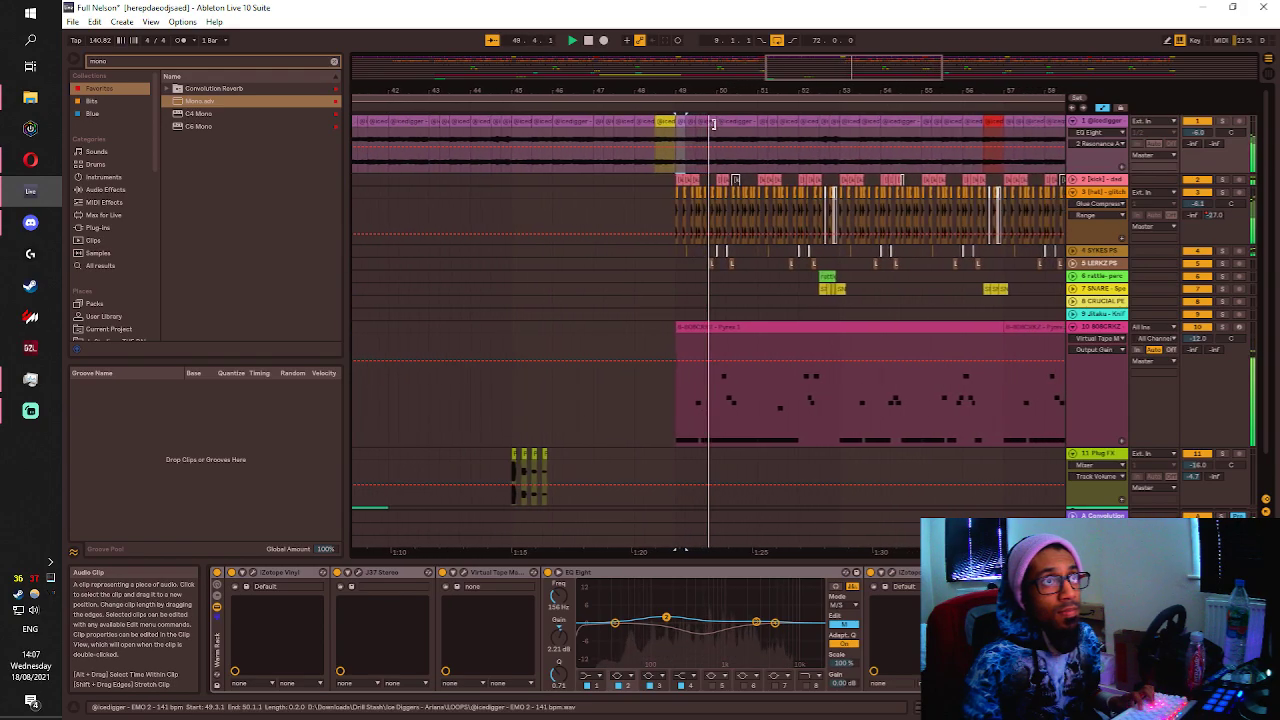
pyautogui.scroll(3, 713, 123)
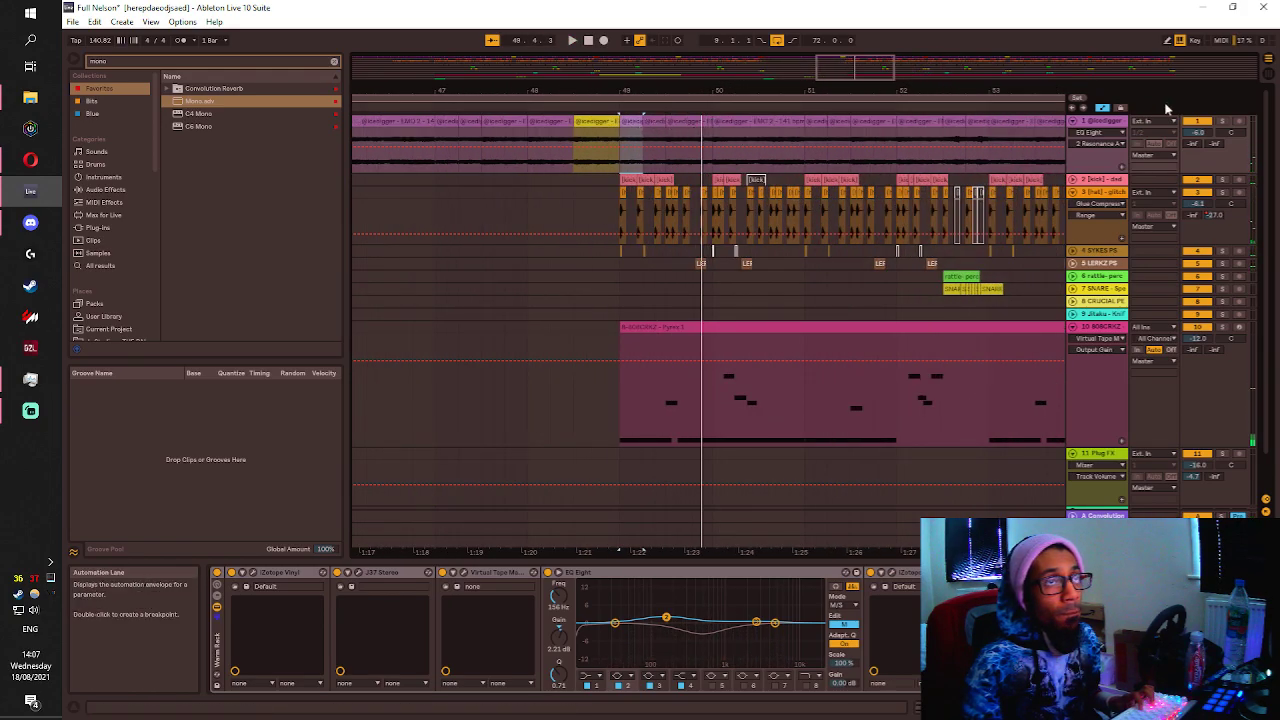
pyautogui.scroll(-5, 833, 160)
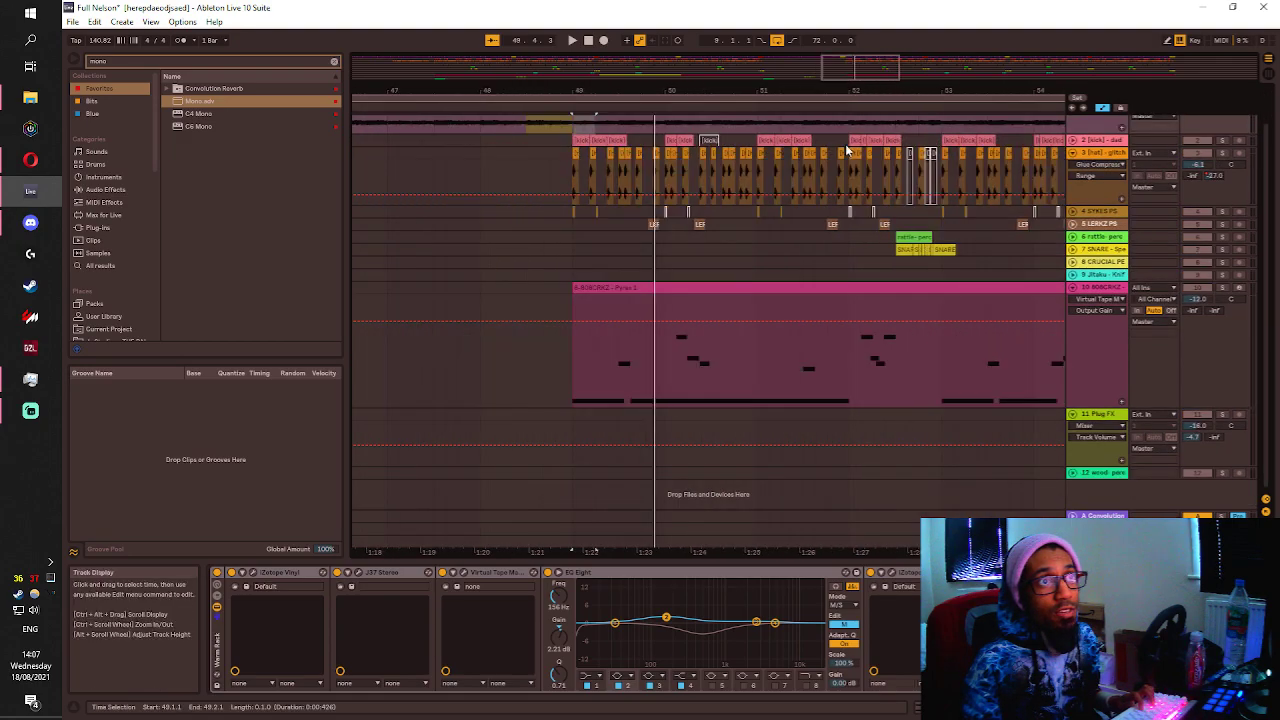
pyautogui.hscroll(3, 785, 157)
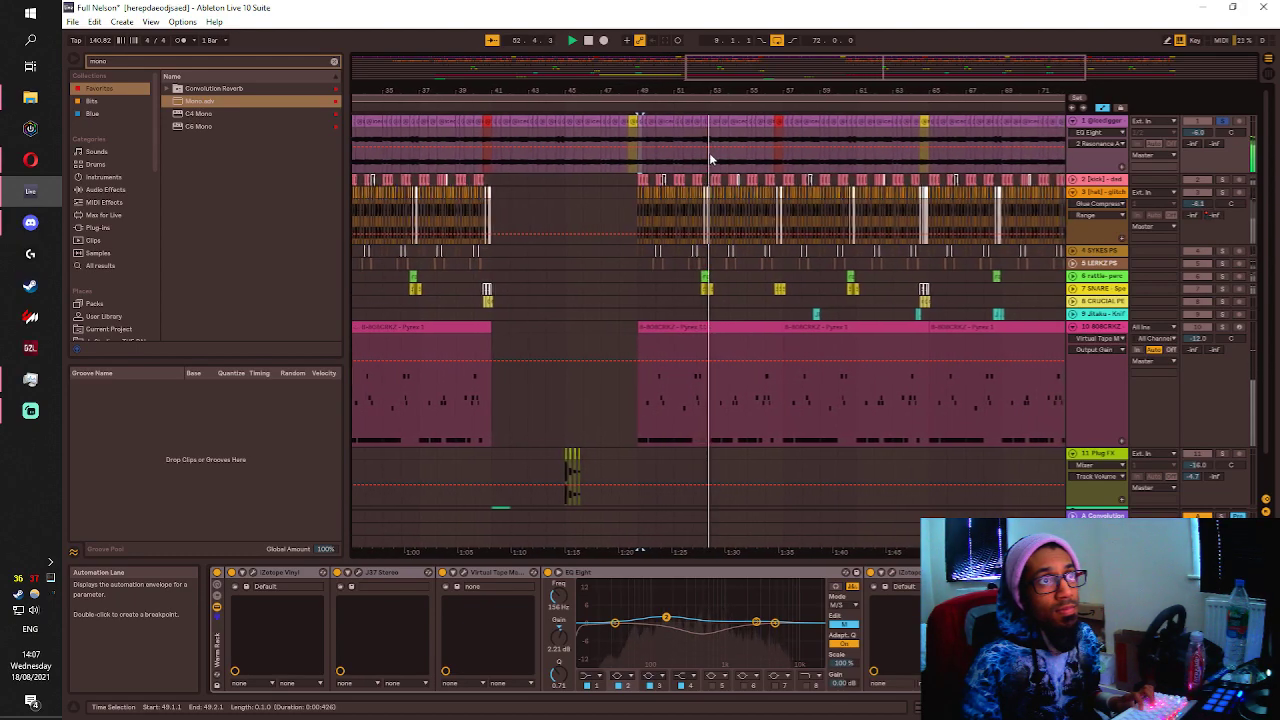
# Audition the soloed melody from bar 49 through bar 56, replaying it from several points.
pyautogui.click(692, 153)
pyautogui.press('+')
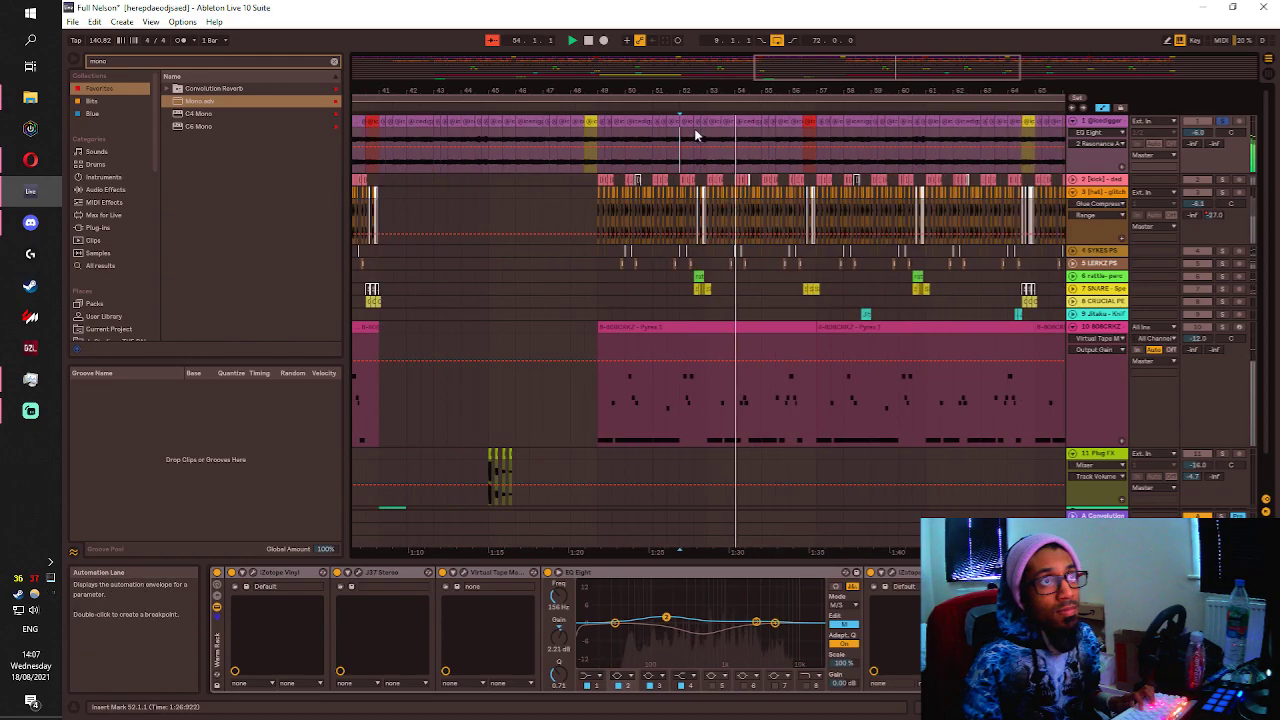
pyautogui.click(702, 121)
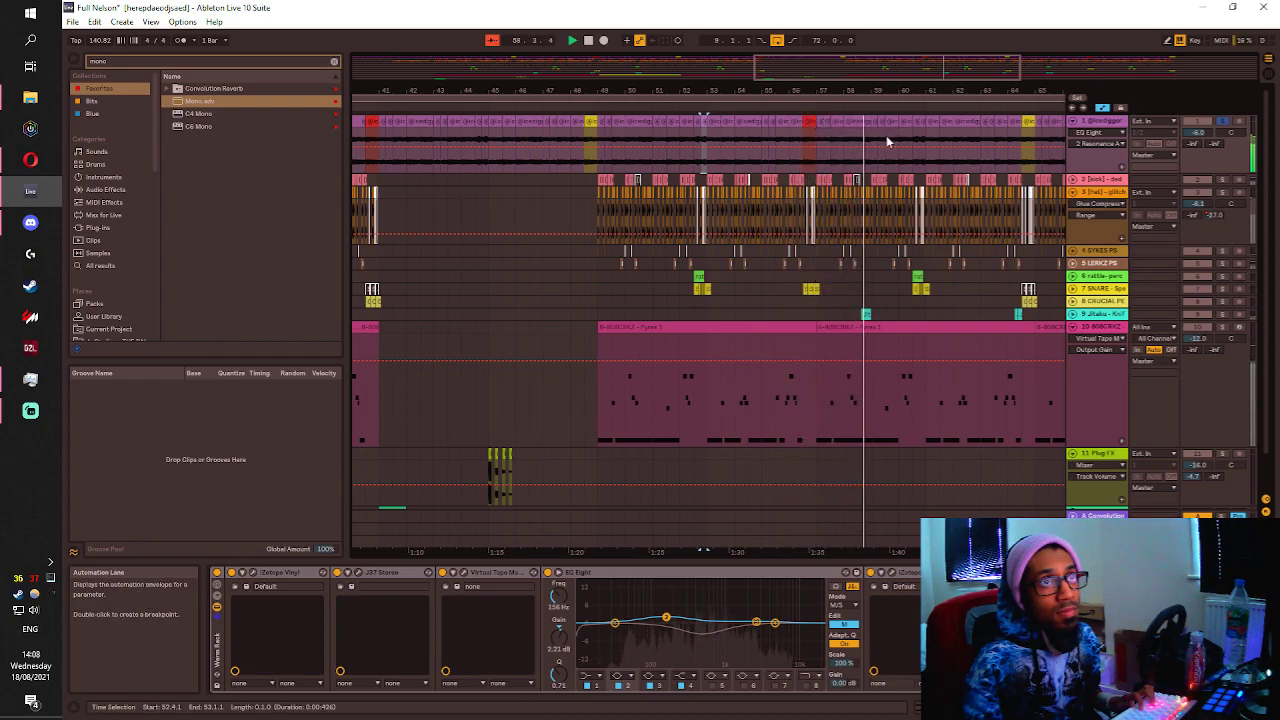
pyautogui.click(859, 140)
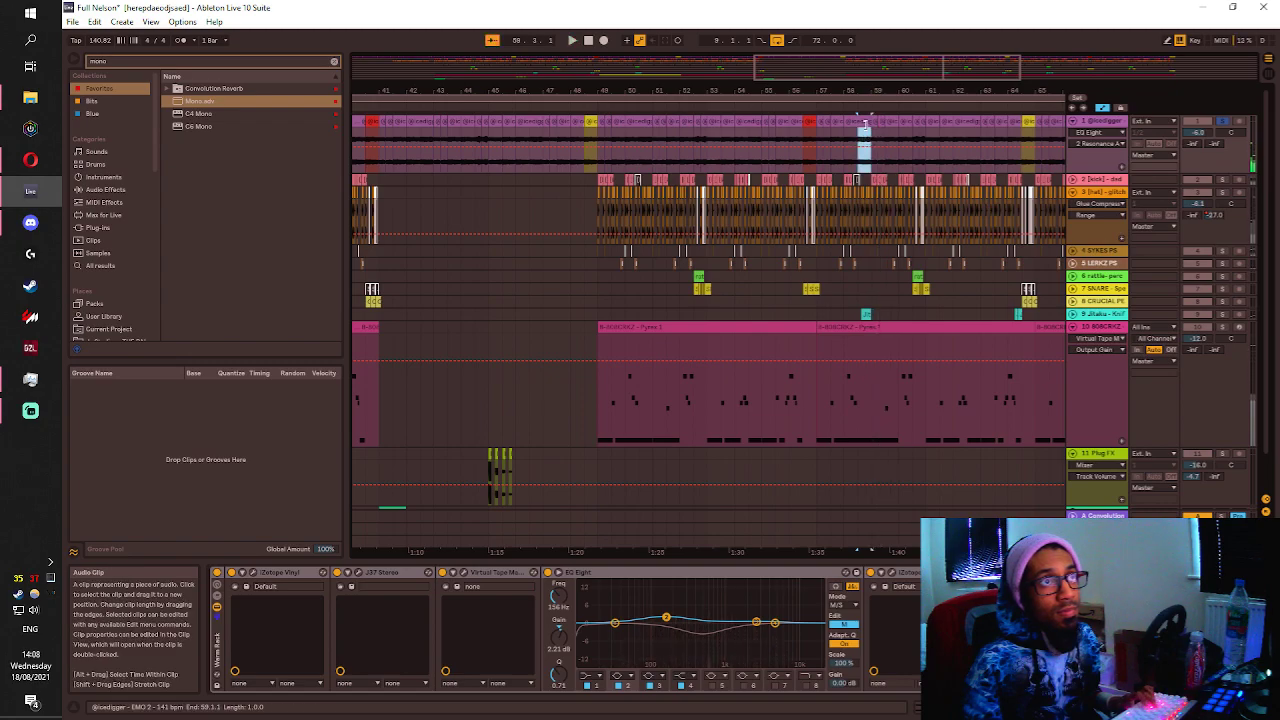
pyautogui.click(602, 123)
pyautogui.press('space')
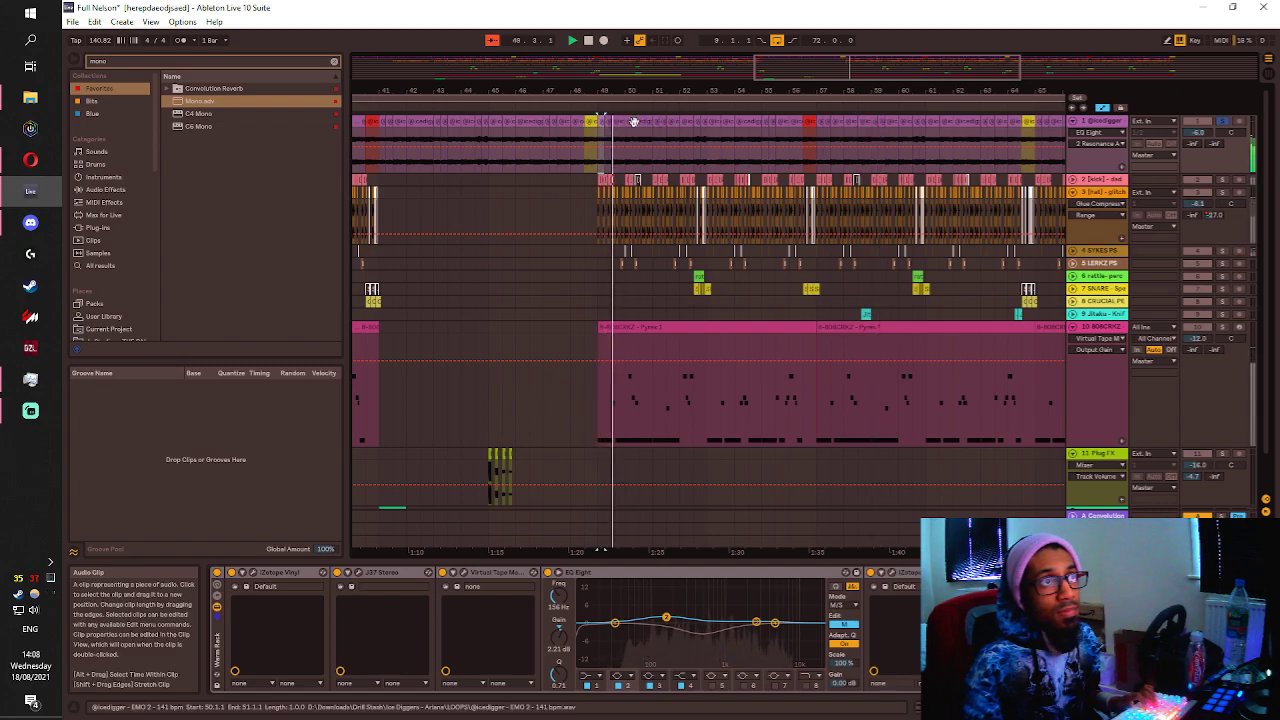
pyautogui.click(640, 122)
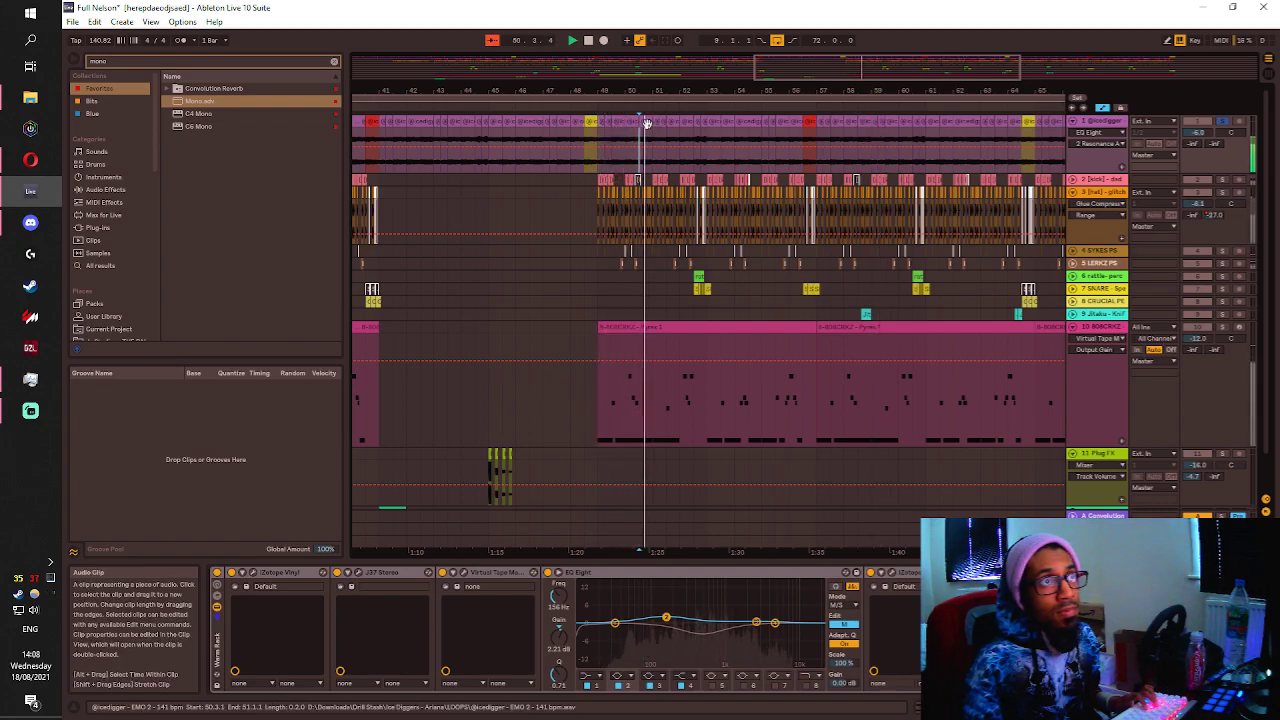
pyautogui.moveTo(666, 128); pyautogui.dragTo(688, 129)
pyautogui.click(603, 134)
pyautogui.press('space')
pyautogui.press('space')
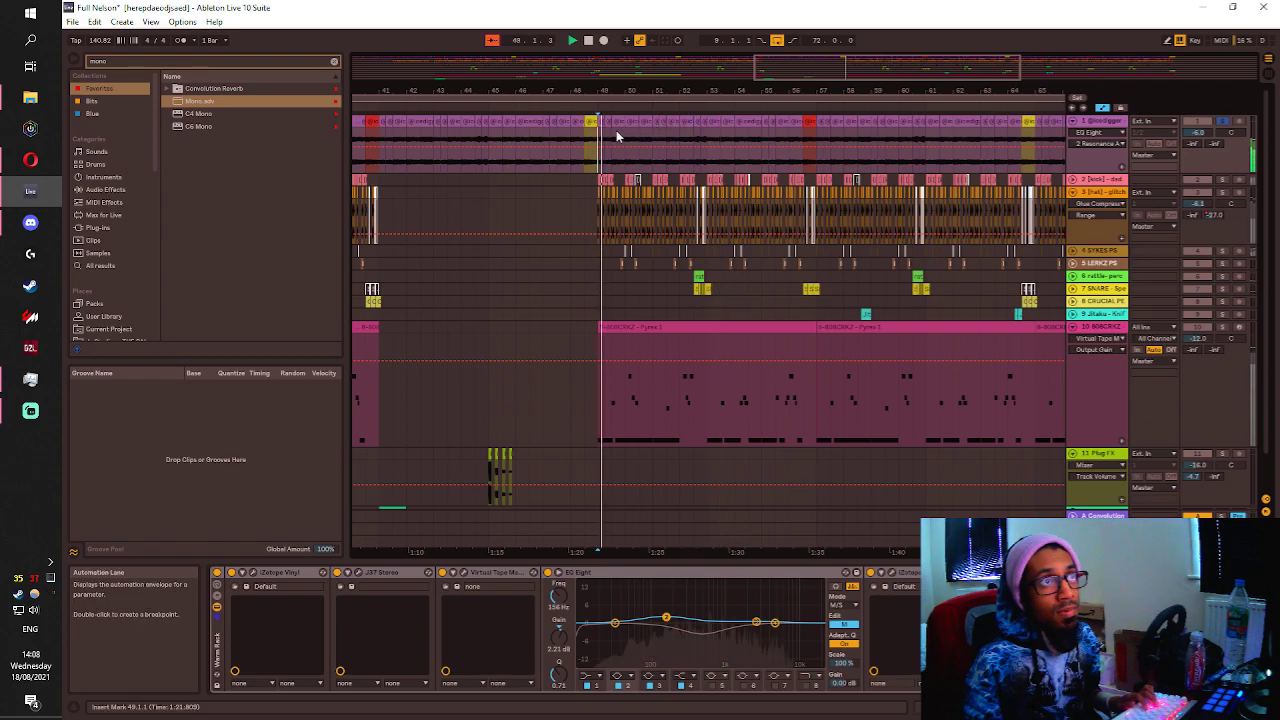
pyautogui.click(712, 125)
pyautogui.click(754, 125)
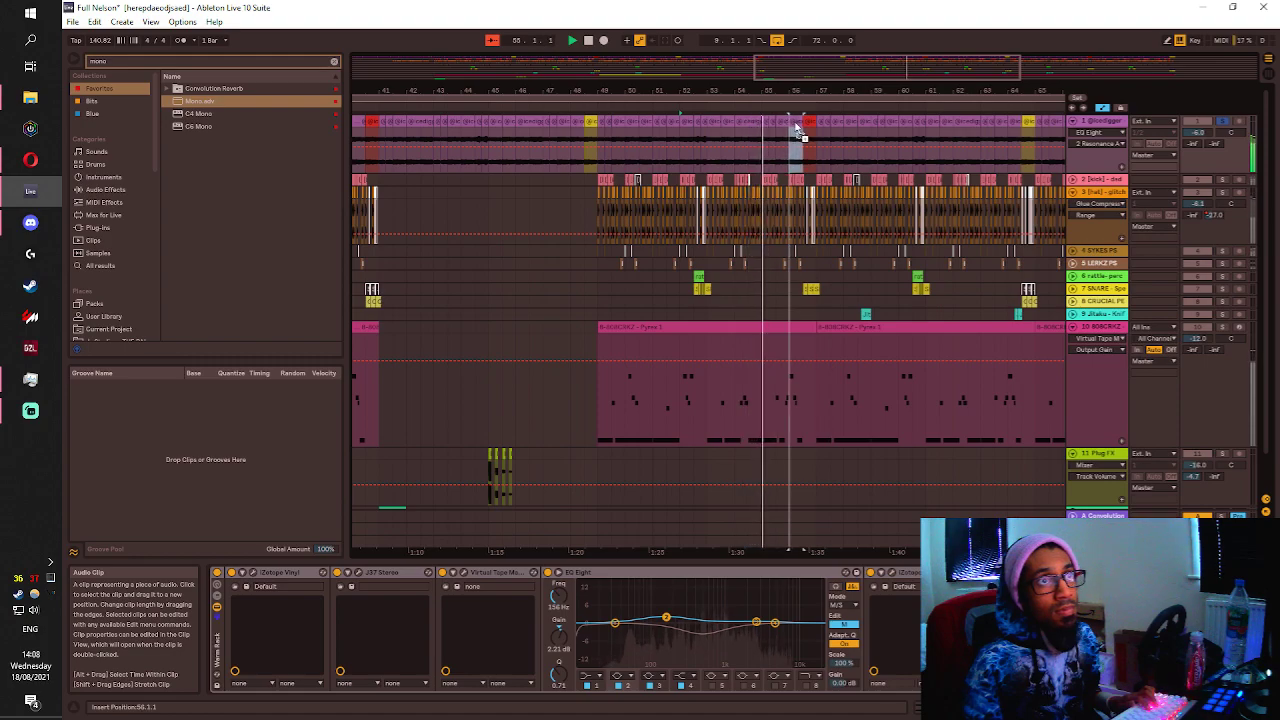
pyautogui.click(810, 125)
pyautogui.moveTo(811, 125); pyautogui.dragTo(801, 123)
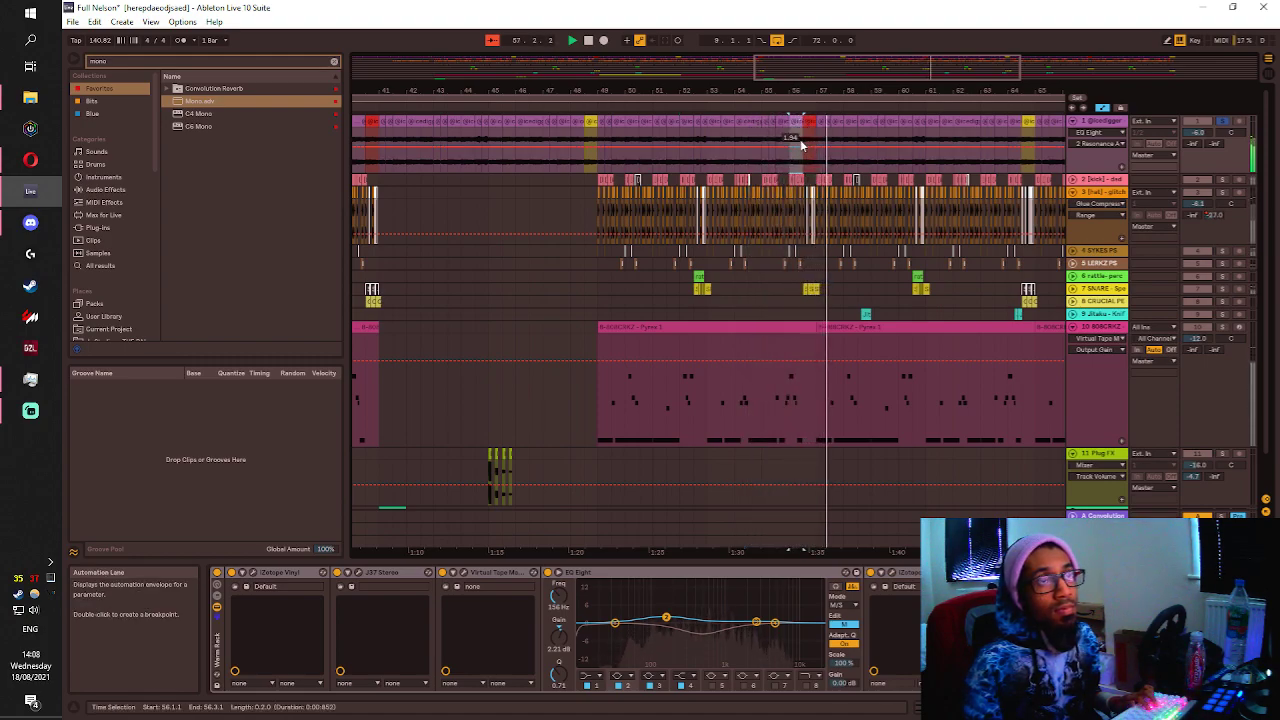
pyautogui.hotkey('ctrl', 'z')
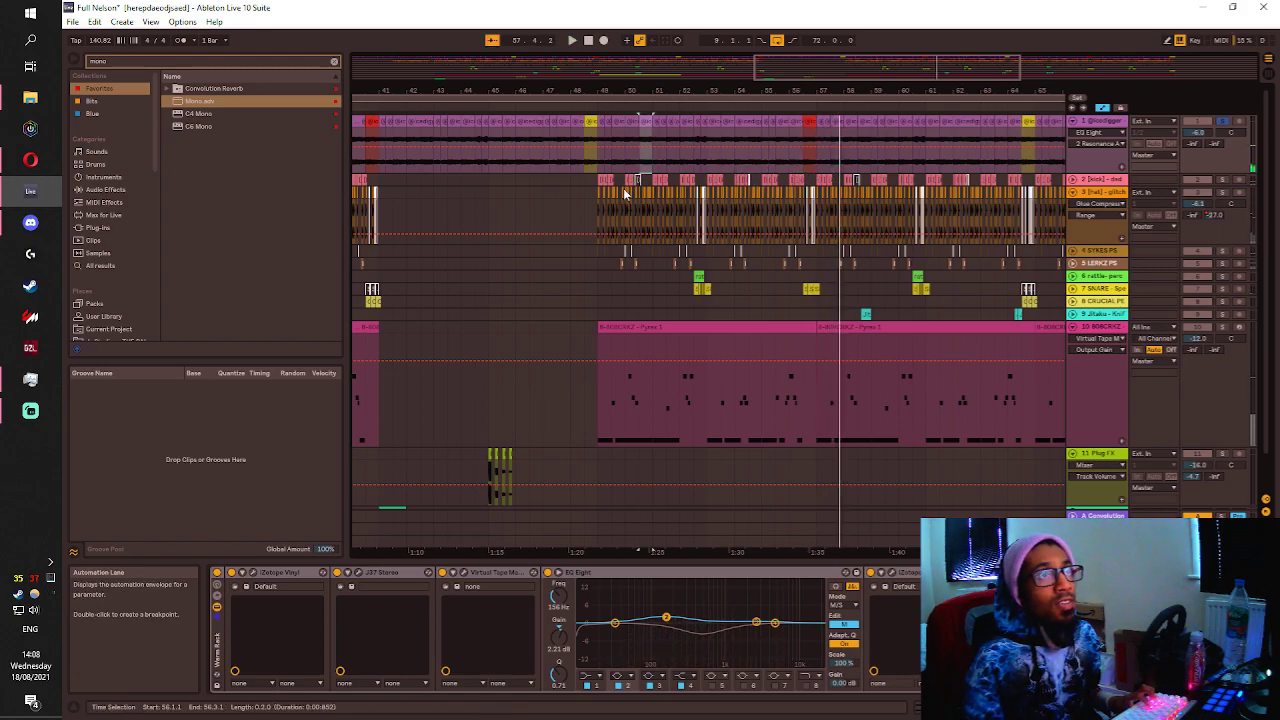
pyautogui.hotkey('ctrl', 'z')
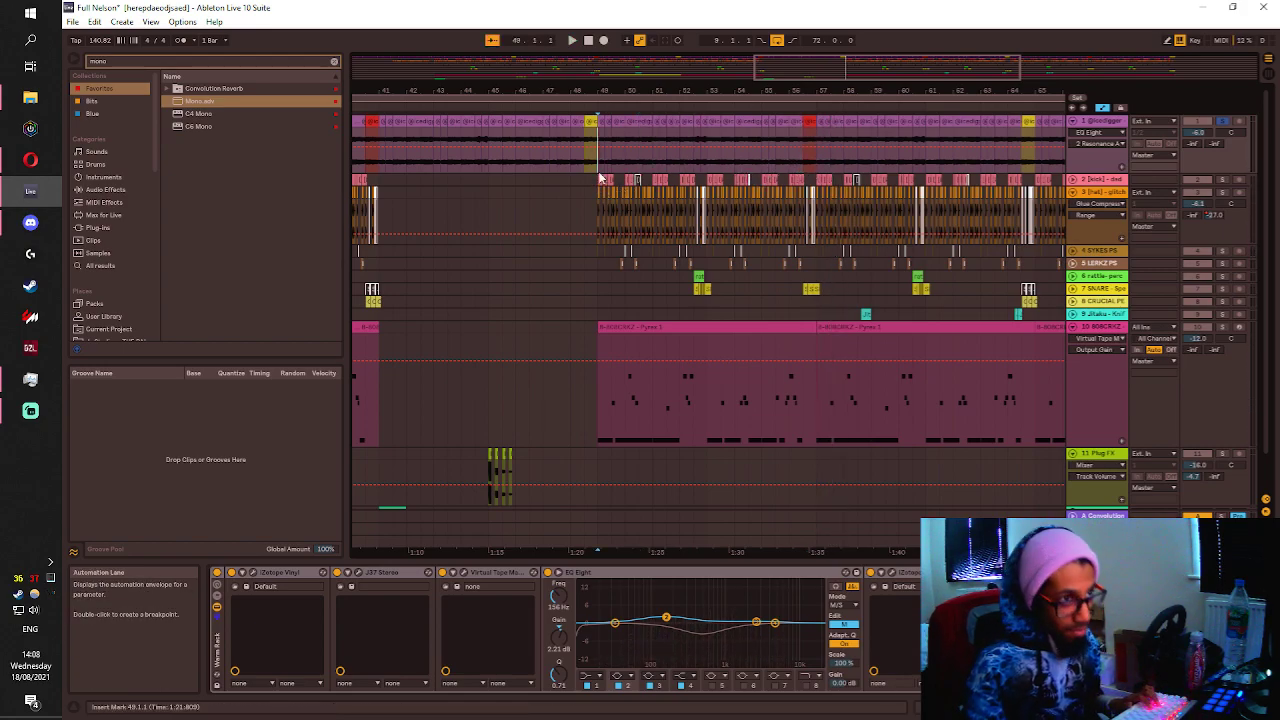
# Unsolo the melody track and copy the yellow 808 clip from bar 25 to bar 57.
pyautogui.scroll(-5, 604, 218)
pyautogui.press('space')
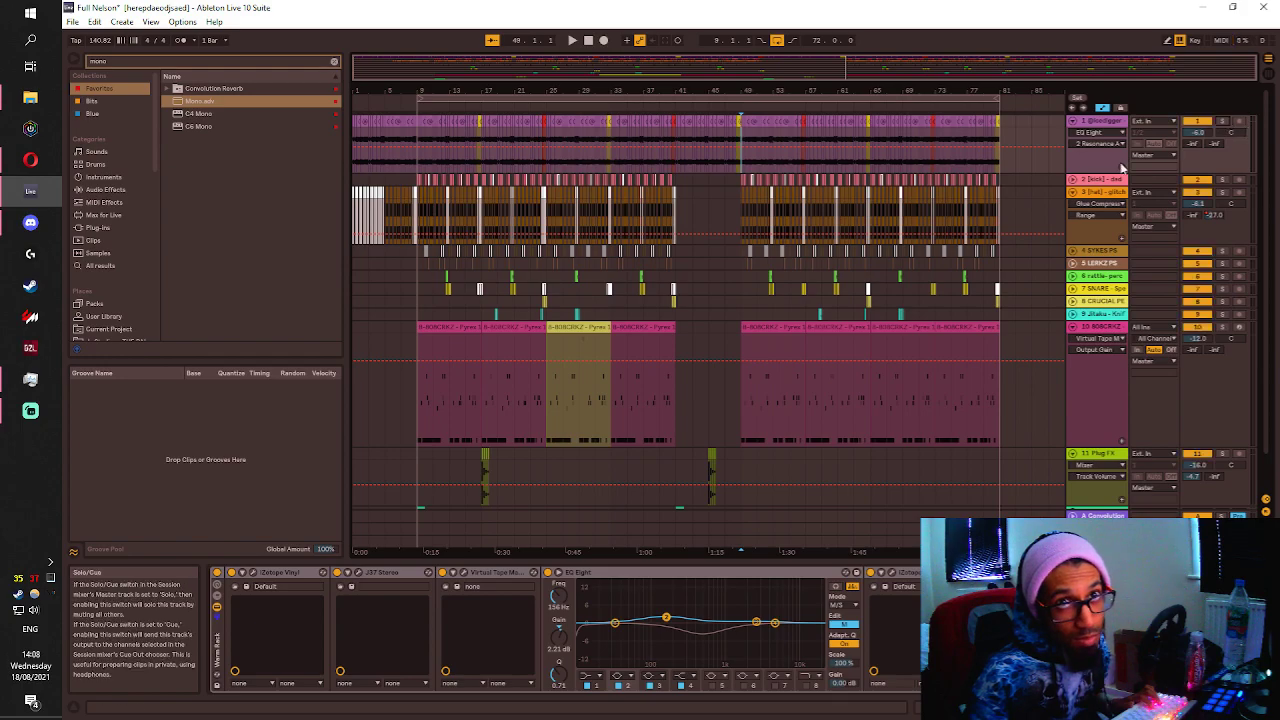
pyautogui.click(772, 277)
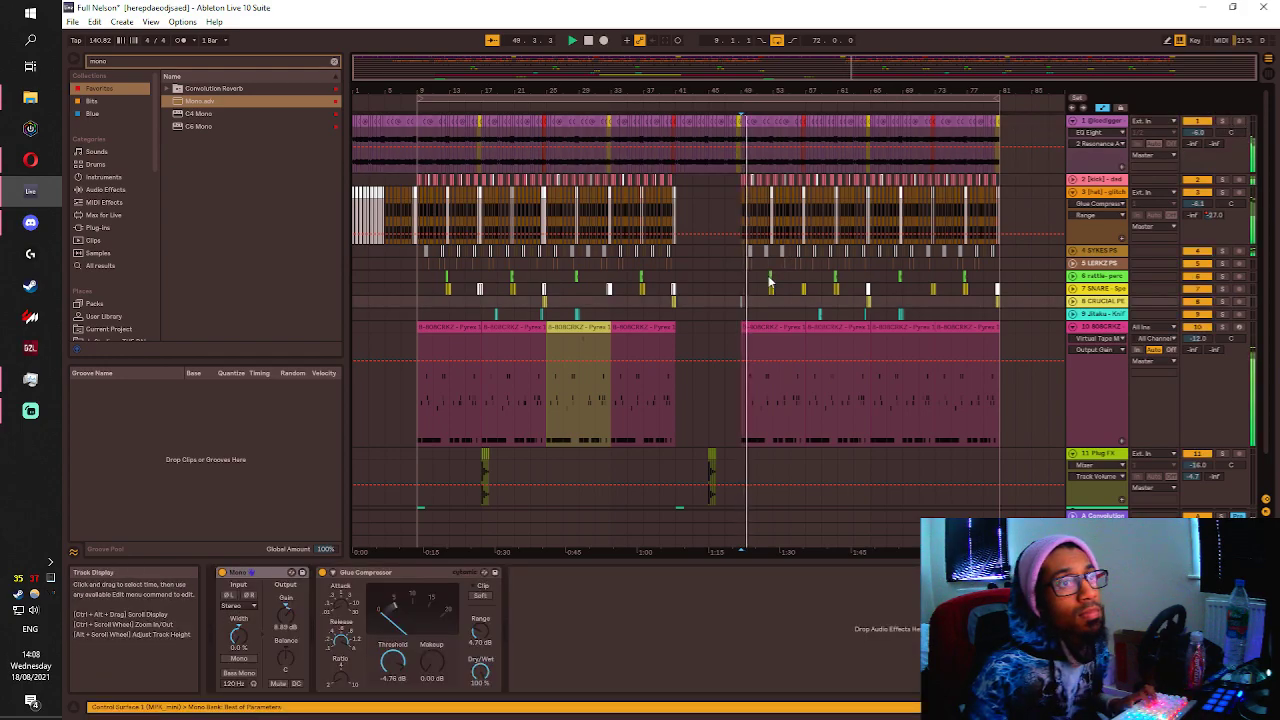
pyautogui.scroll(-1, 788, 275)
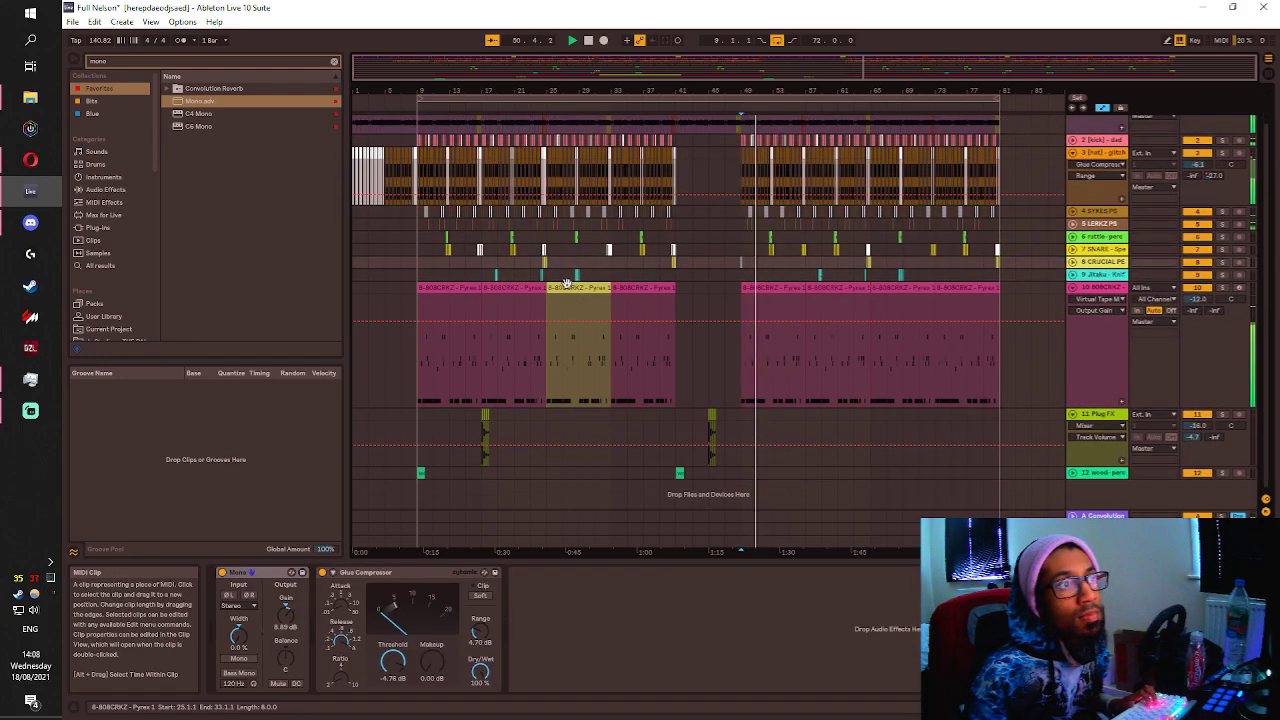
pyautogui.moveTo(568, 287); pyautogui.dragTo(836, 309)
# Open the 808 clip at bar 49 in the note editor and add a short D4 note at 9.2.1.
pyautogui.doubleClick(767, 291)
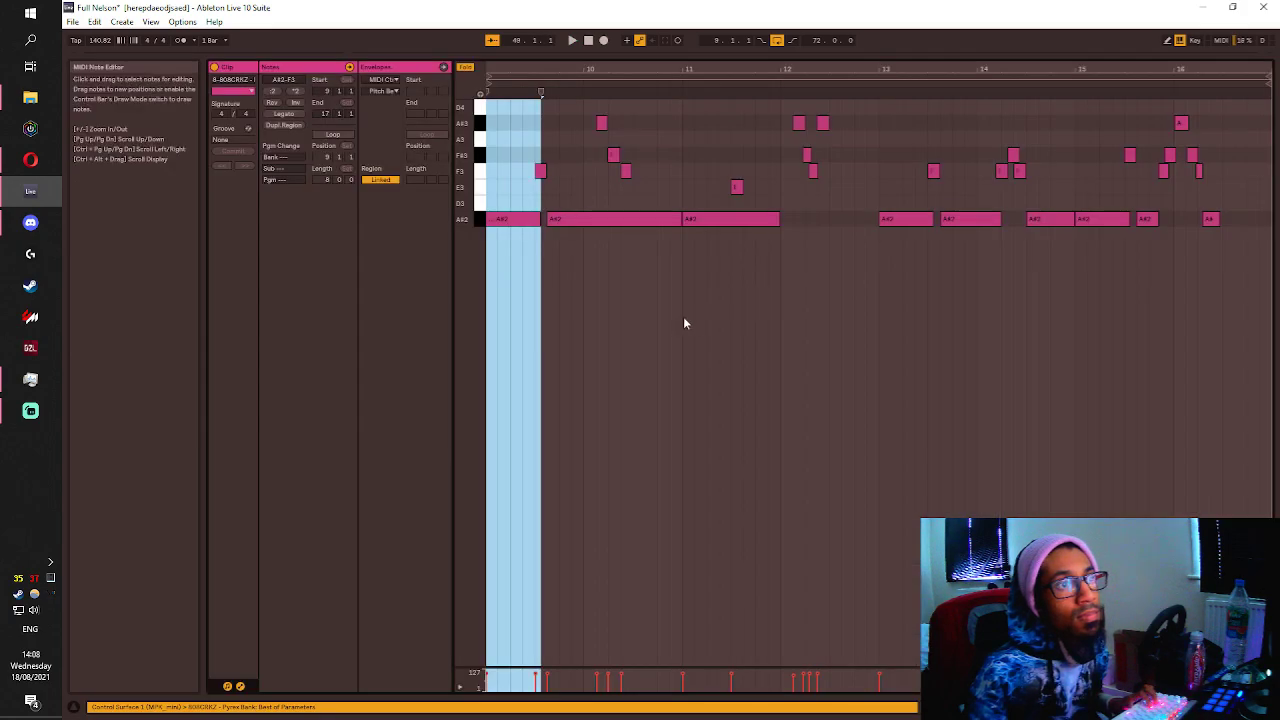
pyautogui.press('space')
pyautogui.press('space')
pyautogui.click(938, 188)
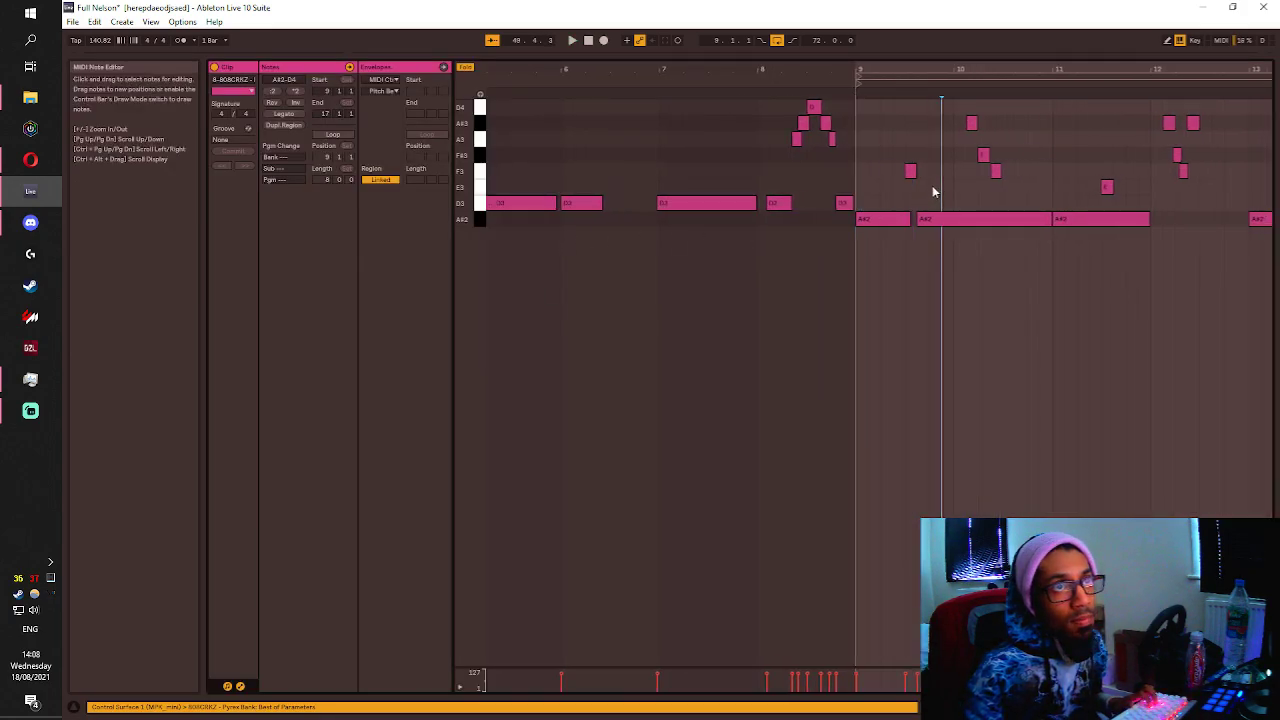
pyautogui.doubleClick(881, 113)
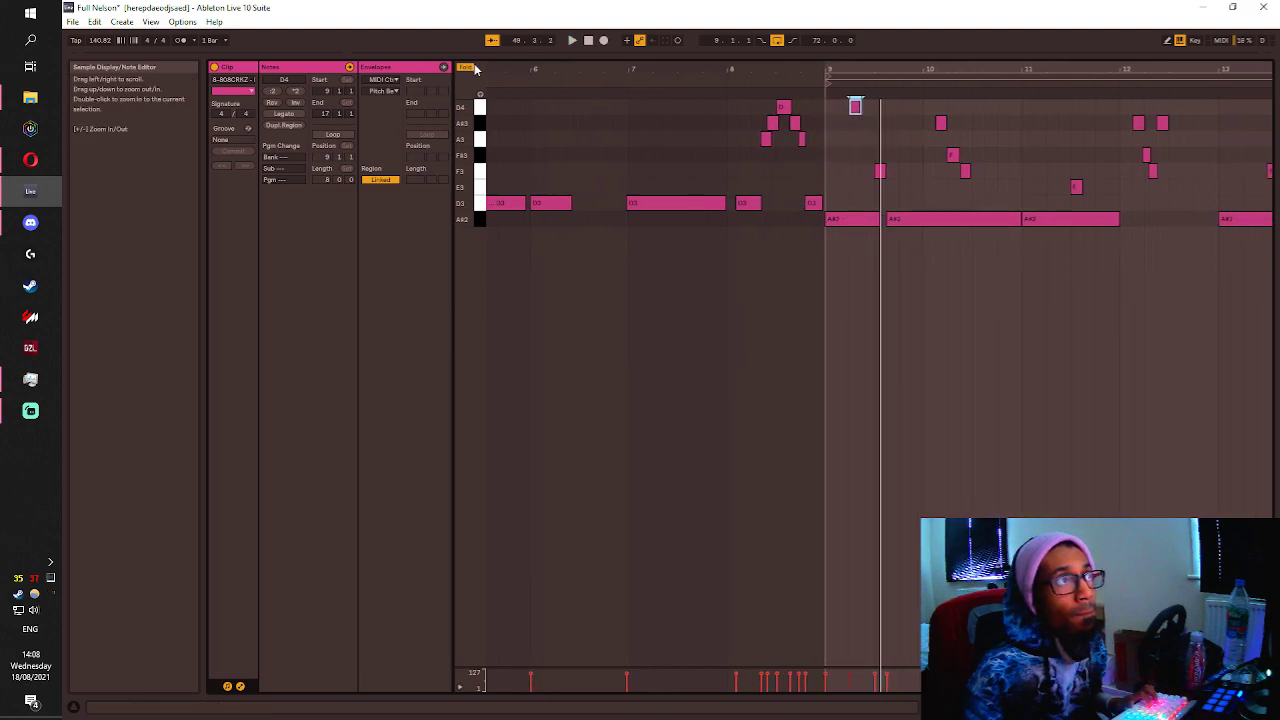
# Unfold the note view to show all pitches and raise the new D4 note an octave to D5.
pyautogui.press('f')
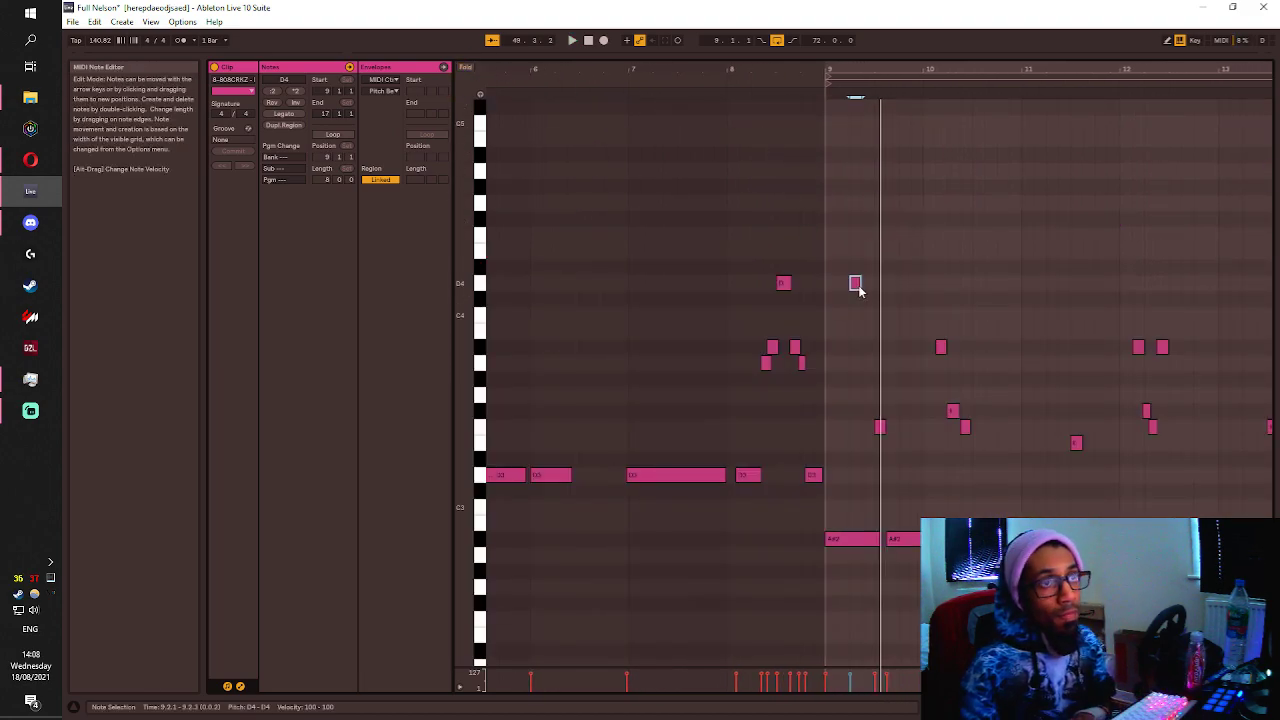
pyautogui.press('Up')
pyautogui.press('Up')
pyautogui.press('Up')
pyautogui.press('Up')
pyautogui.press('Up')
pyautogui.press('Up')
pyautogui.press('Up')
pyautogui.press('Up')
pyautogui.press('Up')
pyautogui.press('Up')
pyautogui.press('Up')
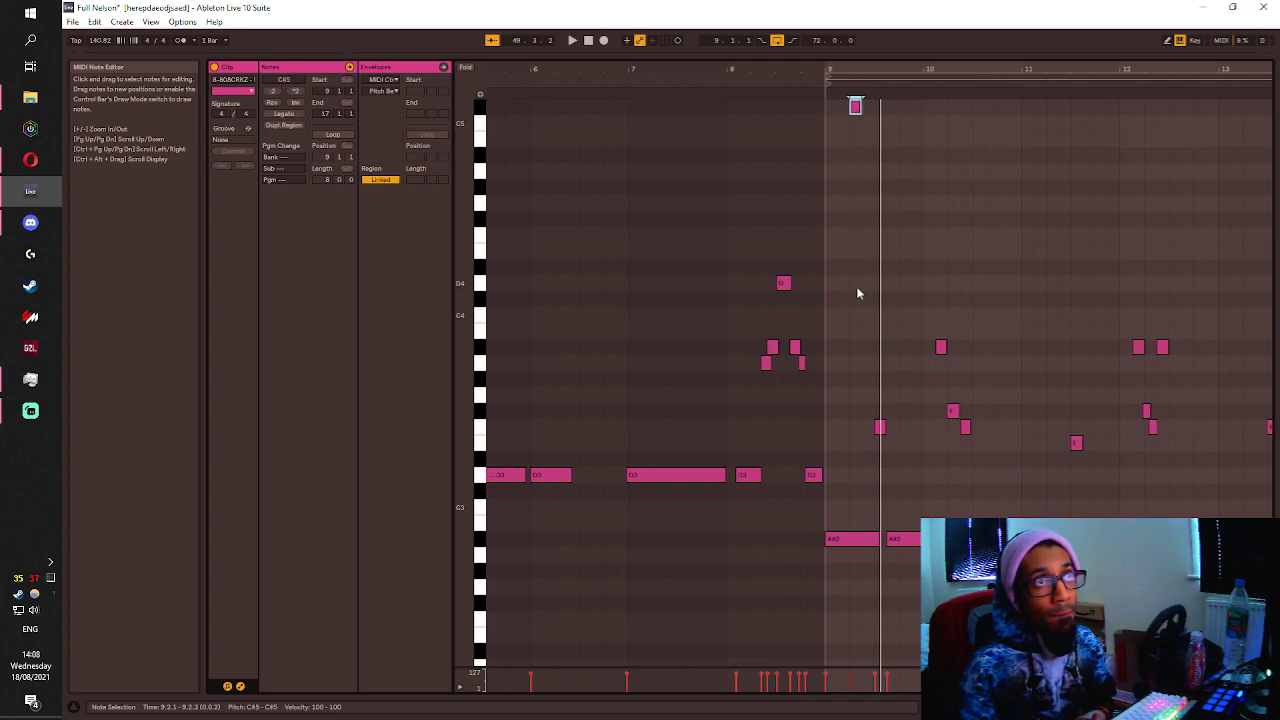
pyautogui.press('Up')
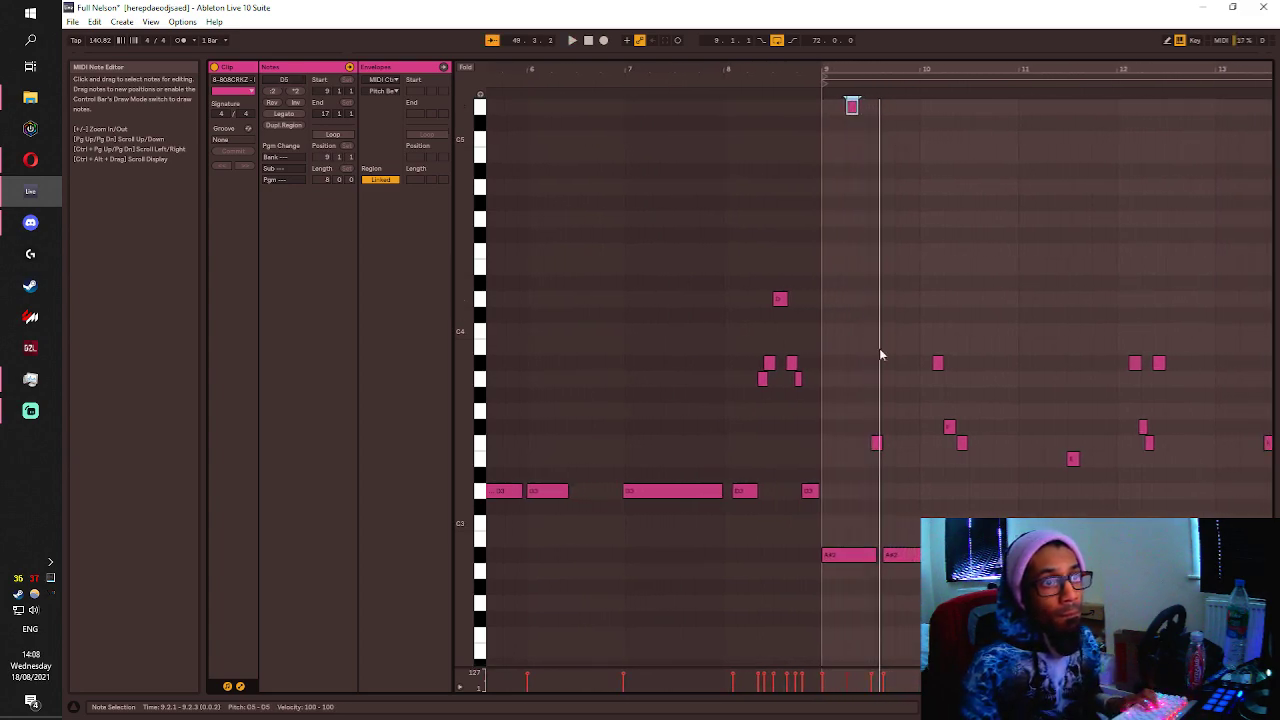
# Transpose the short F3 note at 9.3.1 up an octave to F4 and audition the change.
pyautogui.click(876, 444)
pyautogui.press('Up')
pyautogui.press('Up')
pyautogui.press('Up')
pyautogui.press('Up')
pyautogui.press('Up')
pyautogui.press('Up')
pyautogui.press('Up')
pyautogui.press('Up')
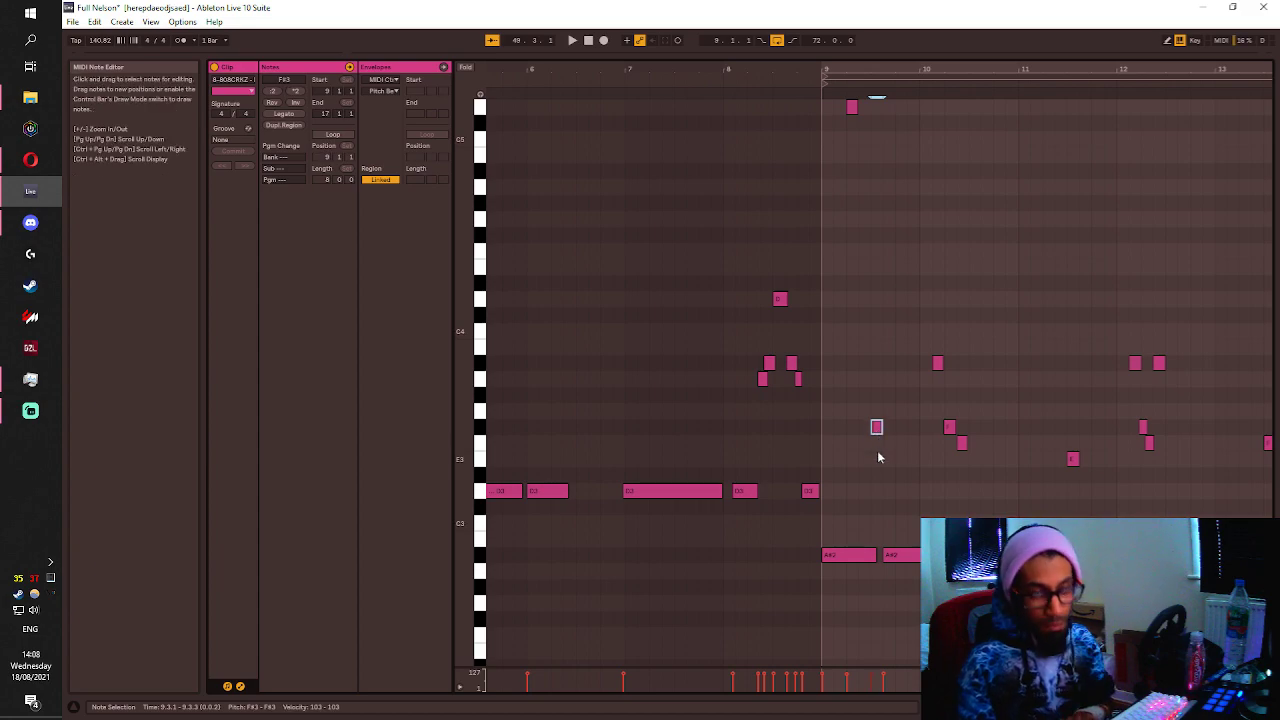
pyautogui.press('Up')
pyautogui.press('space')
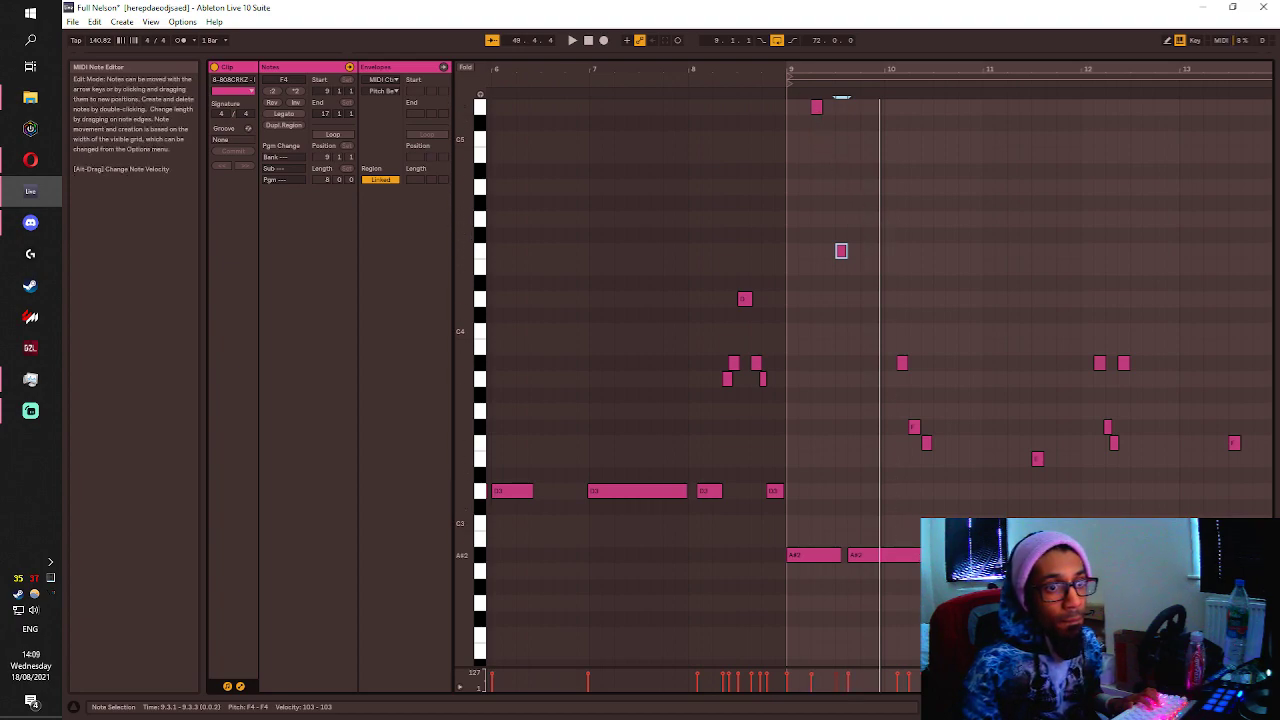
# Shorten the second A#2 note in bar 9 so it ends at 9.4.1.
pyautogui.moveTo(922, 555); pyautogui.dragTo(885, 551)
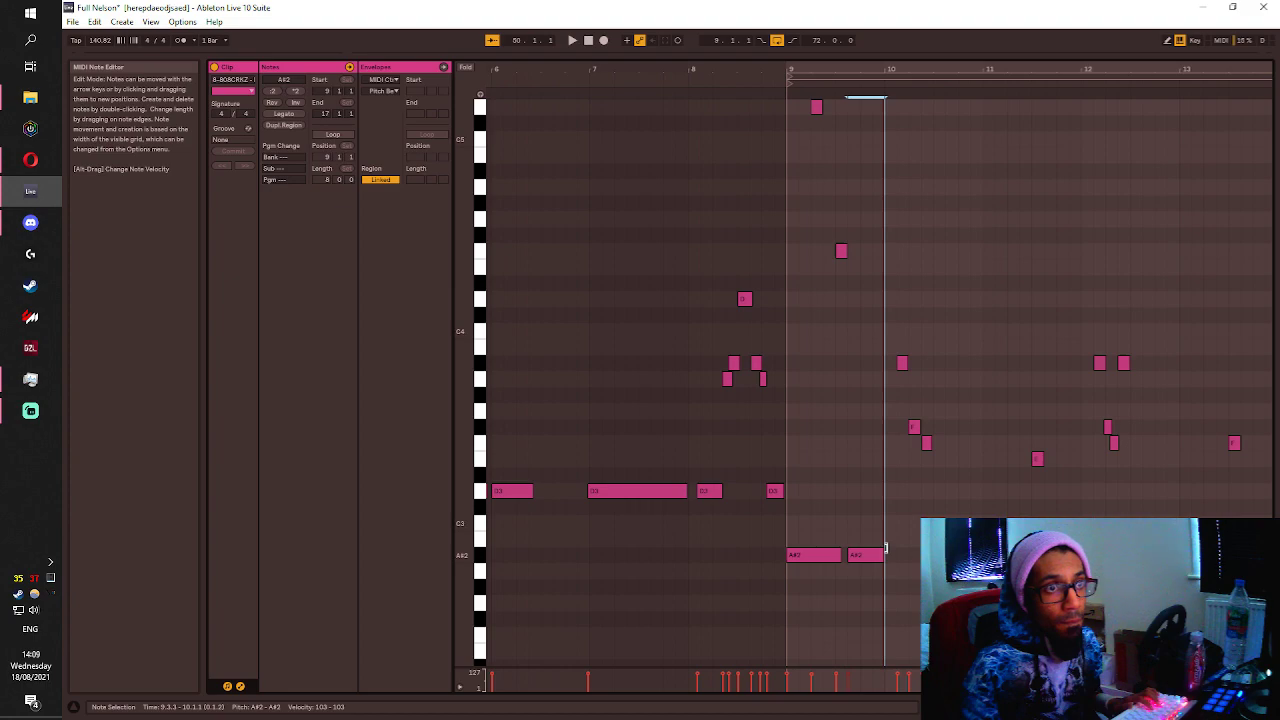
pyautogui.press('space')
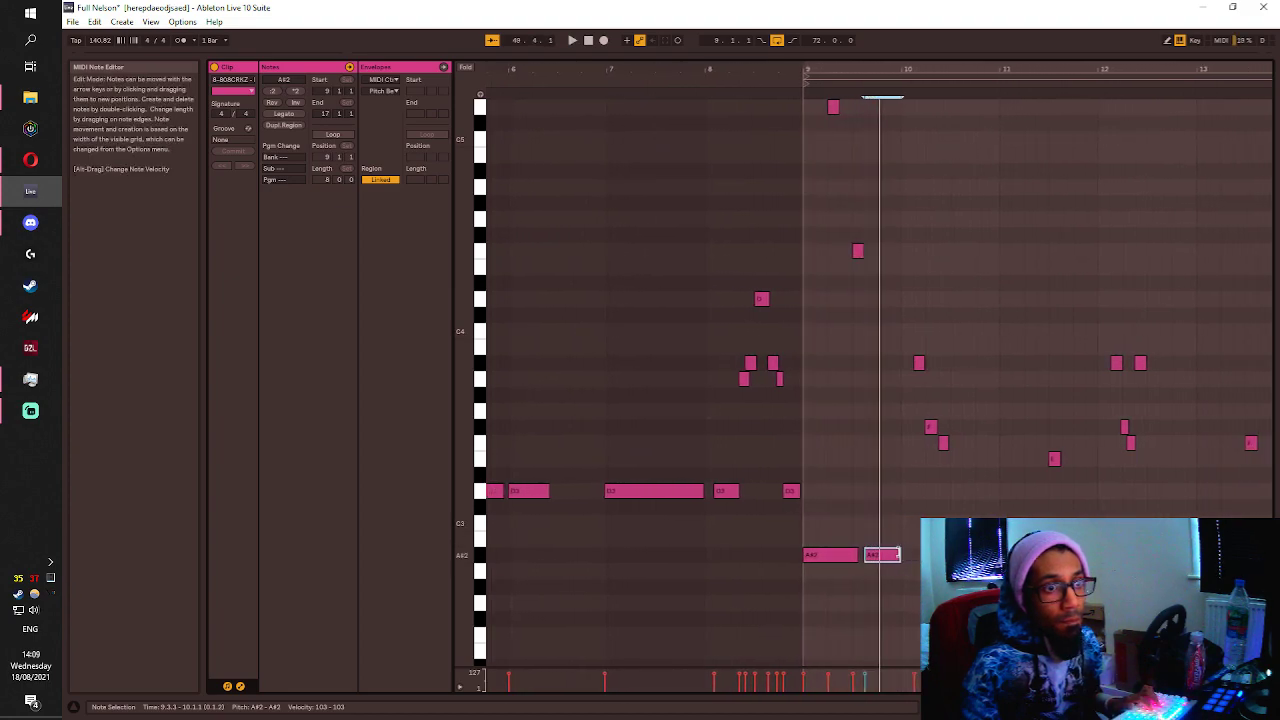
pyautogui.moveTo(898, 554); pyautogui.dragTo(877, 555)
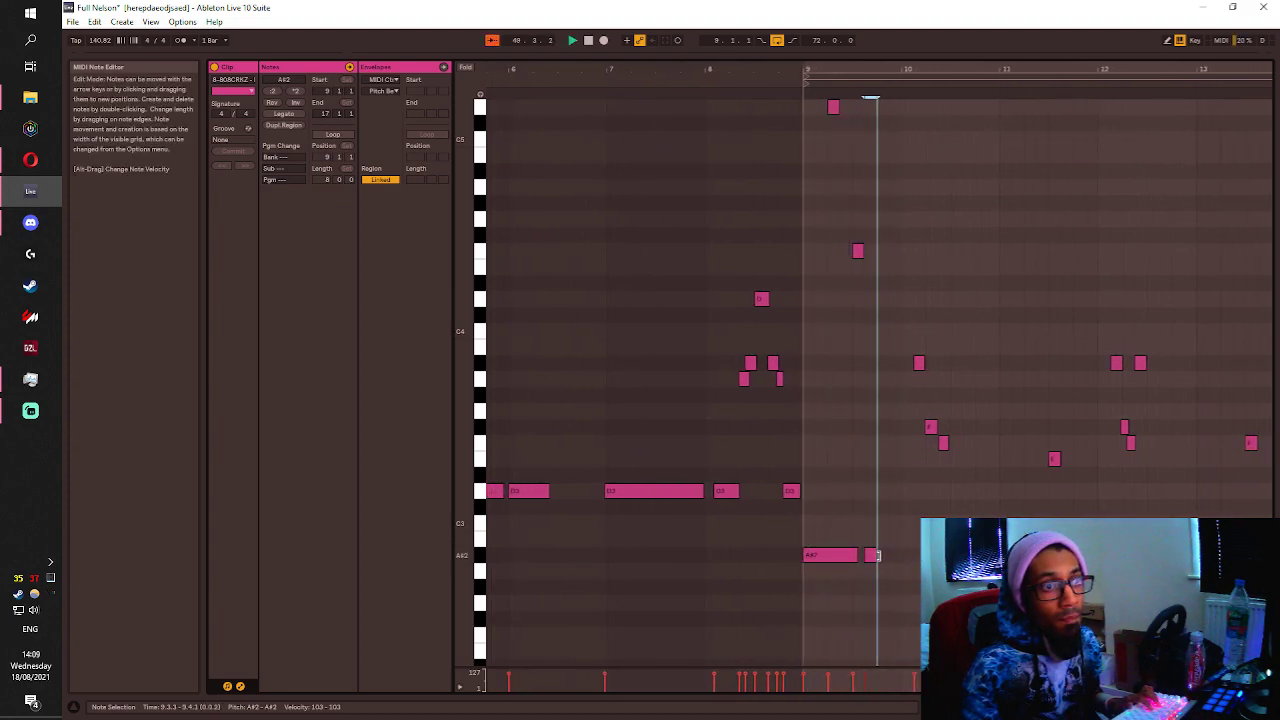
# Add two short slide notes at the end of bar 9: D5 at 9.4.1 and C#5 at 9.4.3.
pyautogui.scroll(5, 905, 250)
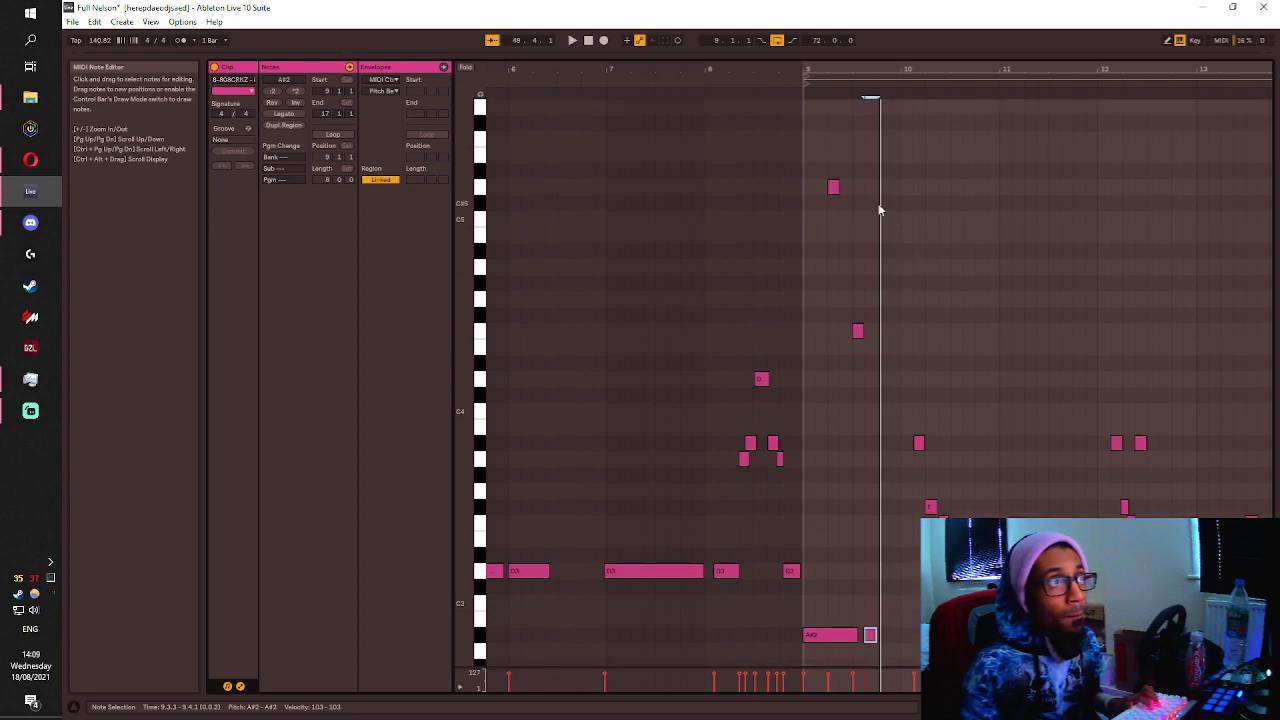
pyautogui.doubleClick(882, 186)
pyautogui.press('space')
pyautogui.doubleClick(938, 203)
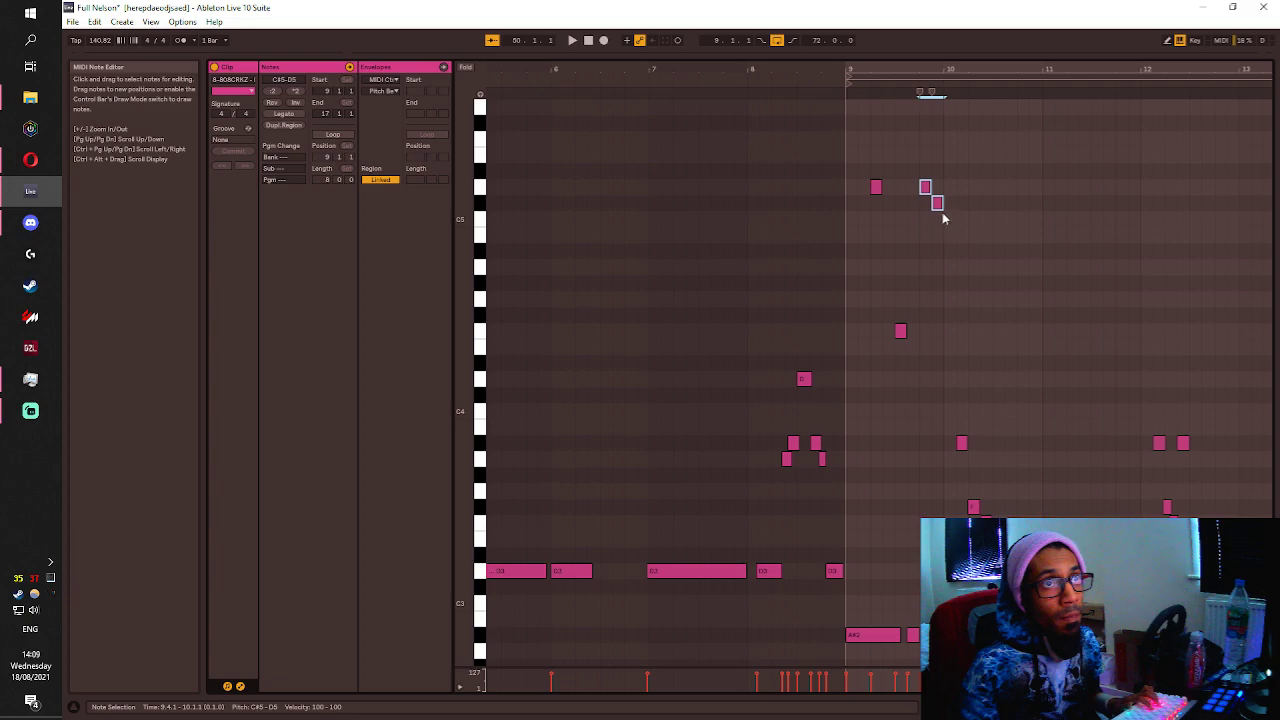
# Transpose the two new slide notes at the end of bar 9 down to F4 and E4 and audition them.
pyautogui.keyDown('ctrl'); pyautogui.scroll(3, 940, 212); pyautogui.keyUp('ctrl')
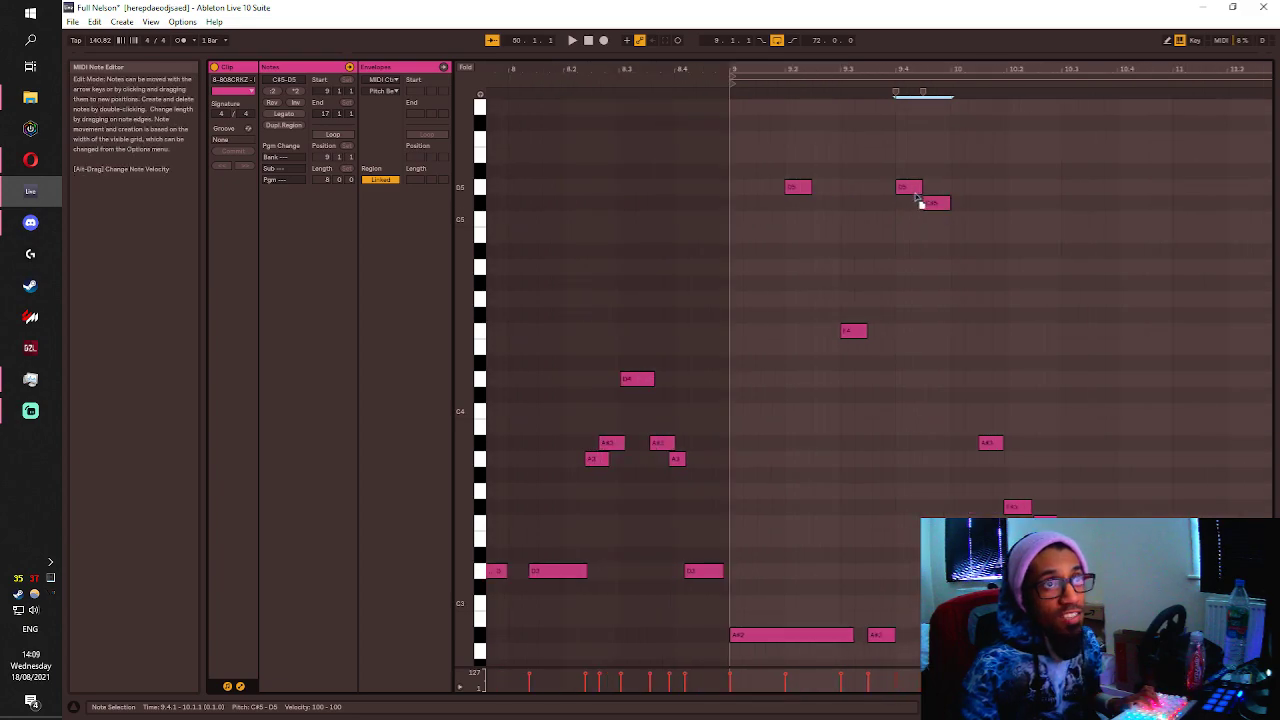
pyautogui.moveTo(916, 197); pyautogui.dragTo(916, 220)
pyautogui.moveTo(913, 285); pyautogui.dragTo(915, 335)
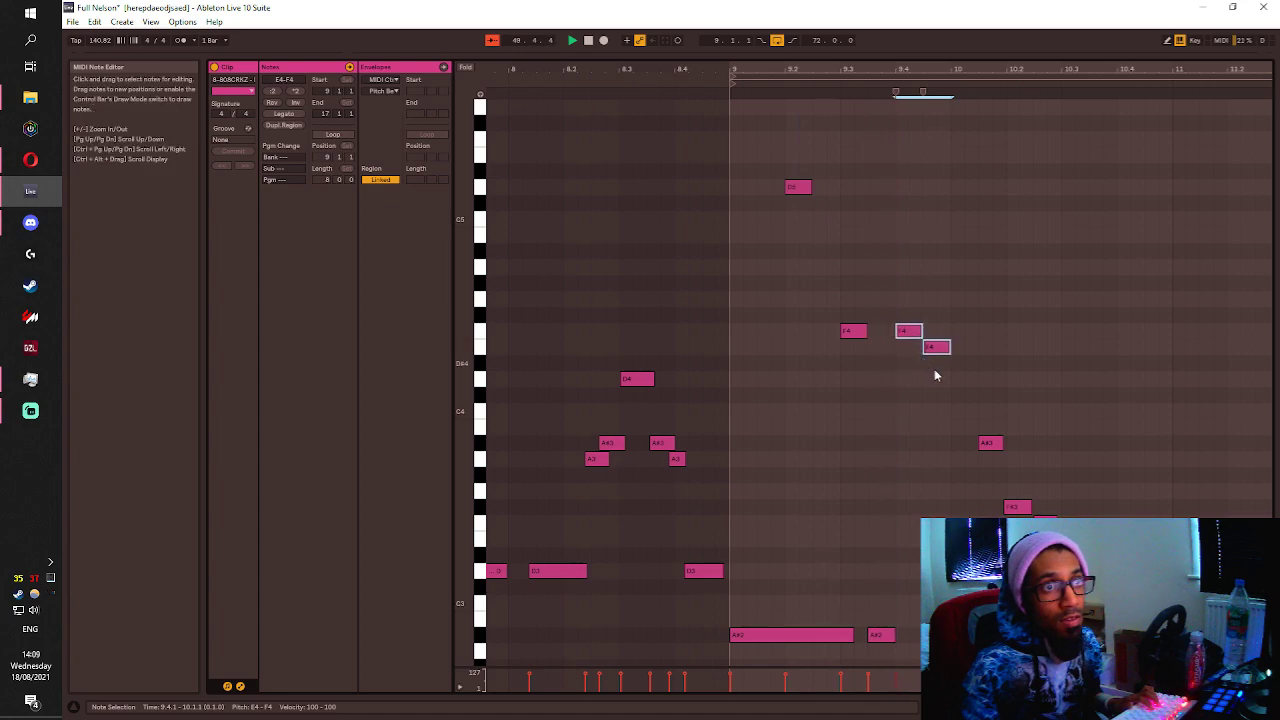
pyautogui.click(934, 370)
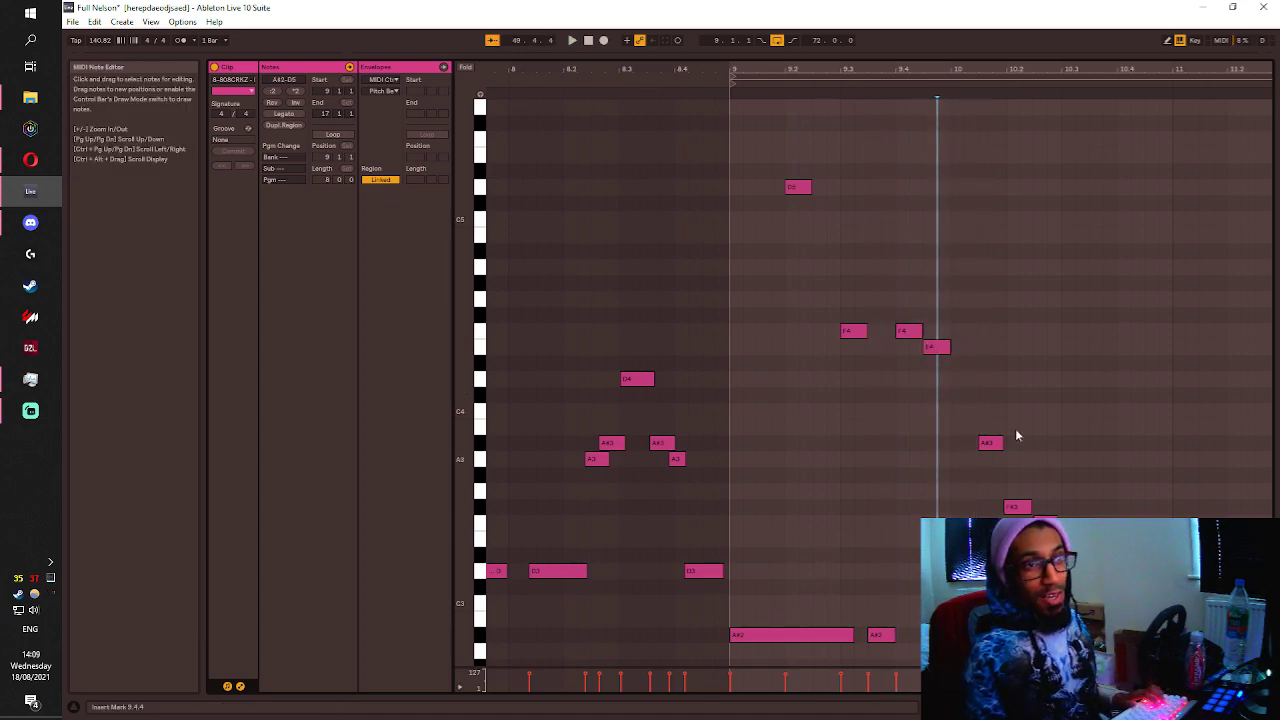
pyautogui.press('space')
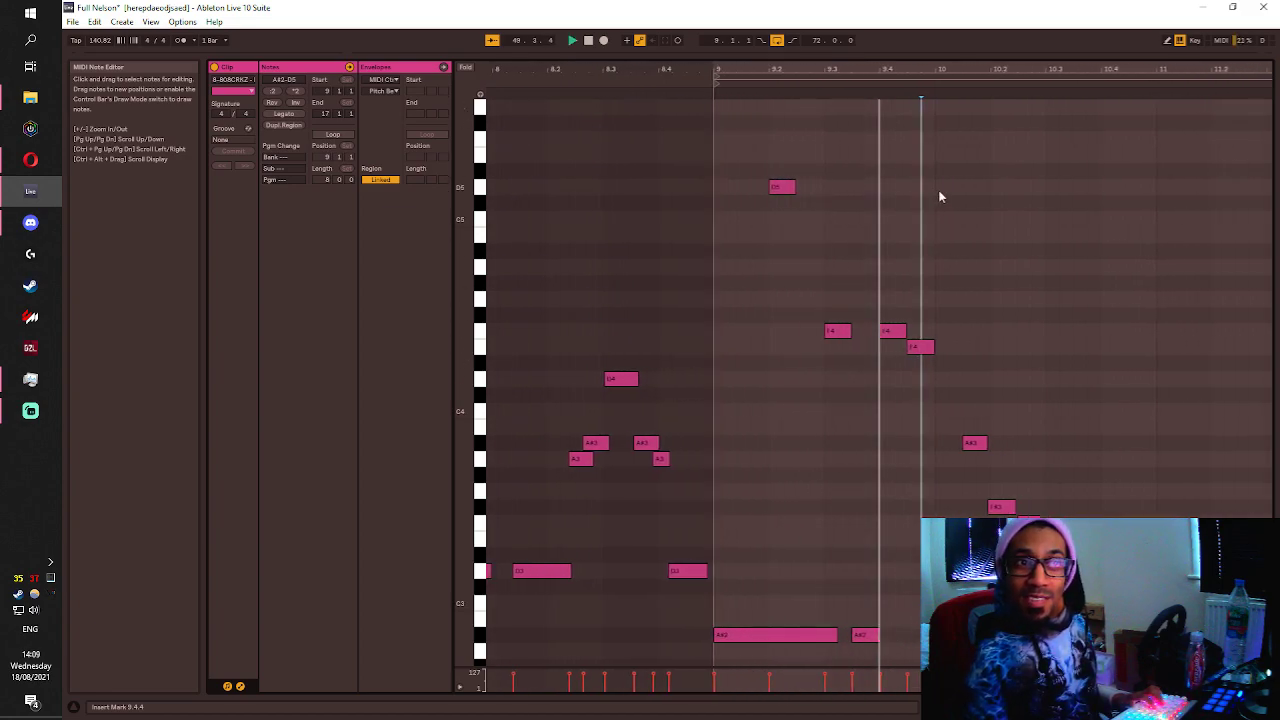
# Return to the arrangement and audition the edited 808 pattern from bar 49.
pyautogui.press('Tab')
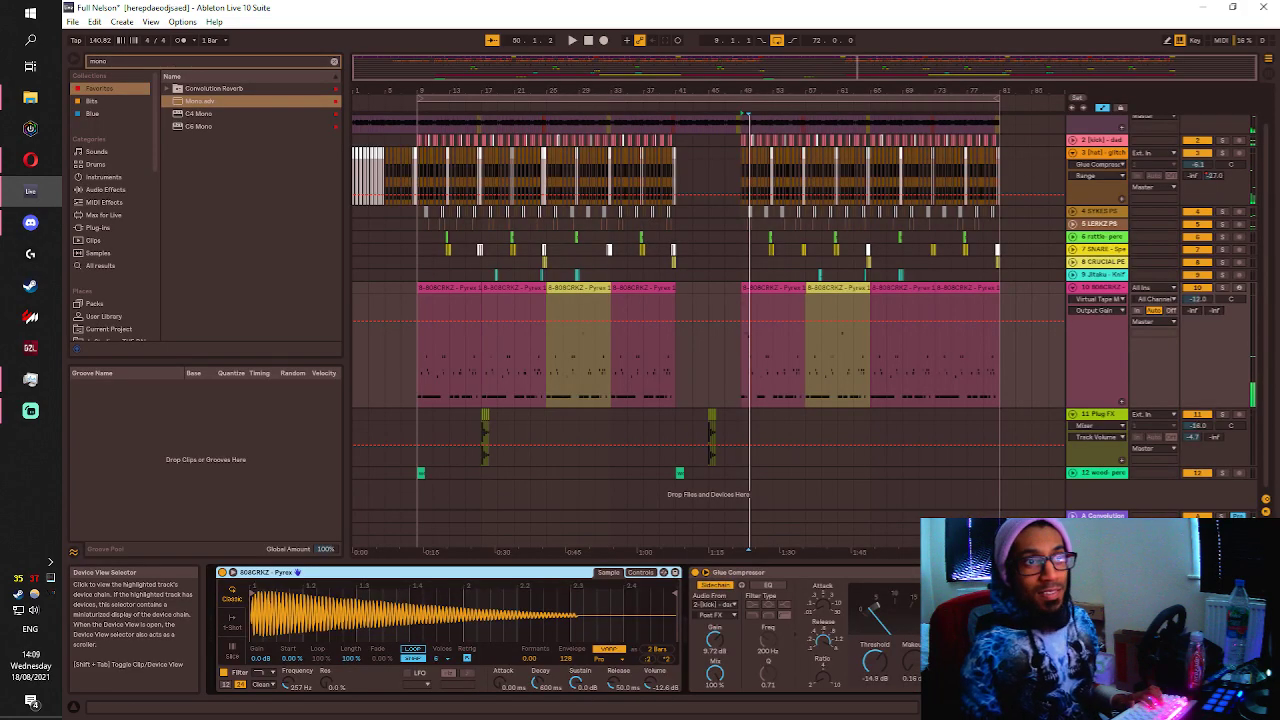
pyautogui.scroll(5, 742, 360)
pyautogui.click(716, 360)
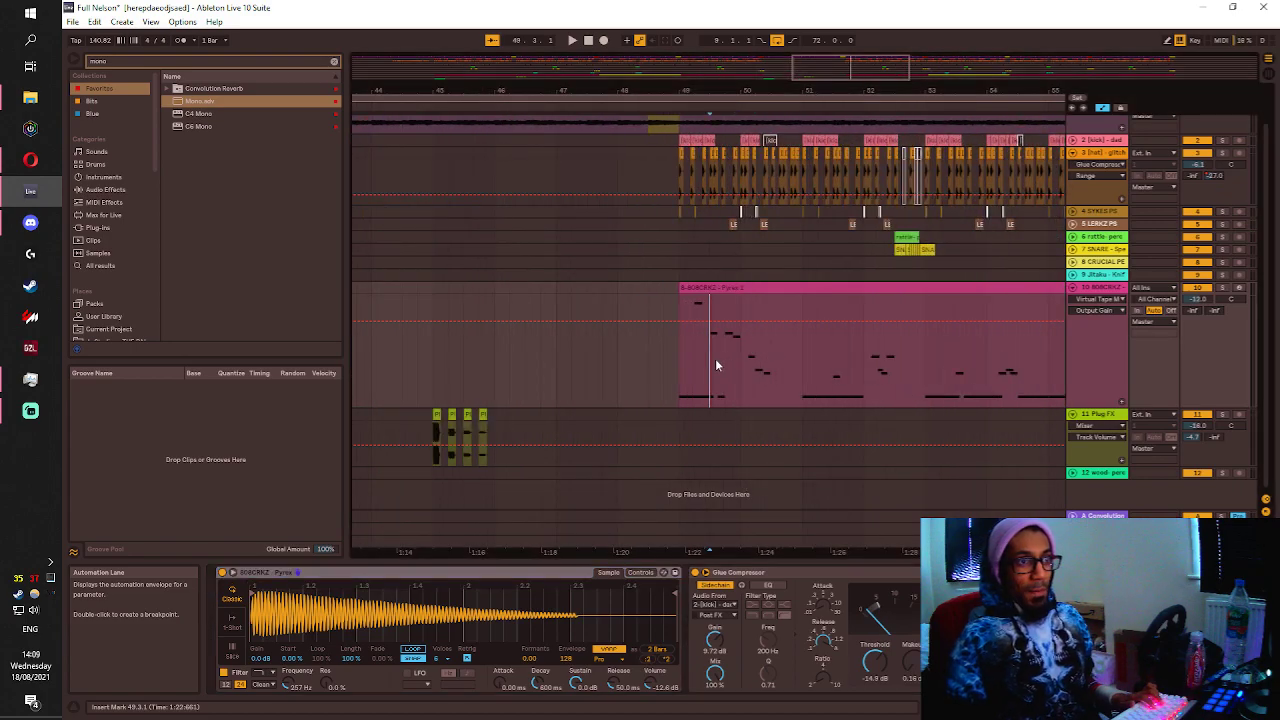
pyautogui.hscroll(2, 715, 358)
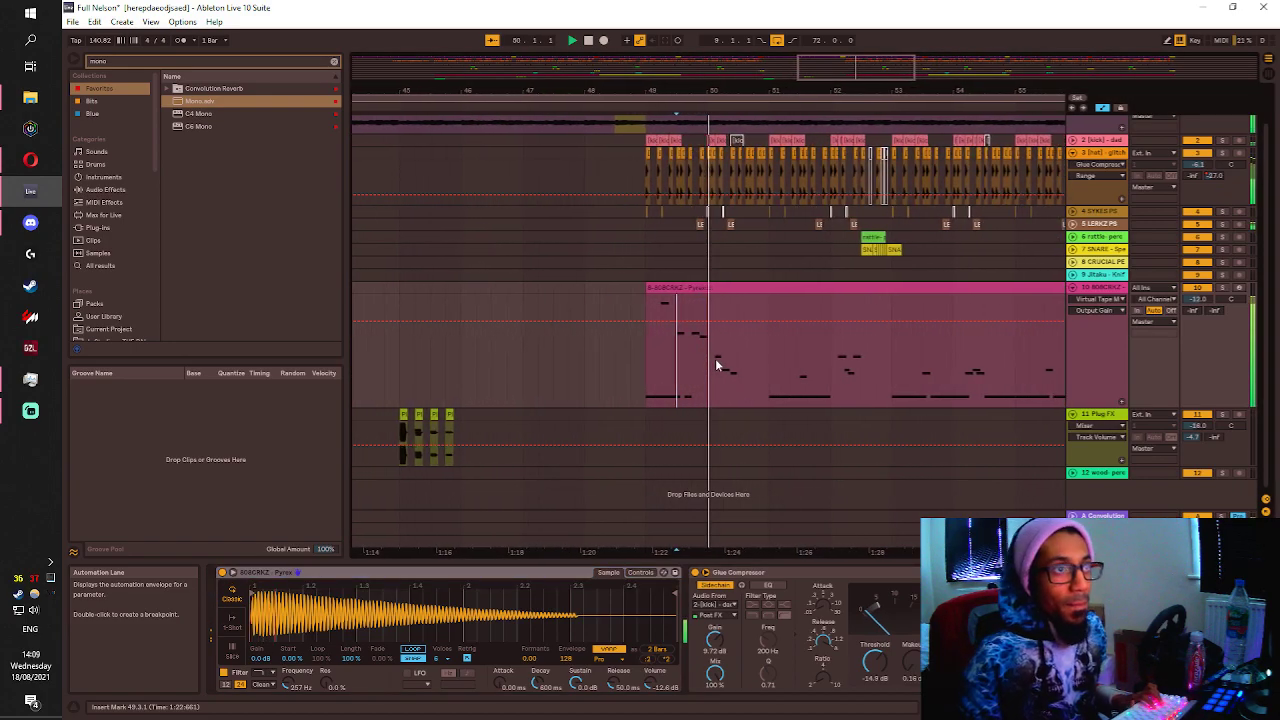
pyautogui.click(629, 355)
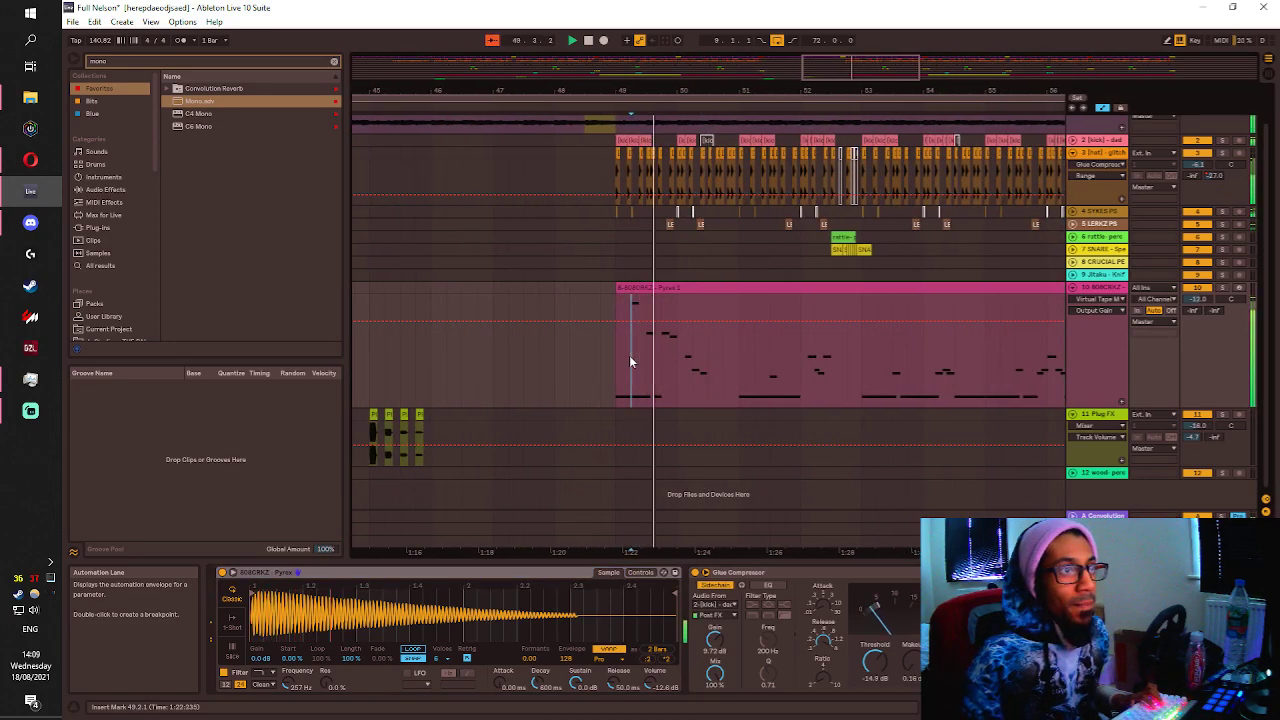
pyautogui.hscroll(-2, 629, 358)
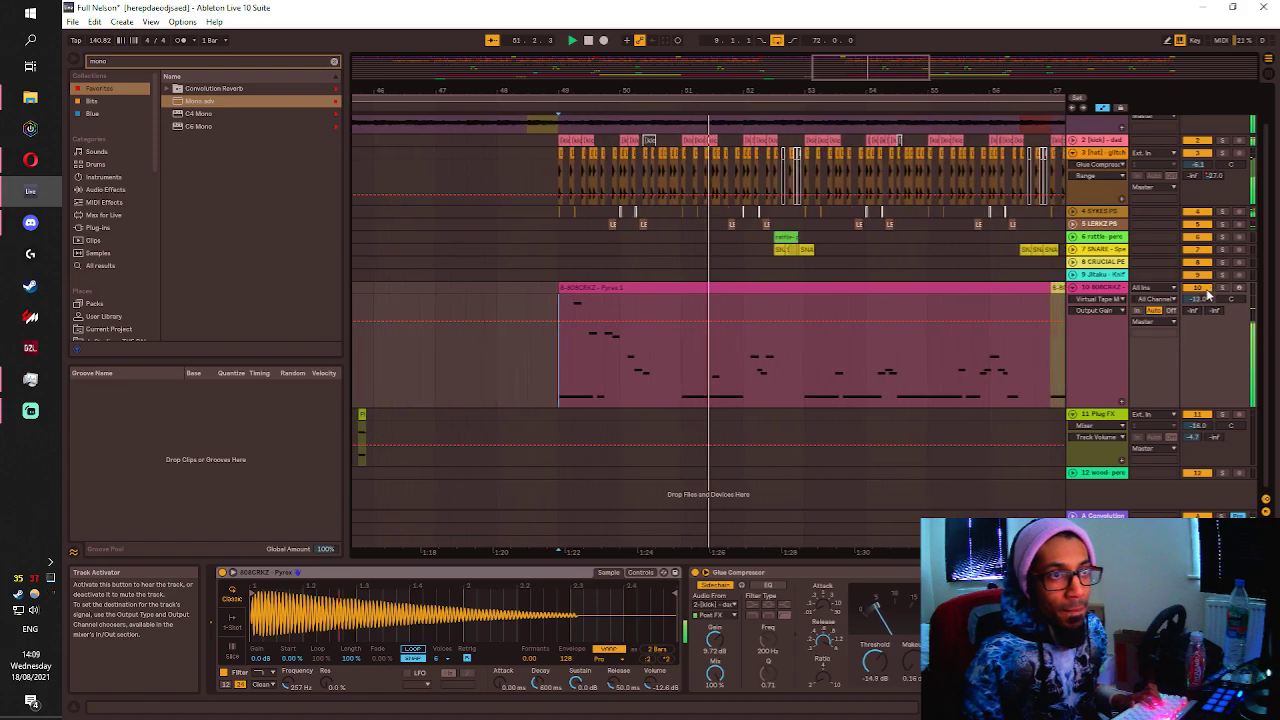
# Open the 808 clip at bar 49 and transpose the four slide notes in bar 12 up 11 semitones to span E4 to A4.
pyautogui.doubleClick(703, 289)
pyautogui.moveTo(1072, 389); pyautogui.dragTo(1196, 511)
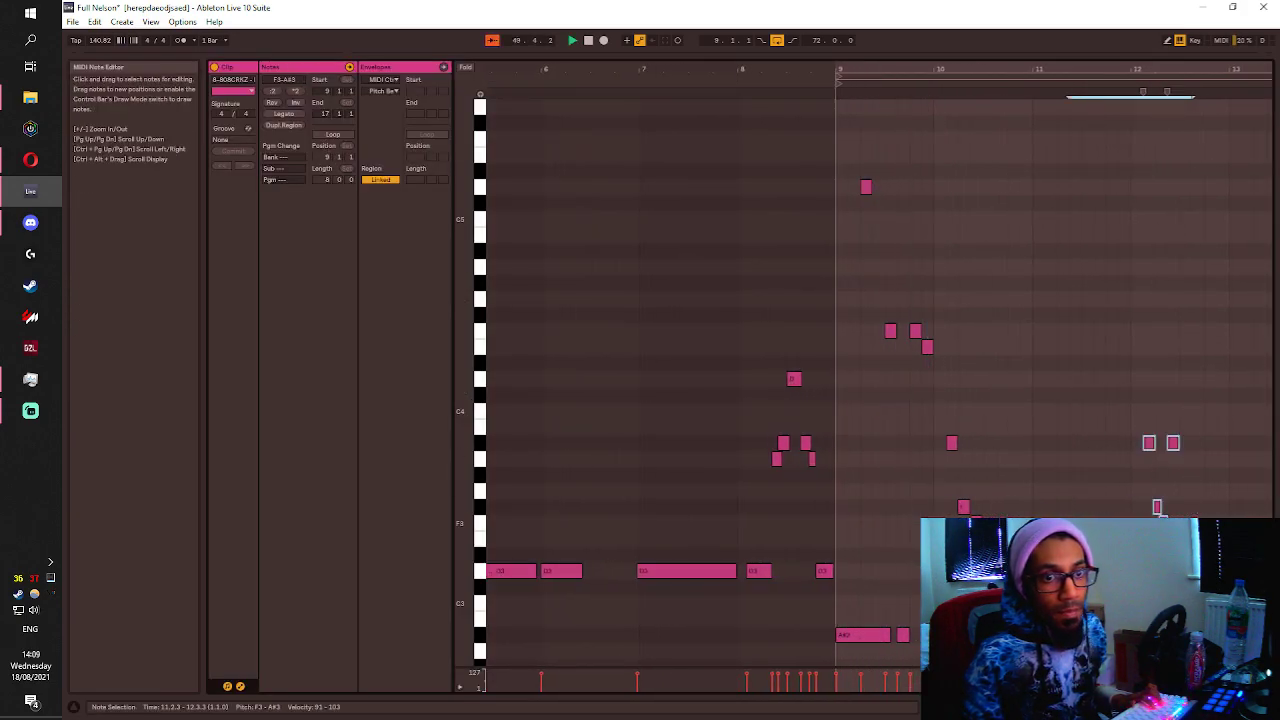
pyautogui.press('Up')
pyautogui.press('Up')
pyautogui.press('Up')
pyautogui.press('Up')
pyautogui.press('Up')
pyautogui.press('Up')
pyautogui.press('Up')
pyautogui.press('Up')
pyautogui.press('Up')
pyautogui.press('Up')
pyautogui.press('Up')
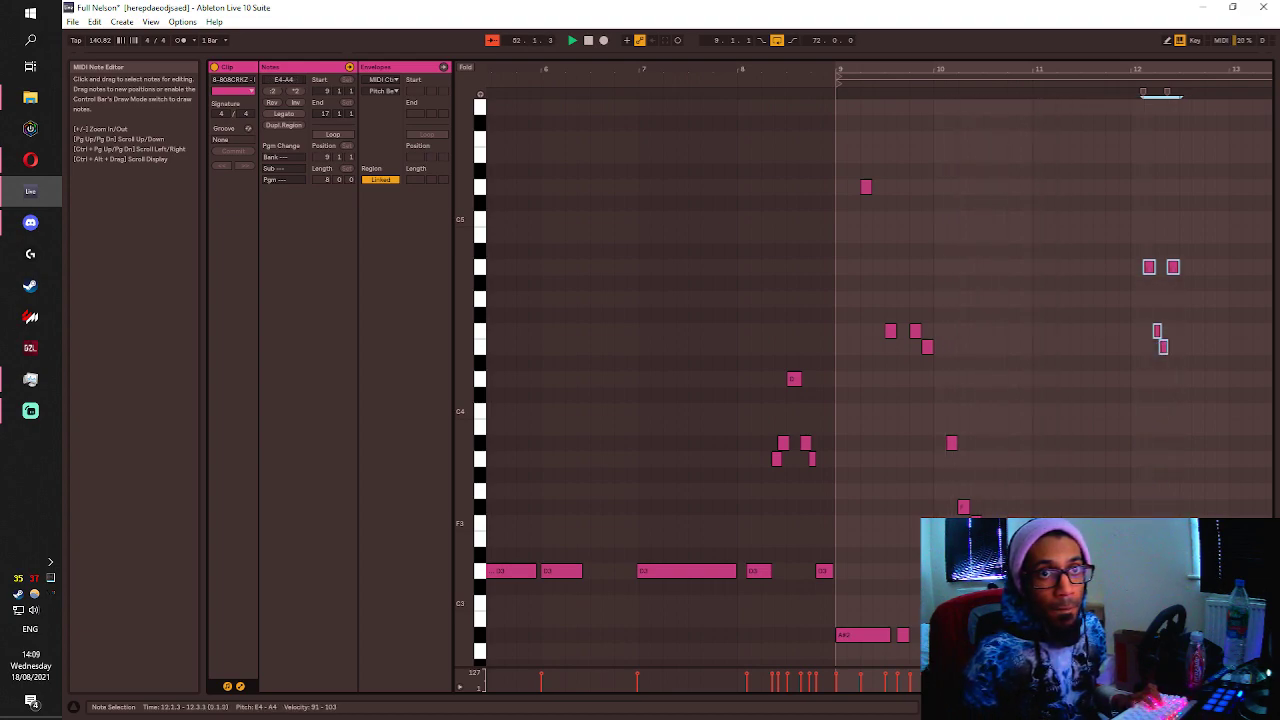
# Audition lower pitches for the last of the four slide notes in bar 12 and settle it on A#3.
pyautogui.click(1163, 442)
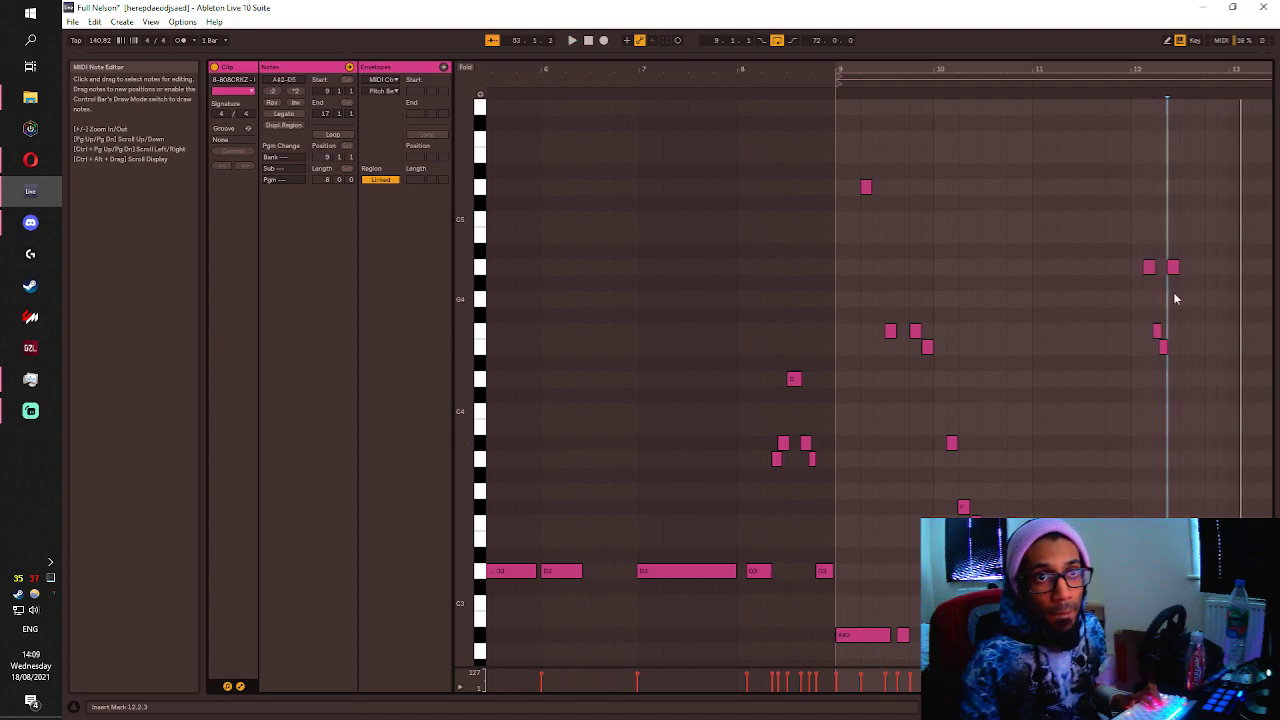
pyautogui.moveTo(1190, 271); pyautogui.dragTo(1199, 392)
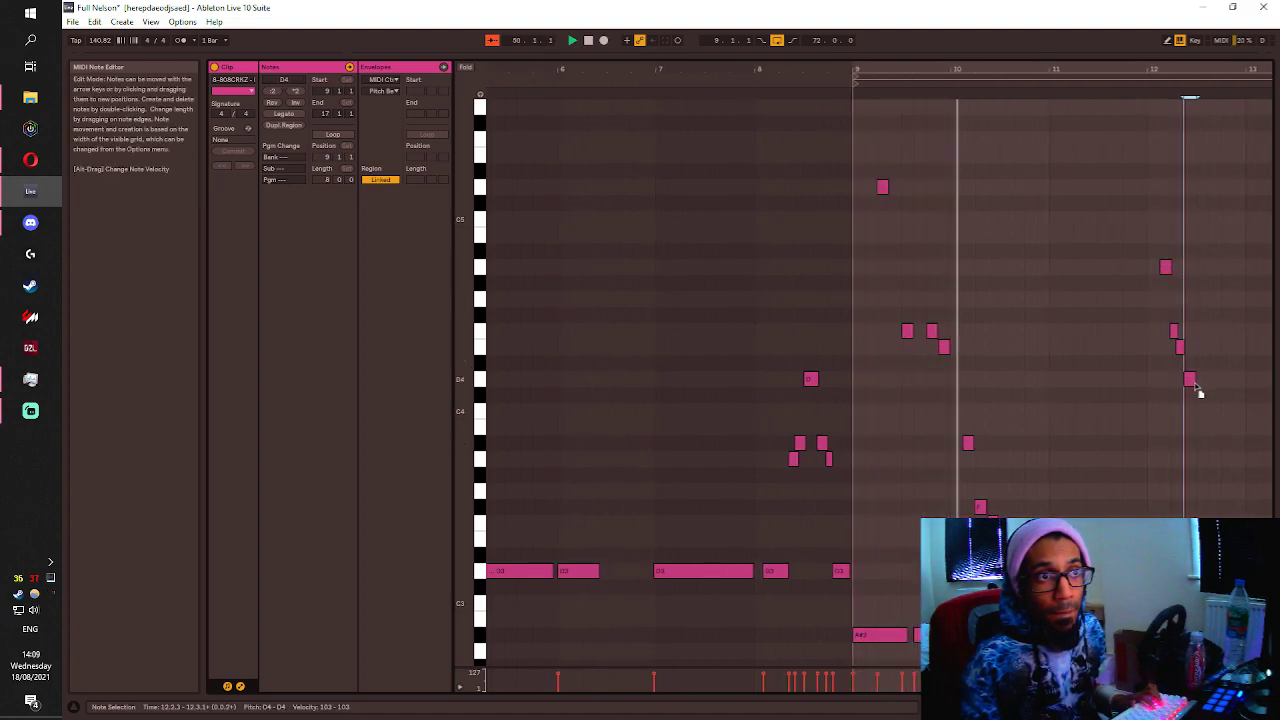
pyautogui.click(1197, 443)
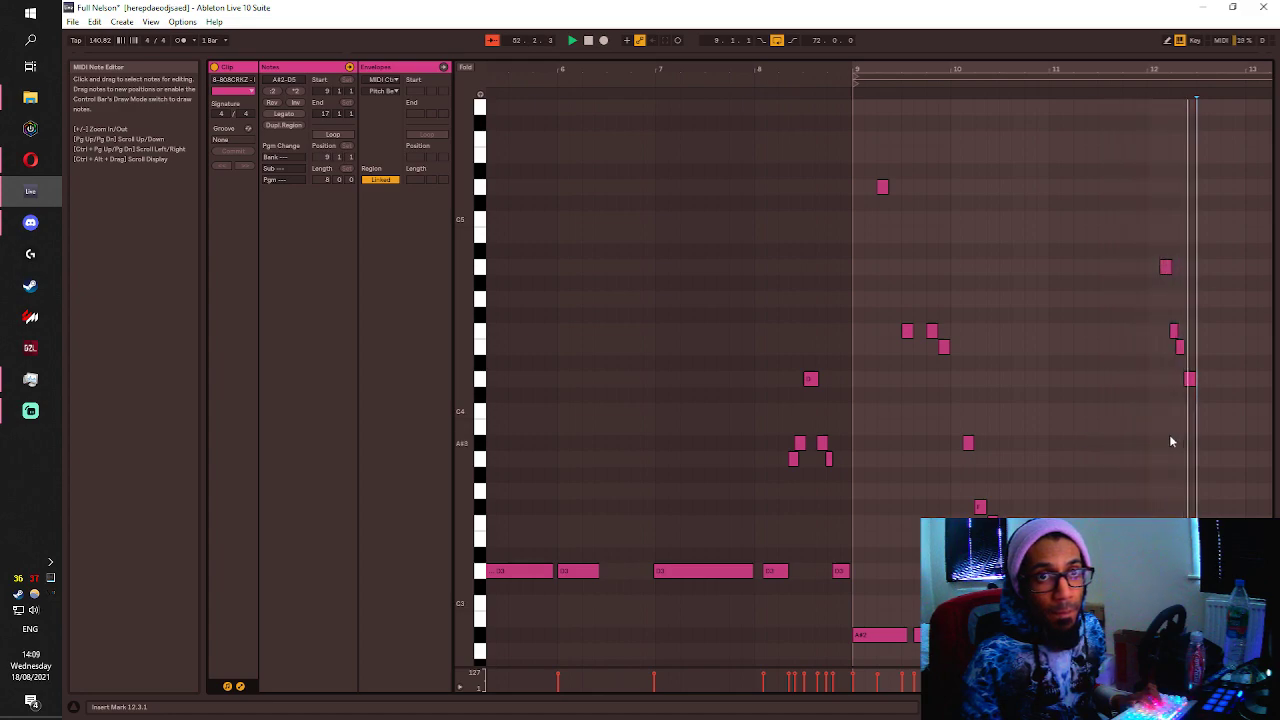
pyautogui.moveTo(1189, 378); pyautogui.dragTo(1187, 397)
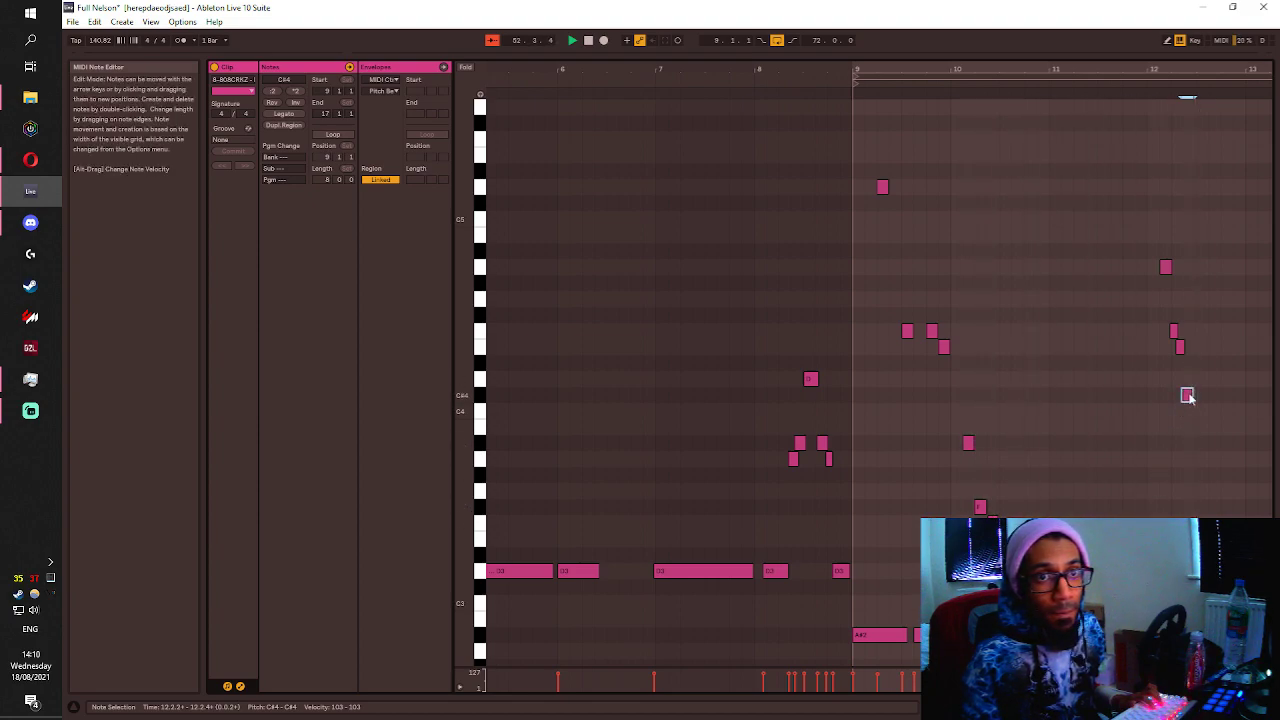
pyautogui.press('space')
pyautogui.click(1195, 408)
pyautogui.press('space')
pyautogui.moveTo(1193, 418); pyautogui.dragTo(1197, 458)
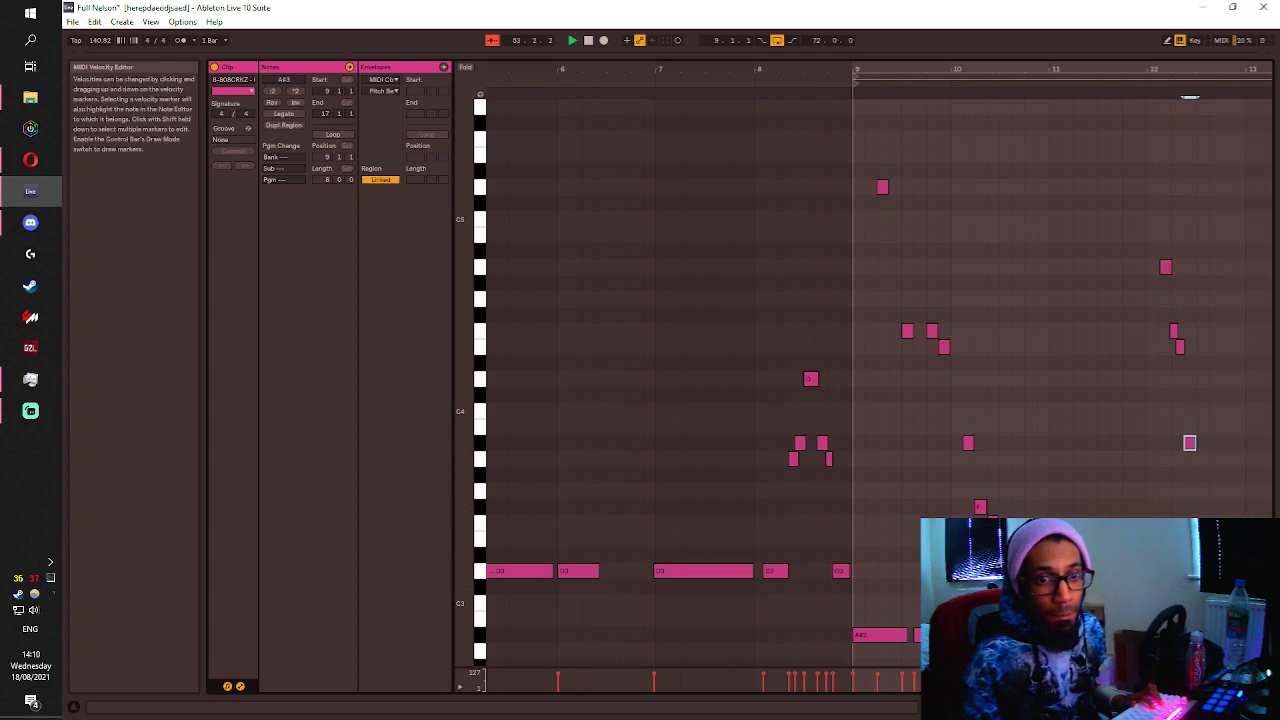
# Add a one-beat A#4 slide note at 16.3.1 and duplicate it to 16.4.1.
pyautogui.press('-')
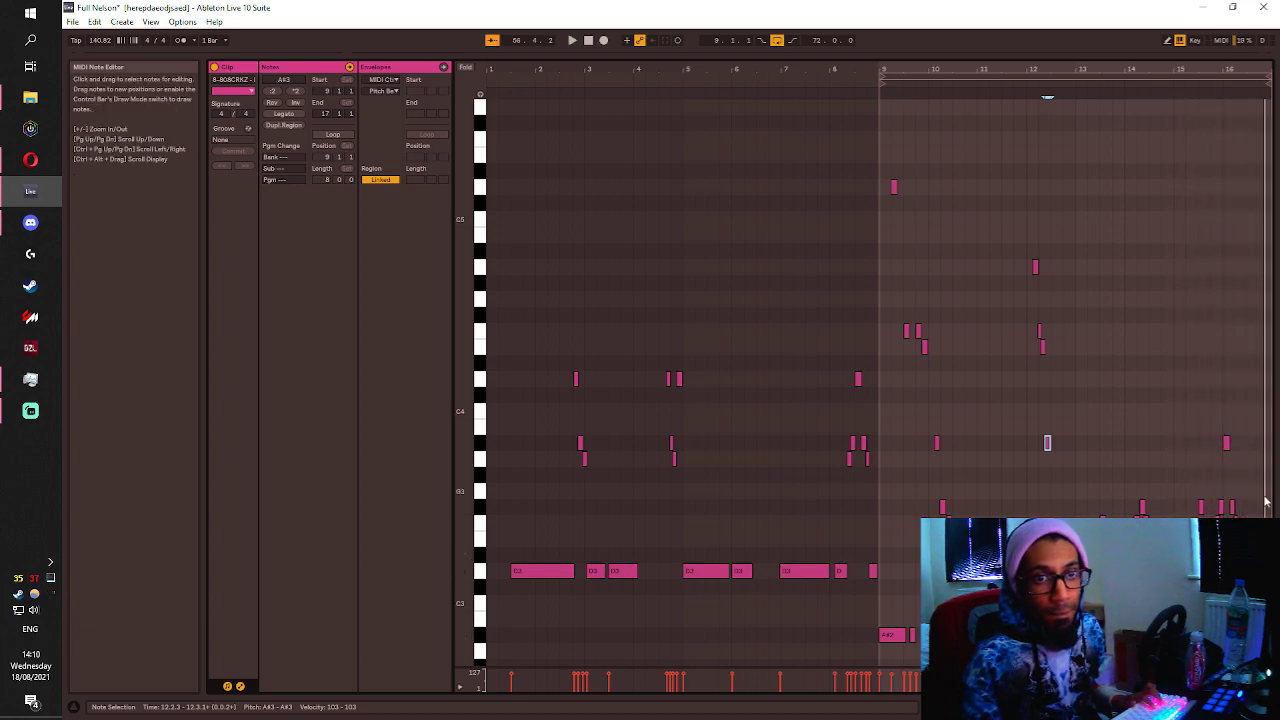
pyautogui.doubleClick(1241, 443)
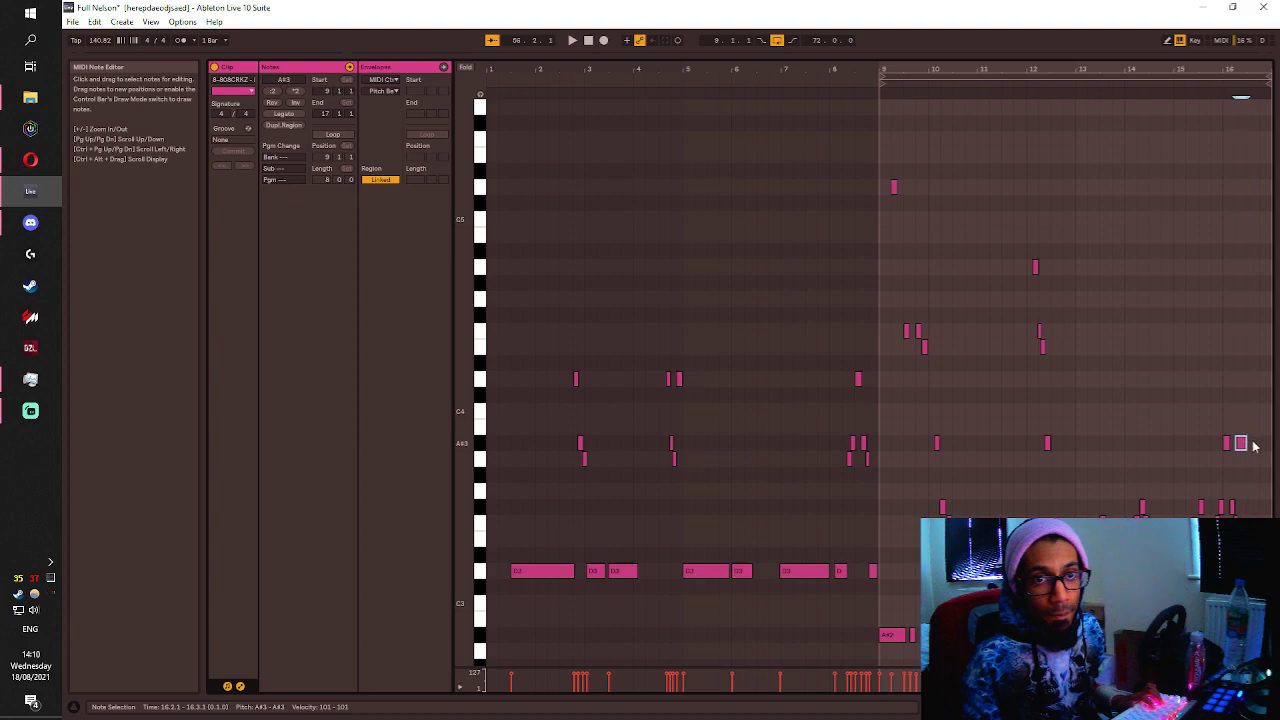
pyautogui.moveTo(1258, 450); pyautogui.dragTo(1184, 253)
pyautogui.hotkey('ctrl', 'd')
pyautogui.scroll(-1, 1183, 269)
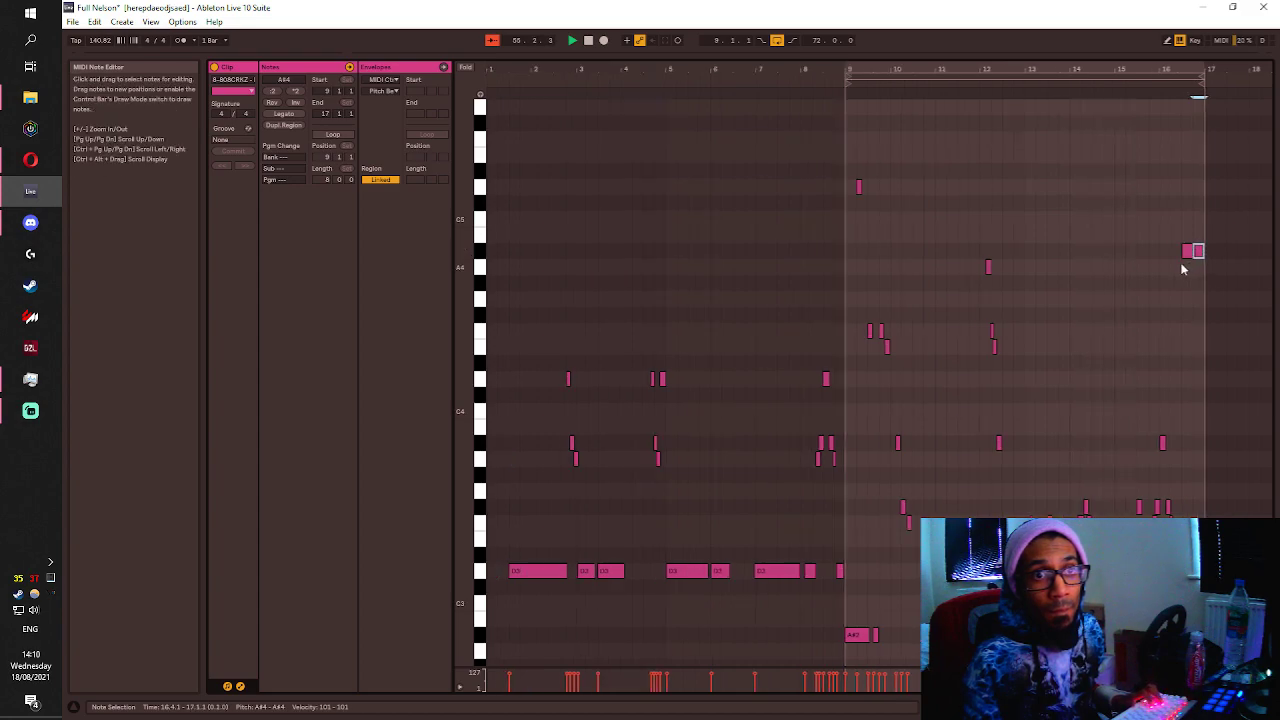
pyautogui.scroll(3, 1182, 268)
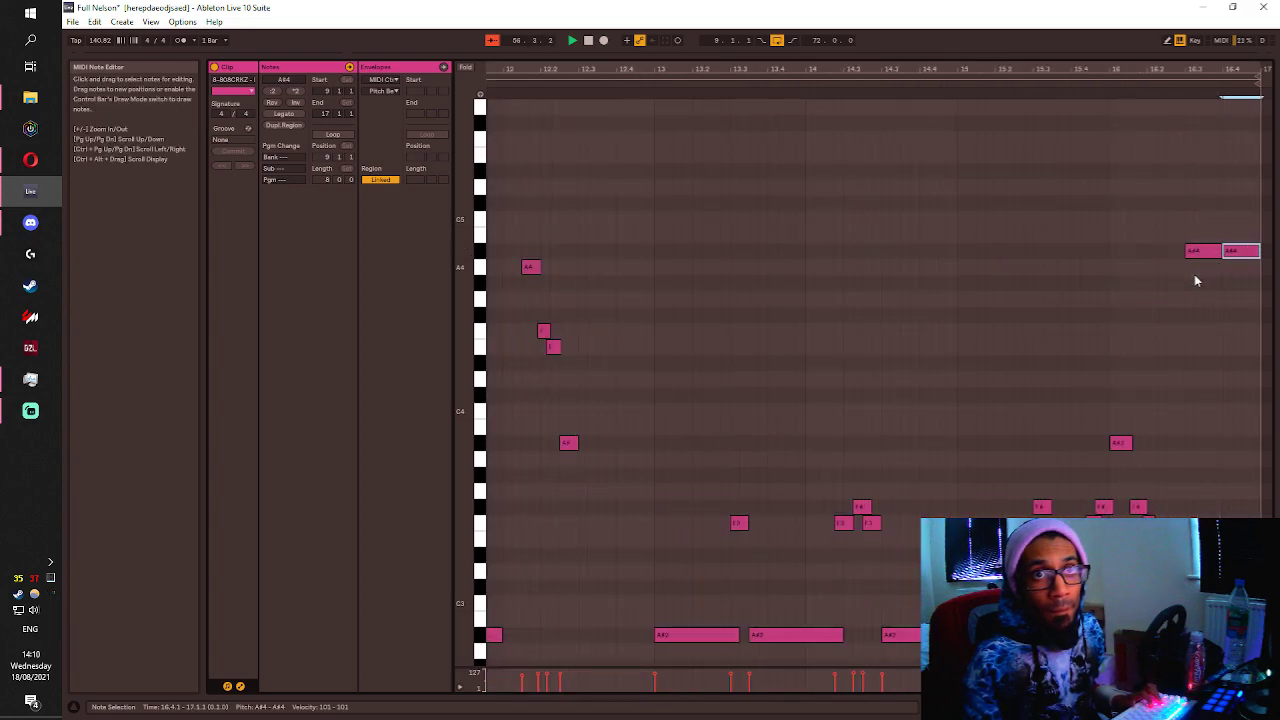
pyautogui.scroll(-3, 1214, 252)
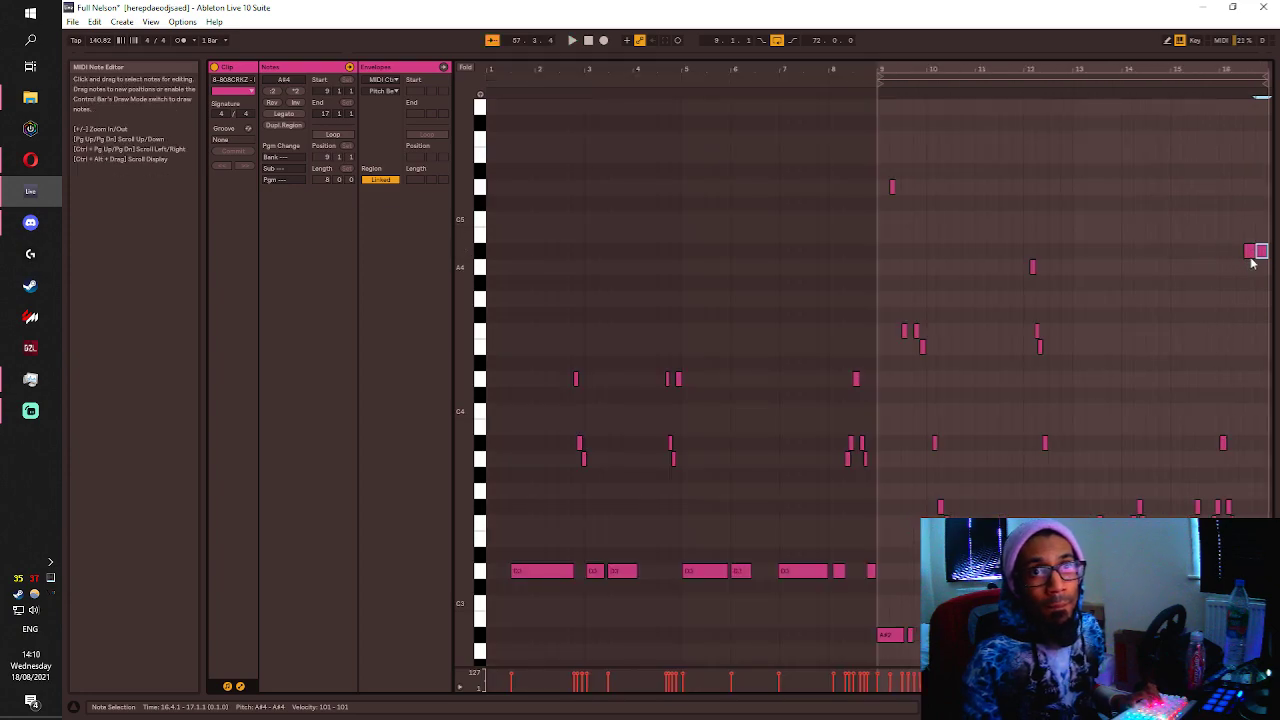
pyautogui.scroll(3, 1256, 255)
pyautogui.scroll(-3, 1260, 212)
# Add a sixteenth-long F#3 note at 16.3.4 and audition the end of the 808 clip.
pyautogui.click(1260, 175)
pyautogui.scroll(3, 1258, 160)
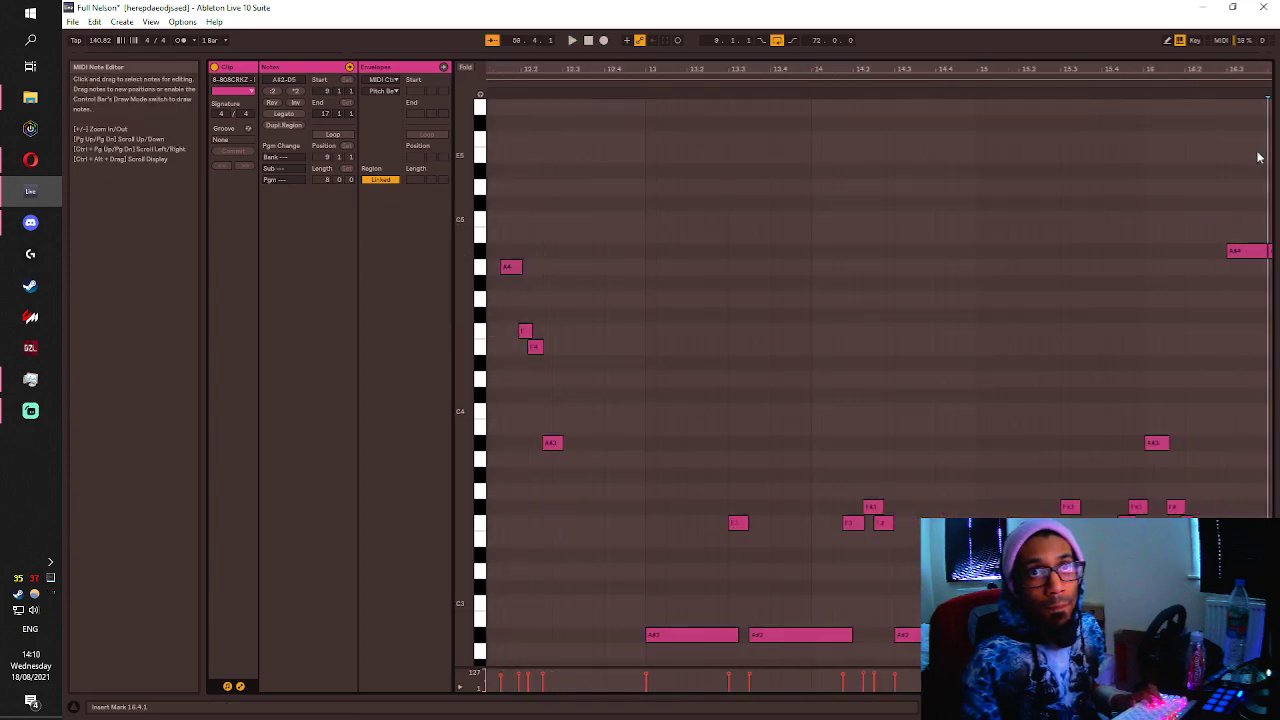
pyautogui.scroll(-3, 1259, 210)
pyautogui.scroll(3, 1252, 477)
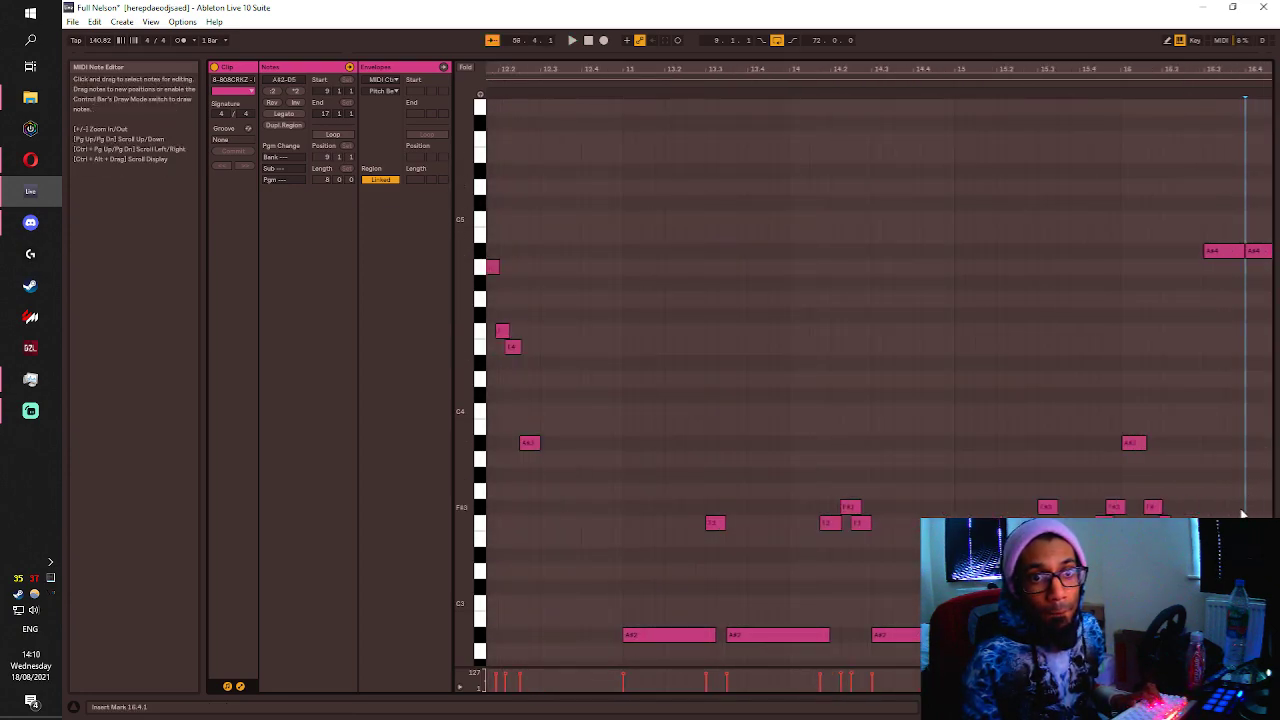
pyautogui.doubleClick(1242, 511)
pyautogui.press('space')
pyautogui.scroll(-3, 1243, 513)
pyautogui.scroll(3, 1270, 510)
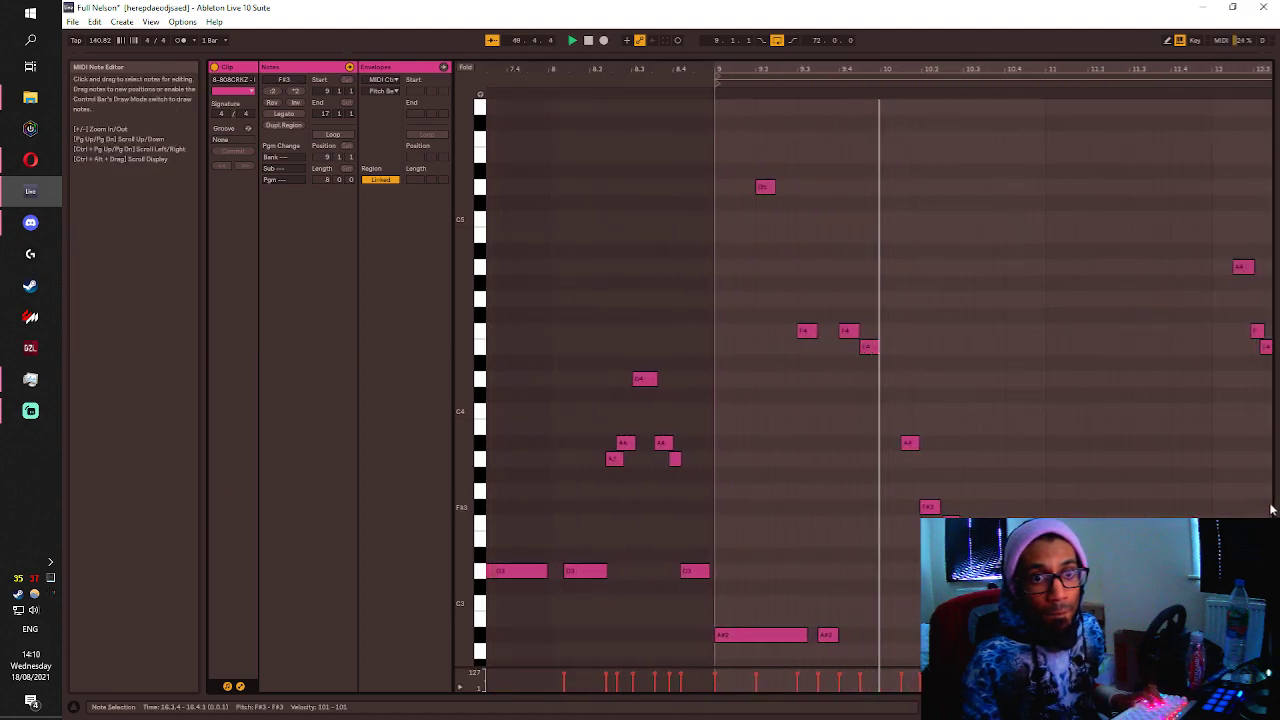
pyautogui.scroll(-3, 1270, 510)
pyautogui.scroll(3, 1260, 507)
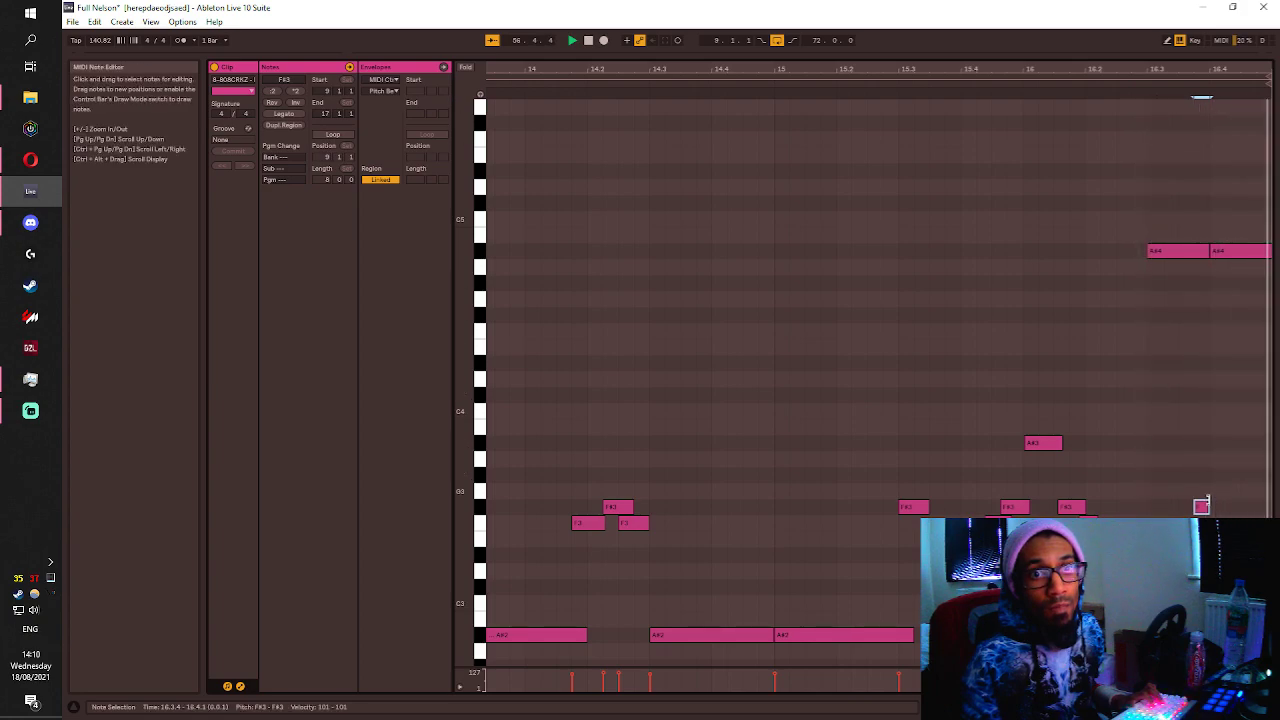
pyautogui.press('space')
# Move the new F#3 note to start at 16.3.3, lengthen it to end around 16.4.1, and audition it.
pyautogui.moveTo(1202, 507); pyautogui.dragTo(1188, 510)
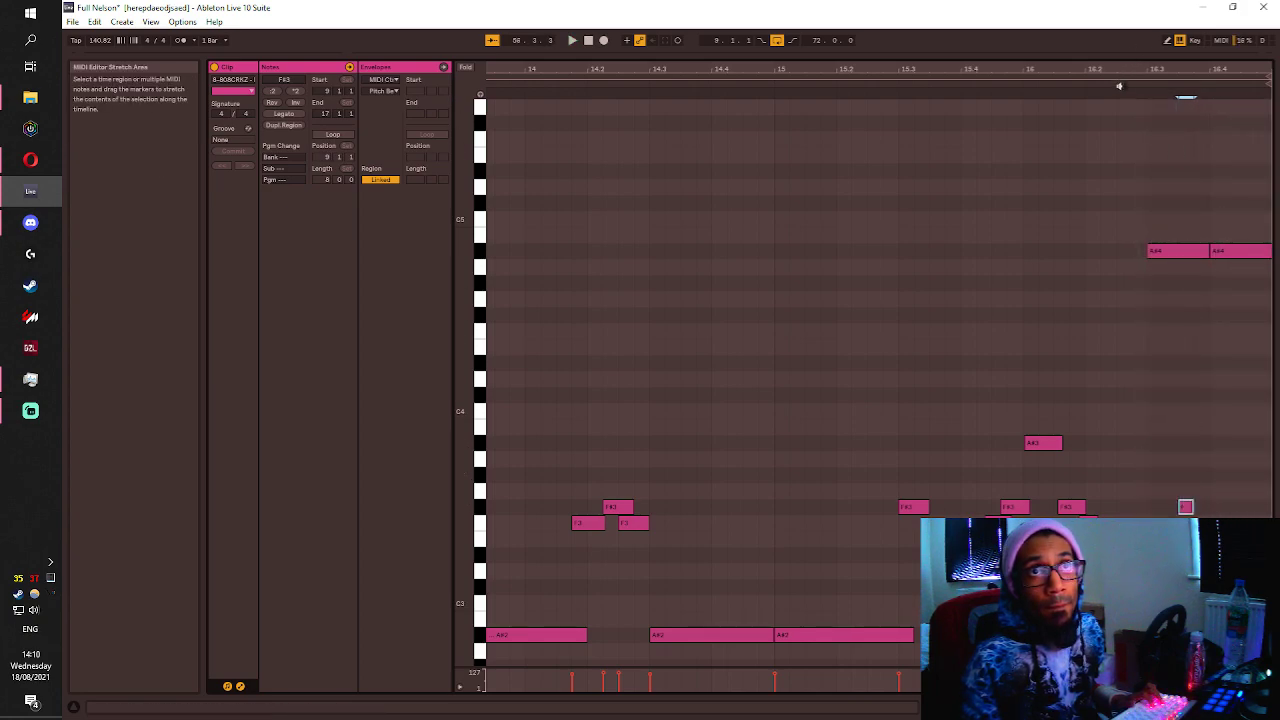
pyautogui.click(1119, 87)
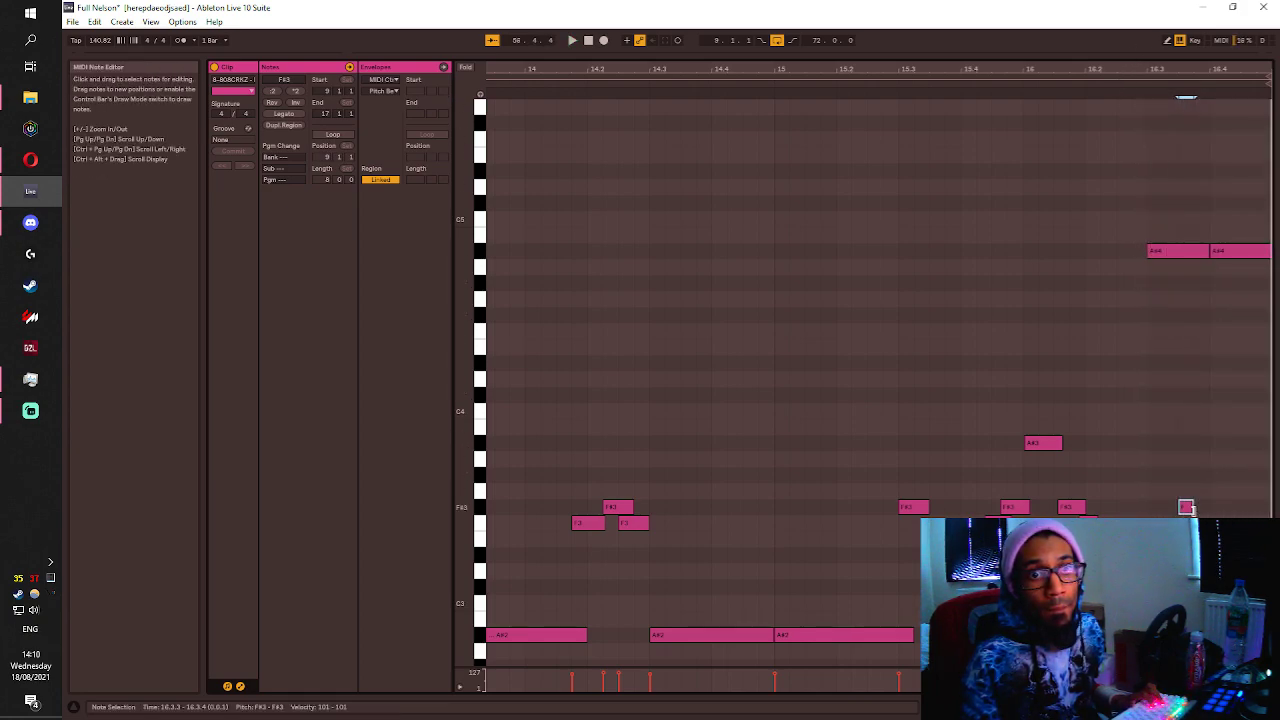
pyautogui.moveTo(1188, 508); pyautogui.dragTo(1204, 507)
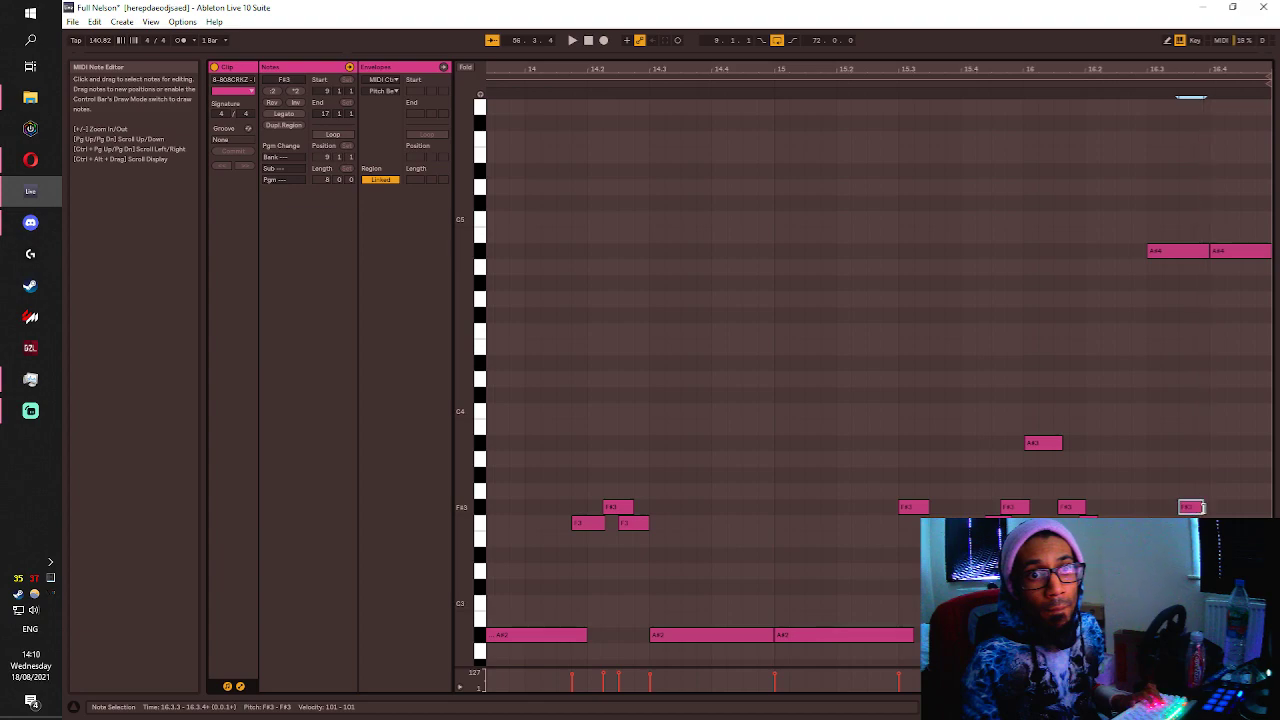
pyautogui.click(1102, 84)
pyautogui.press('space')
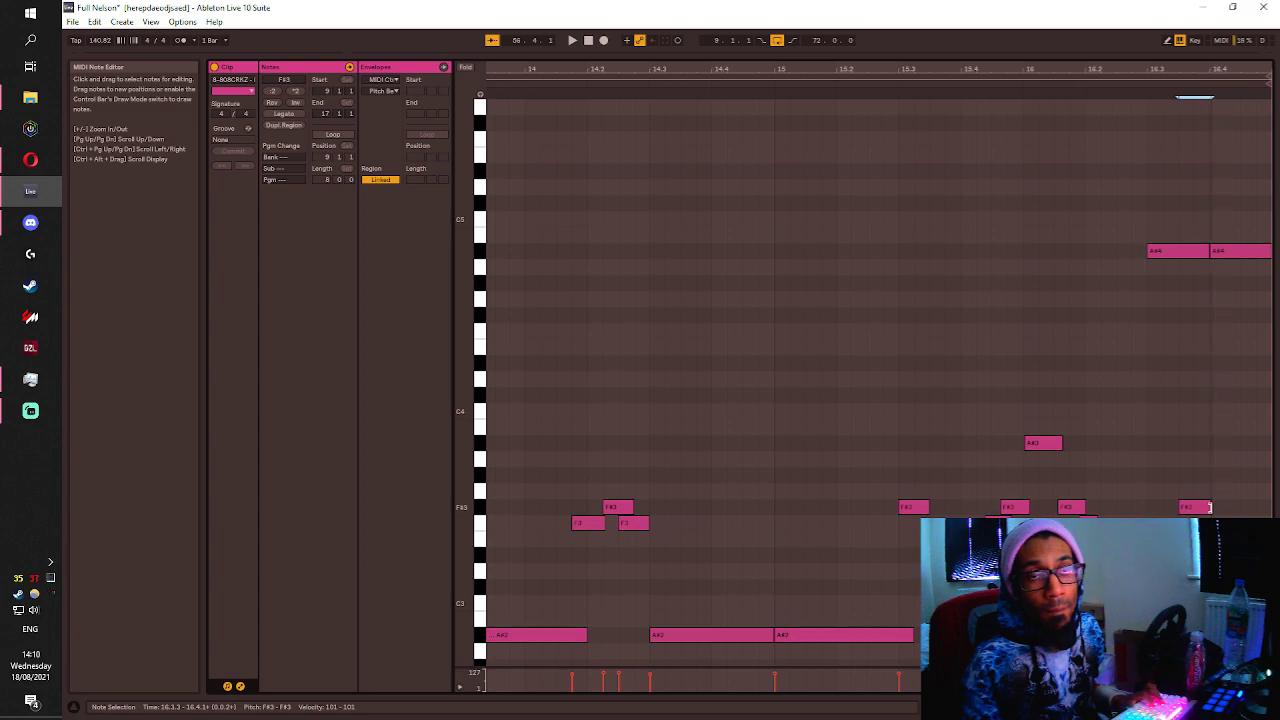
# Lower the second A#4 slide note at 16.4.1 to D#4 and add a one-beat A#2 note at 16.4.3.
pyautogui.moveTo(1220, 251); pyautogui.dragTo(1220, 366)
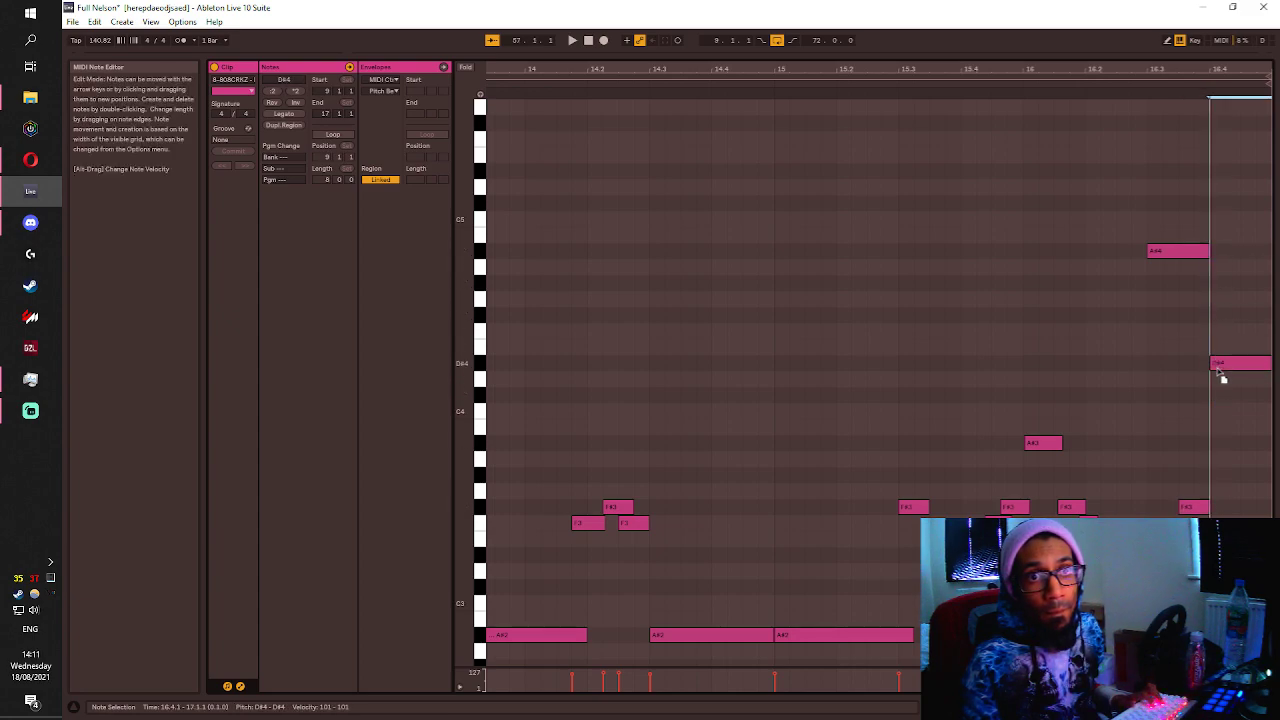
pyautogui.doubleClick(1216, 635)
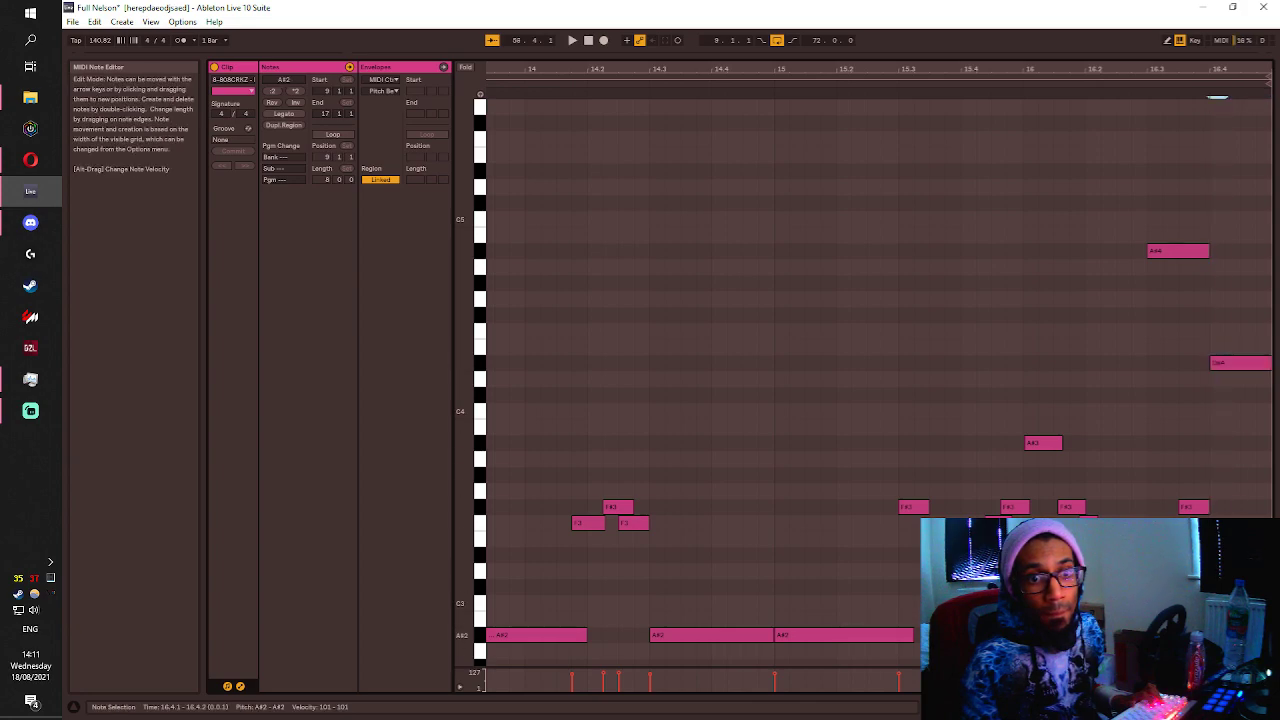
pyautogui.moveTo(1223, 635); pyautogui.dragTo(1270, 635)
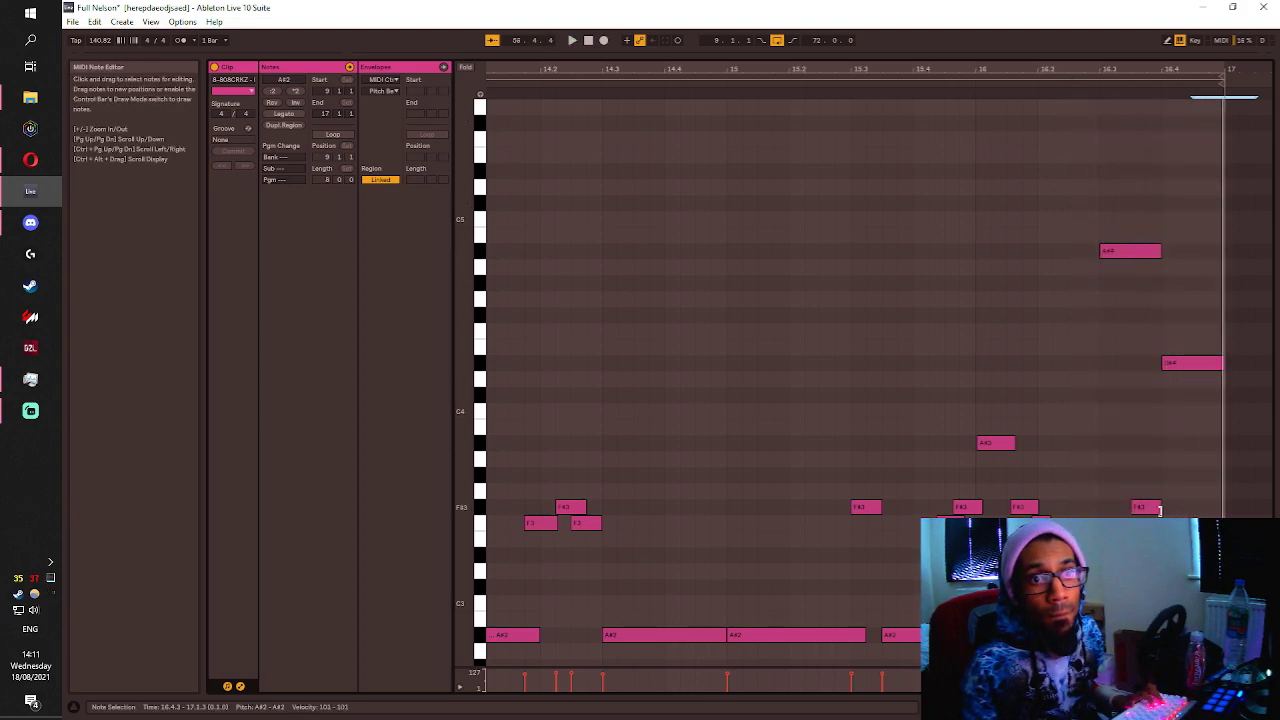
# Extend the F#3 note at 16.3.3 slightly past 16.4.1 and undo the last length change on the preceding A#2 note.
pyautogui.moveTo(1160, 510); pyautogui.dragTo(1167, 509)
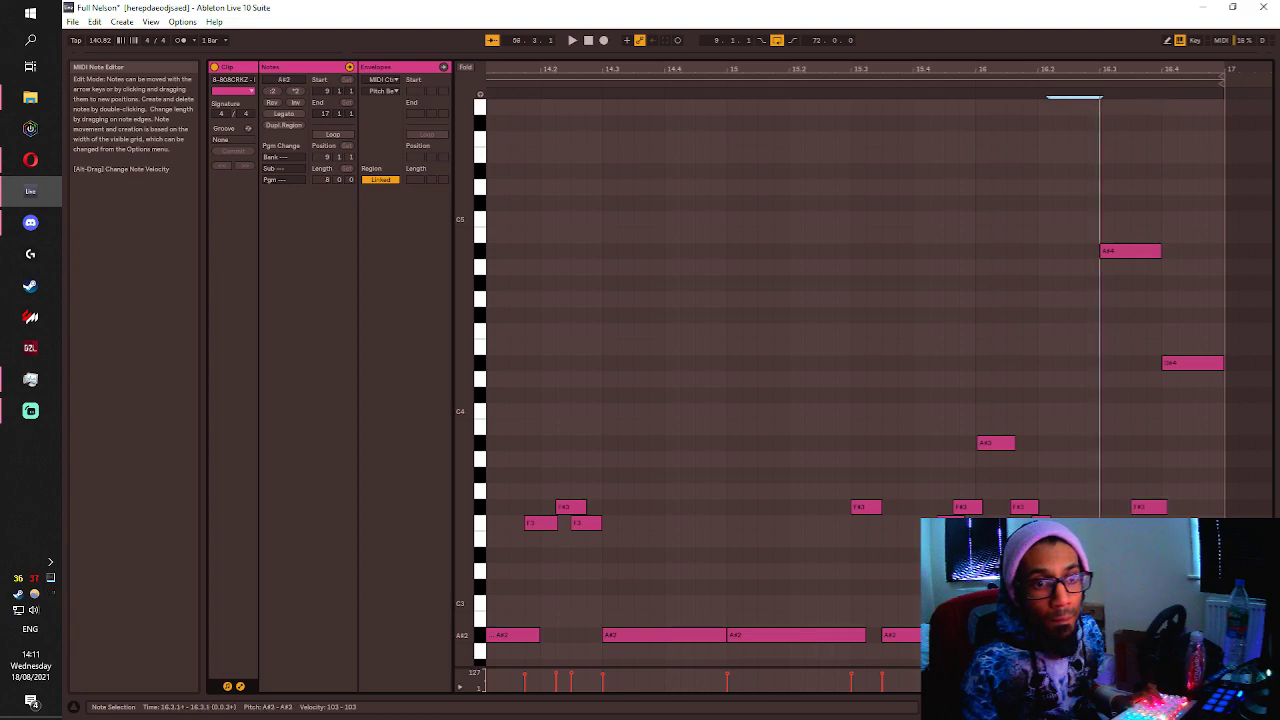
pyautogui.click(934, 100)
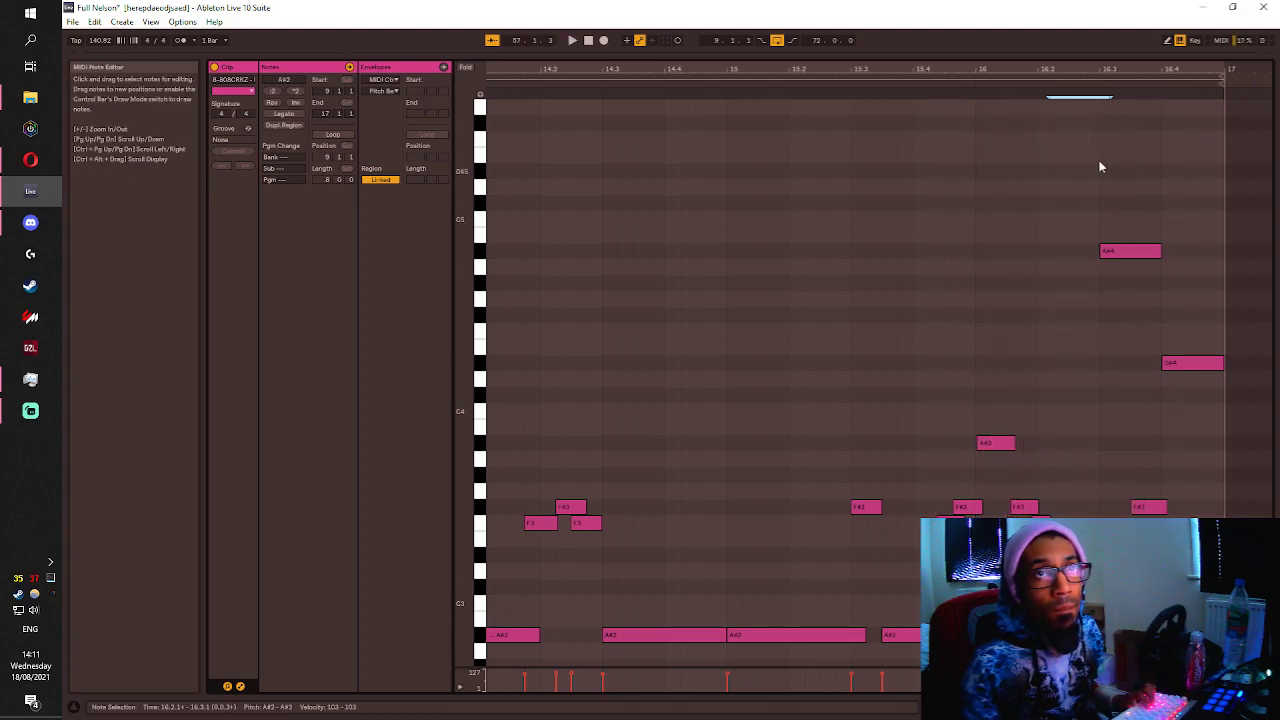
pyautogui.hotkey('ctrl', 'z')
pyautogui.press('space')
# Return to the arrangement and recolour the edited 808 clip at bar 49 turquoise.
pyautogui.scroll(-3, 1068, 150)
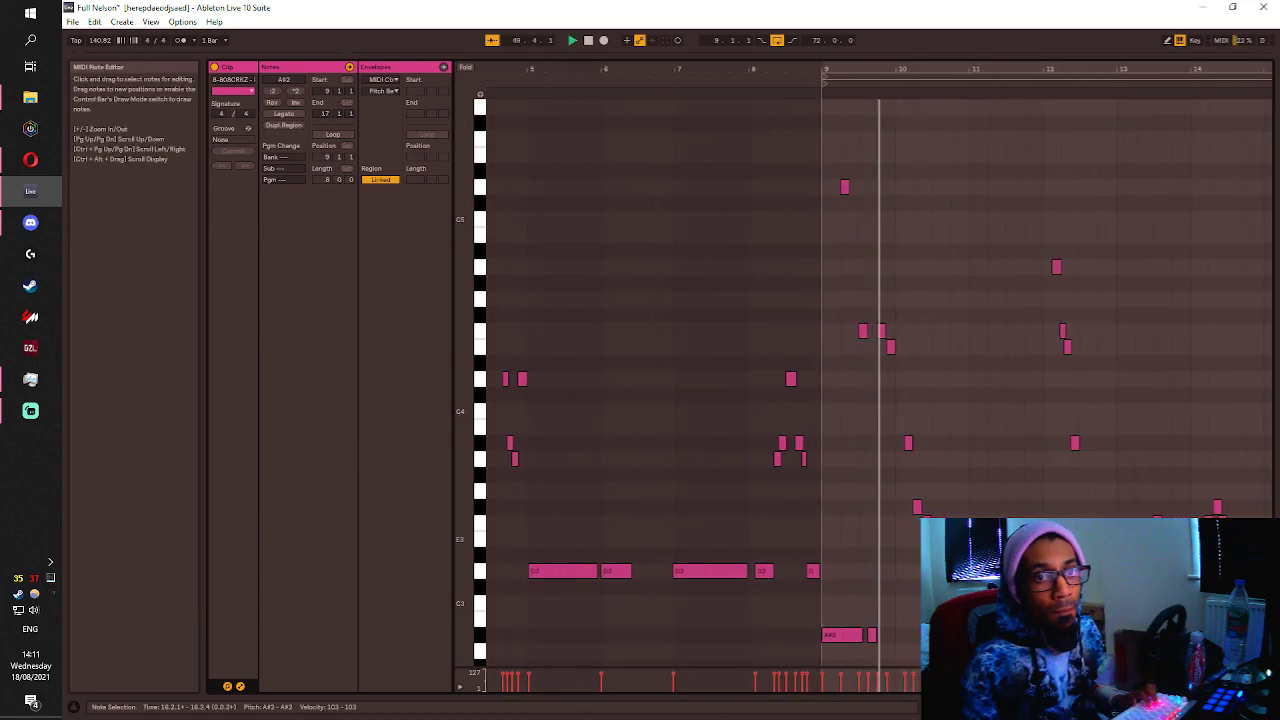
pyautogui.scroll(-2, 1068, 150)
pyautogui.hotkey('shift', 'Tab')
pyautogui.scroll(-2, 728, 290)
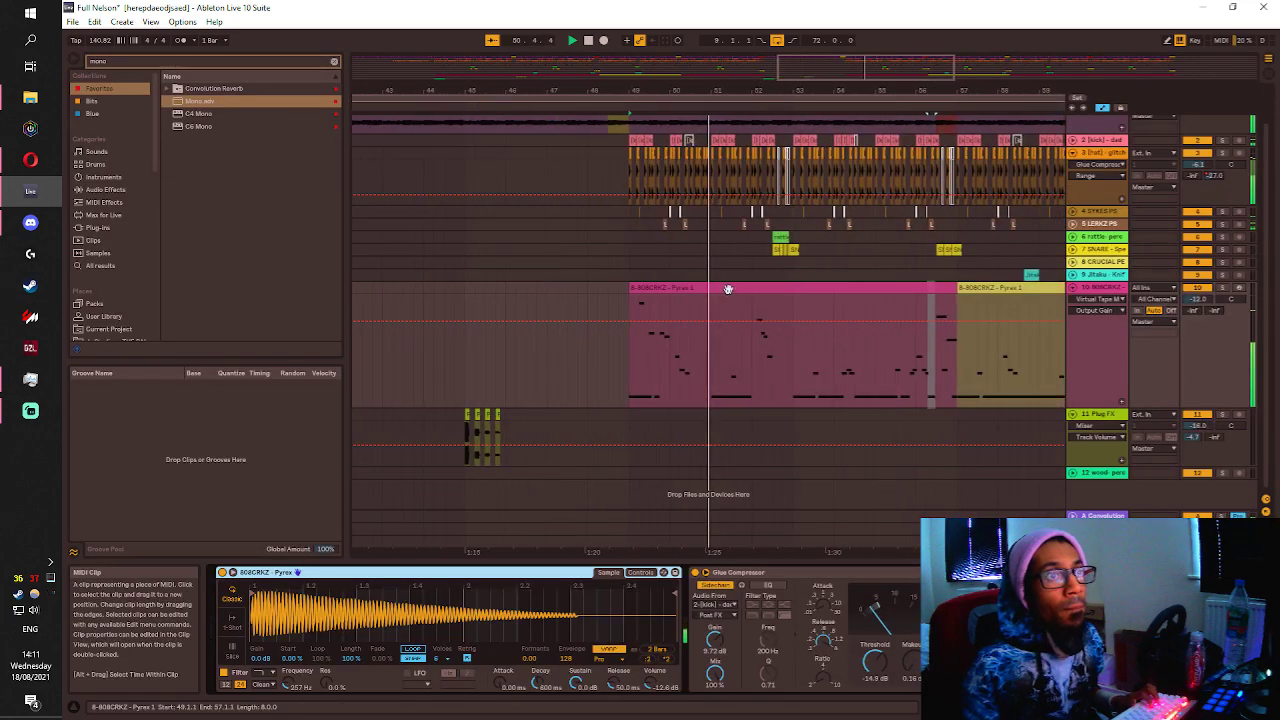
pyautogui.scroll(-2, 728, 290)
pyautogui.rightClick(729, 289)
pyautogui.click(816, 532)
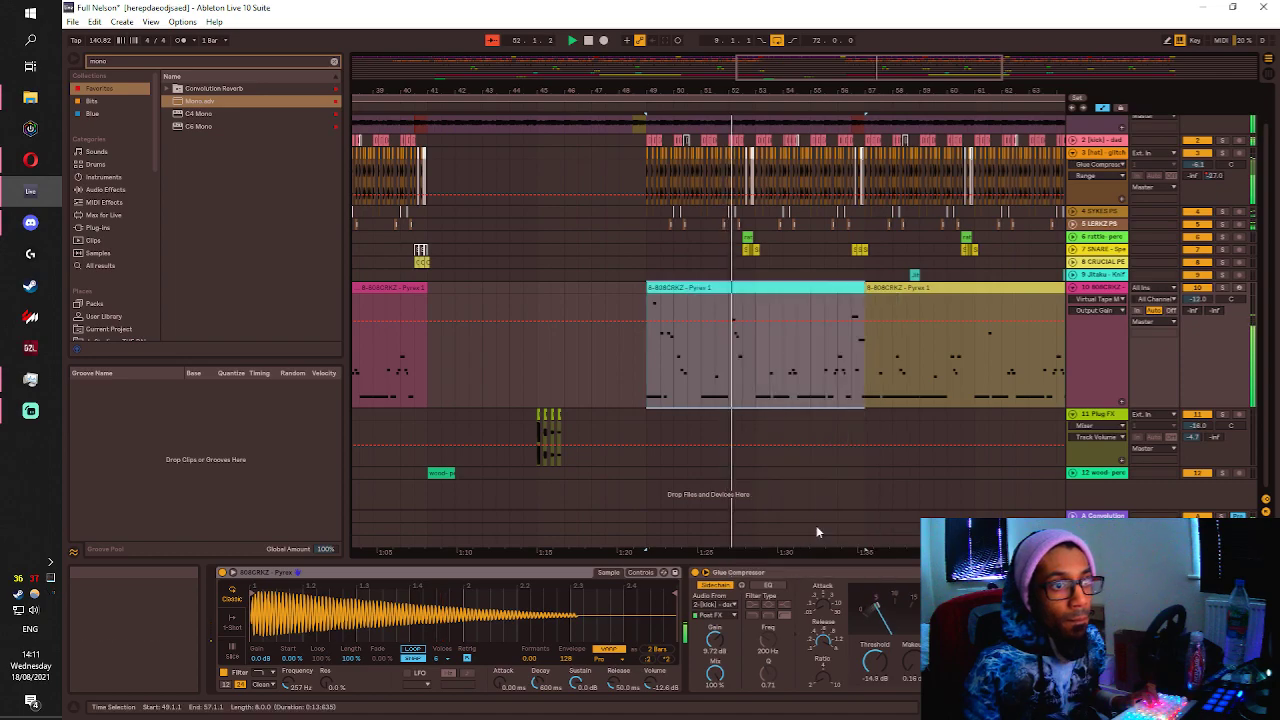
pyautogui.click(765, 374)
# Audition the edited 808 clip through its transition into the following clip at bar 57.
pyautogui.scroll(-2, 765, 374)
pyautogui.scroll(2, 788, 365)
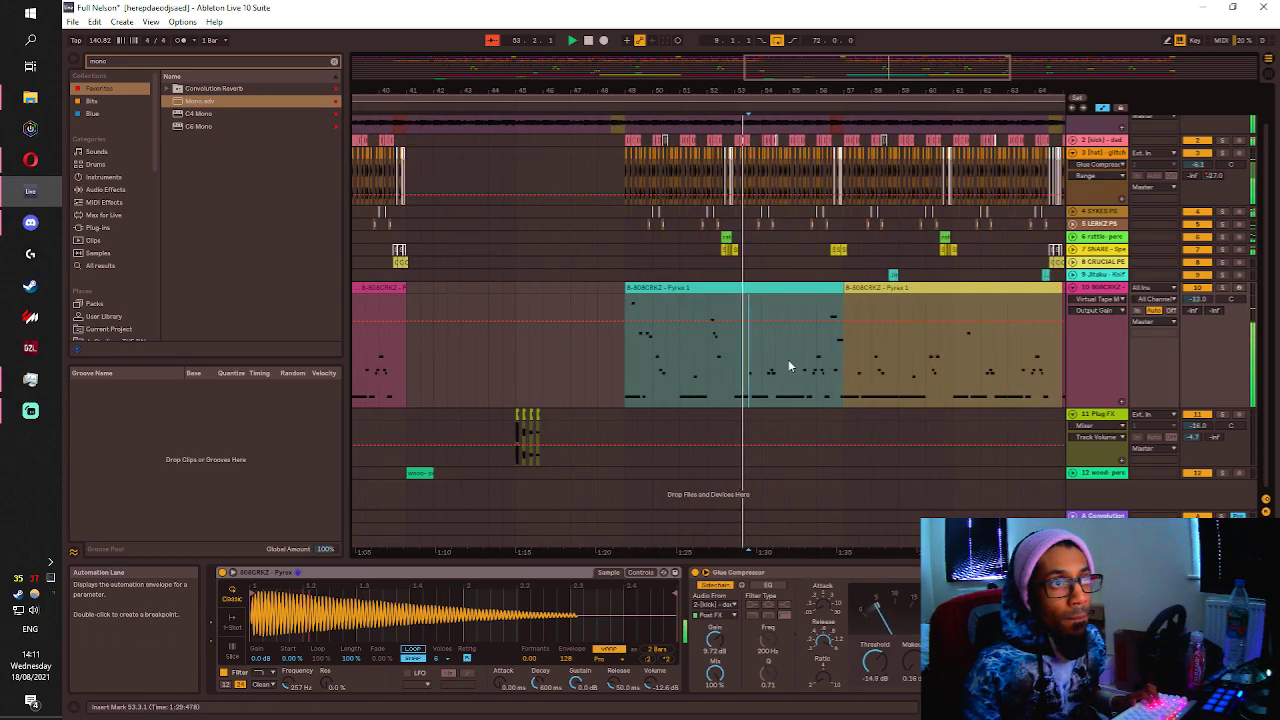
pyautogui.scroll(2, 788, 359)
pyautogui.scroll(-2, 788, 362)
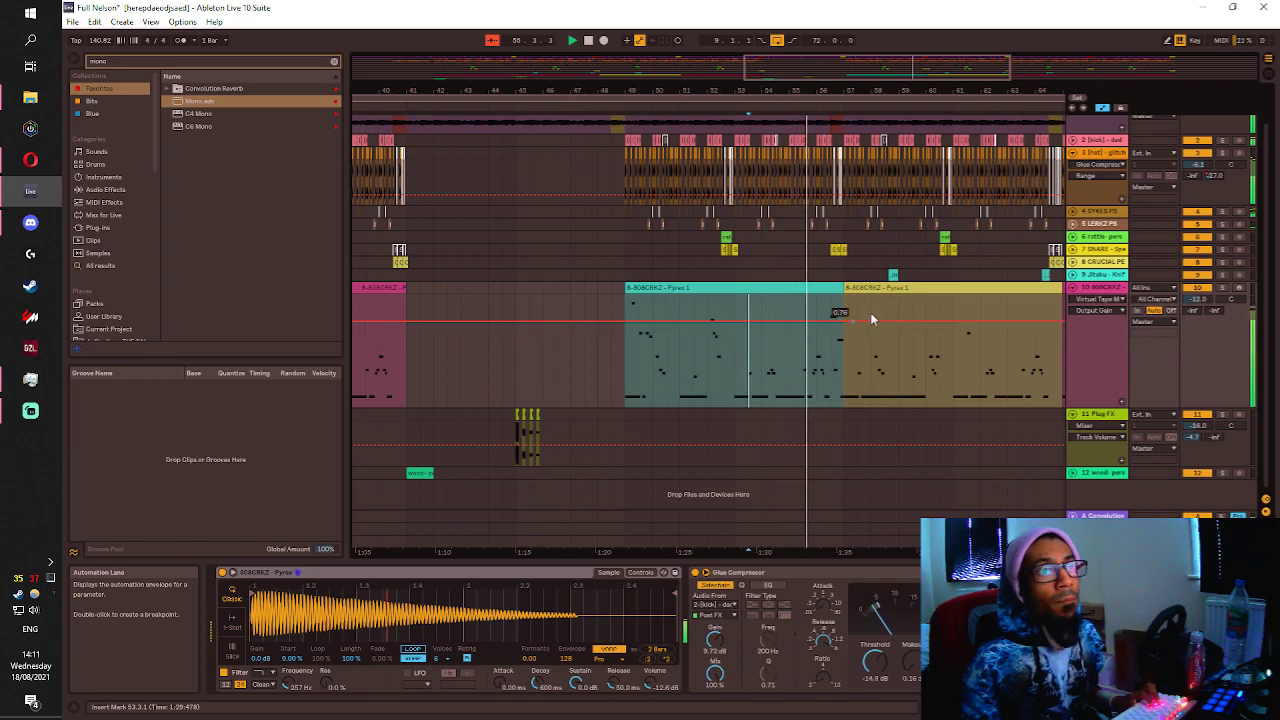
pyautogui.scroll(2, 866, 328)
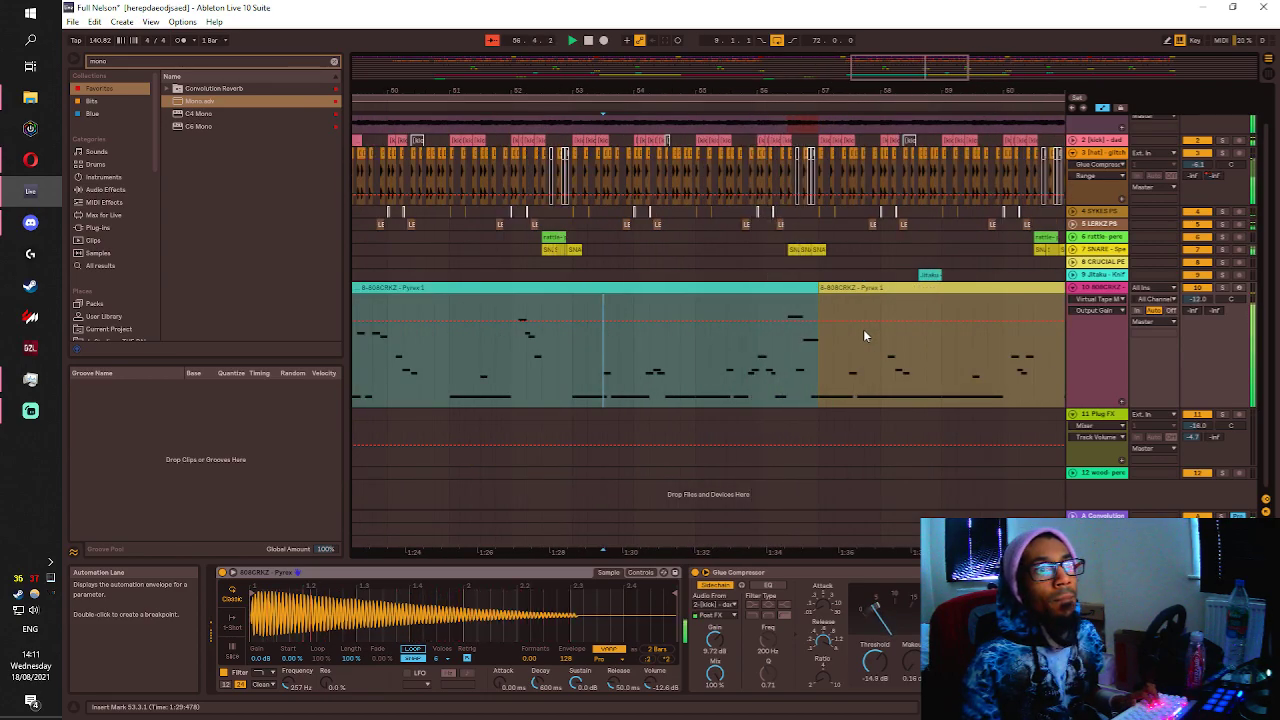
pyautogui.scroll(-3, 789, 348)
pyautogui.scroll(1, 804, 348)
pyautogui.scroll(-3, 804, 345)
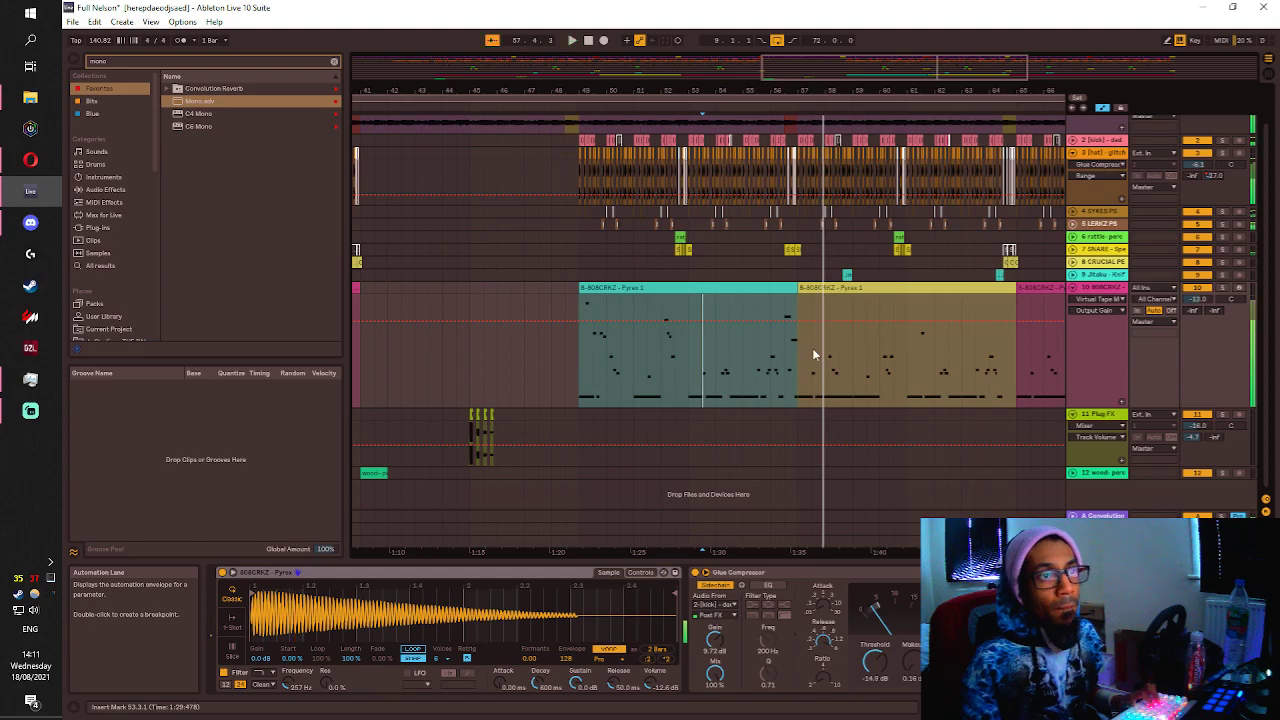
# Save the Full Nelson set and open the recent set Breezin.als.
pyautogui.hotkey('ctrl', 's')
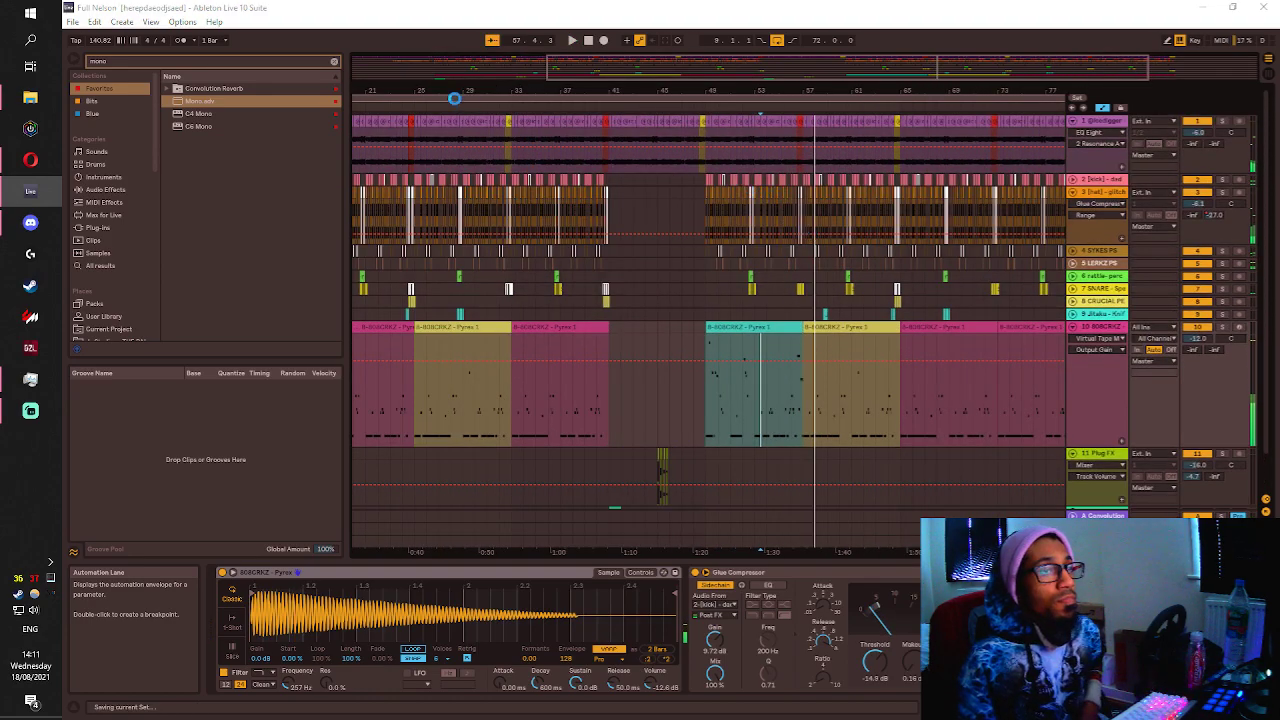
pyautogui.click(73, 21)
pyautogui.moveTo(150, 66)
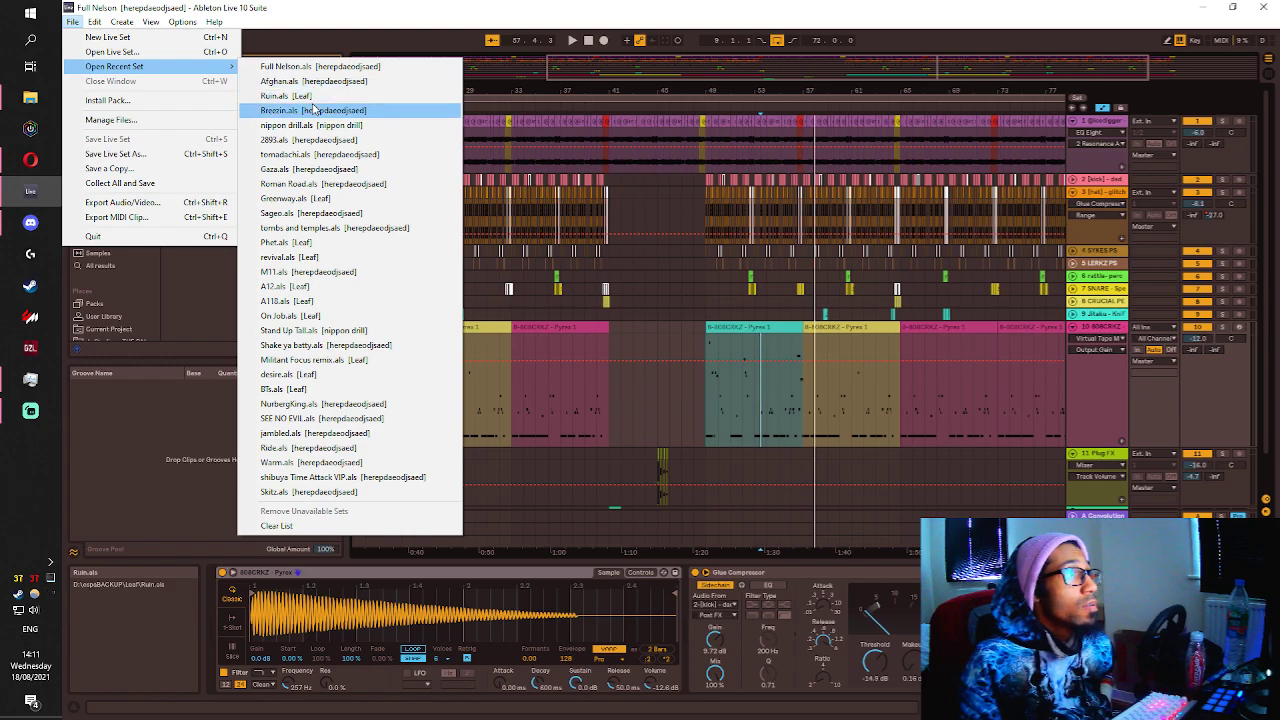
pyautogui.click(295, 110)
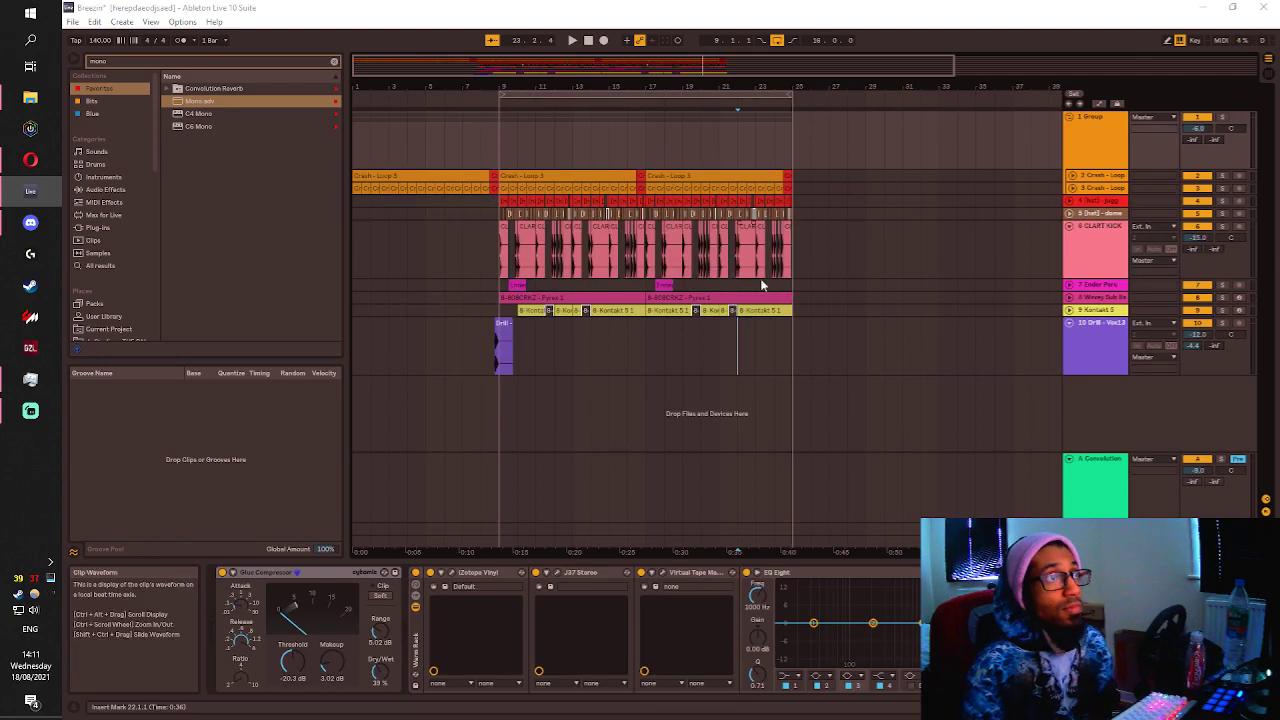
# Play the Breezin arrangement from the beginning and save the set.
pyautogui.click(602, 42)
pyautogui.click(603, 42)
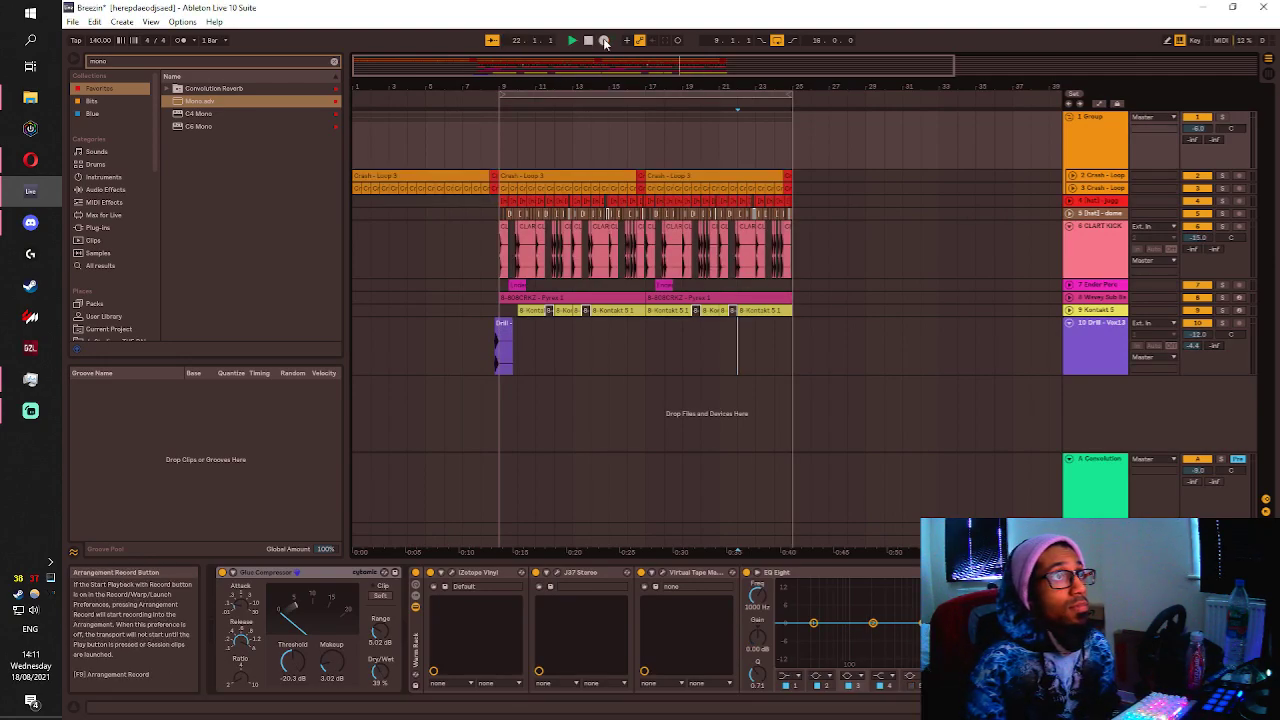
pyautogui.doubleClick(590, 42)
pyautogui.click(573, 42)
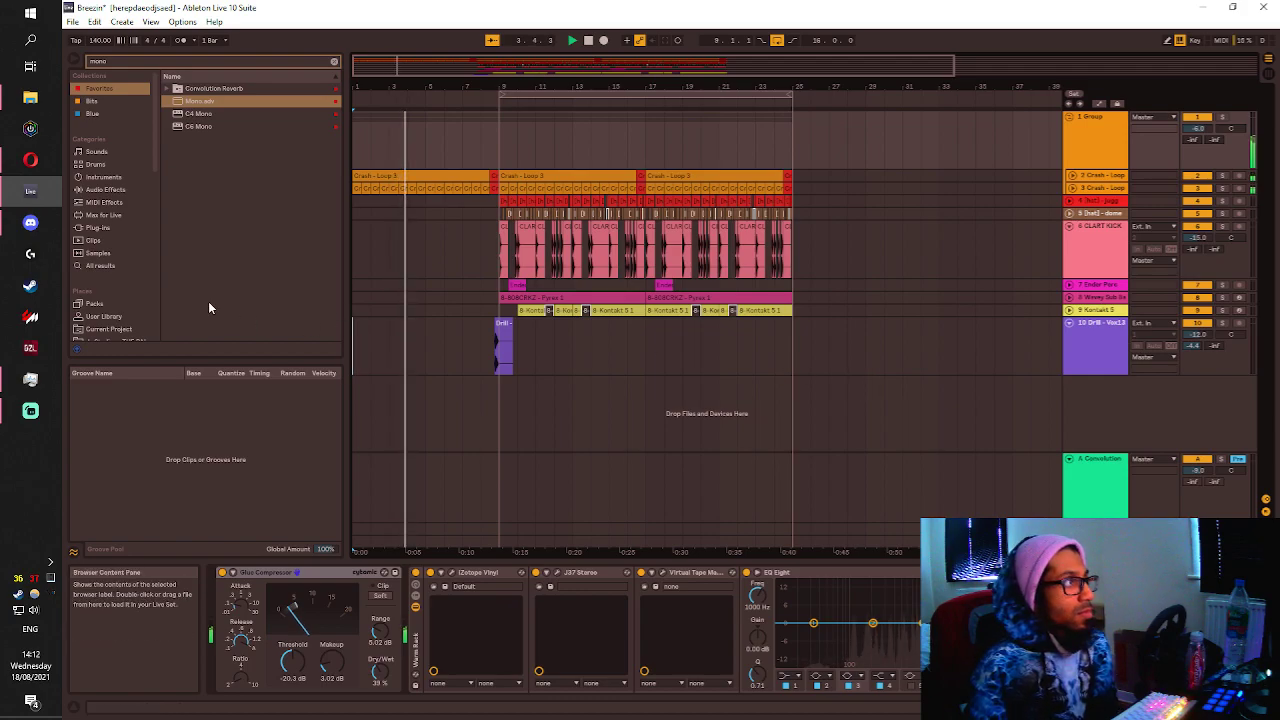
pyautogui.hotkey('ctrl', 's')
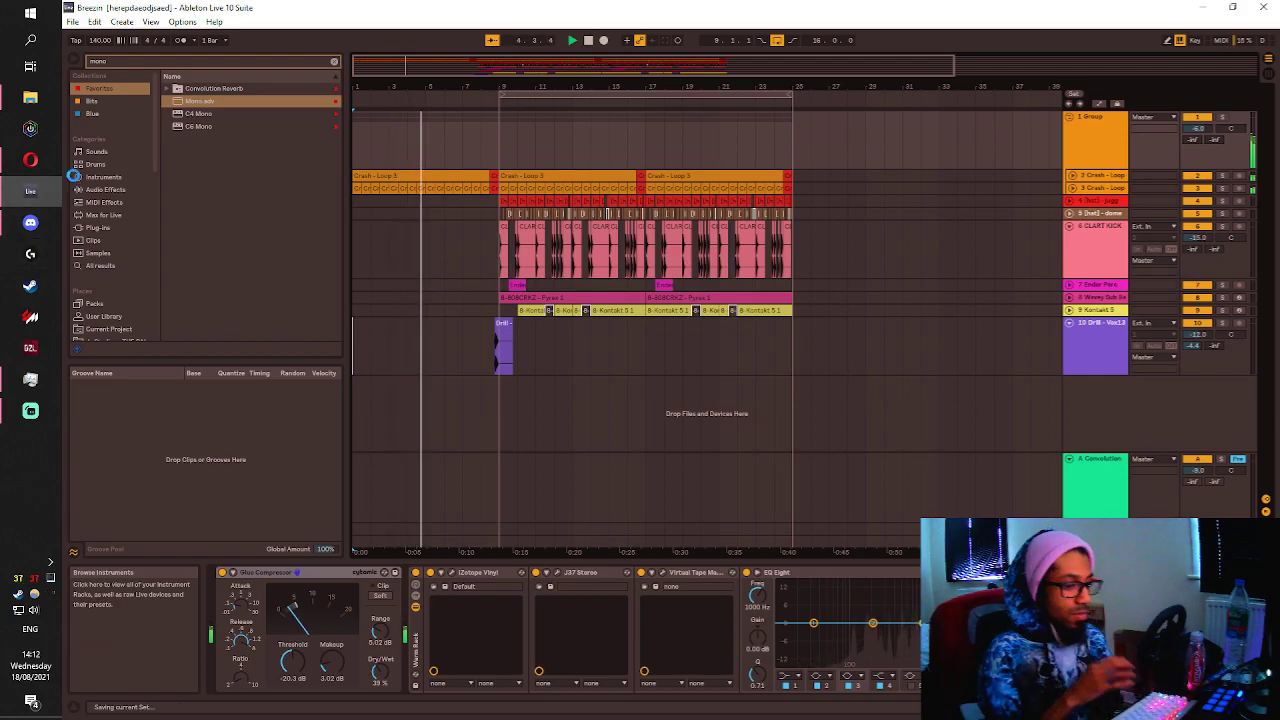
# Switch to Streamlabs OBS, choose the AFK scene and return to the Breezin set in Ableton Live.
pyautogui.click(30, 285)
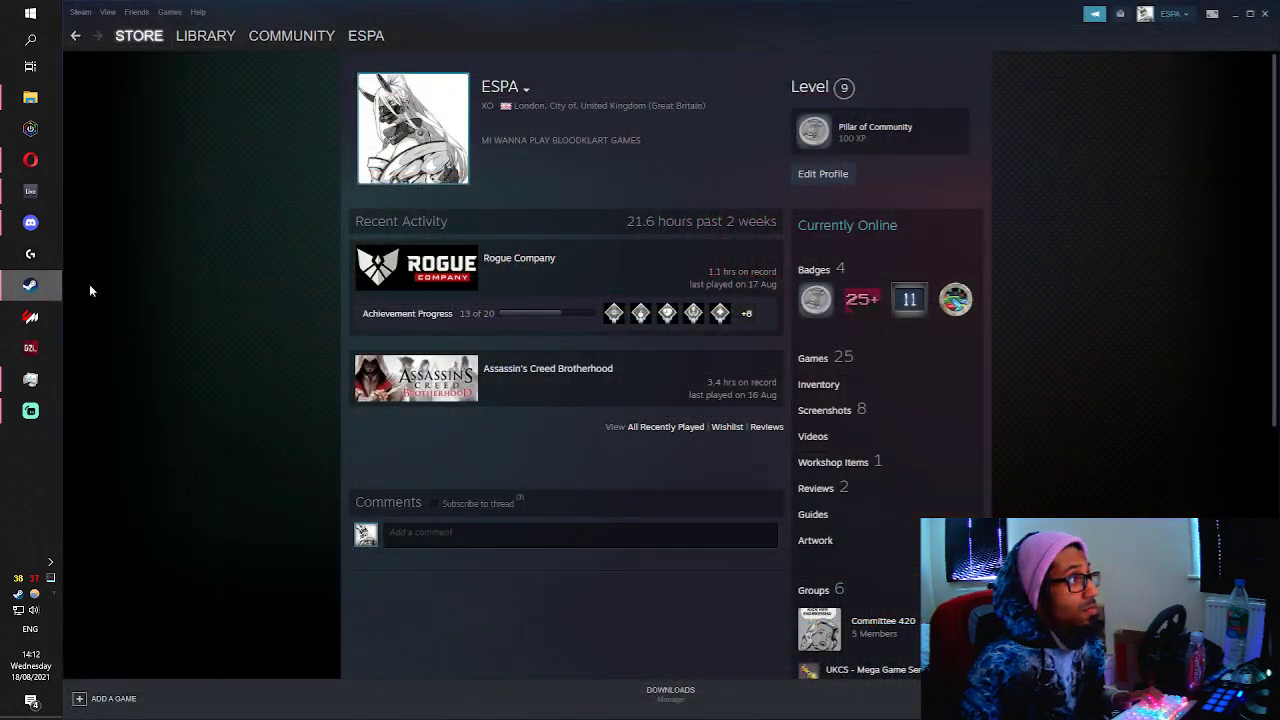
pyautogui.click(1232, 16)
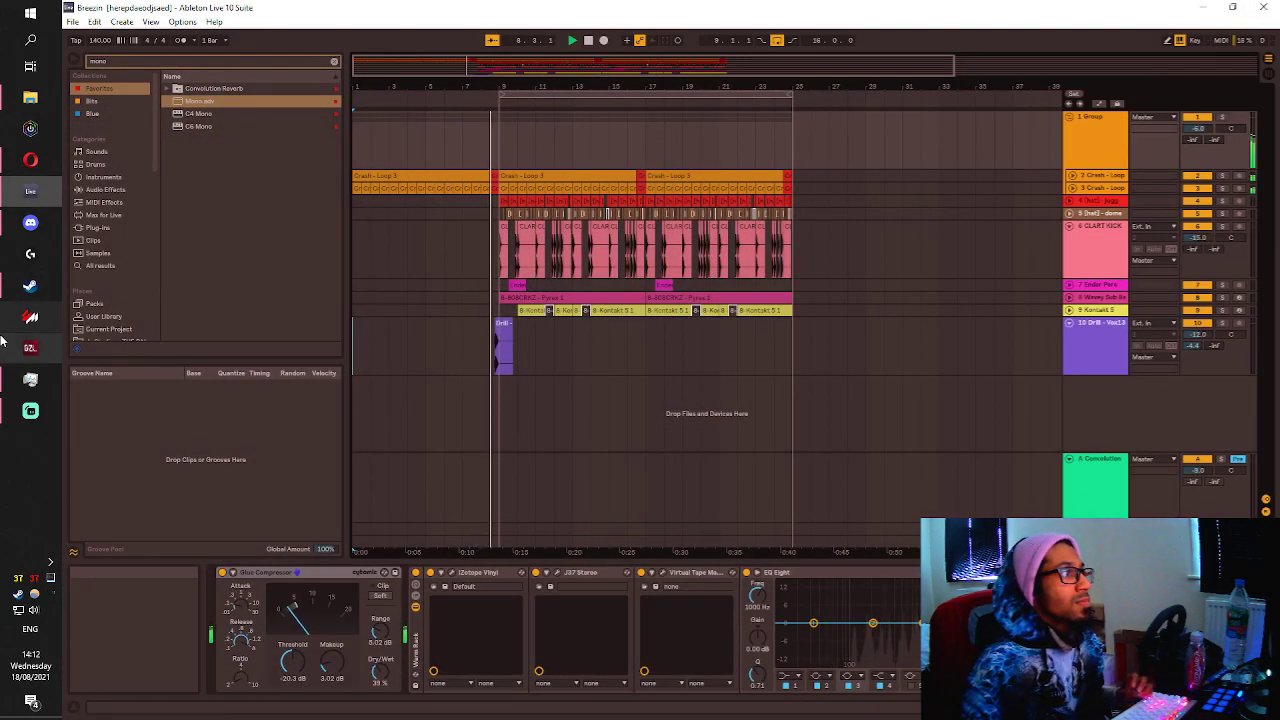
pyautogui.click(30, 410)
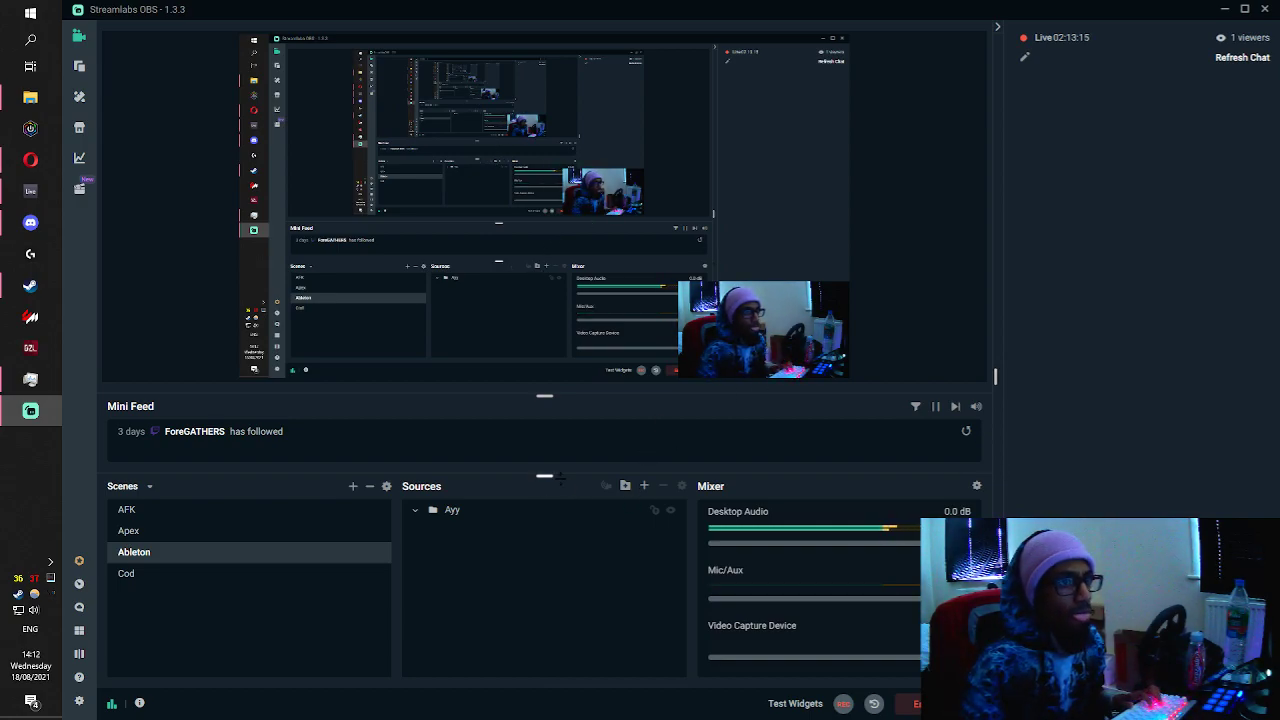
pyautogui.click(253, 516)
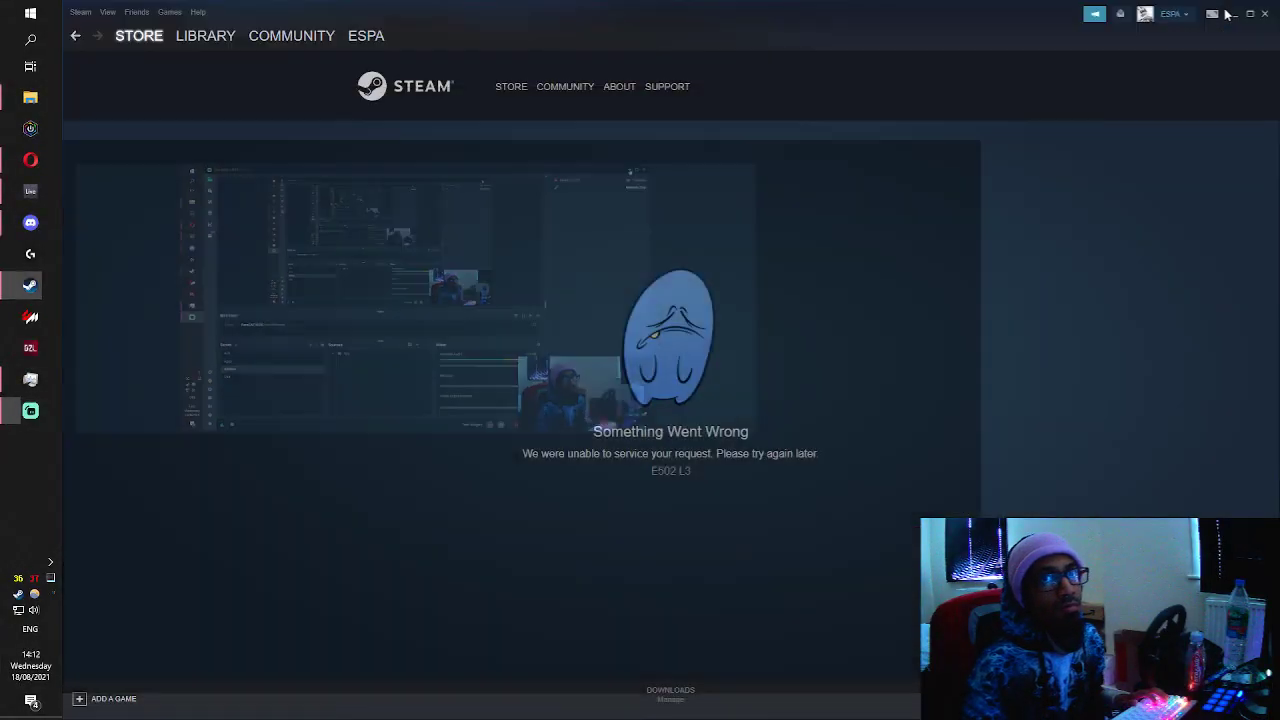
pyautogui.click(1228, 14)
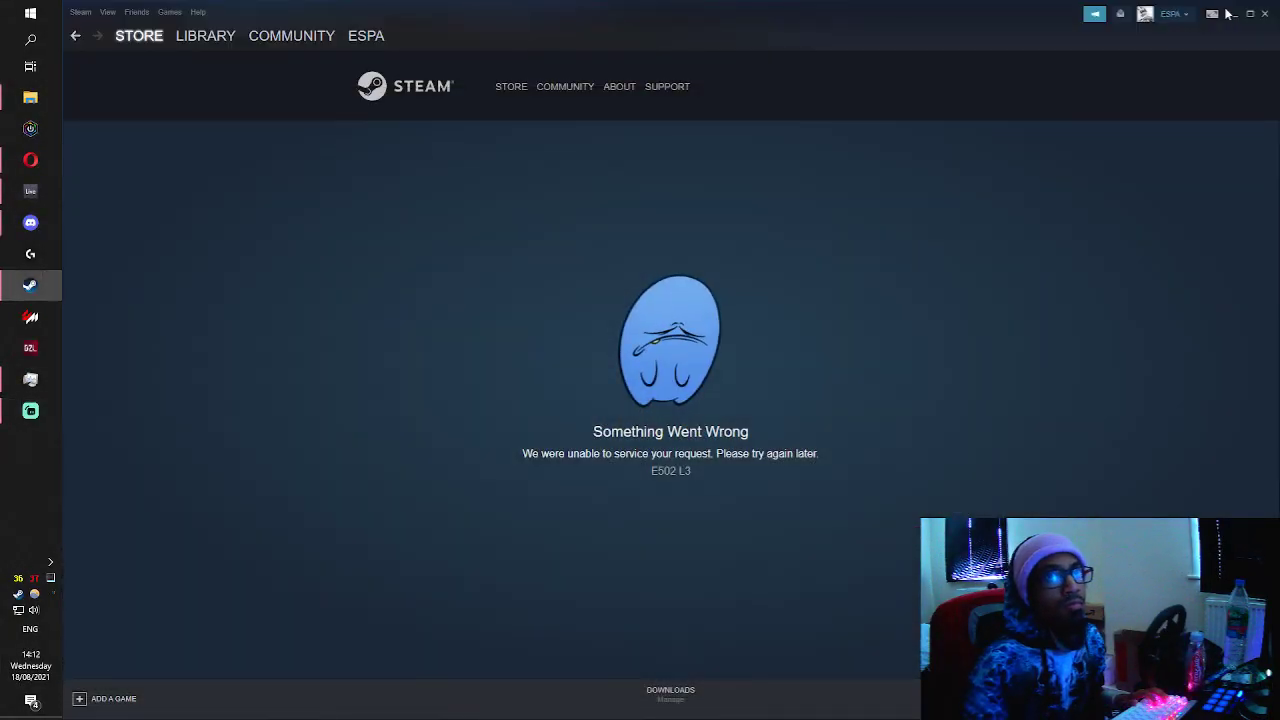
pyautogui.click(1256, 17)
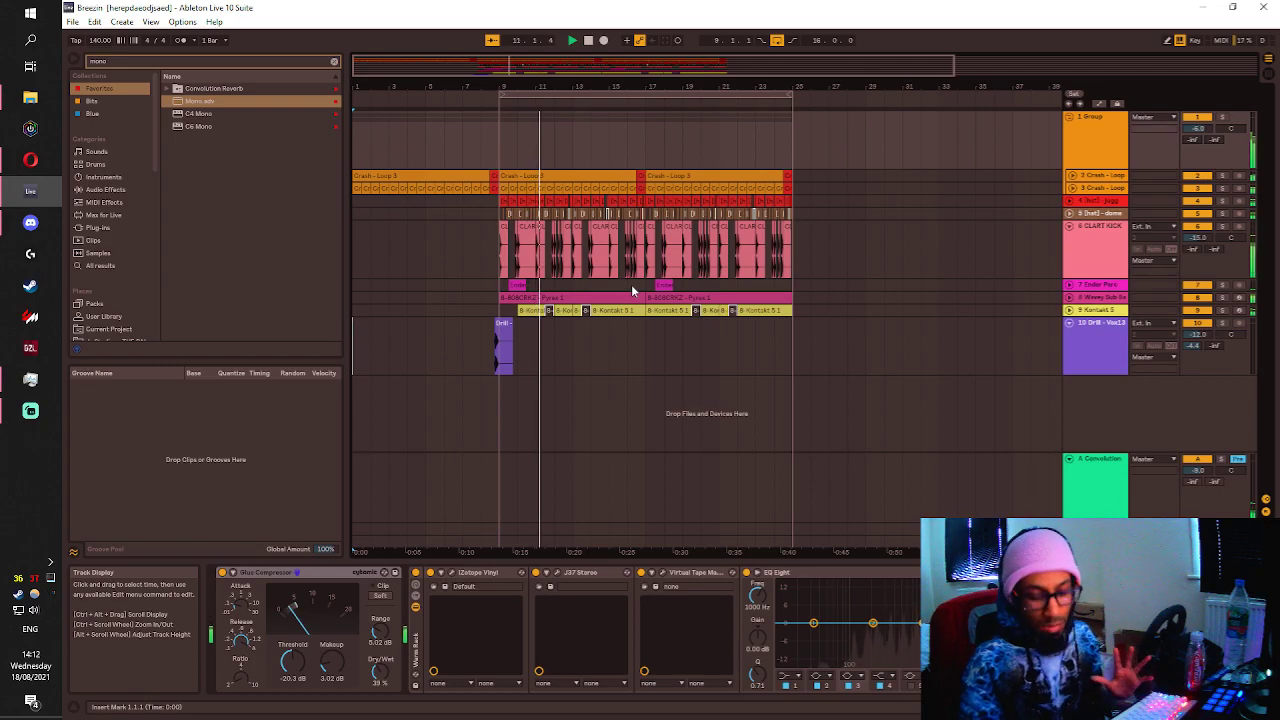
# Check the open Discord channel and stop the Breezin playback.
pyautogui.hotkey('alt', 'Tab')
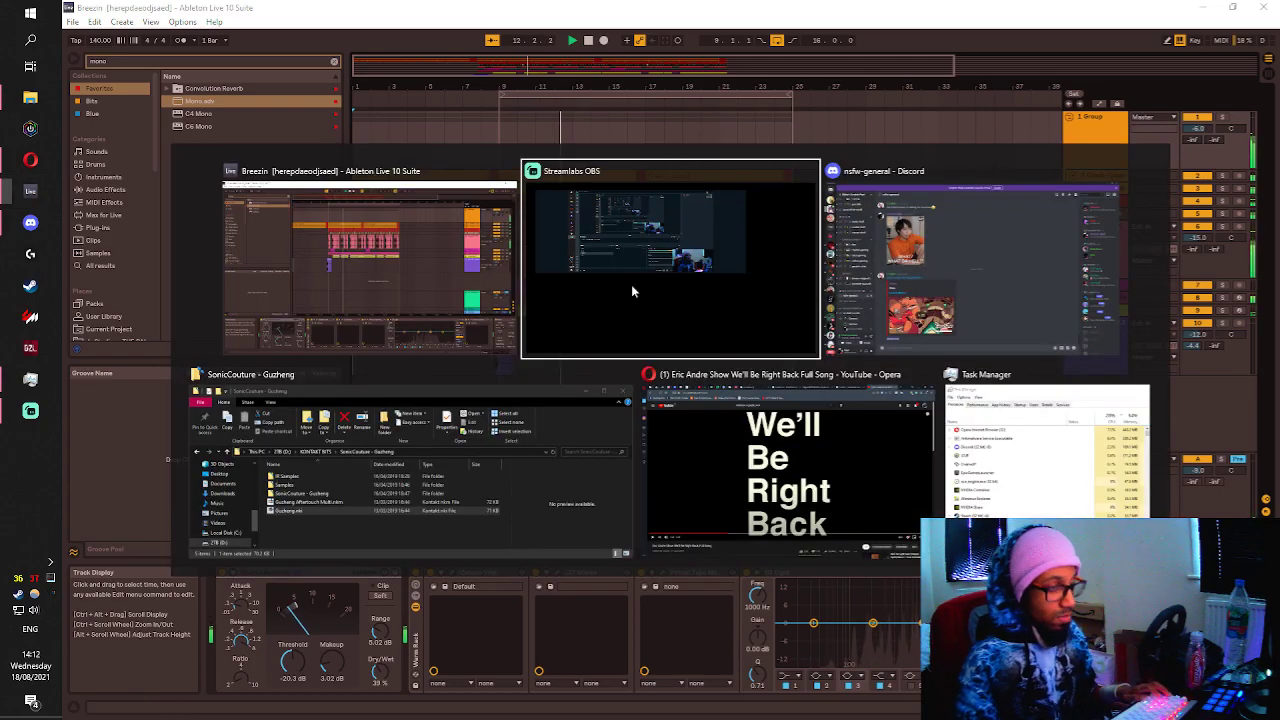
pyautogui.hotkey('alt', 'Tab')
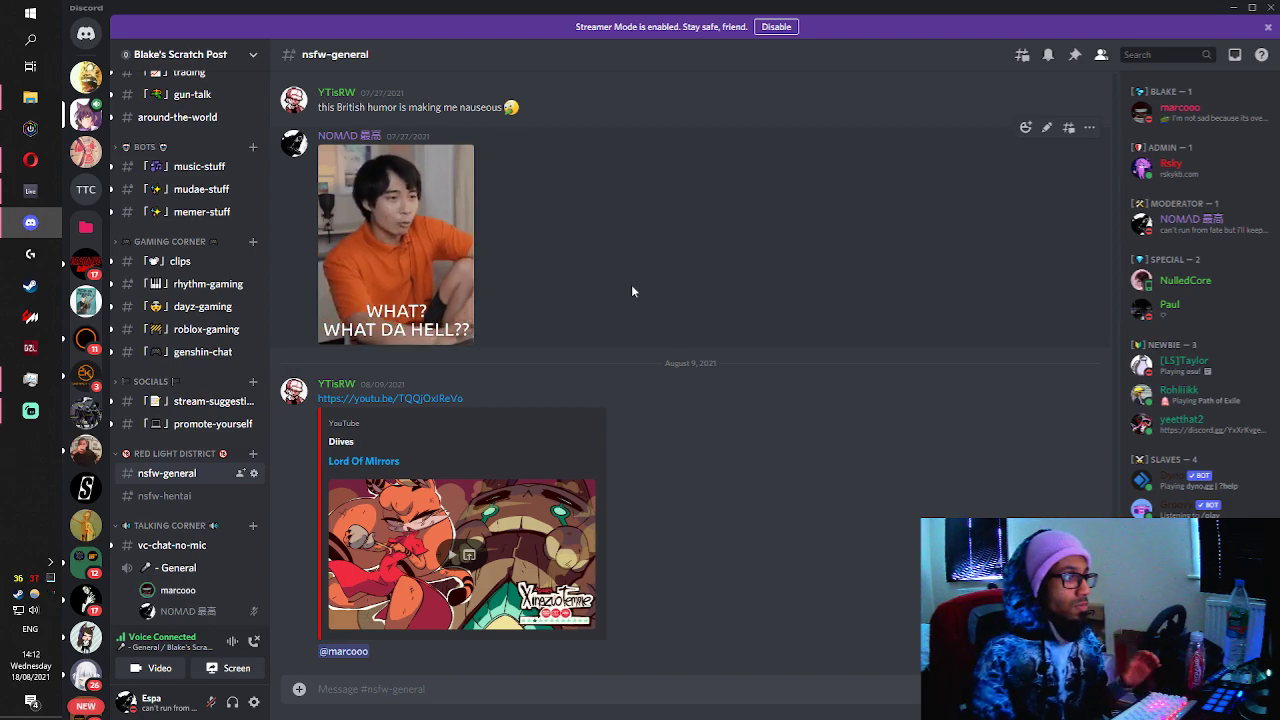
pyautogui.hotkey('alt', 'Tab')
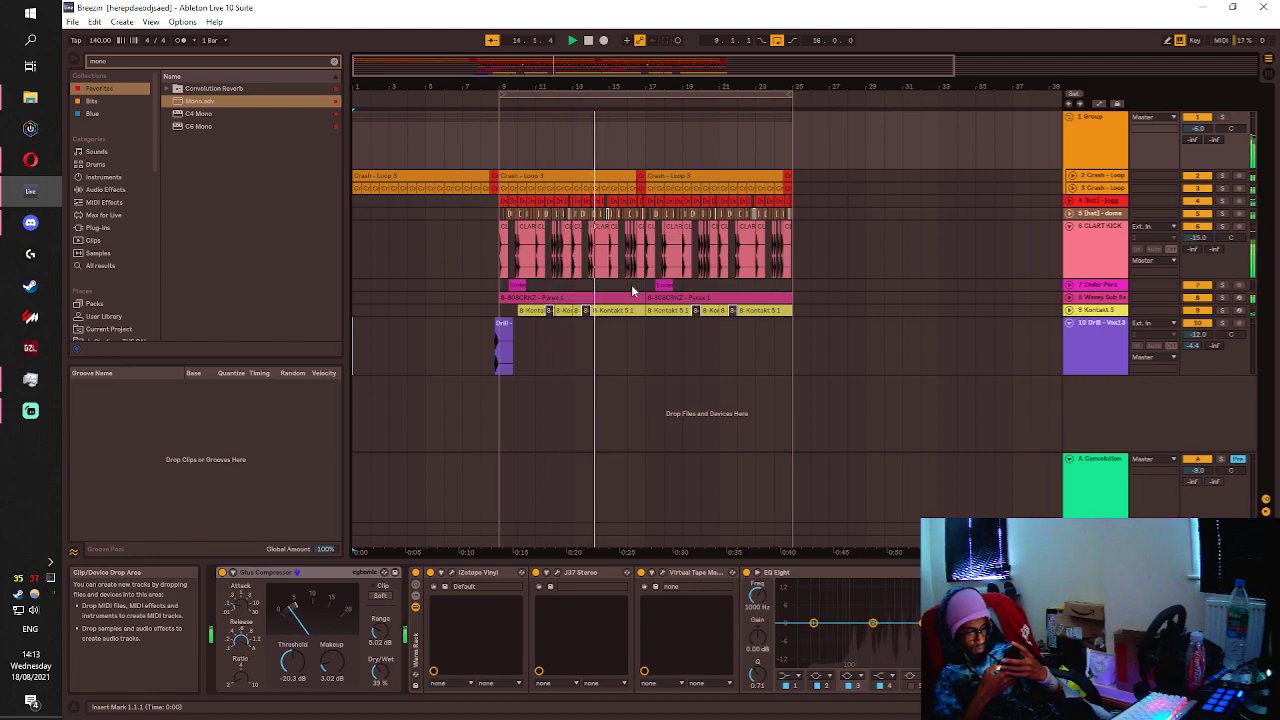
pyautogui.press('space')
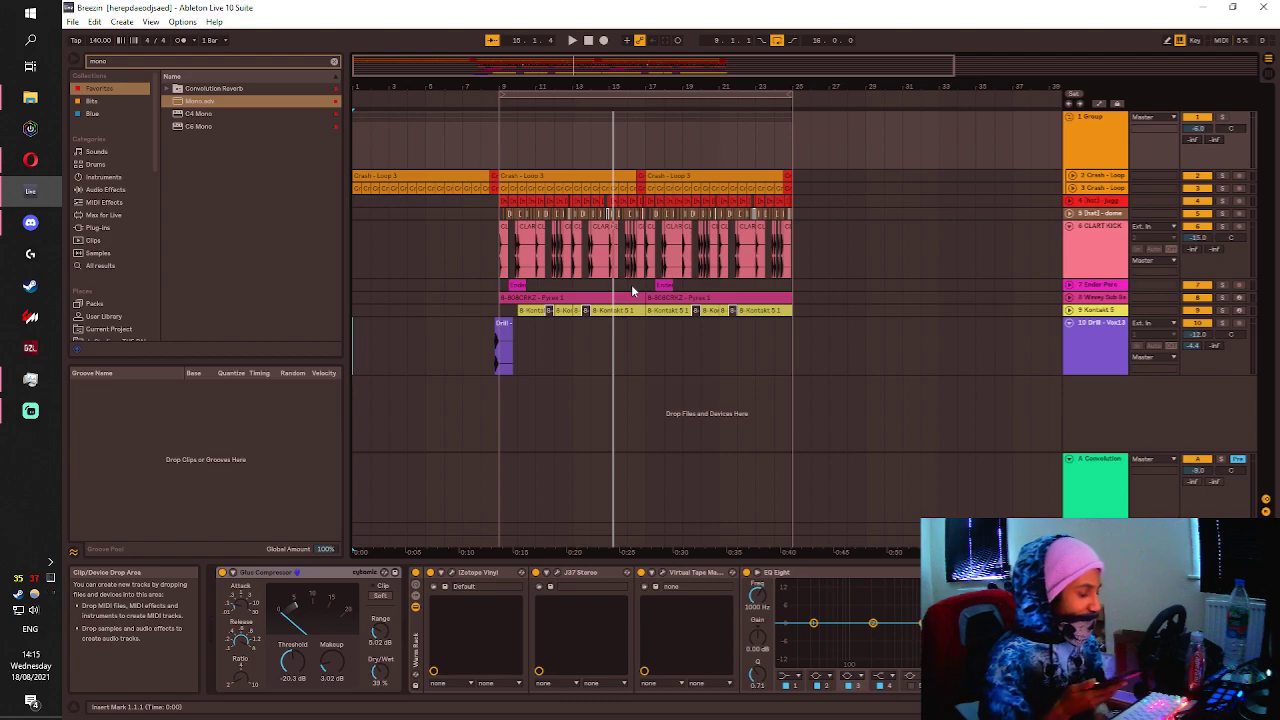
pyautogui.hotkey('alt', 'Tab')
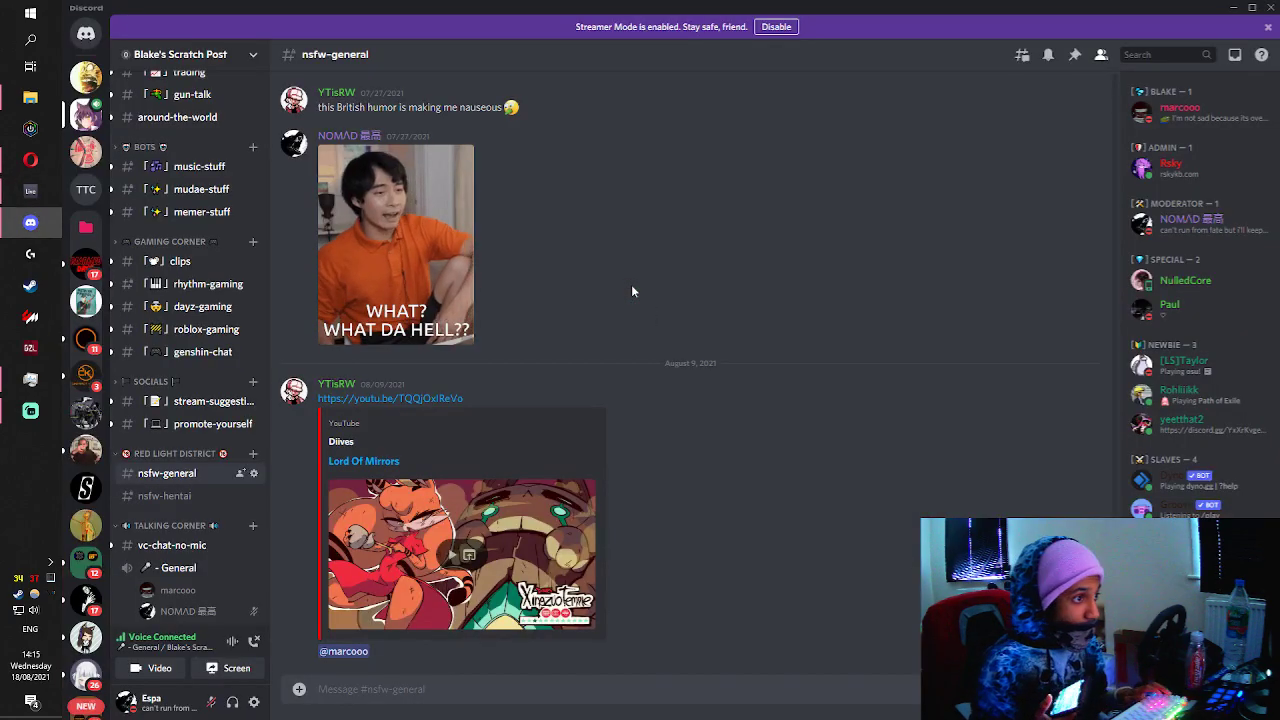
pyautogui.hotkey('alt', 'Tab')
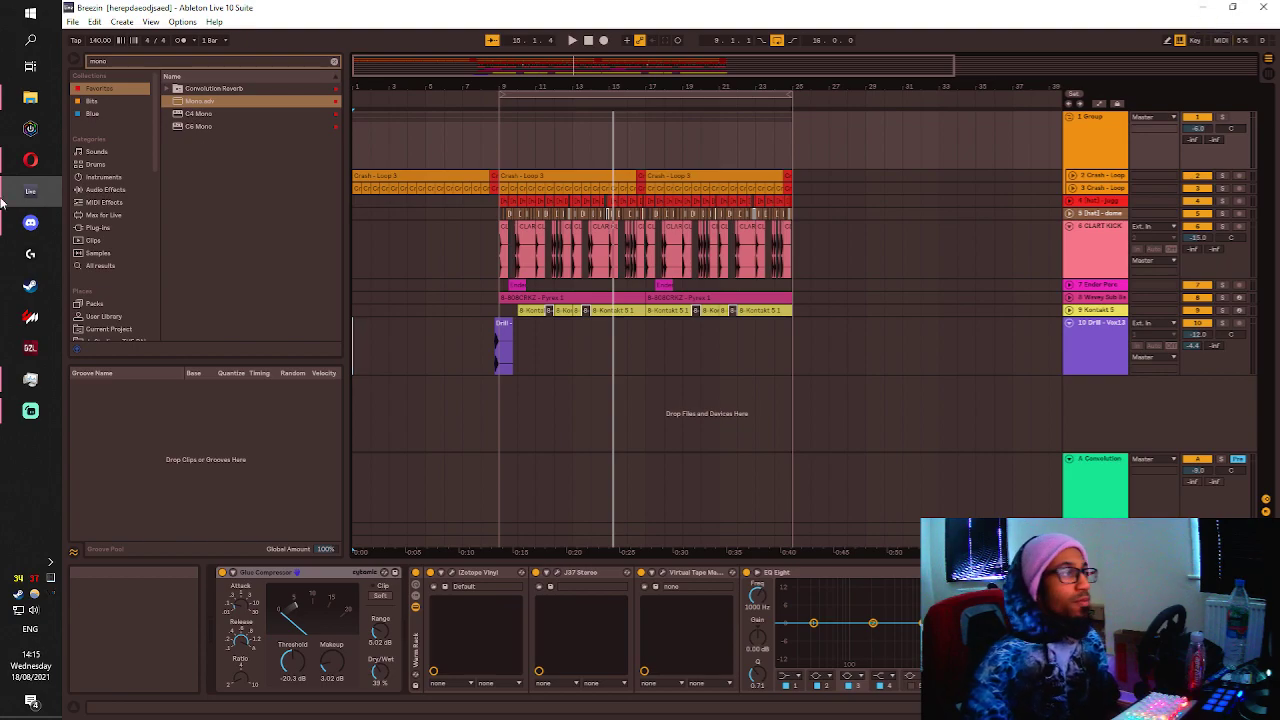
# Switch to Steam, browse the game list in the library and minimise the window.
pyautogui.click(30, 286)
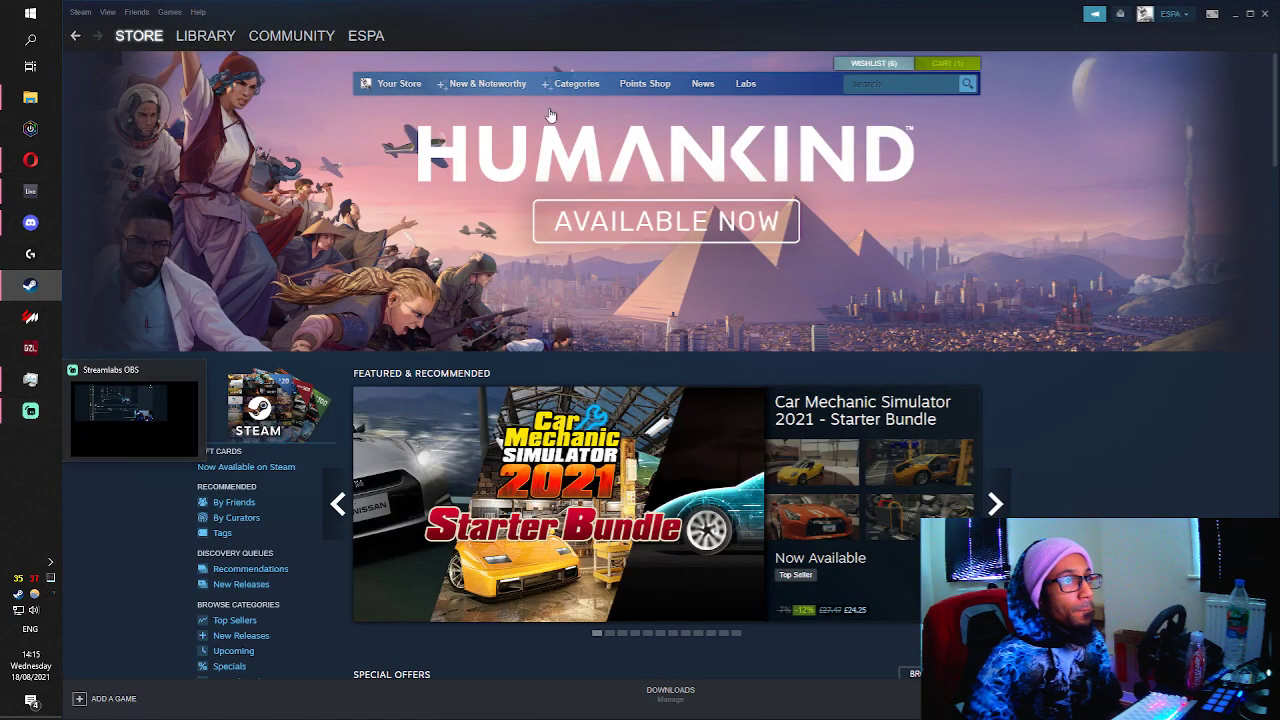
pyautogui.click(218, 40)
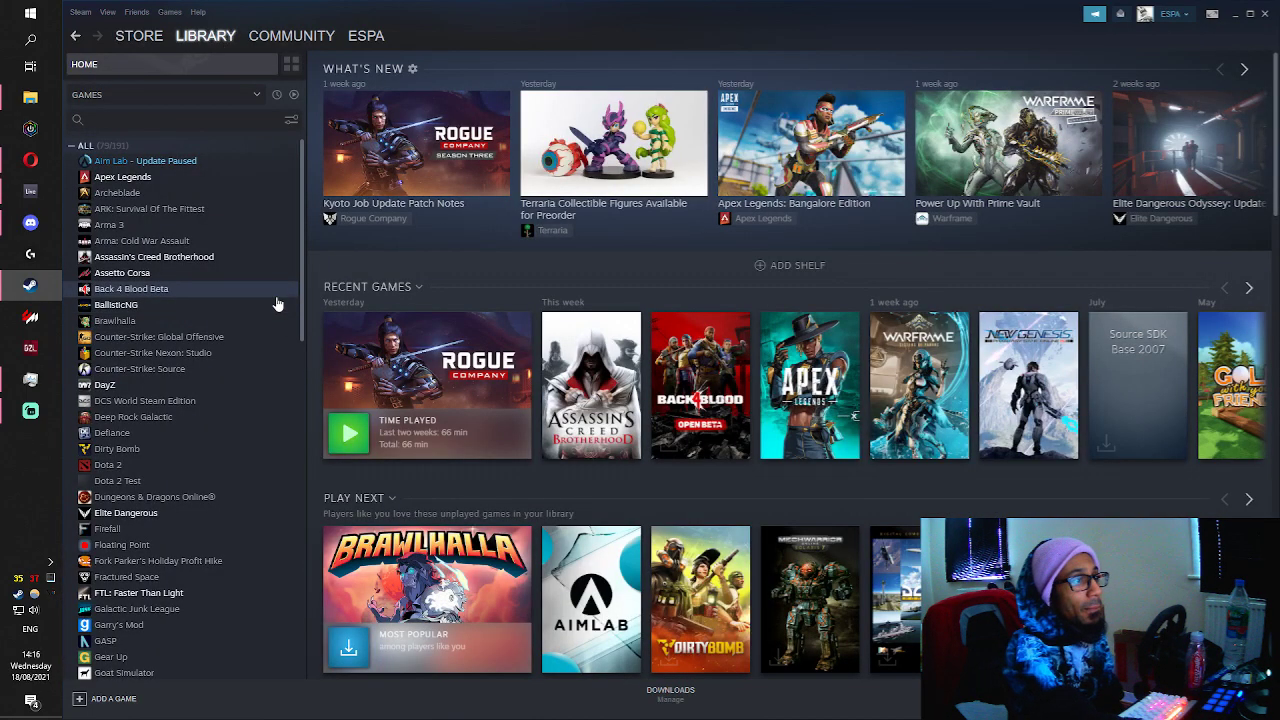
pyautogui.scroll(-2, 285, 300)
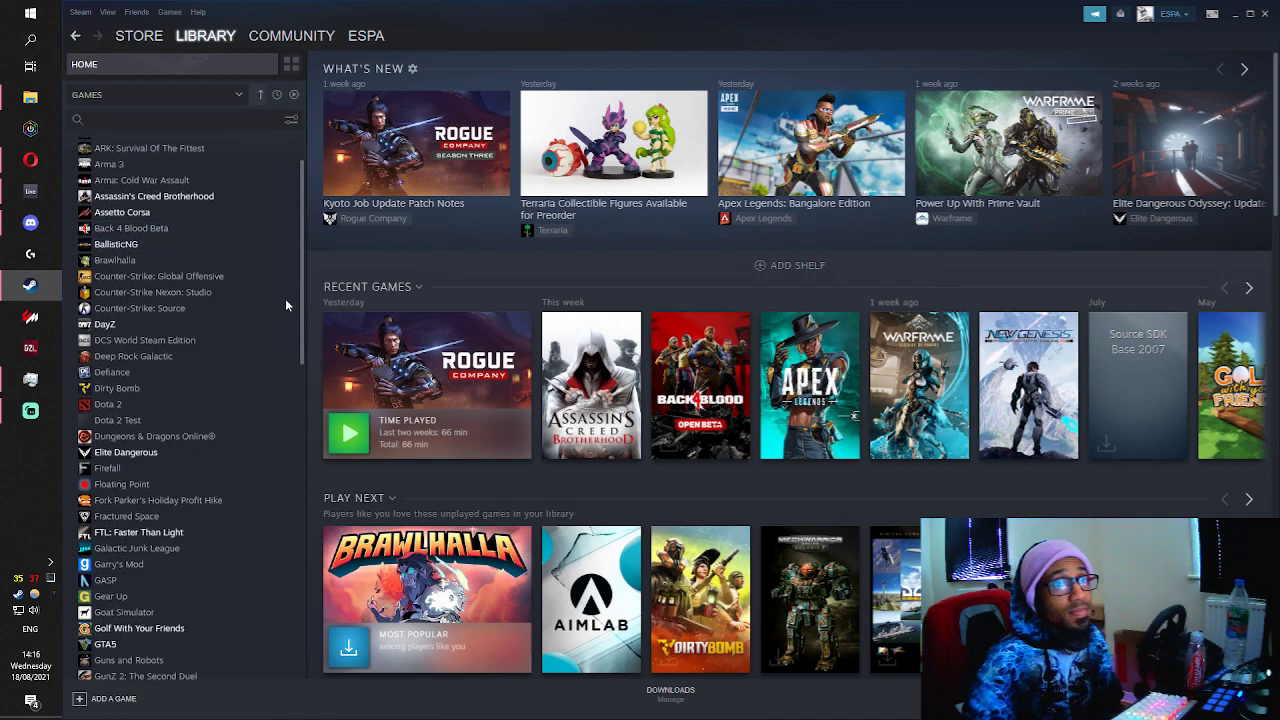
pyautogui.scroll(-6, 286, 306)
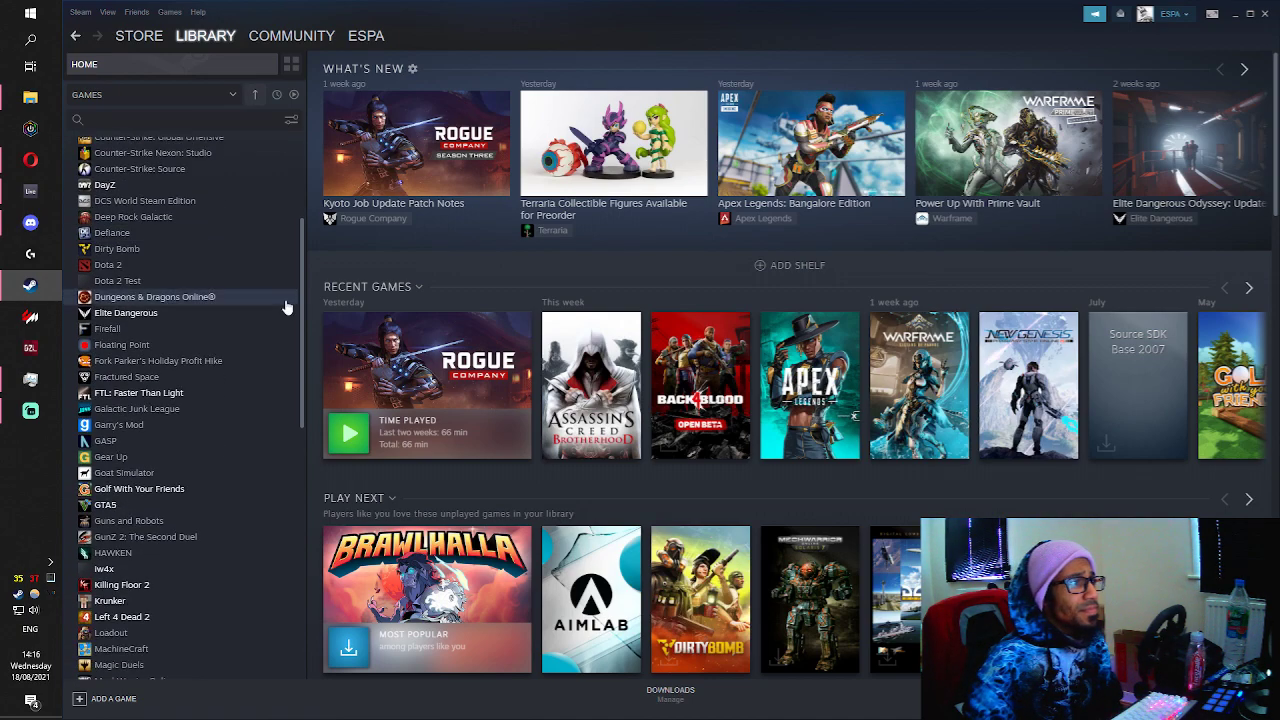
pyautogui.scroll(-6, 286, 307)
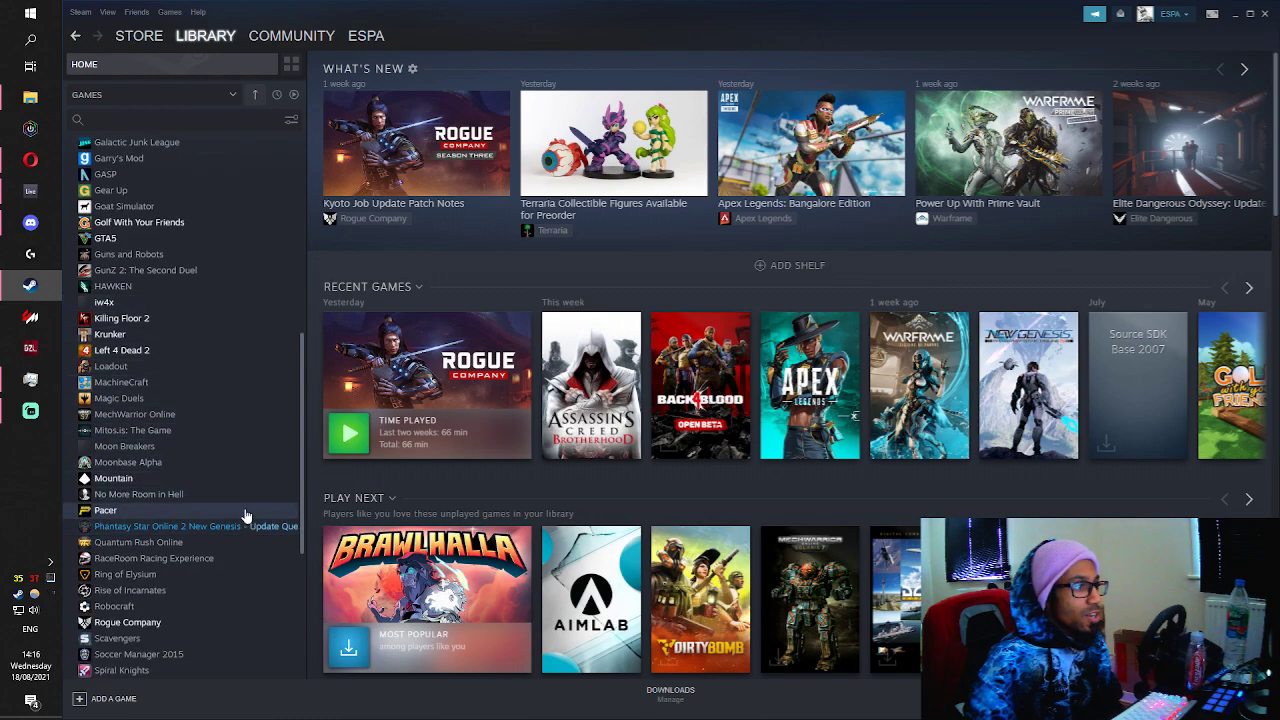
pyautogui.scroll(5, 245, 500)
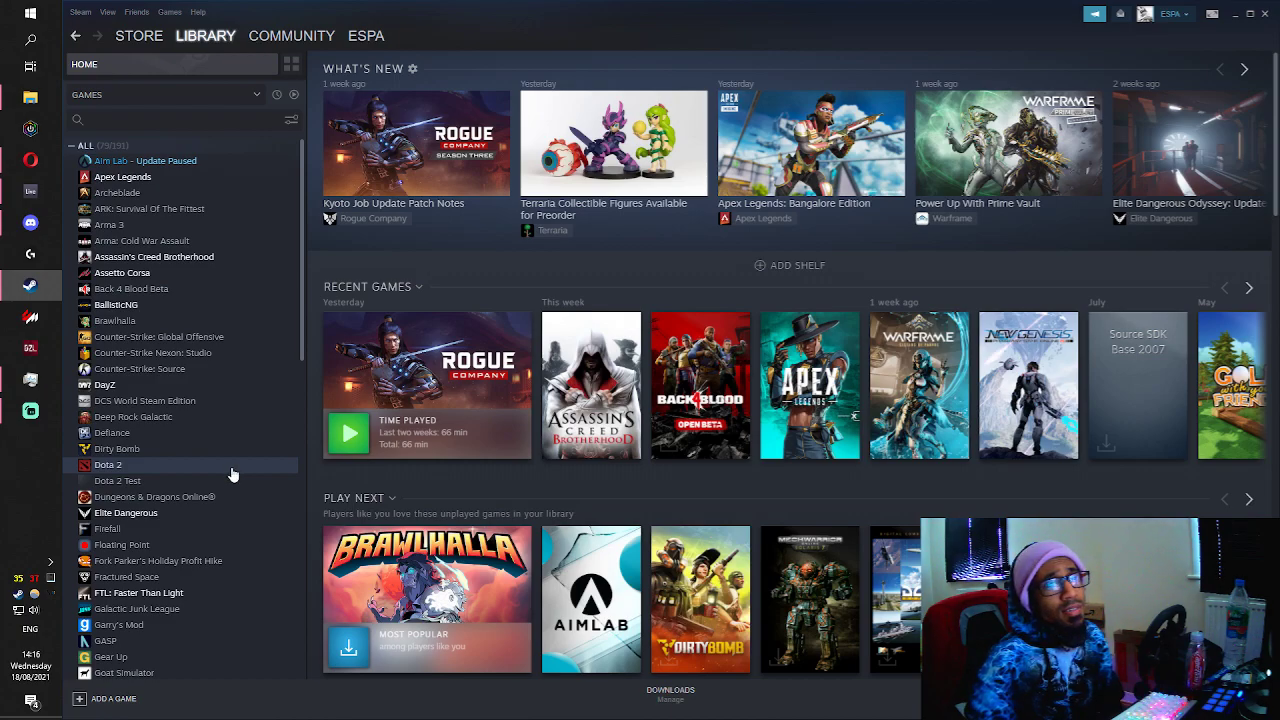
pyautogui.click(1237, 15)
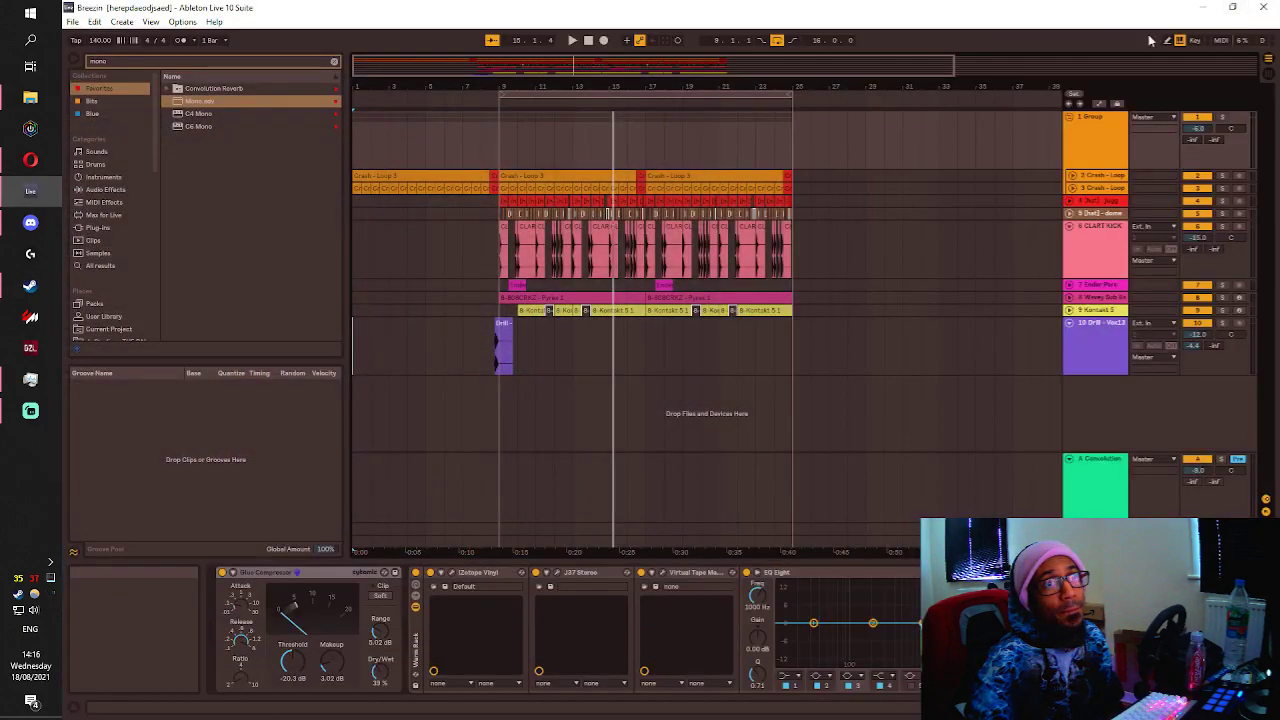
# Clear the desktop by minimising Ableton Live, Discord and Opera and closing the SonicCouture - Guzheng folder window.
pyautogui.click(1207, 8)
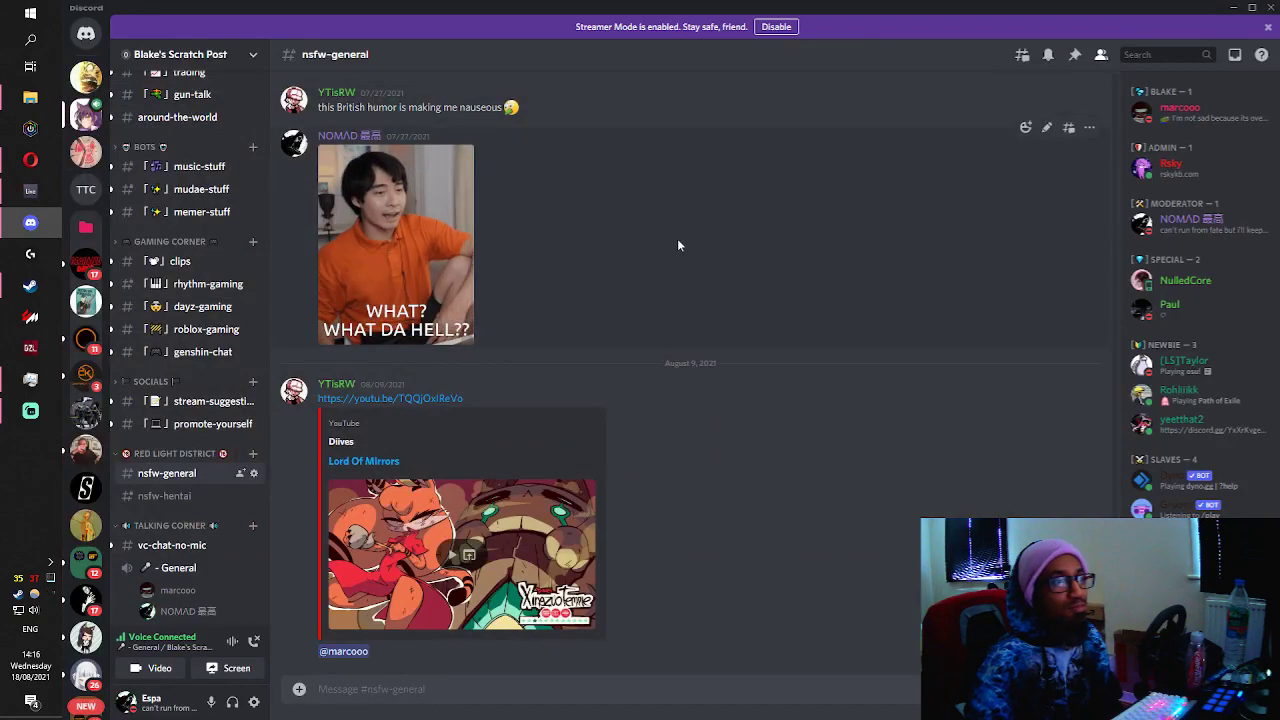
pyautogui.click(1233, 7)
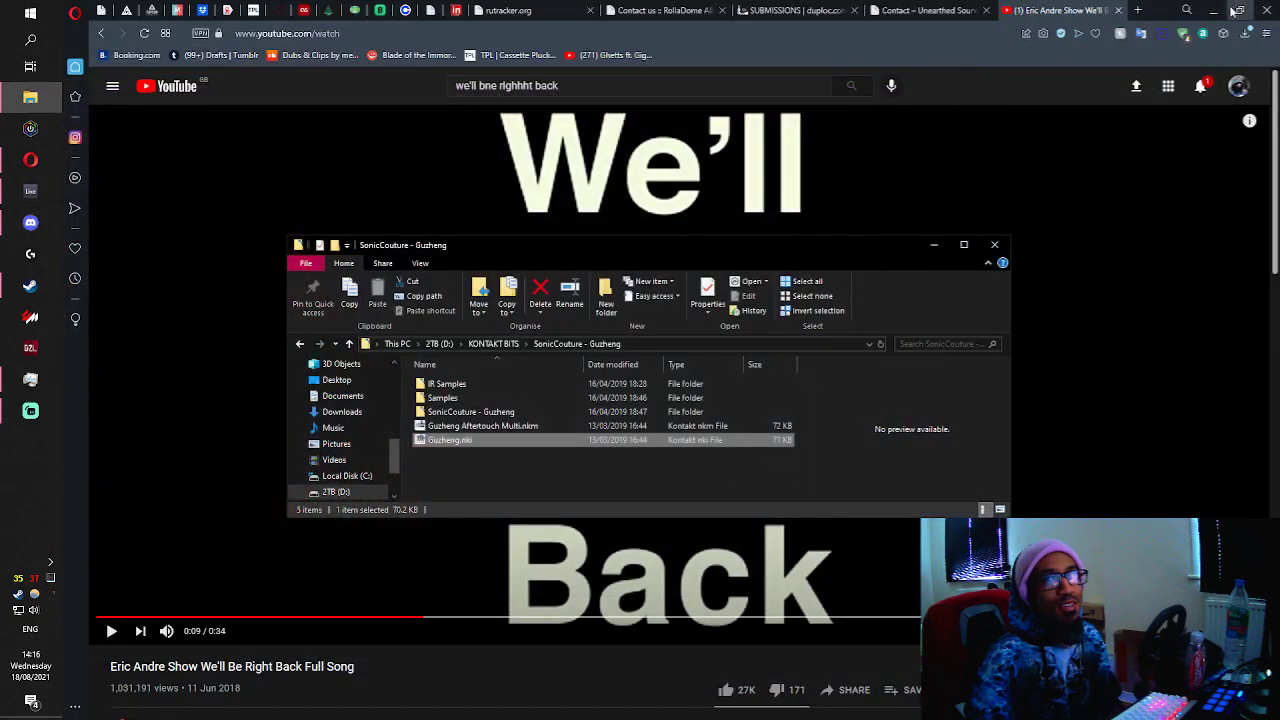
pyautogui.click(1220, 9)
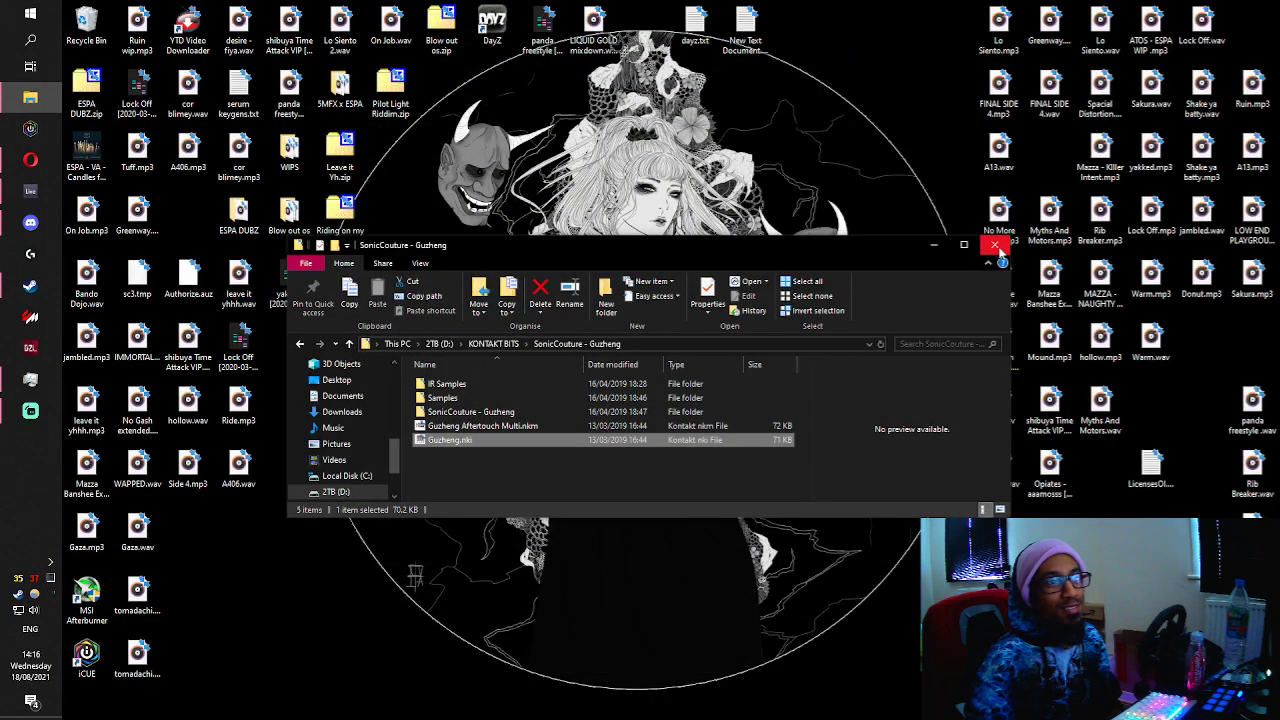
pyautogui.click(997, 247)
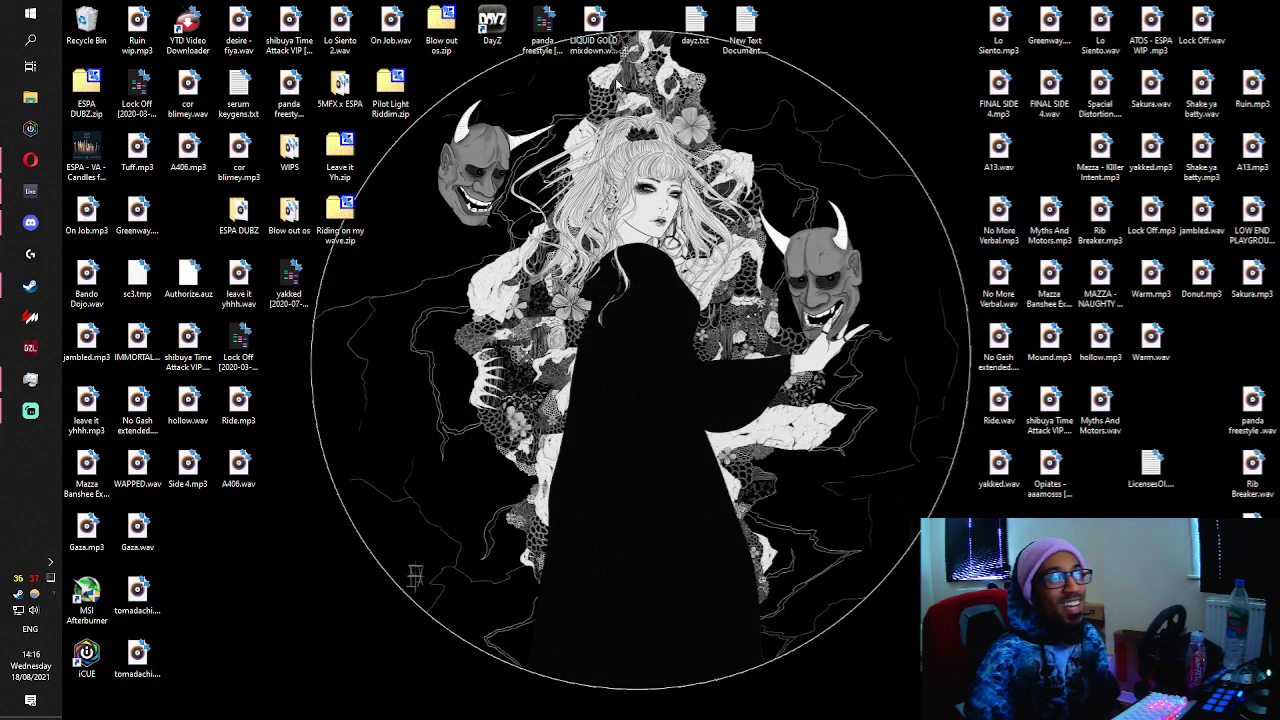
# Switch to Streamlabs OBS and change the stream title to "Day Z: A Freshies Tale".
pyautogui.click(30, 410)
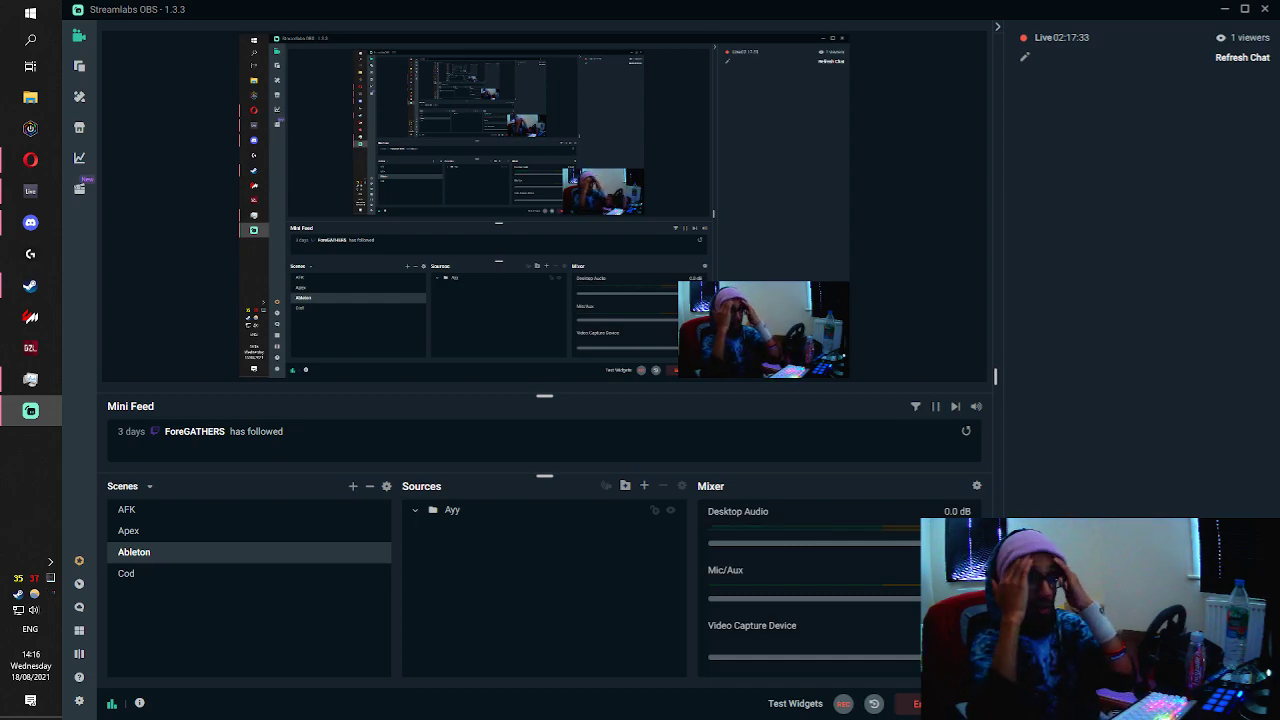
pyautogui.click(1024, 58)
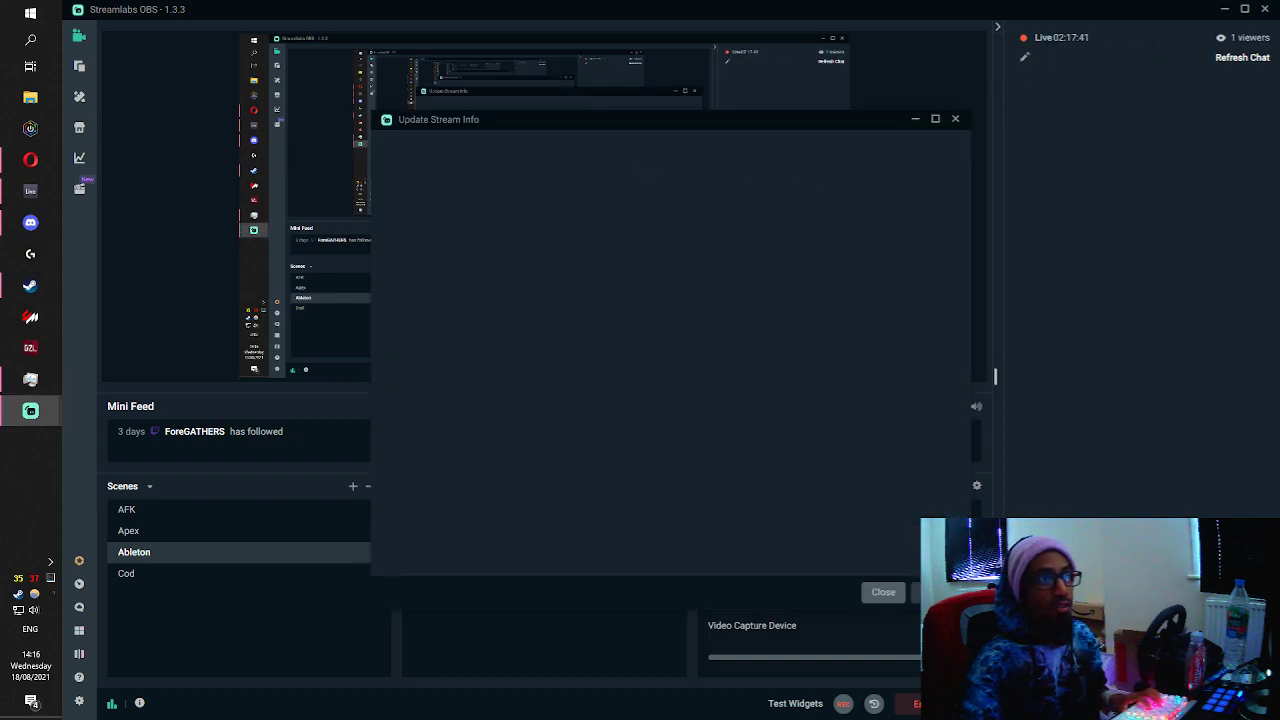
pyautogui.hotkey('ctrl', 'a')
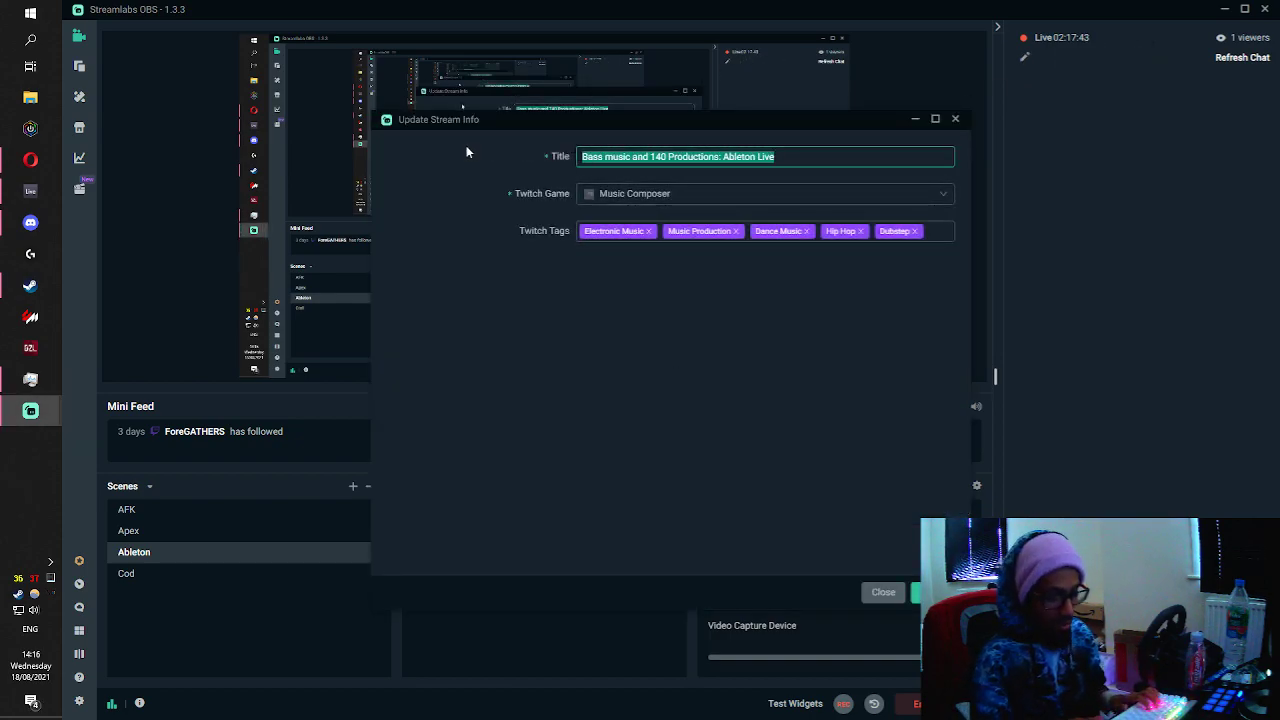
pyautogui.write('Day')
pyautogui.press('BackSpace')
pyautogui.press('BackSpace')
pyautogui.write('ay Z')
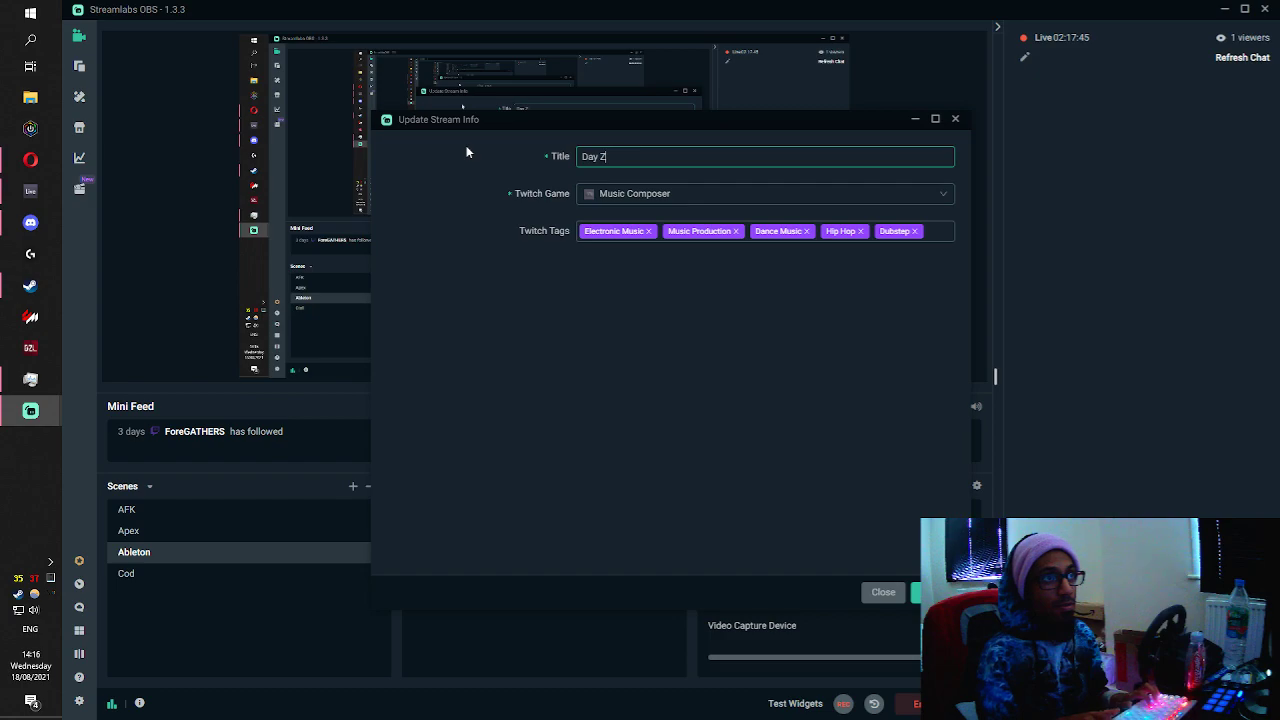
pyautogui.write(': A Fresh')
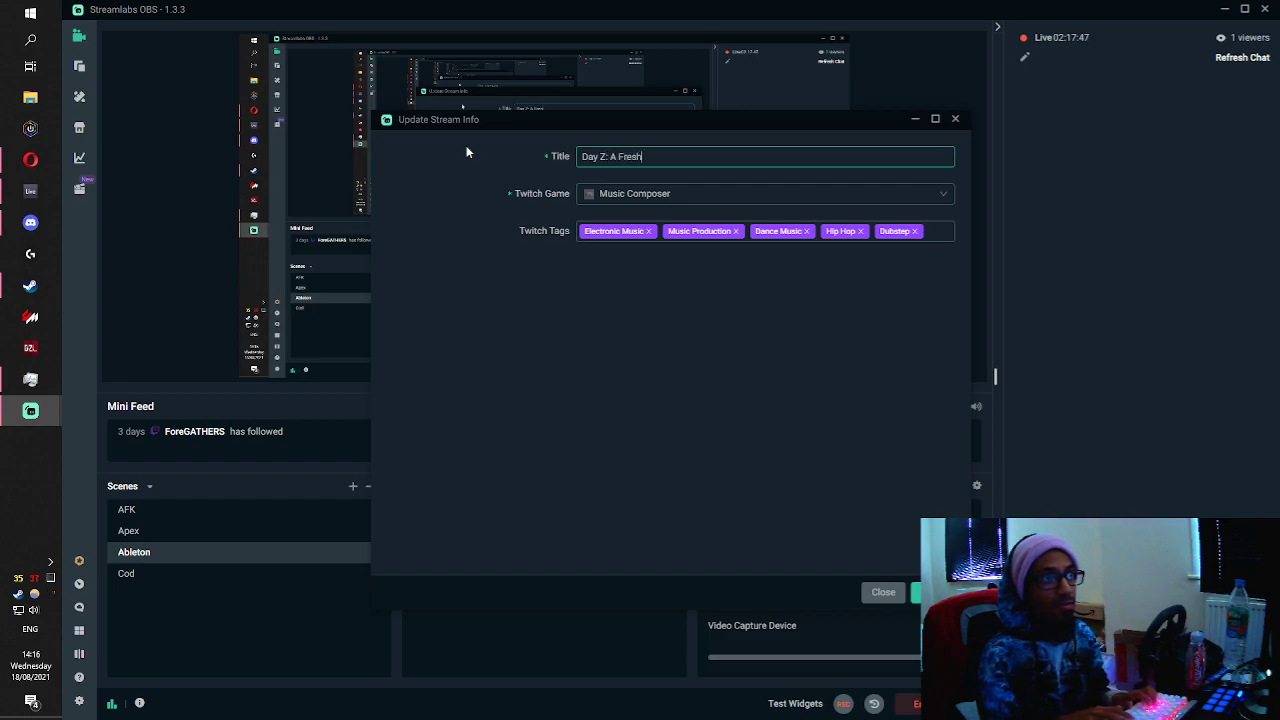
pyautogui.write('ies Tale')
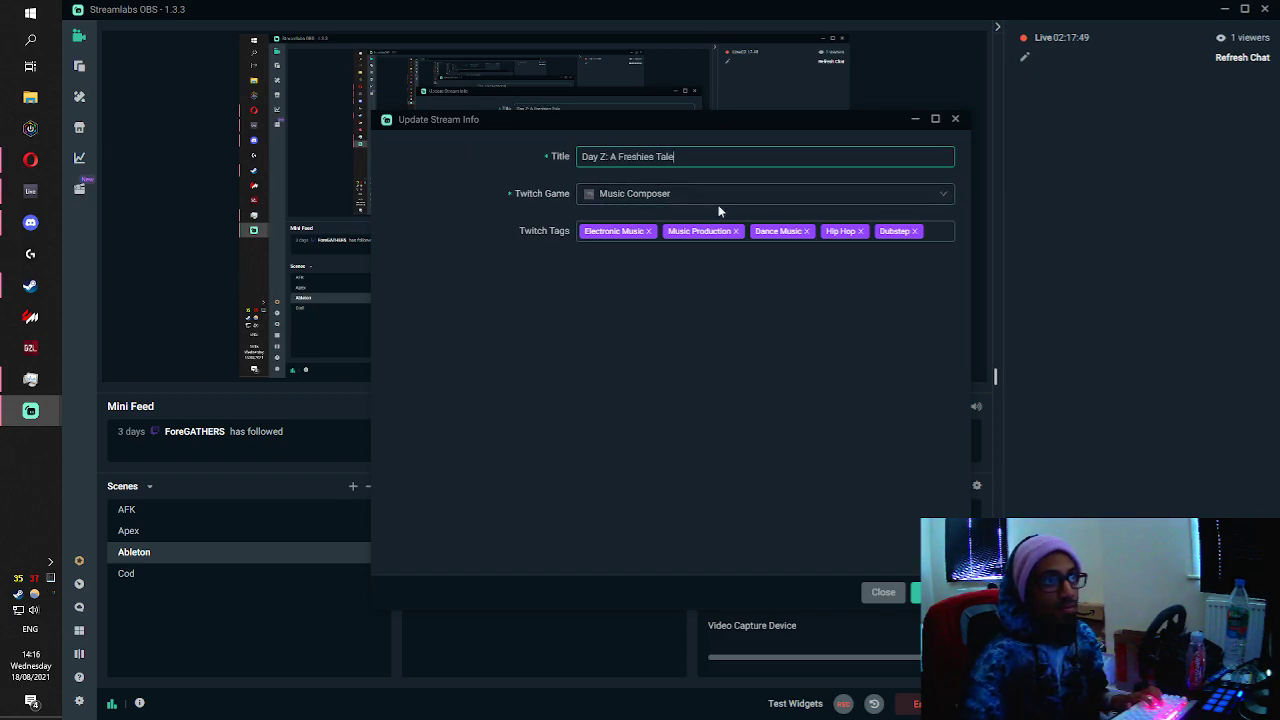
# Replace the stream's Twitch game with DayZ.
pyautogui.click(718, 198)
pyautogui.click(943, 194)
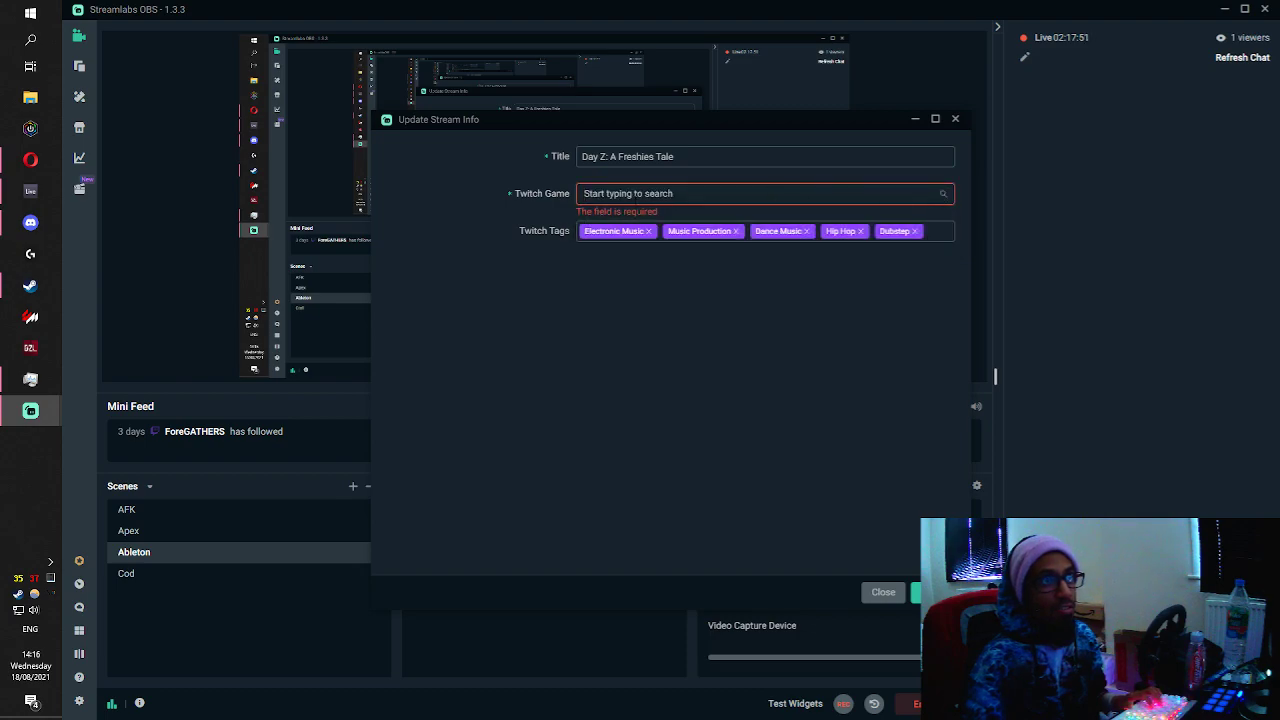
pyautogui.click(635, 200)
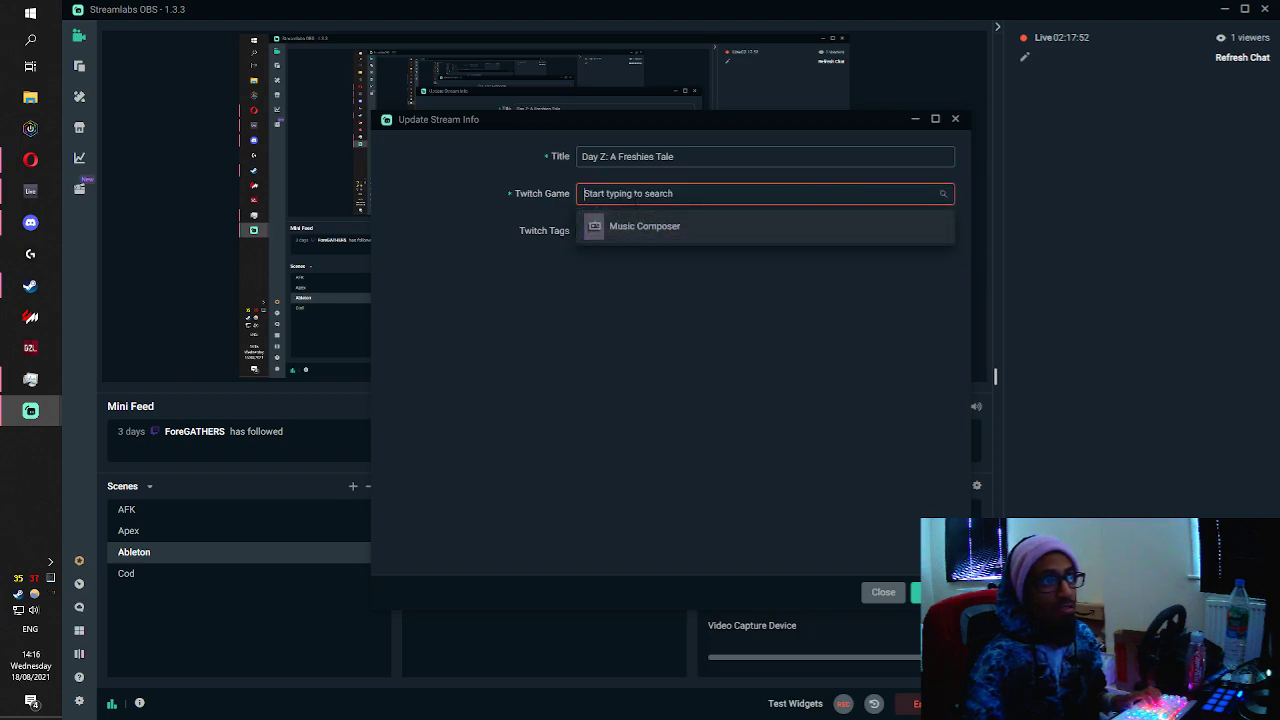
pyautogui.write('DayZ')
pyautogui.click(618, 222)
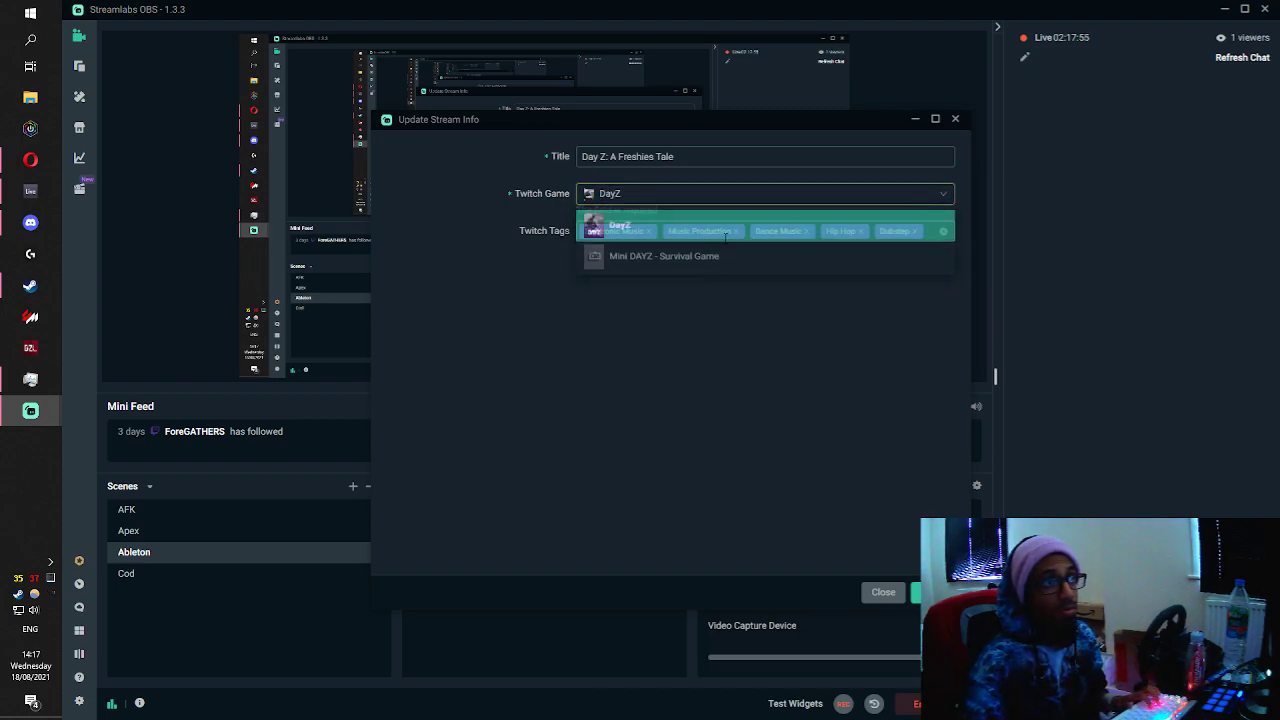
# Remove the Electronic Music, Music Production, Dance Music, Hip Hop and Dubstep tags from the stream's Twitch tags.
pyautogui.click(914, 231)
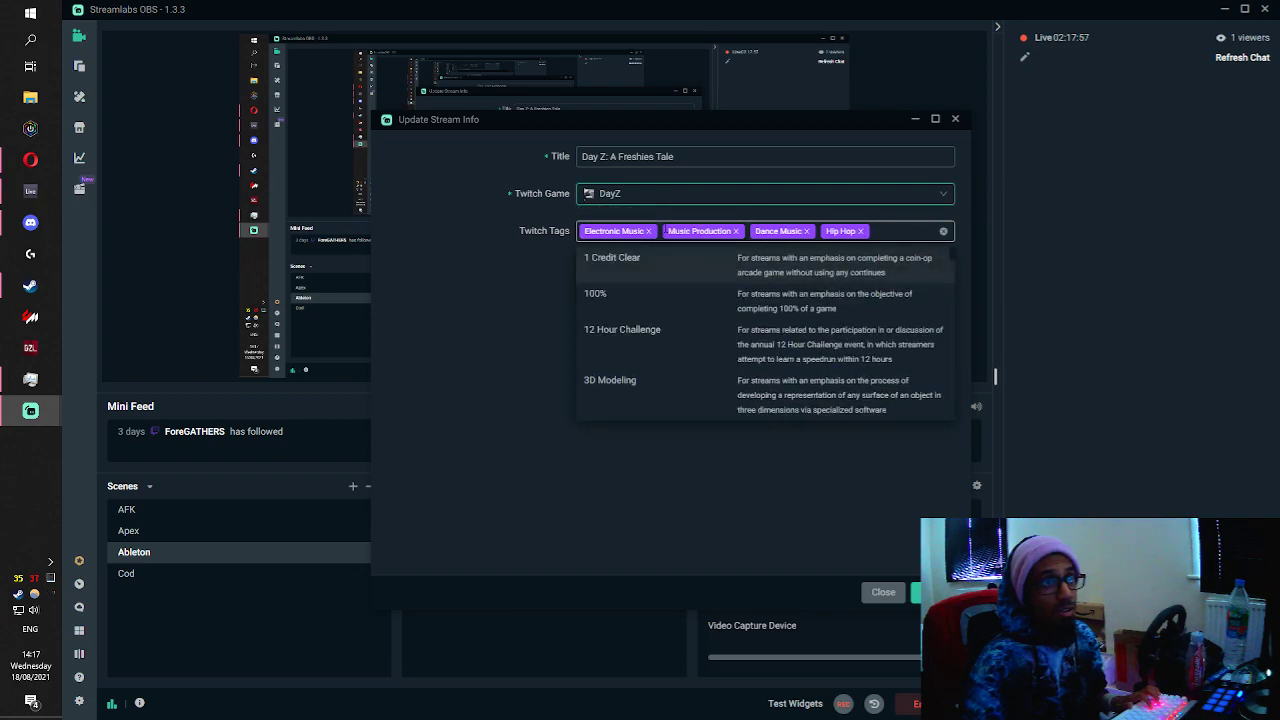
pyautogui.click(648, 231)
pyautogui.click(652, 231)
pyautogui.press('BackSpace')
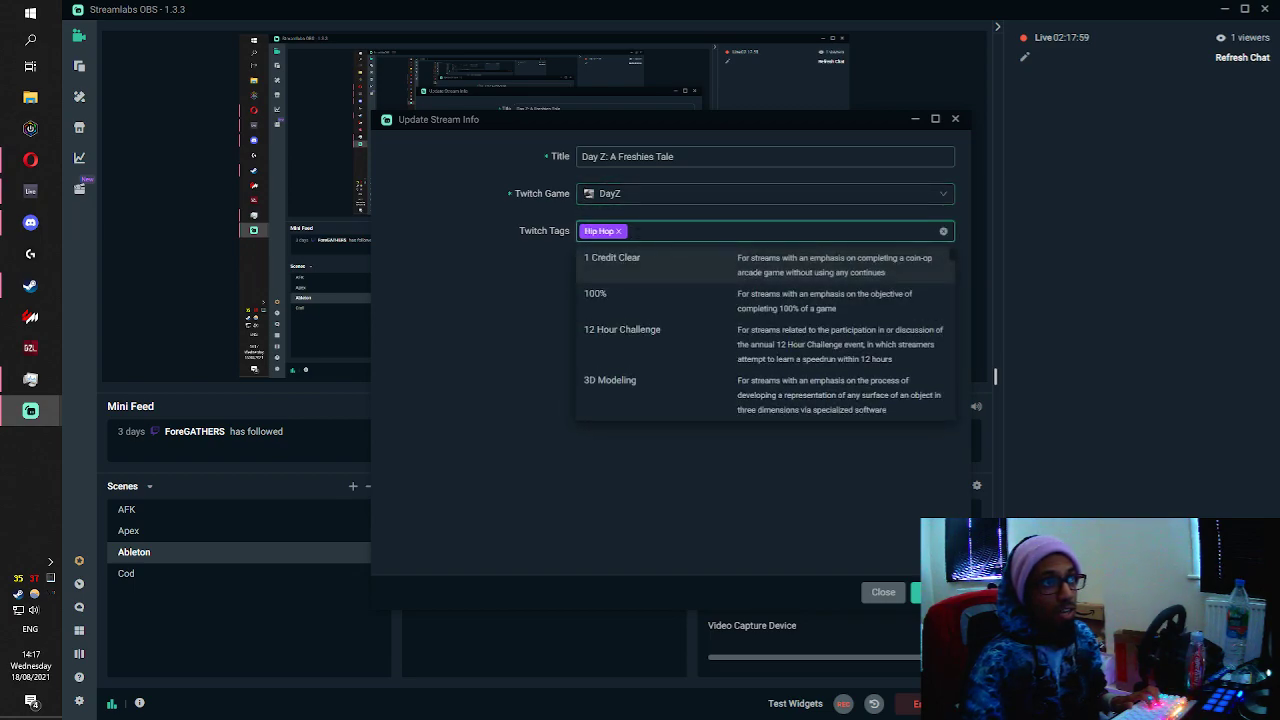
pyautogui.press('BackSpace')
# Add the Multiplayer tag to the stream's Twitch tags.
pyautogui.write('Mul')
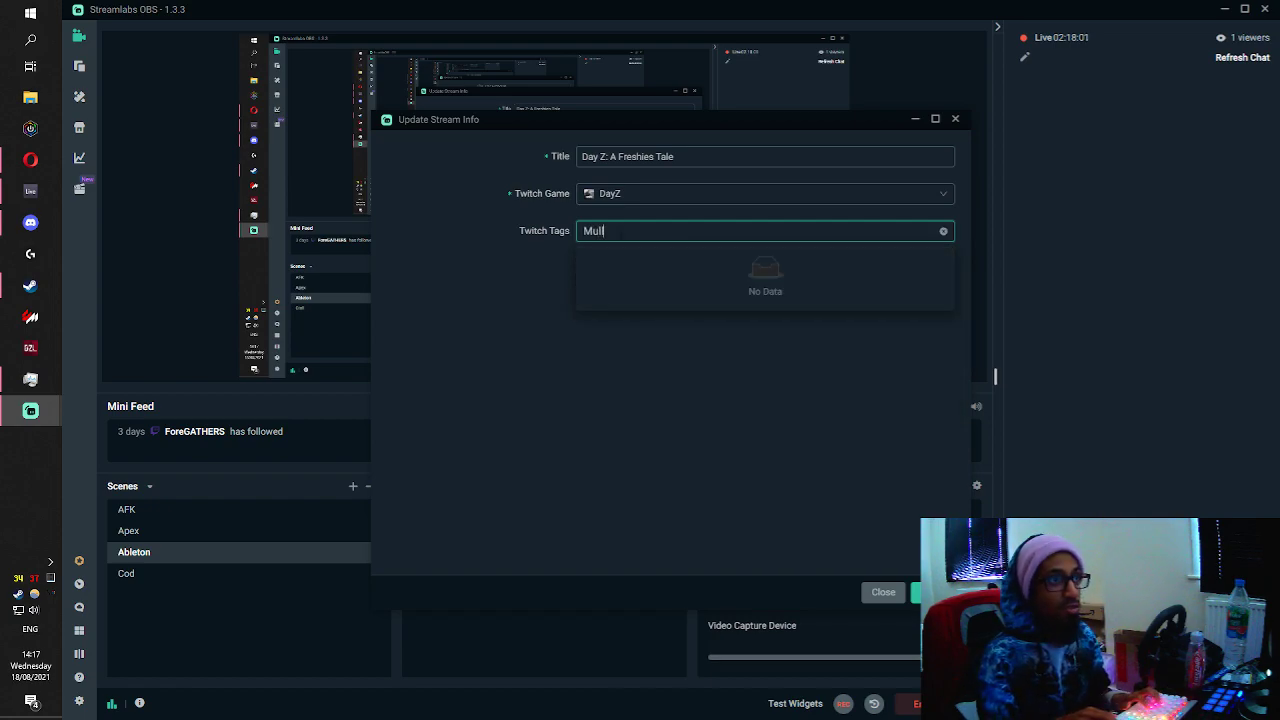
pyautogui.write('tipla')
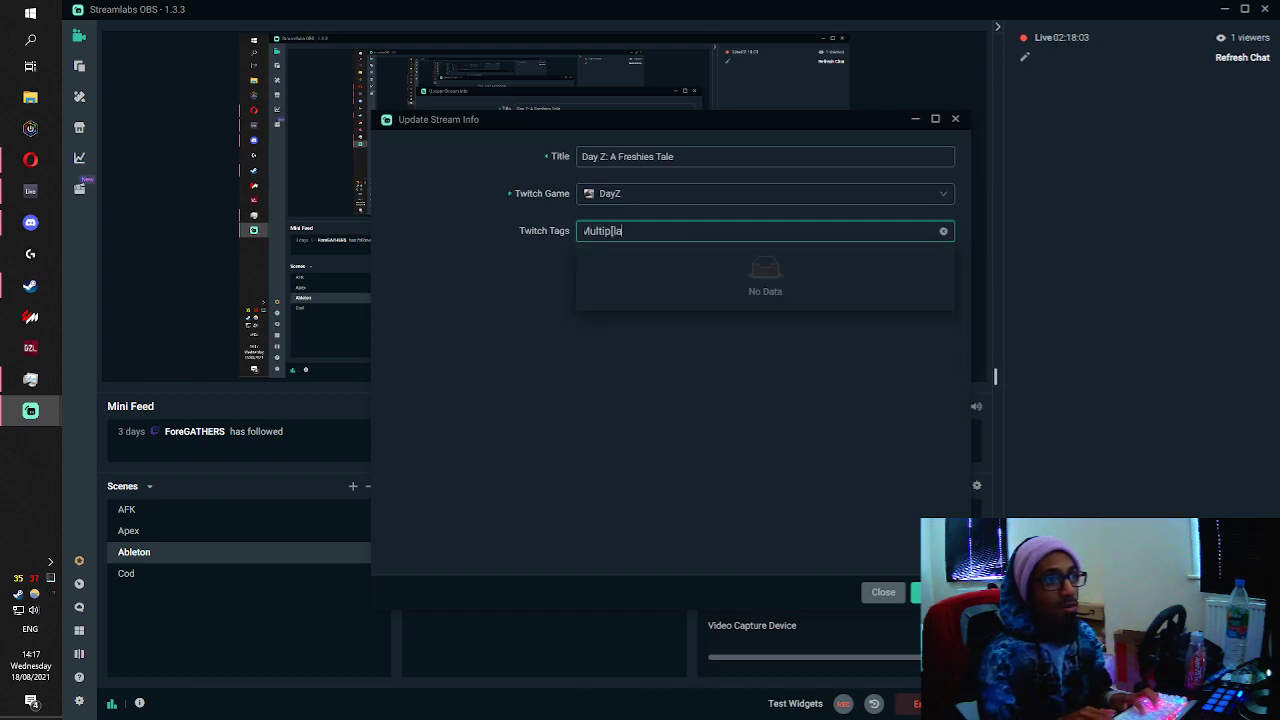
pyautogui.write('y')
pyautogui.press('Return')
# Try to add a Zombies tag to the Twitch tags and close the Update Stream Info window.
pyautogui.write('Zp')
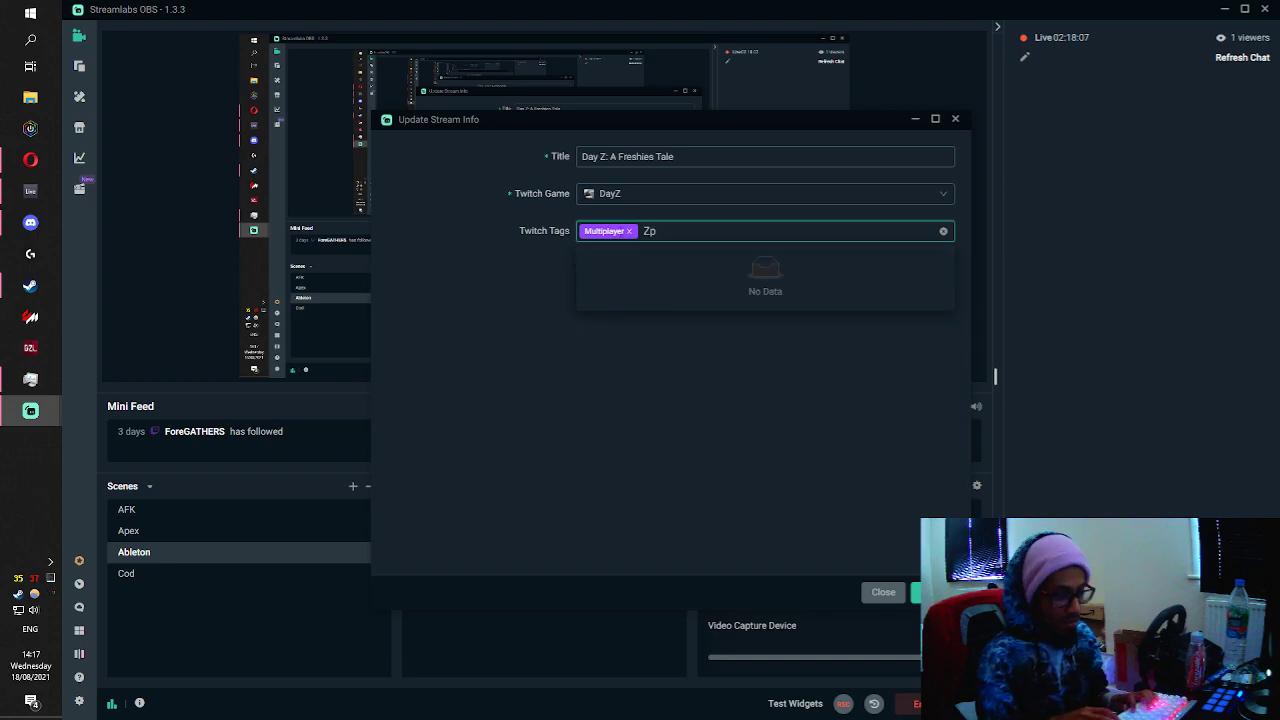
pyautogui.press('BackSpace')
pyautogui.write('omboies')
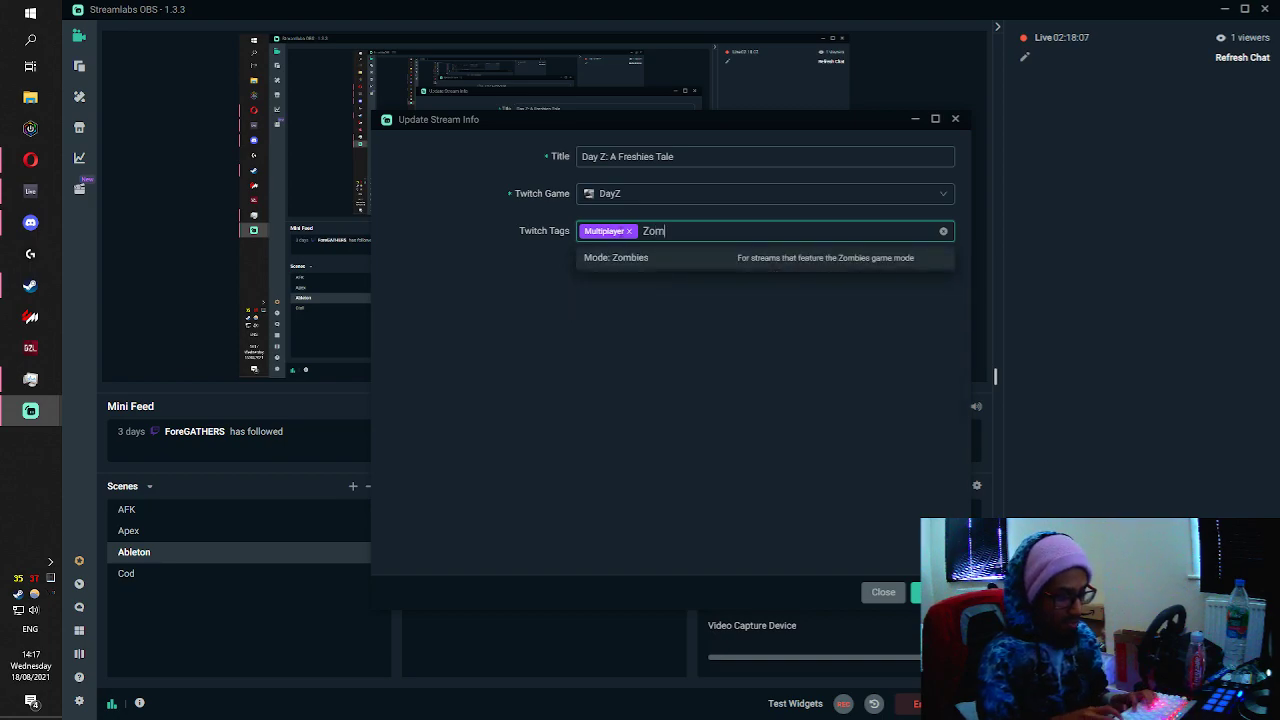
pyautogui.press('BackSpace')
pyautogui.press('BackSpace')
pyautogui.write('ies')
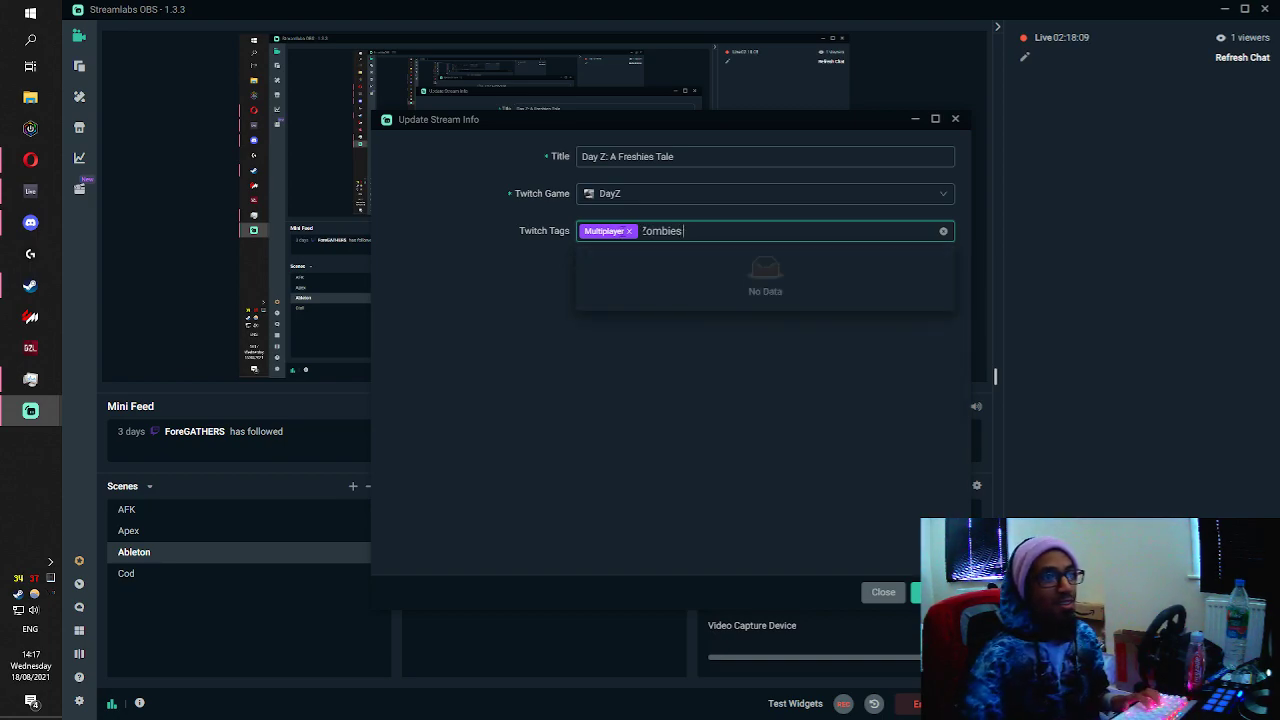
pyautogui.click(793, 380)
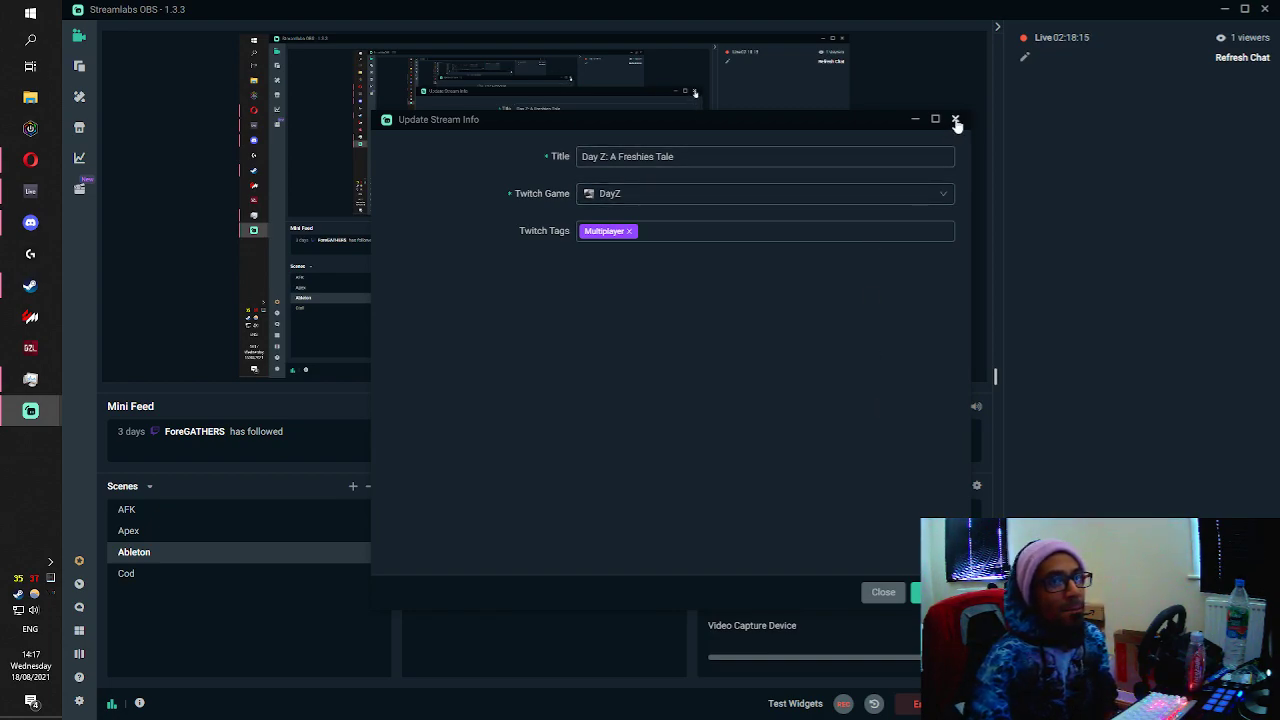
pyautogui.click(955, 120)
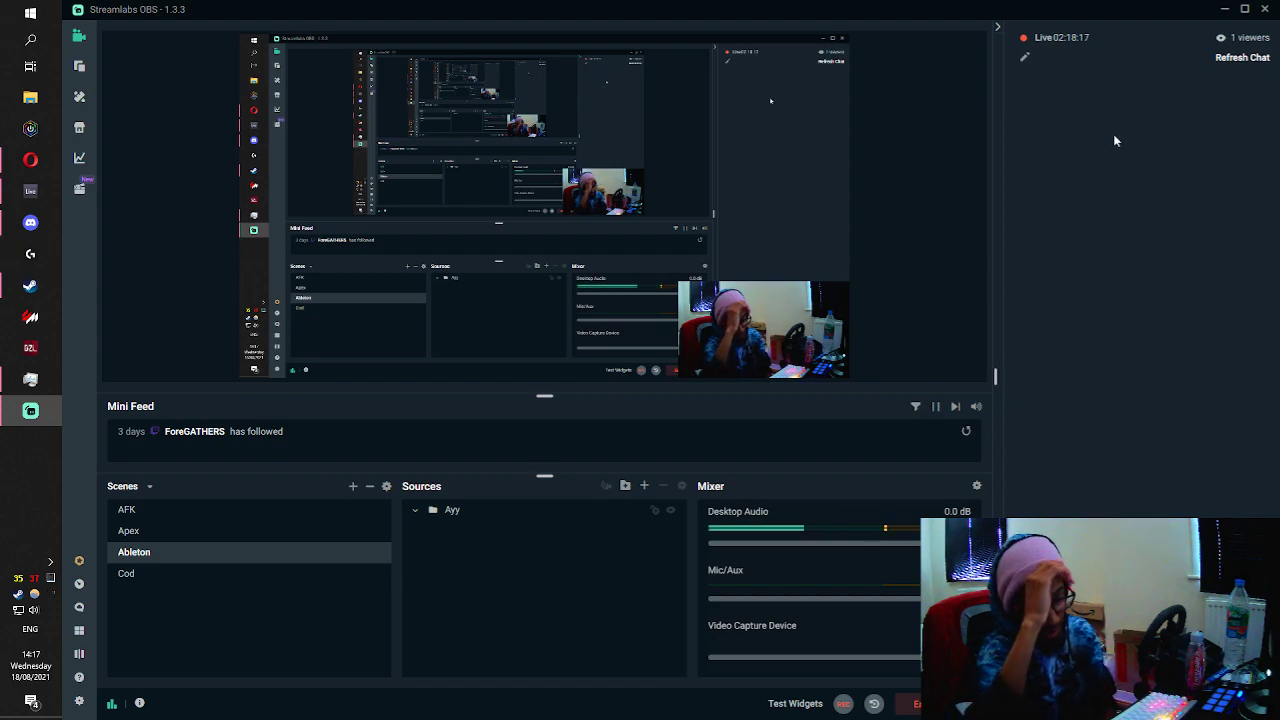